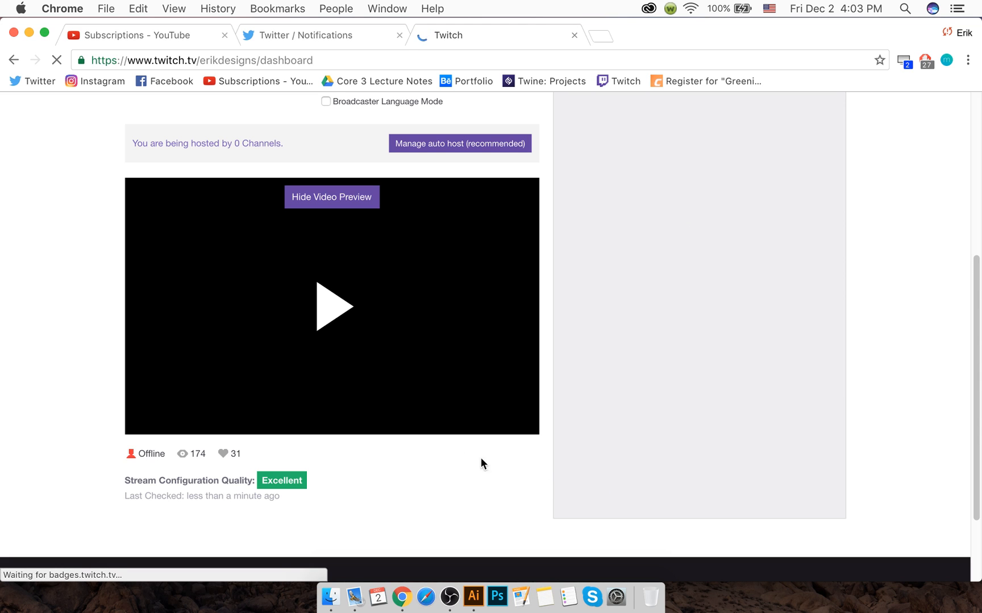
Step: Start the stream's video preview on the dashboard and dismiss the Clip Trimming notice
click(329, 306)
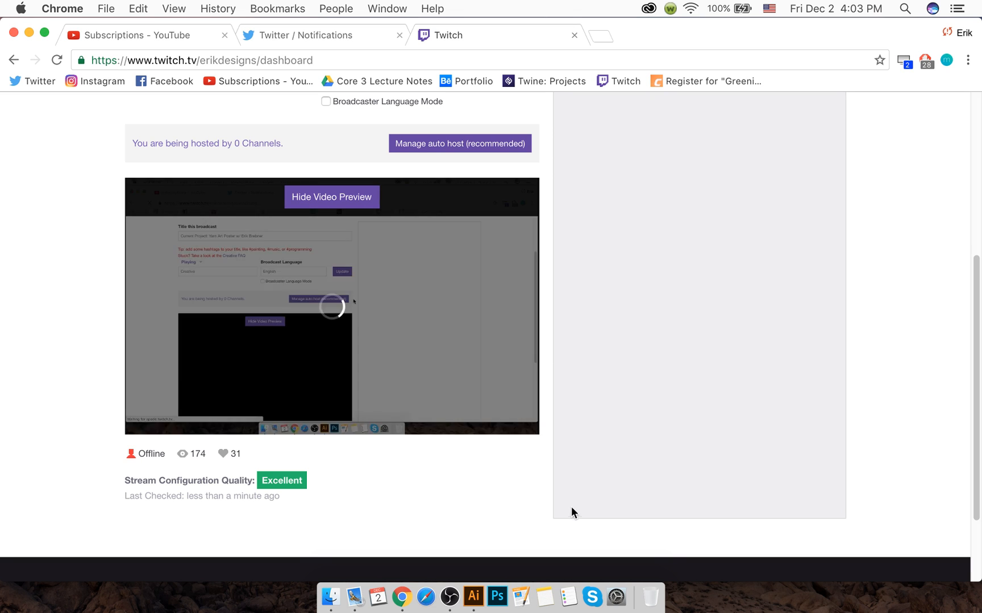
mouse_move(277, 383)
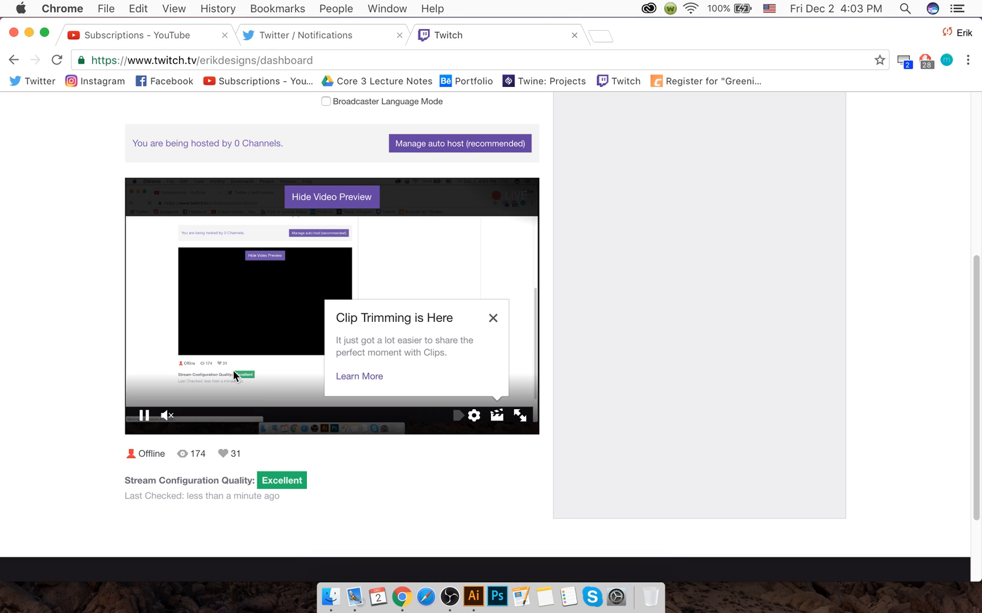
click(493, 319)
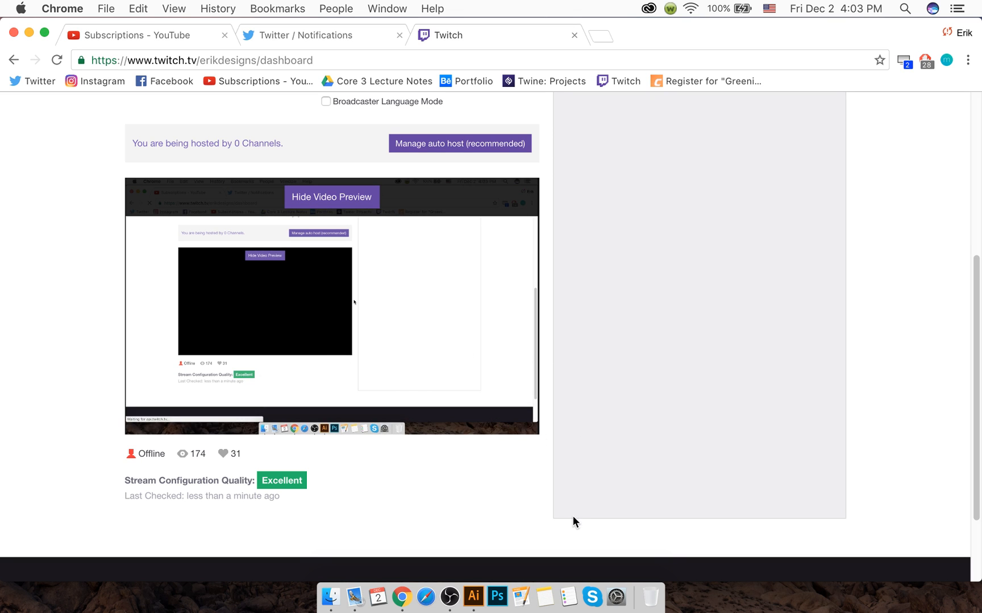
Step: Open the dashboard's stream chat in a separate popout window
scroll(592, 323, up, 3)
scroll(611, 311, down, 2)
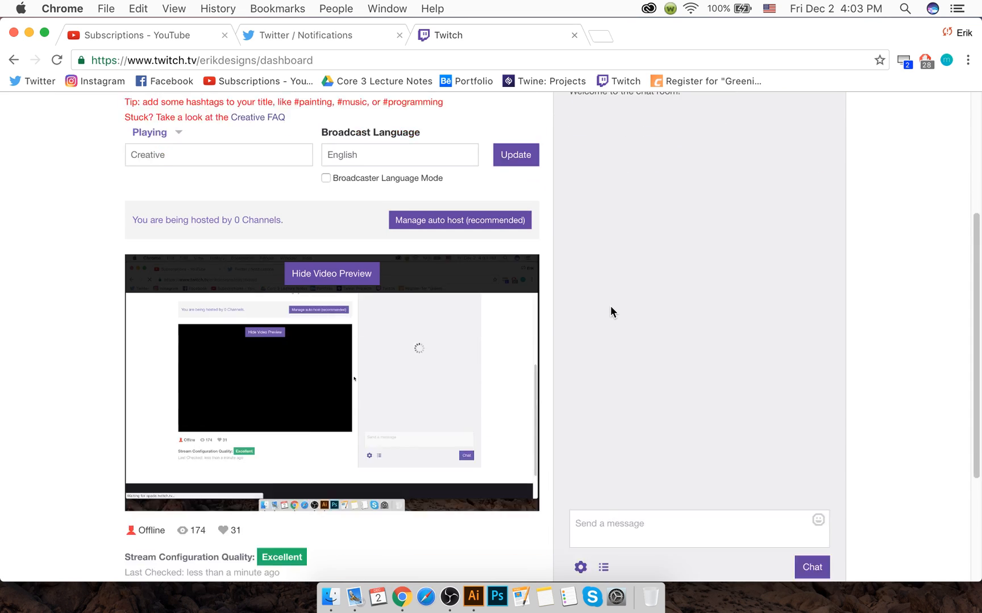
scroll(610, 312, down, 2)
click(580, 468)
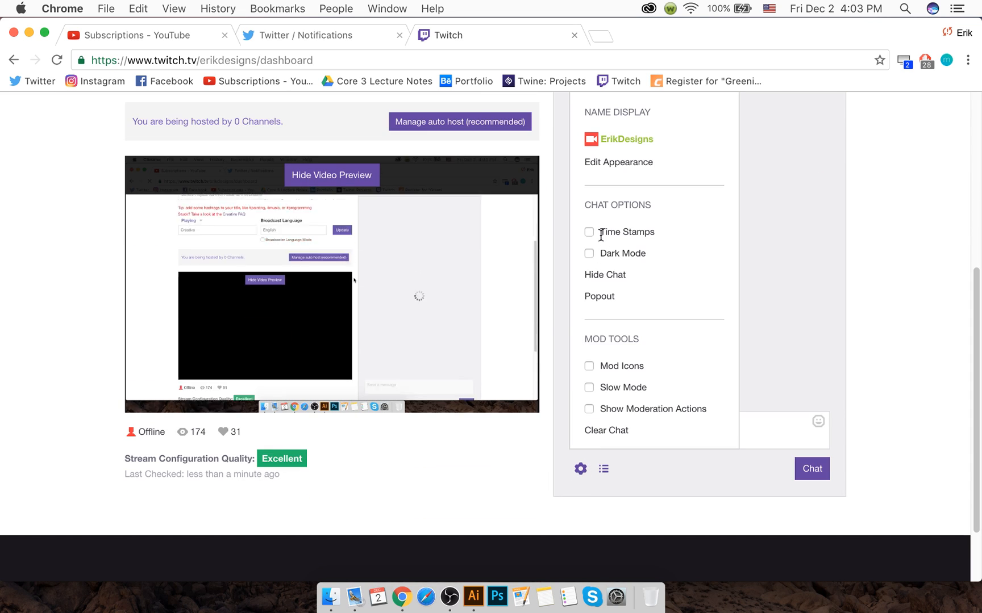
click(598, 296)
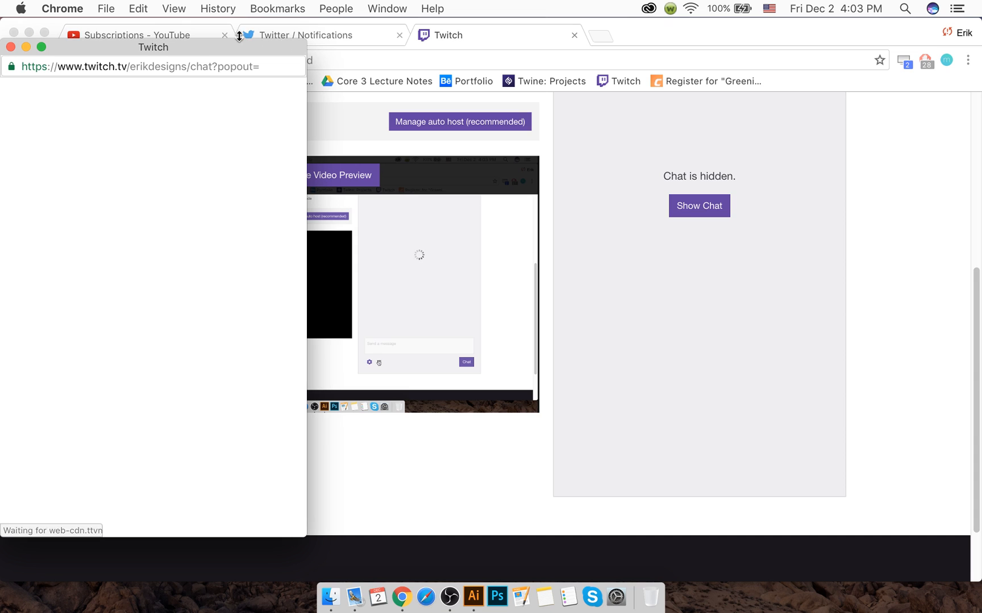
Step: Place the popout chat window along the screen's right edge, make it narrower and stretch it down to the Dock
drag(236, 41, 912, 6)
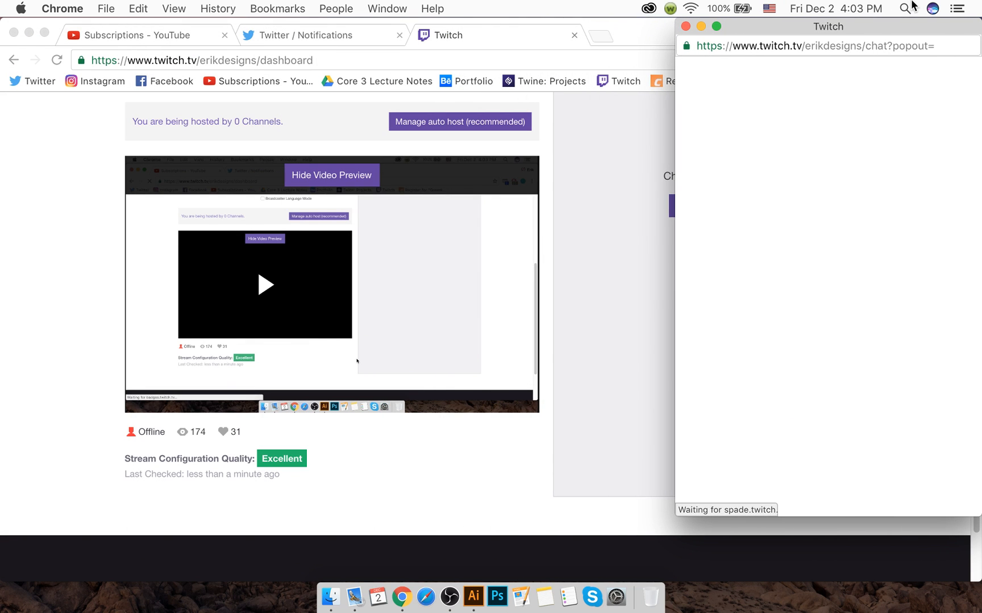
drag(675, 377, 798, 365)
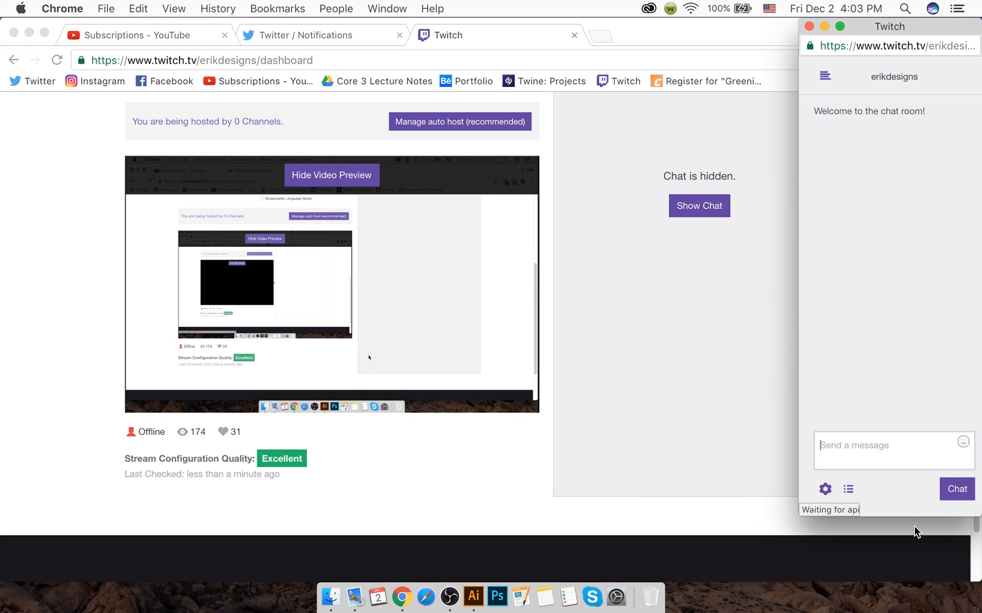
drag(909, 517, 931, 611)
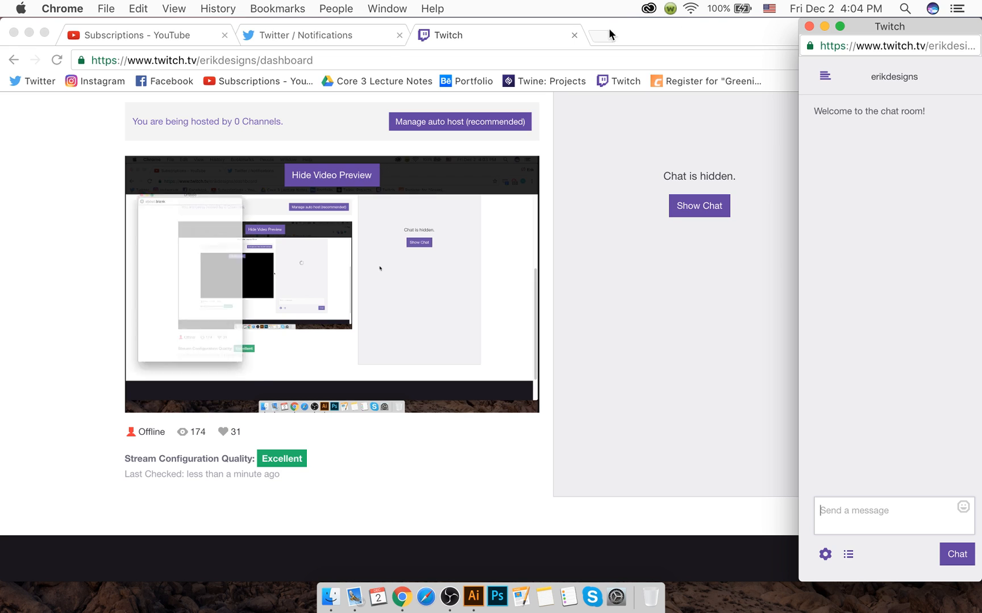
Step: Toggle the viewer status below the video preview between hidden and shown
click(142, 433)
click(145, 430)
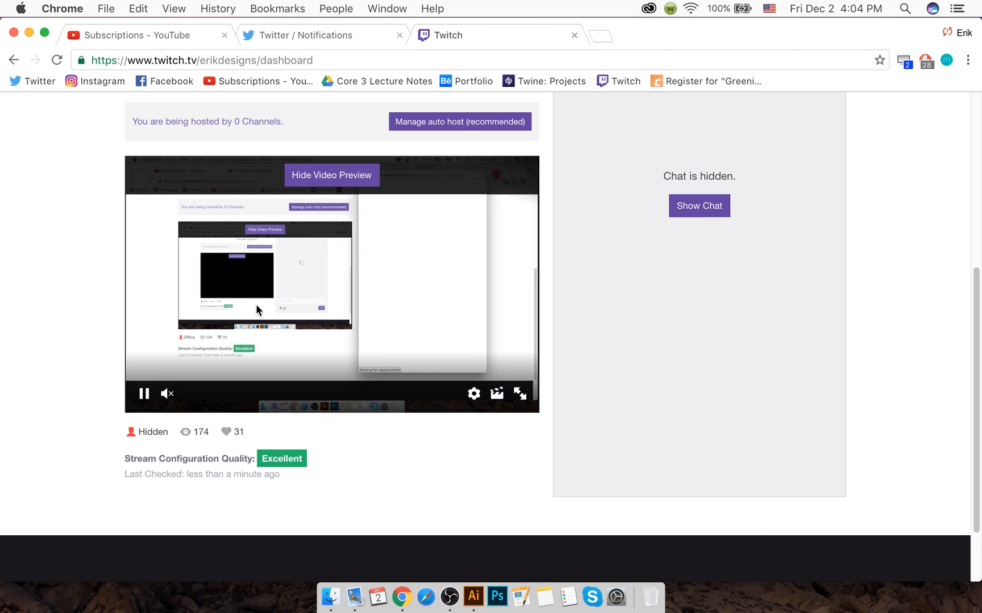
click(155, 429)
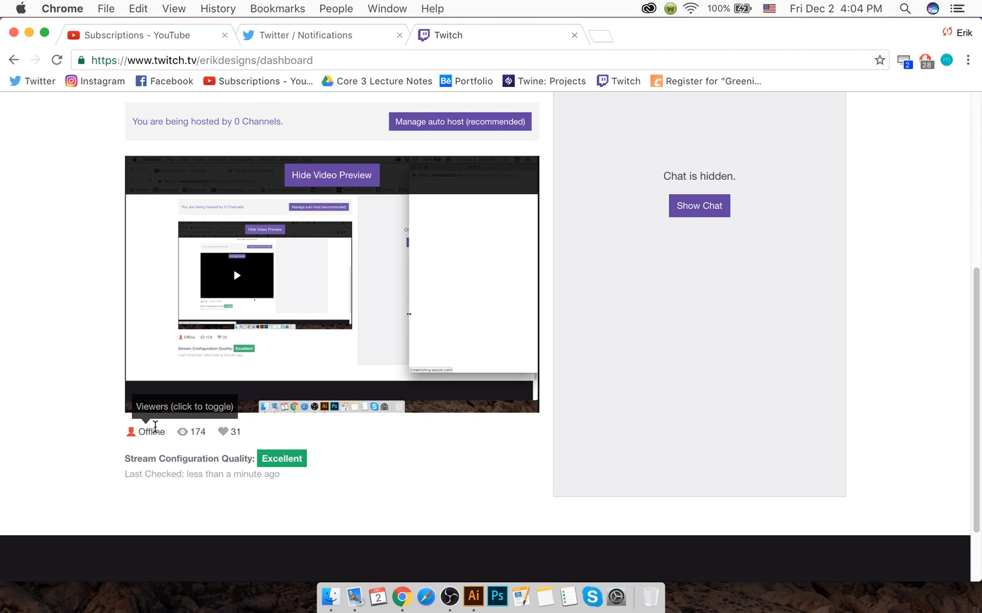
click(155, 431)
click(159, 433)
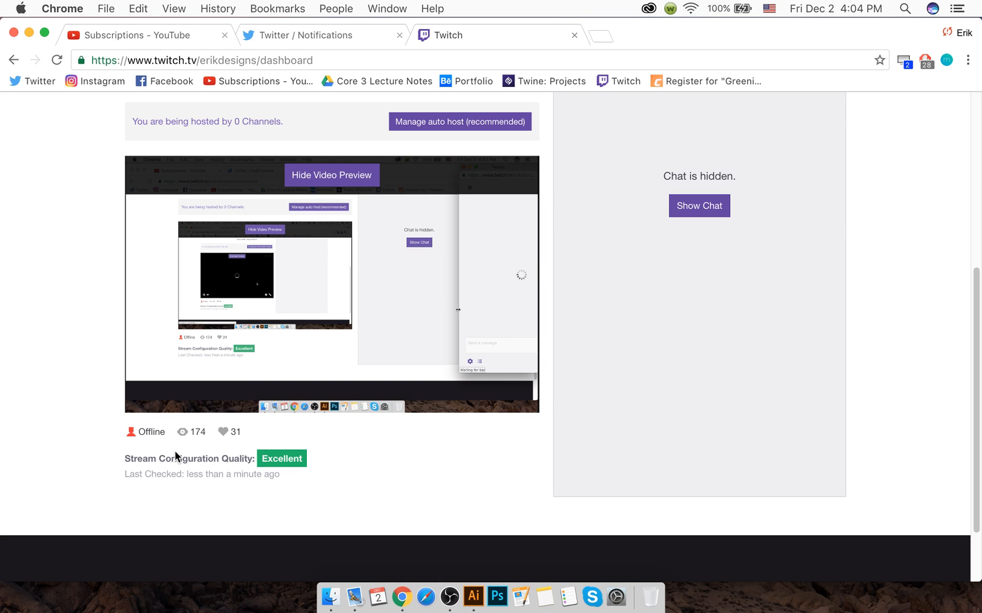
scroll(197, 424, up, 2)
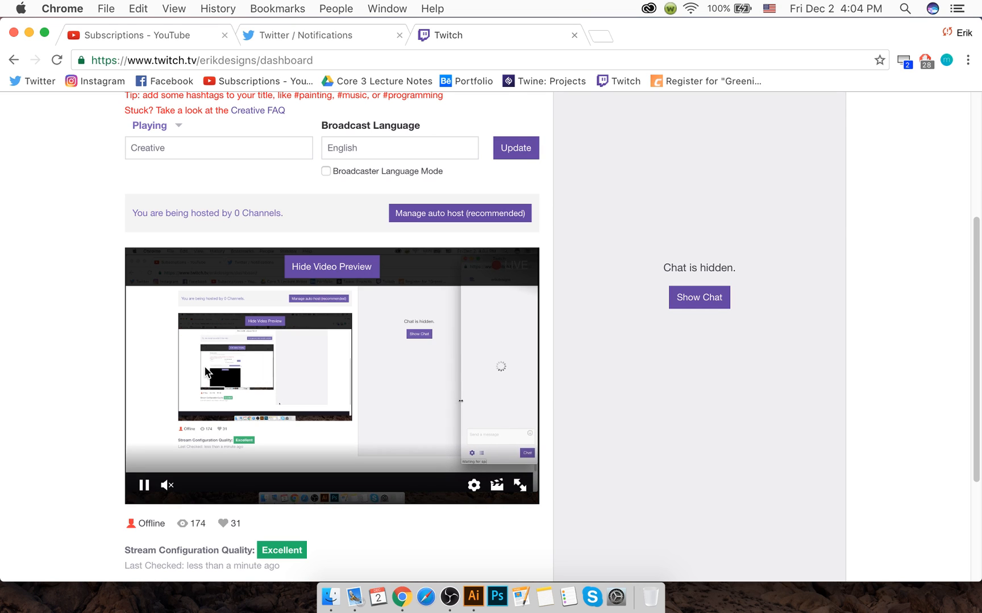
scroll(197, 423, up, 3)
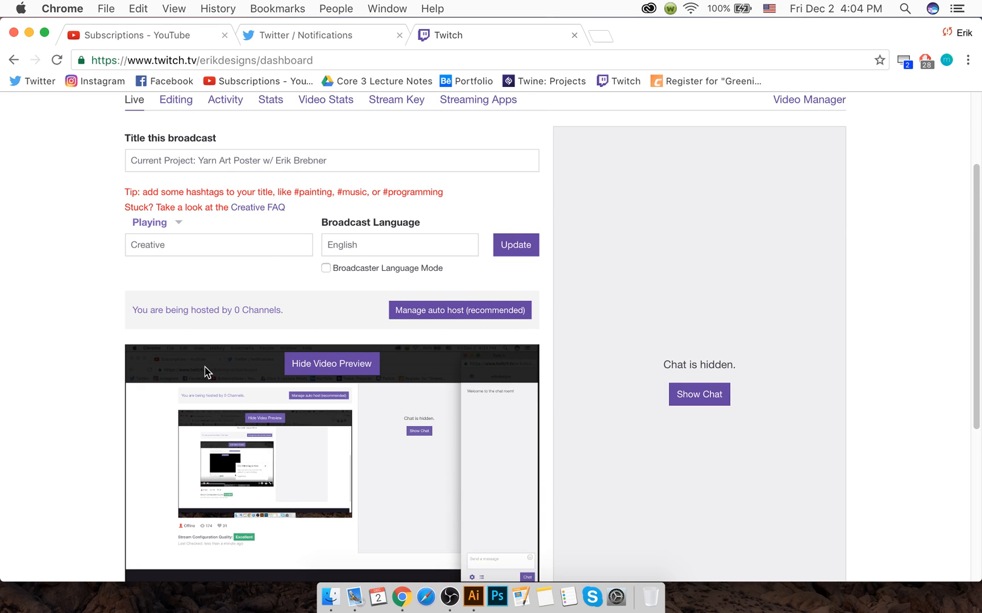
scroll(204, 366, up, 3)
scroll(204, 366, down, 10)
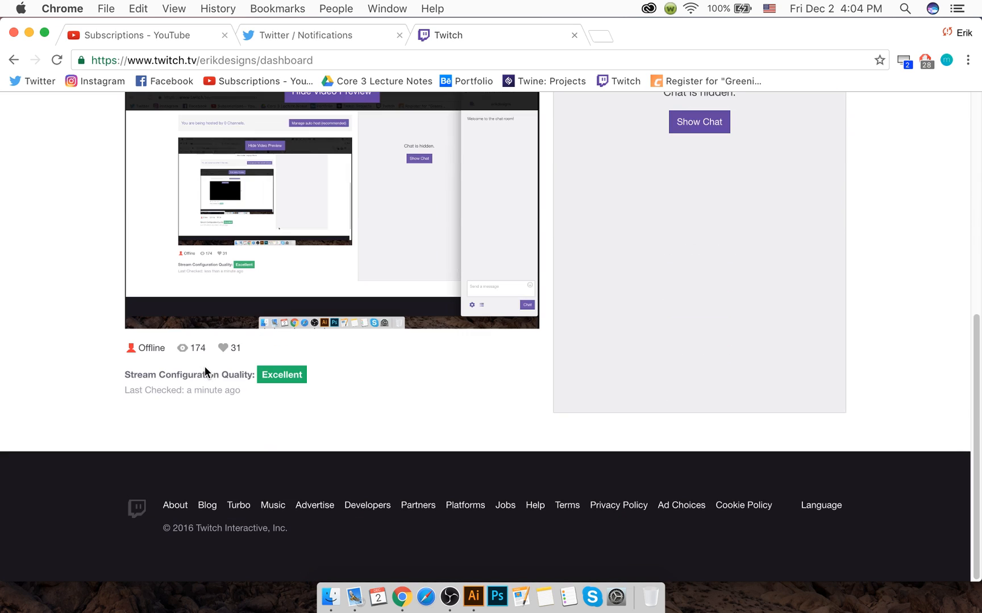
Step: Start a new tweet on Twitter with the text "LIVE STREAMING NOW!!! On Twitch"
click(304, 32)
click(909, 113)
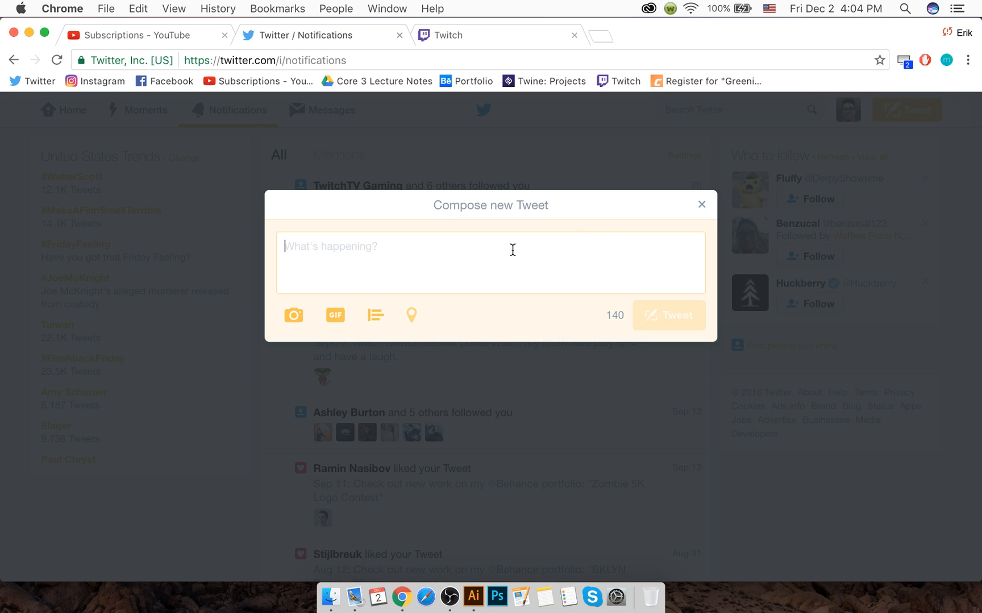
text(LIVE STREAMI)
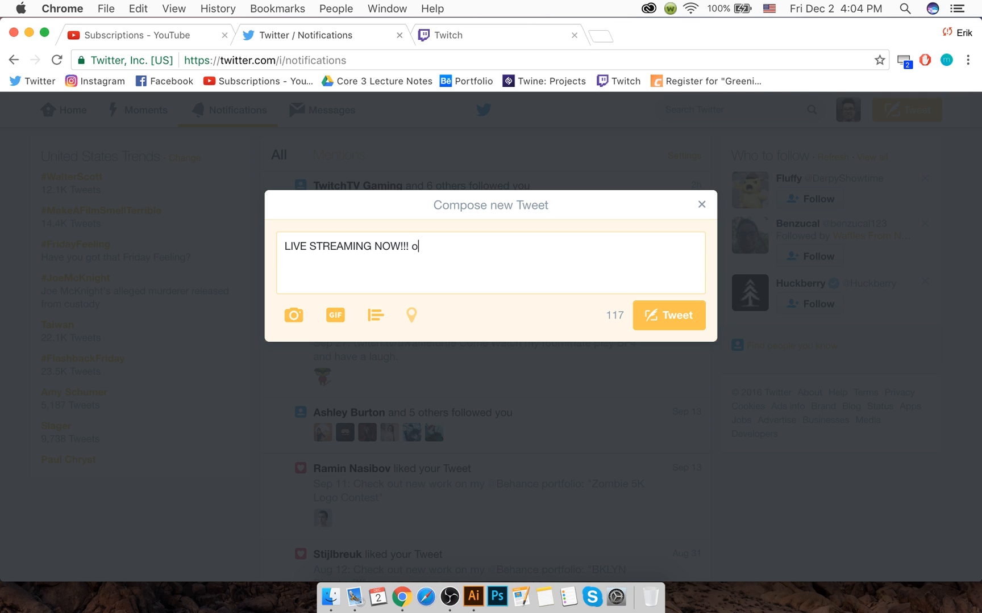
text(NG NOW!!! On Twitch)
Step: Close the Twitter tab and reload Twitter in a new tab placed between the YouTube and Twitch tabs
click(447, 36)
click(302, 43)
click(399, 35)
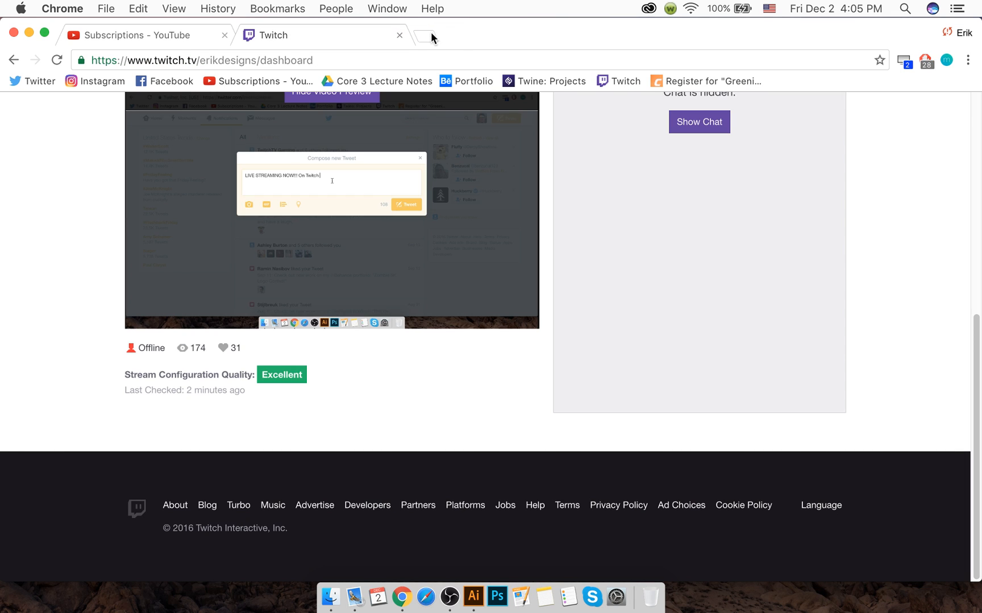
click(430, 37)
drag(451, 36, 267, 36)
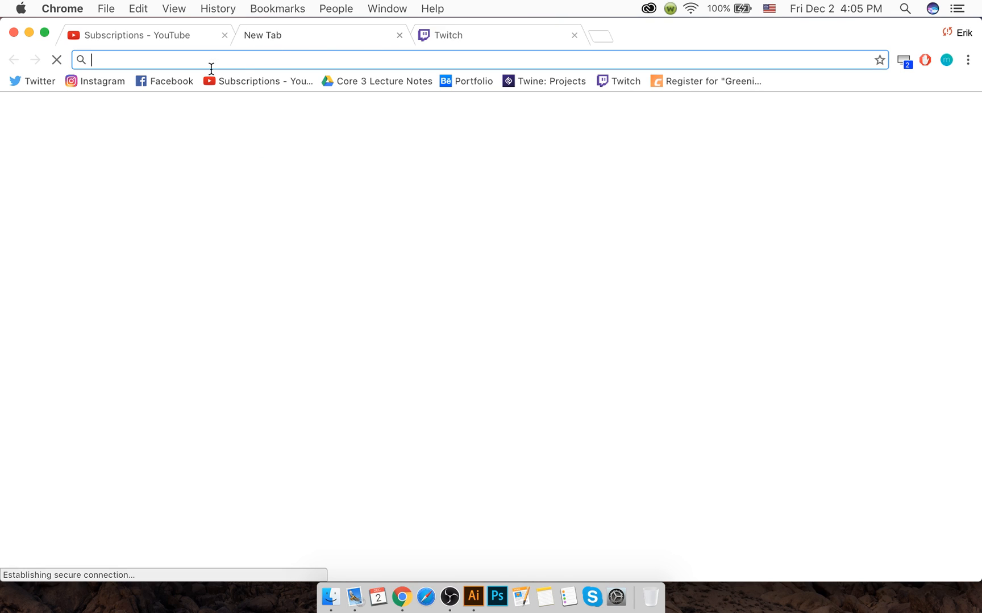
click(19, 85)
Step: Return to the Twitch dashboard and narrow the main browser window so it ends beside the popout chat
click(473, 42)
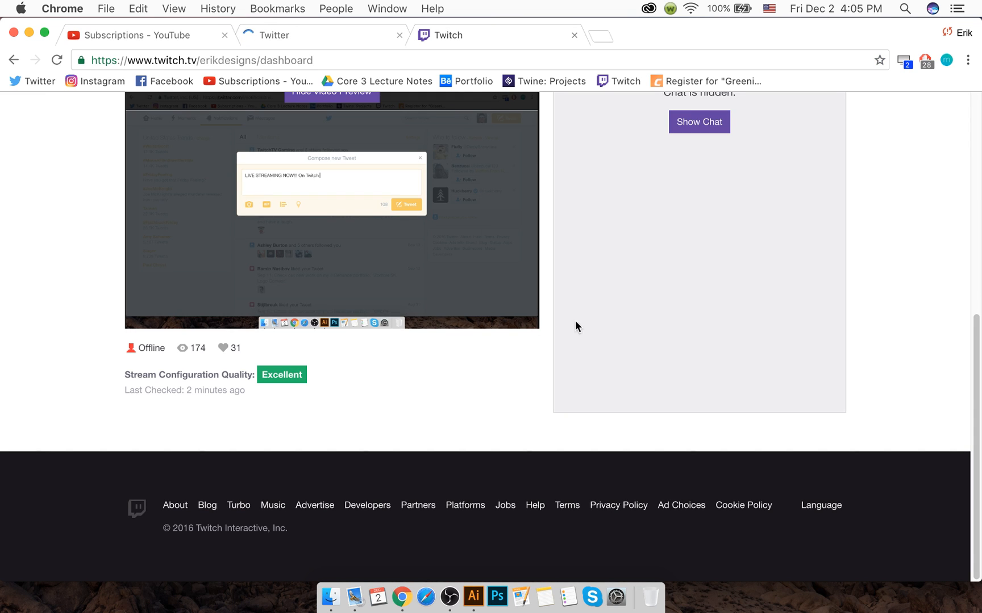
drag(907, 283, 798, 296)
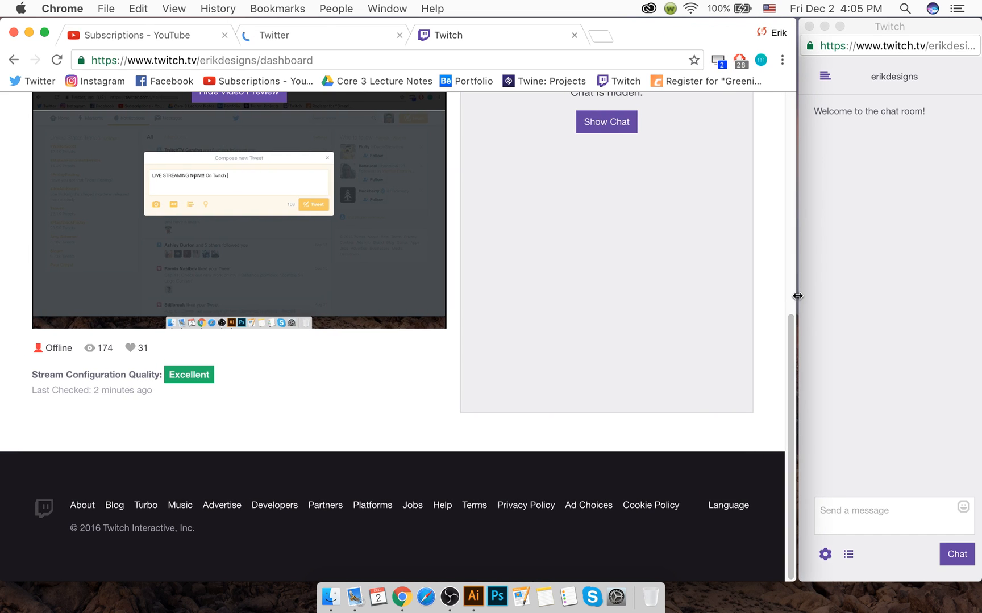
Step: Switch to Twitter, go to the notifications page and open the tweet composer with the saved draft
click(318, 37)
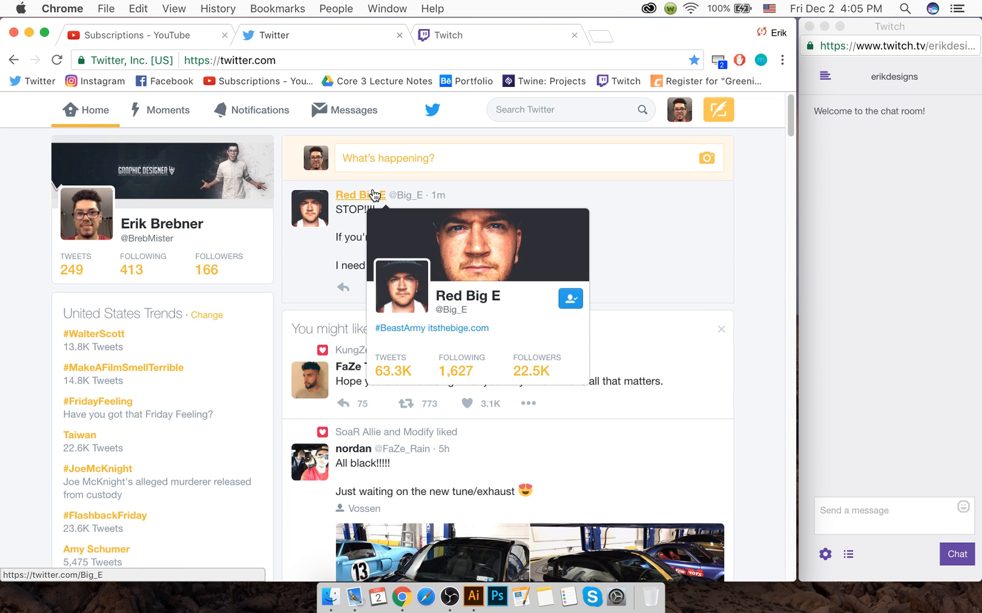
click(255, 110)
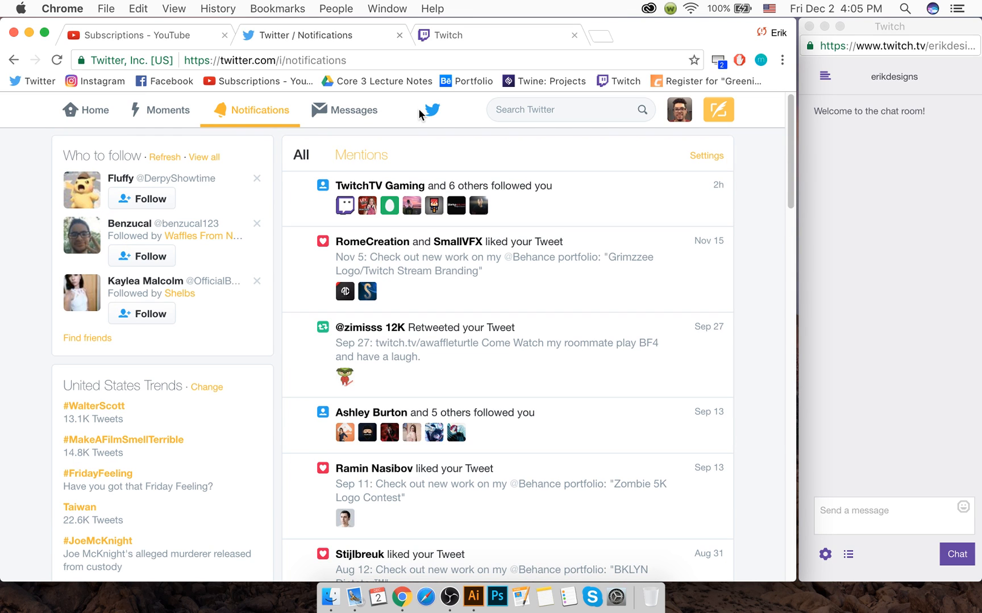
click(719, 111)
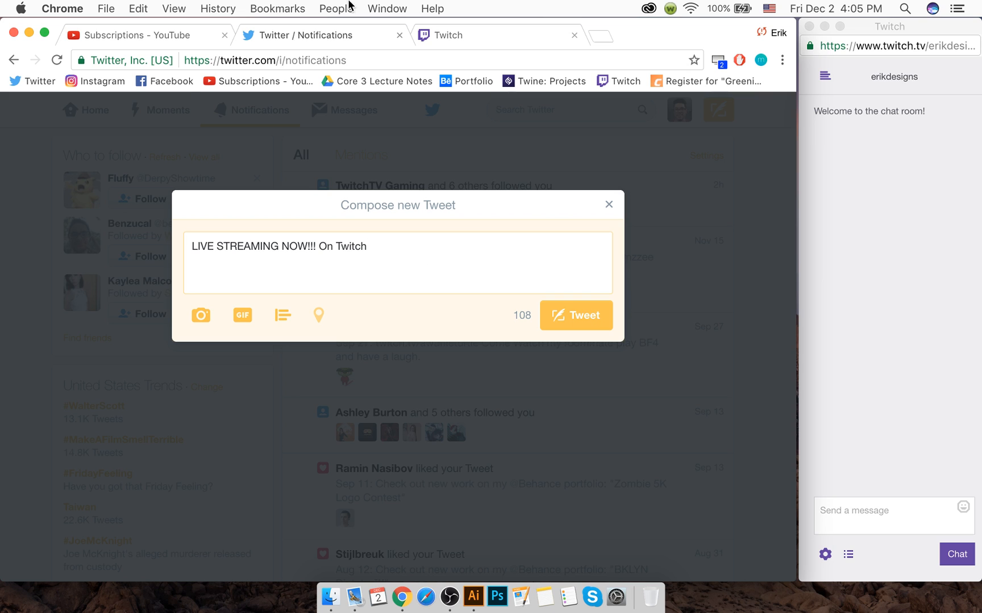
Step: Copy the Twitch channel address without "/dashboard" and paste it at the end of the tweet draft
click(448, 35)
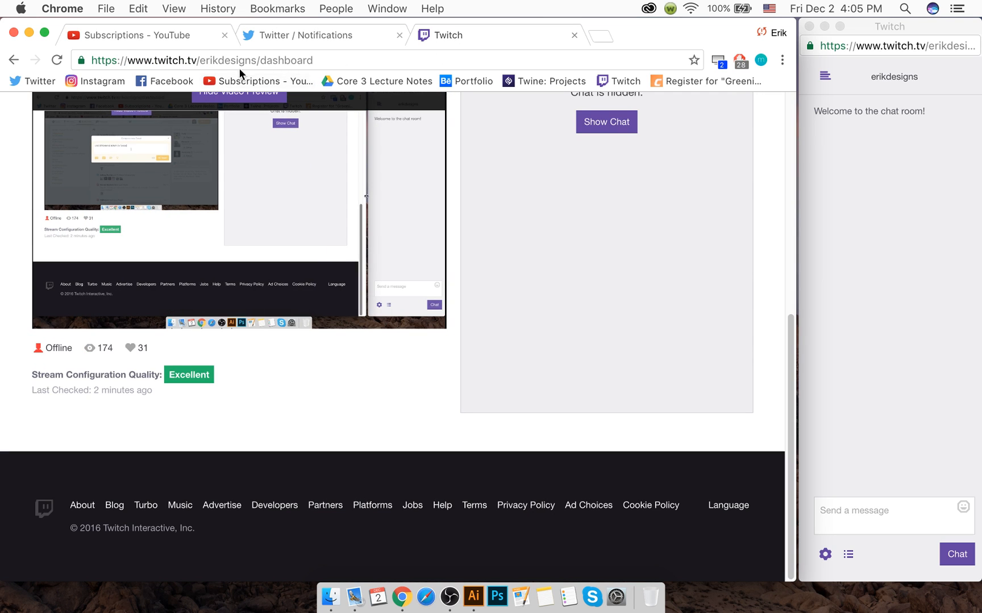
drag(256, 60, 30, 39)
key(super+c)
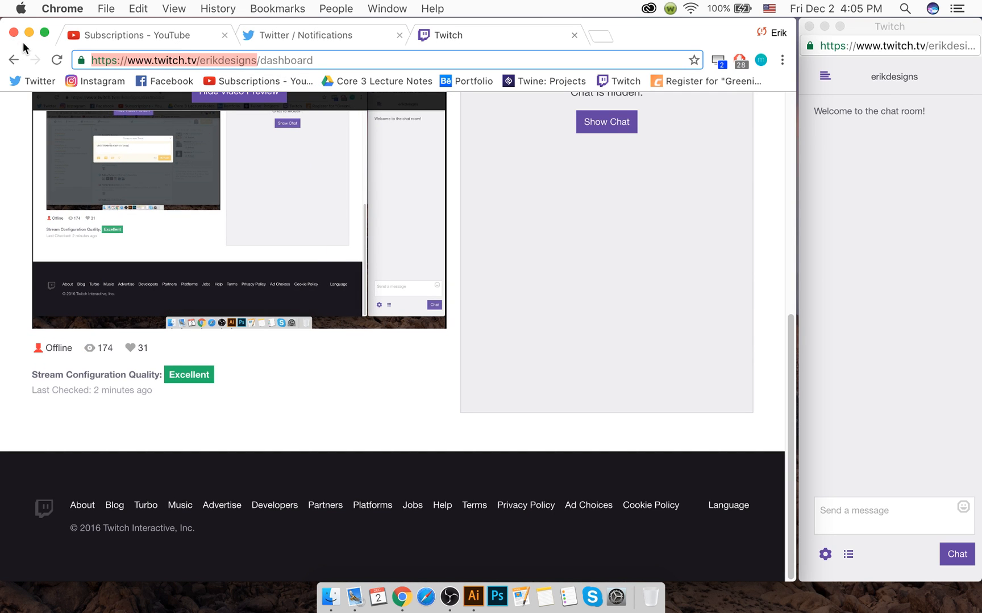
click(302, 41)
key(super+v)
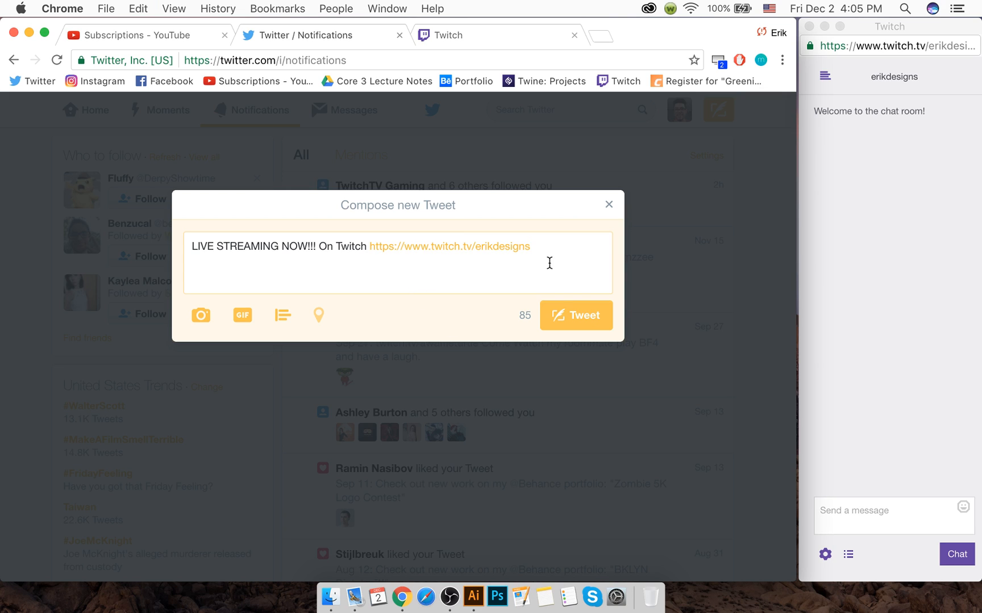
Step: Finish the tweet with "come watch me design more of this poster!!" after the link and post it
text(come watch me)
key(BackSpace)
text(me)
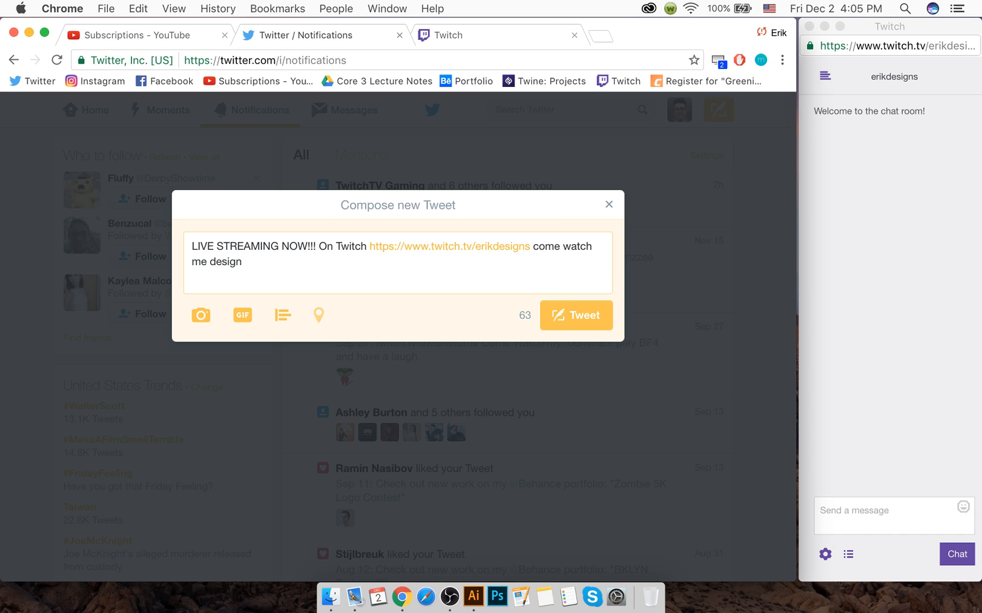
text(poster)
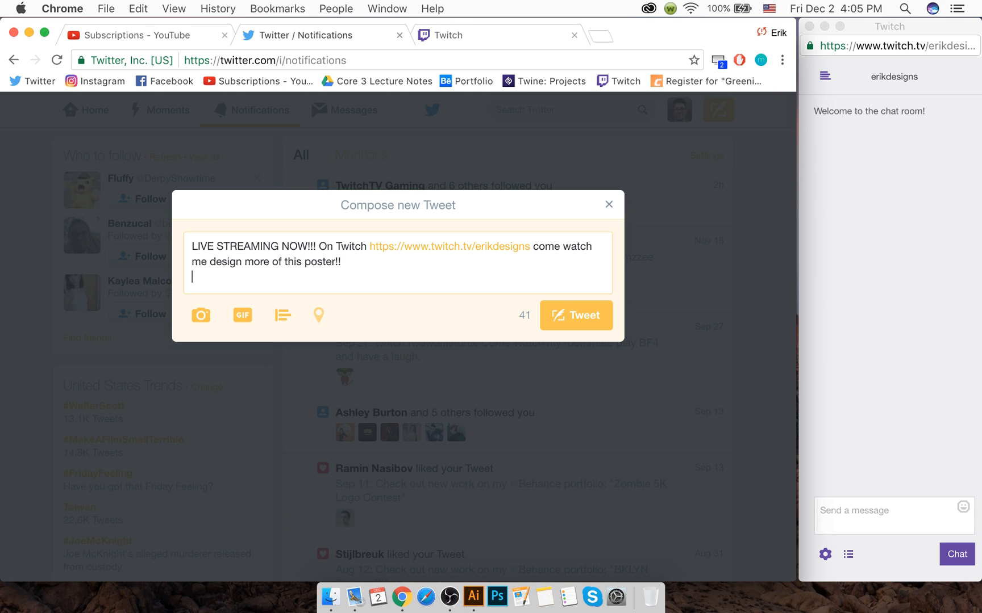
text(!!)
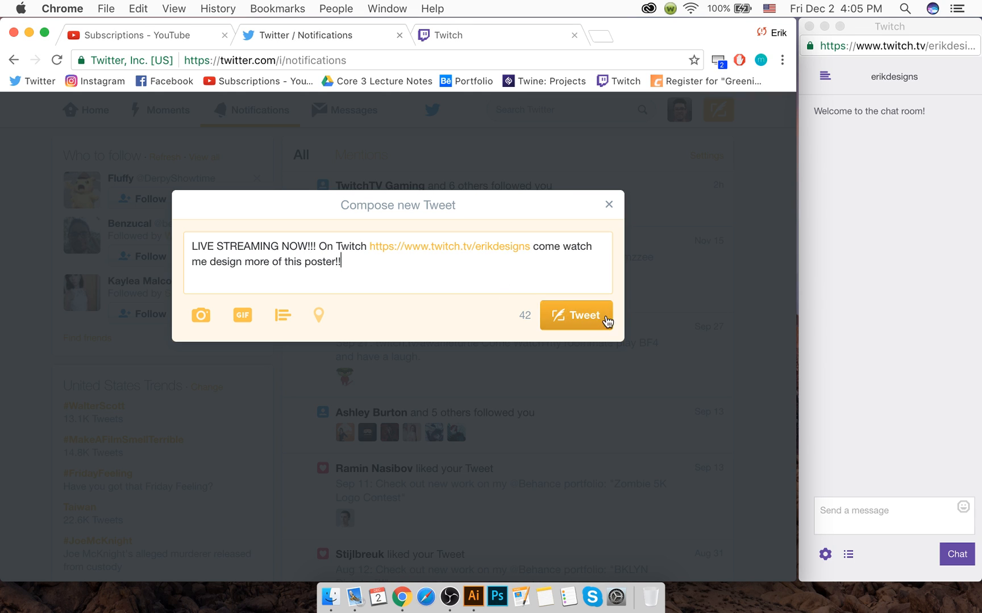
click(604, 319)
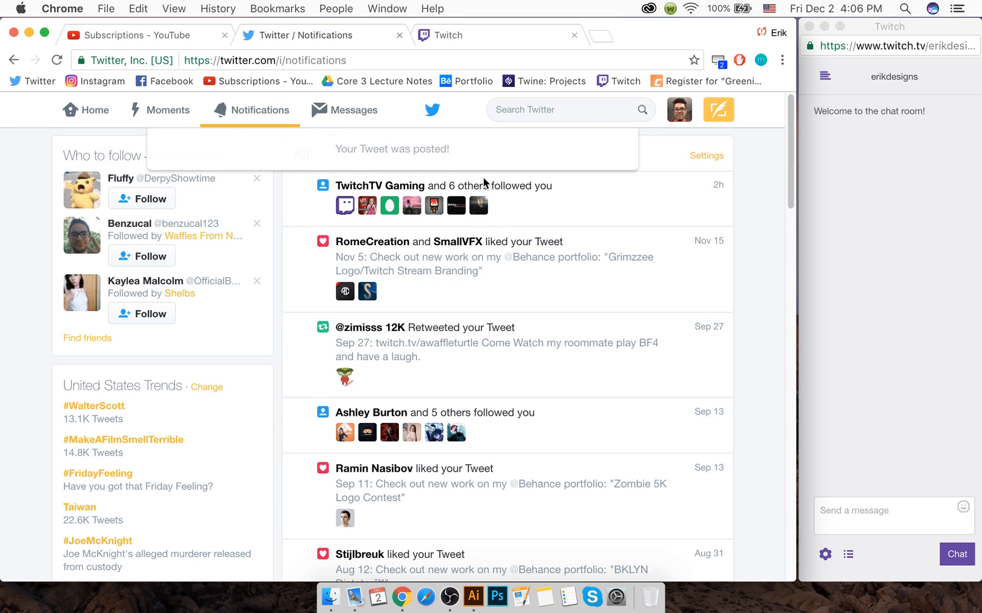
Step: Return to the Twitch dashboard, pause the video preview and open the stream in the popout player
click(453, 28)
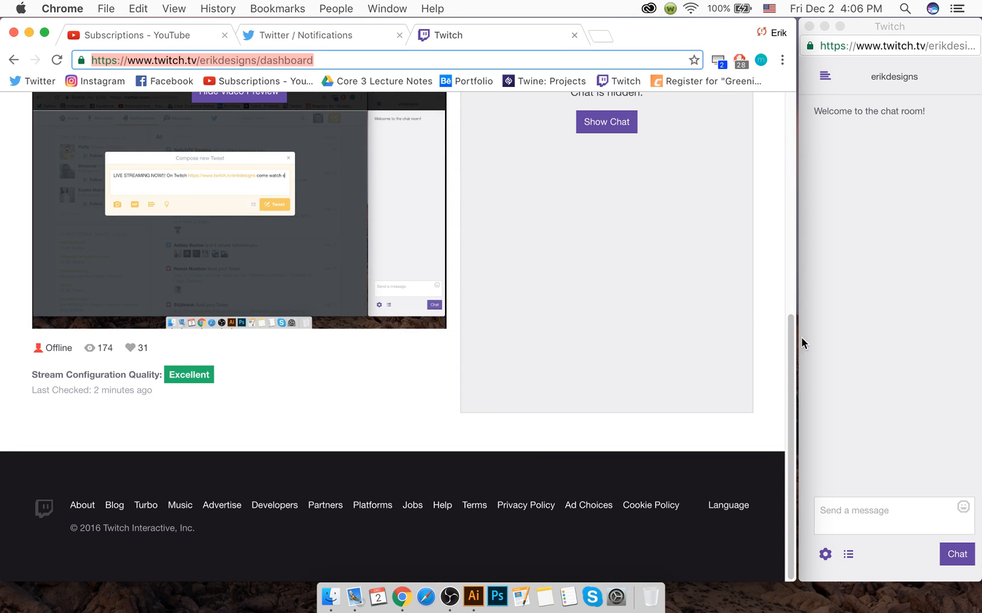
scroll(787, 368, up, 5)
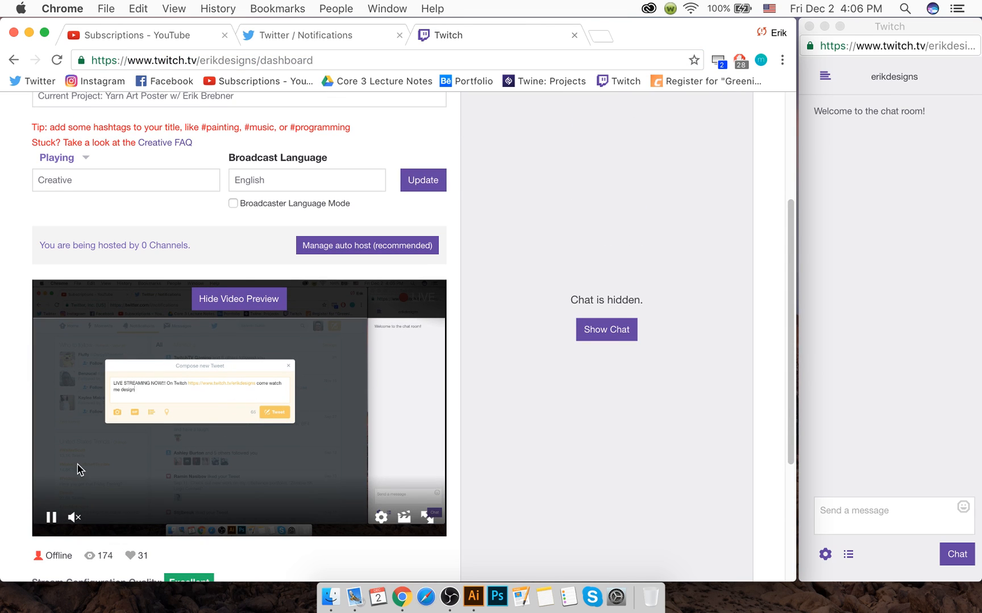
click(52, 517)
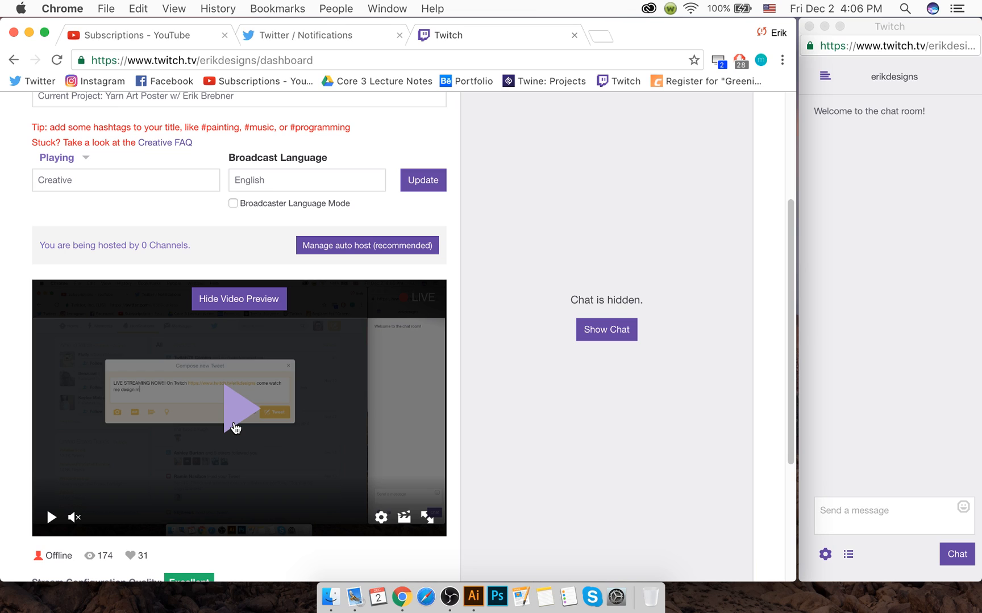
click(381, 517)
click(319, 374)
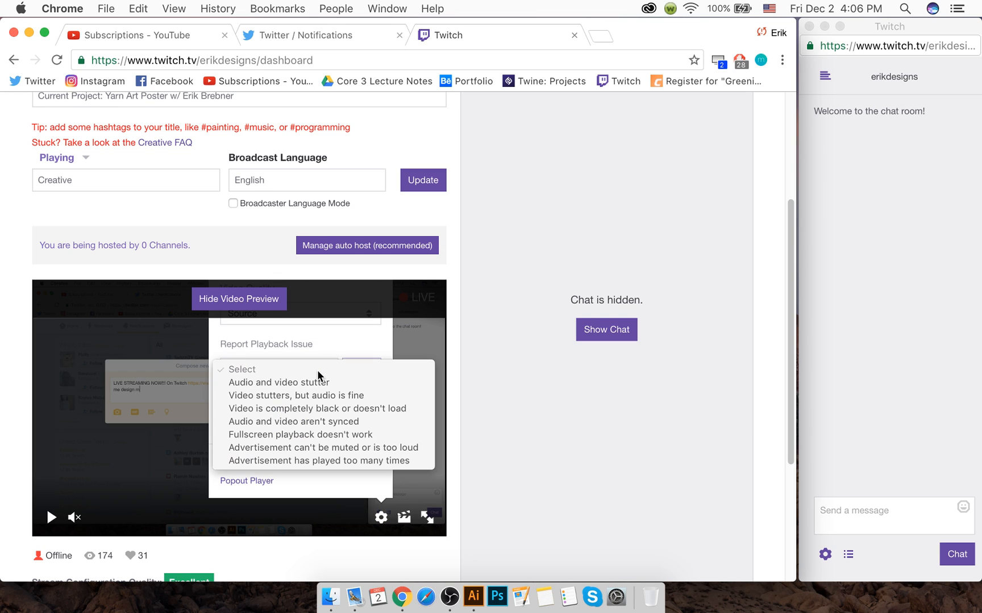
click(351, 347)
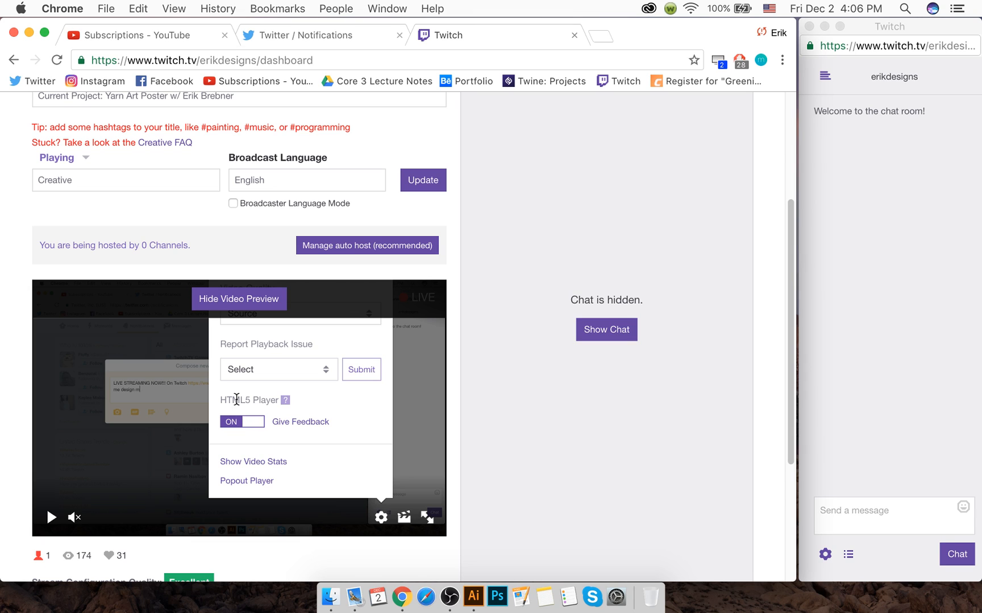
click(254, 482)
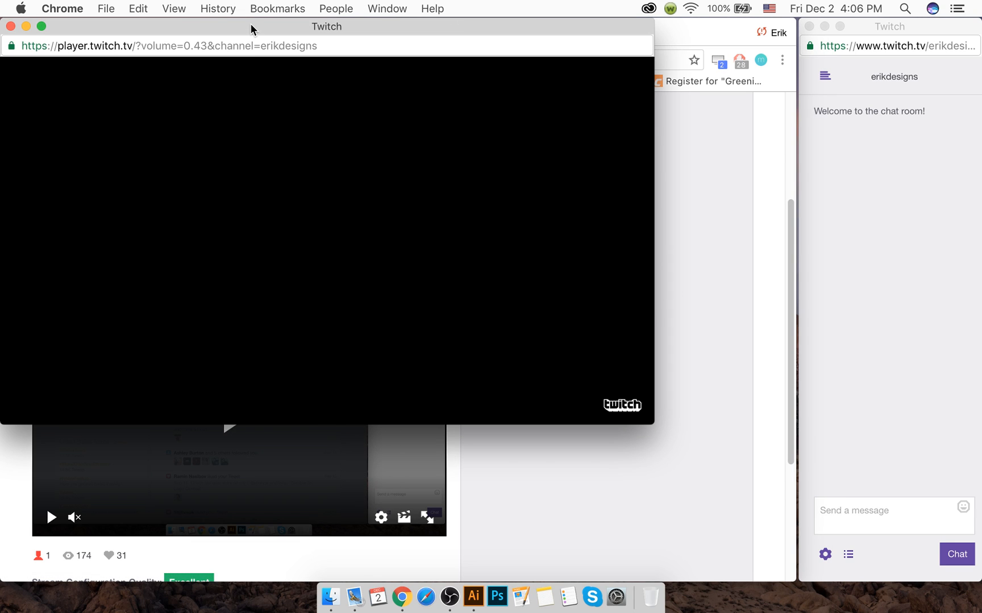
Step: Pause the stream in the popout player and resume its playback
click(316, 232)
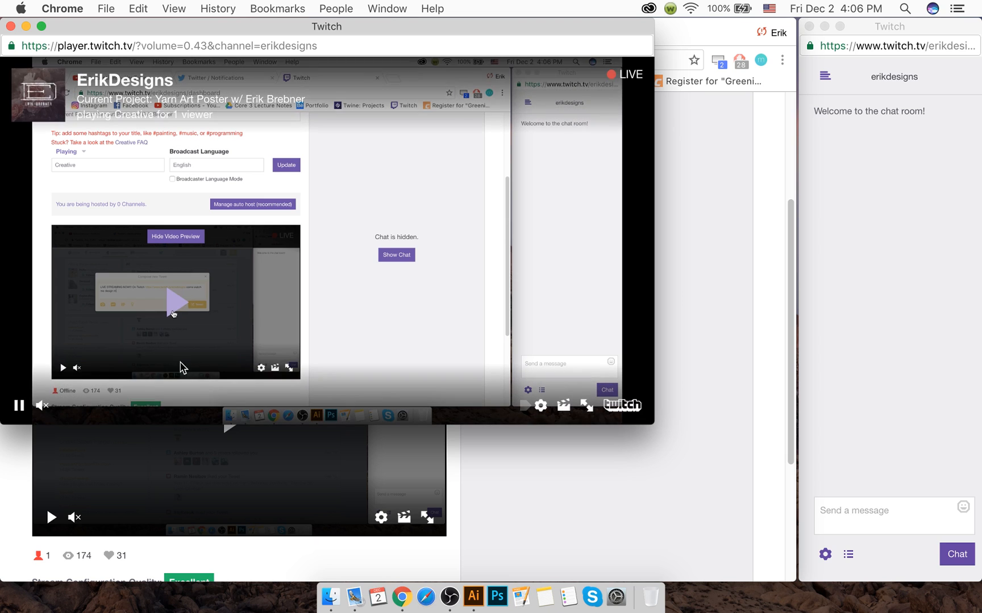
click(18, 405)
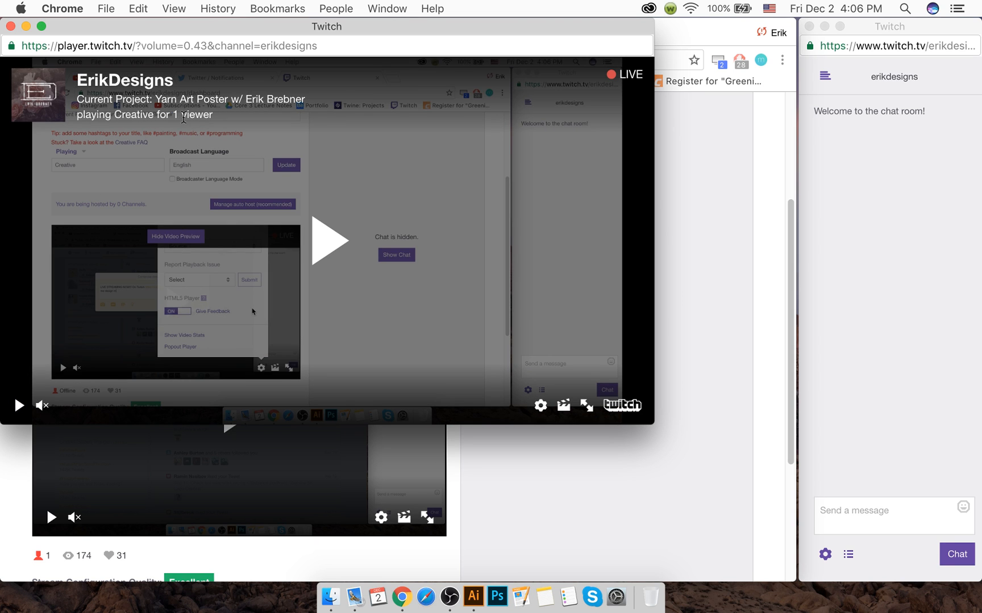
click(315, 237)
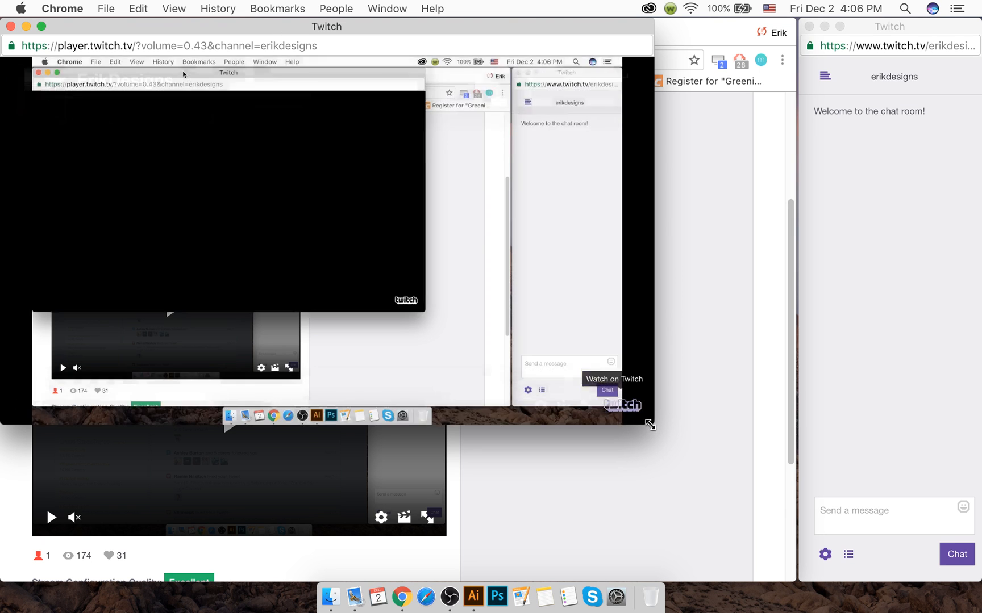
Step: Shrink the popout player window to a small size and place it in the lower-left corner of the desktop
drag(651, 423, 223, 169)
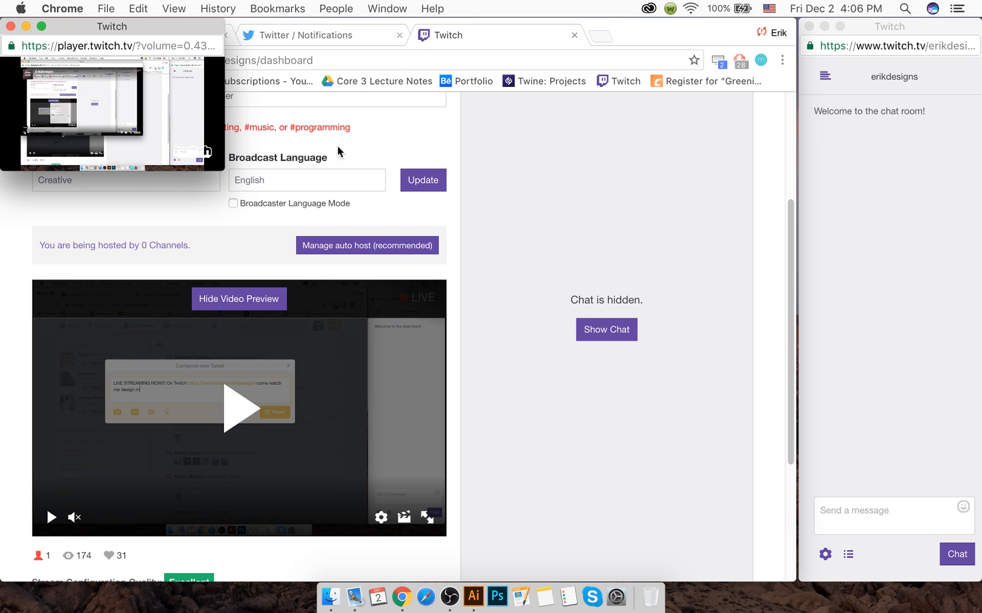
drag(124, 29, 791, 471)
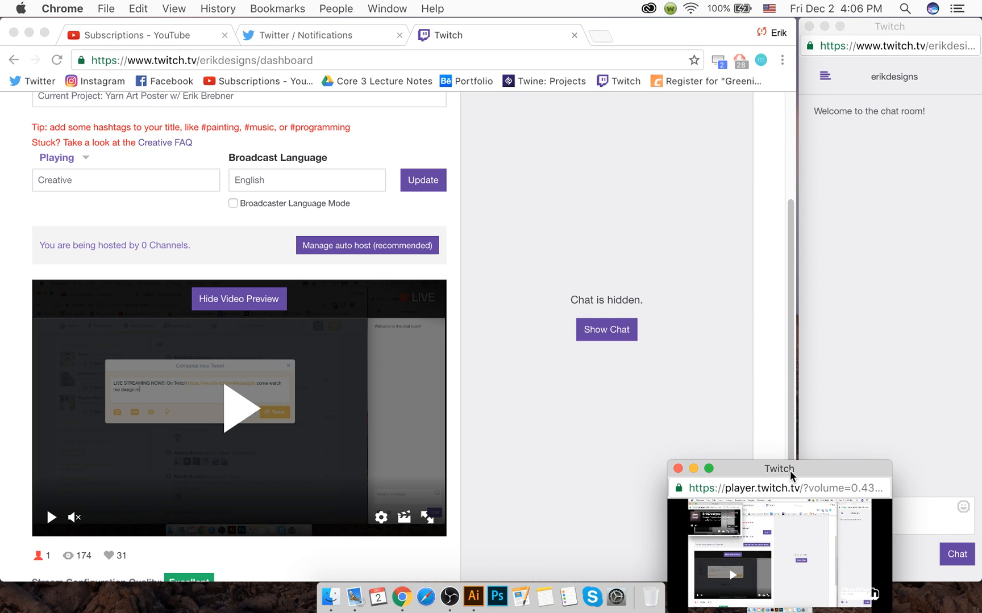
drag(790, 476, 260, 346)
drag(368, 487, 339, 456)
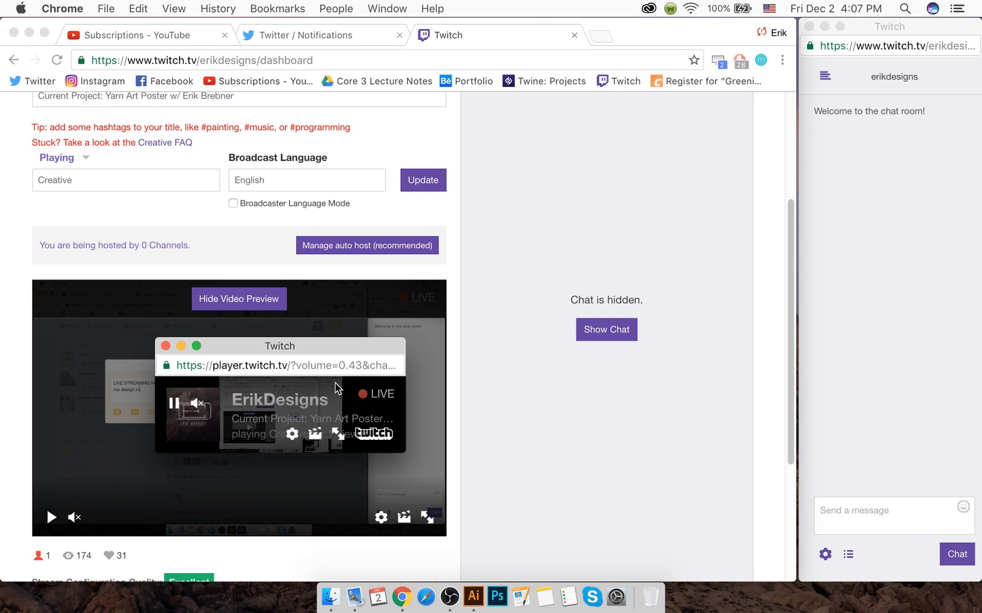
drag(340, 452, 343, 471)
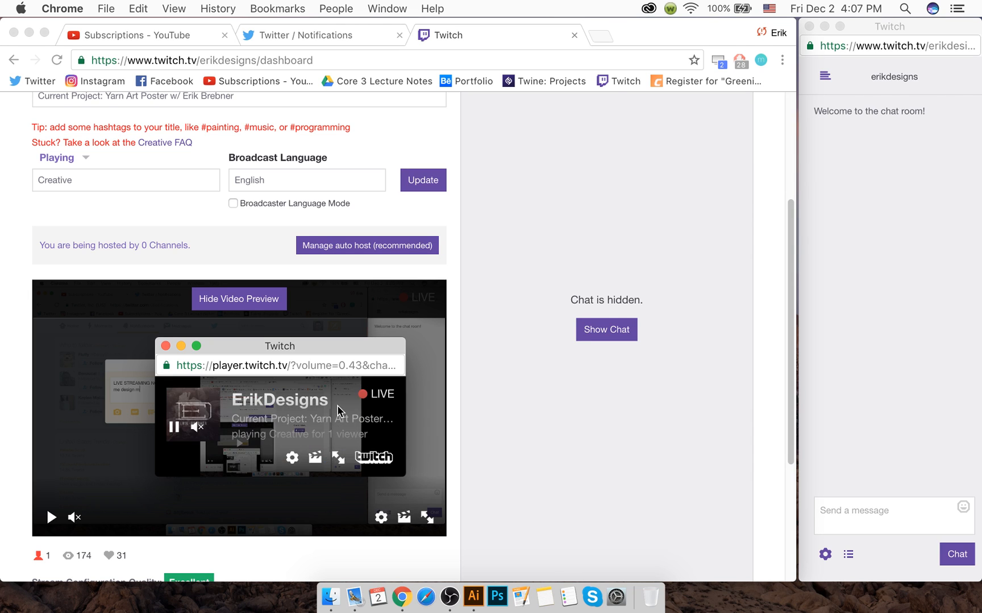
drag(315, 346, 148, 476)
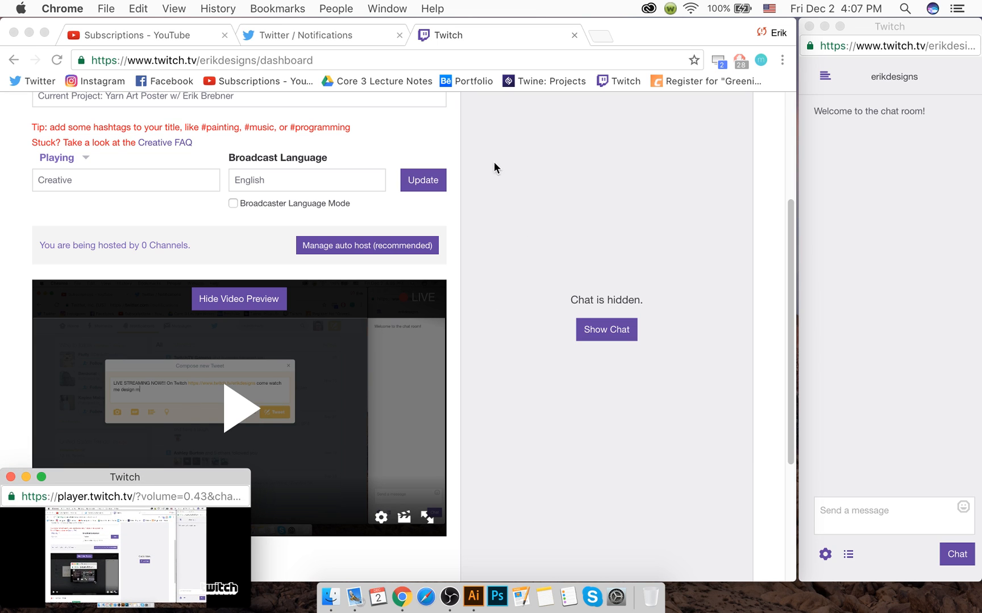
Step: Close the Twitch dashboard page and start a new tweet reading "Come watch me live on Twitch"
click(573, 35)
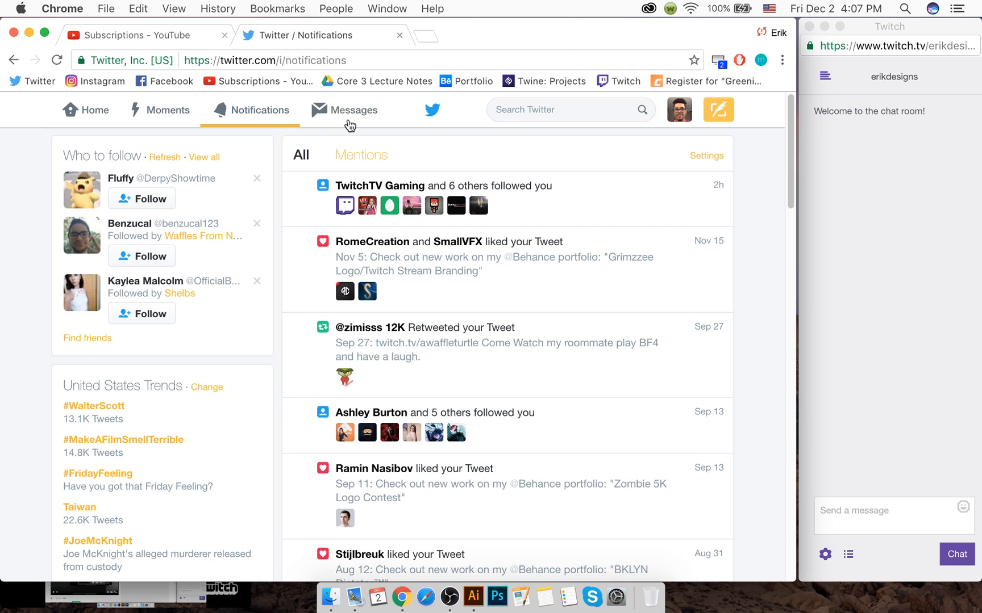
click(718, 109)
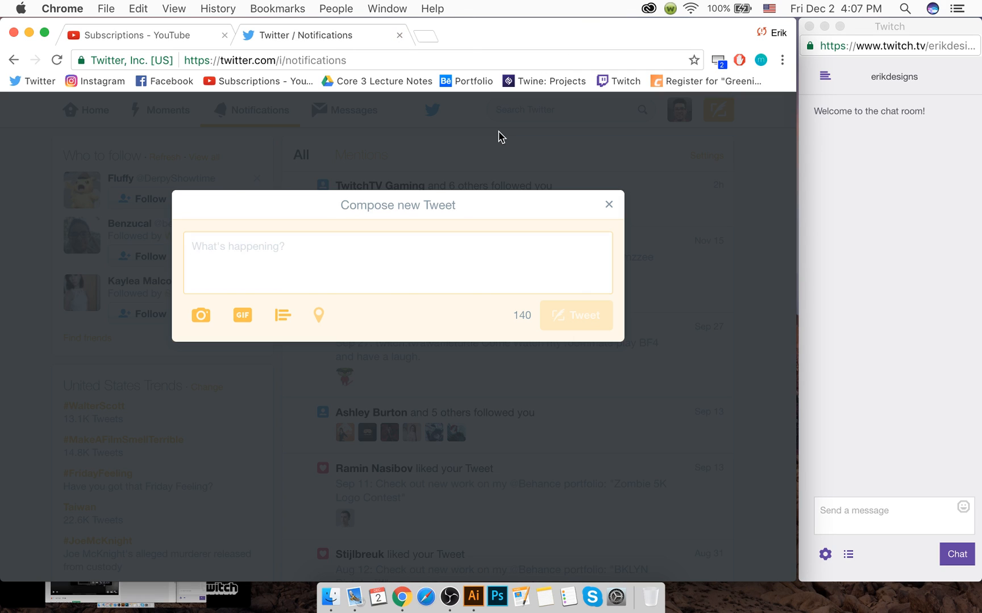
text(Come )
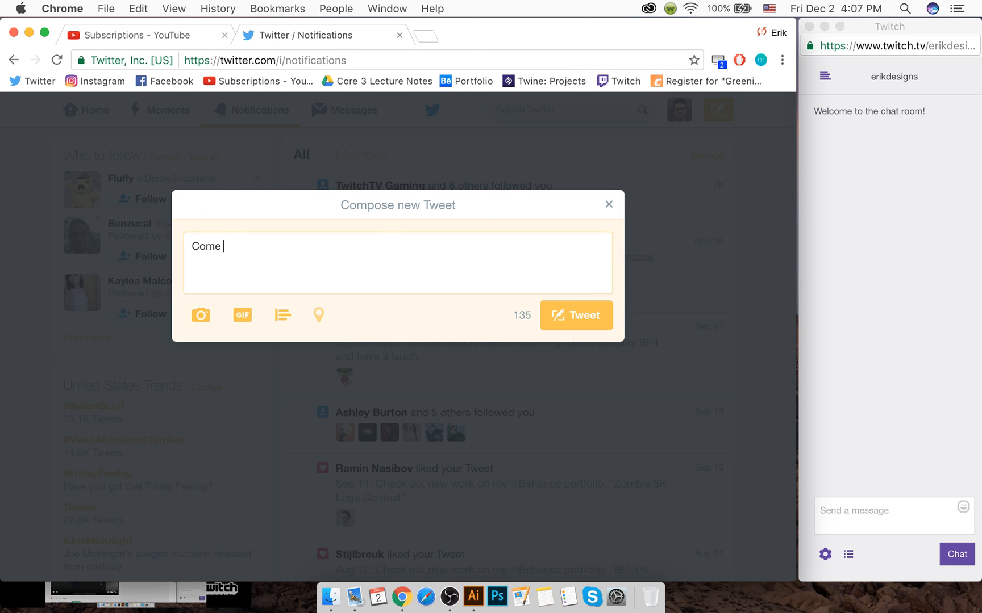
text(watch me live on Twitch to)
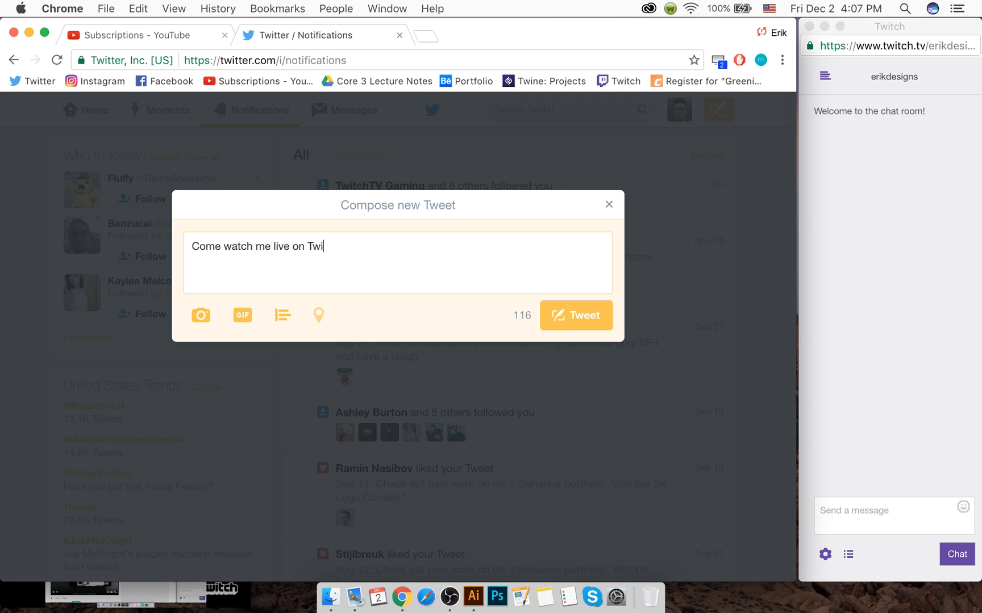
key(BackSpace)
key(BackSpace)
key(BackSpace)
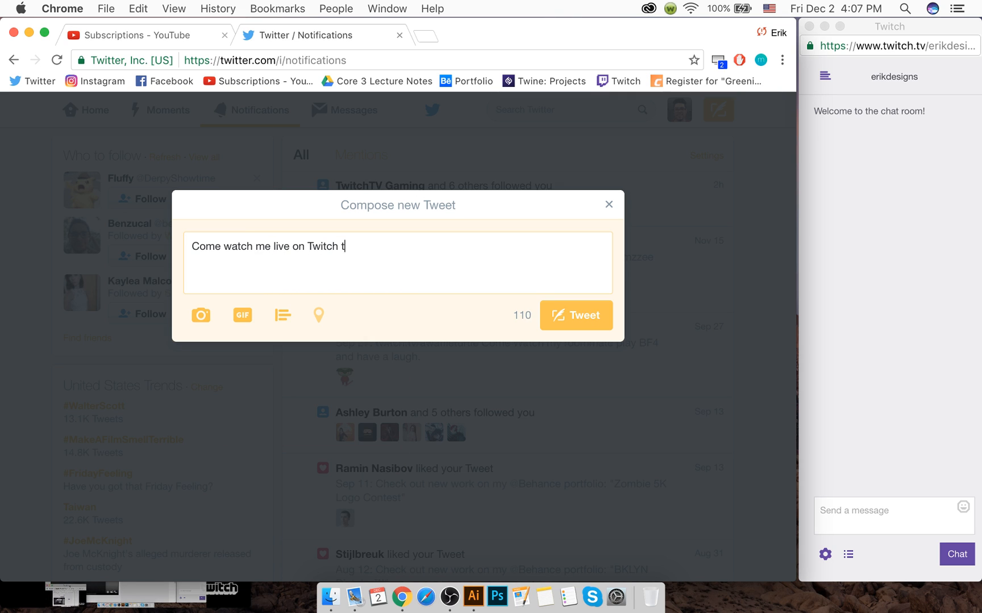
text(to)
key(BackSpace)
key(BackSpace)
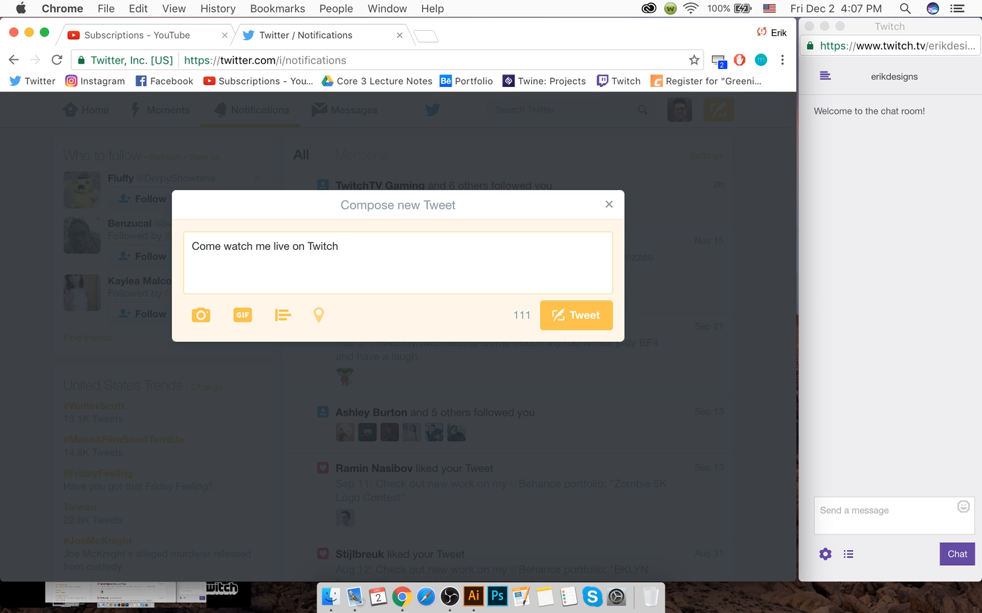
Step: Add the Twitch channel address and ". Come and talk up a storm in the chat." to the tweet, and post it
text(https://www.twitch.tv/erikdesigns)
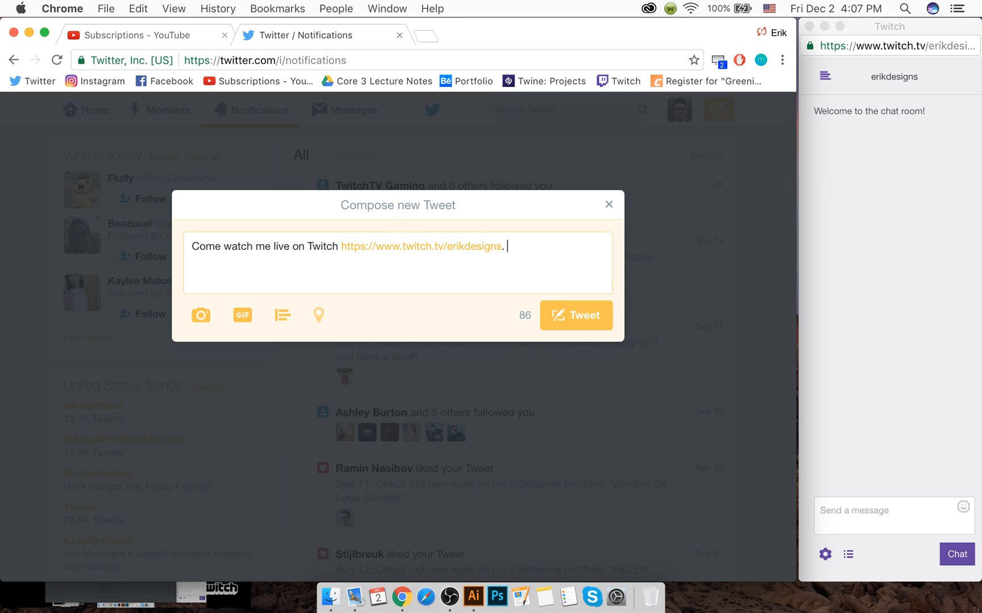
text(. Come and talk up a storm )
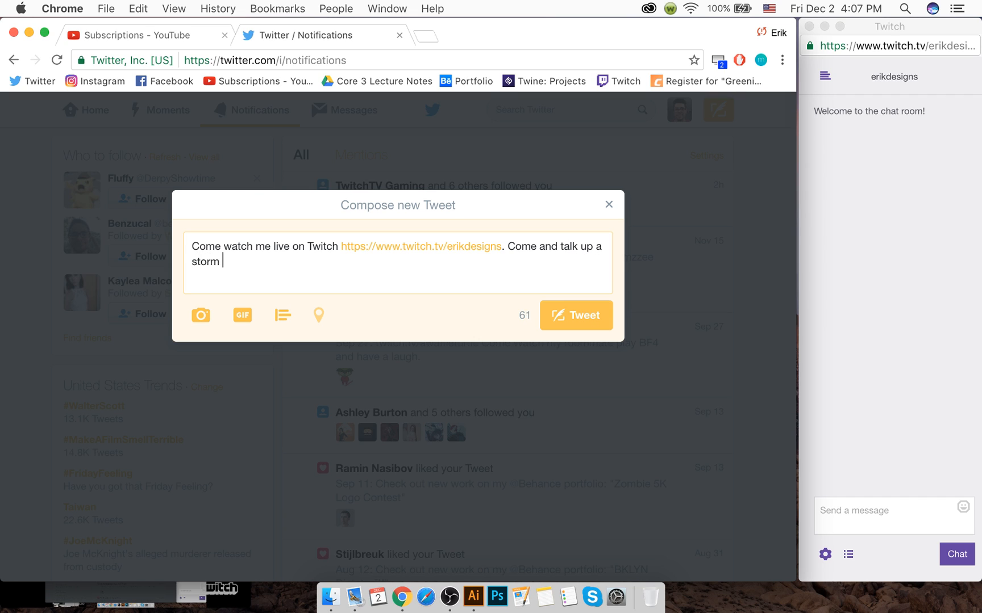
text(in the chat.)
click(548, 303)
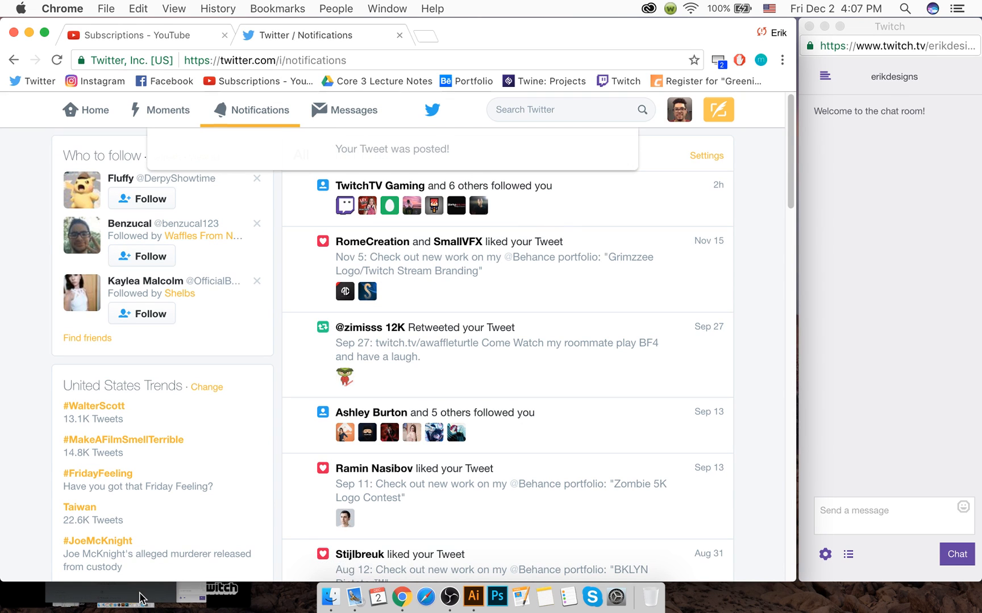
Step: Bring the popout player in front of the browser window and make it slightly shorter and wider
click(193, 609)
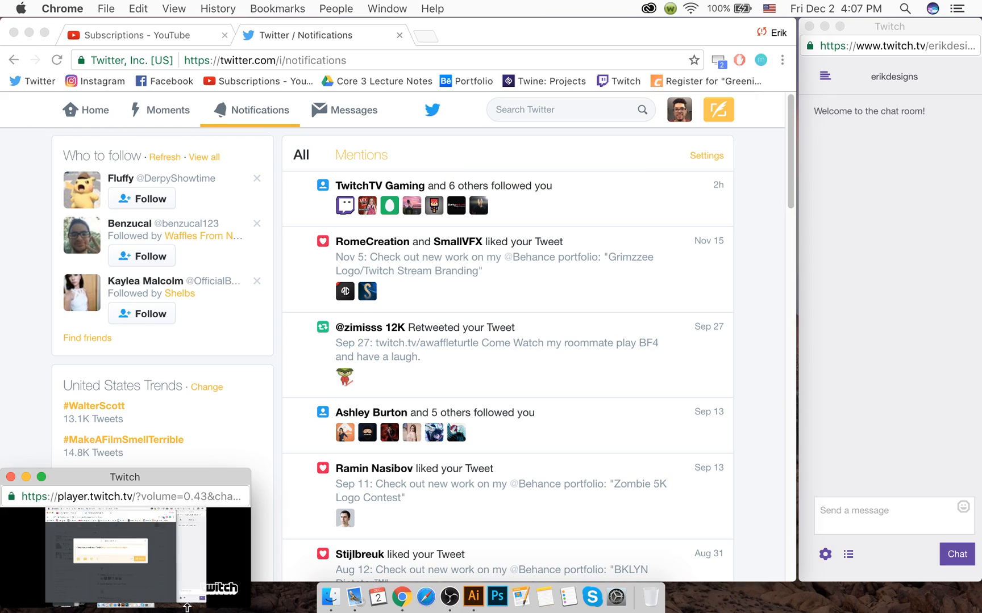
click(130, 554)
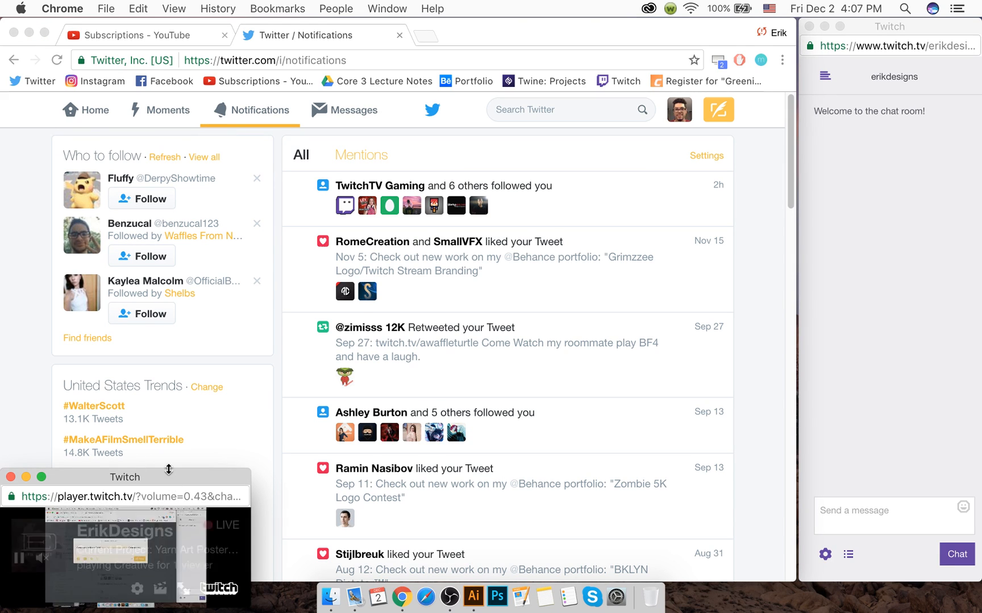
mouse_move(170, 483)
mouse_down()
mouse_move(195, 378)
mouse_move(179, 486)
mouse_move(163, 474)
mouse_move(160, 522)
mouse_move(158, 454)
mouse_move(166, 490)
mouse_up()
mouse_move(164, 498)
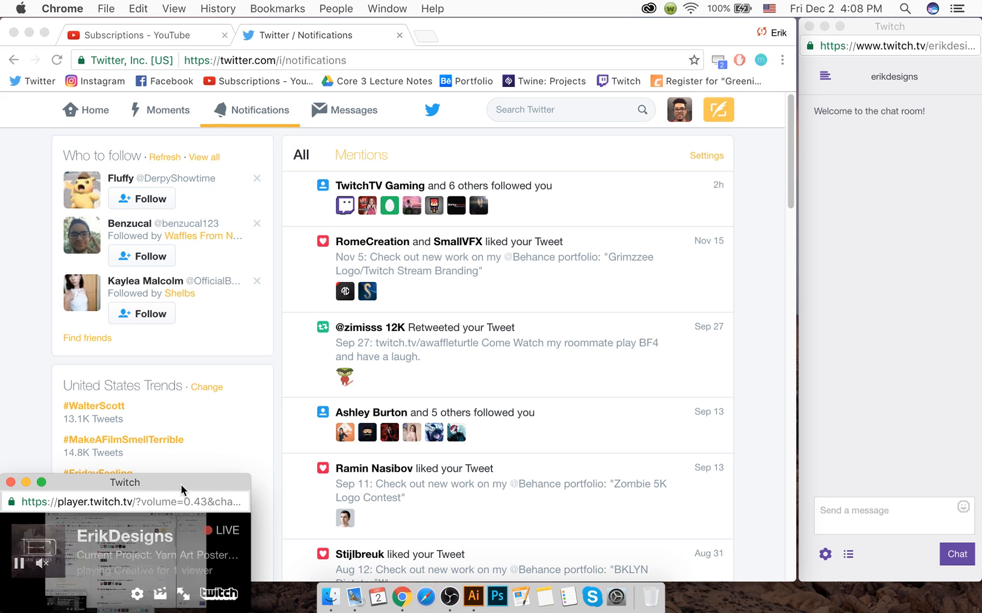
mouse_move(182, 563)
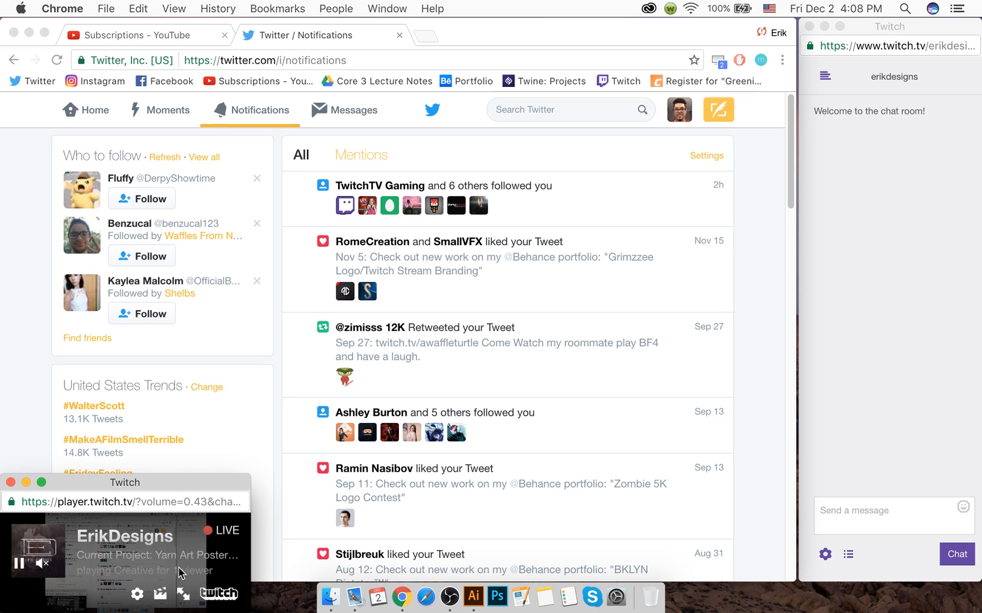
drag(250, 549, 270, 547)
right_click(232, 561)
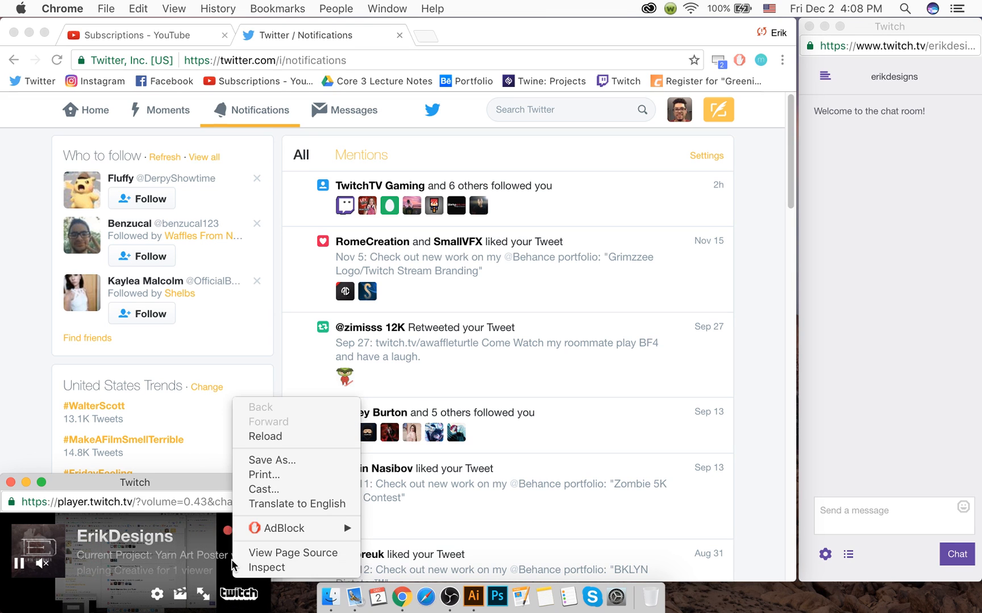
click(164, 481)
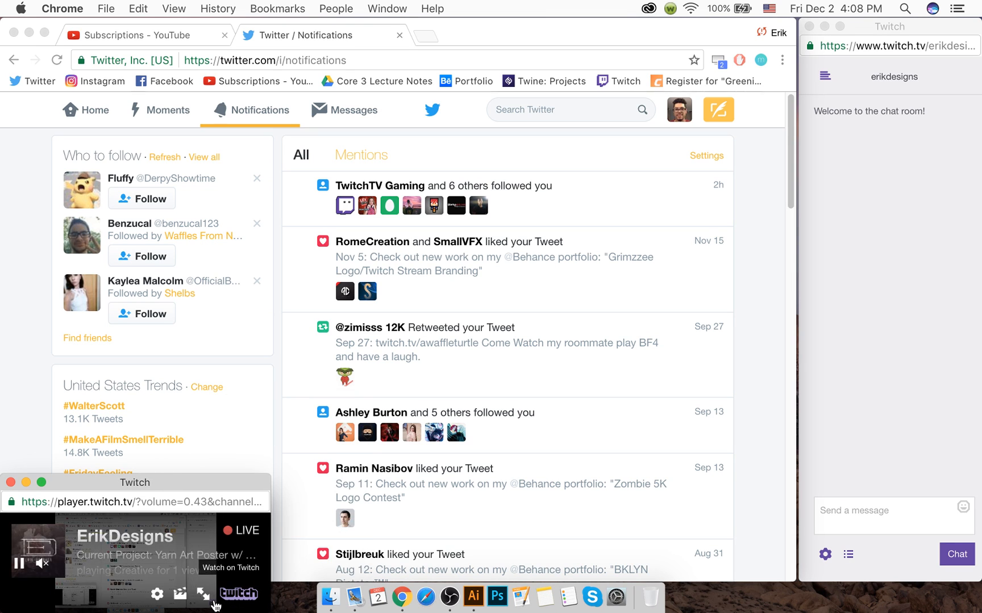
Step: Open the channel page on Twitch from the popout player and close the popout player window
click(225, 603)
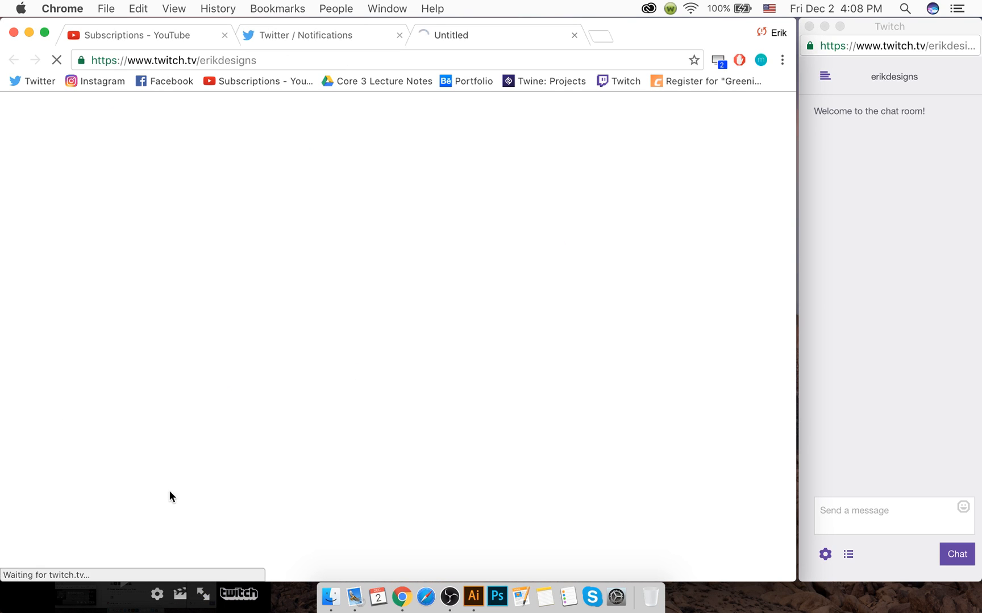
click(261, 603)
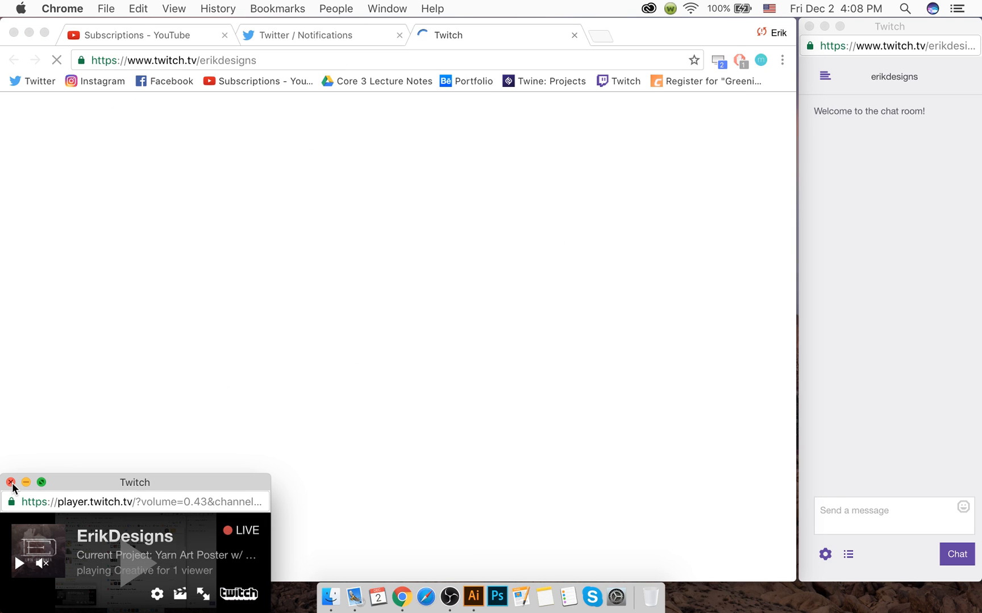
click(11, 482)
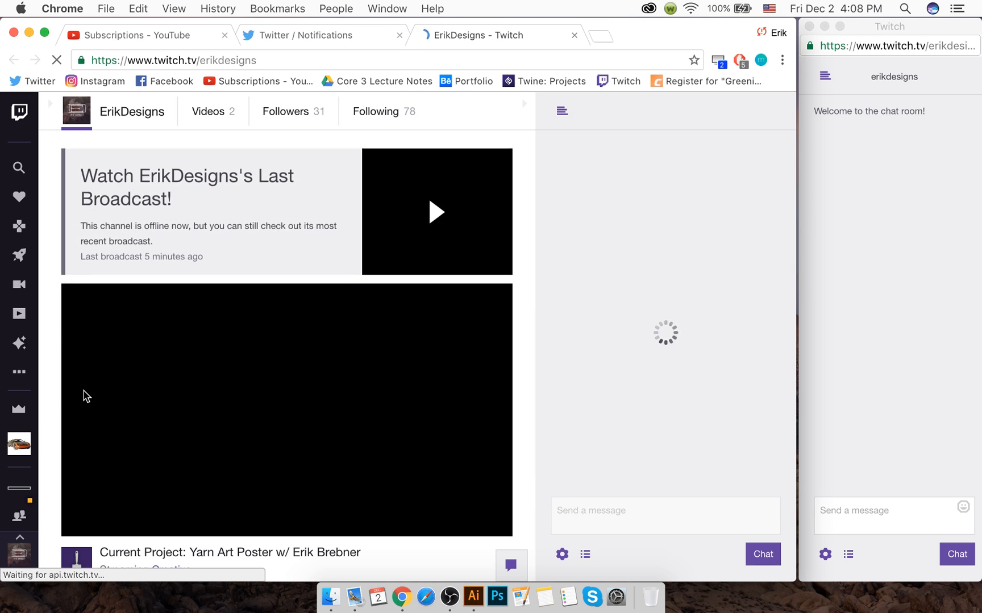
Step: Go to the live video on the channel page and pause its playback
scroll(92, 283, down, 3)
scroll(95, 284, up, 6)
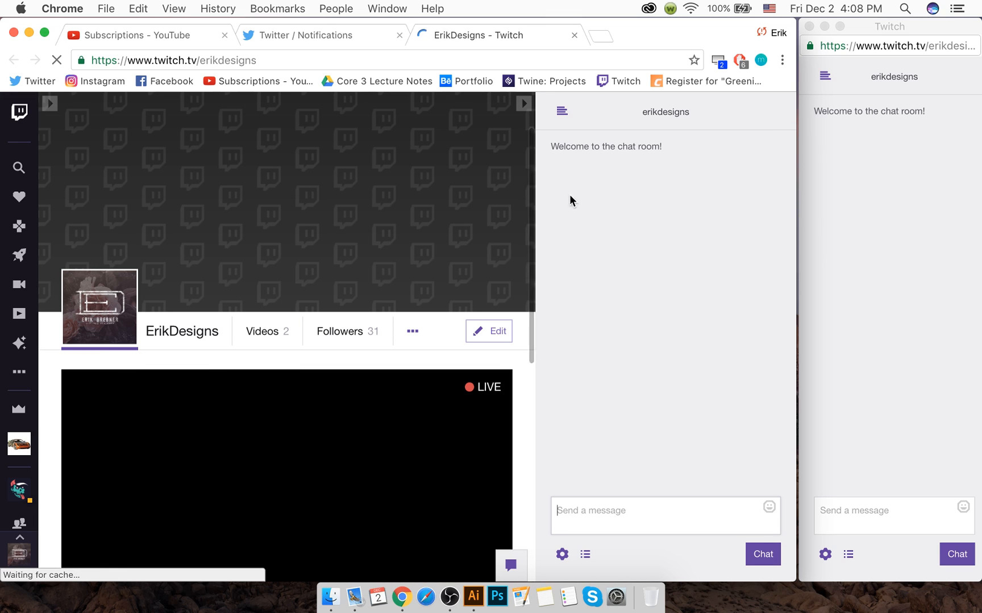
drag(535, 164, 530, 267)
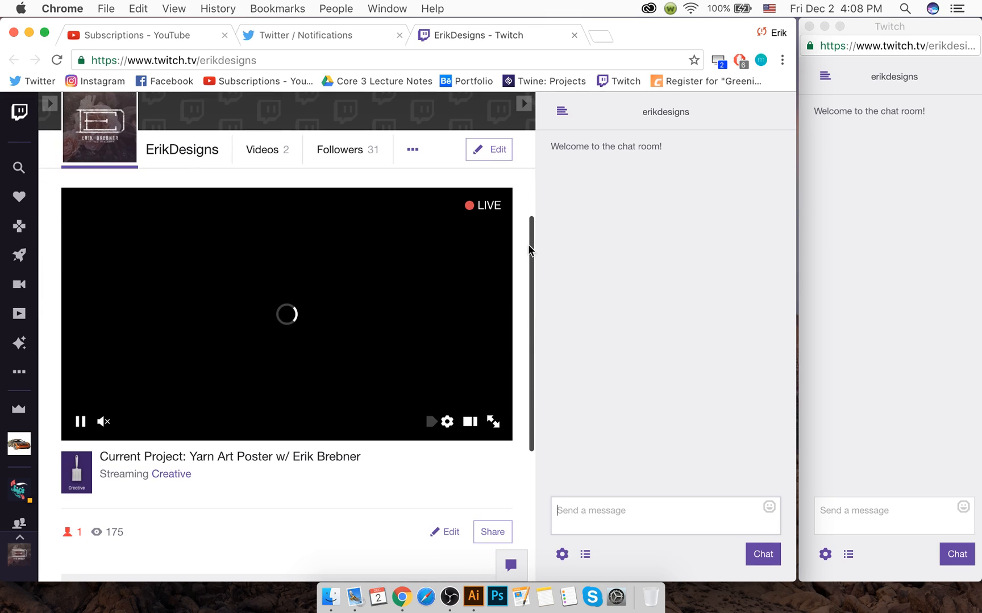
click(246, 228)
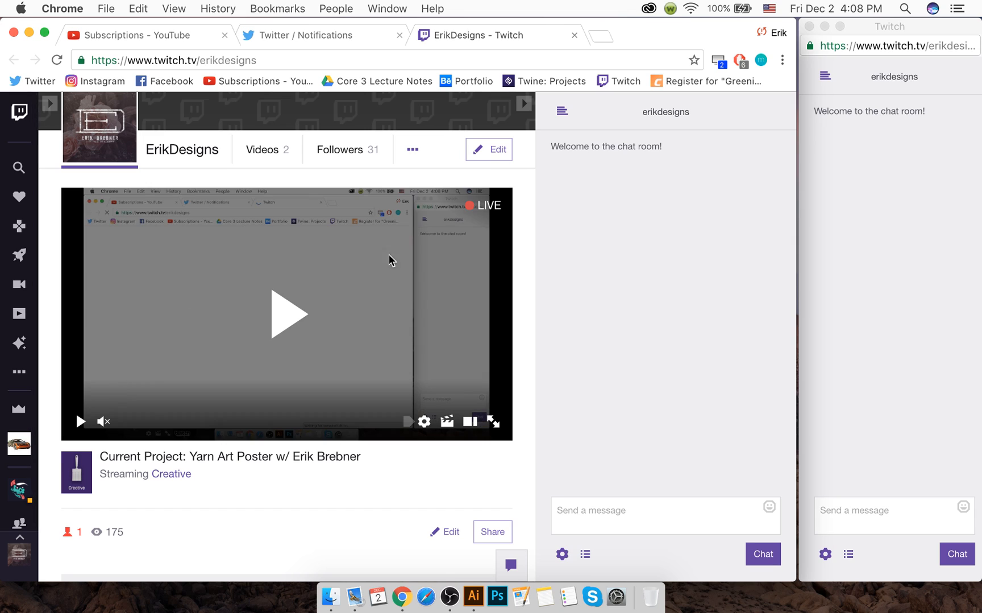
Step: Append " | Chat it up!!" to the broadcast title in the Twitch broadcast options and save it
drag(530, 244, 530, 275)
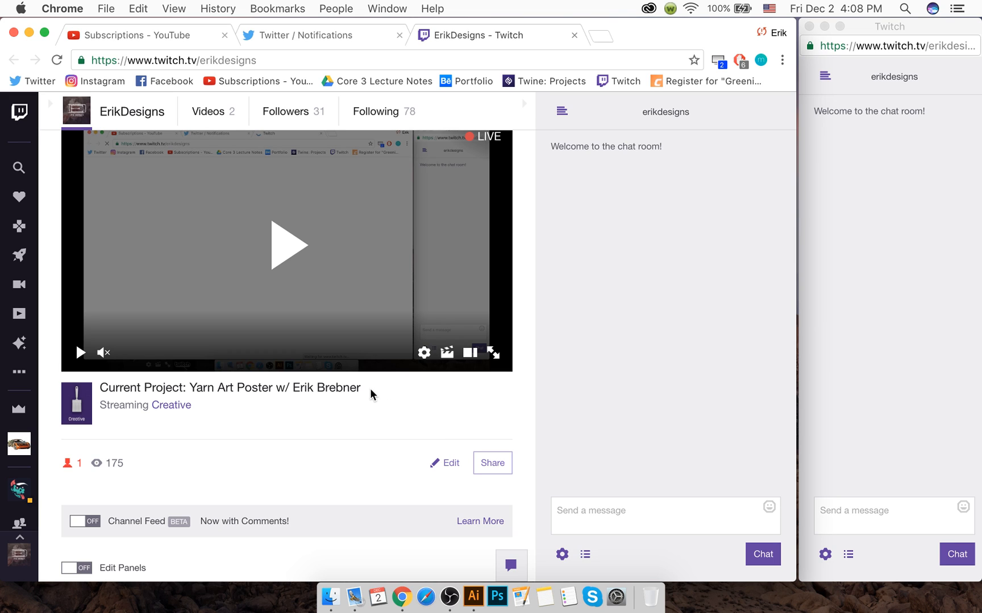
click(449, 463)
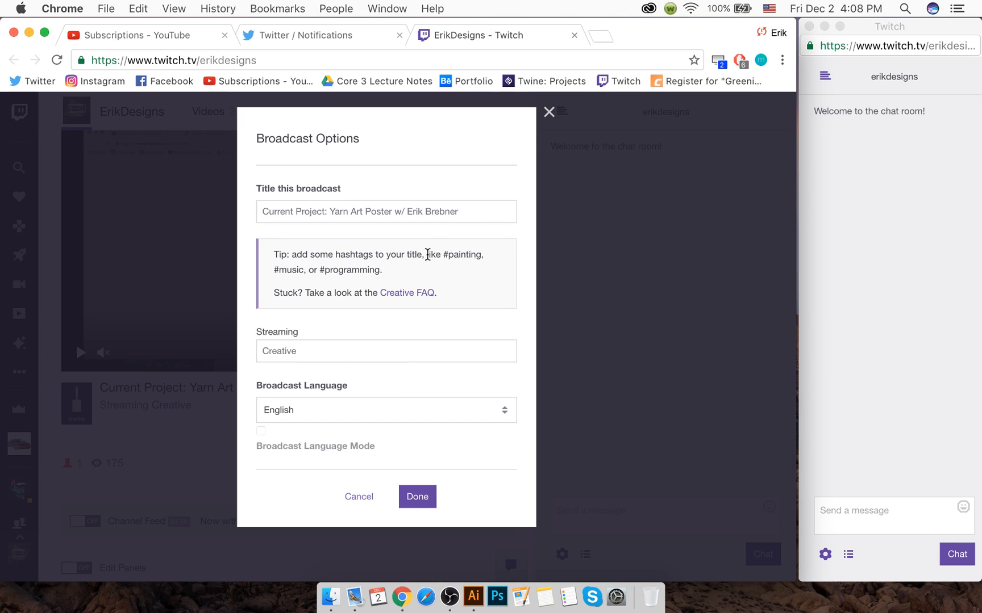
click(475, 209)
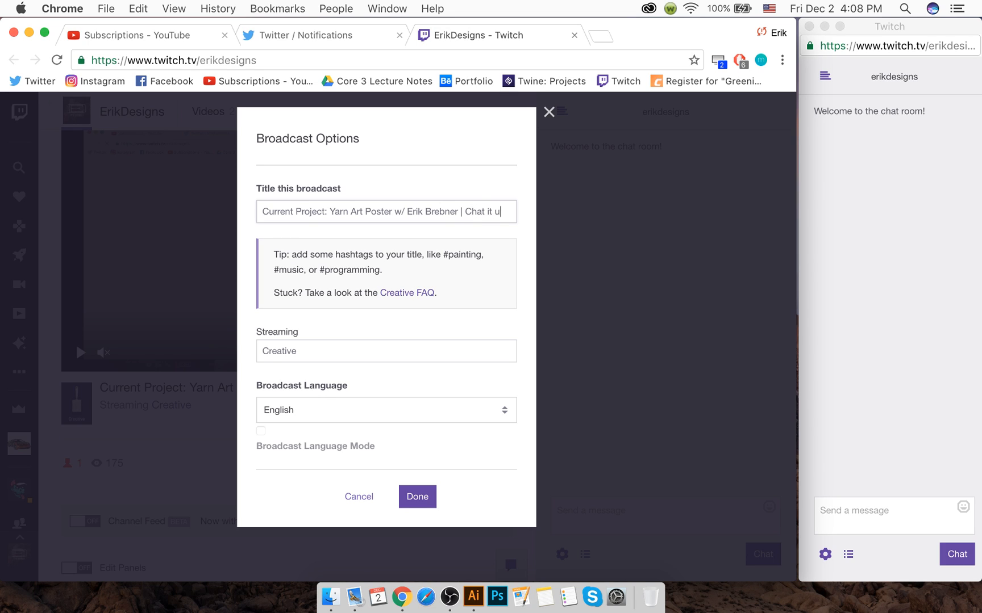
click(404, 502)
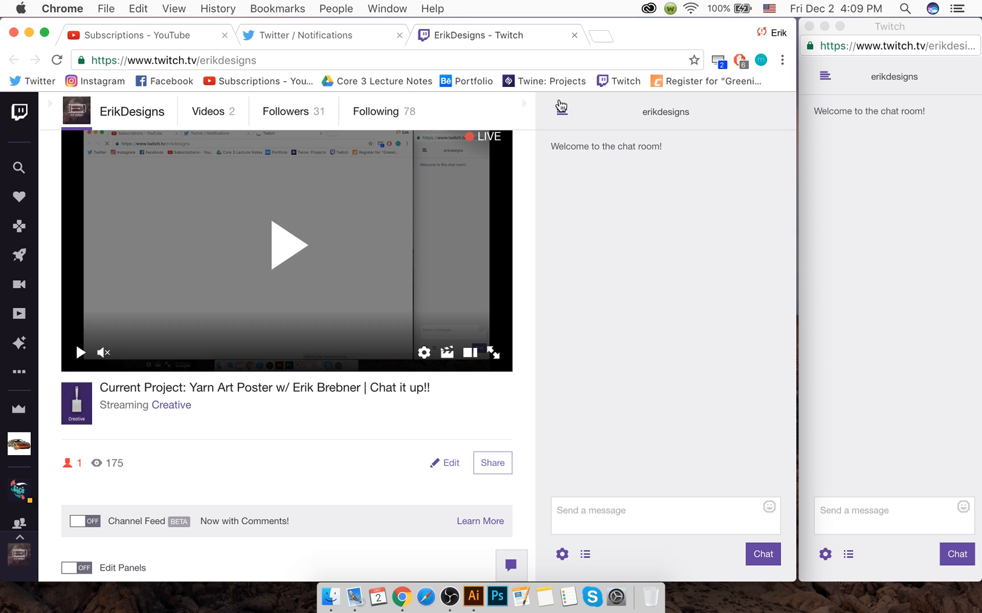
Step: Collapse the chat beside the stream on the channel page and close the Twitter and YouTube tabs
click(524, 104)
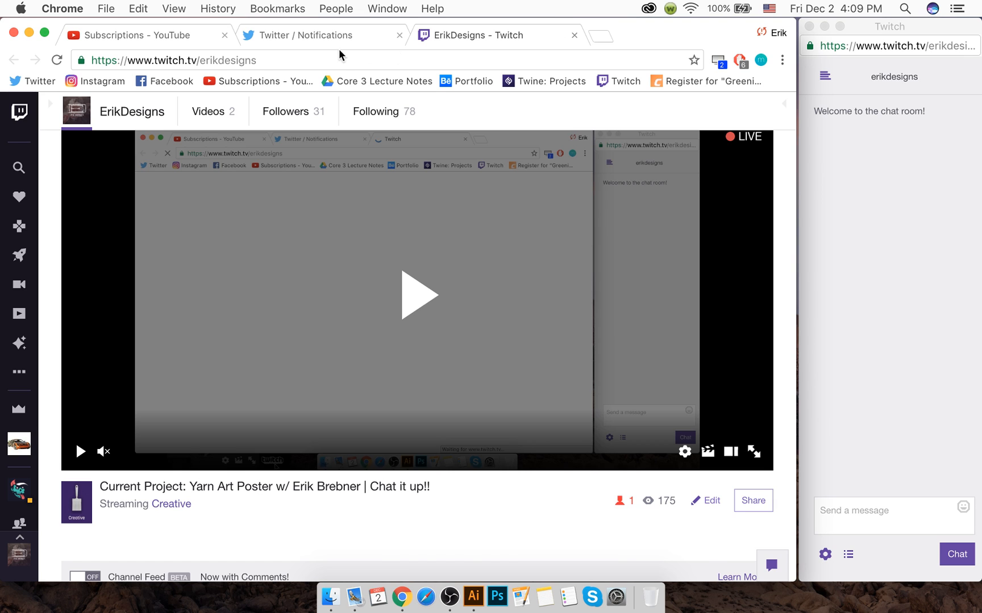
click(379, 38)
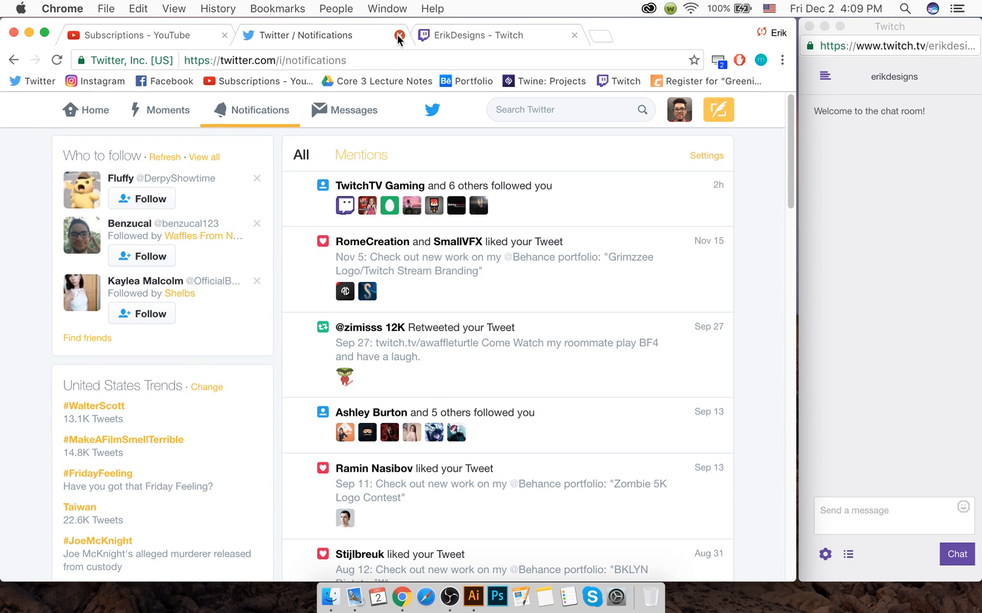
click(399, 36)
click(202, 36)
click(224, 35)
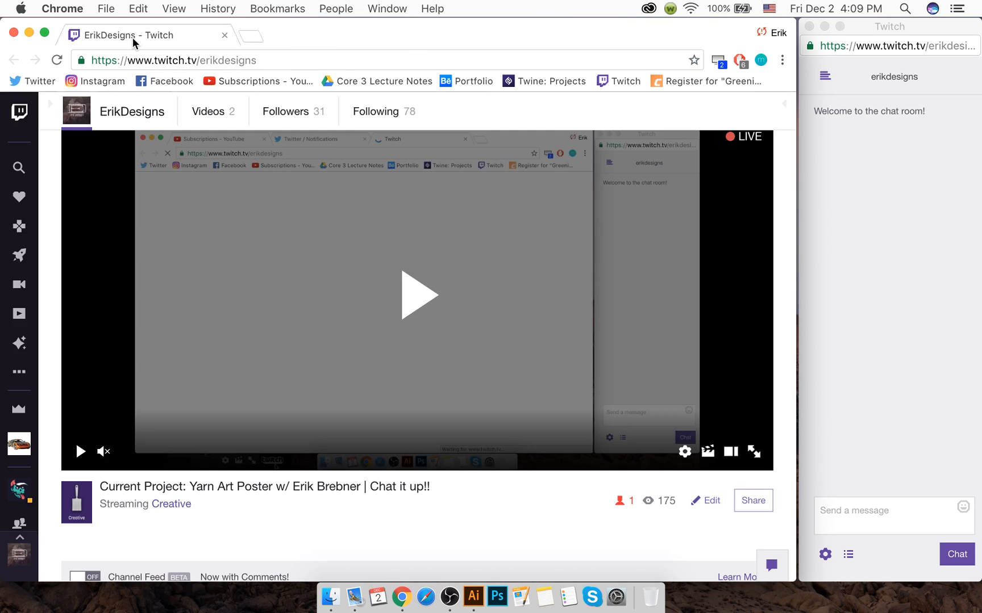
Step: Reduce the channel page window to a low strip across the full screen width, showing the stream title and viewer count
drag(459, 20, 441, 376)
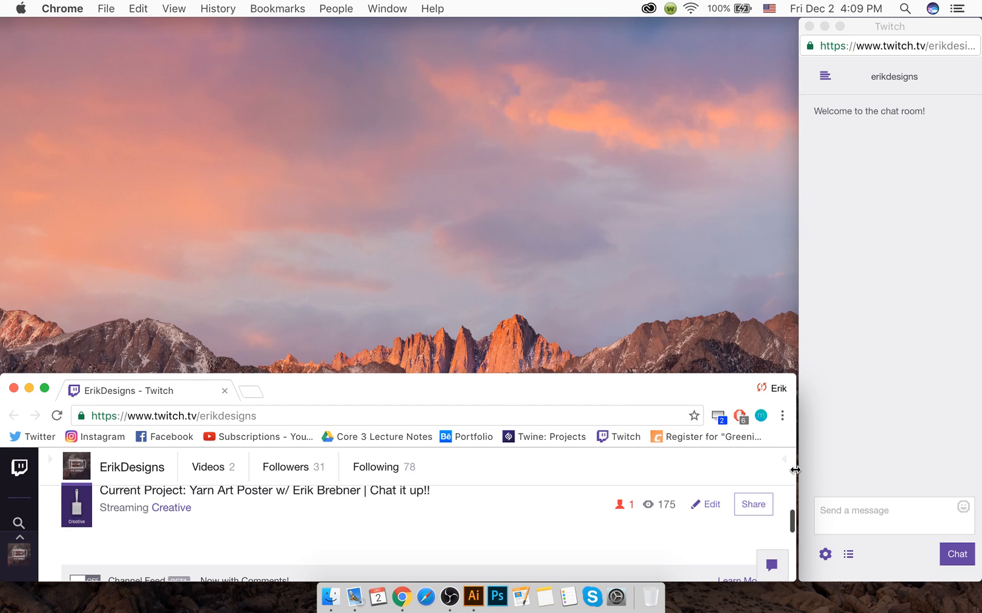
drag(795, 470, 296, 471)
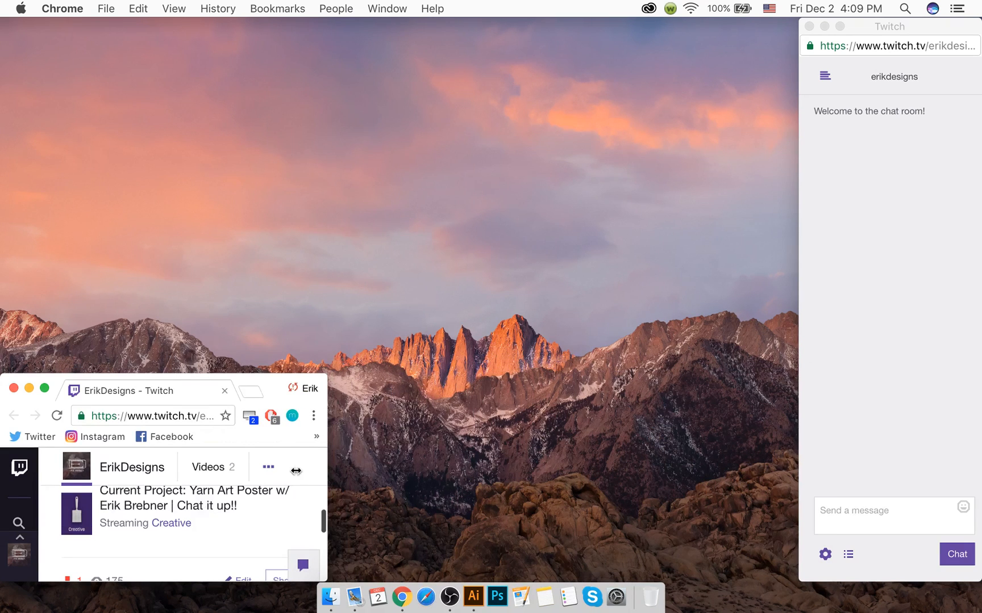
scroll(322, 519, down, 5)
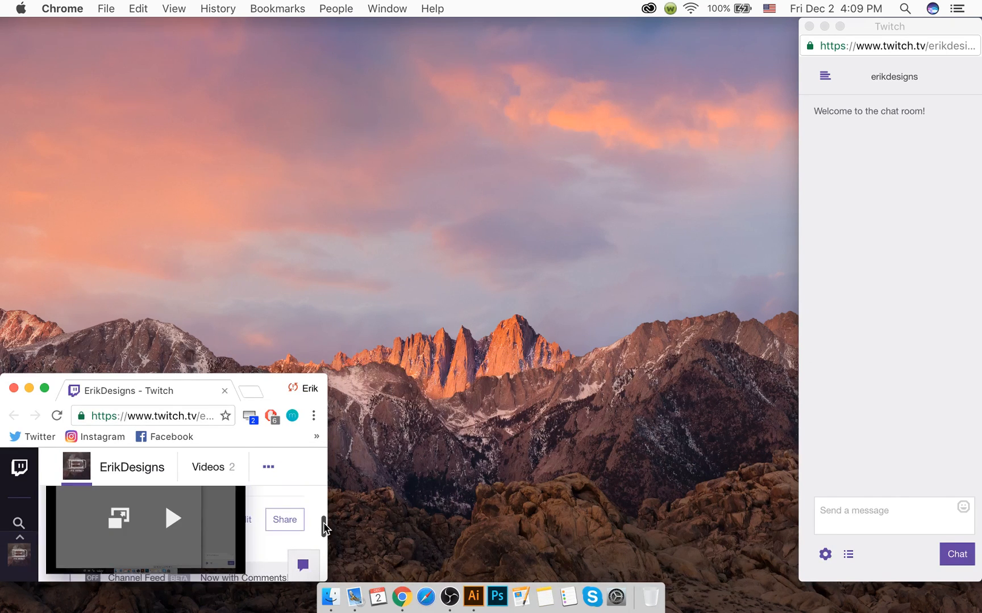
scroll(322, 519, down, 3)
drag(326, 514, 978, 463)
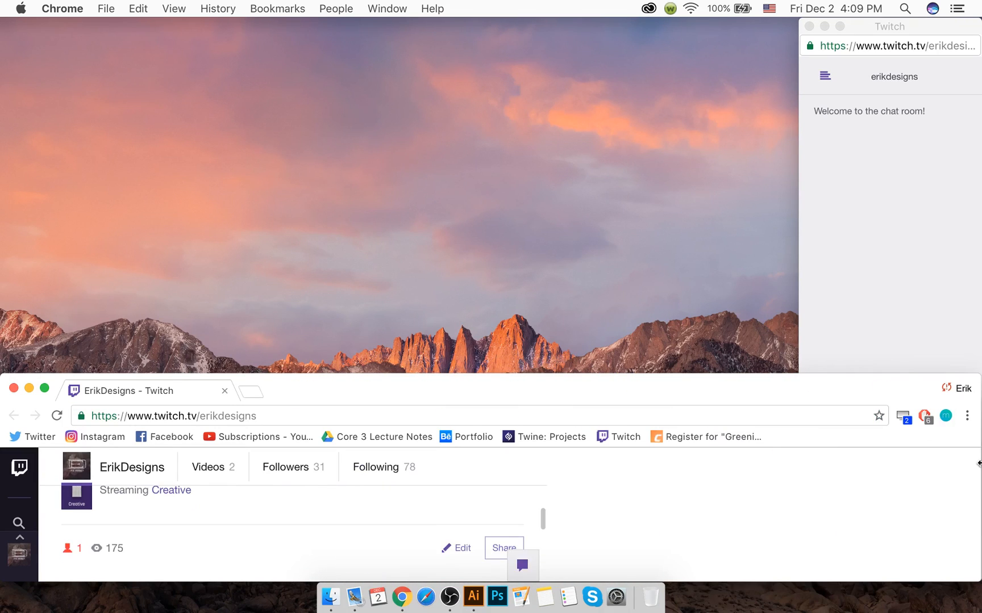
drag(783, 390, 790, 434)
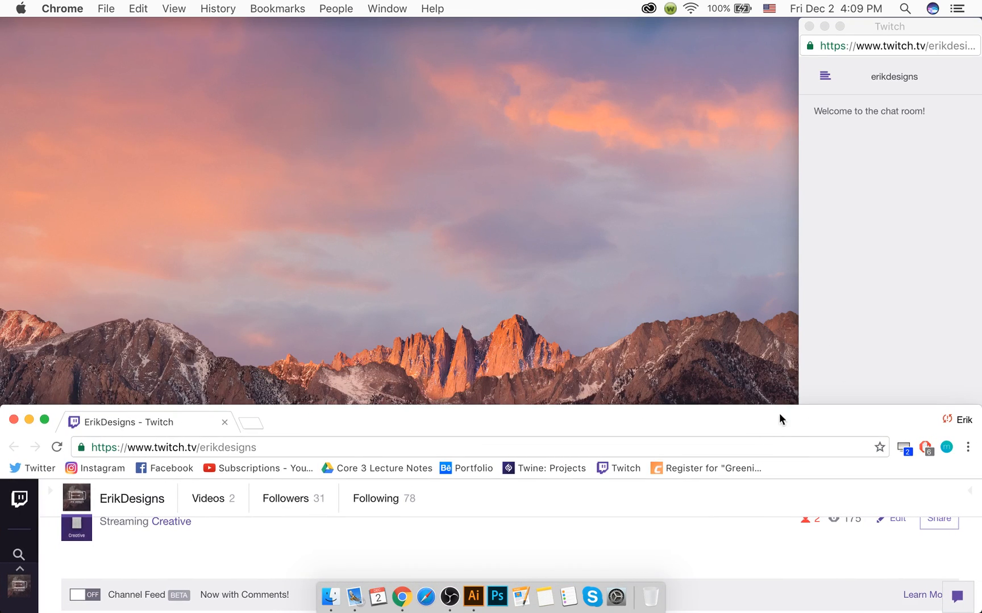
scroll(977, 555, up, 3)
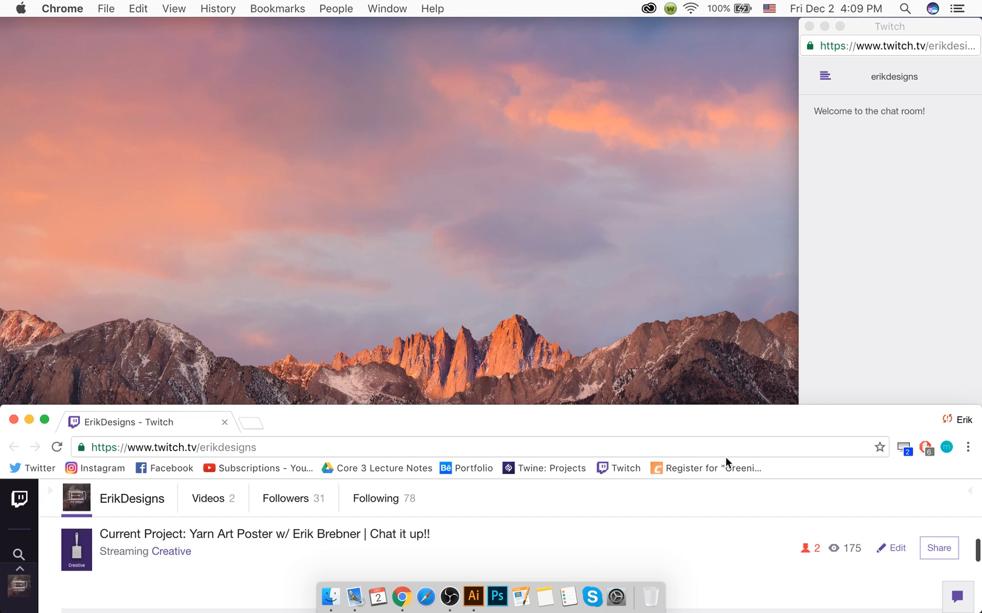
Step: Hide the browser's bookmarks bar and bring the popout chat window to the front
right_click(811, 470)
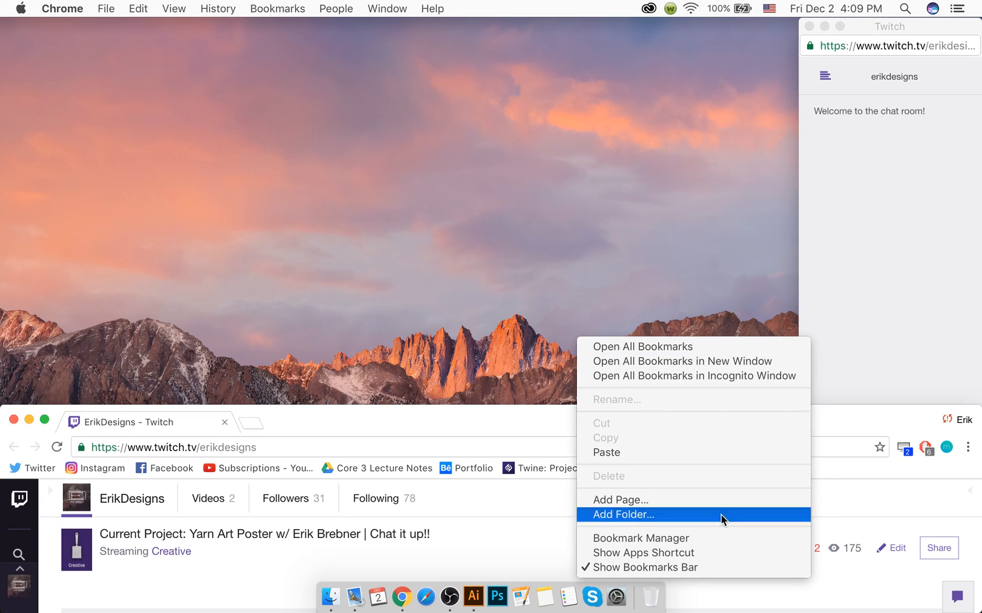
click(690, 567)
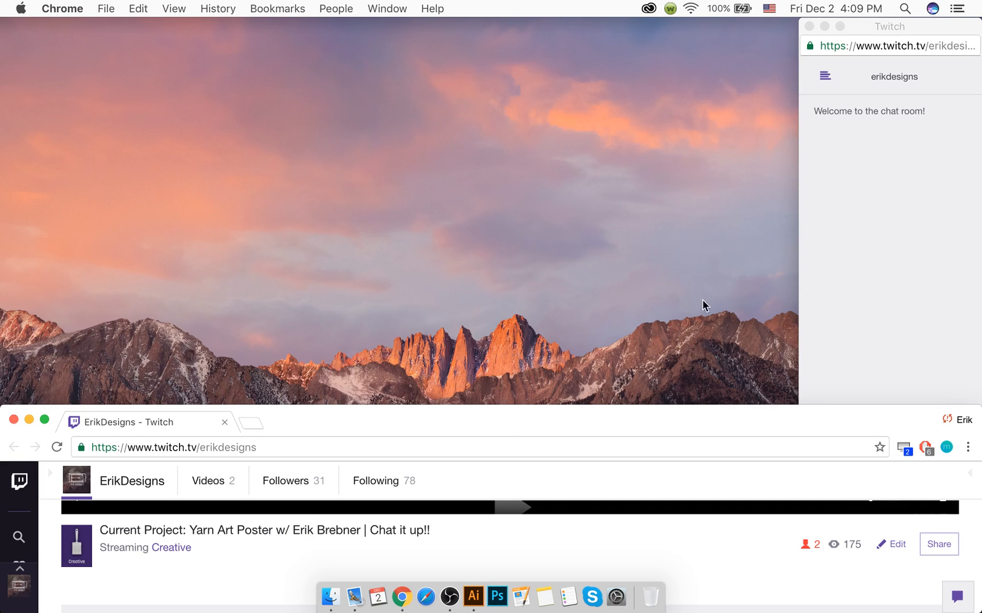
click(870, 181)
Step: Switch to Illustrator, browse the Yarn Art Poster folder for a file to open, and move Yarn Art.ai to the Trash
click(473, 596)
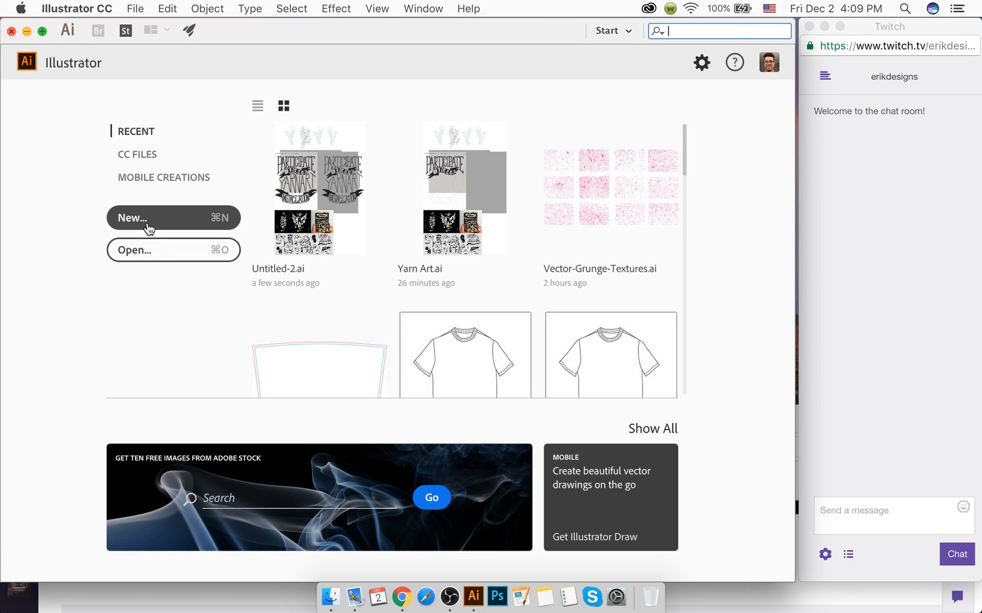
click(156, 252)
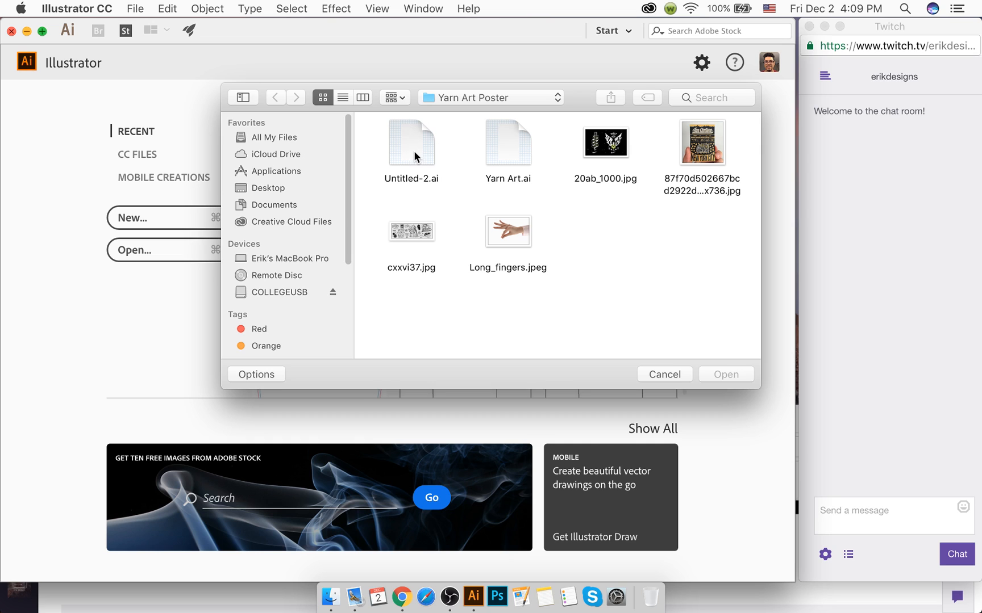
click(414, 151)
drag(506, 138, 648, 594)
Step: Open Untitled-2.ai and widen the Illustrator window slightly until it meets the chat window
click(419, 149)
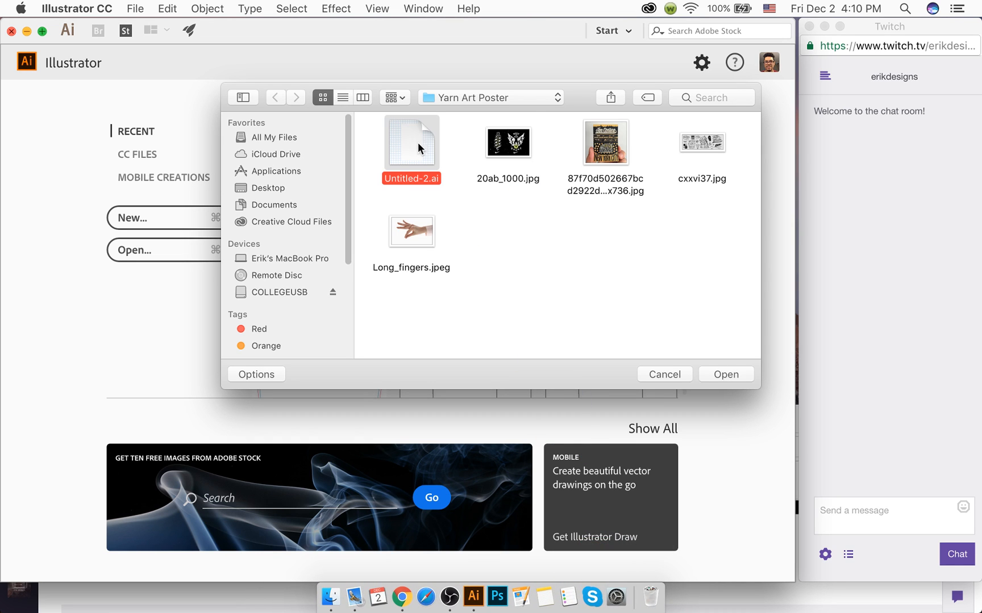
click(727, 376)
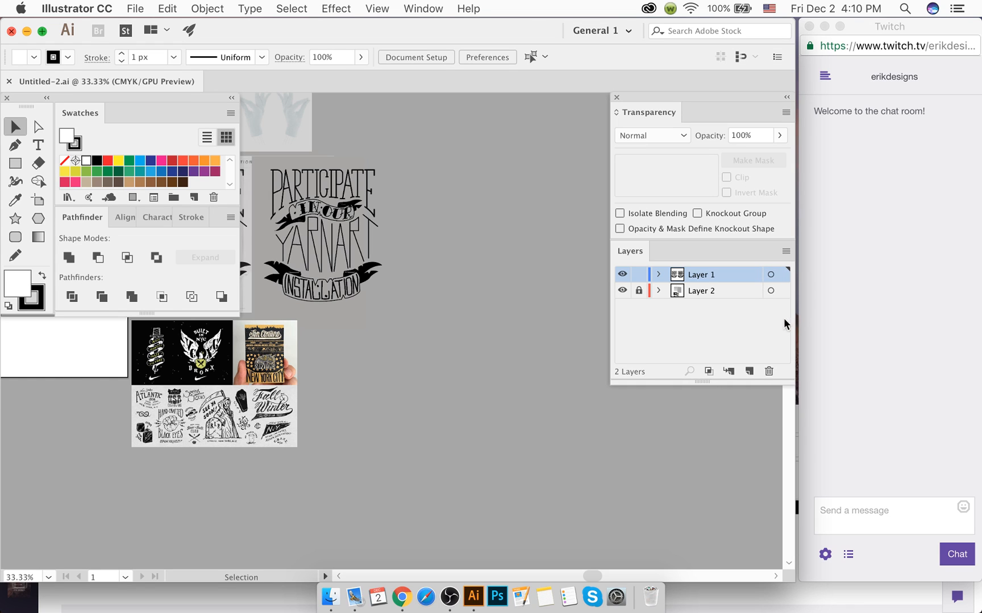
drag(798, 415, 803, 417)
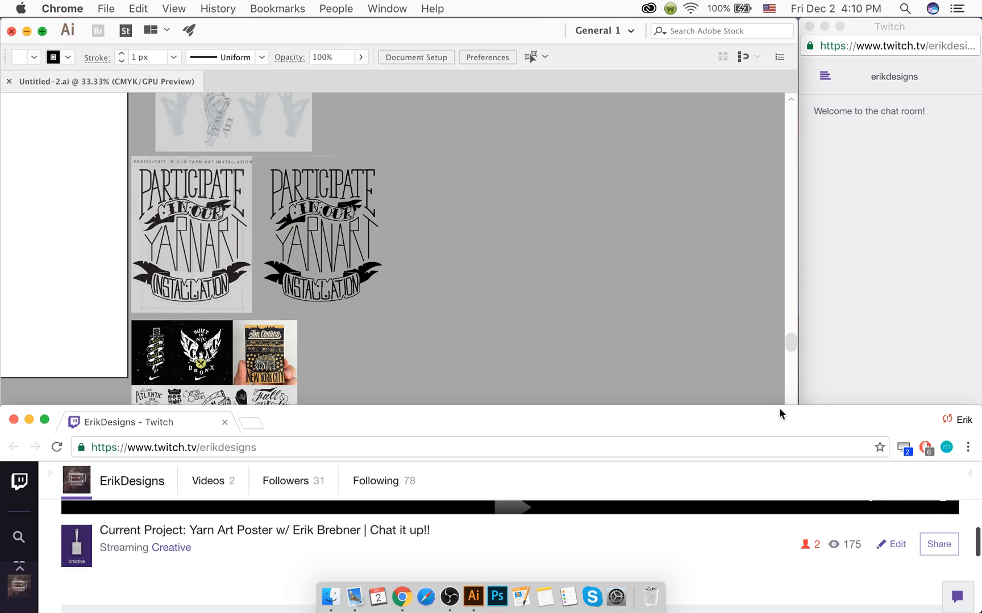
Step: Reposition the channel page so the viewer count shows beneath Illustrator, and bring the chat and Illustrator windows back in front
scroll(977, 554, up, 3)
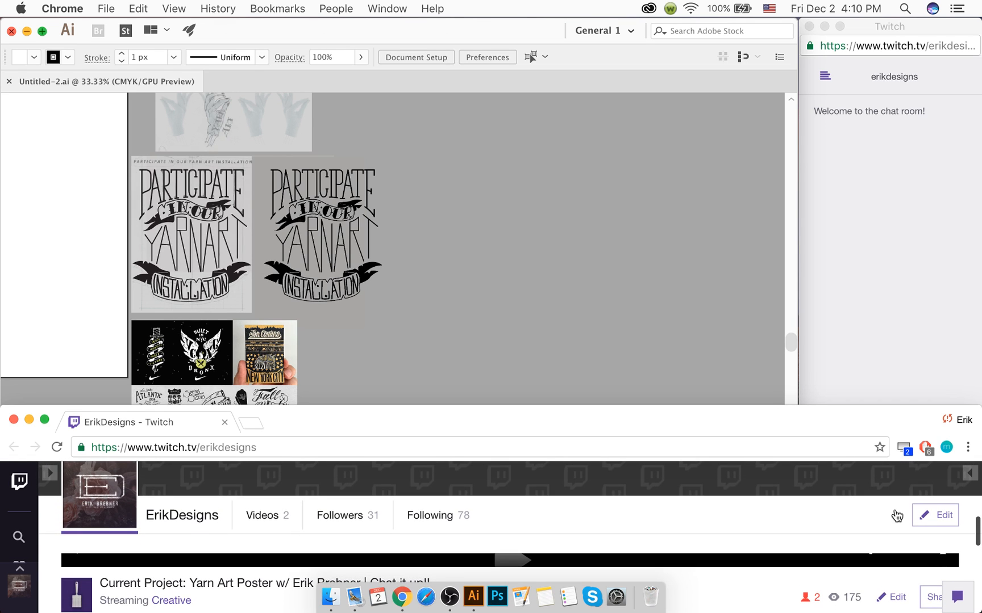
click(810, 364)
click(733, 355)
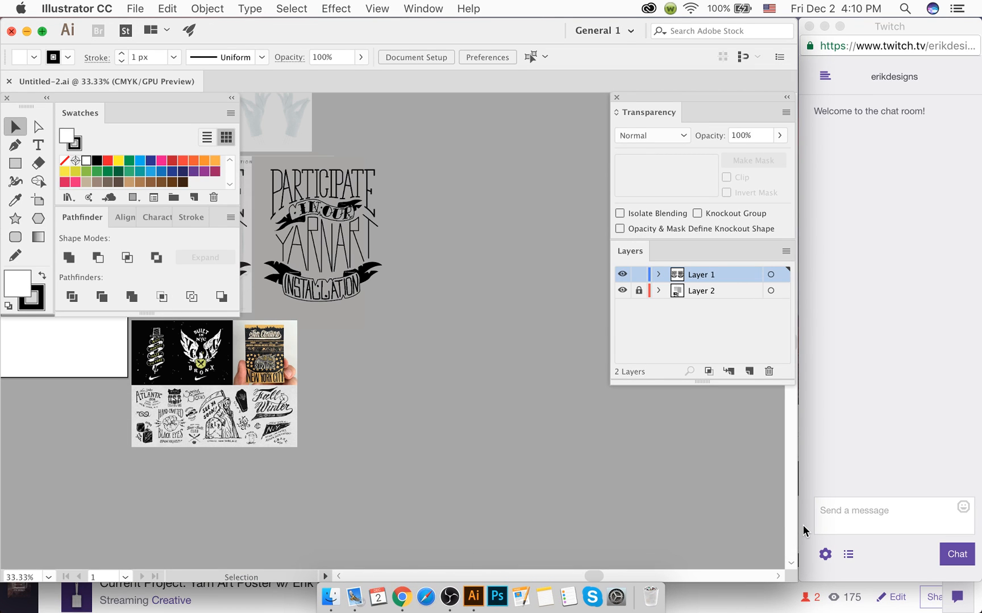
Step: Check the viewer list in the popout chat, close the list, and return to Illustrator
click(849, 552)
click(848, 553)
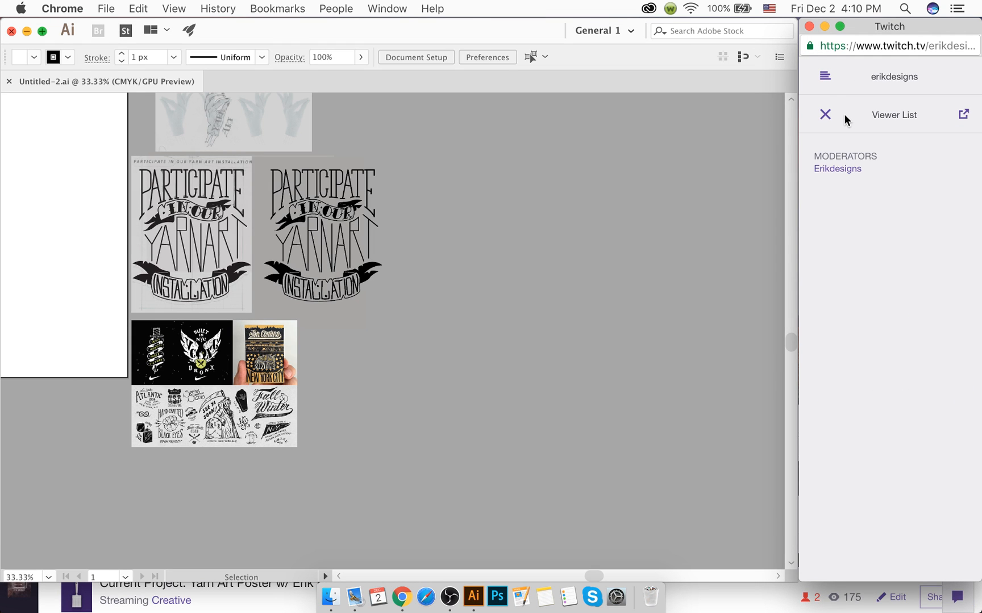
click(824, 115)
click(694, 325)
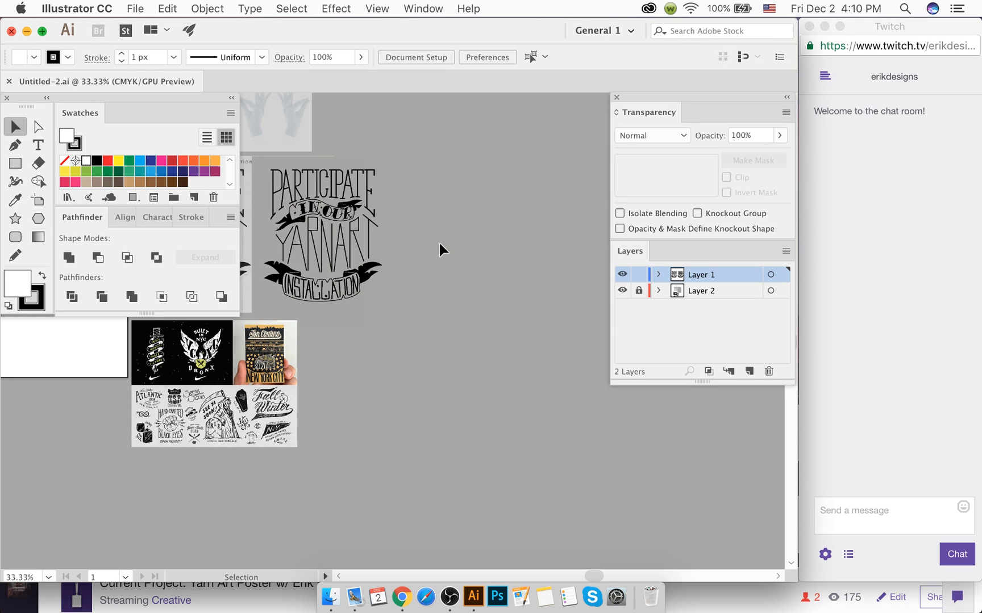
Step: Examine the hand sketch above the poster lettering up close
scroll(361, 213, up, 5)
scroll(361, 269, left, 4)
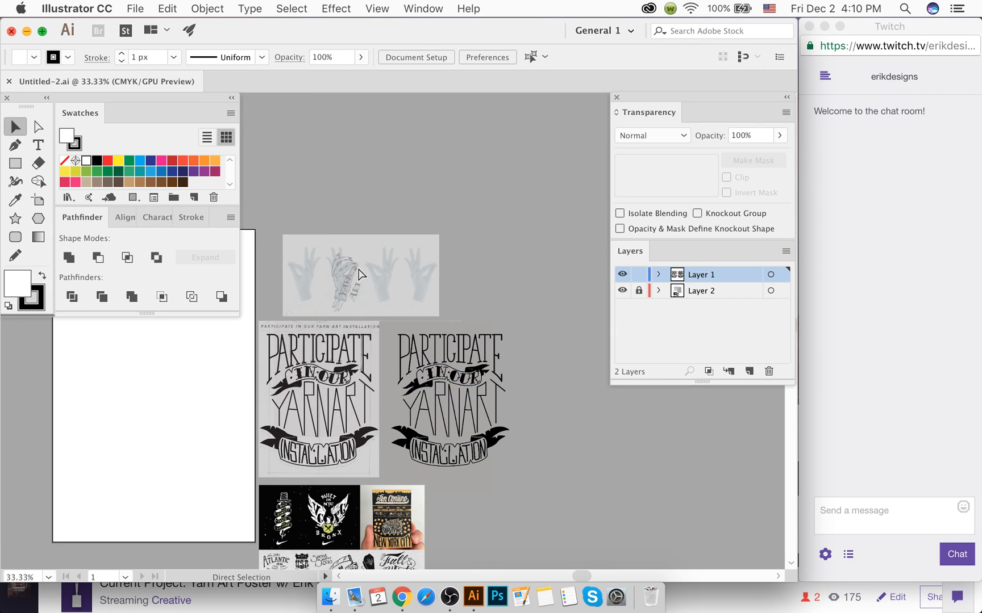
scroll(323, 281, up, 2)
scroll(324, 290, up, 1)
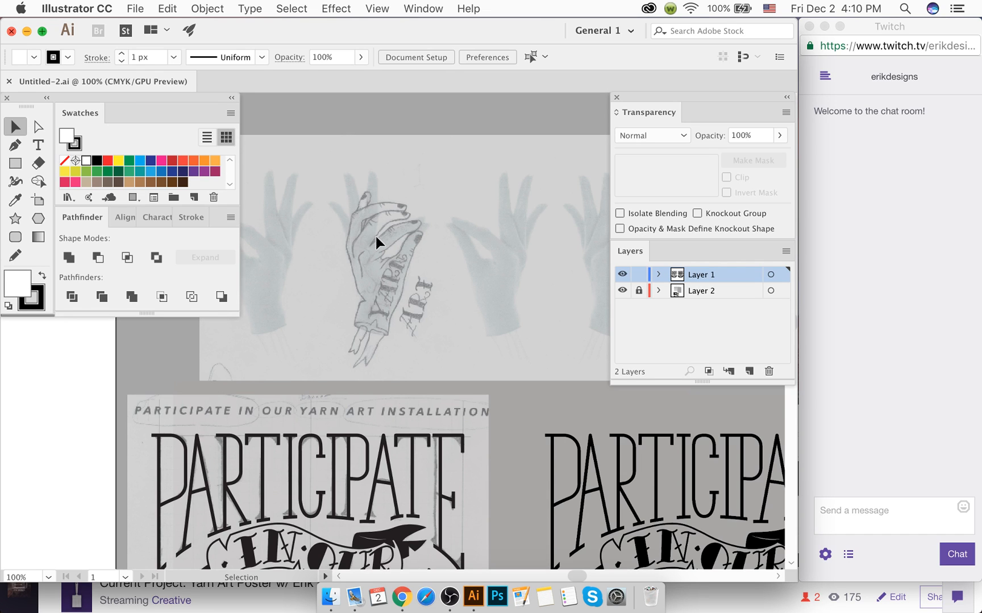
scroll(374, 242, up, 3)
scroll(373, 245, down, 2)
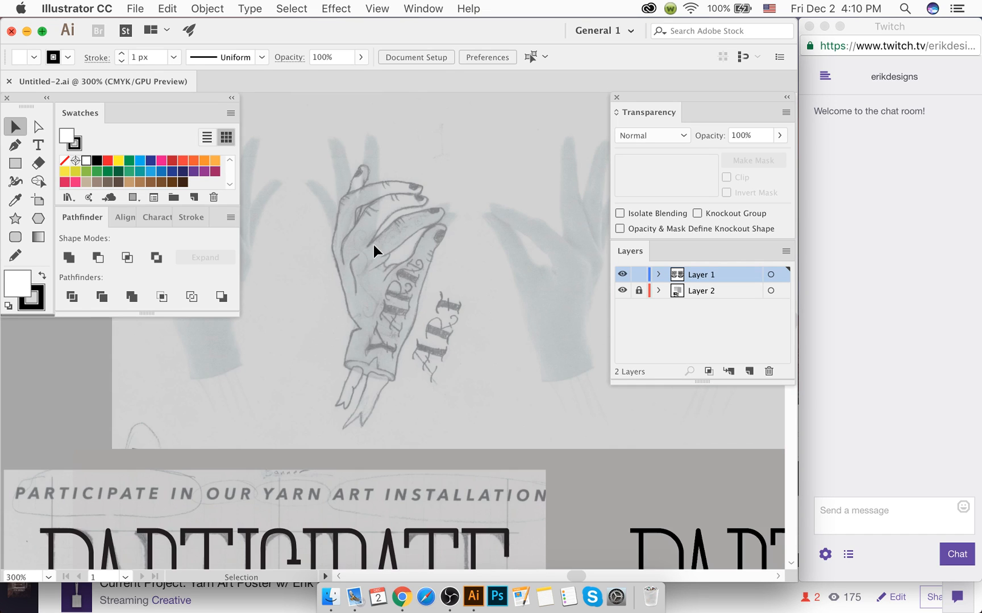
scroll(373, 245, down, 3)
Step: Show the document's guides and unlock them
right_click(415, 254)
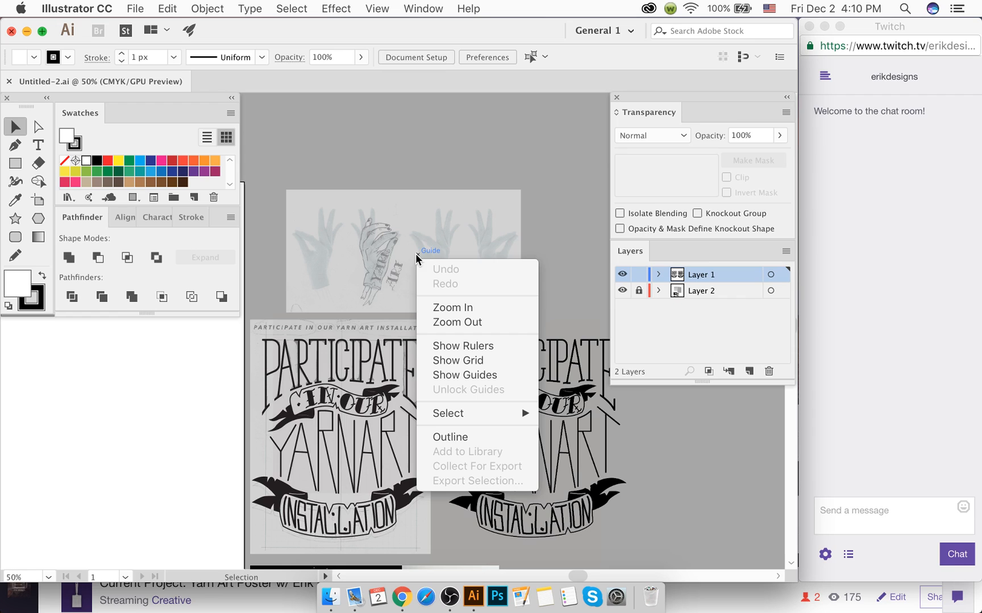
click(409, 158)
key(super+semicolon)
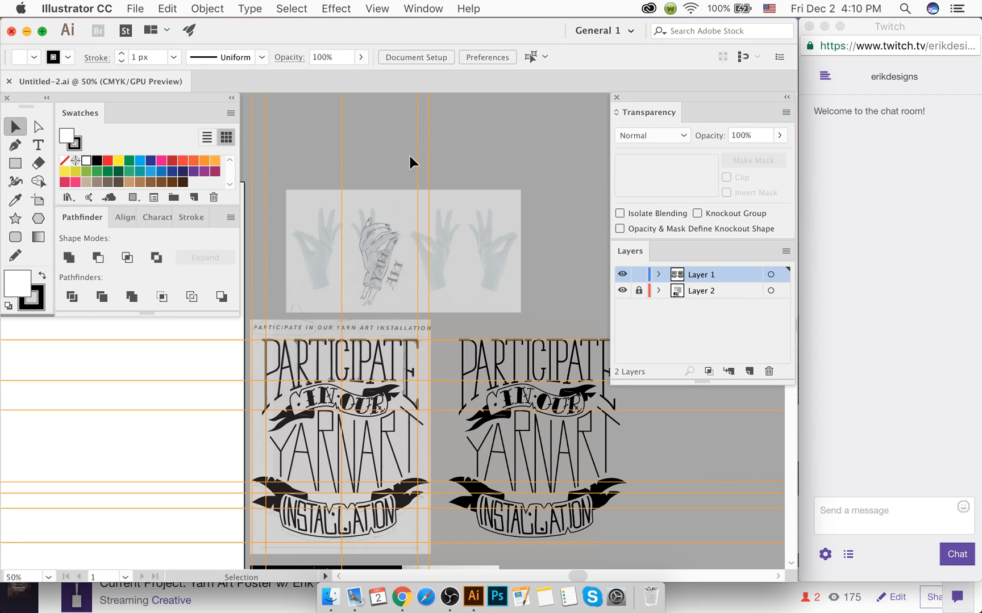
right_click(410, 157)
click(456, 291)
Step: Delete all vertical and horizontal guides from the document and save the file
right_click(358, 118)
click(505, 136)
scroll(494, 173, down, 2)
key(super+a)
key(Delete)
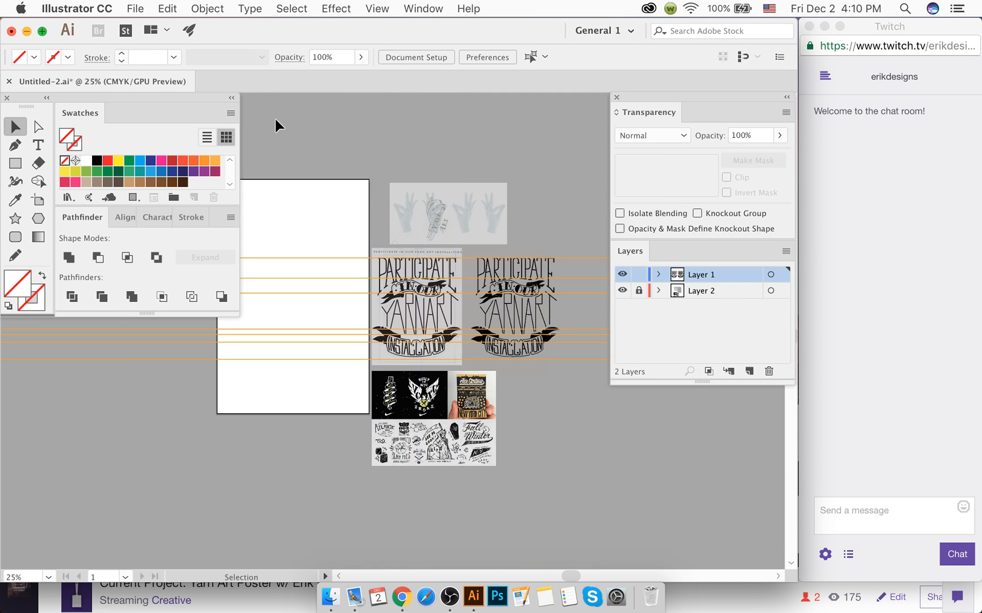
drag(263, 215, 317, 428)
key(Delete)
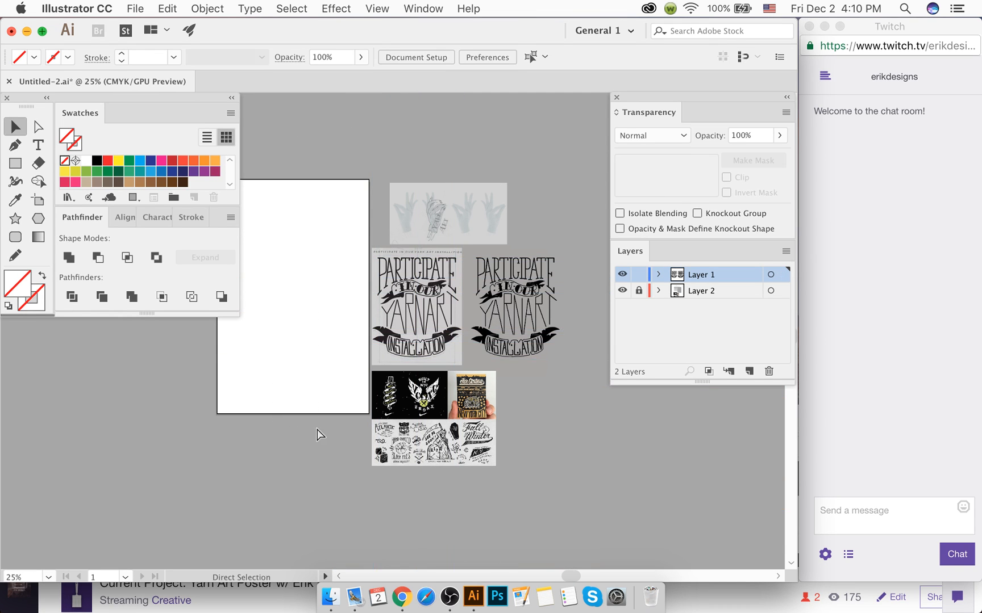
key(super+s)
Step: Clear the selection of the "Participate in our" lettering and inspect the sketched hand with the "Yarn Art" lettering
drag(271, 287, 447, 231)
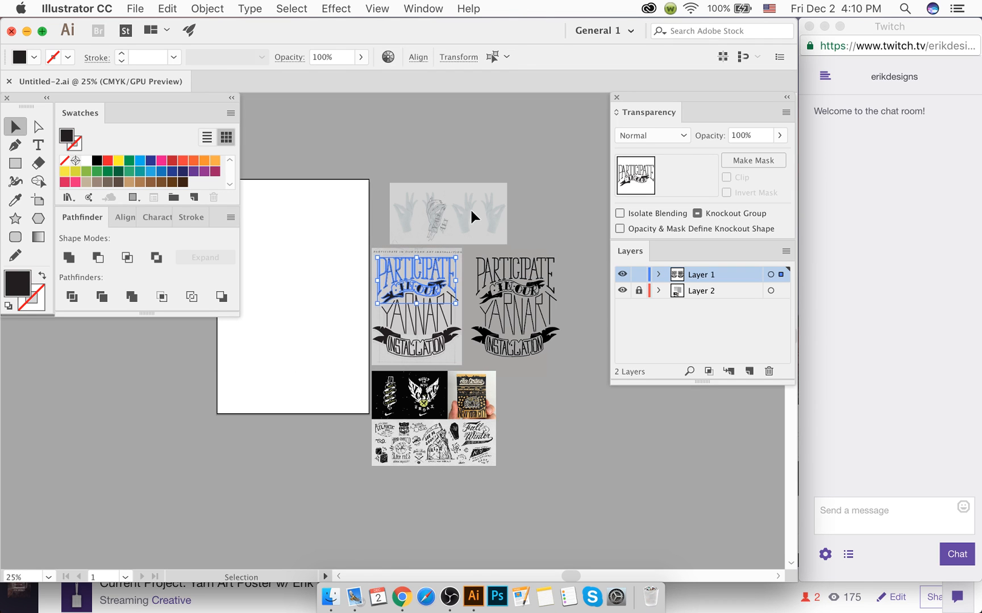
scroll(462, 209, up, 2)
click(459, 217)
scroll(421, 216, up, 1)
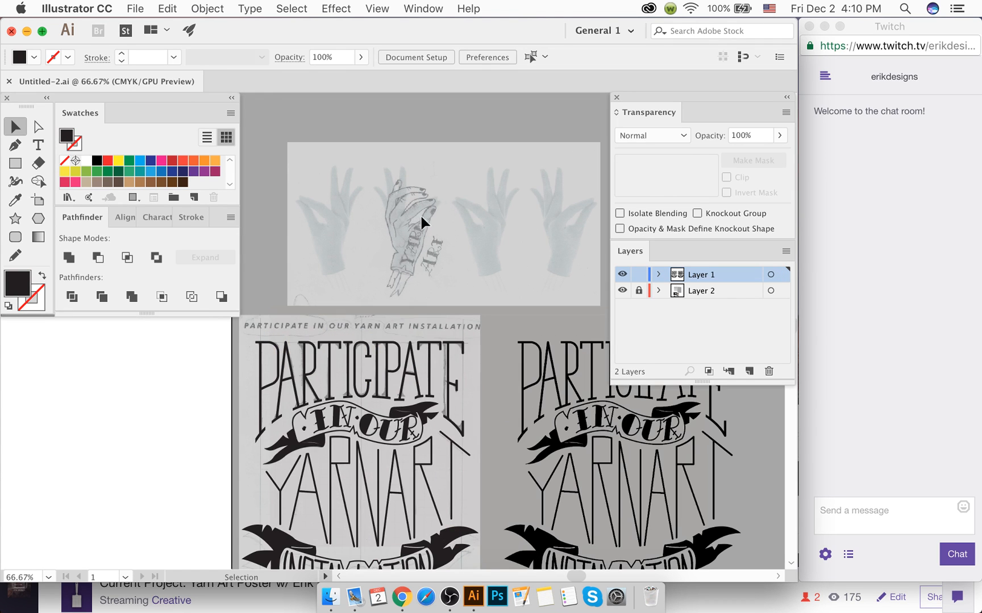
scroll(440, 225, up, 3)
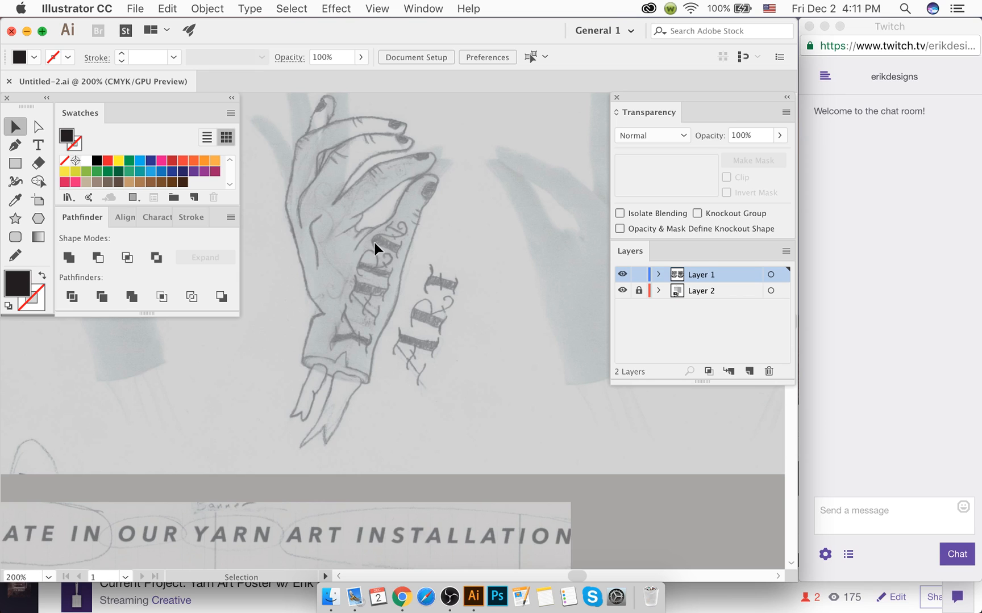
scroll(374, 242, down, 2)
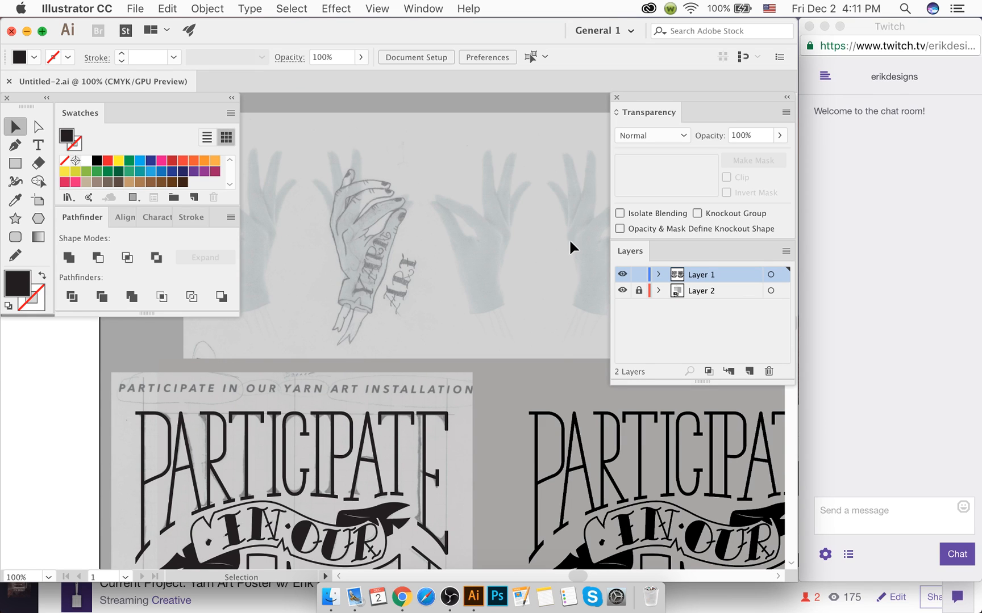
Step: Unlock Layer 2 and select its group of placed sketches and reference images
click(670, 291)
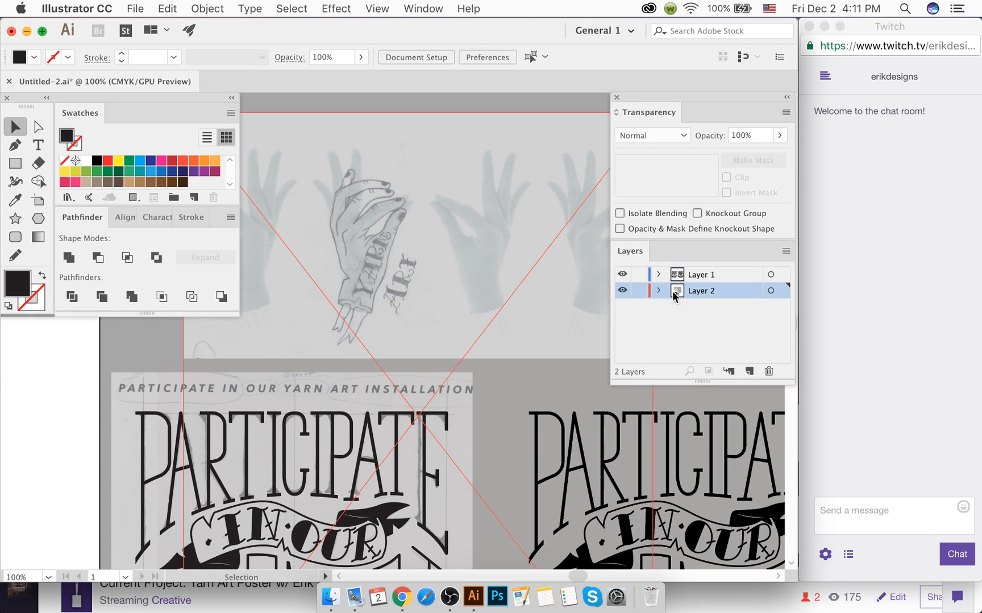
click(354, 232)
scroll(366, 239, down, 4)
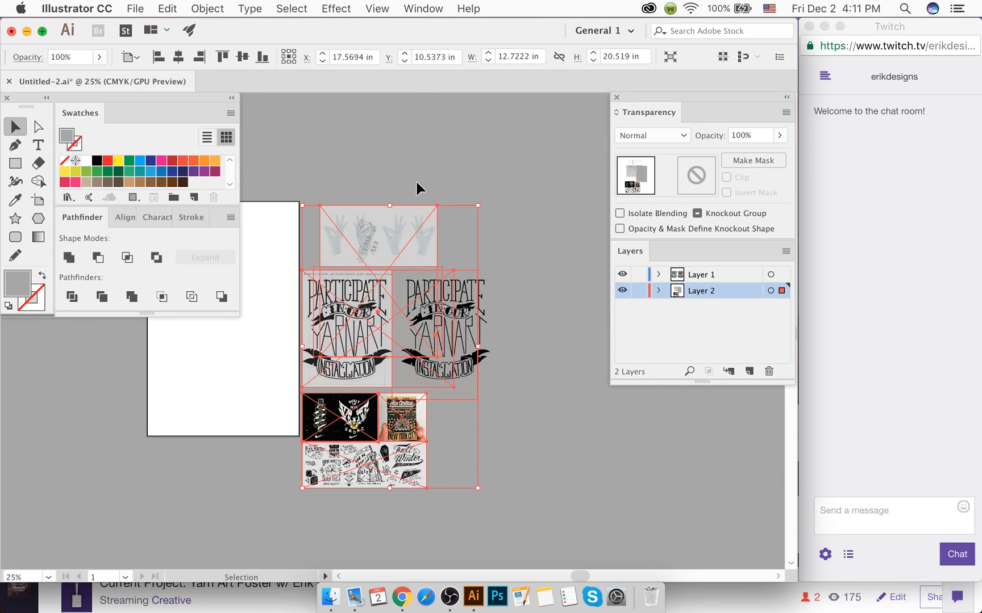
click(415, 191)
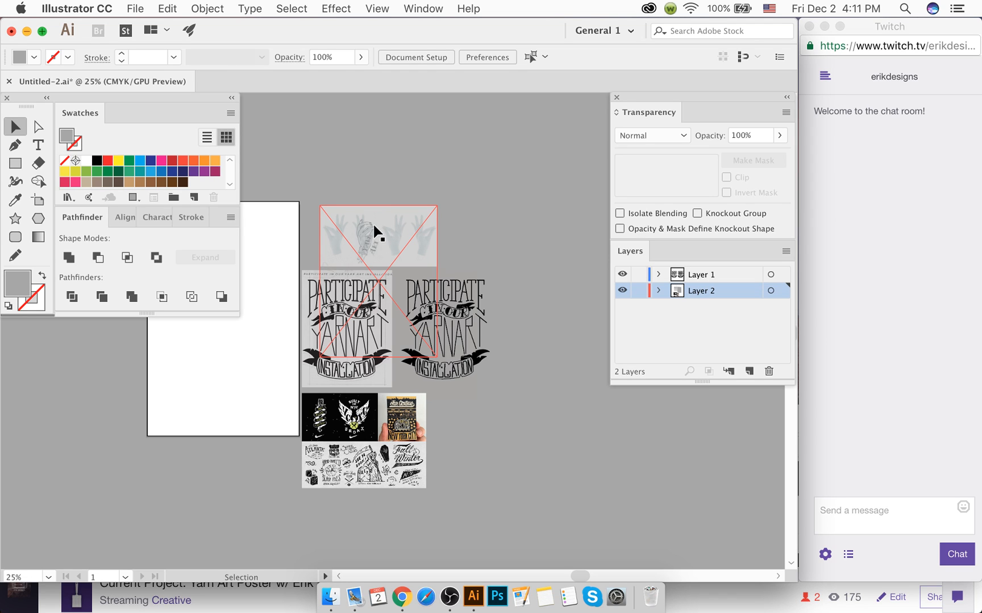
scroll(367, 244, down, 1)
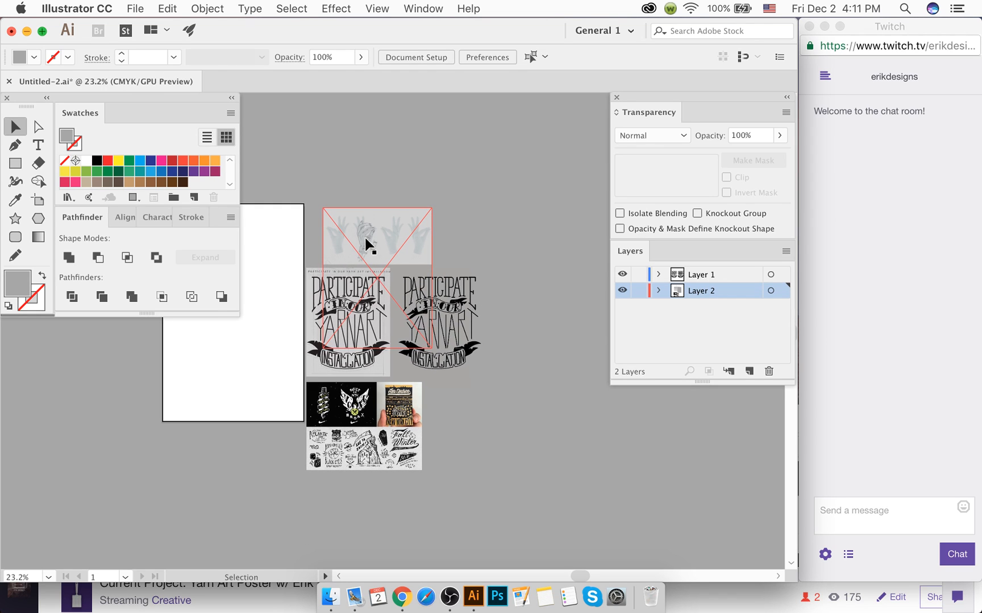
scroll(369, 253, up, 5)
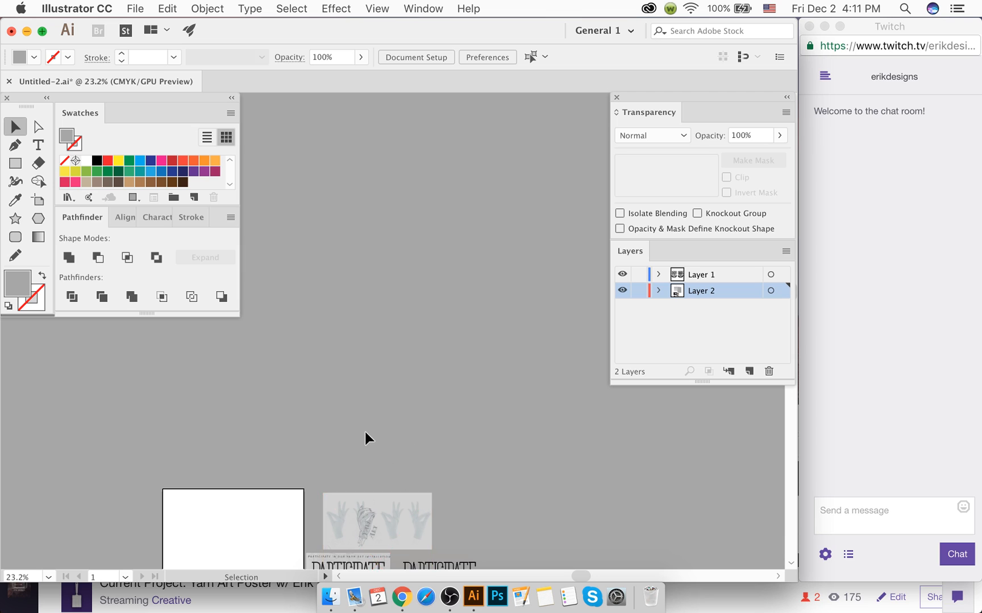
scroll(366, 434, down, 5)
scroll(372, 245, up, 3)
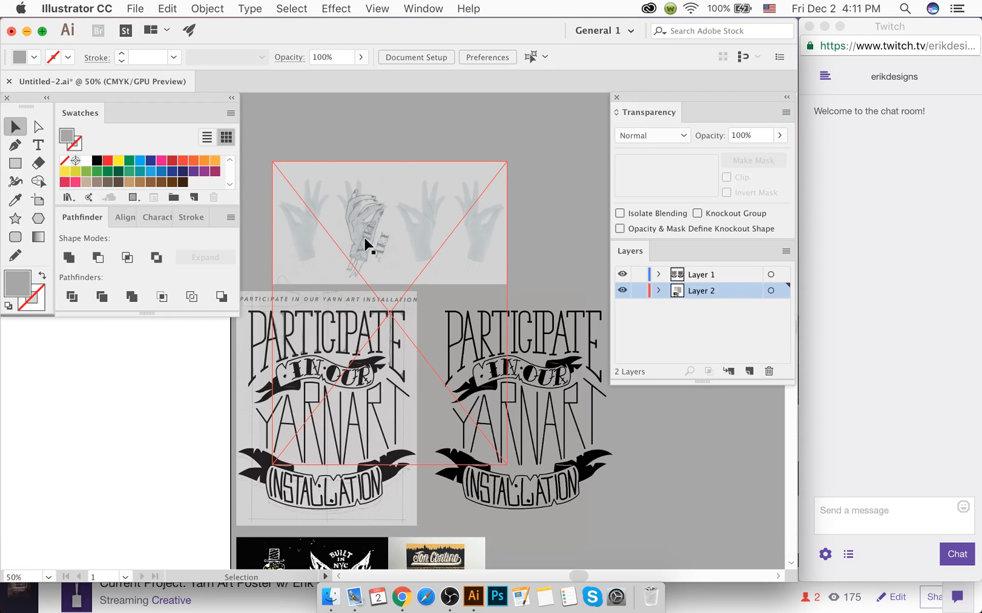
click(370, 241)
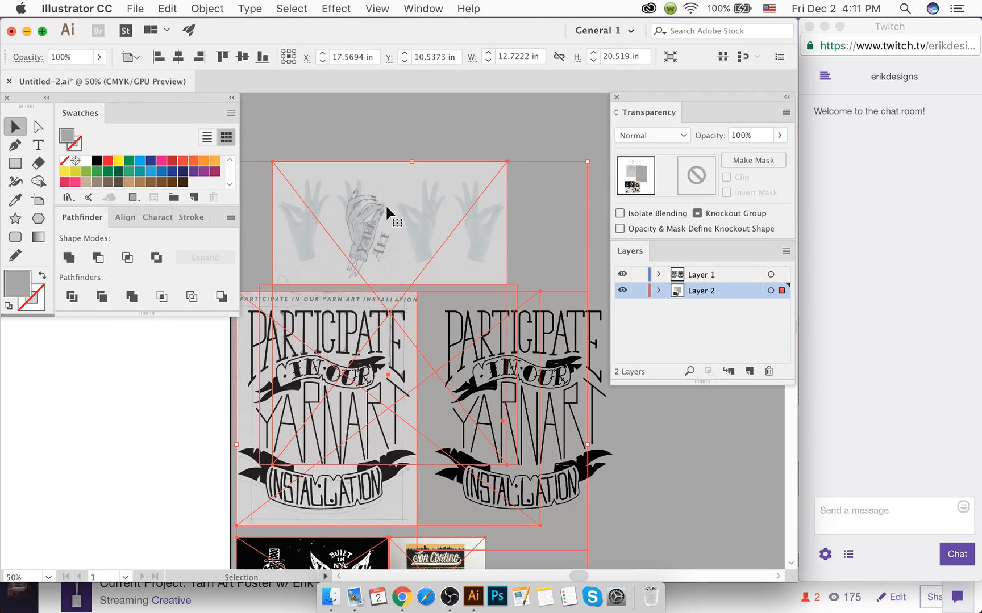
Step: Isolate the selected group of reference images and ungroup the nested group holding the hand sketch
right_click(426, 230)
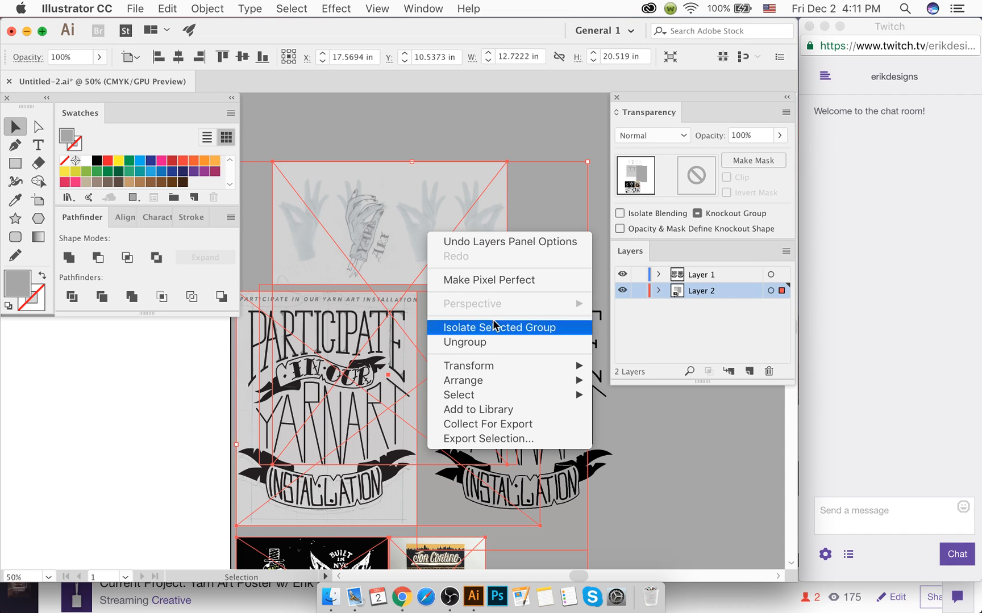
click(482, 327)
click(376, 147)
click(381, 228)
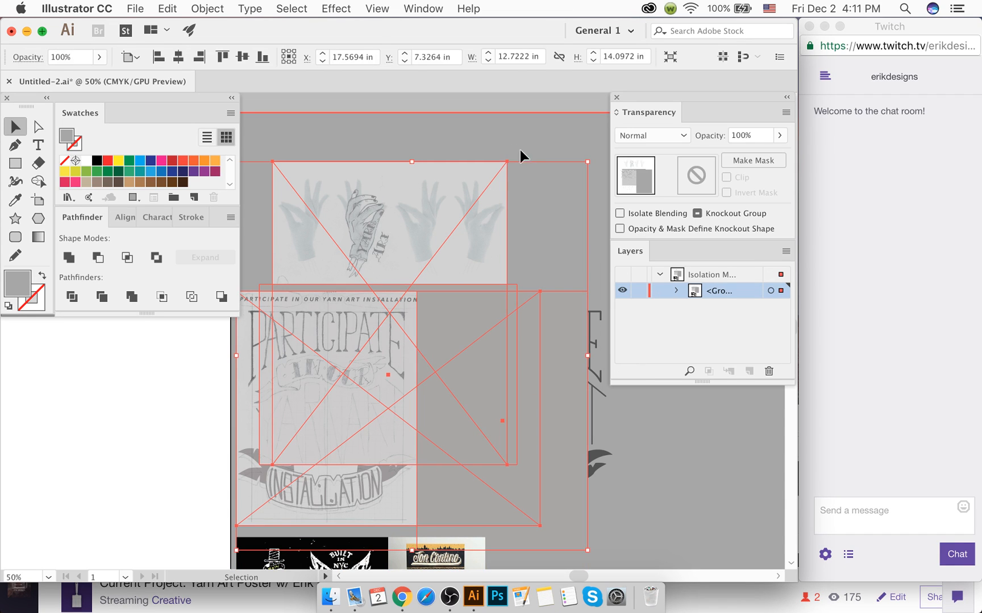
right_click(456, 202)
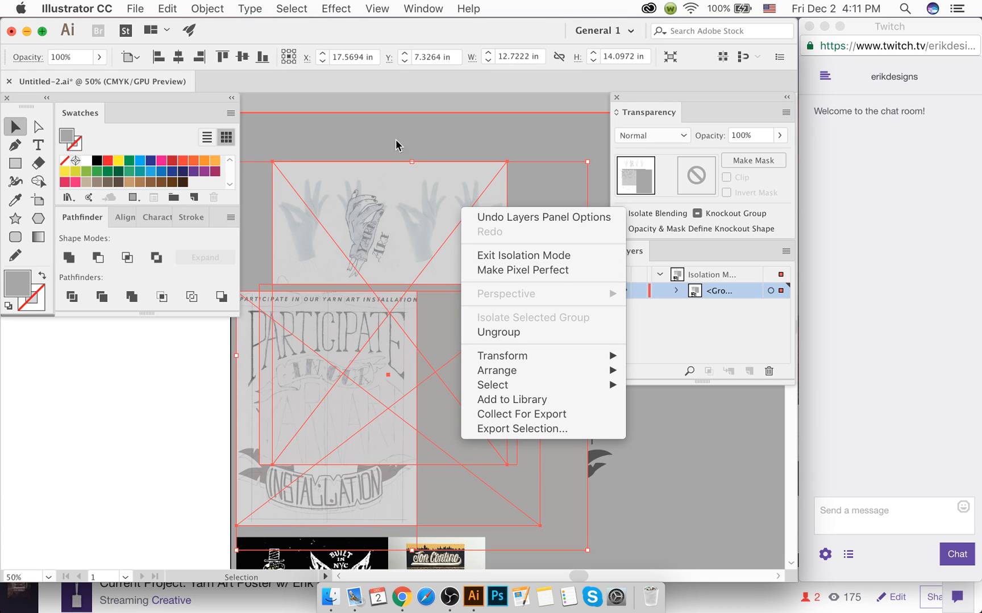
click(500, 333)
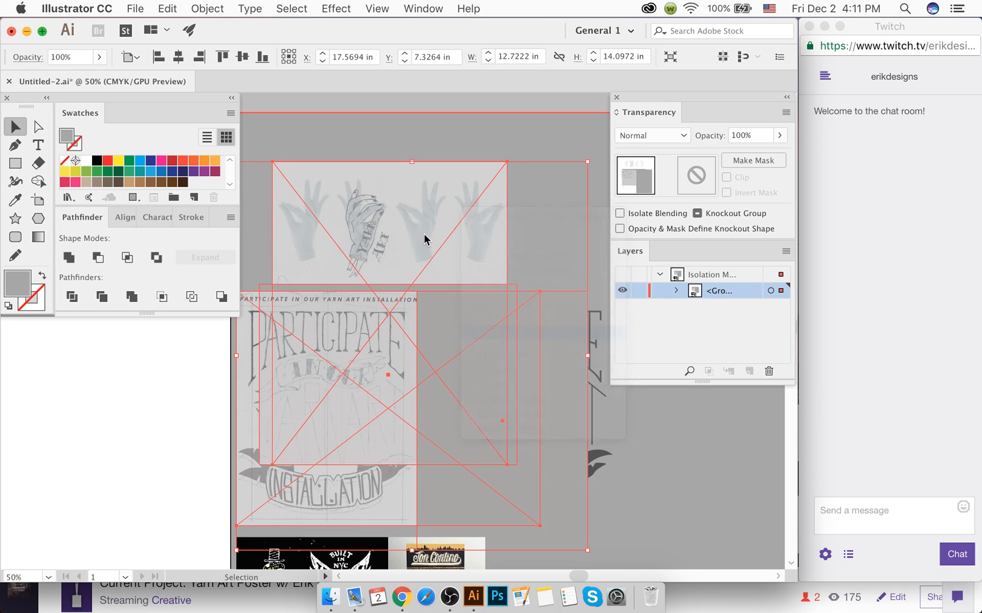
Step: Rotate the placed hand sketch image clockwise until the hand leans diagonally to the right, and shift the image slightly left
click(382, 165)
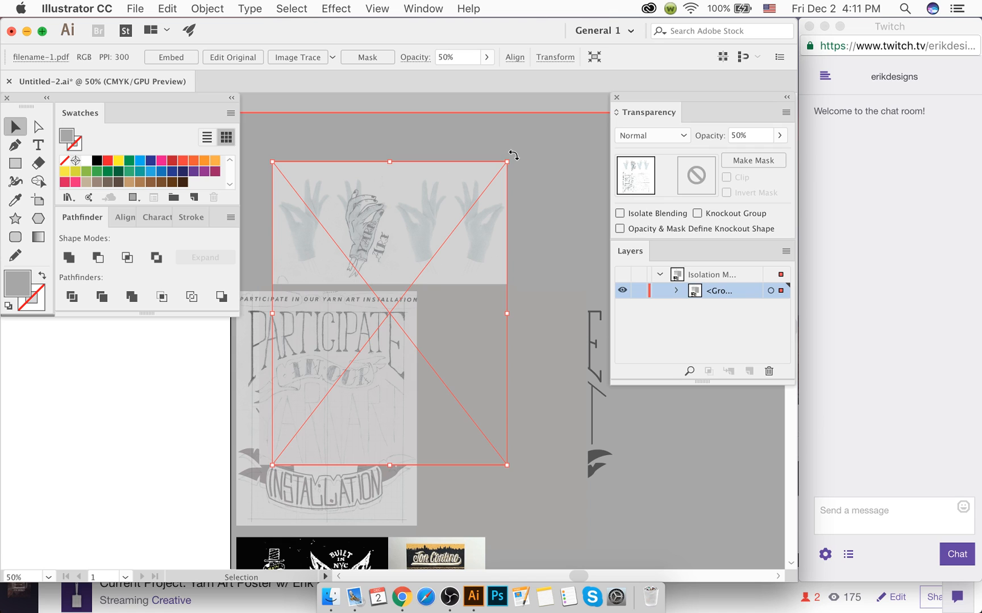
drag(513, 155, 566, 247)
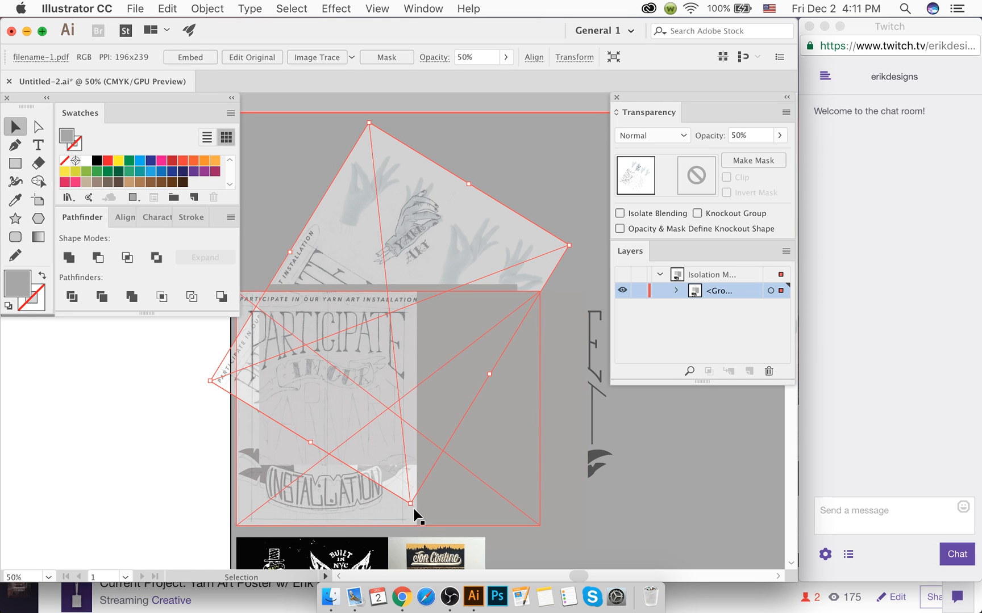
drag(369, 117, 396, 119)
drag(399, 207, 373, 210)
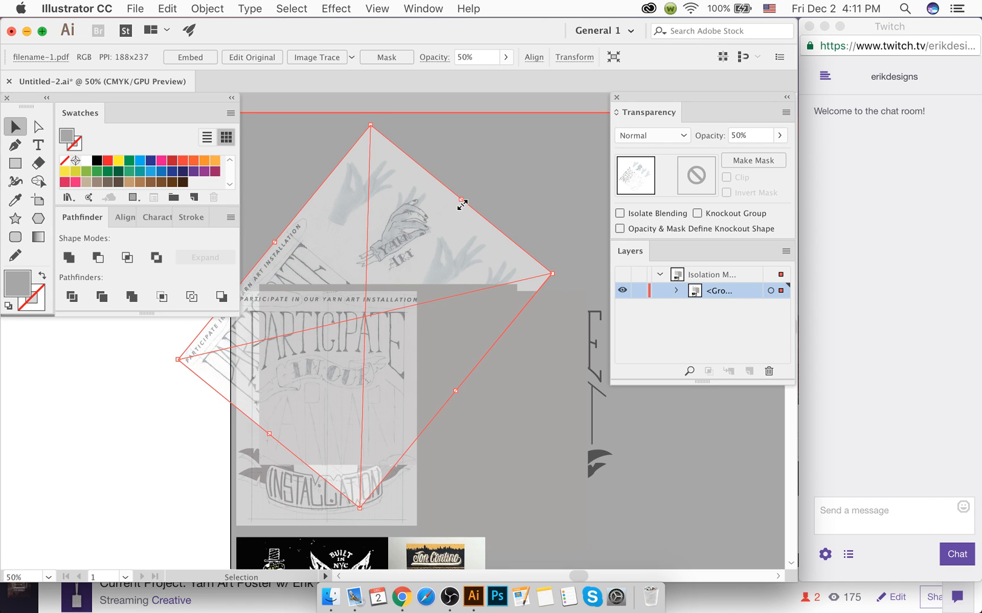
key(Return)
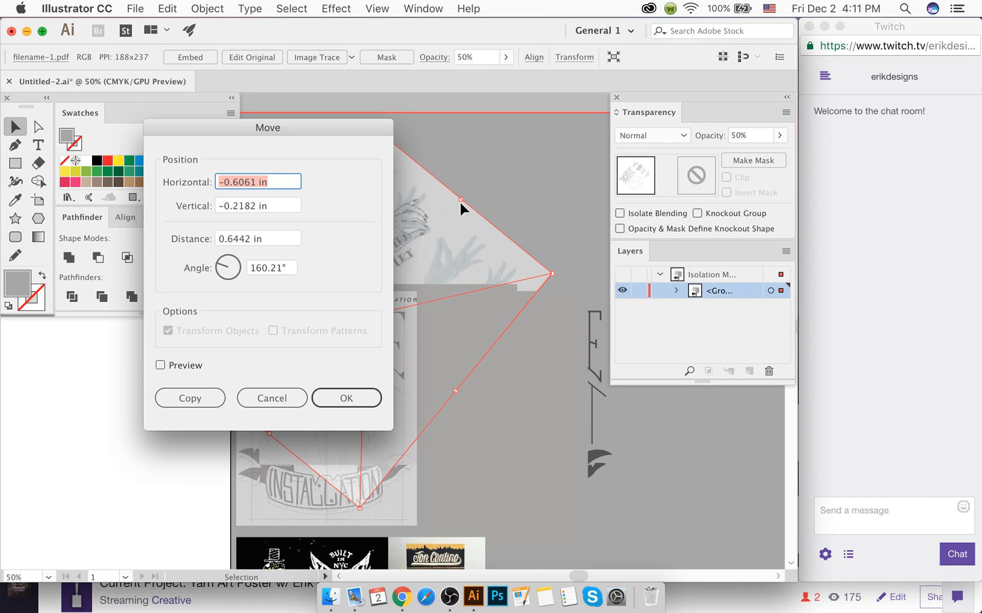
click(301, 397)
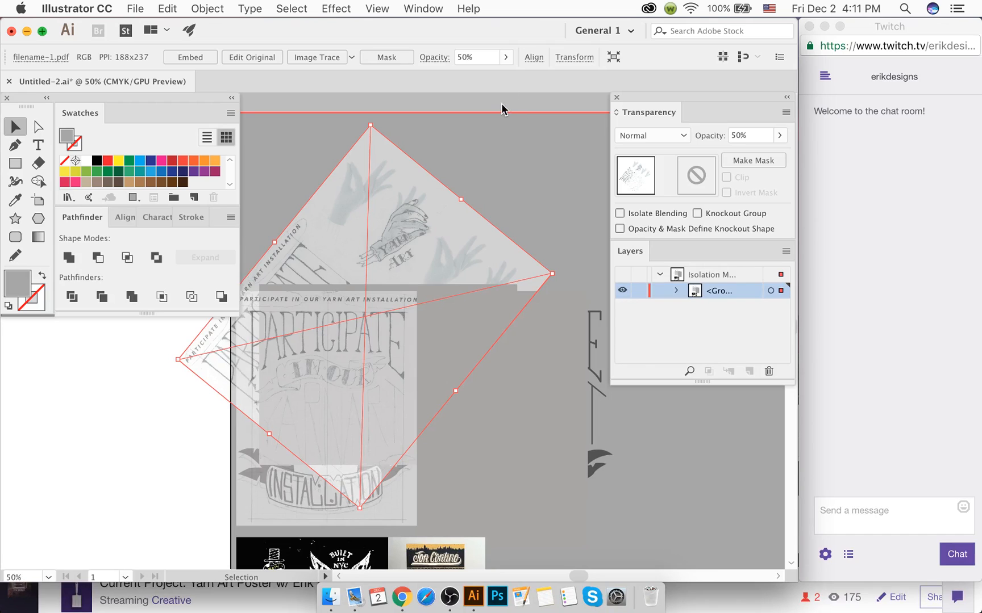
Step: Leave isolation mode and lock Layer 2
click(501, 103)
click(522, 157)
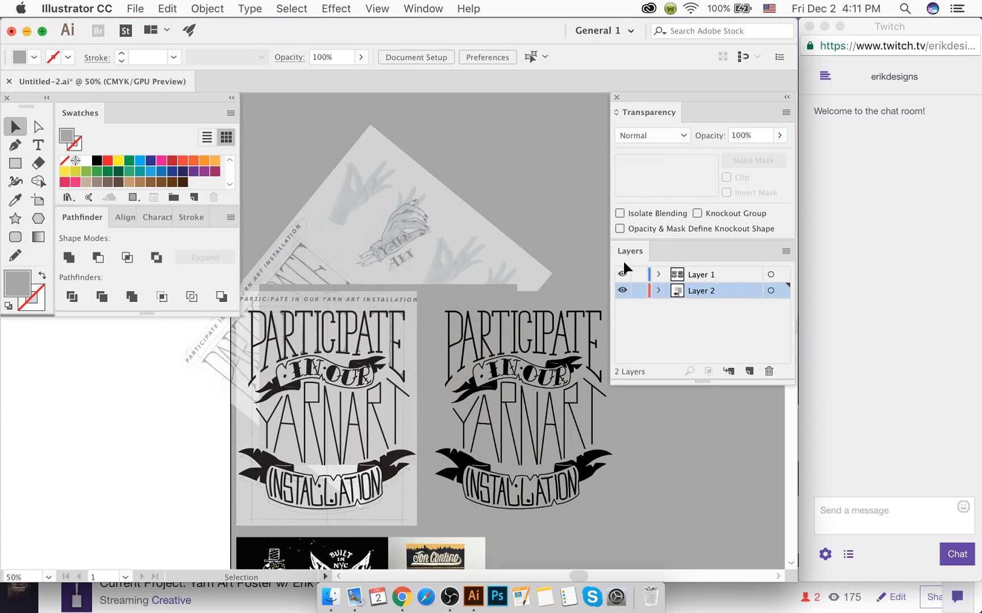
click(638, 291)
Step: Make Layer 1 the active layer for drawing over the hand sketch with the Pen tool, and save the file
scroll(396, 250, up, 2)
scroll(375, 219, up, 1)
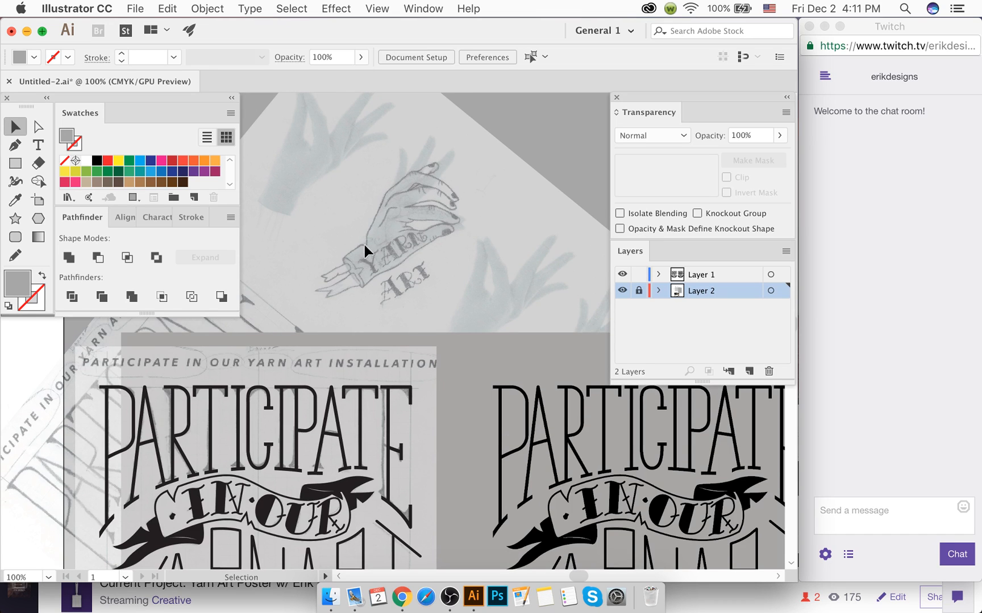
scroll(368, 242, up, 1)
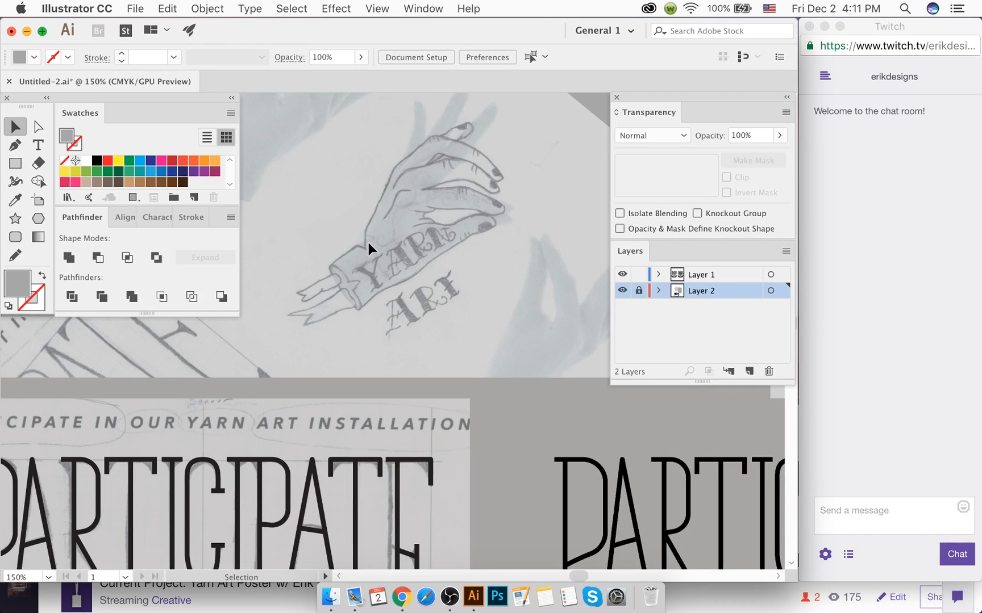
scroll(367, 239, up, 1)
scroll(369, 232, up, 3)
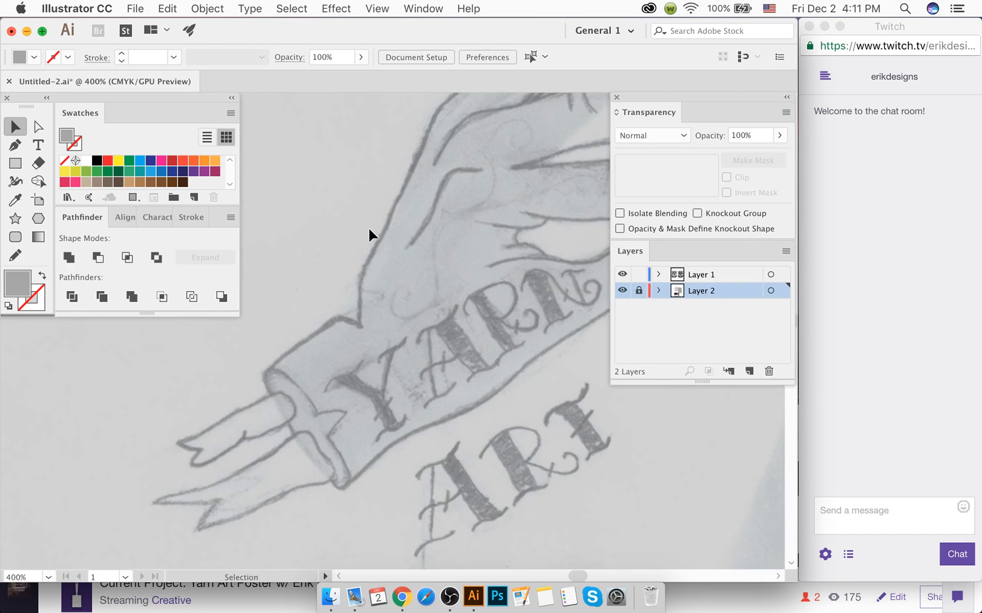
scroll(368, 234, down, 1)
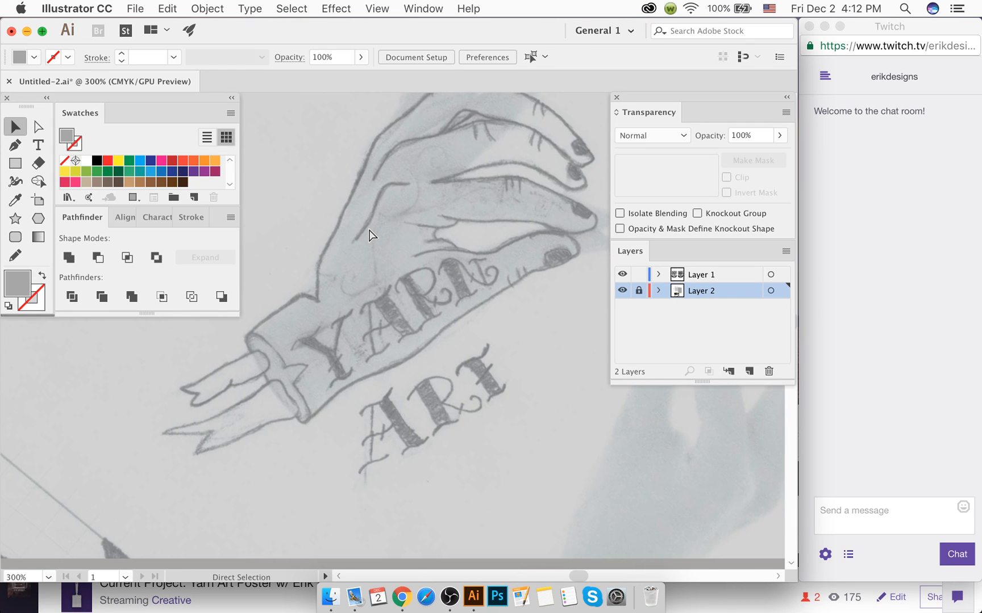
scroll(368, 234, up, 2)
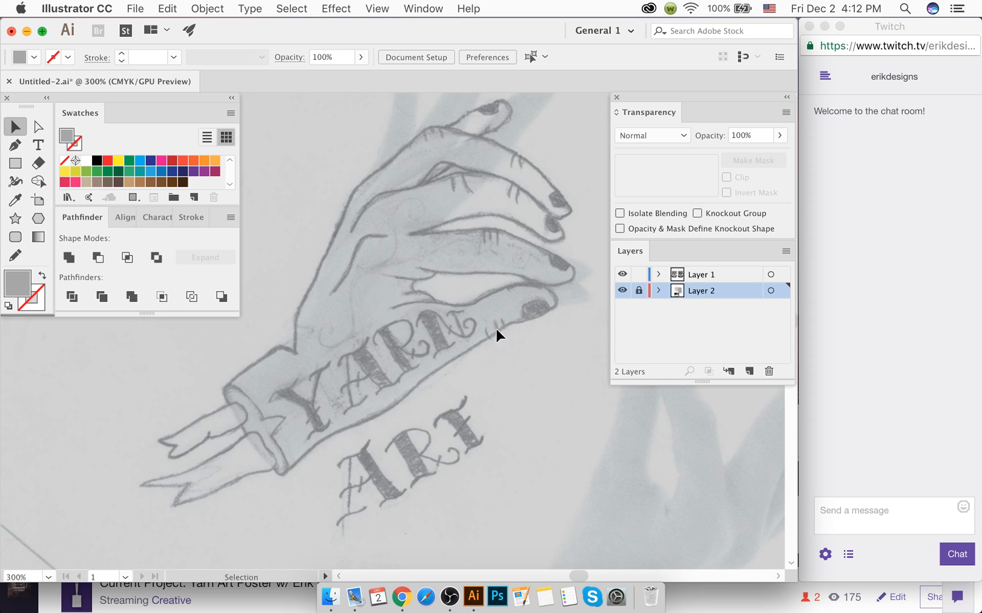
key(p)
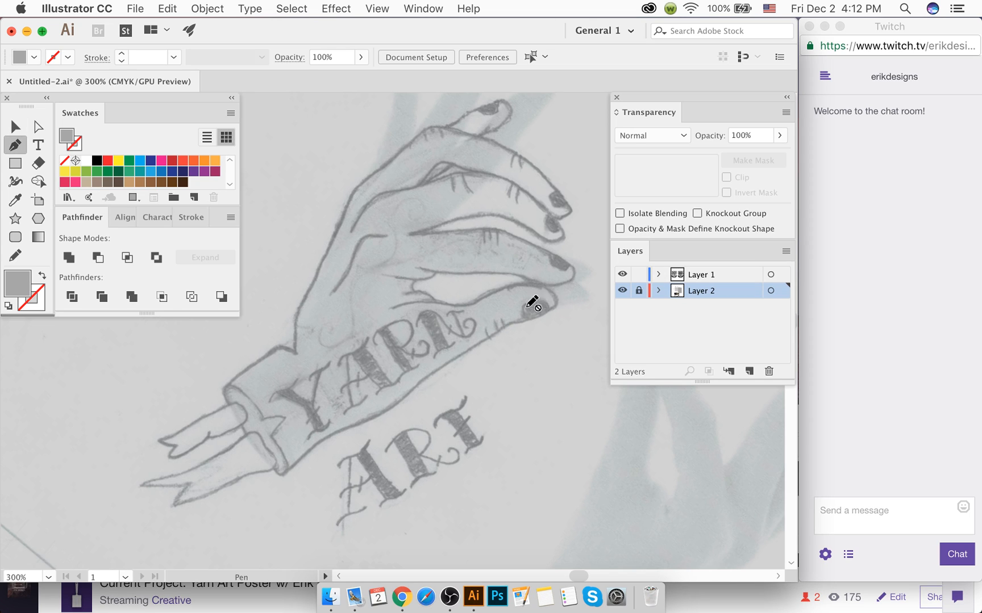
click(652, 276)
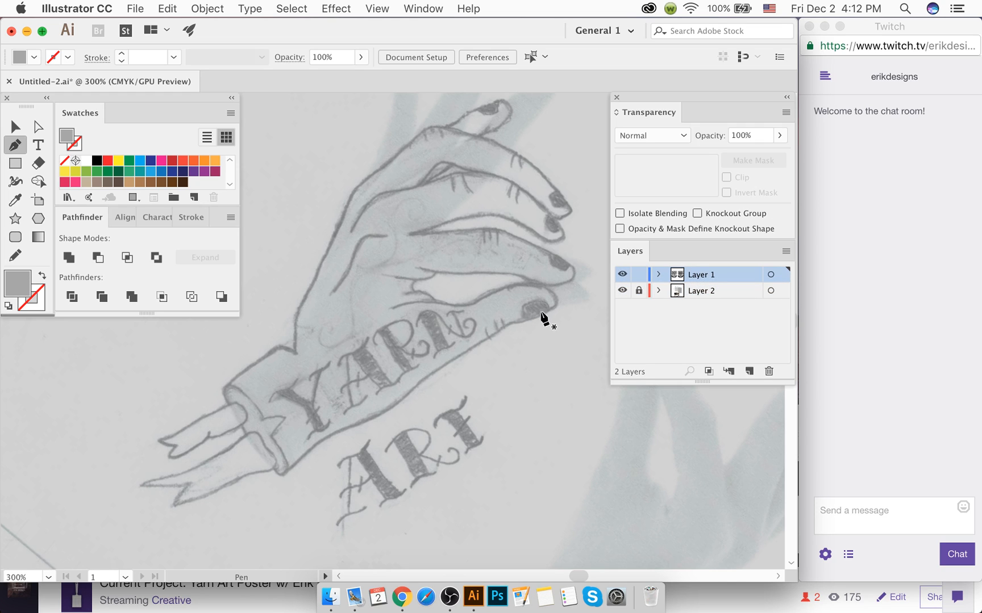
key(super)
key(super+s)
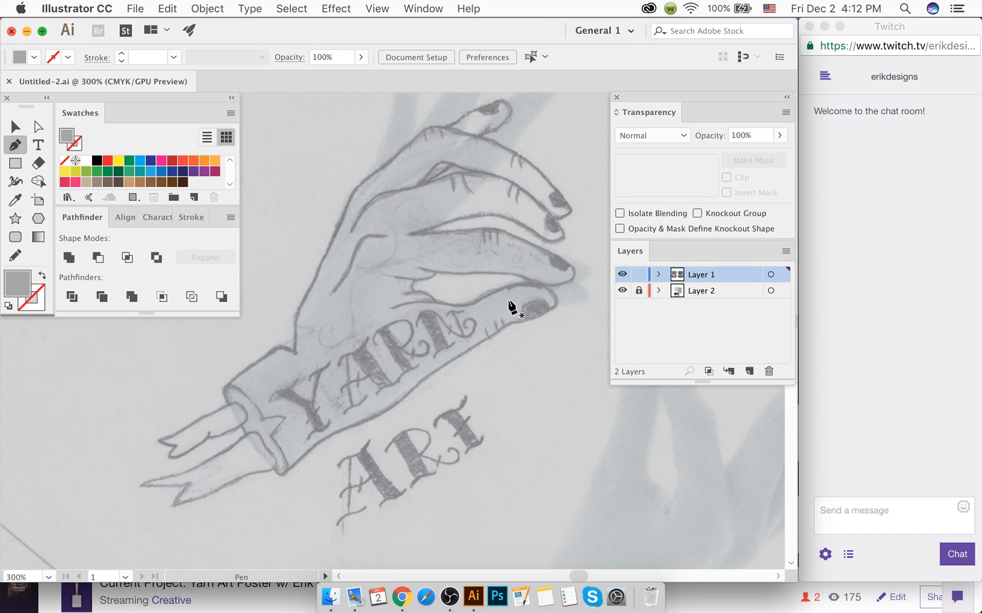
Step: Trace the upper edge of the severed wrist from the bone to the notch with the Pen tool, and fill the path black
key(alt)
scroll(243, 395, up, 2)
drag(211, 417, 201, 399)
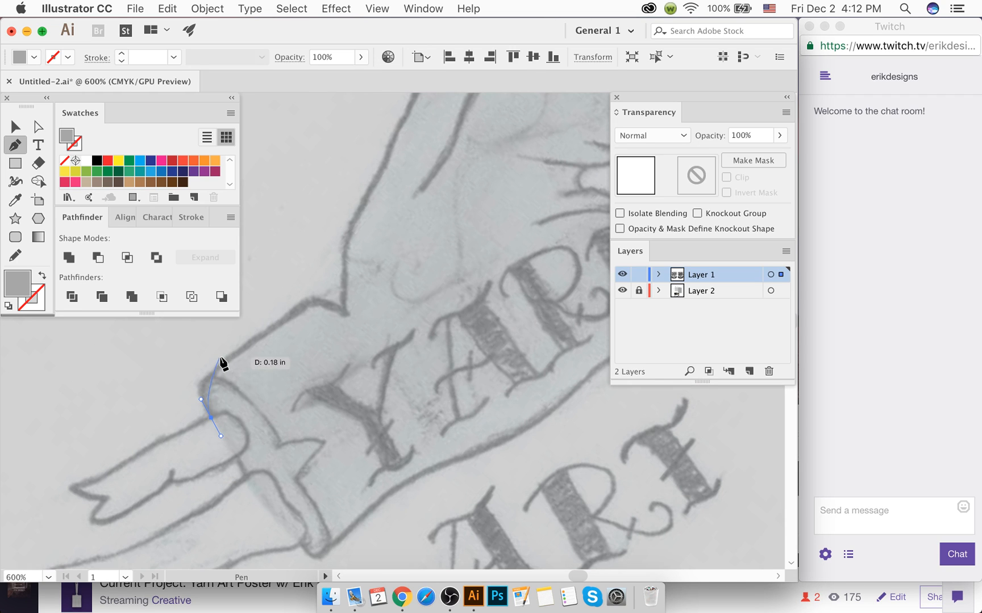
drag(226, 361, 258, 345)
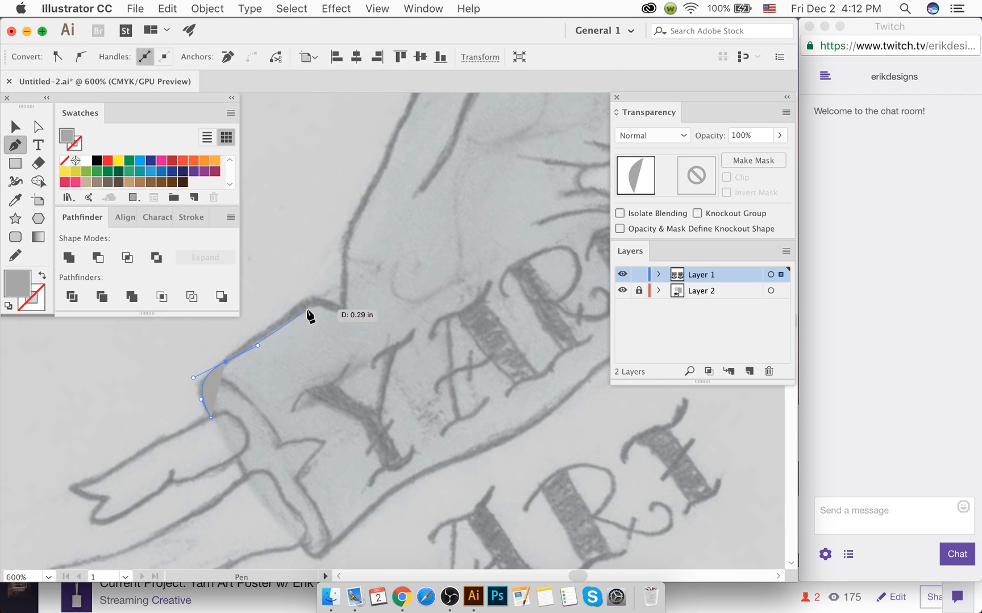
click(309, 302)
click(344, 314)
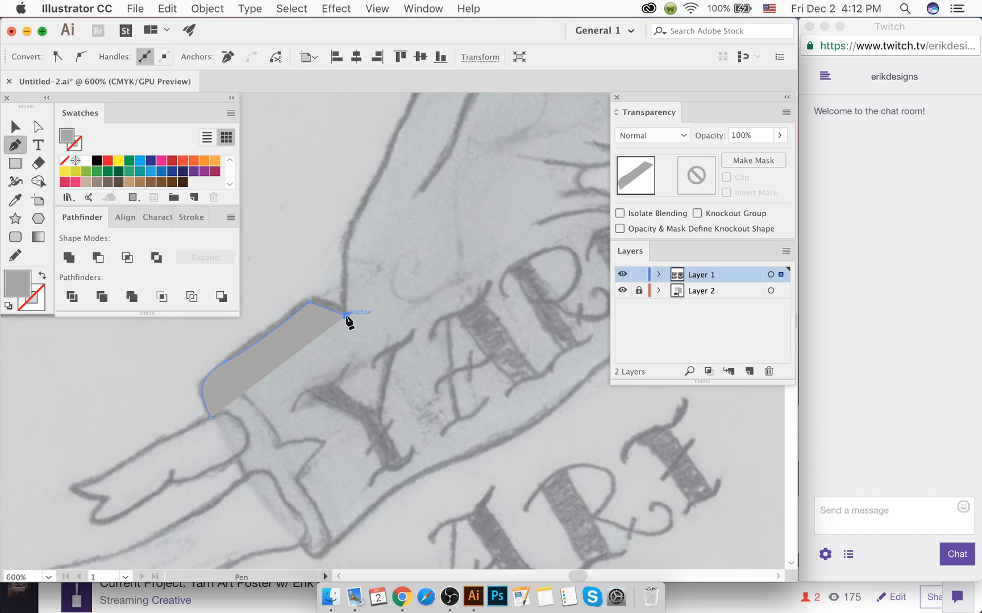
click(104, 161)
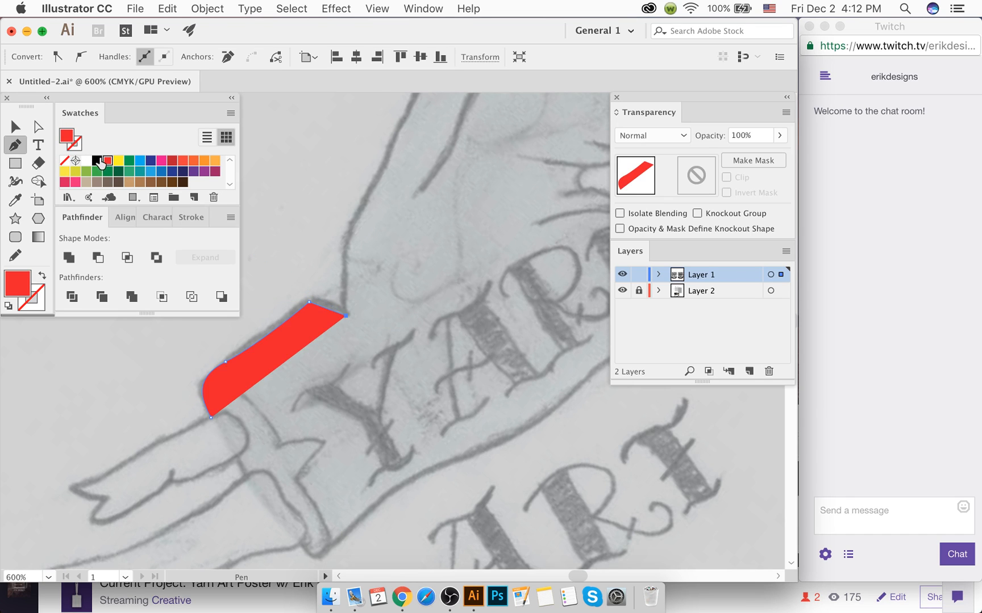
click(97, 162)
Step: Continue the black path from the wrist notch up along the back of the sketched hand
scroll(337, 284, up, 2)
scroll(337, 284, down, 1)
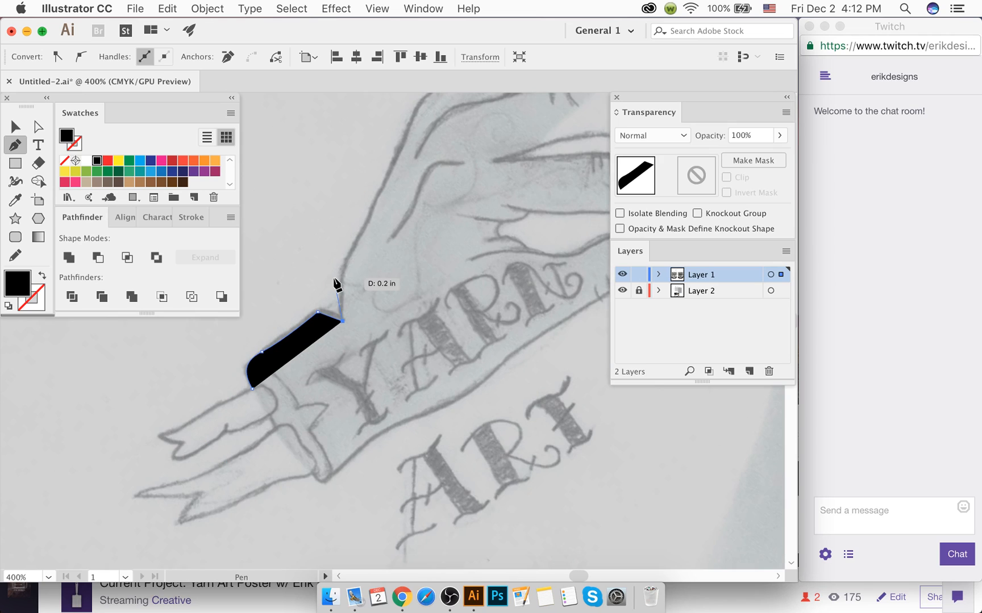
scroll(335, 280, up, 2)
drag(355, 260, 379, 224)
scroll(379, 226, up, 4)
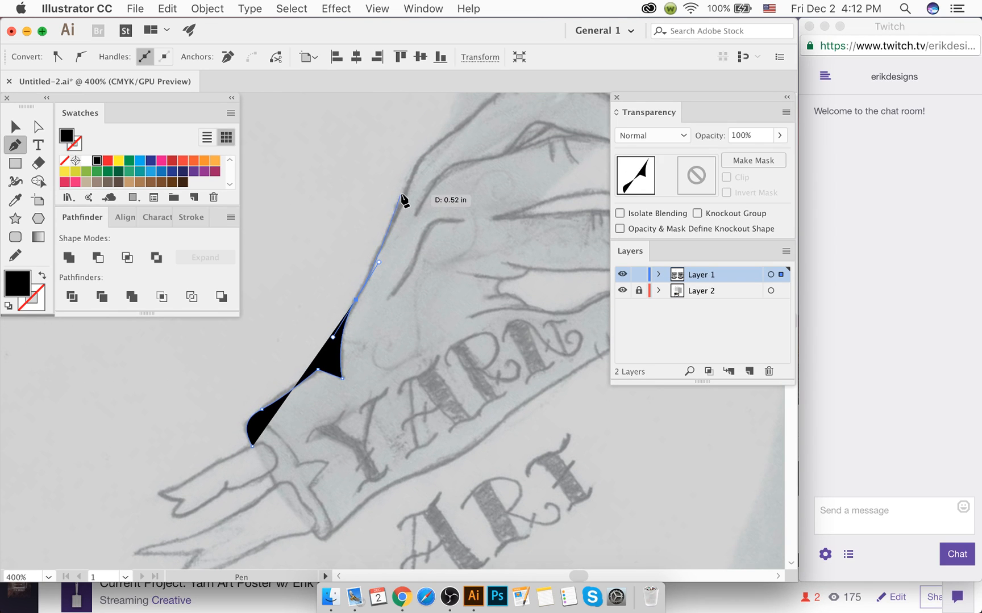
drag(407, 188, 411, 178)
scroll(414, 181, up, 5)
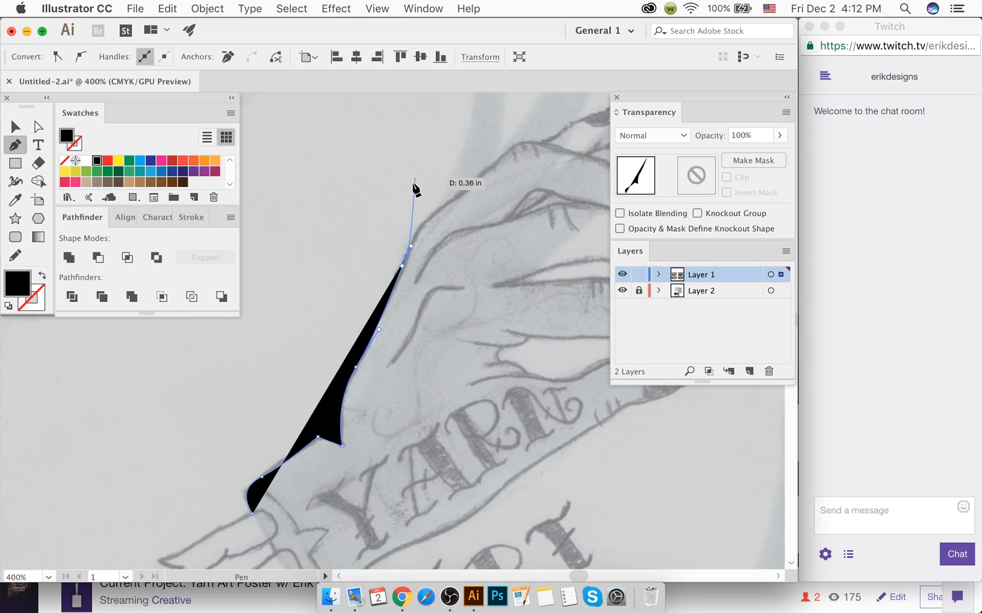
Step: Continue the black path over the back of the hand to the base of the raised finger, ending in a corner point
scroll(409, 193, right, 5)
drag(372, 212, 413, 189)
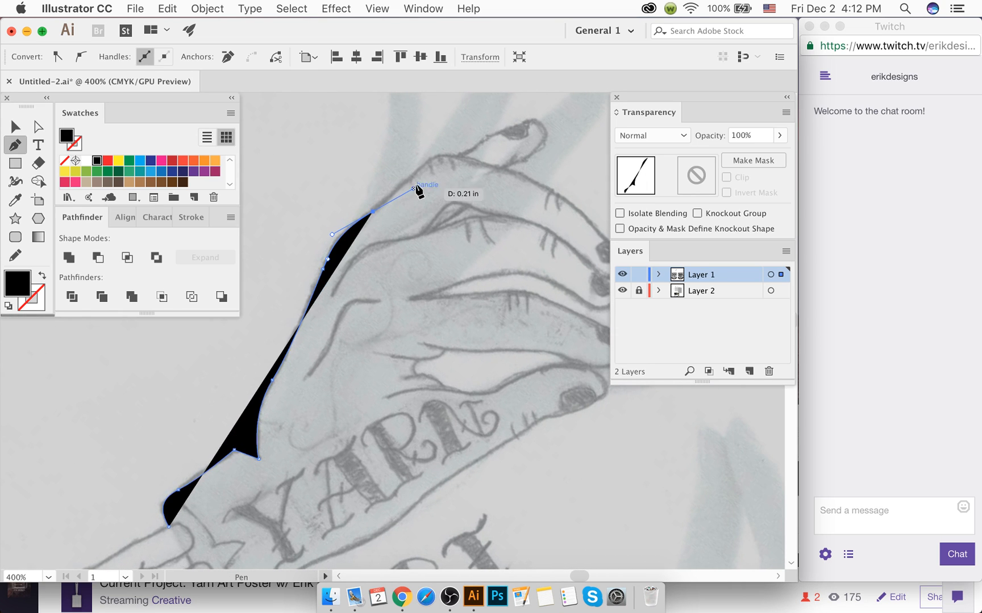
click(459, 157)
drag(459, 156, 508, 162)
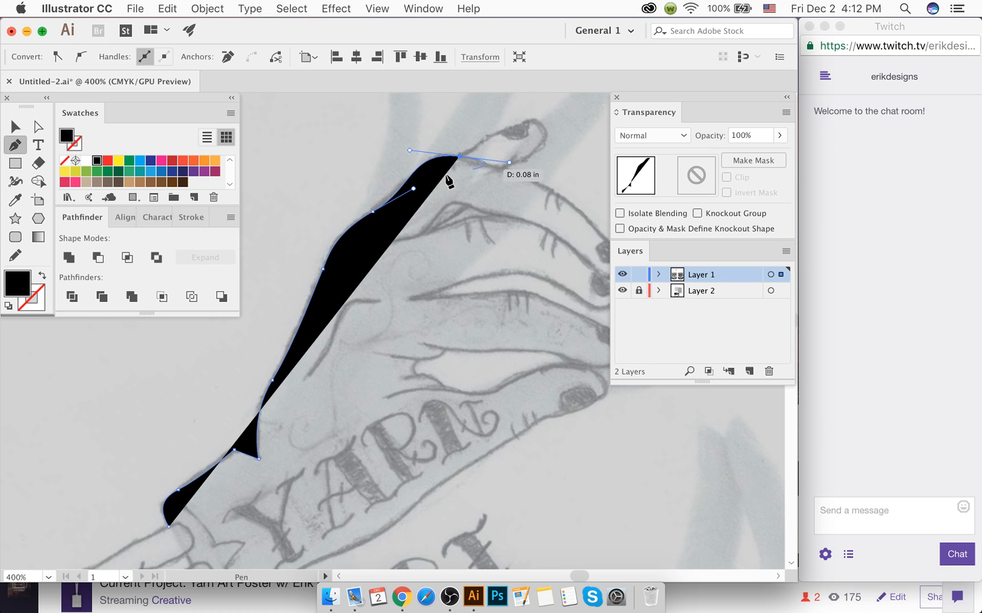
scroll(432, 193, down, 5)
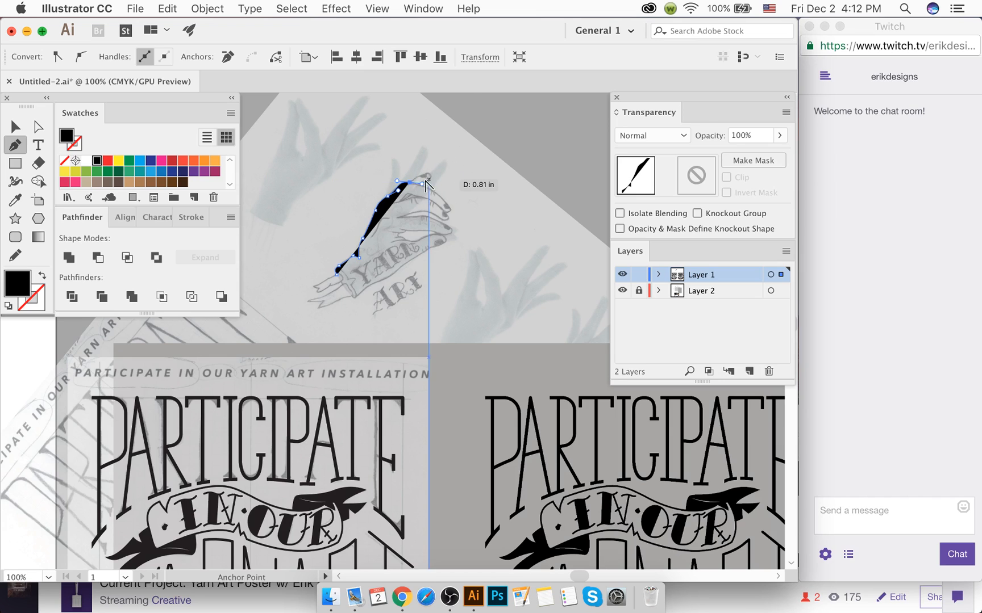
scroll(419, 183, up, 2)
scroll(418, 183, up, 6)
scroll(406, 181, down, 3)
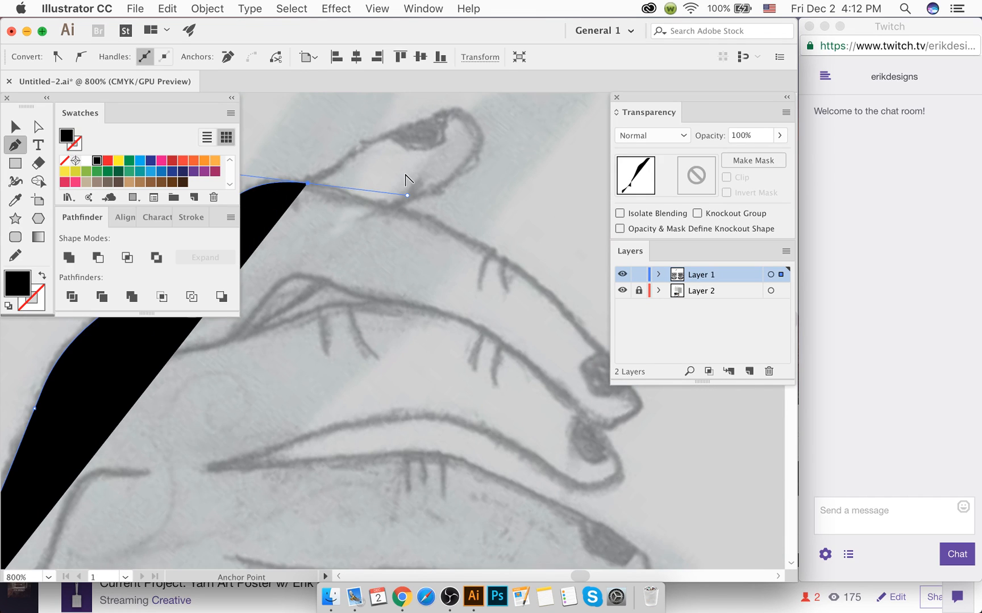
scroll(406, 184, down, 2)
scroll(406, 183, left, 2)
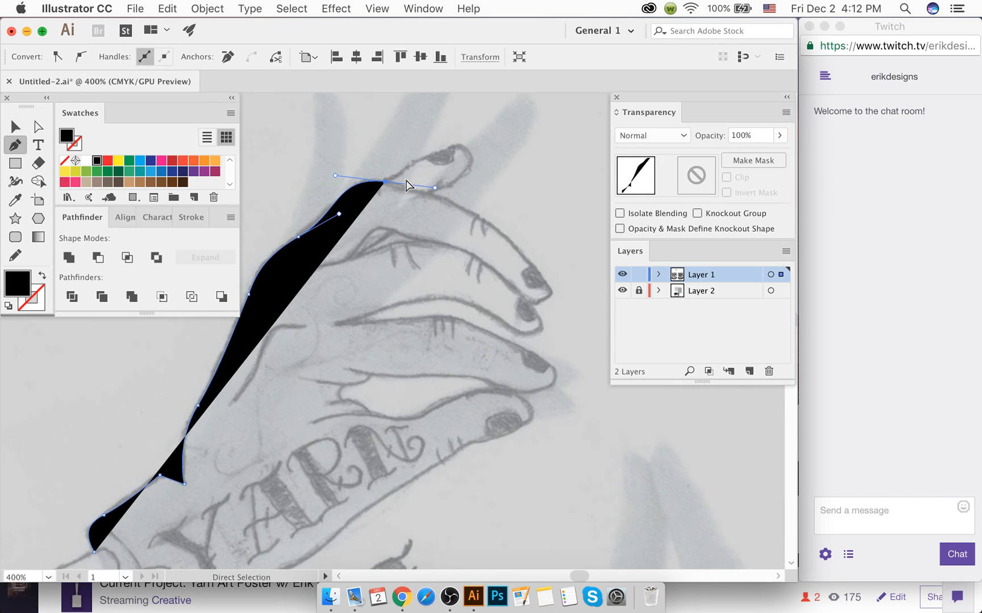
scroll(406, 183, left, 3)
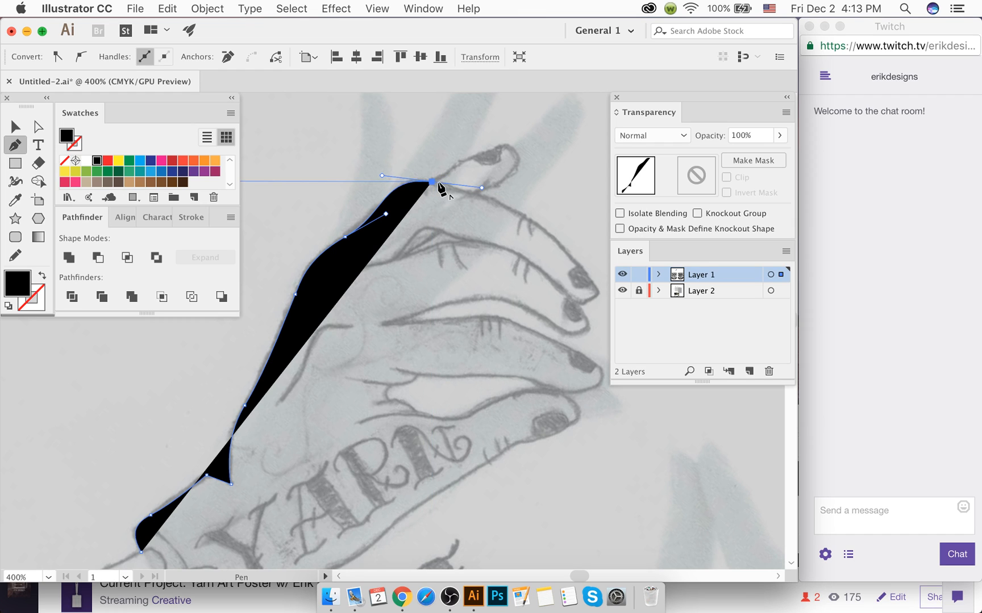
click(432, 182)
Step: Trace around the raised finger to a corner at its base, and swap the path's black fill to the stroke
scroll(461, 164, up, 2)
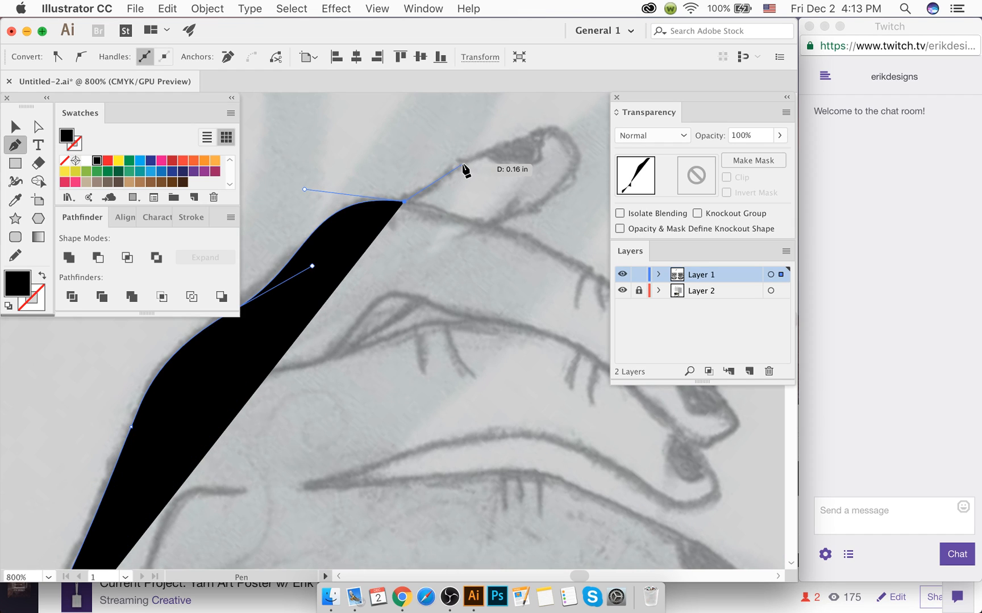
drag(461, 165, 477, 157)
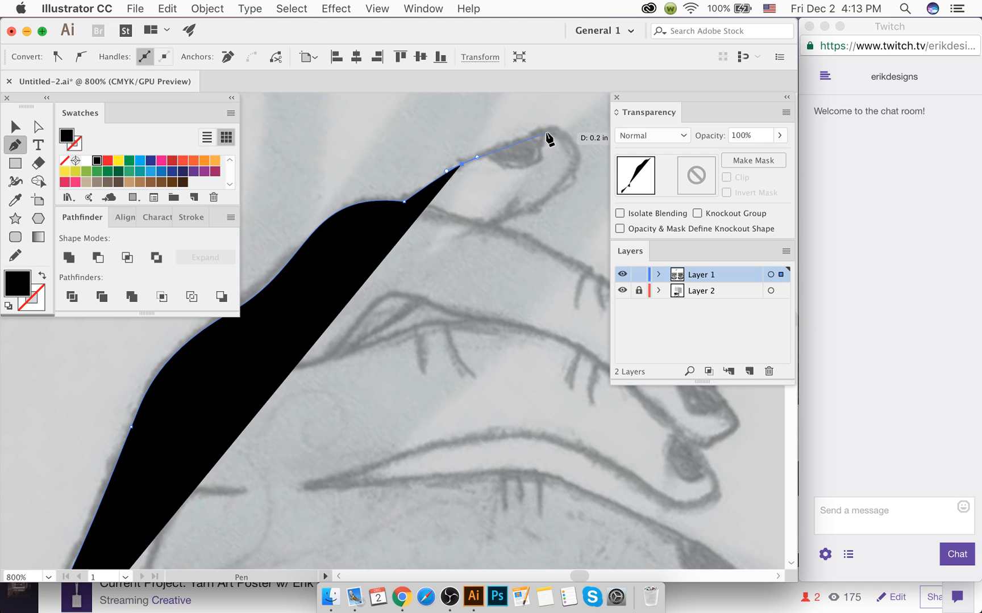
drag(547, 130, 573, 128)
drag(567, 180, 543, 196)
key(shift+x)
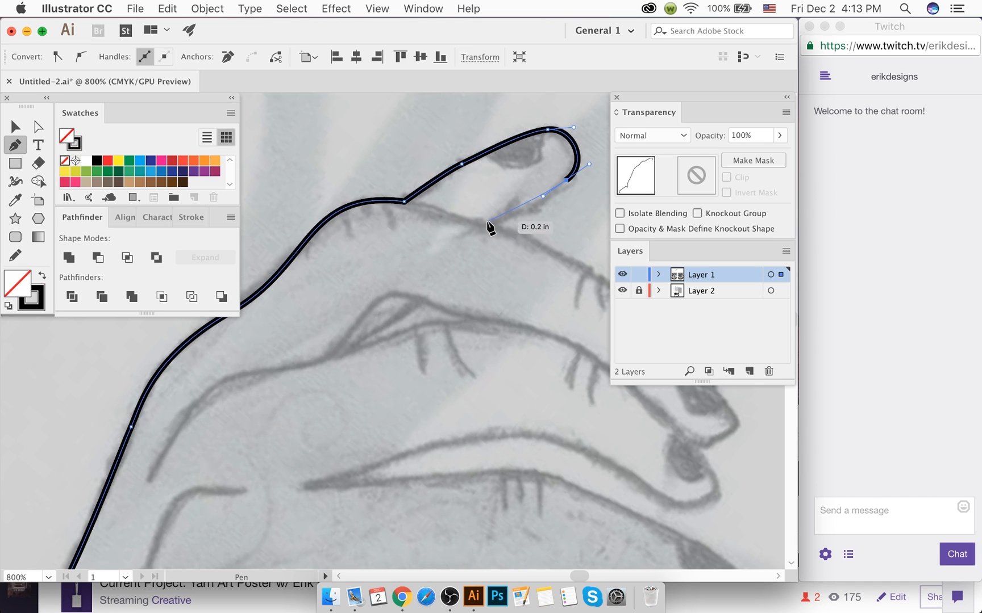
drag(468, 226, 462, 230)
click(487, 223)
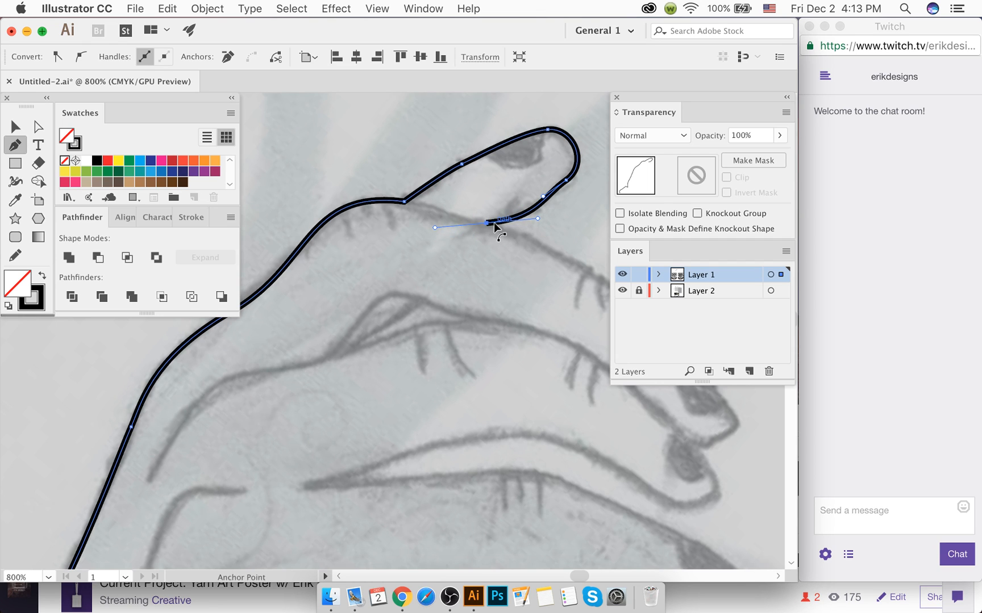
Step: Trace the upper edge of the finger below the raised one to its tip, and shorten the outgoing handle there
scroll(482, 241, right, 3)
scroll(475, 242, right, 5)
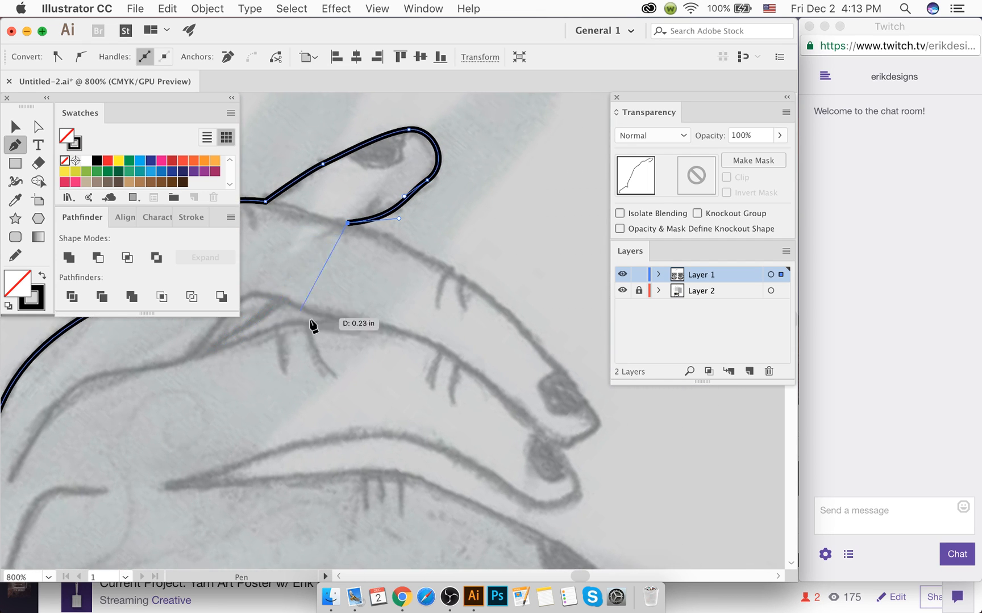
scroll(492, 310, down, 2)
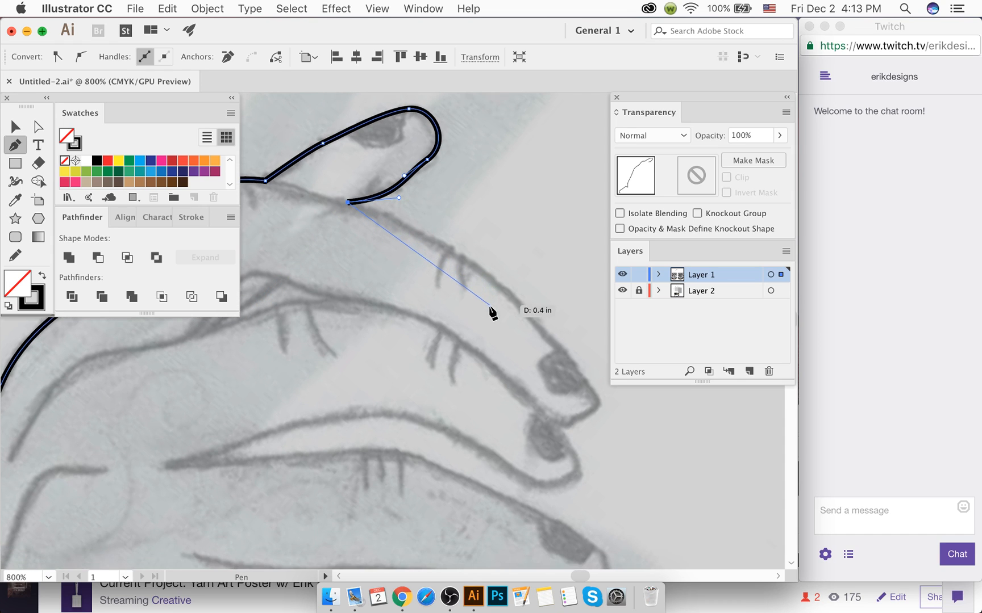
scroll(492, 310, right, 3)
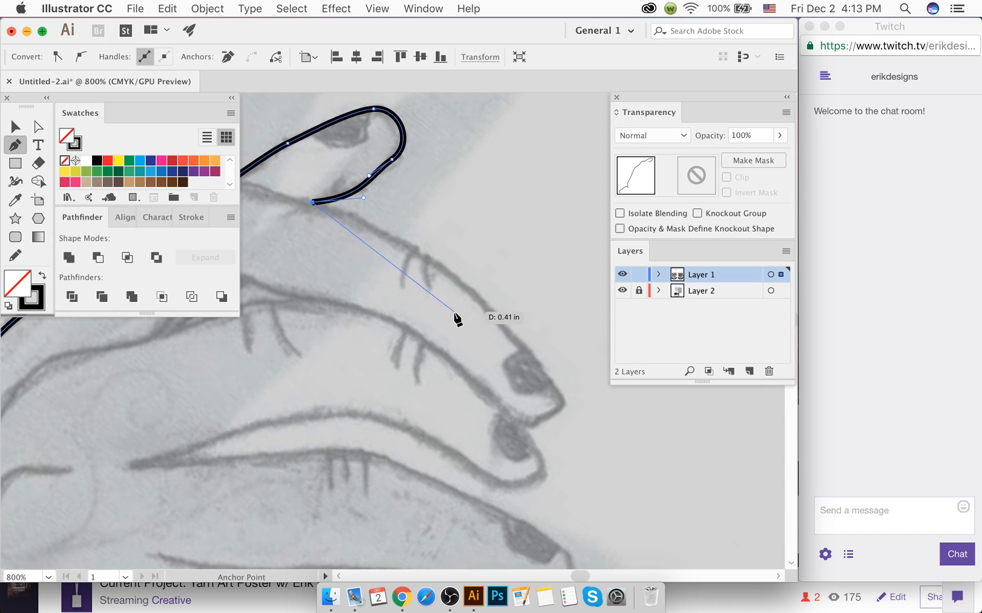
scroll(456, 315, down, 2)
scroll(464, 317, down, 1)
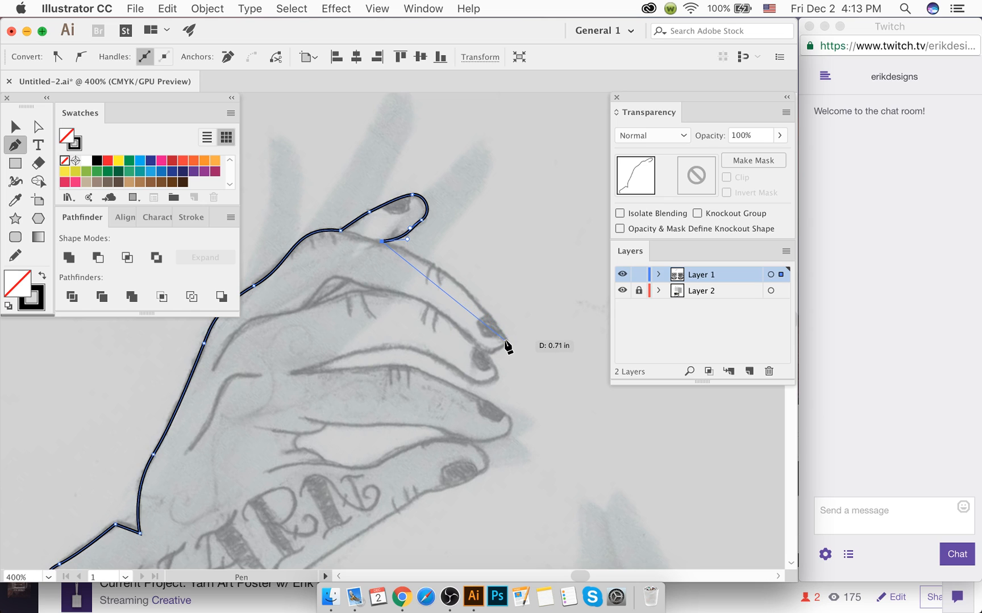
drag(506, 341, 546, 419)
scroll(507, 344, up, 4)
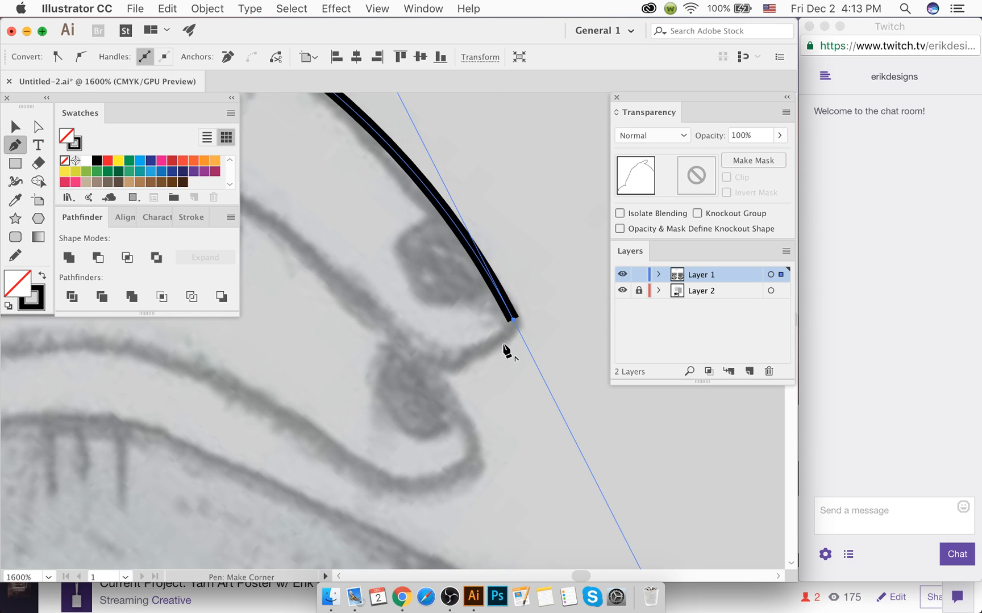
scroll(530, 378, down, 1)
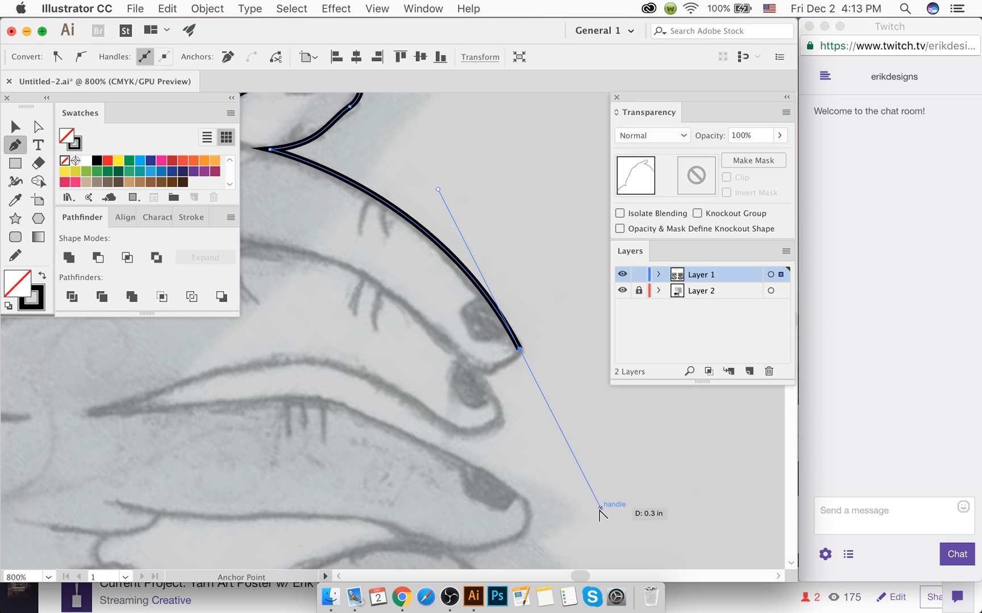
drag(600, 508, 521, 358)
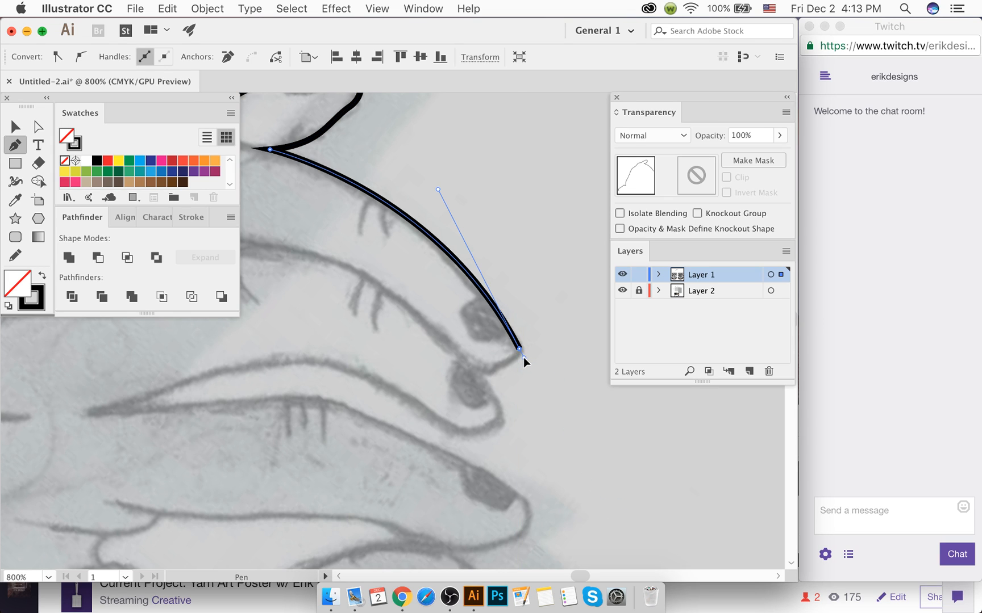
drag(453, 352, 418, 316)
scroll(418, 323, left, 3)
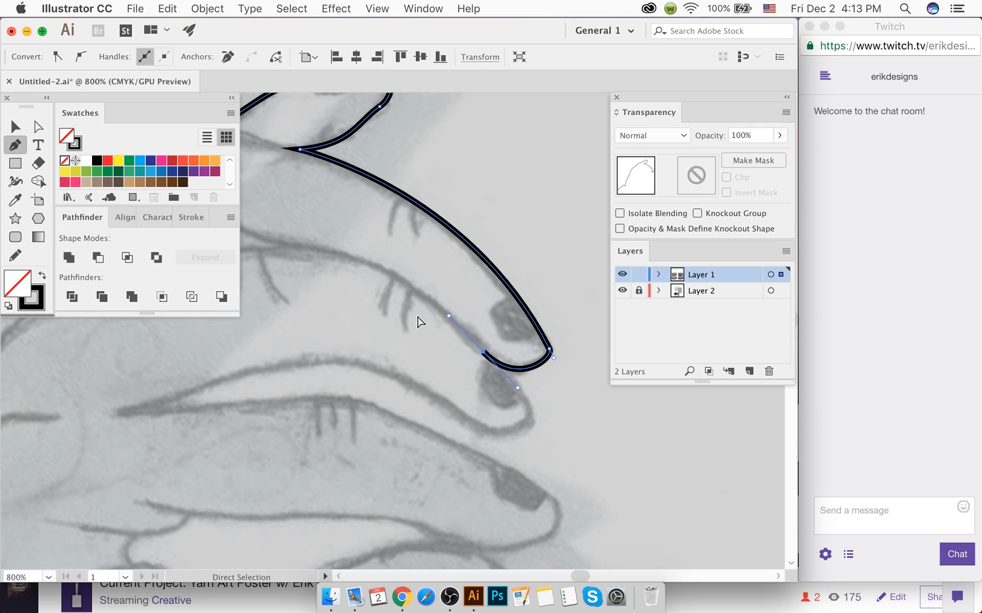
scroll(419, 317, left, 2)
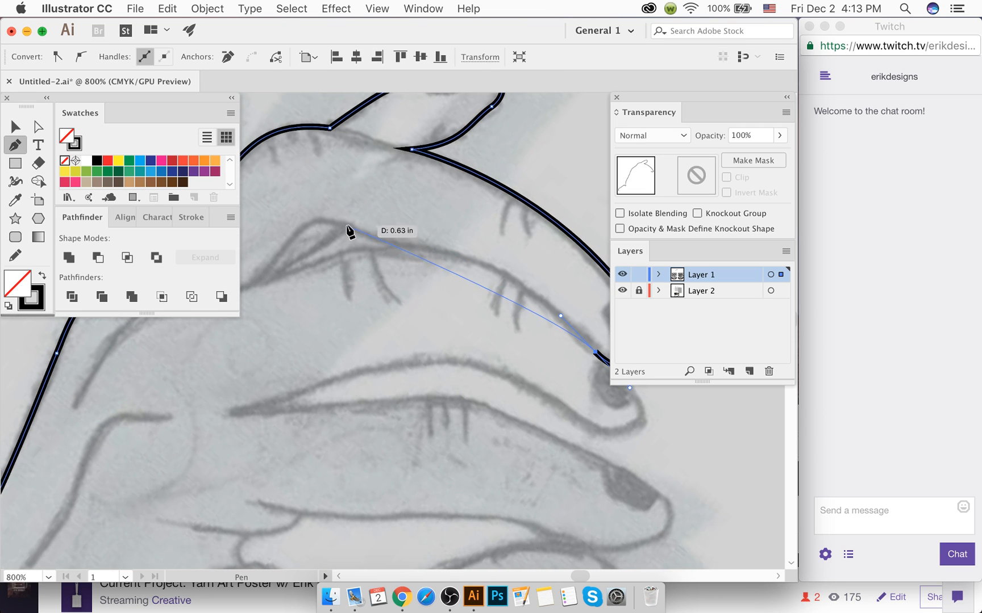
drag(347, 226, 419, 278)
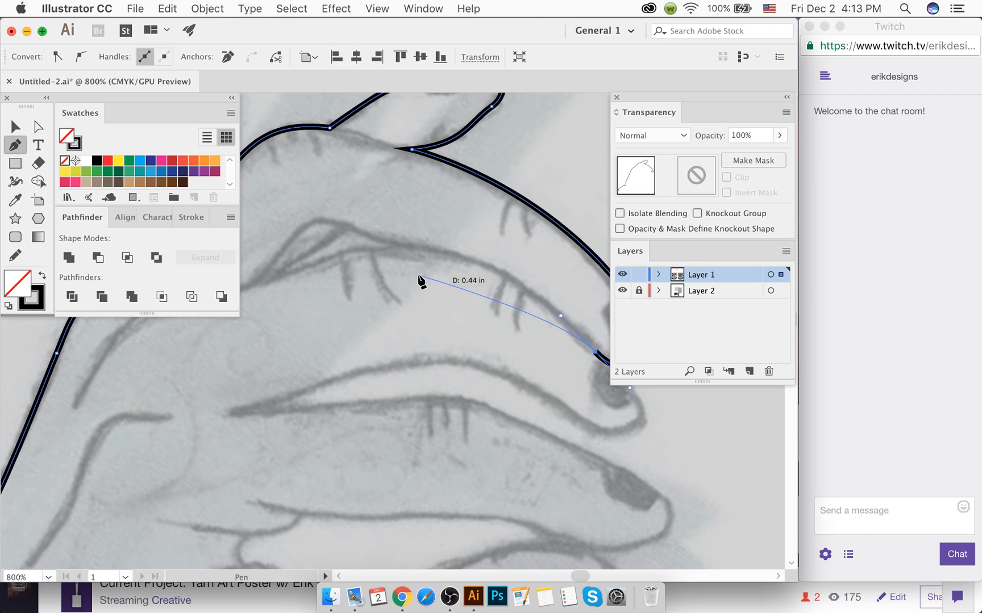
scroll(420, 281, right, 2)
key(super+z)
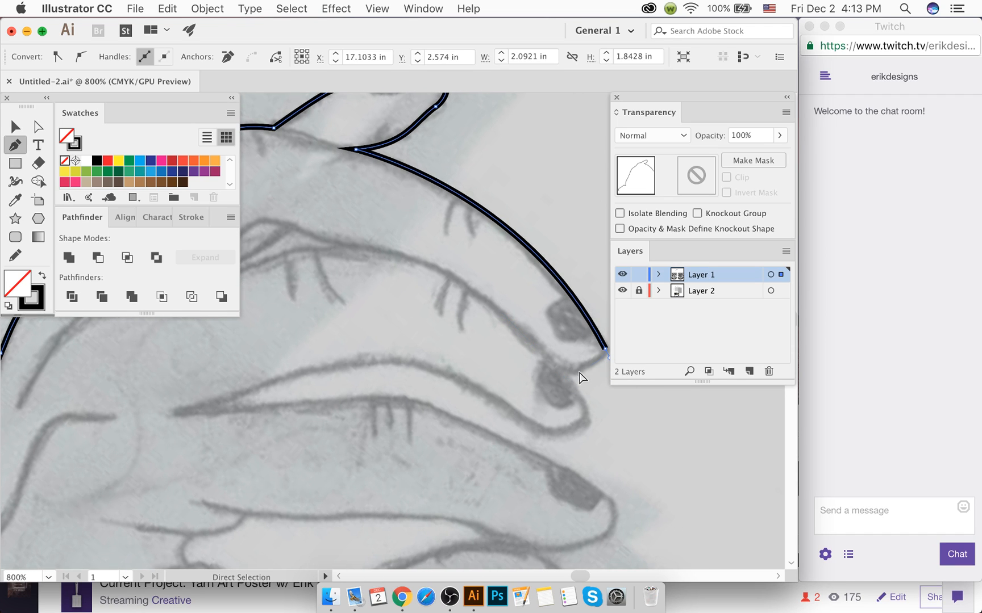
Step: Trace under the fingertip to a corner at the next nail, and curve the path around that next fingertip
click(568, 372)
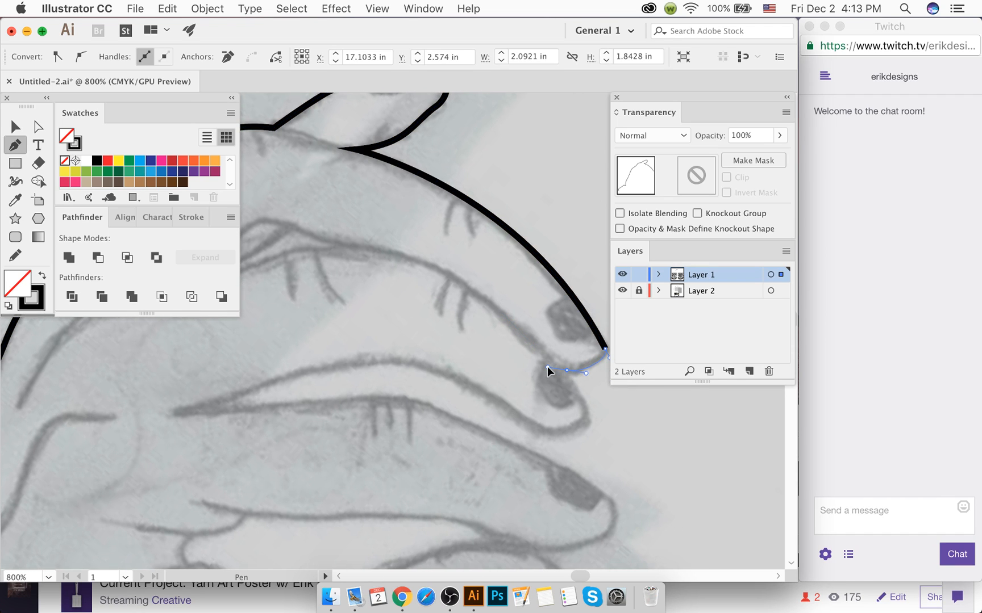
drag(548, 372, 548, 373)
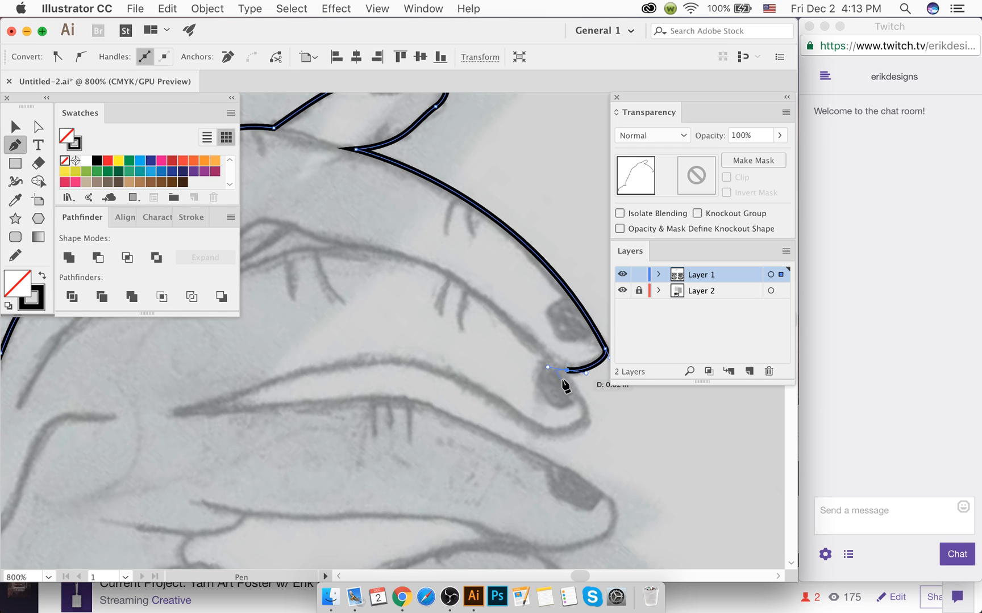
click(567, 371)
drag(587, 424, 579, 437)
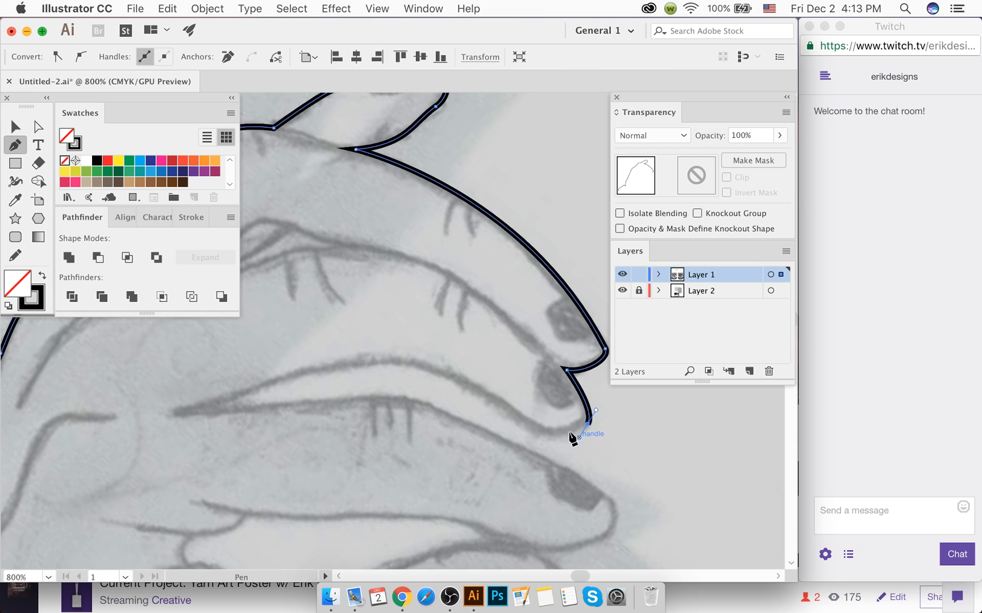
drag(476, 368, 476, 367)
key(super+z)
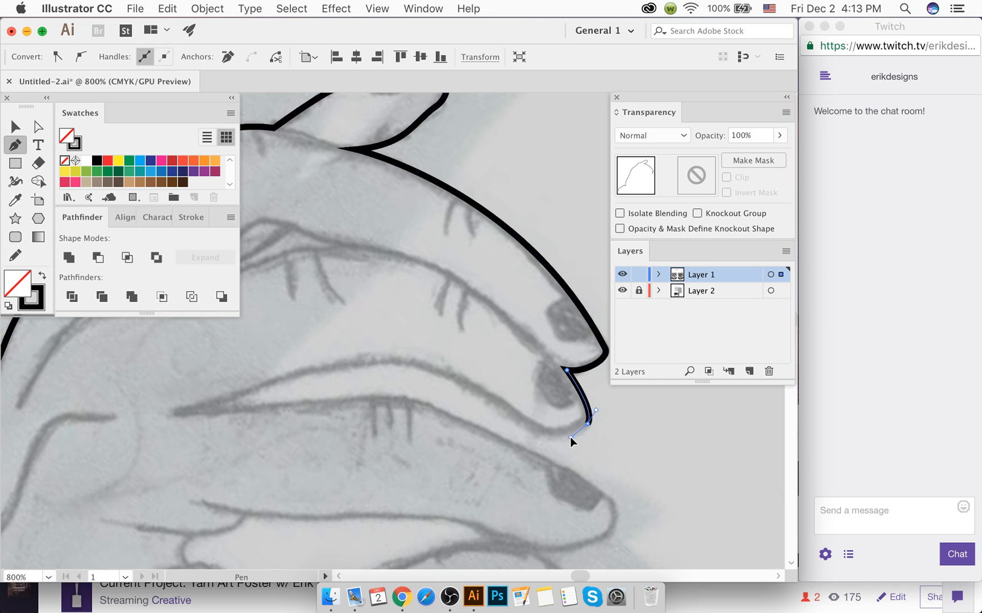
drag(534, 427, 489, 390)
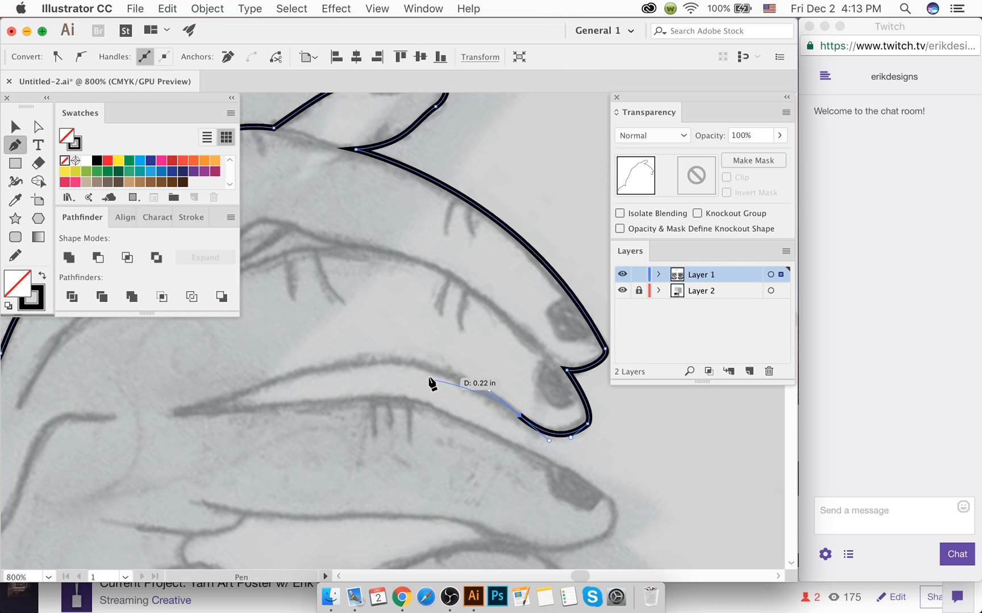
scroll(429, 383, left, 3)
drag(210, 410, 181, 503)
scroll(285, 475, right, 5)
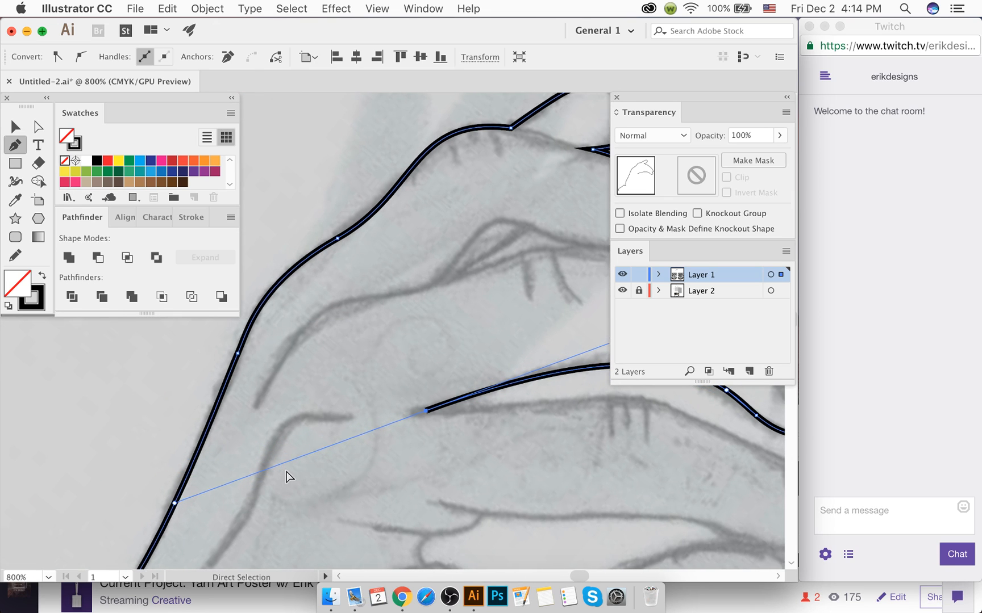
key(super+z)
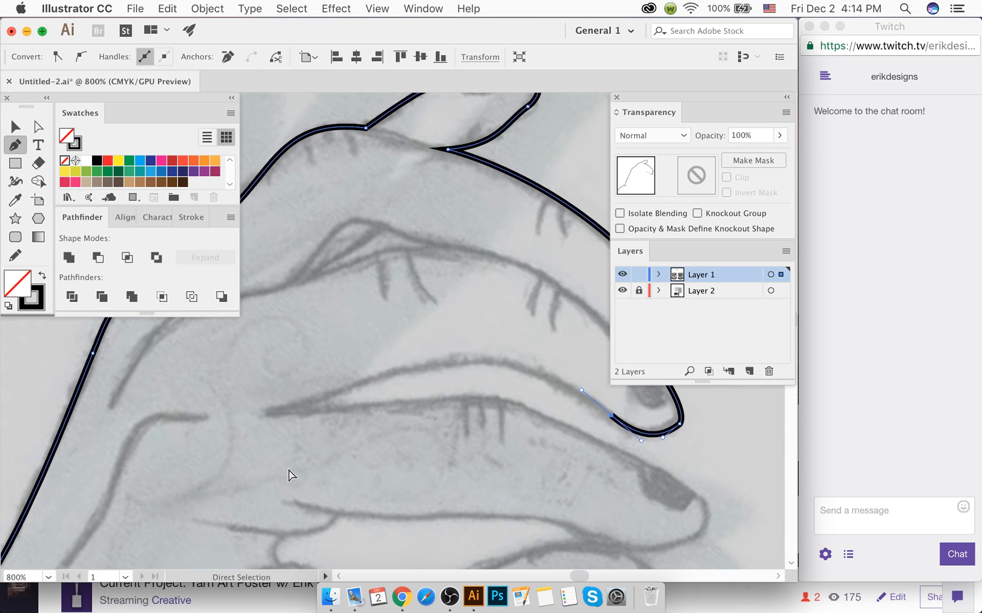
drag(268, 414, 37, 512)
key(super+z)
Step: Trace the lower edge of that finger back to the pointed gap between the fingers, ending in a corner point
drag(460, 359, 399, 360)
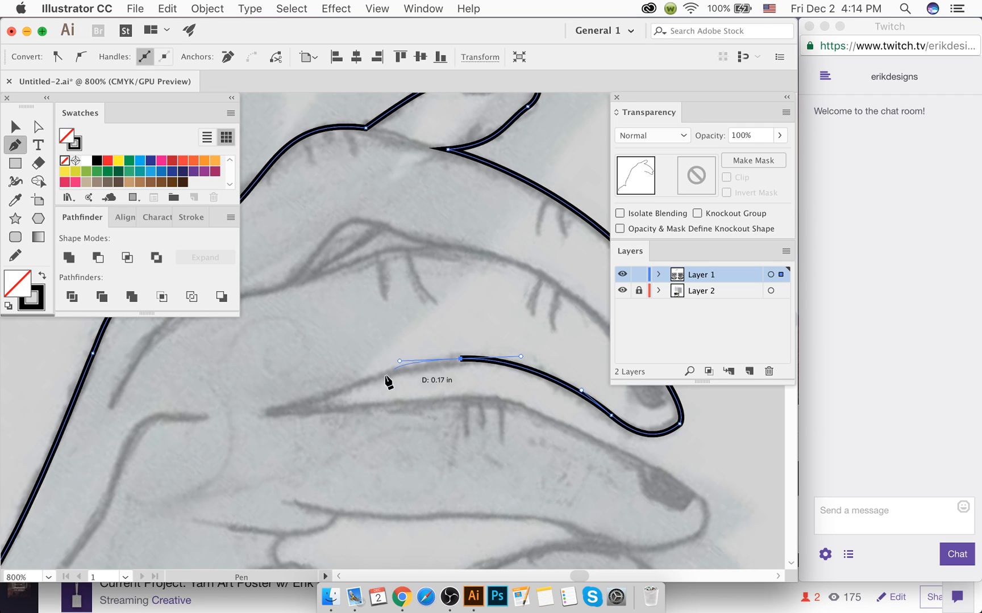
drag(268, 412, 511, 406)
key(super+z)
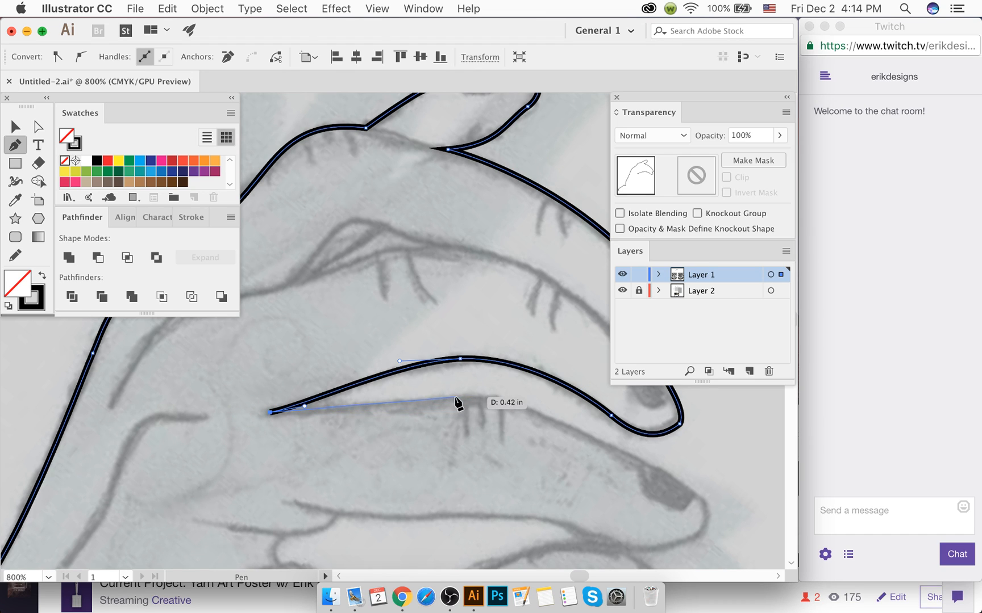
Step: Trace the upper edge of the finger below the gap and curve the path around its tip to the underside
drag(450, 397, 493, 387)
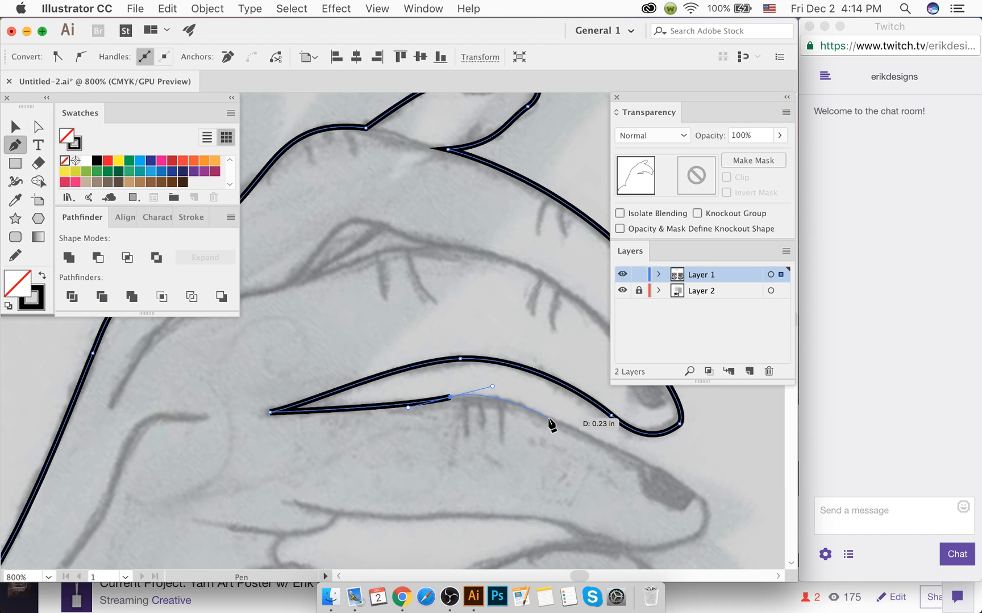
drag(549, 418, 566, 427)
drag(638, 452, 721, 530)
scroll(684, 456, down, 3)
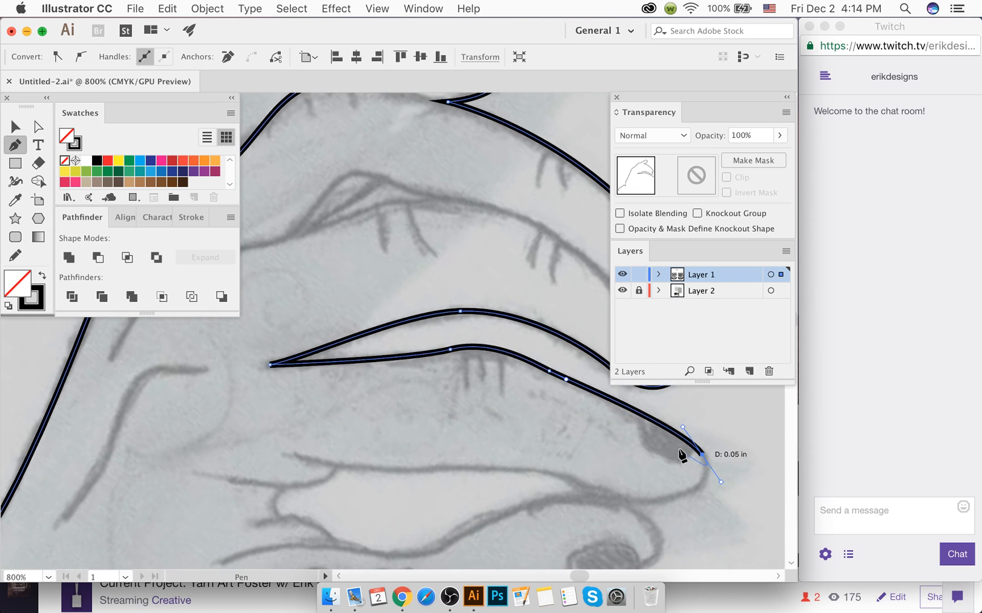
mouse_move(586, 489)
mouse_down()
mouse_move(518, 453)
mouse_move(509, 457)
mouse_up()
Step: Check the viewer list in the Twitch chat window, close it, and return to the Illustrator drawing
click(846, 556)
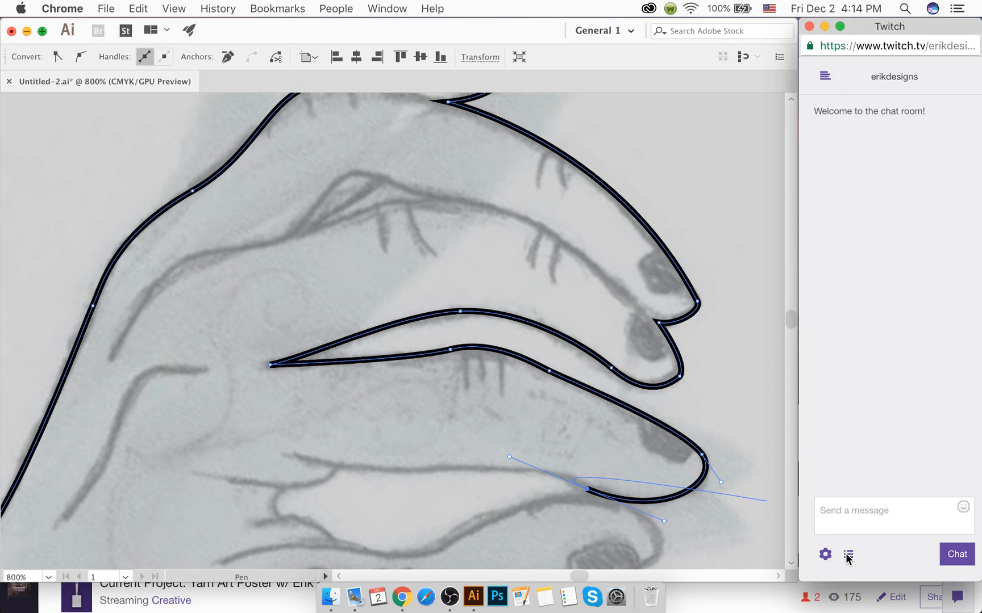
click(846, 556)
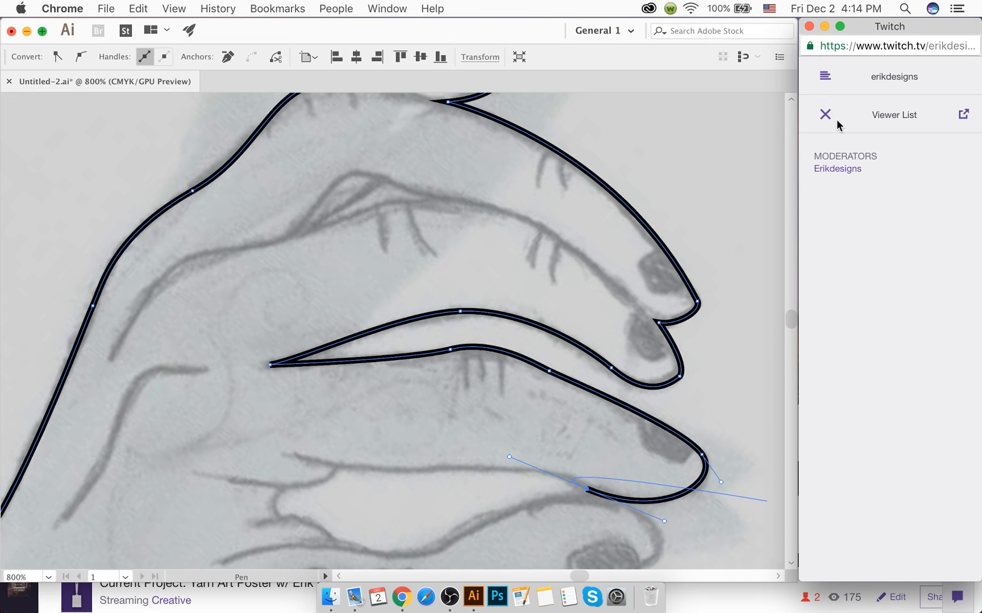
click(825, 115)
click(589, 493)
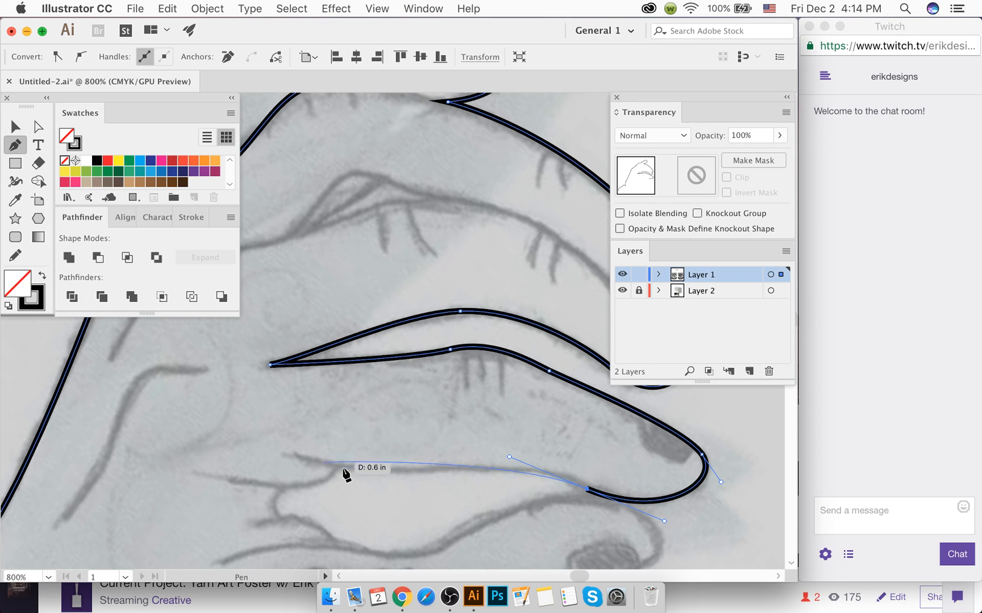
Step: Shorten the anchor's handle under the fingertip and trace the finger's lower edge back to the gap above the thumb
drag(337, 465, 313, 456)
key(super+z)
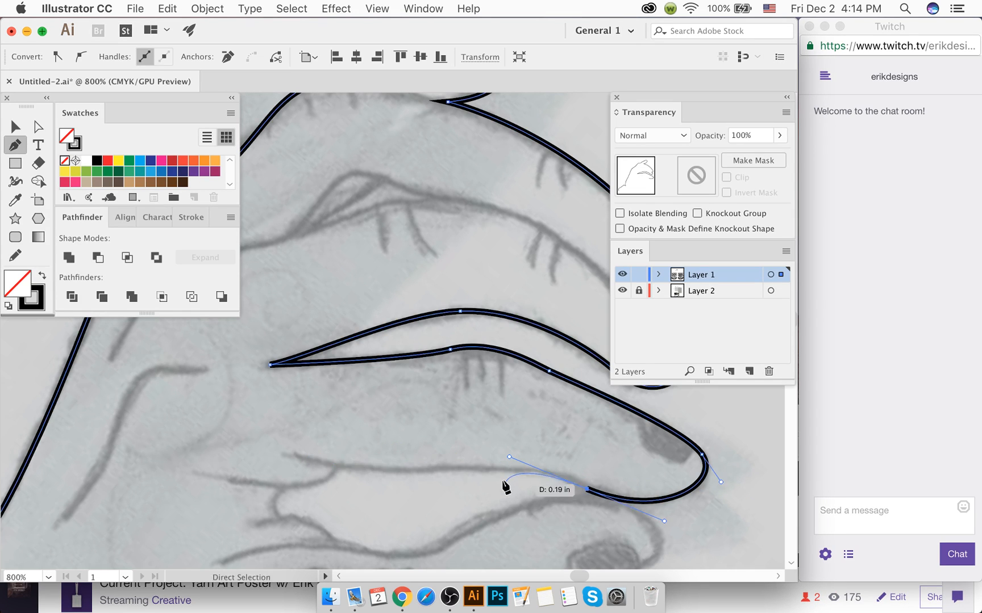
drag(509, 460, 560, 474)
drag(455, 467, 425, 473)
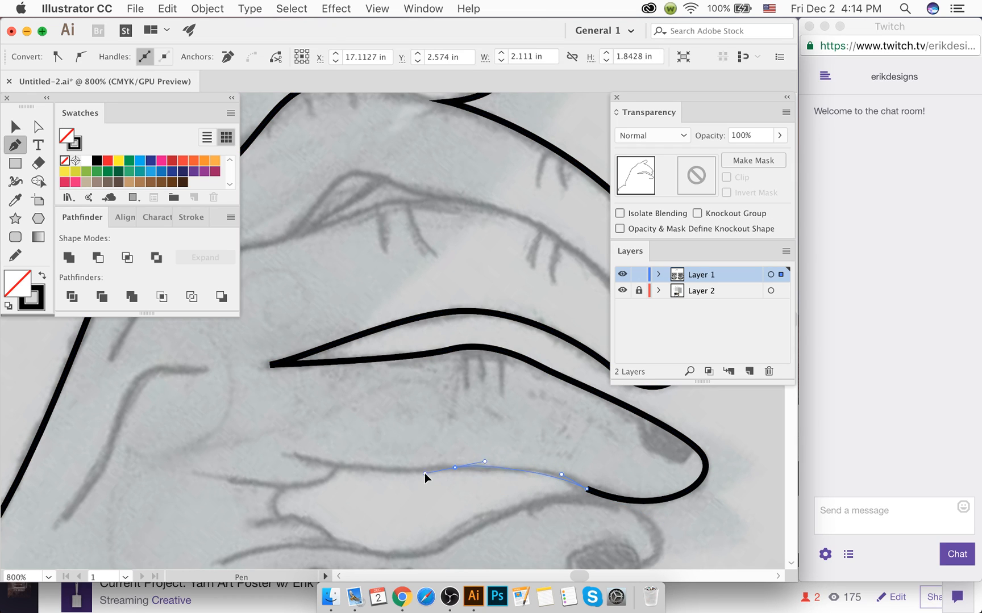
click(382, 469)
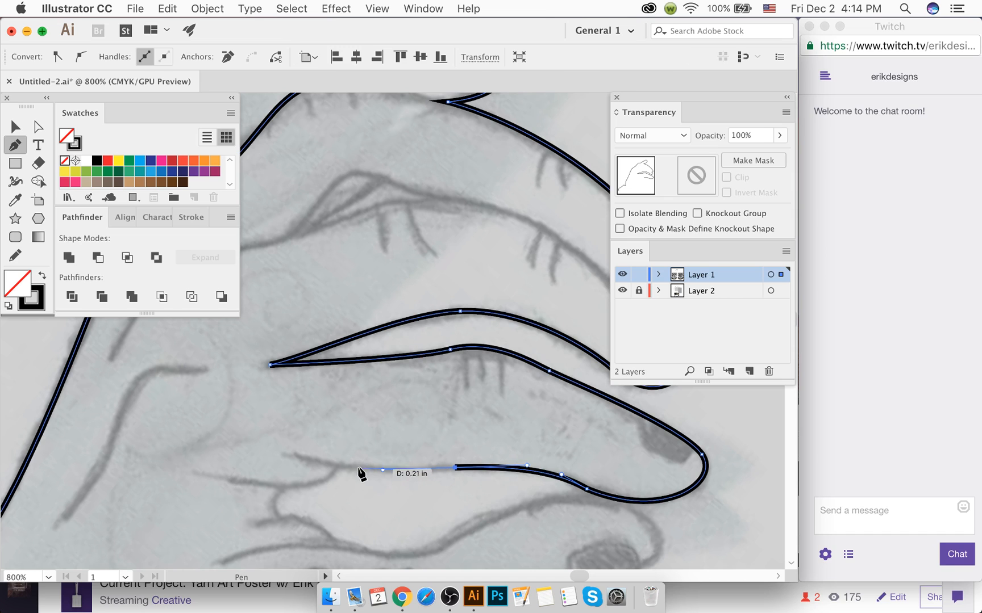
click(339, 464)
right_click(401, 597)
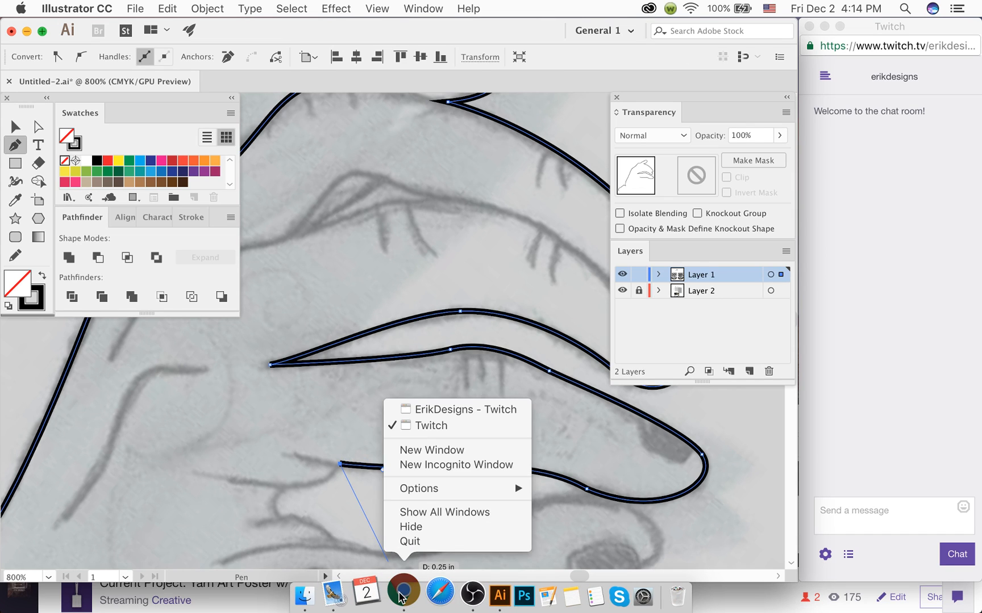
right_click(401, 597)
right_click(401, 597)
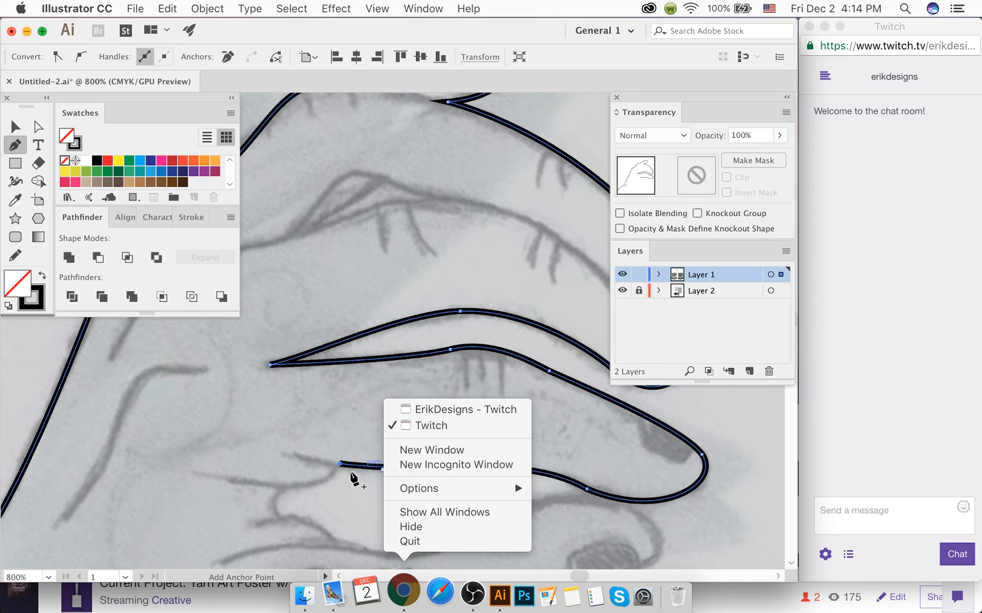
Step: Trace the scalloped inner end of the gap between finger and thumb, with corner points where the curves meet
click(340, 465)
mouse_move(334, 481)
mouse_down()
mouse_move(401, 496)
mouse_move(247, 500)
mouse_move(286, 496)
mouse_move(234, 489)
mouse_up()
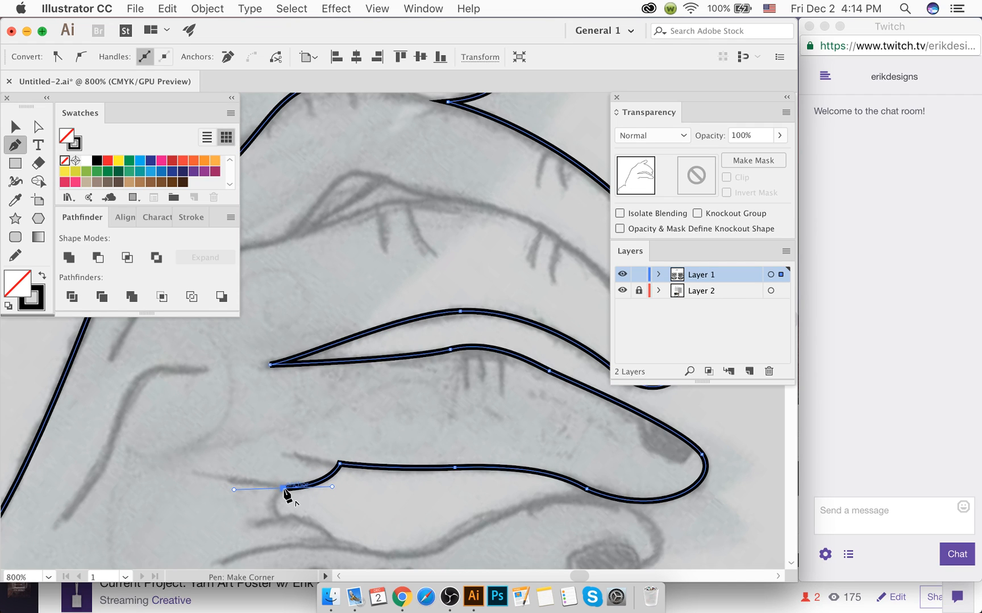
drag(281, 519, 331, 546)
scroll(355, 524, down, 4)
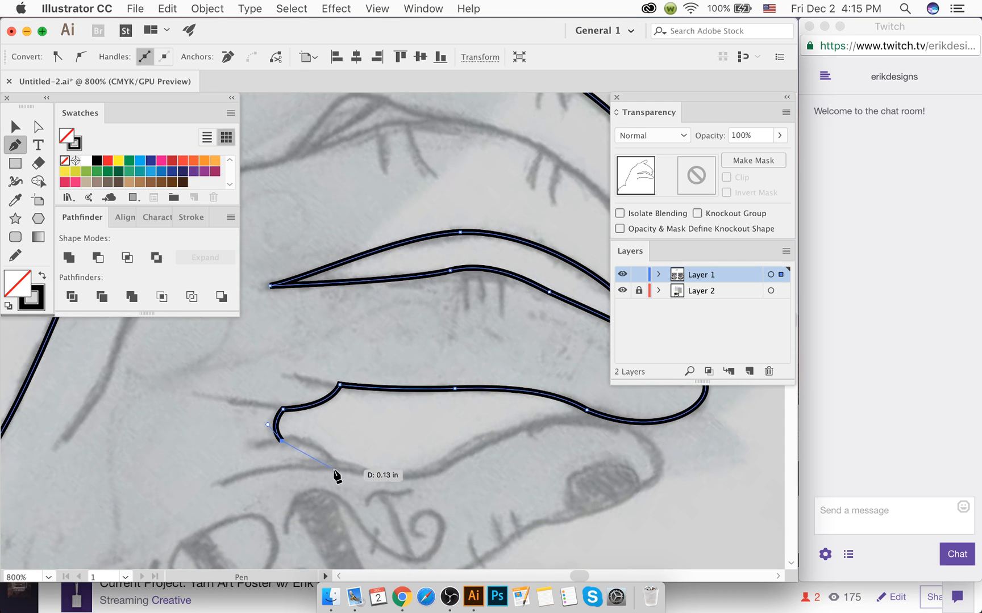
click(335, 470)
drag(346, 507, 346, 509)
click(335, 471)
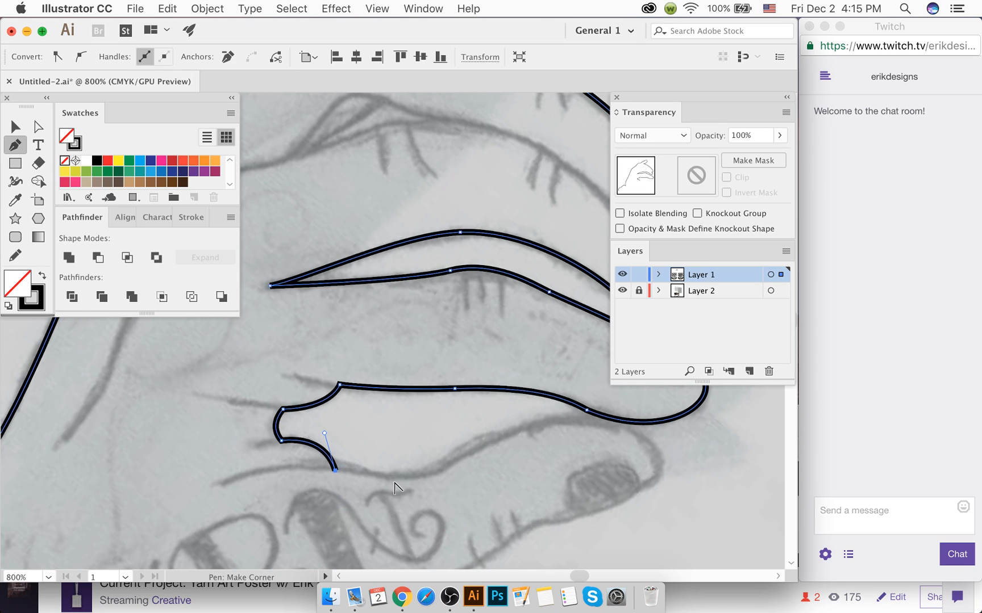
Step: Trace the thumb's upper edge to a corner point at its tip and curve the path back under the thumbnail
drag(408, 478, 433, 476)
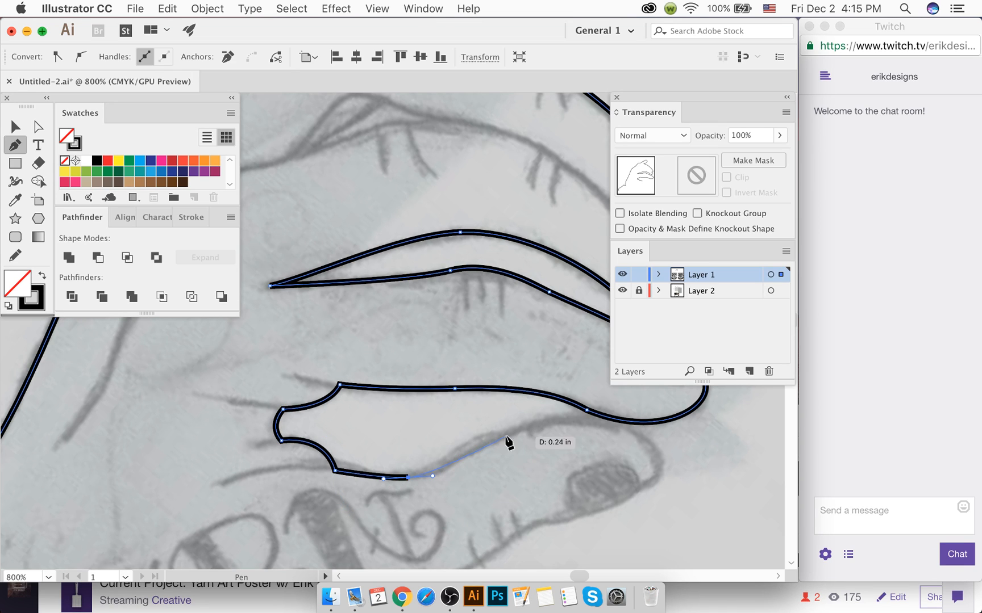
drag(582, 422, 657, 430)
click(660, 472)
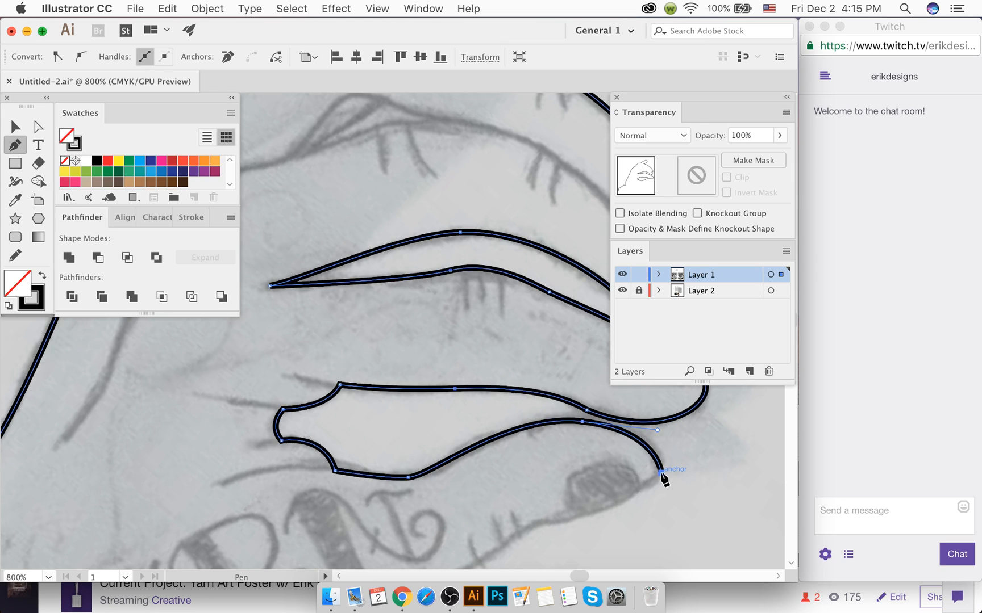
scroll(662, 476, down, 3)
drag(543, 469, 482, 465)
Step: Trace the underside of the thumb and forearm below the YARN lettering, ending with a shortened handle near the wrist
scroll(514, 472, down, 3)
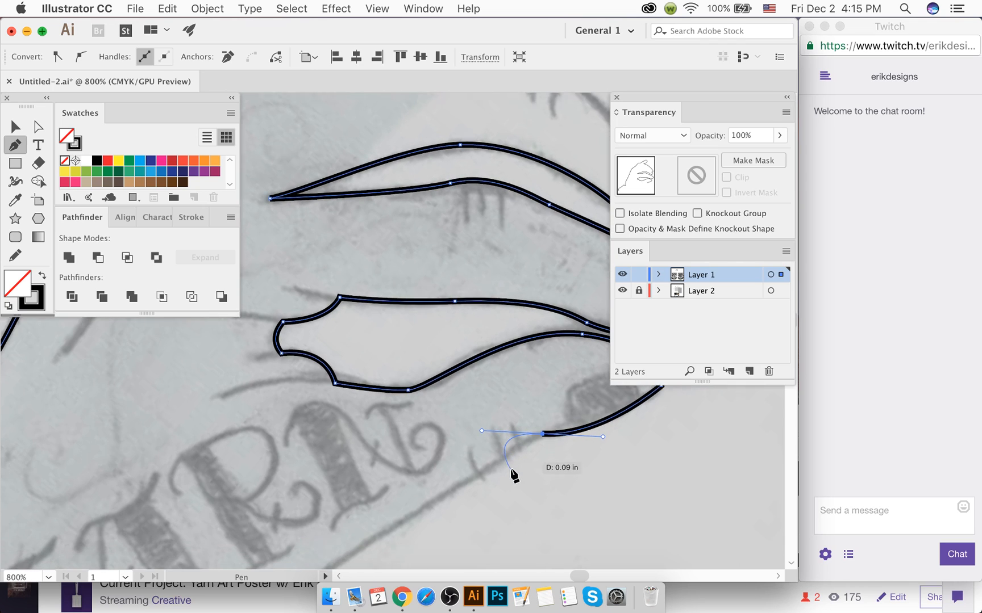
scroll(521, 442, down, 2)
scroll(522, 432, down, 5)
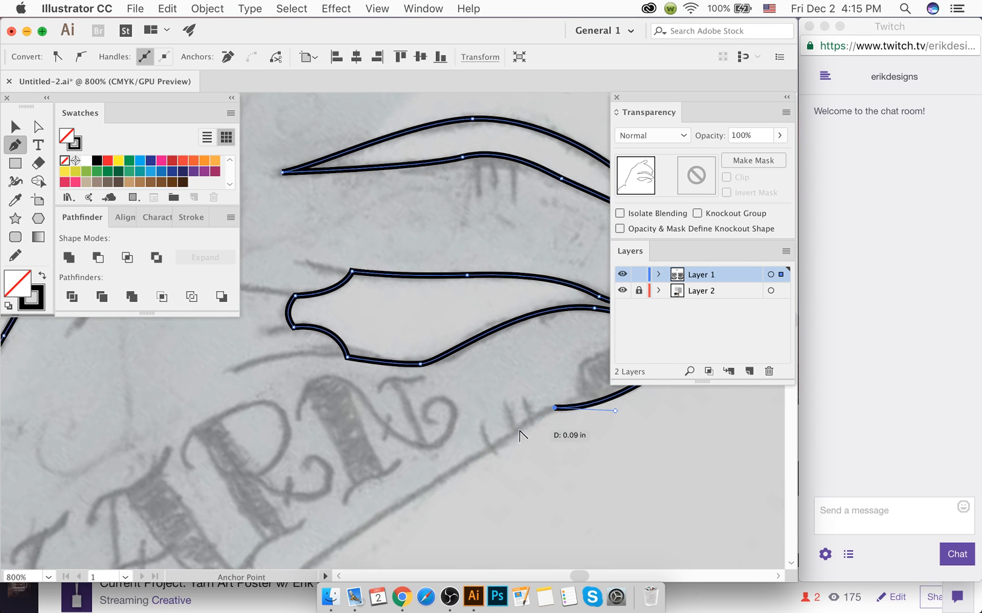
scroll(511, 433, down, 4)
scroll(448, 421, up, 2)
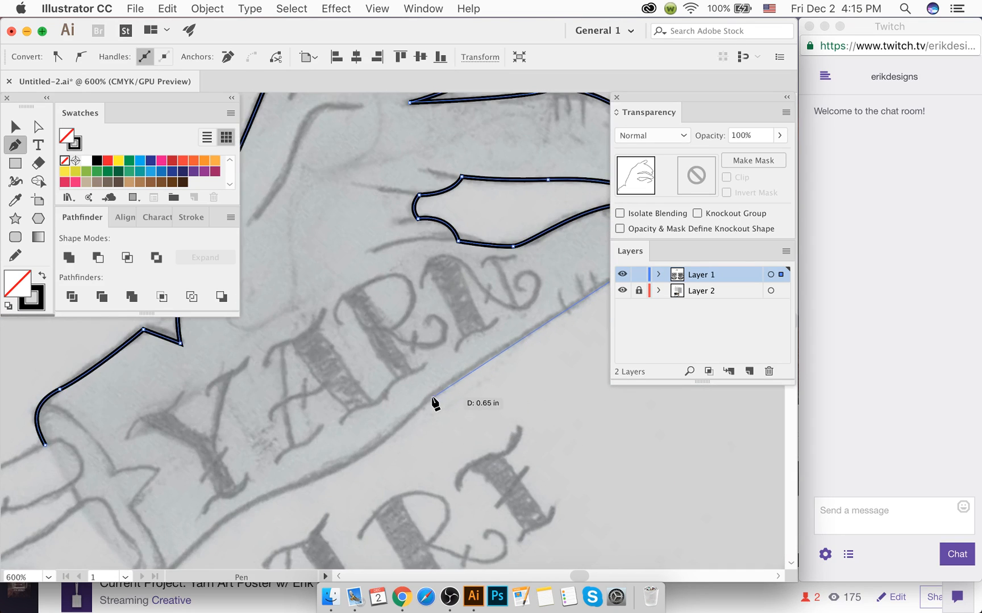
drag(430, 397, 399, 414)
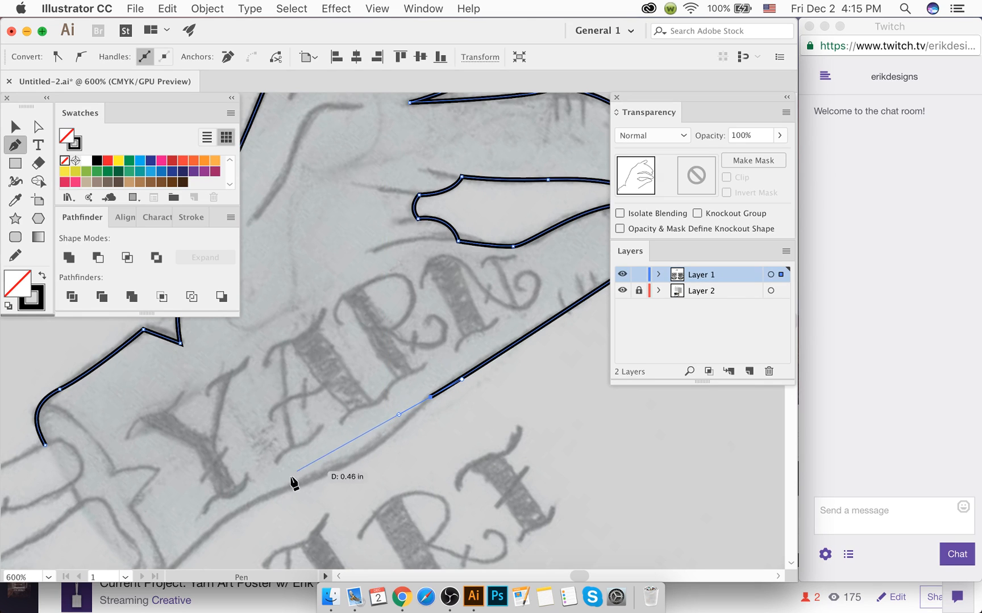
mouse_move(273, 494)
mouse_down()
mouse_move(247, 502)
mouse_move(272, 506)
mouse_move(209, 503)
mouse_move(169, 519)
mouse_up()
scroll(167, 544, down, 3)
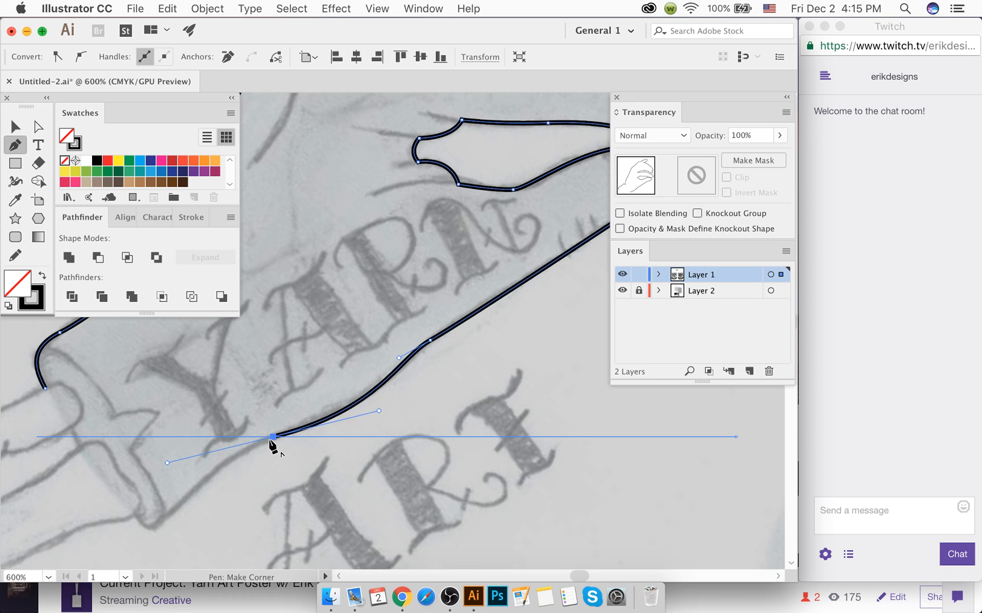
click(273, 437)
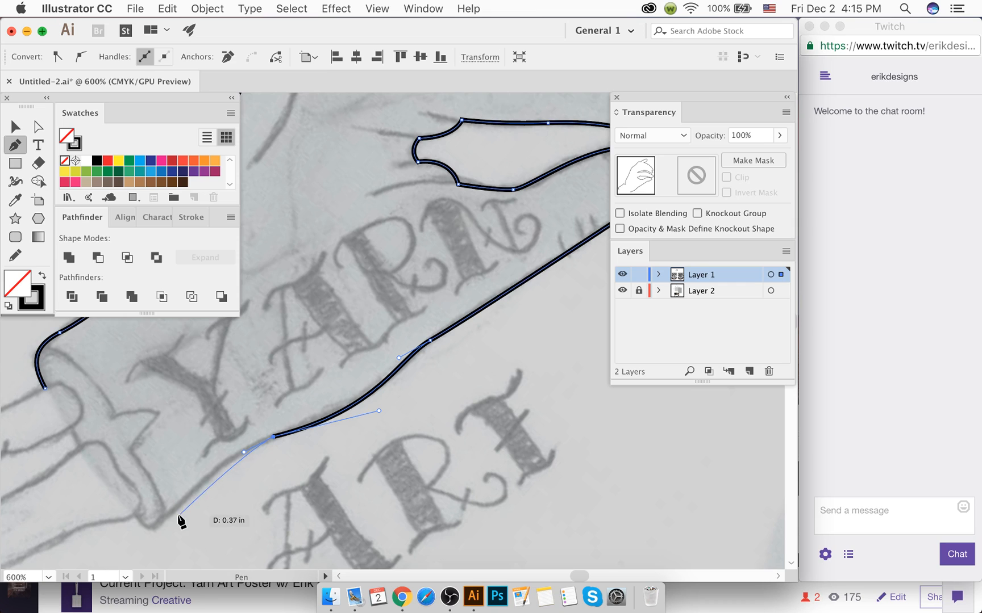
Step: Curve the path around the wrist's lower corner, close the hand outline across the severed end, and deselect it
drag(156, 527, 133, 556)
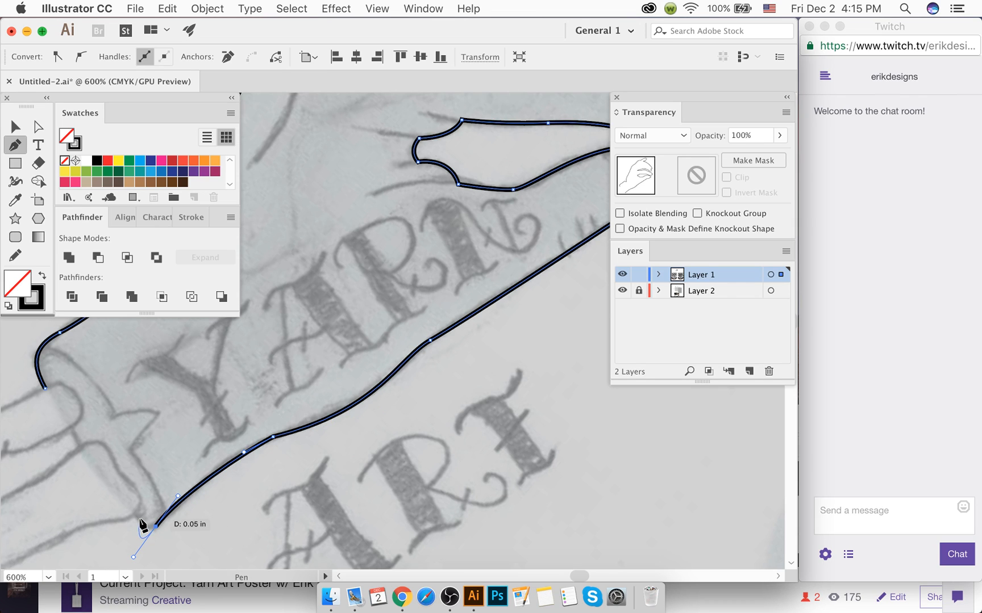
click(46, 390)
super+click(128, 439)
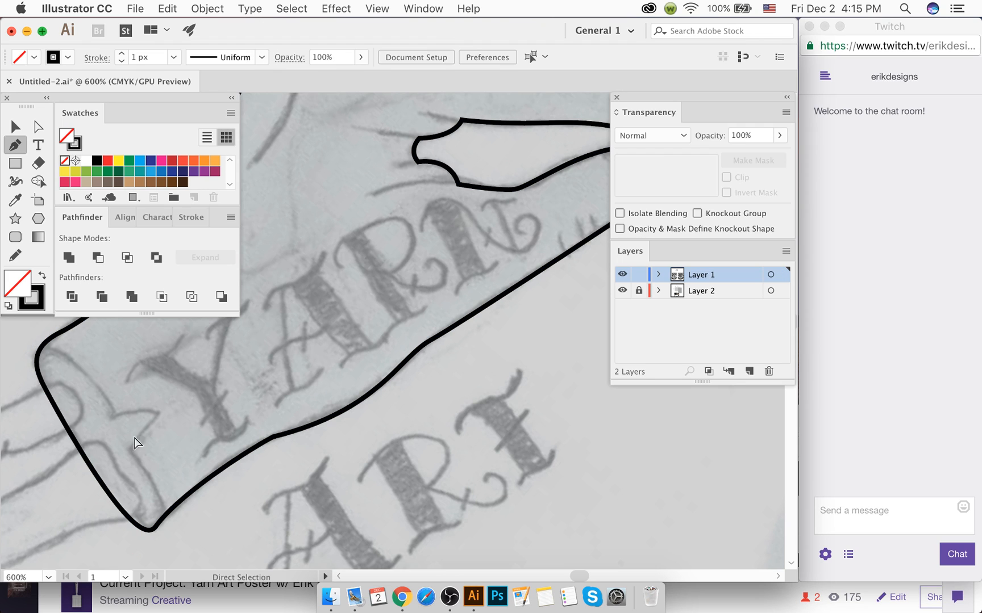
scroll(147, 446, left, 5)
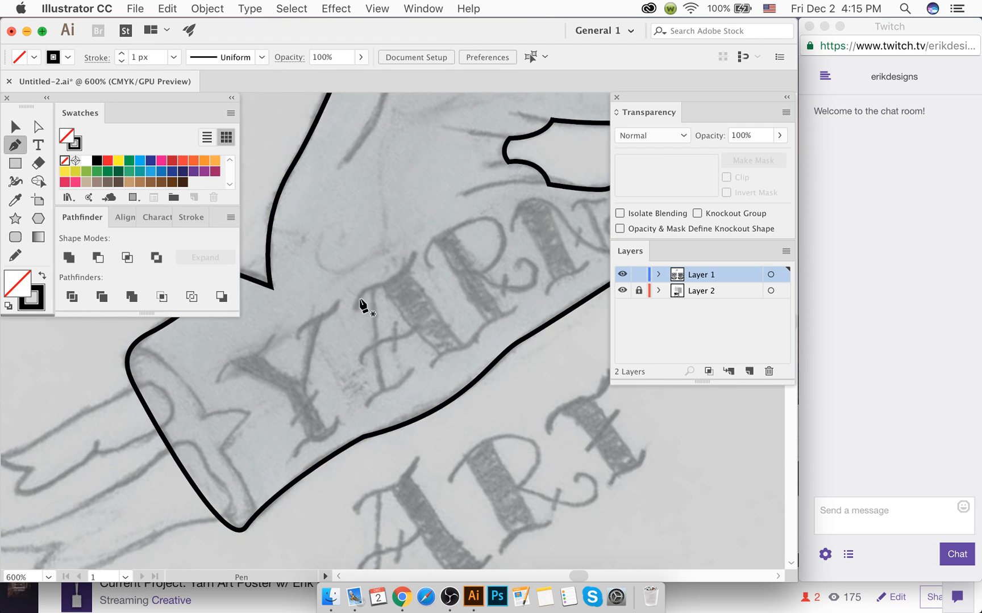
key(super+1)
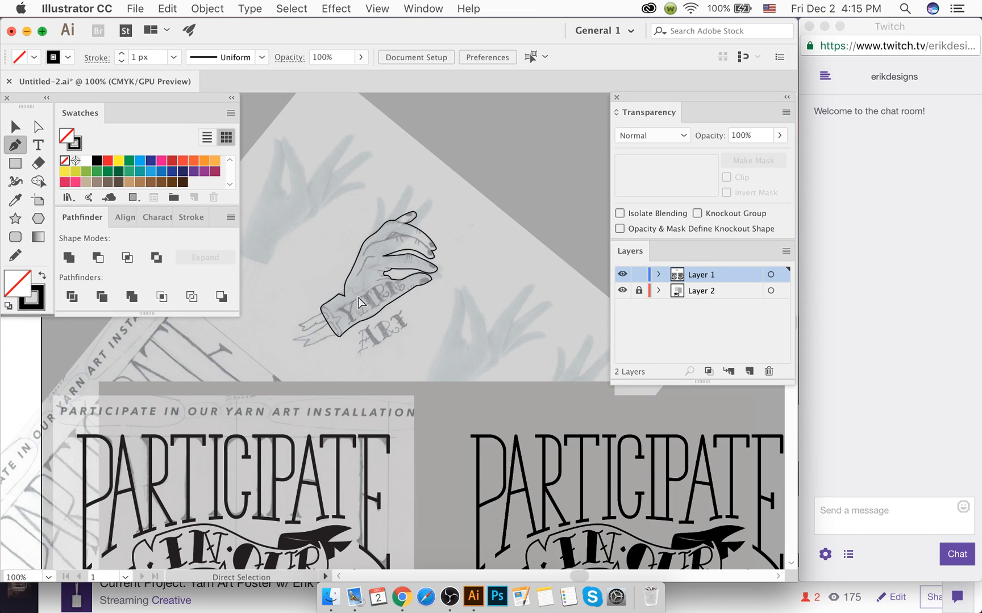
scroll(375, 341, up, 1)
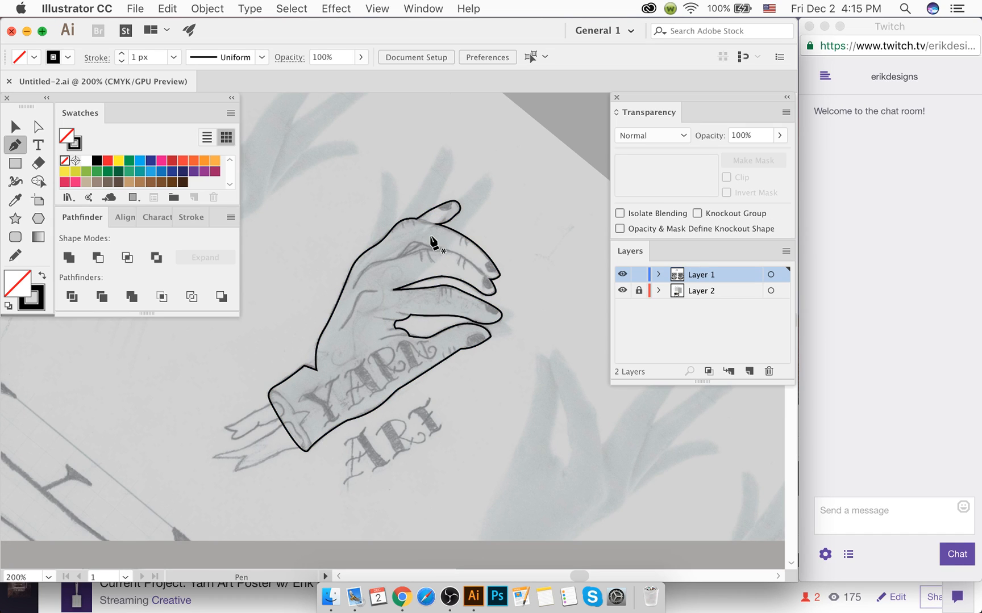
Step: Empty the Mac's Trash permanently
right_click(652, 592)
click(662, 541)
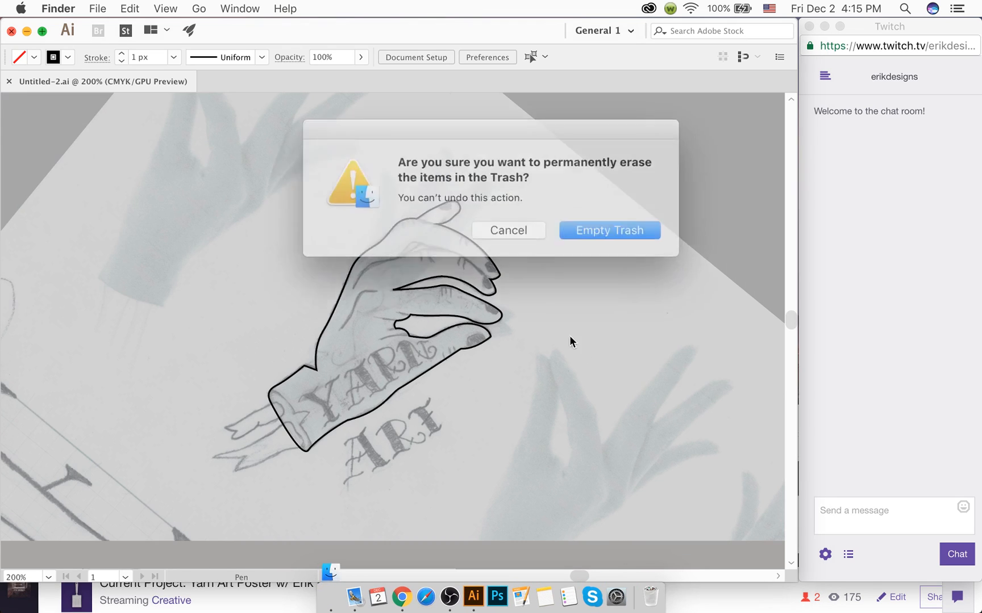
click(583, 218)
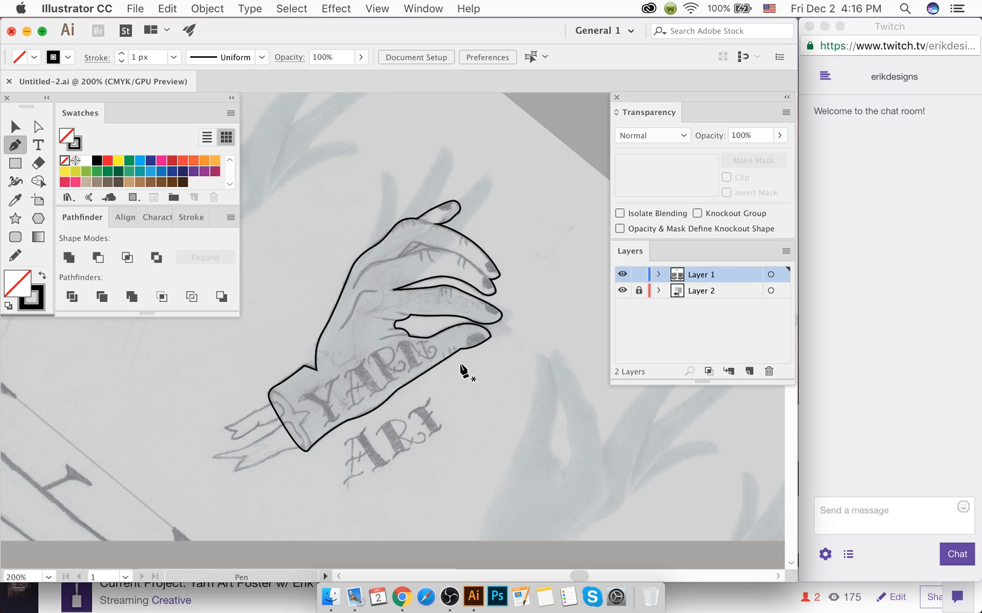
Step: Swap the hand outline's black stroke to its fill, reduce the shape's opacity to 22%, and deselect it
scroll(438, 254, up, 3)
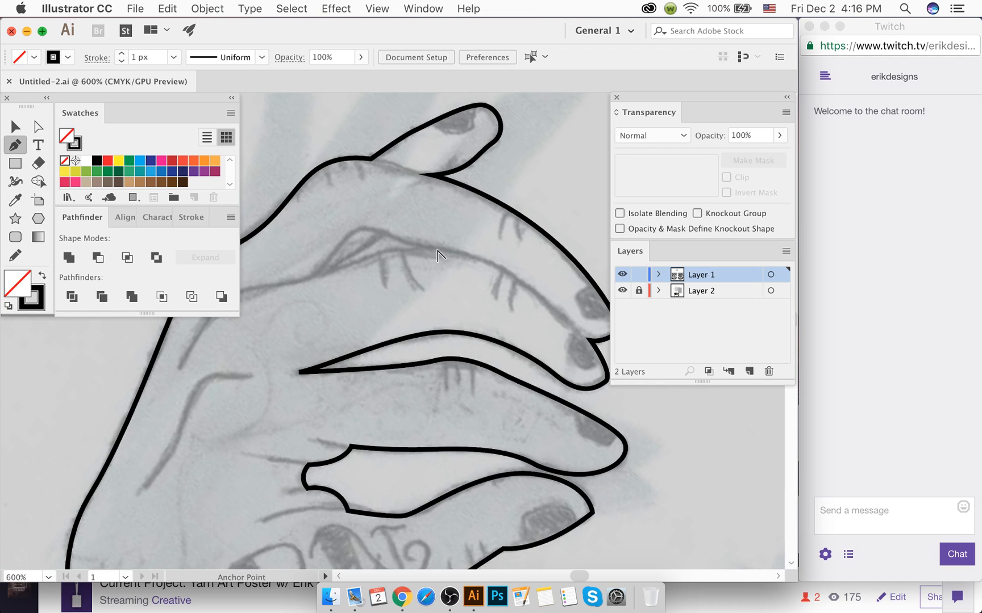
scroll(439, 255, down, 2)
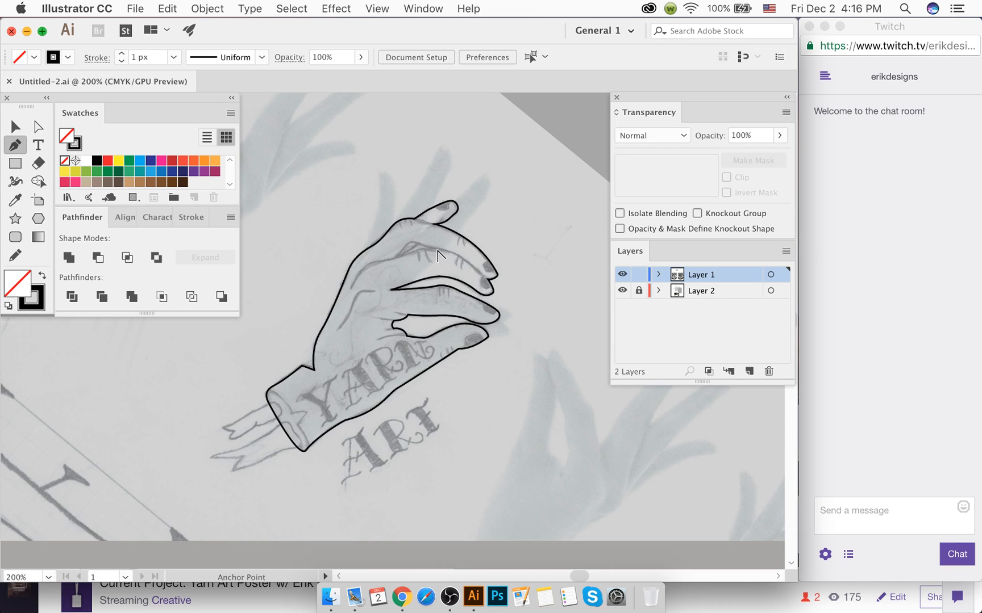
scroll(432, 252, up, 4)
scroll(430, 250, down, 2)
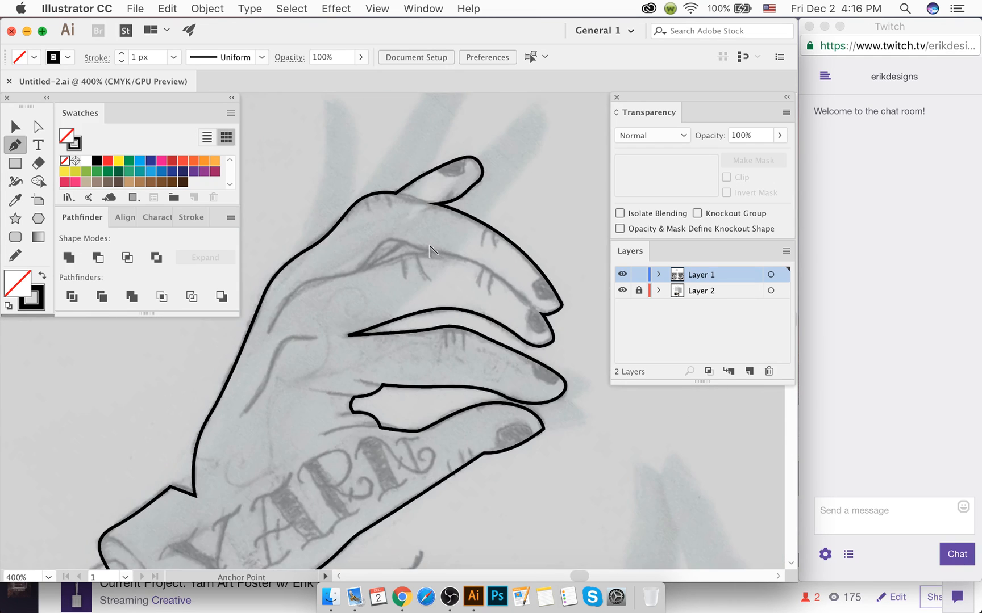
super+click(473, 219)
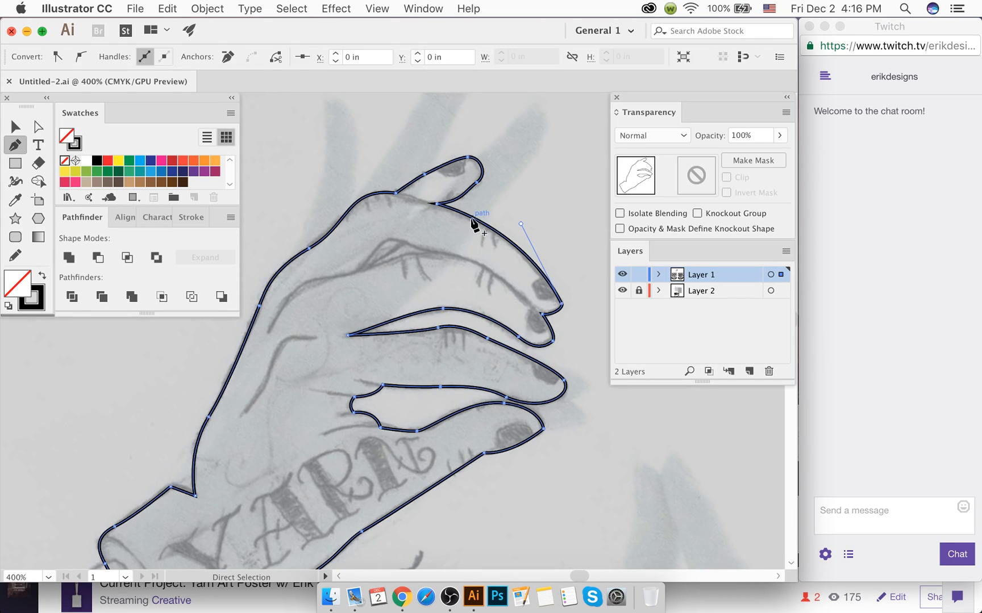
key(shift+x)
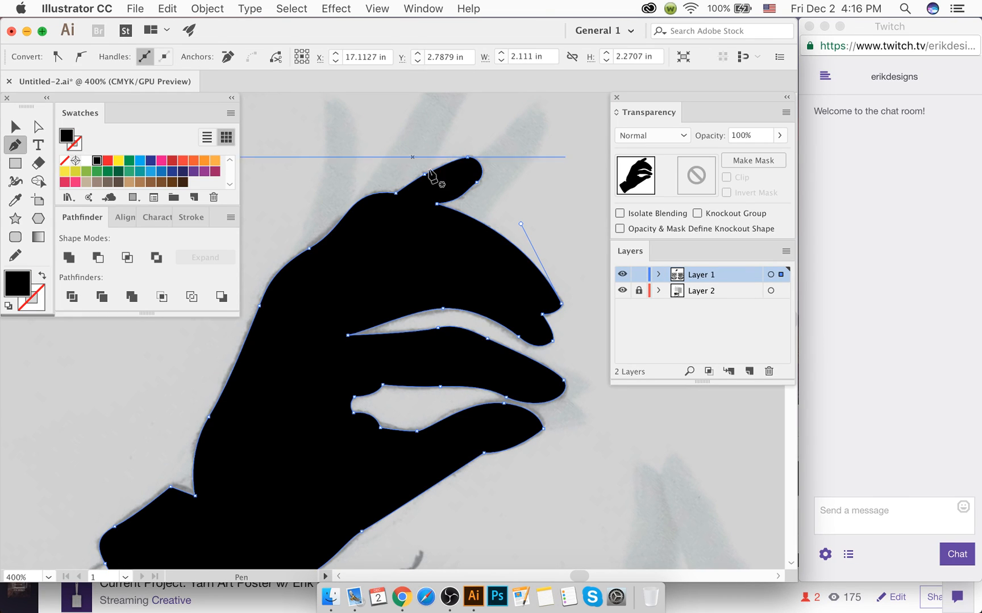
click(779, 136)
click(733, 160)
click(774, 141)
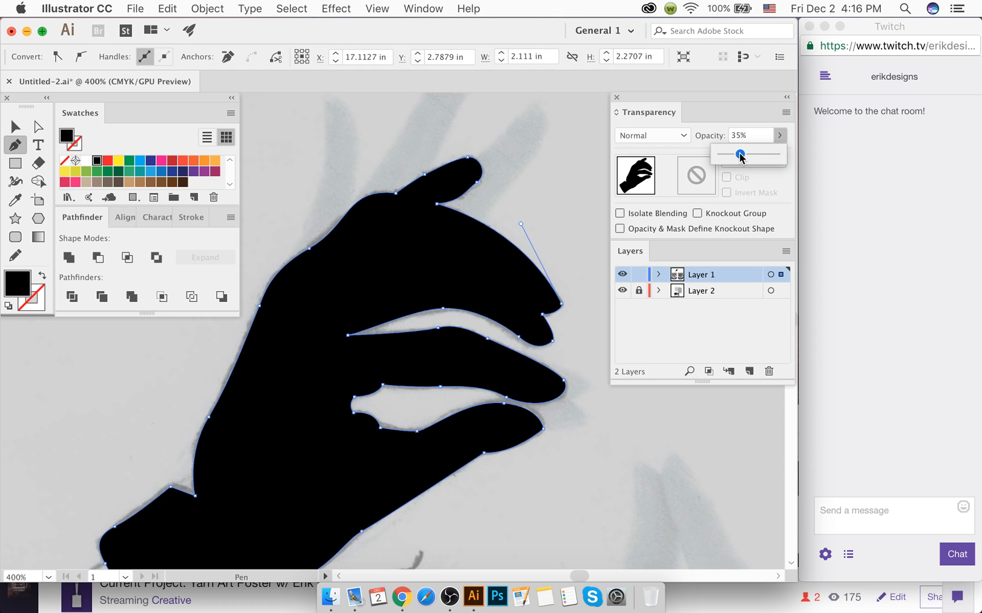
drag(733, 159, 734, 156)
super+click(506, 210)
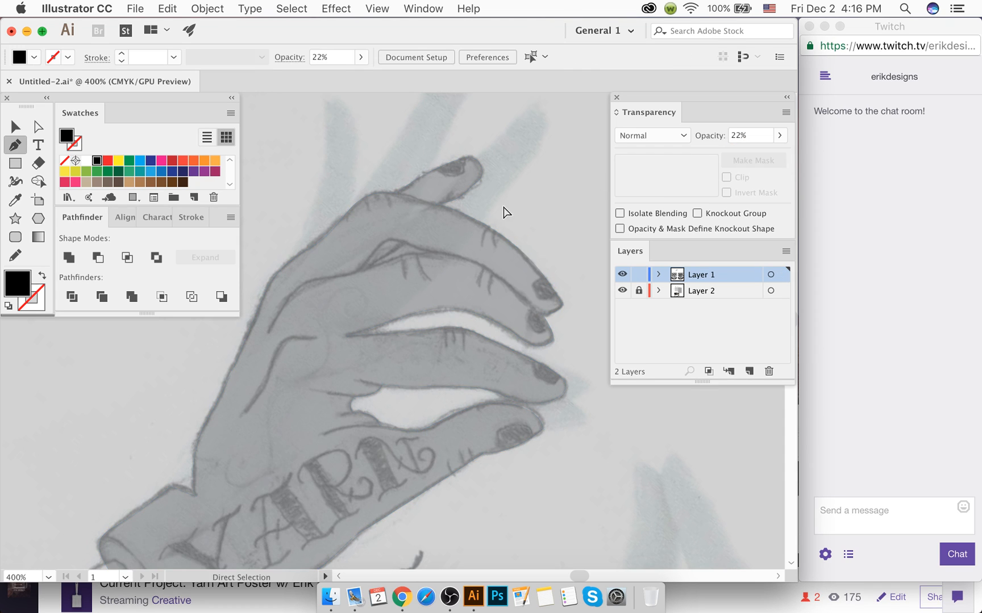
Step: Trace the upper edge of the narrow wedge at the fingers' knuckle fold to its pointed end, using a black stroke without fill
scroll(398, 261, up, 4)
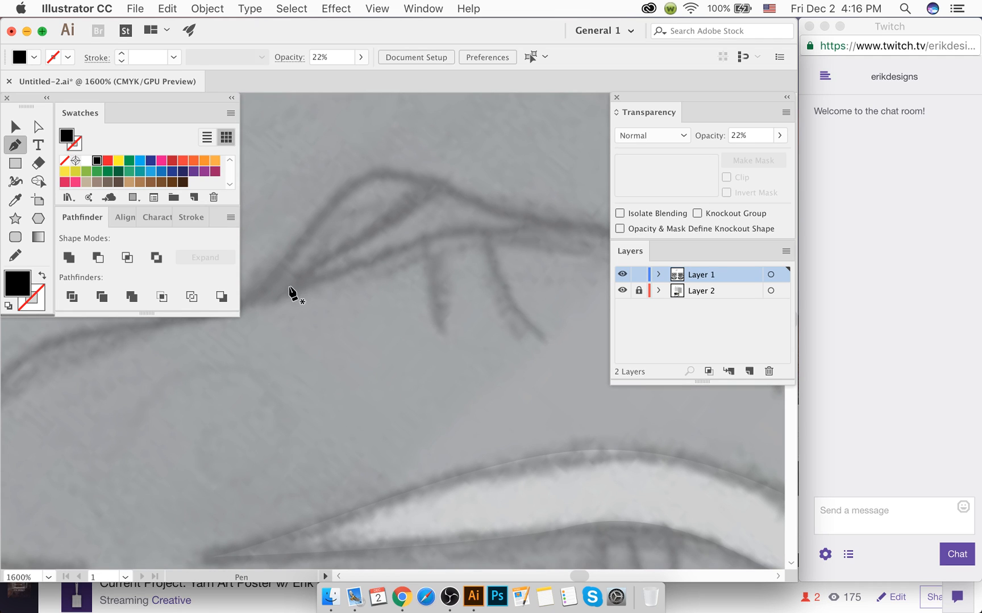
drag(433, 190, 445, 186)
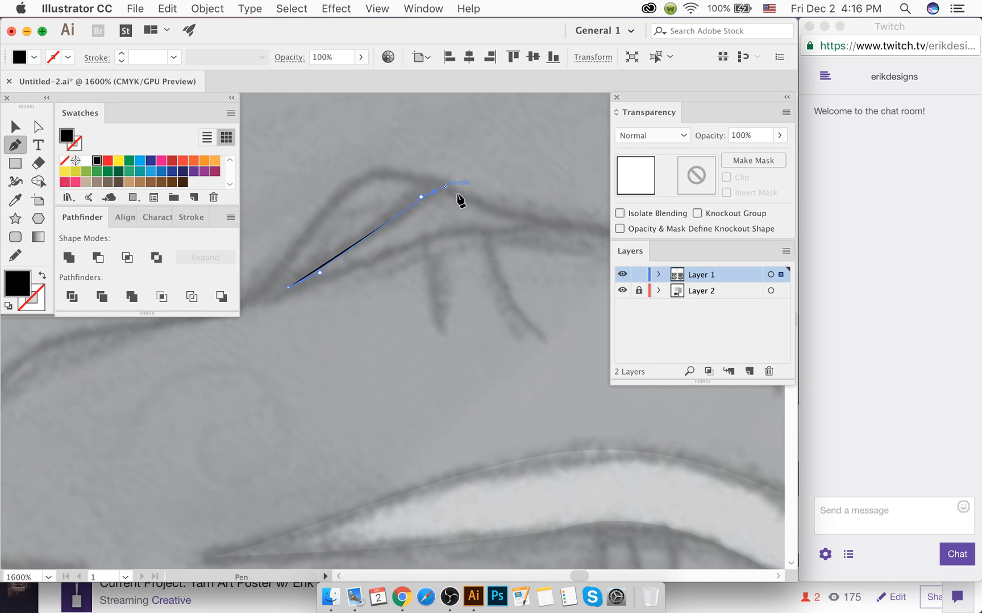
mouse_move(534, 225)
mouse_down()
mouse_move(550, 223)
mouse_move(502, 241)
mouse_move(480, 232)
mouse_up()
key(shift+x)
key(super+z)
click(536, 225)
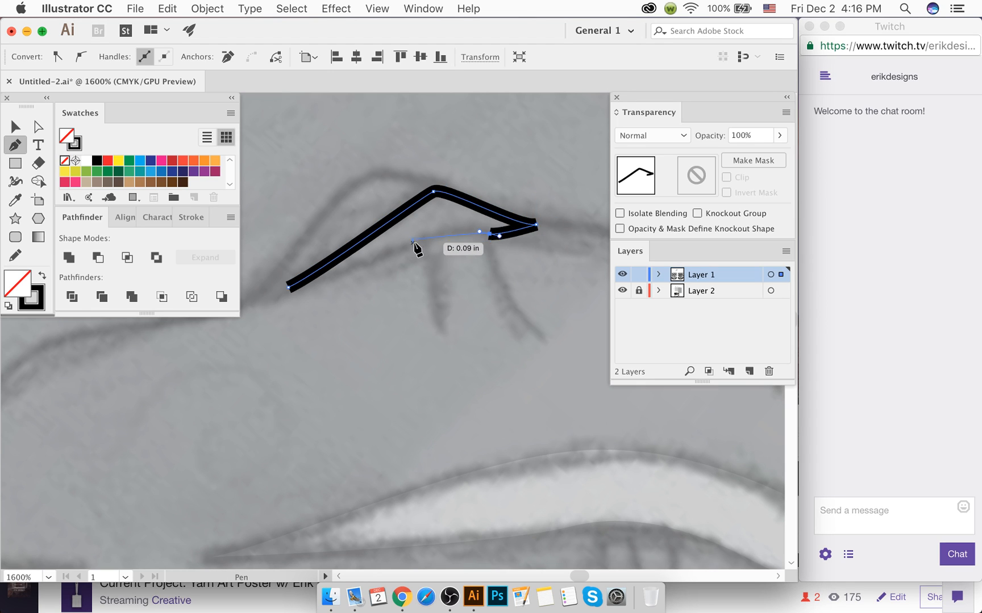
Step: Close the knuckle wedge along its lower edge and swap its black stroke to the fill
drag(411, 242, 370, 256)
mouse_move(289, 287)
mouse_down()
mouse_move(252, 287)
mouse_move(247, 300)
mouse_up()
key(super+z)
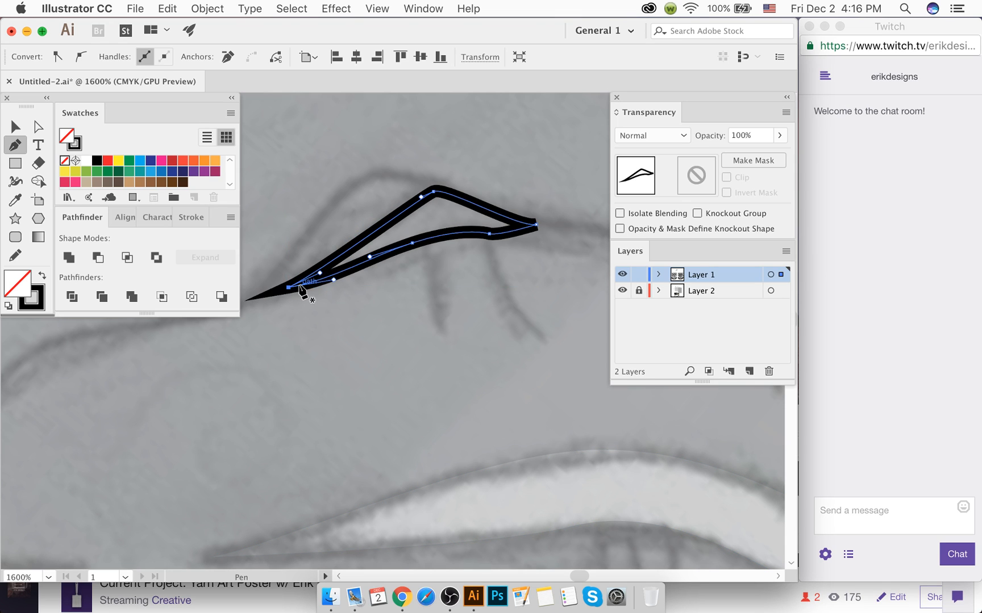
key(shift+x)
Step: Cut the black knuckle wedge out of the hand silhouette using Shape Builder, and deselect the artwork
click(15, 126)
shift+click(426, 155)
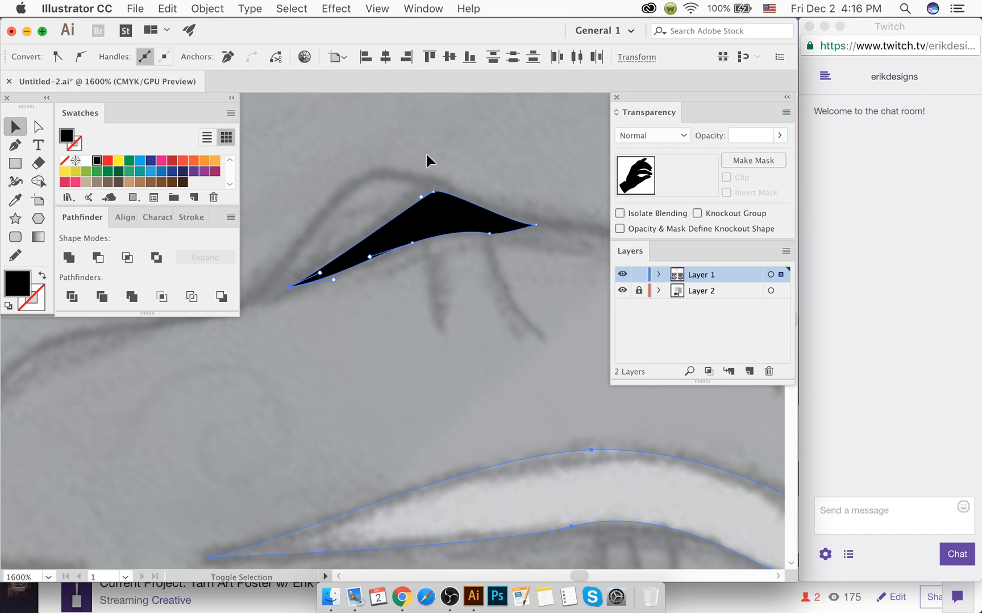
key(shift+m)
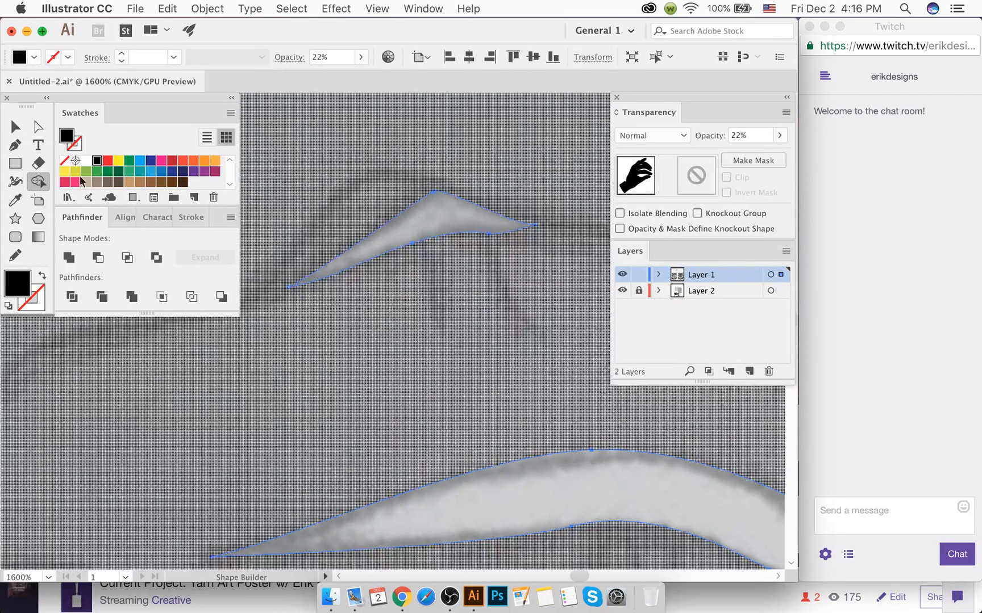
click(16, 128)
key(super+shift+a)
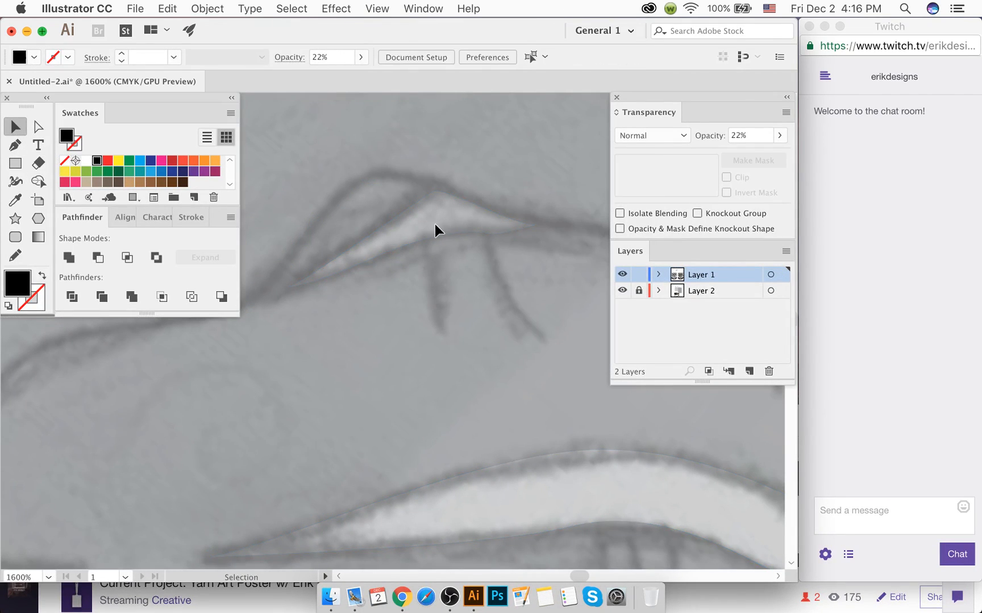
Step: Examine the hand silhouette's edges around the knuckle opening, the finger gaps and the fingertips
scroll(434, 224, down, 2)
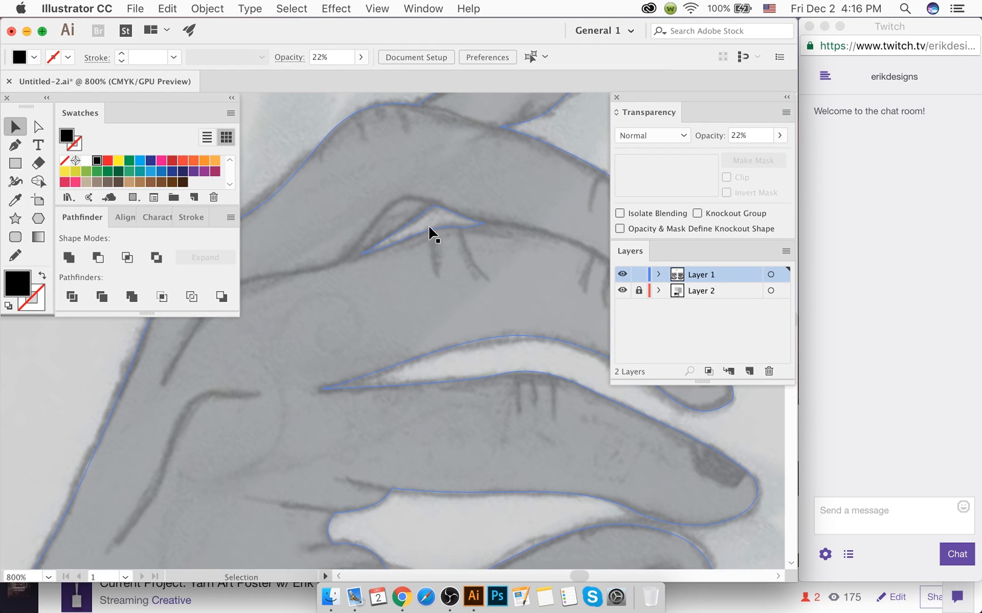
scroll(430, 227, down, 1)
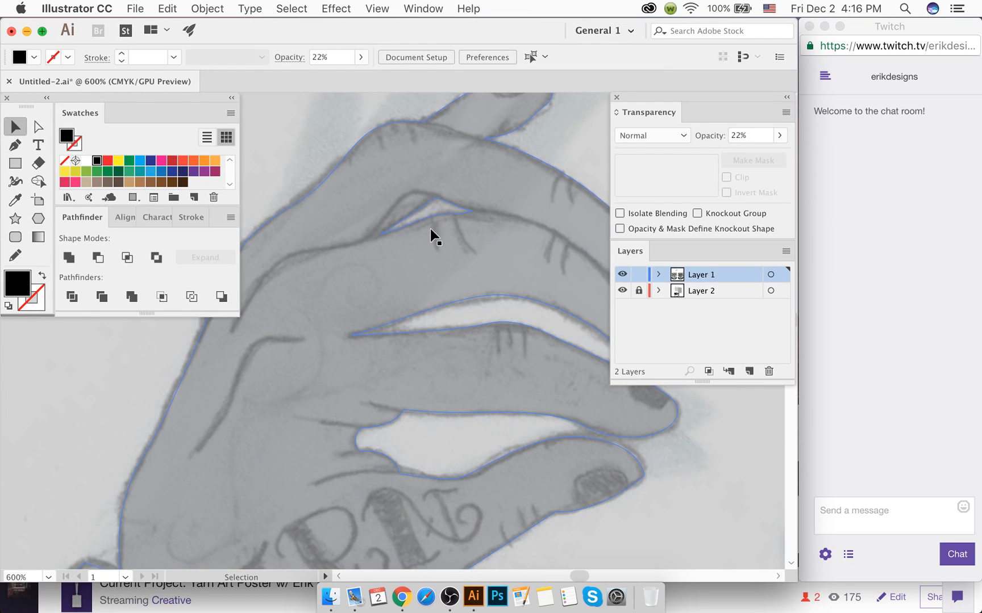
key(a)
scroll(430, 230, right, 2)
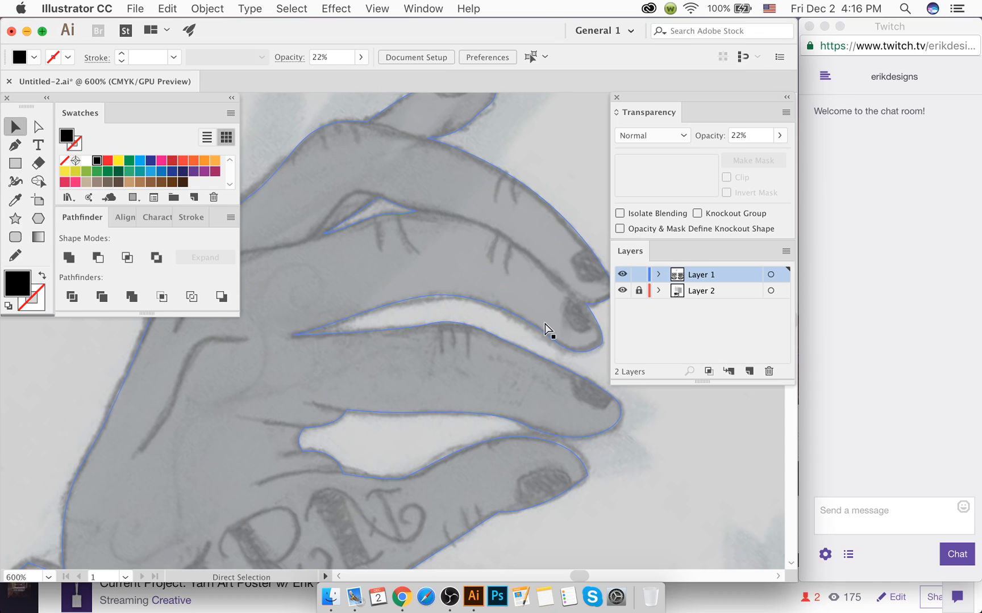
scroll(544, 333, right, 2)
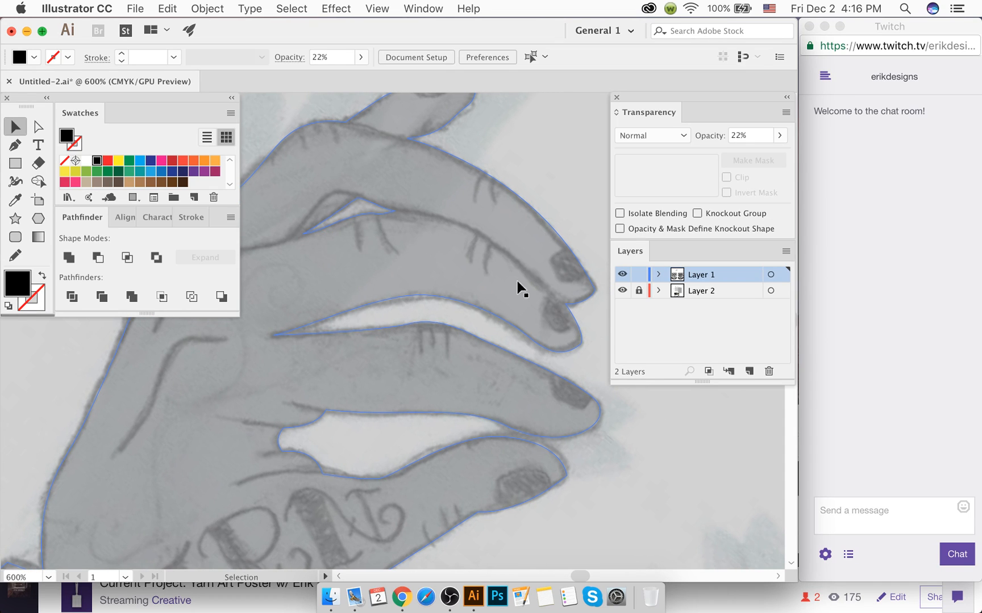
key(a)
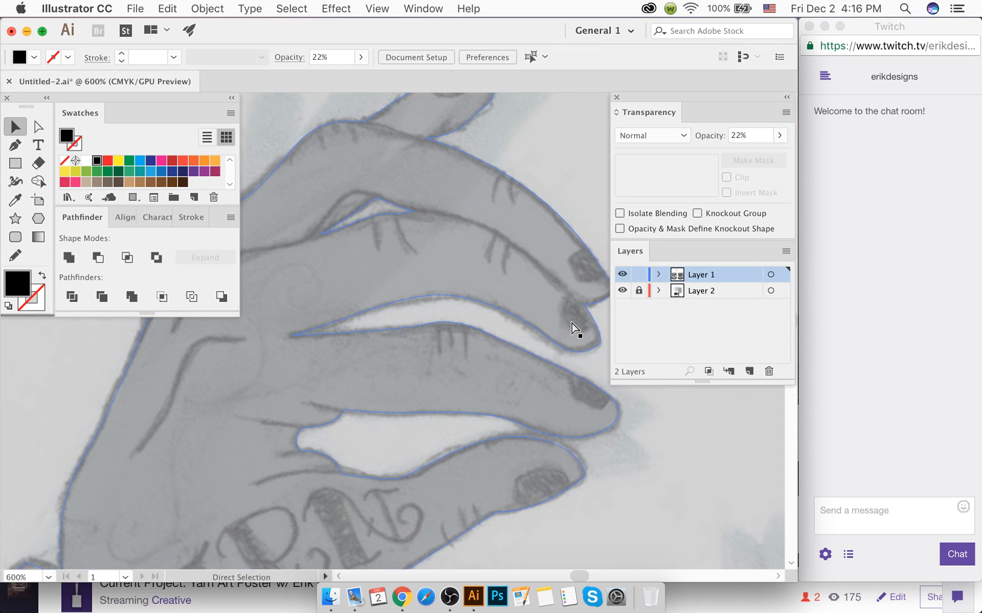
key(v)
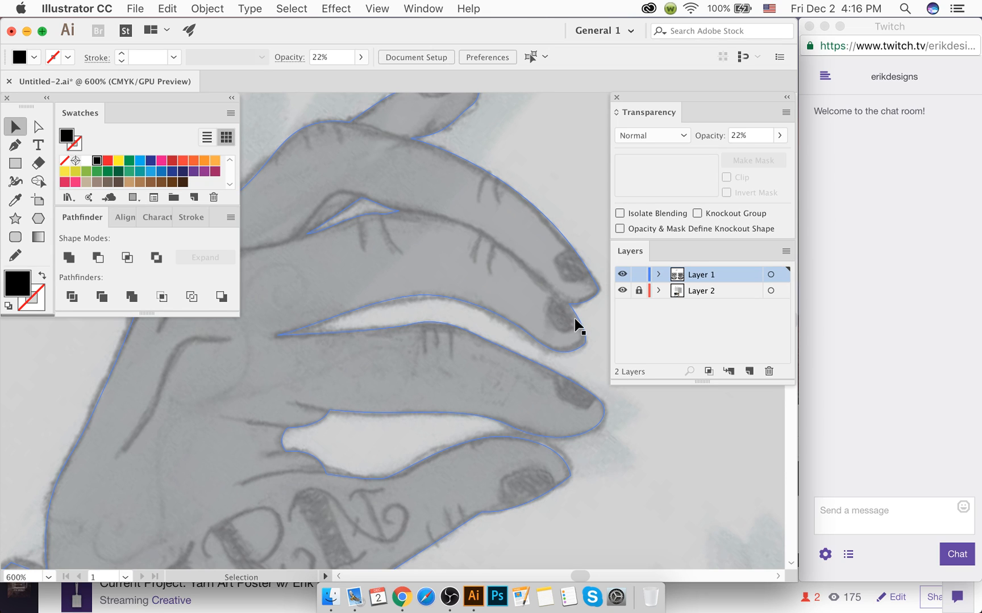
key(p)
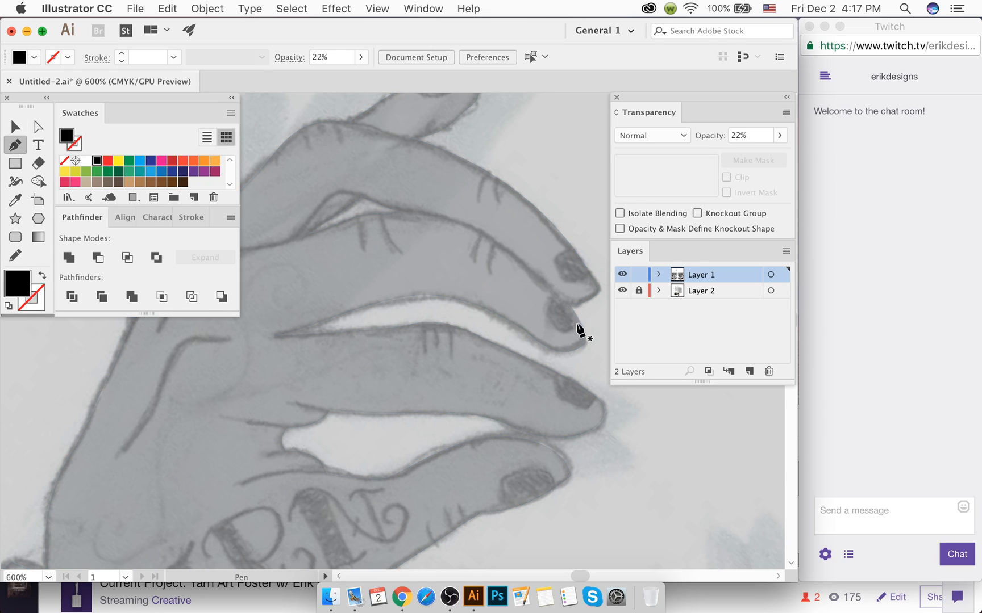
Step: Hide the hand silhouette so only the sketch shows, and save the document
scroll(574, 329, left, 3)
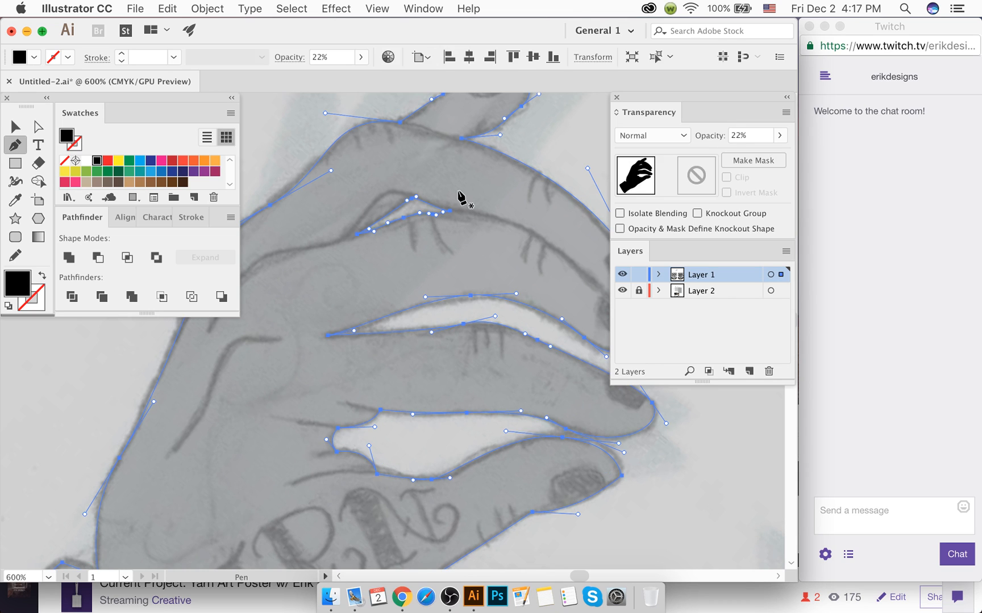
key(super+minus)
key(super+minus)
key(super)
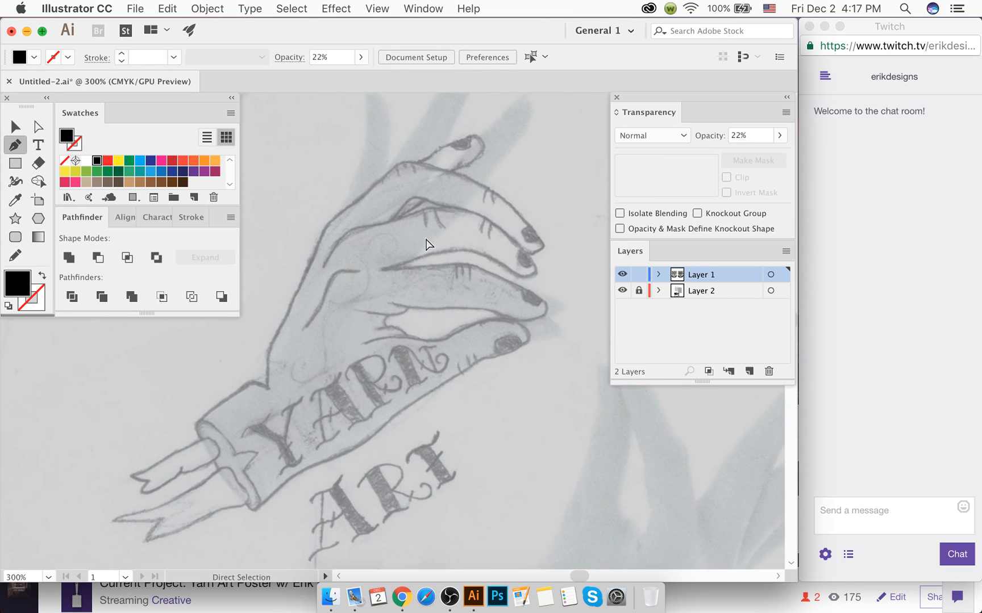
key(super+s)
scroll(341, 386, left, 2)
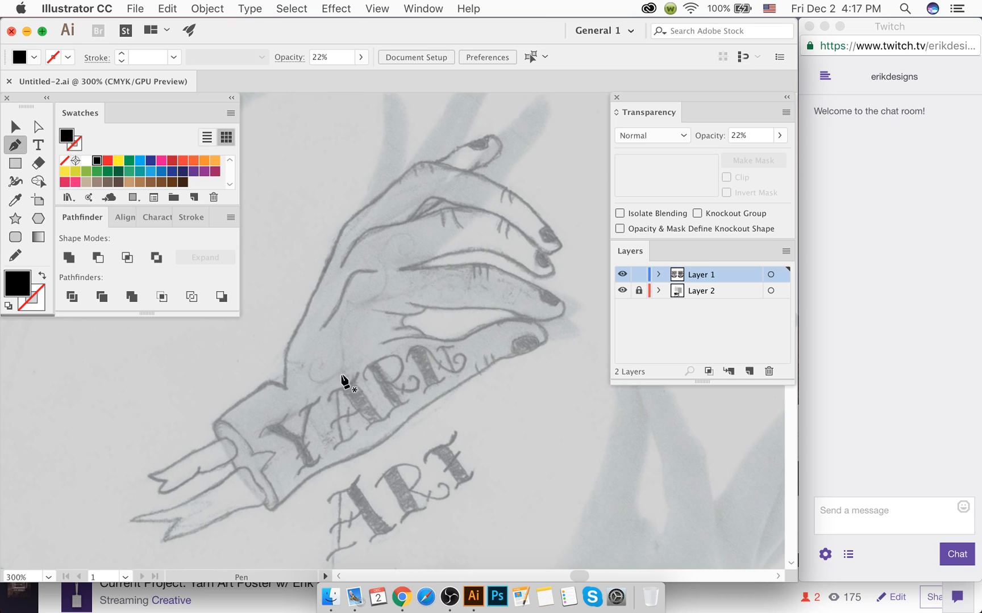
key(alt)
key(alt)
scroll(214, 437, up, 1)
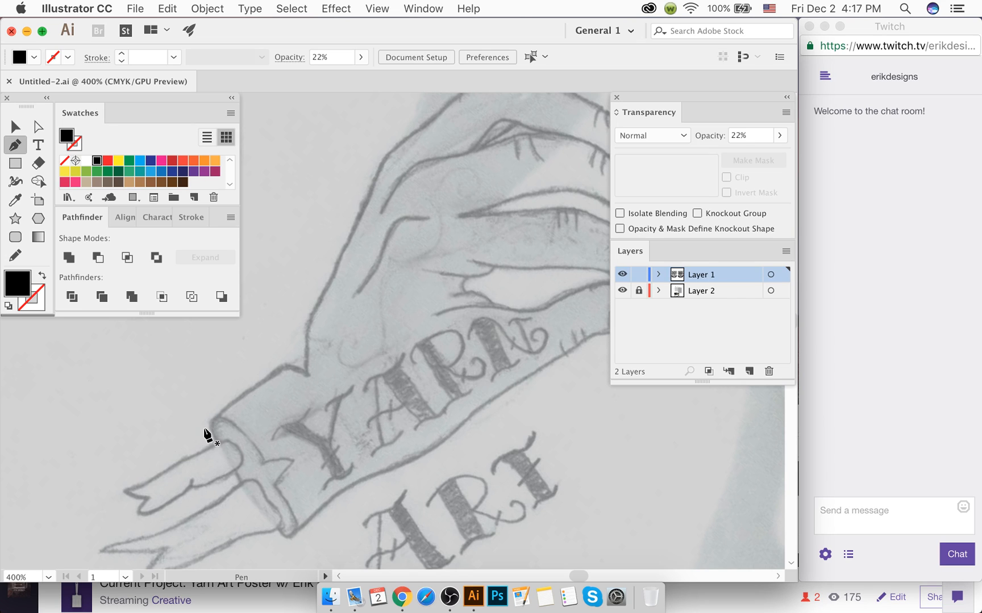
scroll(265, 413, right, 2)
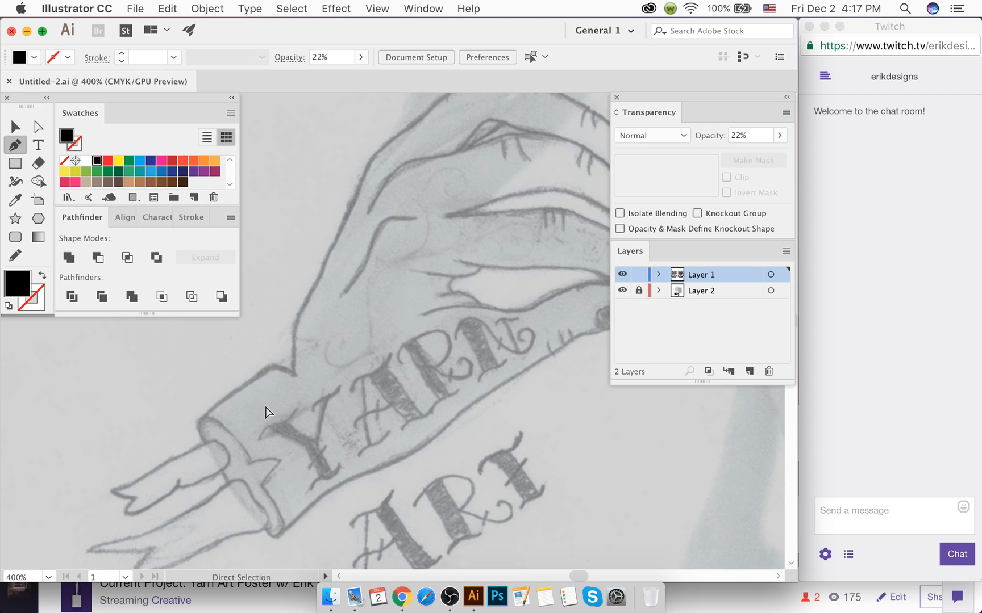
Step: Switch to the Twitch chat window, look at its viewer list, and close the list
click(865, 475)
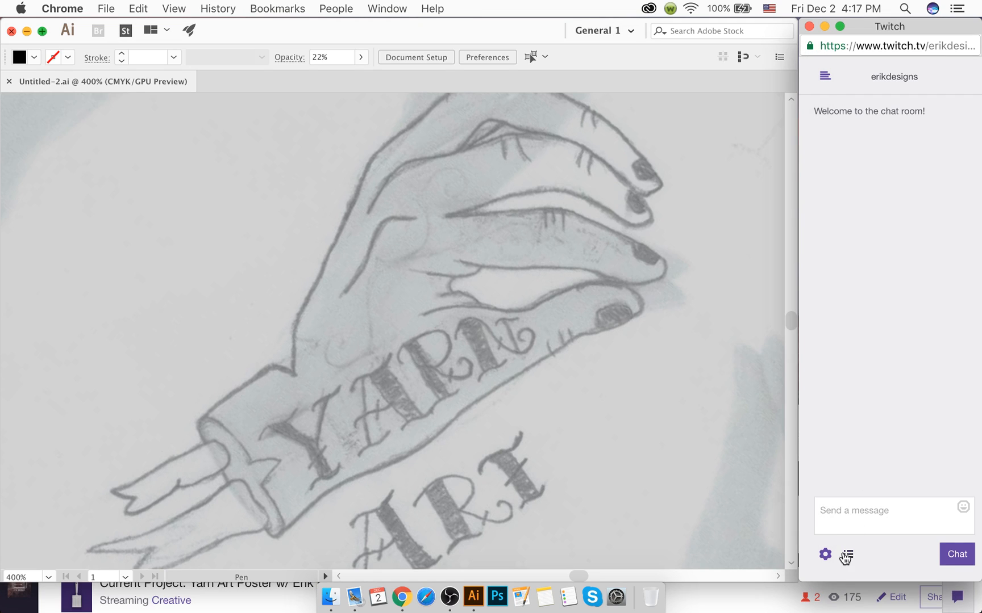
click(848, 554)
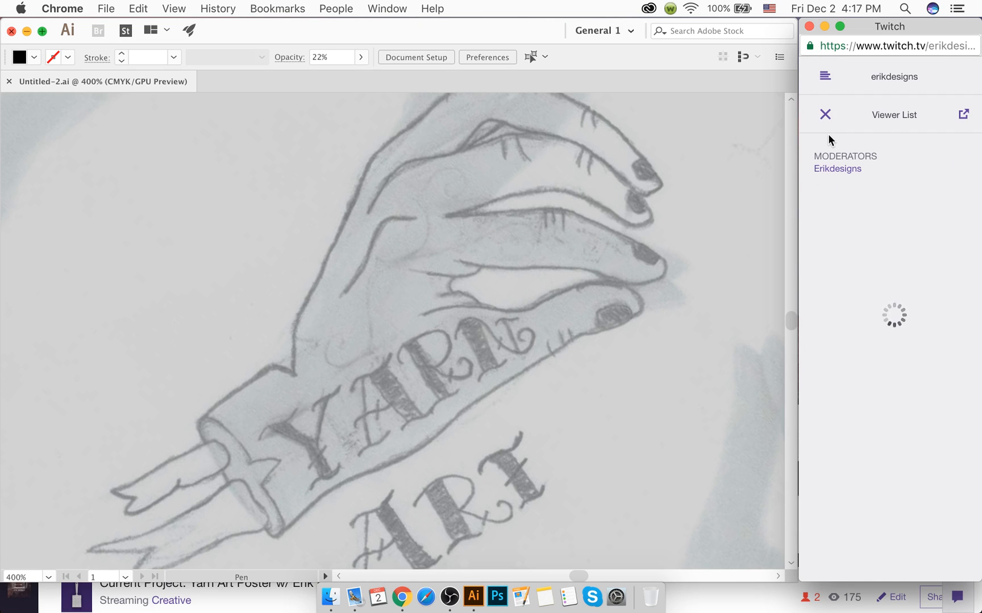
click(825, 115)
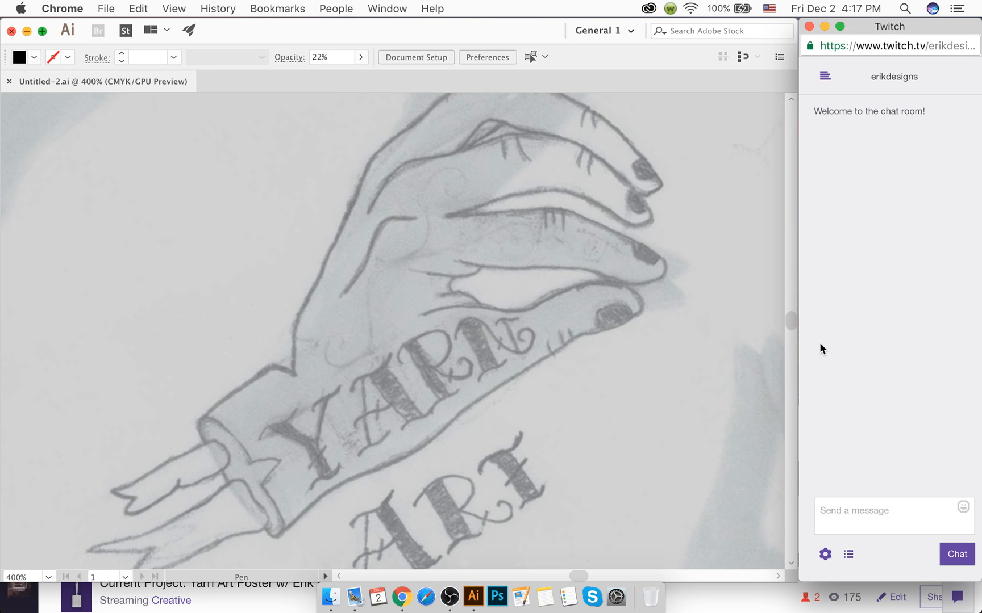
Step: Check the viewer count on the Twitch channel page and the chat's viewer list, and return to Illustrator
click(764, 604)
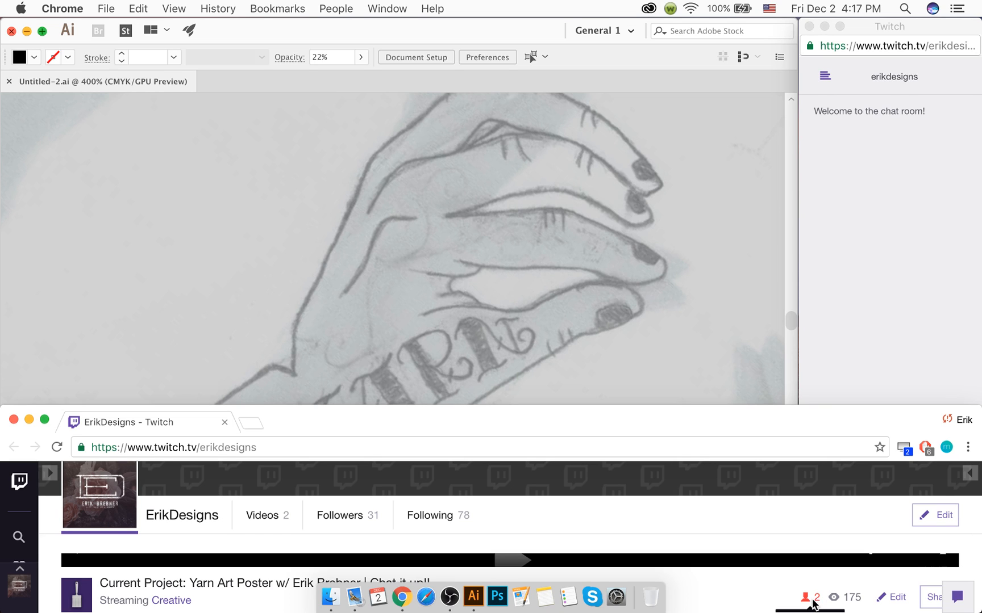
drag(975, 531, 977, 536)
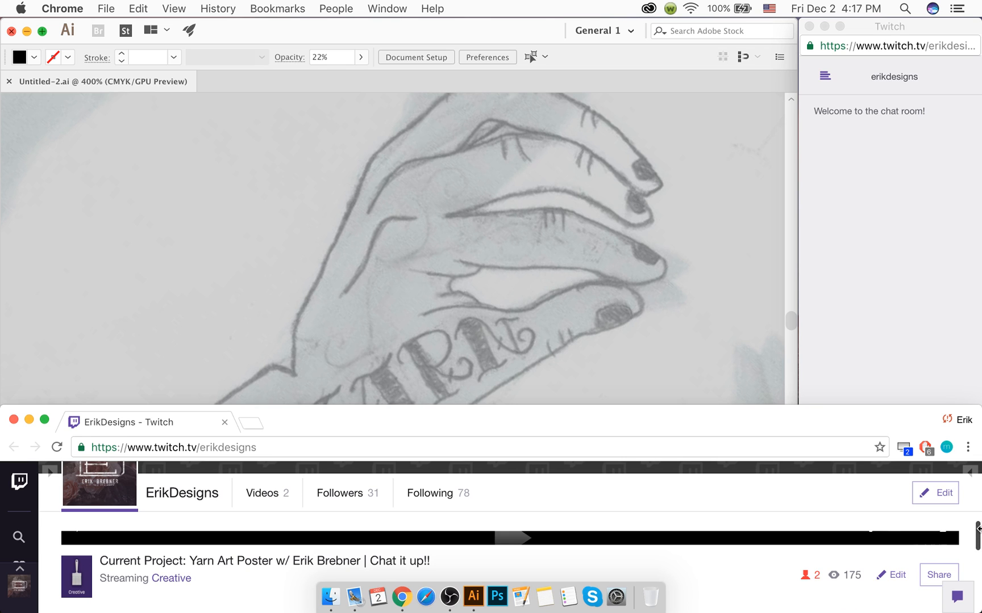
drag(978, 532, 978, 529)
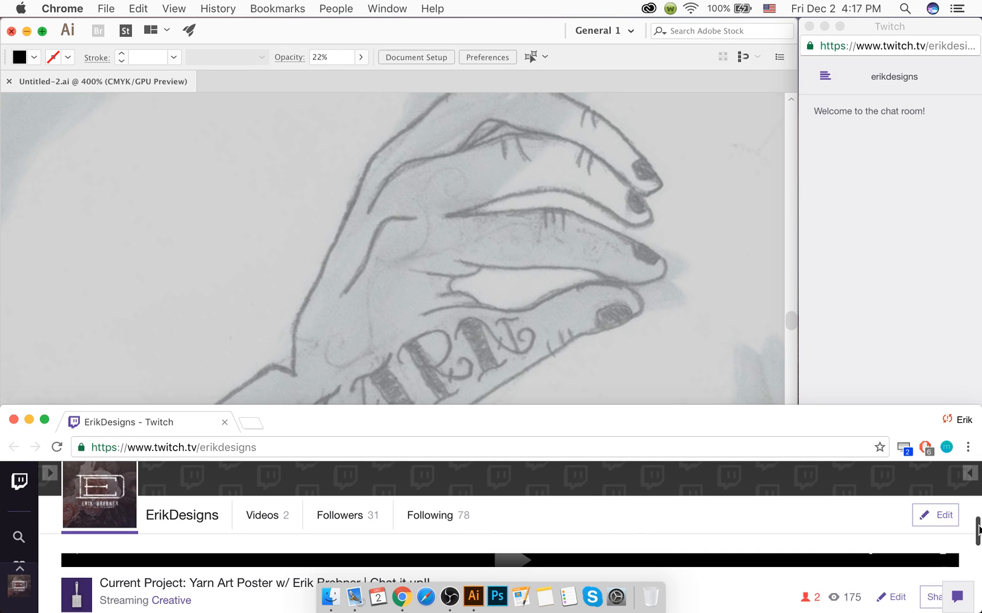
click(877, 178)
click(848, 557)
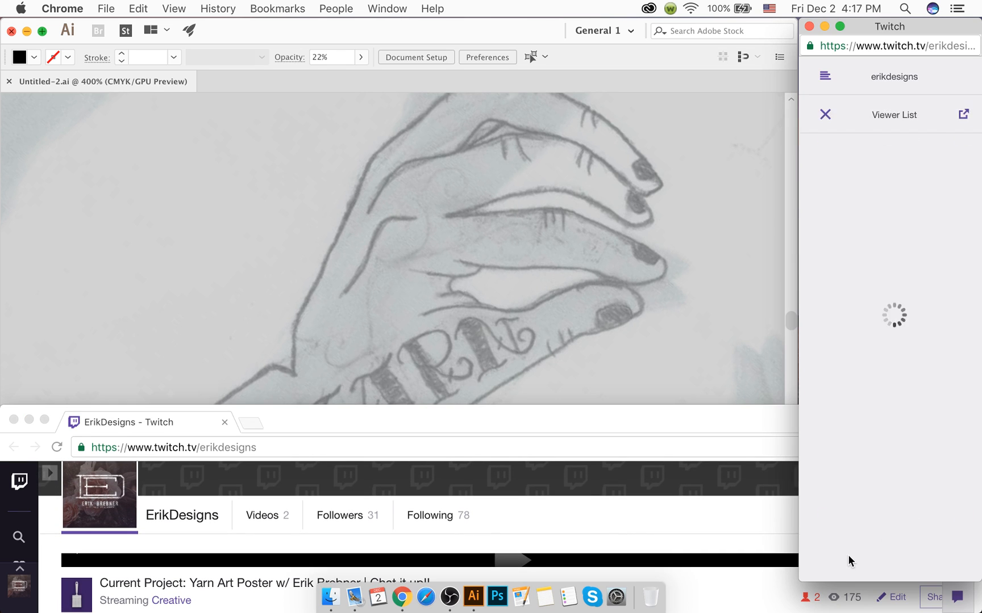
click(825, 115)
click(748, 240)
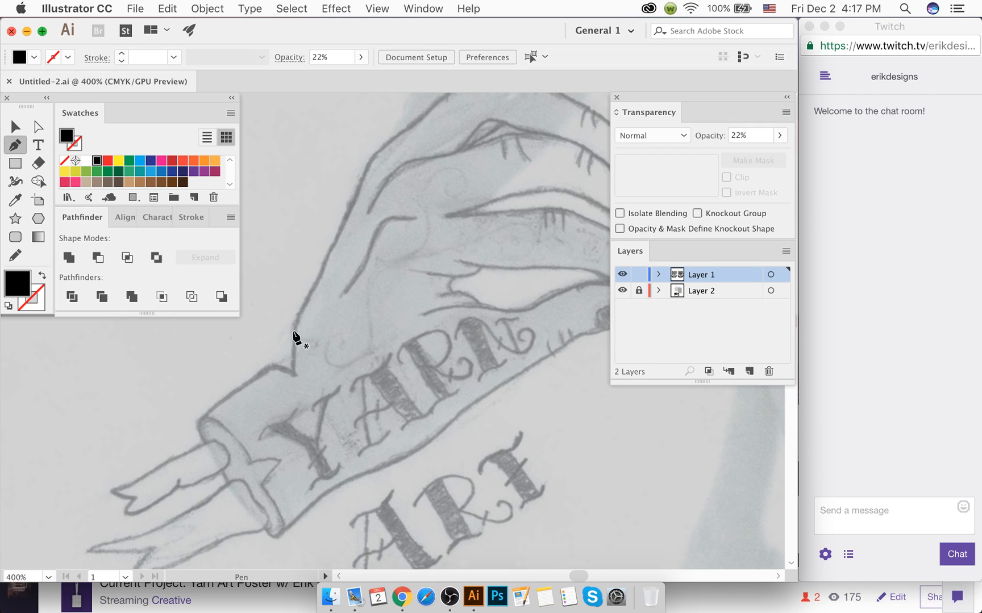
scroll(301, 350, down, 3)
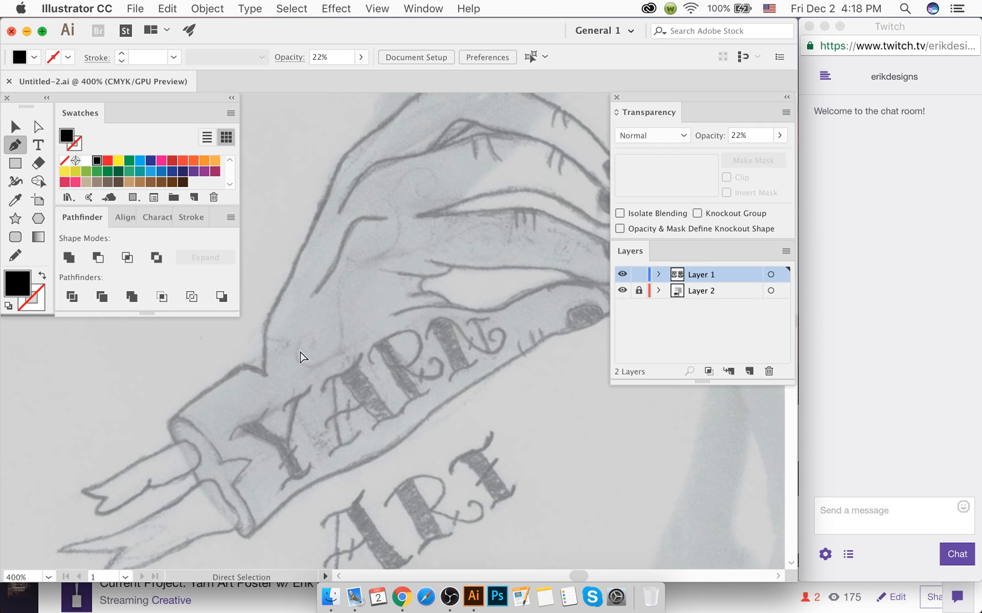
scroll(301, 357, left, 3)
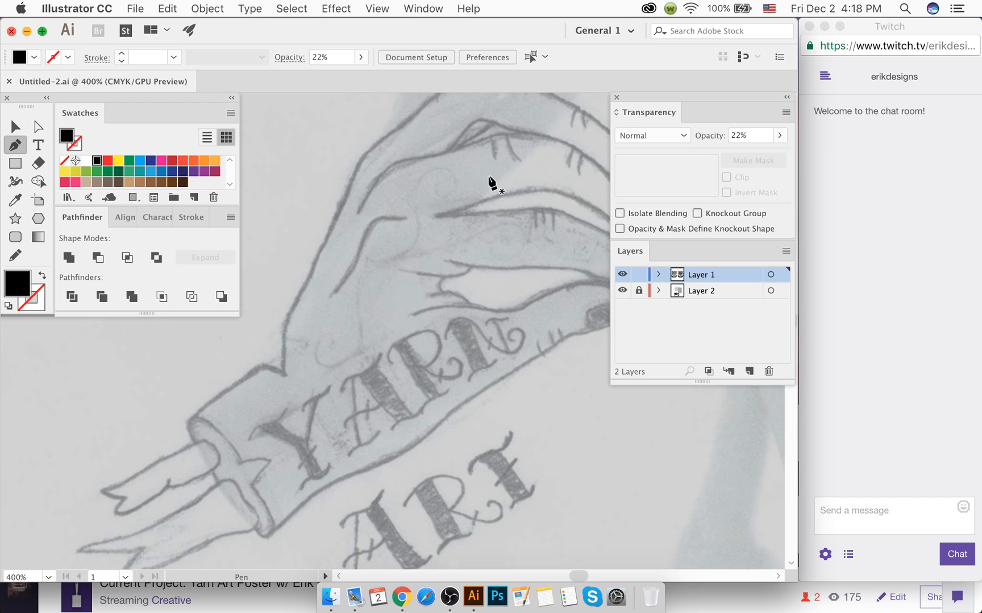
scroll(489, 187, up, 2)
scroll(488, 192, right, 4)
scroll(486, 196, left, 6)
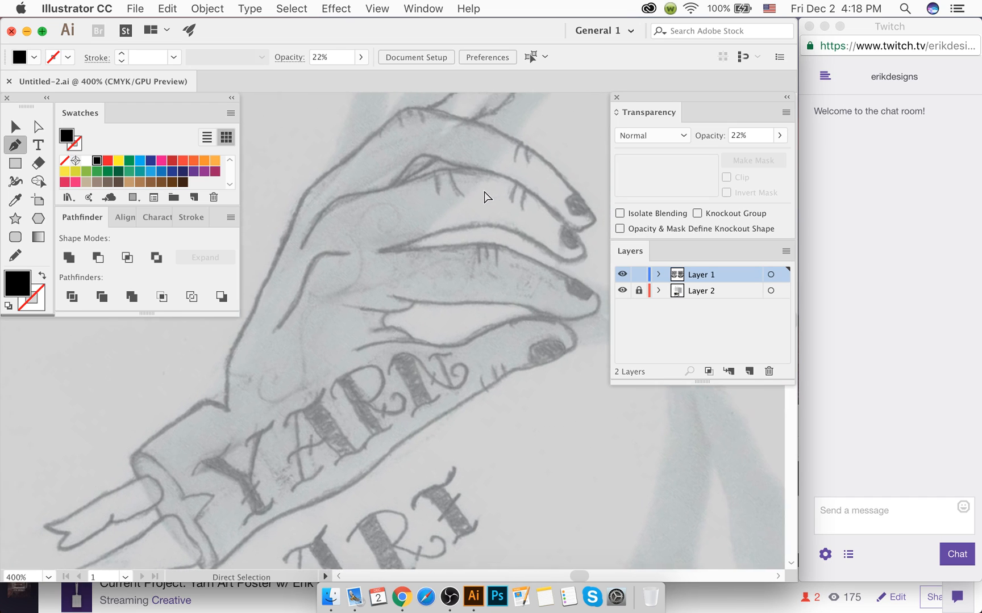
scroll(210, 500, down, 2)
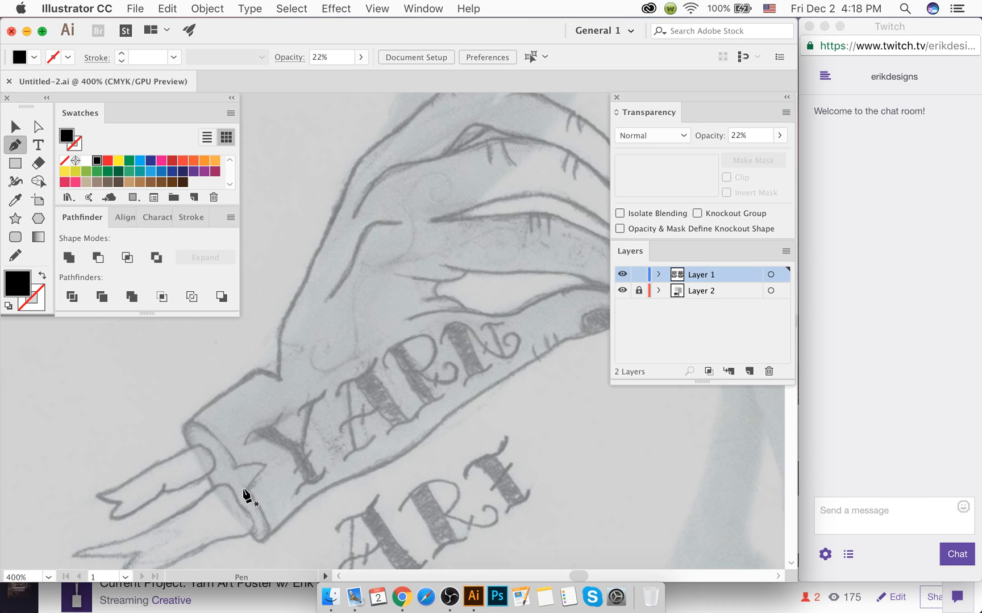
Step: Trace the inner side of the wrist's upper outline from the severed end over the bump to the notch, ending in a corner point
scroll(206, 413, up, 2)
scroll(207, 417, up, 2)
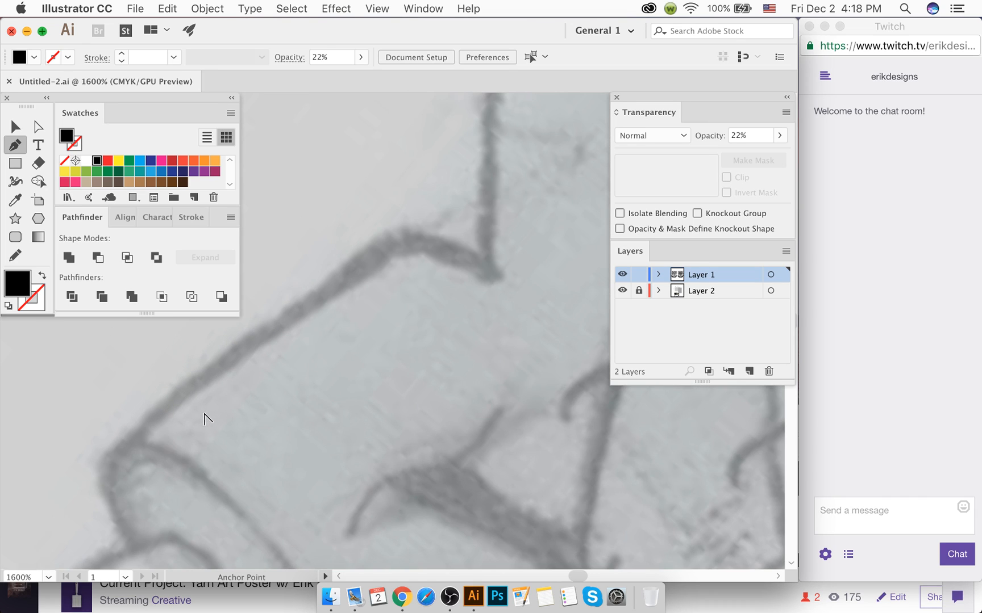
click(145, 443)
mouse_move(409, 257)
mouse_down()
mouse_move(487, 232)
mouse_move(428, 257)
mouse_up()
click(499, 287)
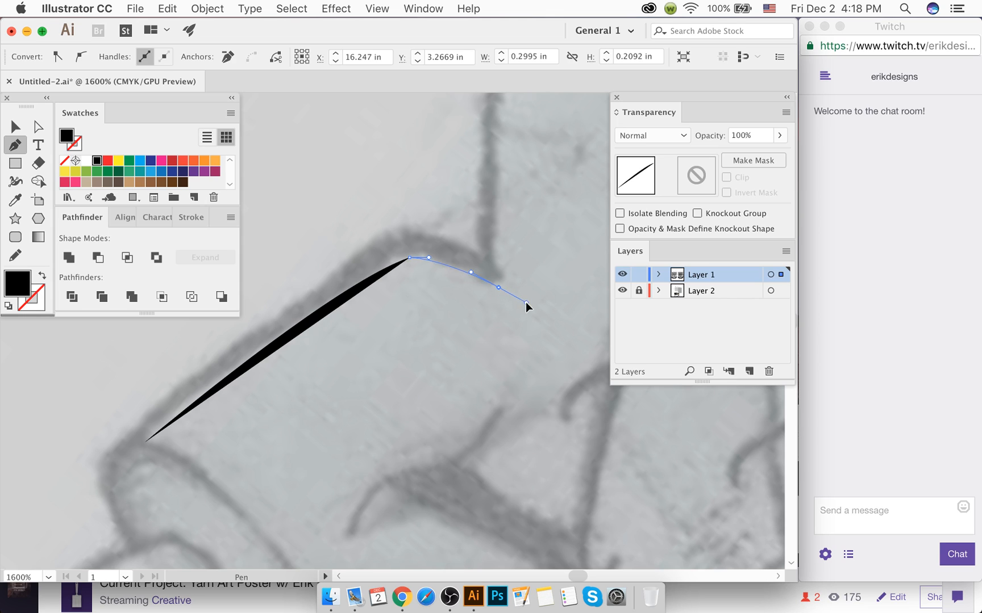
drag(525, 302, 527, 303)
click(500, 288)
scroll(501, 288, up, 1)
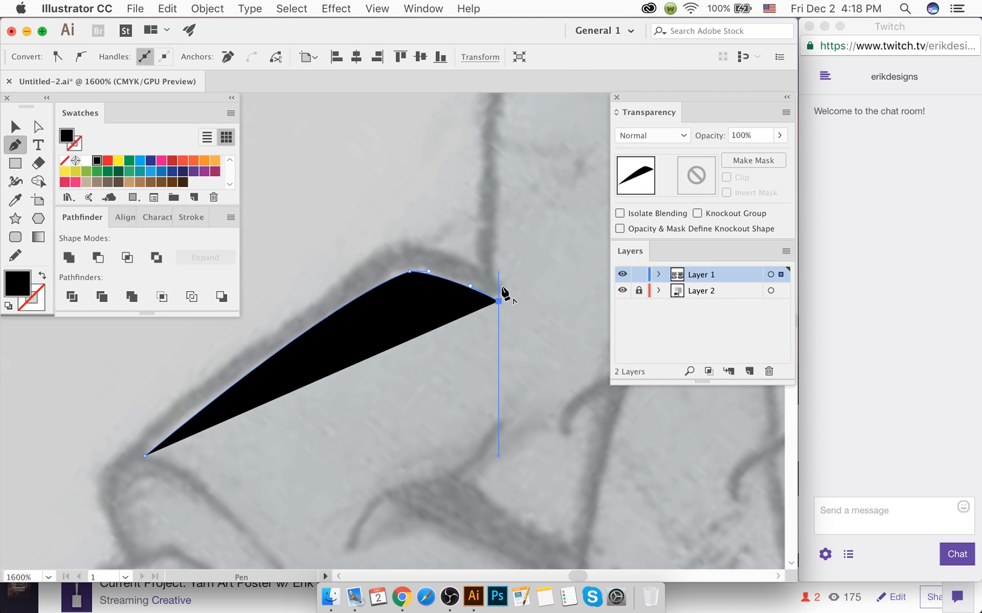
Step: Extend the outline from the wrist notch up along the lower back of the hand with three smooth anchor points
scroll(500, 292, right, 3)
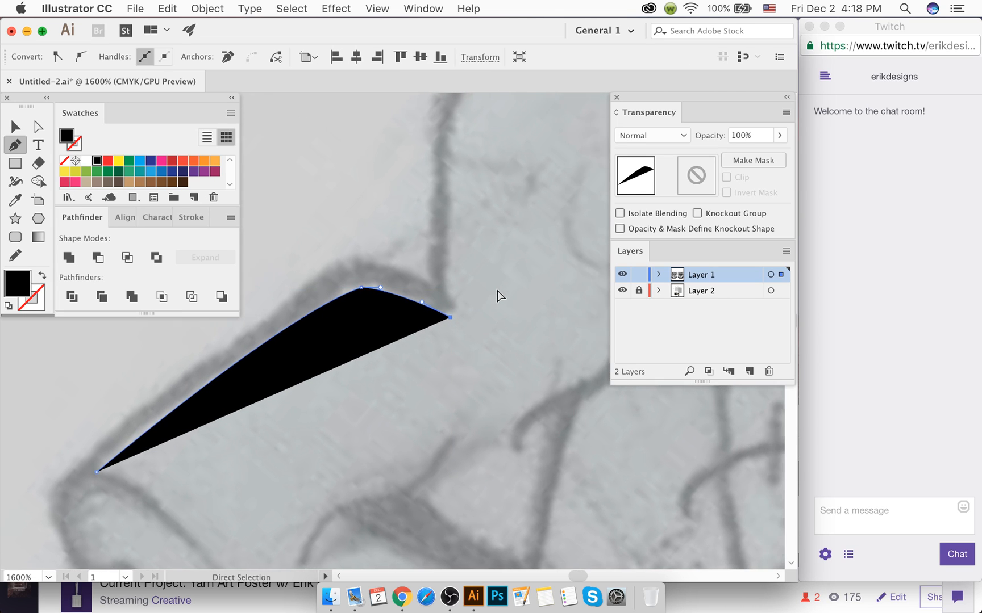
scroll(496, 294, right, 5)
scroll(438, 313, down, 5)
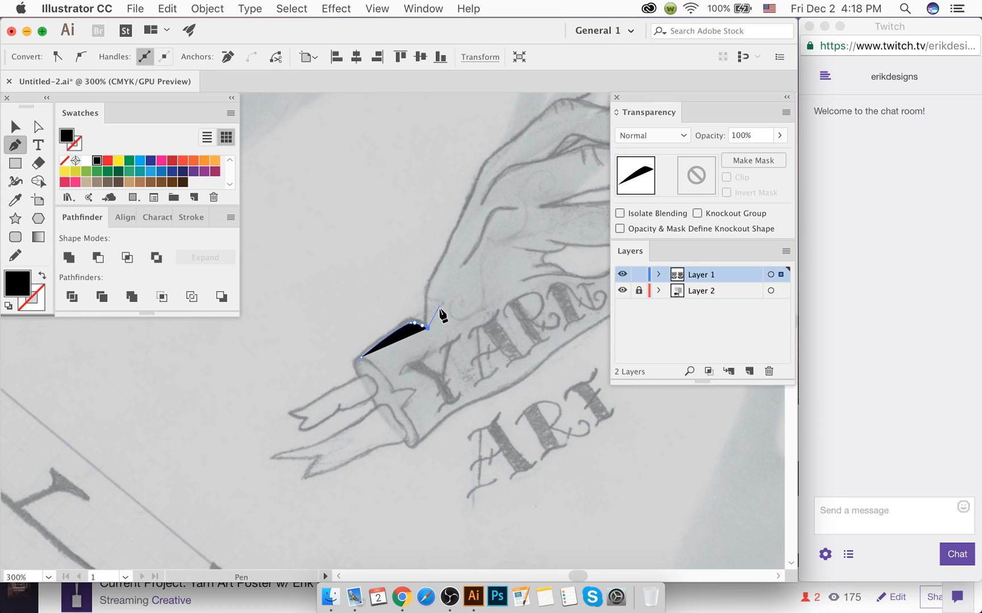
scroll(437, 300, up, 3)
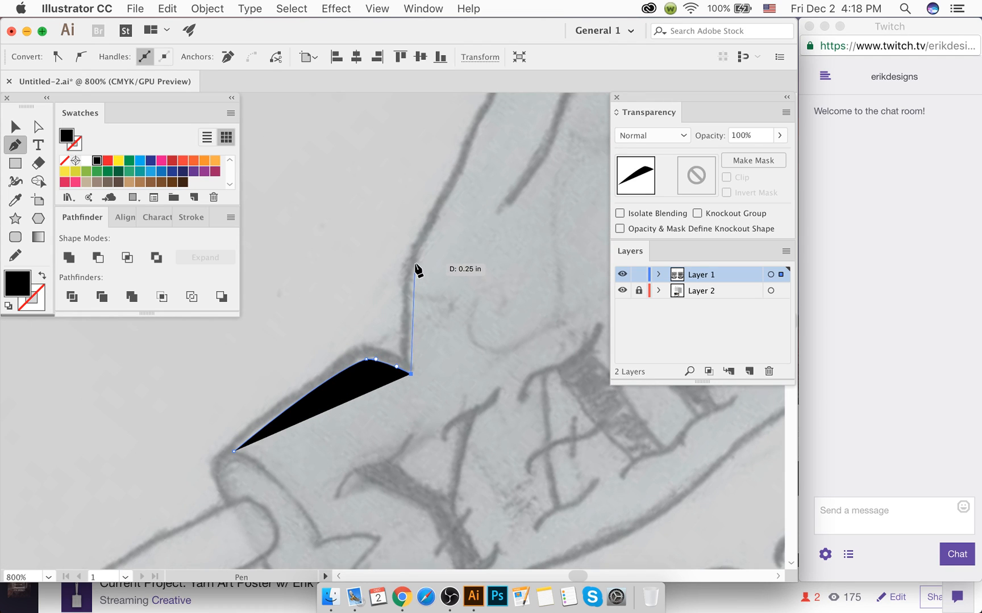
drag(417, 265, 426, 234)
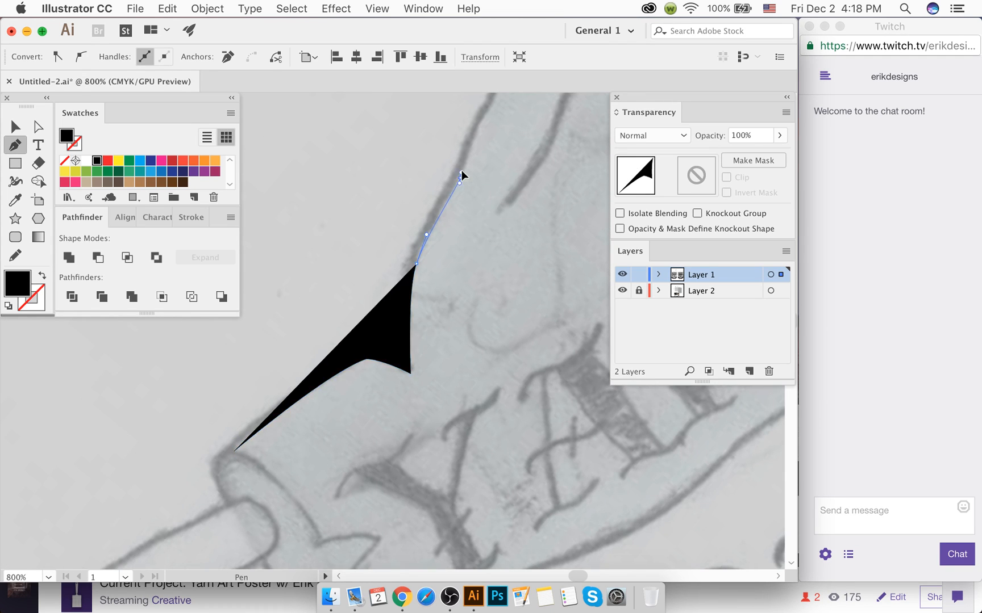
drag(461, 178, 466, 164)
scroll(478, 168, up, 3)
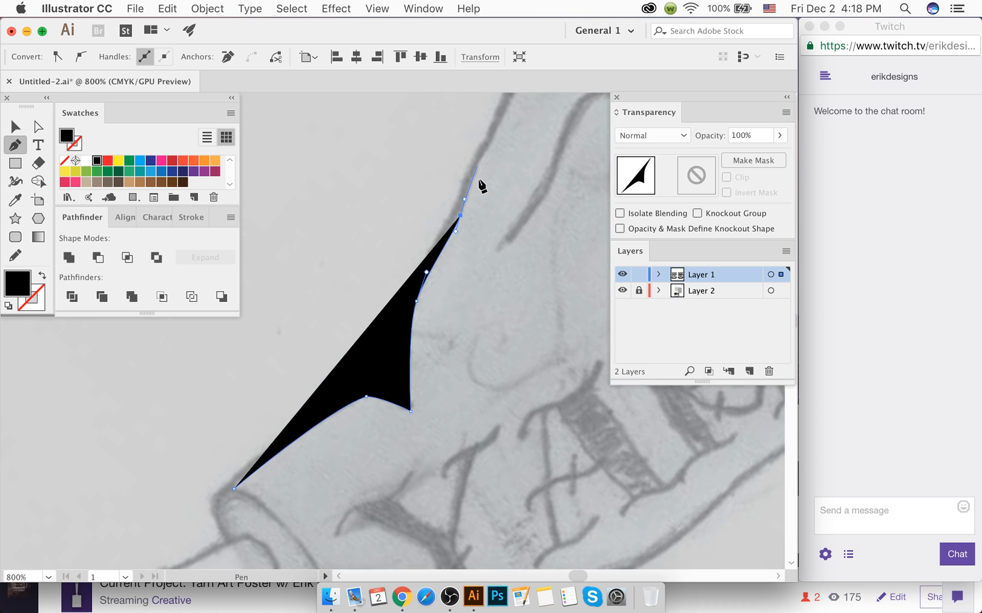
scroll(489, 190, up, 2)
drag(493, 176, 506, 166)
Step: Continue the outline up the back of the hand and around its bend, replacing the misplaced anchor at the bend
scroll(500, 208, right, 5)
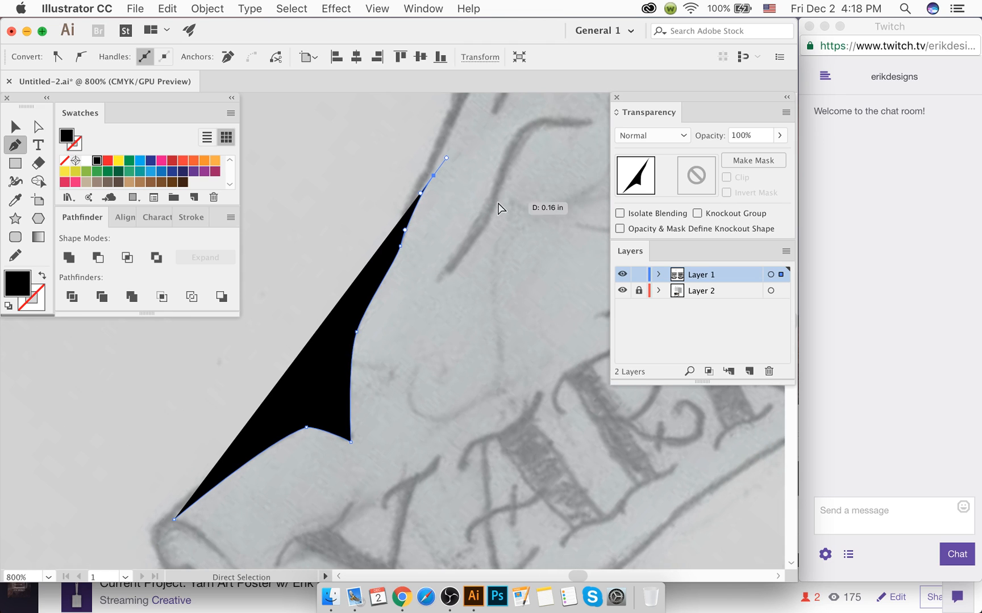
scroll(499, 208, up, 10)
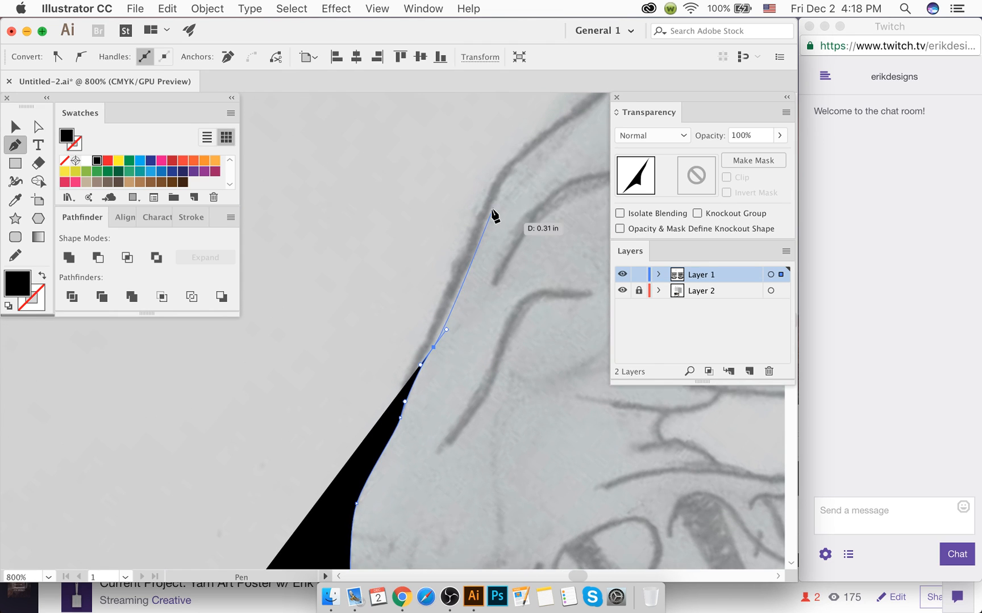
scroll(492, 213, right, 3)
scroll(492, 213, up, 2)
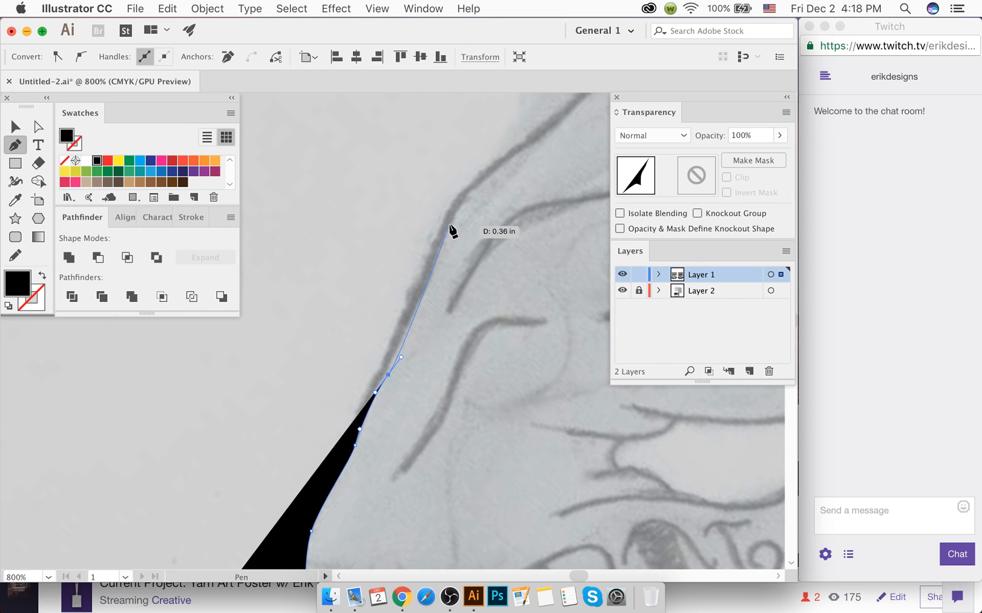
click(451, 218)
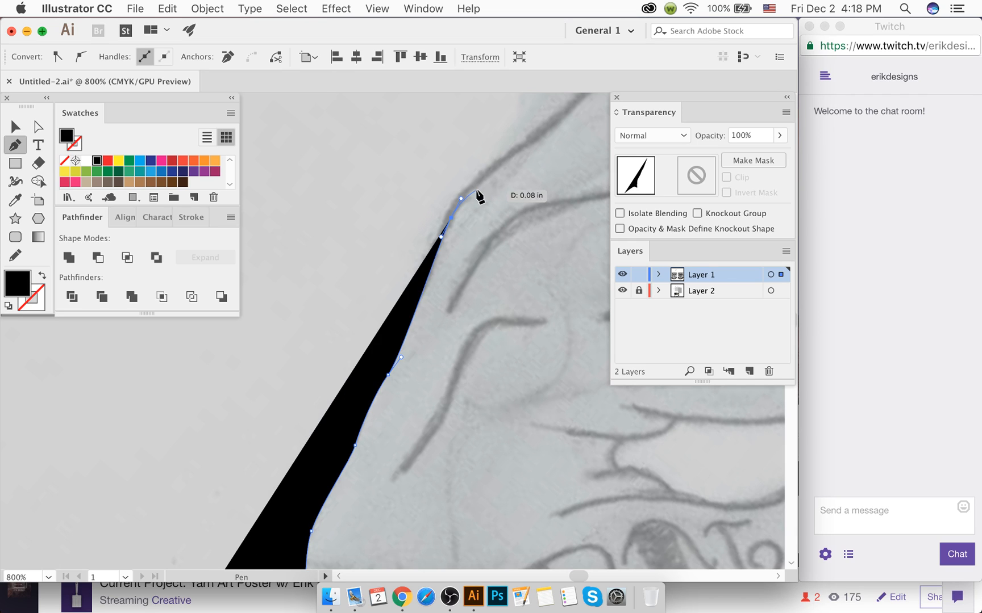
key(super+z)
drag(459, 211, 476, 184)
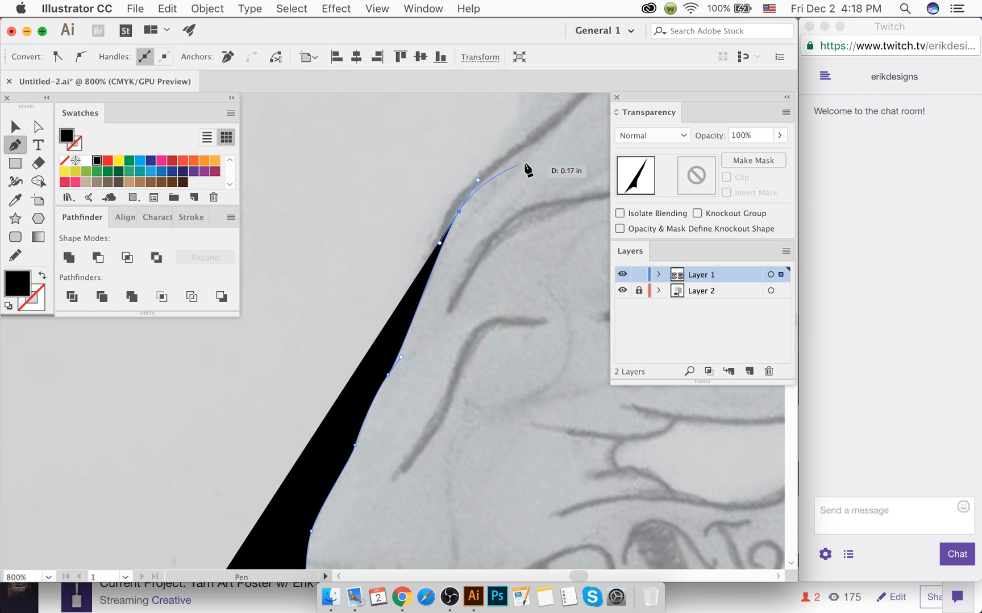
drag(547, 135, 557, 132)
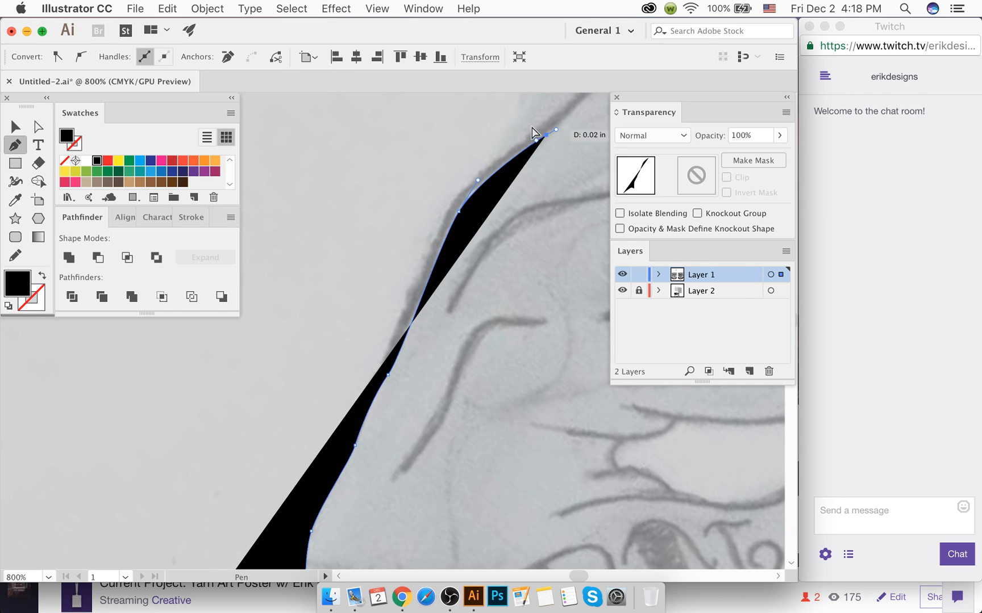
Step: Trace the outline from the bend up to the top knuckle and curve it over the knuckle
scroll(533, 136, right, 3)
scroll(524, 145, up, 1)
scroll(525, 150, up, 5)
scroll(525, 150, right, 4)
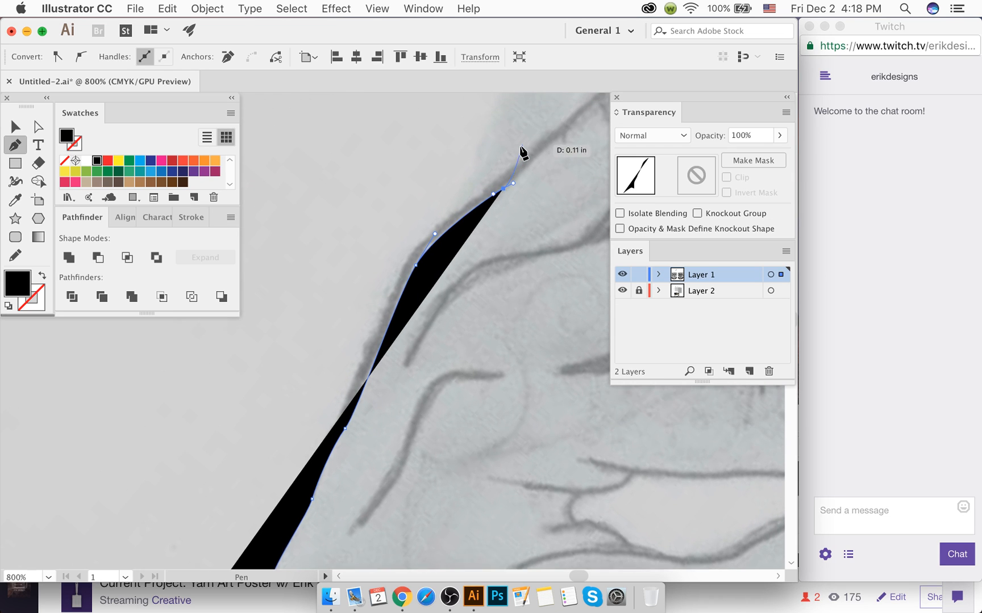
scroll(517, 159, right, 3)
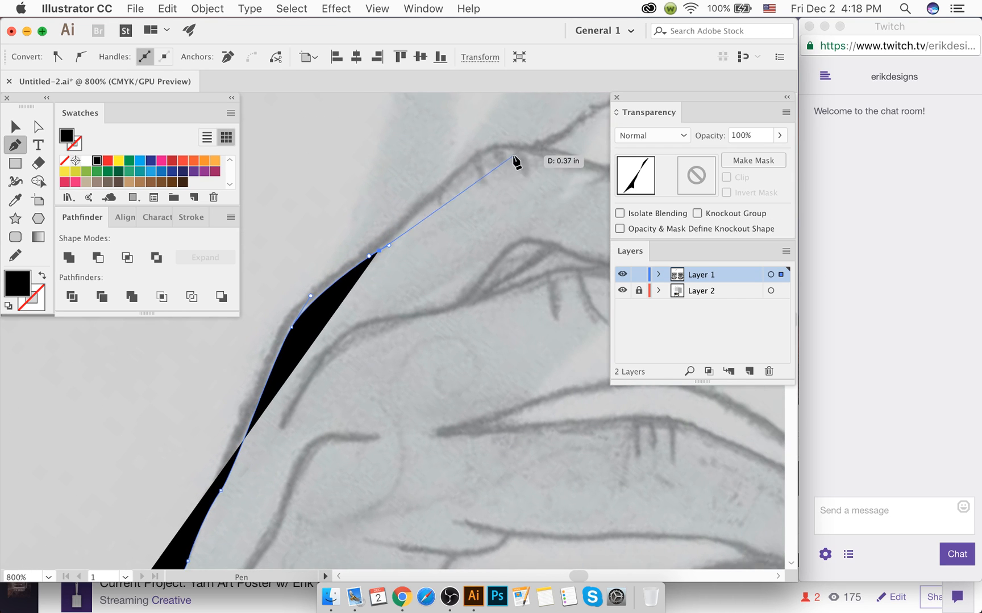
click(472, 166)
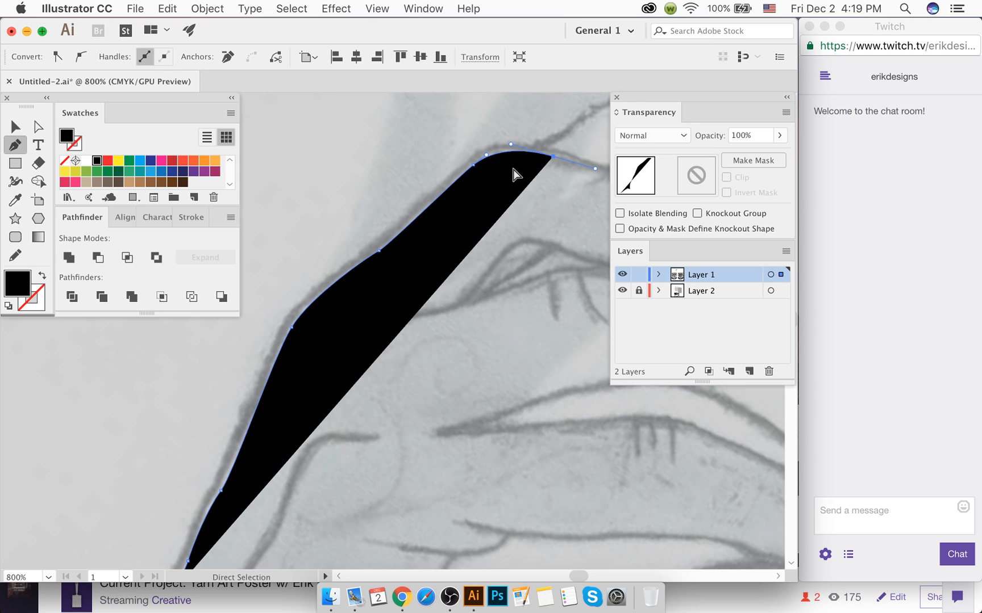
Step: Trace the upper edge of the topmost long finger from the knuckle down to the fingertip
scroll(512, 173, right, 7)
scroll(503, 182, right, 6)
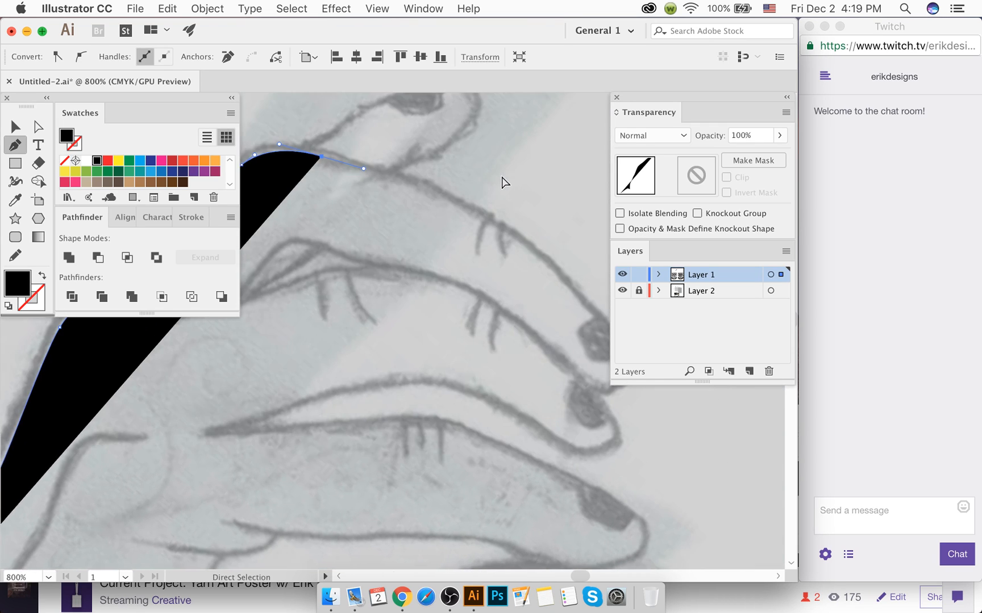
click(448, 210)
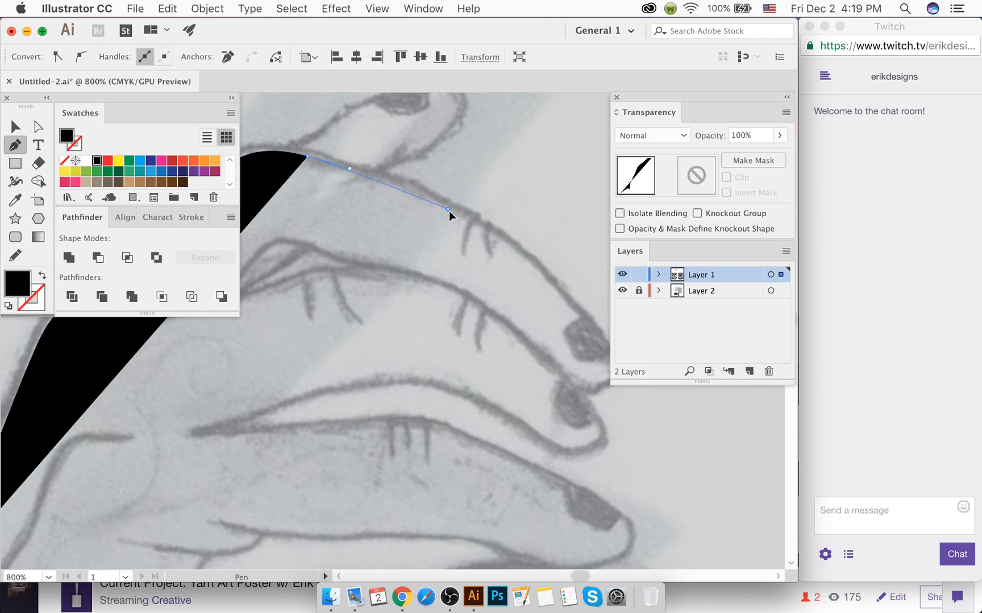
click(471, 228)
scroll(550, 305, right, 2)
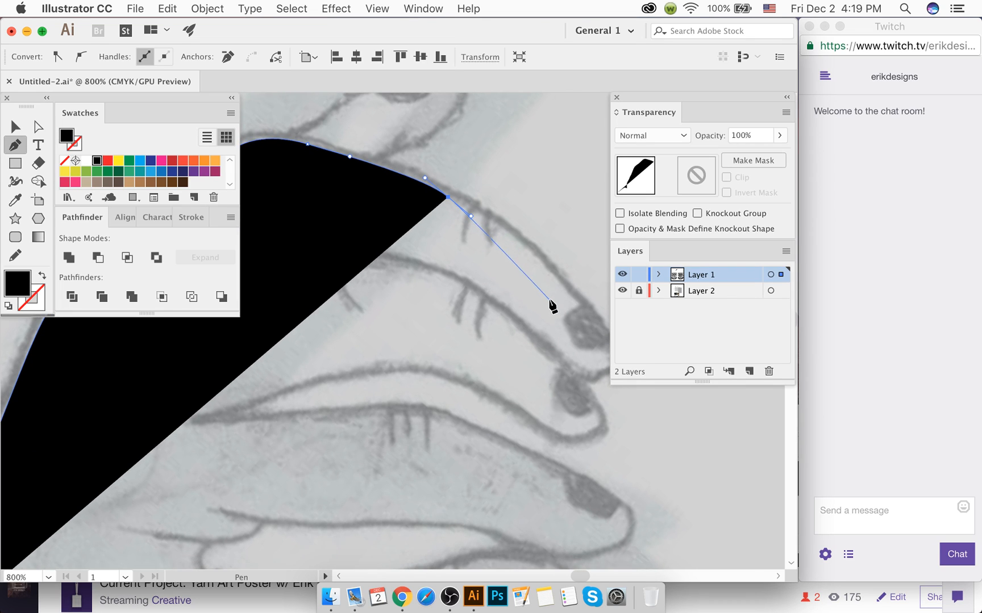
scroll(550, 305, right, 1)
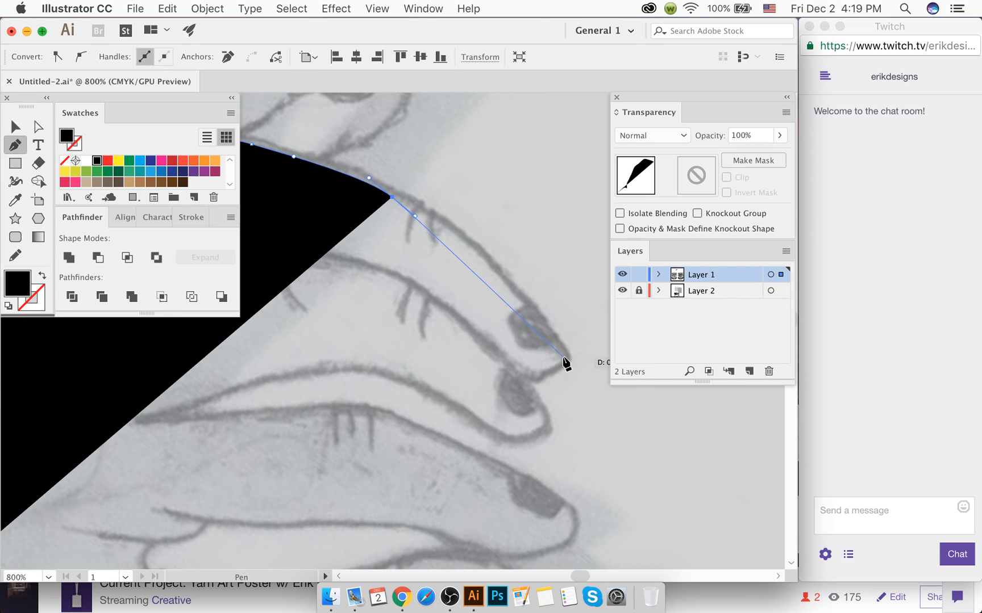
drag(563, 358, 642, 482)
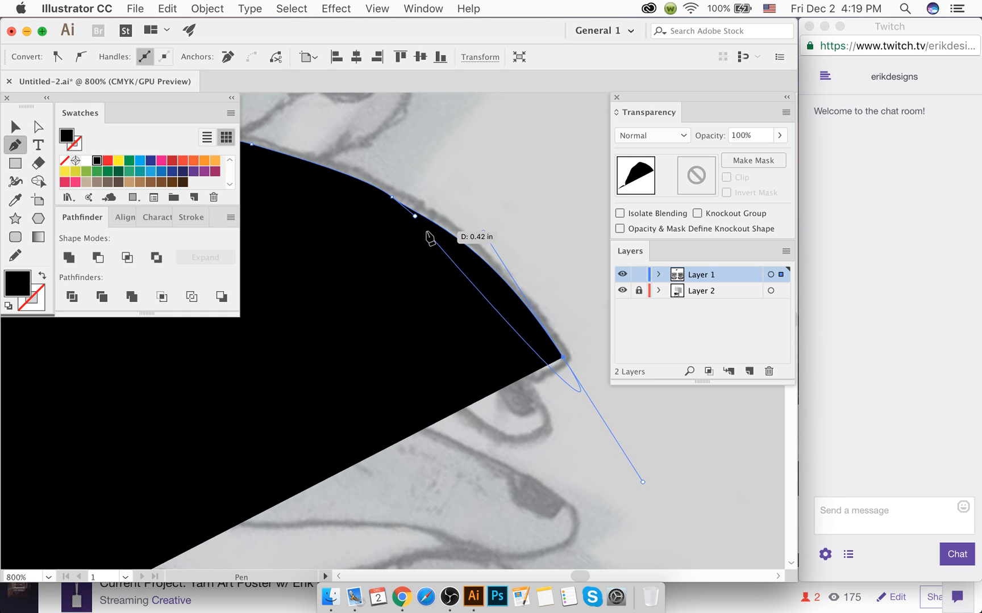
Step: Swap the path's fill and stroke to leave a black stroke without fill, and remove the outgoing handle at the fingertip anchor
key(shift+x)
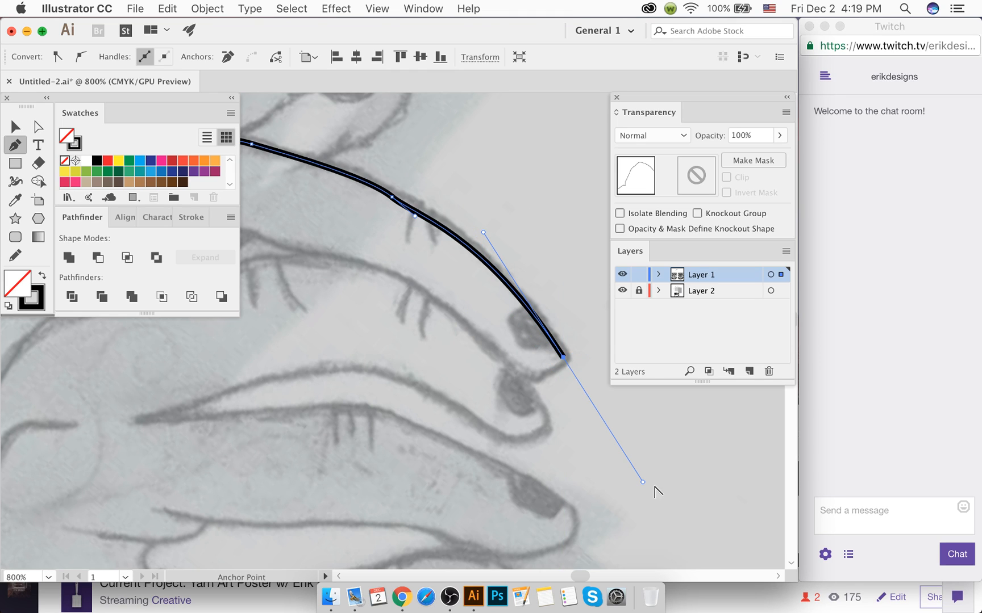
drag(643, 482, 567, 367)
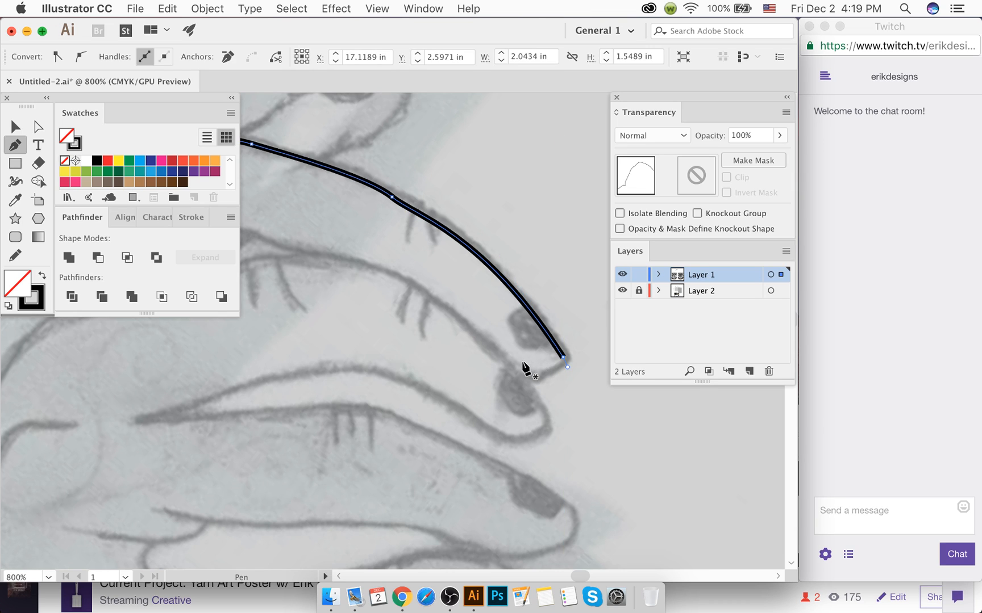
click(562, 358)
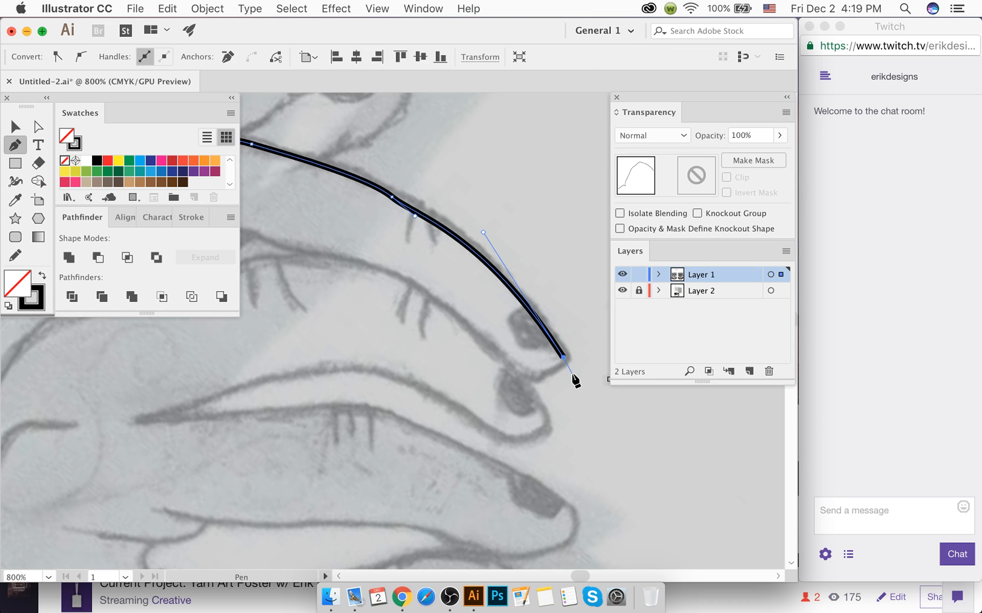
Step: Trace around the fingertip and back along the finger's lower edge, deselect the open path, and save the document
drag(513, 362, 485, 338)
scroll(490, 338, left, 5)
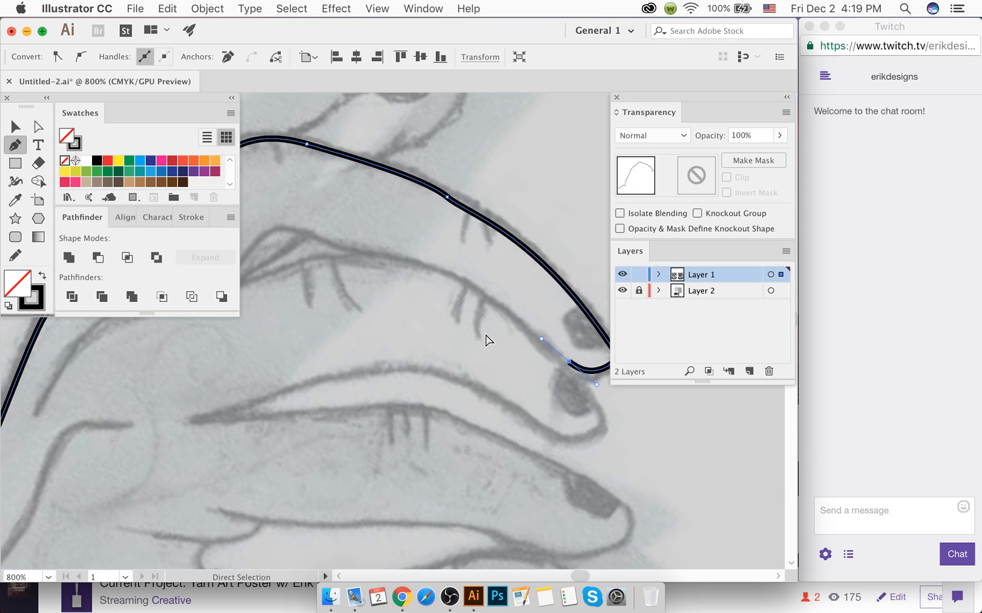
drag(513, 272, 458, 247)
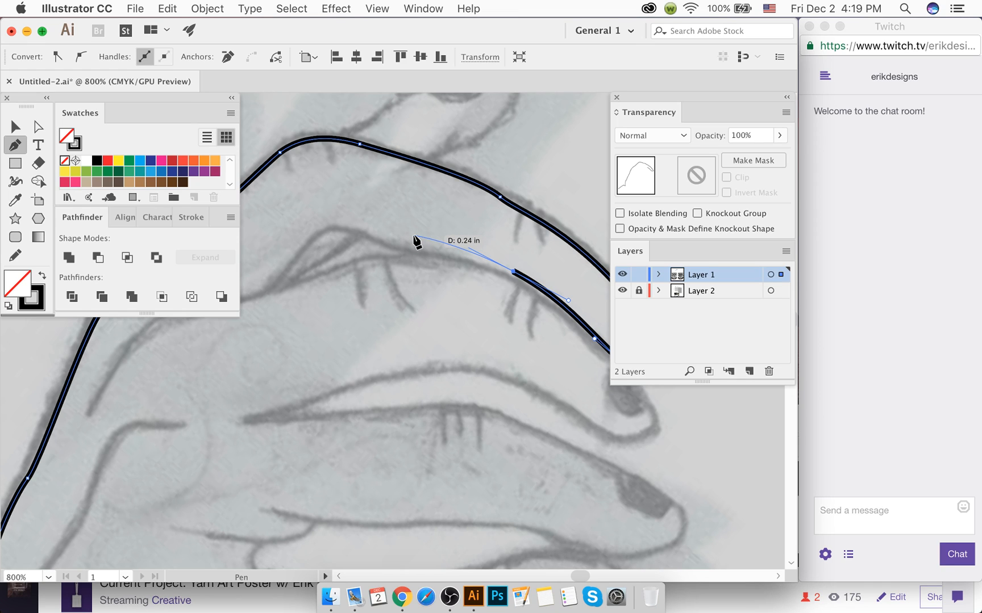
key(super)
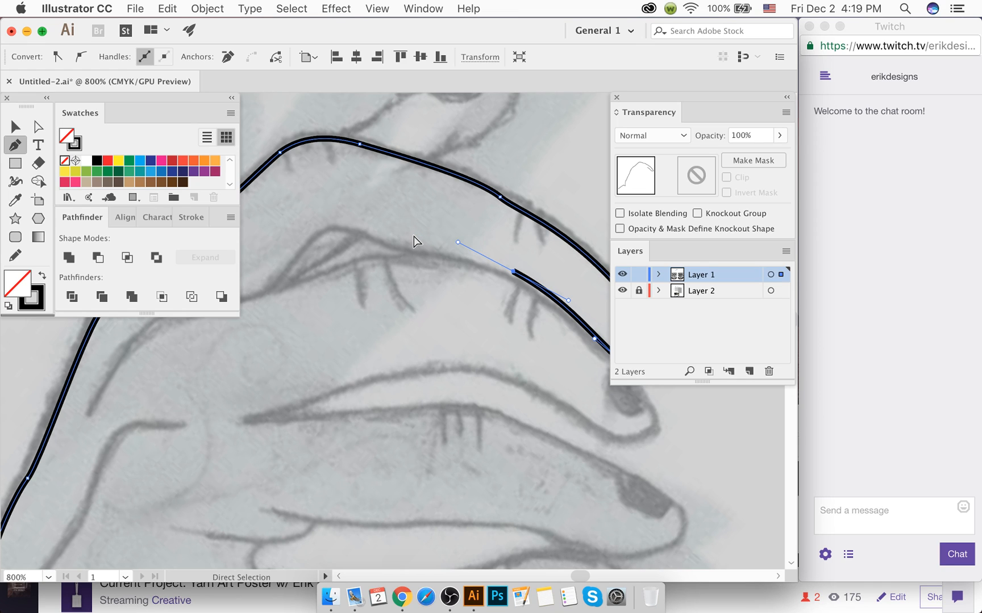
super+click(412, 241)
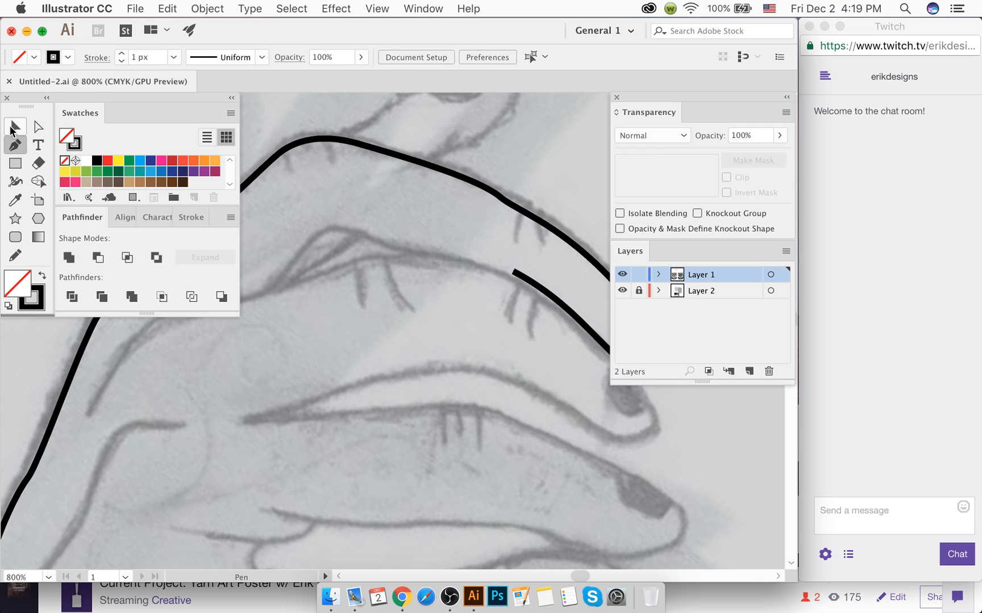
Step: View the whole traced hand outline, and find the reference artwork placed beside the artboard
click(15, 126)
scroll(415, 230, down, 5)
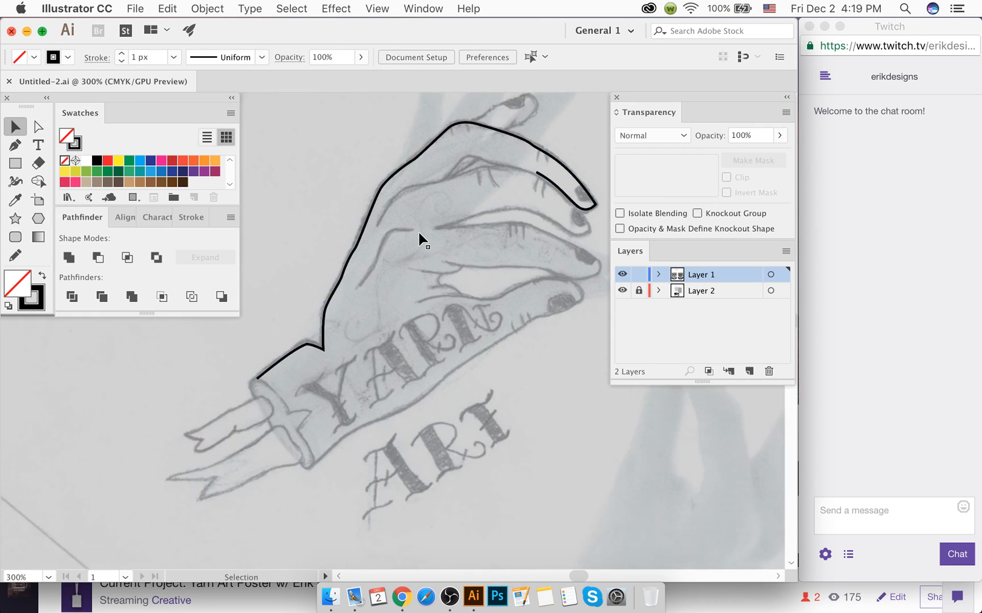
scroll(417, 233, down, 5)
scroll(413, 244, down, 6)
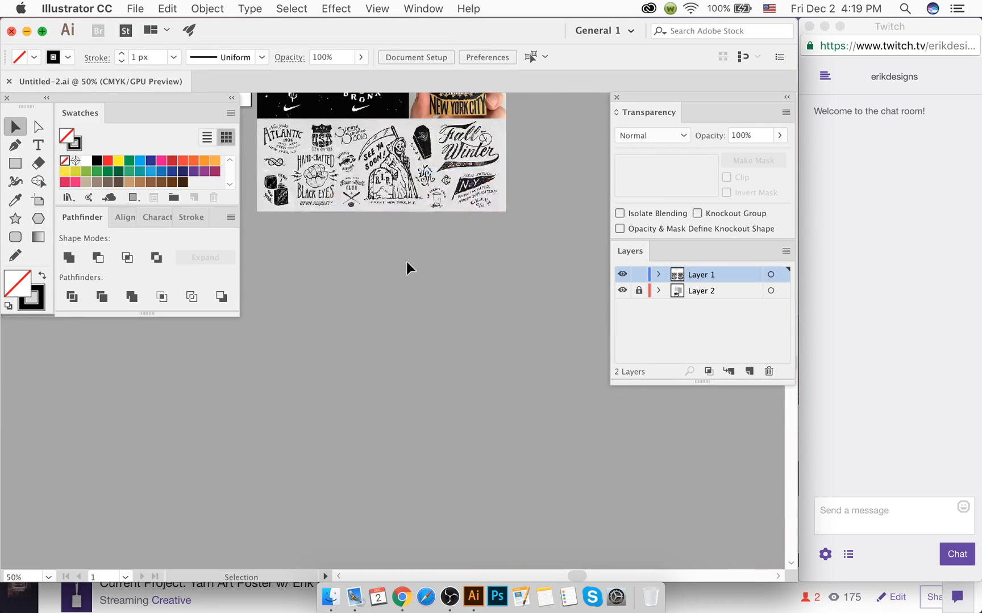
scroll(406, 259, up, 2)
scroll(361, 260, up, 2)
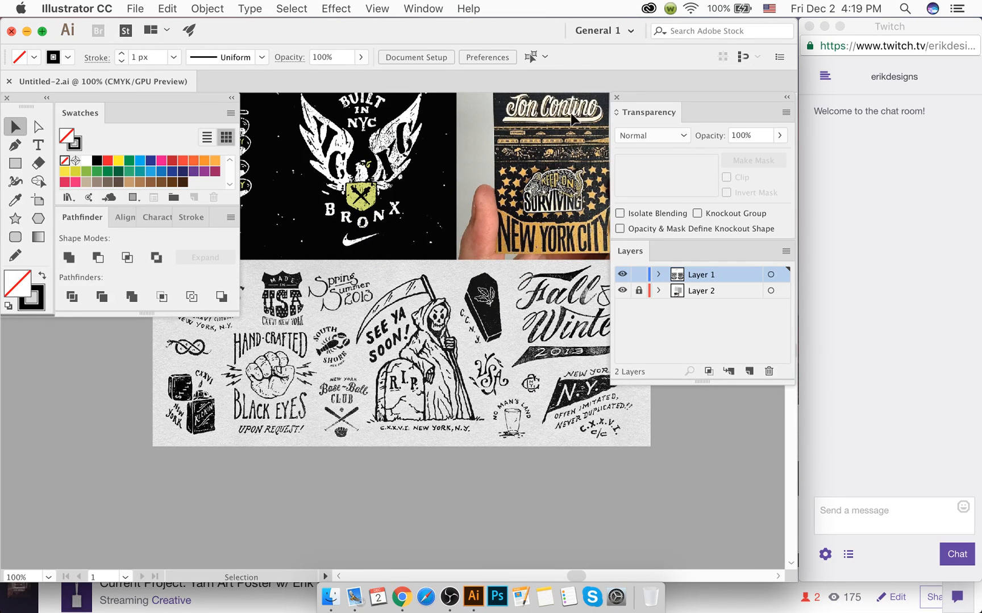
scroll(415, 205, up, 4)
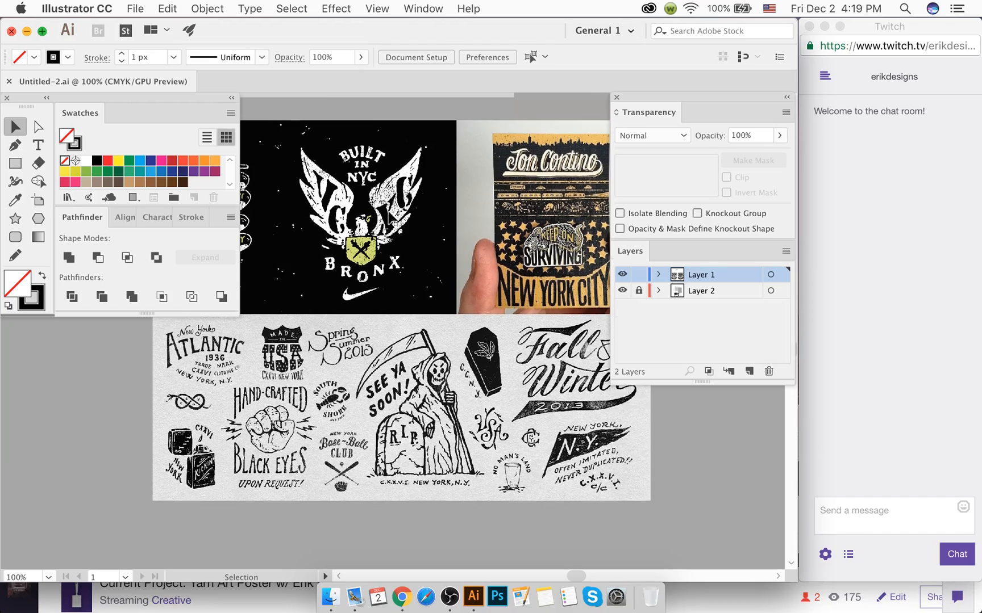
scroll(388, 213, left, 1)
Step: Show the canvas full screen without panels and examine the line work of the eagle, dagger, fist and reaper references up close
key(f)
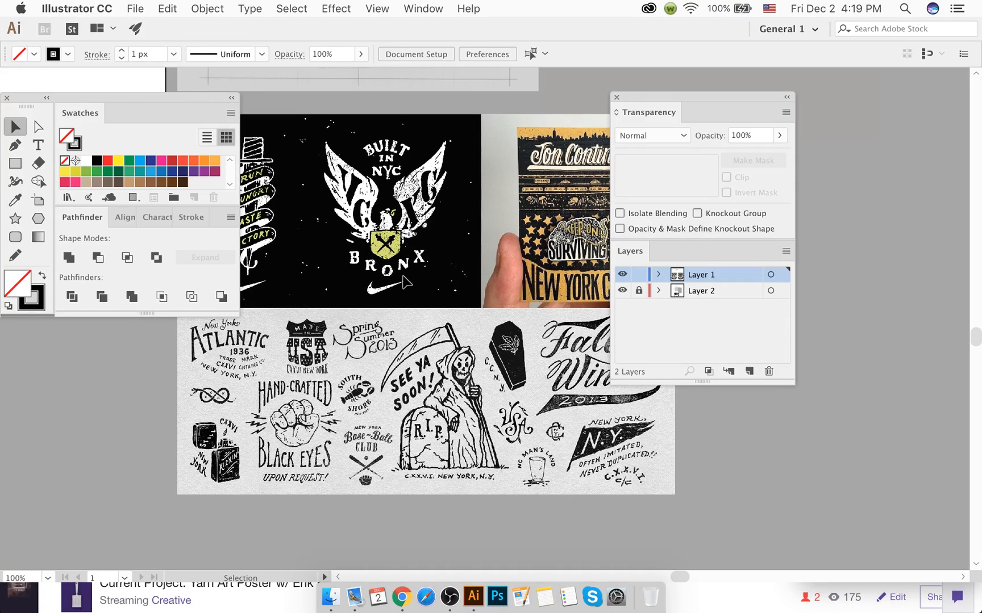
key(f)
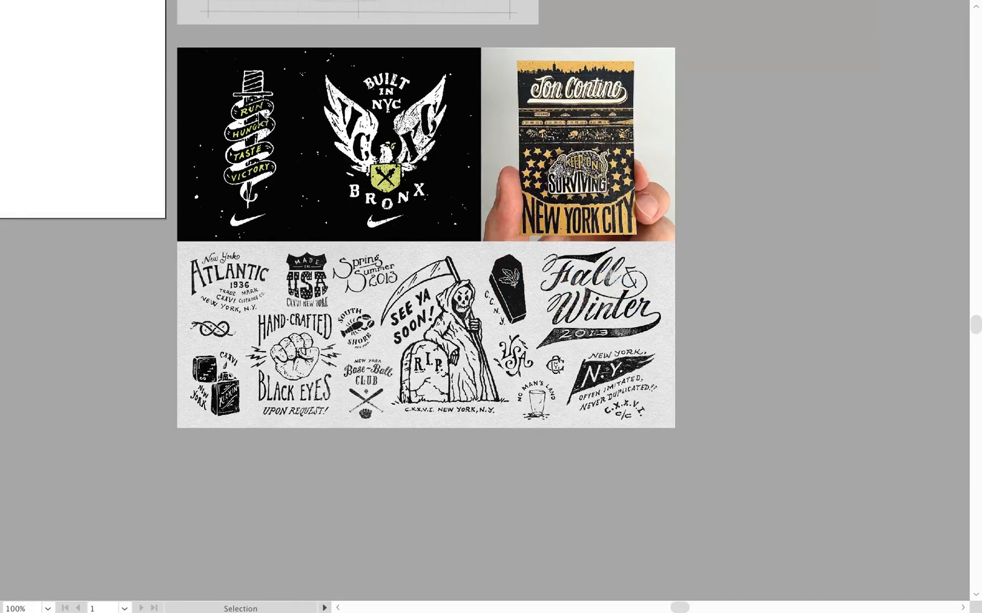
scroll(334, 266, up, 2)
scroll(334, 261, up, 6)
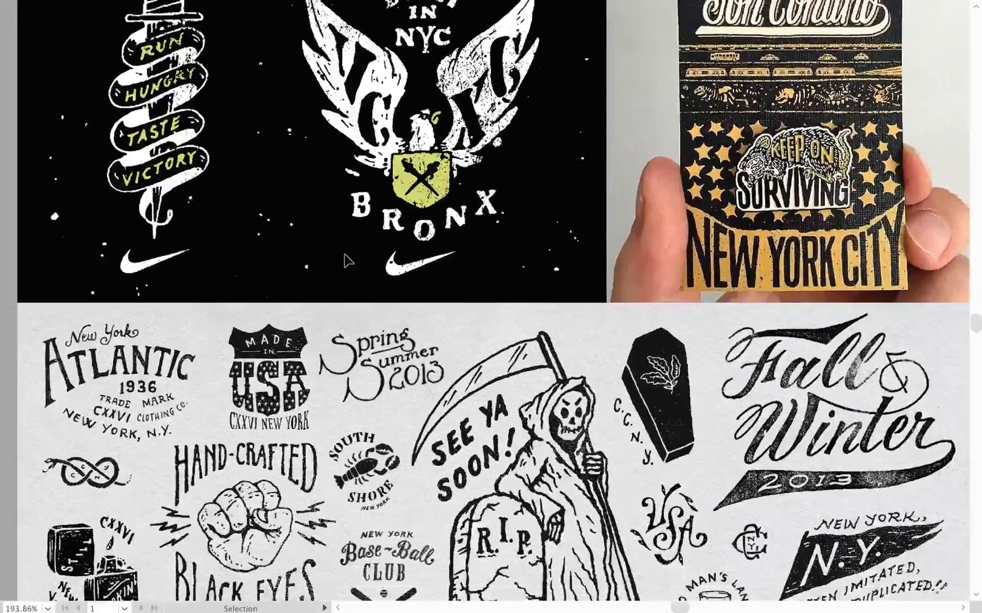
scroll(347, 261, up, 5)
scroll(346, 261, left, 5)
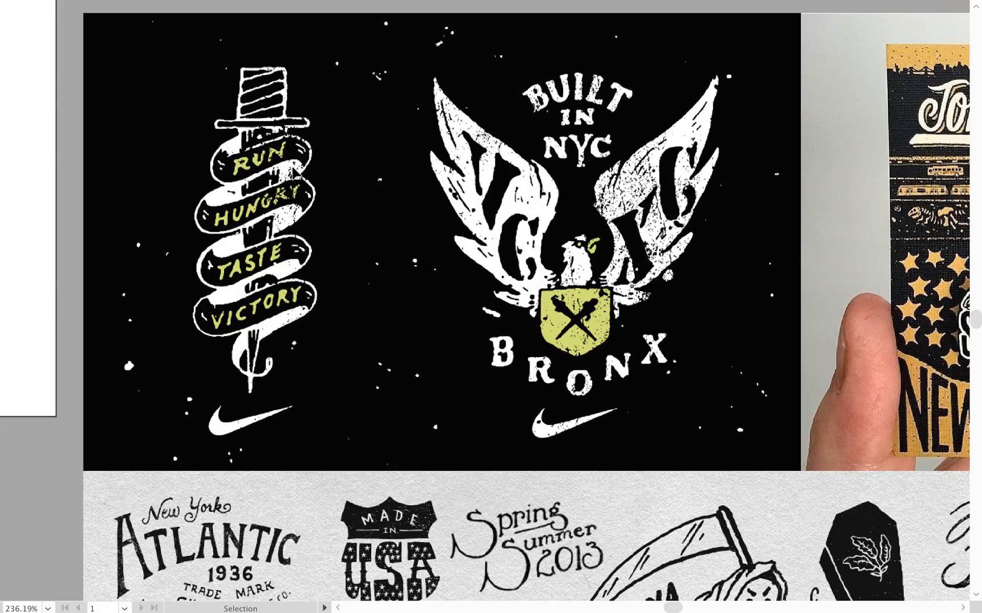
scroll(294, 171, down, 10)
scroll(294, 171, right, 3)
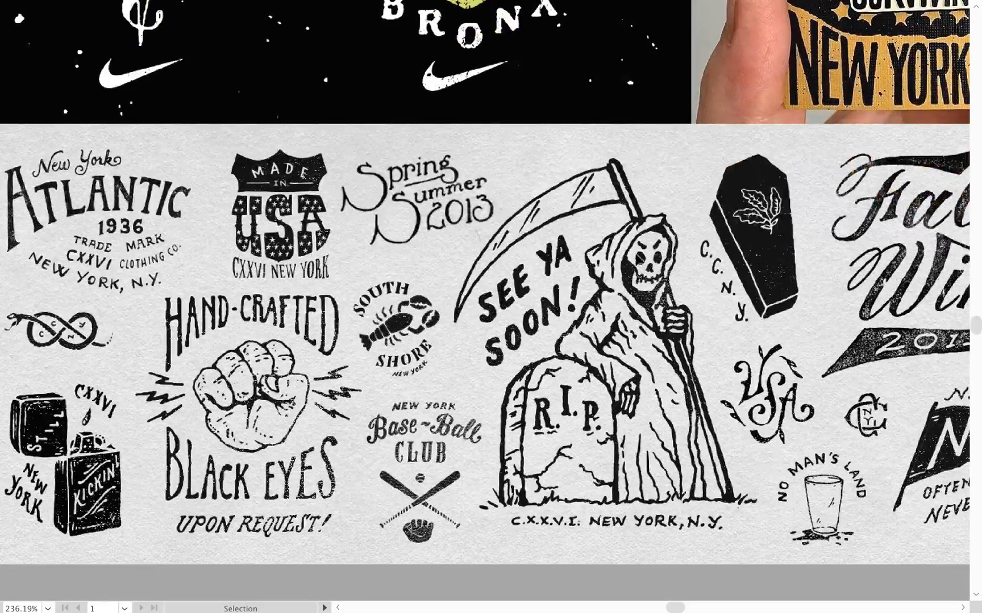
Step: Examine the lobster, scythe and reaper line work up close, view the whole reference sheet, and bring the panels back
scroll(594, 183, up, 3)
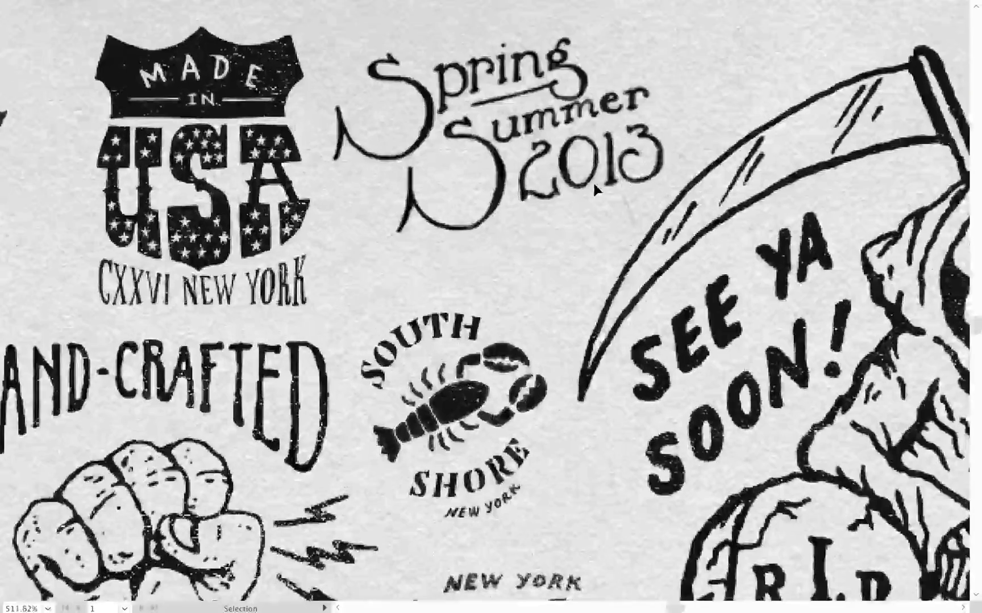
scroll(593, 181, up, 2)
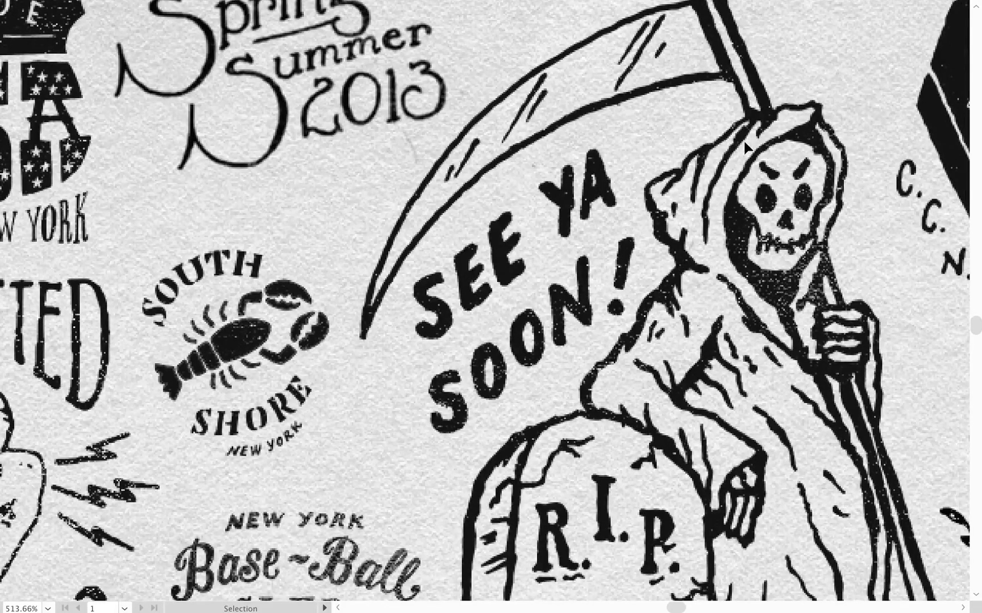
key(super+minus)
key(super+minus)
key(super+minus)
key(super+minus)
key(super+minus)
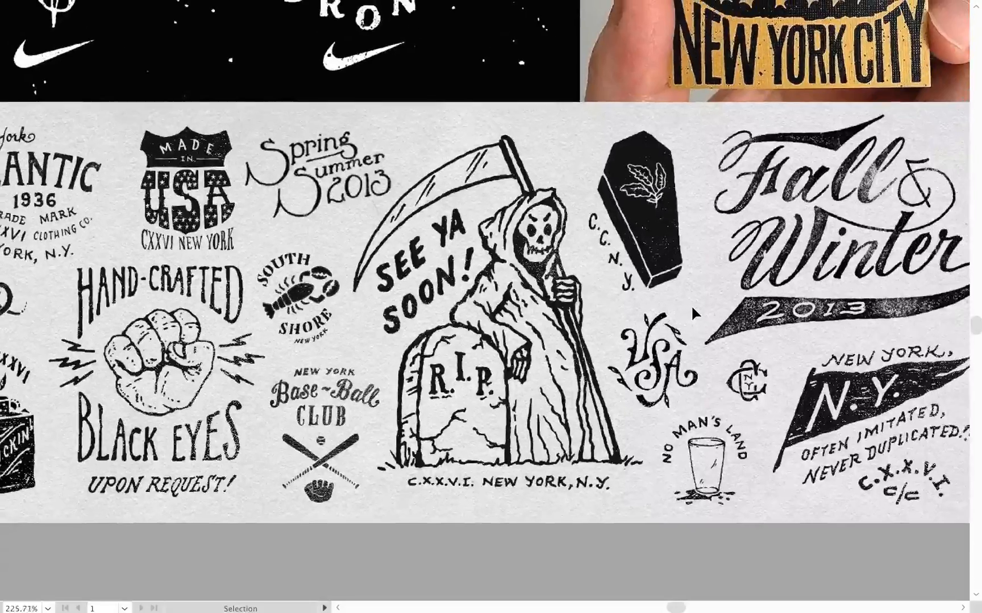
scroll(691, 304, up, 5)
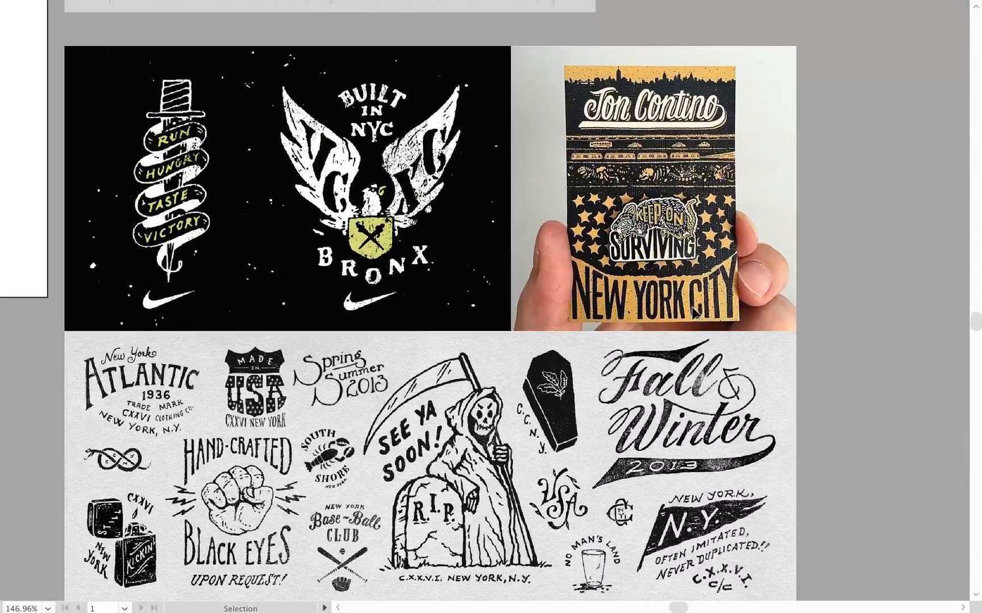
scroll(691, 307, down, 3)
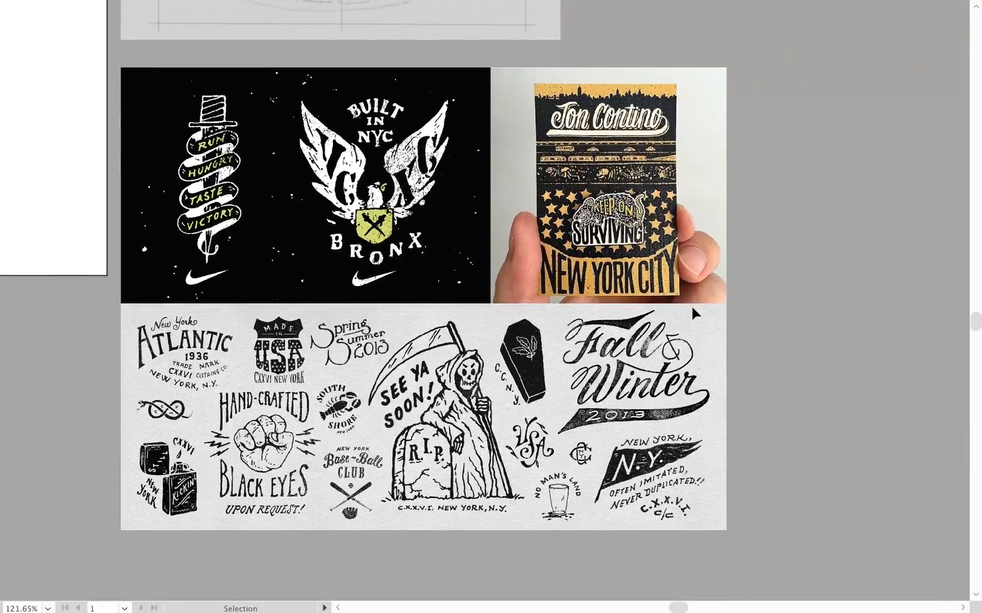
key(f)
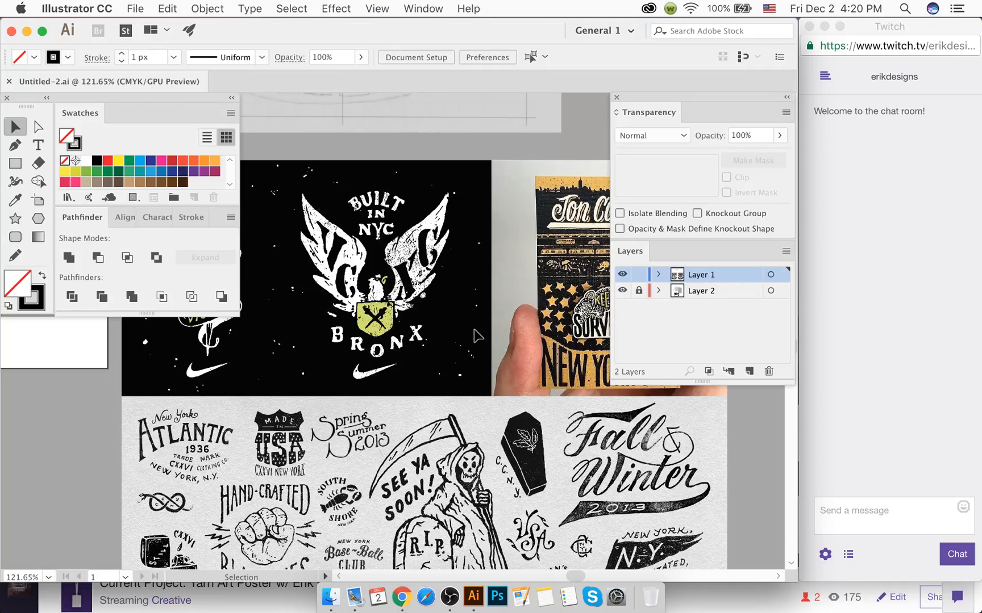
Step: Resume the open hand outline with the Pen tool and trace from the first finger's underside over the knuckle peak to the crease behind it
scroll(473, 339, down, 3)
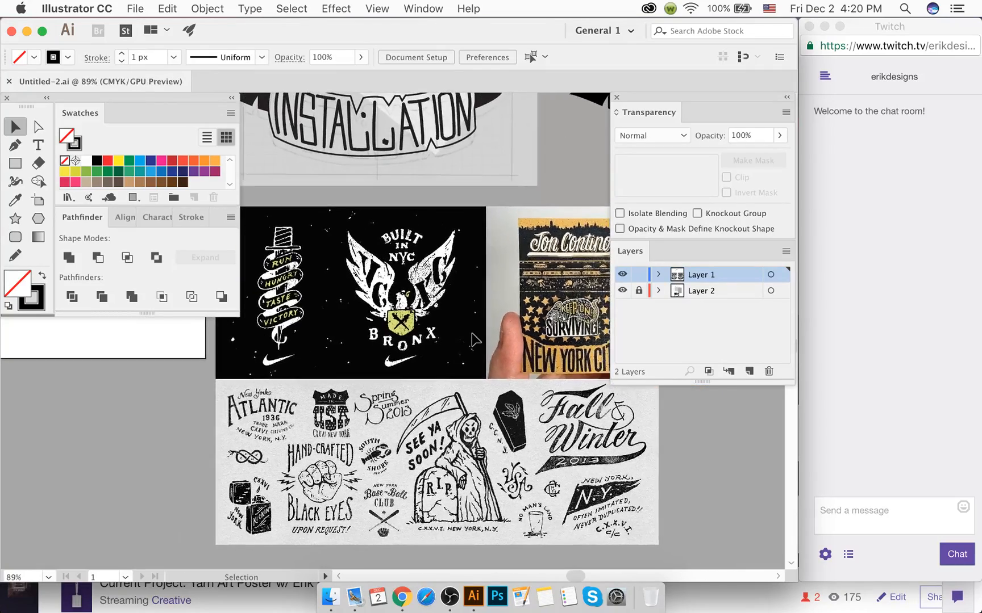
scroll(475, 340, up, 5)
scroll(472, 333, up, 5)
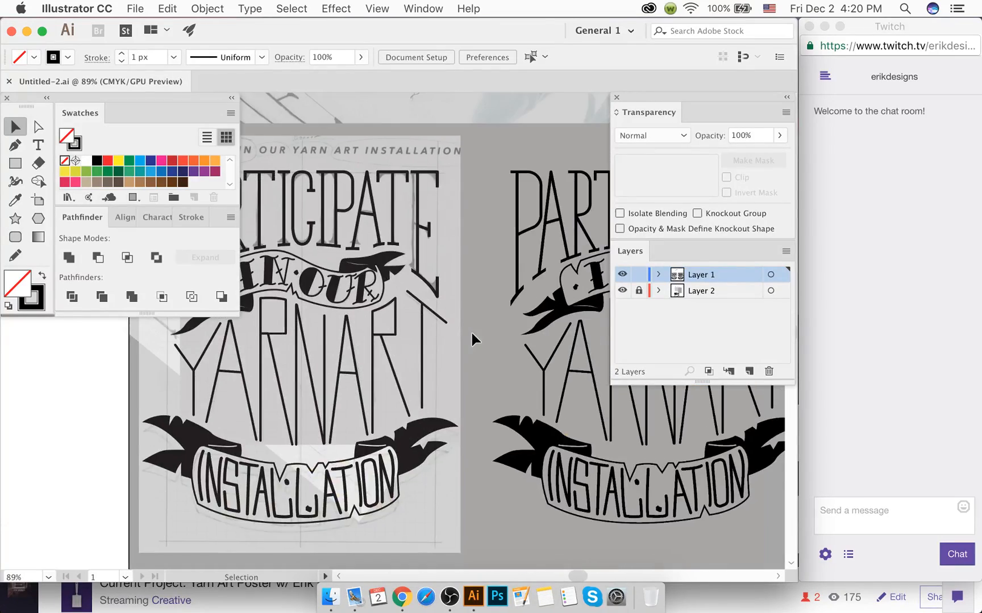
scroll(472, 333, up, 3)
scroll(472, 333, down, 3)
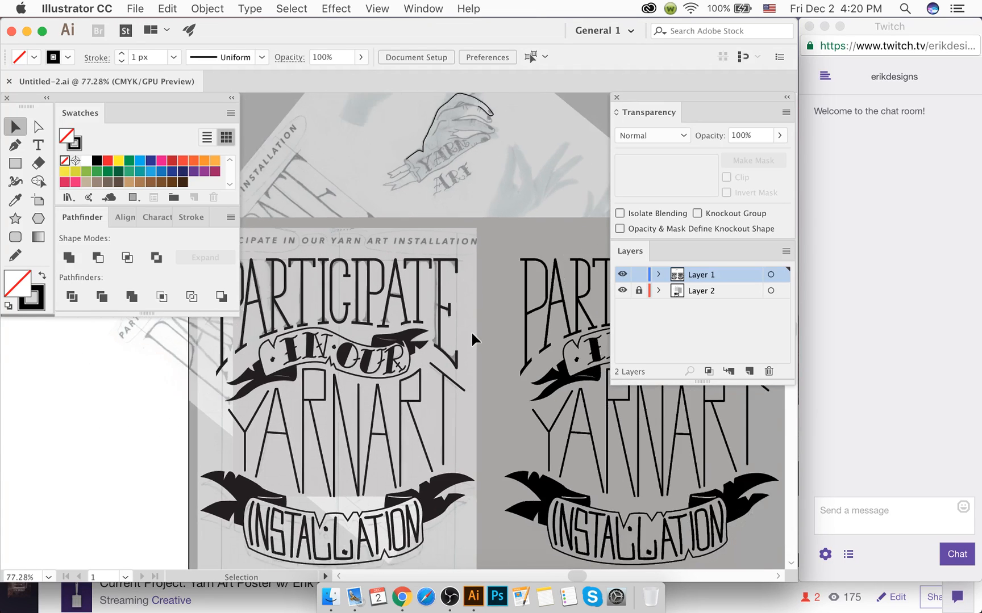
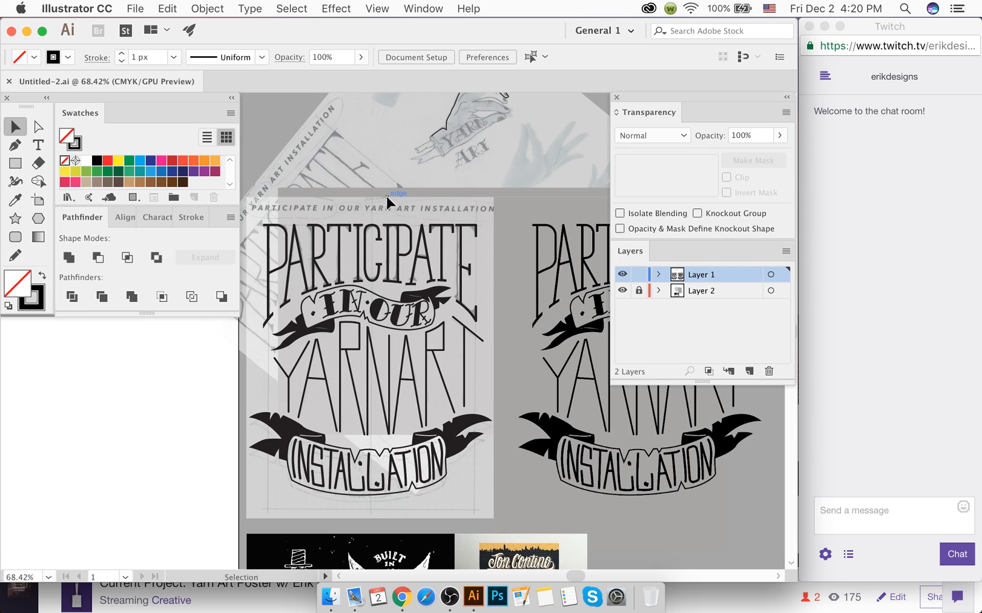
scroll(384, 195, up, 2)
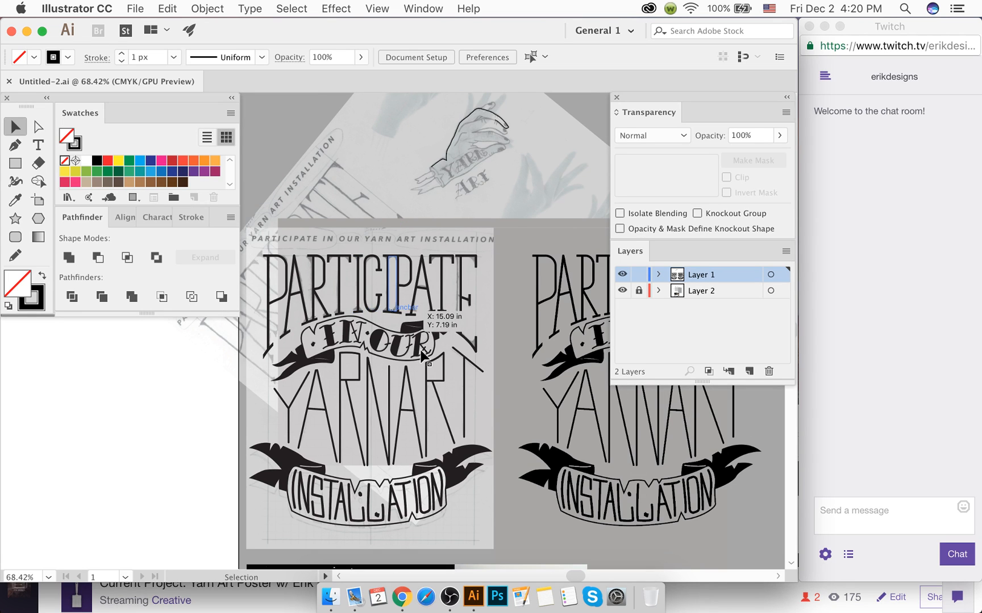
scroll(507, 121, up, 3)
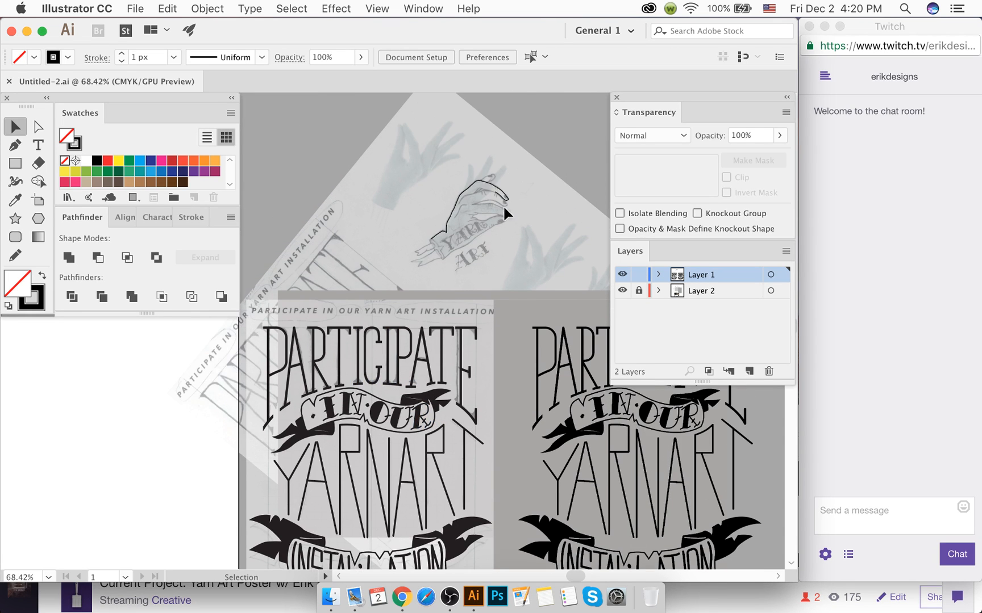
scroll(504, 204, up, 3)
scroll(476, 166, up, 1)
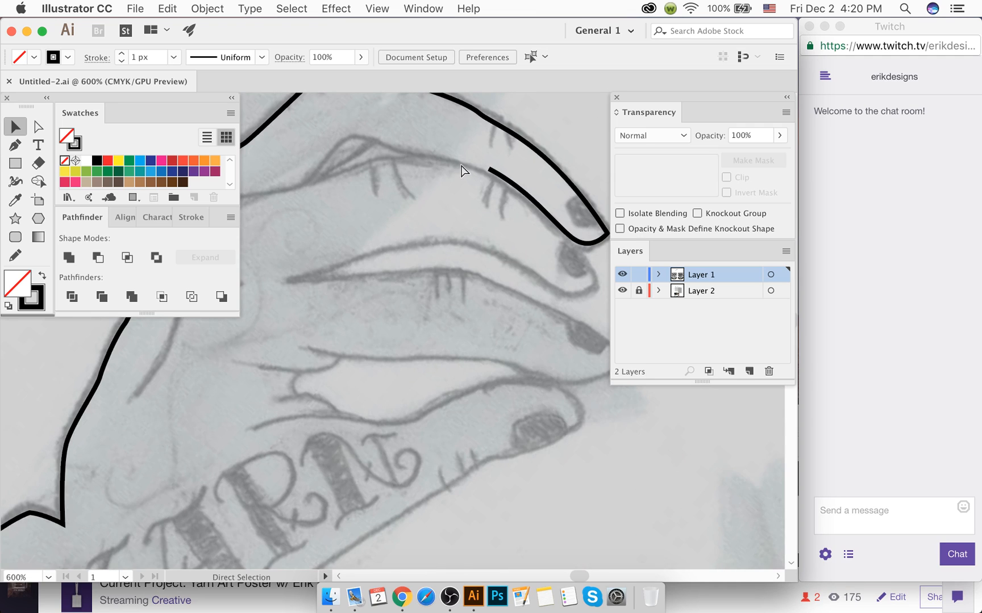
scroll(461, 171, left, 1)
key(p)
click(502, 169)
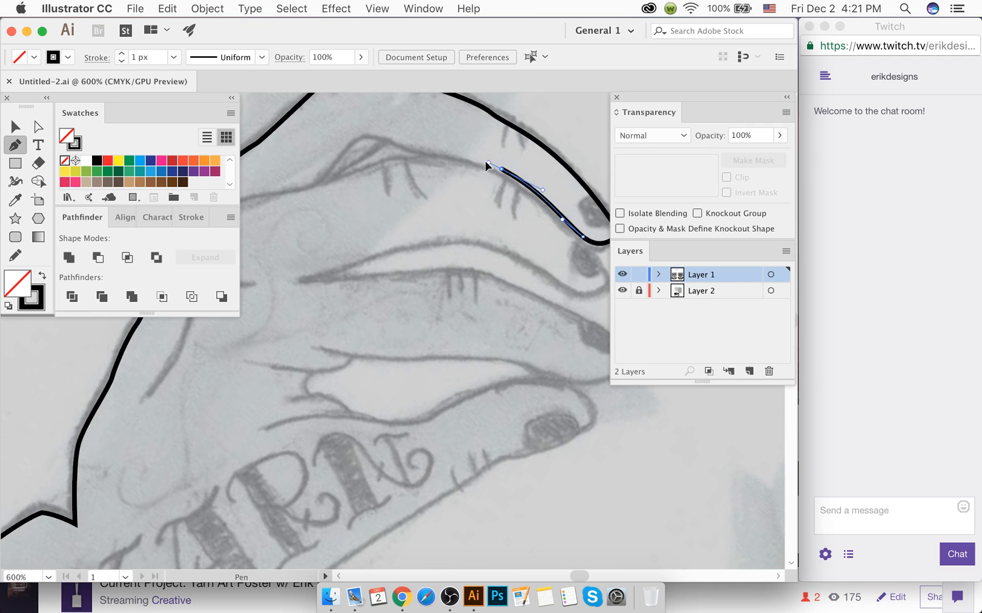
mouse_move(434, 155)
mouse_down()
mouse_move(372, 135)
mouse_move(339, 153)
mouse_move(320, 188)
mouse_move(312, 183)
mouse_move(312, 198)
mouse_move(340, 208)
mouse_move(312, 197)
mouse_up()
scroll(316, 190, left, 5)
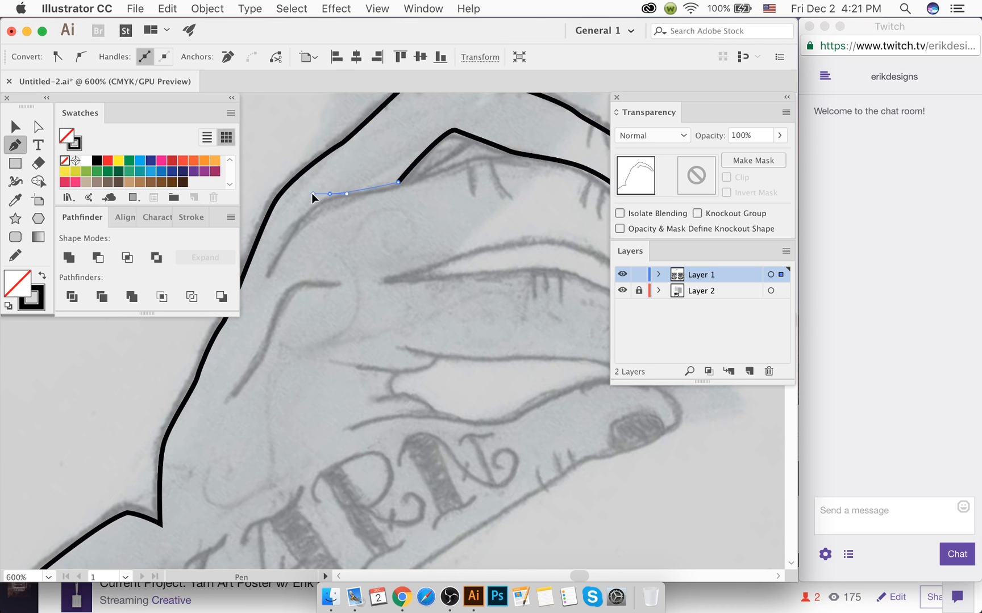
Step: Trace the knuckle crease out to its tip and back along the second finger's upper edge, with the path switched to a black fill
mouse_move(264, 277)
mouse_down()
mouse_move(271, 272)
mouse_move(256, 319)
mouse_move(265, 292)
mouse_move(353, 199)
mouse_up()
key(super+z)
key(shift+x)
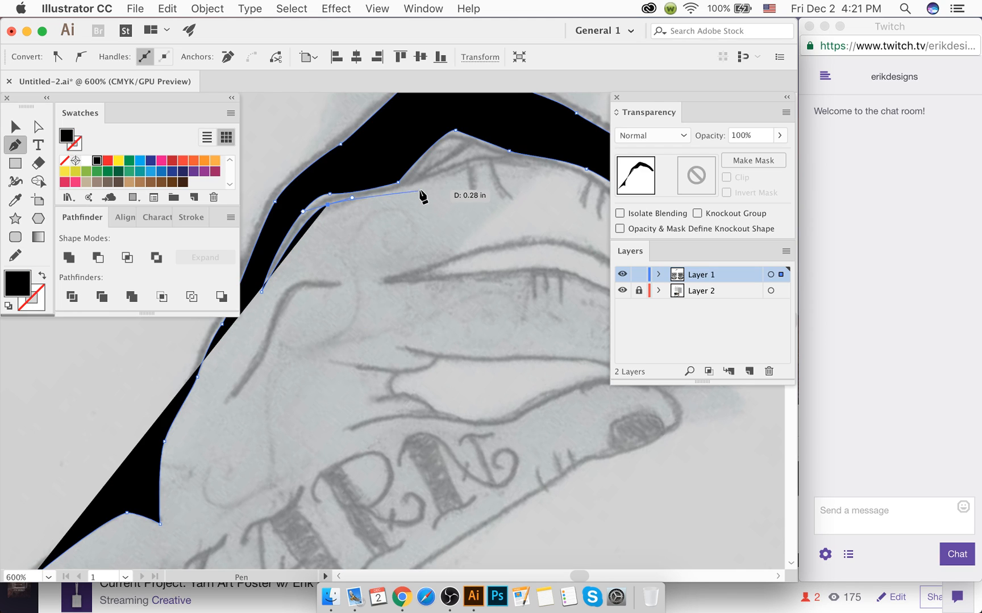
click(418, 185)
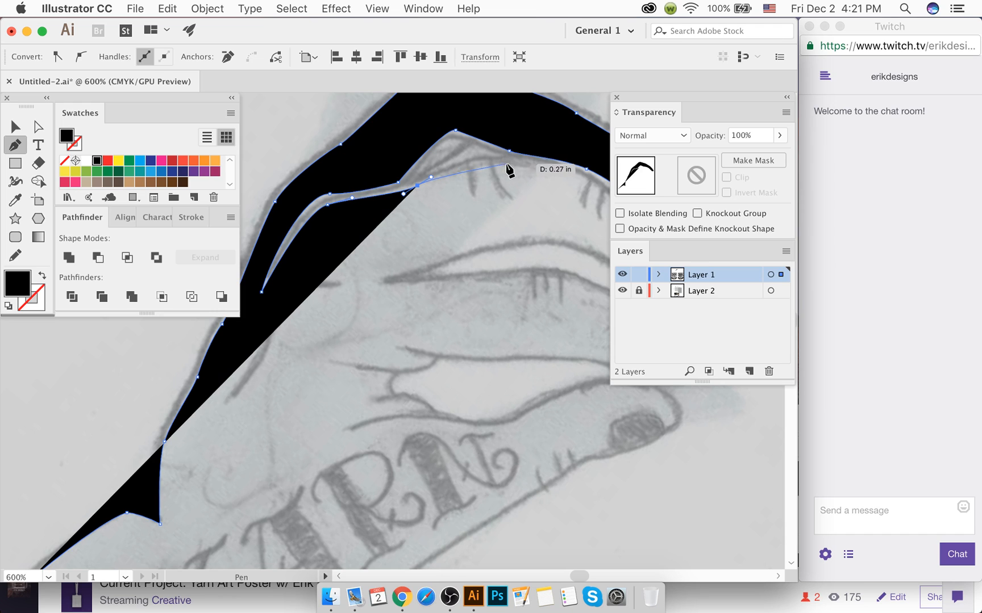
drag(504, 159, 543, 157)
Step: Continue the outline along the second finger and around its fingertip, then switch the path back to a black stroke without fill
scroll(465, 195, right, 3)
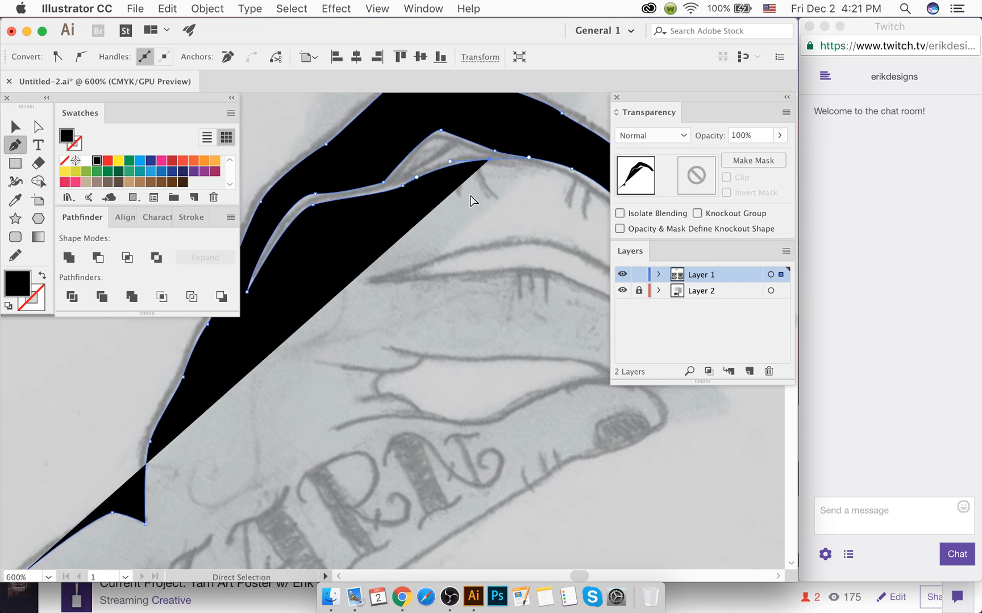
scroll(466, 201, right, 2)
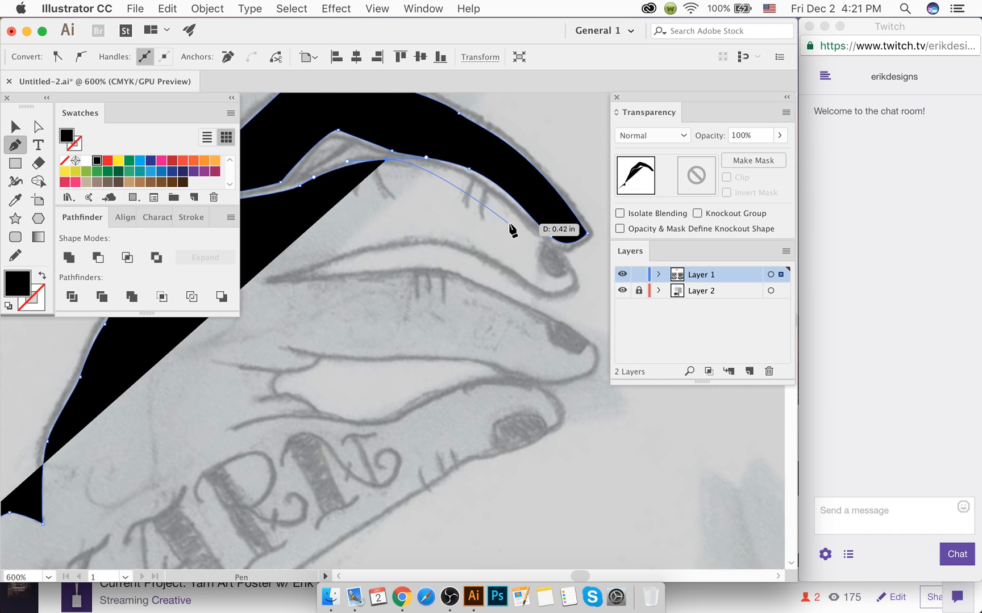
drag(492, 195, 513, 218)
mouse_move(555, 256)
mouse_down()
mouse_move(569, 285)
mouse_move(536, 282)
mouse_move(481, 241)
mouse_up()
key(shift+x)
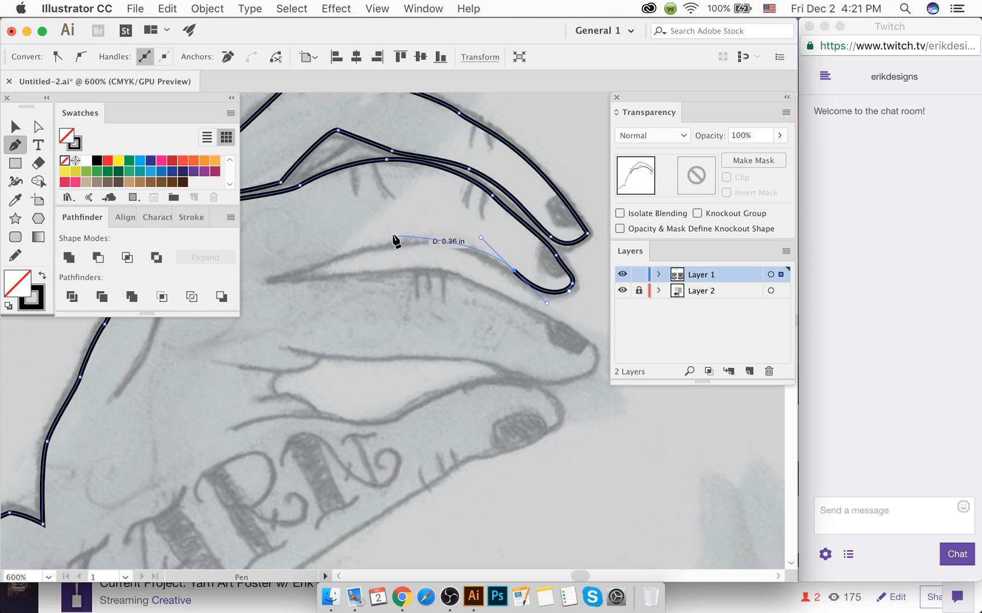
Step: Trace the second finger's underside into the pointed gap and out onto the third finger's upper edge, then switch to a black fill
mouse_move(381, 239)
mouse_down()
mouse_move(322, 248)
mouse_move(310, 280)
mouse_move(268, 283)
mouse_move(458, 279)
mouse_move(509, 263)
mouse_up()
scroll(348, 256, left, 5)
key(super+z)
key(shift+x)
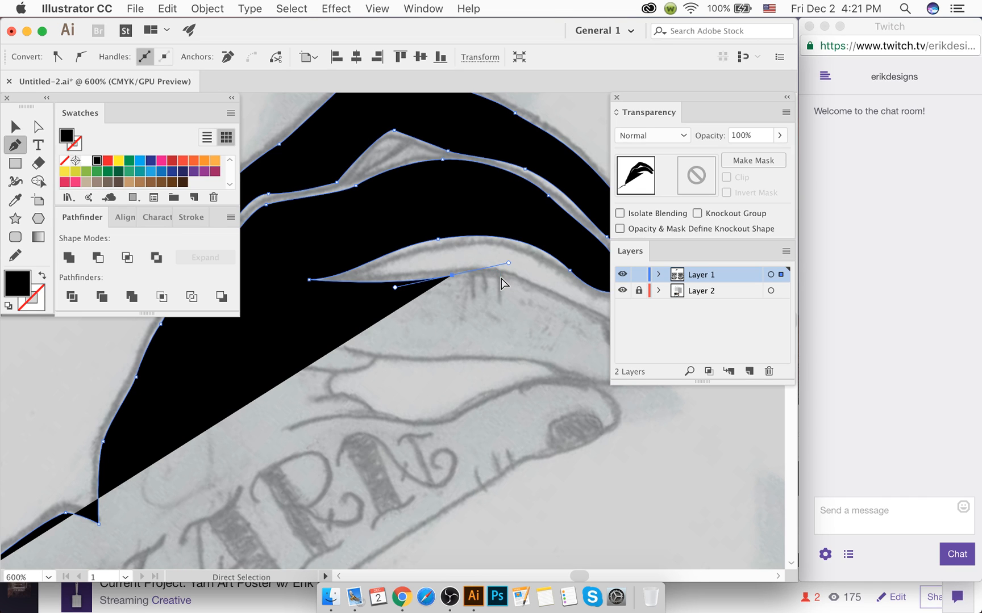
Step: Trace the third finger's upper edge and round its fingertip to the underside, then return the path to a black stroke without fill
scroll(500, 281, right, 3)
scroll(550, 328, right, 2)
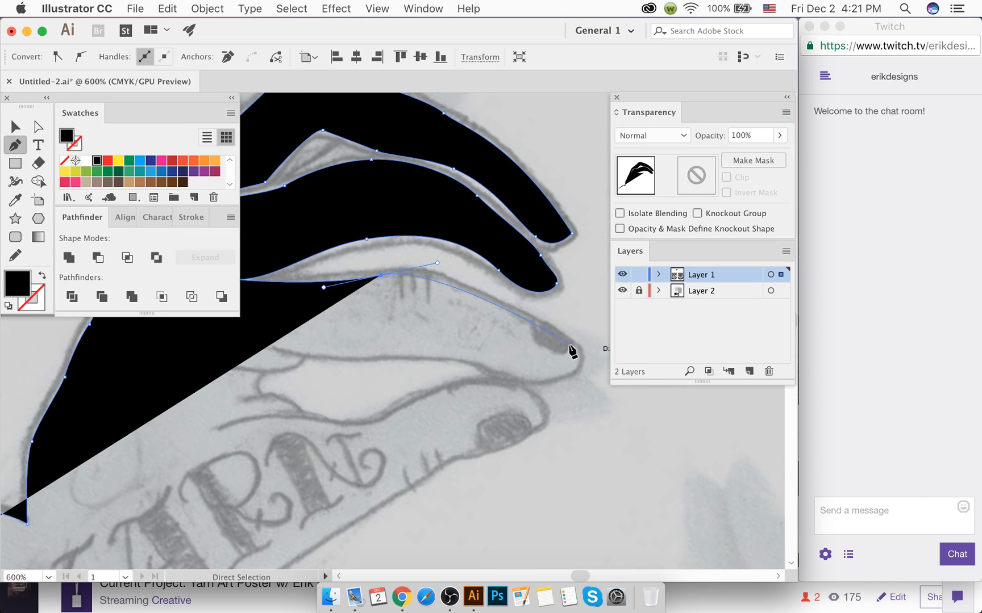
click(575, 348)
drag(585, 362, 585, 362)
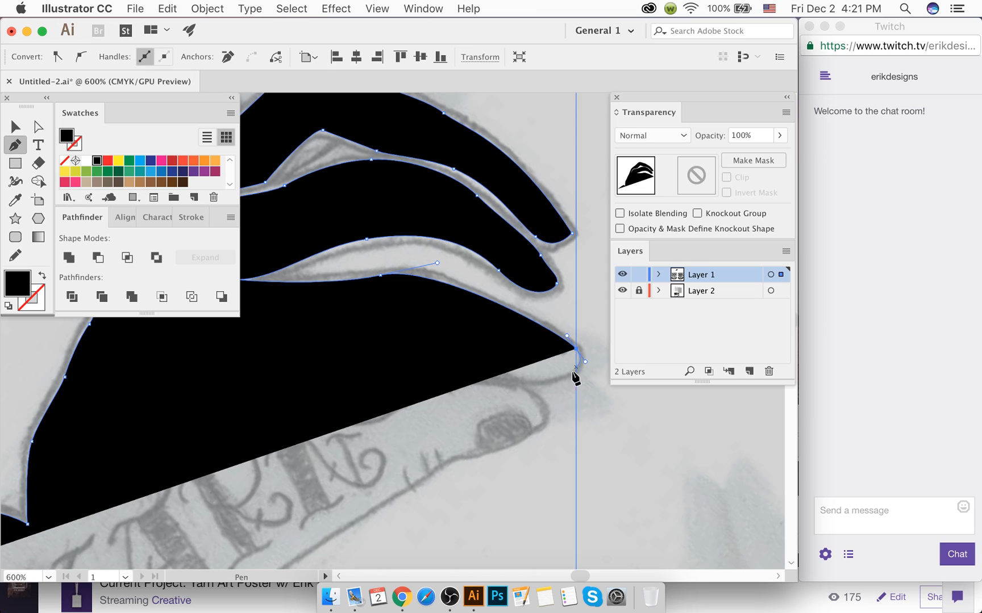
drag(524, 380, 477, 379)
key(shift+x)
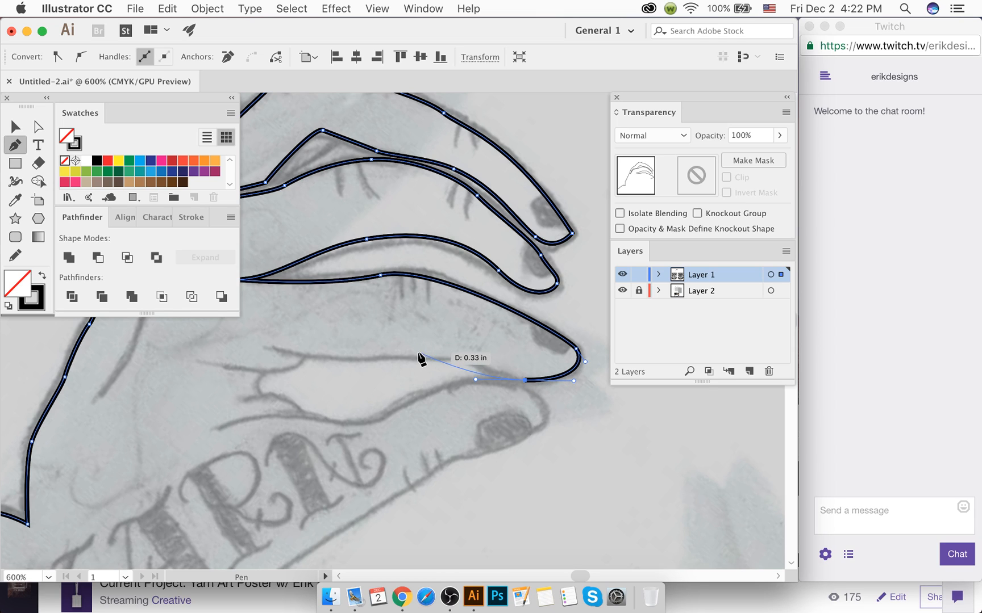
Step: Extend the outline along the third finger's underside to the tip of the crease above the thumb gap
drag(388, 356, 259, 359)
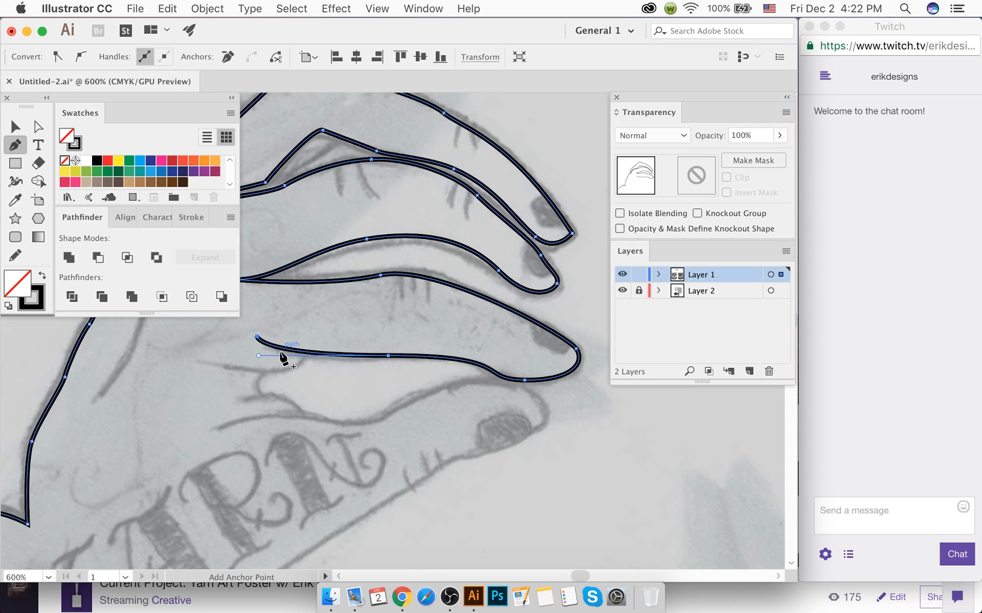
drag(259, 356, 296, 359)
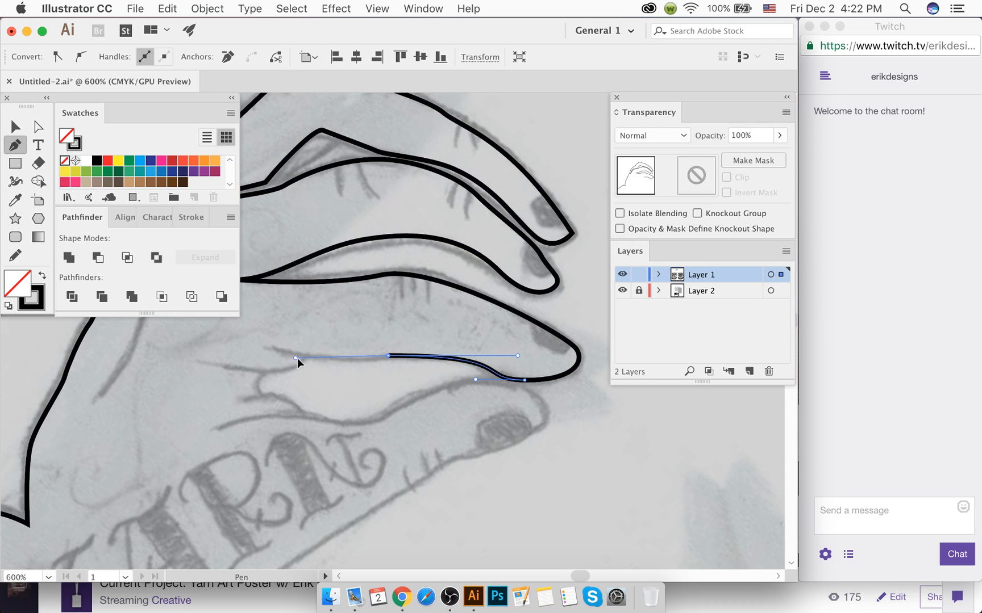
key(super+a)
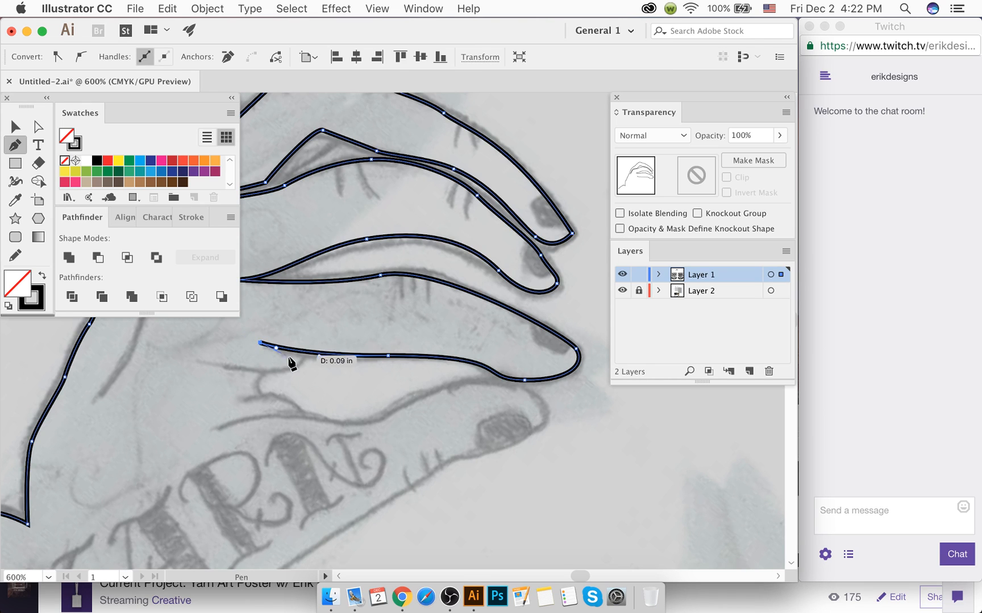
Step: Curve the path back from the crease tip to the thumb gap's upper corner, remove the outgoing handle, and restore the stroke
scroll(291, 362, up, 3)
scroll(307, 345, left, 4)
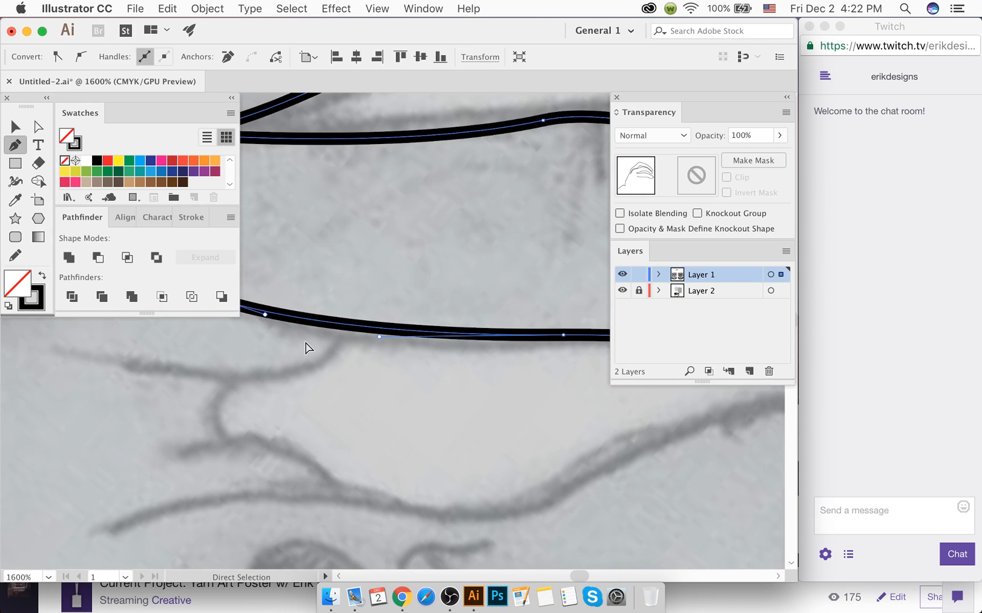
key(shift+x)
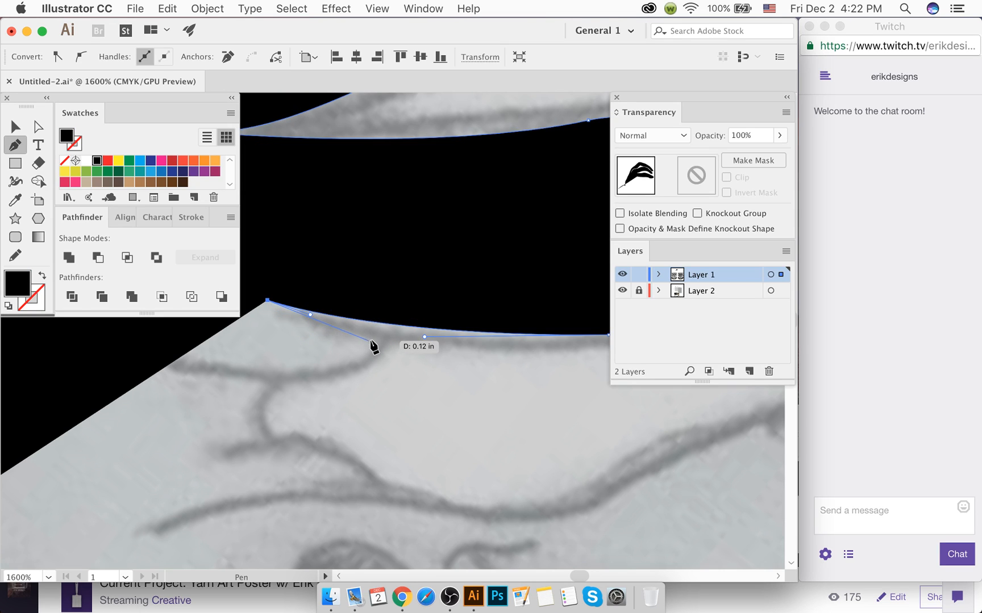
drag(372, 341, 424, 345)
click(372, 341)
key(shift+x)
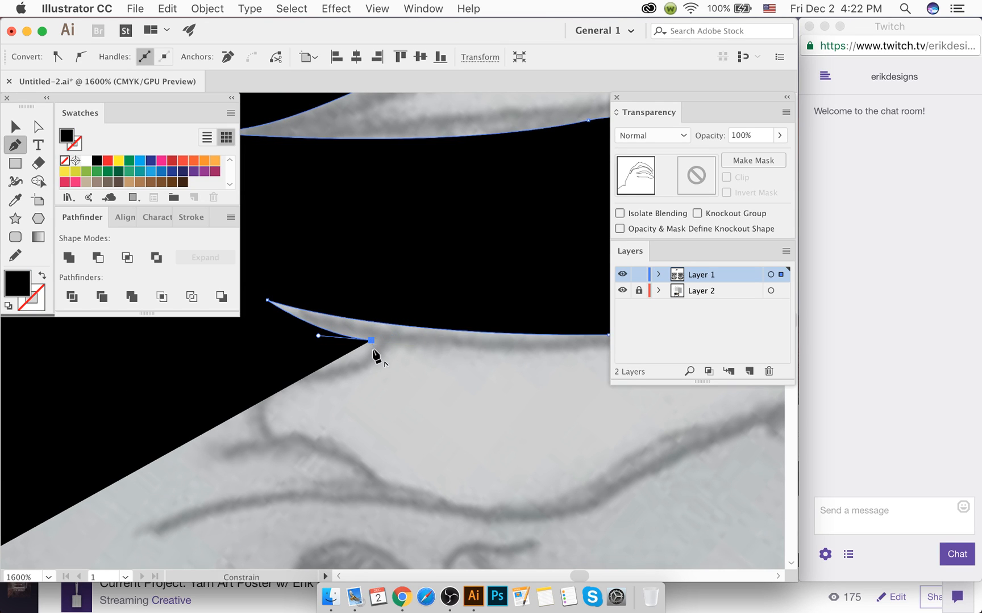
Step: Trace the upper edge of the next crease out to its far tip, switch to a black fill, and remove the tip anchor's outgoing handle
scroll(372, 351, left, 2)
scroll(339, 362, left, 4)
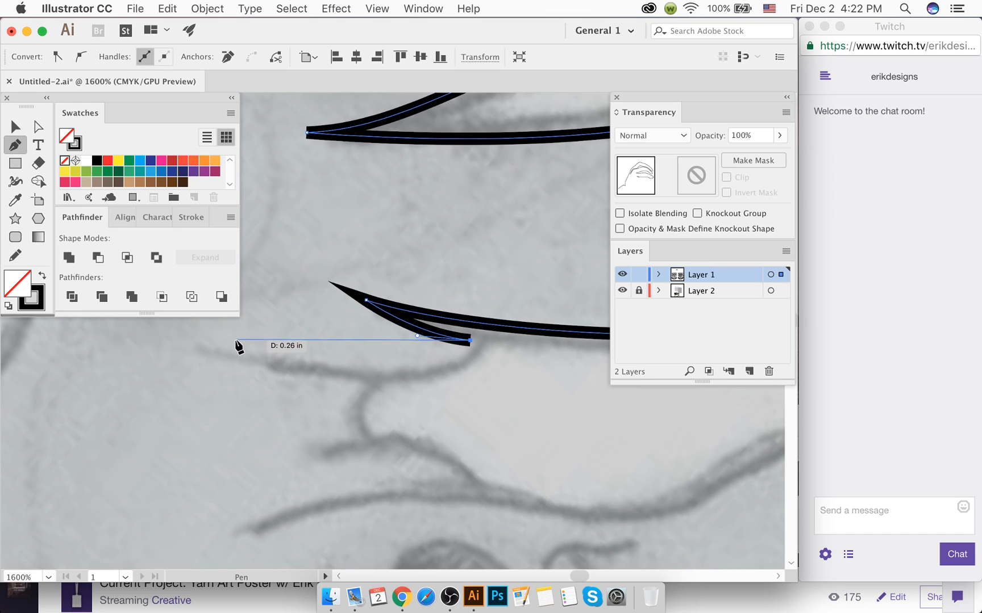
drag(235, 340, 136, 330)
key(super+z)
scroll(346, 368, left, 5)
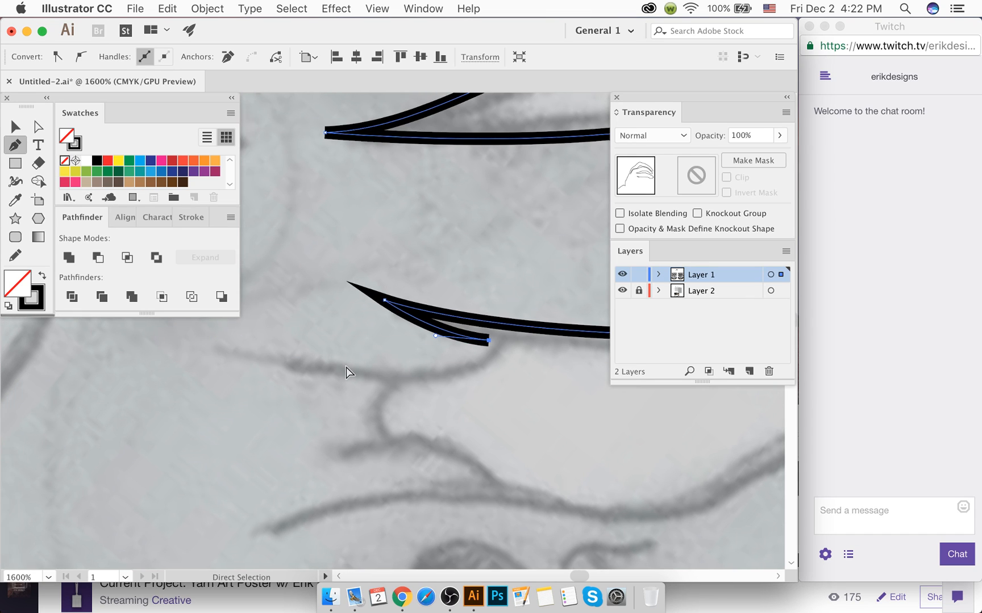
scroll(329, 346, left, 2)
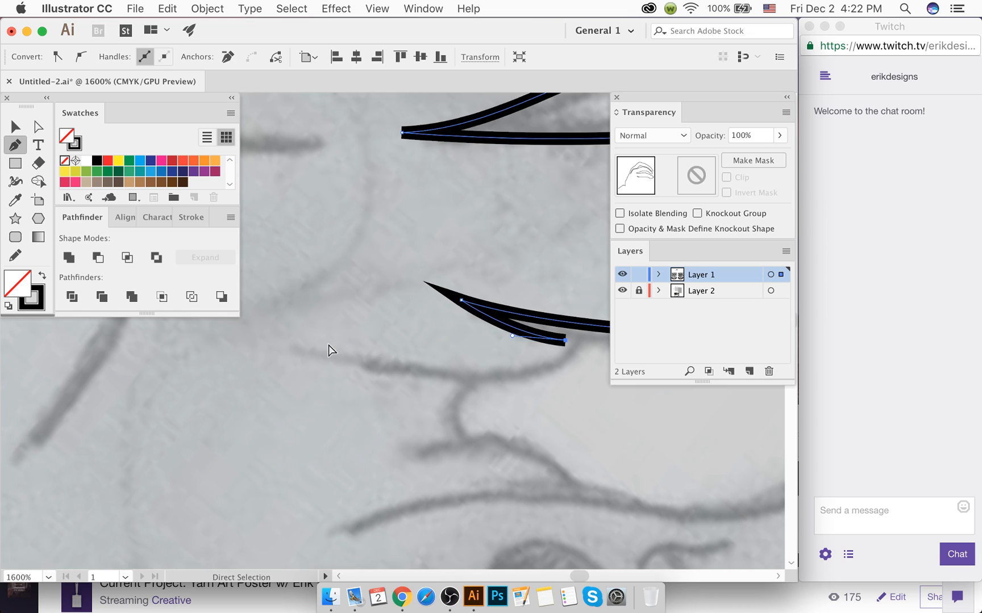
drag(338, 343, 146, 301)
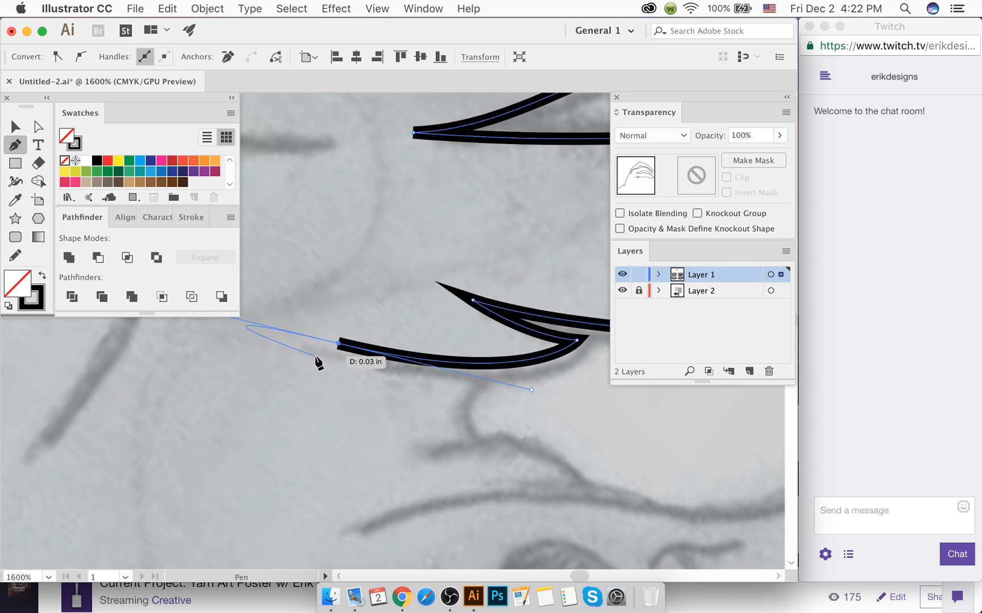
key(shift+x)
click(339, 345)
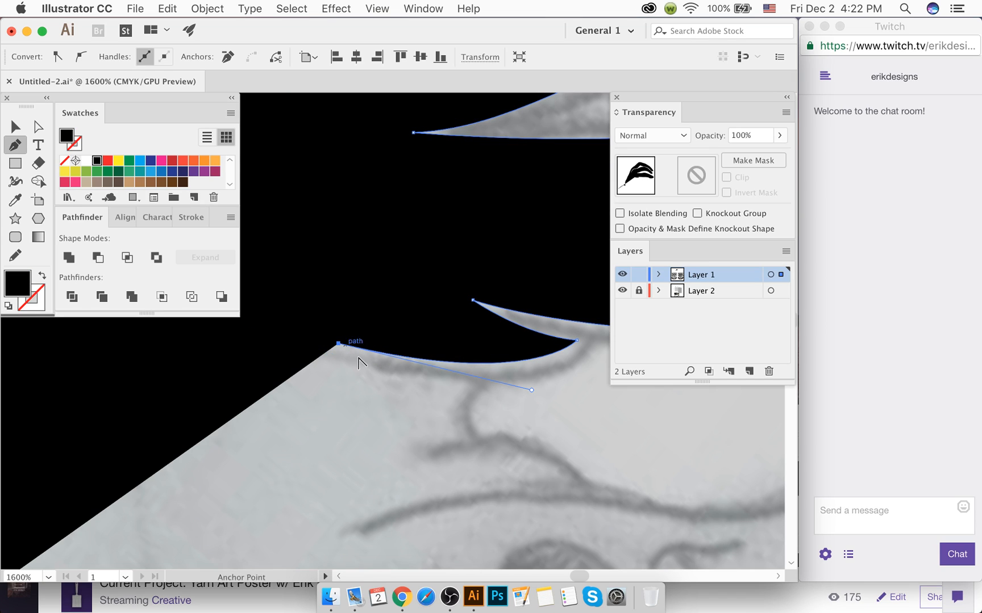
Step: Curve the path back to the thumb gap's upper corner and down to its lower corner, removing both anchors' outgoing handles
drag(467, 383, 548, 383)
alt+click(467, 382)
drag(467, 436, 486, 465)
alt+click(467, 437)
drag(411, 441, 377, 431)
click(411, 441)
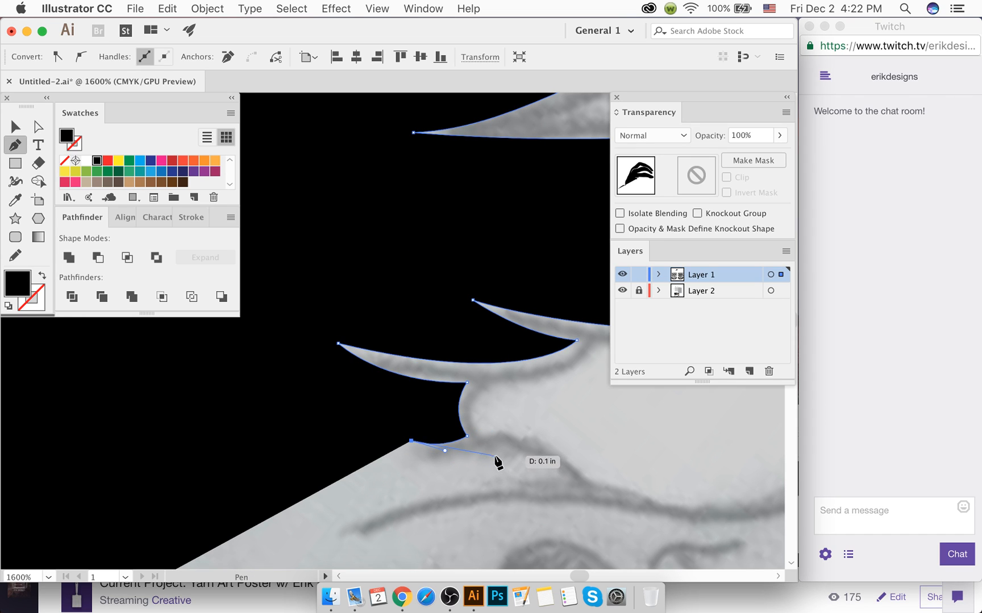
key(super+z)
key(super+z)
drag(391, 456, 356, 454)
click(391, 456)
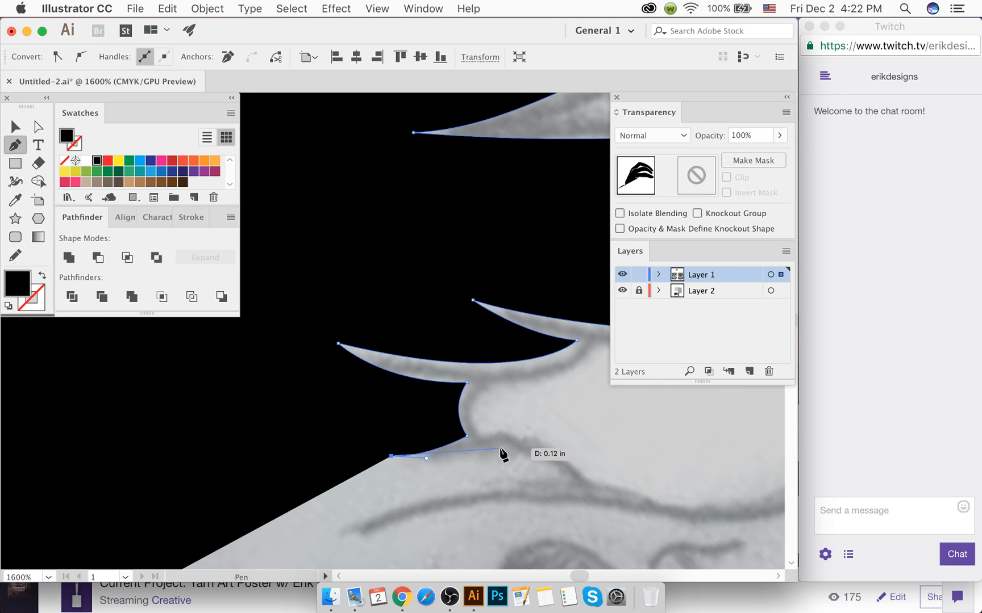
drag(495, 444, 564, 422)
key(super+z)
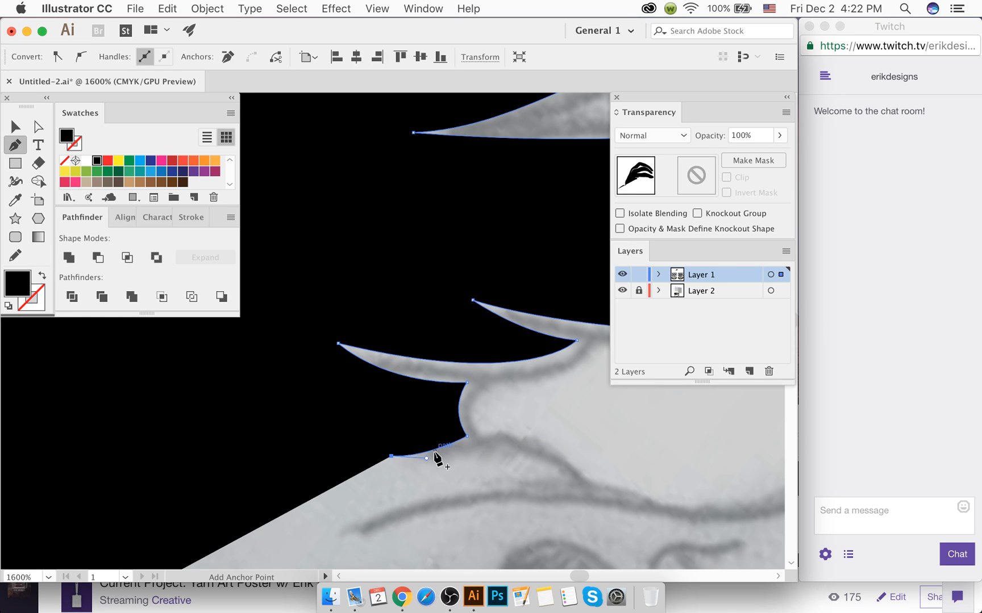
key(super+z)
key(super+z)
Step: Extend the path to the short crease's tip and back to the gap's edge, then curve it down to the start of the long lower crease
drag(396, 465, 363, 468)
click(396, 465)
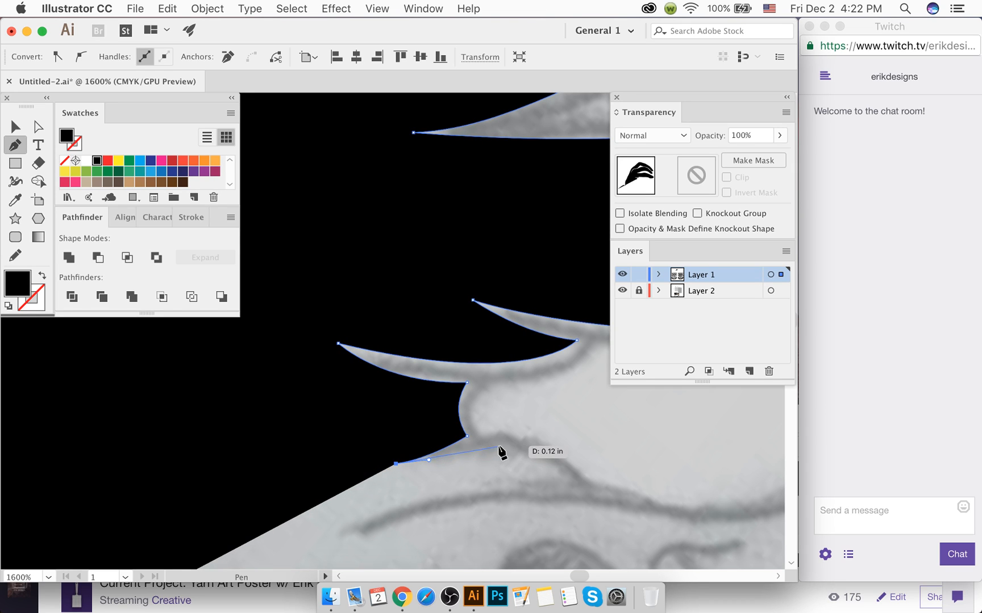
drag(498, 445, 545, 429)
click(499, 446)
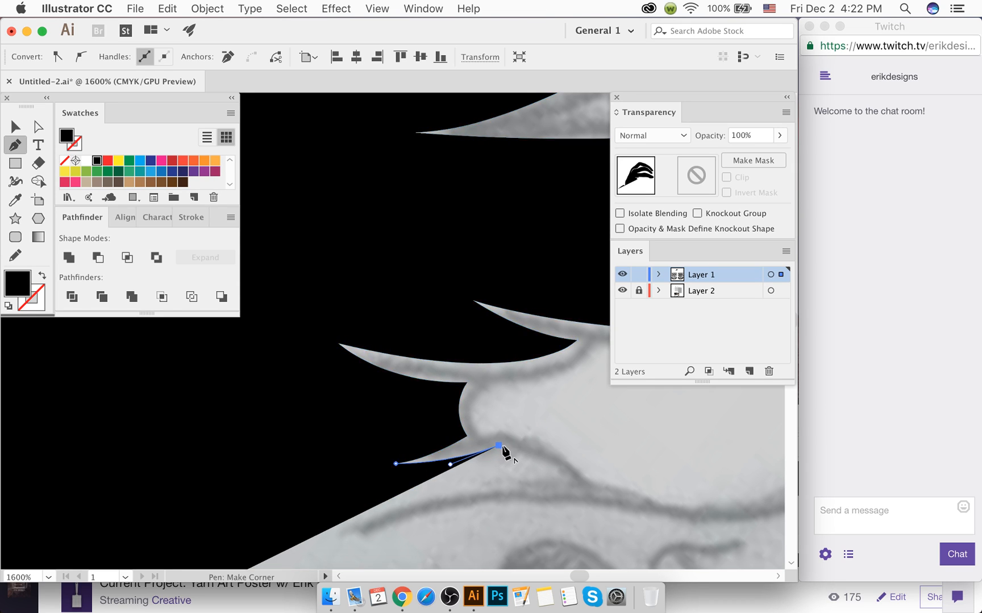
scroll(512, 454, down, 1)
scroll(509, 458, right, 2)
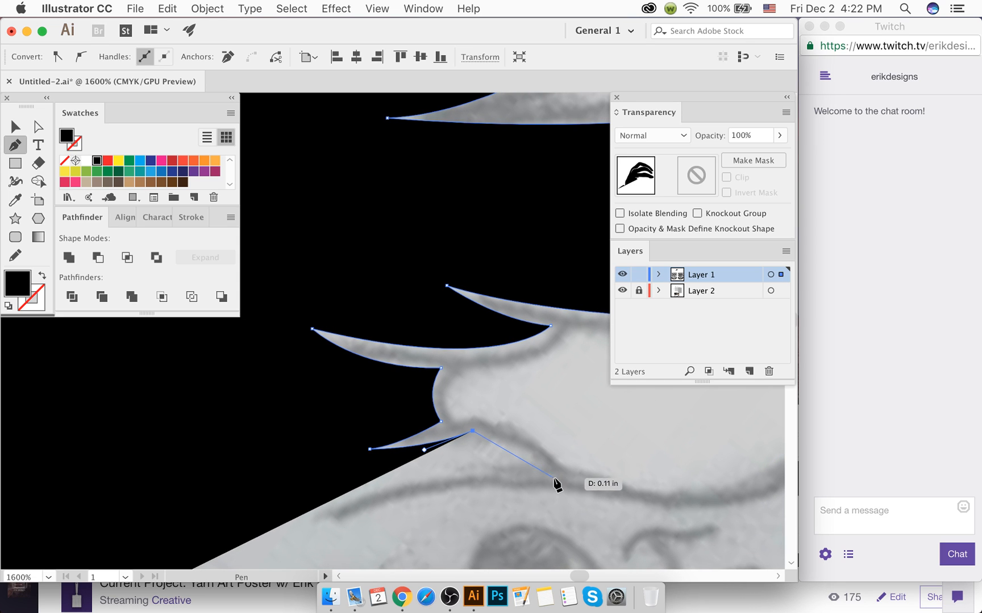
click(556, 482)
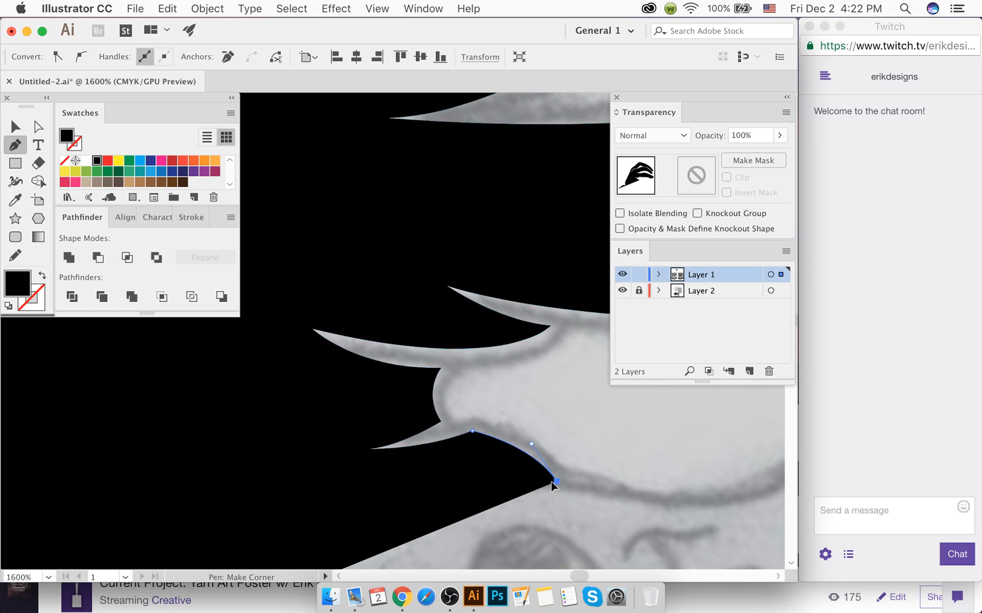
Step: Switch the path to a black stroke without fill and trace the long lower crease to its far tip, removing the outgoing handle
key(shift+x)
scroll(335, 511, down, 3)
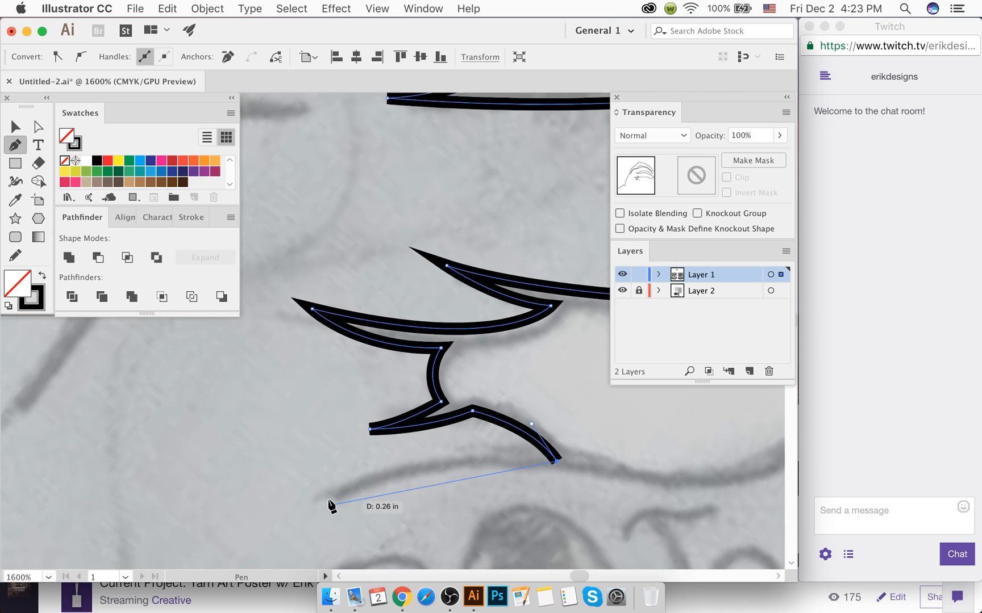
drag(324, 474, 195, 547)
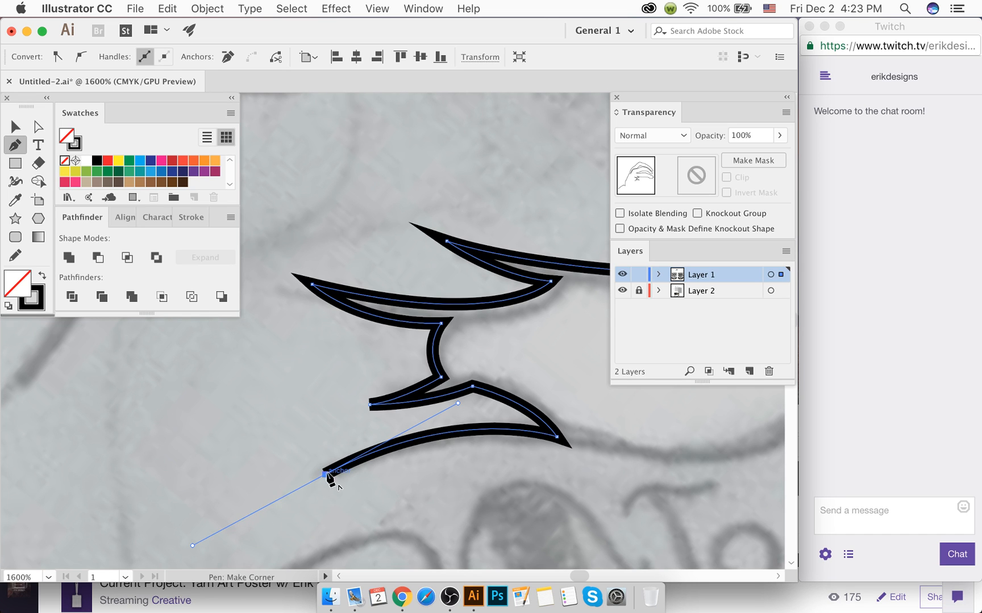
drag(325, 475, 338, 491)
Step: Curve the path back along the long crease's lower side to the thumb's upper edge, then switch it to a black fill
scroll(338, 491, down, 3)
scroll(338, 493, down, 3)
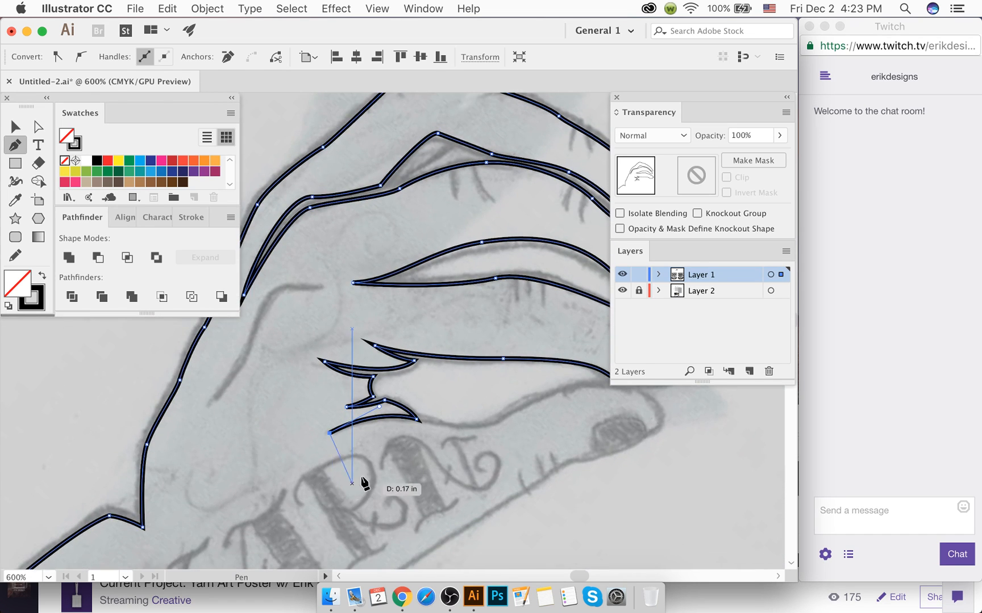
scroll(392, 449, up, 3)
mouse_move(392, 449)
mouse_down()
mouse_move(463, 401)
mouse_move(484, 401)
mouse_move(474, 394)
mouse_move(563, 403)
mouse_up()
key(shift+x)
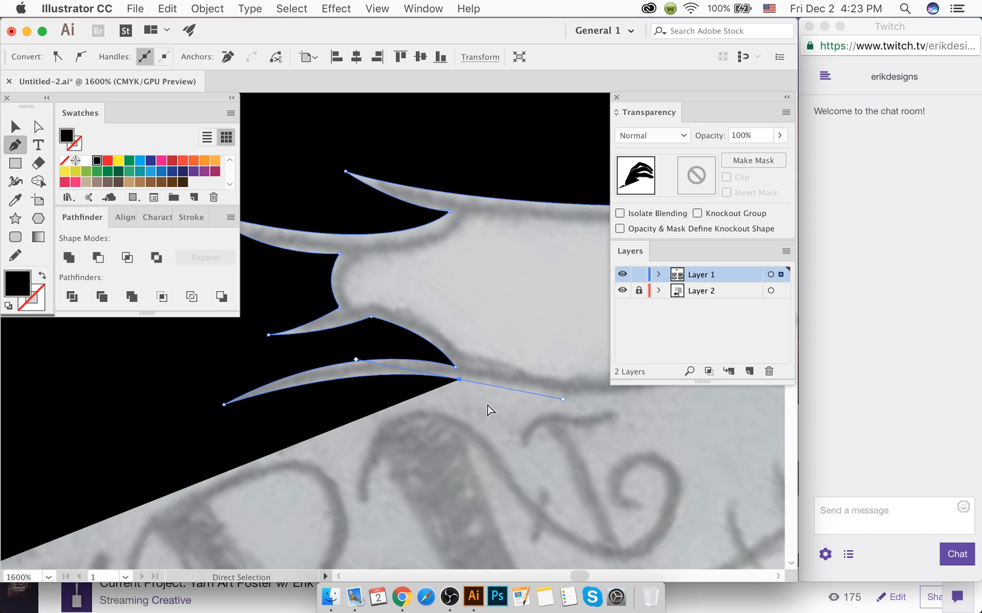
Step: Trace the thumb's upper edge from the crease to where it starts rising toward the thumb tip
scroll(486, 409, right, 2)
scroll(486, 413, down, 3)
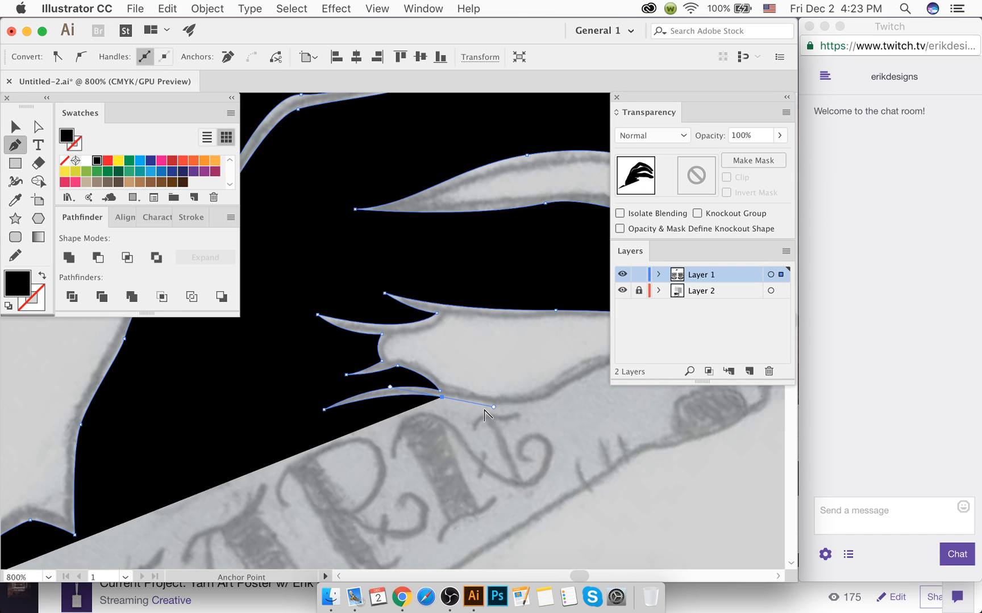
scroll(484, 416, right, 6)
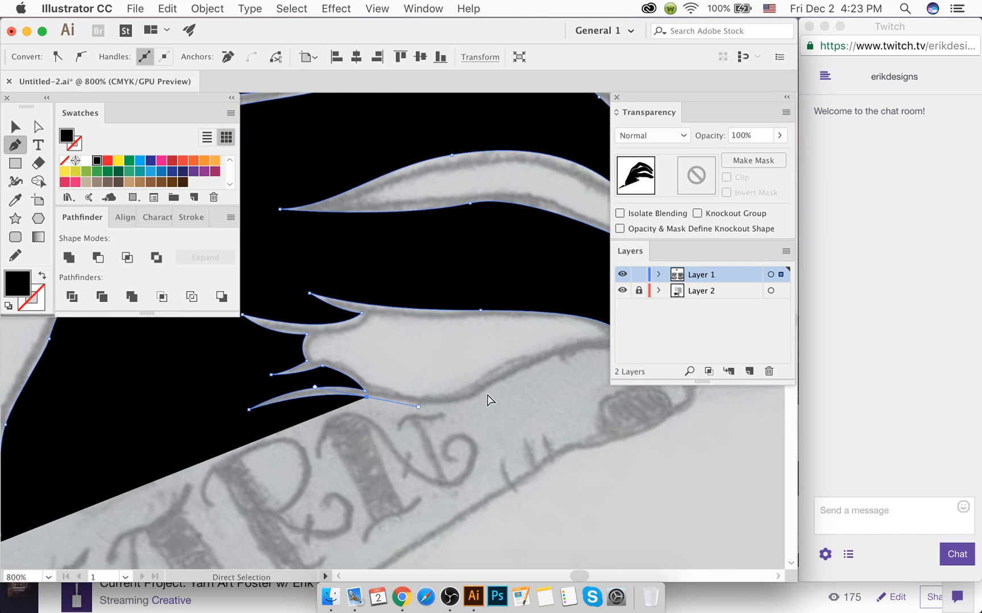
drag(454, 392, 472, 384)
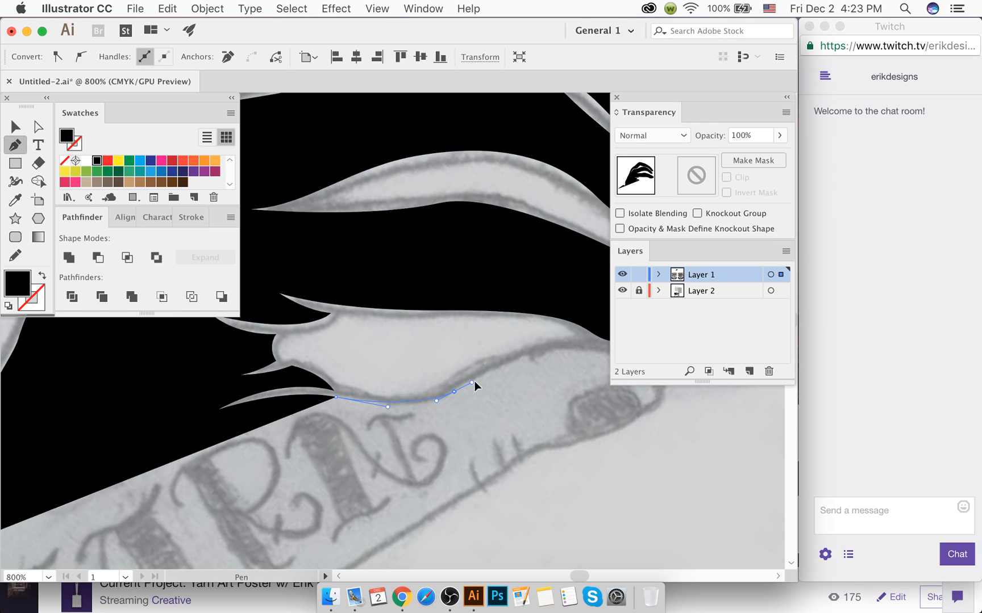
scroll(493, 375, right, 5)
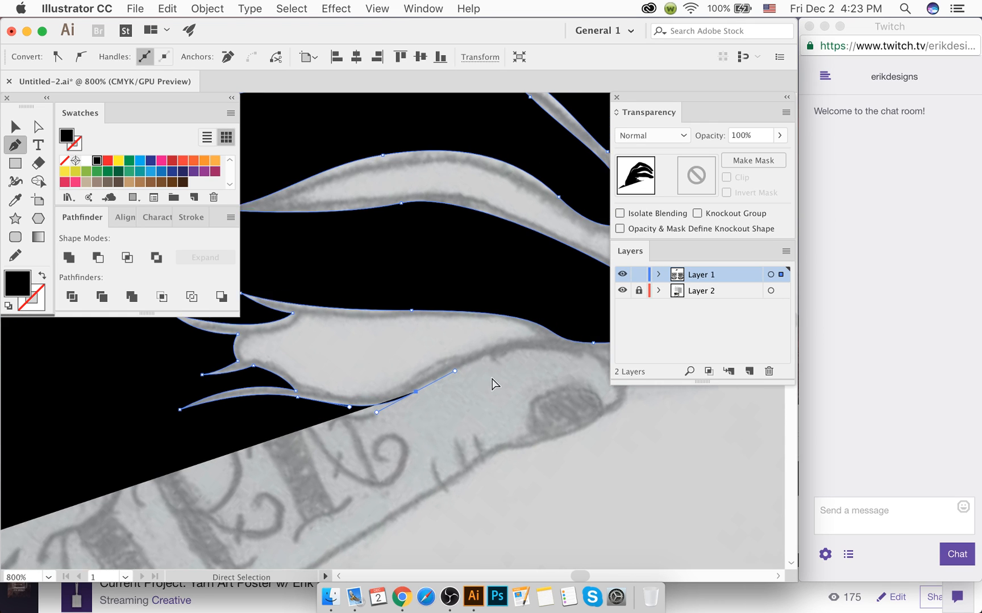
drag(552, 363, 582, 377)
super+click(476, 438)
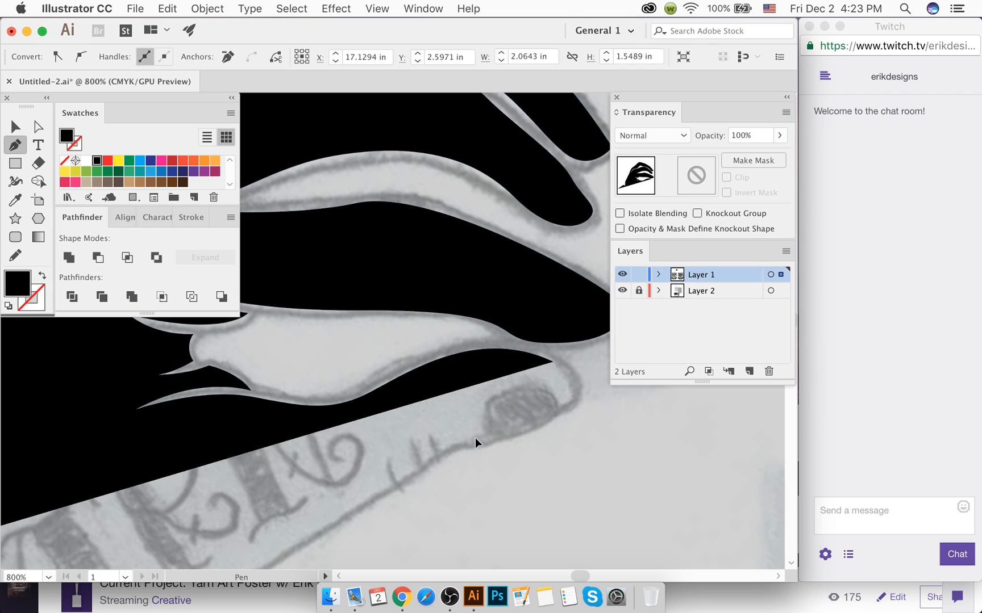
drag(416, 448, 377, 459)
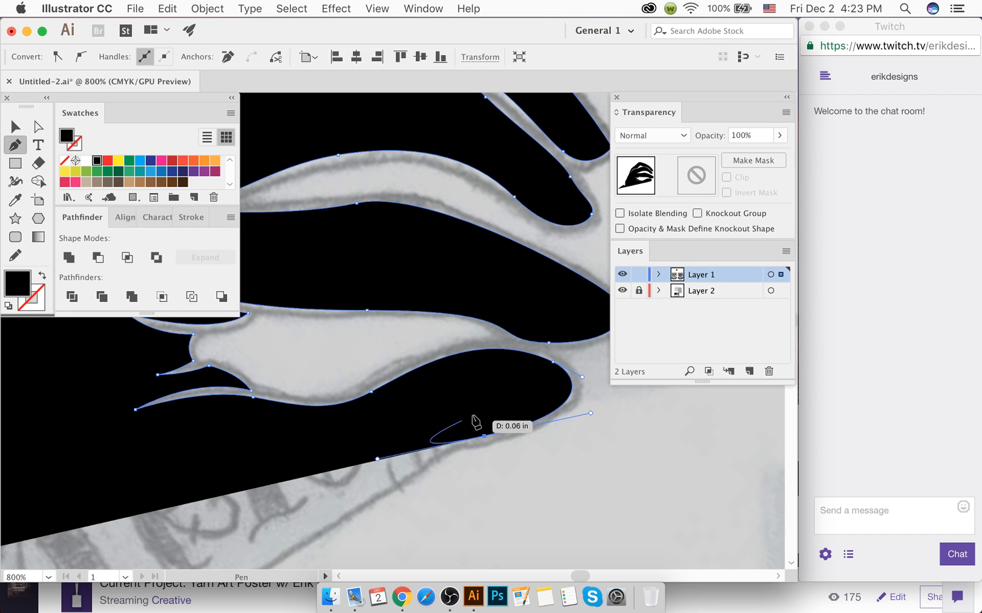
key(super+z)
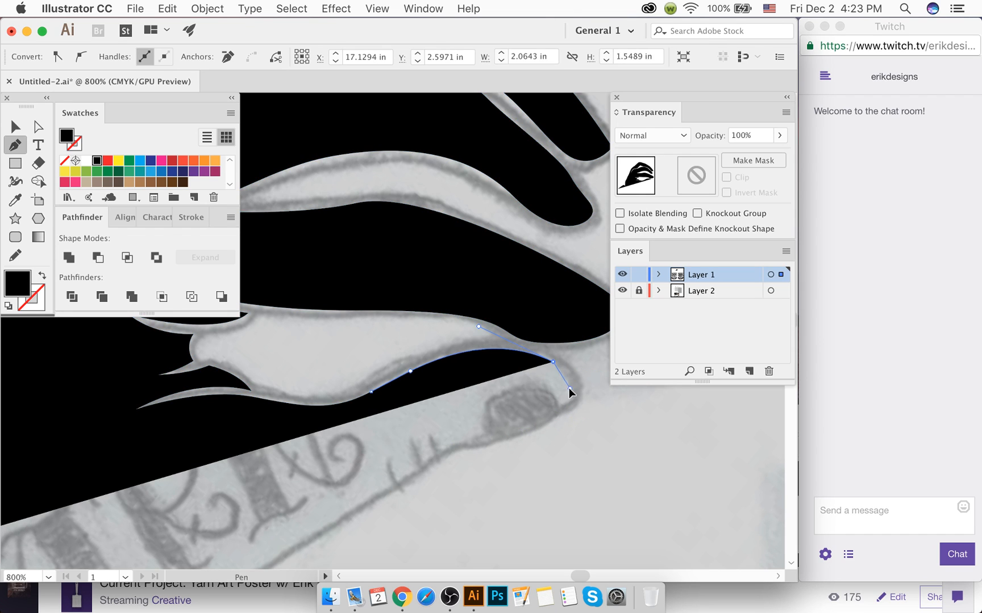
drag(569, 389, 548, 413)
key(z)
key(super+z)
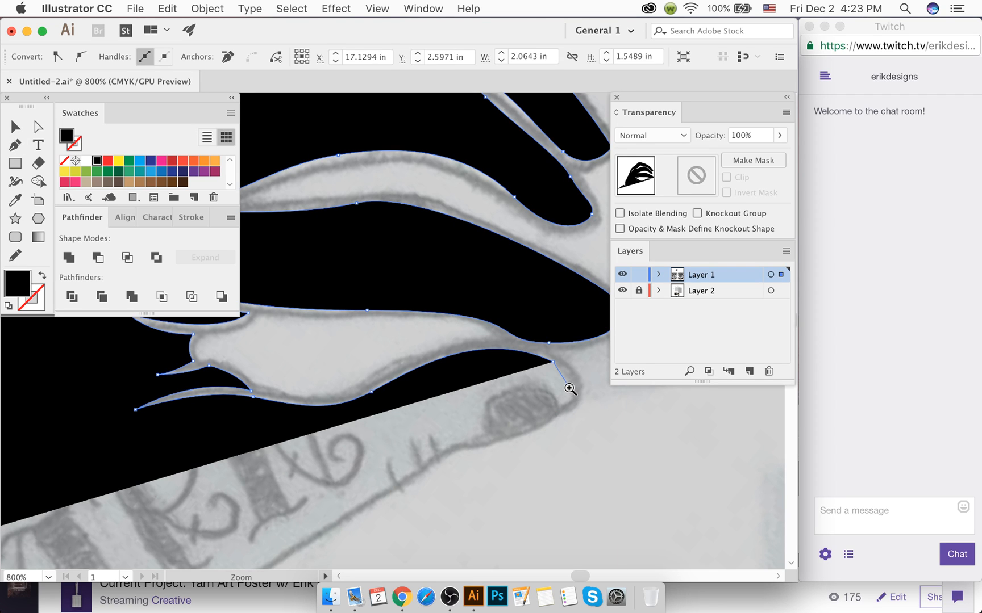
key(p)
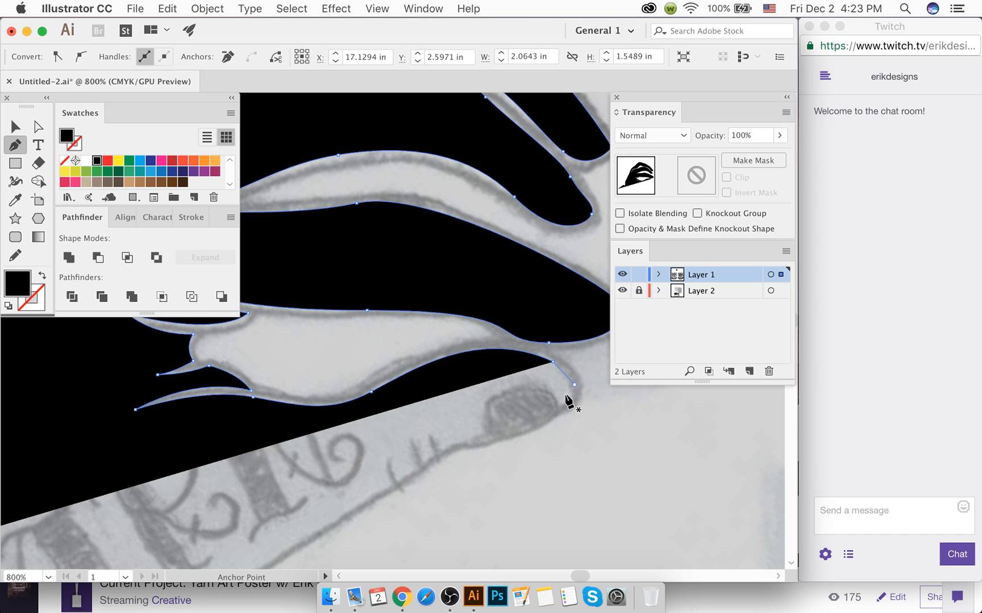
Step: Curve the path over the thumb's upper edge, round its tip below the nail, and trace the first part of its underside
drag(552, 363, 572, 373)
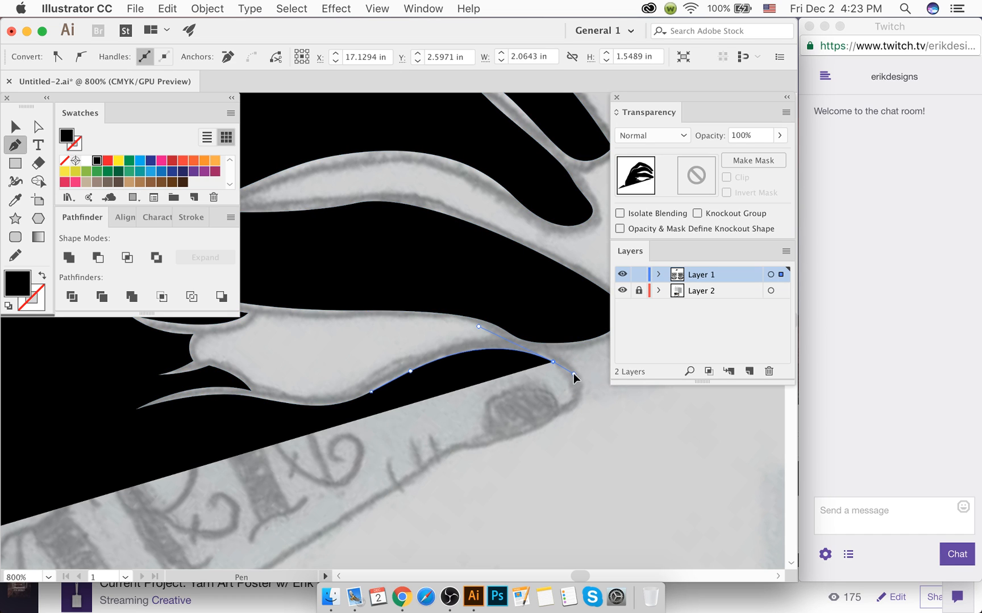
drag(549, 412, 508, 427)
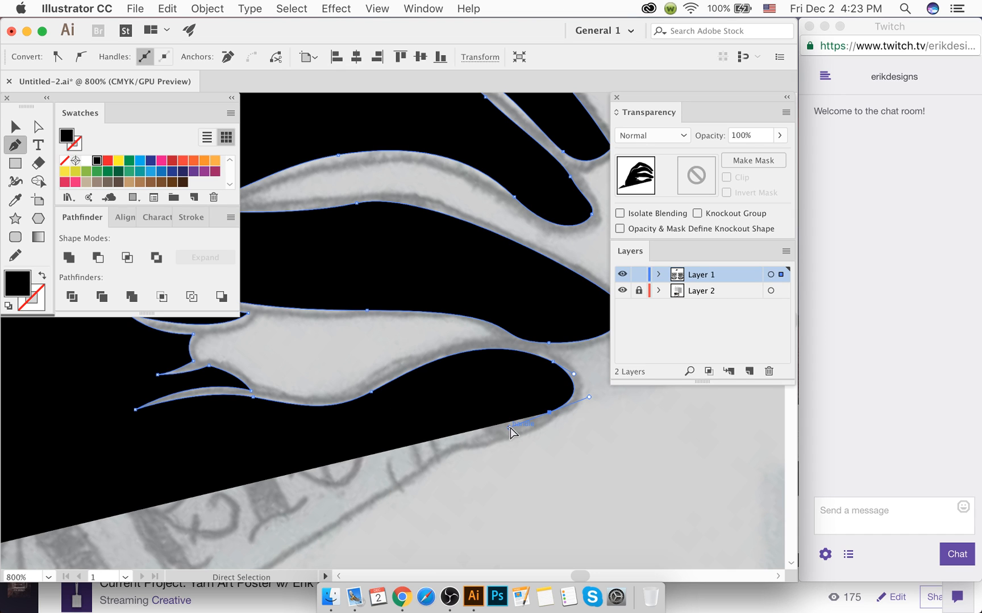
key(super+z)
drag(566, 404, 559, 406)
drag(462, 444, 437, 448)
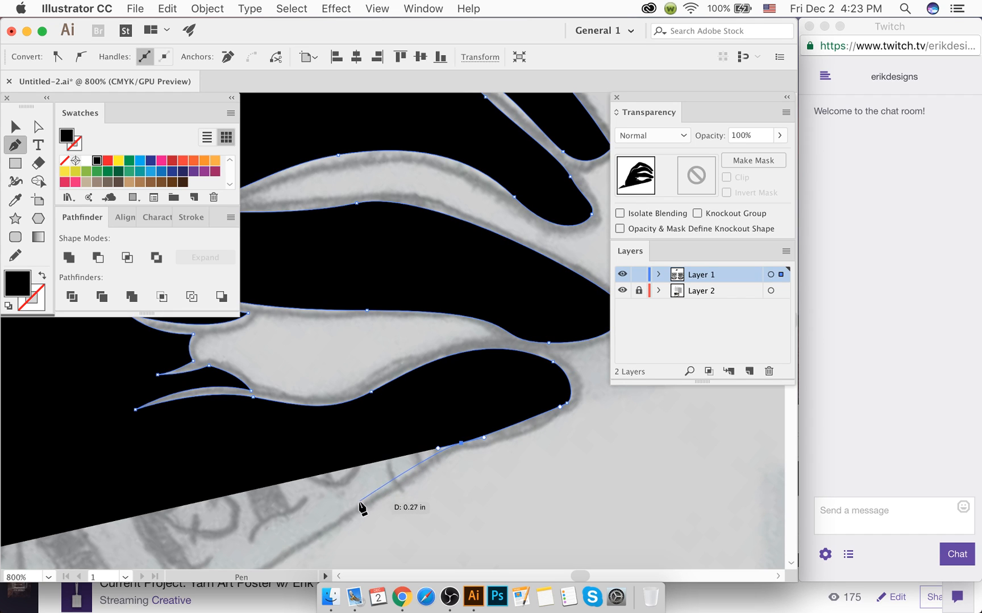
drag(355, 506, 313, 524)
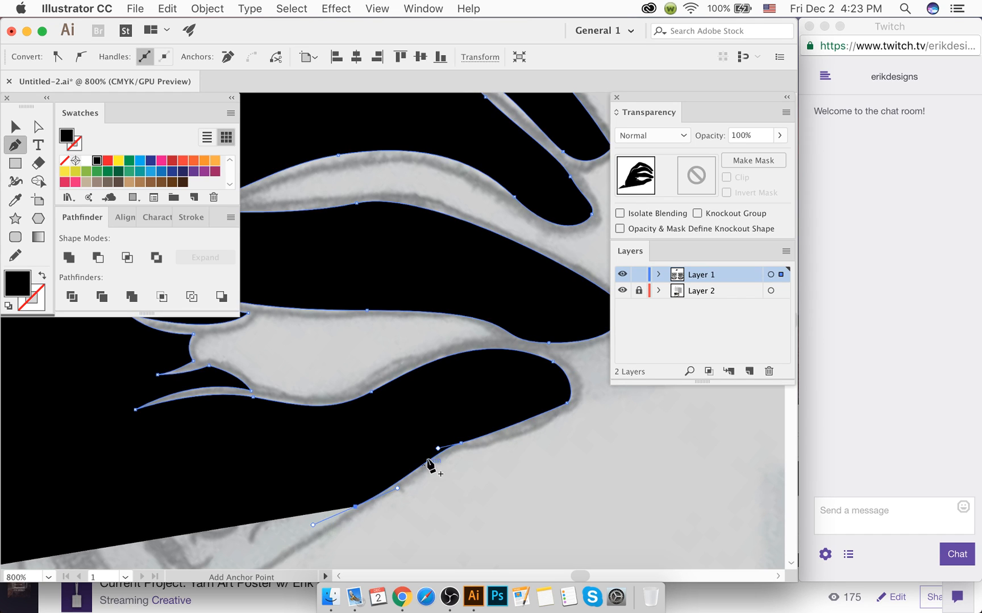
Step: Extend the outline down the thumb's underside and around the bend at its base onto the lower edge of the wrist
scroll(447, 457, down, 3)
scroll(448, 457, down, 4)
scroll(448, 458, left, 3)
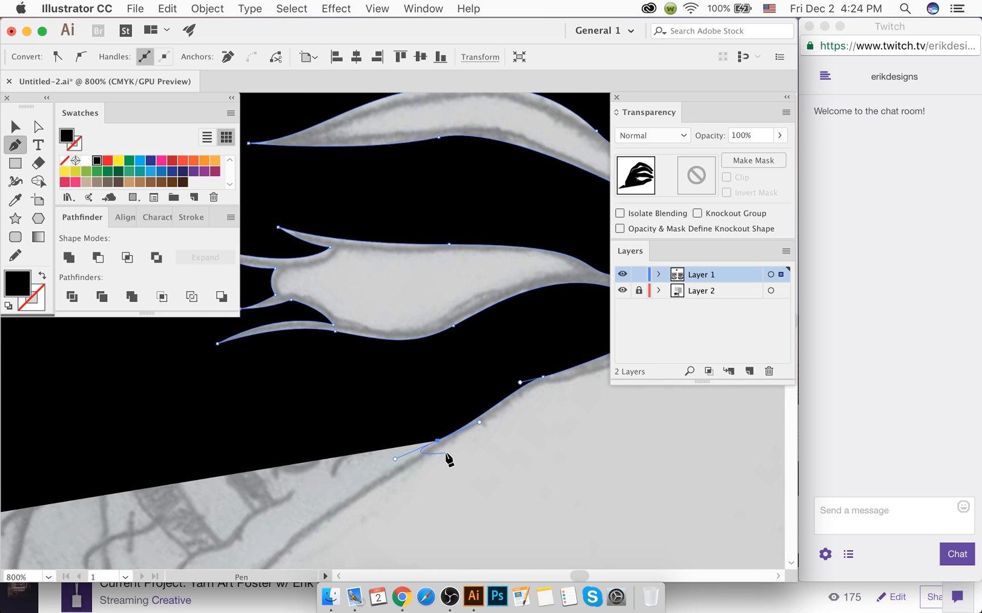
scroll(448, 459, down, 2)
scroll(447, 459, left, 4)
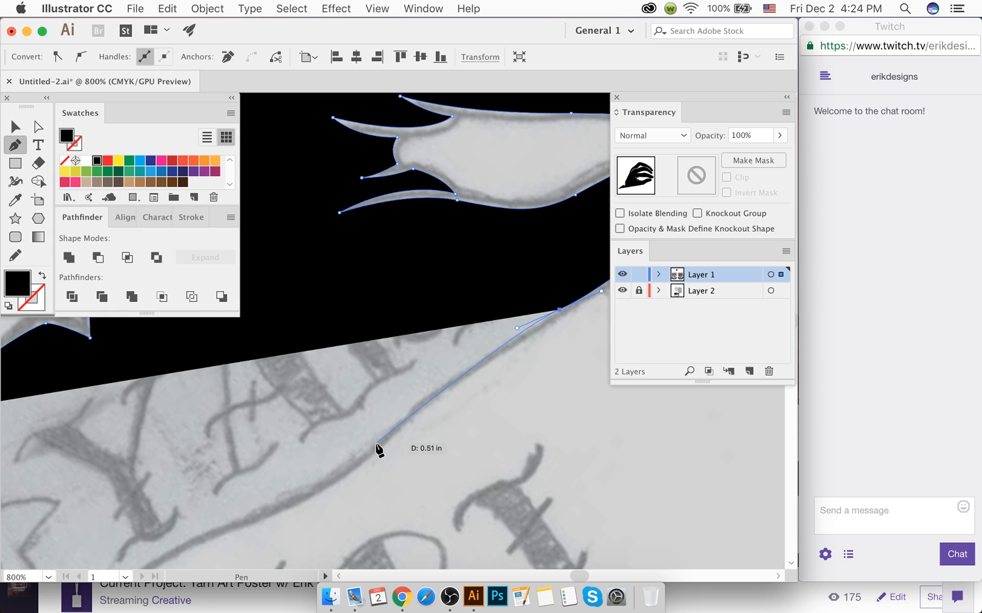
drag(376, 442, 360, 470)
scroll(382, 460, down, 1)
scroll(381, 460, left, 3)
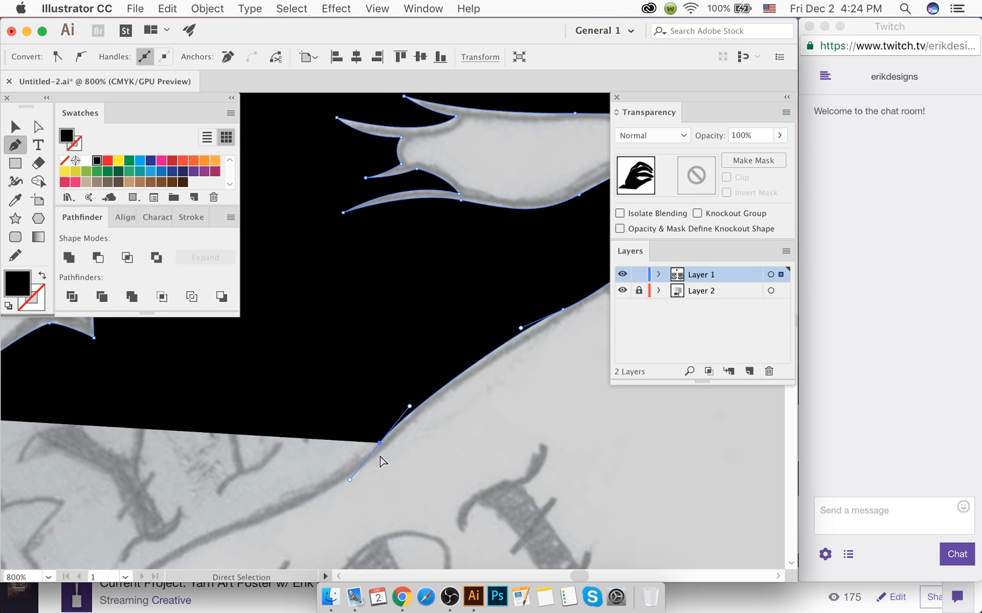
scroll(386, 462, down, 4)
scroll(386, 462, left, 4)
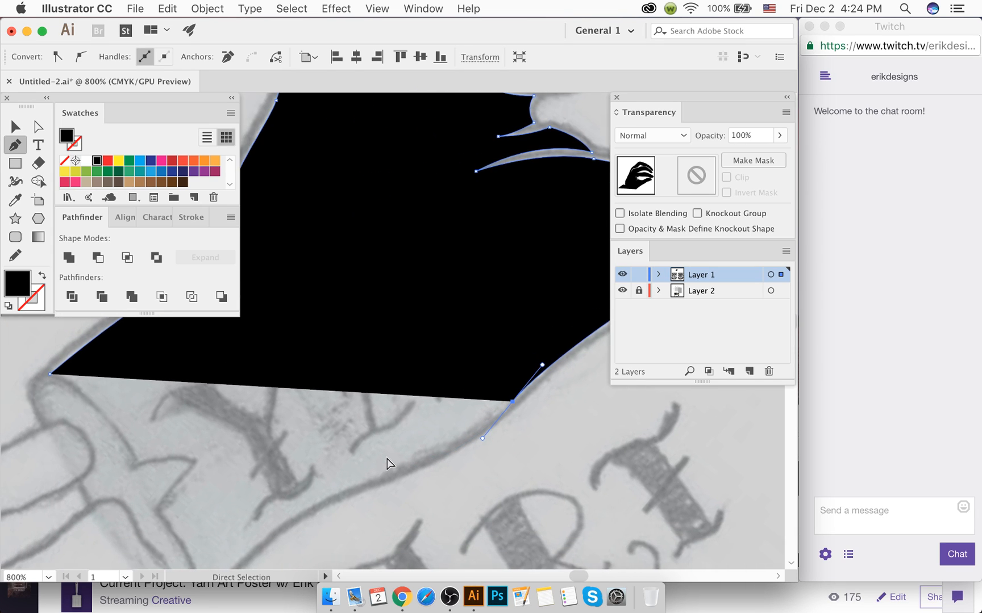
drag(409, 424, 393, 428)
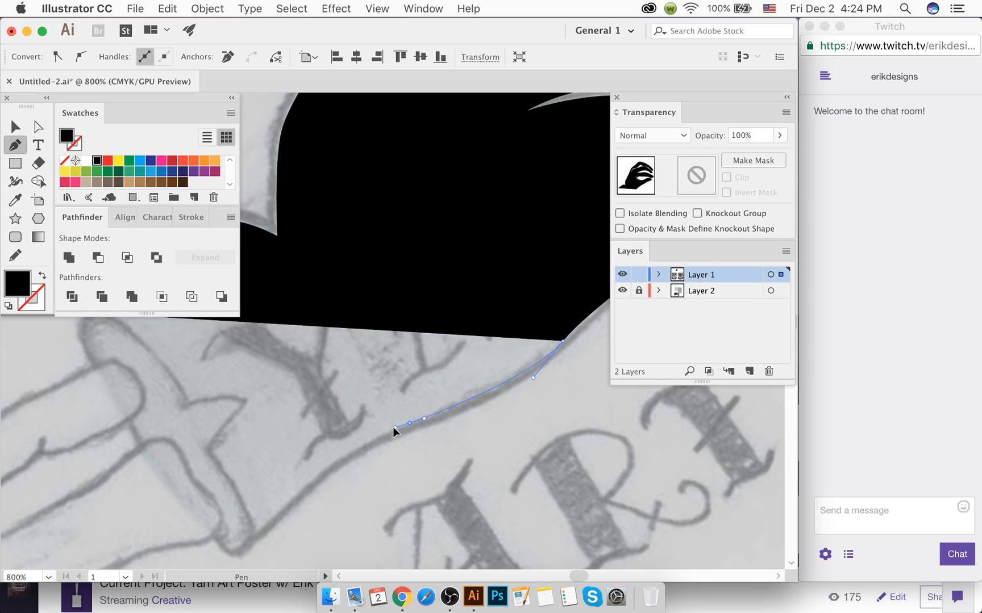
Step: Trace the wrist's lower edge to the bottom corner of the severed end and remove that anchor's outgoing handle
drag(257, 530, 225, 566)
key(super+z)
scroll(289, 492, down, 2)
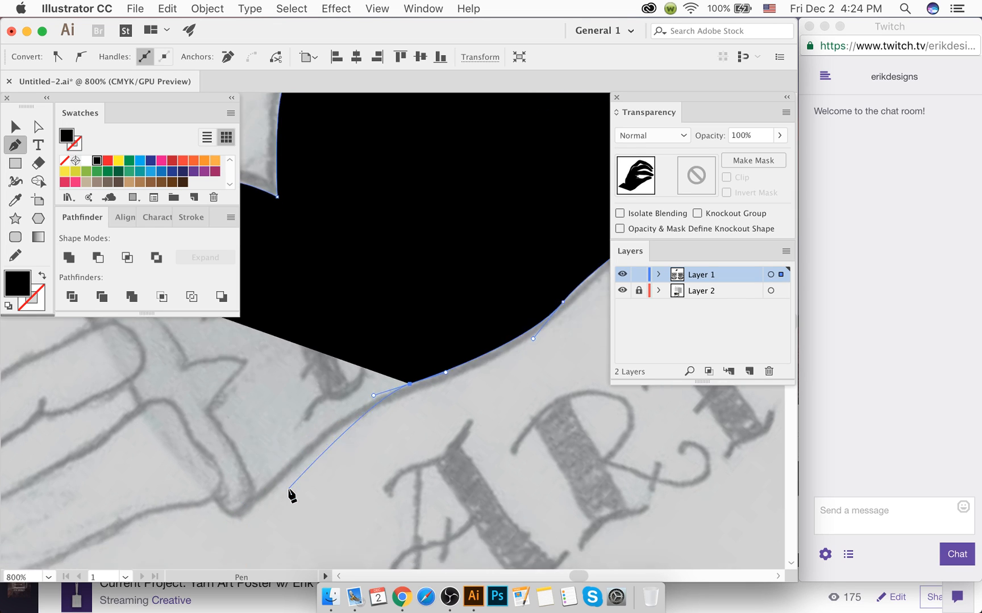
scroll(265, 470, down, 1)
drag(261, 456, 248, 475)
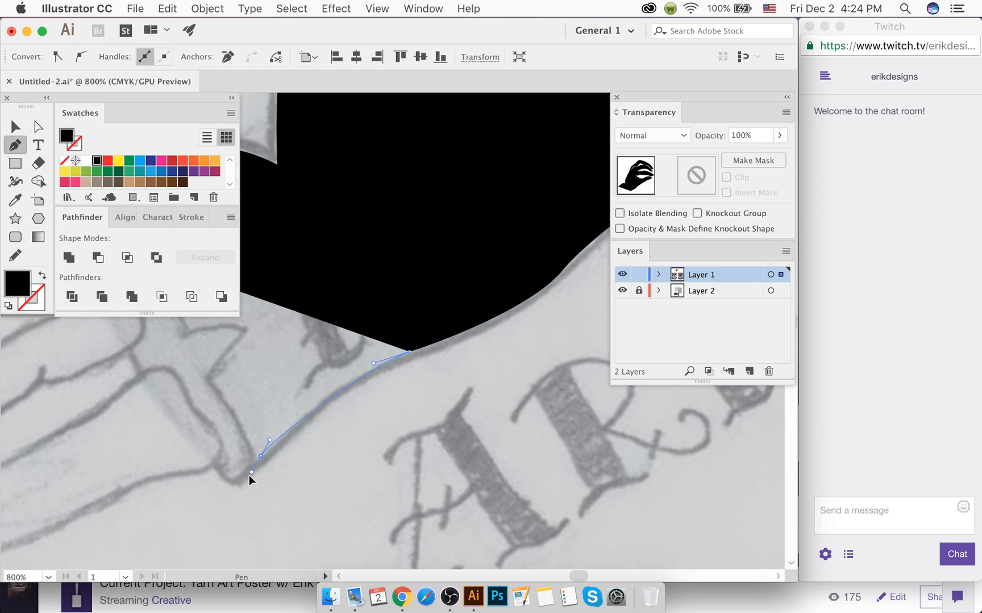
drag(203, 505, 189, 526)
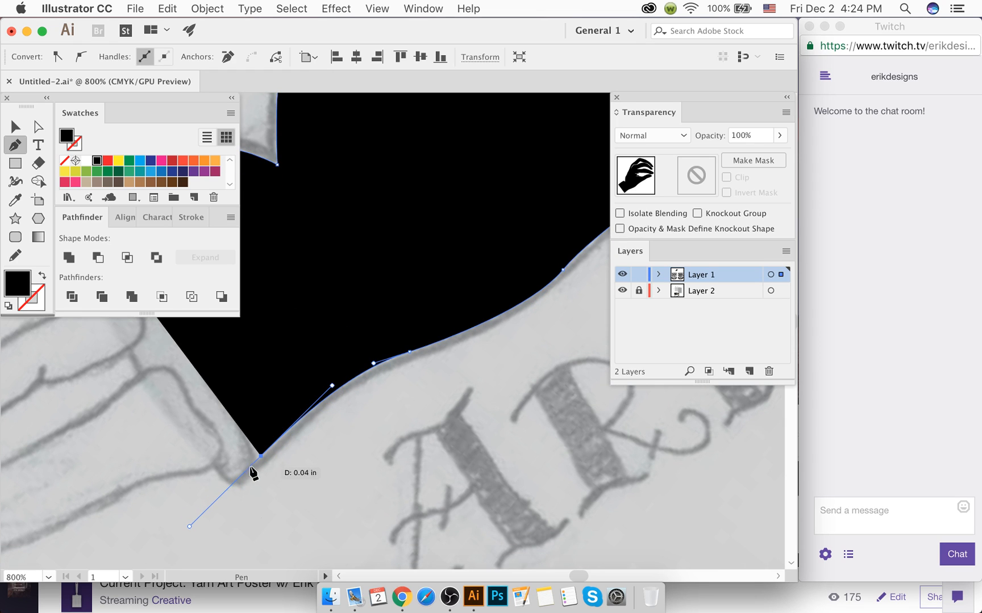
click(261, 457)
Step: Switch the path to a black stroke without fill and trace the severed wrist edge upward and around the pointed torn notch
key(shift+x)
scroll(270, 454, left, 5)
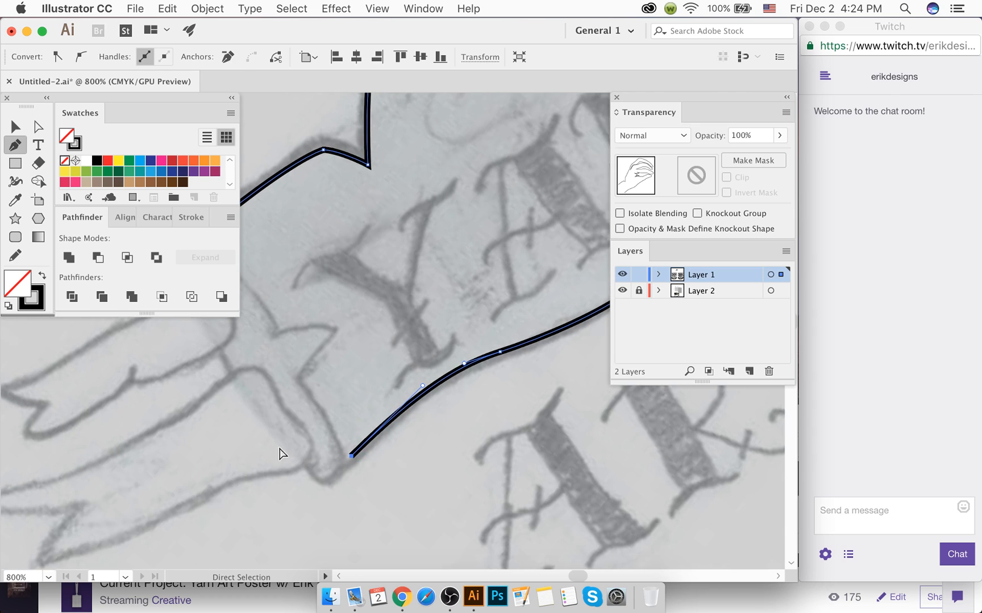
click(328, 377)
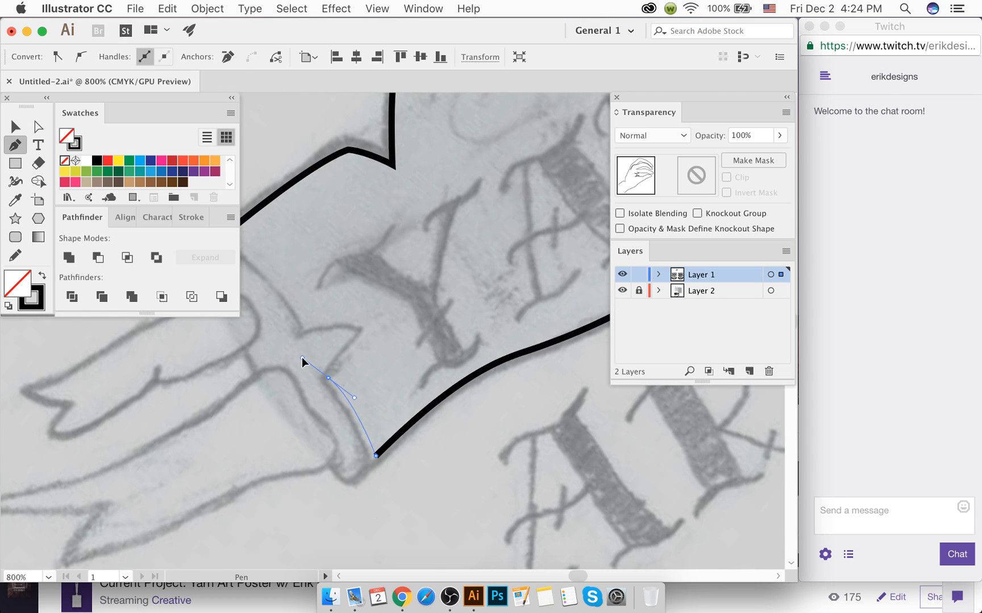
drag(300, 357, 317, 340)
scroll(375, 324, left, 3)
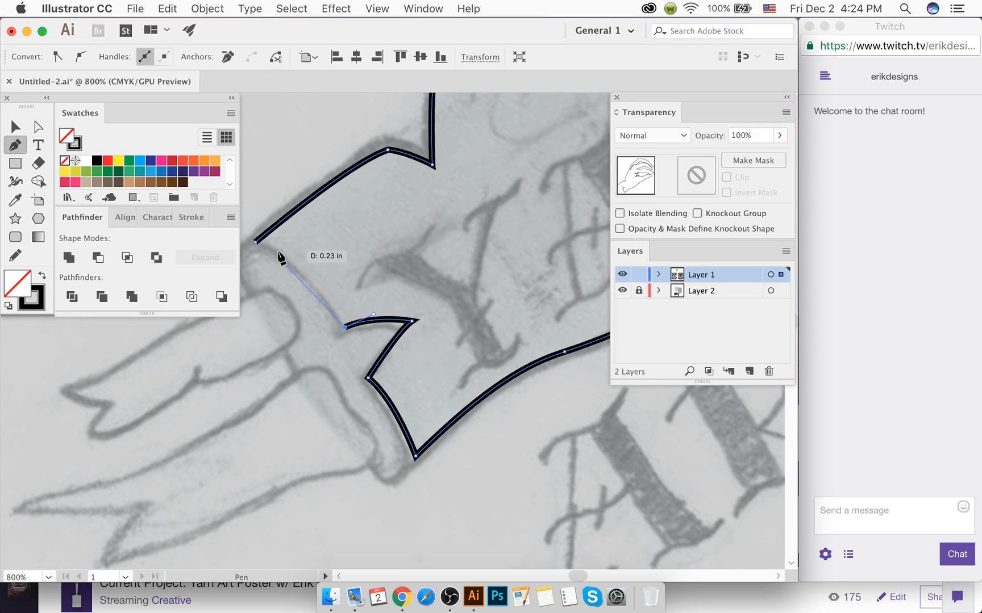
Step: Close the hand outline with a curve at the wrist's upper corner, switch it to a black fill without stroke, and deselect it
scroll(289, 267, left, 4)
click(309, 242)
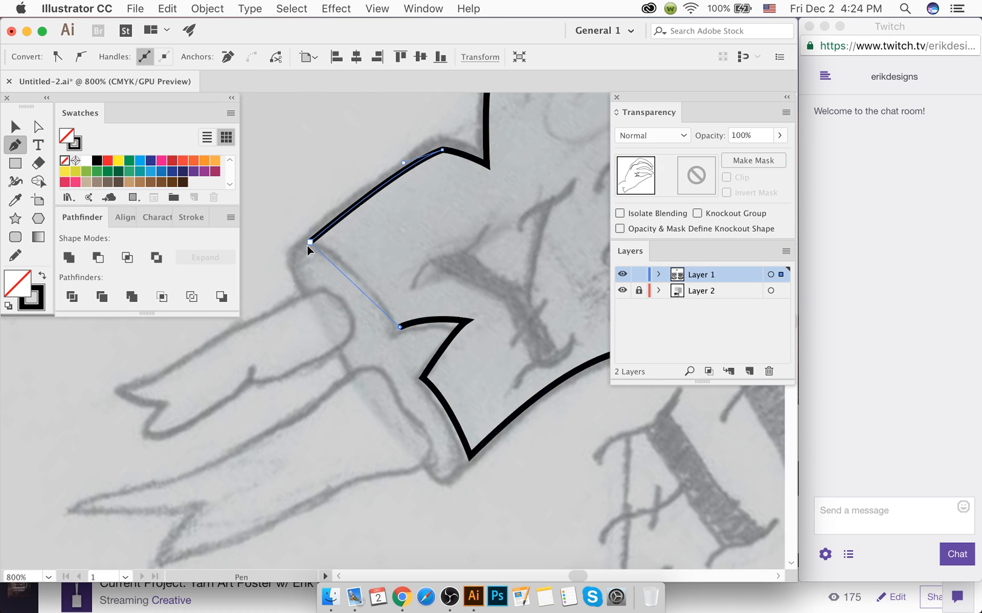
drag(246, 232, 263, 236)
key(shift+x)
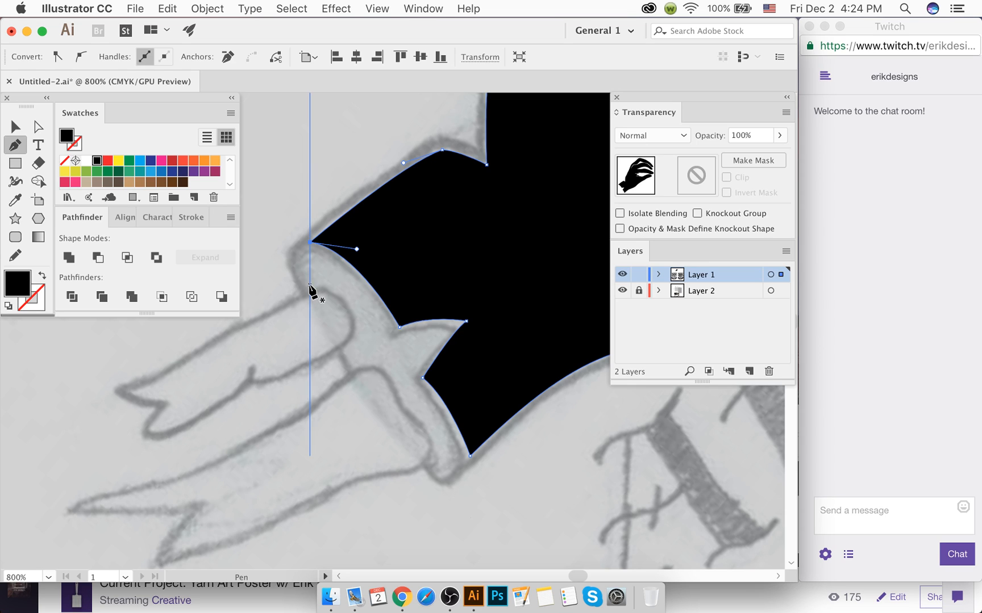
key(shift+super+a)
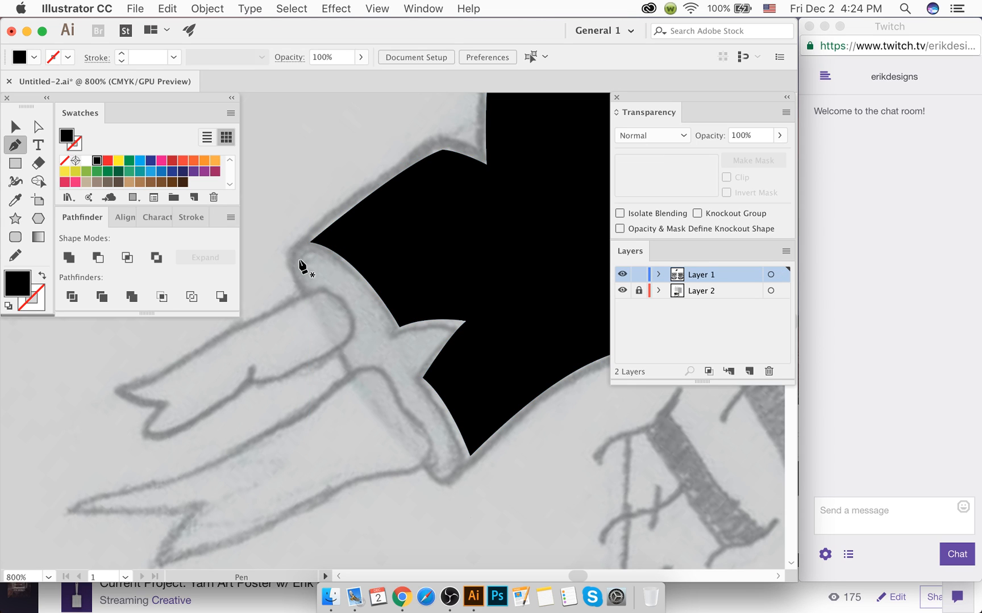
key(l)
mouse_move(381, 368)
mouse_down()
mouse_move(316, 287)
mouse_move(318, 304)
mouse_move(337, 315)
mouse_move(301, 282)
mouse_move(304, 249)
mouse_move(332, 218)
mouse_up()
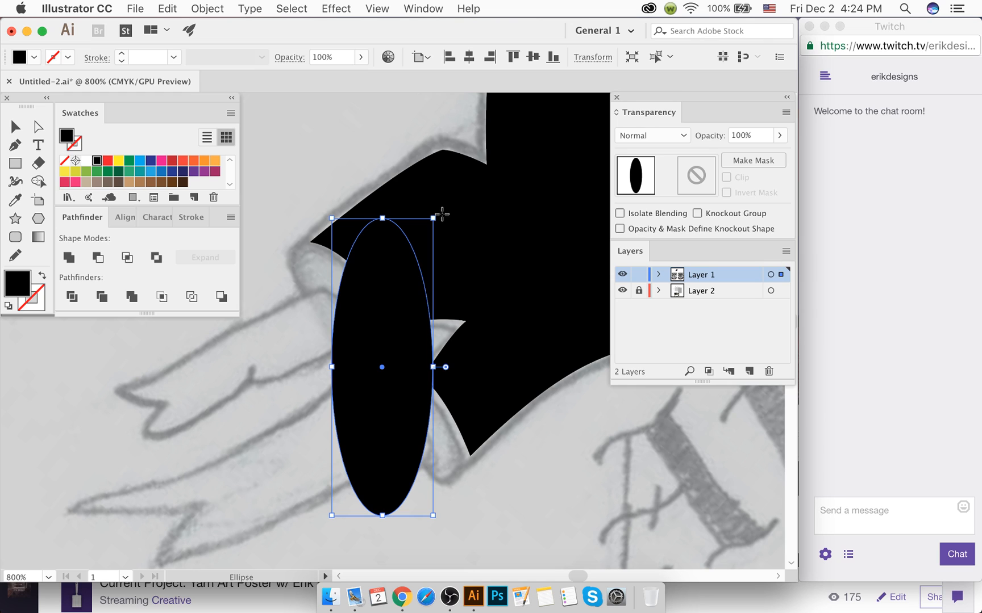
drag(437, 215, 348, 214)
mouse_move(509, 465)
mouse_down()
mouse_move(470, 459)
mouse_move(497, 452)
mouse_up()
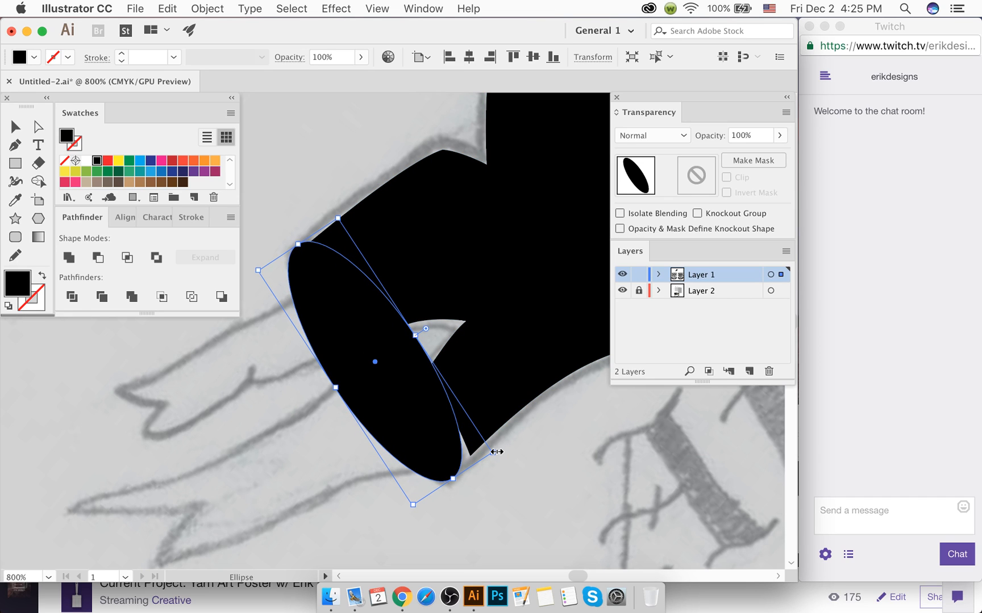
key(BackSpace)
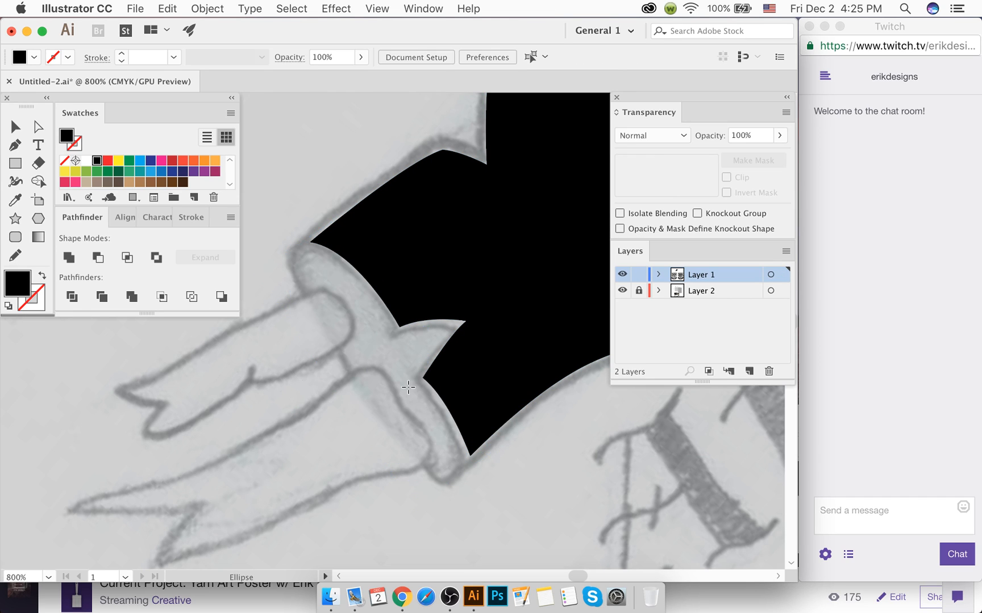
Step: Trace the outer edge of the severed wrist's cut face with the Pen tool, from the upper corner to around the rounded lower end
key(p)
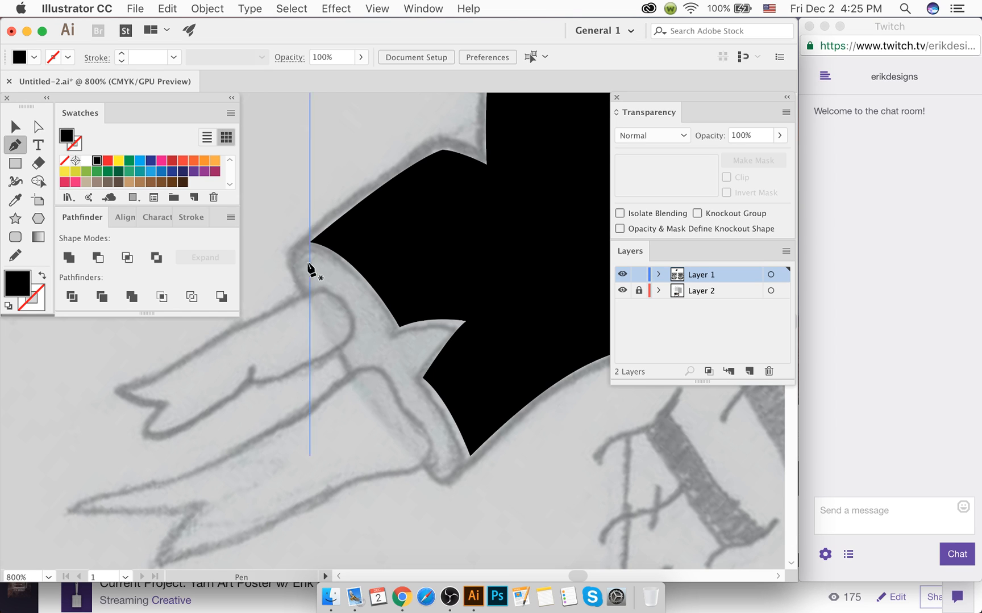
scroll(303, 270, up, 1)
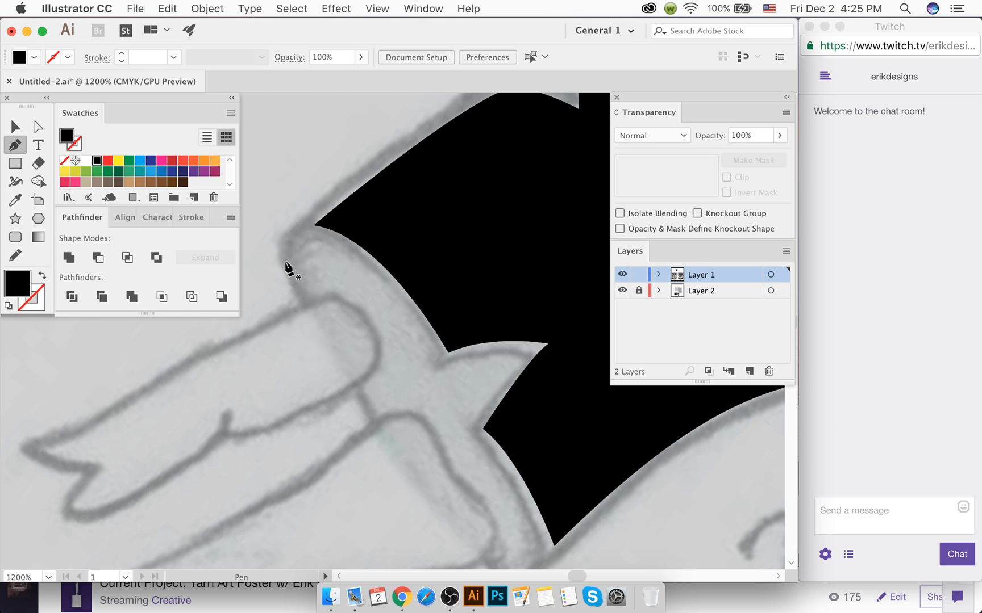
click(297, 235)
key(super+z)
drag(285, 246, 277, 252)
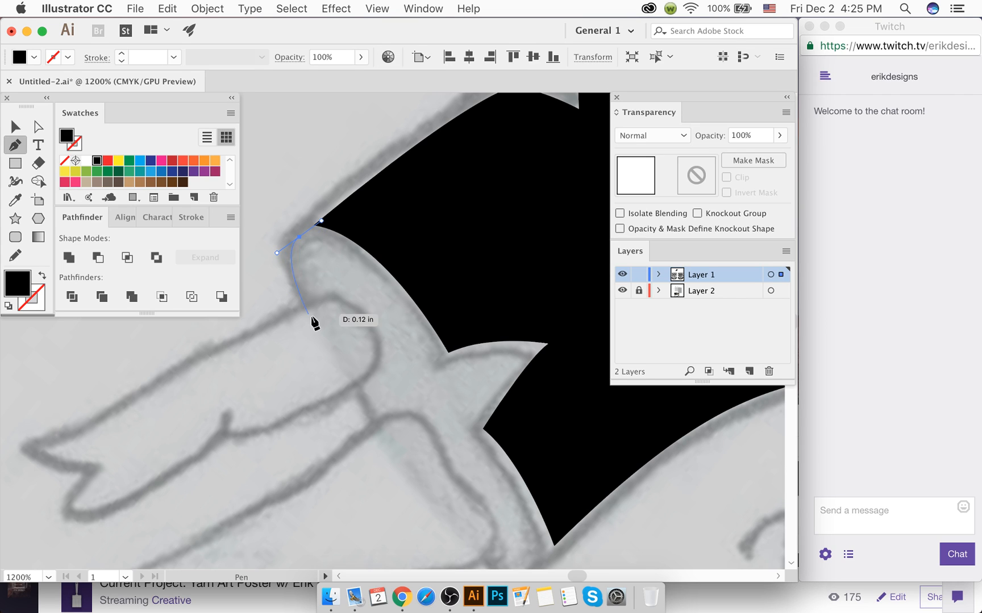
drag(383, 432, 397, 456)
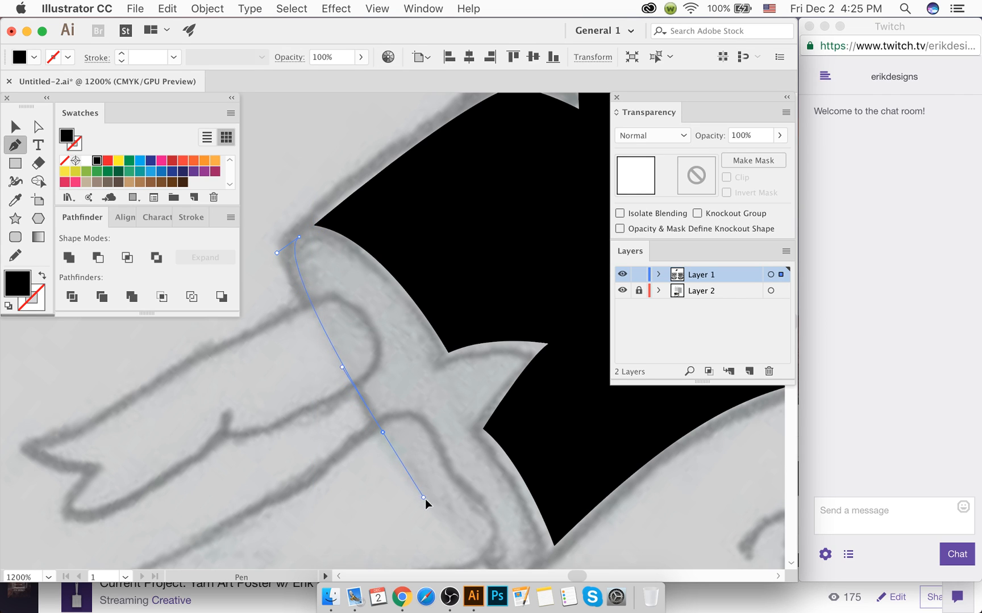
drag(425, 498, 448, 517)
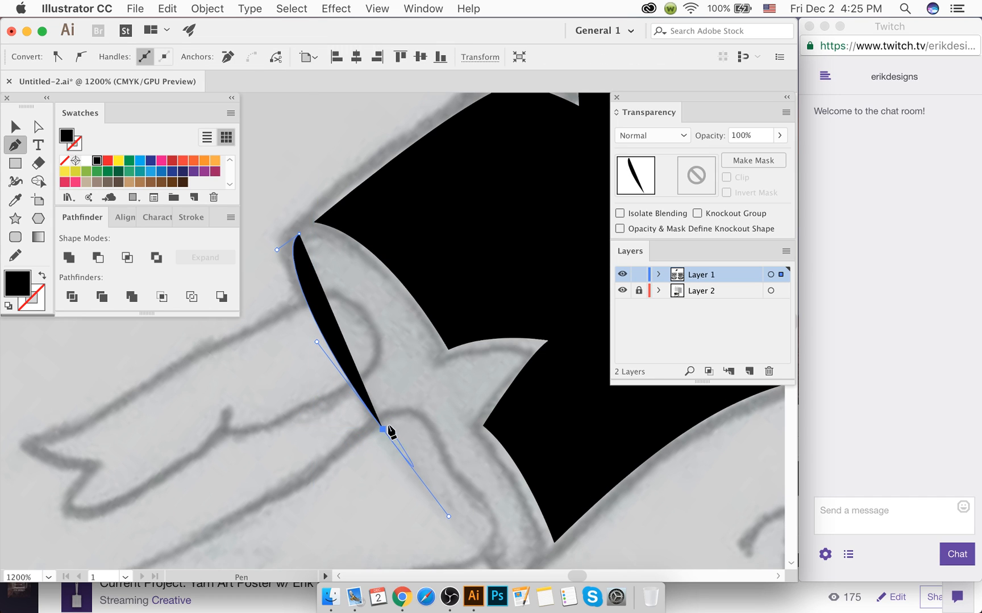
scroll(389, 430, down, 5)
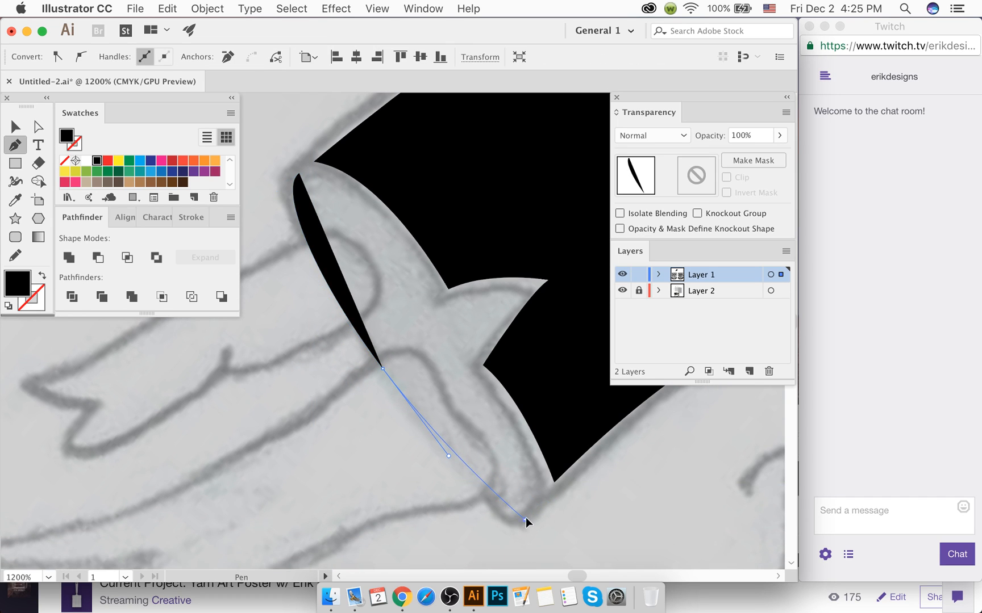
drag(524, 519, 557, 505)
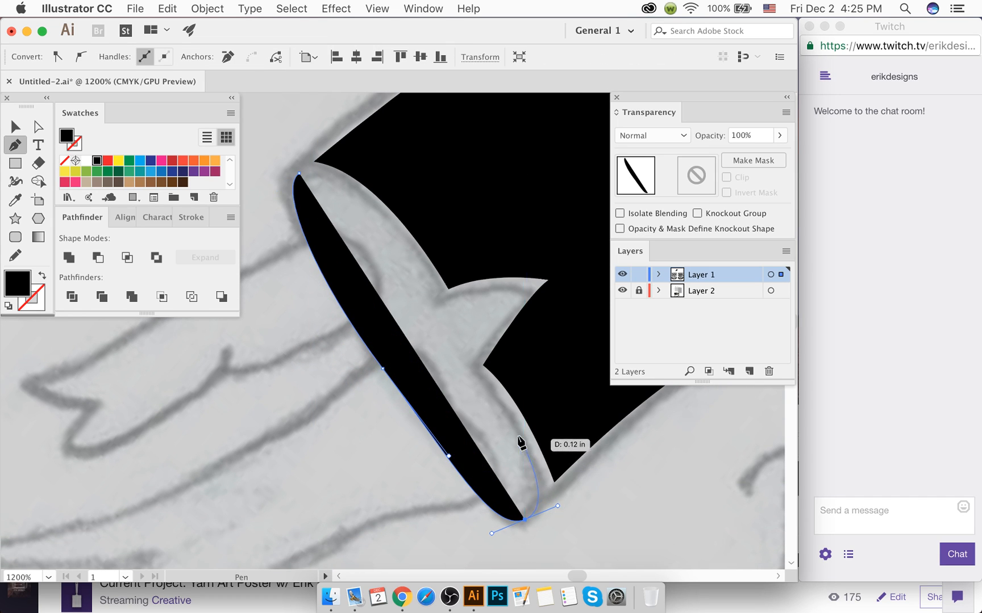
Step: Trace the cut face's inner edge back up and around the pointed notch, leaving a narrow gap beside the hand
drag(471, 376, 408, 305)
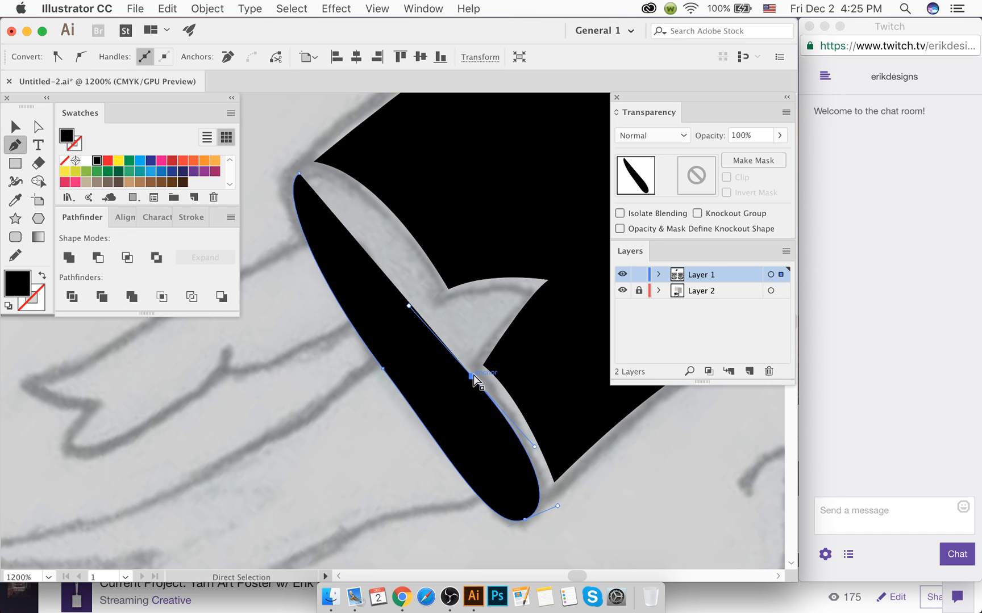
key(super+z)
drag(459, 361, 390, 298)
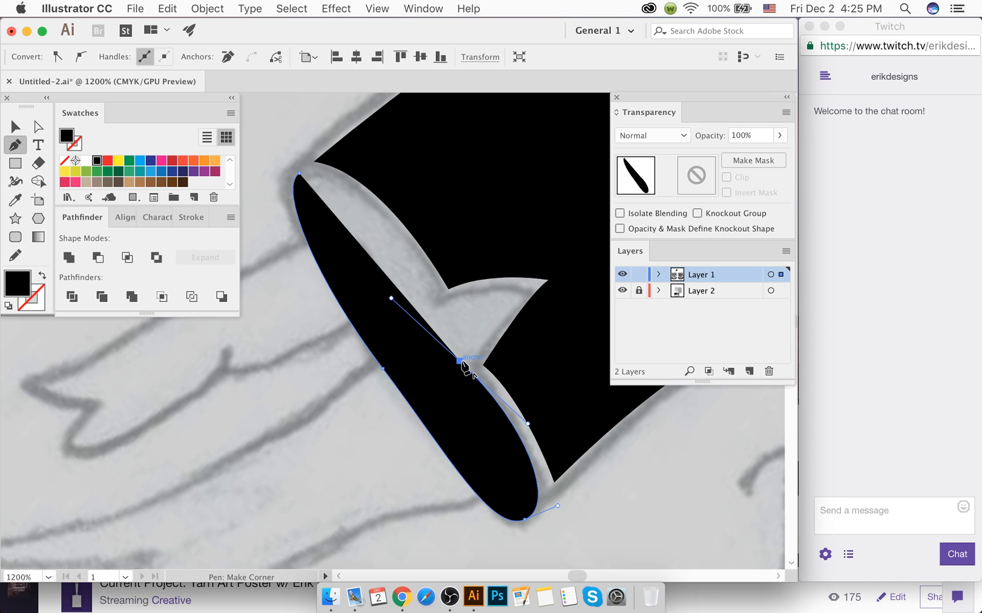
click(459, 361)
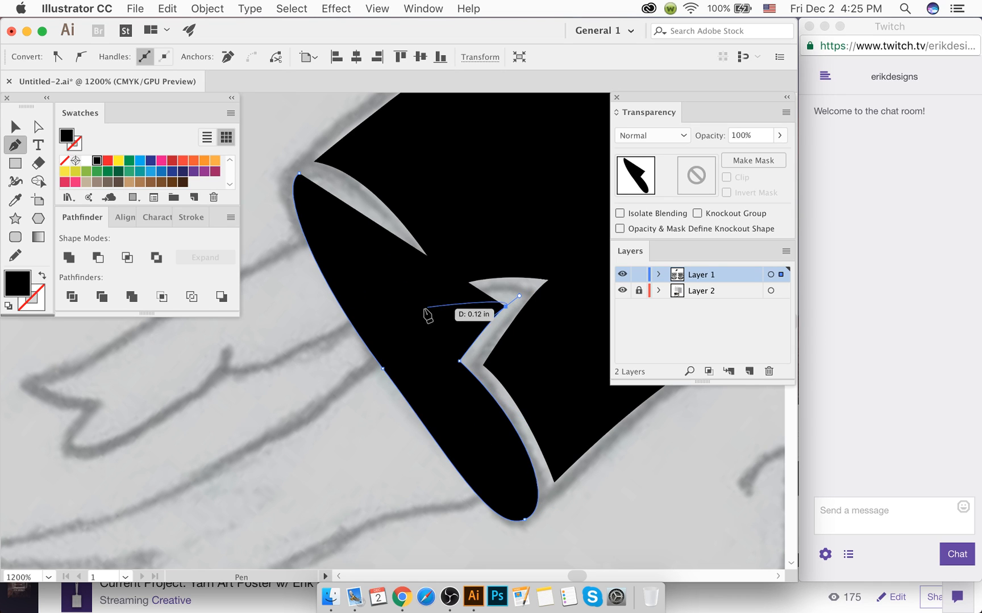
click(504, 301)
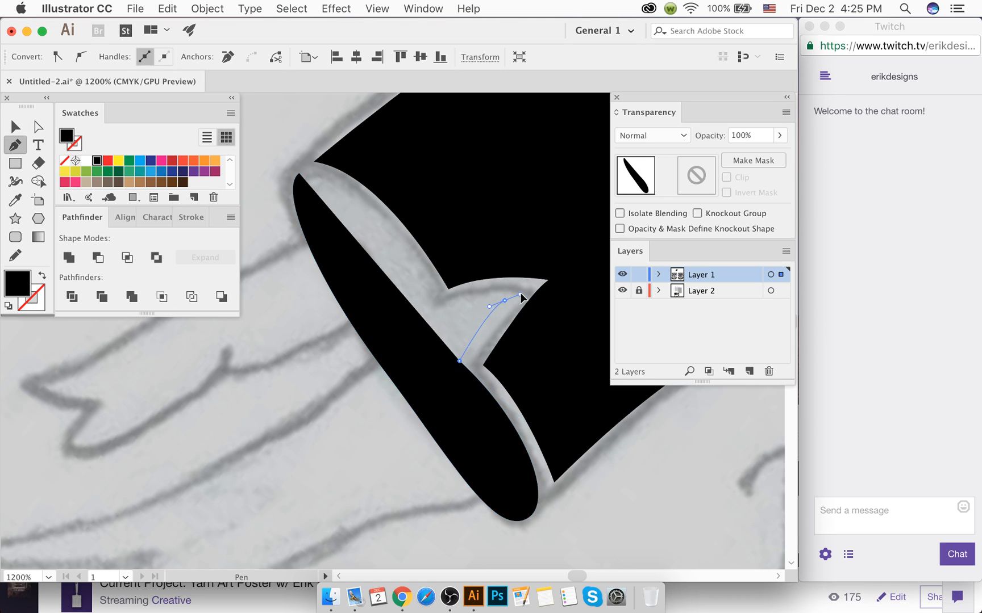
drag(505, 301, 405, 327)
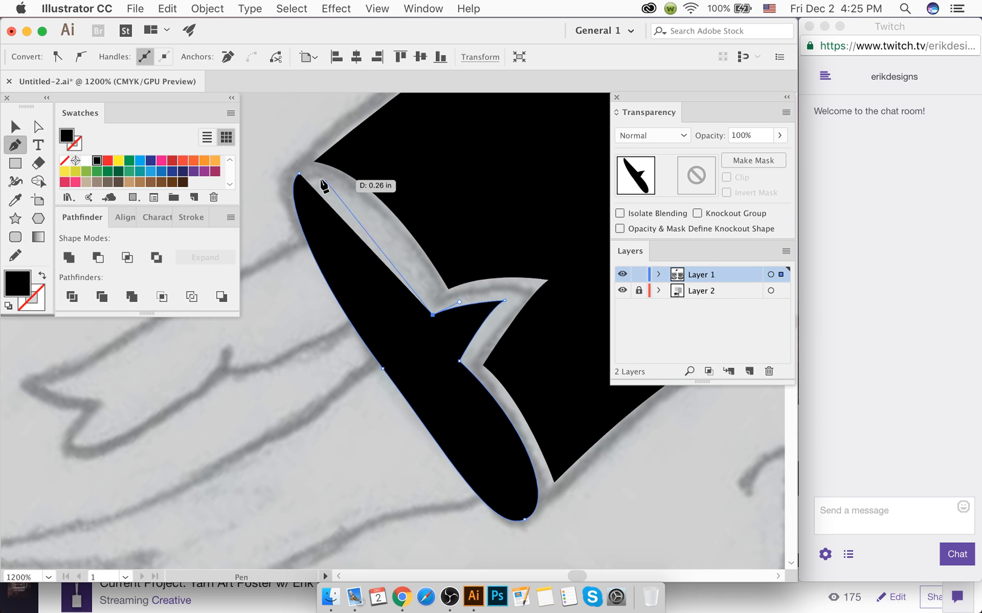
drag(300, 174, 205, 144)
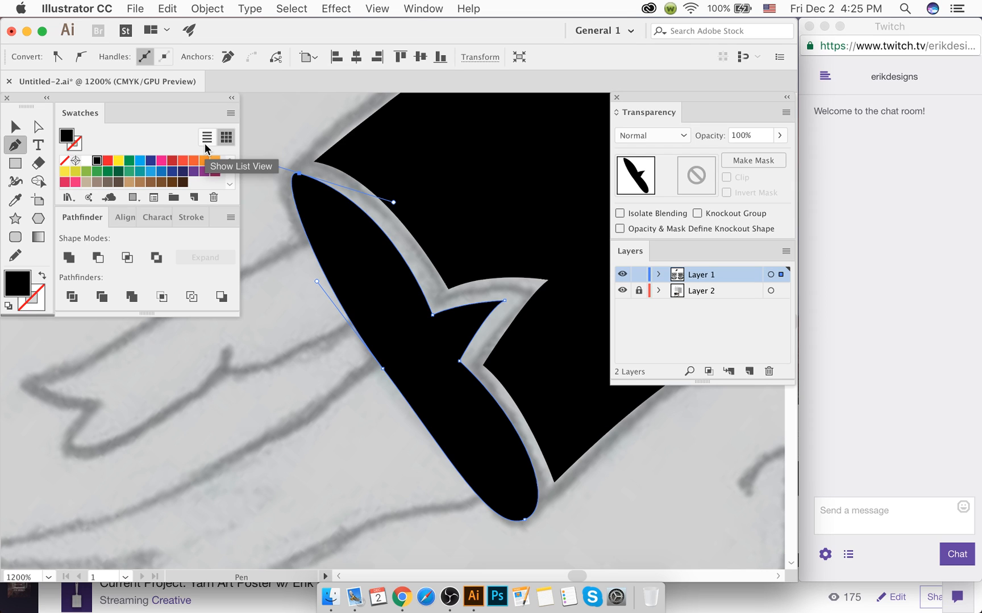
key(a)
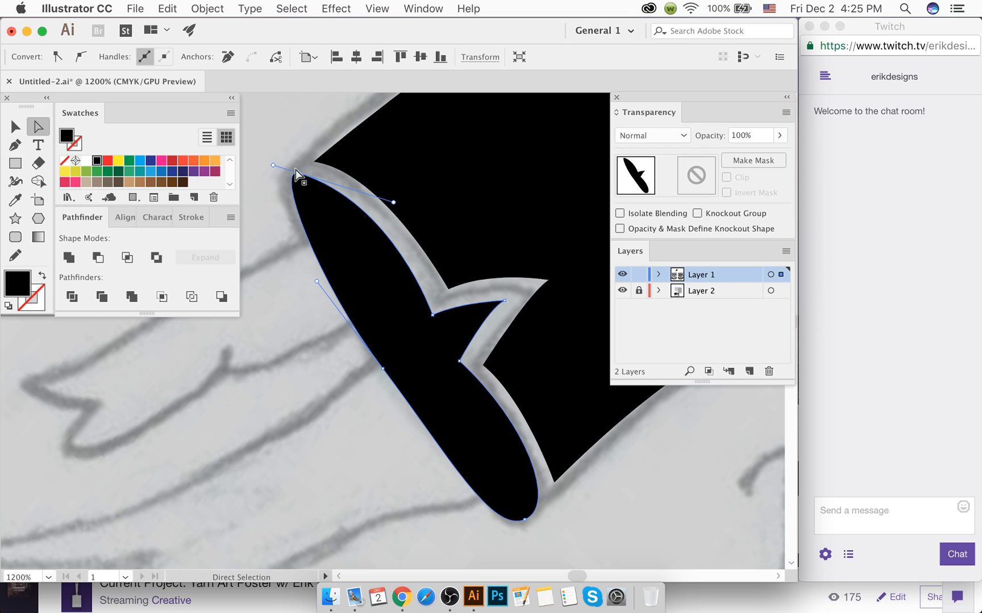
mouse_move(295, 169)
mouse_down()
mouse_move(265, 179)
mouse_move(280, 177)
mouse_up()
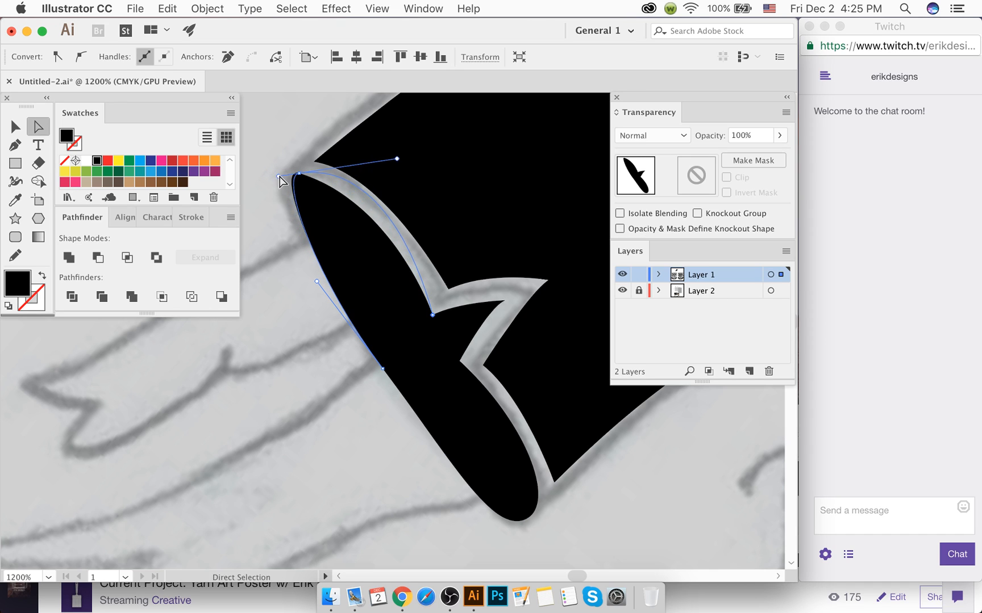
key(super+z)
key(super+z)
key(super+z)
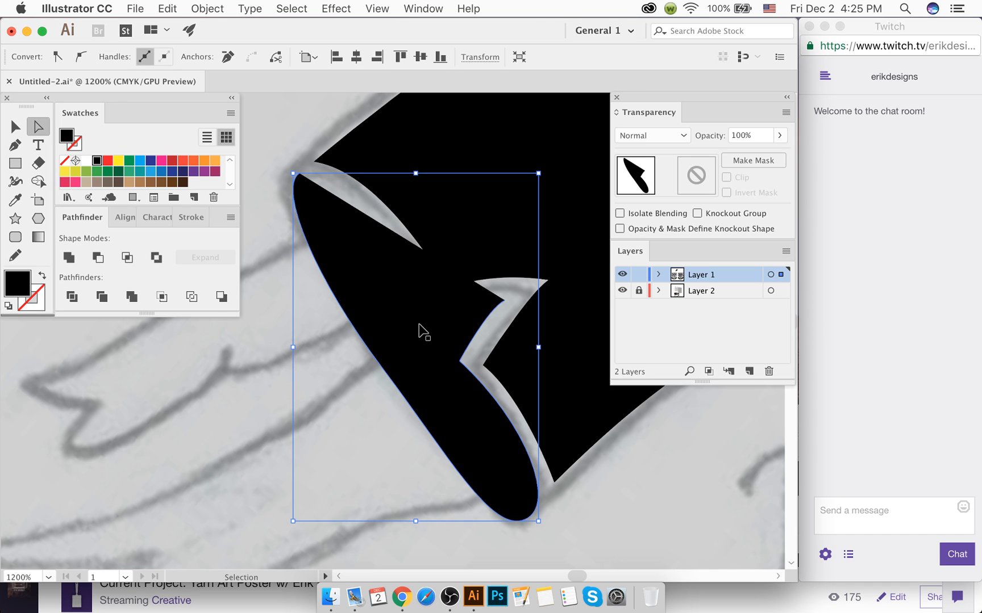
key(super+shift+z)
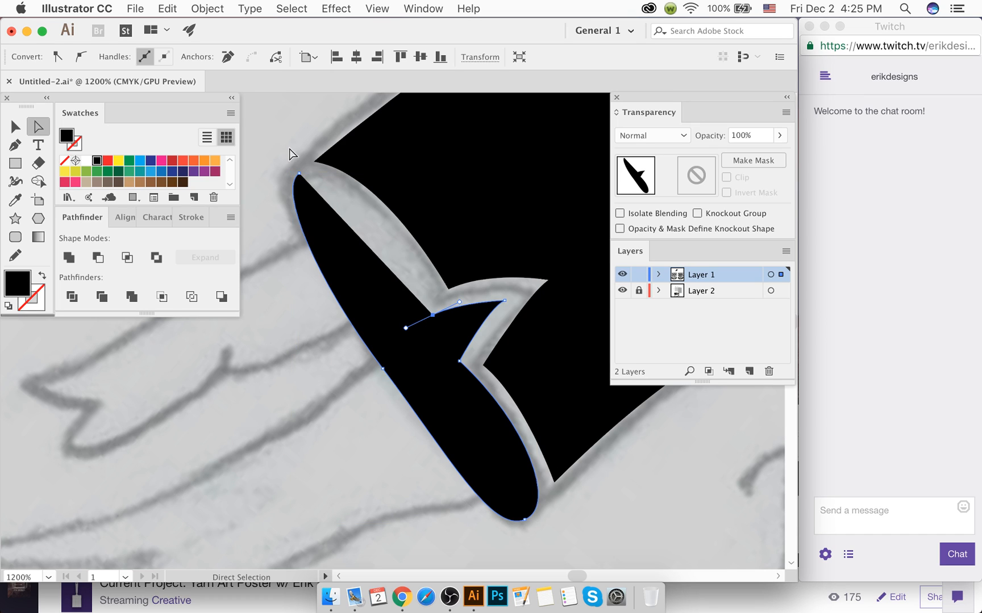
Step: Move the cut face's upper end anchor slightly outward and close the shape there with a curve from the notch
mouse_move(299, 174)
mouse_down()
mouse_move(303, 166)
mouse_move(290, 181)
mouse_up()
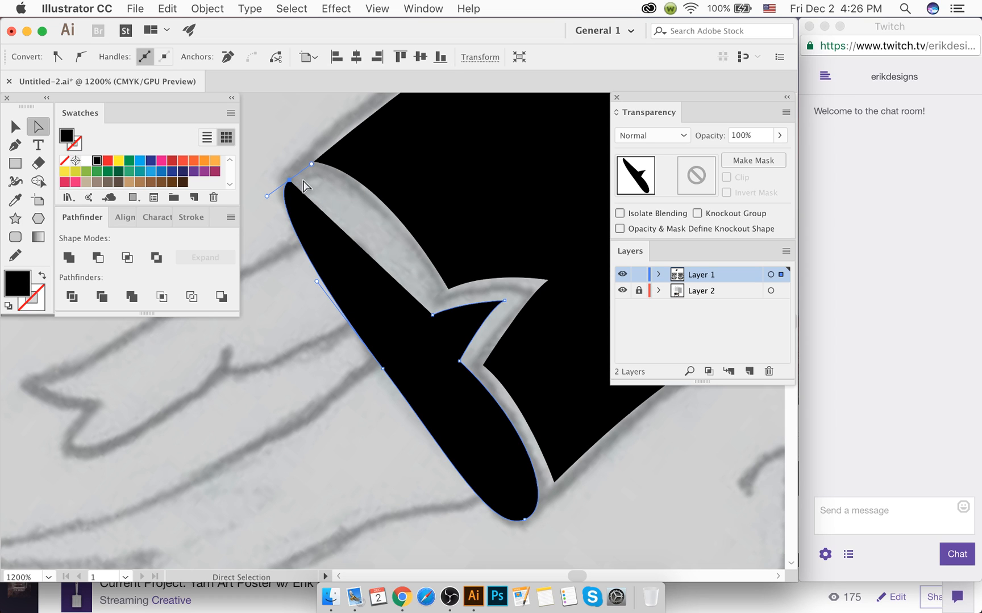
key(p)
drag(432, 315, 422, 291)
key(super+z)
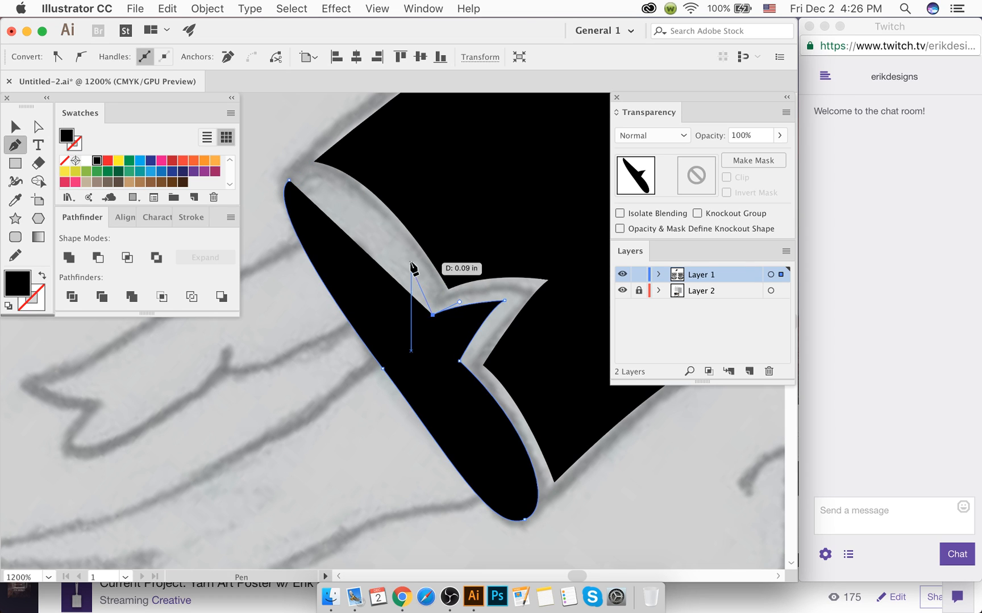
drag(289, 180, 236, 217)
Step: Nudge the hand outline's anchor at the base of the torn notch slightly toward the cut face and deselect it
key(a)
drag(445, 289, 441, 292)
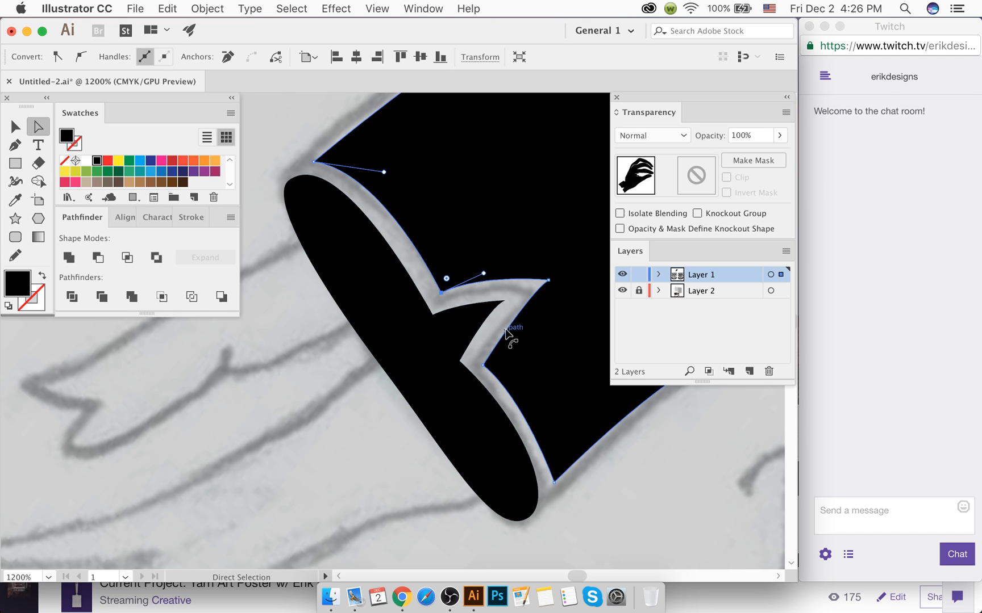
click(519, 295)
Step: Check the hand as a whole and up close at the wrist, and delete the pen-drawn cut-face shape
scroll(518, 303, down, 6)
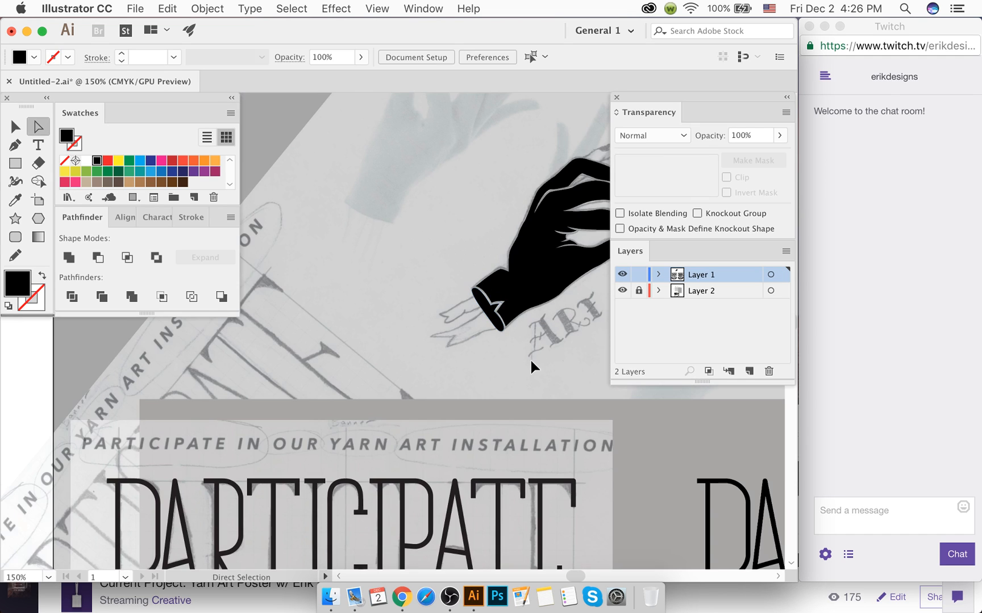
scroll(529, 363, right, 3)
scroll(530, 364, right, 3)
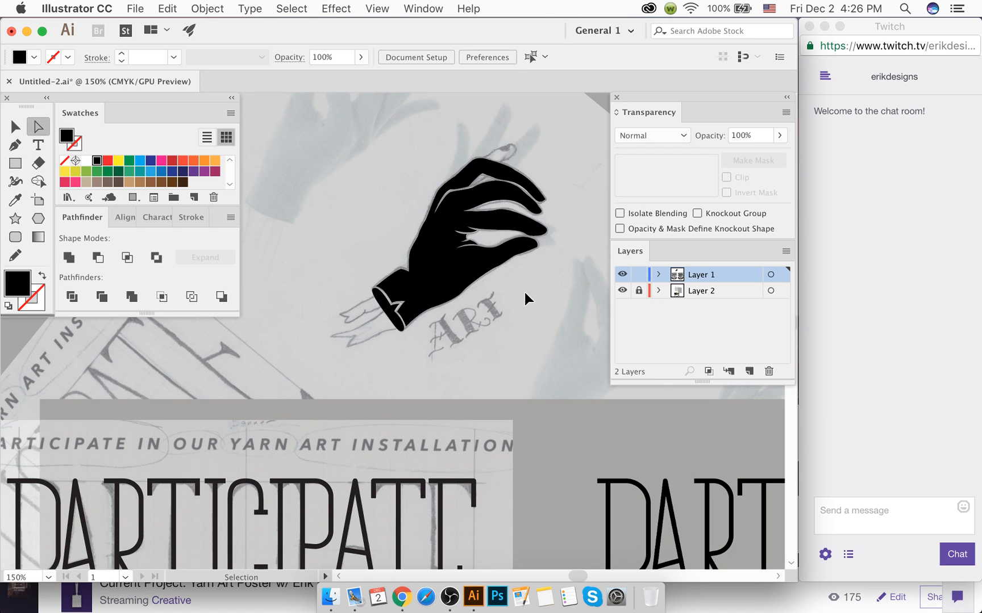
scroll(425, 319, up, 8)
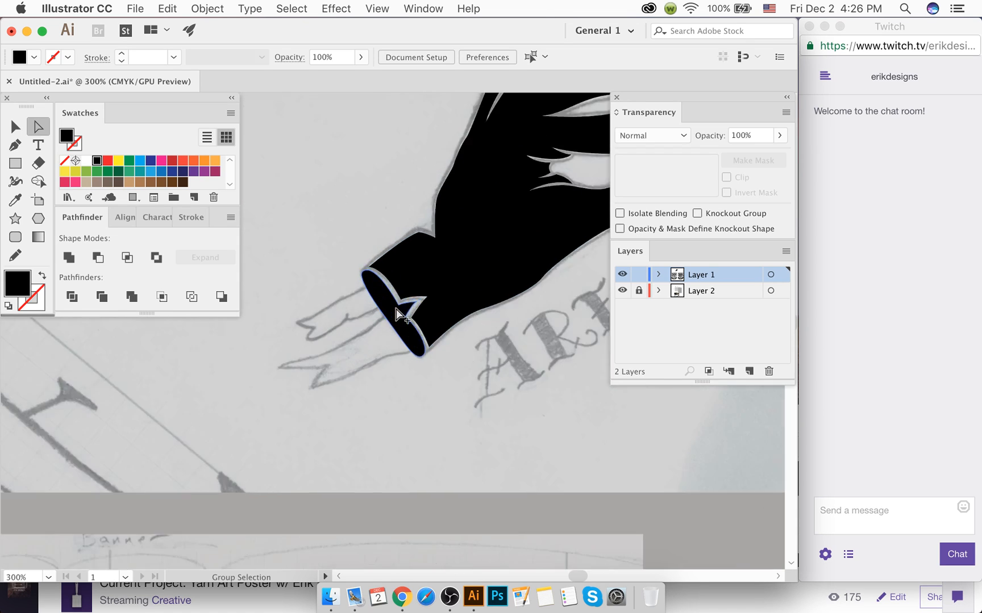
scroll(426, 321, down, 3)
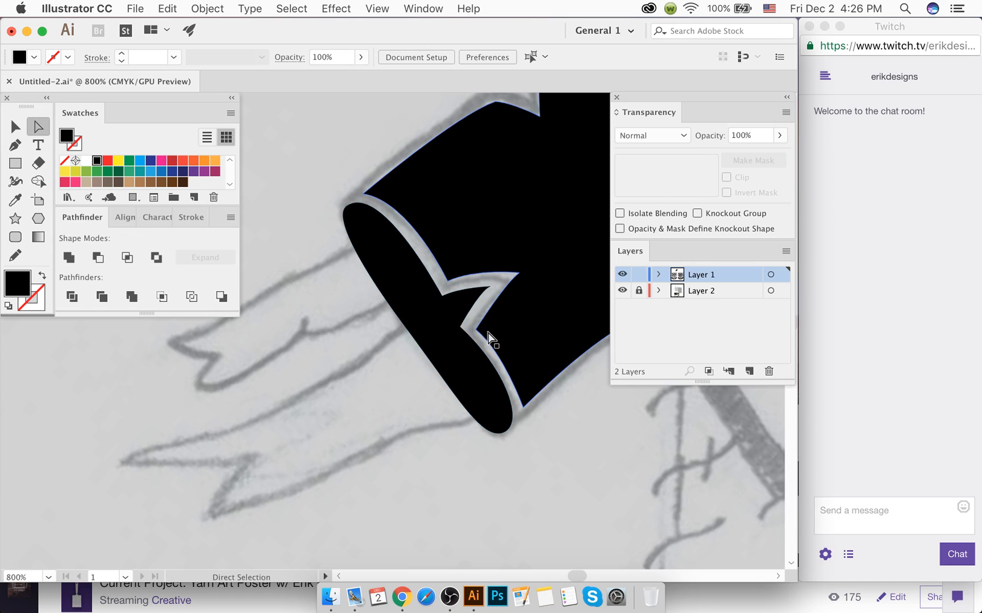
scroll(478, 330, up, 2)
scroll(480, 332, down, 4)
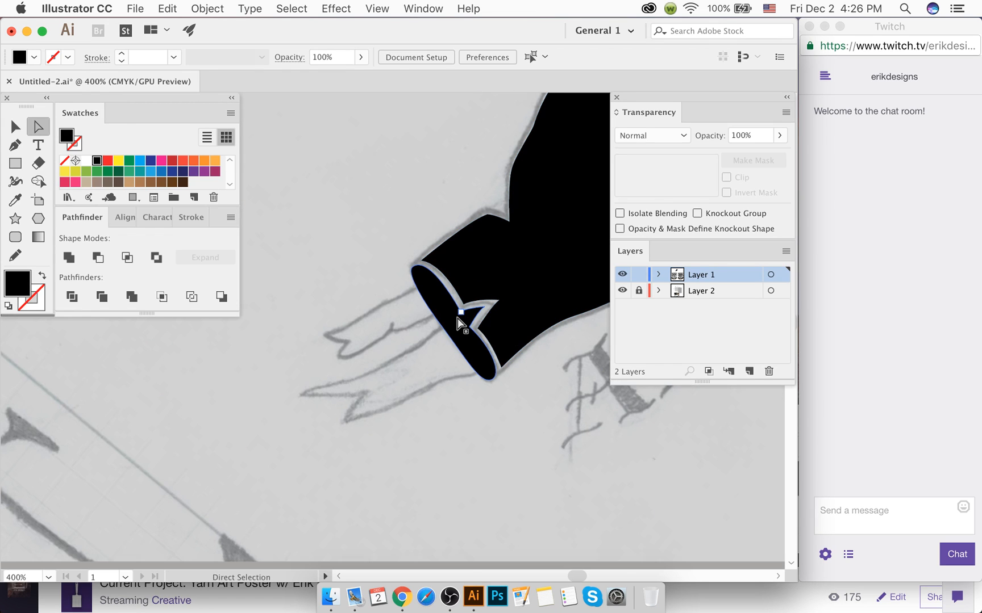
click(459, 313)
key(Delete)
key(backslash)
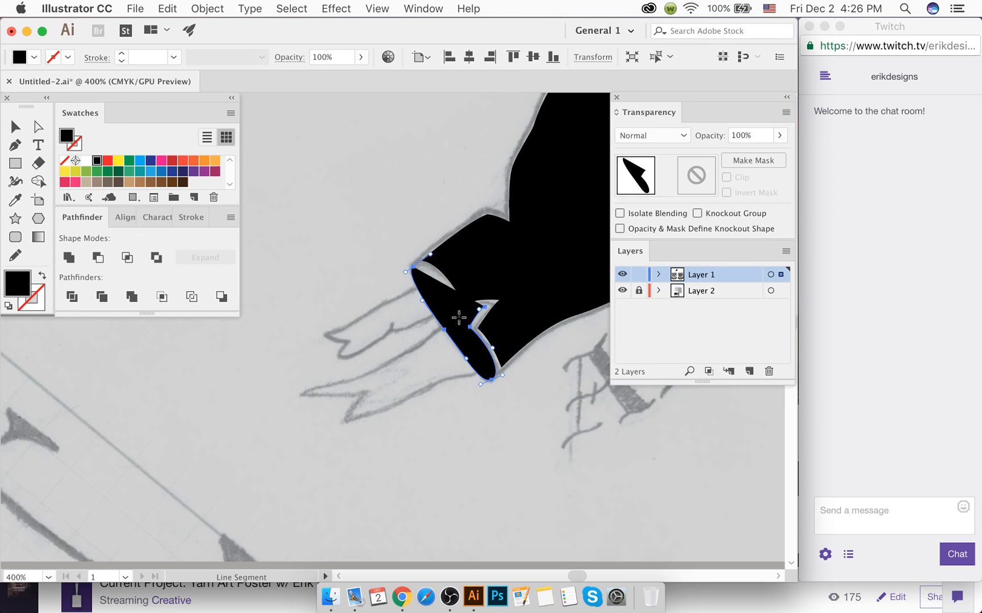
key(Delete)
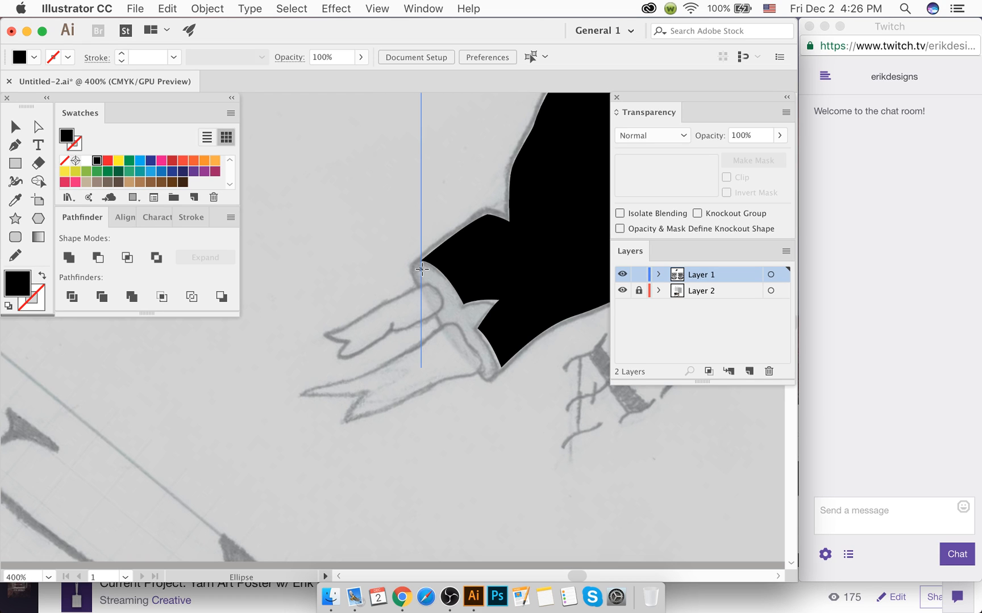
Step: Draw a narrow black ellipse over the severed wrist end, tilted to match the slant of the cut
drag(458, 318, 430, 238)
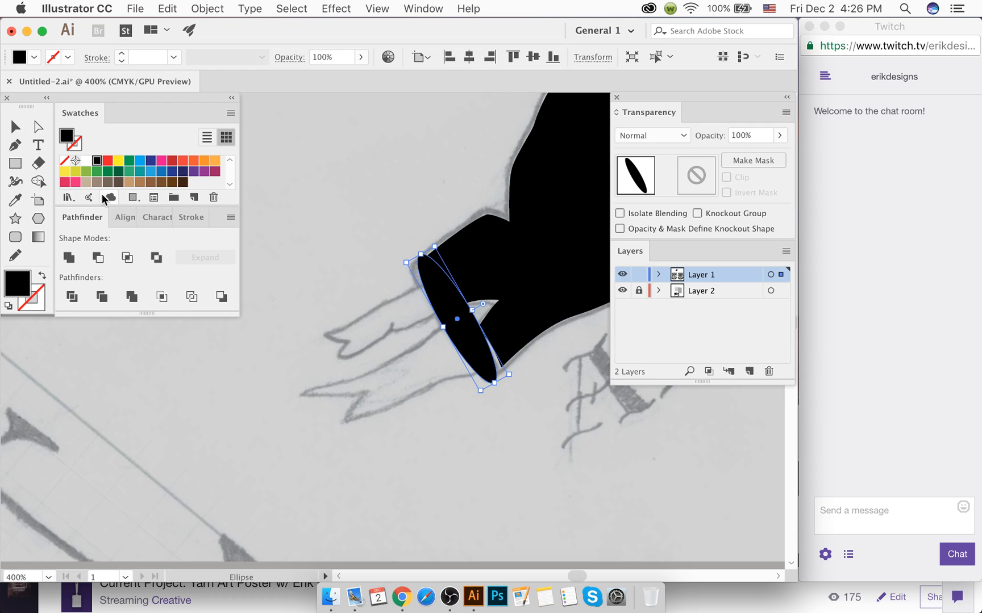
Step: Move the black ellipse slightly away from the wrist and rotate it slightly to follow the sketched cuff opening
click(15, 126)
click(416, 228)
scroll(438, 300, up, 2)
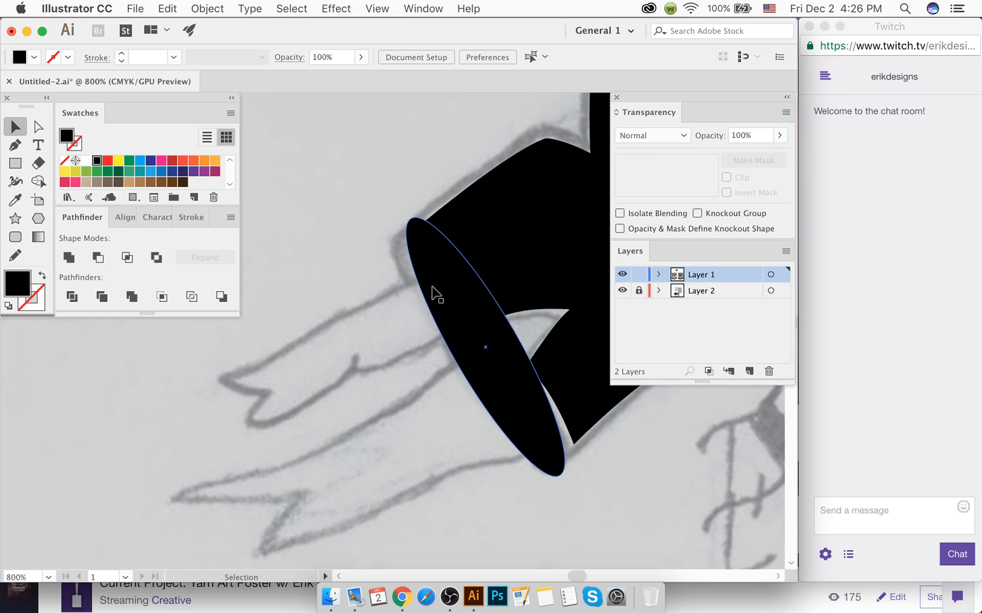
drag(454, 306, 445, 316)
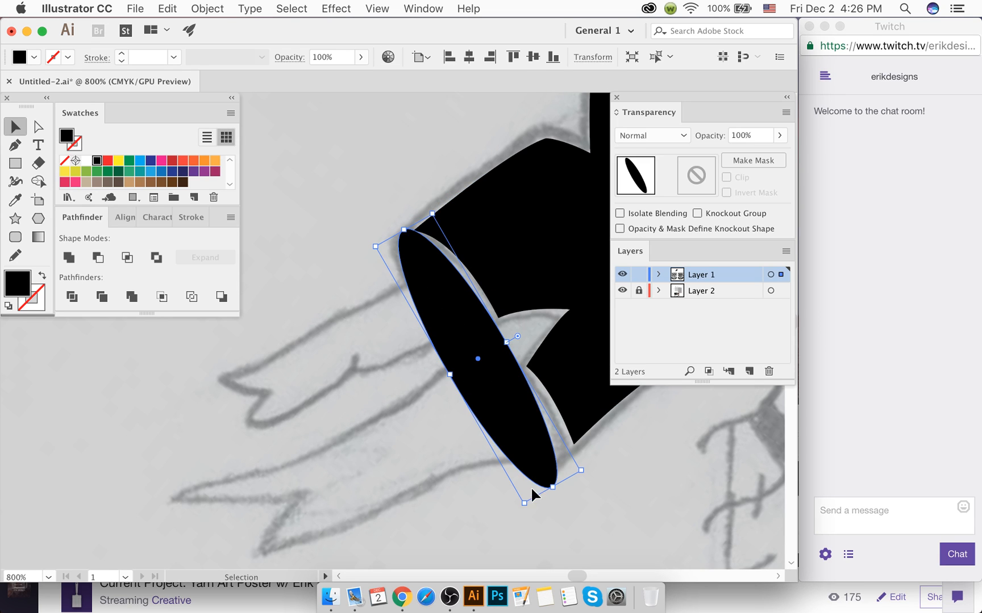
drag(524, 508, 529, 506)
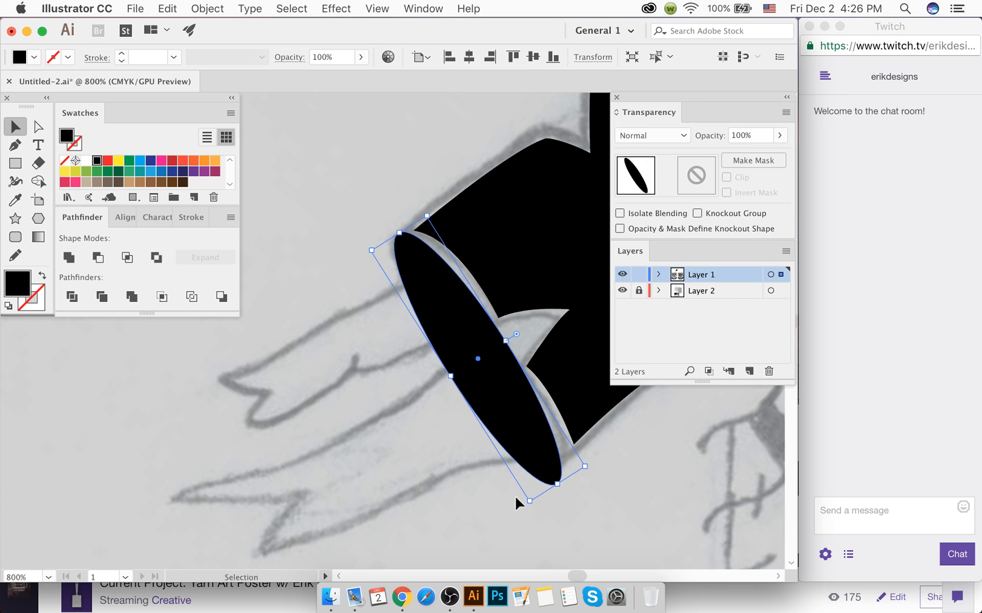
Step: Place a spare copy of the ellipse over the sketched ribbon ends, and enlarge an in-place copy of the cuff ellipse about its centre
drag(477, 359, 319, 401)
click(329, 199)
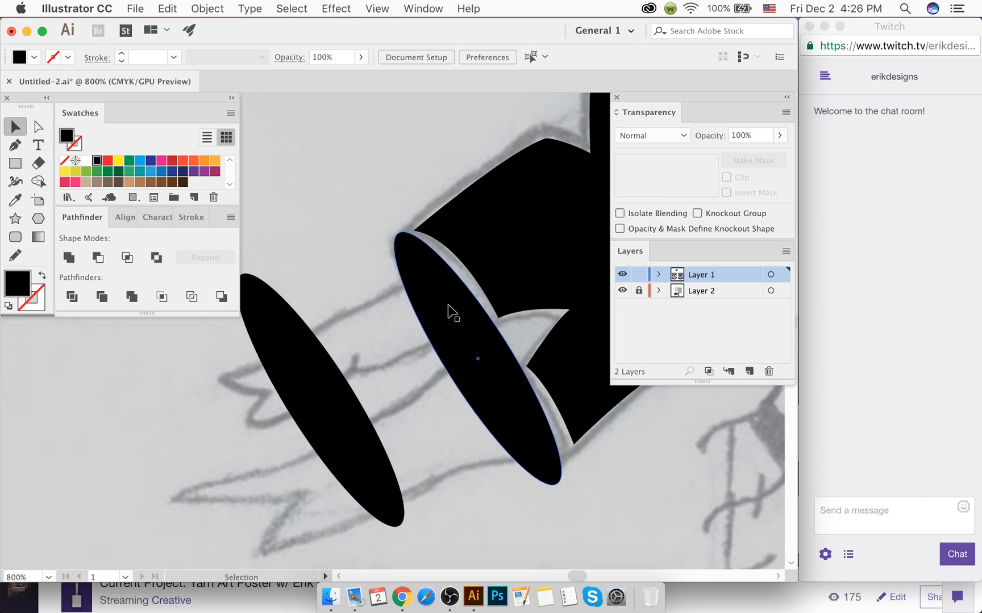
drag(456, 326, 470, 320)
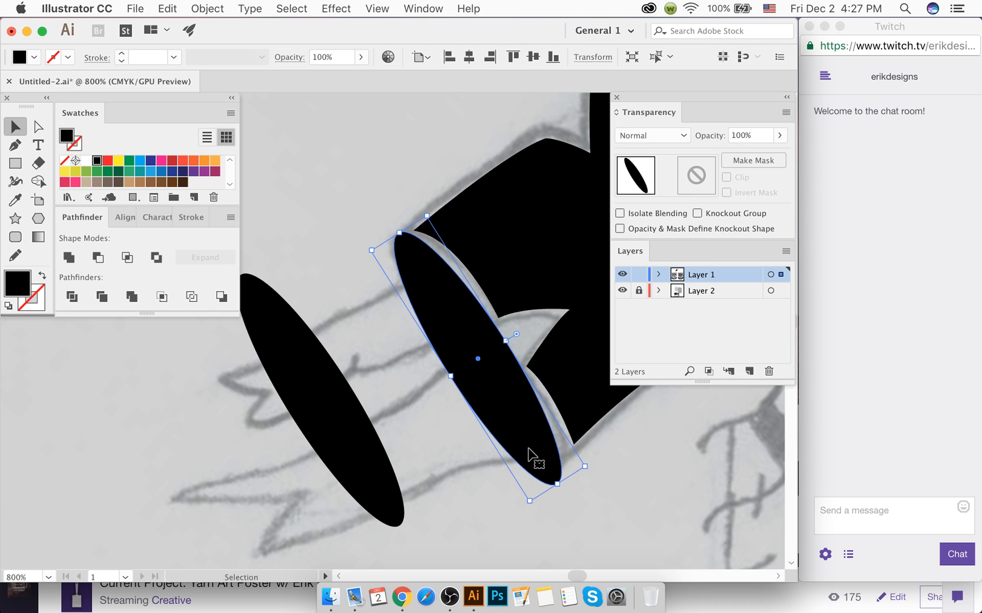
drag(585, 467, 649, 491)
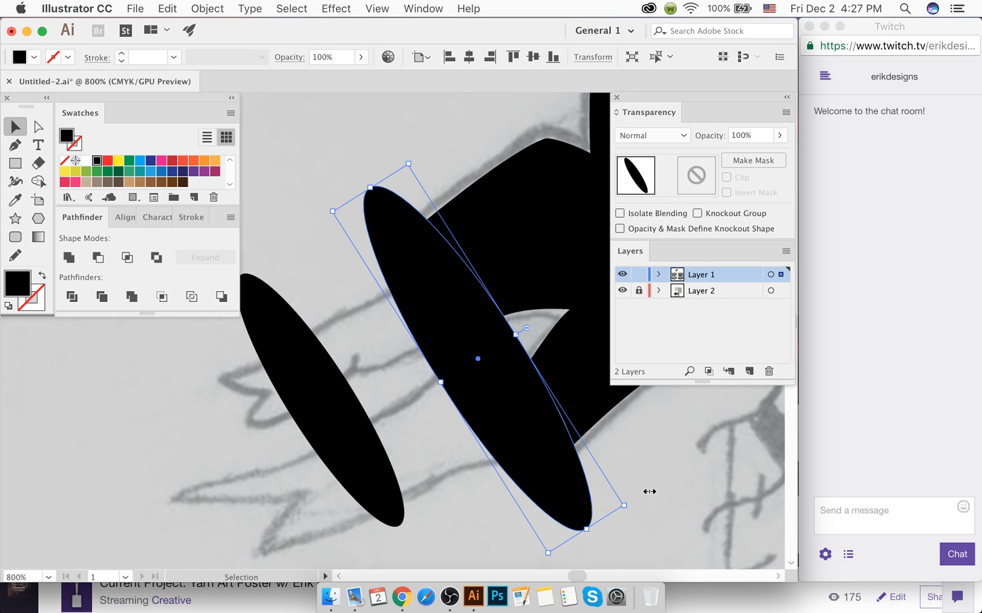
Step: Cut the enlarged ellipse out of the hand shape with Shape Builder, including the tiny sliver at the wrist's lower corner
shift+click(516, 243)
key(shift+m)
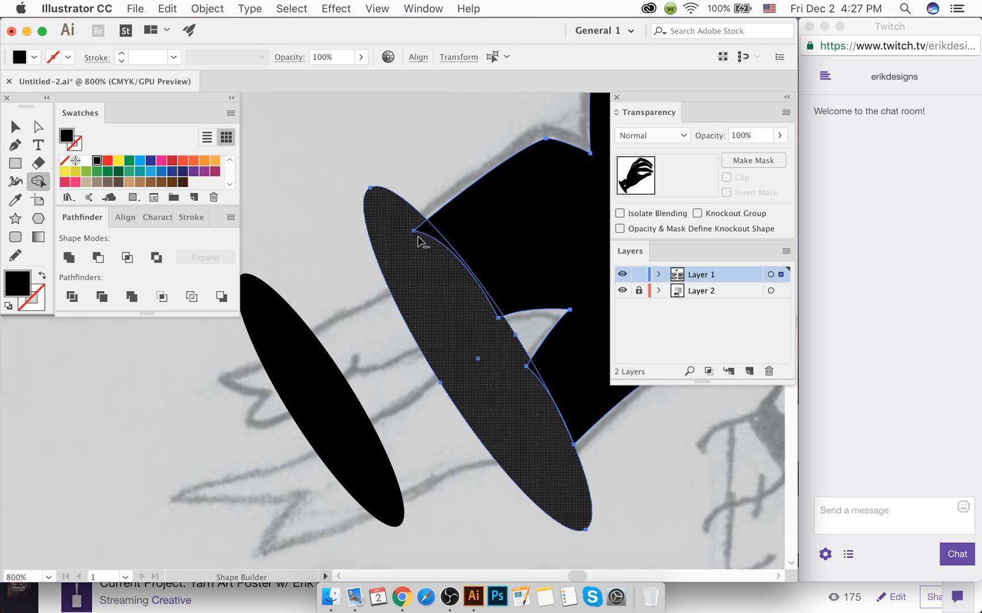
alt+click(537, 419)
scroll(575, 446, up, 4)
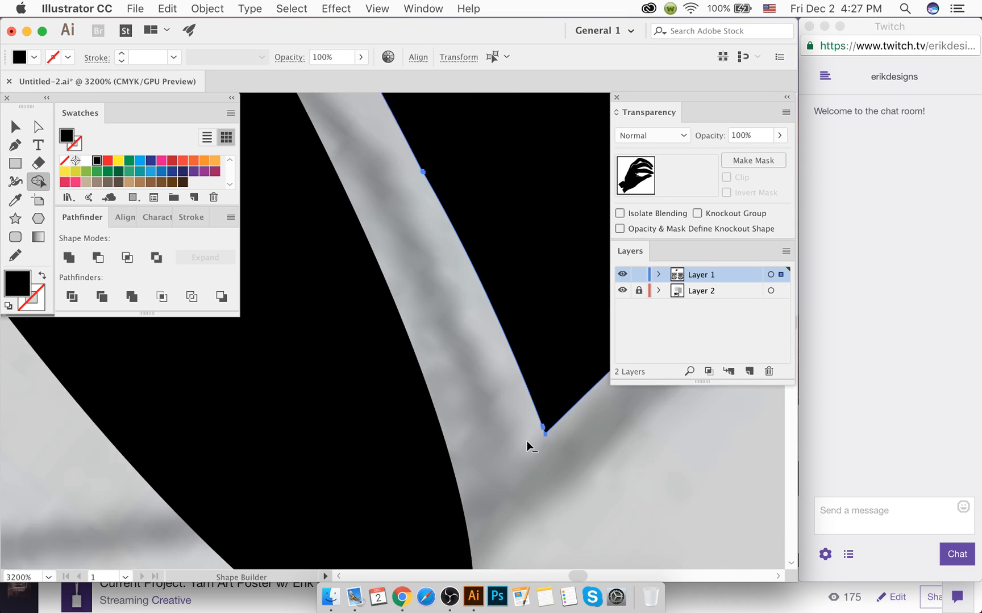
scroll(526, 441, up, 2)
scroll(460, 411, up, 3)
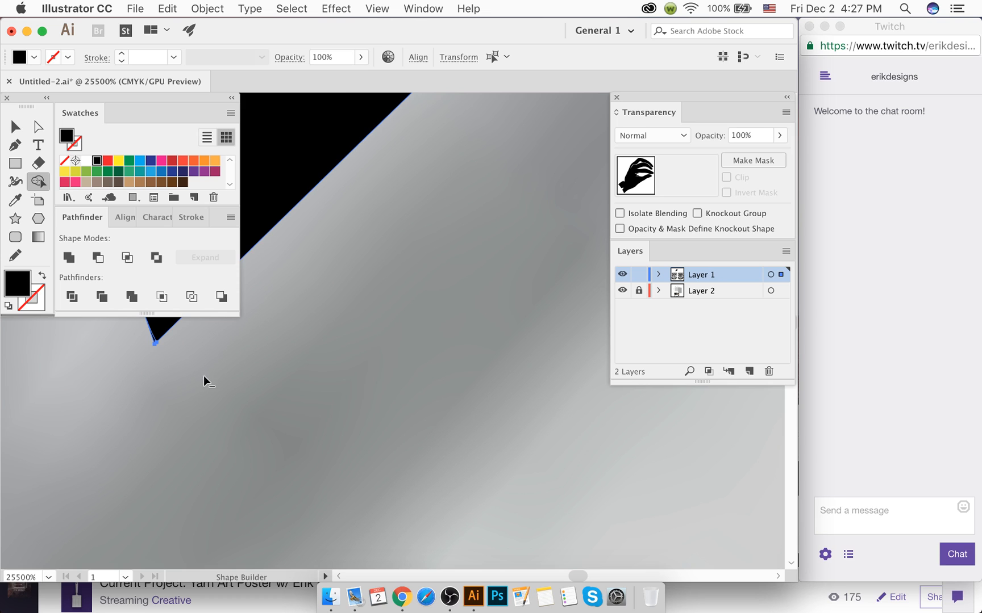
drag(140, 352, 149, 355)
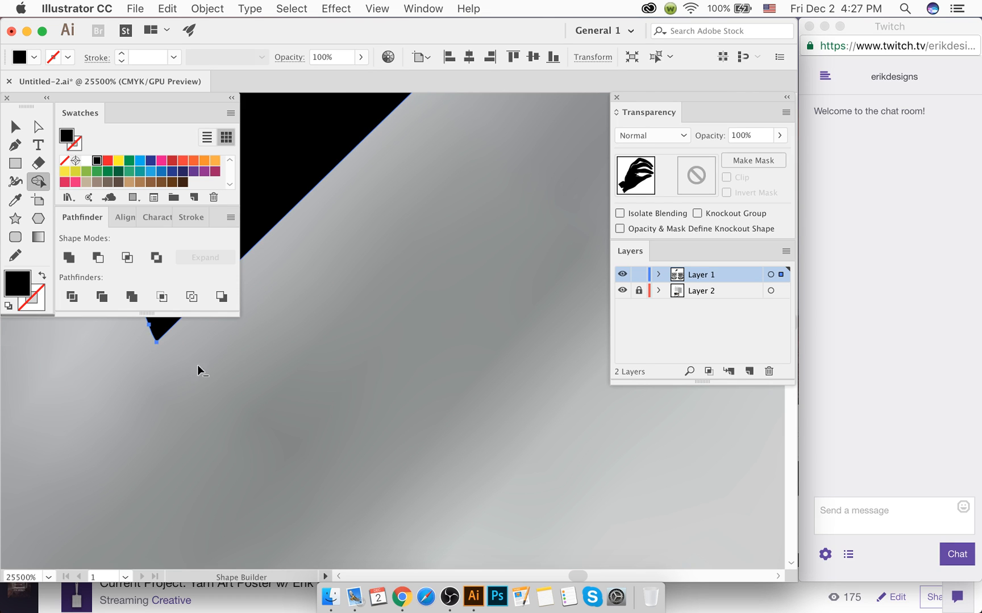
scroll(250, 354, down, 5)
scroll(259, 360, down, 2)
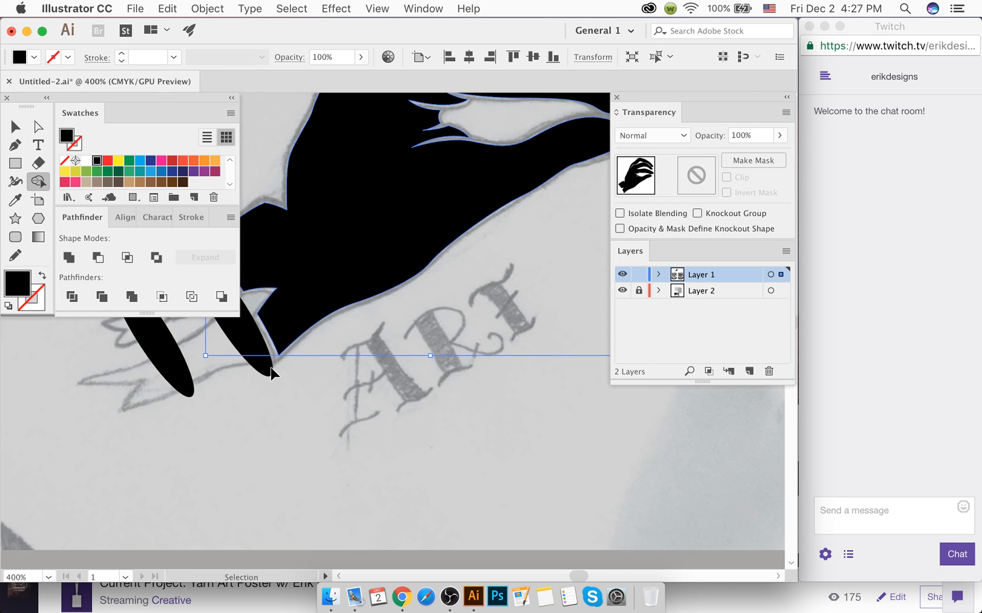
Step: Shrink the remaining cuff ellipse slightly and nudge it closer to the cut wrist edge
click(15, 122)
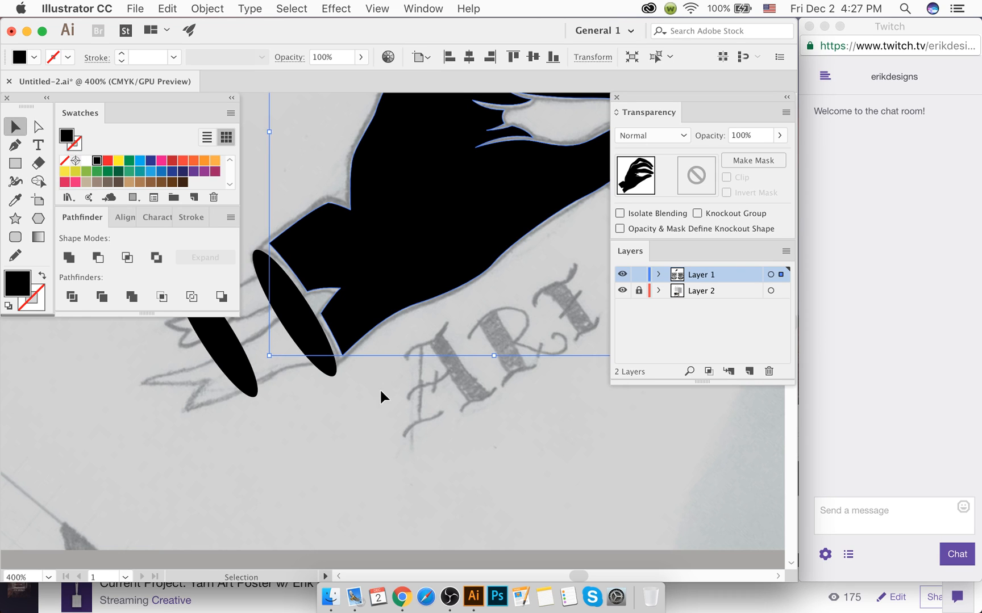
click(380, 388)
scroll(281, 317, left, 2)
scroll(315, 309, up, 3)
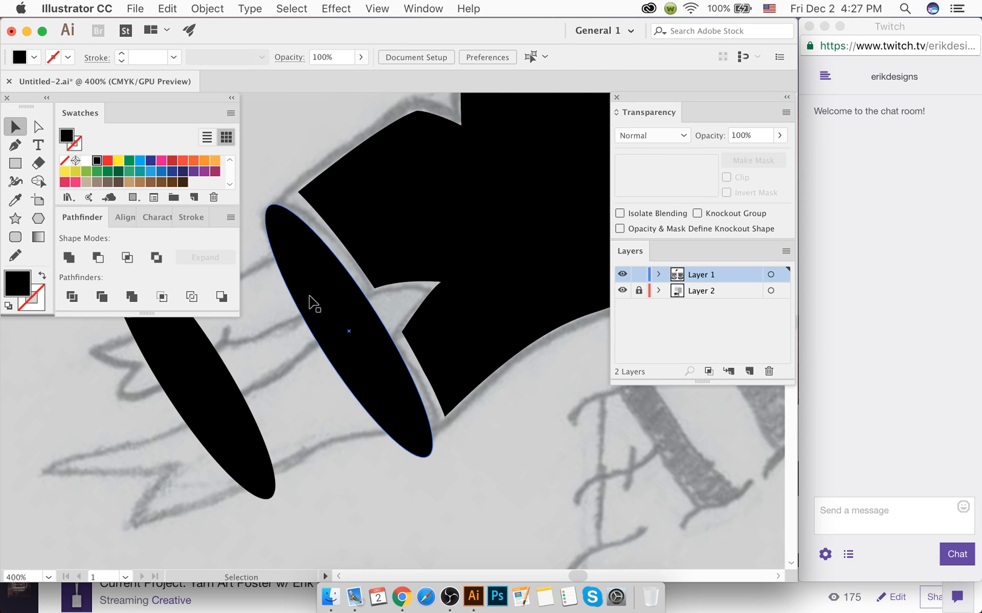
click(341, 303)
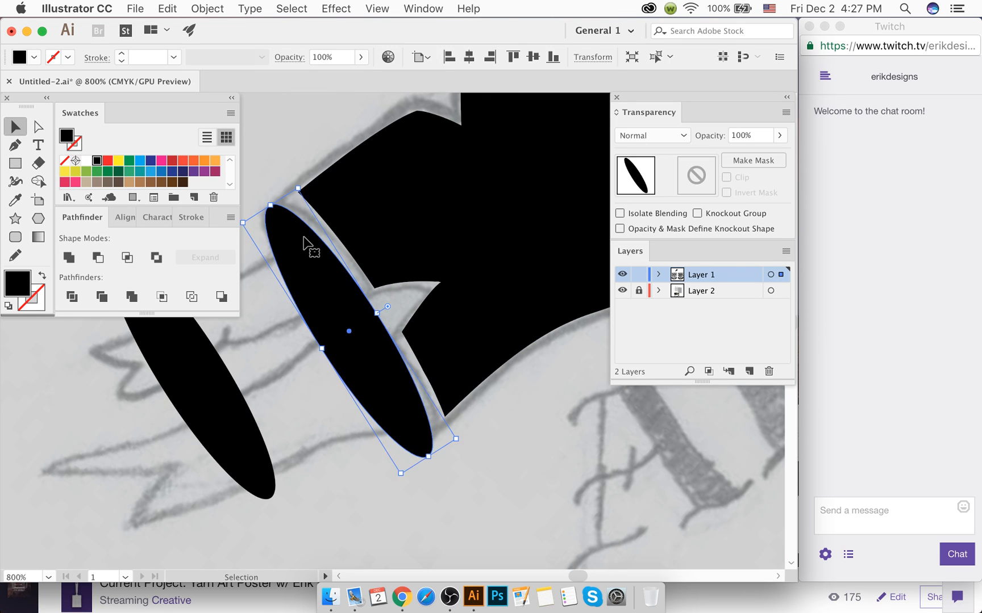
drag(405, 474, 401, 469)
drag(364, 335, 371, 335)
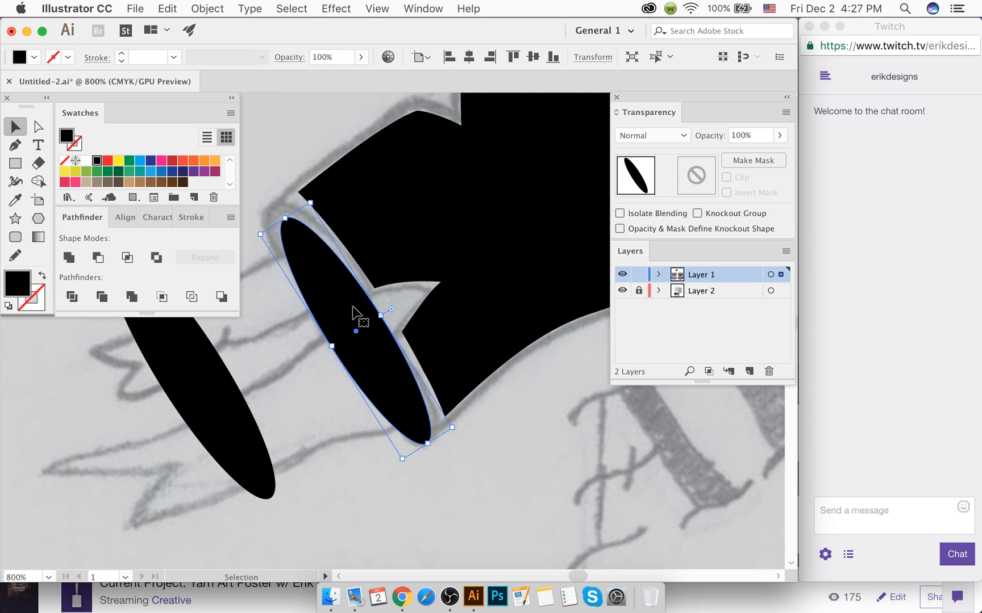
Step: Reshape the upper corner of the wrist edge by moving its anchor and curve handles to follow the ellipse with an even gap
key(a)
click(300, 192)
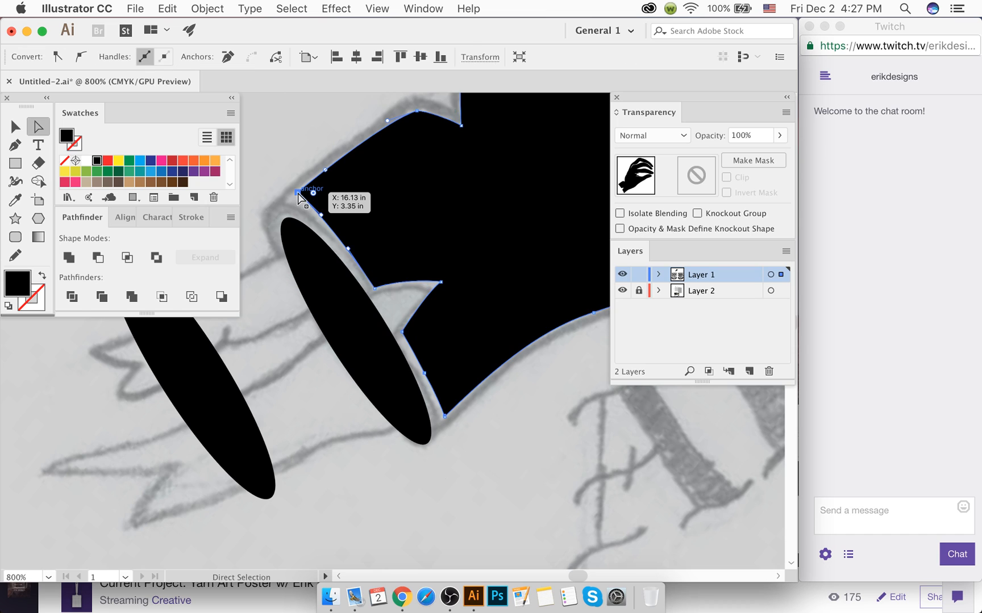
key(super+equal)
drag(299, 192, 289, 208)
drag(343, 252, 355, 250)
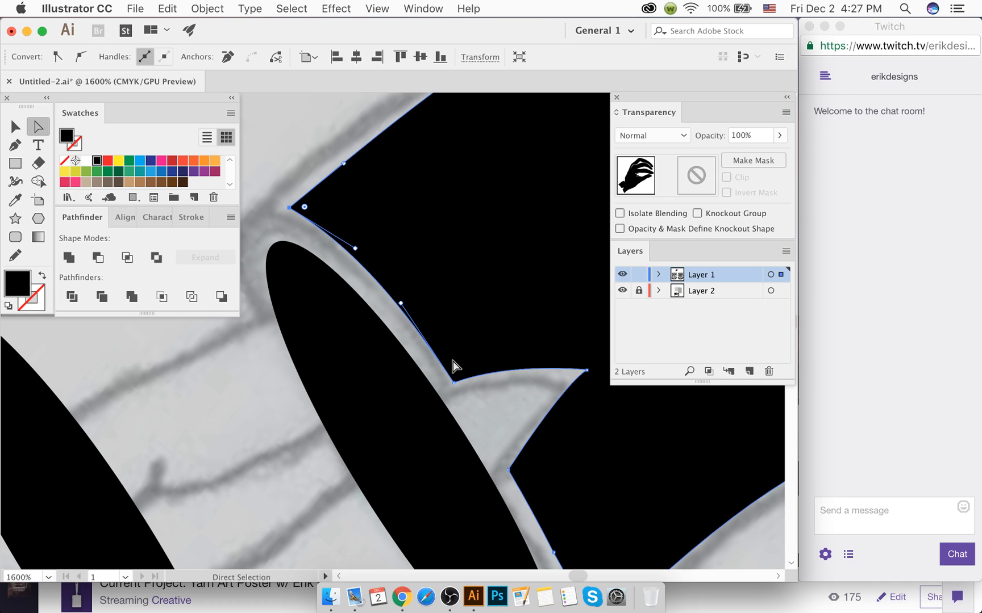
drag(290, 208, 290, 222)
drag(359, 261, 352, 247)
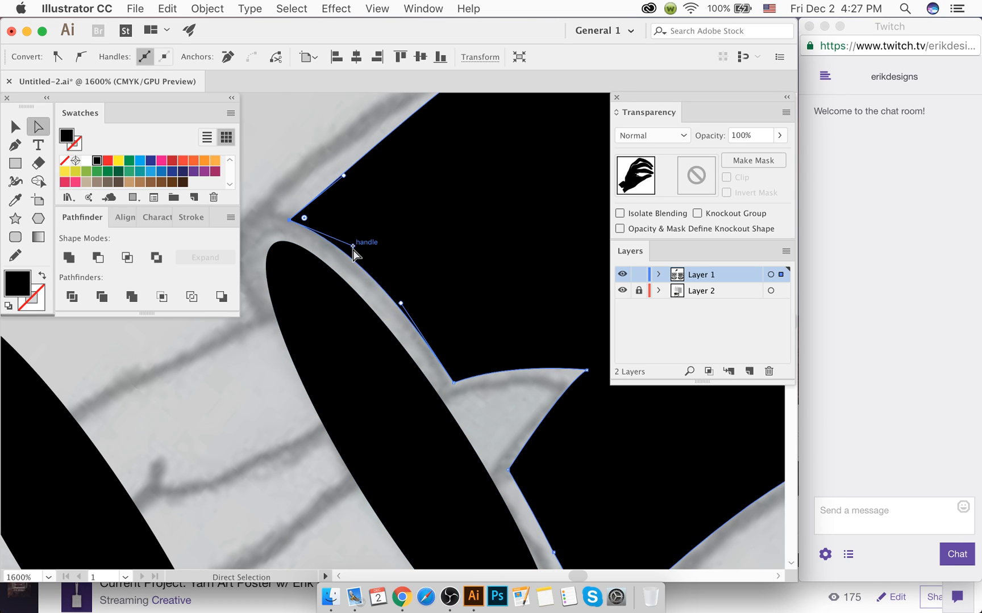
drag(400, 305, 389, 296)
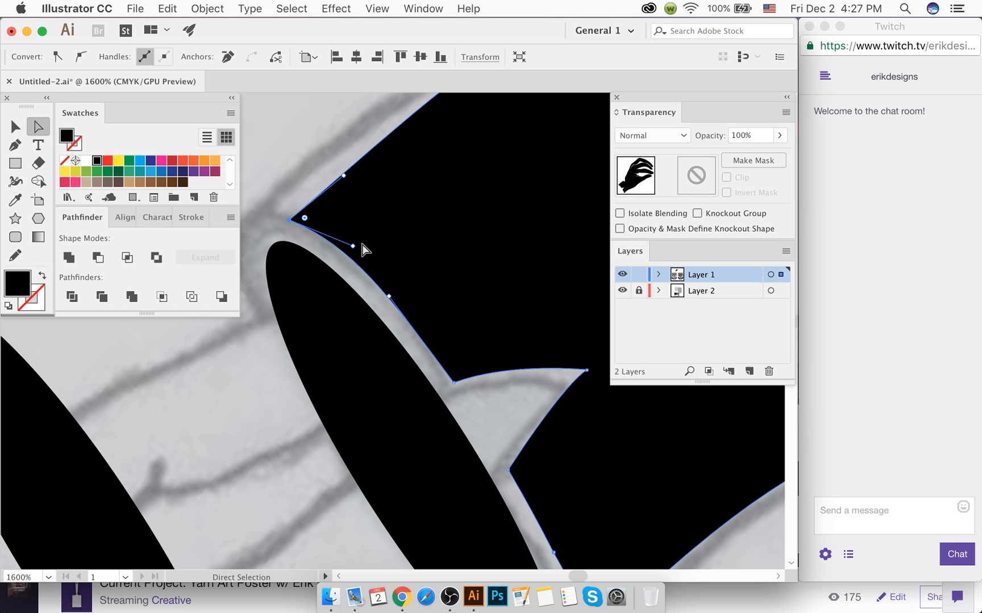
click(273, 206)
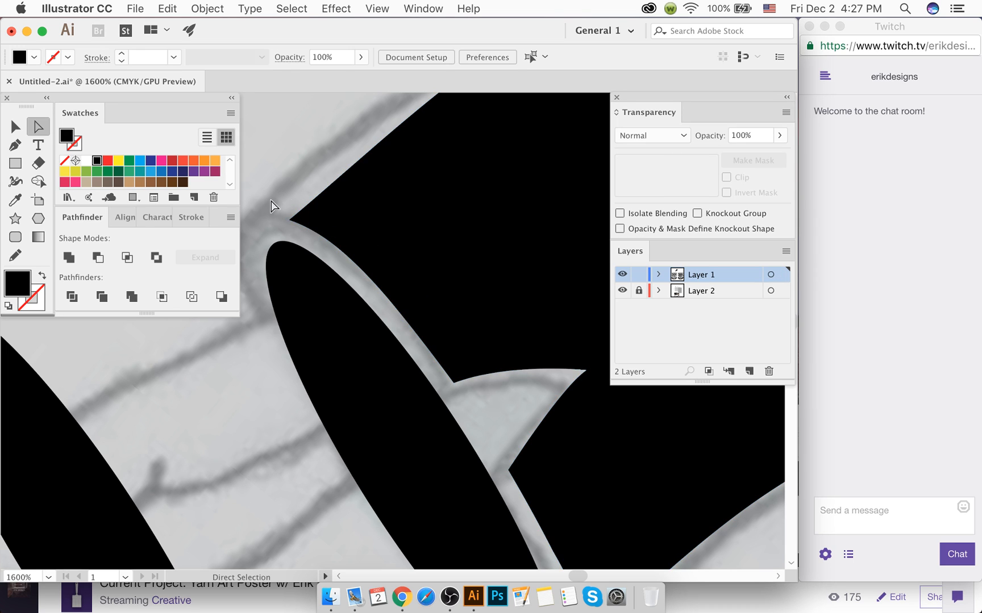
Step: Pull the hand shape's lower wrist corner anchor outward to extend the tip toward the end of the ellipse
scroll(283, 196, down, 5)
scroll(282, 195, right, 3)
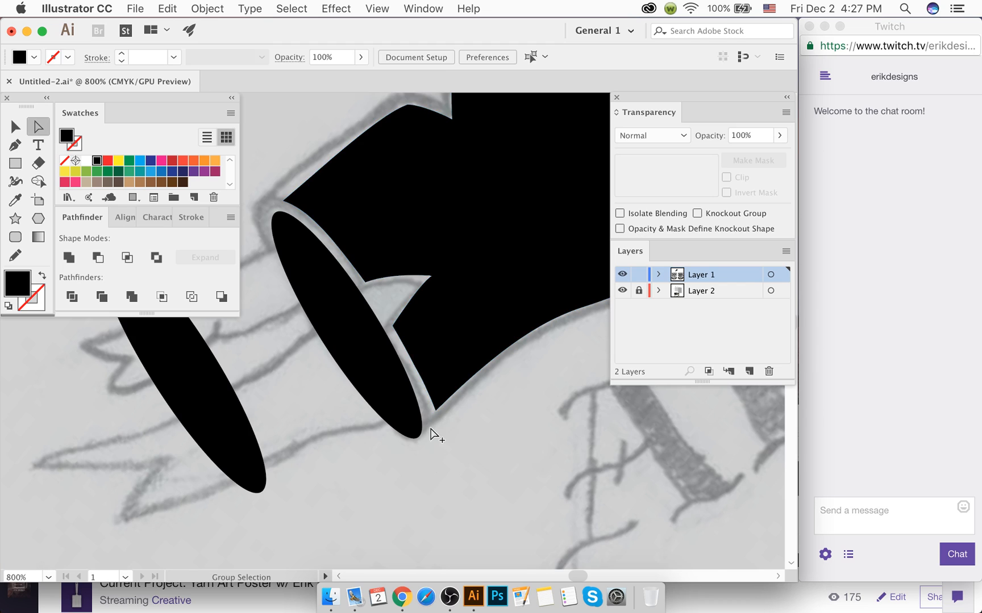
drag(449, 392, 442, 414)
key(super+z)
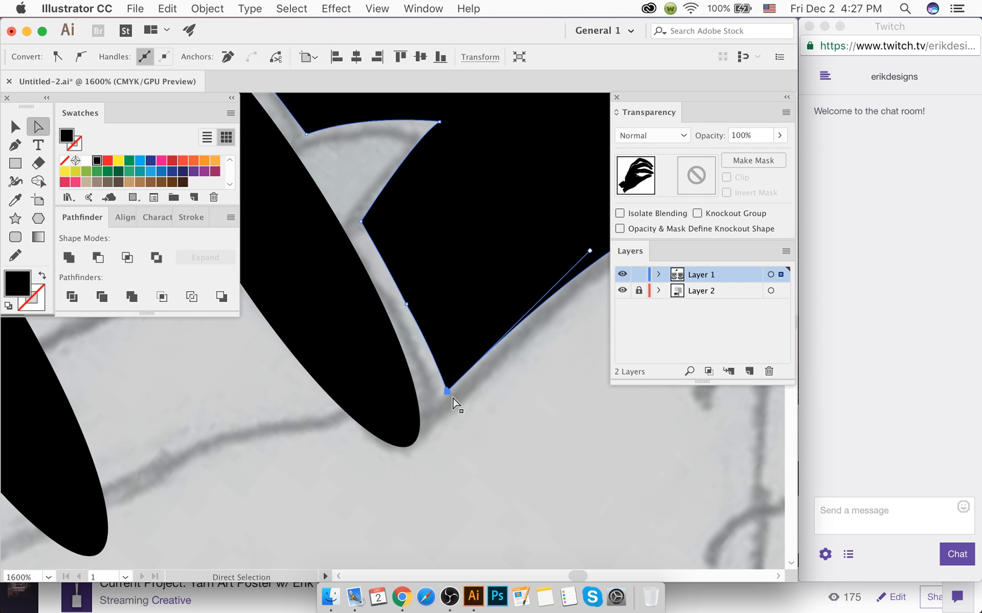
drag(448, 400, 435, 425)
Step: Remove the extra anchor points just above the lower wrist tip with the Pen tool
key(p)
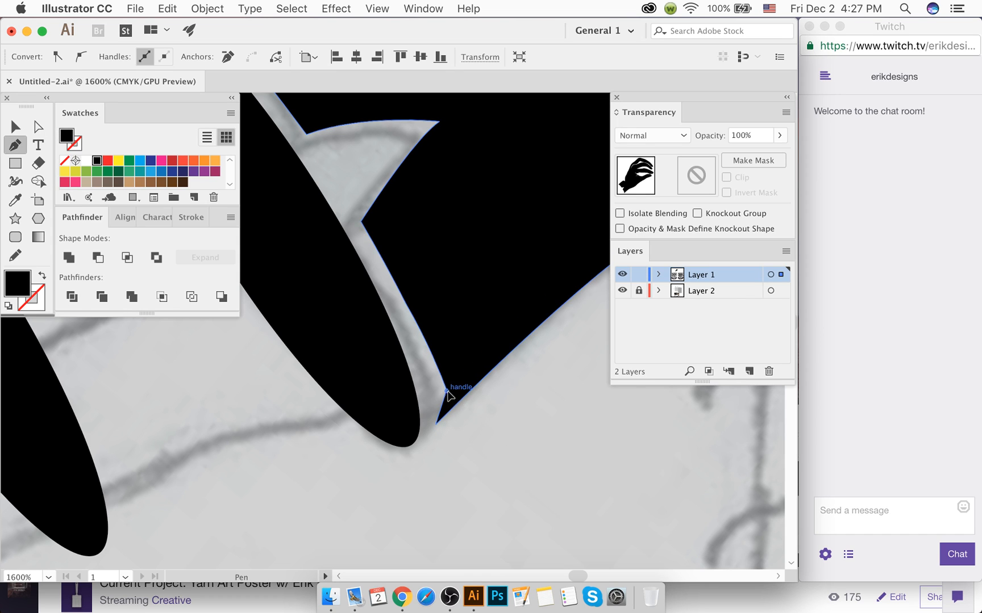
key(super+shift+a)
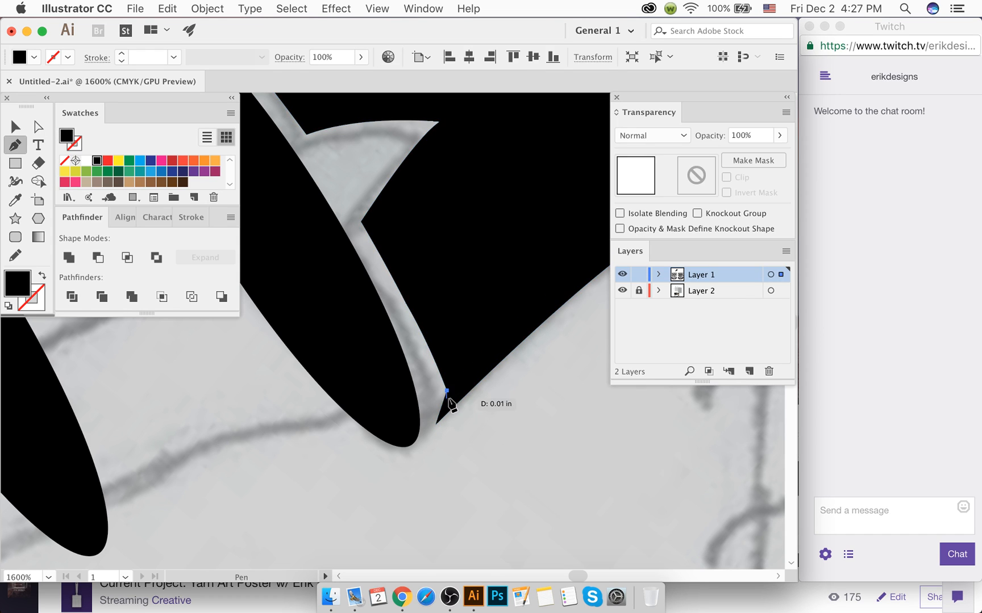
super+click(450, 396)
super+click(449, 396)
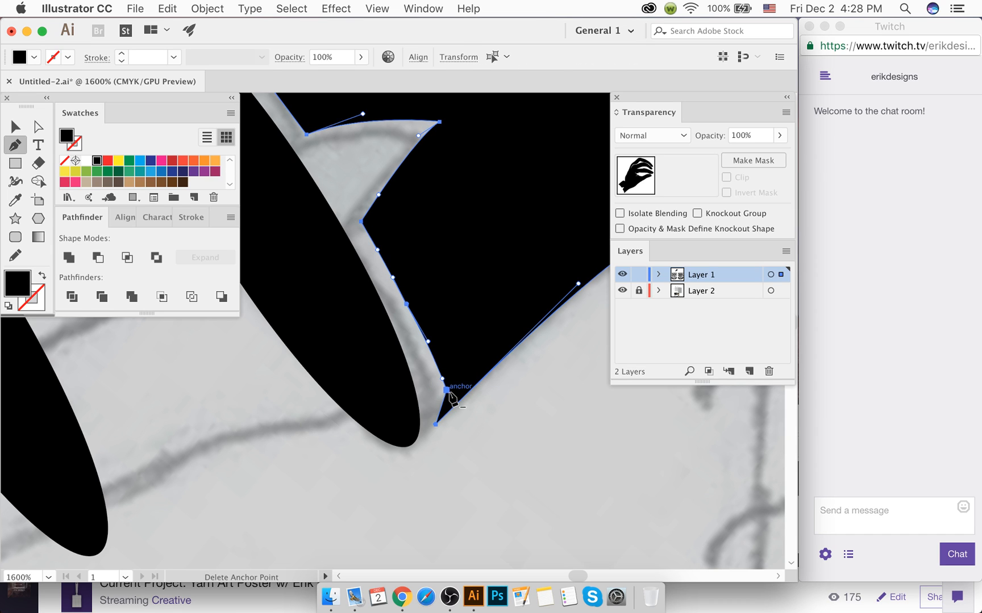
scroll(450, 396, up, 3)
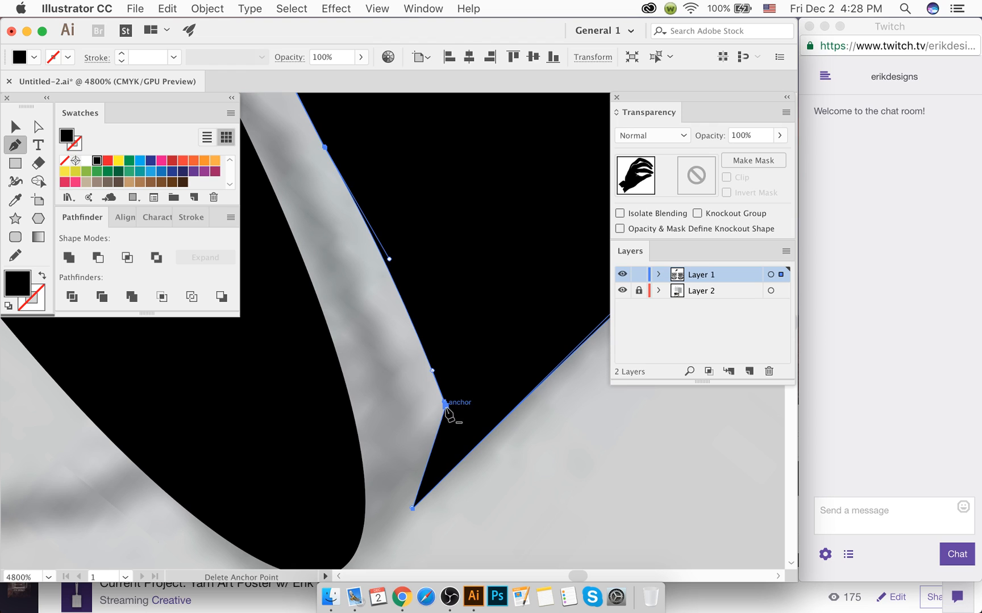
super+click(446, 404)
scroll(455, 407, up, 3)
click(530, 410)
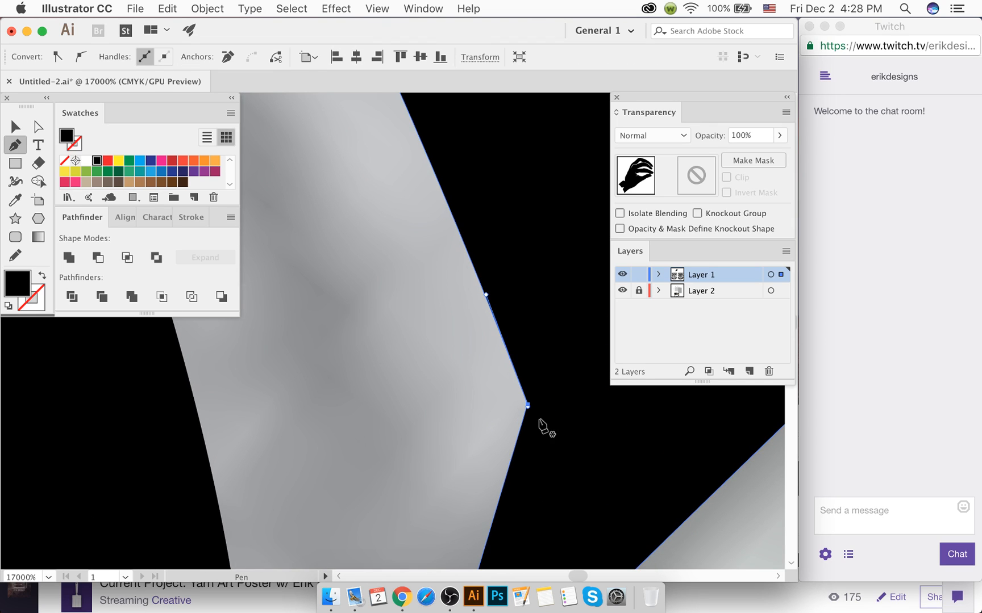
click(528, 405)
key(super+z)
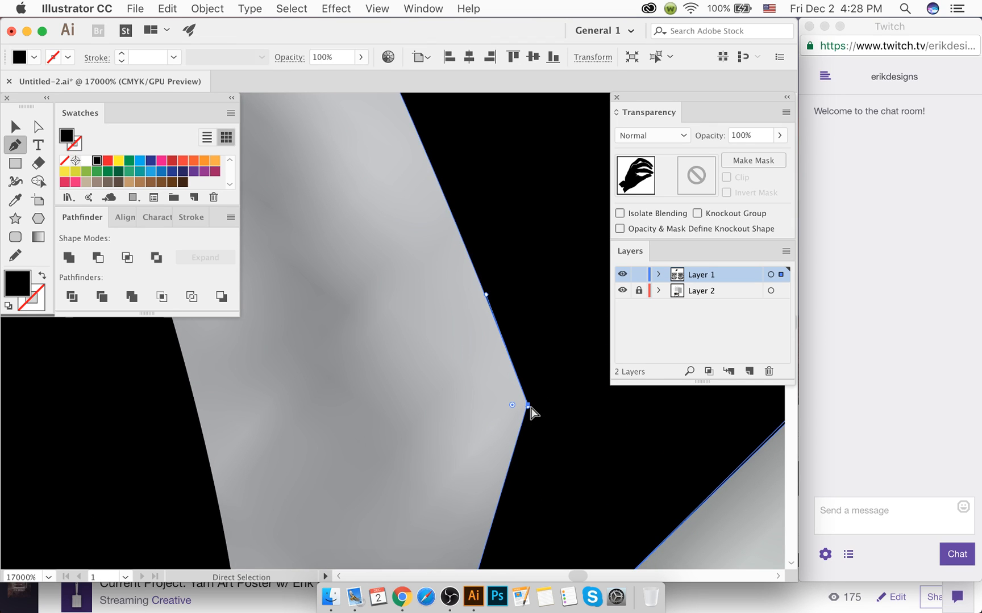
scroll(532, 410, down, 2)
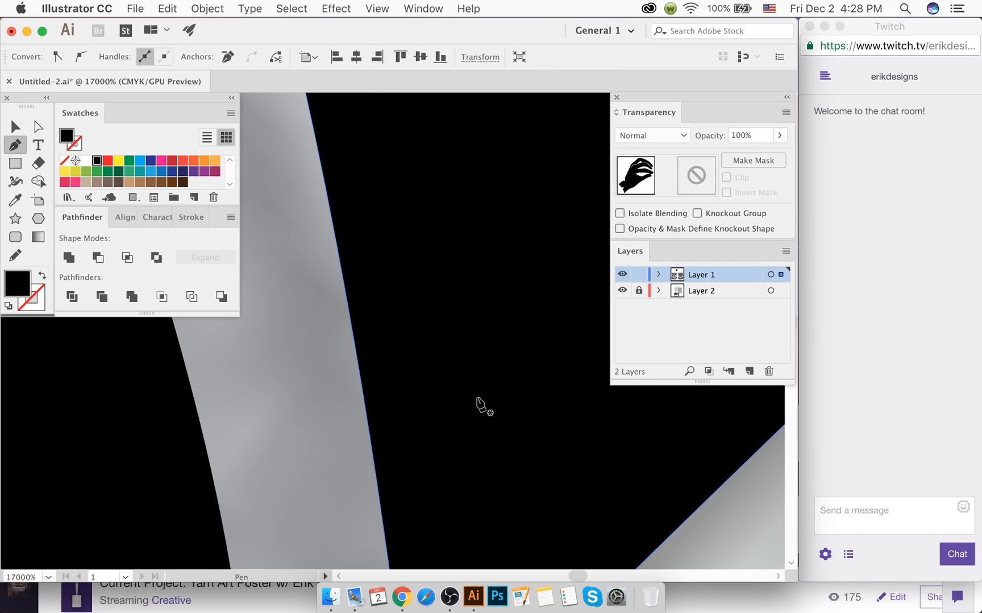
scroll(482, 405, down, 3)
scroll(469, 402, down, 2)
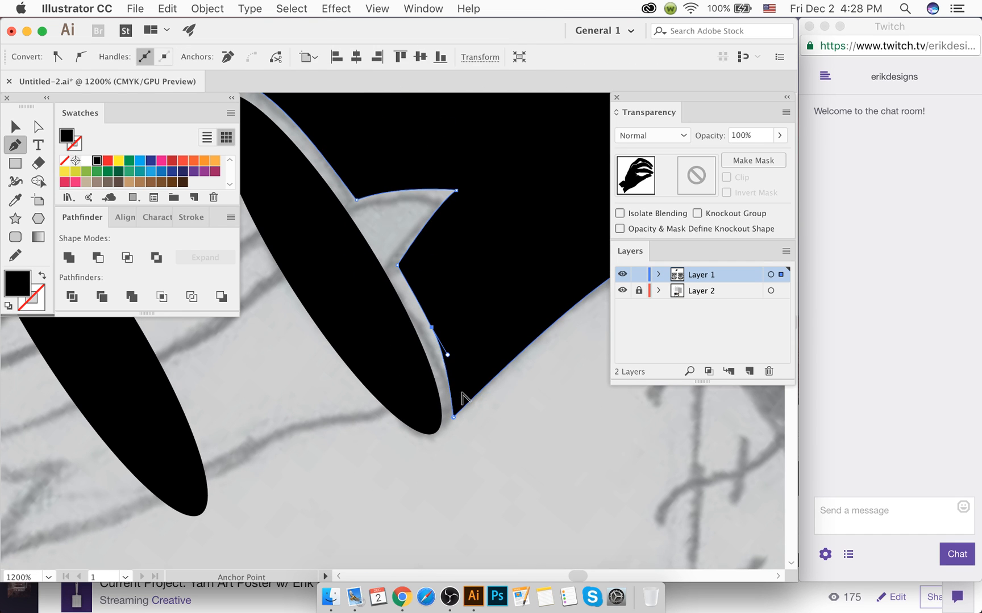
Step: Delete the middle anchor on the lower wrist edge and lengthen the notch corner's handle to curve the edge along the ellipse
alt+click(431, 327)
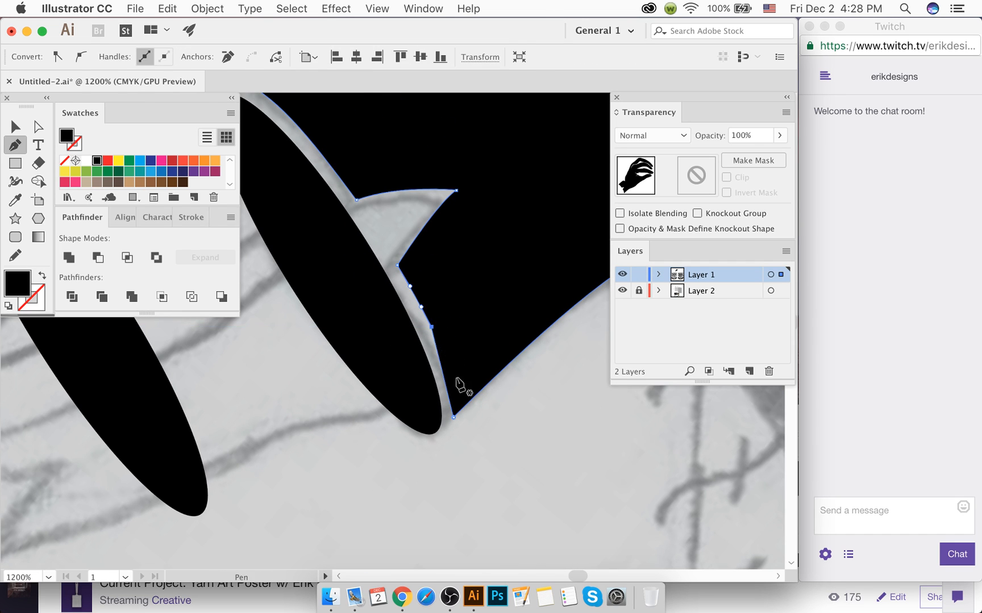
click(430, 327)
key(a)
drag(409, 286, 463, 373)
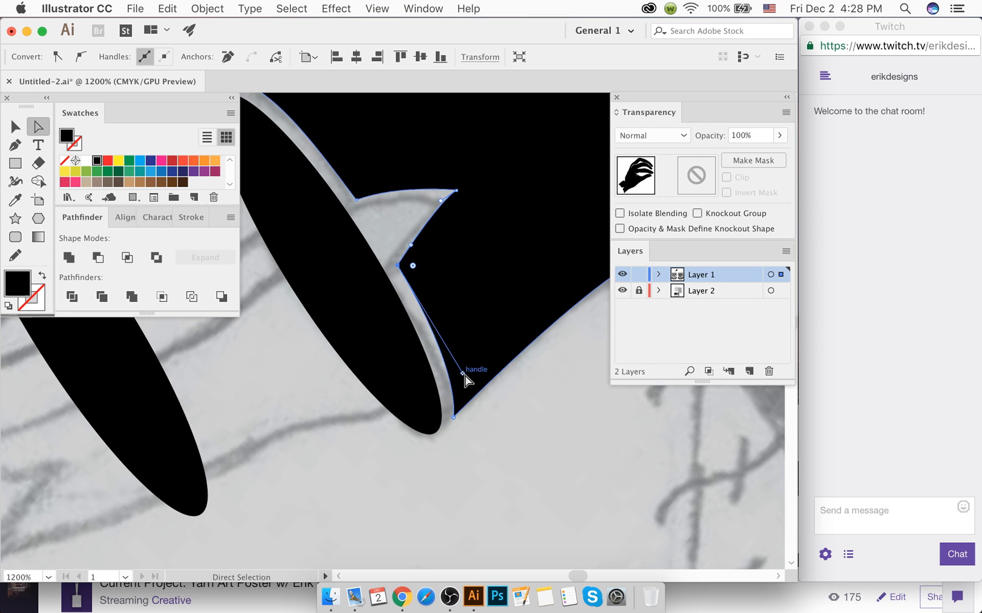
click(385, 241)
Step: Delete the spare ellipse copy lying over the sketched ribbon ends
scroll(385, 241, down, 2)
scroll(386, 241, down, 3)
scroll(379, 272, left, 2)
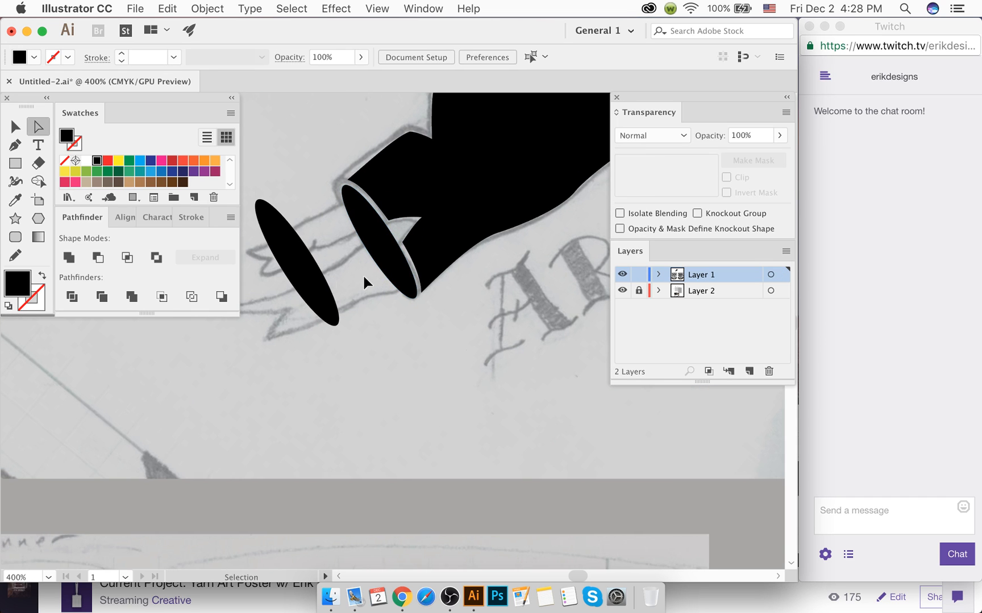
click(305, 284)
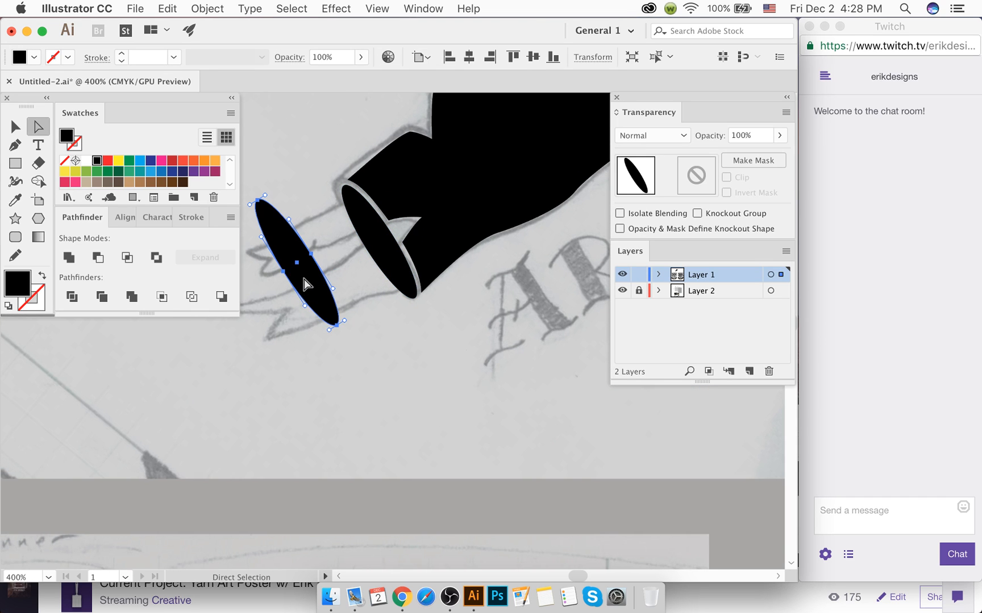
key(Delete)
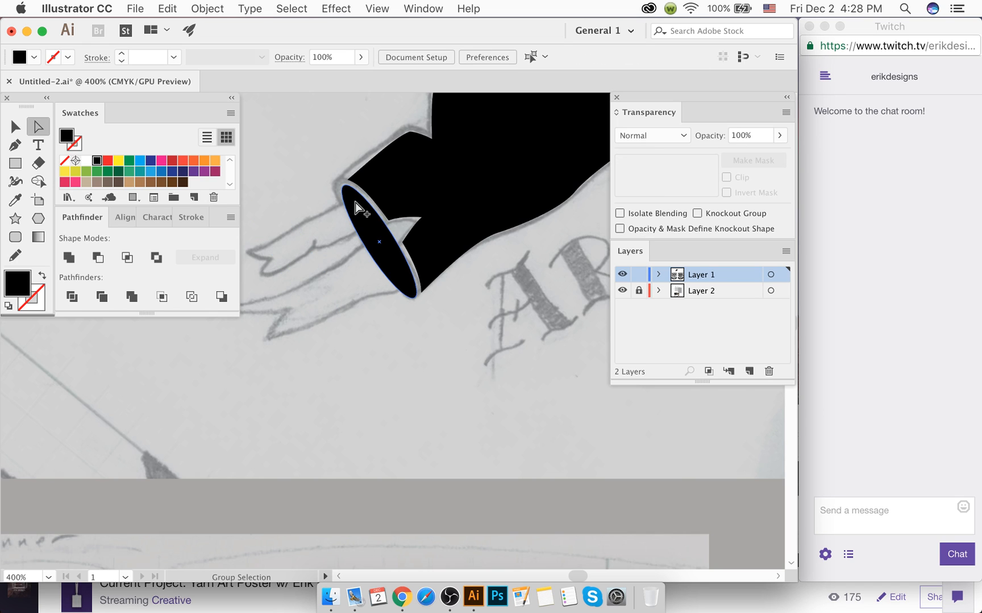
Step: Draw a small closed triangular shape from the ellipse into the wrist notch with the Pen tool, curving its upper edge
scroll(384, 222, up, 2)
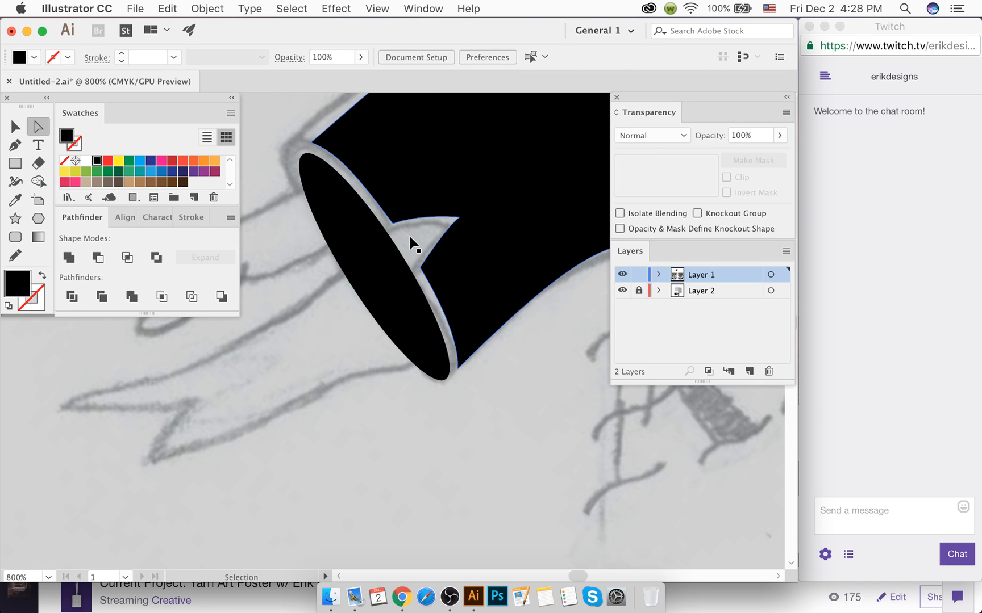
scroll(410, 237, up, 2)
key(p)
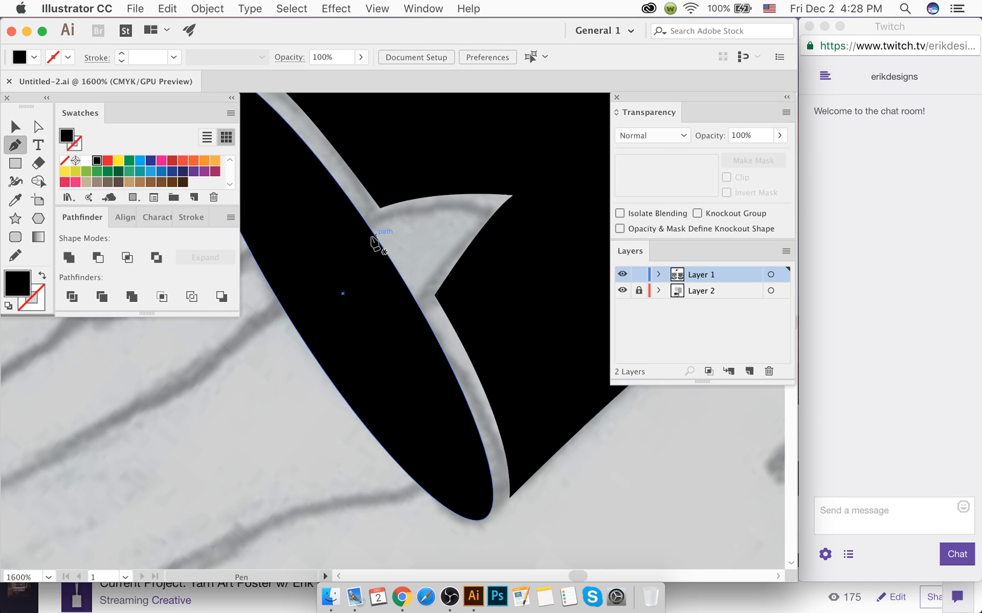
click(361, 242)
click(445, 221)
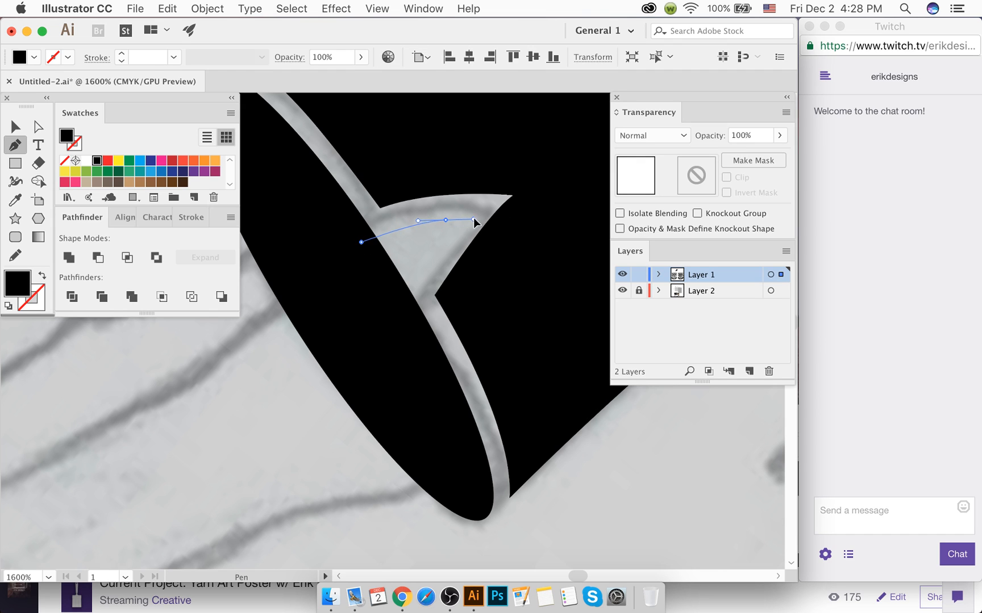
drag(473, 219, 475, 219)
click(445, 221)
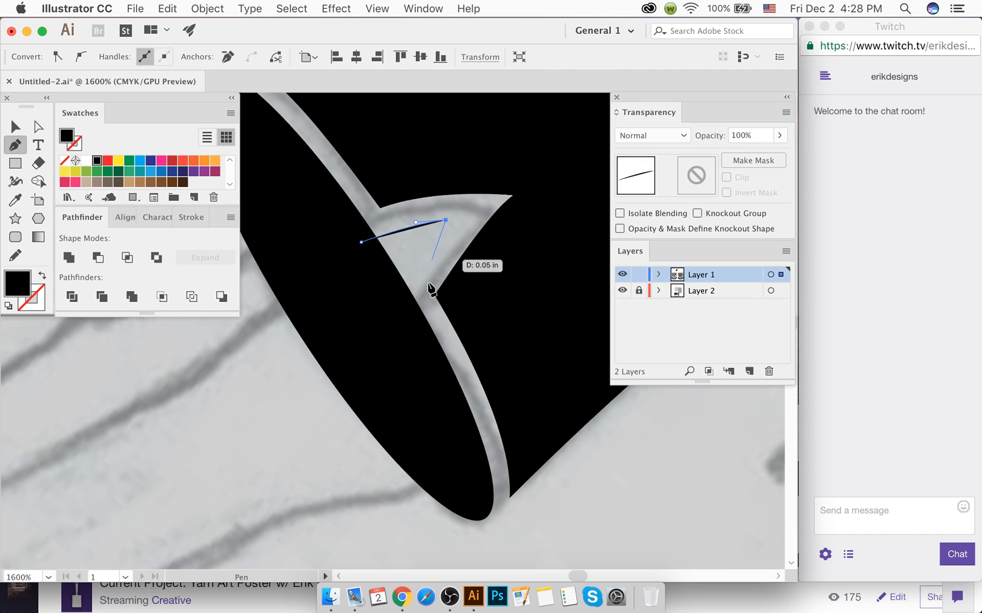
drag(396, 296, 393, 312)
click(396, 297)
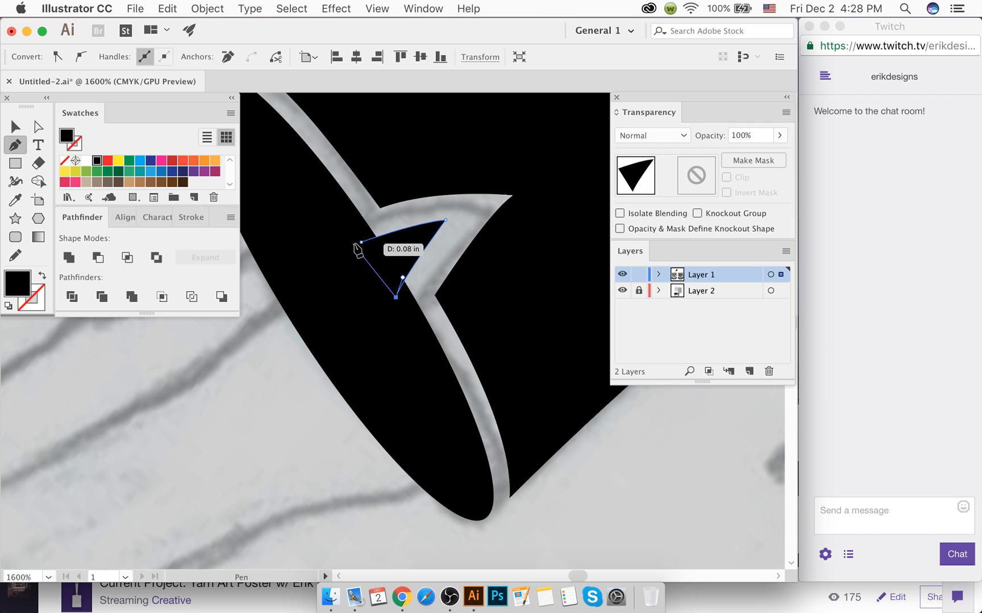
click(362, 242)
Step: Nudge the small triangle slightly within the wrist notch to position it against the ellipse
click(16, 127)
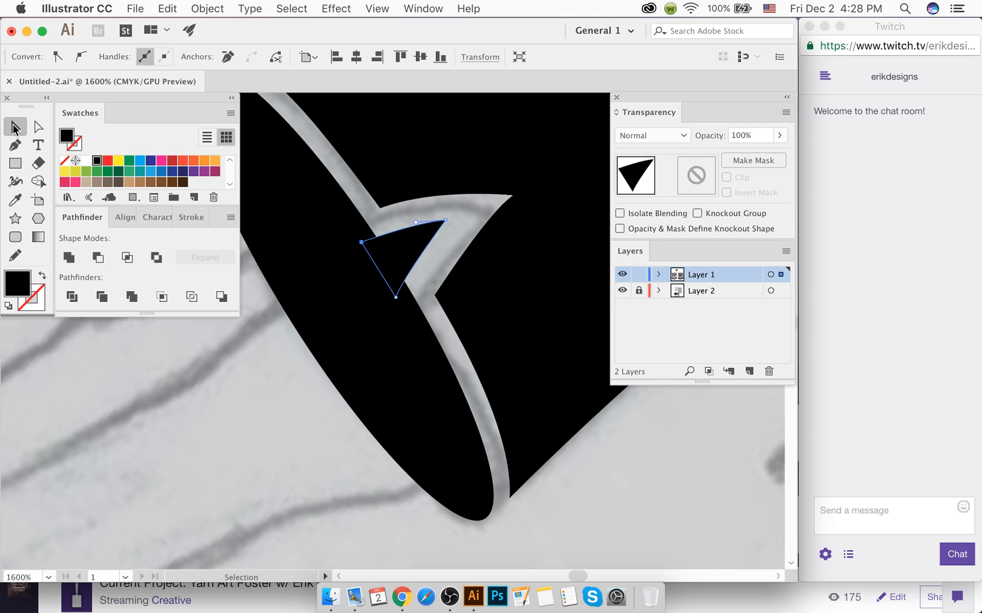
click(263, 384)
drag(411, 261, 415, 261)
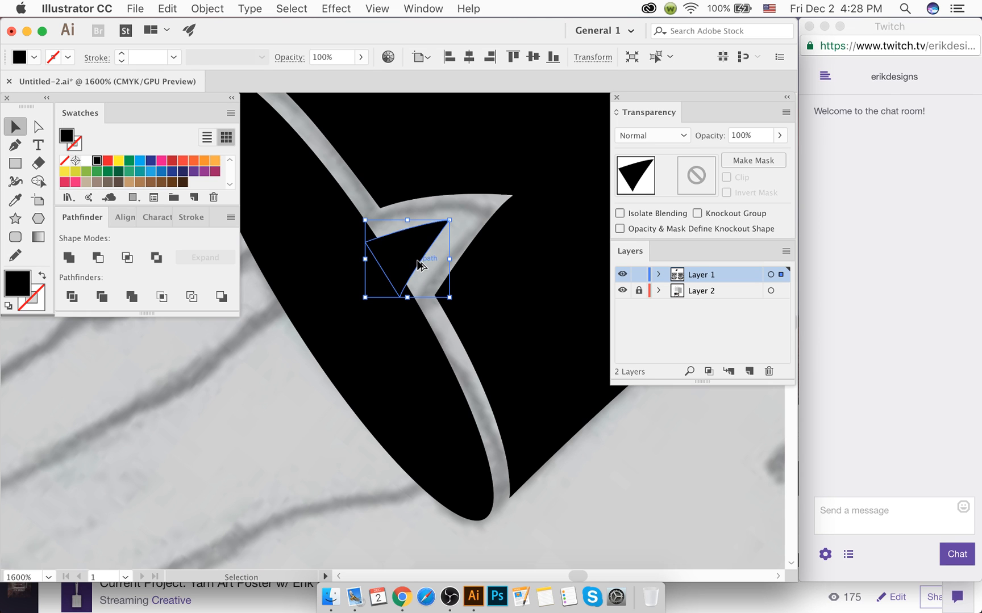
scroll(417, 260, up, 4)
mouse_move(398, 220)
mouse_down()
mouse_move(404, 232)
mouse_move(399, 217)
mouse_up()
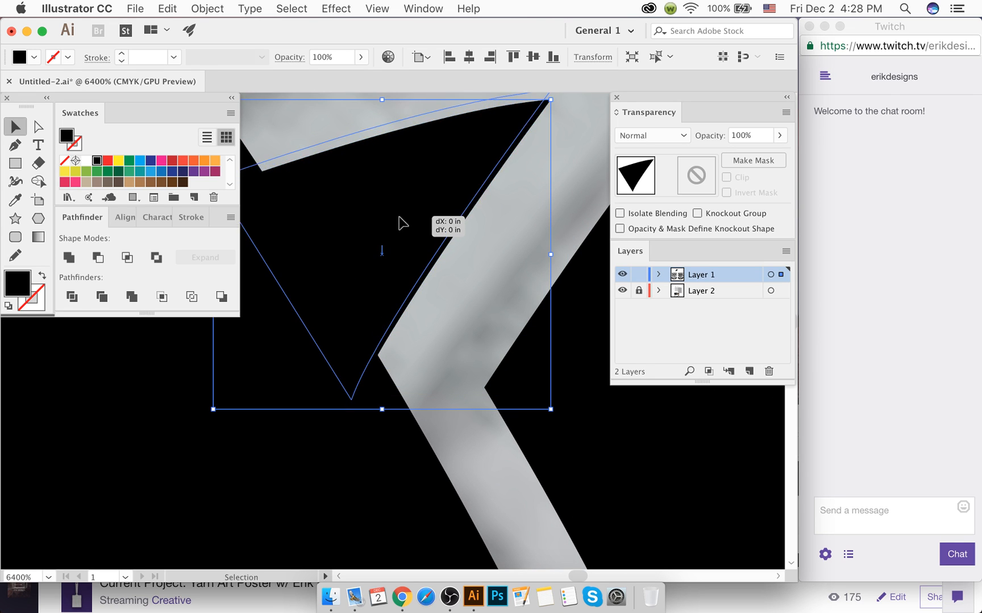
Step: Enlarge the small triangle toward the notch tip so that the gap to the hand shape matches the rest of the edge
scroll(398, 224, down, 3)
click(461, 194)
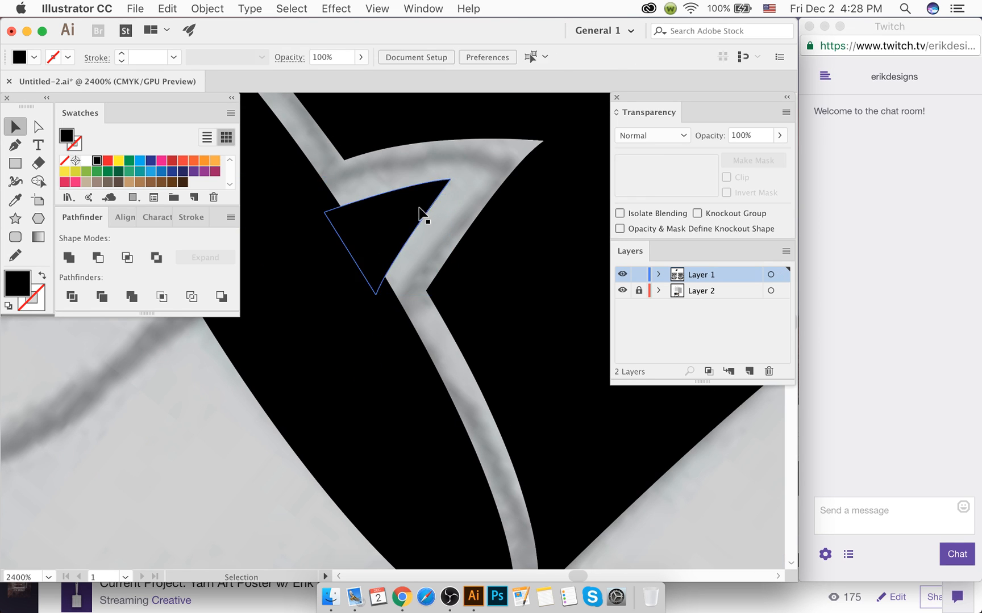
click(420, 209)
drag(453, 181, 505, 166)
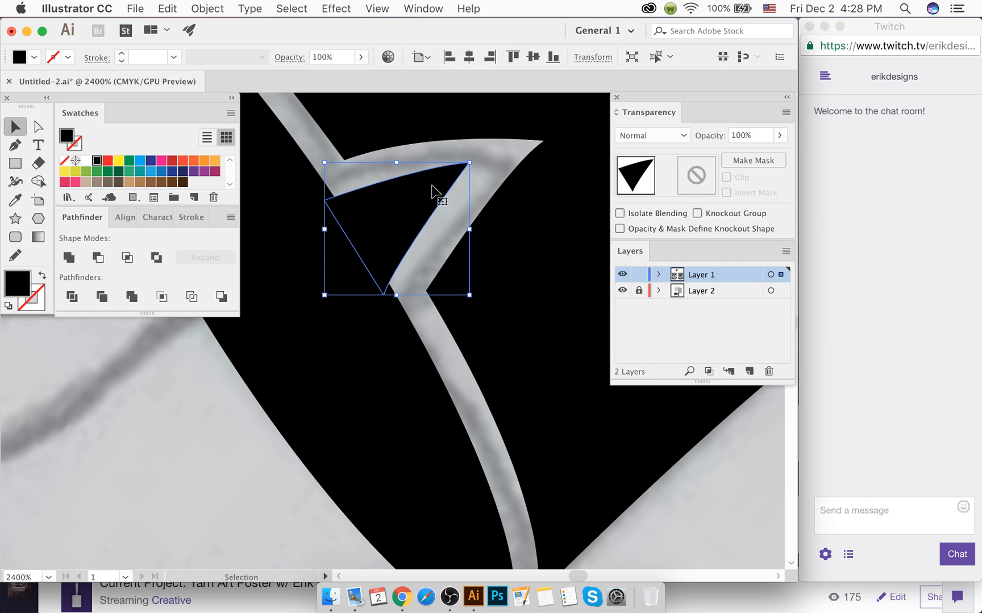
click(433, 154)
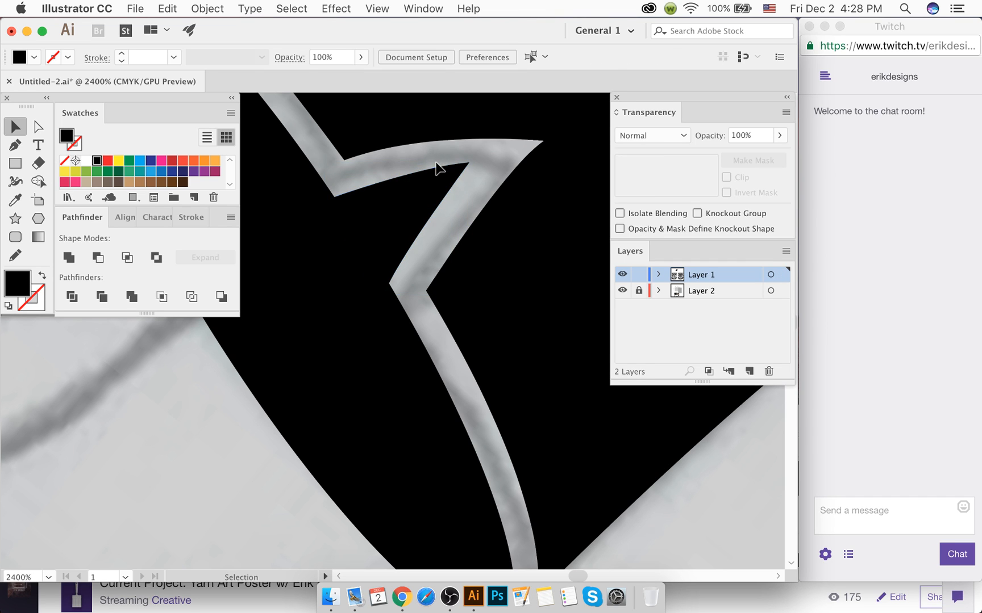
Step: Try moving the small triangle out onto the sketched ribbon ends, and undo the move
scroll(427, 211, down, 4)
scroll(388, 385, down, 4)
scroll(387, 391, down, 2)
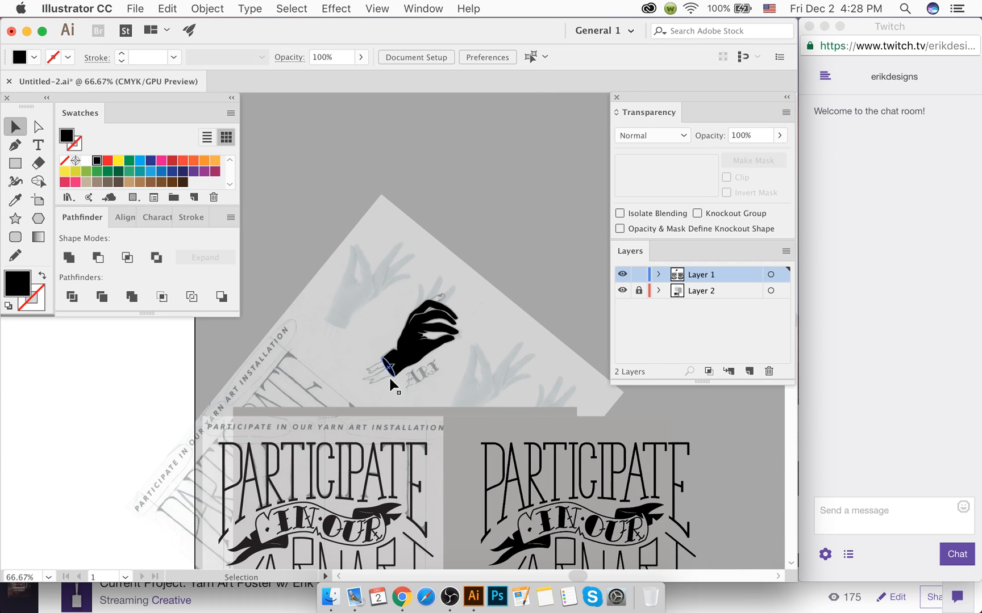
scroll(389, 376, up, 4)
click(404, 294)
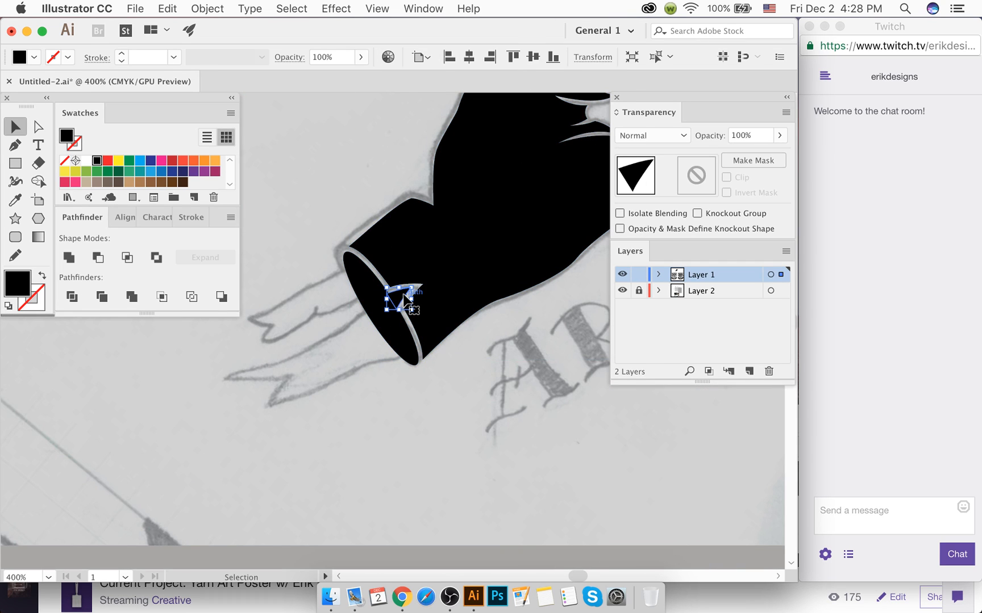
drag(404, 298, 286, 344)
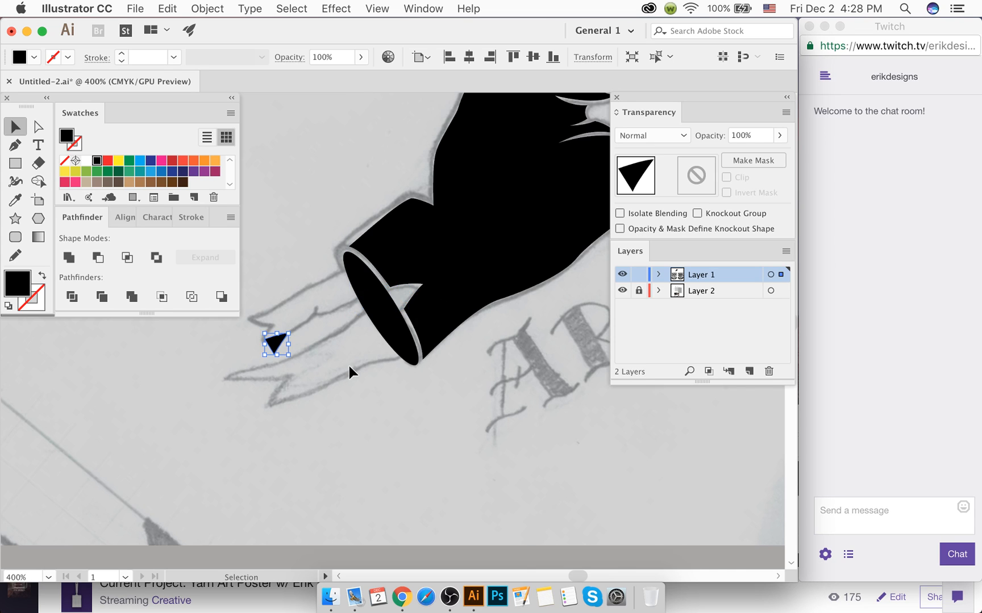
scroll(348, 367, down, 3)
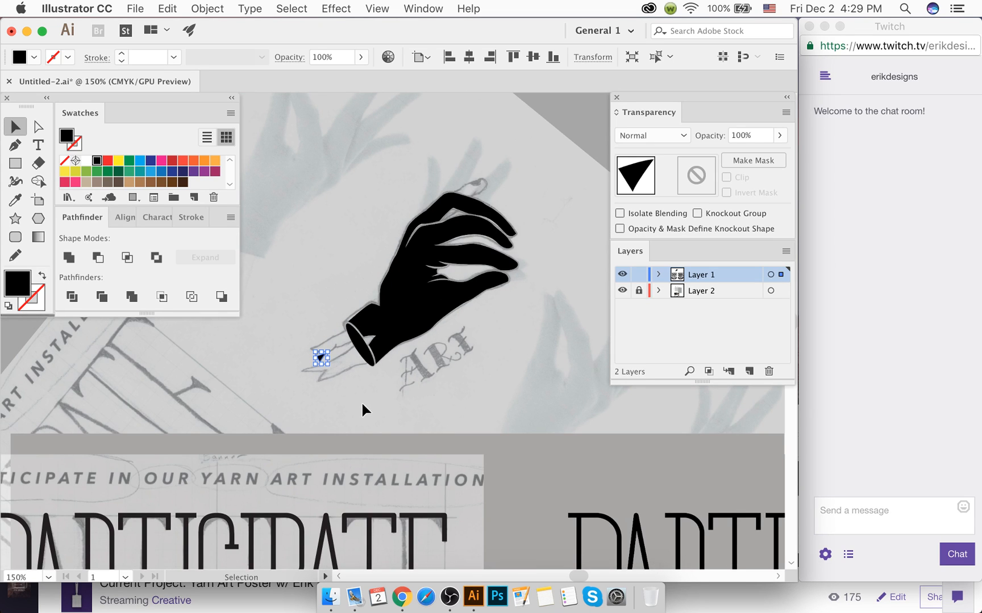
key(super+z)
click(361, 365)
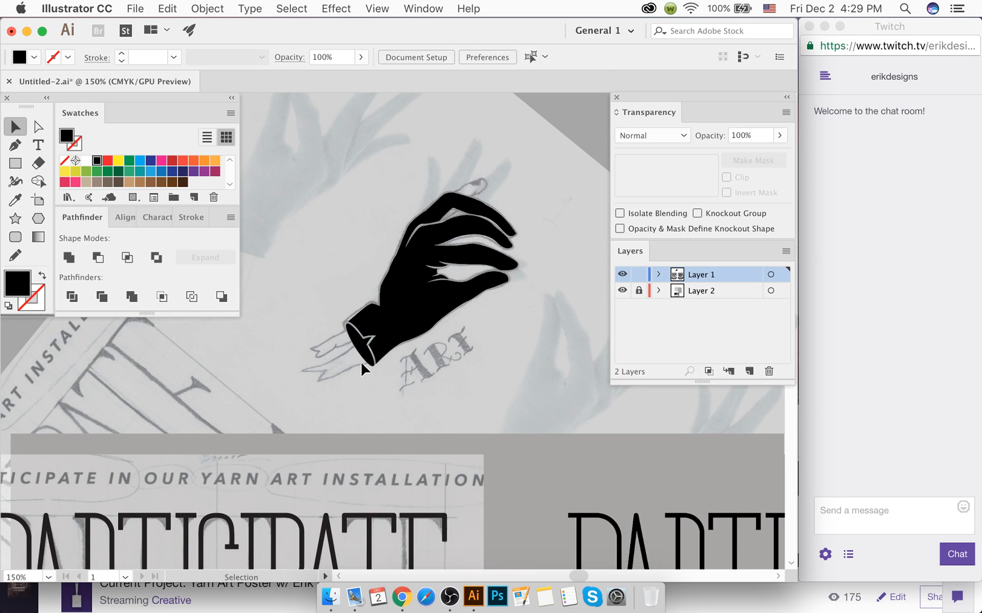
Step: Select the ellipse and the small triangle and unite them into one shape
scroll(346, 340, up, 4)
click(352, 360)
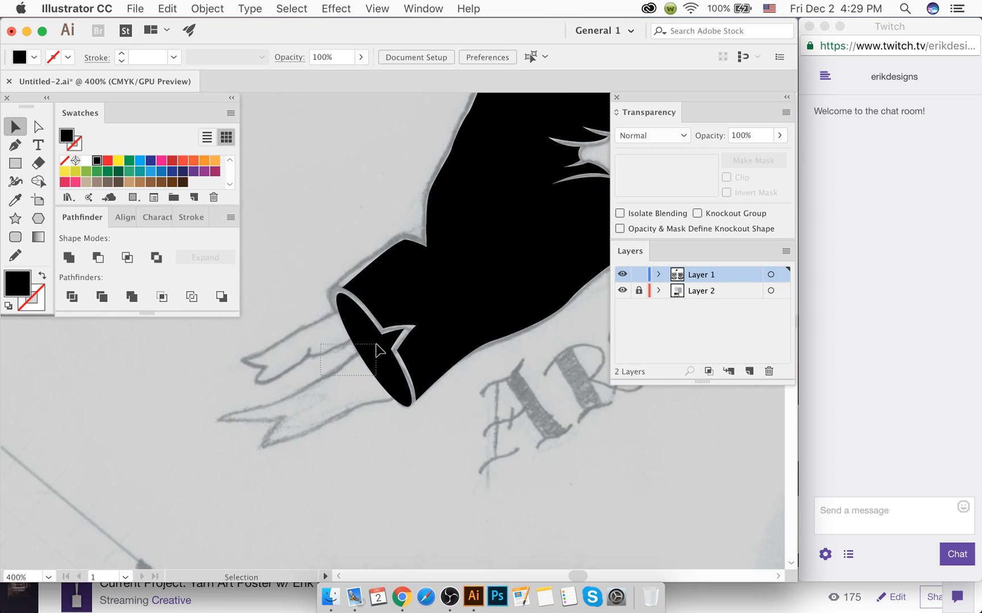
drag(375, 353, 379, 353)
click(75, 264)
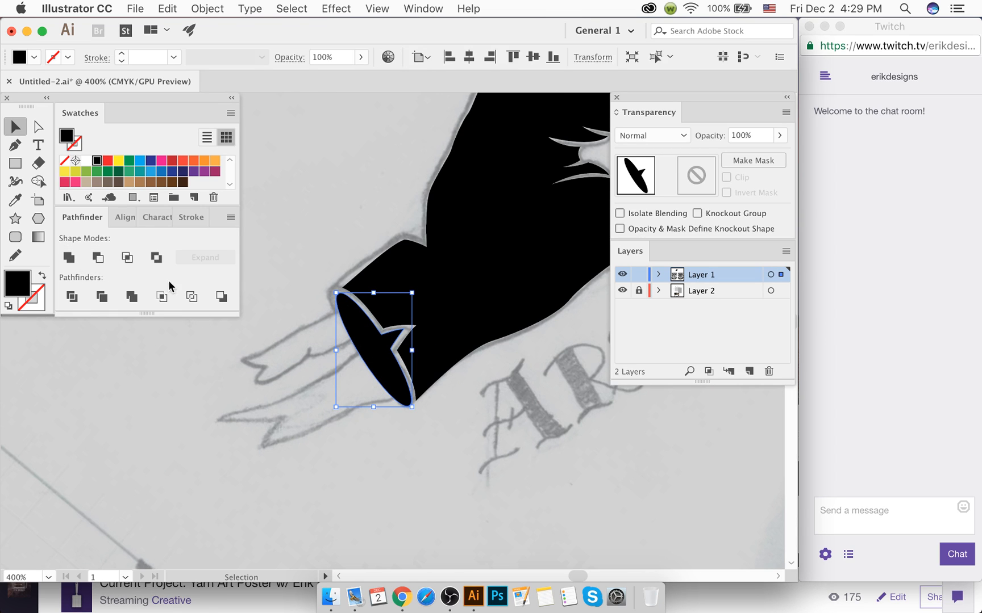
key(shift+super+a)
click(373, 289)
key(shift+super+a)
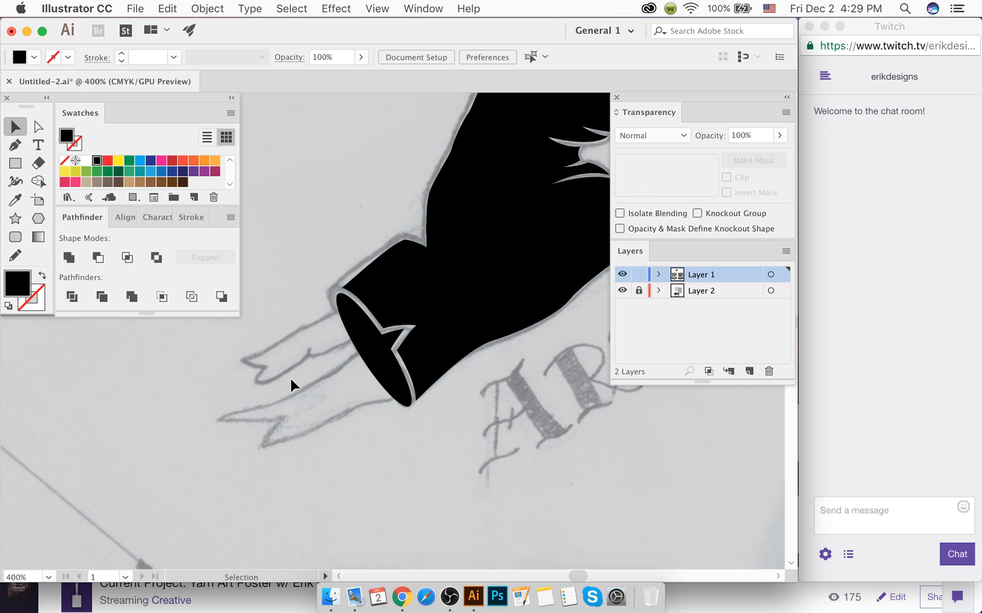
Step: Select the hand and the wrist-opening shape together and set their opacity to 23%
scroll(321, 372, right, 2)
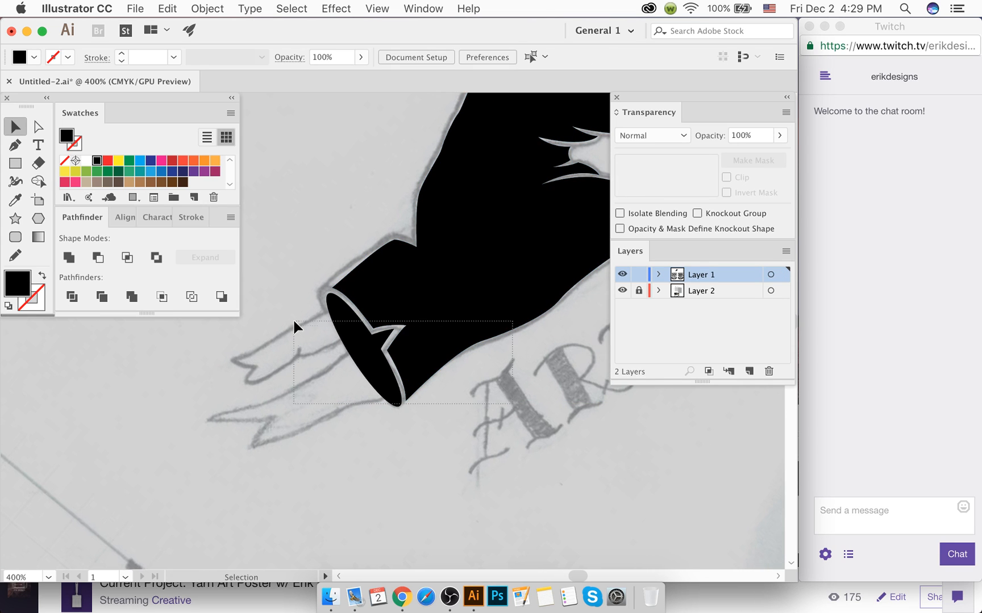
drag(294, 323, 293, 321)
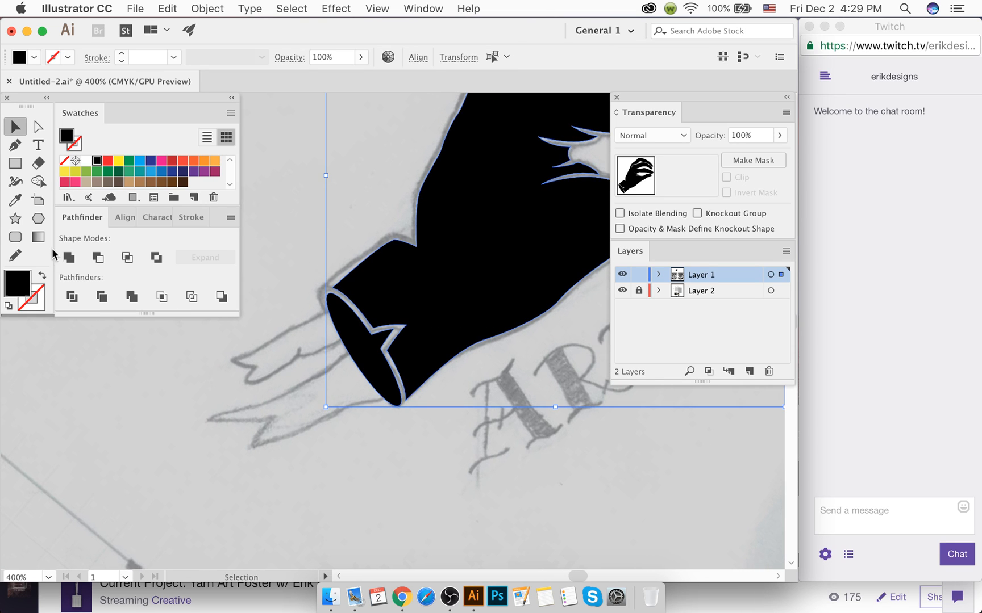
click(779, 136)
drag(741, 156, 733, 156)
click(353, 177)
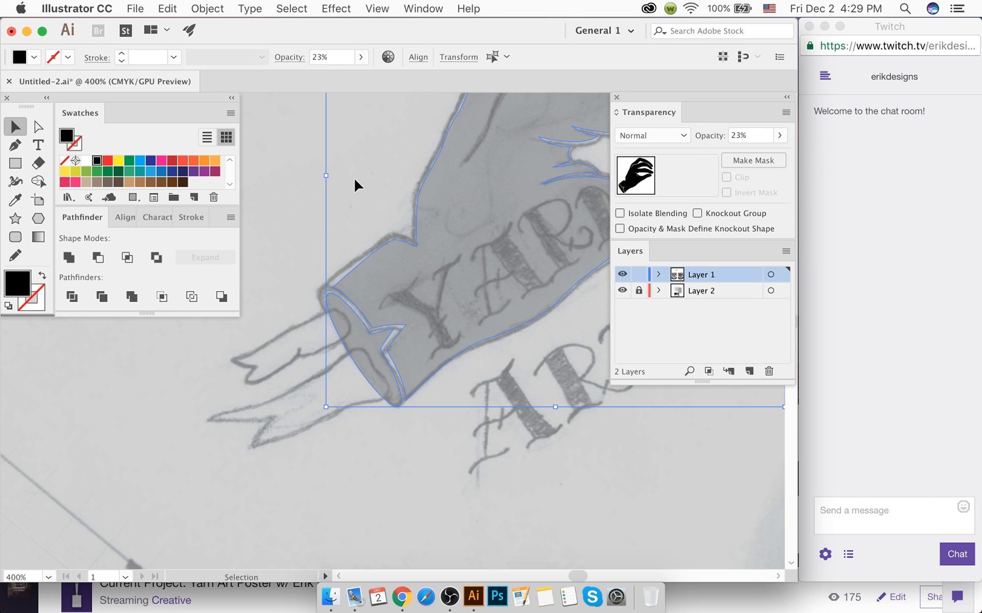
scroll(349, 190, right, 3)
scroll(343, 196, up, 4)
scroll(343, 196, right, 2)
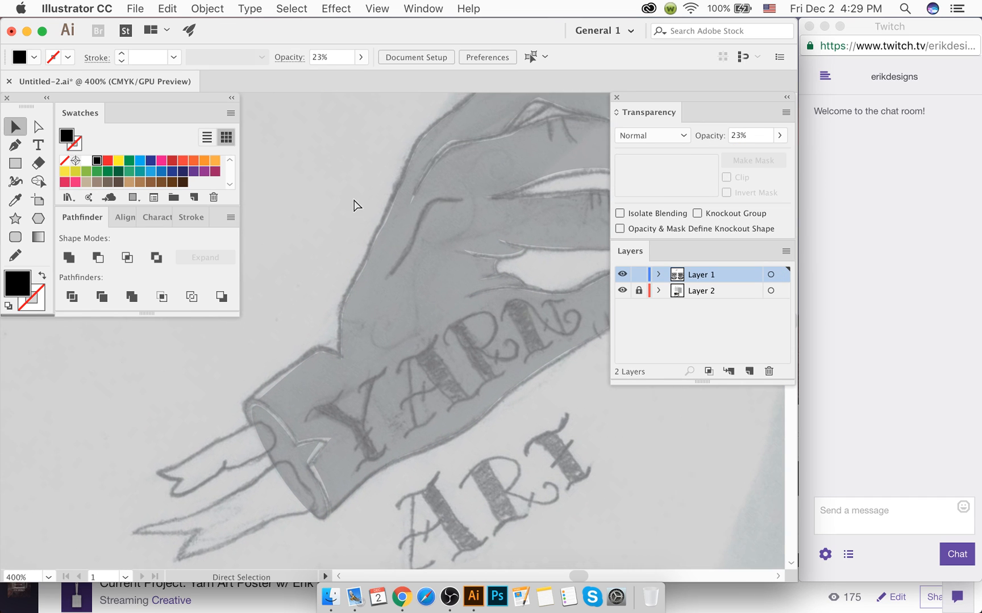
click(534, 120)
scroll(516, 253, right, 2)
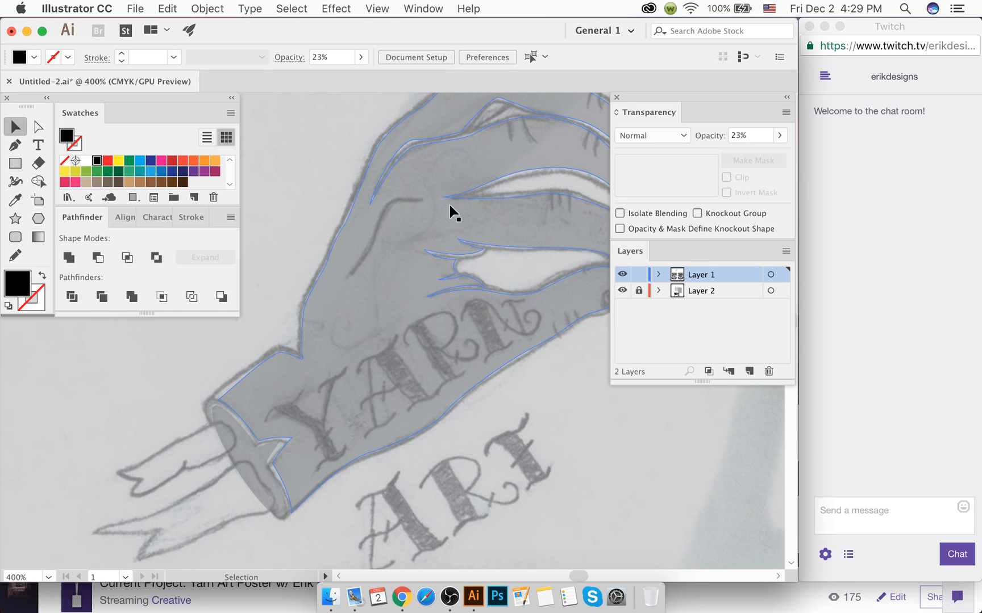
Step: Trace the upper sketched ribbon with the Pen tool from its outer tip, around its rounded end inside the wrist, to the fold below
scroll(338, 463, down, 5)
scroll(338, 463, left, 5)
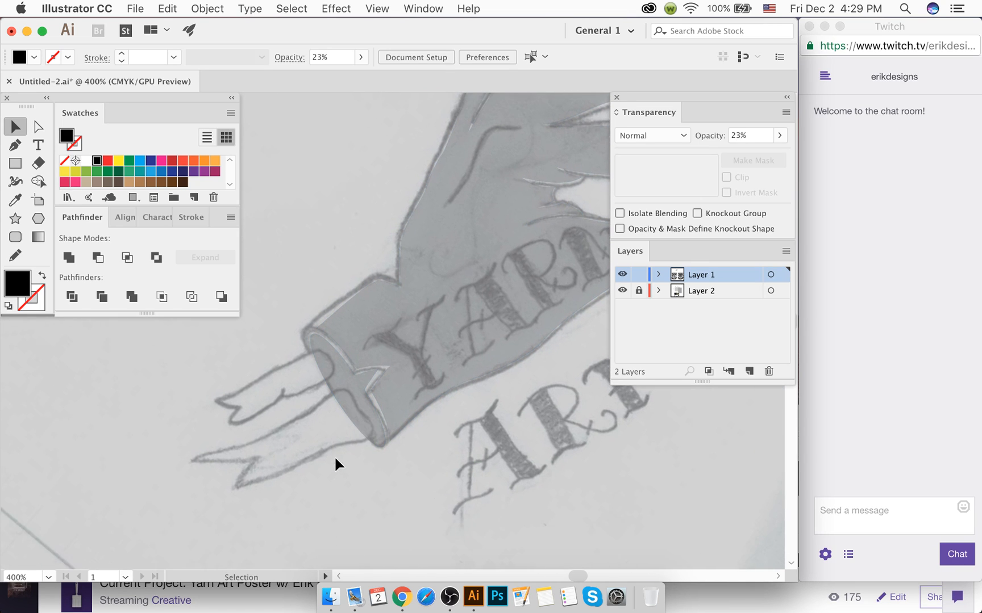
scroll(312, 449, left, 5)
scroll(324, 414, up, 2)
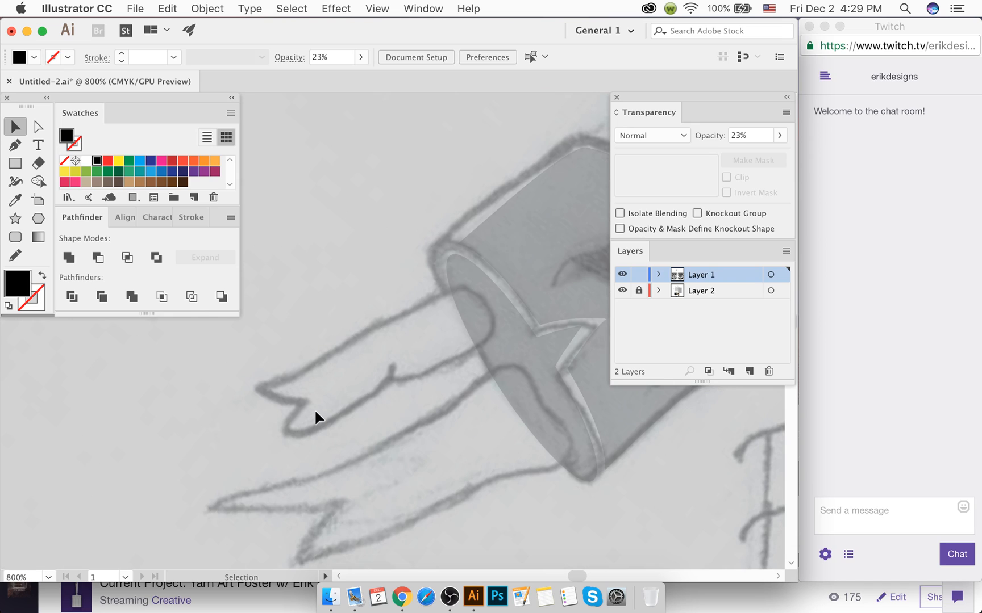
key(p)
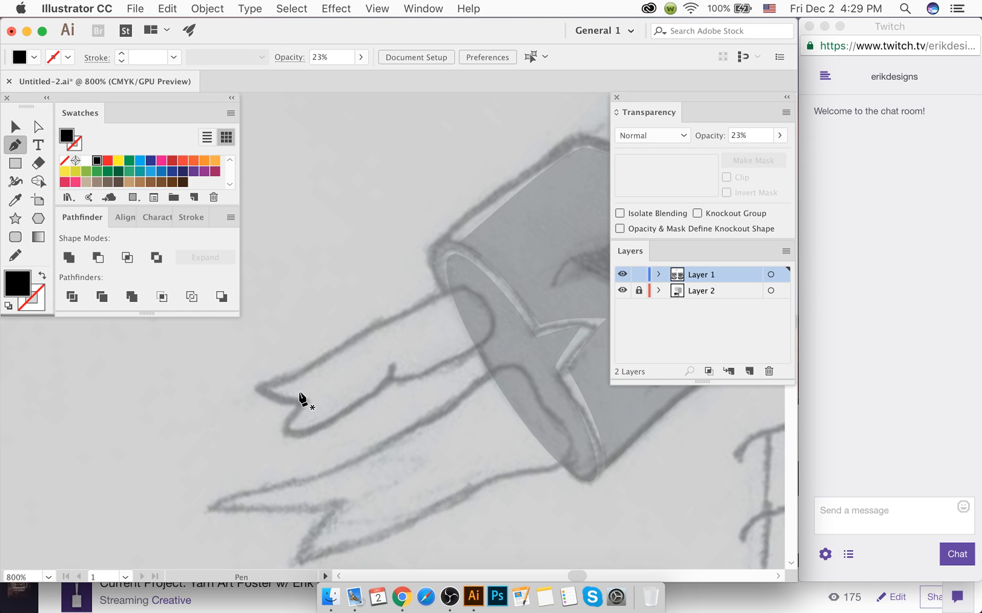
scroll(301, 395, up, 1)
drag(230, 385, 251, 378)
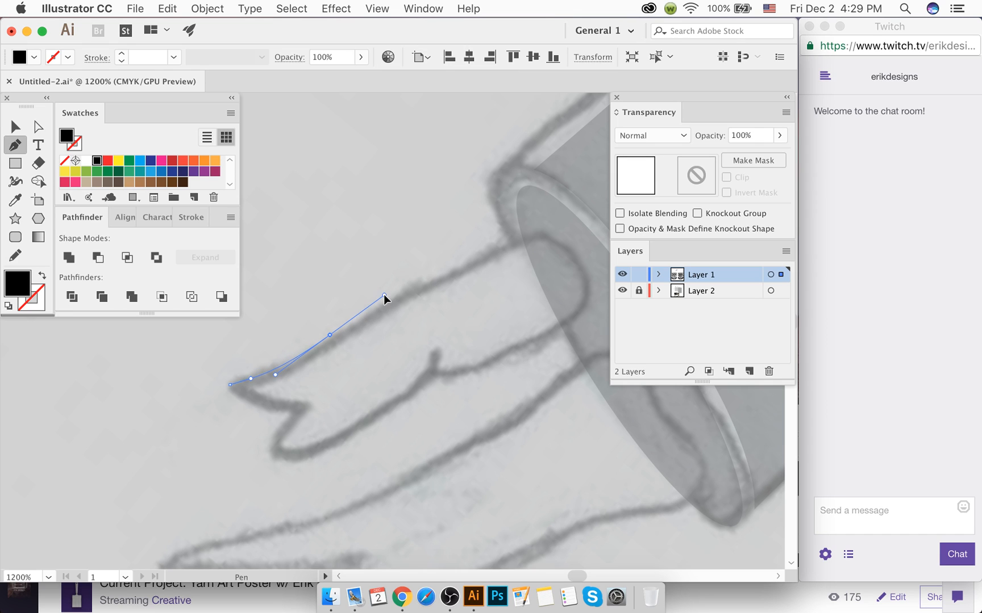
drag(361, 324, 402, 284)
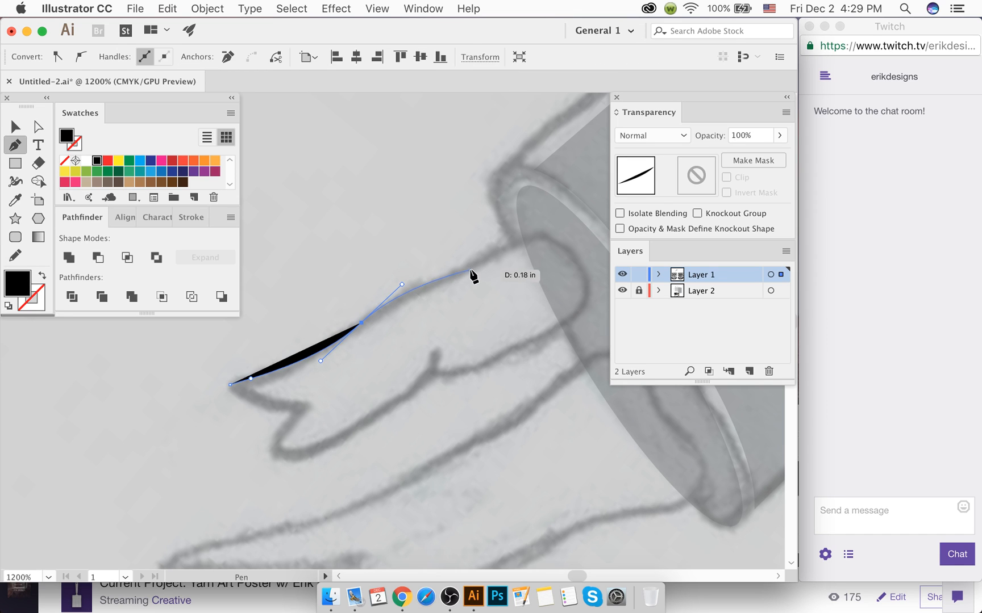
drag(462, 271, 475, 263)
drag(543, 236, 557, 242)
drag(586, 296, 595, 343)
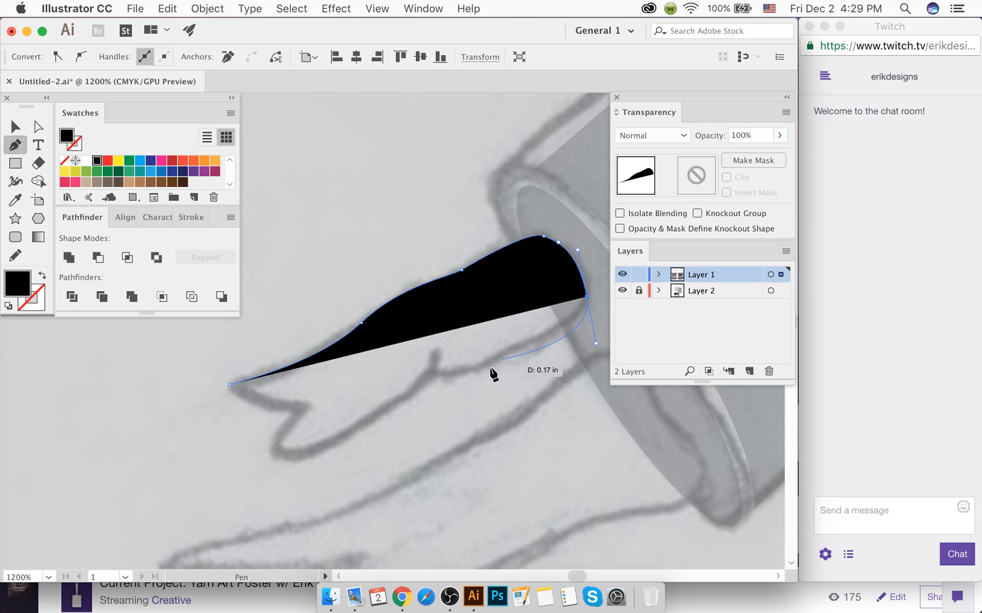
drag(435, 373, 421, 379)
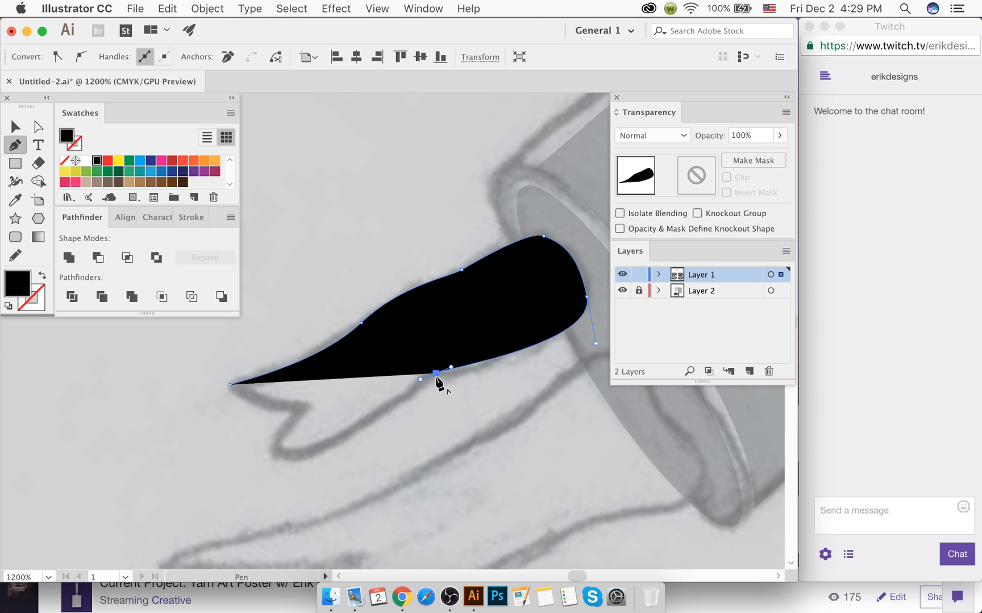
Step: Continue the upper ribbon's outline from the fold up to a sharp corner point at the top of the fold's notch
scroll(441, 374, up, 2)
key(shift+x)
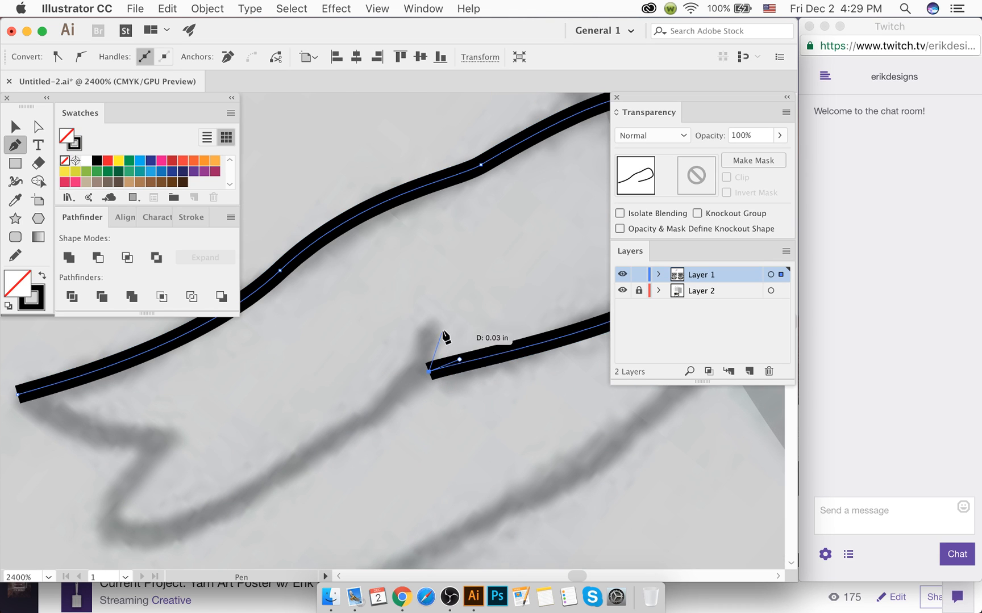
drag(446, 318, 445, 310)
key(super+z)
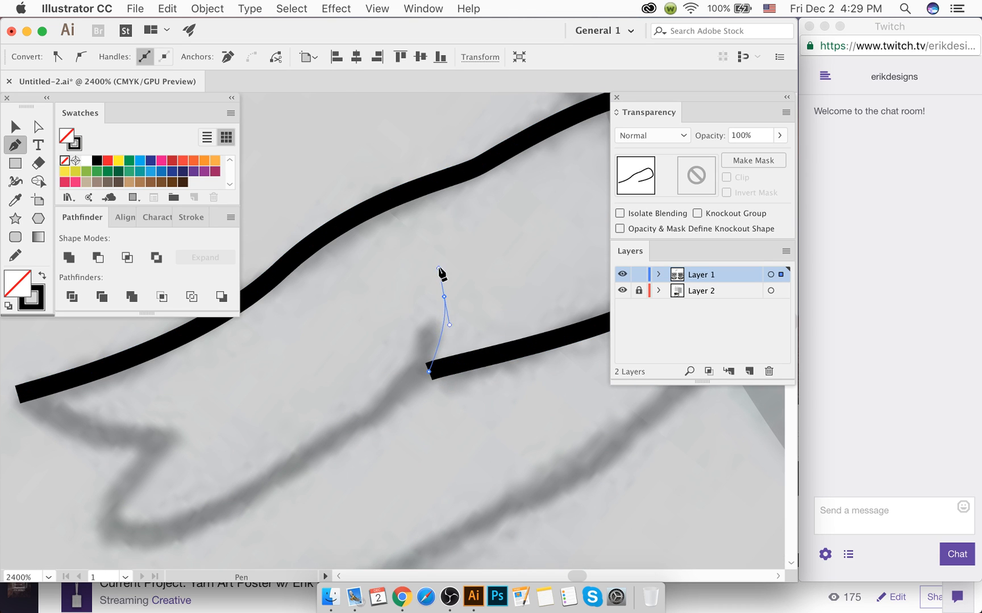
drag(439, 269, 438, 270)
key(shift+x)
click(443, 296)
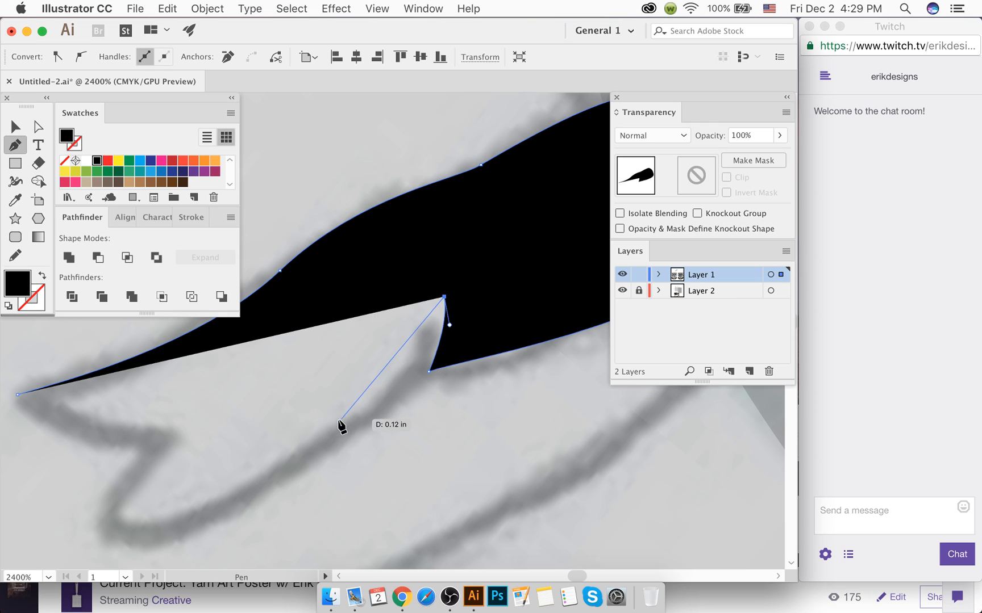
Step: Trace the upper ribbon's lower edge to the lower tail tip and back in to a corner point at the tail's fork
drag(338, 420, 269, 453)
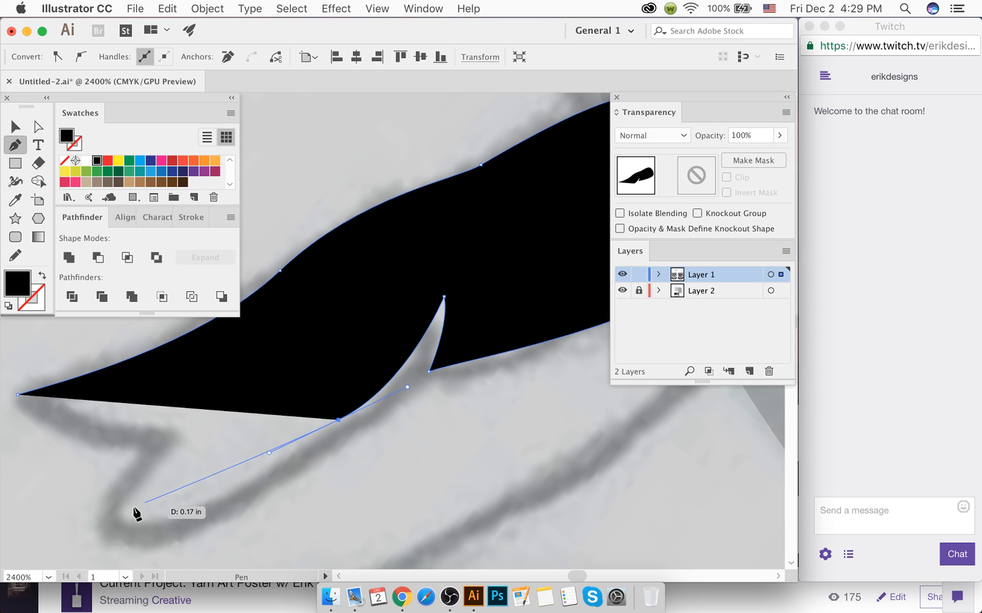
drag(122, 513, 59, 498)
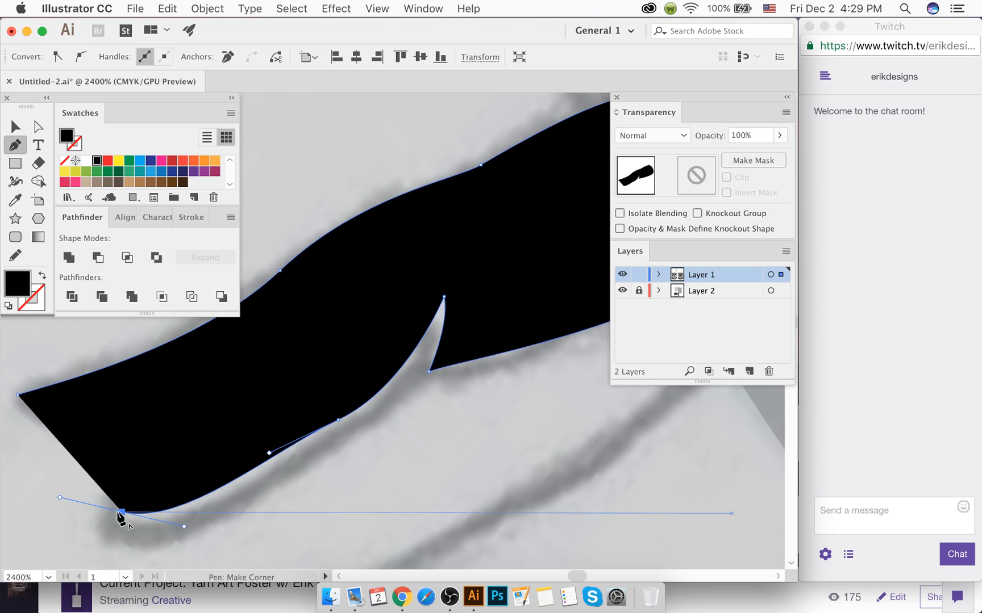
click(122, 513)
key(shift+x)
drag(189, 427, 217, 399)
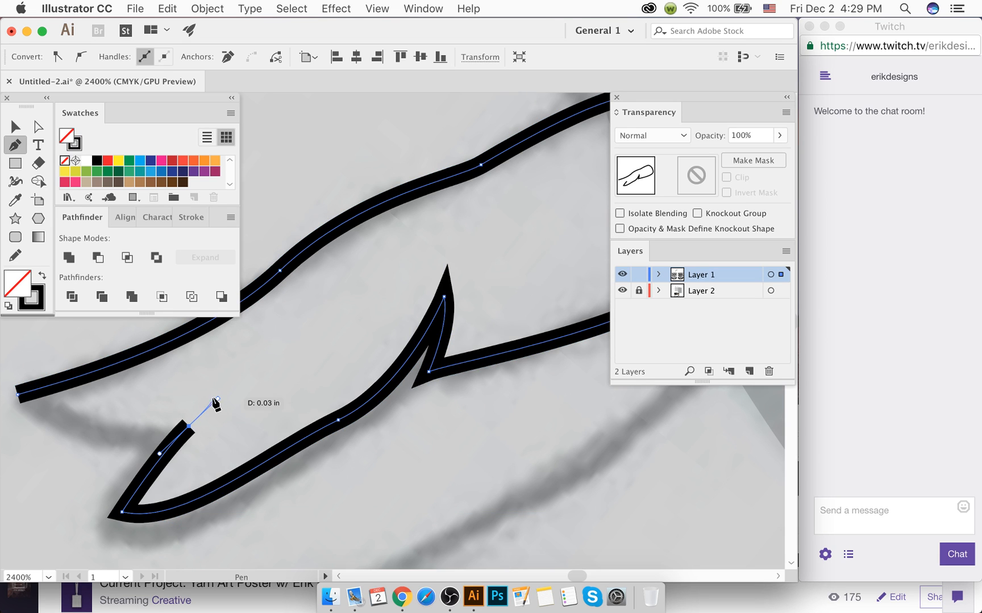
click(189, 427)
Step: Close the upper ribbon's path with a curve back to its outer tip, fill it black without a stroke, and deselect it
scroll(248, 404, left, 1)
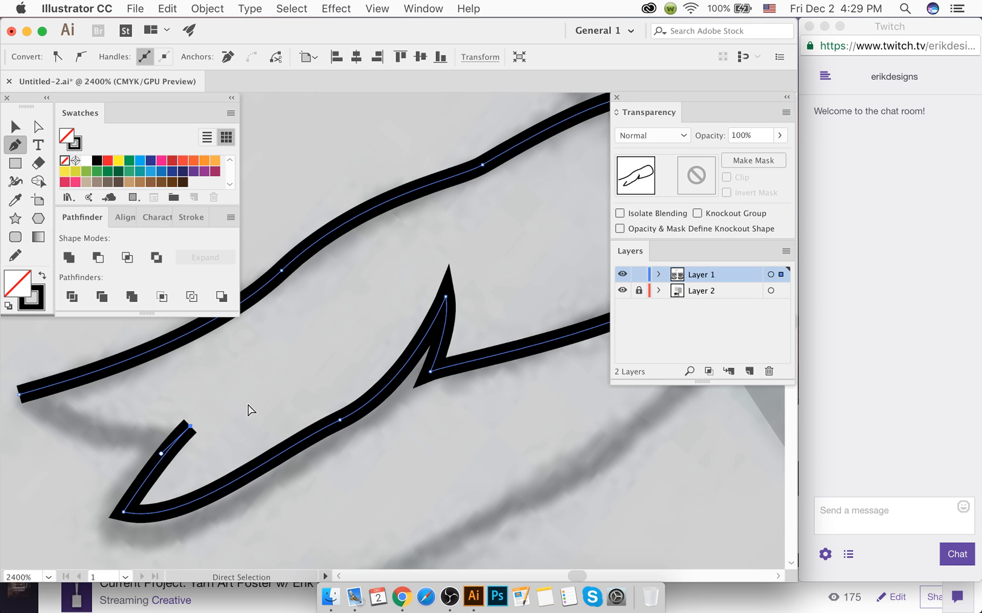
scroll(248, 405, left, 6)
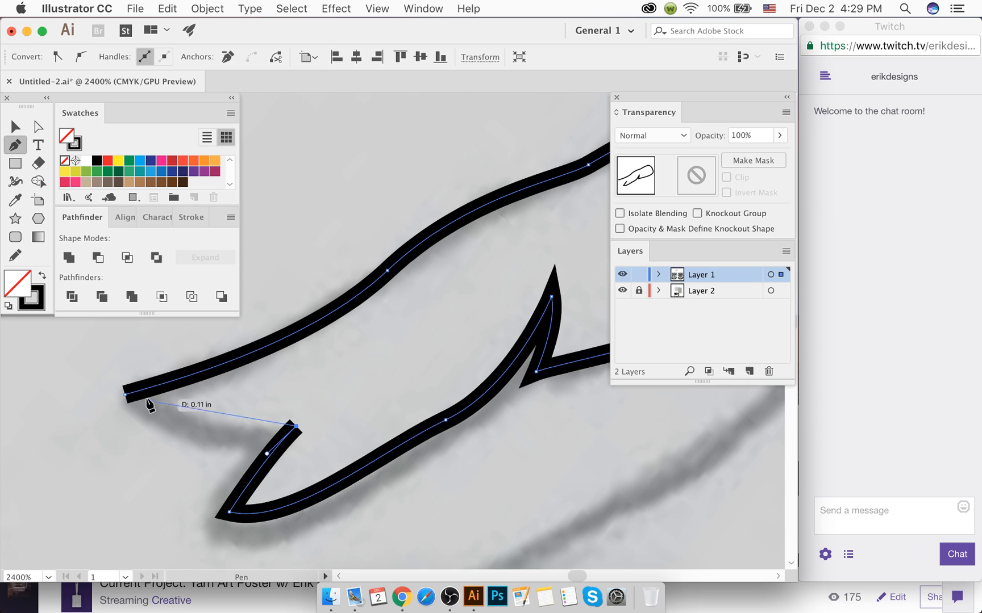
drag(125, 394, 85, 369)
key(super+z)
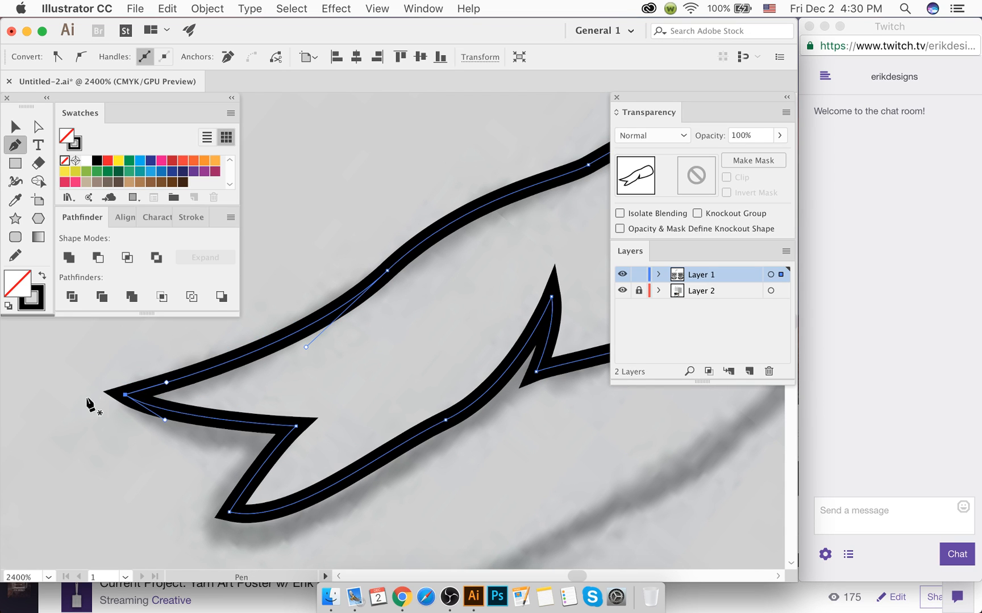
key(shift+x)
super+click(138, 467)
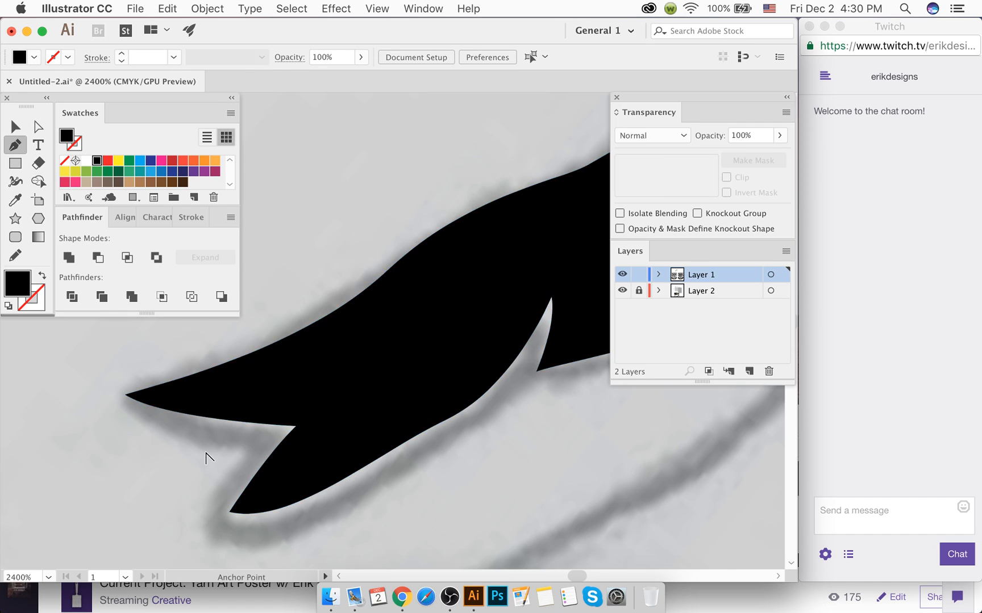
Step: Try setting the ribbon, wrist opening and hand to 100% opacity together, check the whole artwork, and undo the opacity change
scroll(206, 457, down, 3)
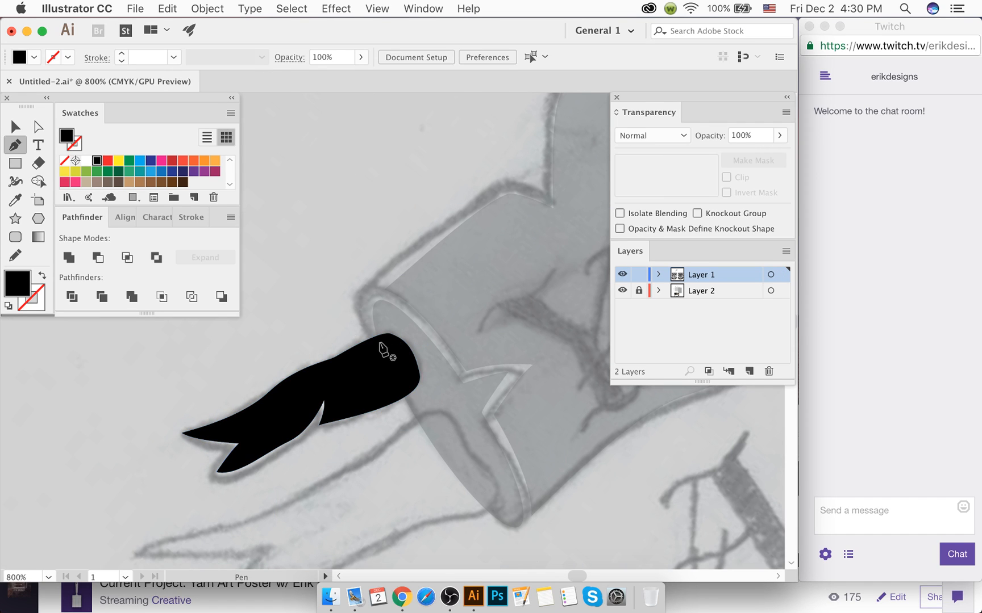
click(16, 126)
scroll(329, 264, down, 2)
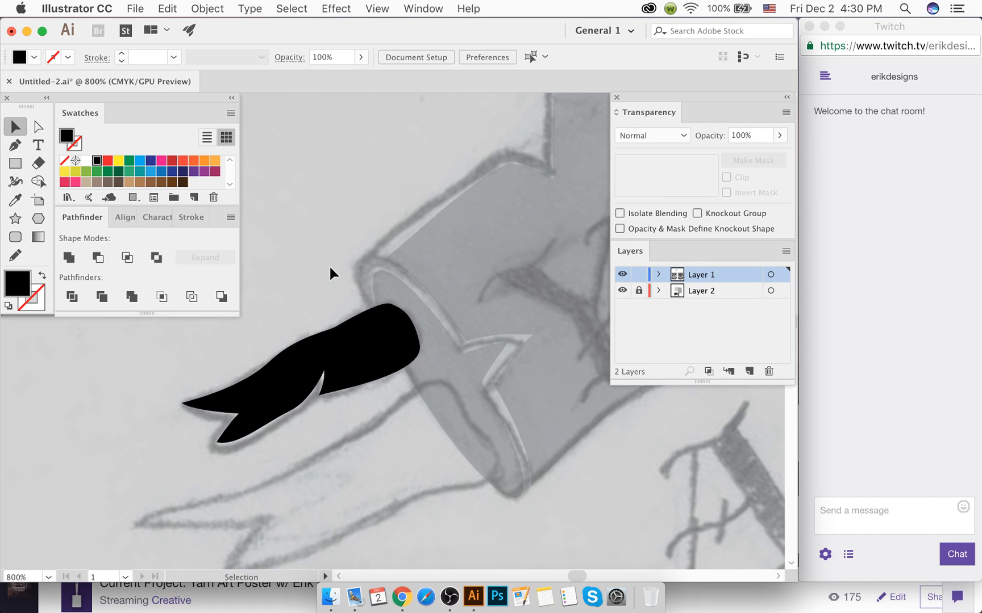
click(378, 316)
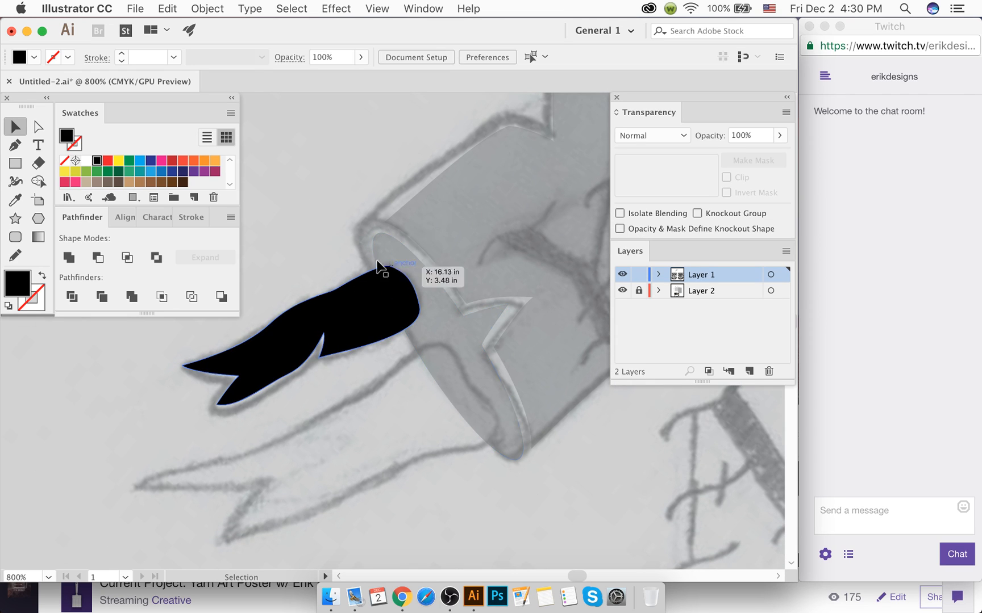
drag(382, 378, 451, 224)
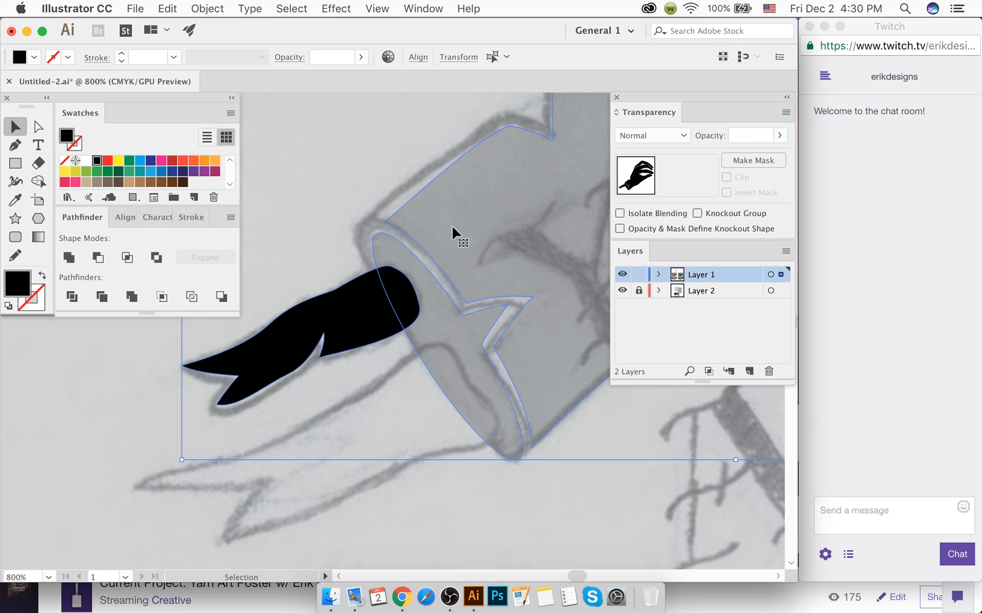
click(778, 136)
drag(748, 153, 777, 153)
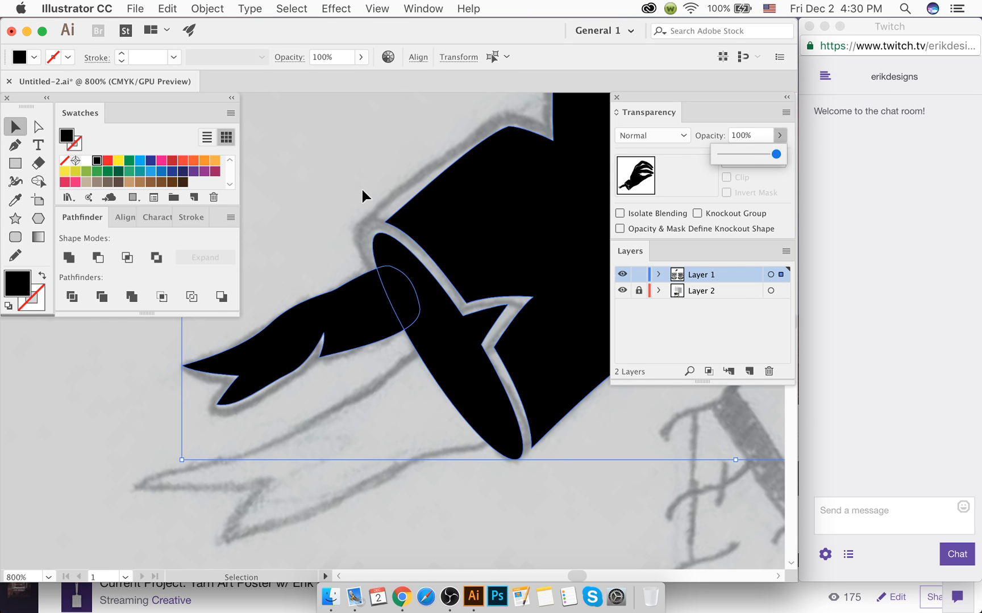
click(359, 208)
scroll(358, 208, down, 8)
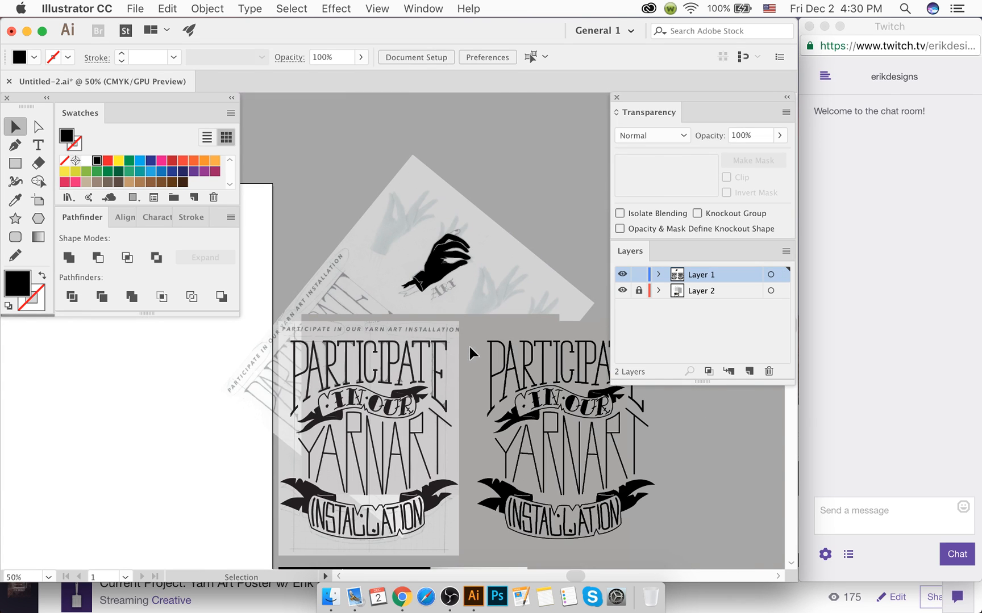
key(super+z)
click(414, 305)
Step: Try shifting the wrist-opening shape over the upper ribbon's rounded end, and undo the moves
scroll(413, 284, up, 6)
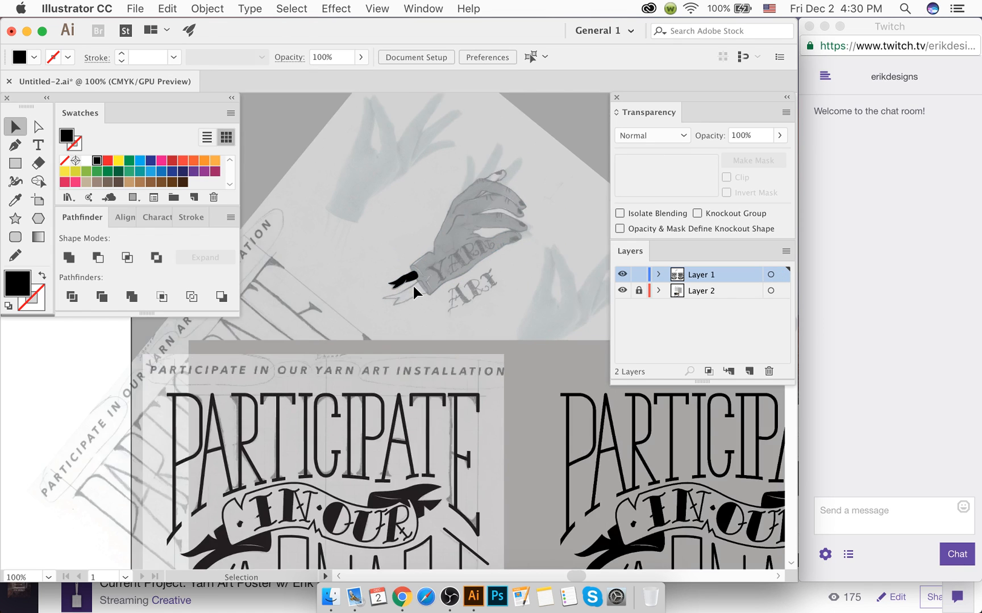
scroll(412, 234, up, 6)
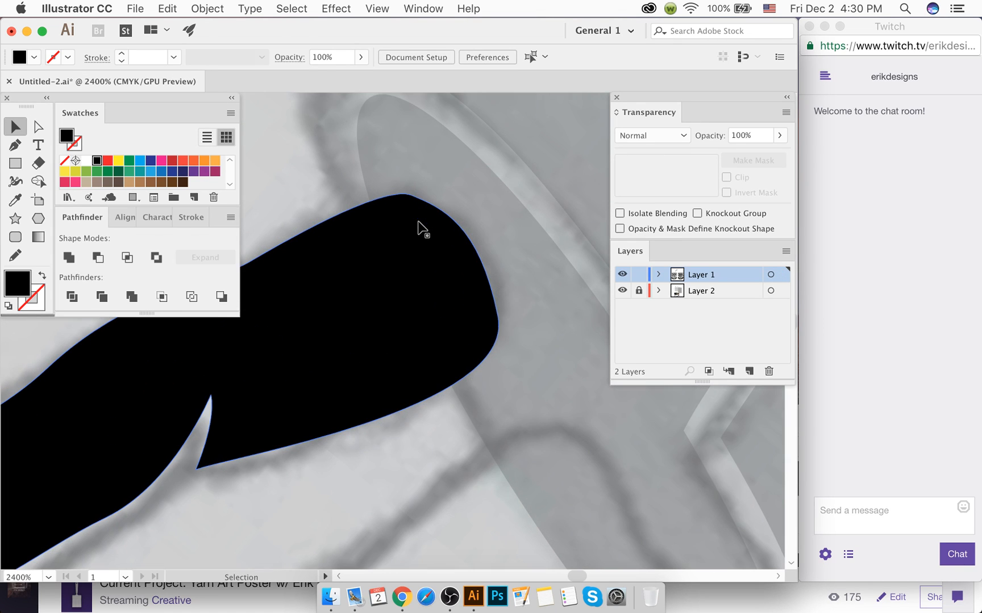
drag(512, 256, 458, 287)
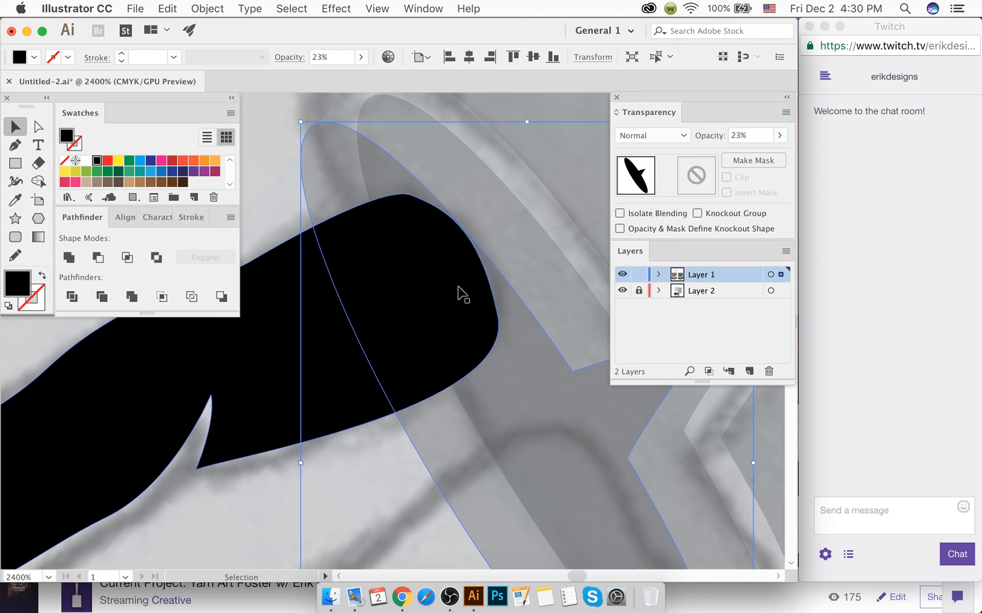
key(super+z)
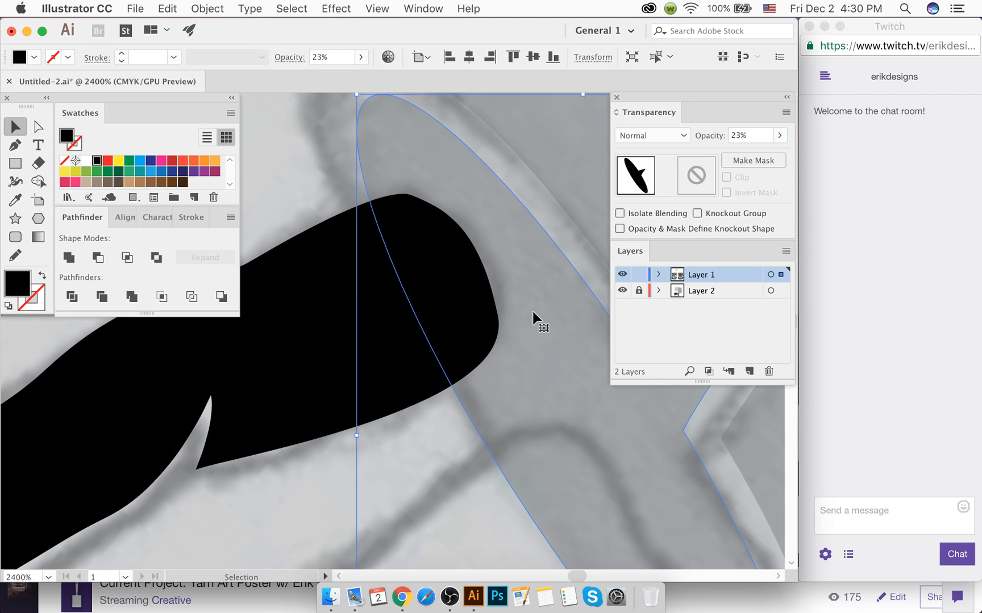
drag(537, 318, 486, 357)
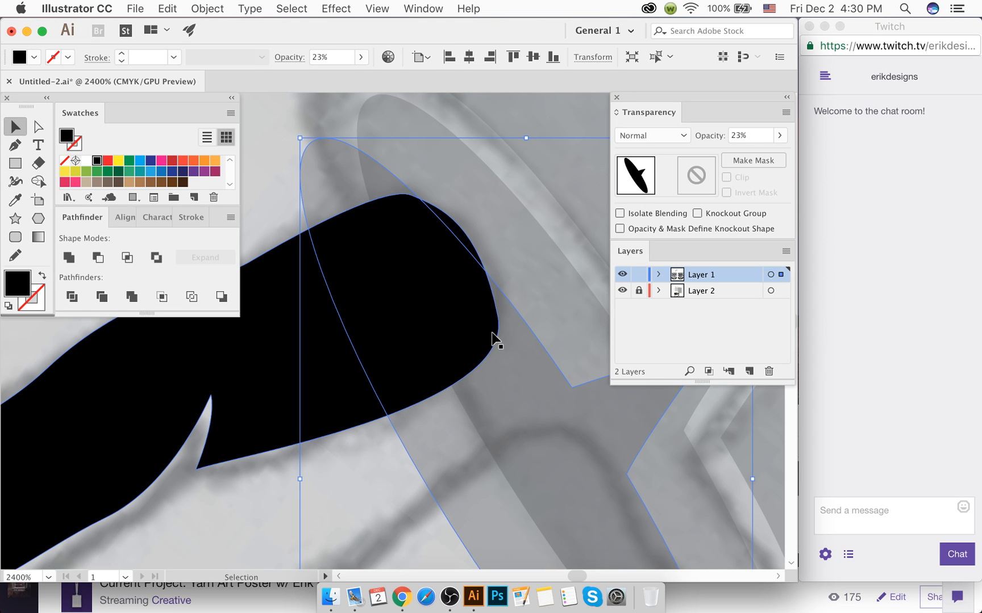
key(super+z)
key(super+z)
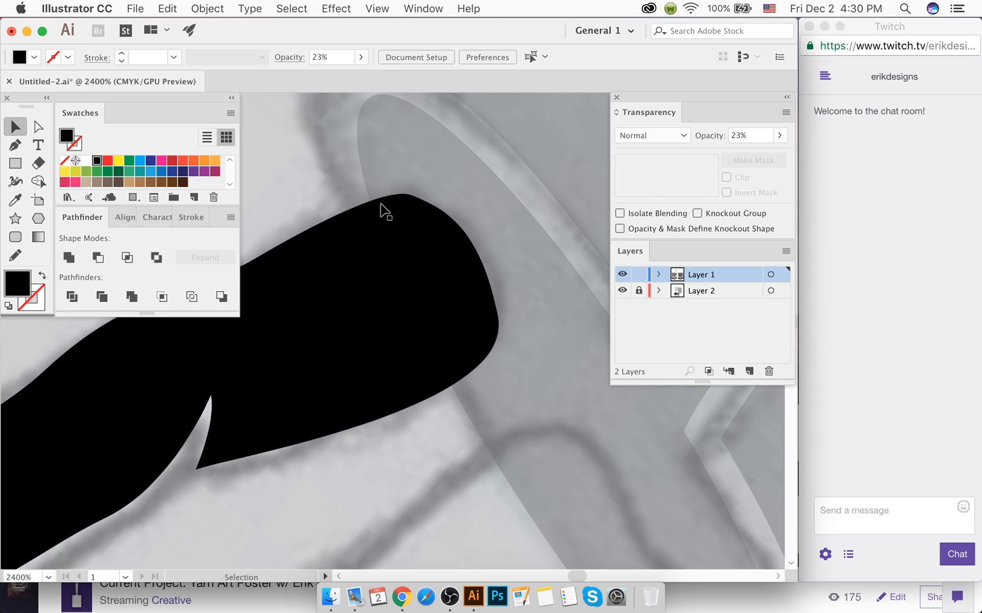
key(super+z)
key(super+z)
key(super+shift+z)
key(super+shift+z)
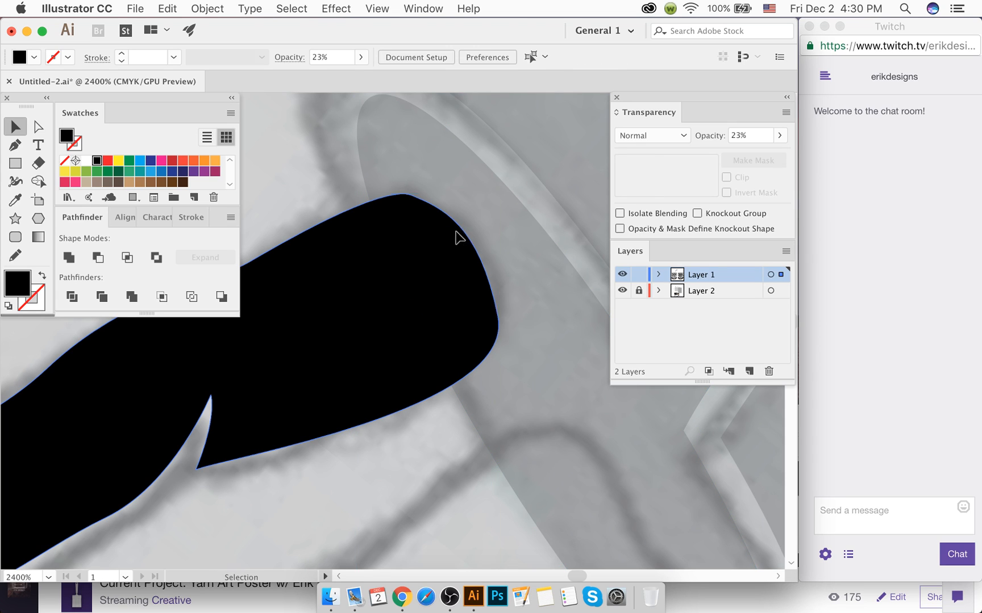
Step: Reshape the upper ribbon's rounded end inside the wrist by adjusting its two end anchor points and their curve handles
click(456, 236)
key(a)
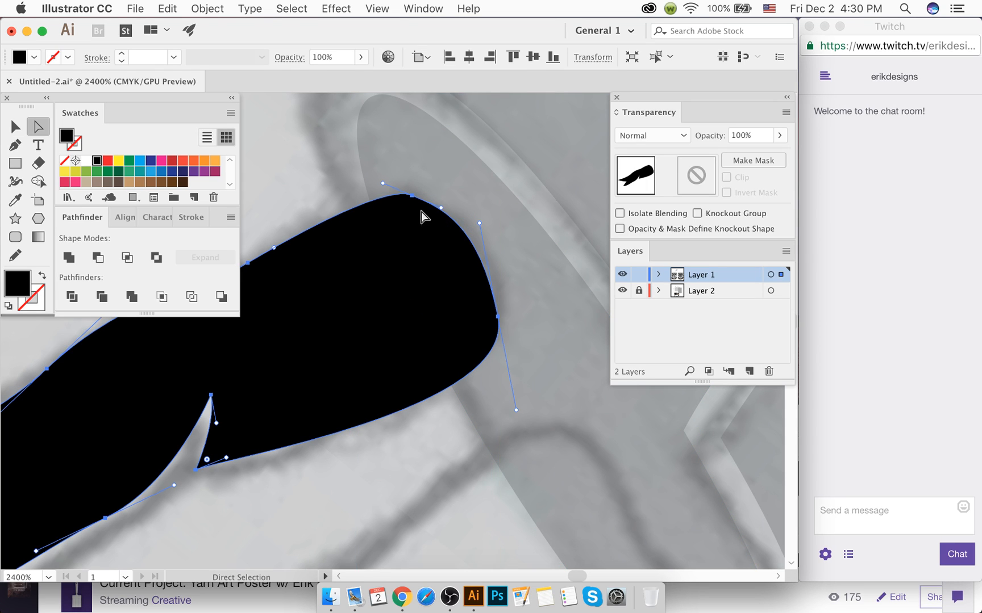
click(455, 221)
drag(412, 195, 424, 188)
drag(480, 224, 470, 230)
drag(498, 318, 505, 330)
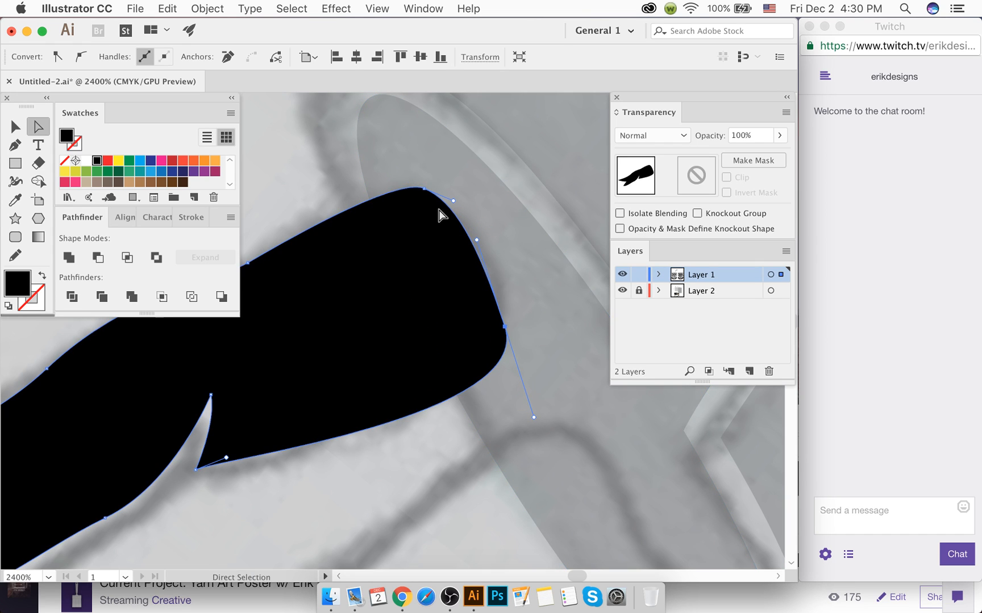
drag(424, 188, 475, 248)
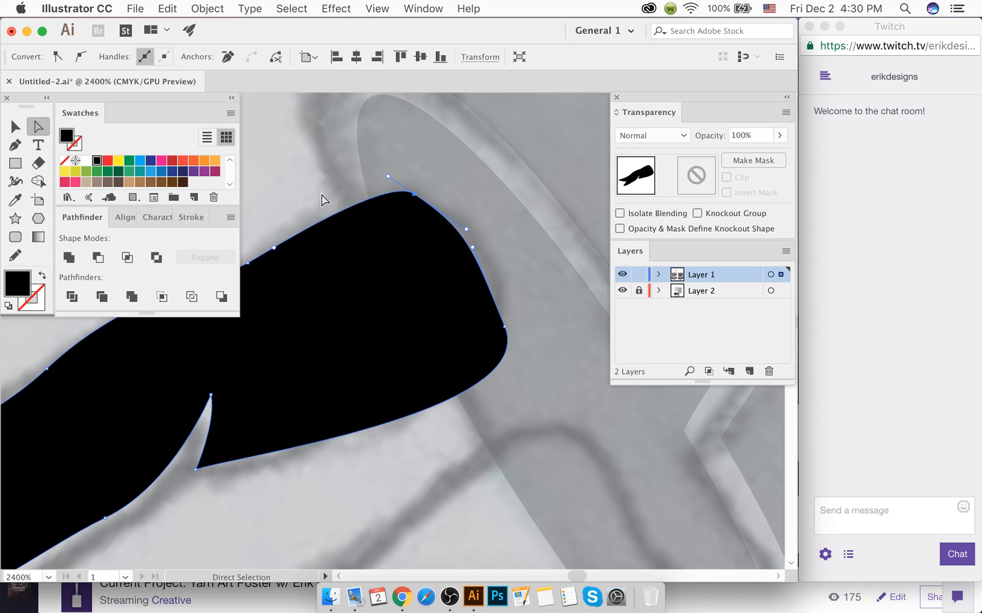
click(320, 197)
Step: Trace the lower sketched ribbon with the Pen tool from its outer tip along the upper edge and around the first bulge inside the wrist
scroll(351, 264, down, 3)
scroll(371, 346, down, 3)
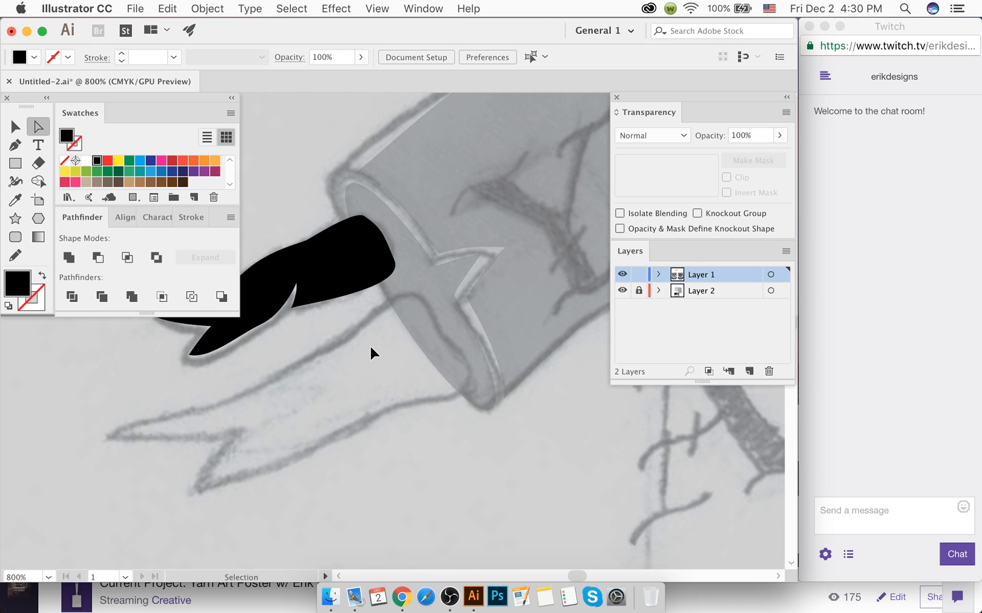
scroll(371, 346, left, 5)
key(p)
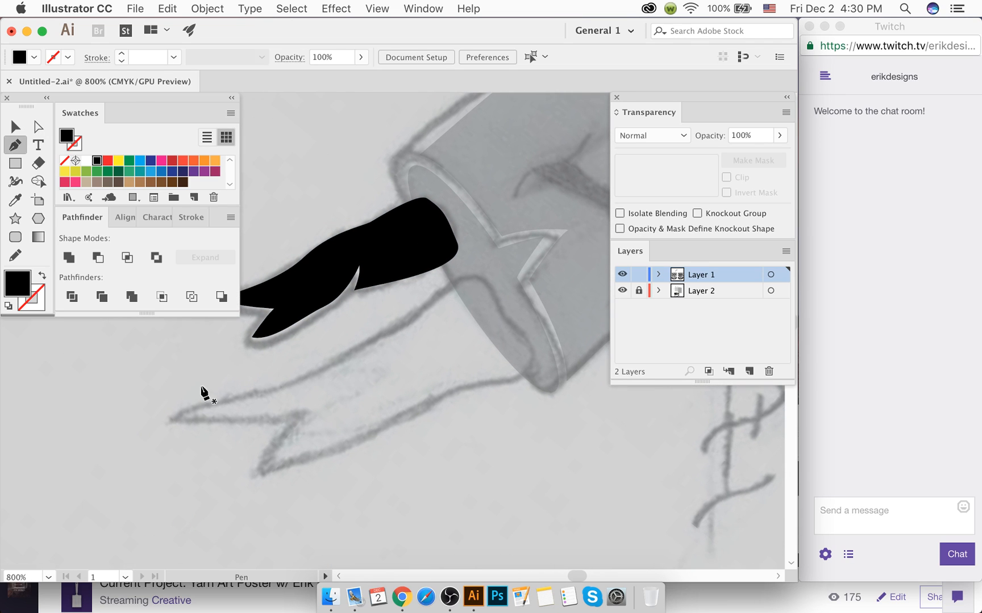
drag(174, 418, 195, 407)
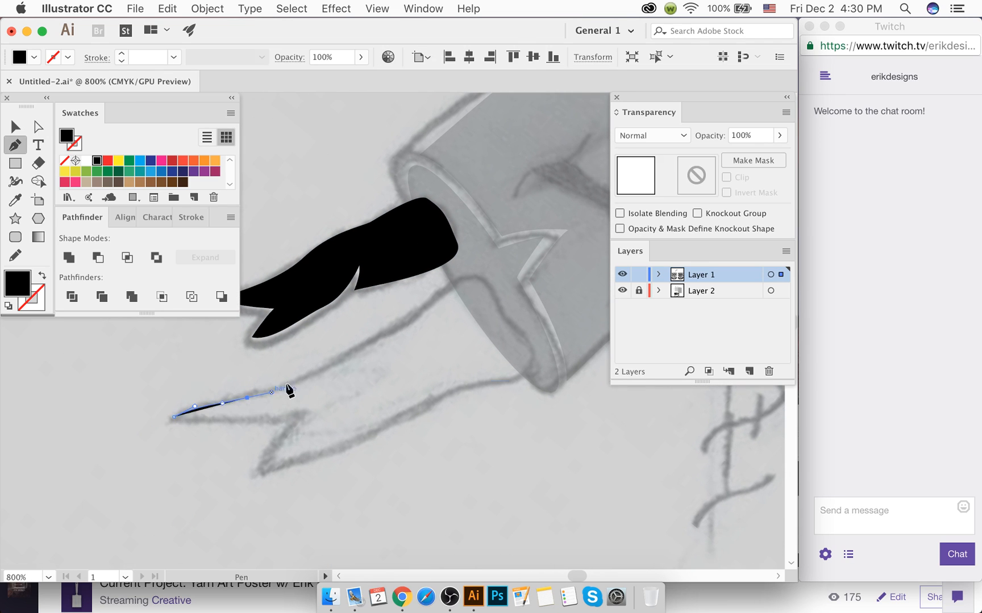
drag(374, 339, 465, 273)
drag(502, 320, 534, 376)
click(432, 393)
key(super+z)
key(super+z)
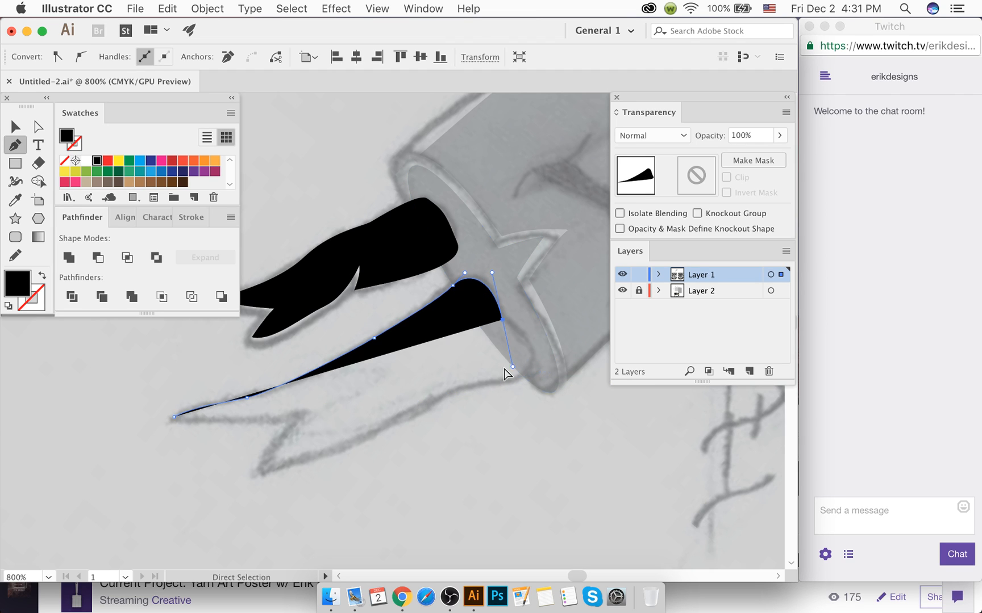
Step: Trace the lower ribbon's remaining end, lower edge and forked tail, close the path at the outer tip, and fill it black
click(505, 338)
drag(528, 366, 429, 404)
drag(269, 472, 208, 477)
key(shift+x)
drag(269, 471, 334, 394)
click(316, 409)
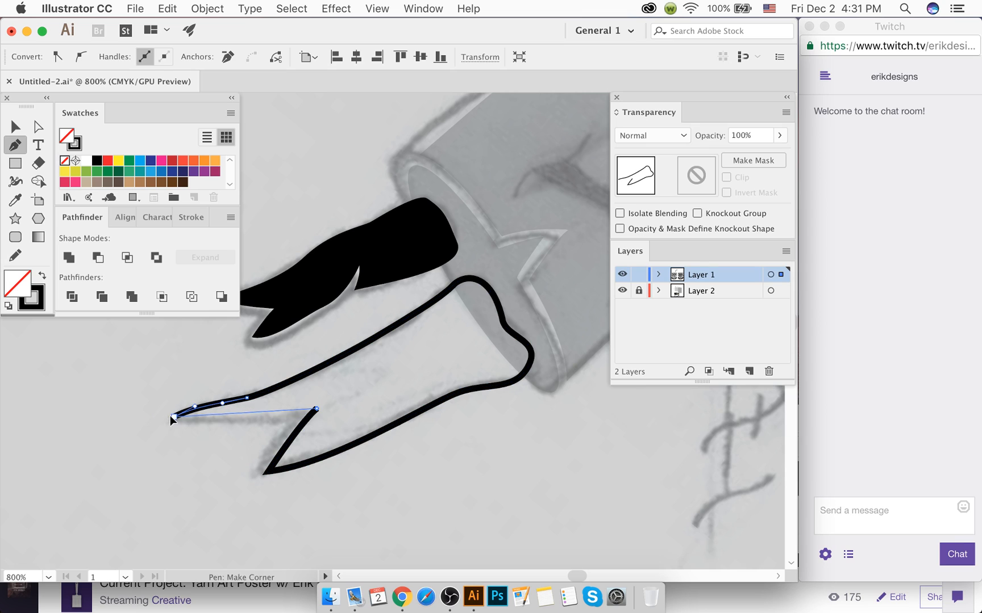
drag(174, 418, 121, 414)
key(shift+x)
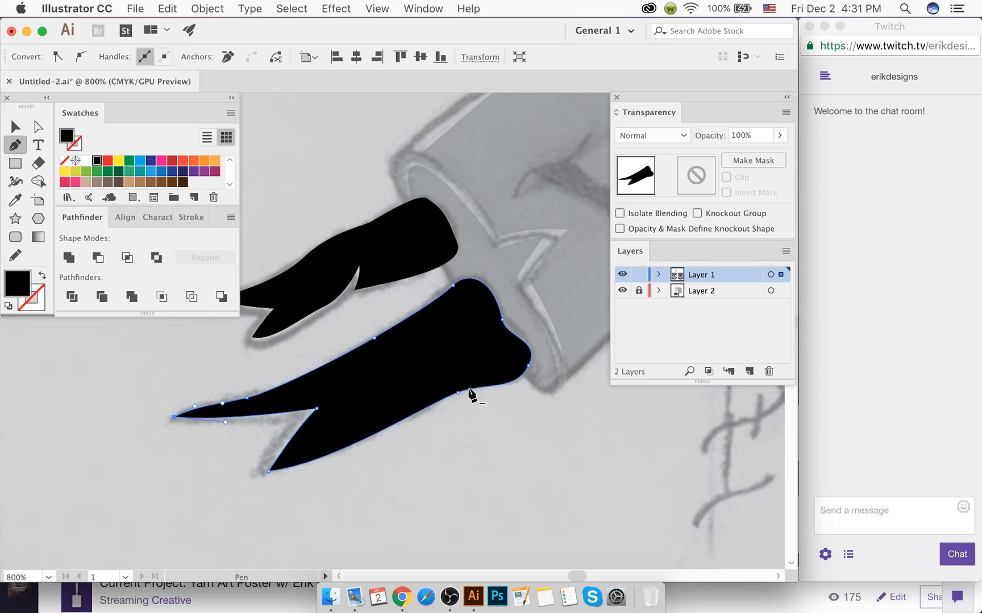
Step: Duplicate the two black ribbon shapes in place and fill the copies with light orange
click(15, 126)
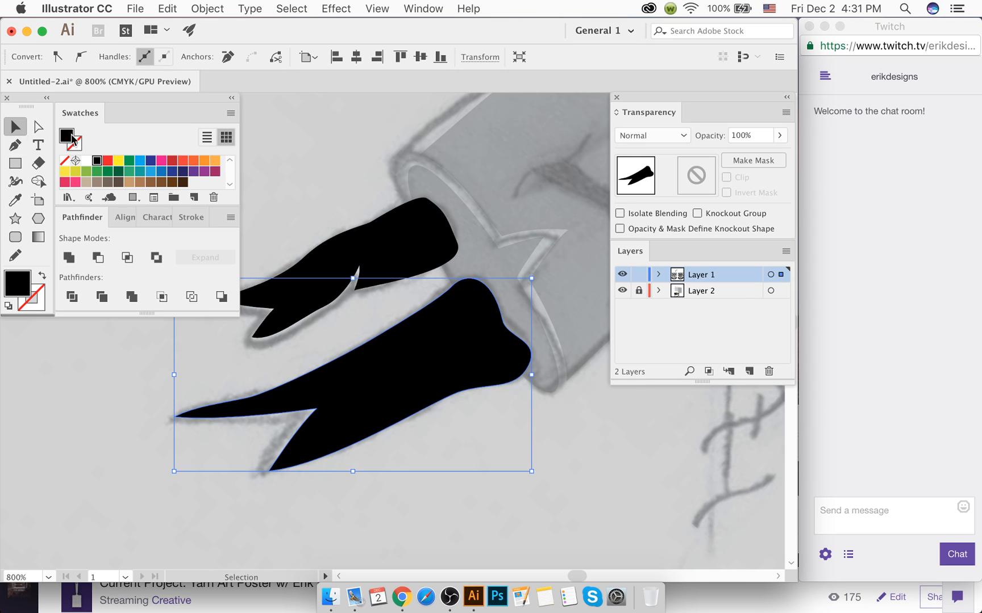
click(339, 162)
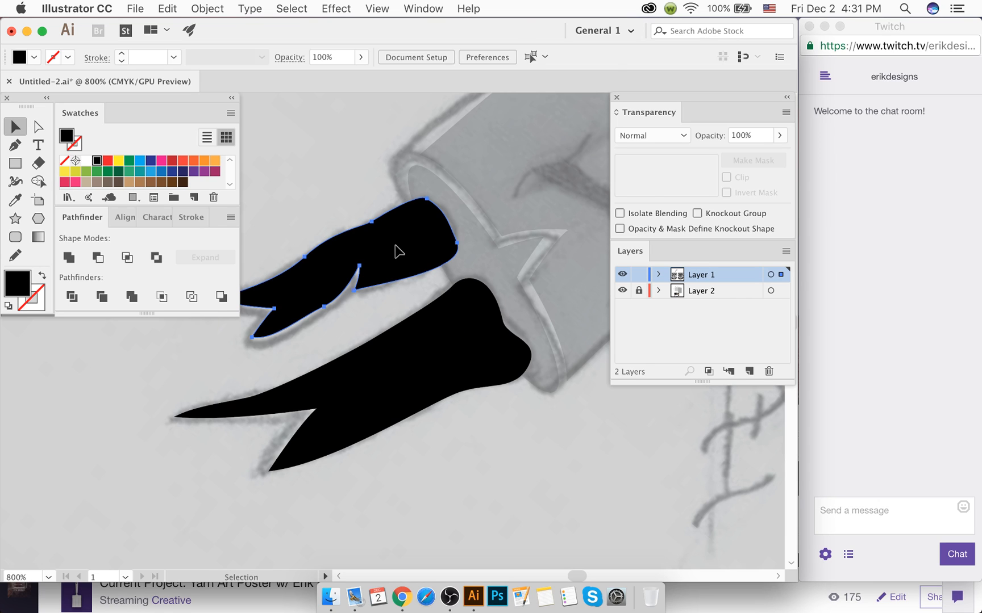
click(397, 251)
shift+click(432, 365)
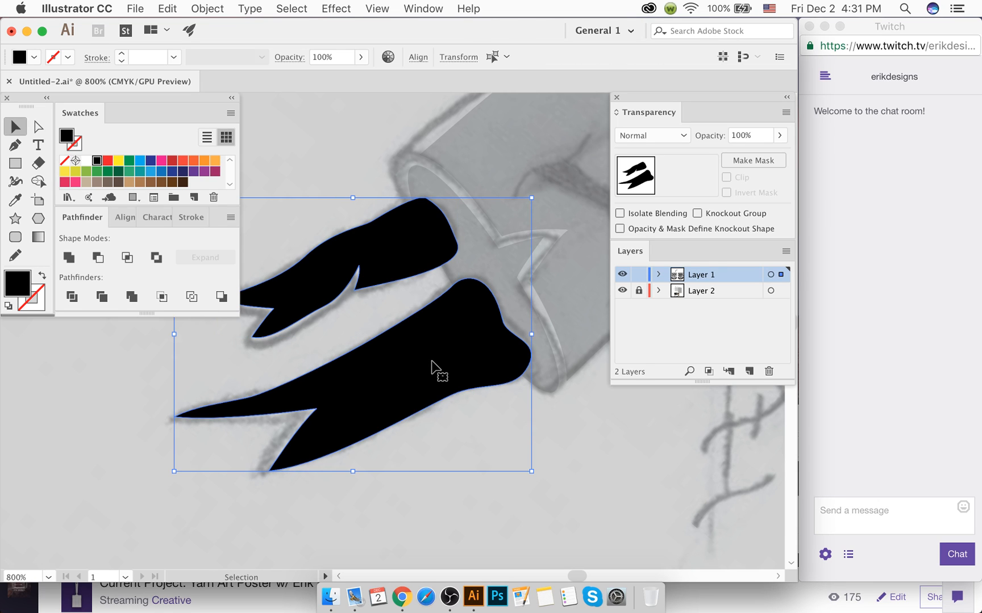
key(super)
key(super)
click(215, 160)
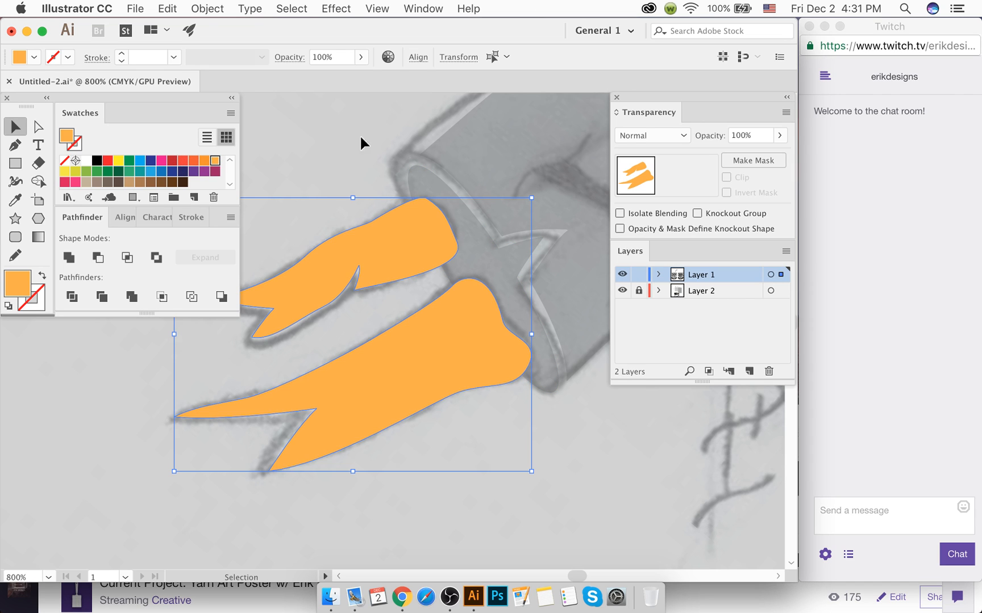
Step: Place the orange ribbon copies directly behind the black originals
drag(376, 267, 337, 198)
key(super+z)
key(super+z)
key(super+z)
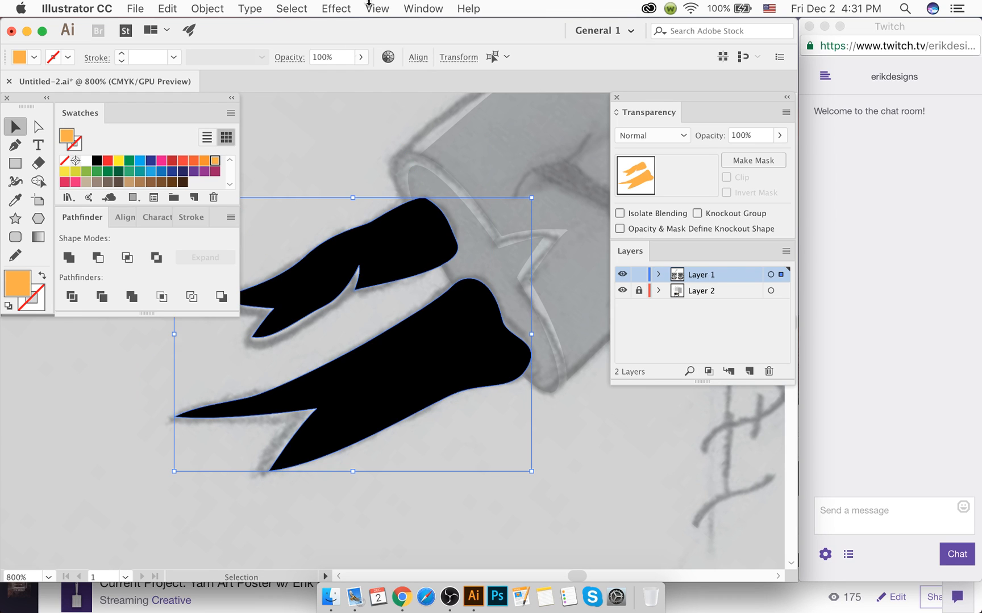
Step: Start an Offset Path effect on the orange ribbon copies with the preview turned on
click(344, 8)
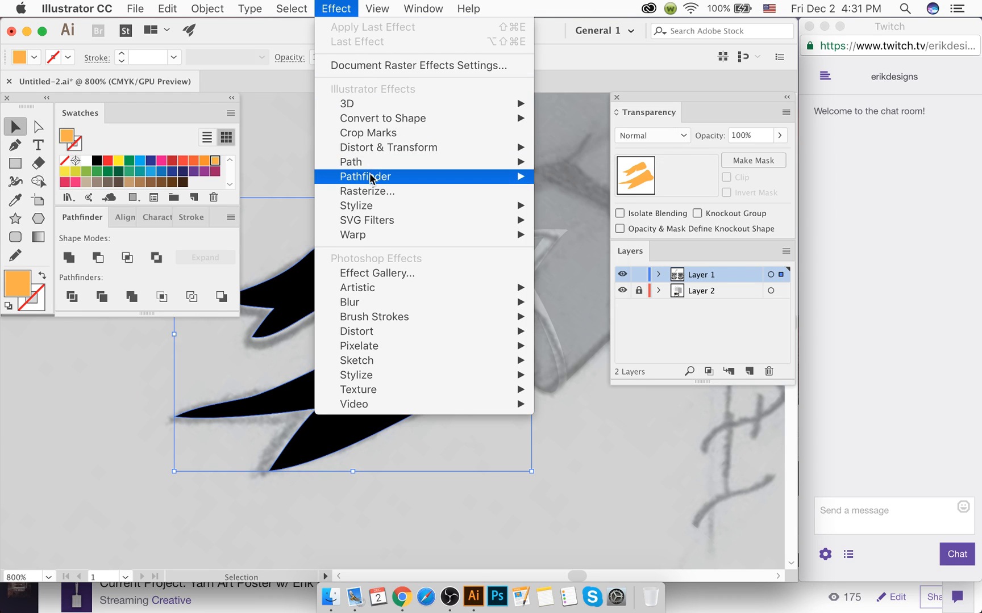
mouse_move(393, 164)
click(582, 163)
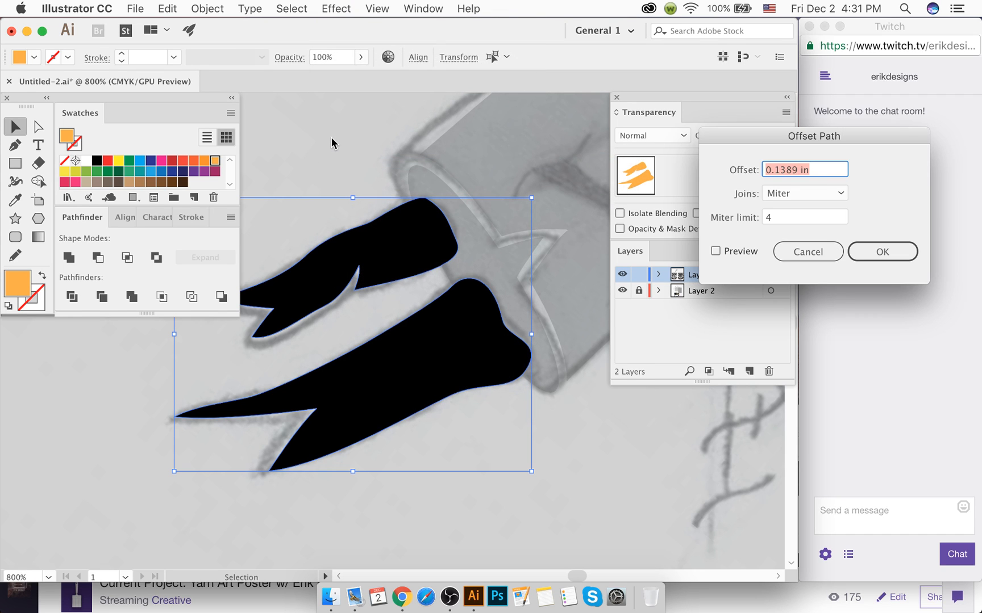
click(715, 251)
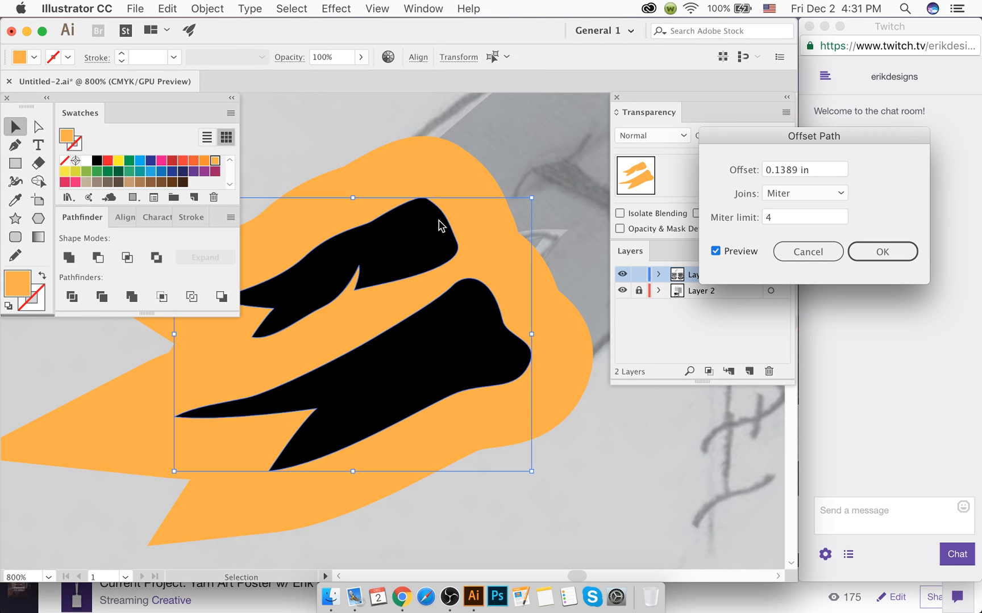
Step: Preview offsets of 0.05, 0.08, 0.03 and 0.02 in for the orange ribbon copies
click(811, 169)
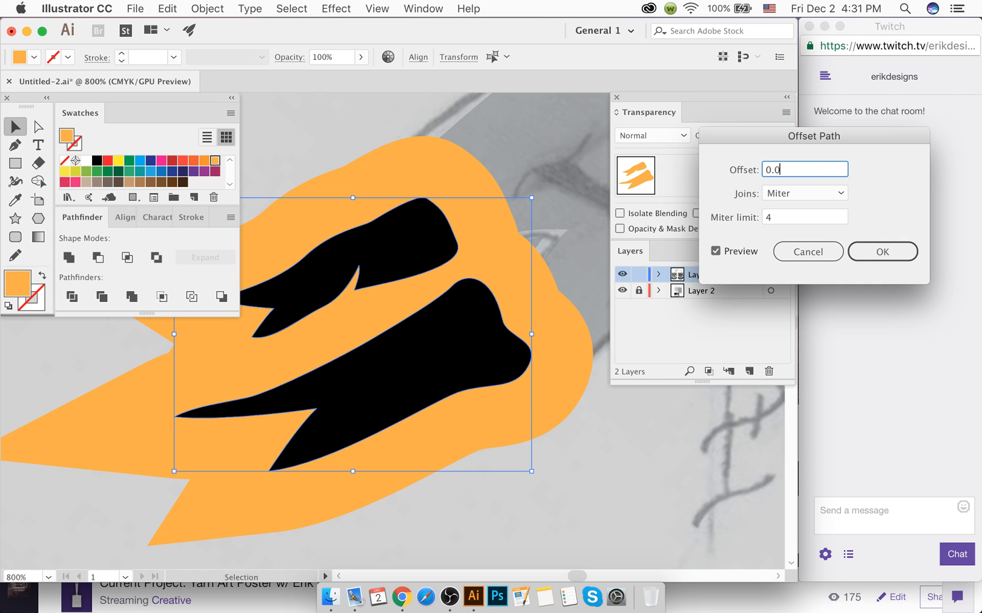
click(810, 217)
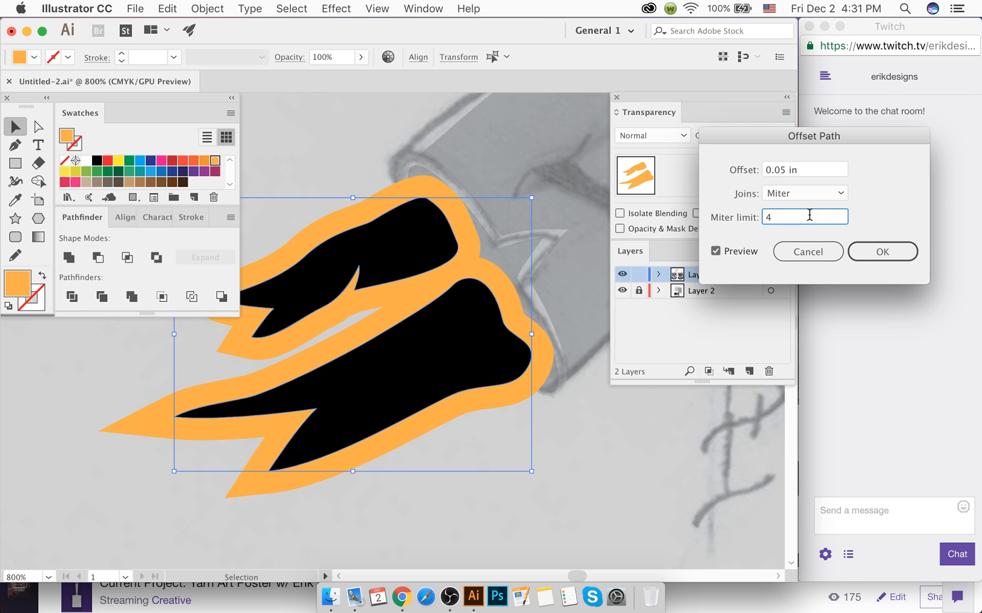
click(782, 170)
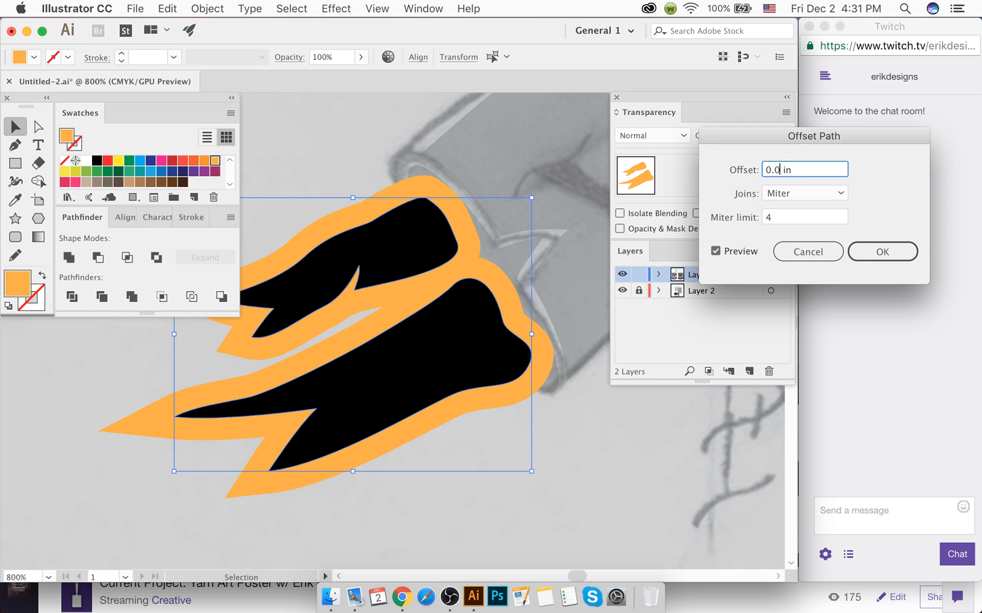
click(788, 217)
click(786, 170)
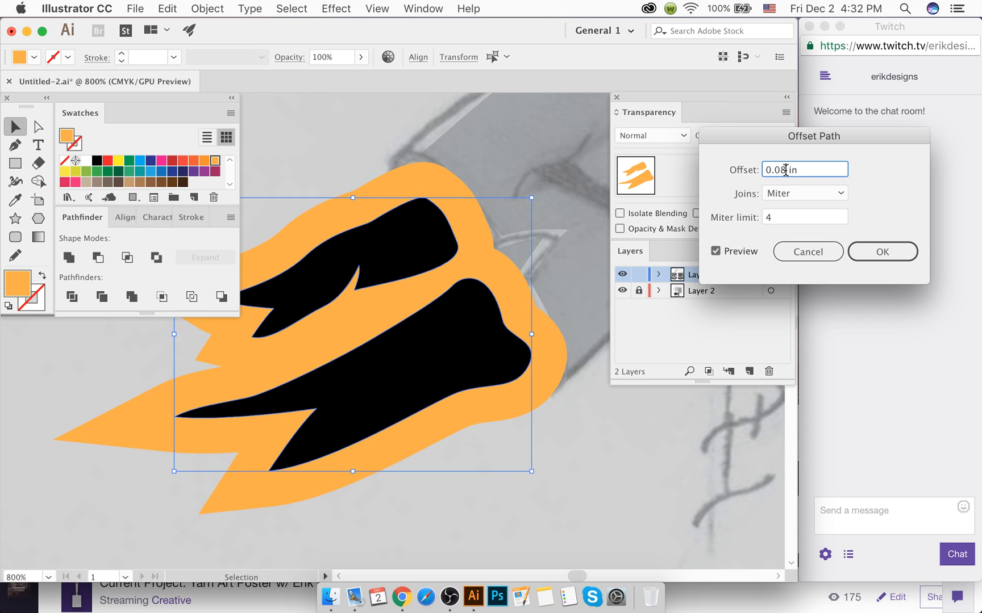
click(781, 218)
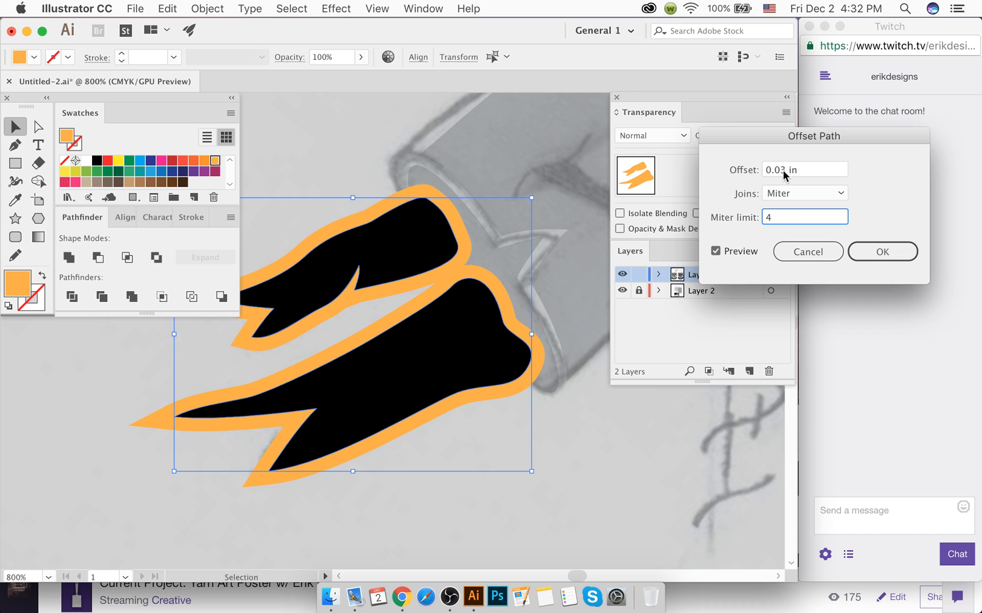
click(783, 171)
click(800, 221)
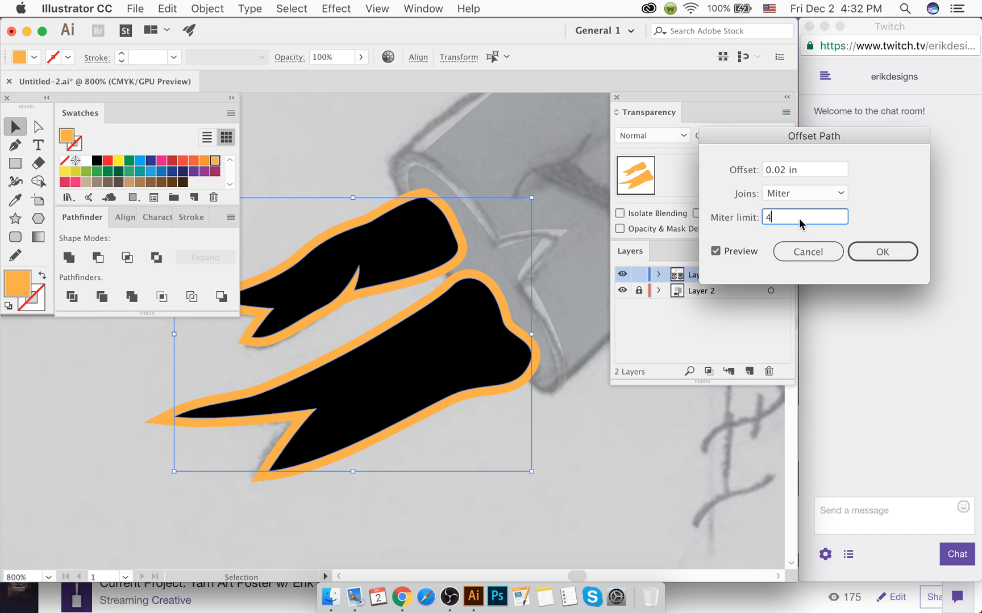
Step: Set the orange copies' offset to 0.01 in with Miter joins and apply the effect
click(782, 170)
key(BackSpace)
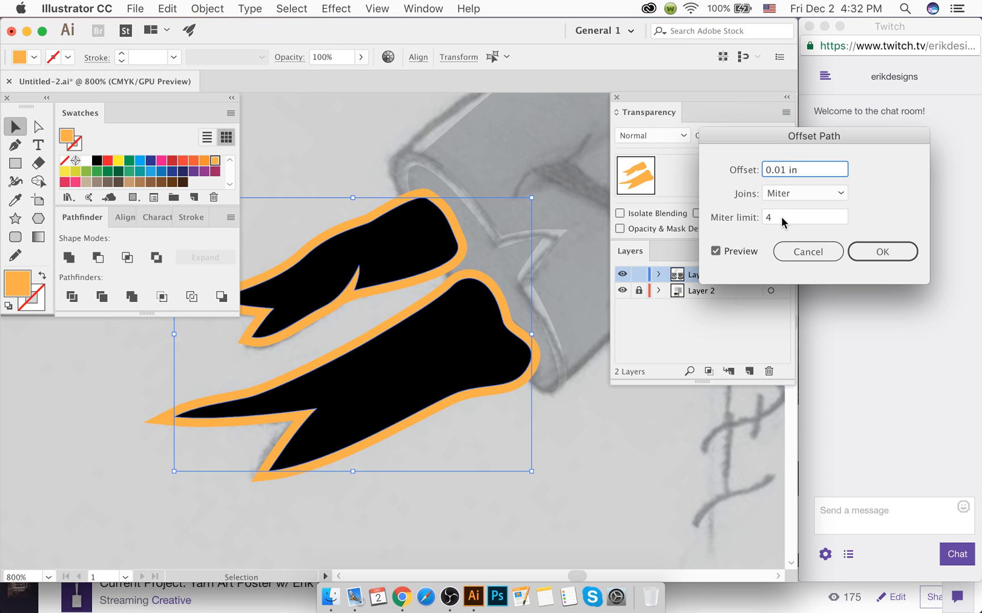
click(783, 221)
click(784, 171)
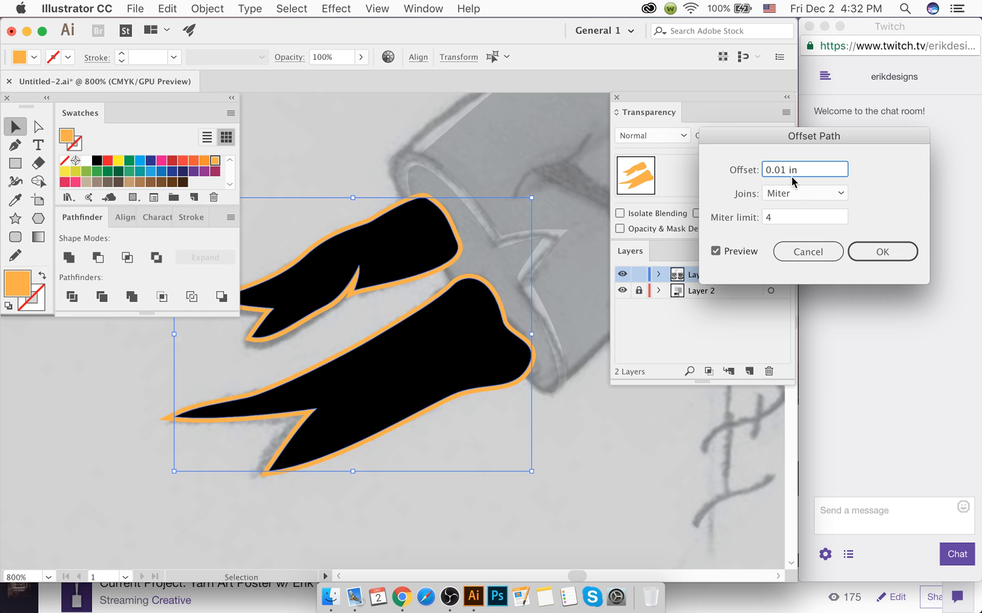
click(856, 257)
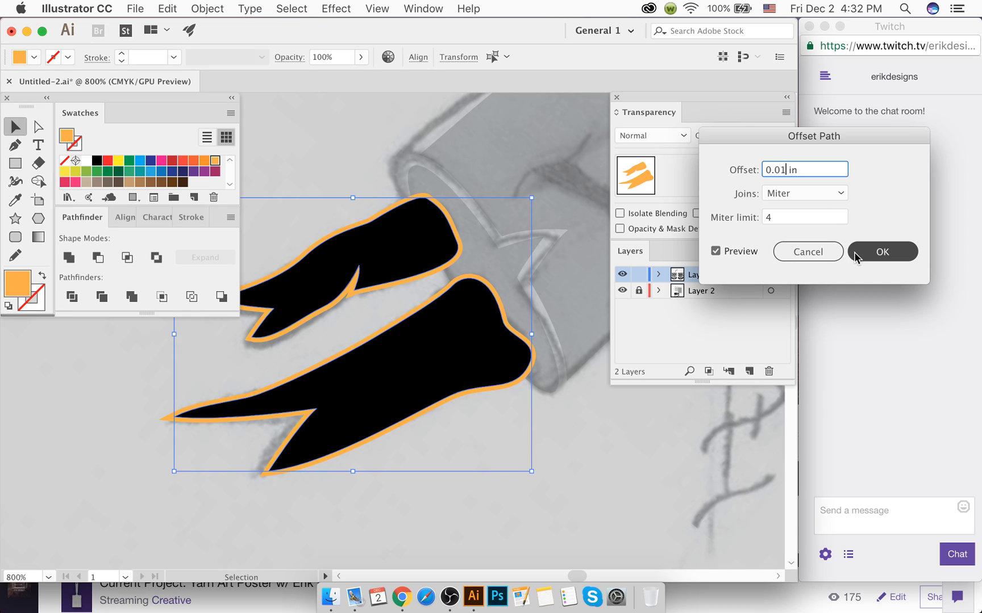
Step: Duplicate the traced hand together with its black and orange ribbon shapes to the clear area beside the sketched hand
click(347, 147)
scroll(383, 230, down, 5)
scroll(379, 226, right, 2)
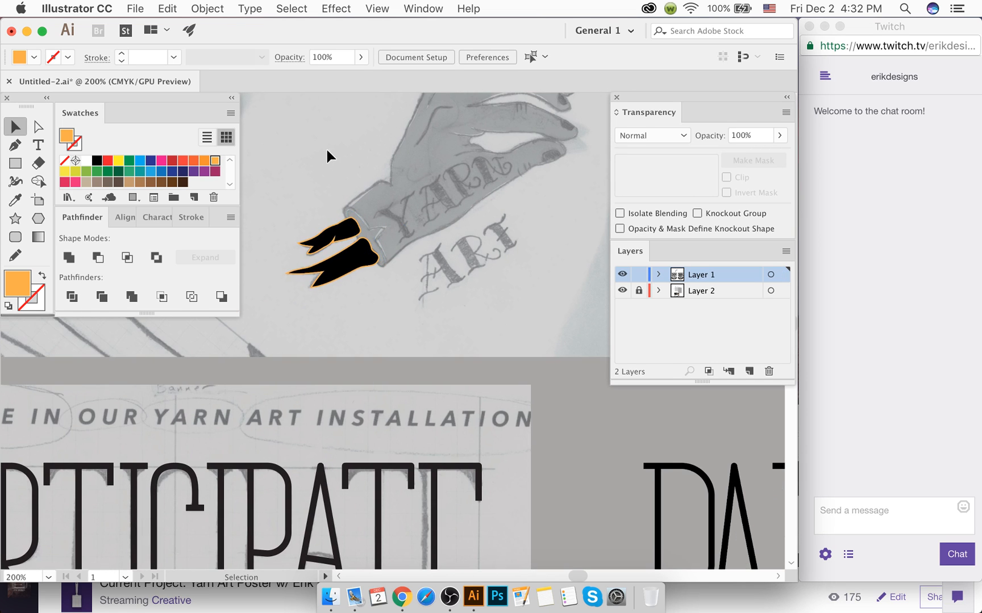
drag(326, 147, 456, 266)
scroll(450, 268, right, 1)
scroll(450, 275, right, 4)
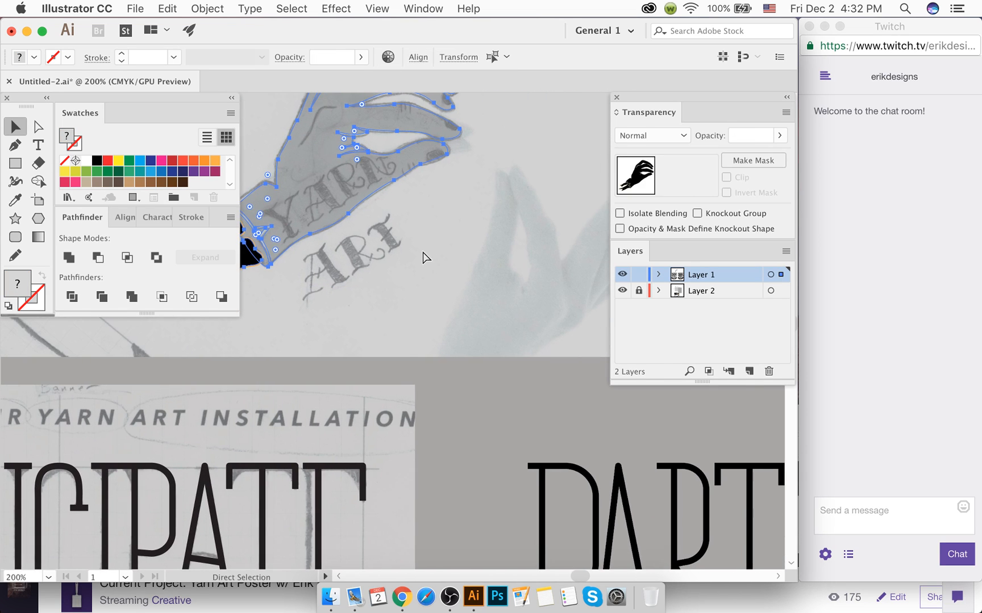
scroll(422, 256, right, 3)
key(v)
drag(309, 193, 499, 239)
click(425, 284)
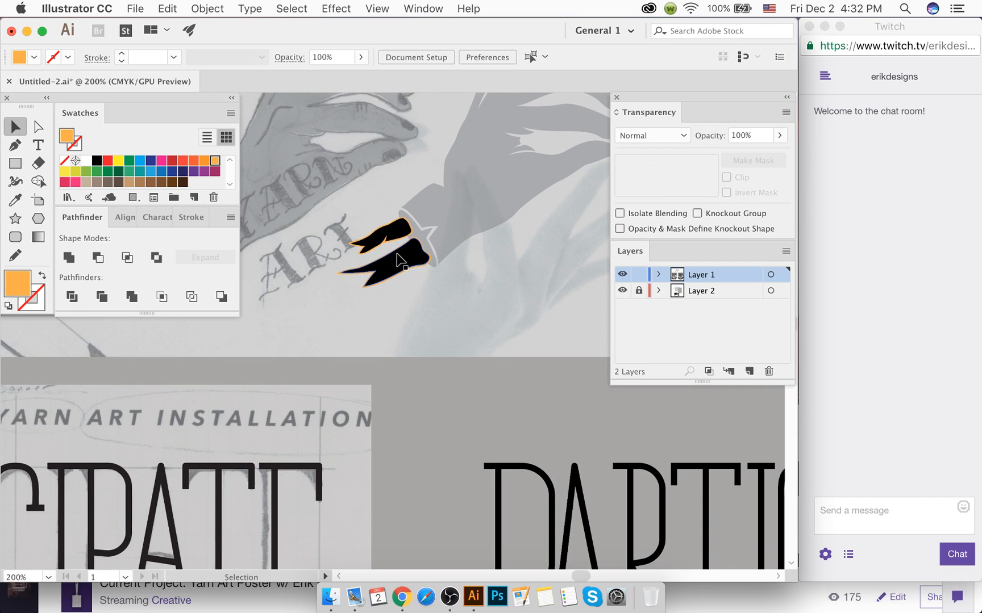
Step: Apply the same Offset Path effect once more to both orange ribbon shapes on the duplicated hand
scroll(385, 233, up, 3)
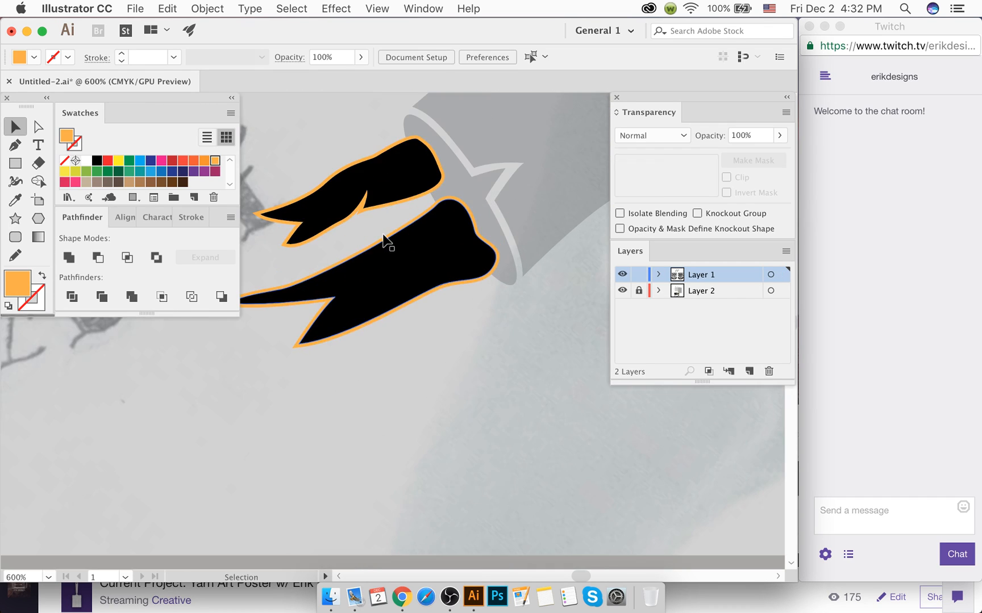
click(387, 242)
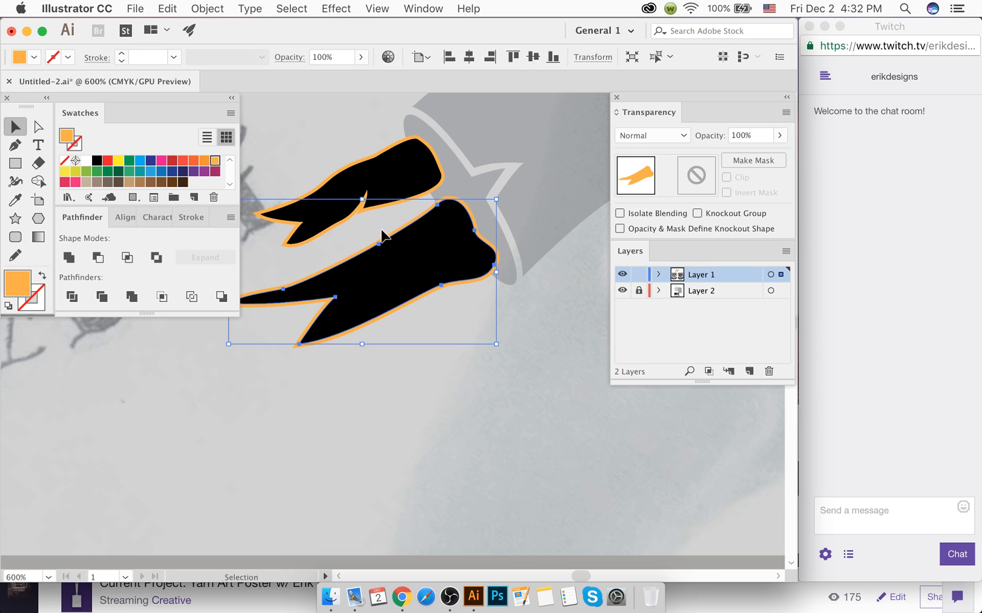
shift+click(373, 217)
shift+click(373, 205)
shift+click(379, 209)
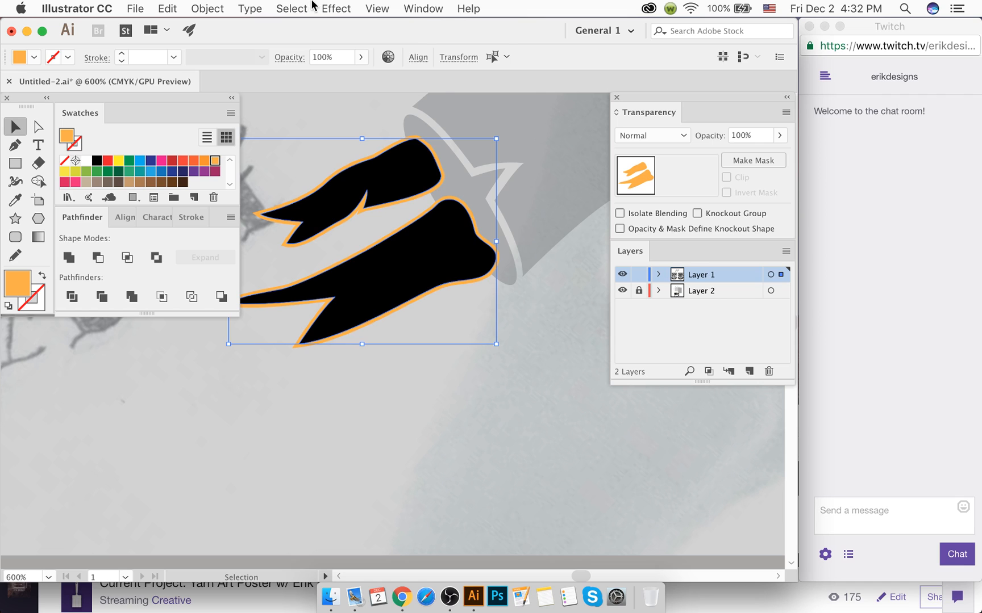
click(332, 9)
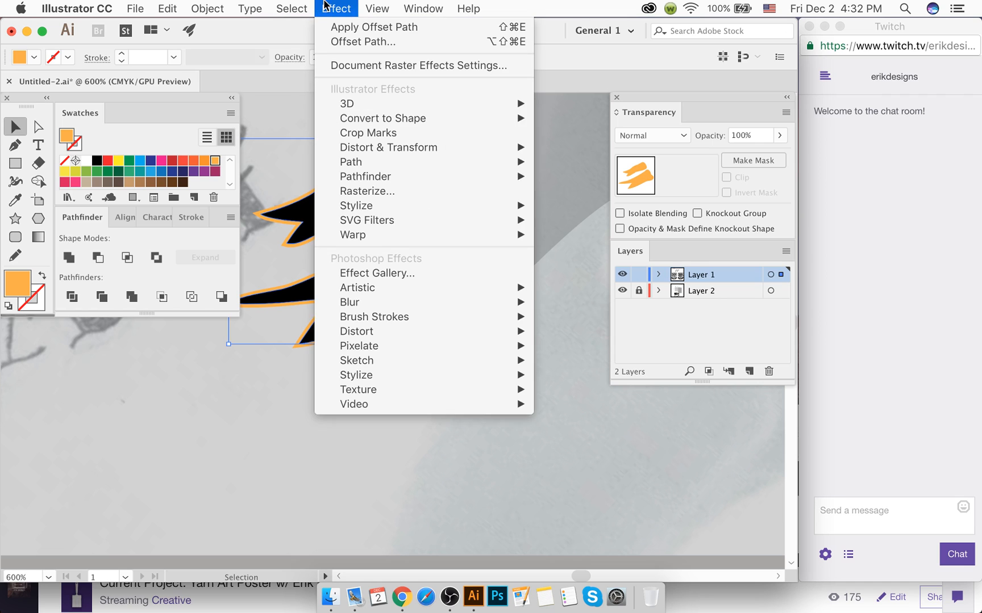
click(346, 28)
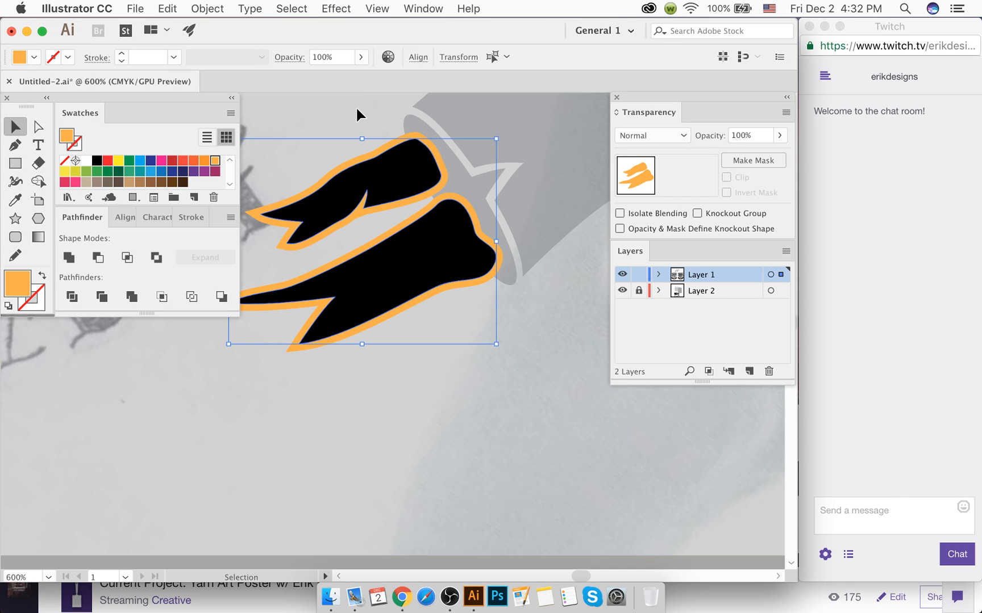
Step: Expand the appearance of the two offset orange shapes on the duplicate into editable outlines
click(355, 106)
click(430, 202)
click(208, 8)
click(245, 177)
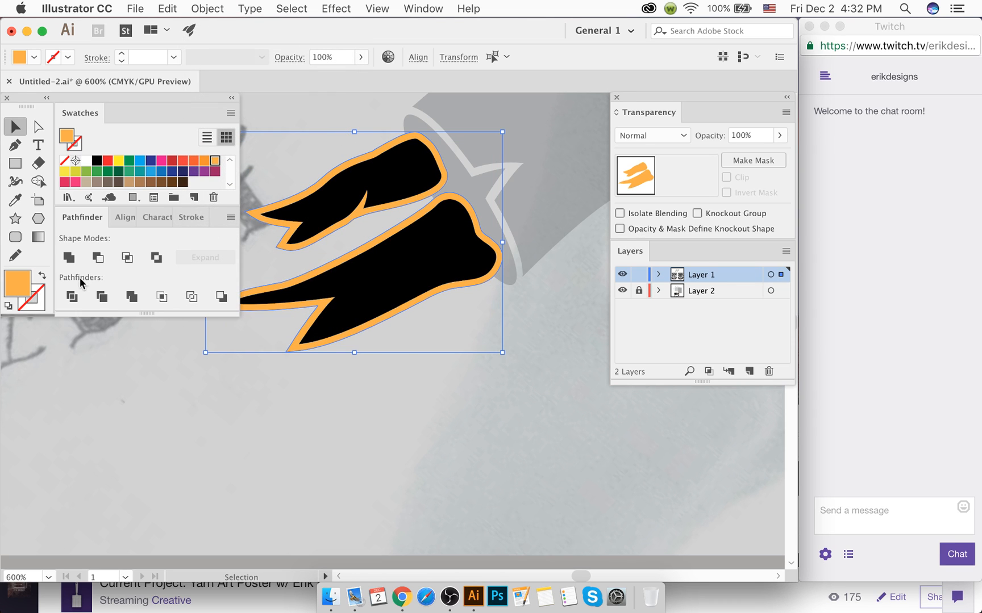
Step: Subtract both orange ribbon outlines from the duplicate's wrist-opening shape with Shape Builder, removing the orange areas as well
shift+click(458, 182)
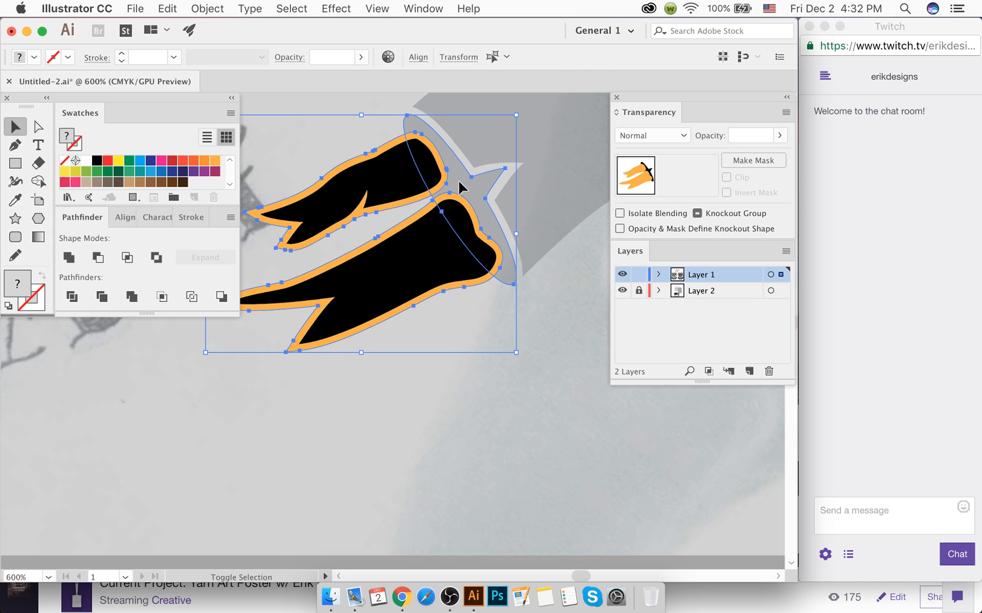
key(shift+m)
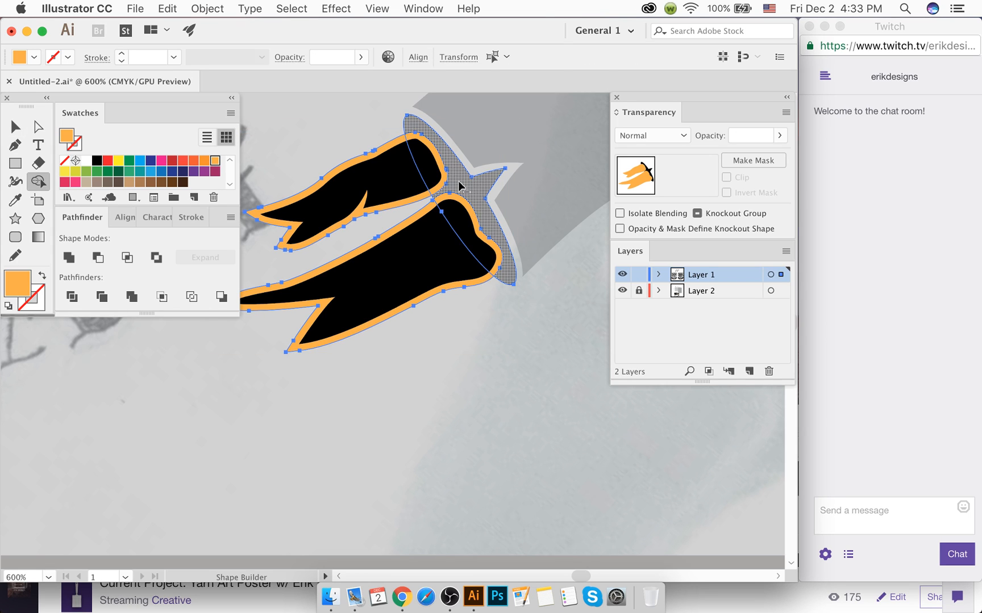
drag(437, 170, 364, 193)
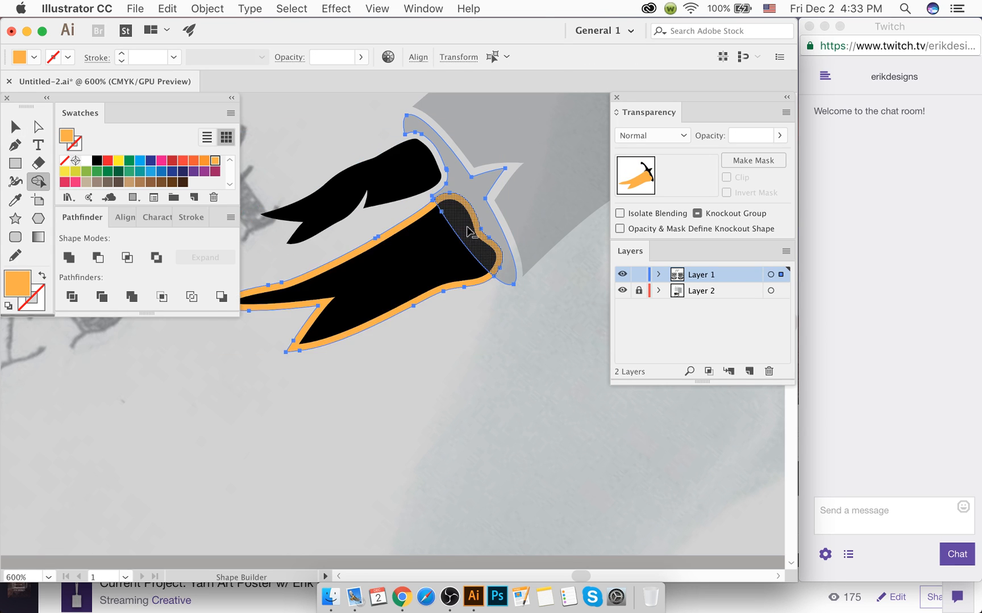
drag(466, 227, 416, 249)
click(15, 126)
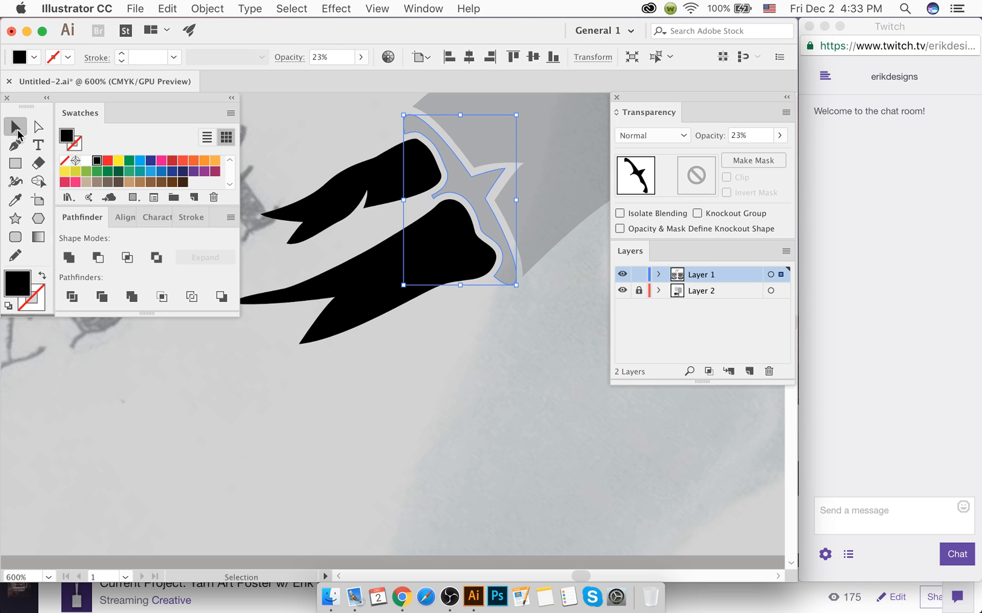
click(347, 107)
Step: Set the duplicated hand and wrist-opening shapes to 100% opacity
click(500, 164)
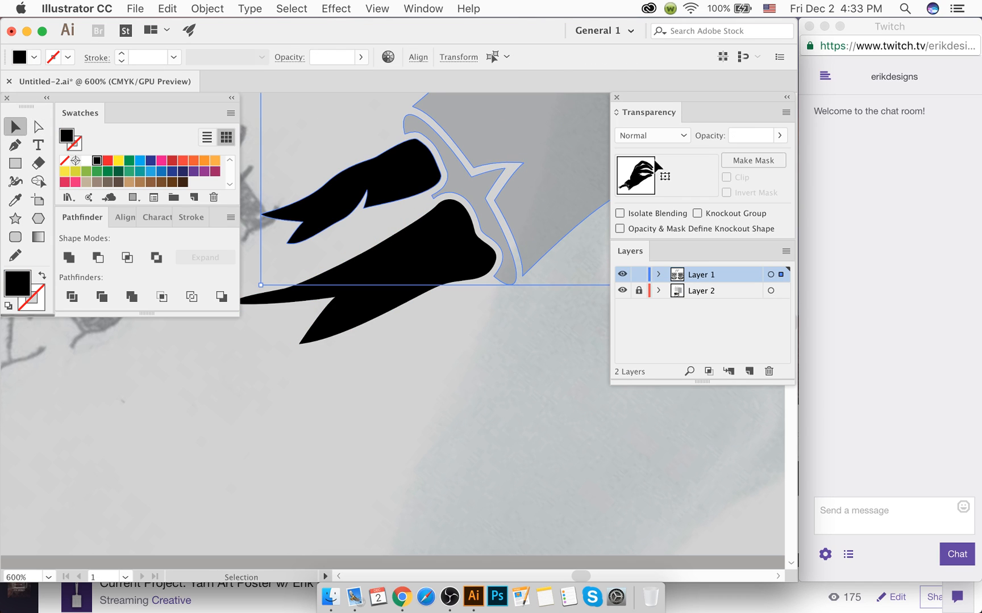
click(779, 135)
click(780, 135)
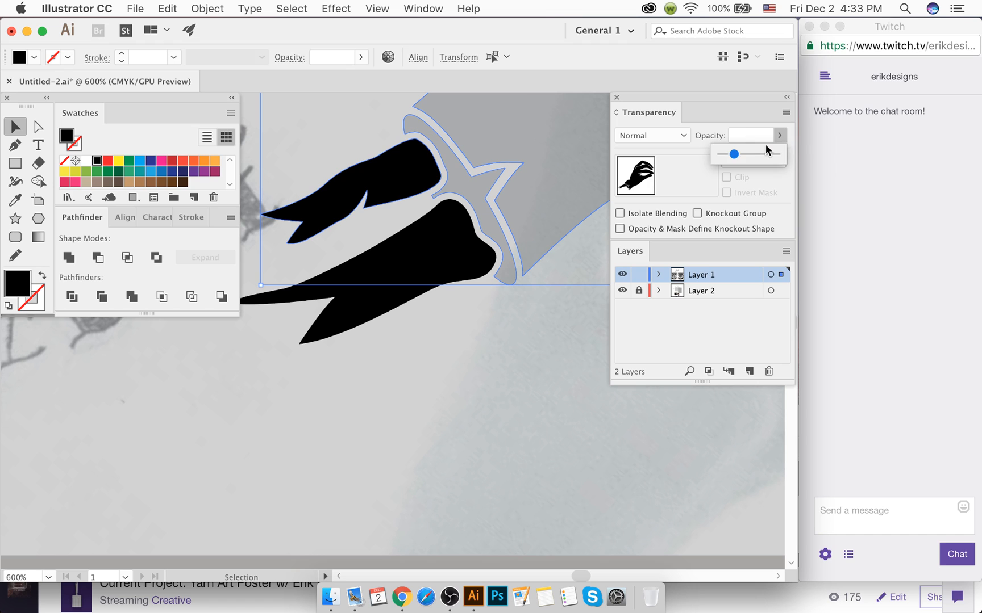
click(353, 138)
Step: Expand the appearance of both orange ribbon outlines on the original hand and unite them with Pathfinder
scroll(377, 162, left, 5)
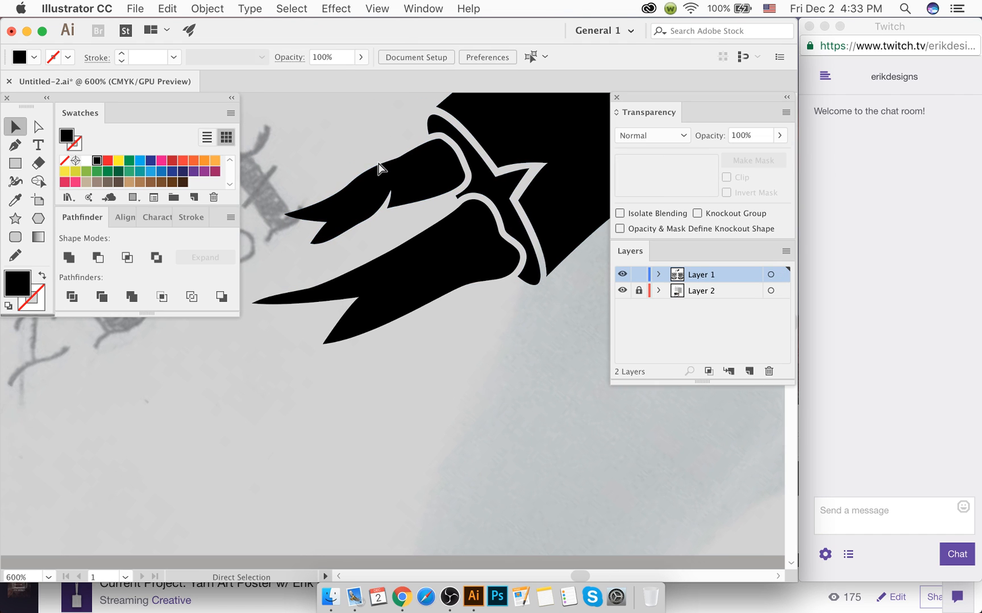
scroll(381, 171, left, 10)
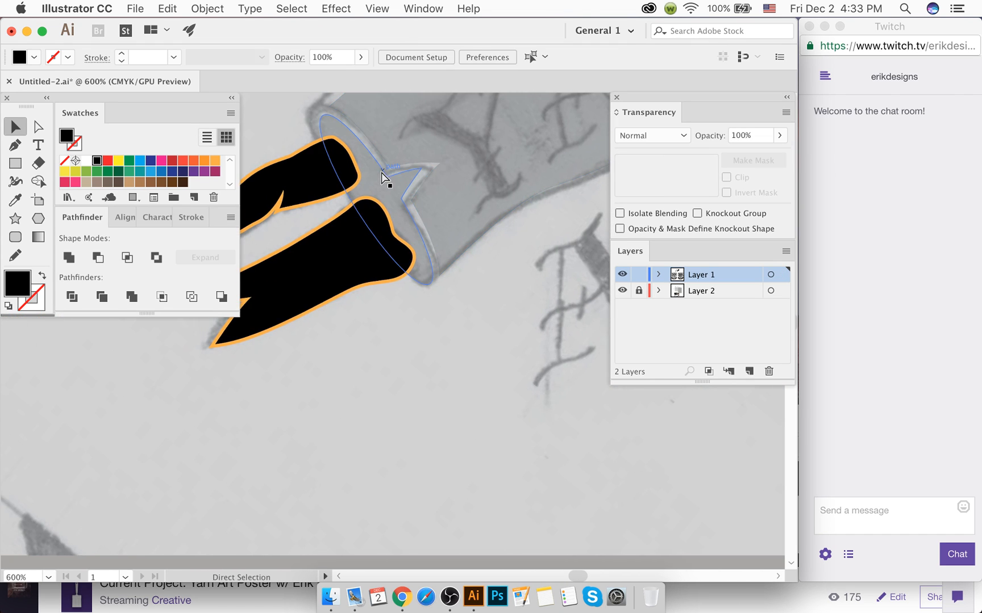
scroll(318, 188, left, 3)
click(327, 208)
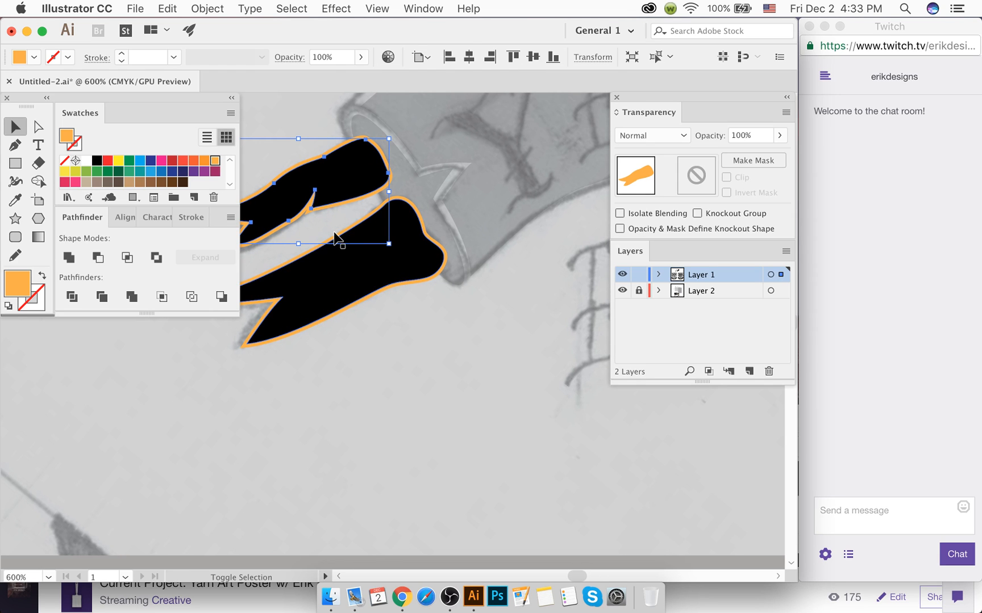
shift+click(334, 231)
click(207, 9)
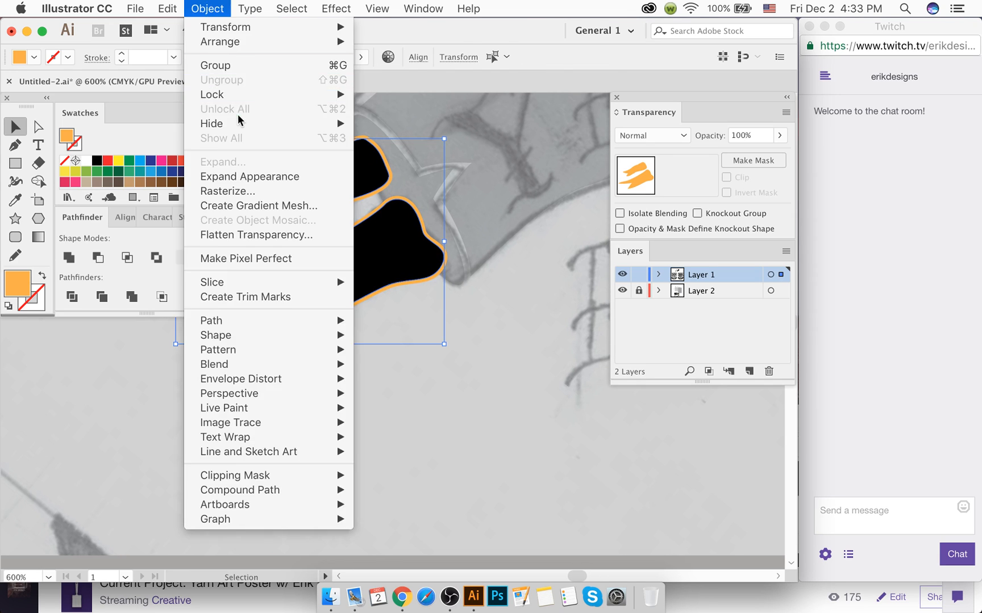
click(248, 176)
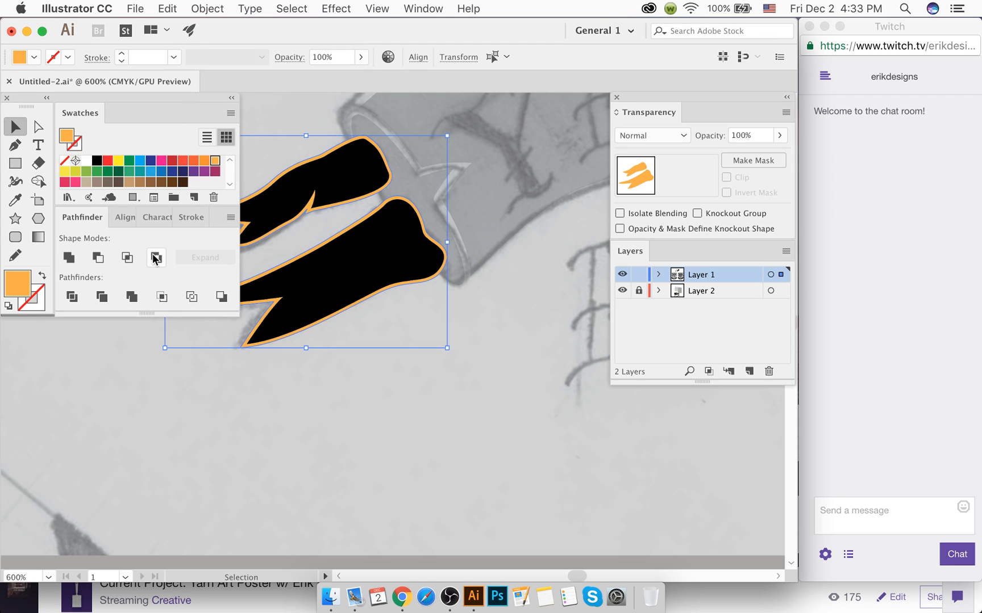
click(69, 256)
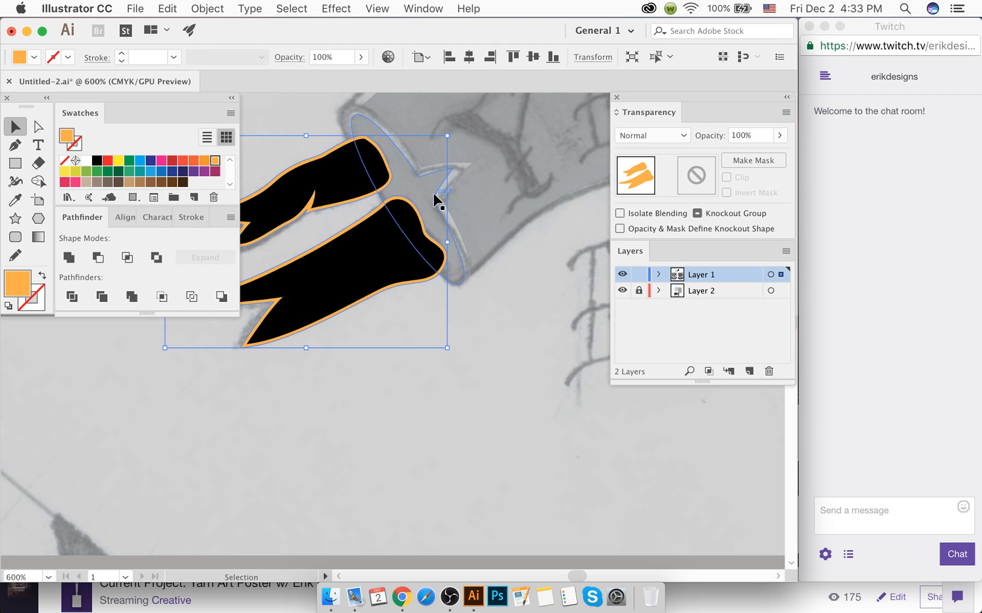
Step: Subtract the orange ribbon outlines from the original hand's wrist-opening shape with Shape Builder, removing the orange areas as well
shift+click(428, 194)
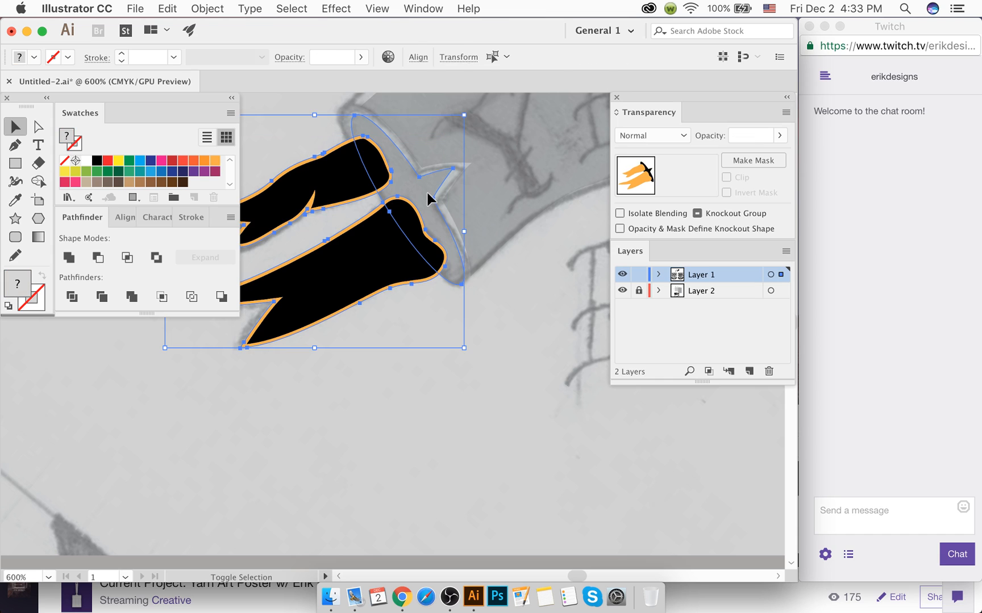
key(shift+m)
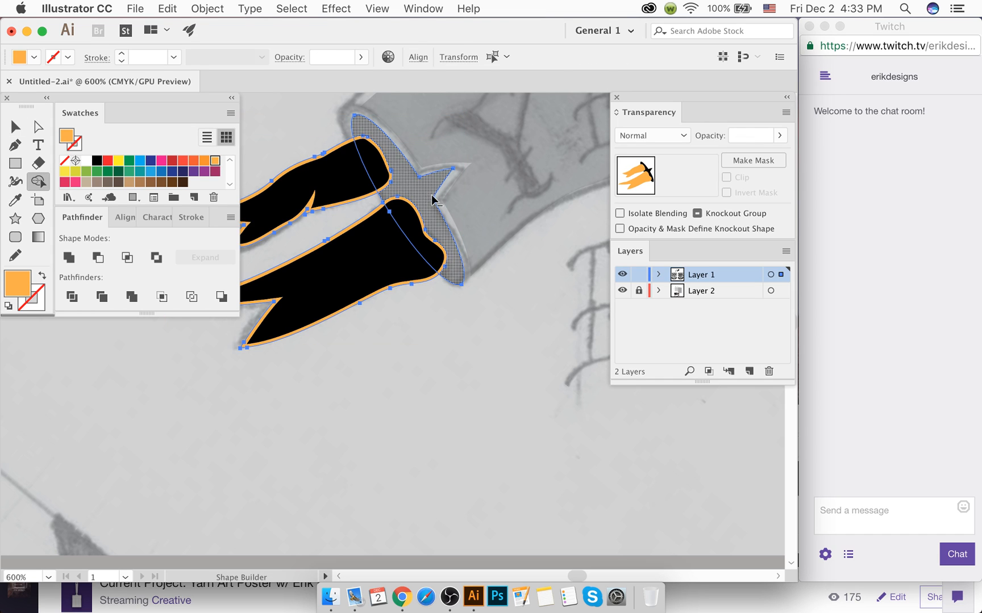
scroll(379, 179, left, 1)
scroll(375, 172, left, 2)
drag(408, 174, 351, 187)
drag(445, 234, 401, 261)
Step: Set the original hand and its wrist-opening shape to 100% opacity
click(16, 126)
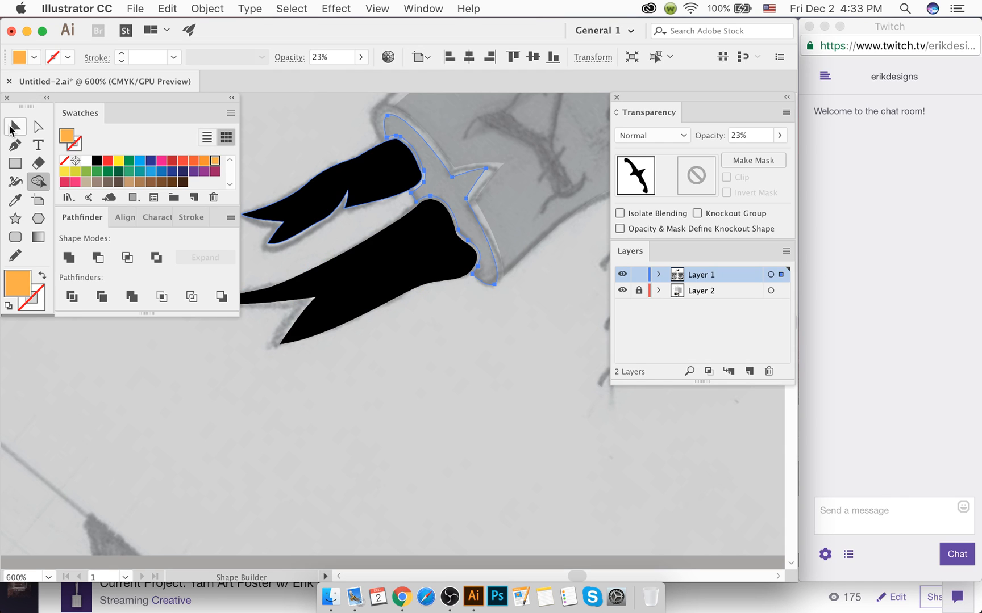
click(353, 111)
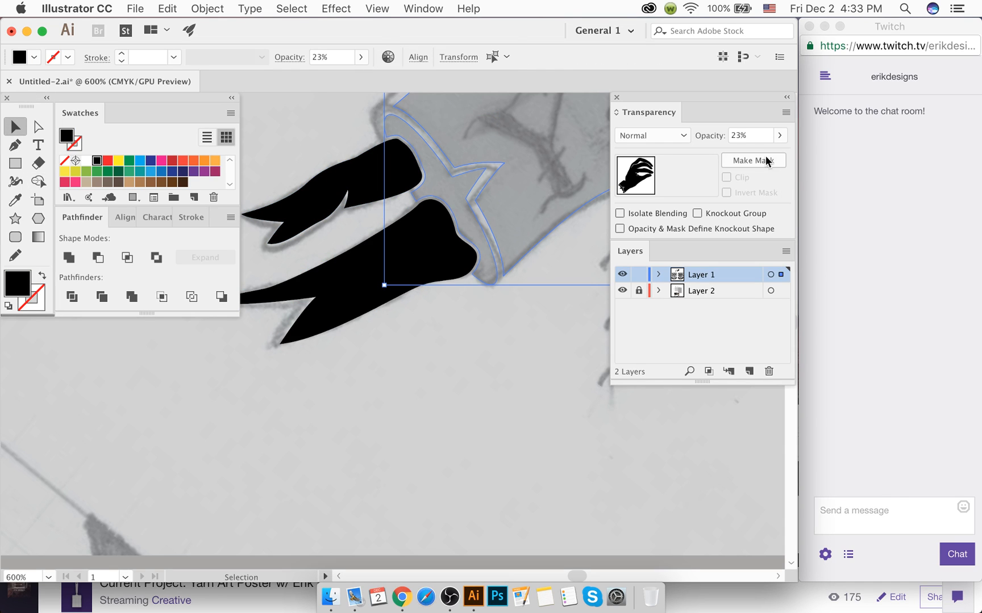
click(779, 136)
drag(756, 154, 807, 152)
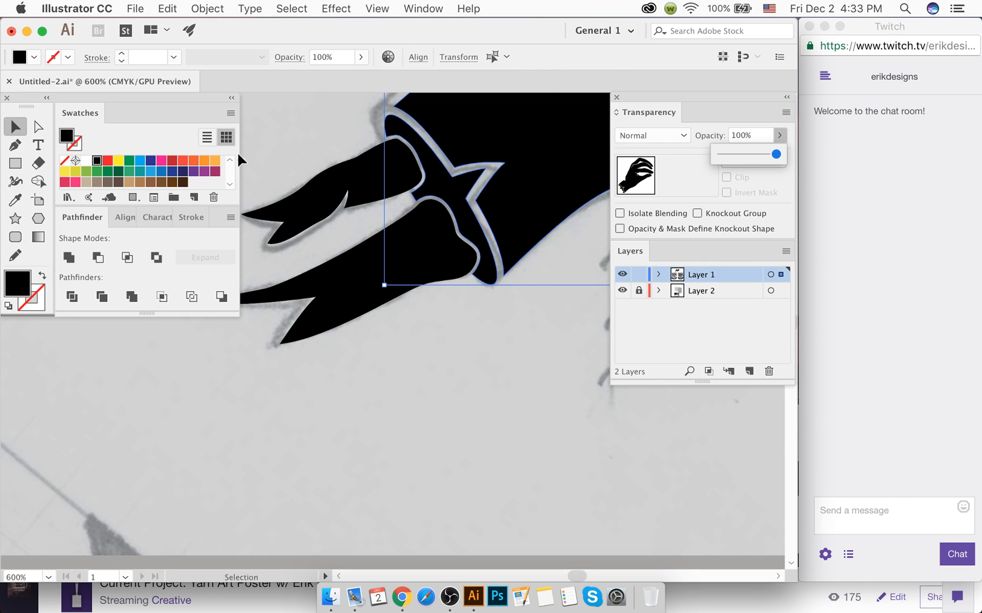
click(208, 138)
click(324, 136)
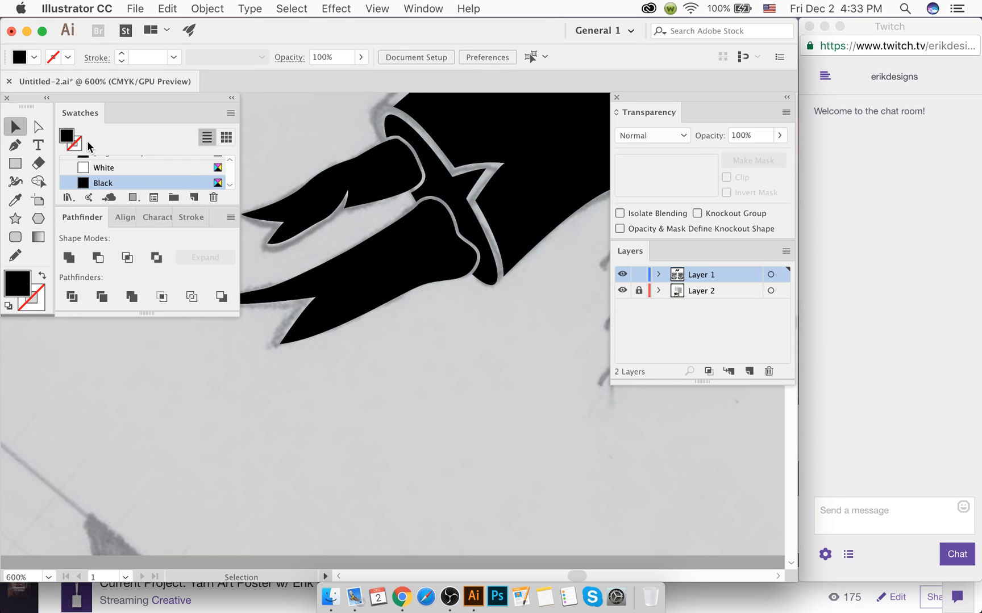
scroll(122, 184, up, 2)
scroll(118, 163, down, 10)
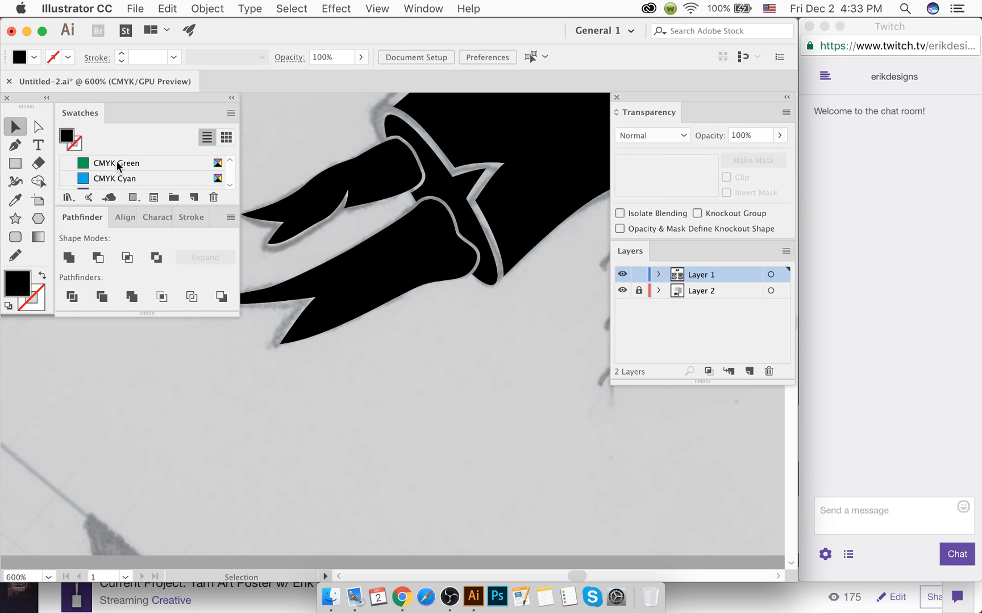
scroll(118, 165, up, 10)
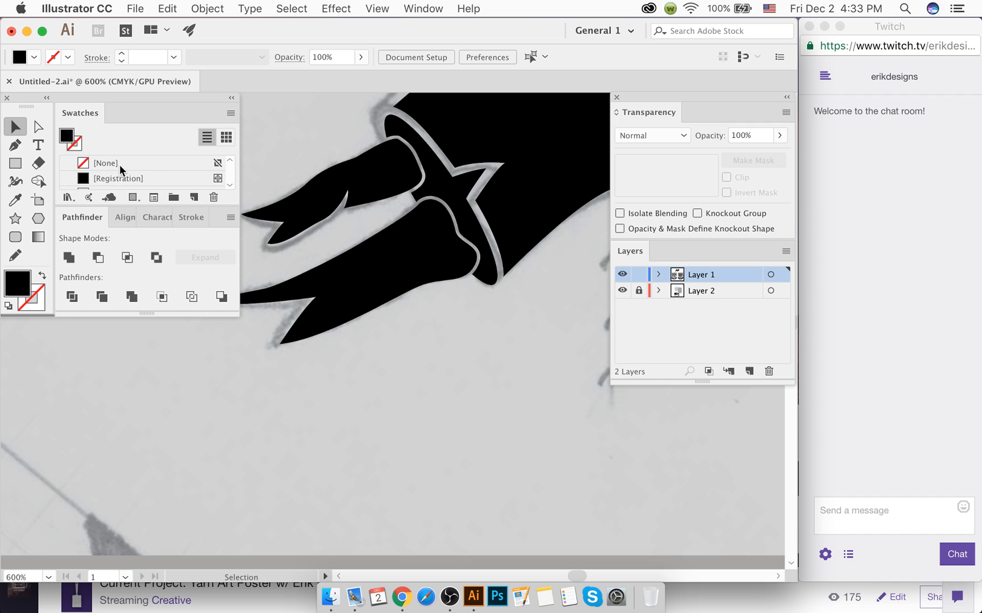
click(225, 137)
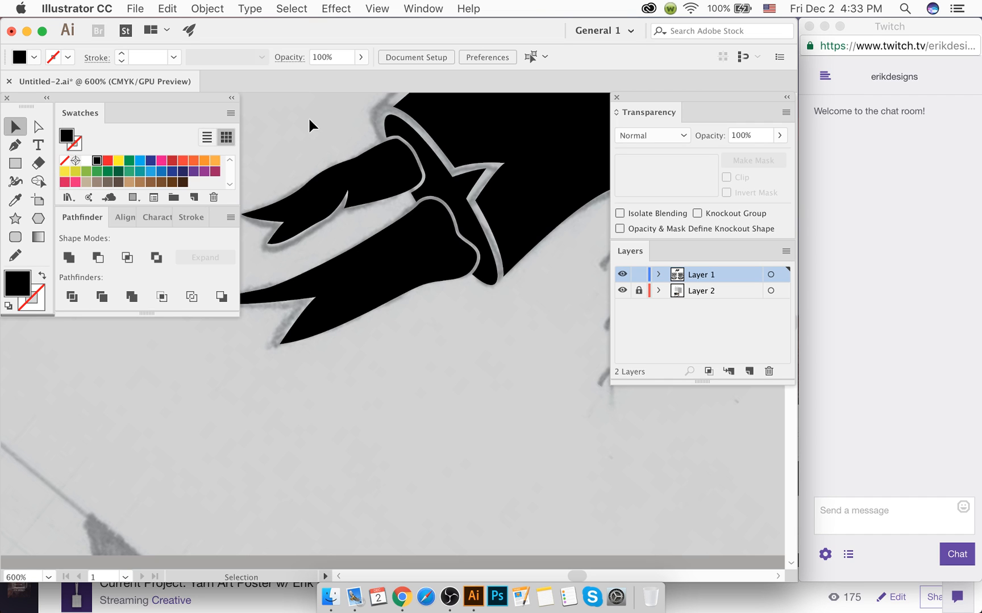
Step: Save the document and compare the ribbon gaps on the two hands side by side
scroll(312, 136, down, 2)
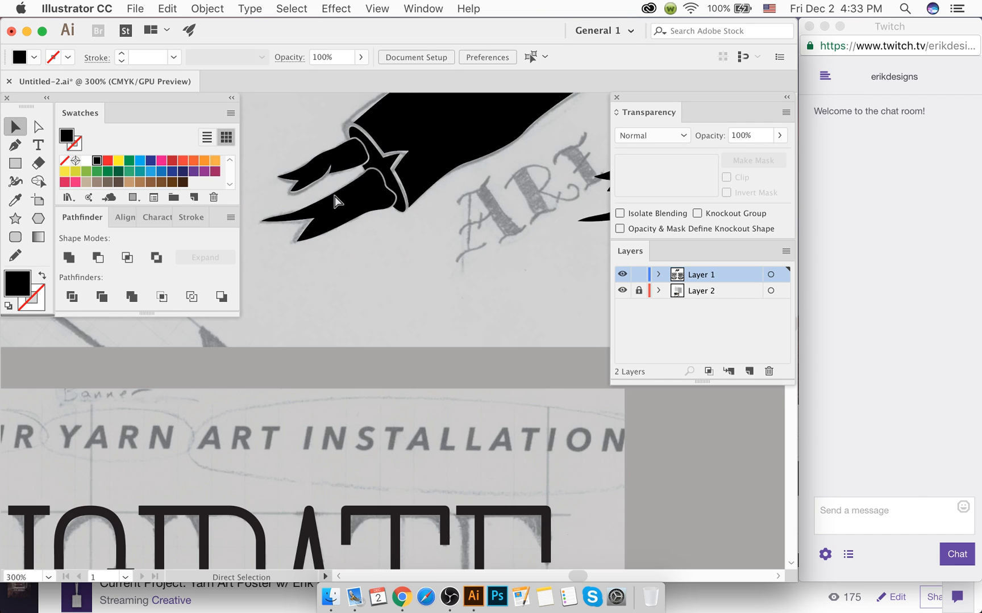
key(super+s)
scroll(371, 275, down, 1)
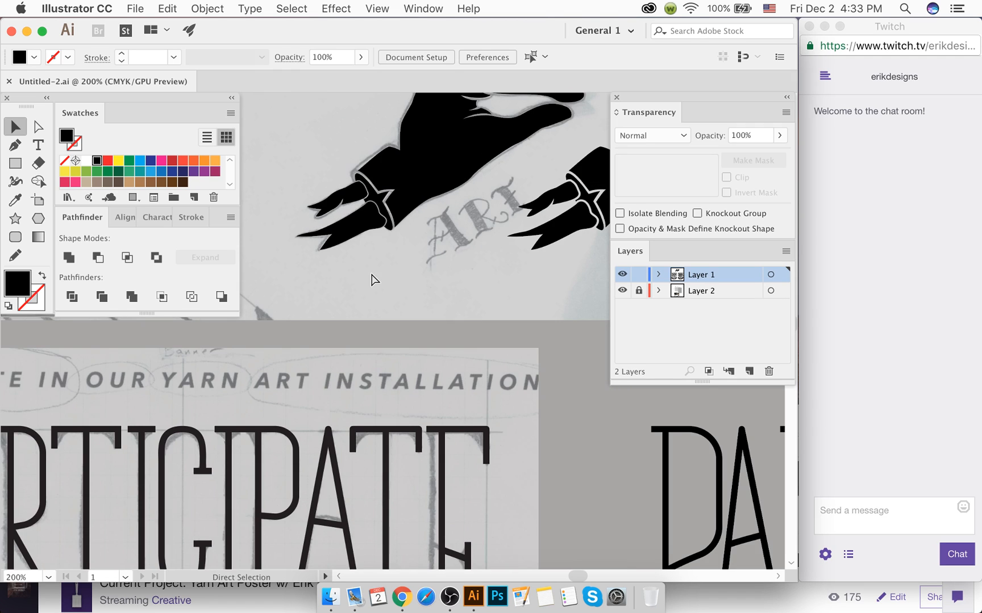
scroll(372, 278, up, 5)
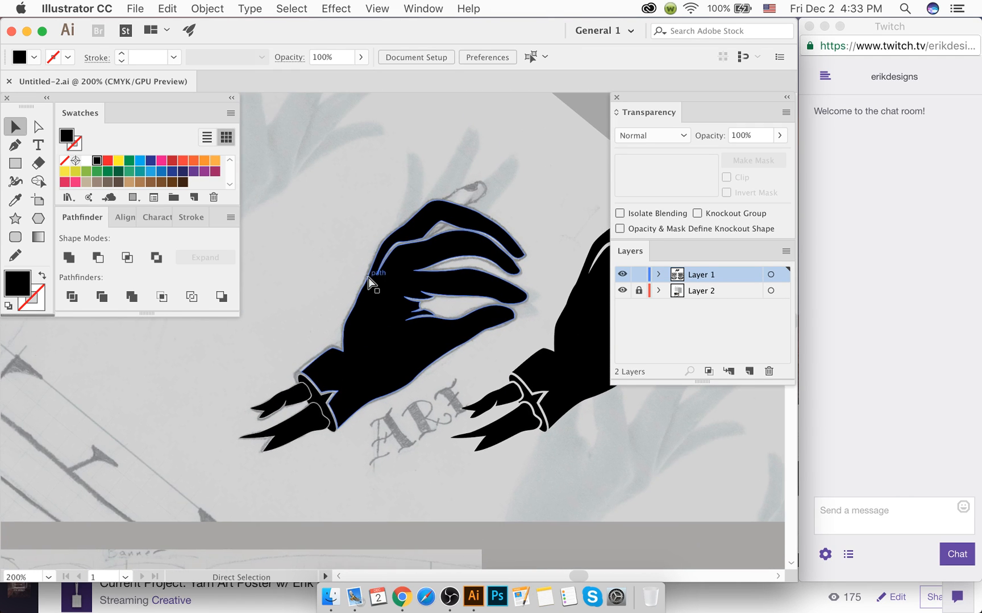
scroll(369, 279, right, 5)
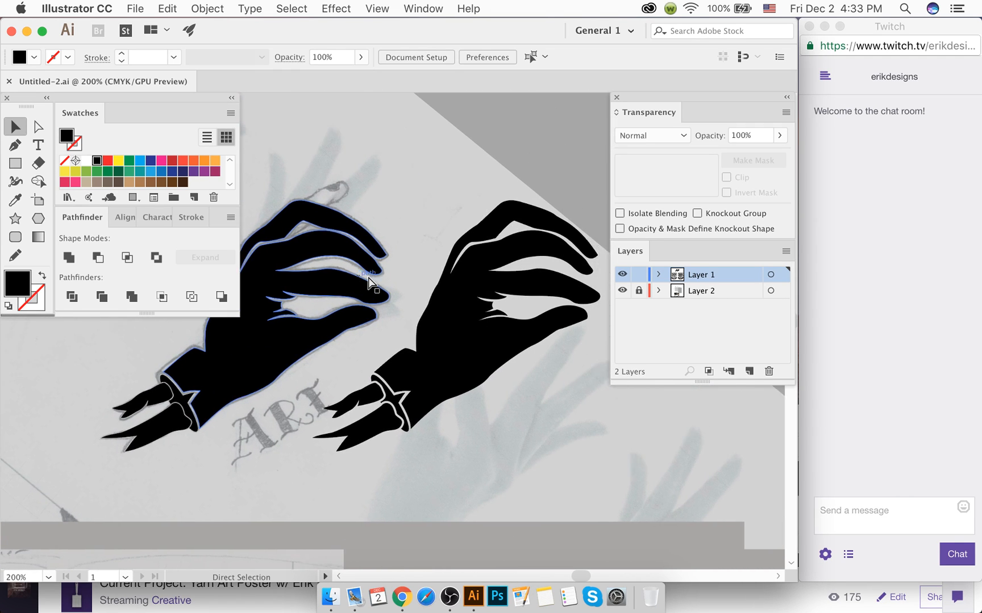
scroll(369, 281, right, 1)
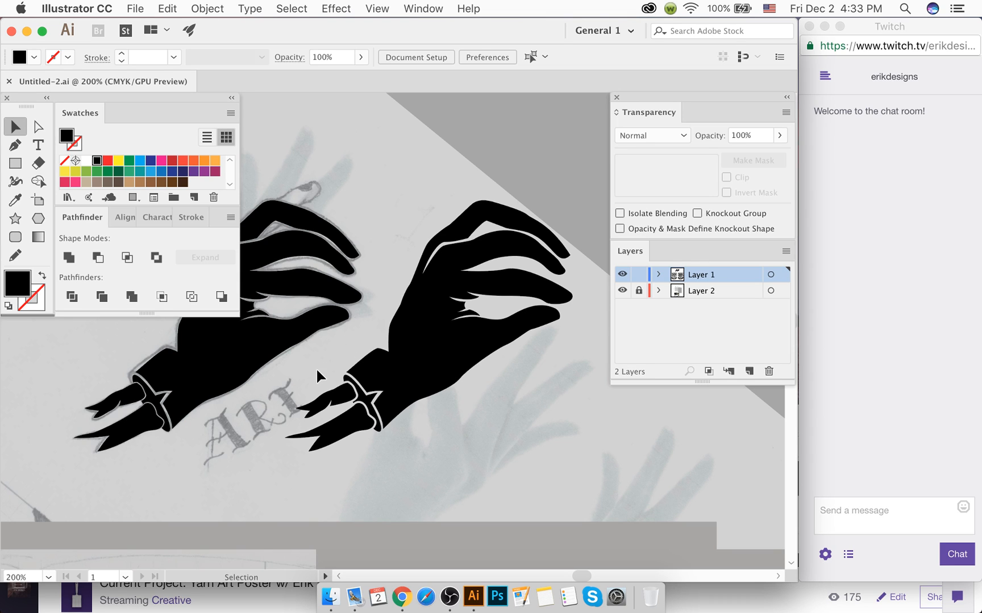
scroll(210, 429, left, 1)
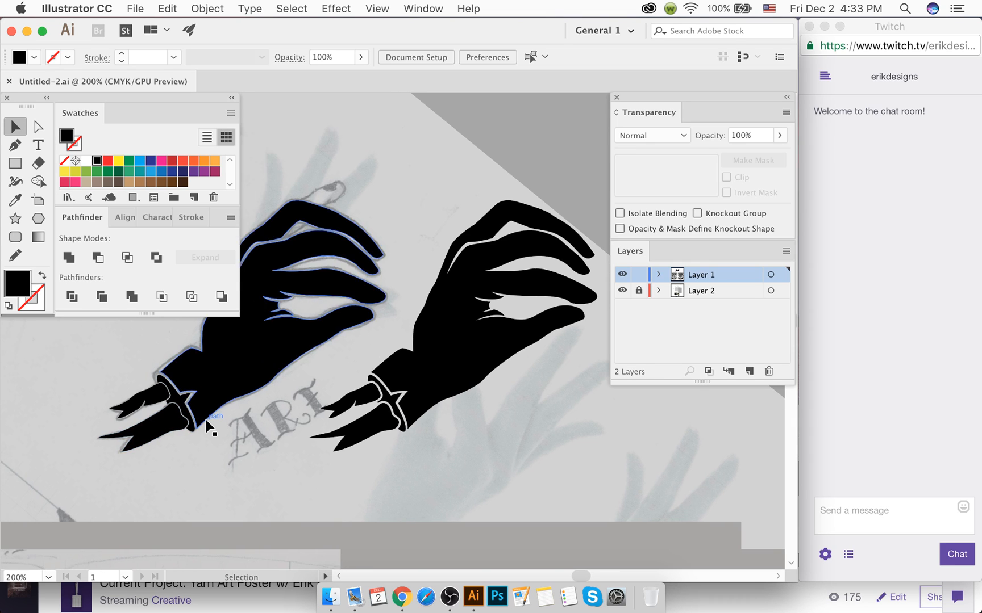
scroll(210, 429, down, 4)
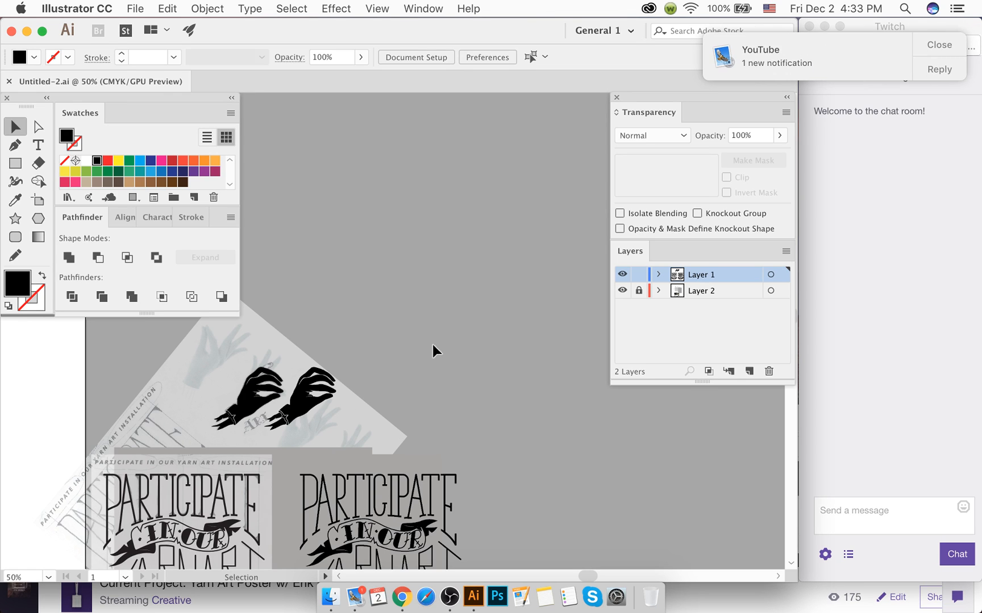
Step: Dismiss the notification and delete the original hand with its ribbons that lies over the sketch
click(937, 46)
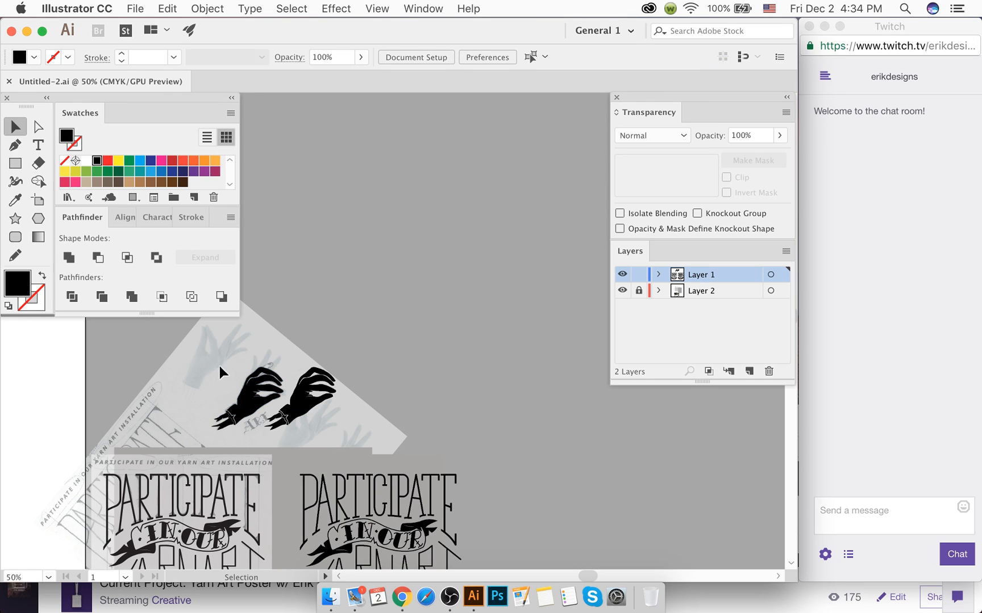
mouse_move(218, 366)
mouse_down()
mouse_move(259, 417)
mouse_move(216, 436)
mouse_up()
key(Delete)
key(Delete)
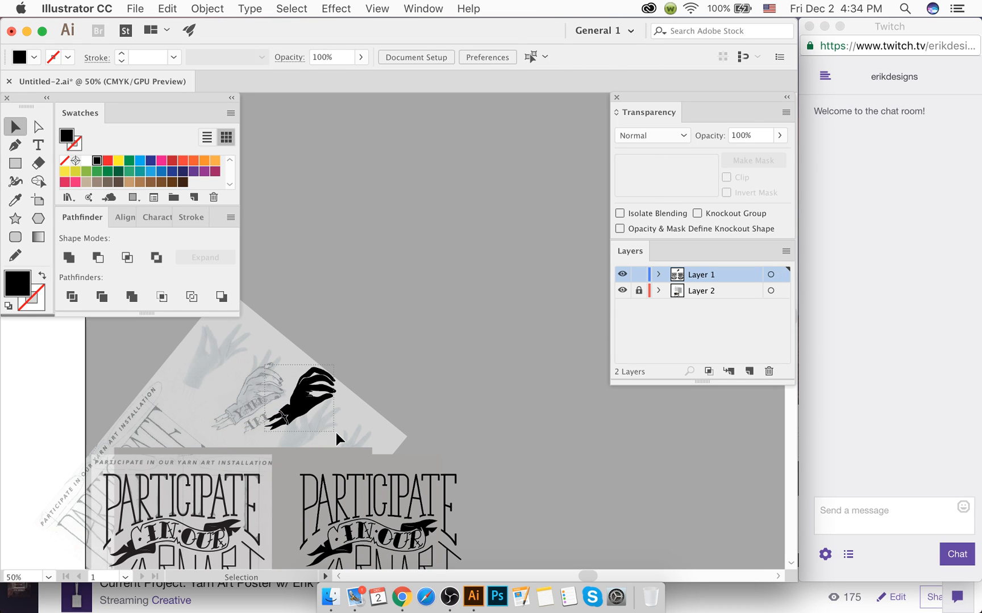
Step: Move the remaining black hand with its ribbons and wrist opening onto the sketched hand
drag(334, 430, 331, 430)
scroll(331, 430, left, 5)
scroll(443, 420, up, 4)
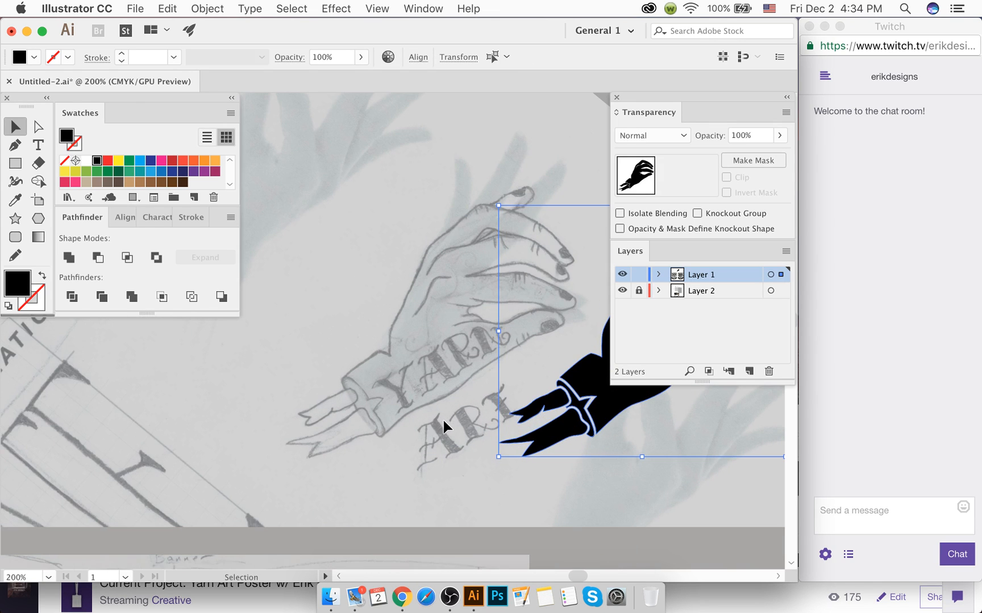
mouse_move(612, 405)
mouse_down()
mouse_move(391, 413)
mouse_move(398, 408)
mouse_up()
scroll(369, 396, up, 1)
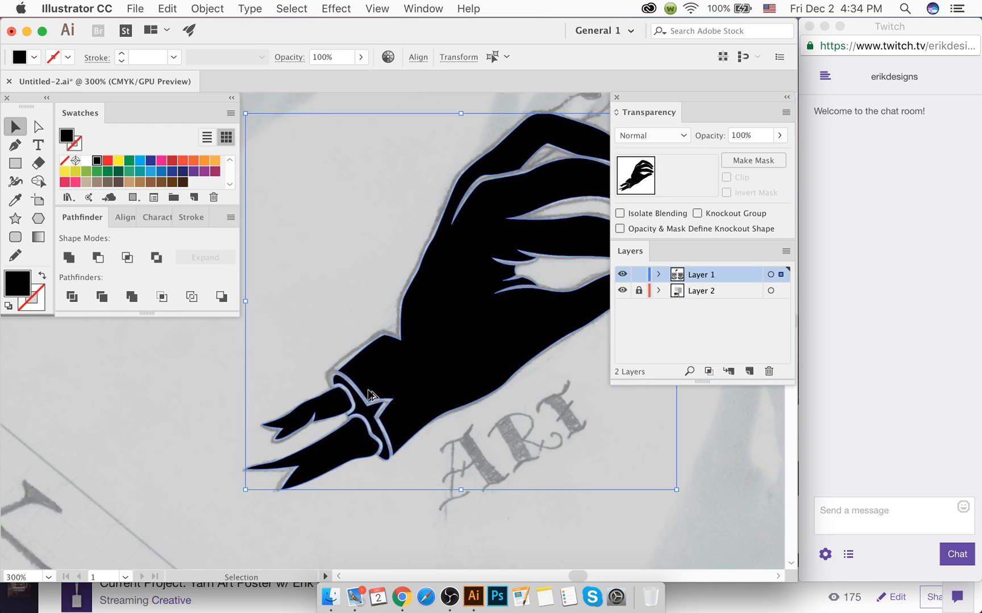
scroll(369, 395, up, 4)
mouse_move(372, 373)
mouse_down()
mouse_move(352, 362)
mouse_move(375, 361)
mouse_up()
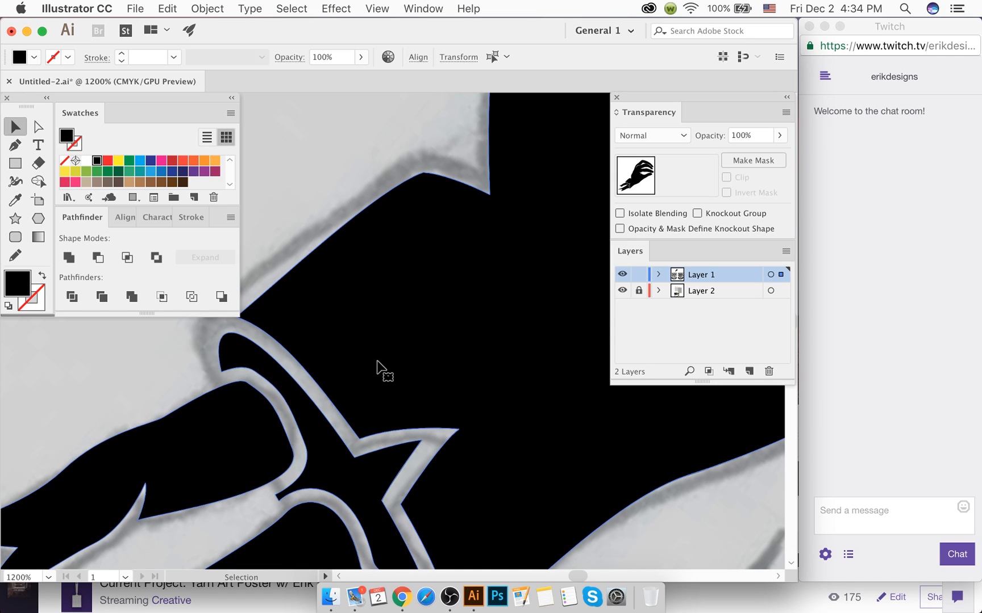
Step: Lower the hand artwork's opacity to 21% and fine-tune its alignment with the sketch lines at the wrist
click(780, 135)
drag(778, 154, 732, 154)
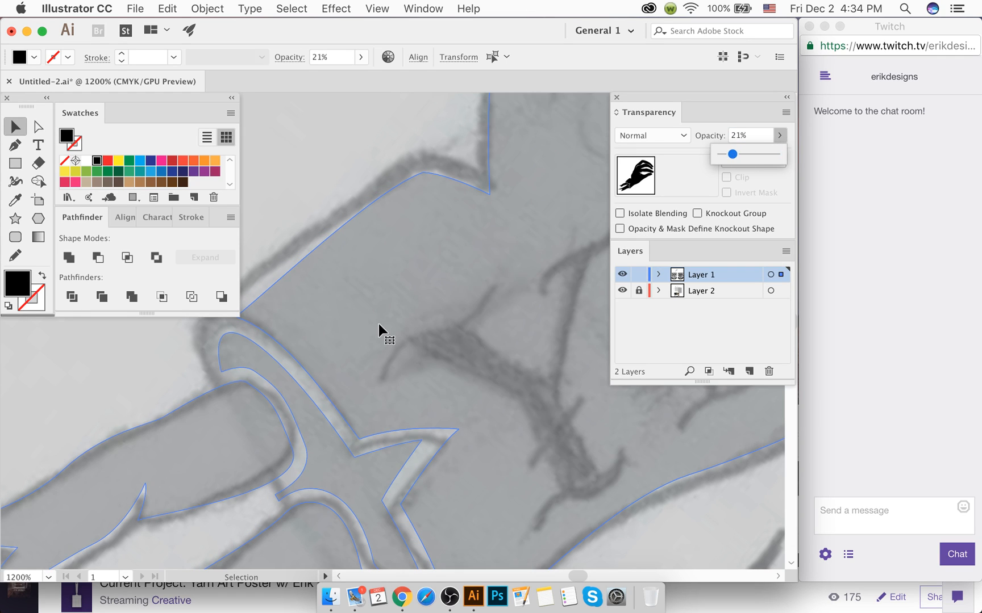
scroll(377, 333, down, 2)
drag(248, 385, 246, 384)
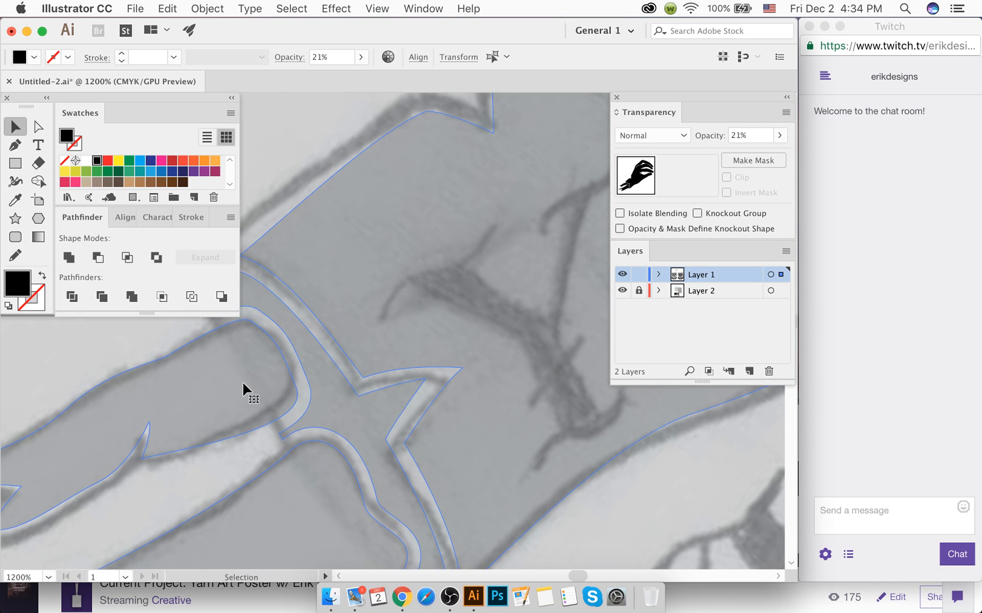
click(150, 345)
Step: Save the document with the repositioned, semi-transparent hand
key(super+minus)
key(super+minus)
key(super+minus)
key(super+minus)
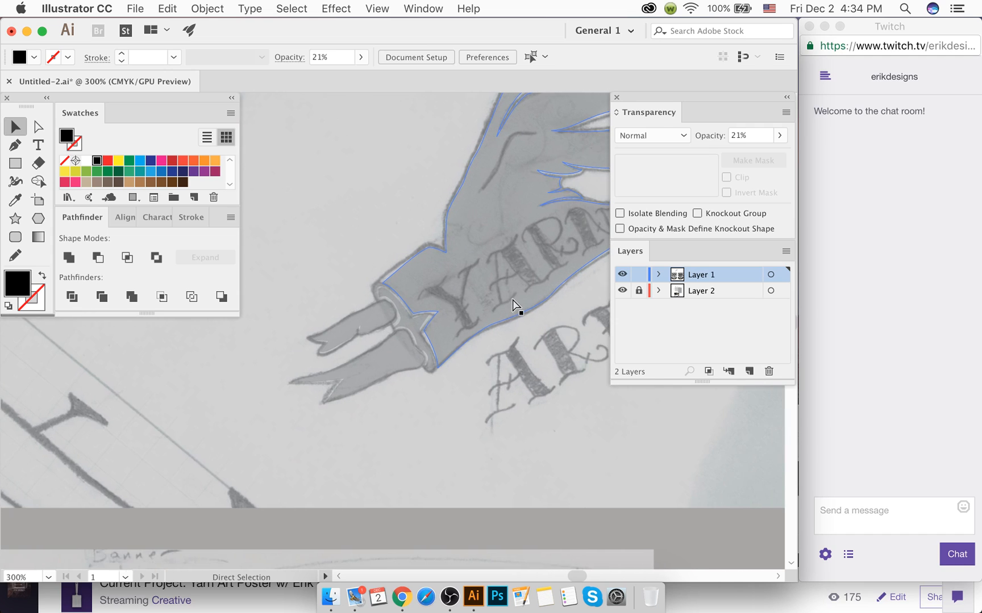
scroll(513, 305, right, 6)
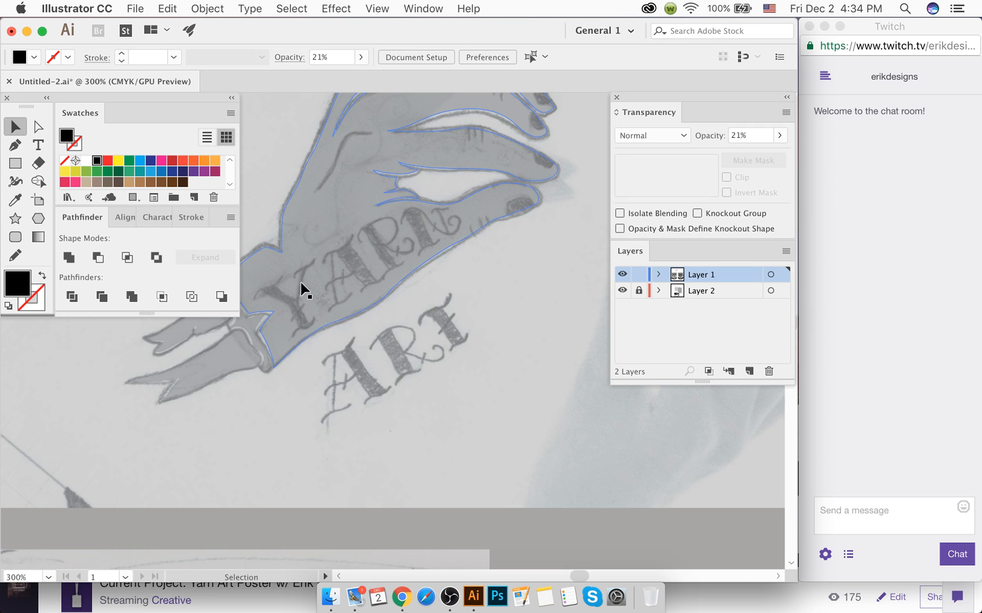
key(super+s)
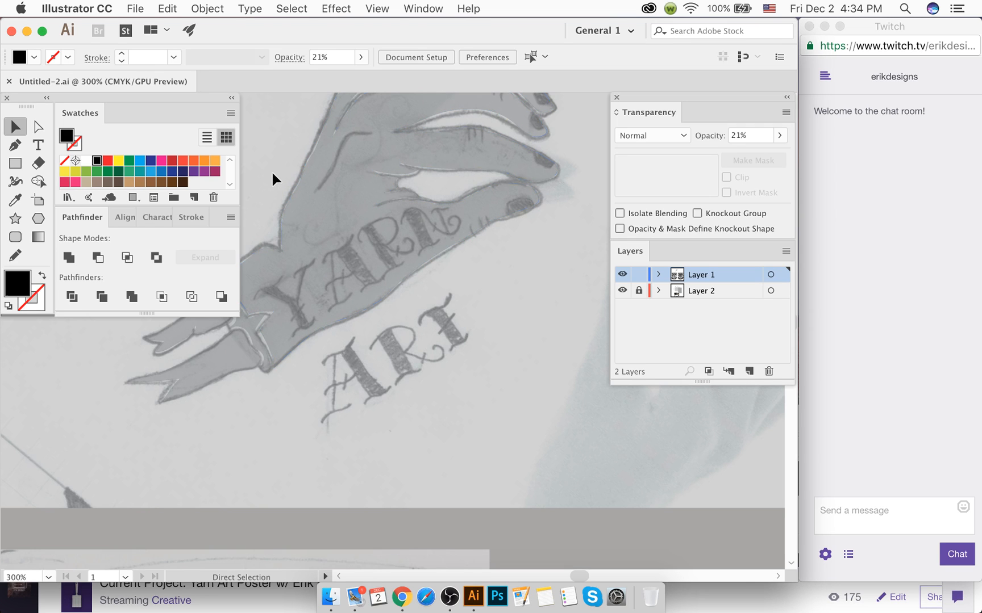
Step: Draw a closed black shape with the Pen tool over the sketched sliver inside the gap between the hand's upper two fingers
scroll(340, 165, up, 3)
scroll(438, 143, up, 6)
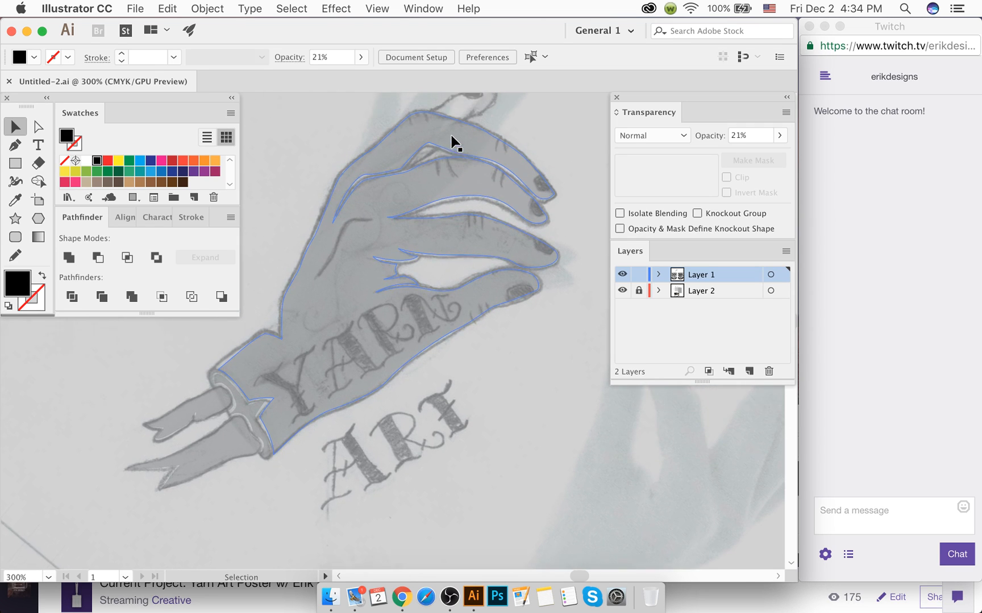
alt+scroll(462, 145, up, 5)
alt+scroll(377, 291, up, 3)
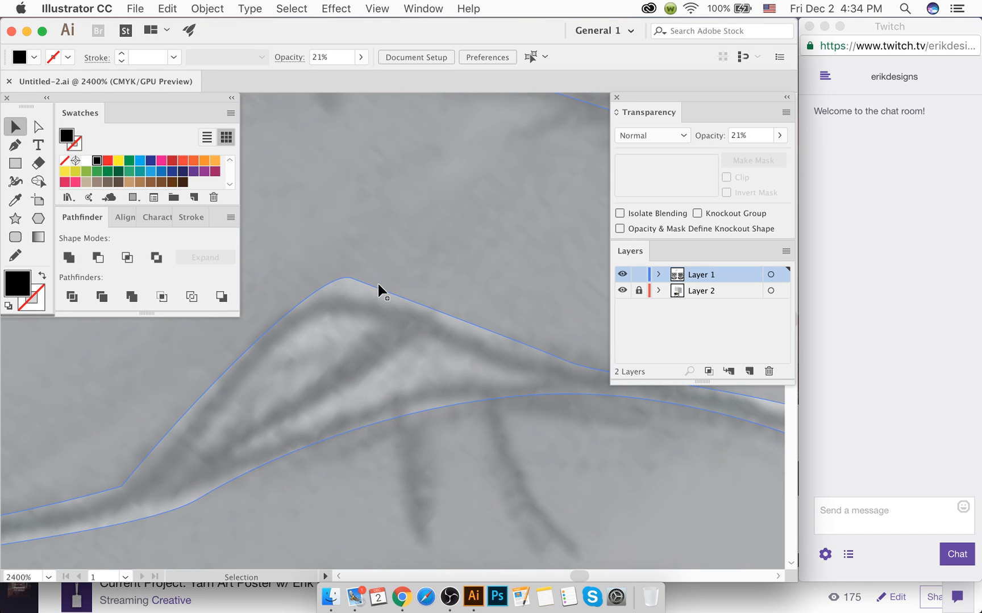
key(p)
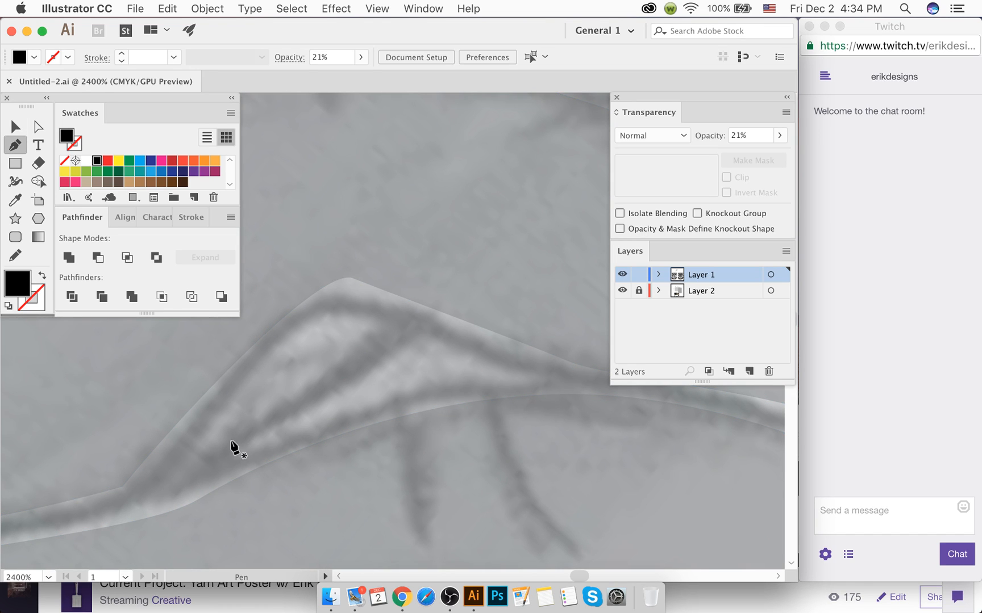
click(186, 459)
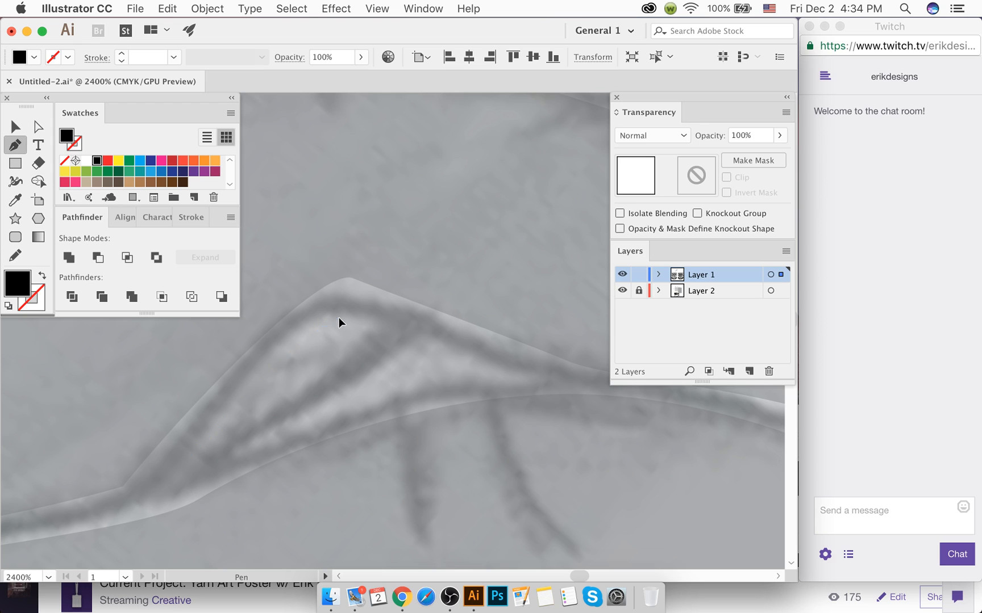
drag(337, 319, 363, 311)
click(395, 335)
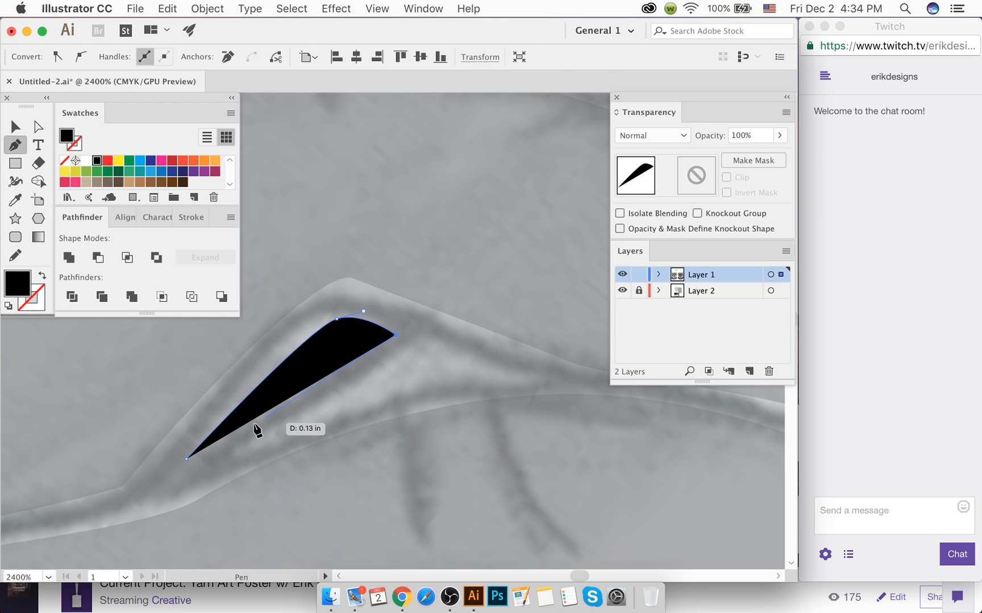
drag(191, 460, 57, 499)
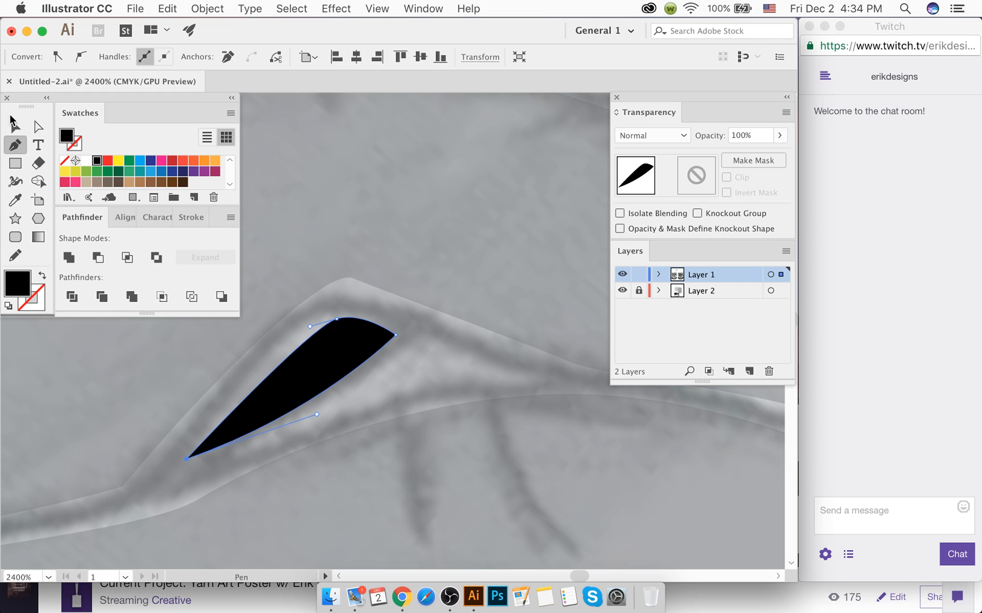
Step: Match the new sliver's appearance to the hand's 21% opacity fill using the Eyedropper and deselect it
click(16, 126)
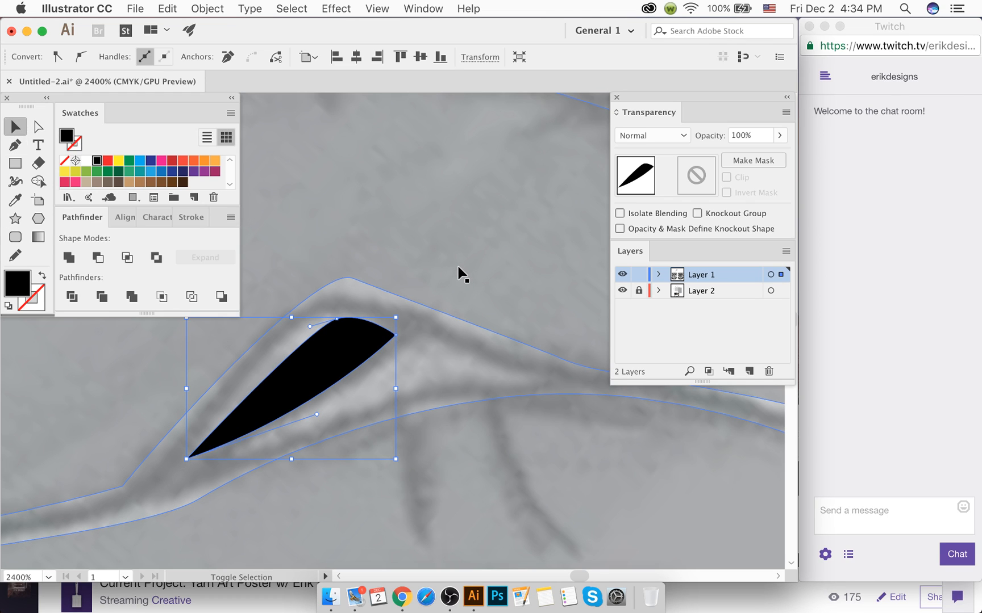
key(i)
click(425, 268)
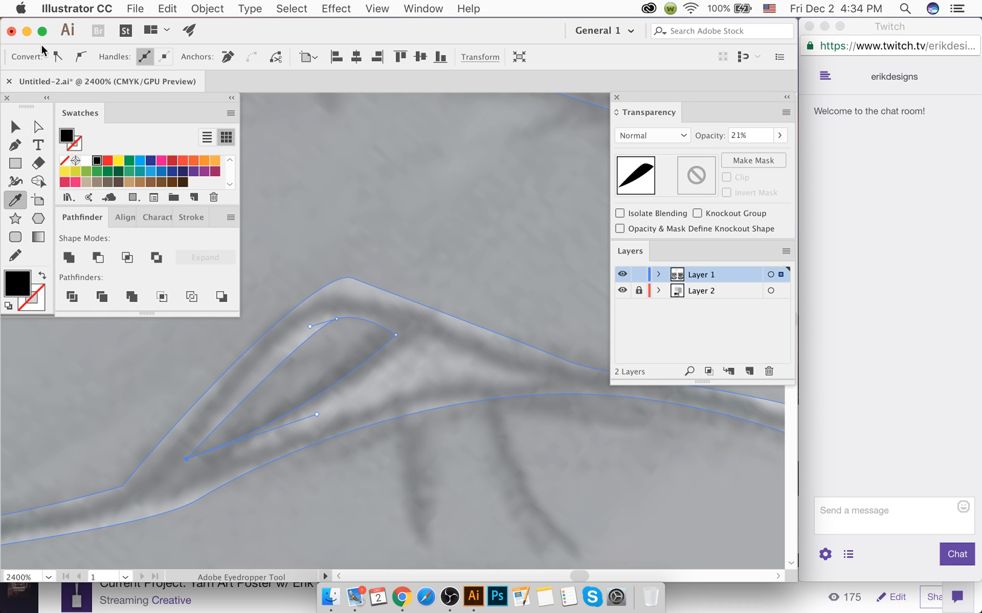
key(super+minus)
key(v)
click(493, 334)
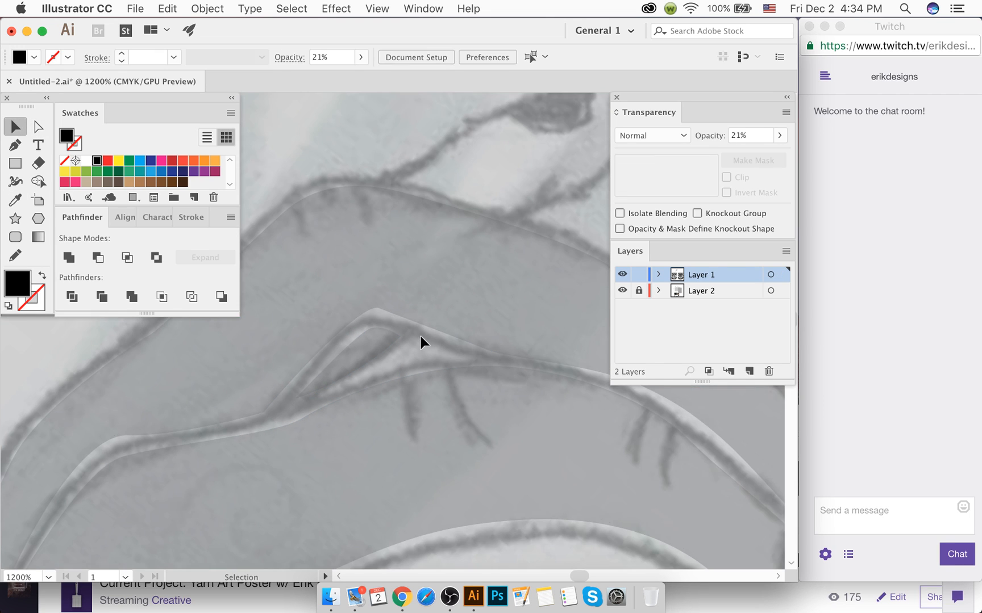
Step: Trace the sketched fingertip protruding behind the uppermost finger as a closed, curved black shape with the Pen tool
key(super+minus)
click(423, 341)
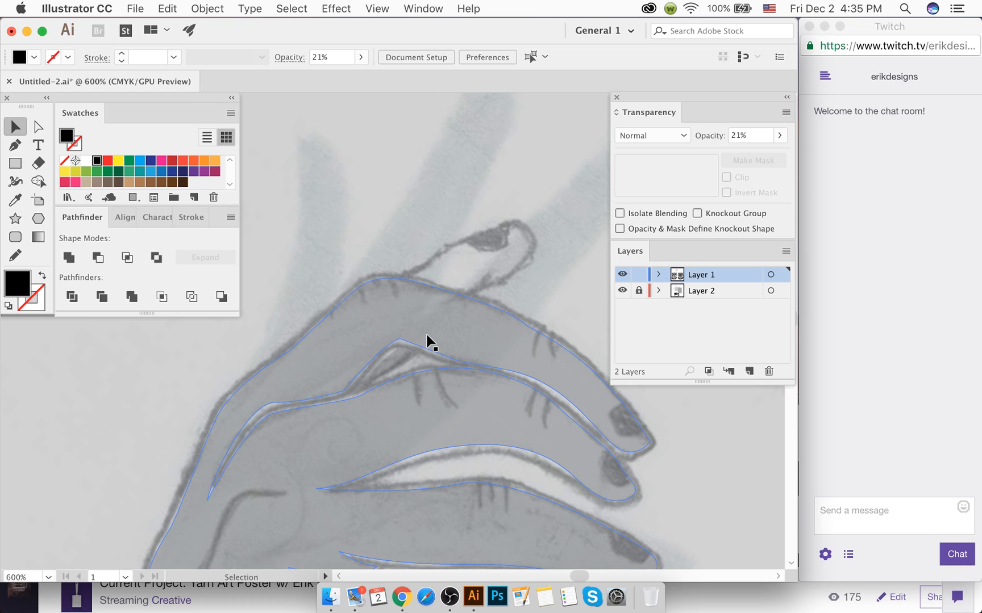
key(p)
key(super+equal)
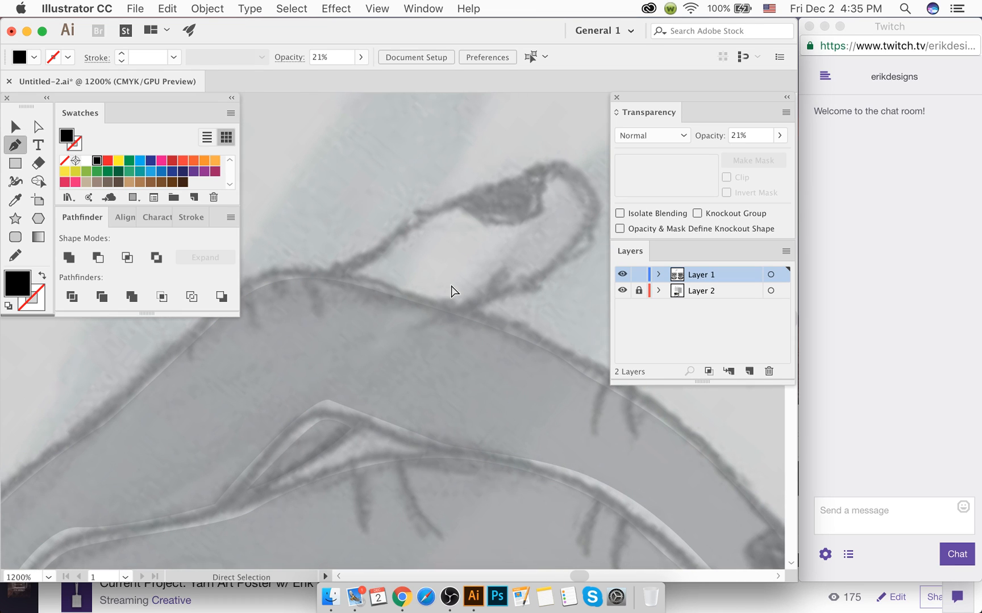
scroll(363, 280, right, 1)
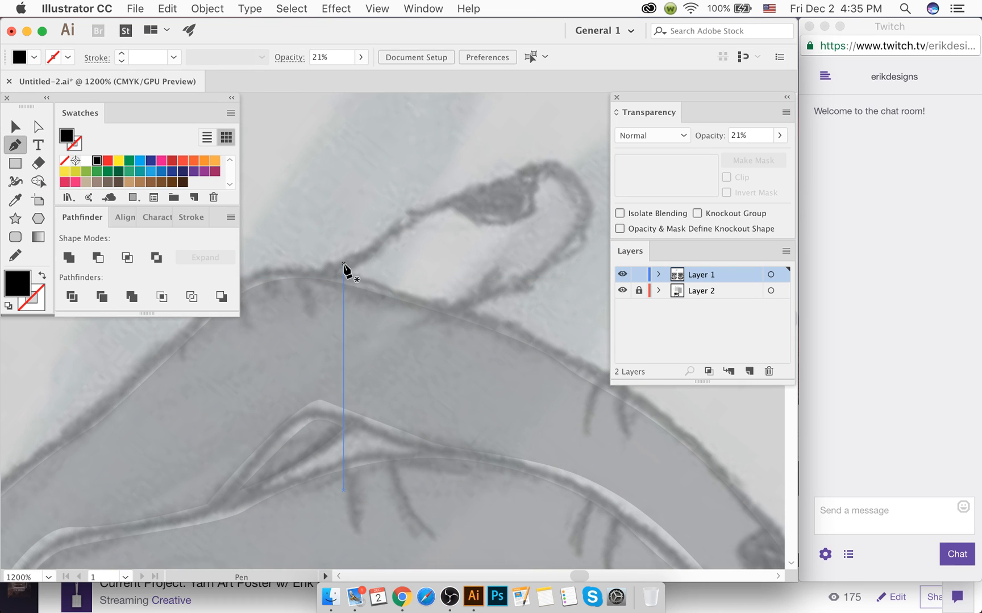
click(343, 265)
drag(461, 304, 486, 307)
drag(582, 208, 597, 169)
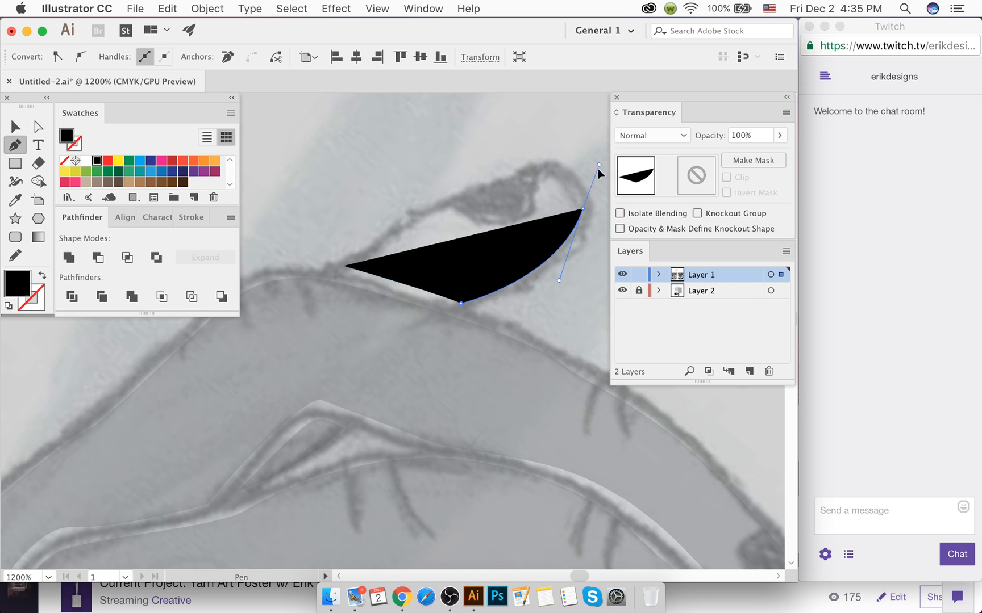
click(545, 167)
drag(439, 209, 421, 215)
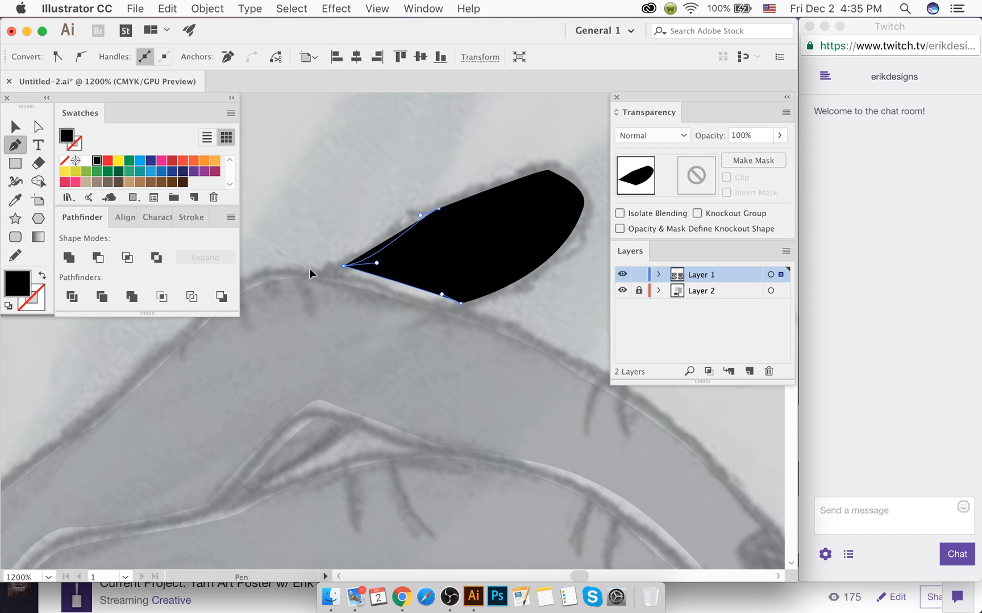
mouse_move(331, 269)
mouse_down()
mouse_move(340, 267)
mouse_move(316, 267)
mouse_up()
Step: Match the traced fingertip to the hand's 21% opacity fill using the Eyedropper and deselect it
click(16, 126)
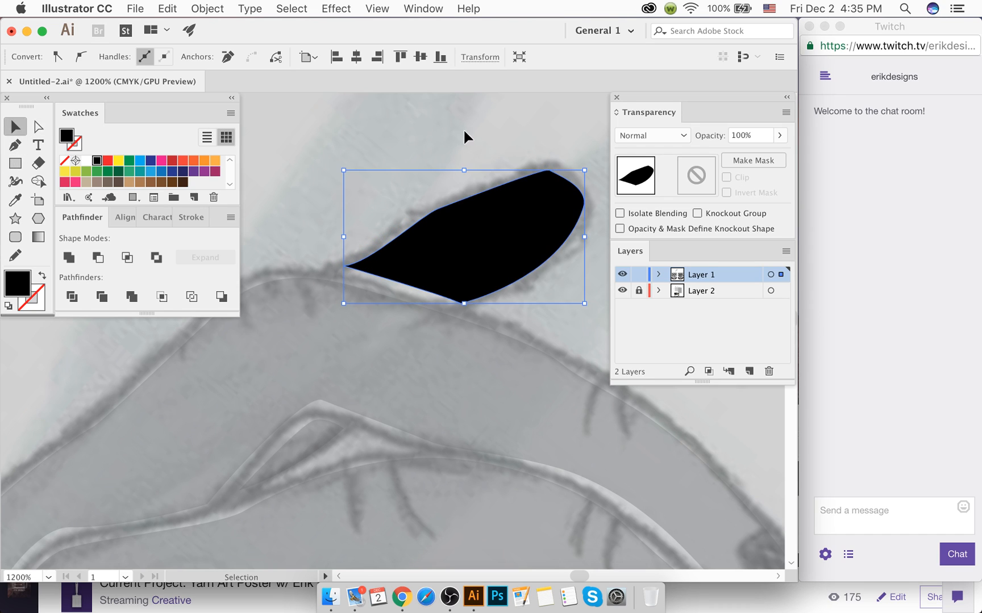
click(463, 129)
click(463, 227)
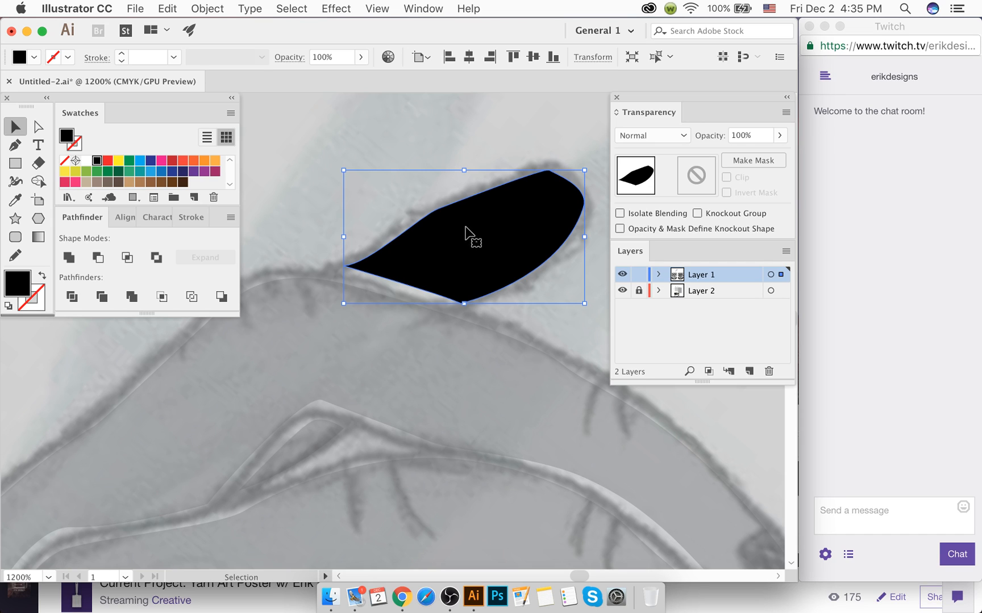
key(i)
click(441, 361)
click(15, 126)
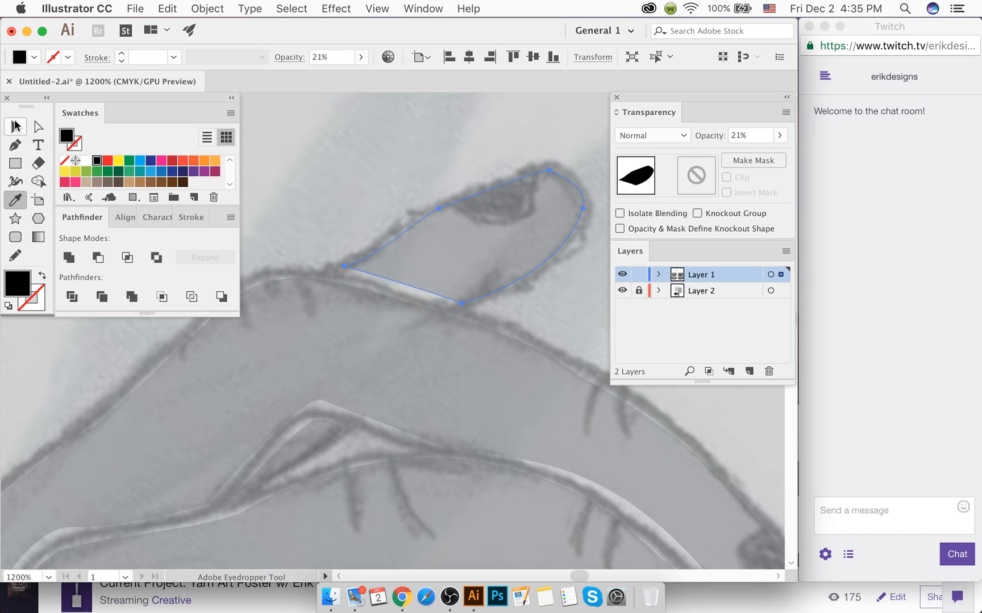
click(372, 137)
Step: Switch to the Twitch chat window, check its viewer list, close the list and return to Illustrator
click(933, 519)
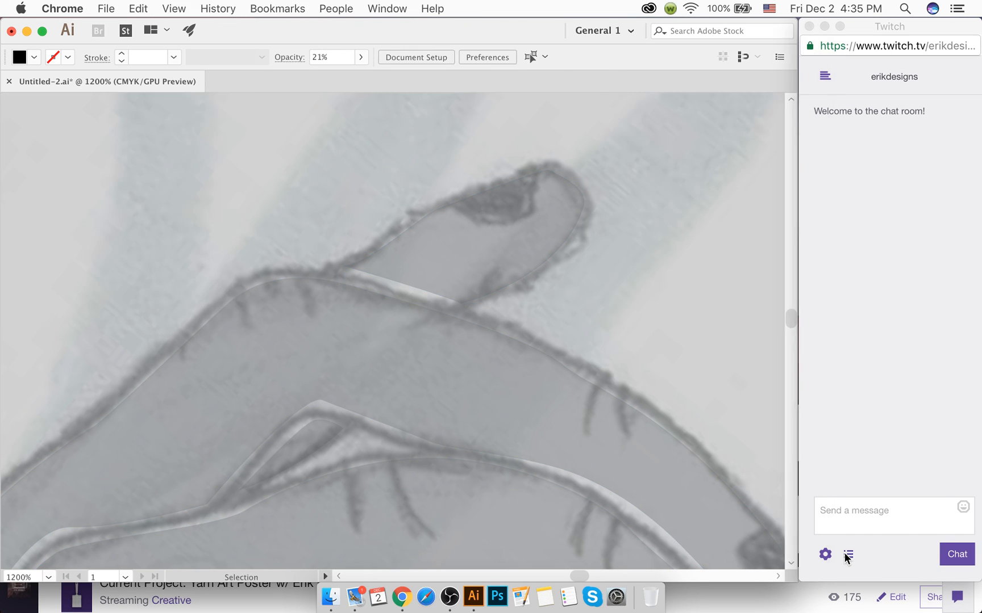
click(846, 553)
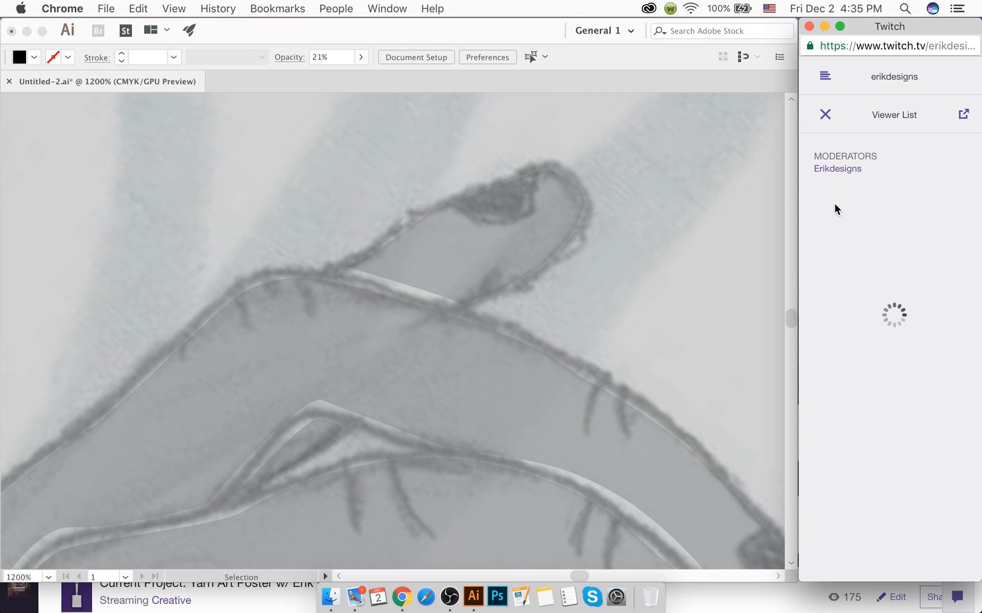
click(825, 126)
click(621, 153)
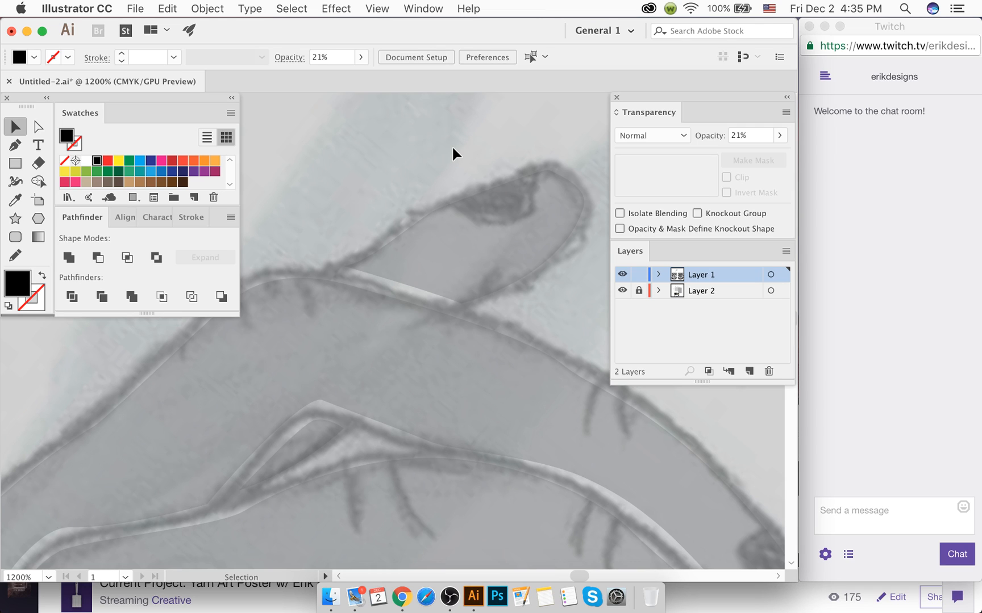
Step: Save the document with the added sliver and fingertip shapes
key(a)
key(super+s)
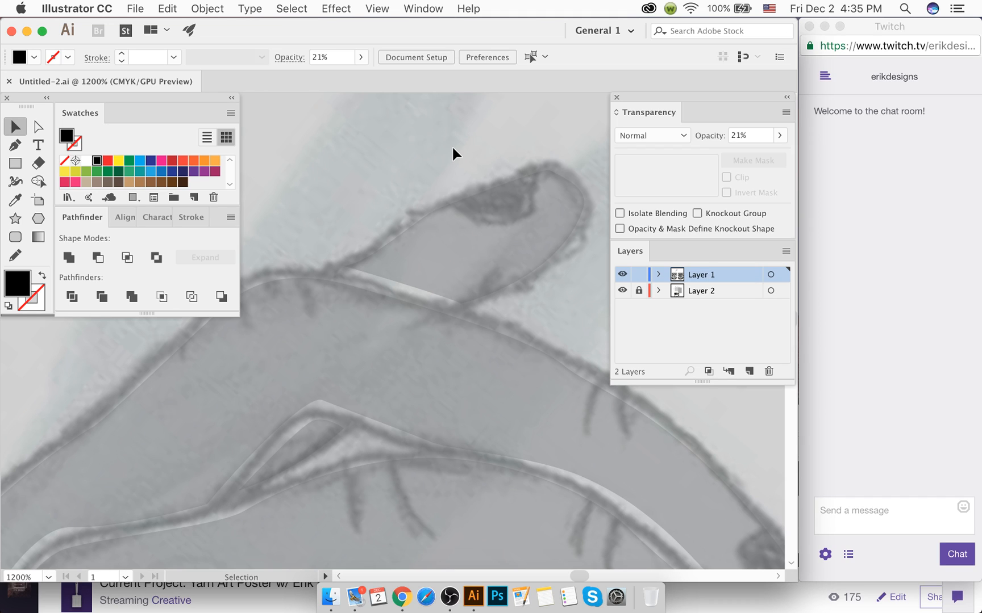
Step: Switch to Mail, delete the newest mail from the Regular inbox, close the window and return to Illustrator
click(355, 597)
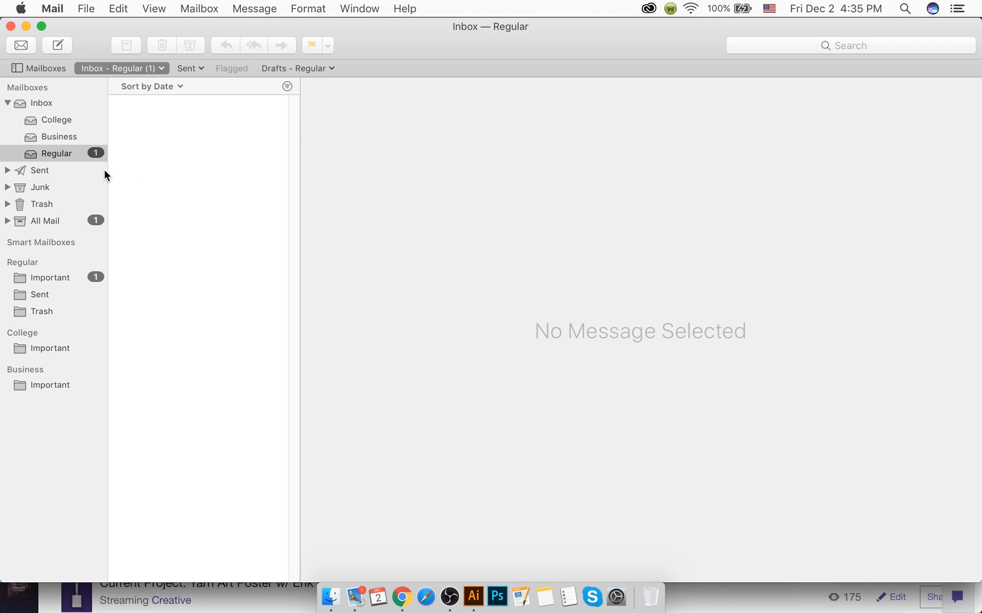
click(161, 133)
key(Delete)
key(Delete)
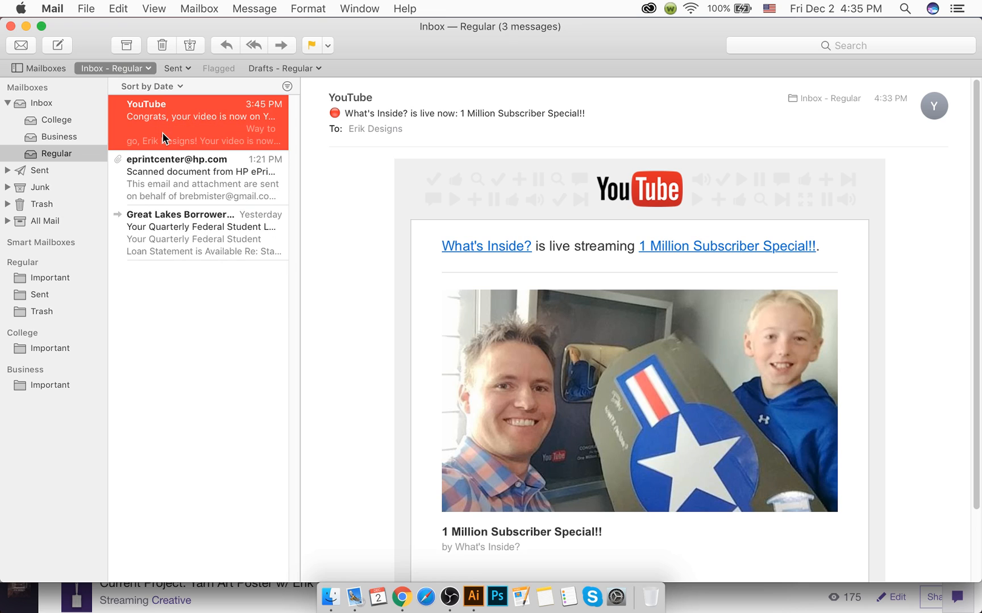
click(11, 26)
click(363, 180)
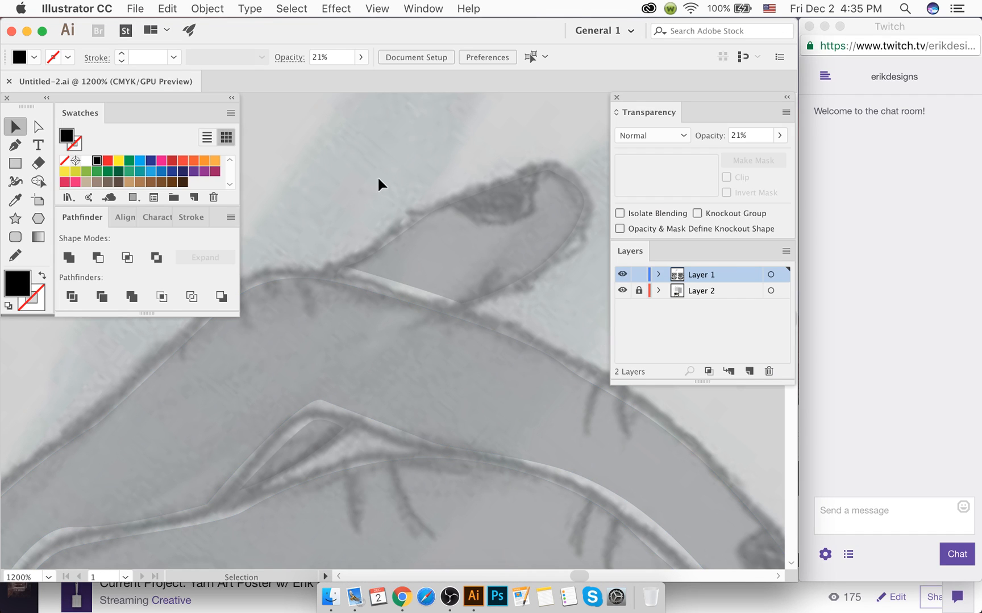
Step: Switch to Chrome and check the stream information on the ErikDesigns Twitch channel page
click(814, 369)
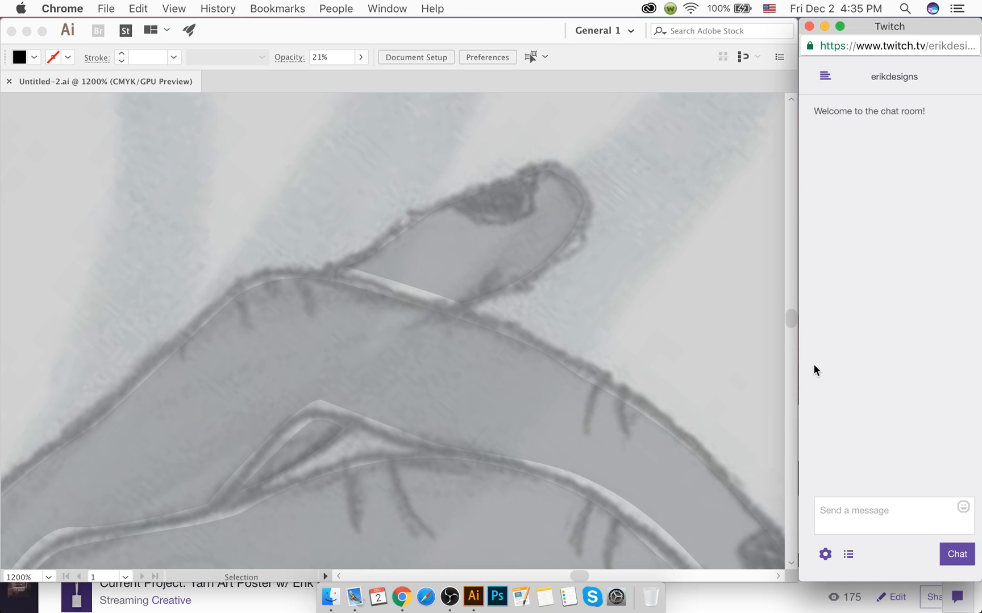
click(752, 591)
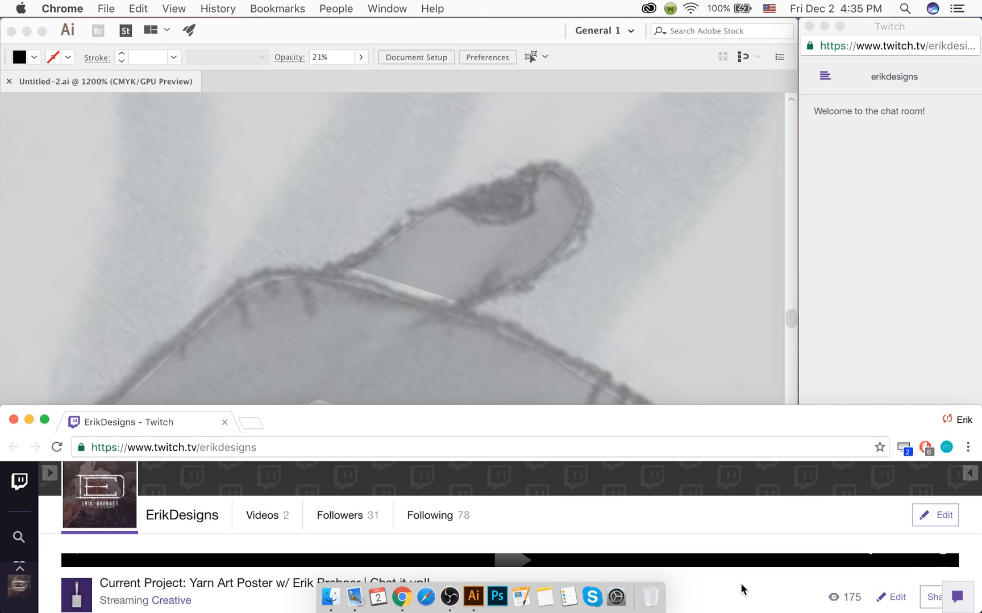
mouse_move(978, 540)
mouse_down()
mouse_move(975, 578)
mouse_move(978, 547)
mouse_up()
click(651, 314)
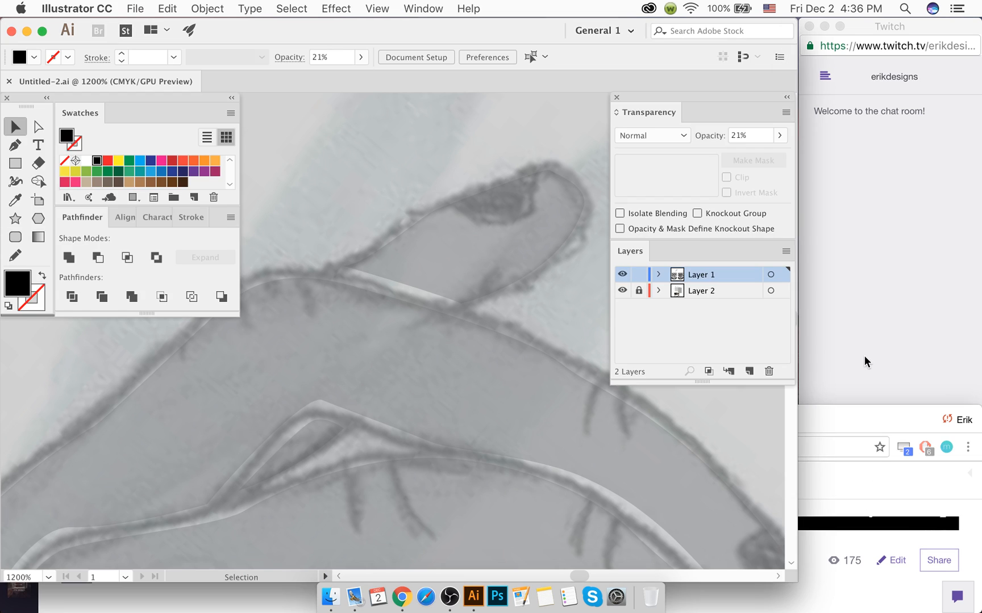
click(866, 362)
click(869, 595)
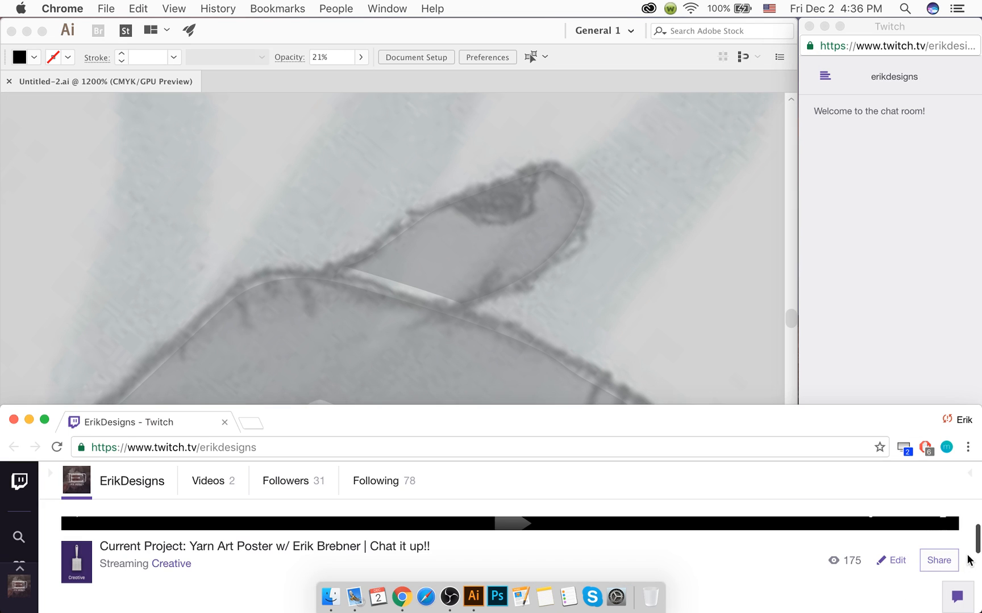
drag(978, 550, 978, 543)
click(831, 336)
click(689, 340)
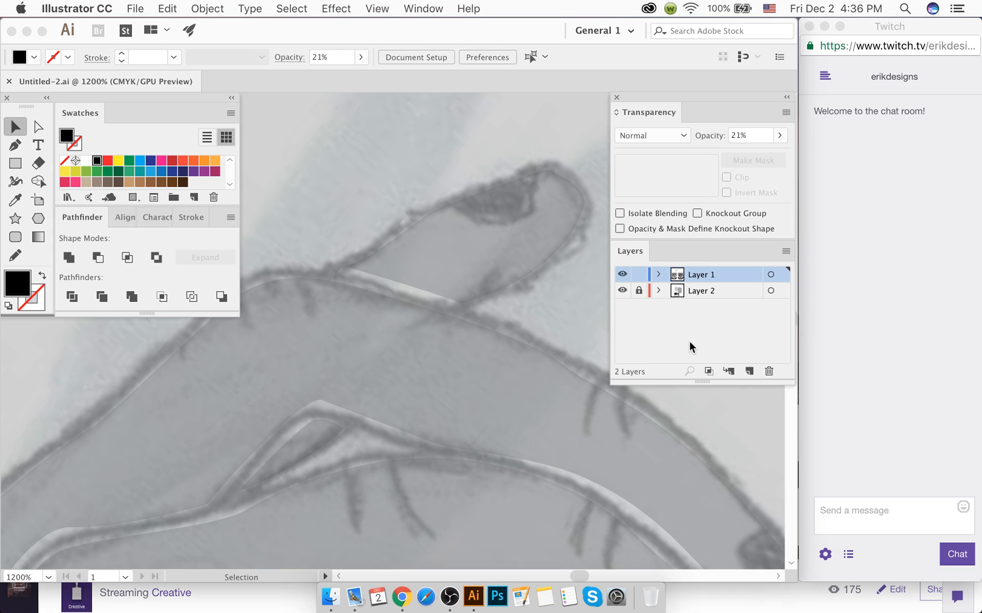
click(934, 589)
drag(978, 537, 978, 532)
click(621, 330)
Step: Recheck the viewer list in the Twitch chat window, close it and switch back to Illustrator
click(836, 335)
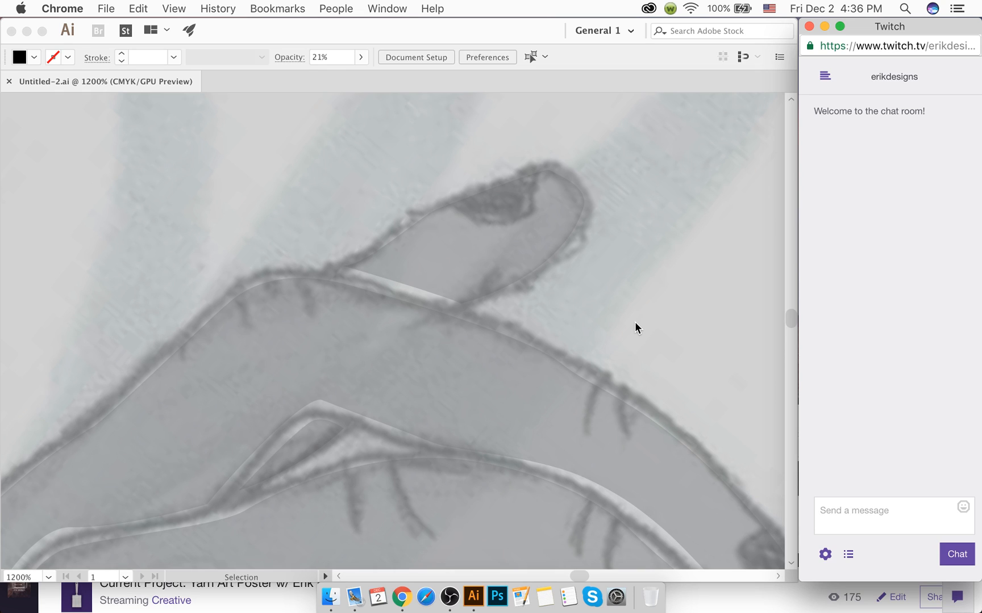
click(849, 556)
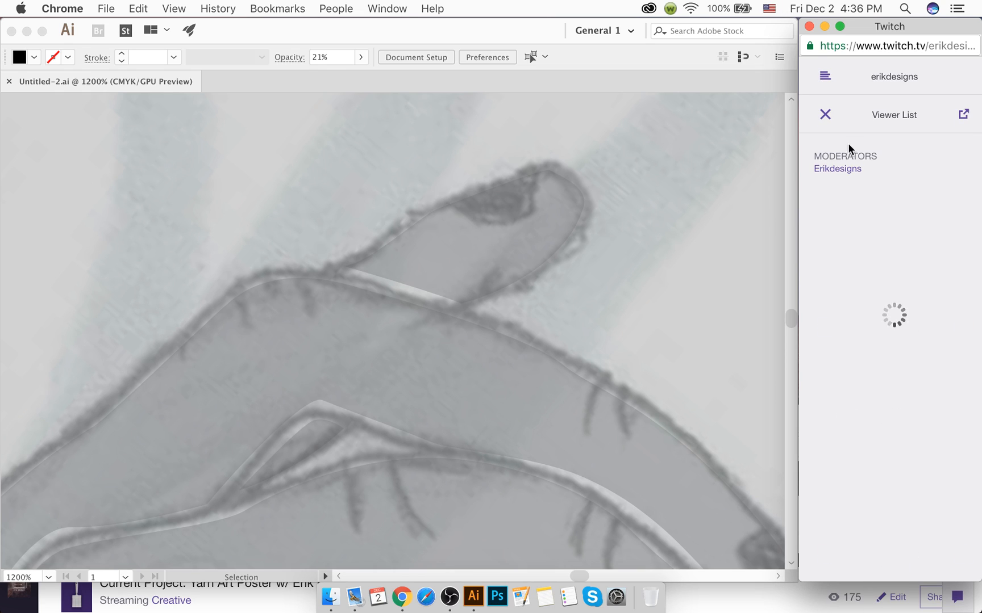
click(827, 117)
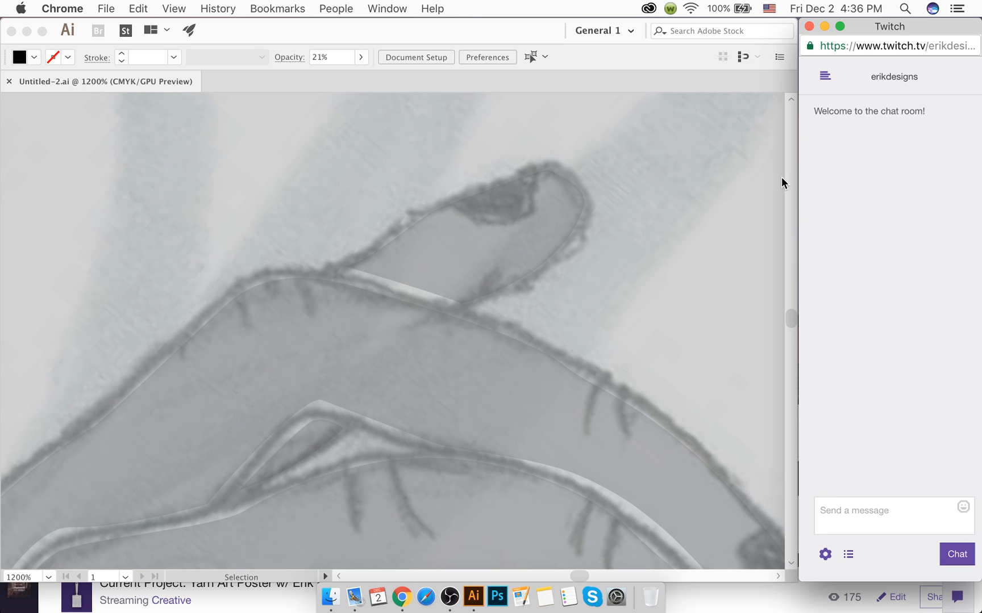
click(782, 179)
click(505, 289)
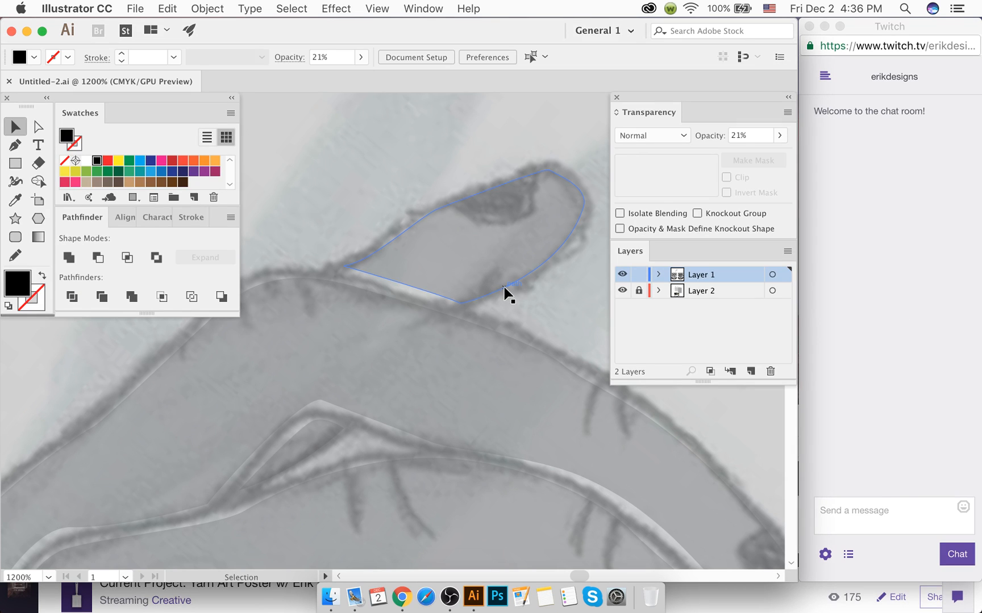
click(301, 213)
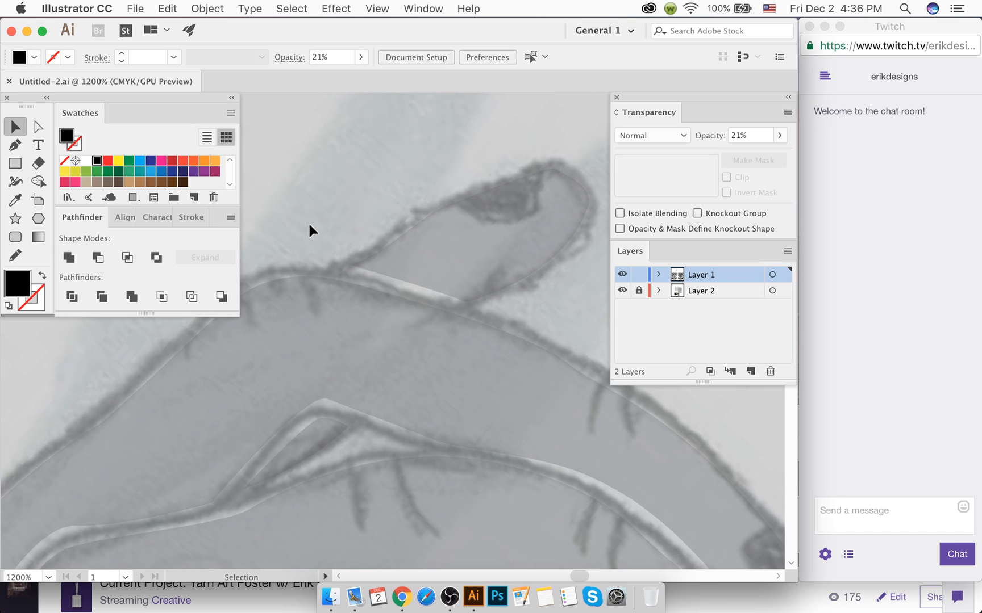
scroll(307, 222, down, 5)
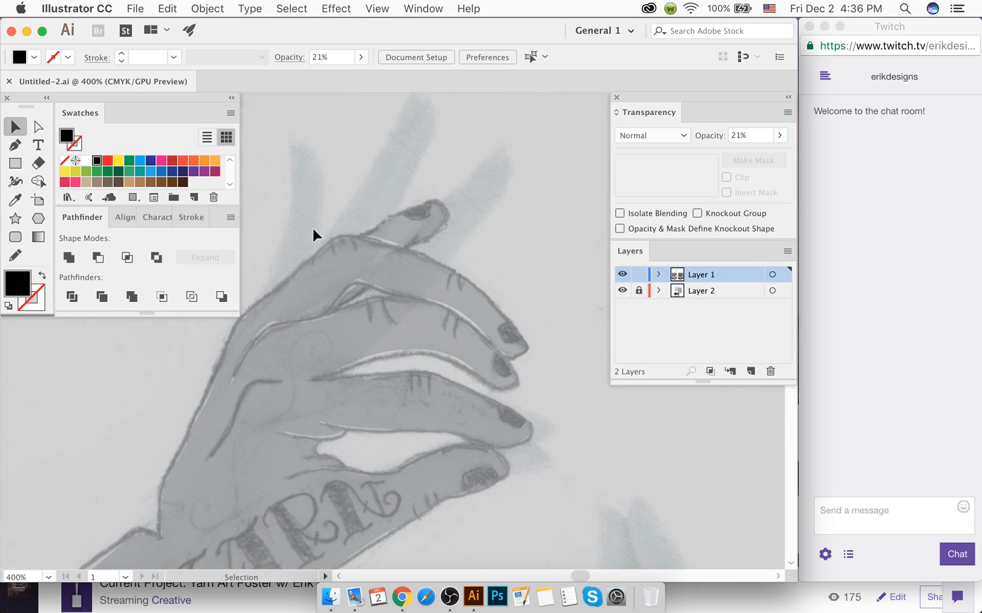
Step: Try setting the opacity of the hand and wrist shapes to 100% and undo the change
scroll(312, 230, down, 2)
drag(425, 385, 427, 388)
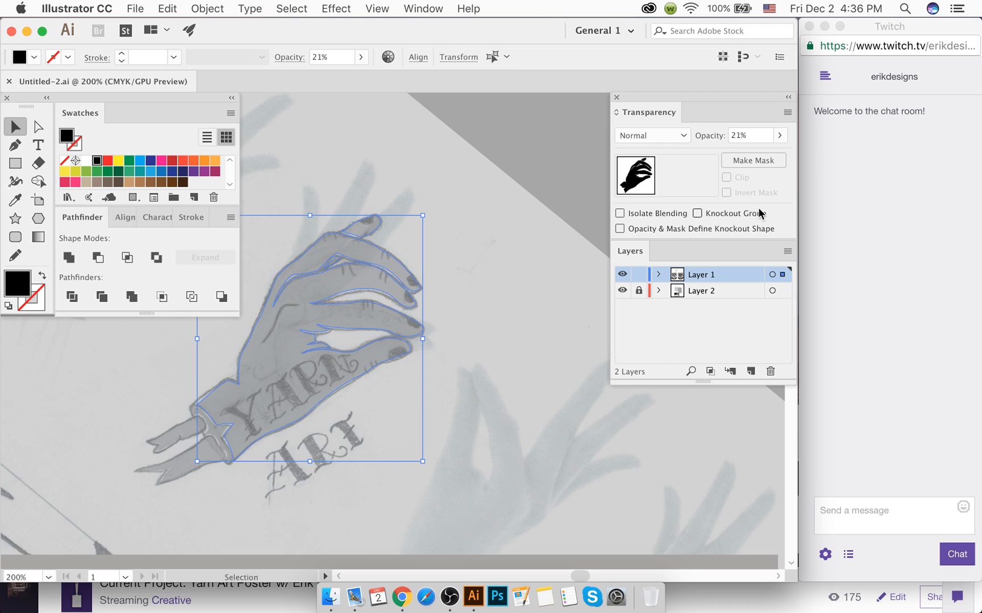
click(780, 135)
drag(732, 153, 813, 160)
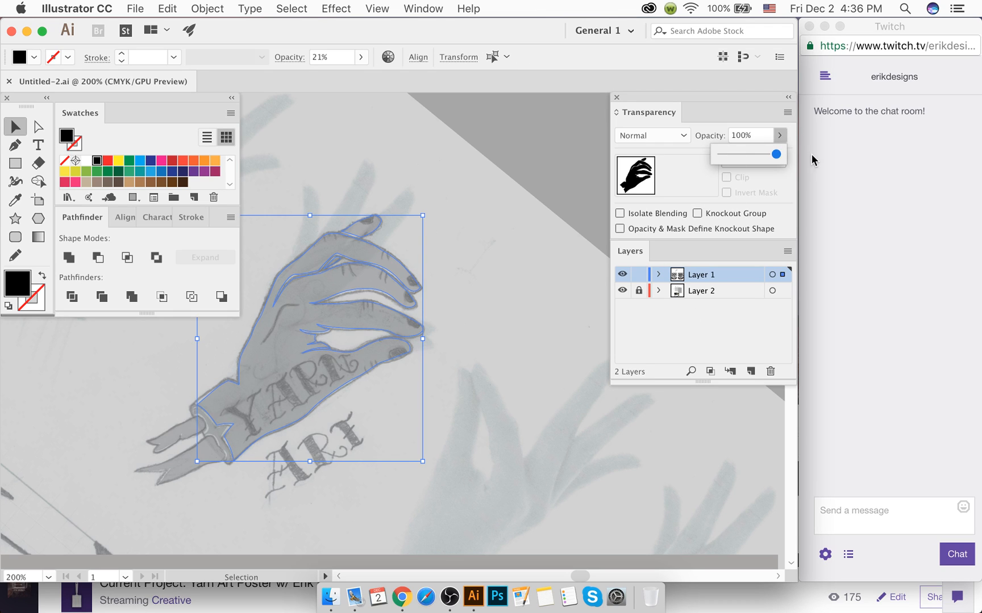
click(464, 206)
drag(296, 330, 291, 361)
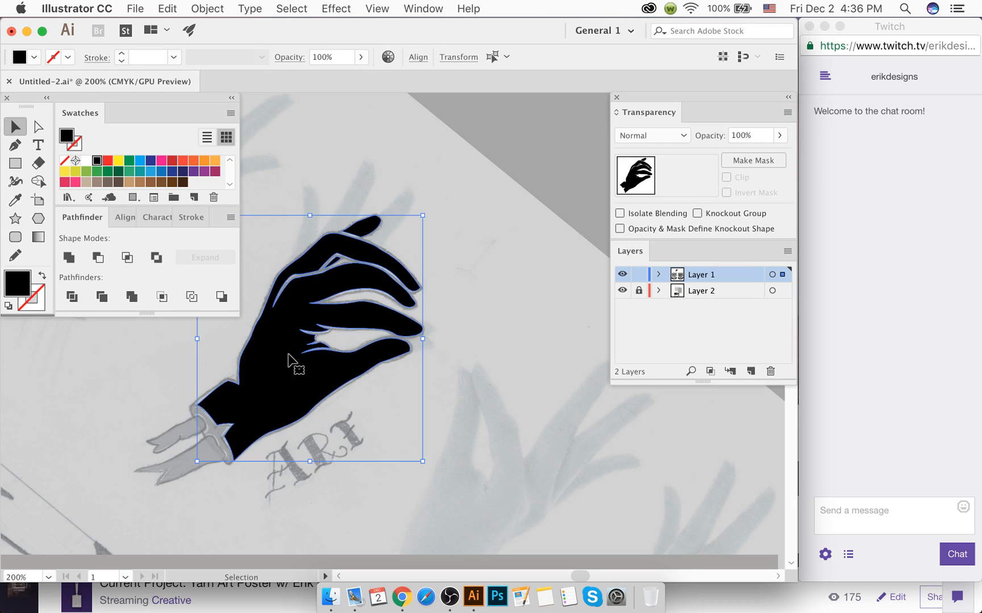
click(780, 136)
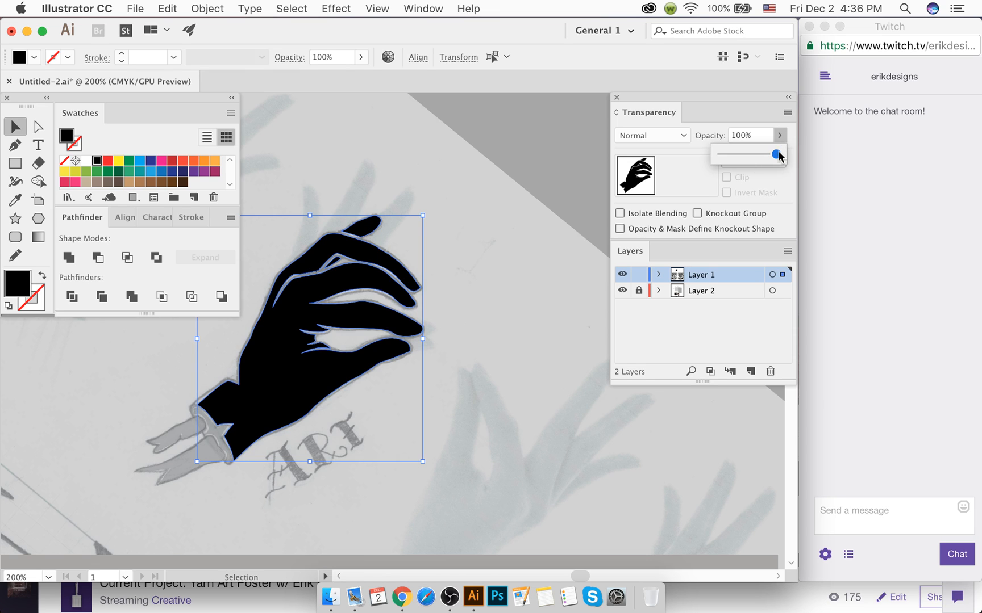
click(594, 209)
key(super+z)
key(super+z)
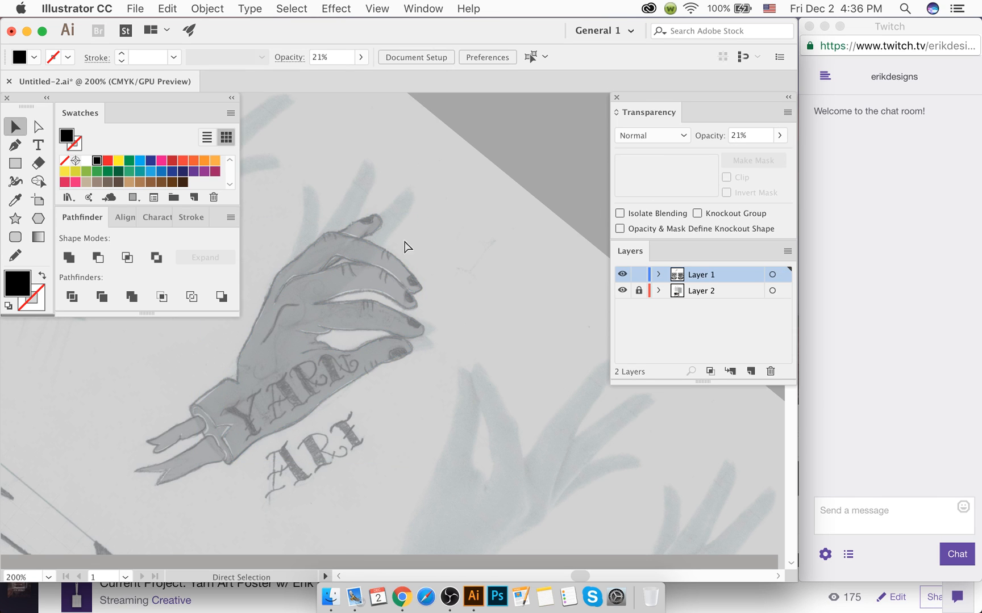
scroll(409, 249, left, 1)
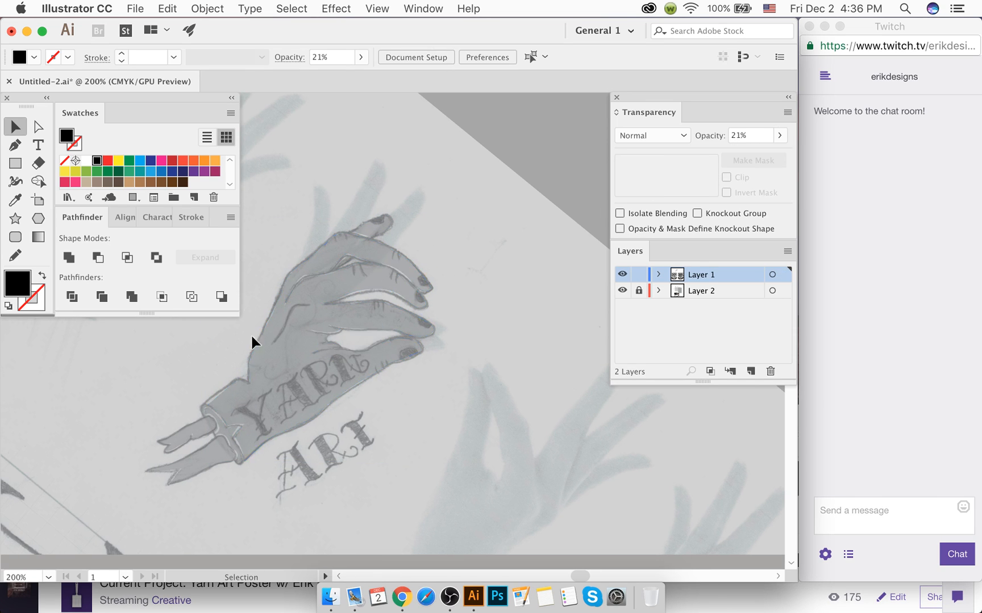
scroll(251, 336, up, 4)
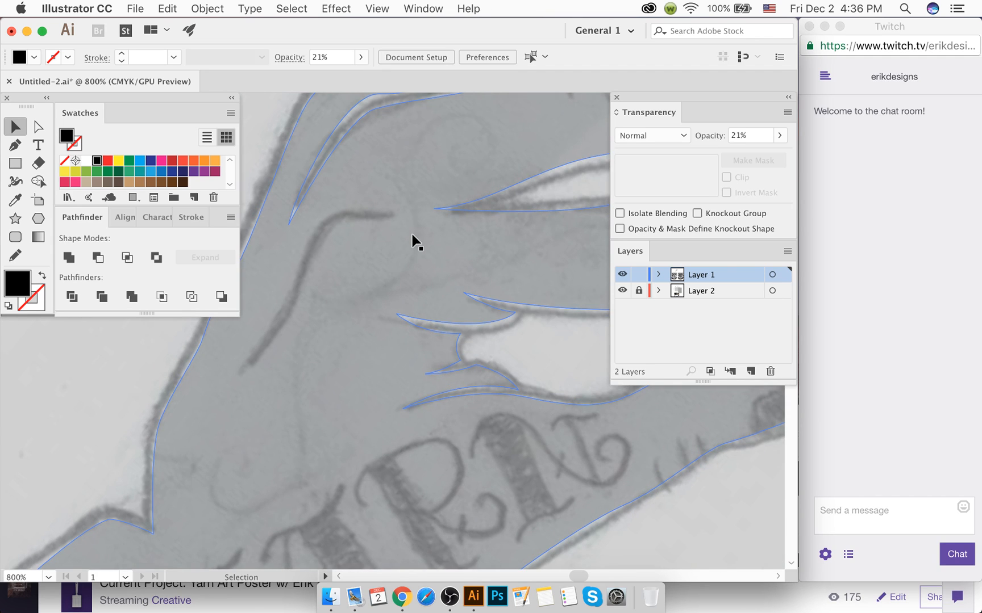
scroll(413, 241, down, 5)
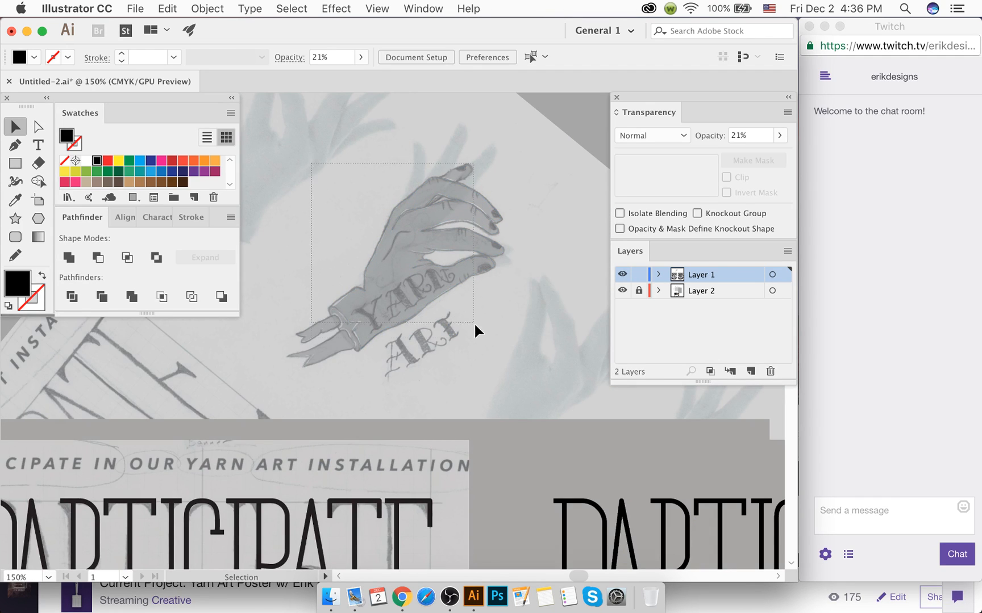
drag(474, 322, 483, 353)
key(a)
scroll(480, 358, right, 2)
key(v)
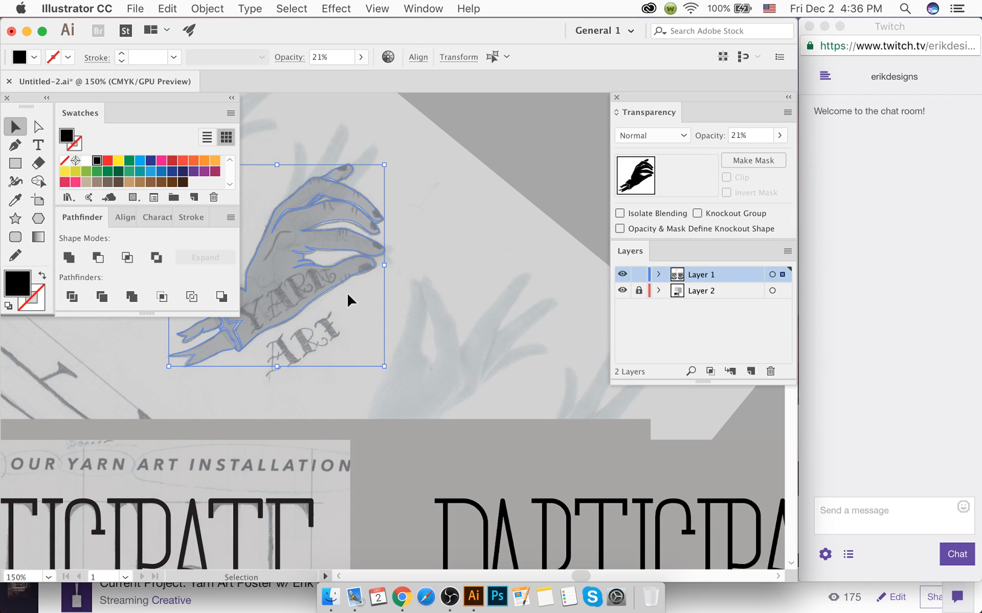
click(329, 298)
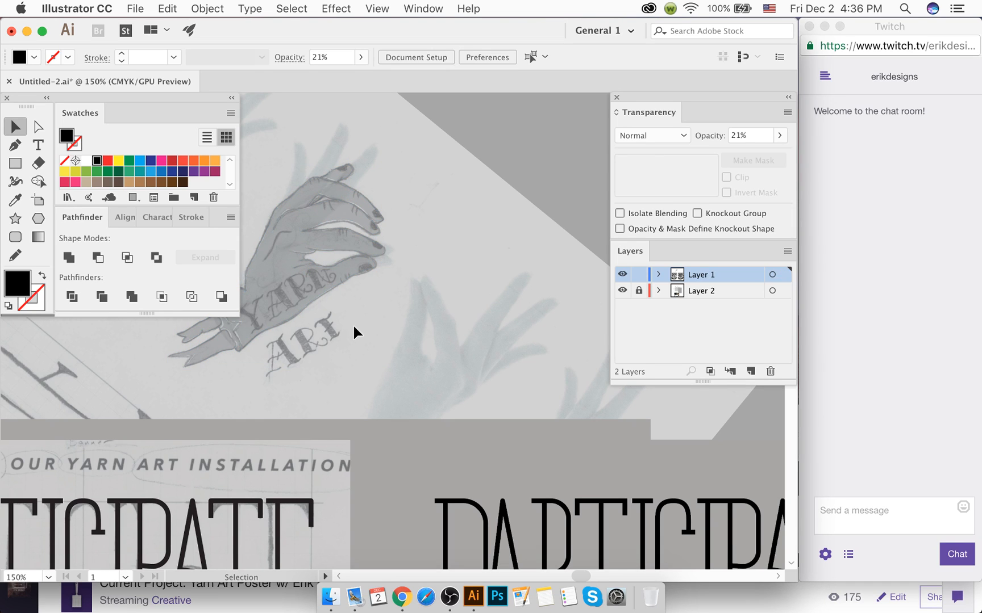
key(super+z)
key(super+shift+z)
key(super+z)
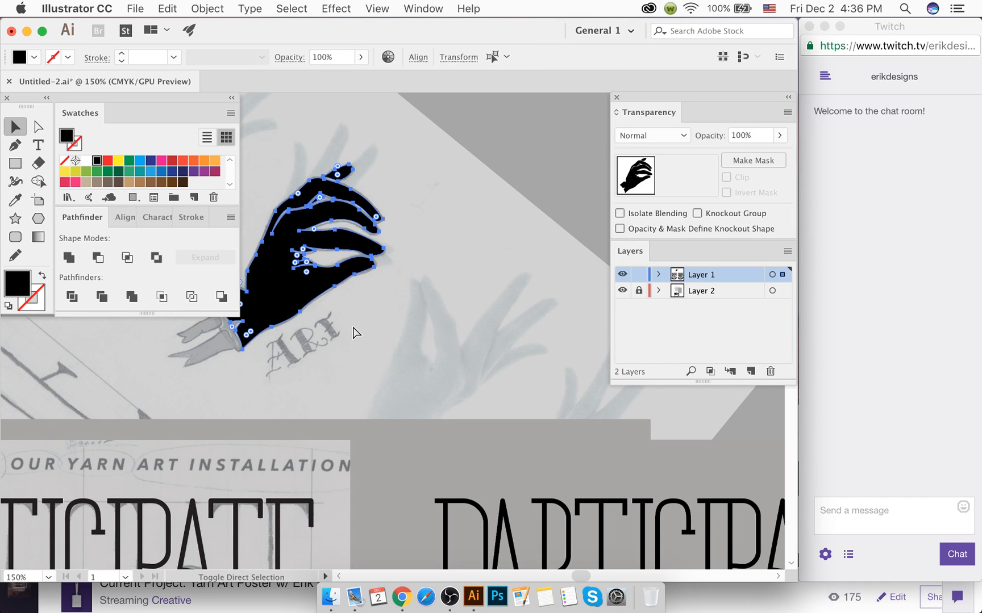
key(super+shift+z)
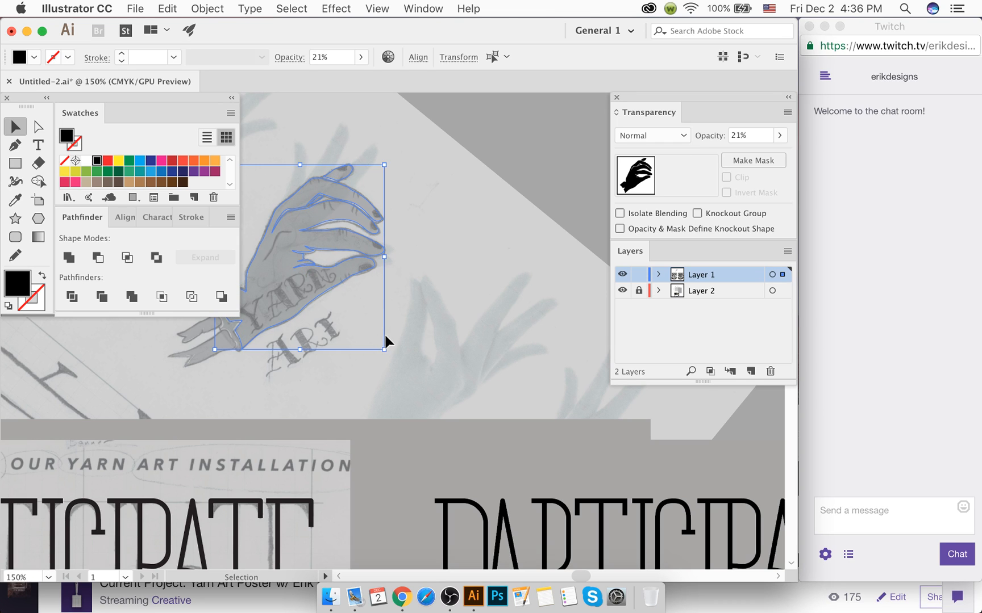
Step: Duplicate the whole hand with its ribbon ends to the right of the original and save the document
scroll(427, 369, left, 3)
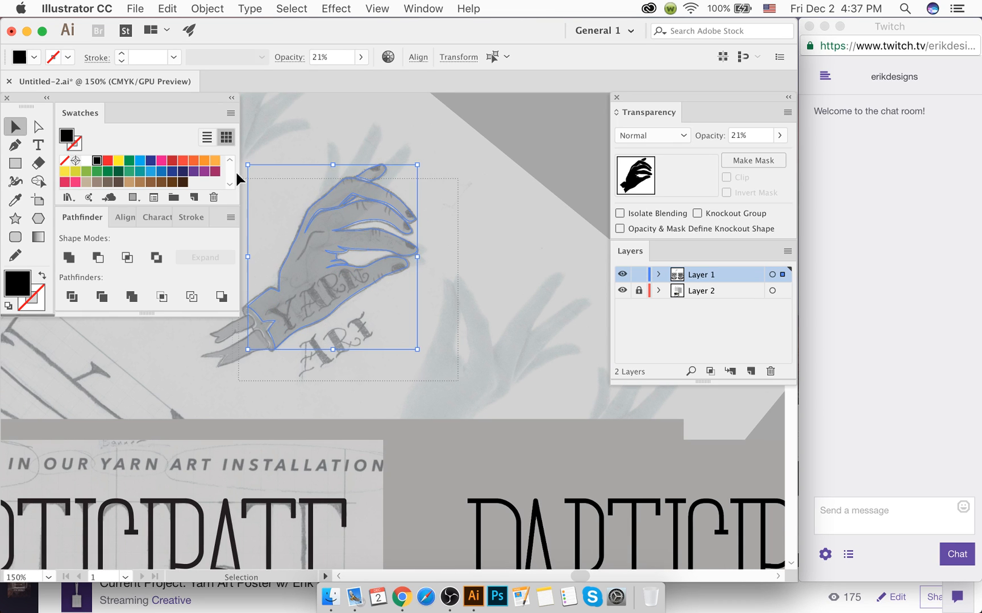
drag(237, 172, 234, 169)
drag(366, 262, 565, 265)
click(445, 164)
key(a)
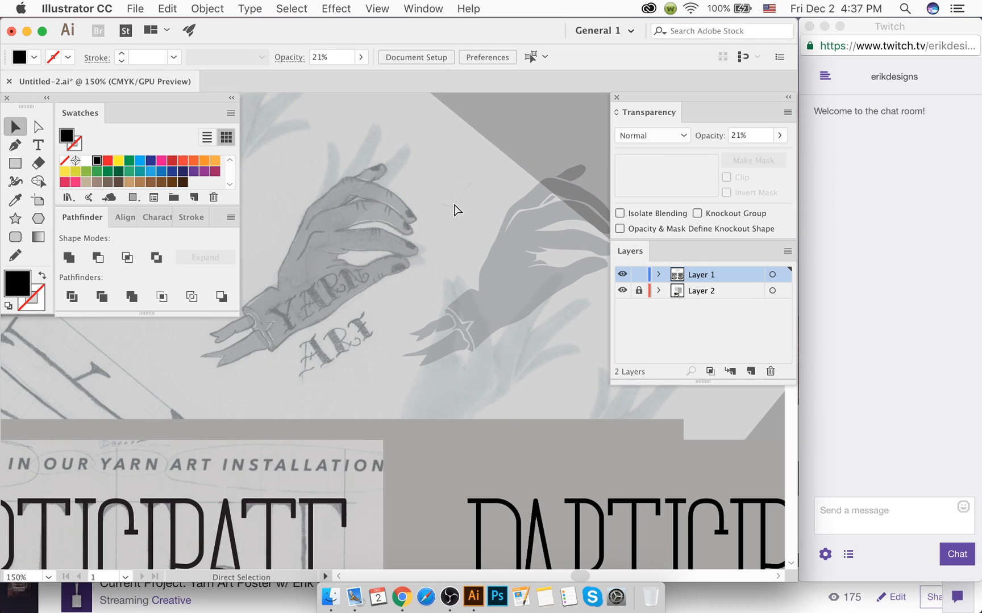
key(super+s)
Step: Round the pointed inner end of the narrow gap between the two middle fingers of the original hand
key(super+equal)
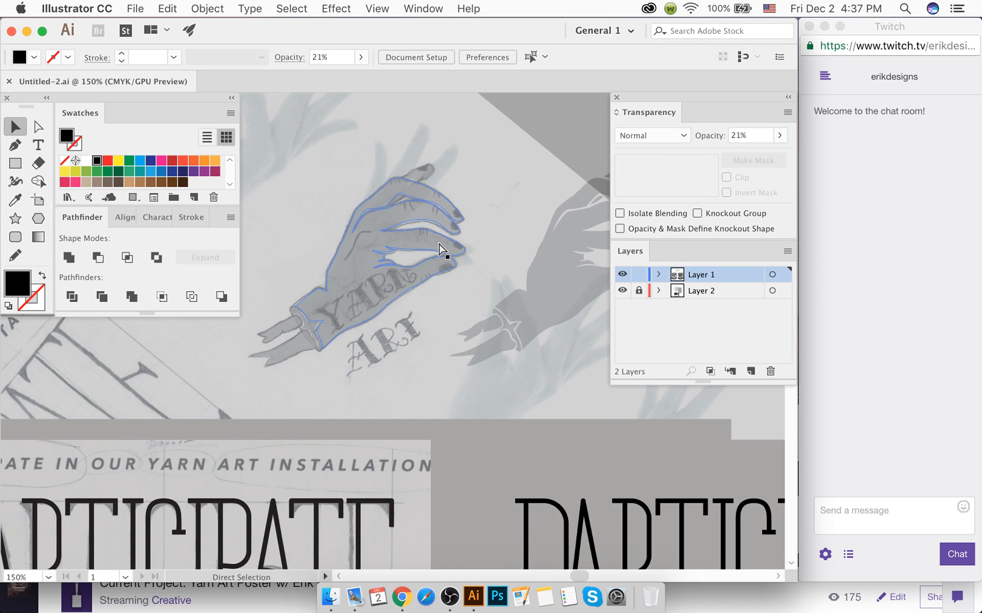
key(super+equal)
scroll(353, 240, up, 5)
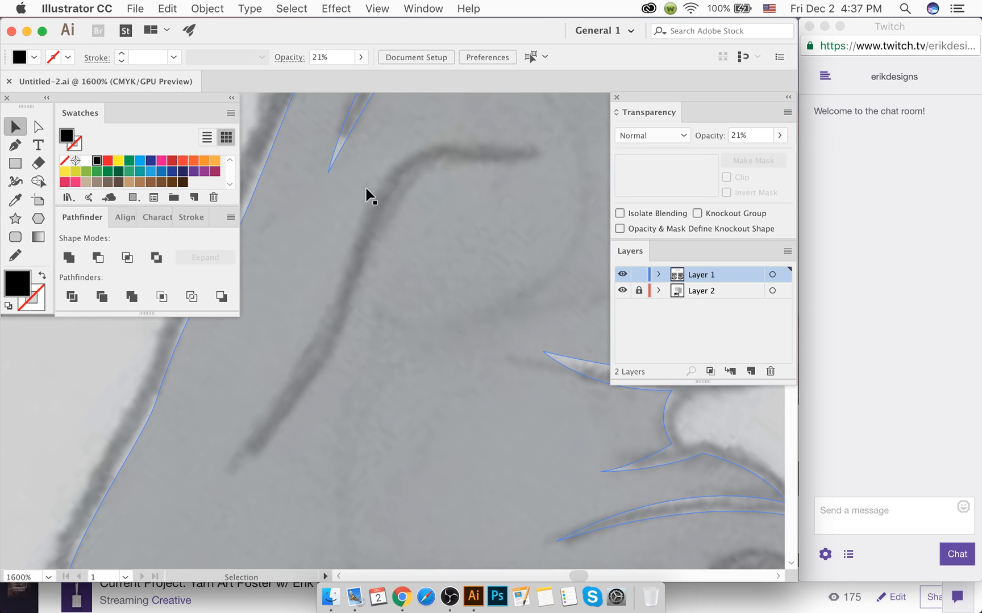
scroll(368, 202, down, 3)
scroll(372, 215, down, 3)
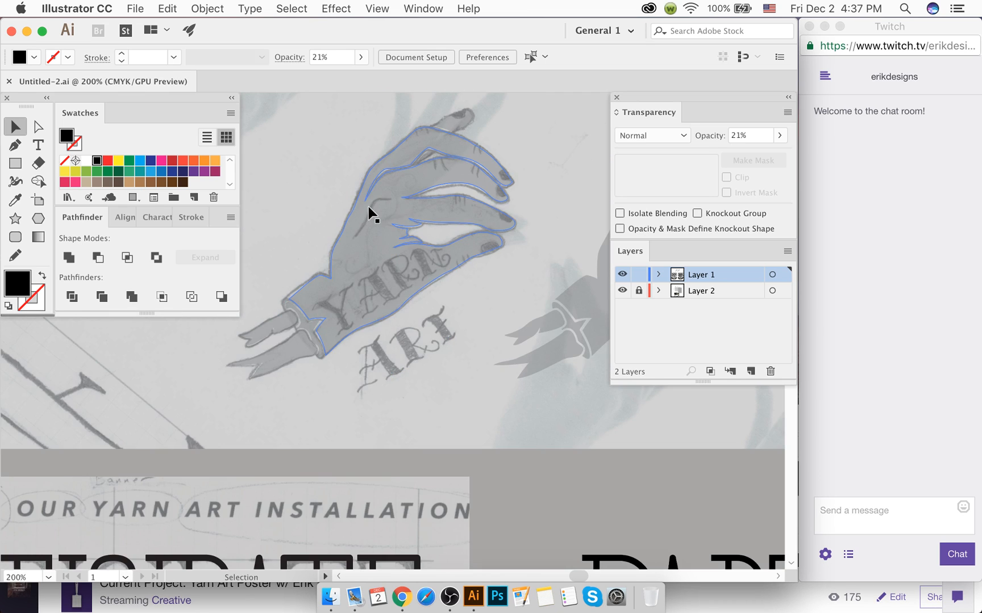
scroll(408, 193, up, 3)
key(a)
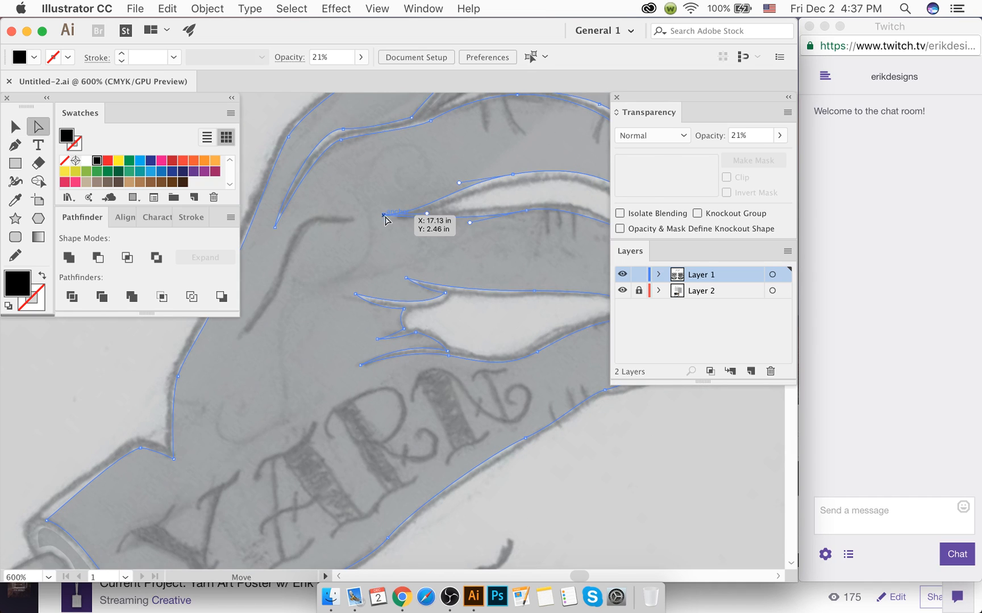
click(399, 215)
scroll(401, 216, up, 3)
drag(371, 214, 469, 213)
click(502, 202)
scroll(501, 200, down, 6)
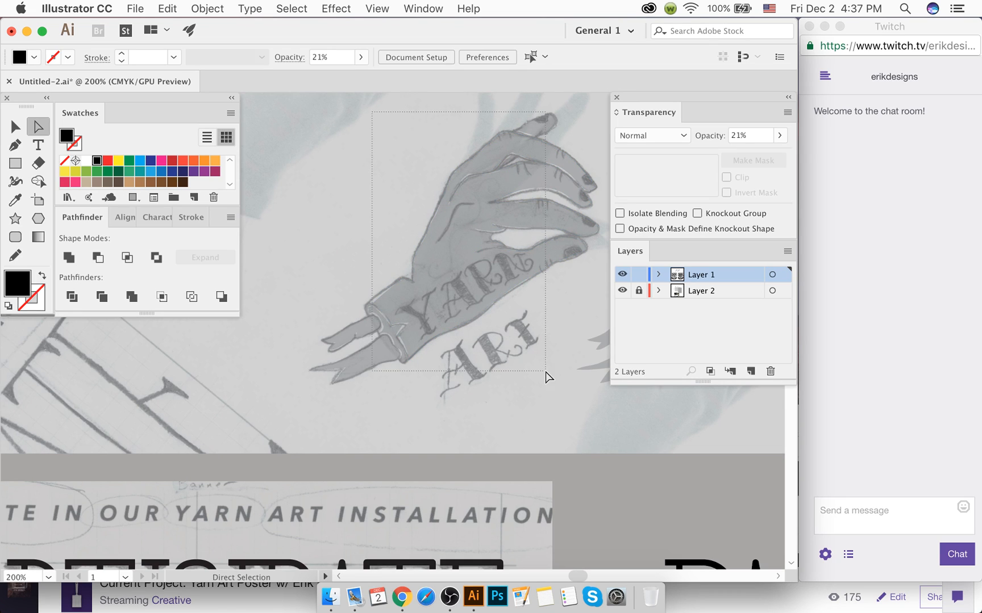
Step: Set the opacity of the entire original hand with its ribbon ends to 100%
key(v)
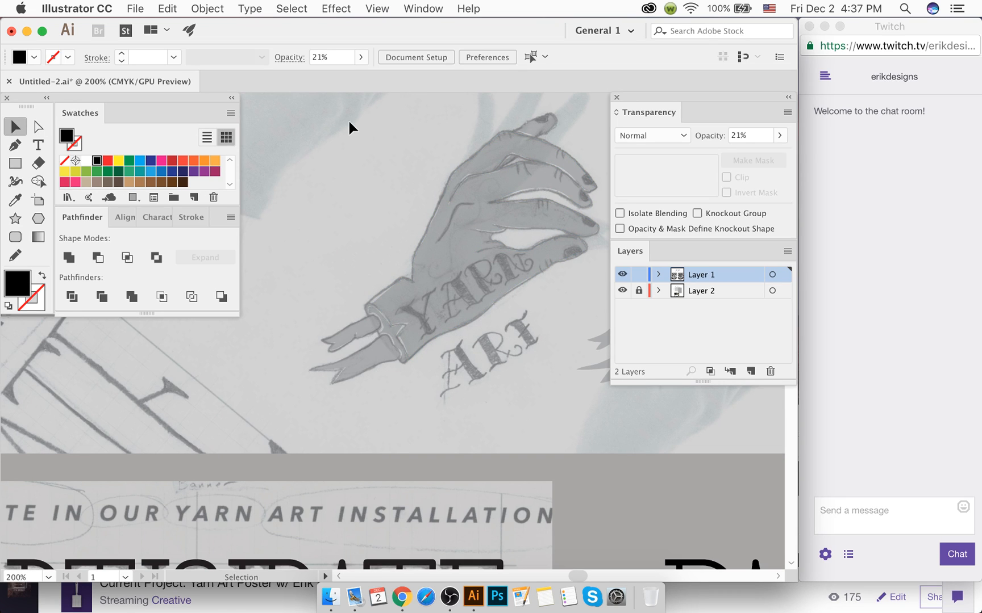
key(super+a)
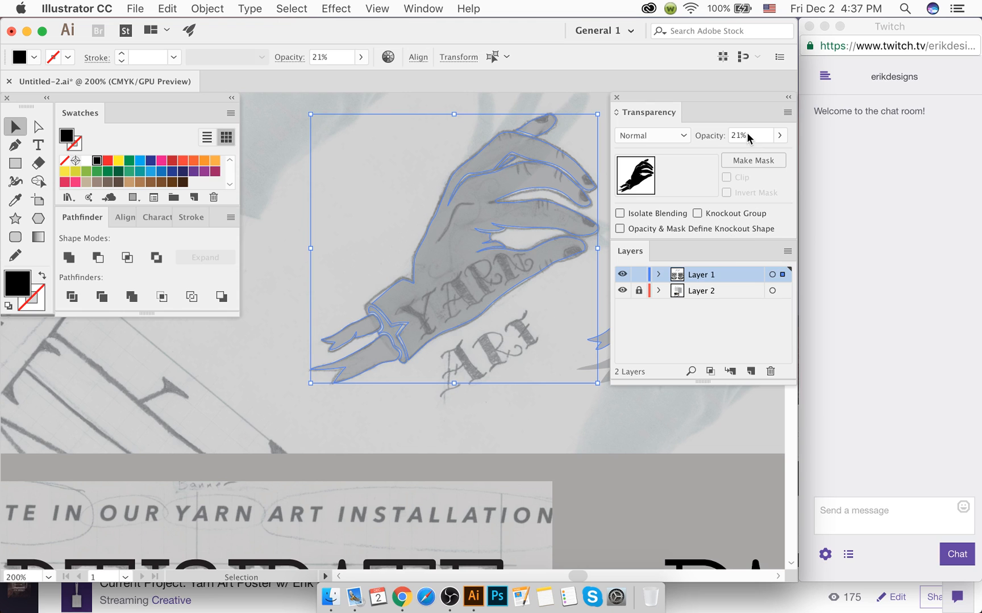
click(779, 135)
drag(732, 155, 778, 154)
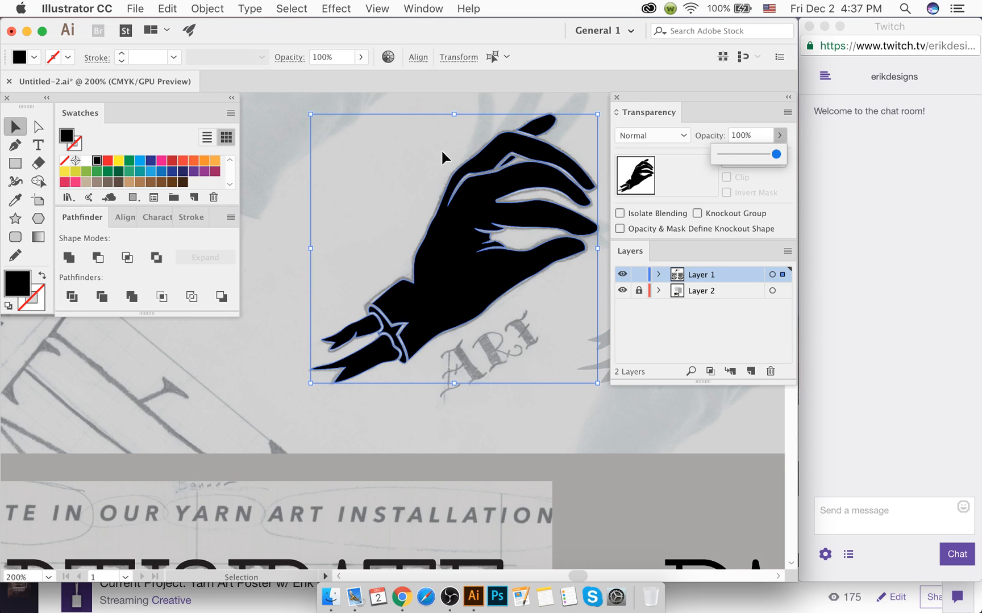
click(398, 174)
Step: Adjust the lower tip of the long knuckle crease on the back of the hand and convert it to a corner point
scroll(509, 199, up, 2)
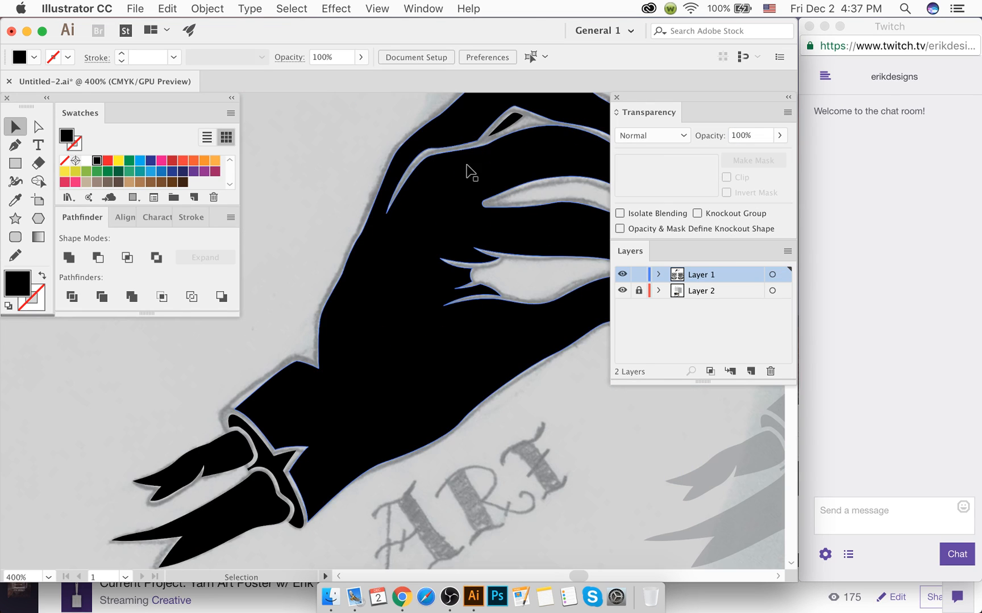
scroll(372, 224, up, 3)
key(a)
click(378, 215)
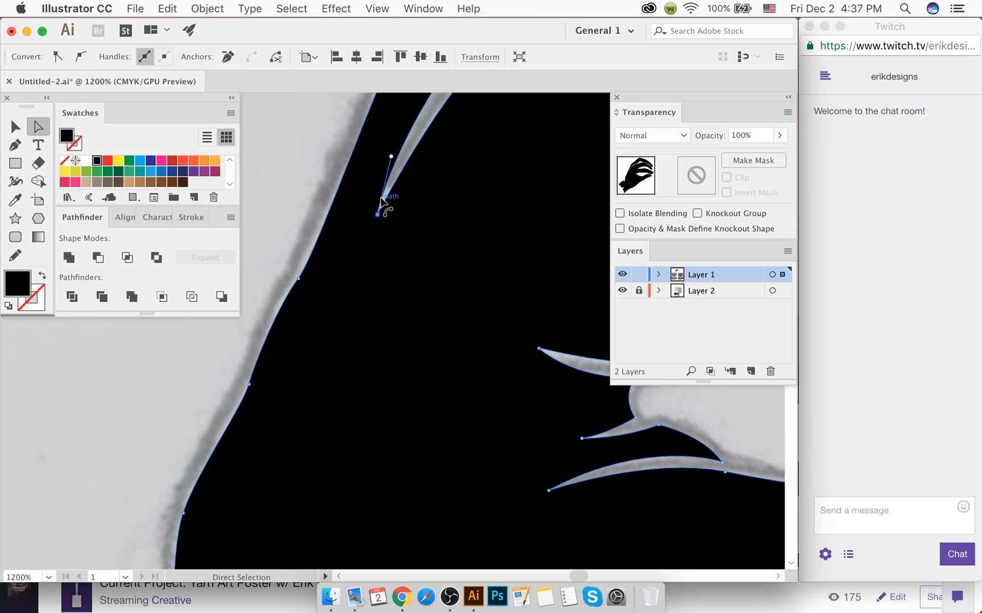
scroll(383, 214, up, 4)
drag(402, 259, 389, 249)
scroll(418, 276, down, 5)
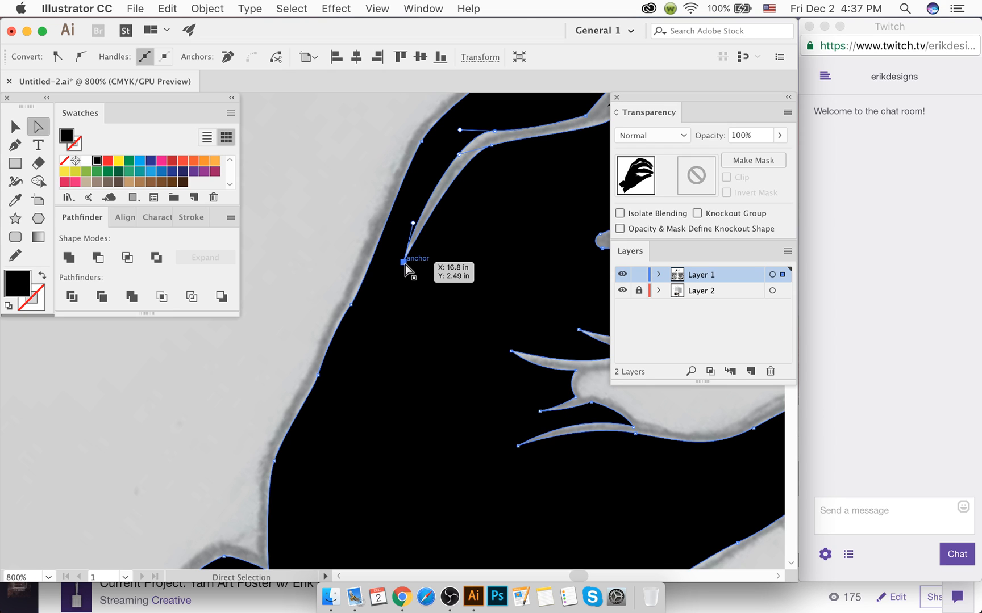
key(p)
alt+click(403, 262)
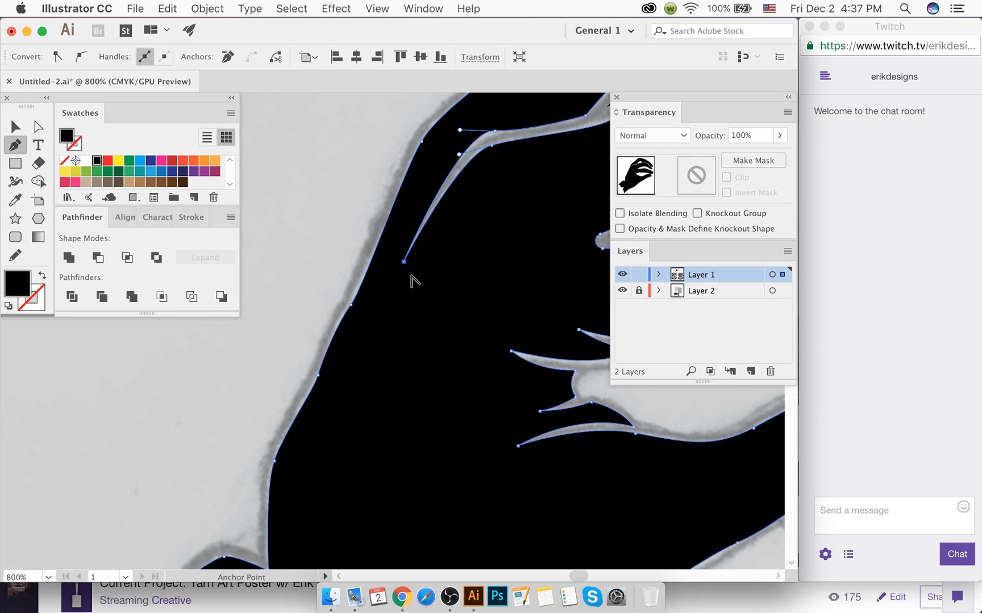
Step: Fine-tune the curve handle above the knuckle crease's lower tip to reshape the crease's outer edge
key(a)
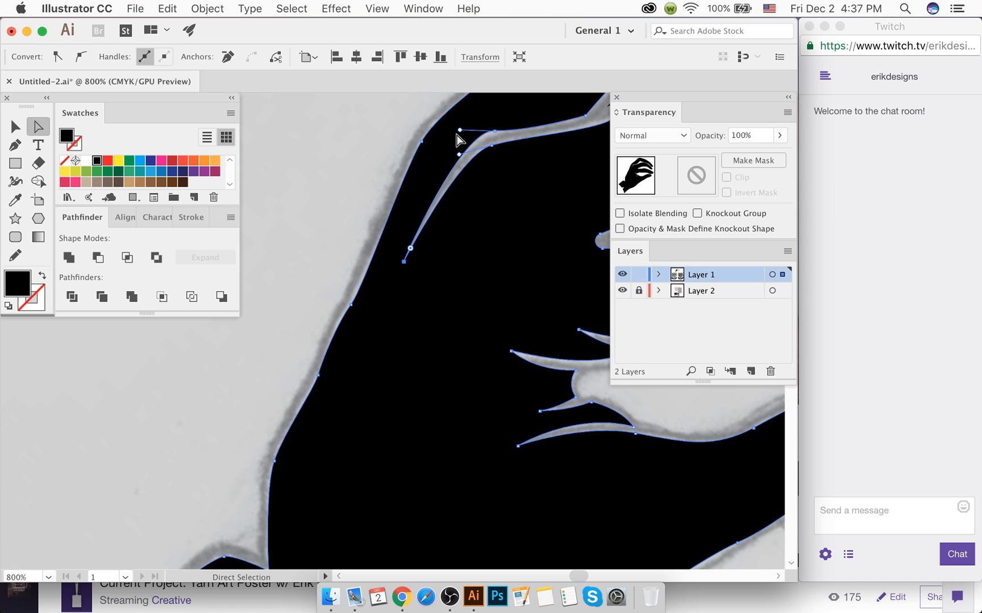
drag(459, 131, 443, 136)
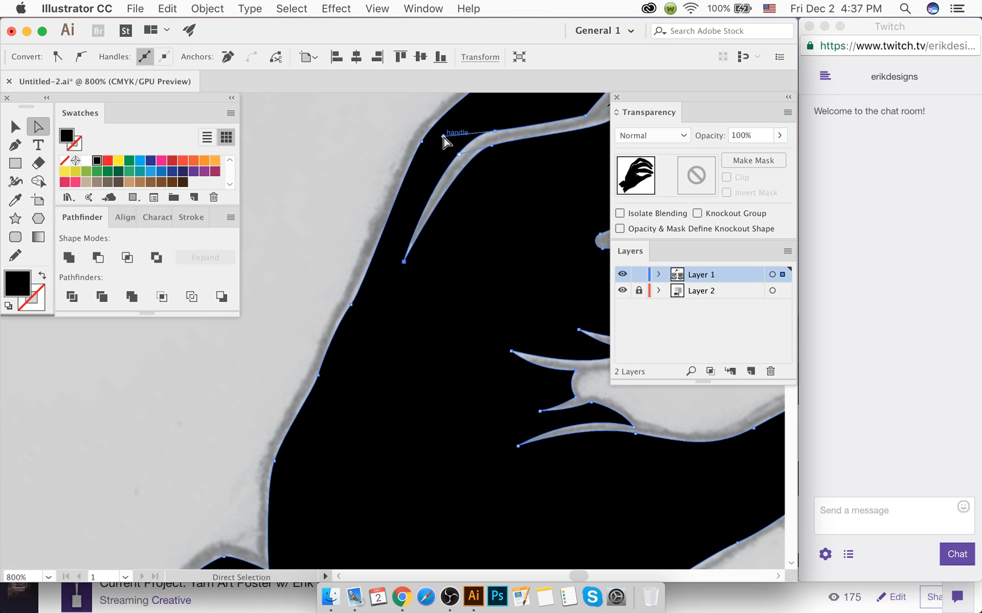
key(p)
key(a)
click(404, 263)
click(346, 200)
click(404, 262)
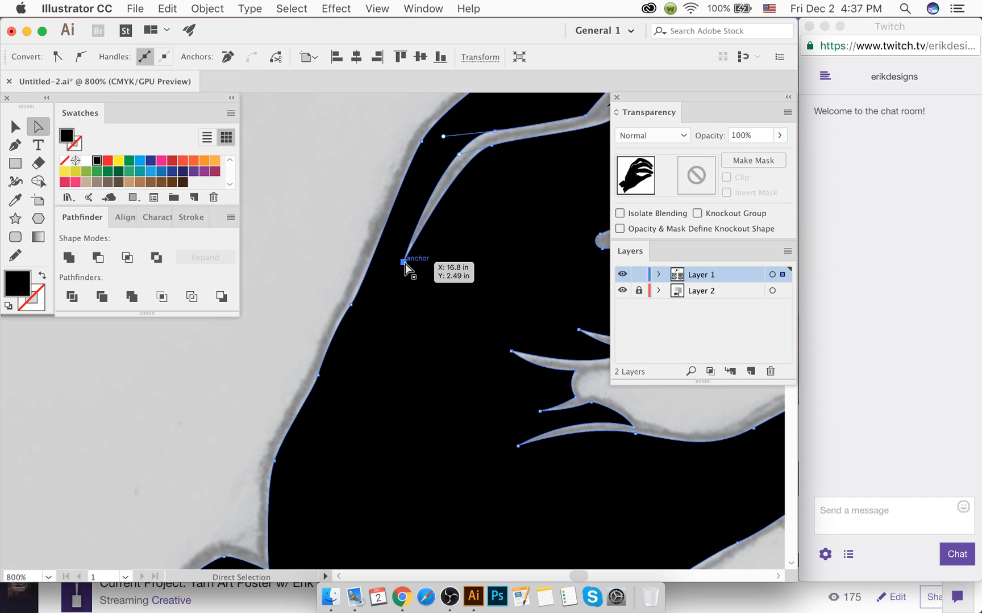
drag(443, 137, 453, 135)
click(404, 263)
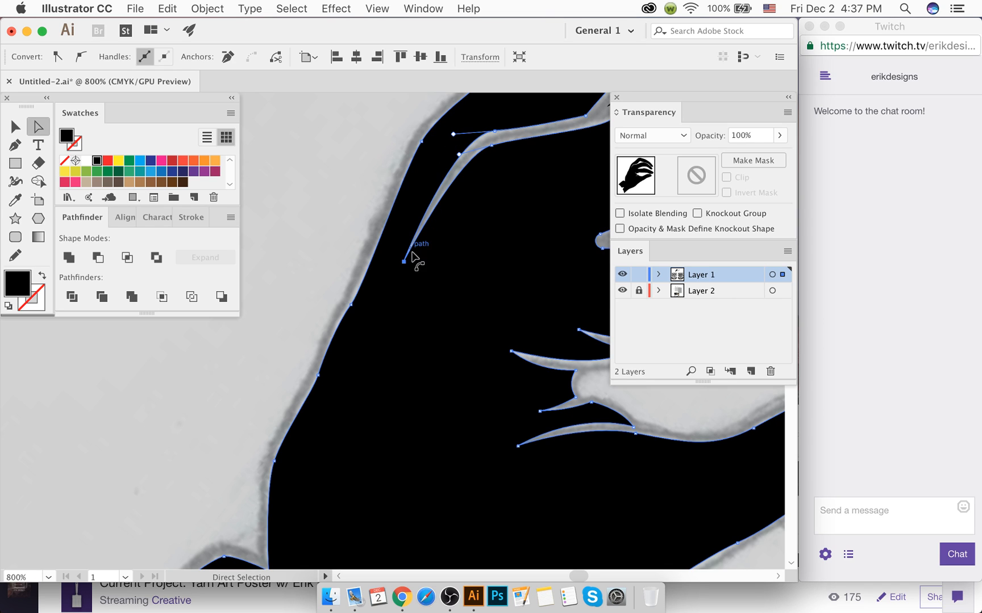
drag(405, 262, 404, 251)
key(super+z)
drag(453, 137, 458, 138)
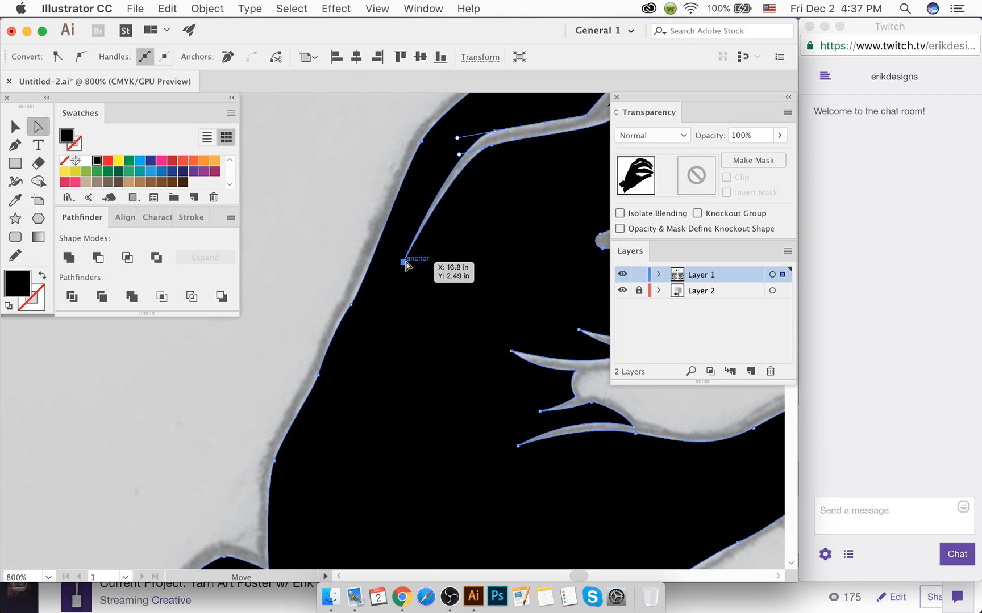
drag(457, 138, 443, 143)
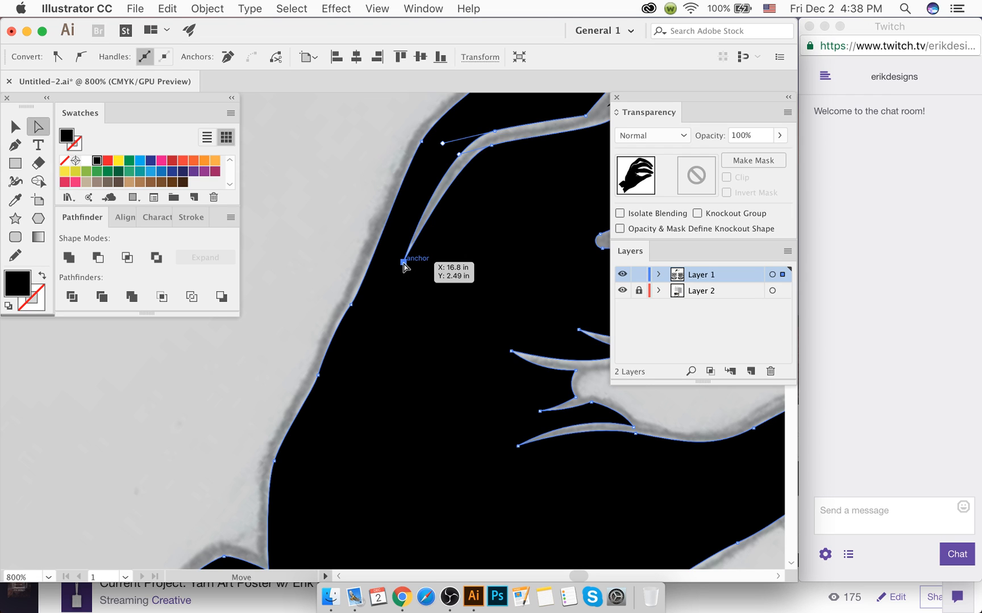
drag(442, 144, 460, 159)
Step: Round the lower tip of the knuckle crease and deselect the hand
drag(410, 249, 427, 185)
click(333, 152)
scroll(329, 148, down, 3)
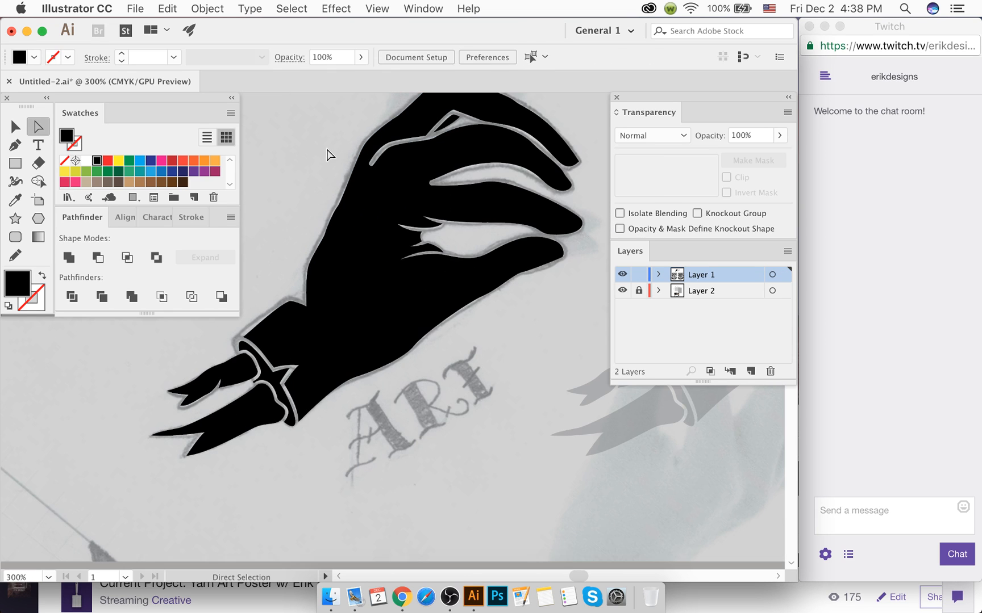
Step: Try to move the long pointed crease tip beside the thumb gap slightly upward, and undo the move
scroll(330, 153, up, 2)
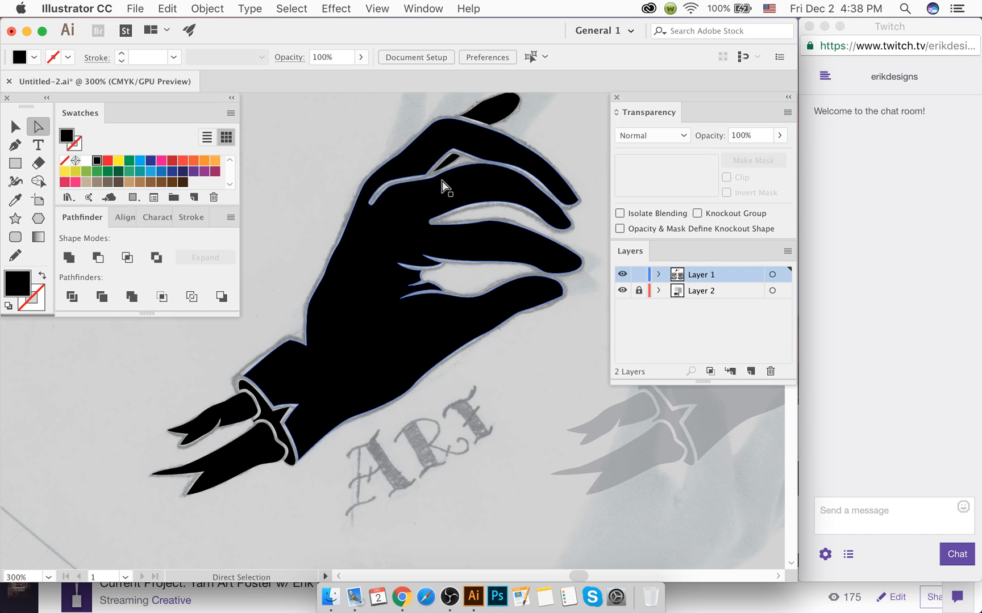
scroll(423, 278, up, 4)
click(321, 220)
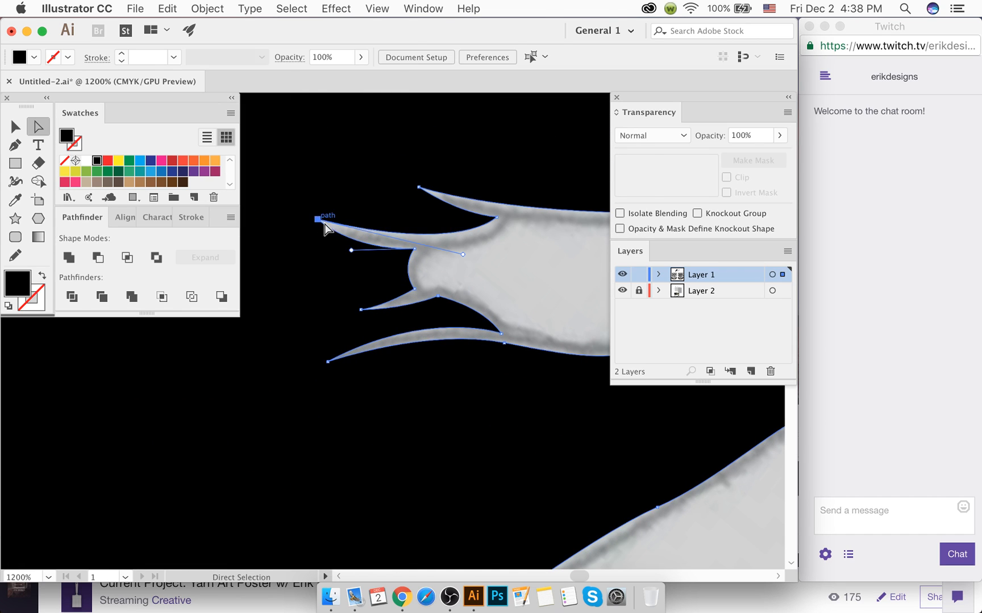
drag(321, 220, 322, 206)
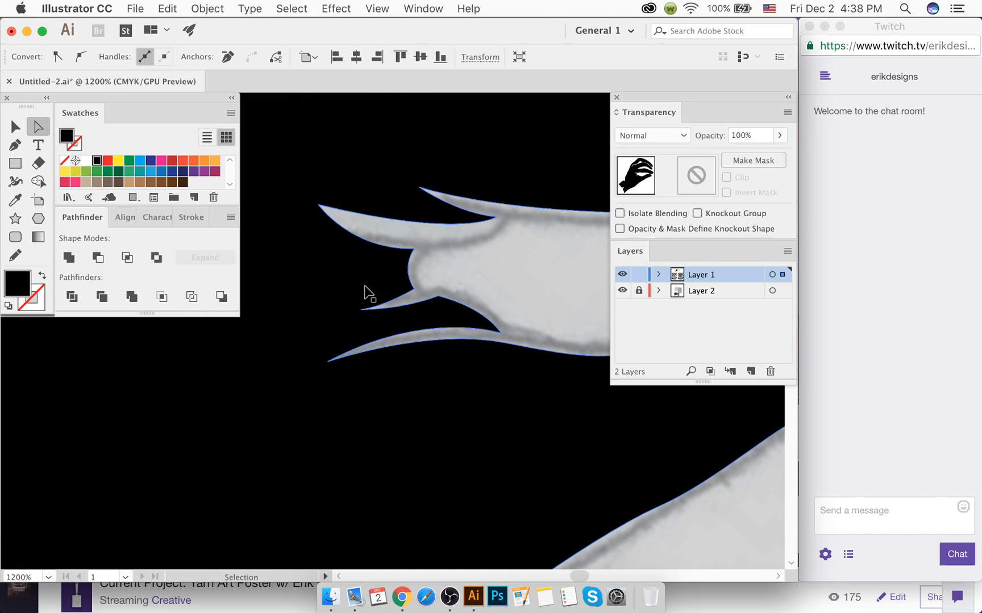
key(super+z)
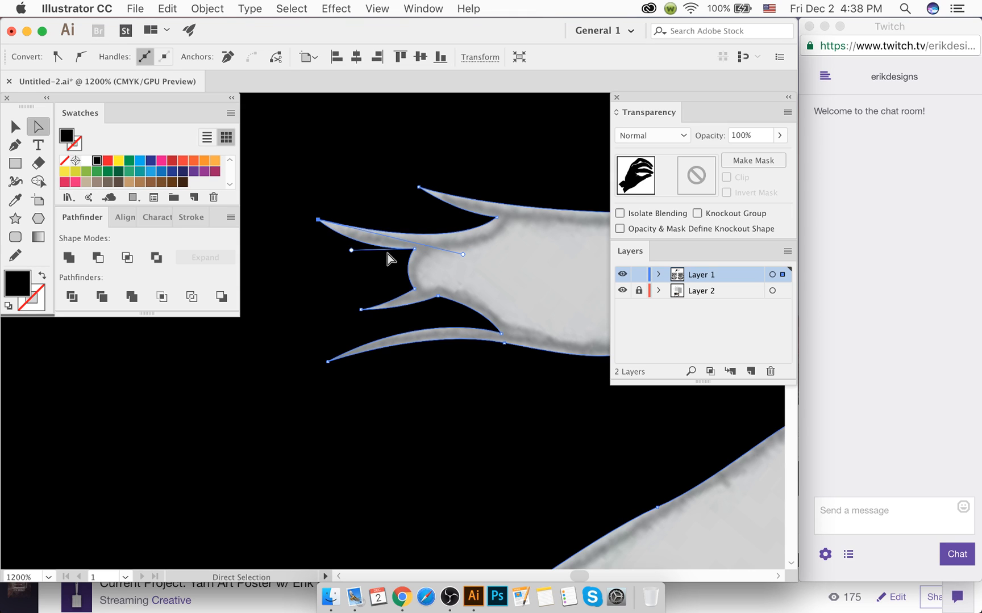
Step: Fine-tune the curve handles of the long pointed crease beside the thumb gap
mouse_move(351, 250)
mouse_down()
mouse_move(335, 251)
mouse_move(344, 254)
mouse_up()
drag(460, 254, 473, 258)
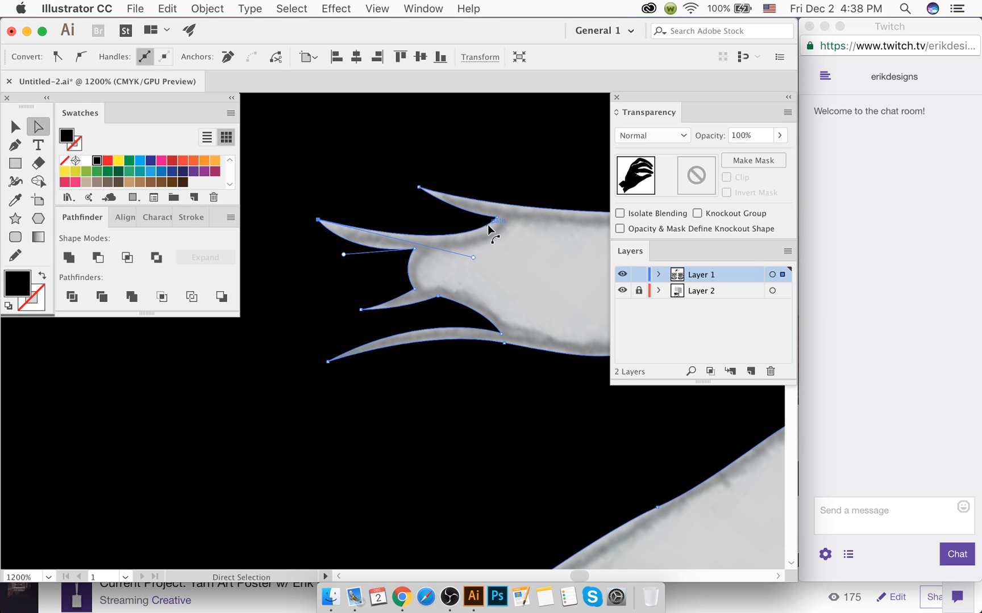
mouse_move(344, 255)
mouse_down()
mouse_move(352, 259)
mouse_move(322, 248)
mouse_move(353, 248)
mouse_up()
mouse_move(471, 256)
mouse_down()
mouse_move(460, 249)
mouse_move(480, 255)
mouse_up()
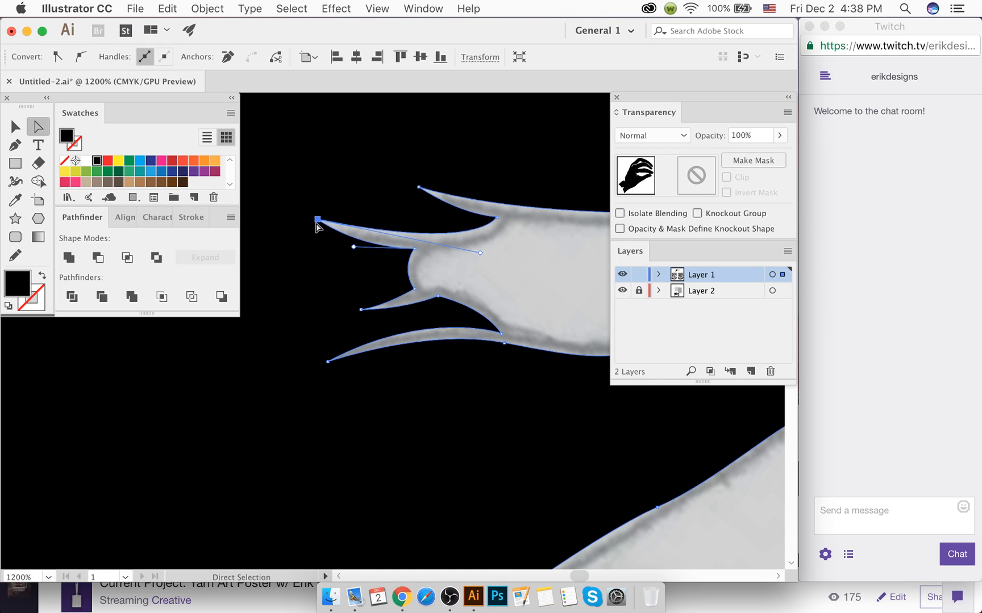
Step: Try to reposition the pointed crease tips beside the thumb gap, undoing each move
drag(318, 220, 307, 243)
key(super+z)
drag(359, 312, 351, 295)
key(super+z)
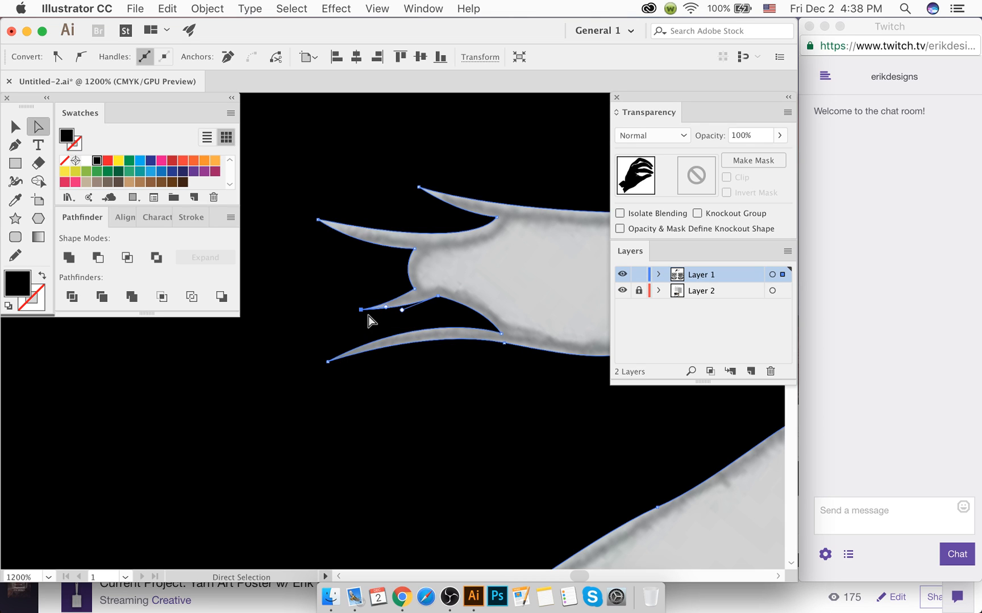
click(328, 362)
drag(334, 361, 291, 311)
key(super+z)
key(super+z)
scroll(476, 276, down, 7)
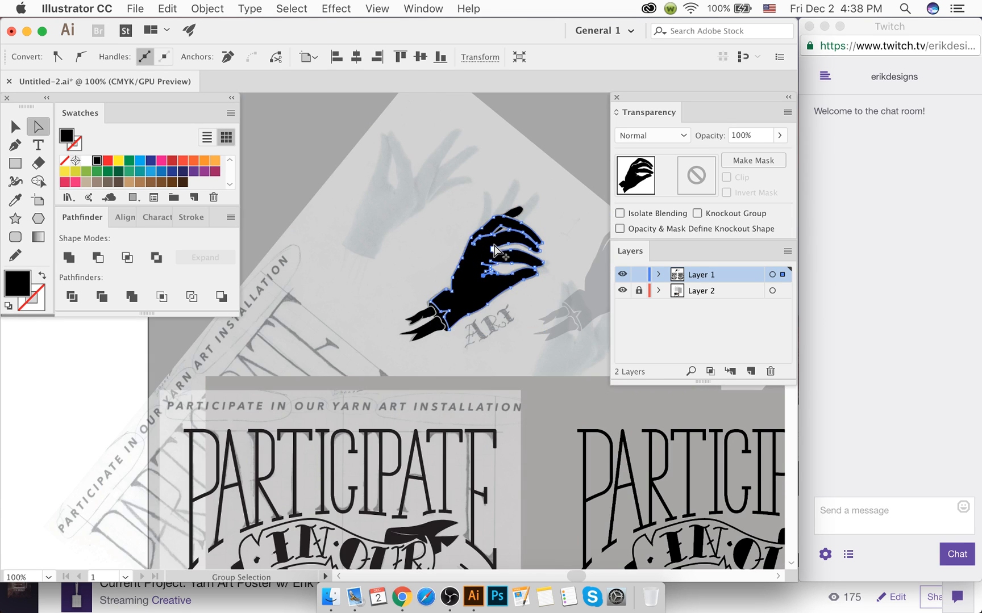
Step: Undo the recent edits until the hand is back at 21% opacity with pointed crease and gap ends
scroll(494, 250, up, 5)
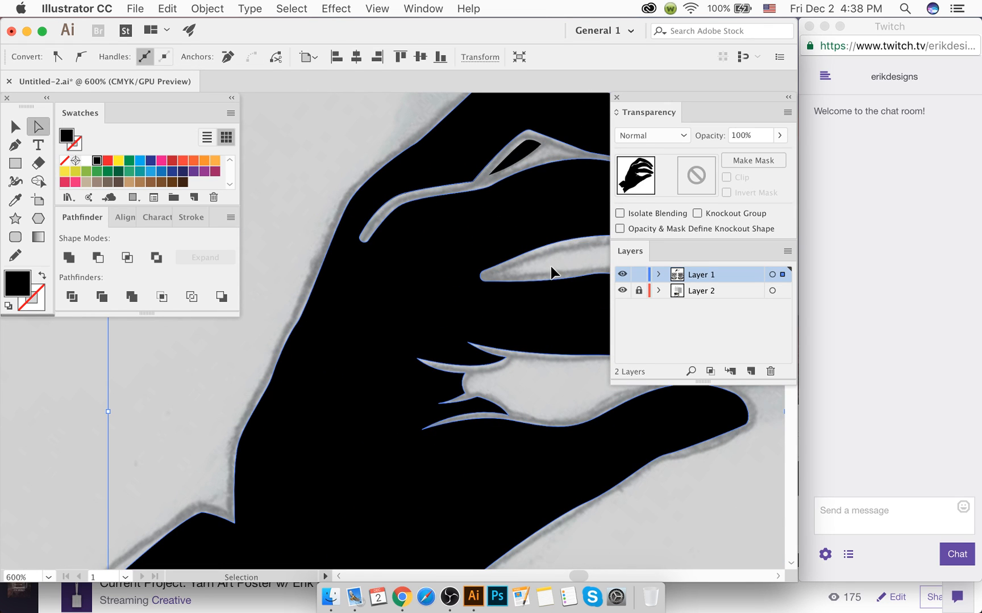
key(super+shift+z)
key(super+shift+z)
key(super+z)
key(super+z)
key(super+z)
key(super+z)
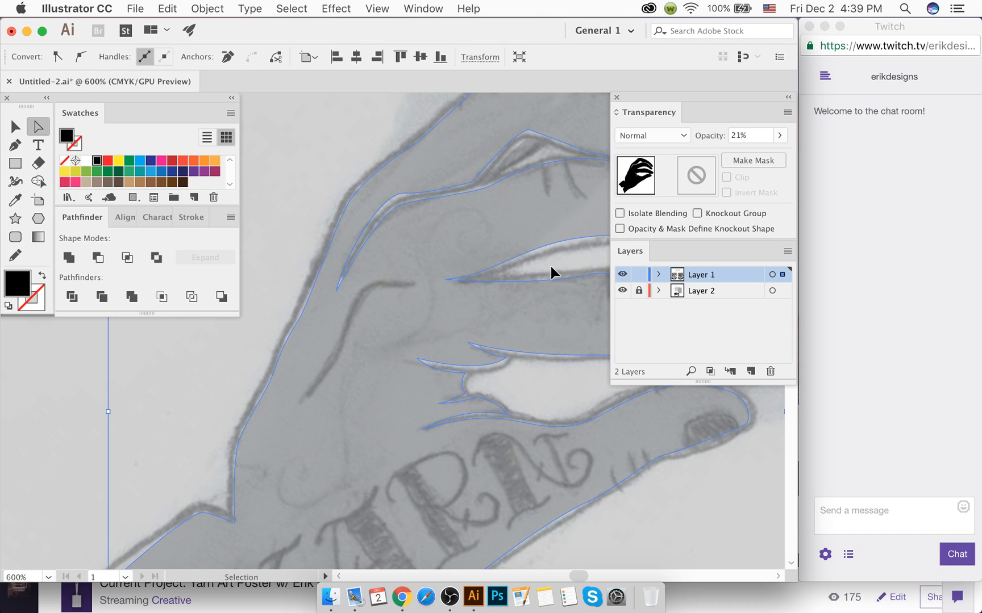
Step: Trace the sketched S-shaped crease on the back of the hand as an open Pen path with black stroke and no fill
click(290, 295)
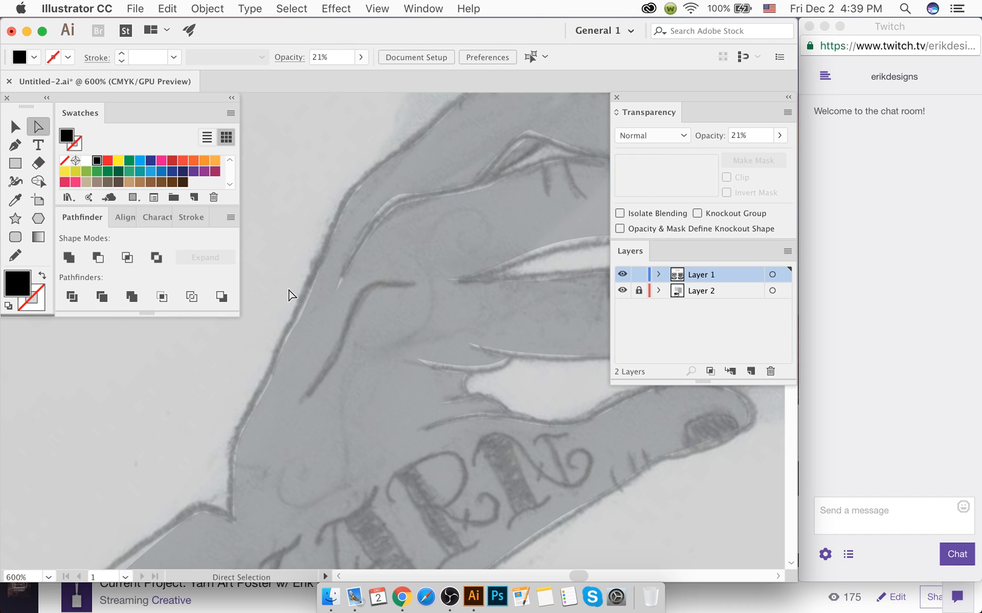
key(p)
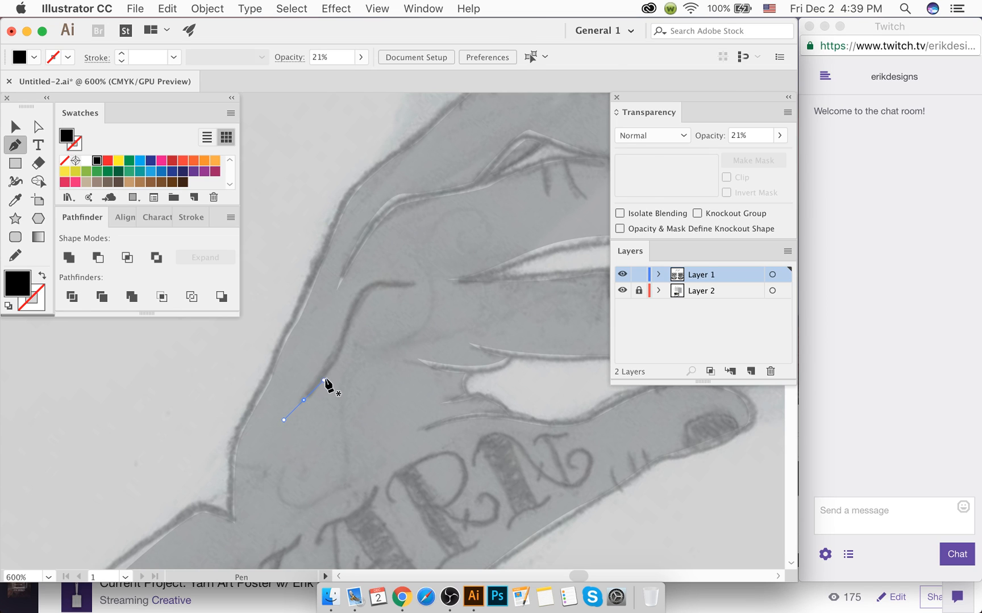
drag(350, 329, 357, 308)
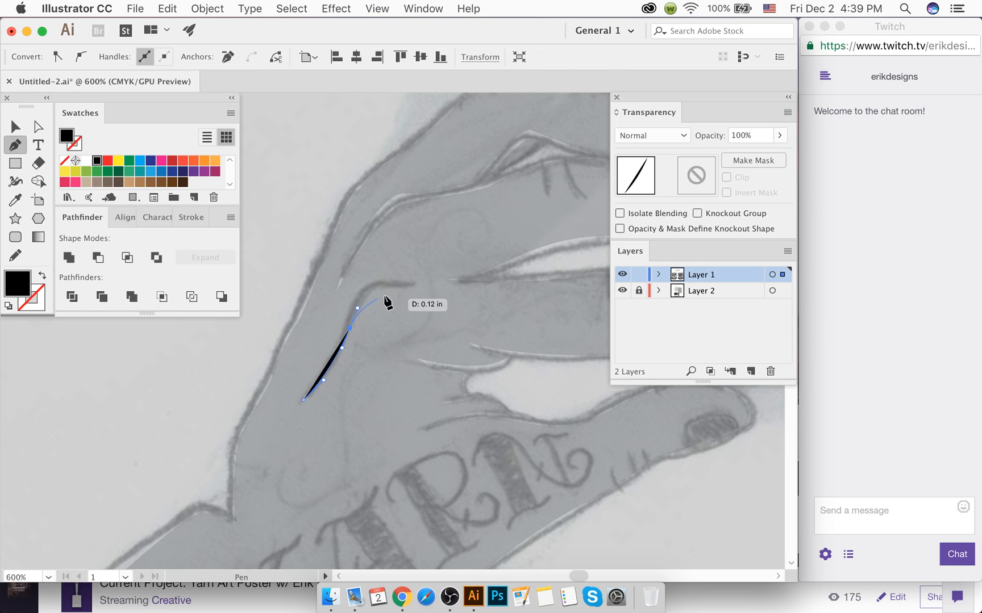
drag(414, 284, 481, 295)
key(shift+x)
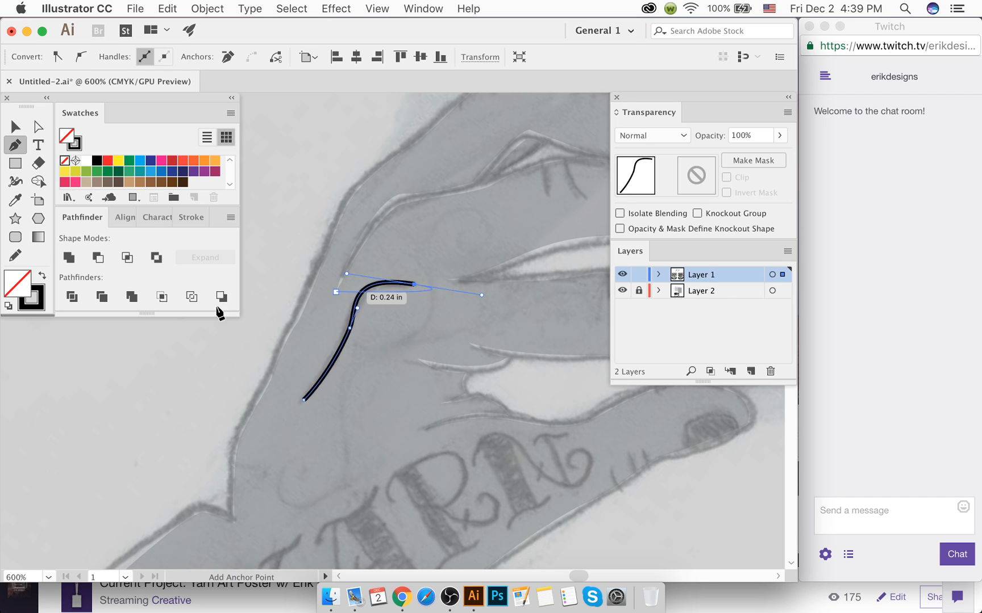
Step: Give the new crease path a 2 px stroke weight and the width profile that tapers at both ends
click(191, 217)
click(117, 237)
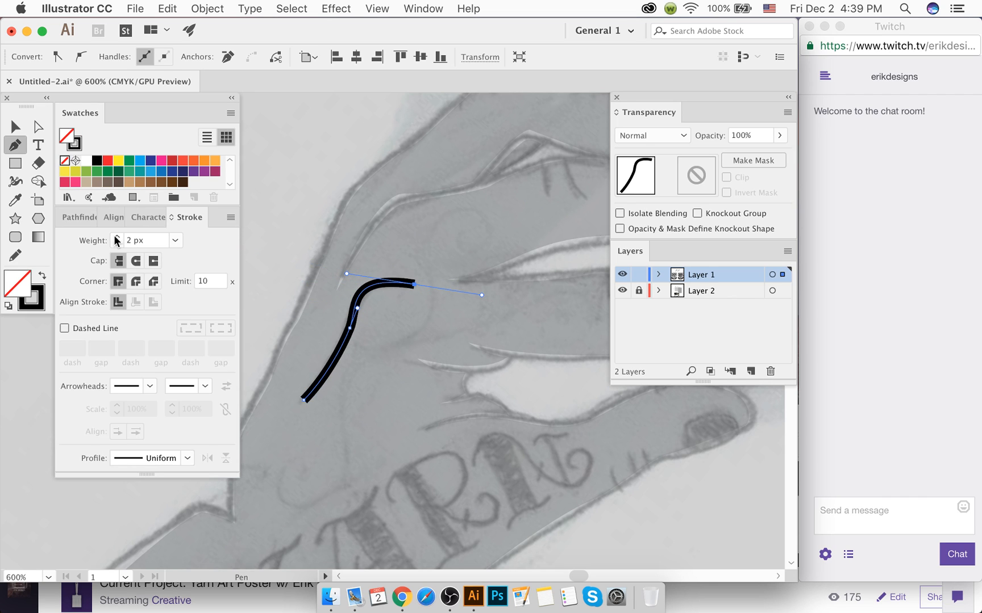
click(135, 458)
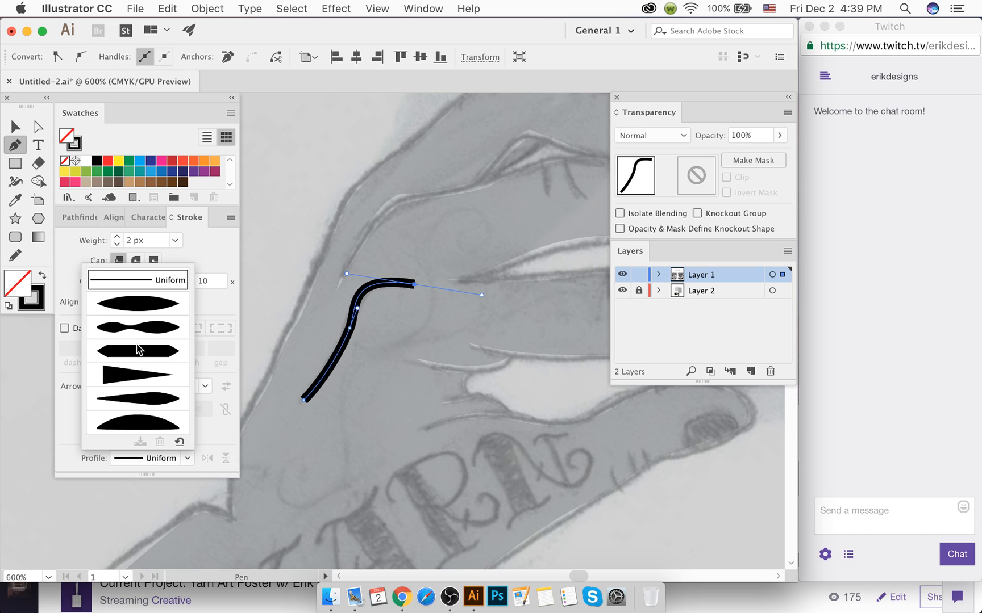
click(136, 311)
click(15, 126)
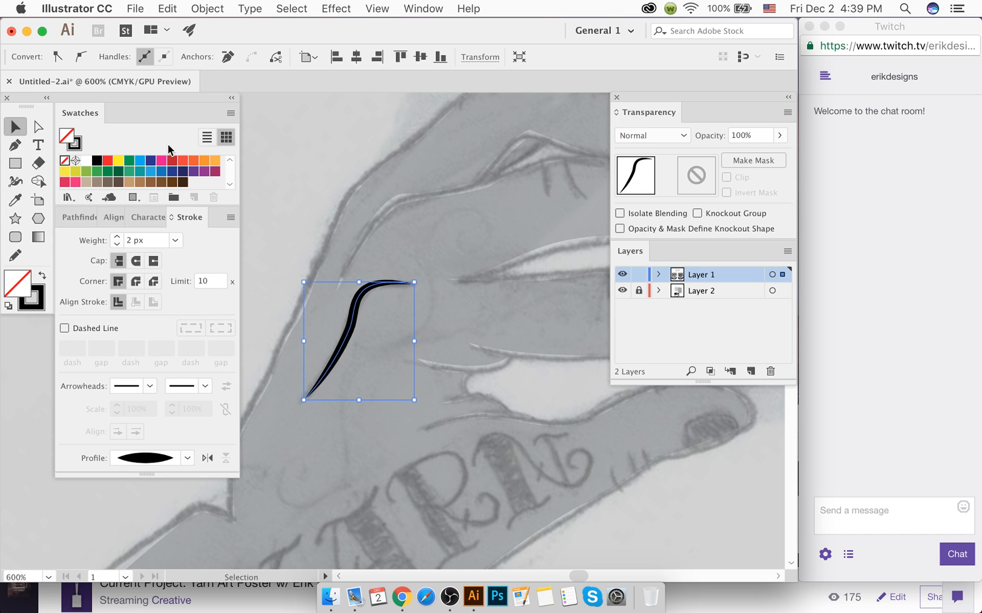
Step: Expand the tapered crease stroke into a solid black filled shape
click(331, 149)
click(366, 300)
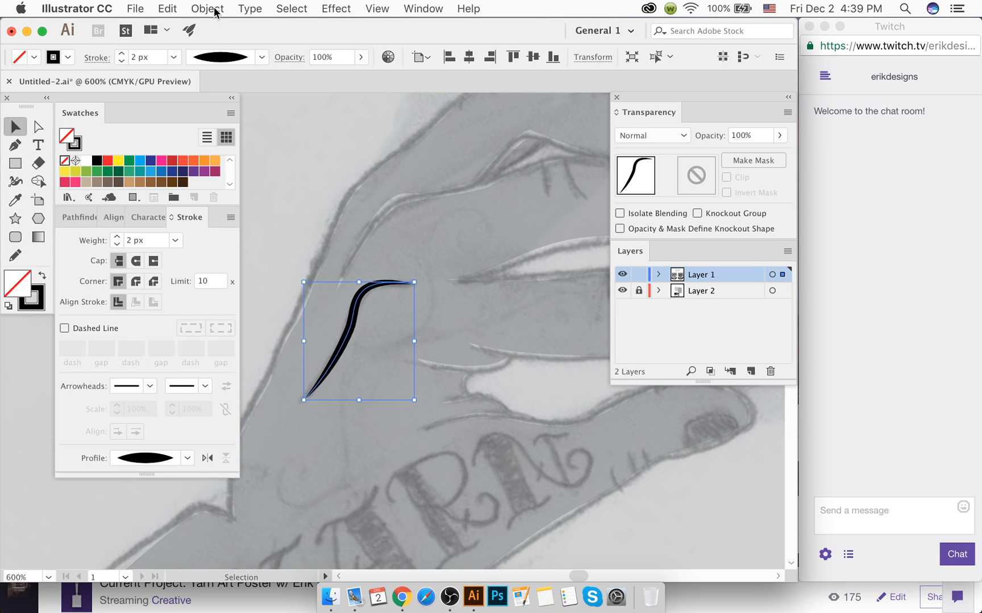
click(216, 10)
click(253, 177)
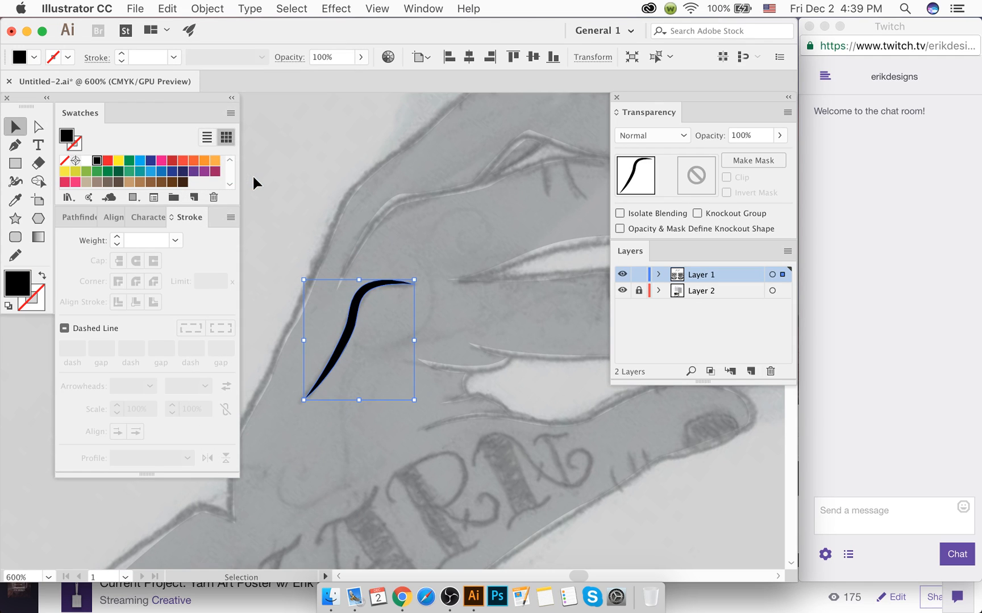
Step: Cut the new crease shape out of the hand with the Shape Builder and deselect everything
key(super+a)
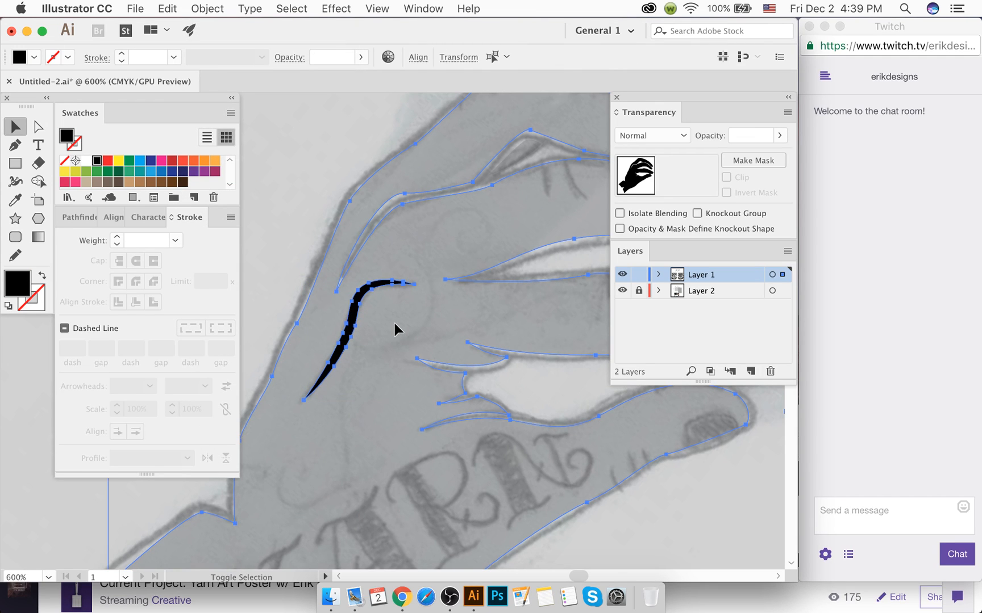
key(shift+m)
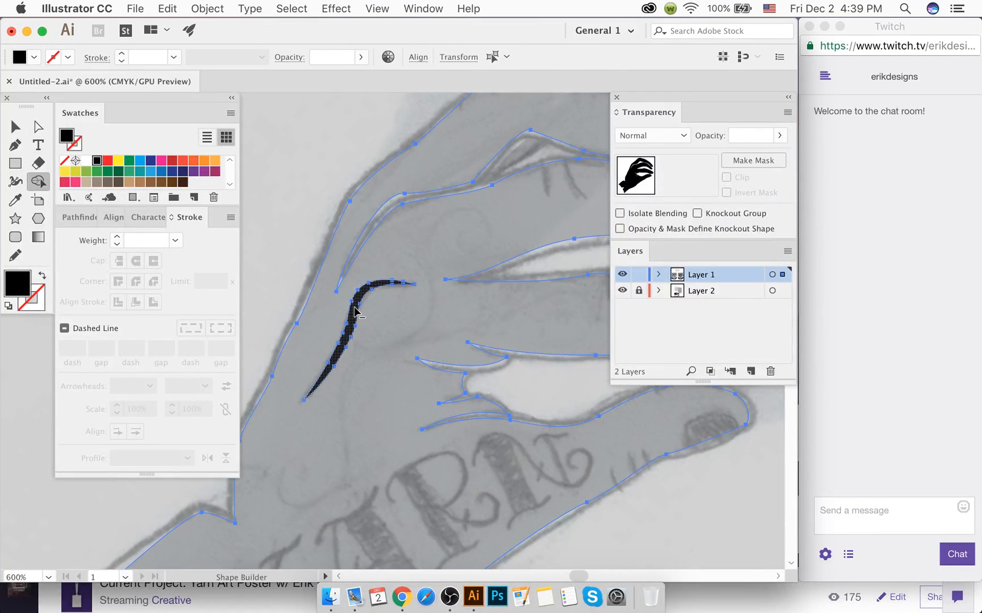
click(354, 311)
click(25, 126)
click(290, 138)
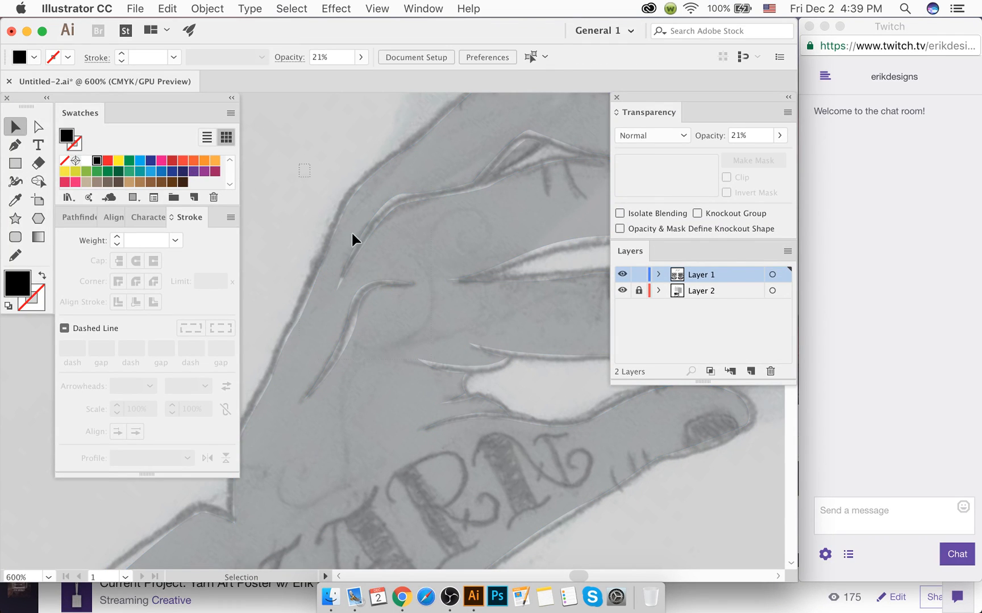
Step: Set the hand shape's opacity to 100% and deselect it
click(440, 380)
click(779, 137)
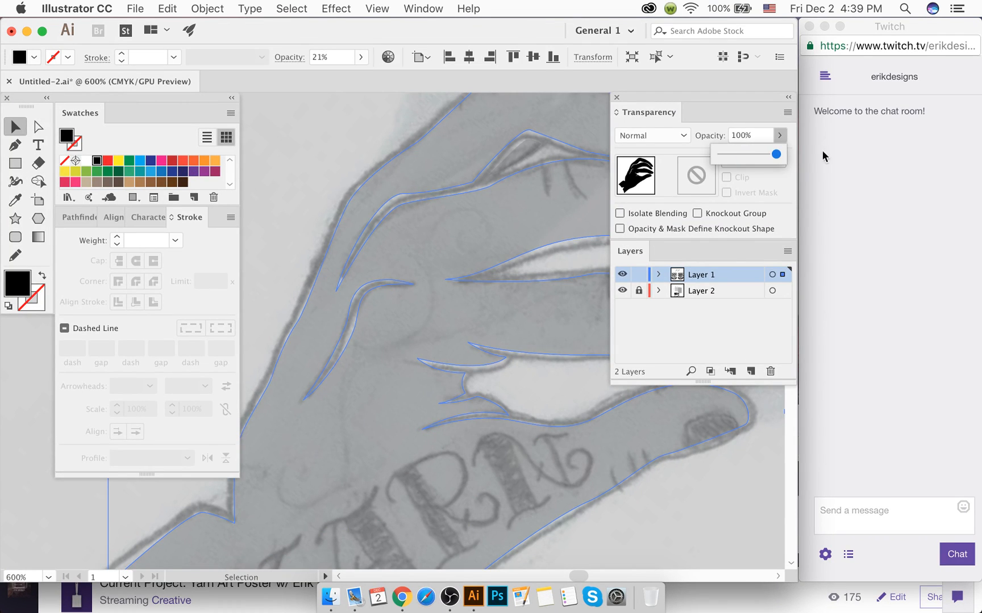
click(281, 182)
key(super+minus)
key(super+minus)
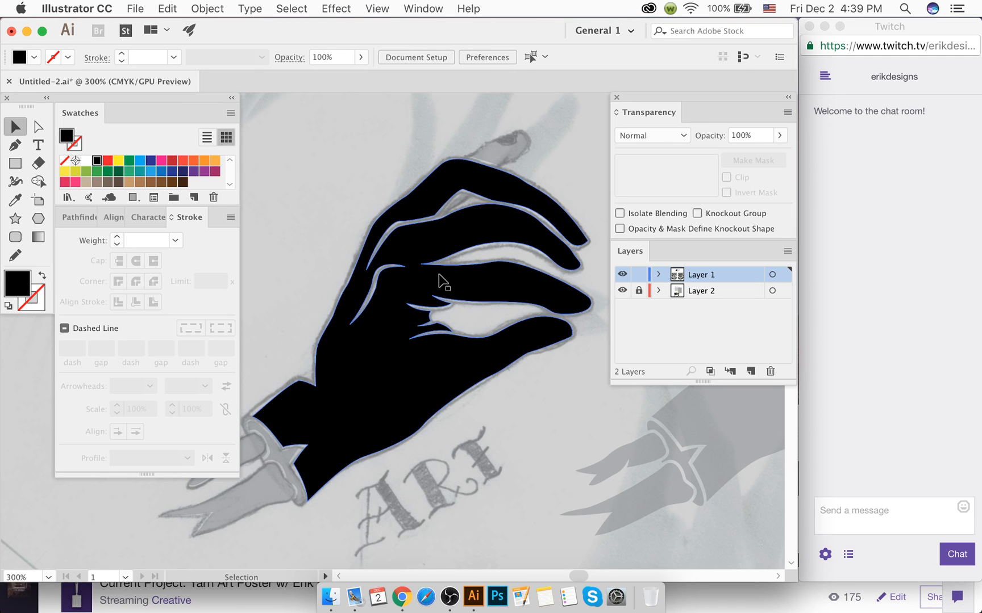
Step: Shift the pointed inner tip of the gap between the second and third long fingers slightly down and right
scroll(434, 266, up, 3)
key(a)
click(404, 259)
scroll(417, 262, up, 1)
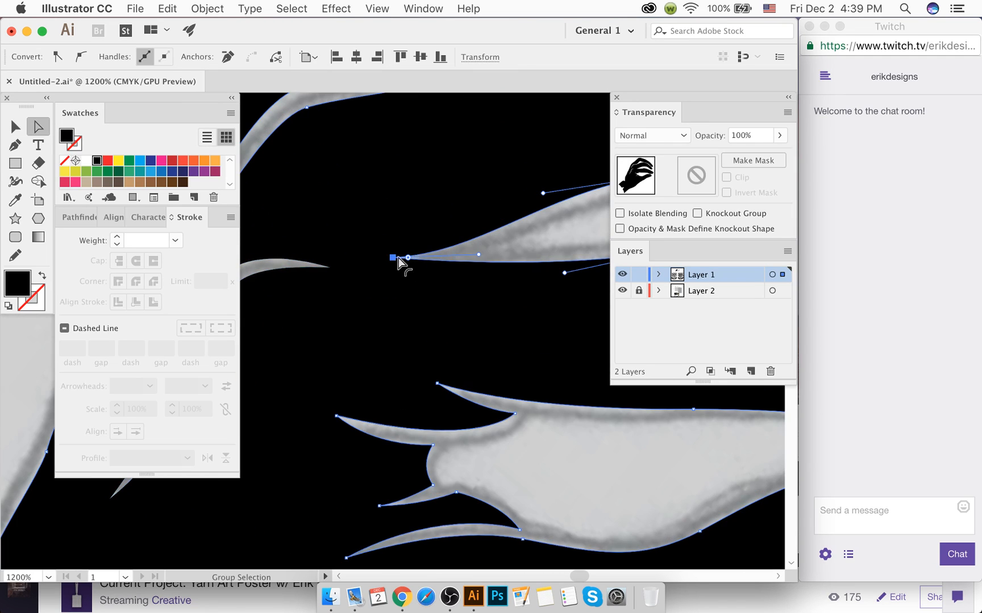
mouse_move(407, 259)
mouse_down()
mouse_move(389, 258)
mouse_move(403, 270)
mouse_up()
Step: Fine-tune the curve handles around the inner tip of the gap between the second and third long fingers, then deselect the hand
drag(488, 267, 490, 255)
drag(564, 273, 549, 266)
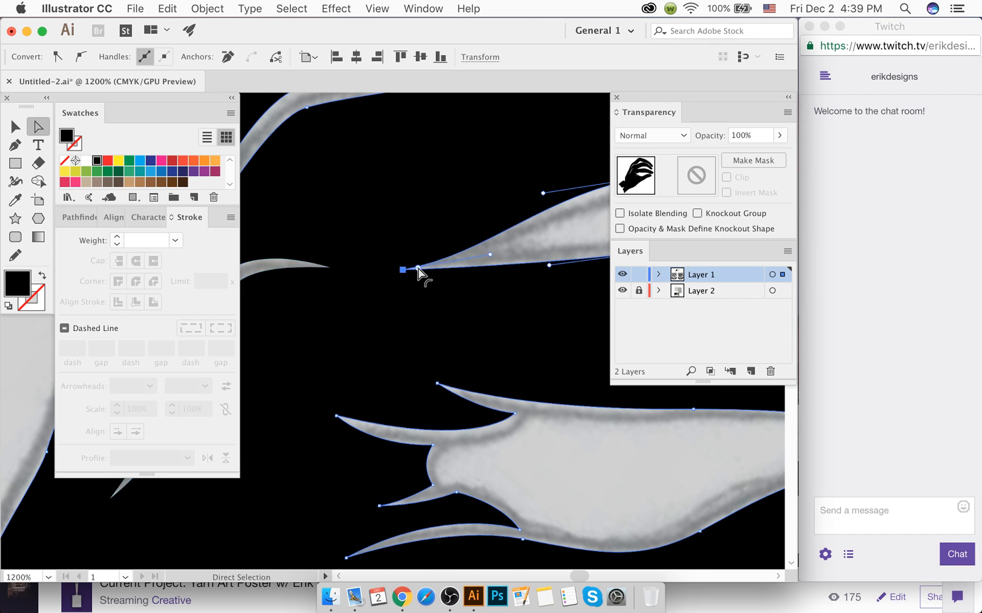
drag(418, 268, 433, 267)
click(489, 257)
scroll(481, 265, down, 2)
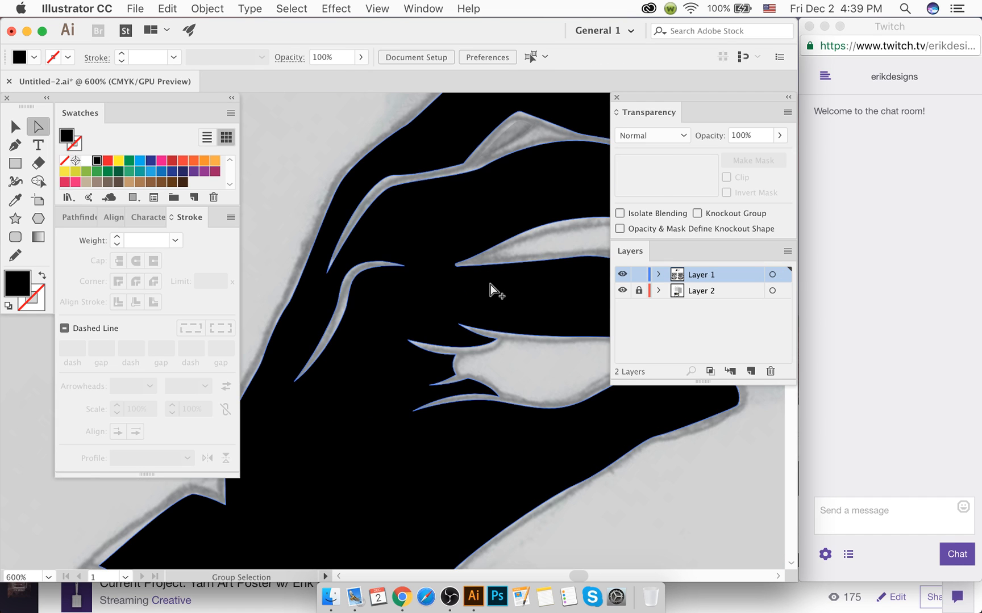
scroll(529, 392, down, 3)
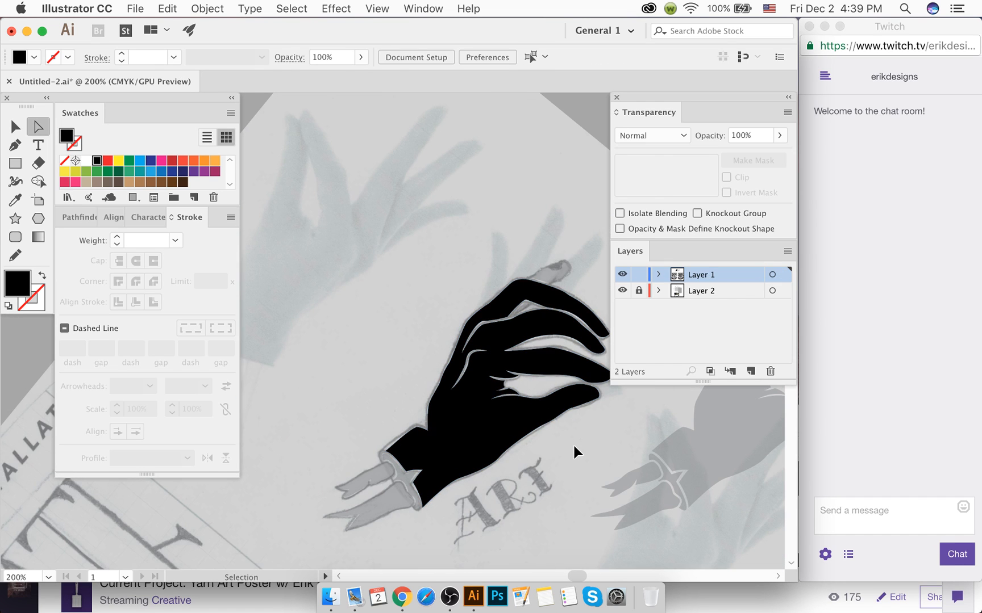
key(super+z)
click(600, 475)
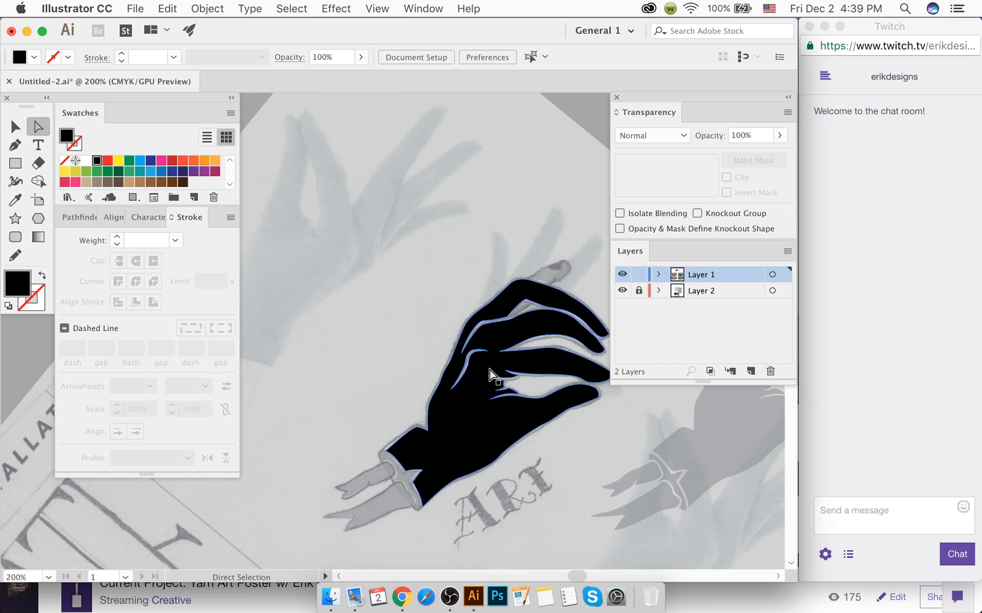
Step: Lower the hand shape's opacity to 17% to reveal the sketch underneath, and deselect it
scroll(490, 359, right, 5)
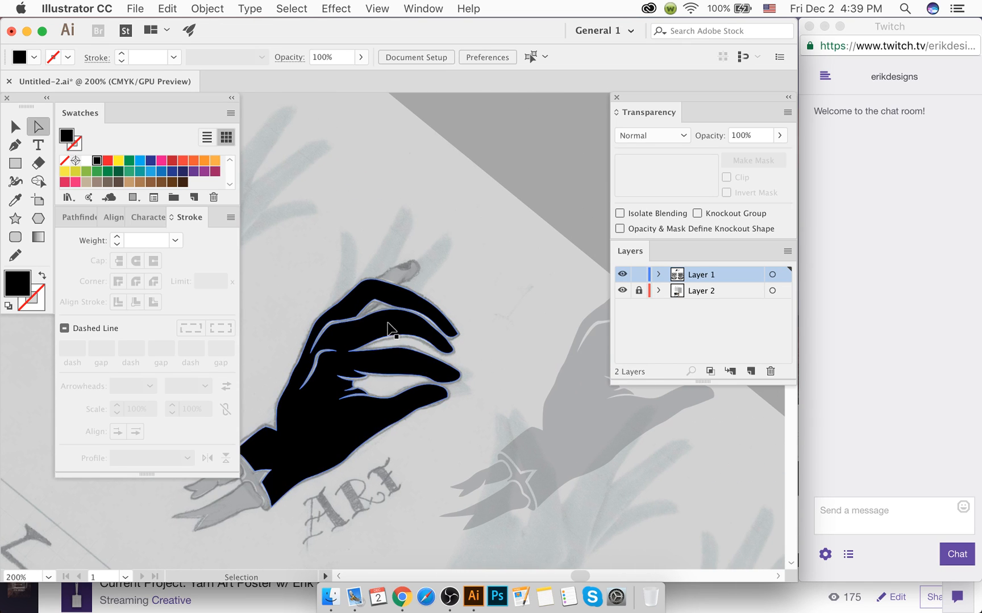
key(v)
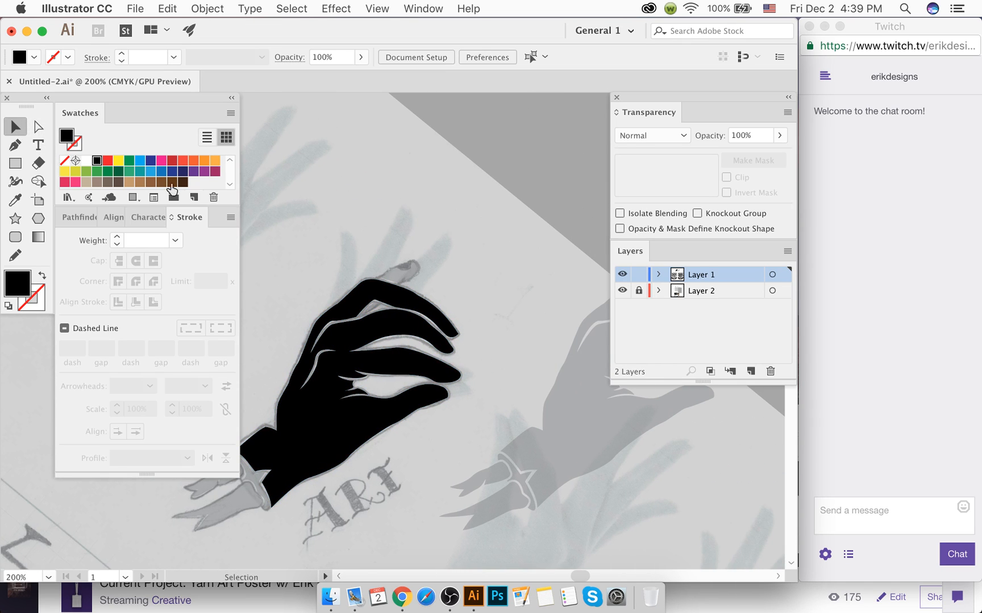
click(321, 312)
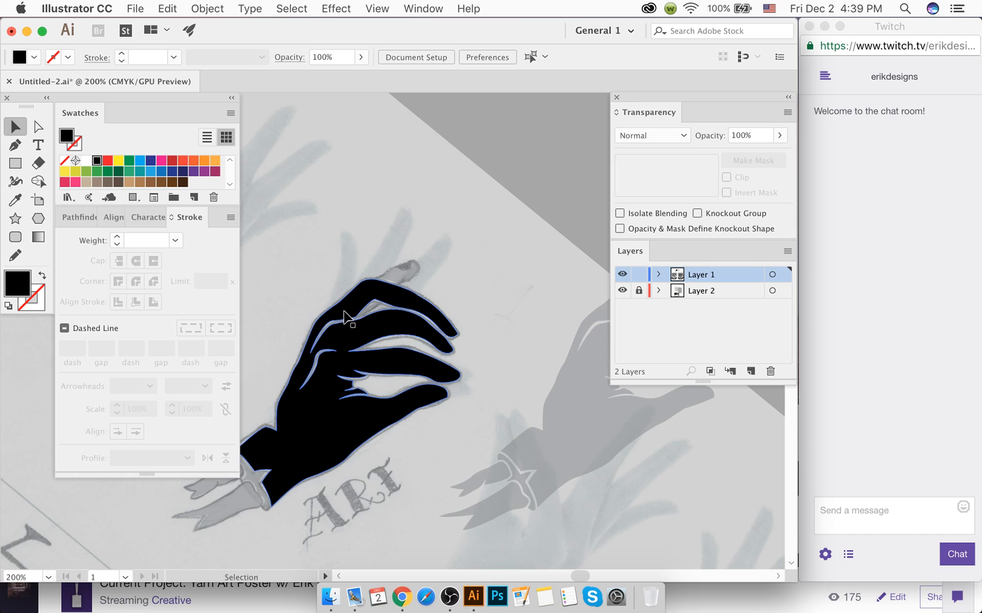
click(778, 136)
drag(750, 152, 729, 153)
click(541, 180)
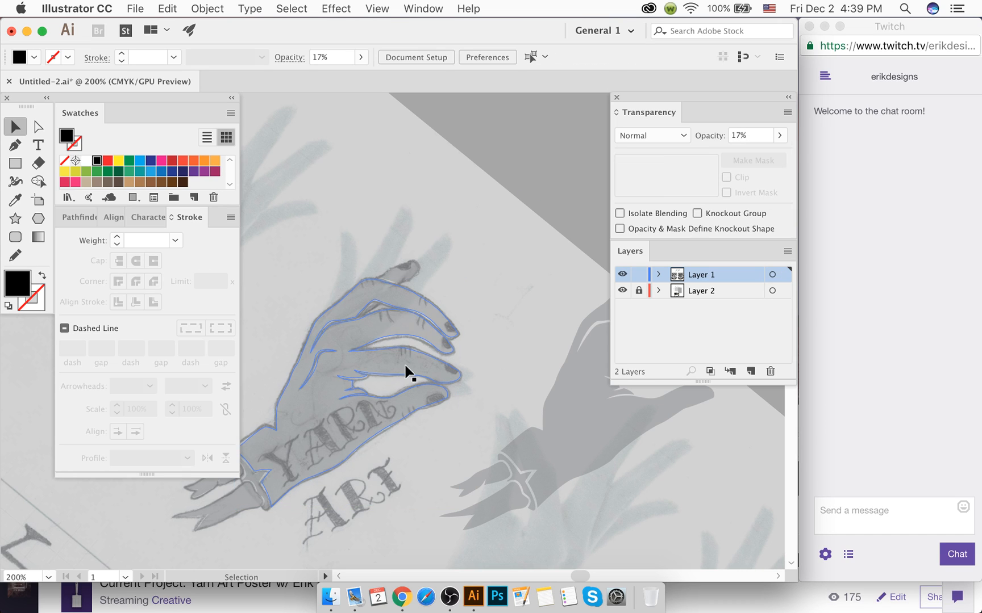
scroll(508, 281, left, 2)
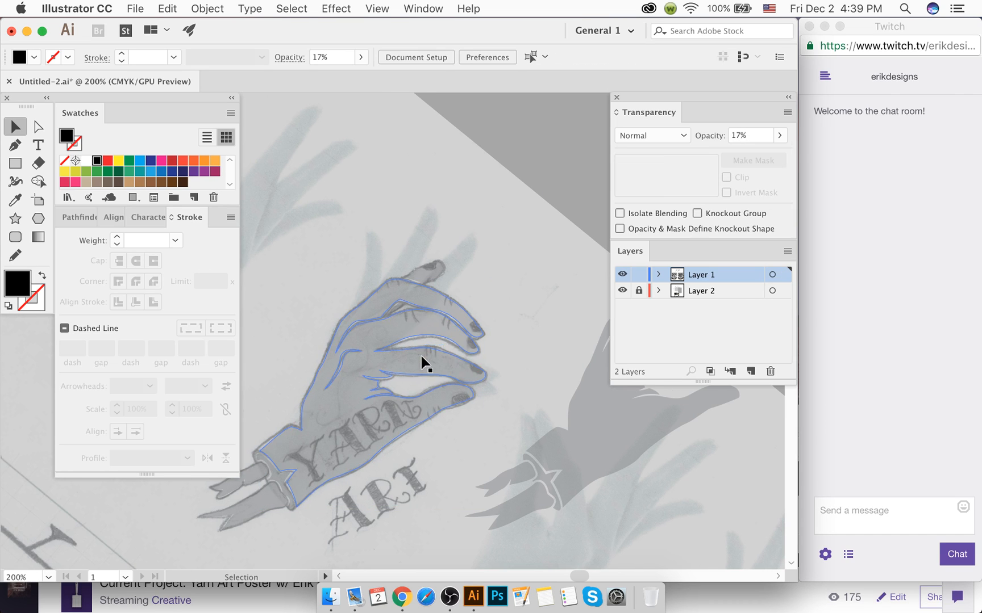
scroll(384, 424, down, 2)
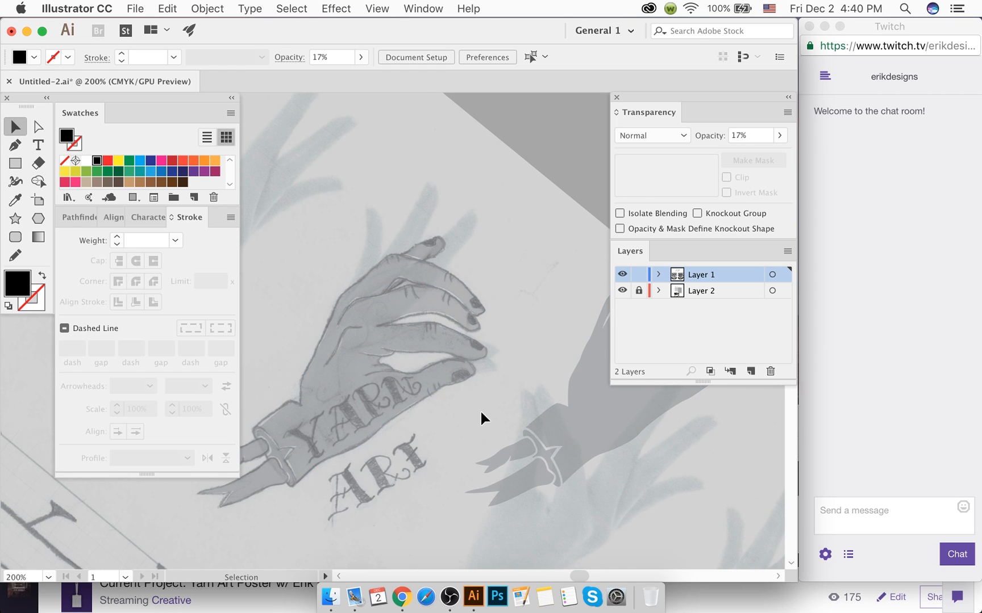
Step: Draw a short curved black line with no fill along the first sketched crease on the topmost knuckle using the Pen tool
scroll(453, 399, up, 3)
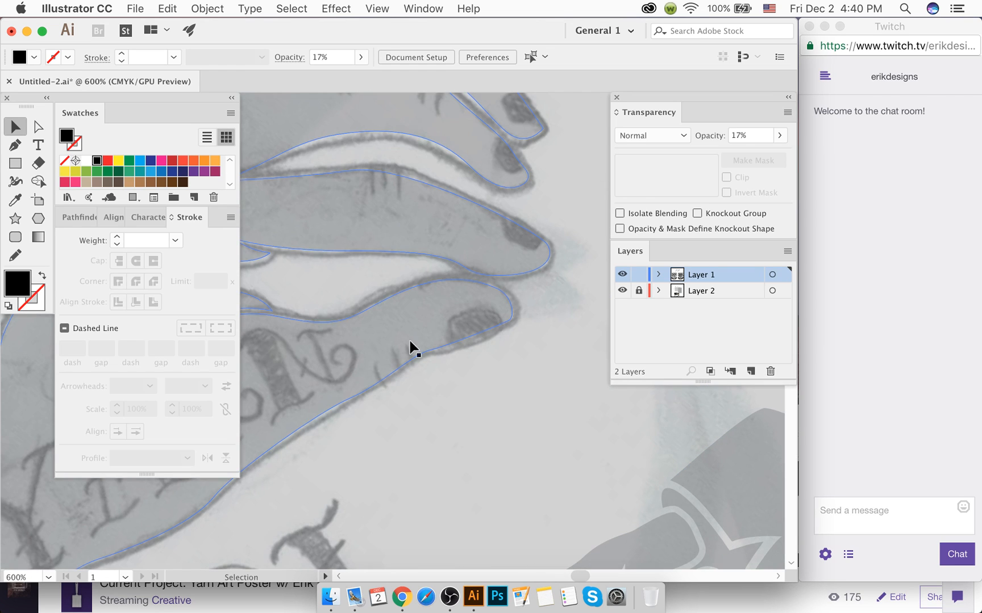
scroll(397, 191, up, 5)
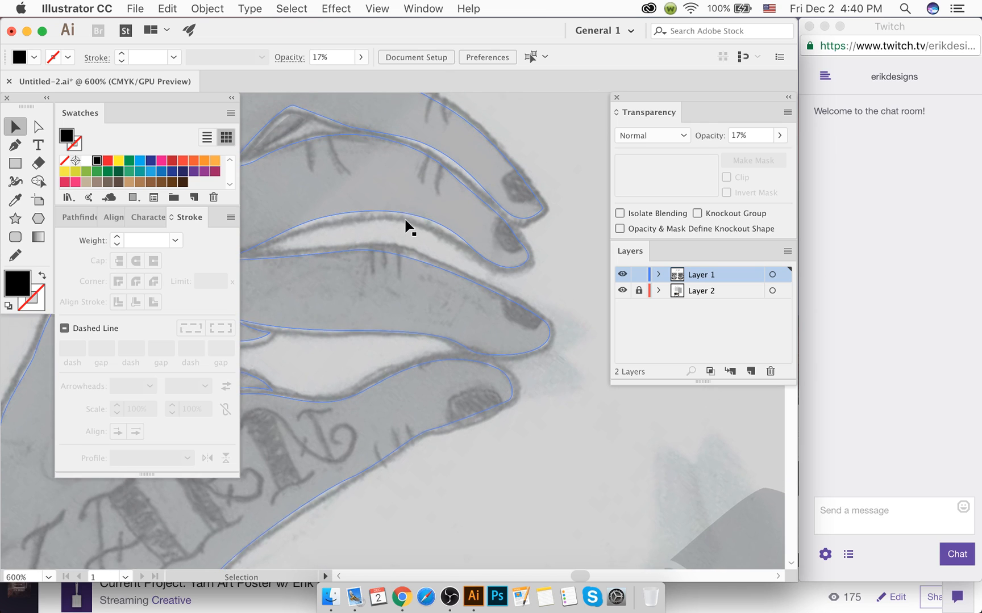
scroll(408, 230, left, 4)
scroll(408, 230, up, 1)
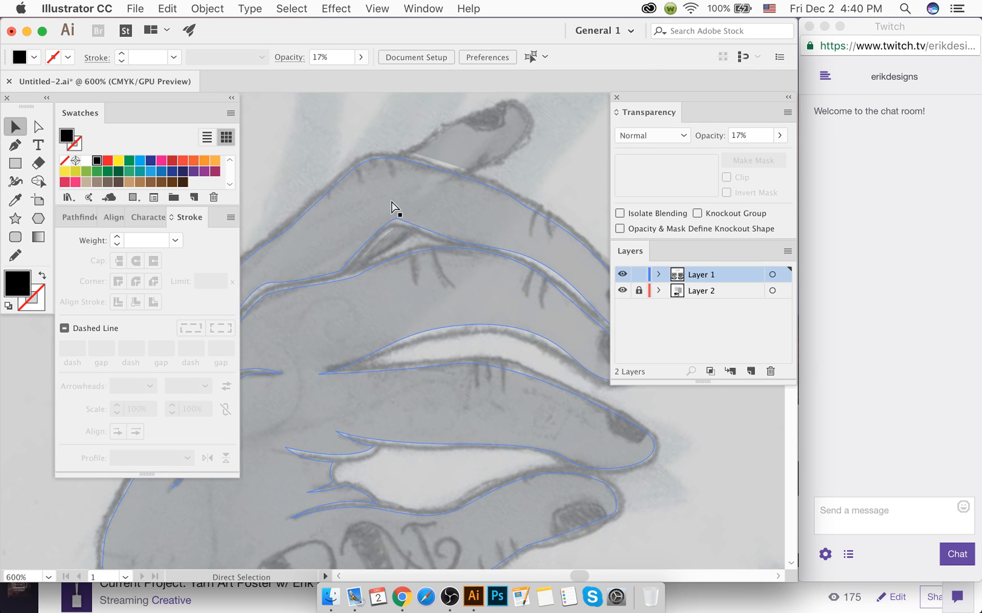
scroll(343, 161, up, 2)
key(p)
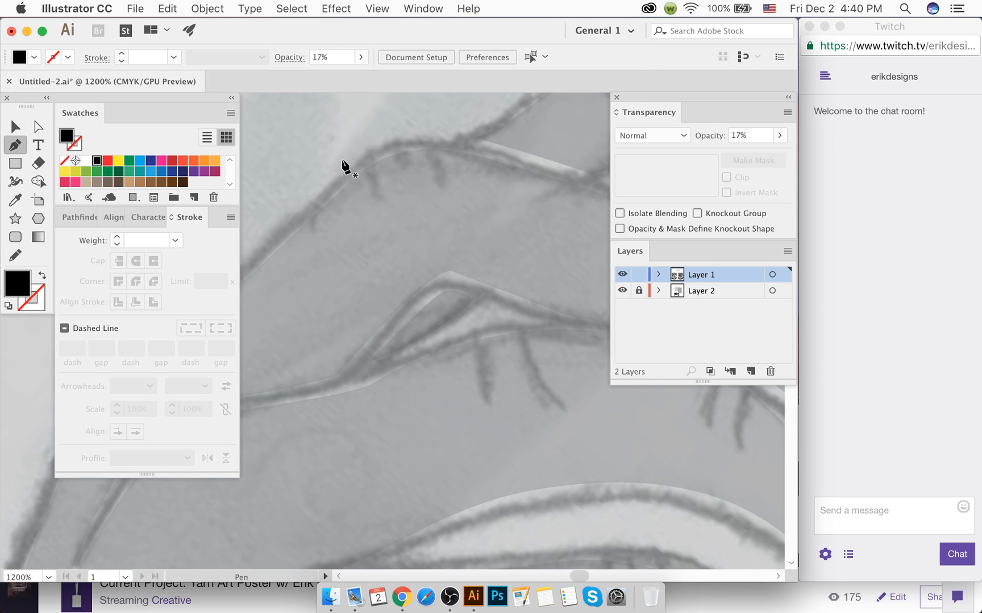
click(349, 141)
click(377, 199)
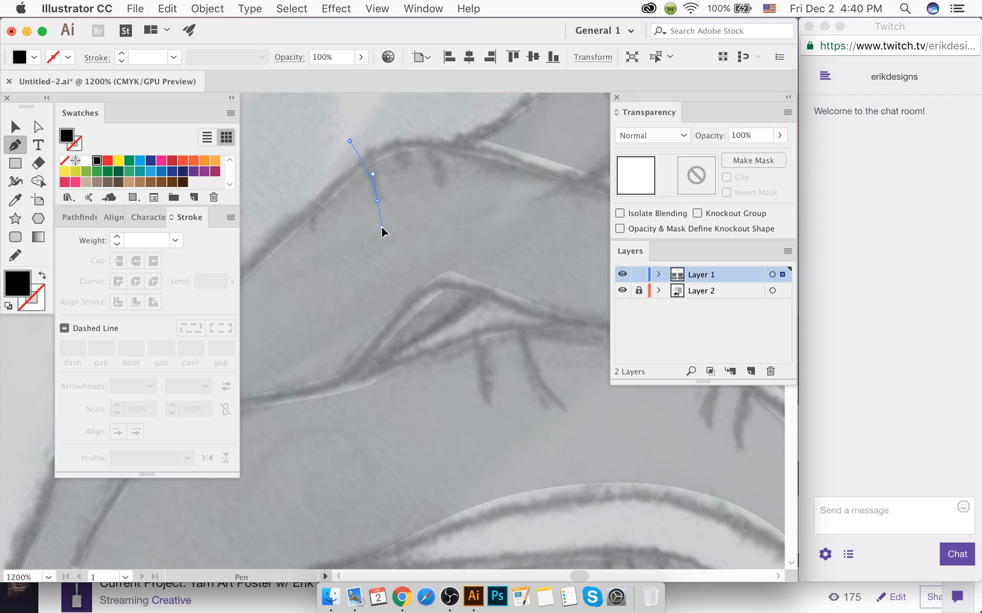
drag(381, 227, 382, 229)
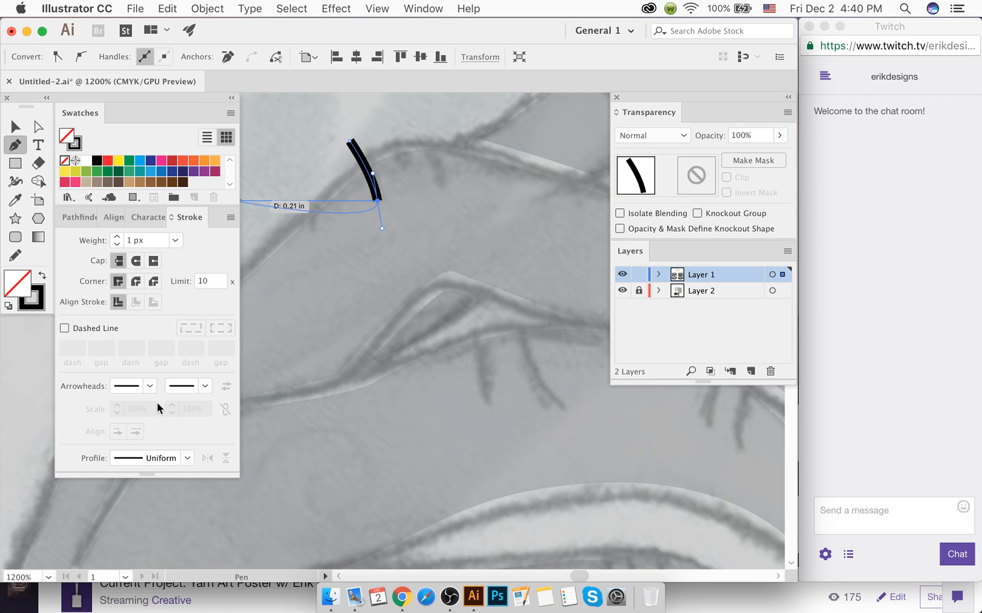
Step: Give the first knuckle crease a lens-shaped width profile that tapers to points at both ends, and deselect it
click(158, 458)
click(126, 384)
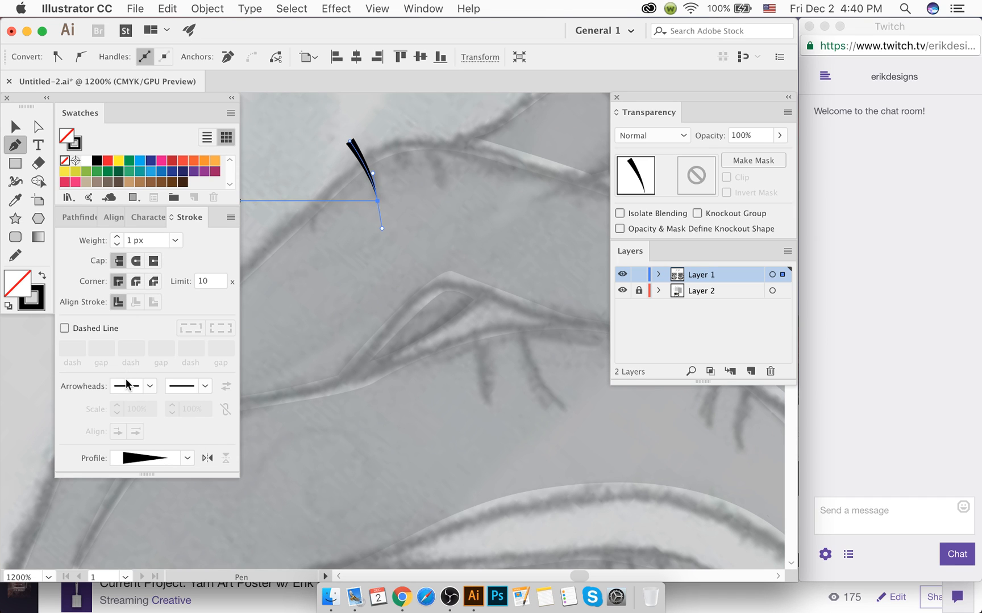
click(143, 463)
click(133, 311)
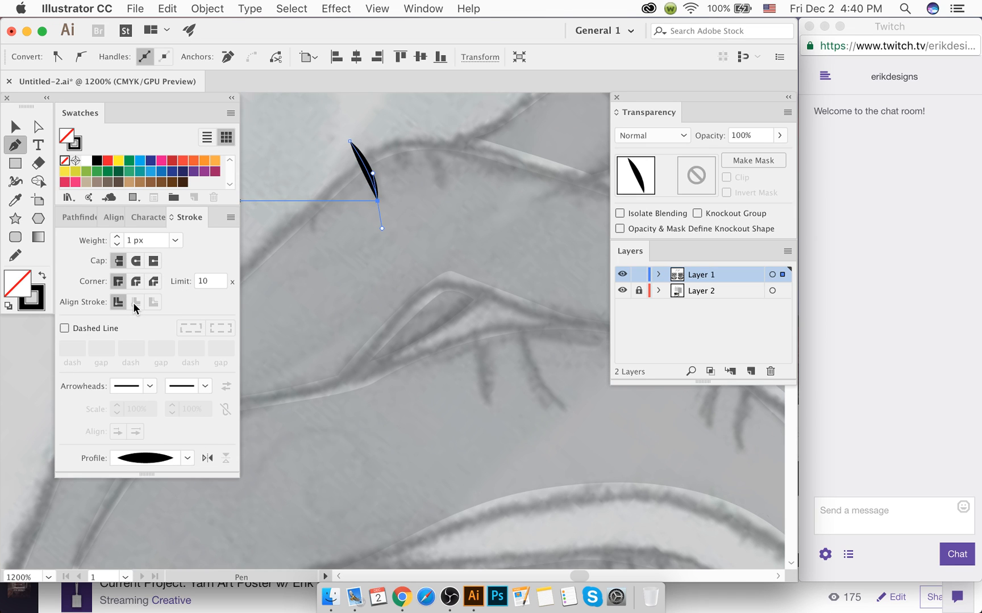
super+click(312, 155)
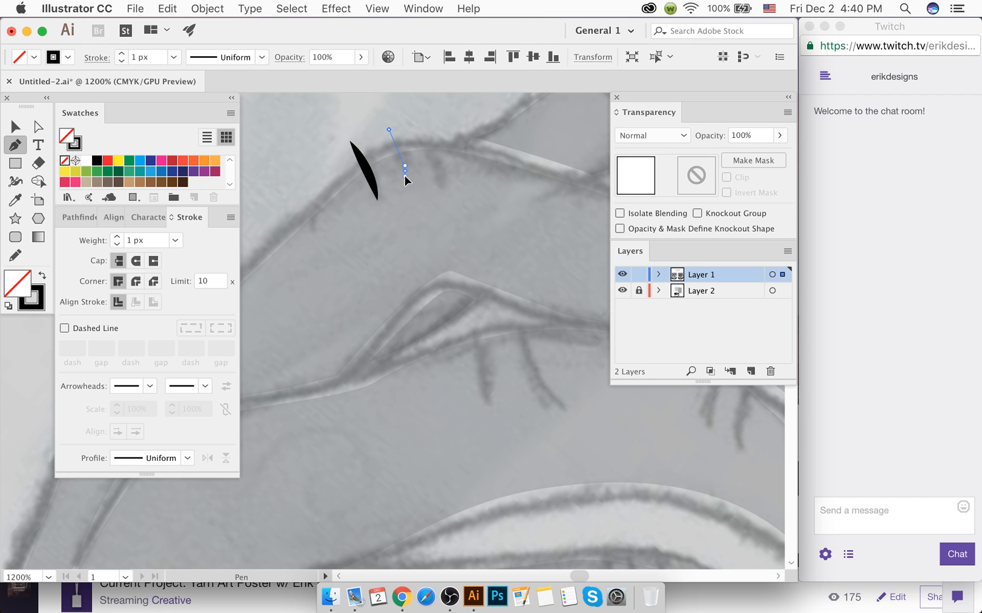
Step: Complete a shorter second crease line beside the first on the topmost knuckle, with the lens-shaped width profile, and deselect it
click(404, 170)
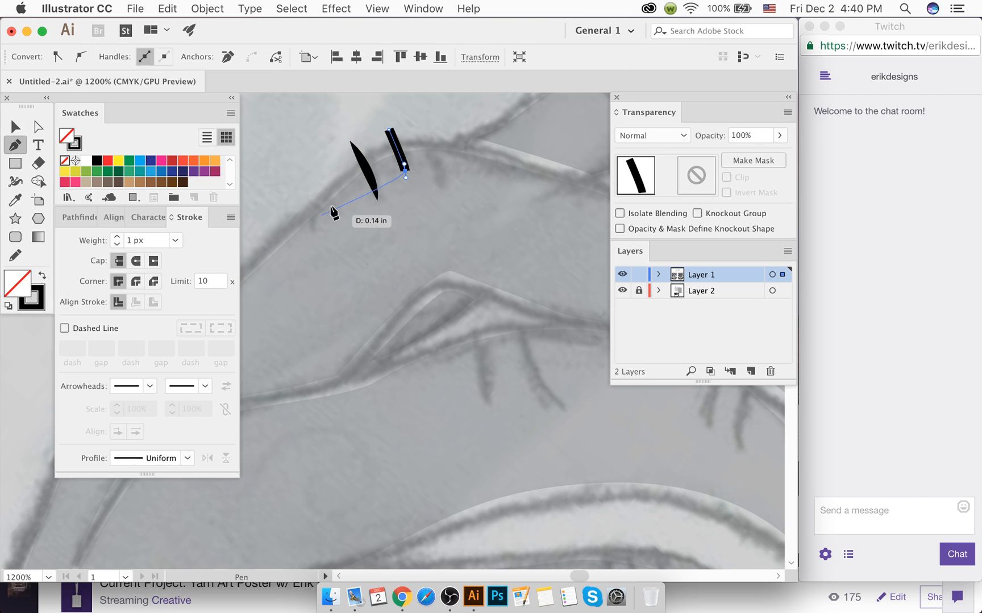
key(i)
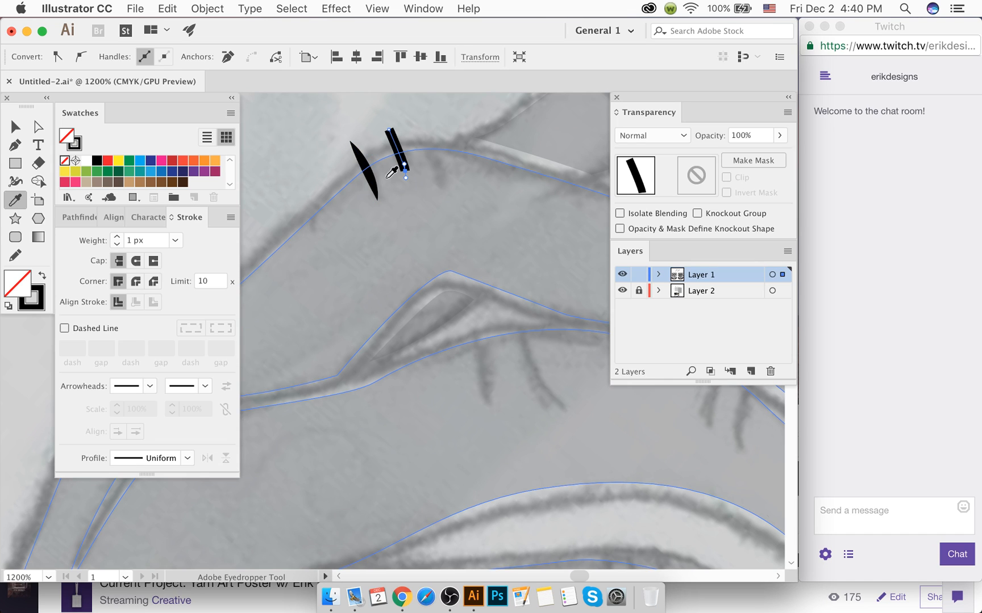
key(v)
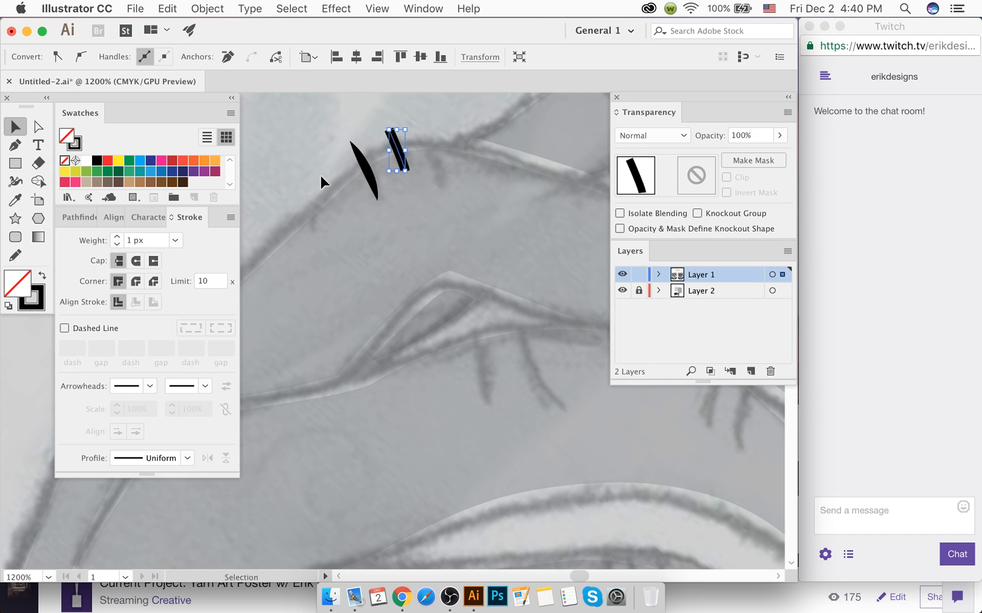
click(164, 457)
click(132, 301)
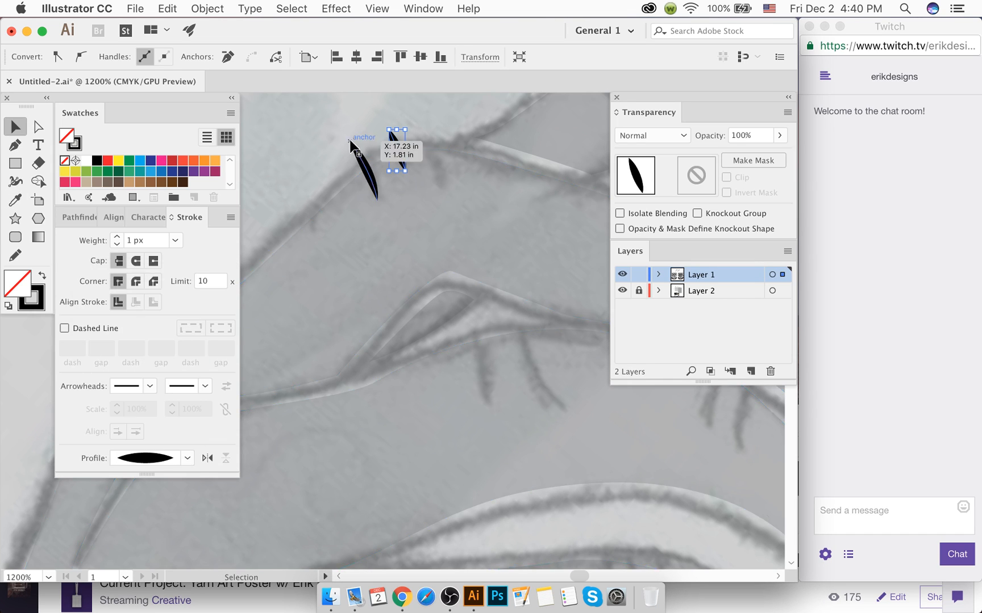
click(322, 144)
Step: Draw a third curved crease line on the topmost knuckle, apply the lens-shaped width profile and deselect it
key(p)
click(422, 126)
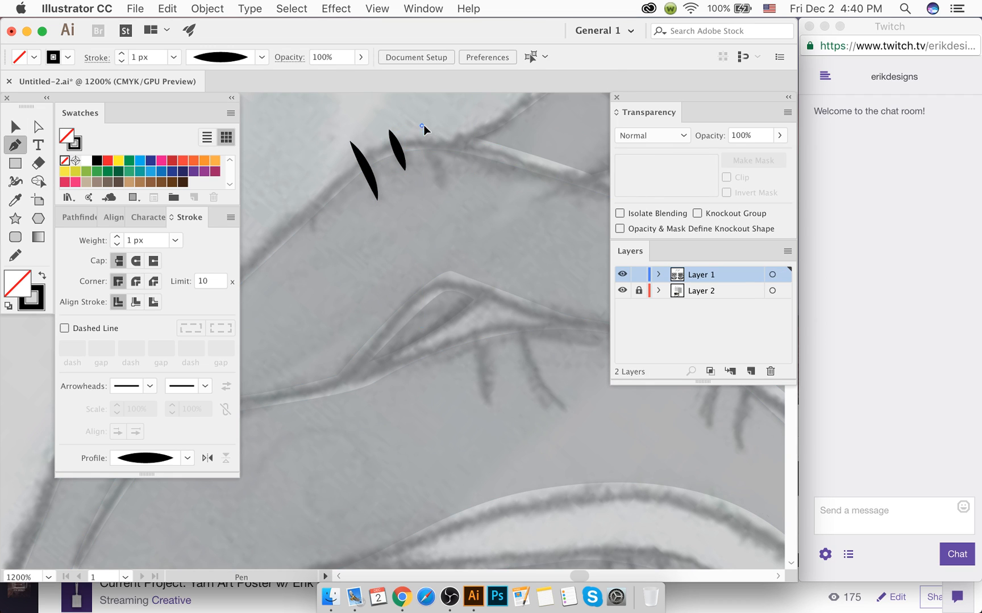
click(440, 194)
drag(442, 229, 443, 231)
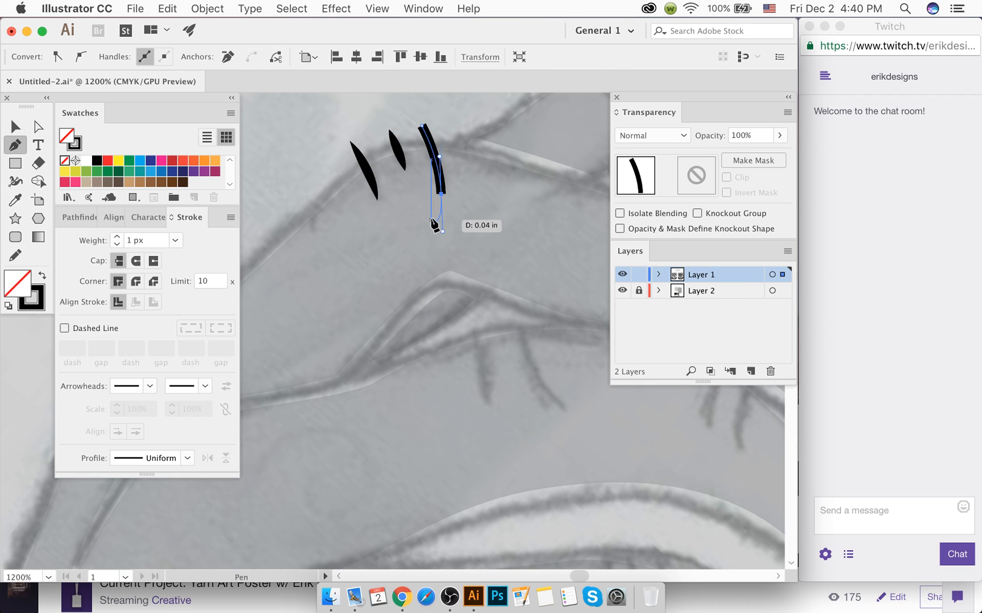
click(130, 459)
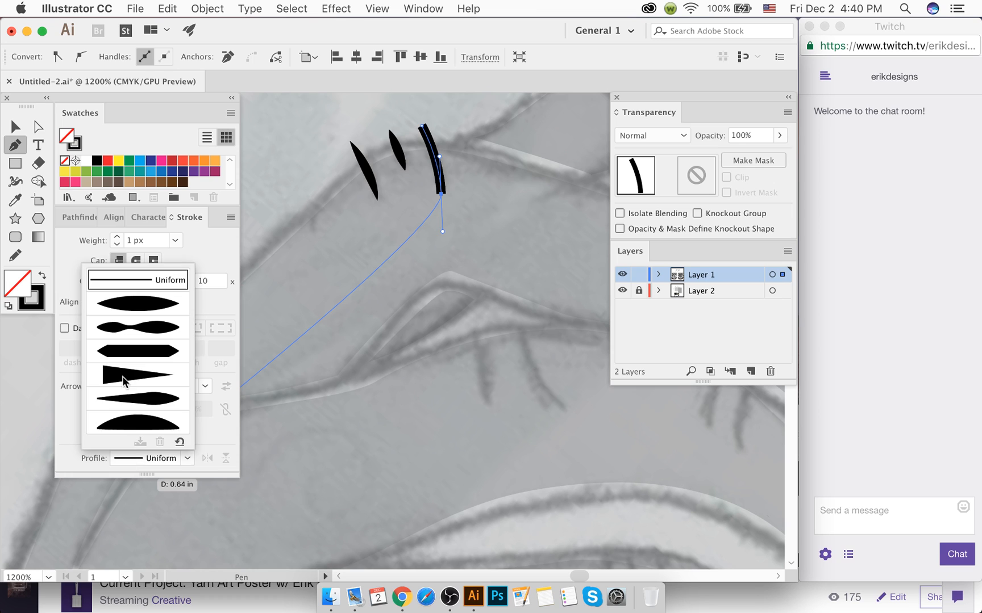
click(129, 305)
super+click(290, 124)
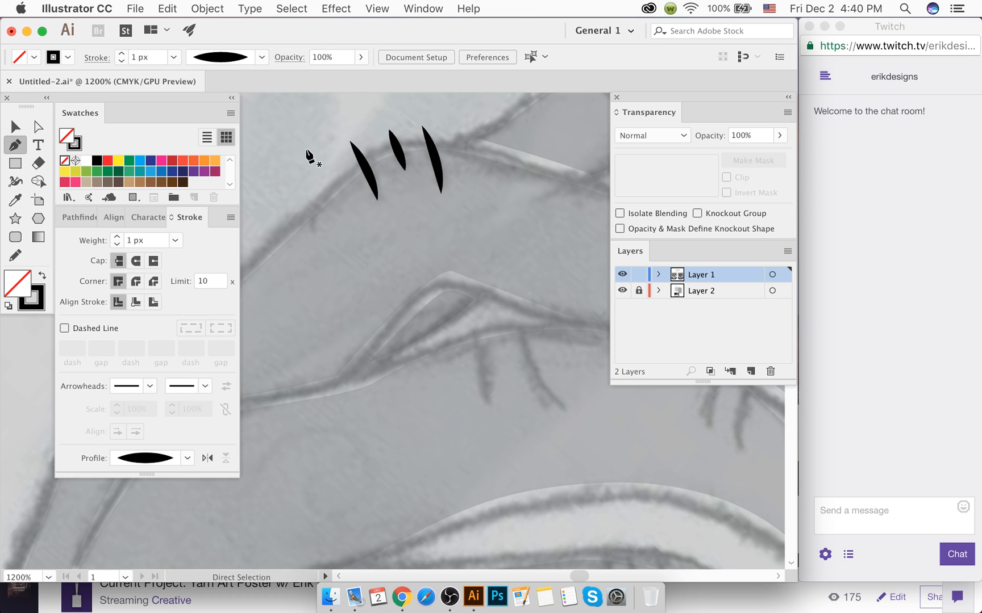
Step: Draw two short curved 1 px crease lines over the sketched marks on the outer joint of the uppermost long finger
scroll(307, 153, down, 2)
scroll(534, 191, up, 1)
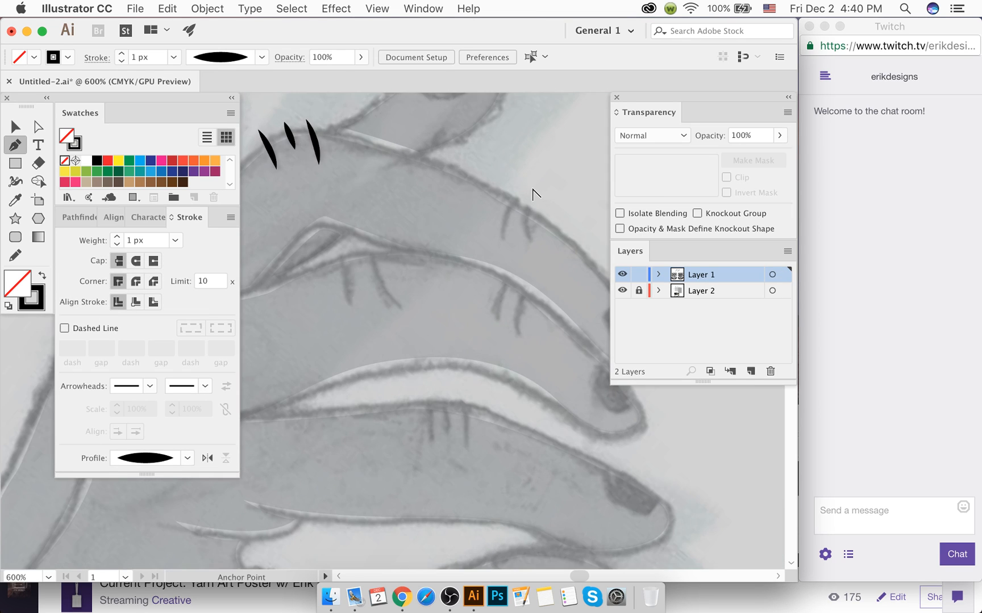
click(525, 186)
mouse_move(506, 240)
mouse_down()
mouse_move(510, 266)
mouse_move(535, 258)
mouse_up()
super+click(563, 196)
click(539, 206)
super+click(570, 218)
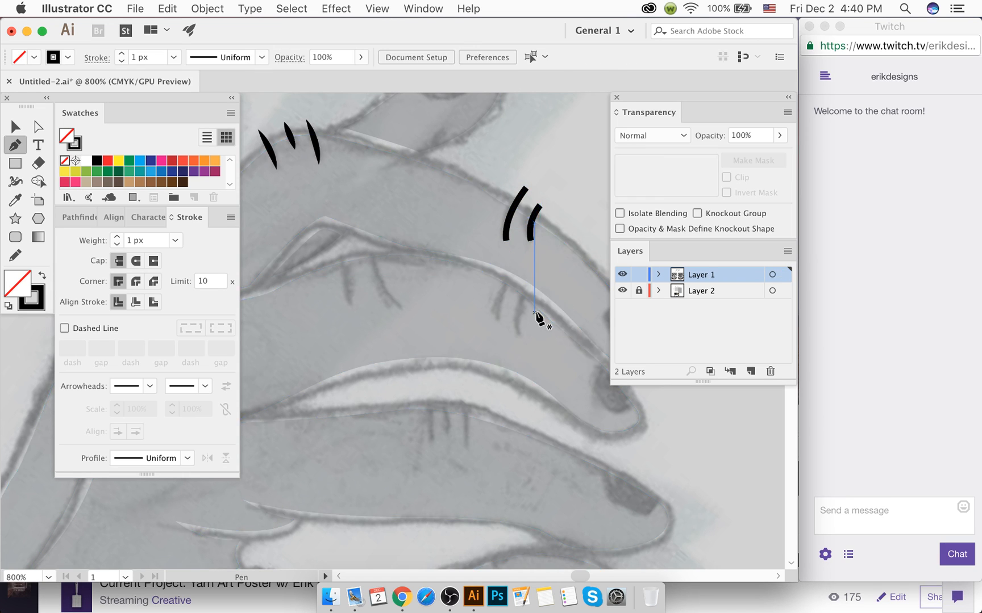
Step: Draw two separate curved 1 px crease lines, about 0.1 in long, on the outer joint of the second long finger
scroll(525, 303, up, 2)
scroll(525, 306, up, 2)
click(514, 245)
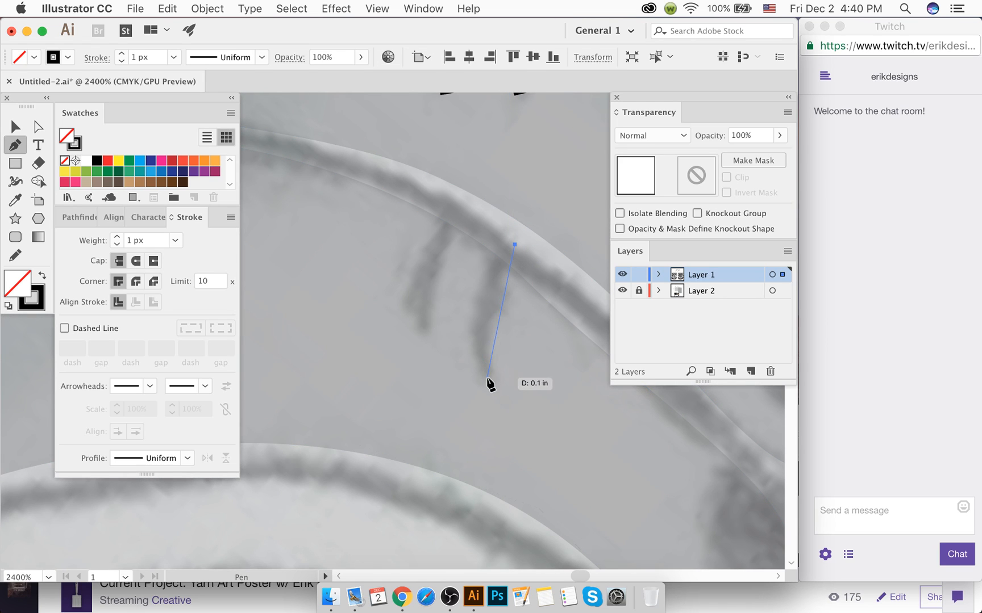
drag(487, 378, 507, 456)
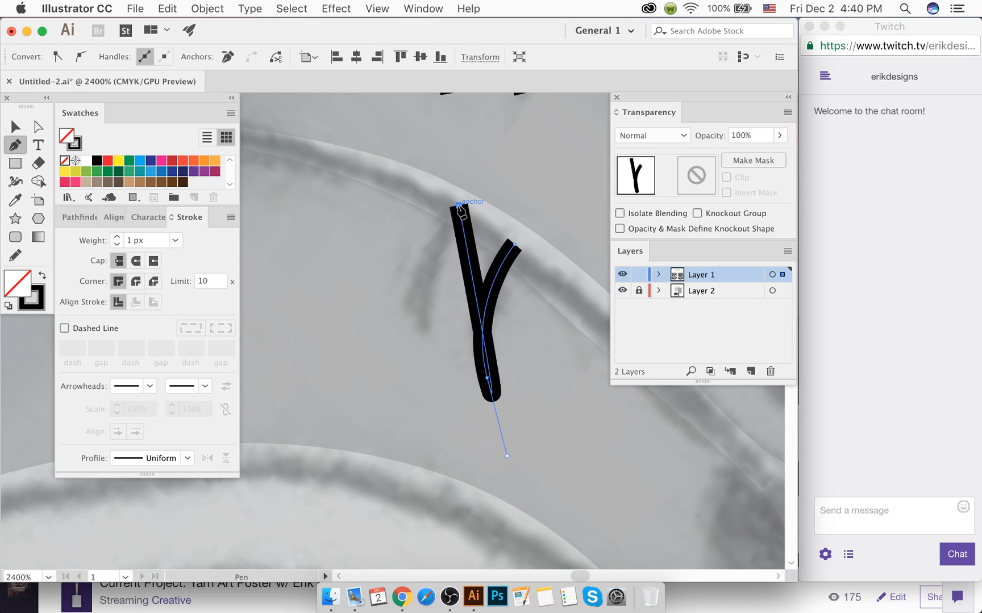
click(461, 211)
key(super+z)
super+click(456, 204)
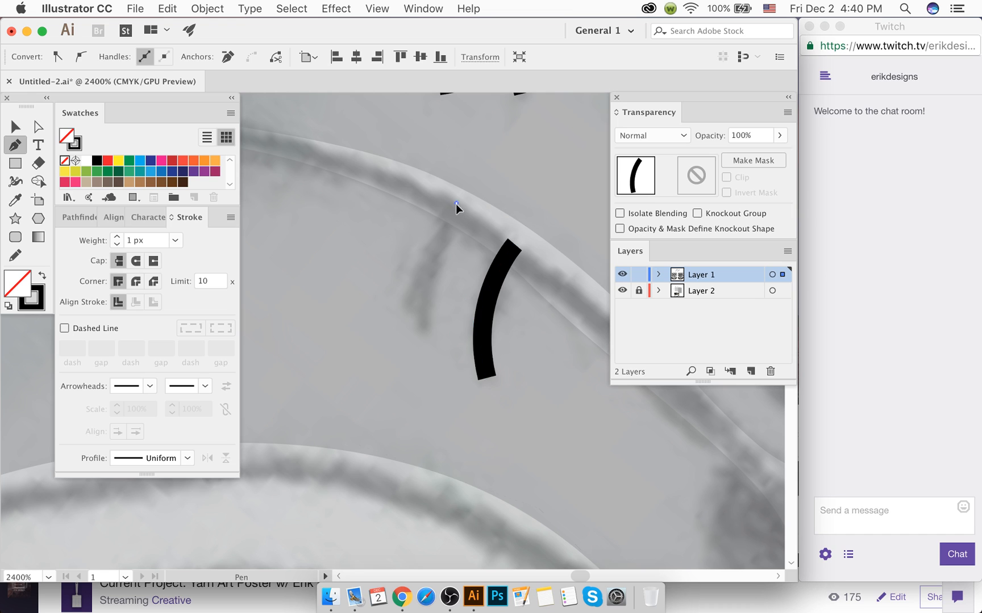
click(456, 202)
drag(420, 327, 420, 376)
super+click(480, 231)
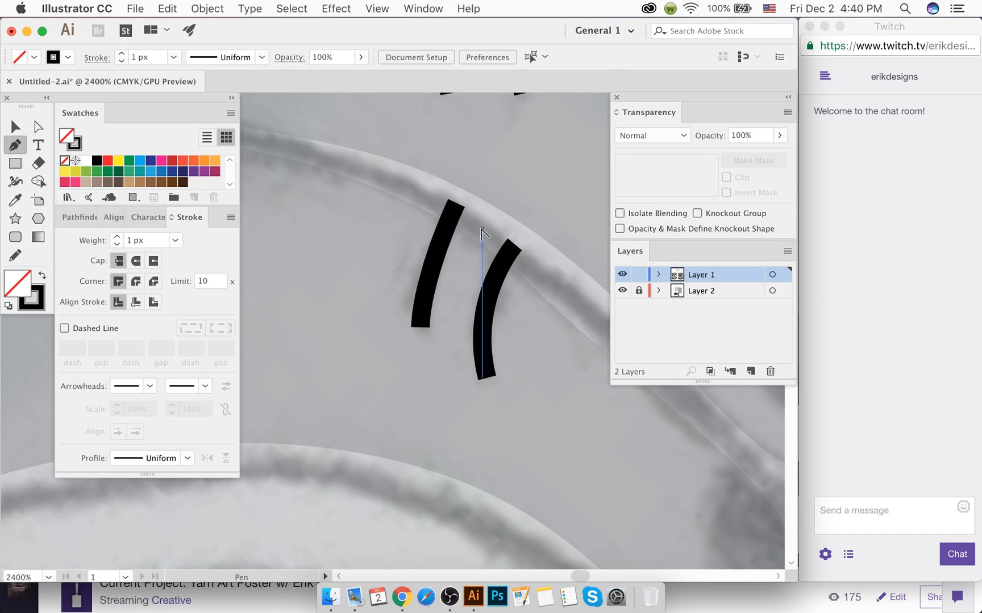
Step: Draw one nearly straight and one curved 1 px crease line on the second long finger's knuckle, just below the folded gap
scroll(479, 229, down, 5)
scroll(466, 227, up, 3)
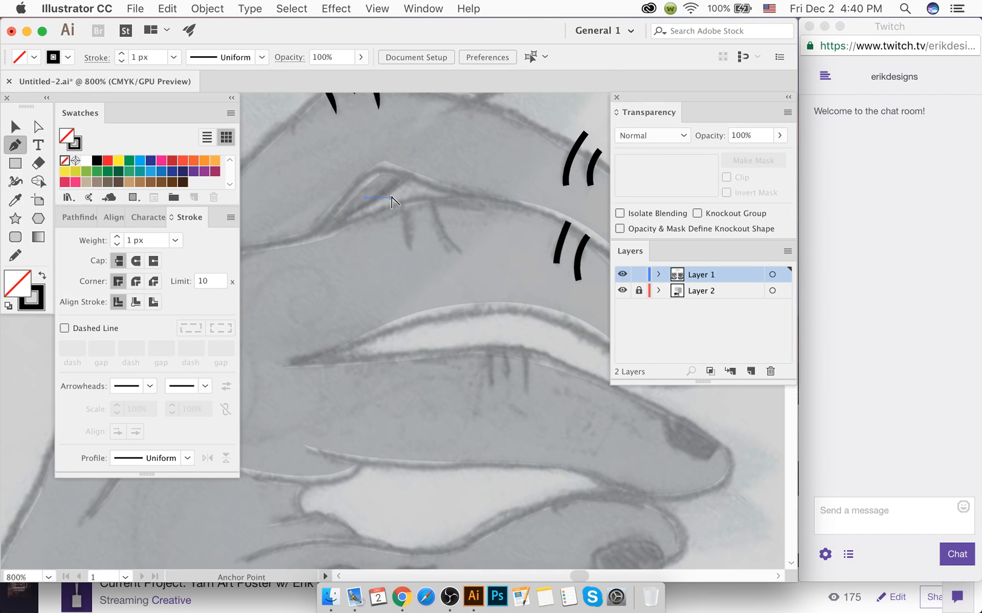
click(400, 199)
click(414, 271)
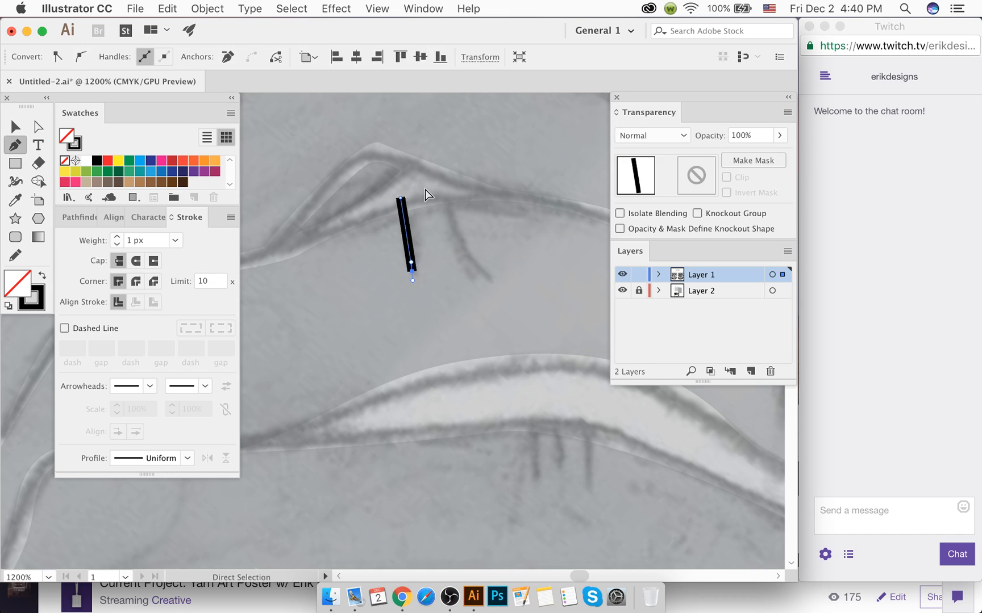
super+click(439, 194)
click(437, 187)
mouse_move(480, 278)
mouse_down()
mouse_move(510, 276)
mouse_move(508, 297)
mouse_up()
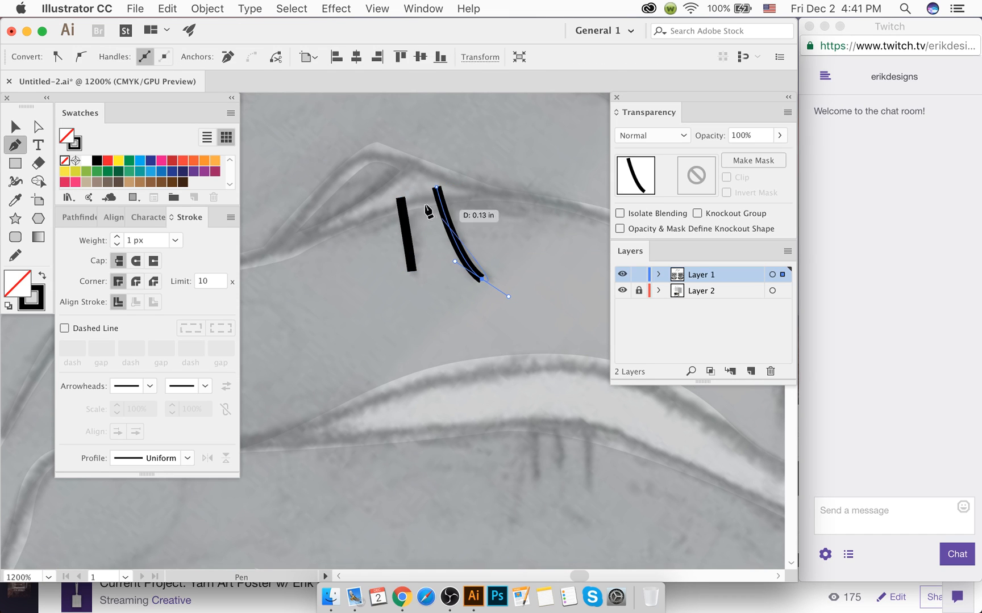
super+click(412, 180)
Step: Draw the first of the 1 px crease lines on the third long finger's knuckle, curve it slightly and deselect it
scroll(435, 192, down, 2)
scroll(425, 201, right, 2)
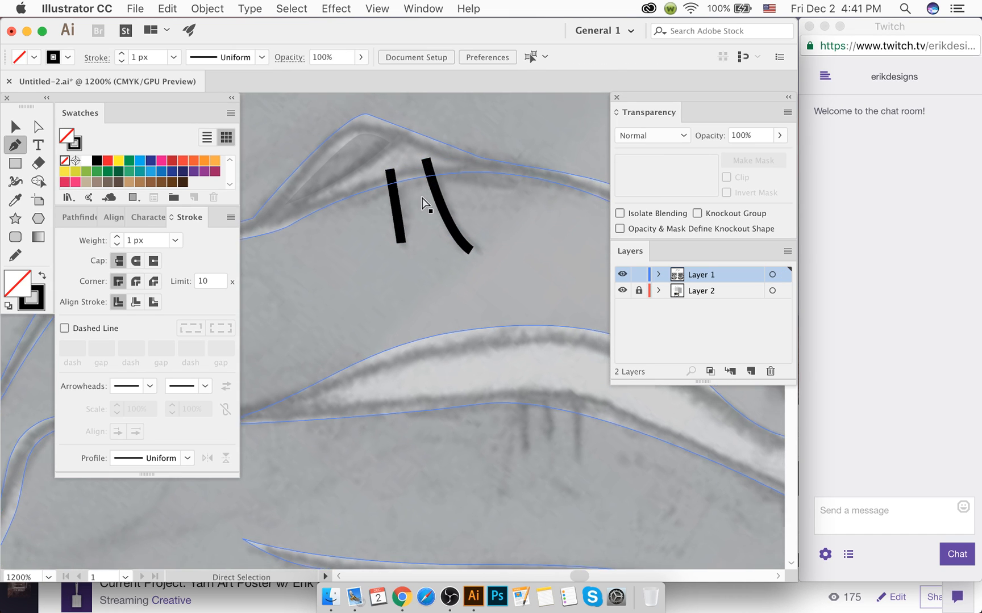
scroll(432, 210, down, 2)
scroll(431, 210, right, 4)
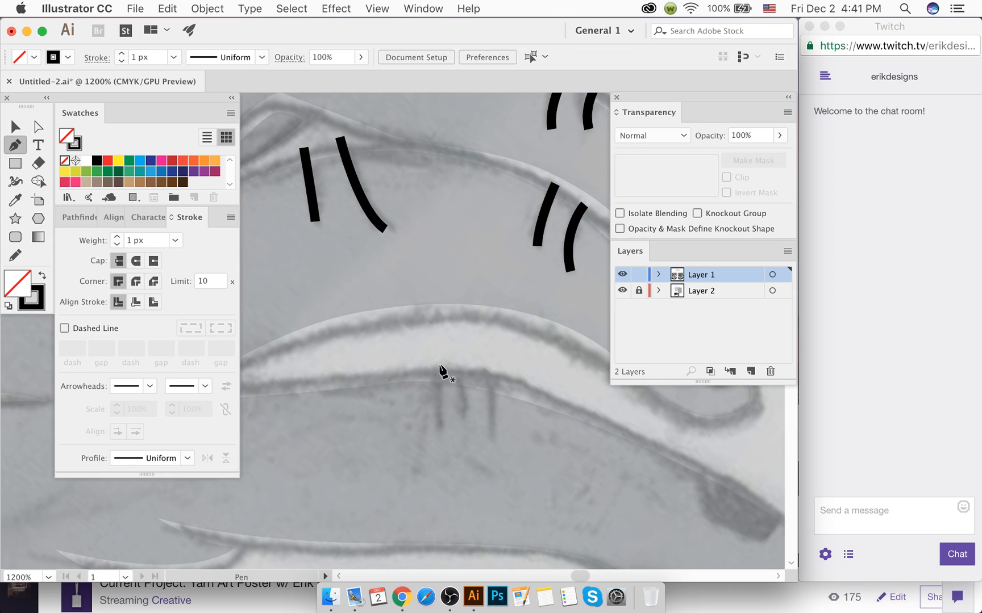
click(434, 369)
click(435, 432)
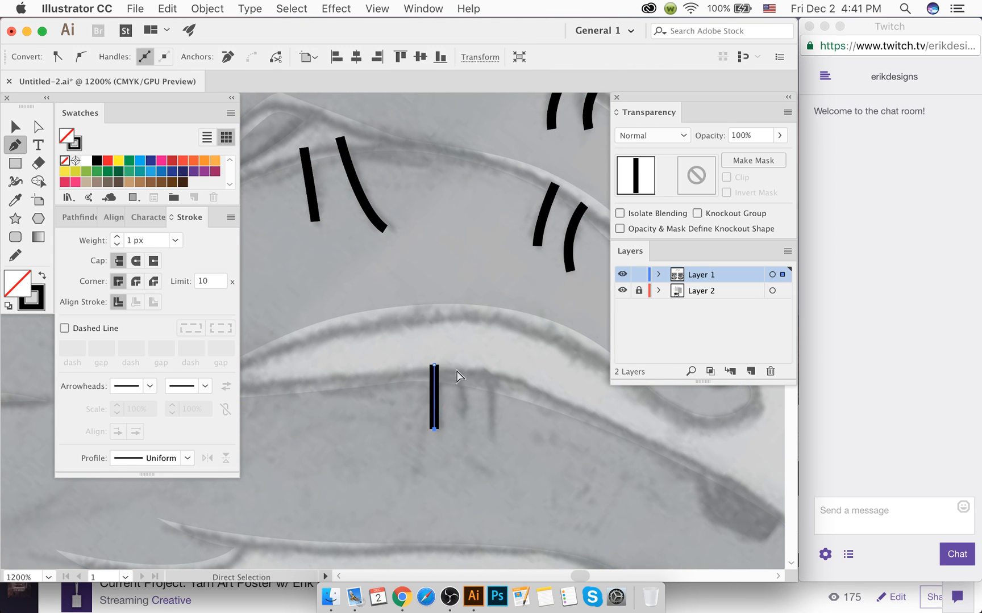
click(438, 432)
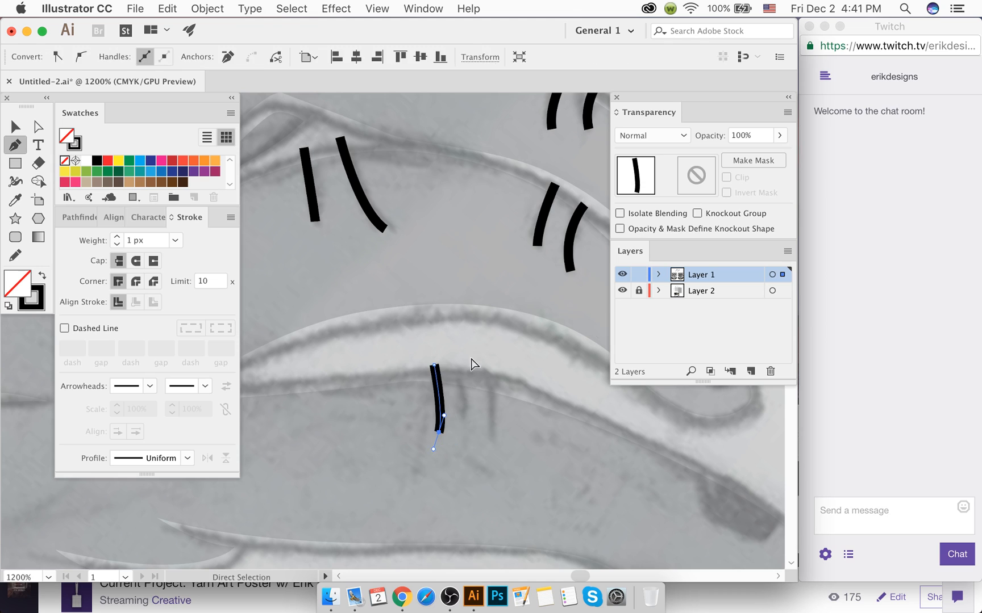
super+click(461, 363)
Step: Add two more slightly curved 1 px crease lines beside the first on the third long finger's knuckle
click(460, 362)
click(465, 419)
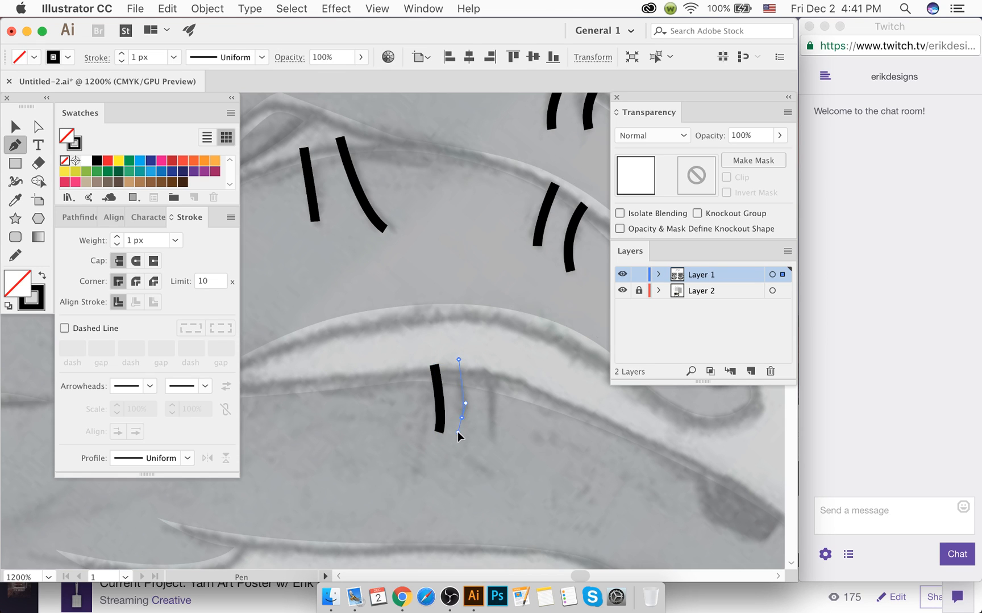
super+click(493, 366)
click(493, 365)
click(497, 455)
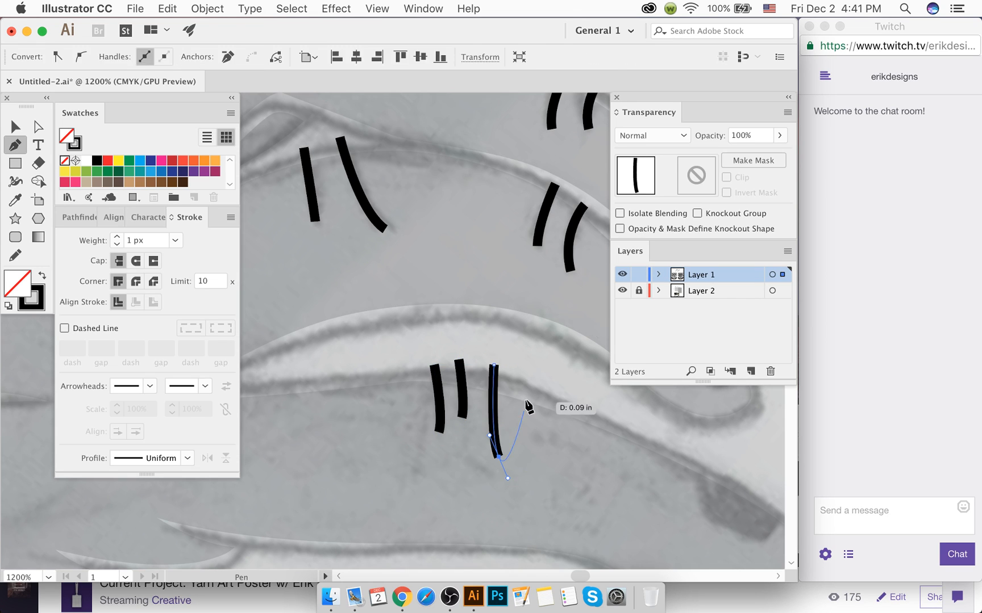
super+click(526, 396)
Step: Draw three separate 1 px crease lines side by side across the thumb's lower edge, curving the first one the most
scroll(526, 395, down, 3)
scroll(526, 396, down, 3)
scroll(527, 409, down, 5)
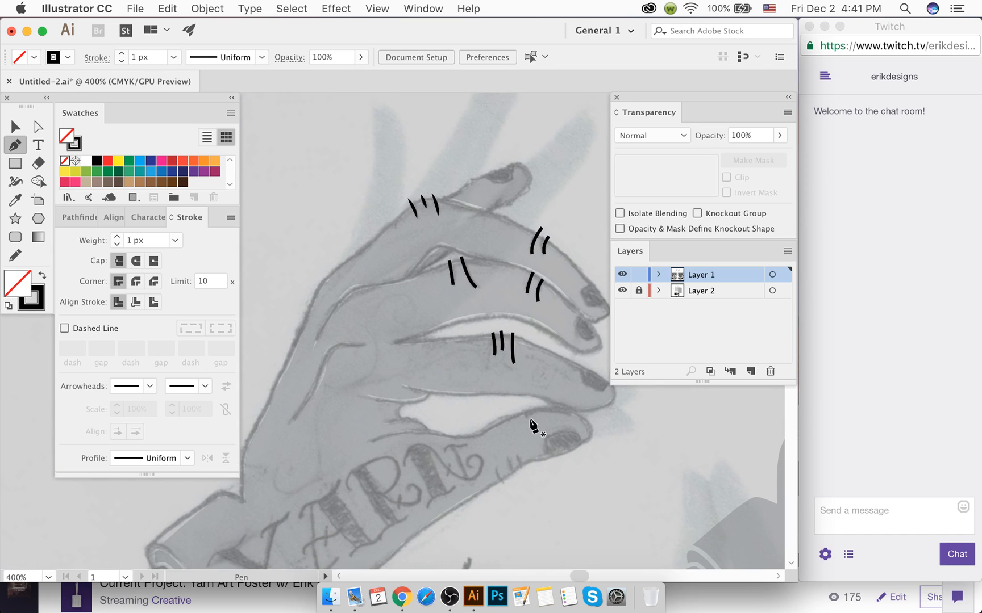
scroll(527, 433, down, 3)
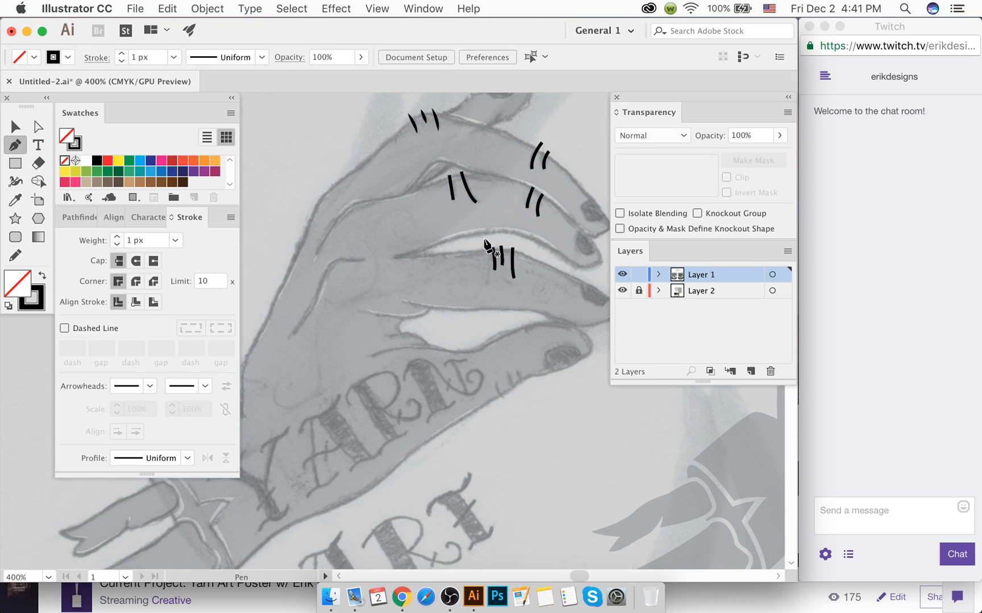
scroll(510, 271, down, 3)
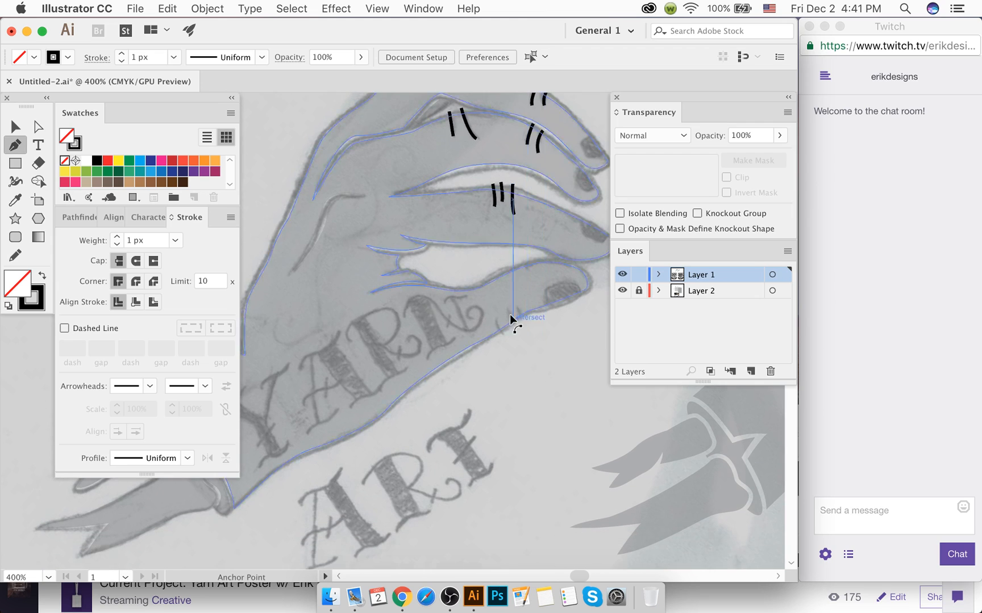
scroll(520, 315, up, 2)
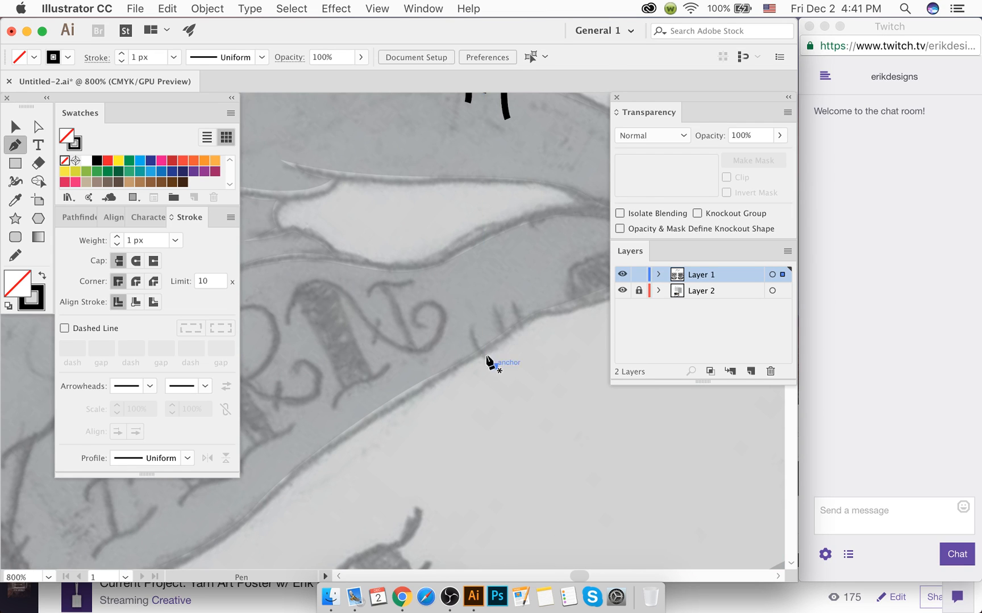
drag(494, 367, 474, 300)
super+click(511, 363)
click(495, 305)
drag(513, 356, 531, 339)
super+click(519, 334)
click(517, 299)
super+click(548, 353)
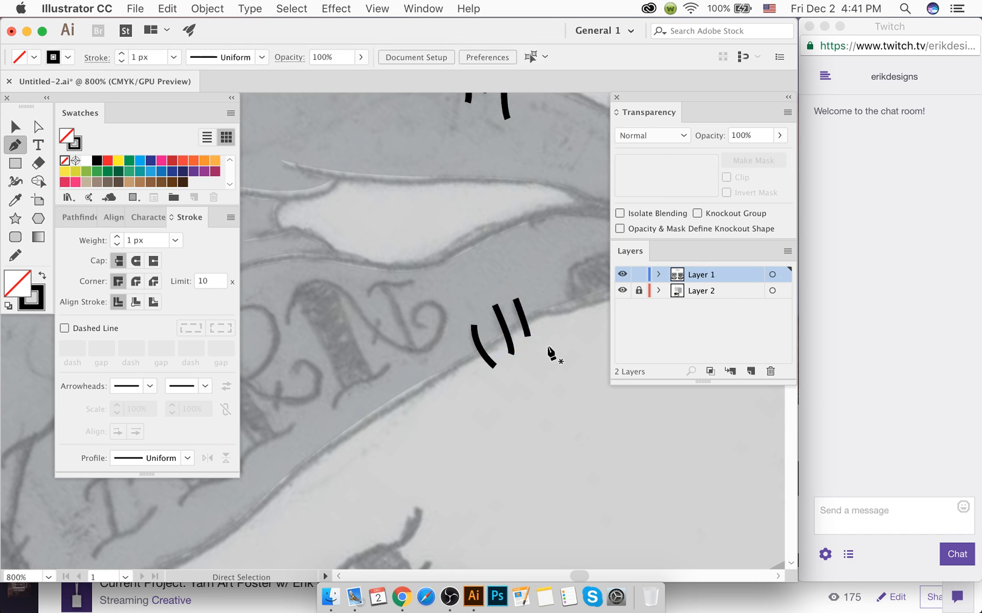
Step: Select all crease lines with the same fill and stroke and give them the width profile that tapers at both ends
key(super+minus)
key(super+minus)
key(super+minus)
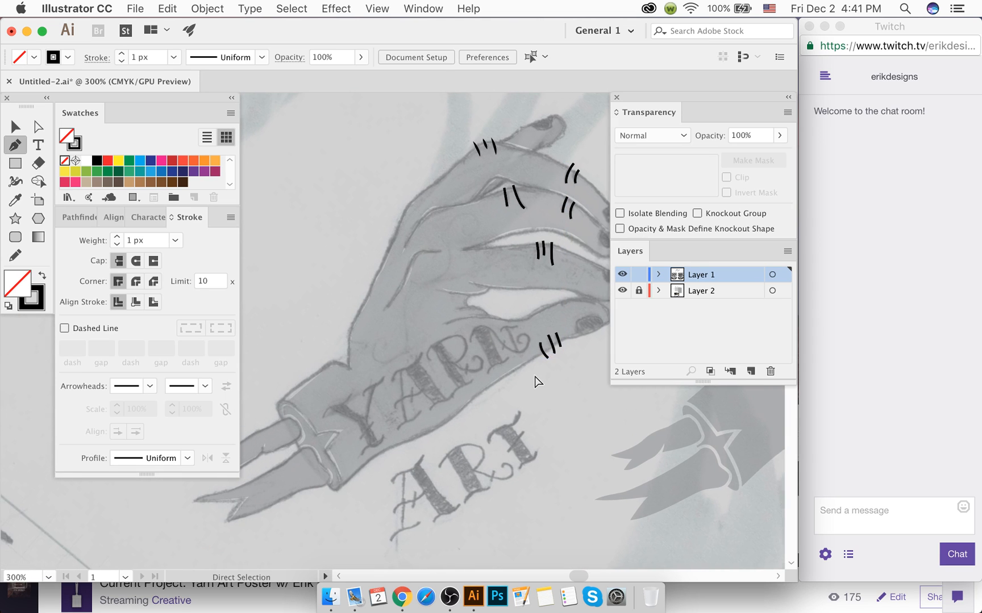
scroll(535, 376, left, 1)
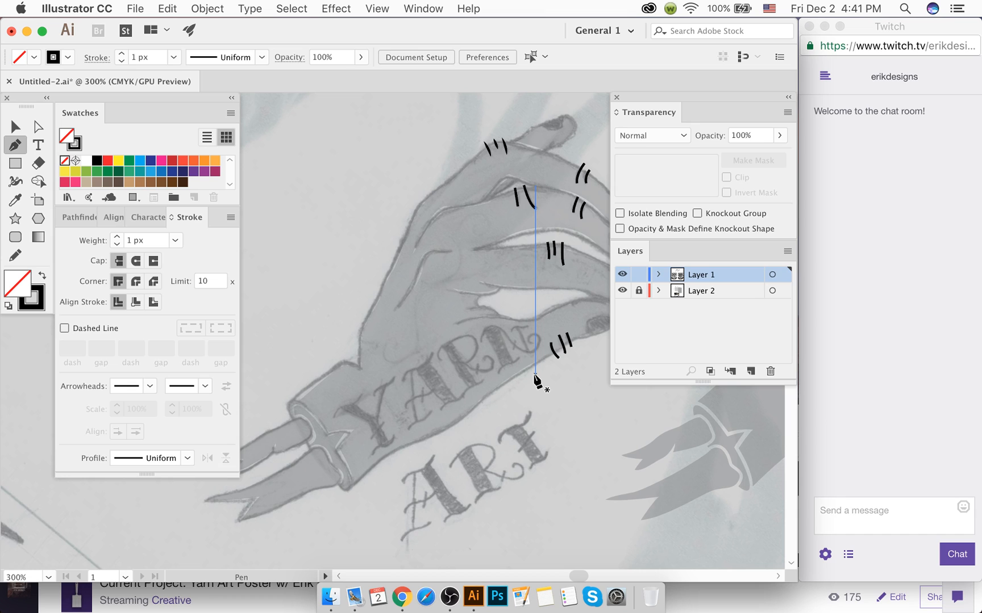
scroll(432, 374, right, 10)
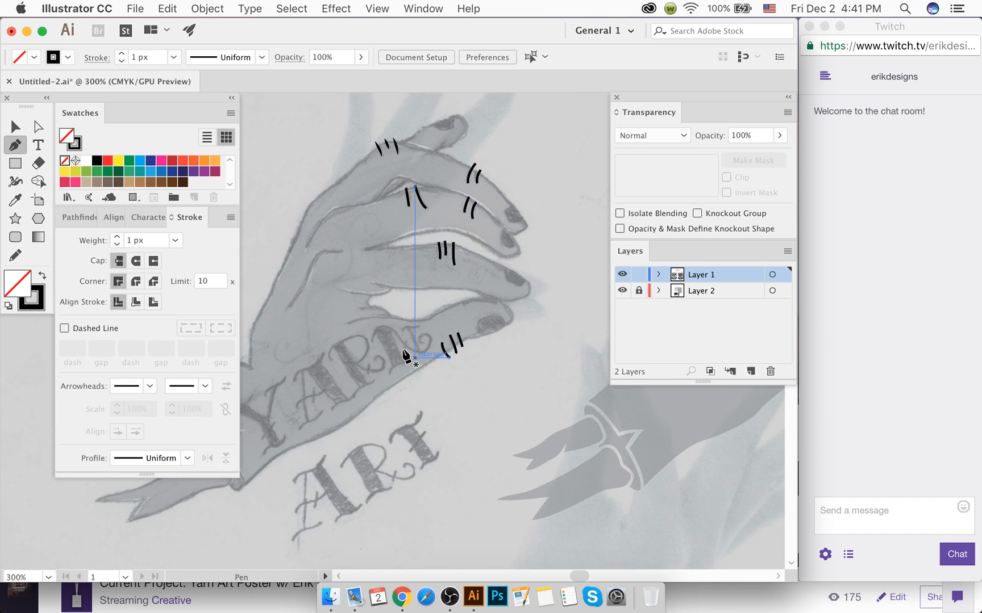
click(16, 126)
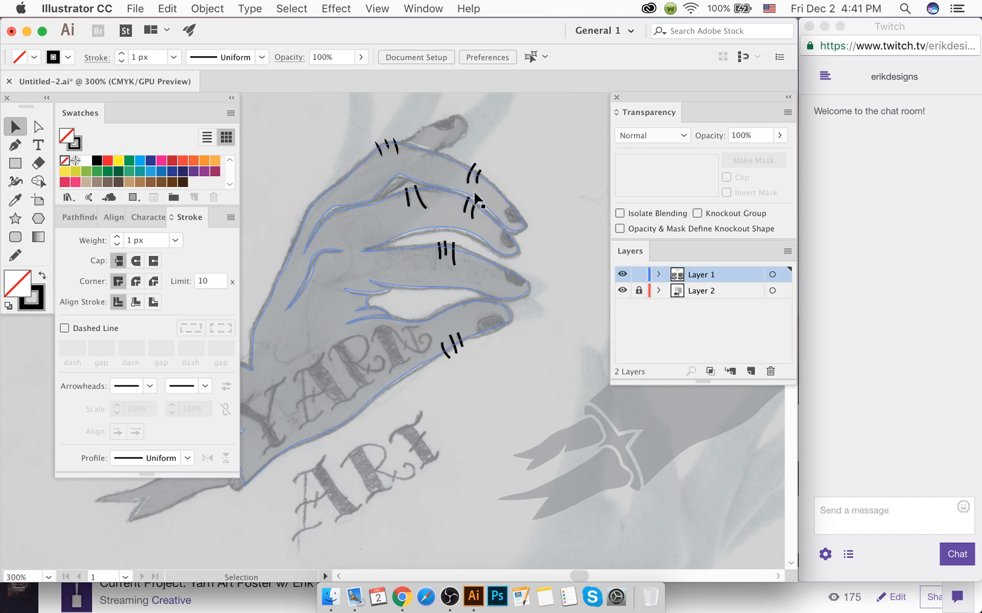
click(378, 147)
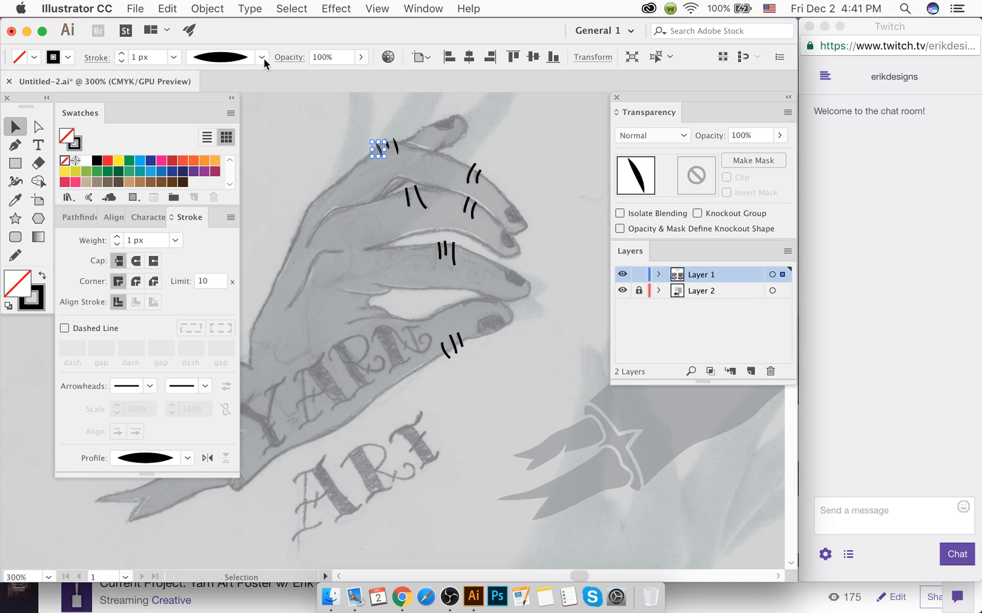
click(303, 7)
mouse_move(321, 149)
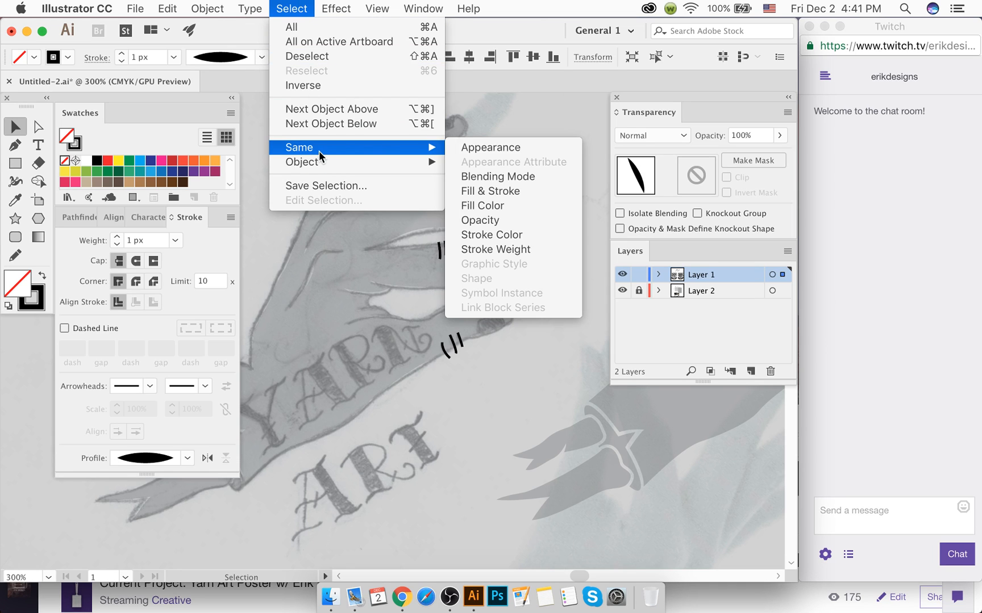
click(507, 192)
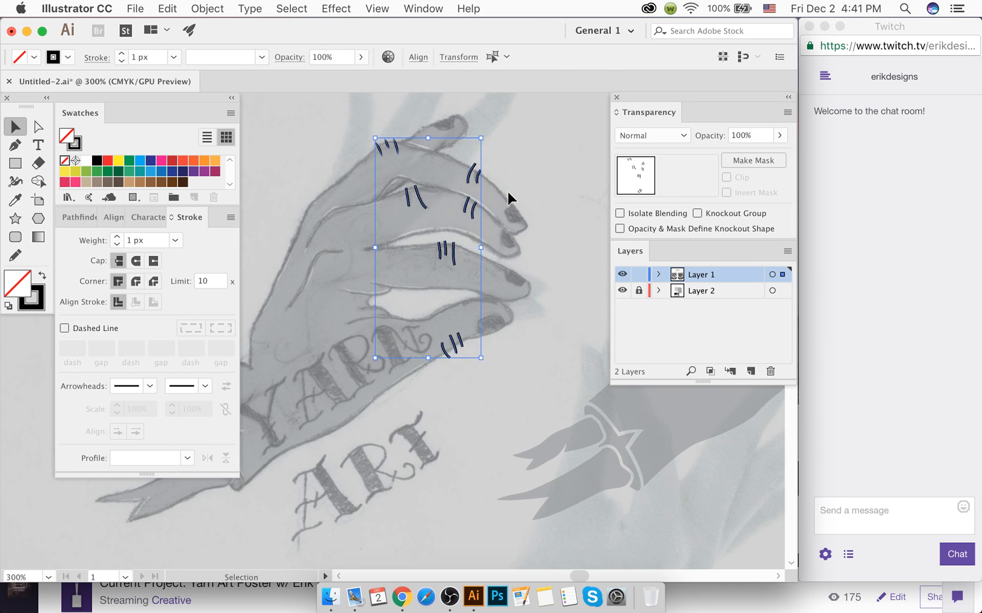
scroll(466, 237, down, 7)
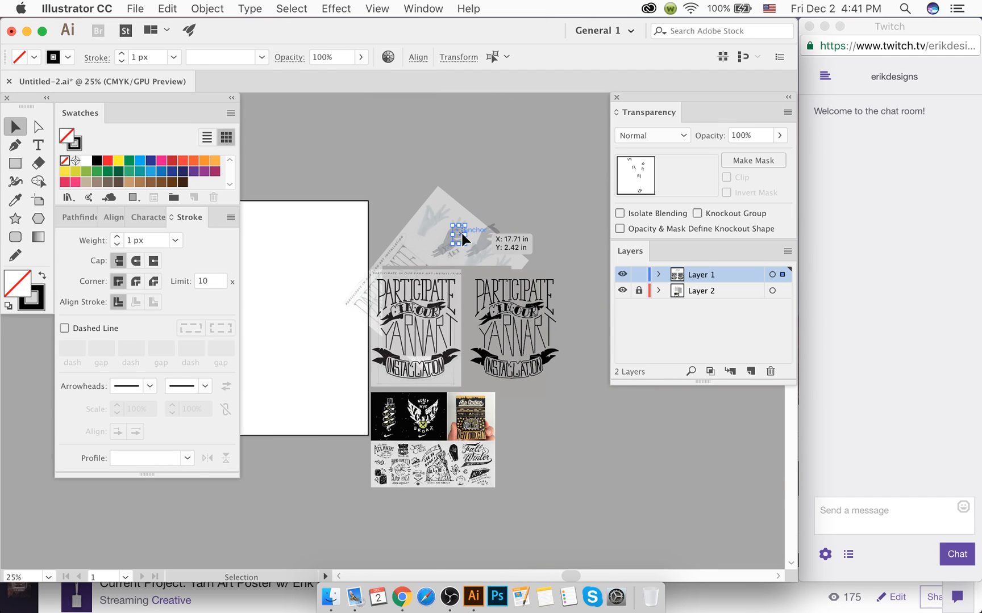
scroll(462, 238, up, 10)
scroll(448, 236, down, 2)
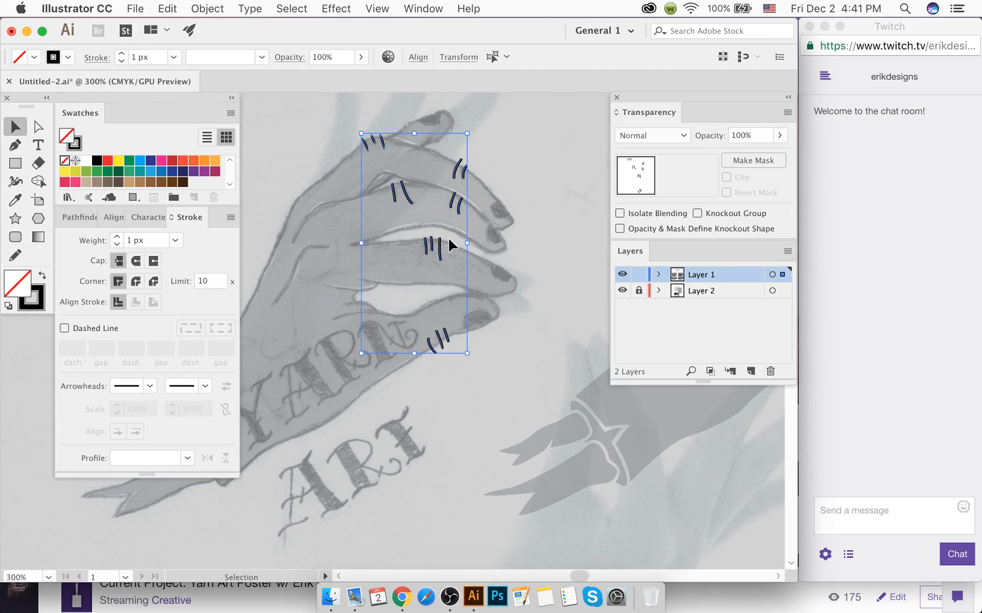
click(160, 459)
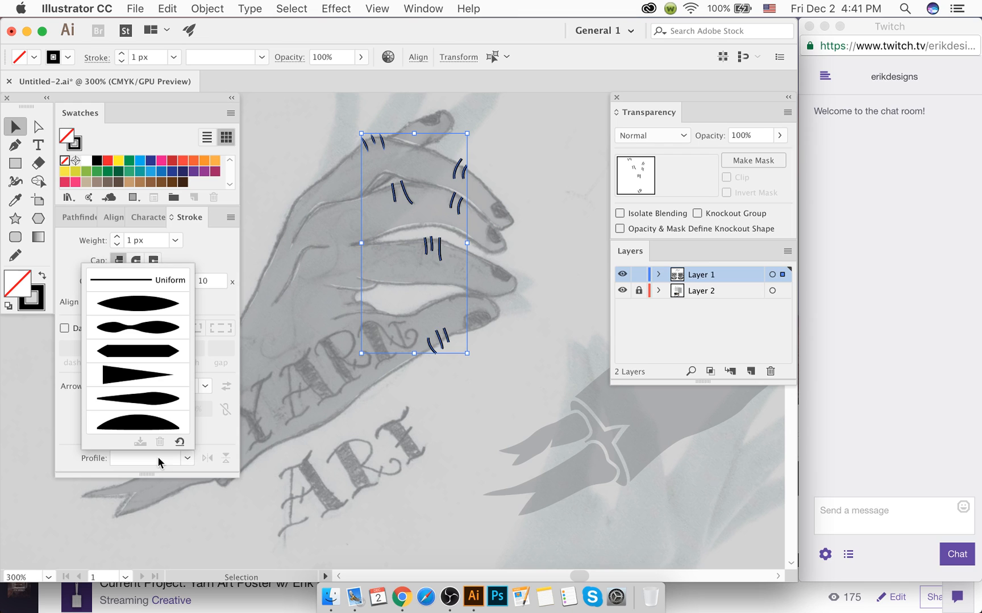
click(145, 303)
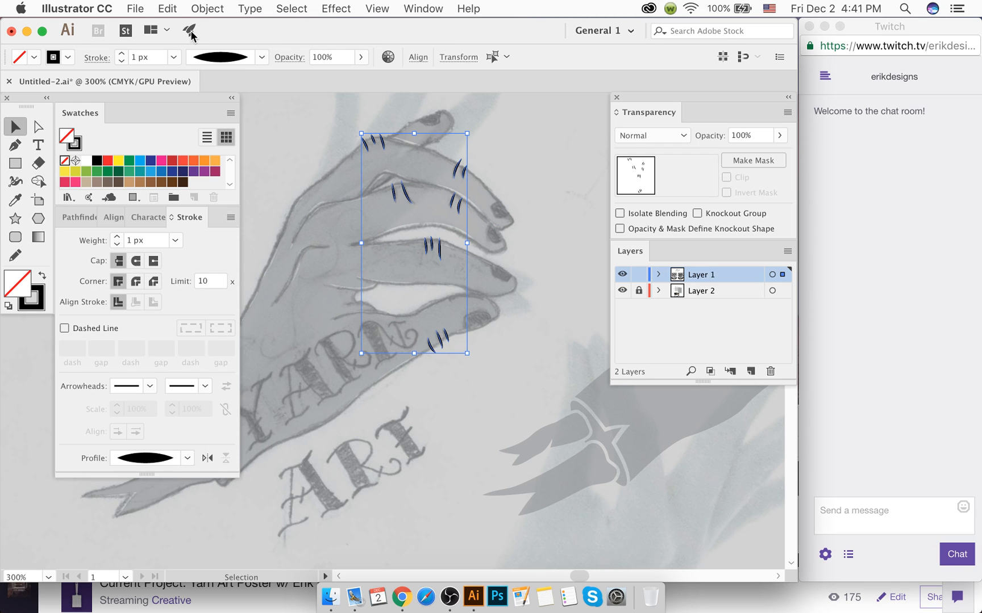
Step: Expand the appearance of the selected tapered crease lines into filled shapes
click(207, 8)
click(262, 191)
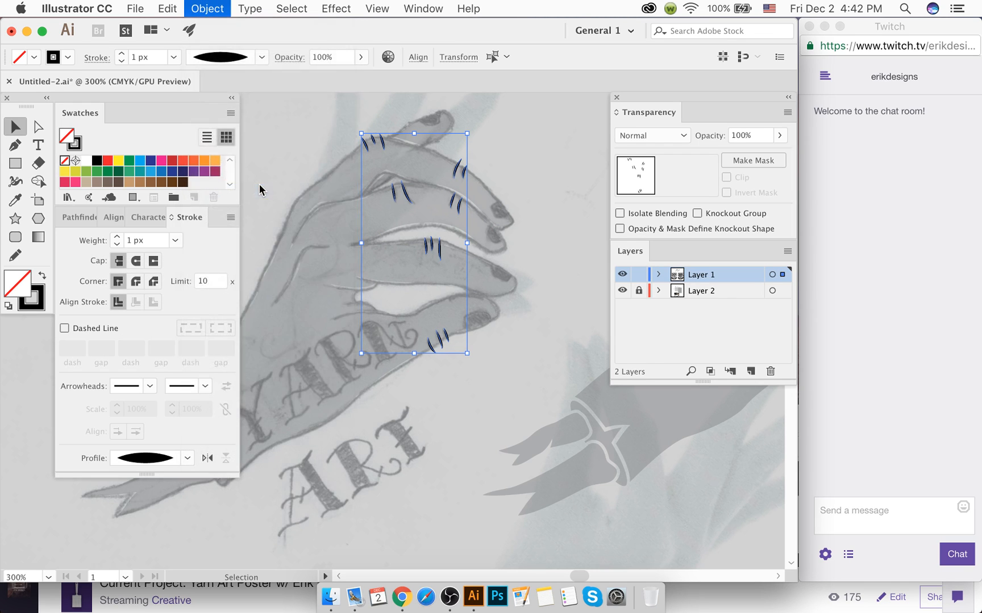
click(473, 338)
click(196, 8)
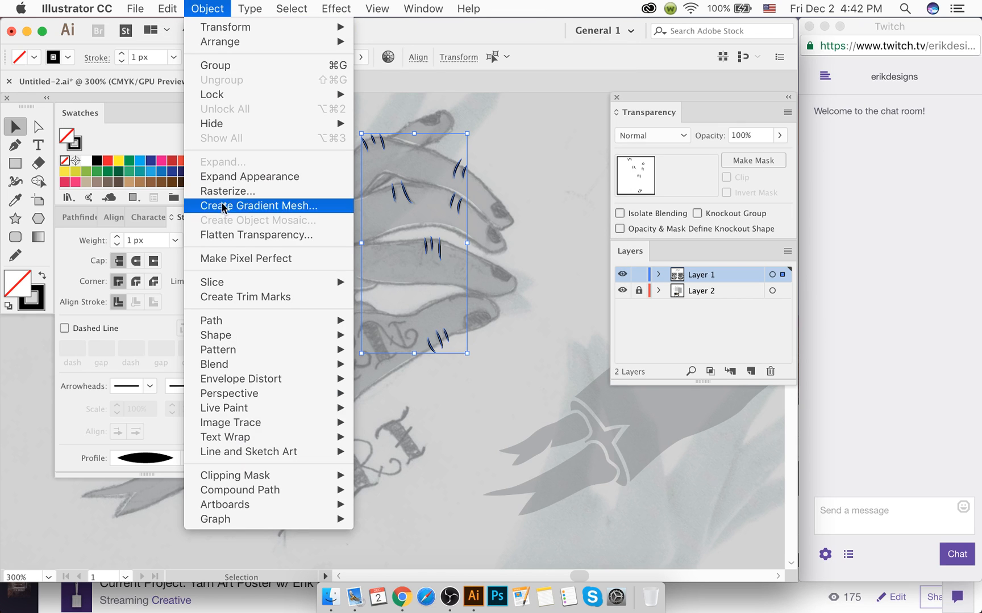
click(287, 175)
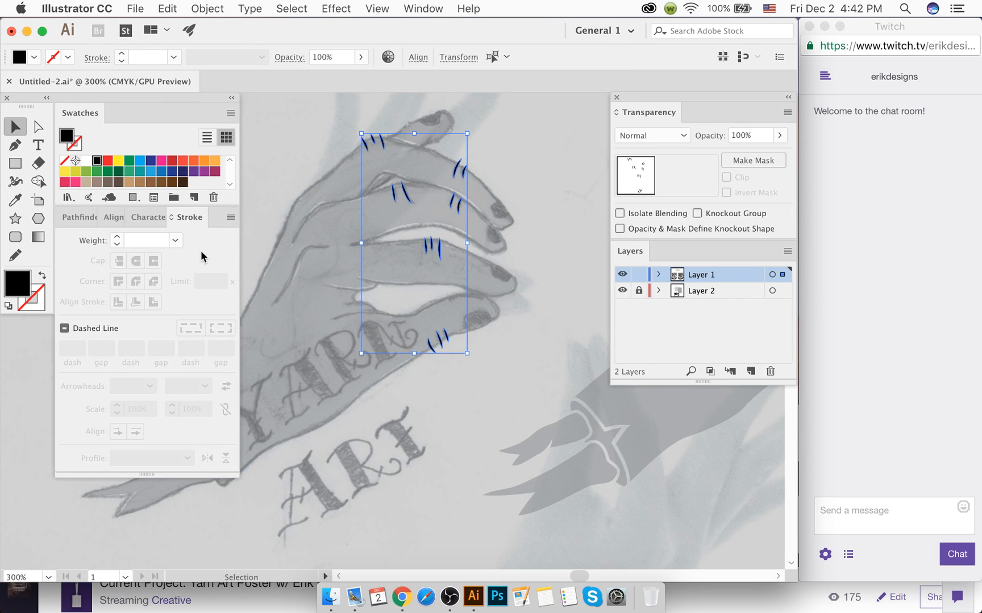
Step: Add the hand shape to the selected crease shapes and apply the Trim pathfinder to cut the creases out of it
scroll(438, 253, up, 2)
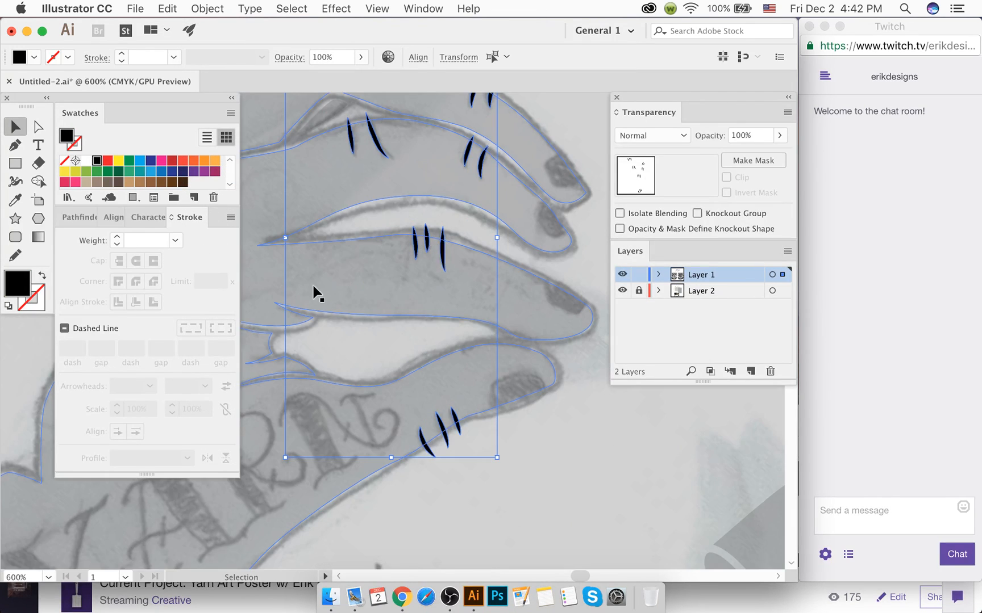
click(78, 217)
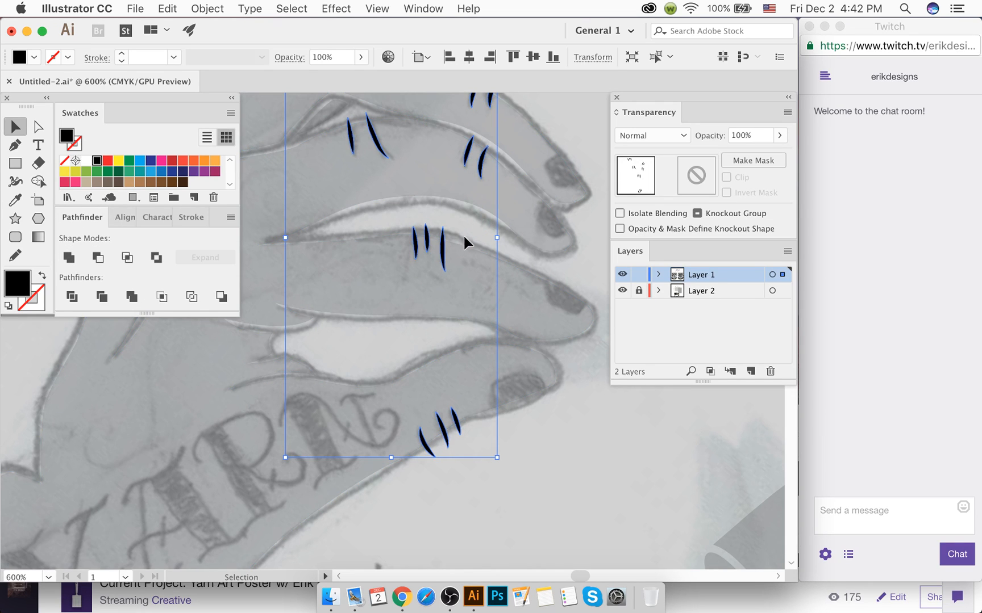
scroll(467, 243, down, 1)
scroll(465, 243, down, 1)
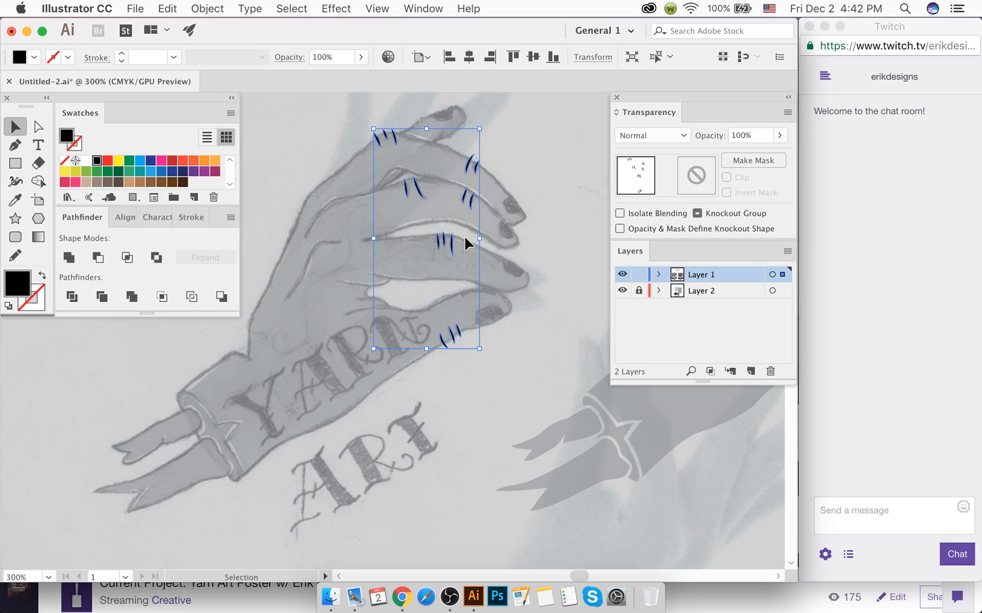
shift+click(422, 158)
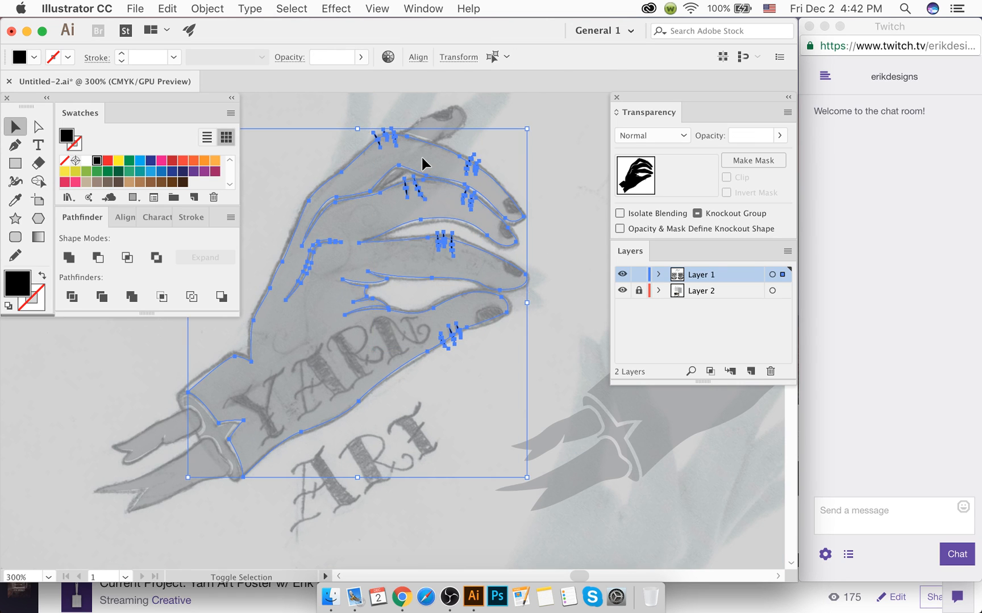
key(super+g)
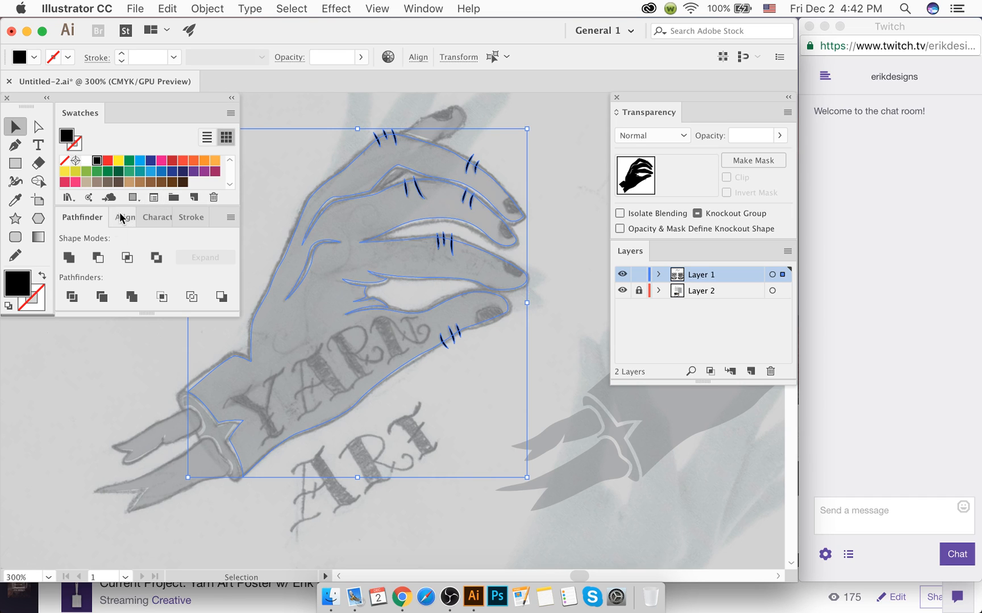
click(103, 298)
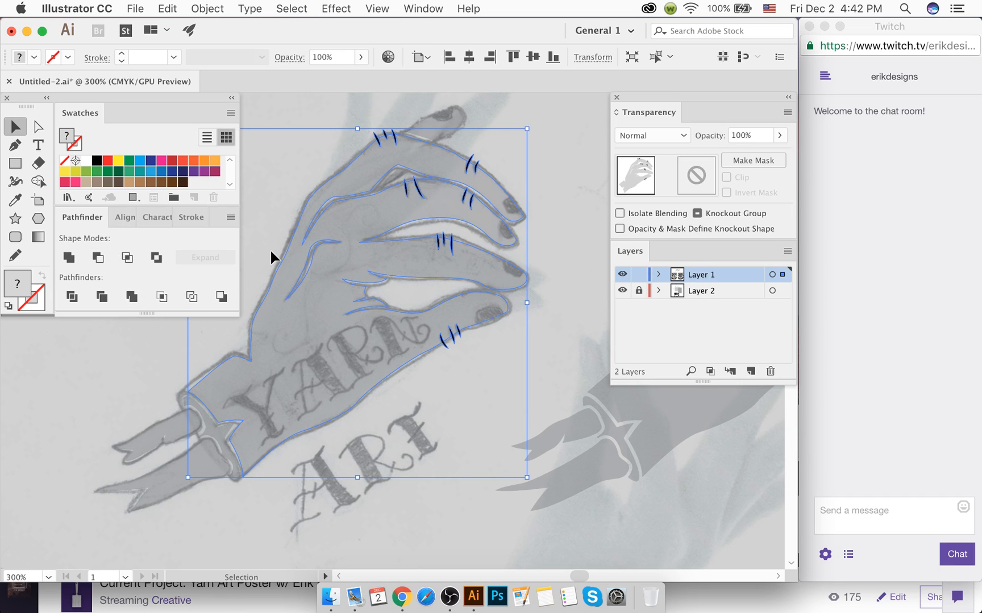
Step: Isolate the trimmed group, select only the crease pieces by matching fill and stroke without the hand, delete them and leave isolation
right_click(356, 164)
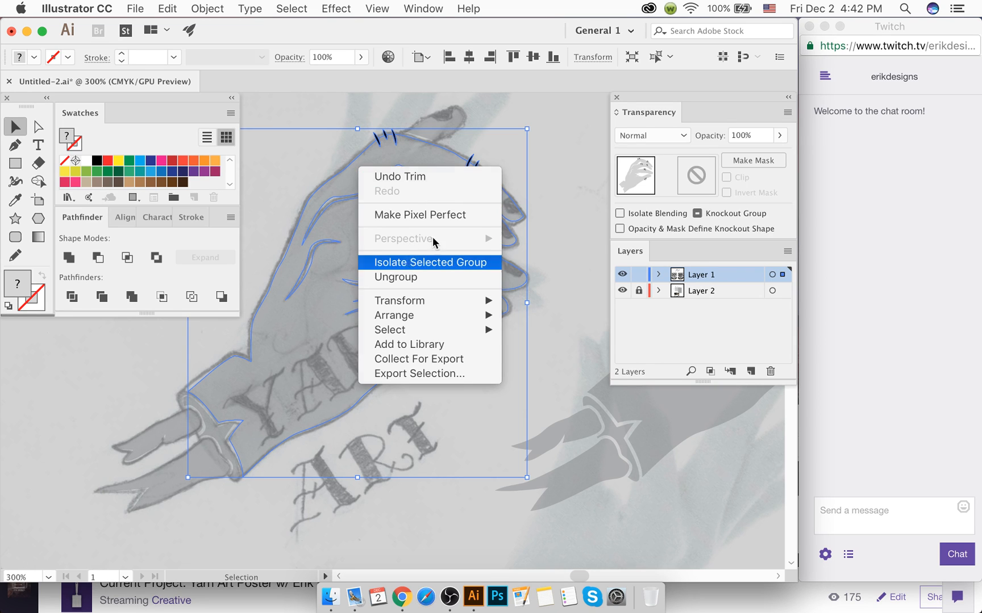
click(432, 262)
click(471, 162)
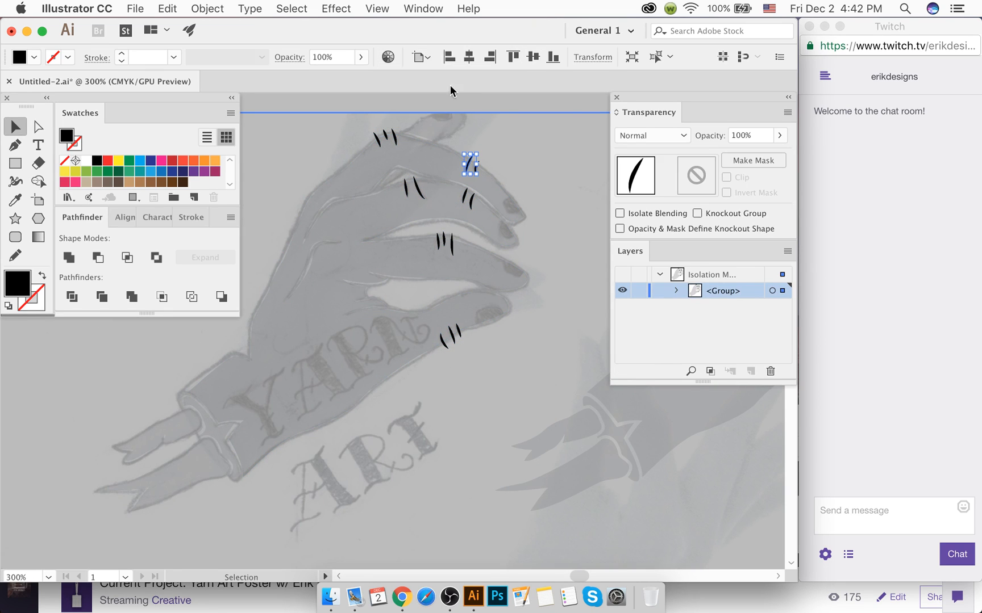
click(288, 8)
mouse_move(341, 155)
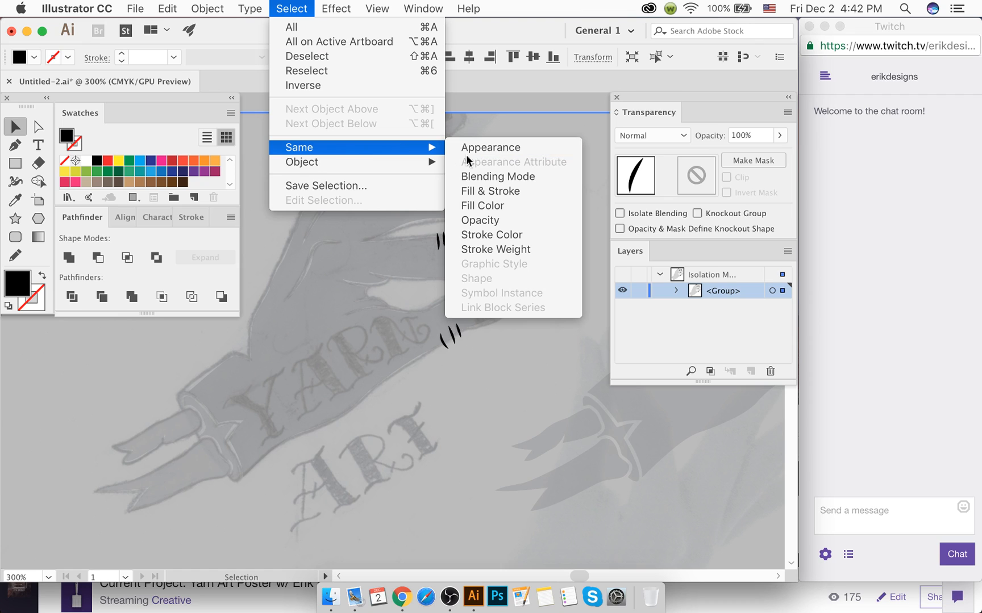
click(490, 197)
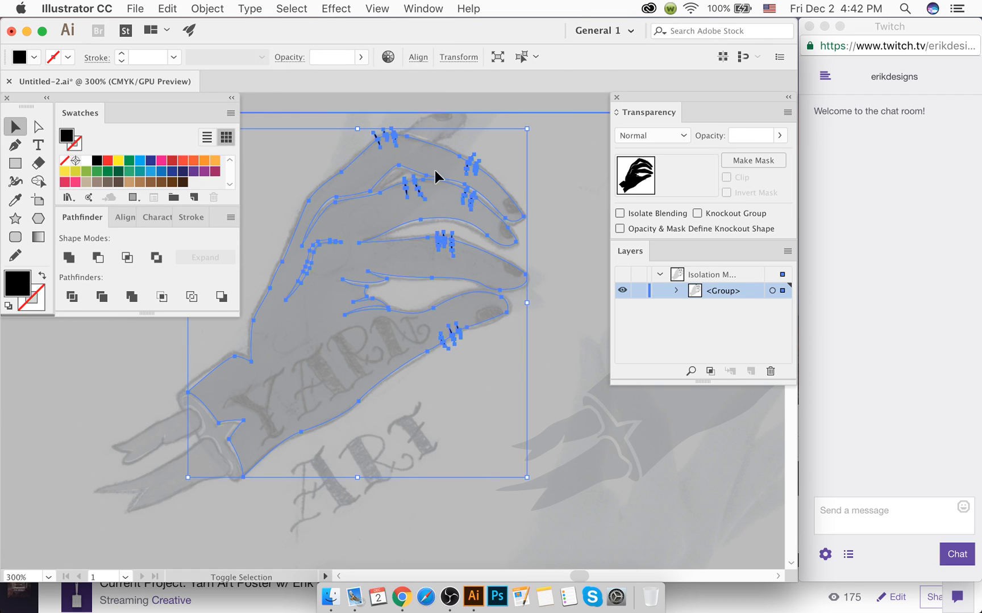
shift+click(516, 209)
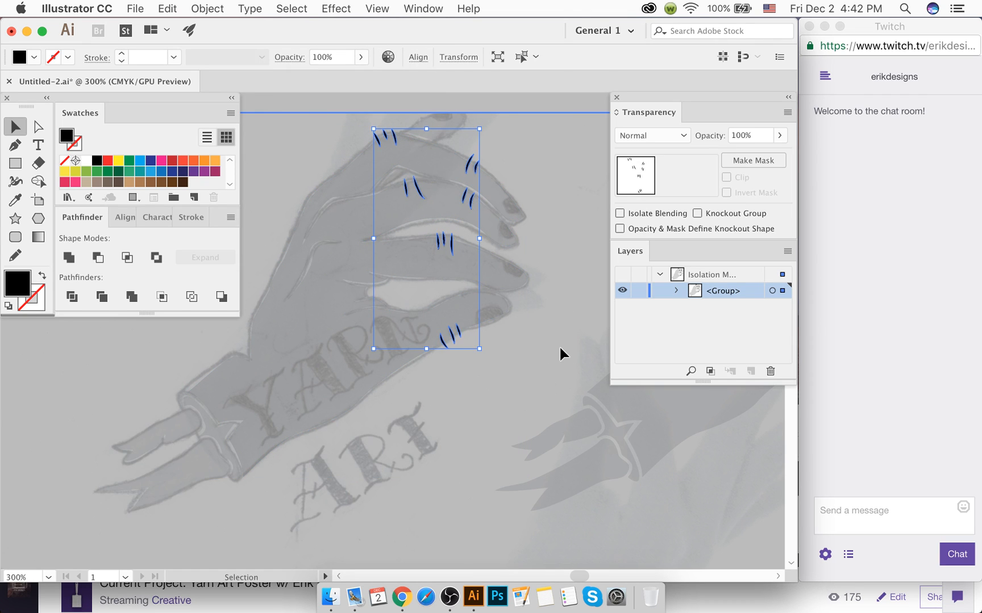
key(Delete)
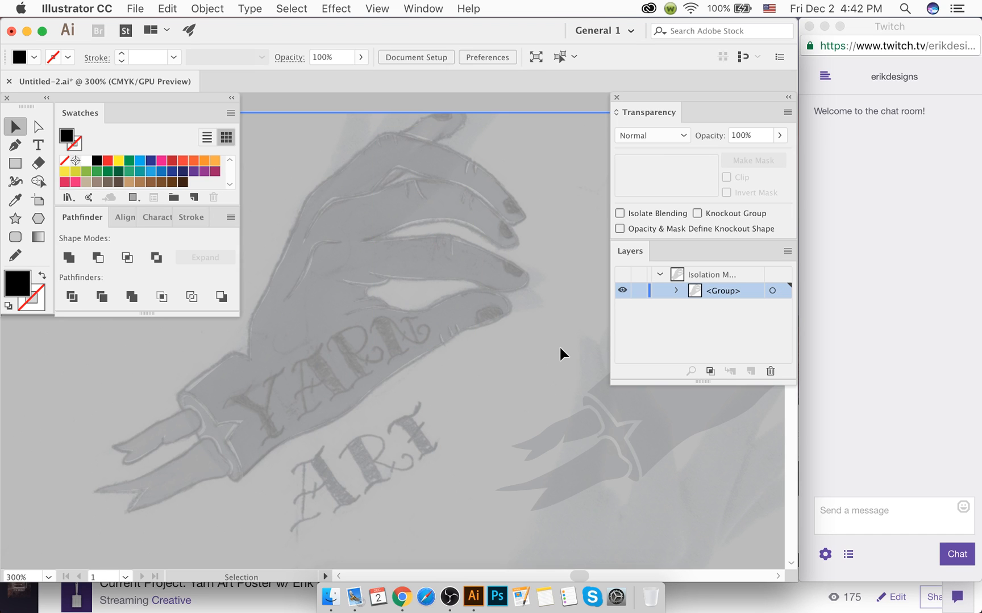
click(415, 111)
Step: Isolate the hand group and set the opacity of the hand shape inside it to 100%
click(498, 199)
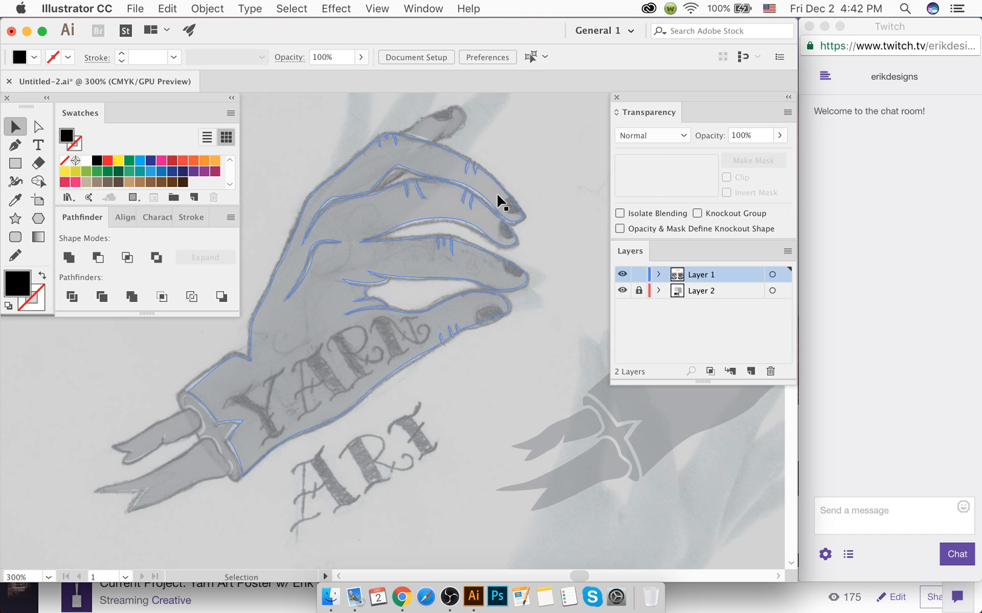
click(497, 199)
click(779, 135)
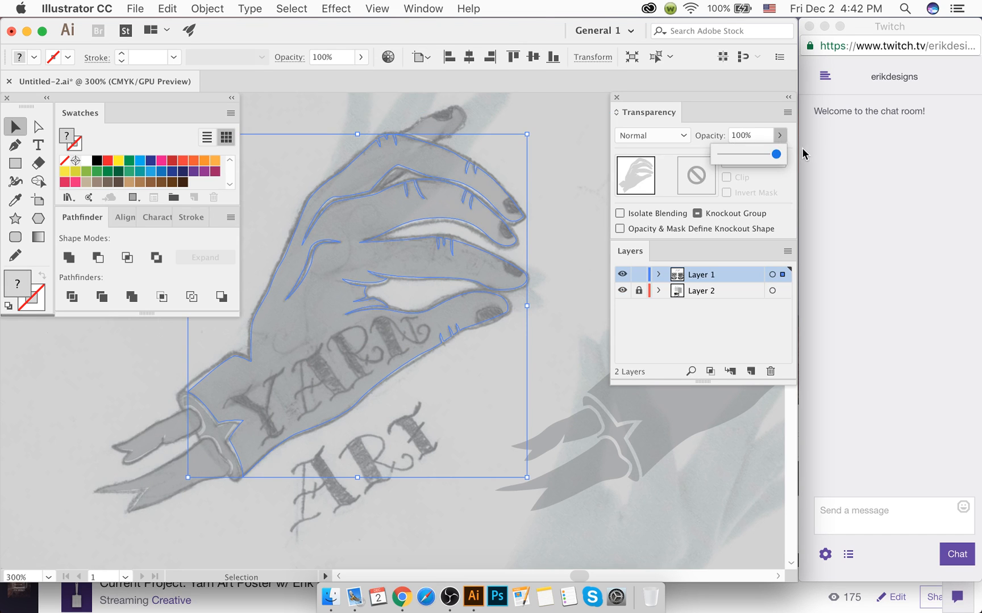
double_click(546, 143)
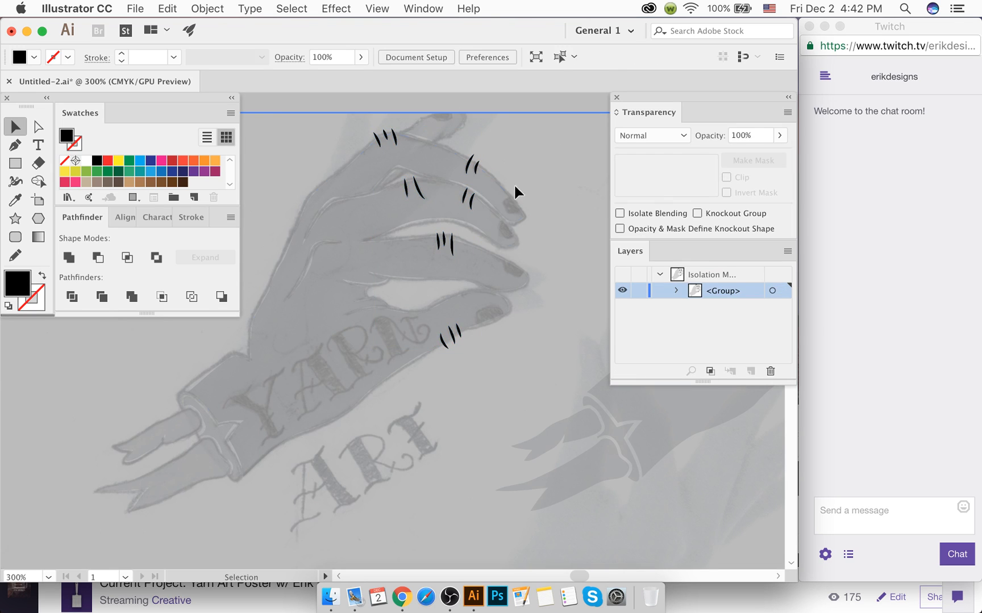
key(super+a)
click(782, 136)
drag(730, 154, 777, 154)
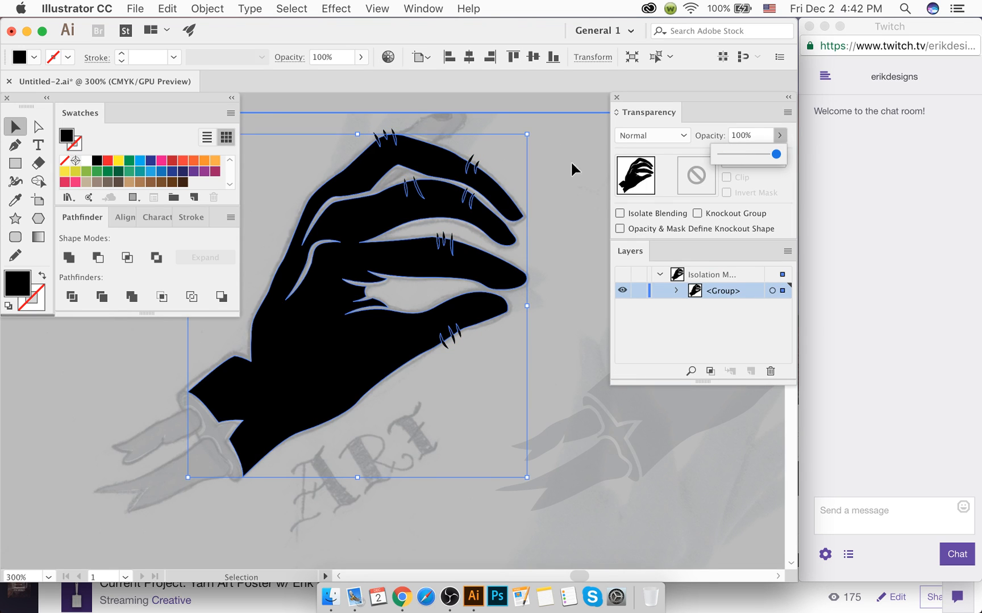
Step: Select every shape matching a leftover crease piece's fill and stroke, exclude the hand, cut the crease pieces out and leave isolation
click(496, 151)
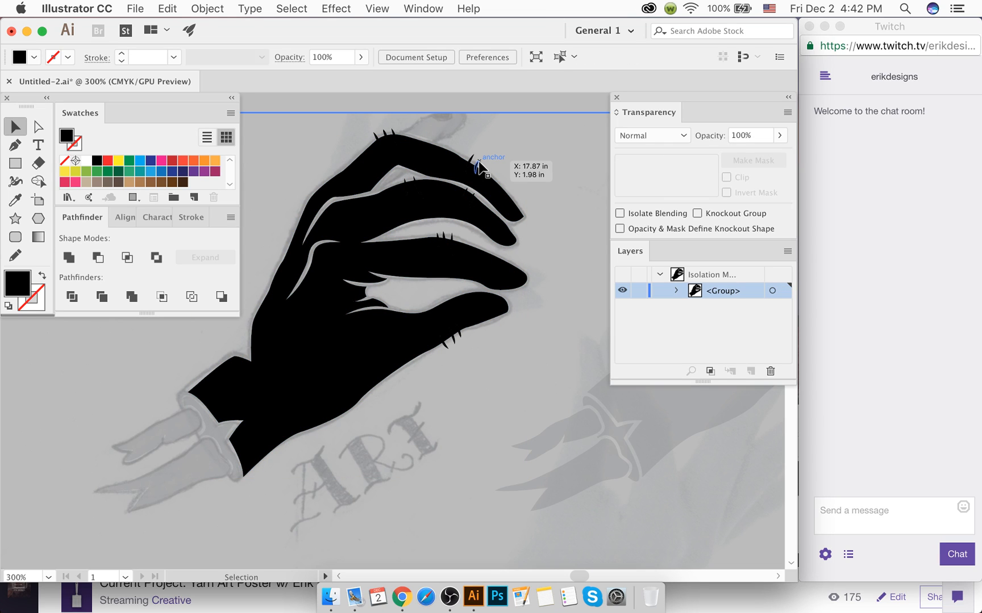
click(478, 165)
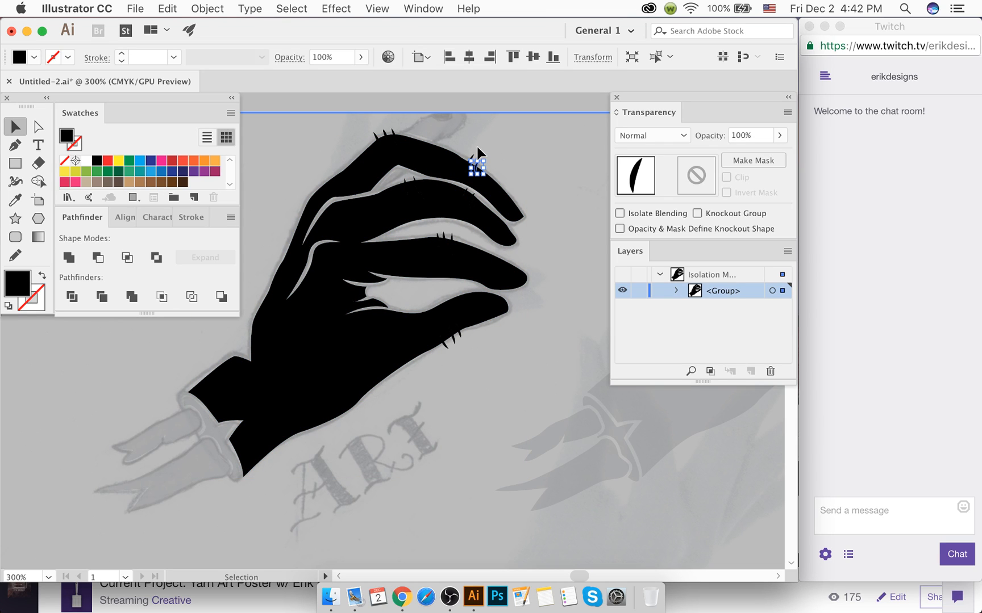
click(293, 7)
mouse_move(343, 148)
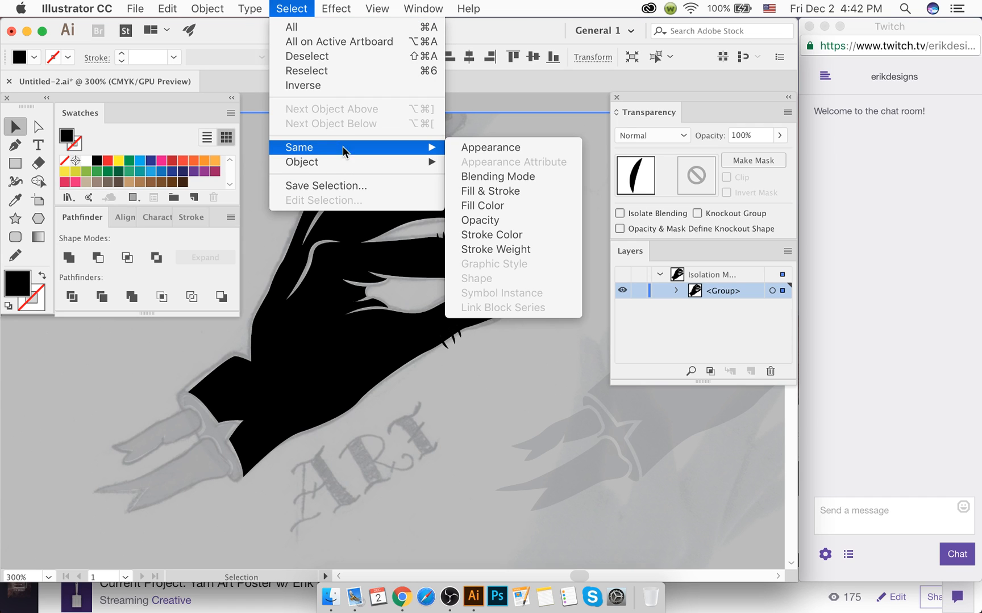
click(498, 193)
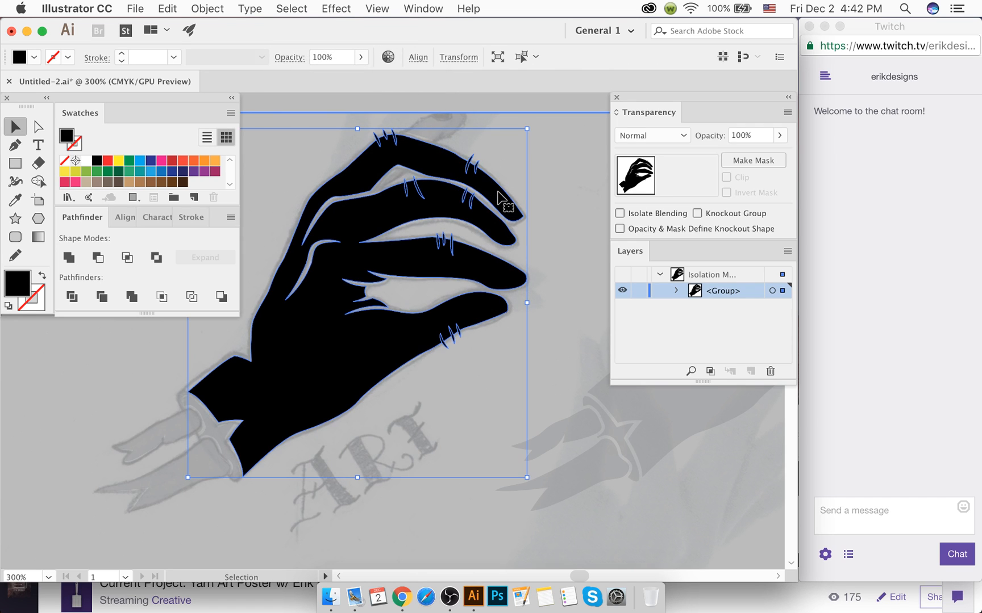
shift+click(497, 192)
key(super+x)
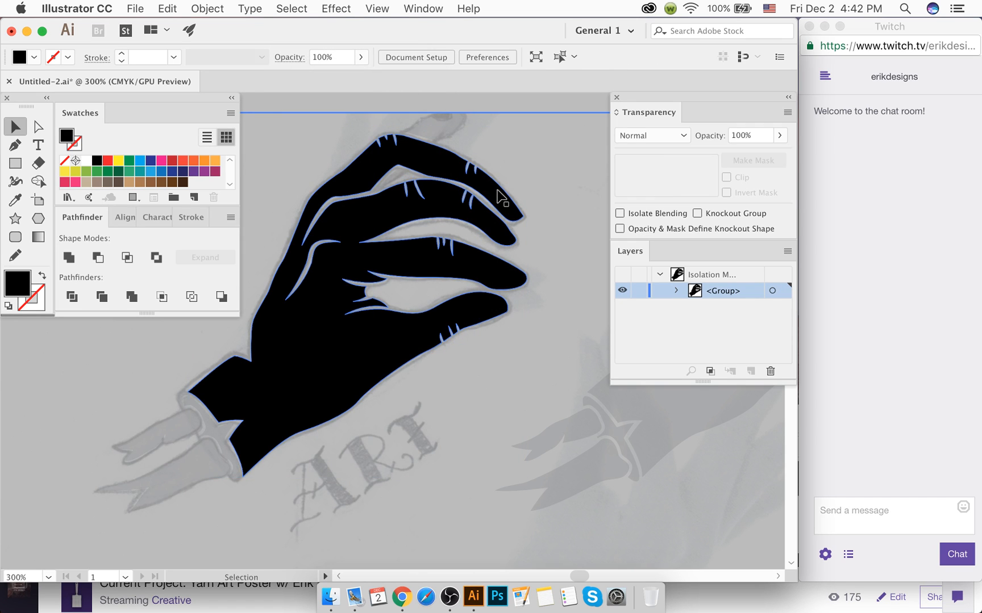
double_click(460, 108)
Step: Unite the separate fingertip and the small piece between the fingers, and match them to the hand's solid black with the Eyedropper
click(451, 138)
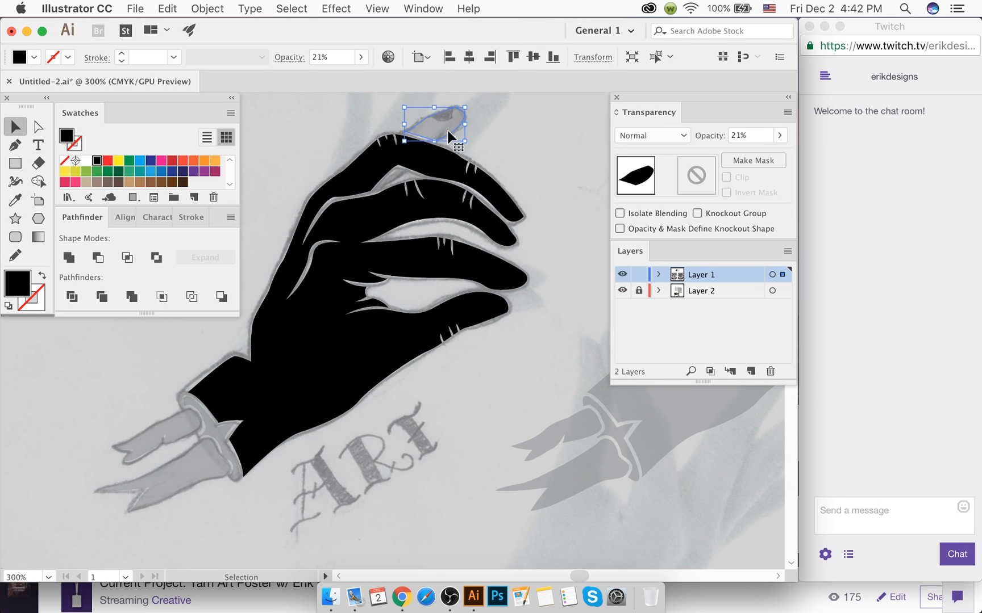
shift+click(394, 181)
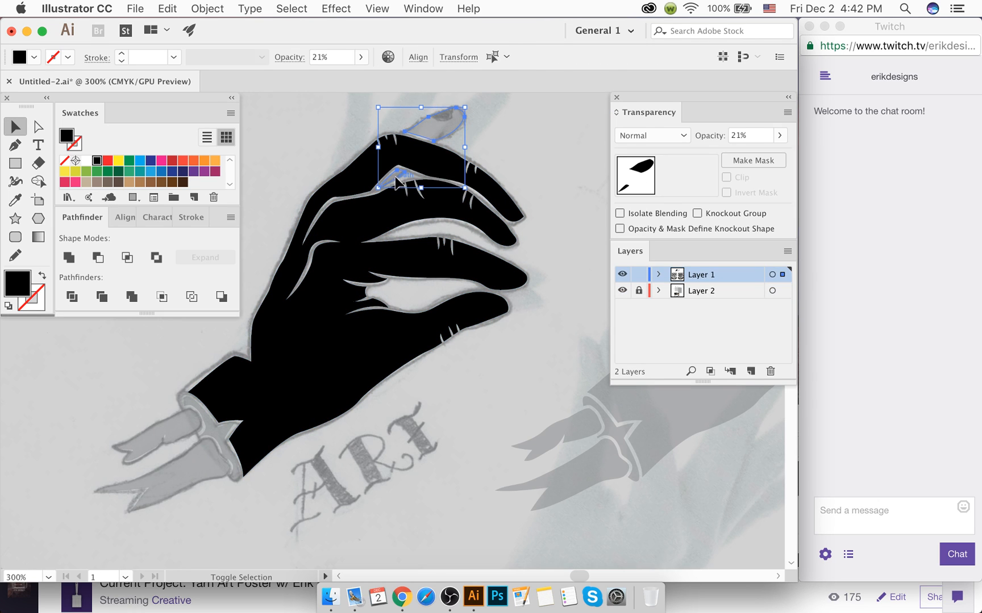
click(69, 258)
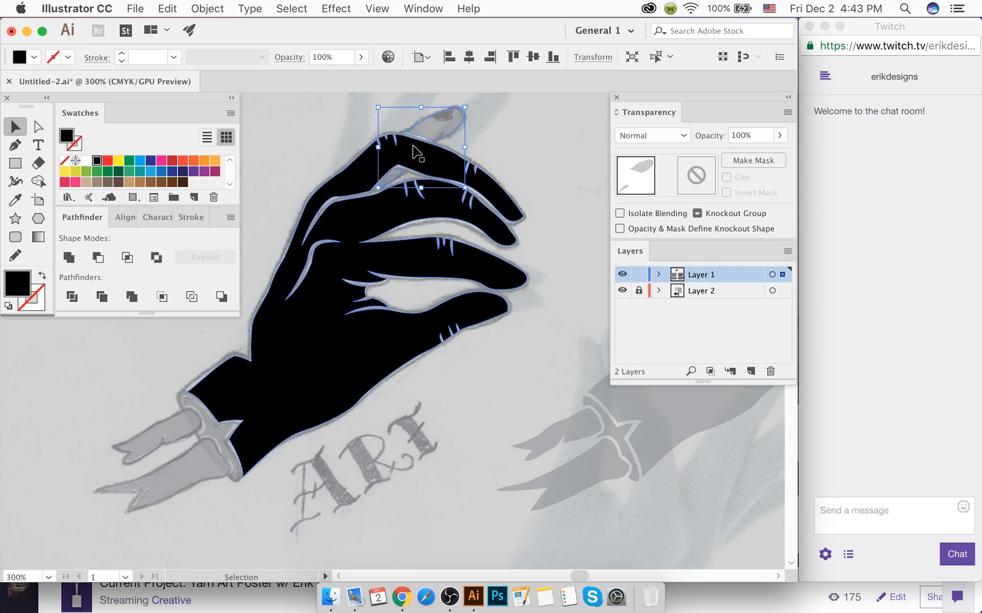
key(i)
click(433, 158)
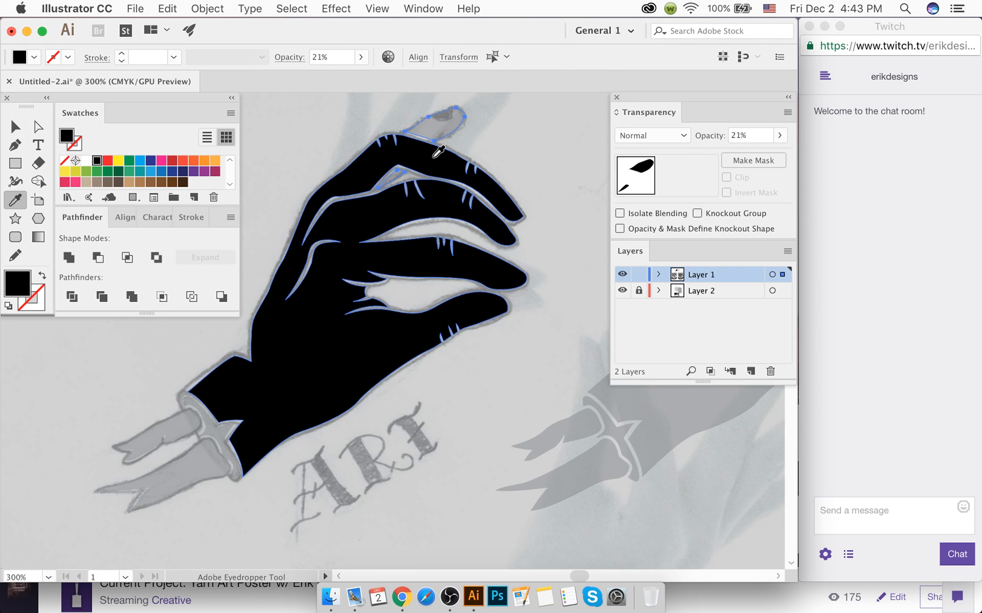
click(69, 257)
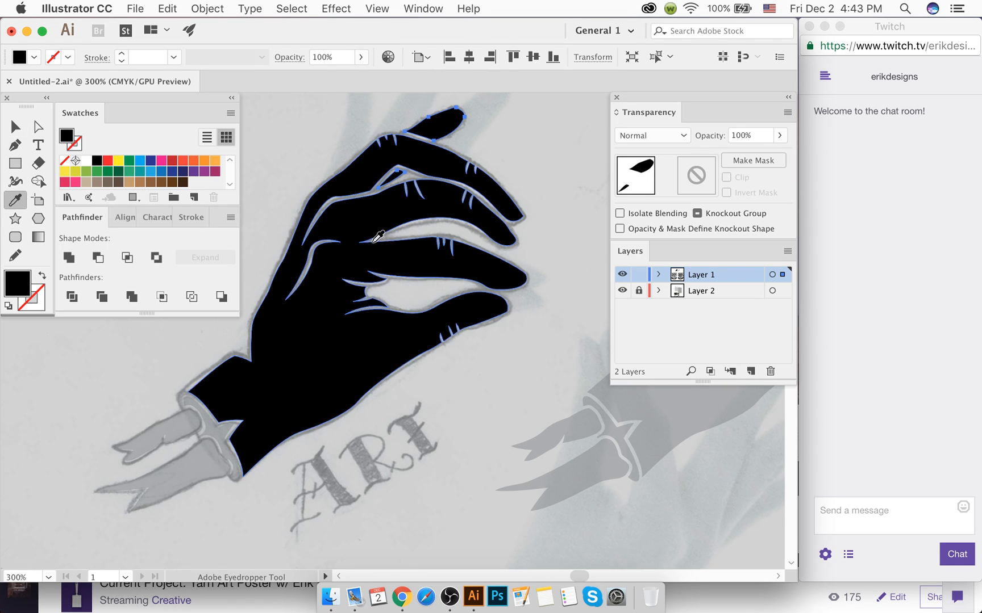
Step: Try moving the hand shape away from the sketch as a test and undo the move
key(v)
click(353, 278)
key(i)
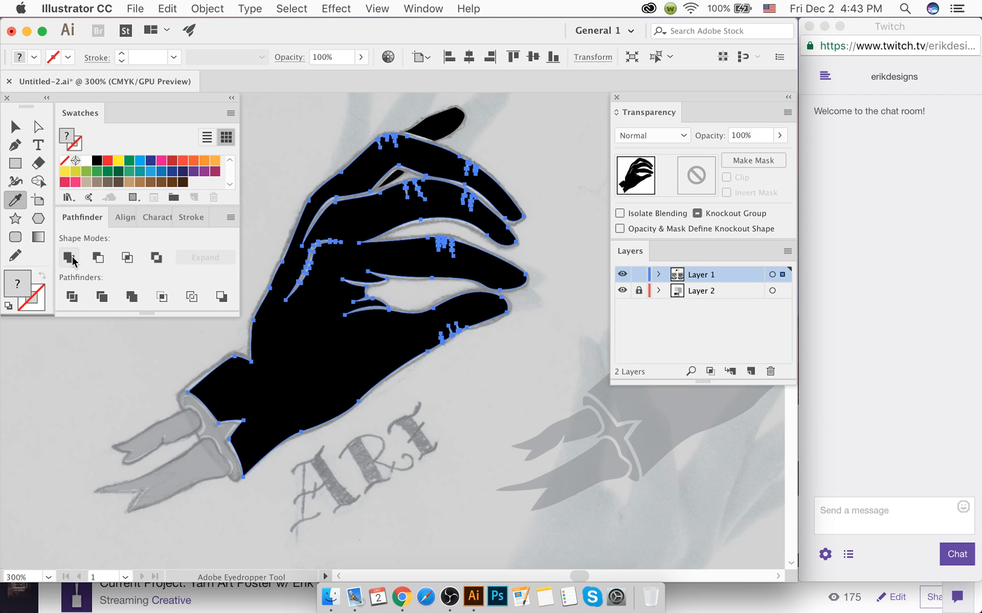
key(v)
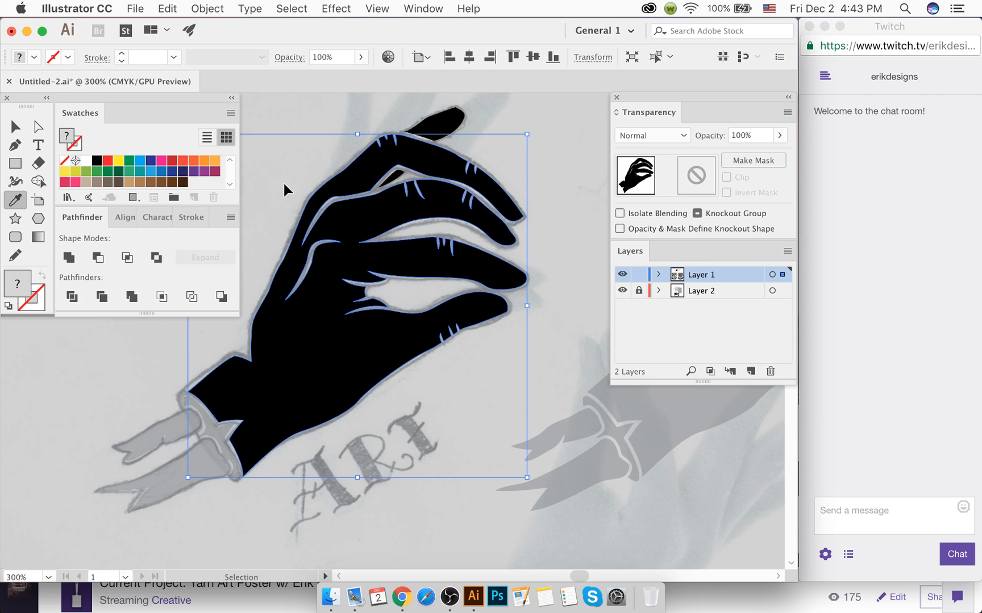
click(282, 181)
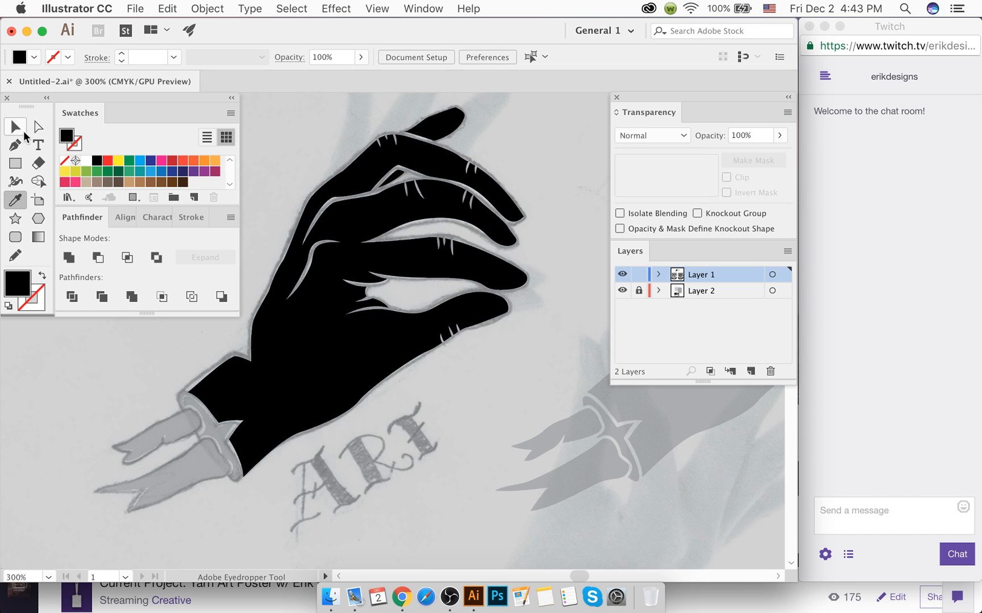
click(17, 131)
drag(343, 267, 391, 211)
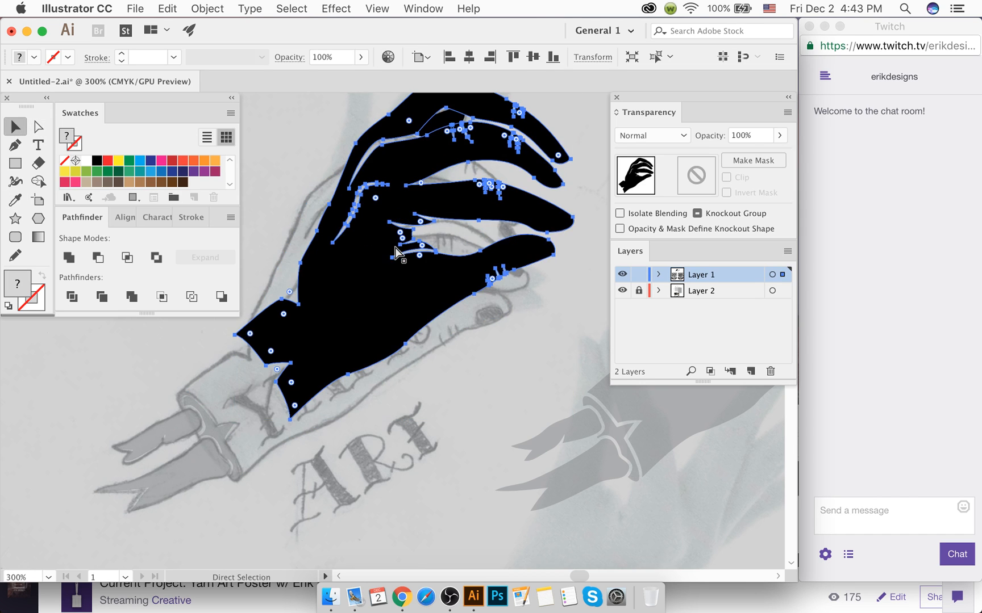
key(cmd+z)
Step: Try to unite the hand with the fingertip and the piece between the fingers, and undo the attempt
click(292, 183)
scroll(310, 256, up, 6)
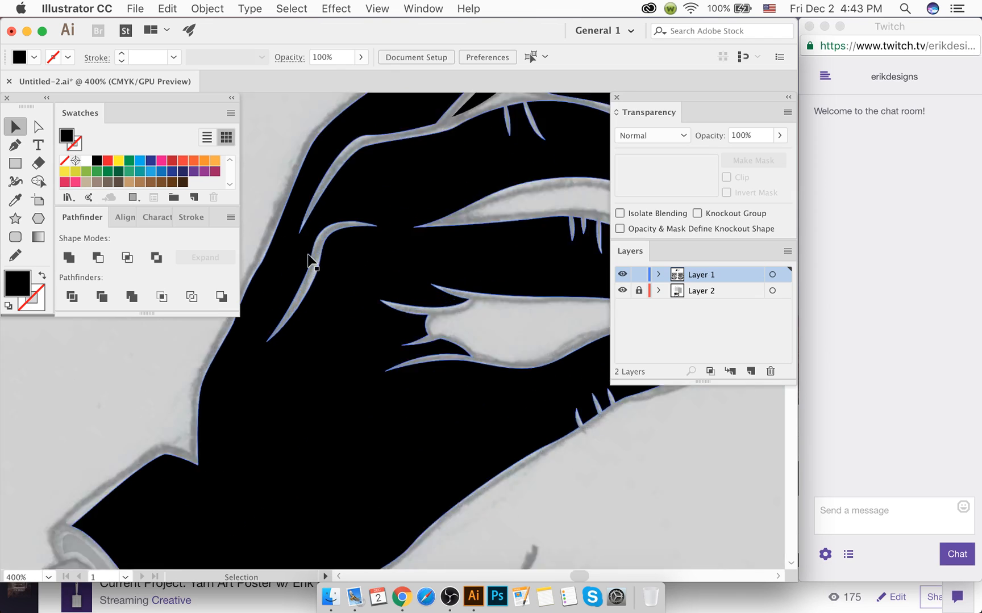
scroll(319, 257, down, 6)
click(321, 262)
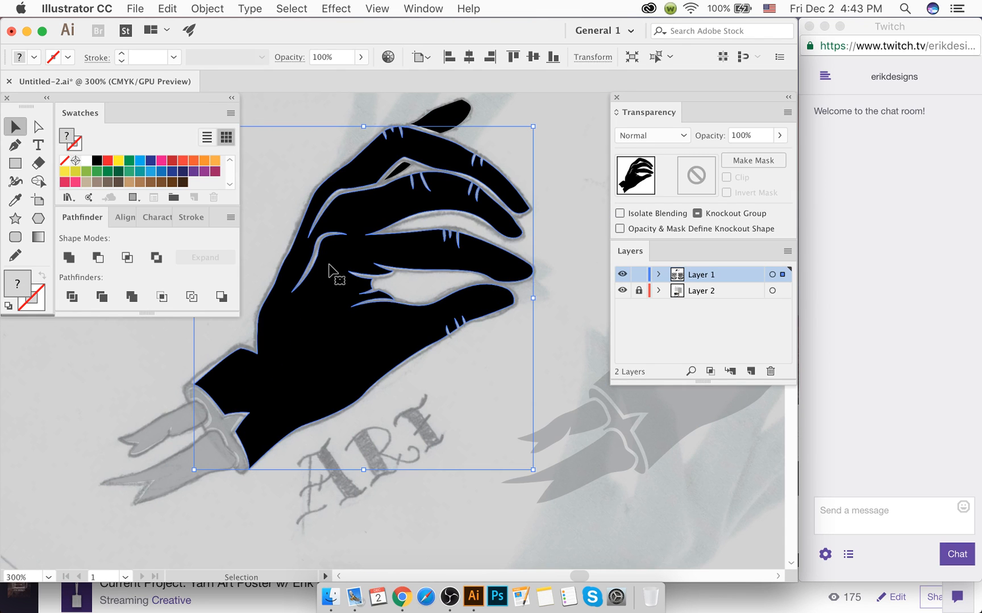
click(446, 119)
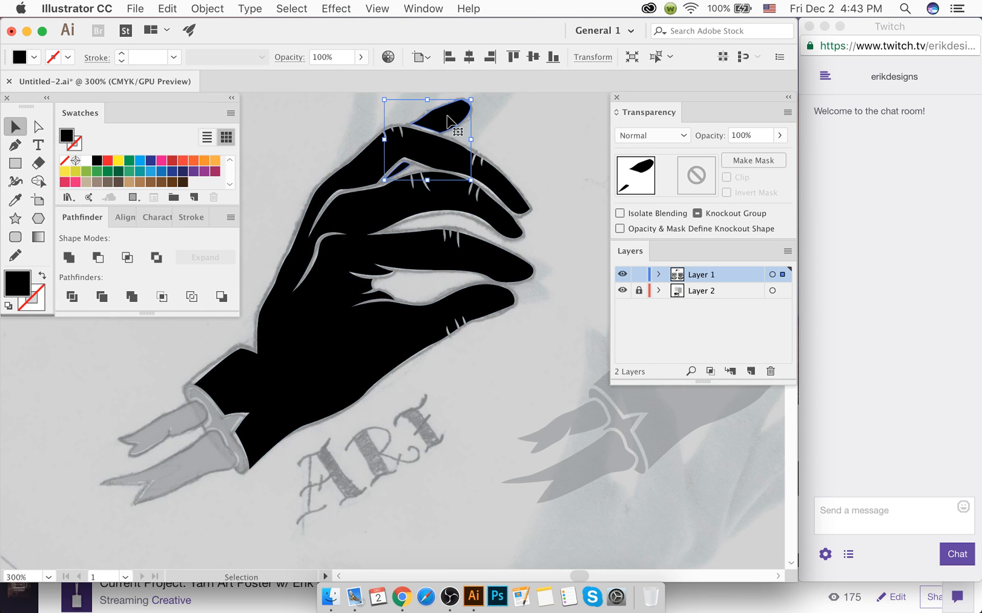
shift+click(445, 153)
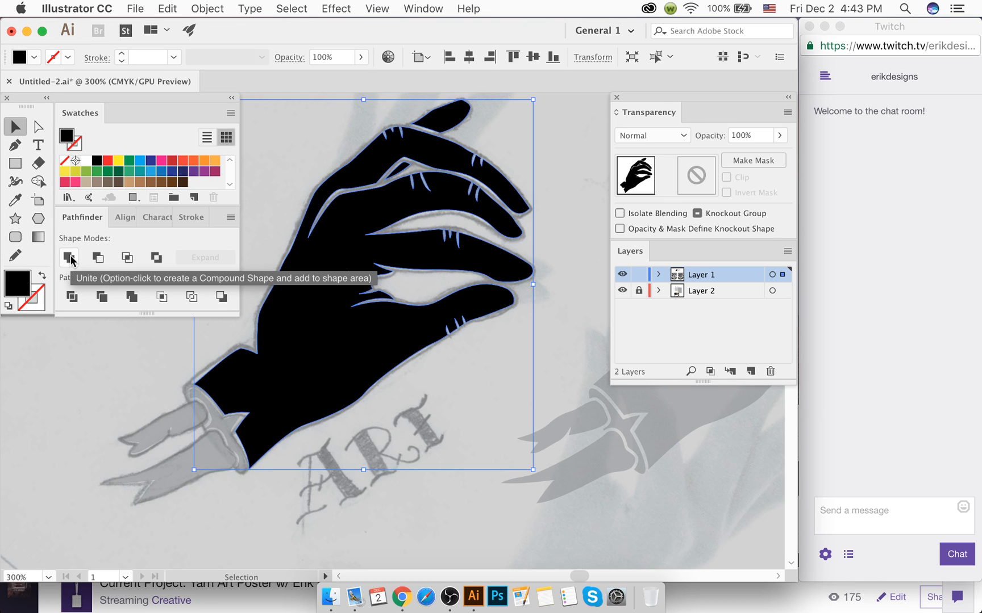
click(70, 260)
click(281, 189)
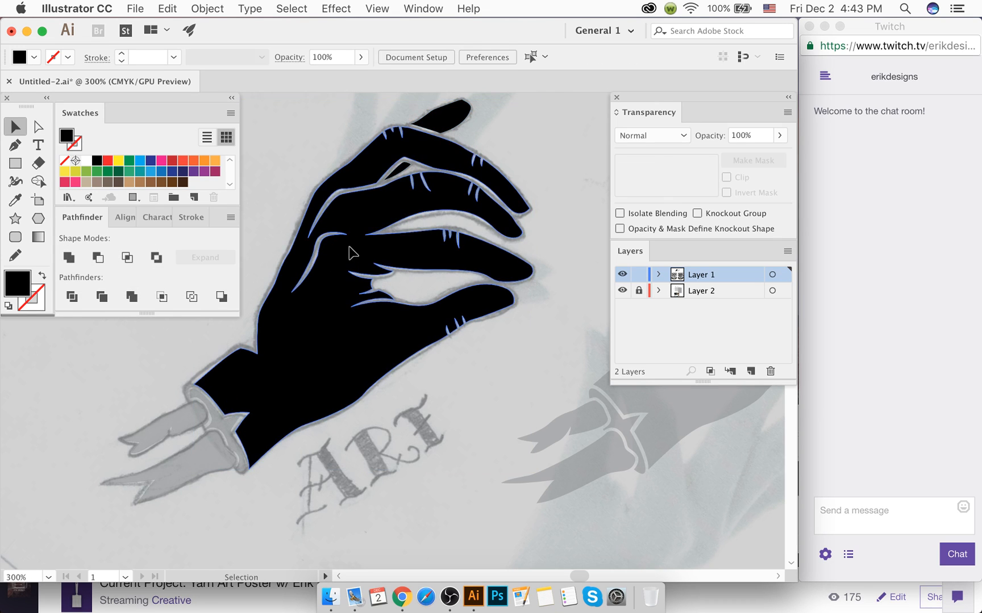
drag(359, 247, 430, 151)
key(super+z)
Step: In Outline view, try pulling out an anchor point of the long crease on the back of the hand and deleting it
key(super+y)
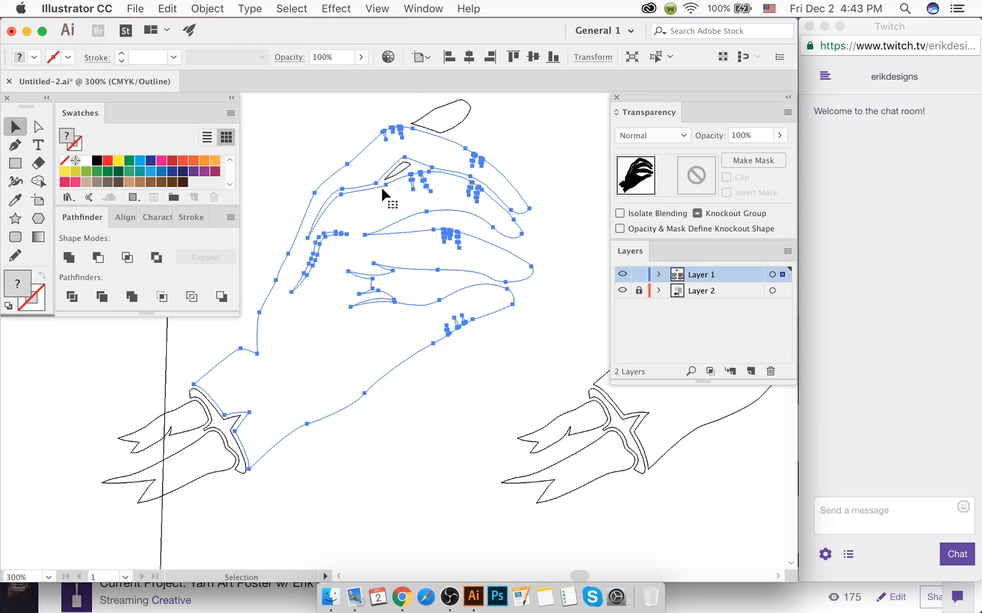
click(310, 327)
key(a)
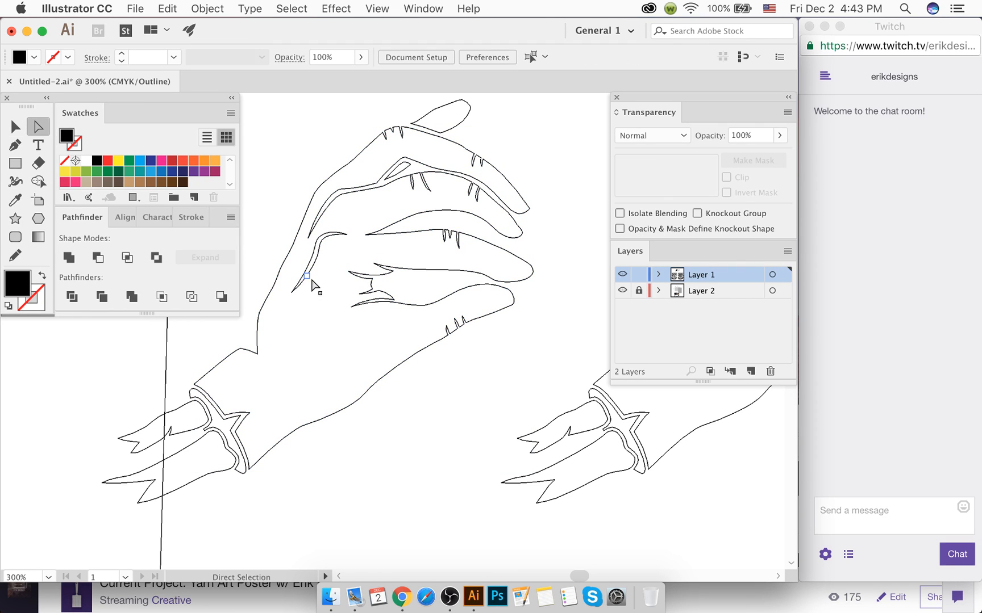
click(307, 275)
drag(307, 276, 358, 331)
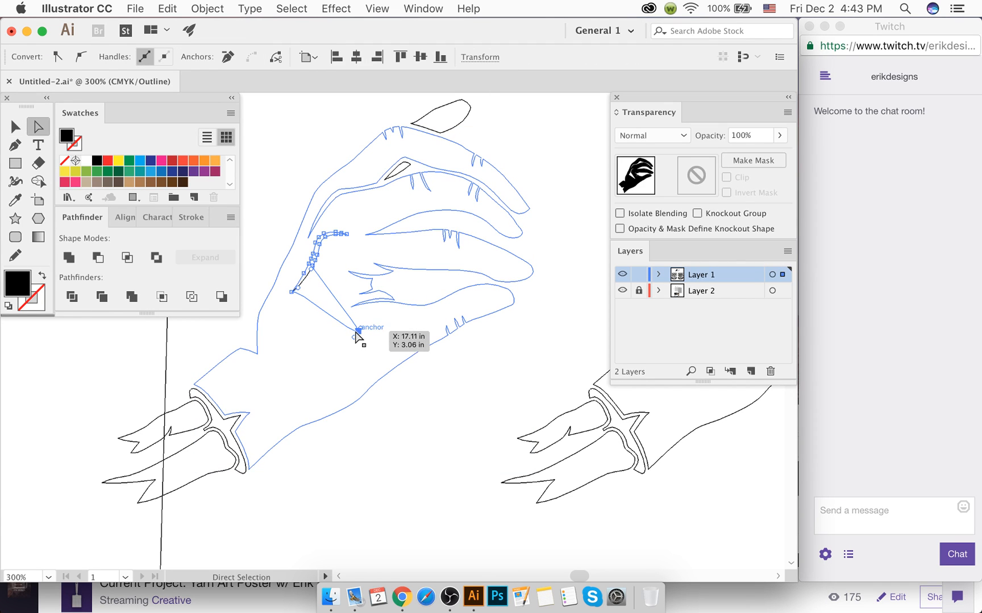
click(325, 304)
click(330, 291)
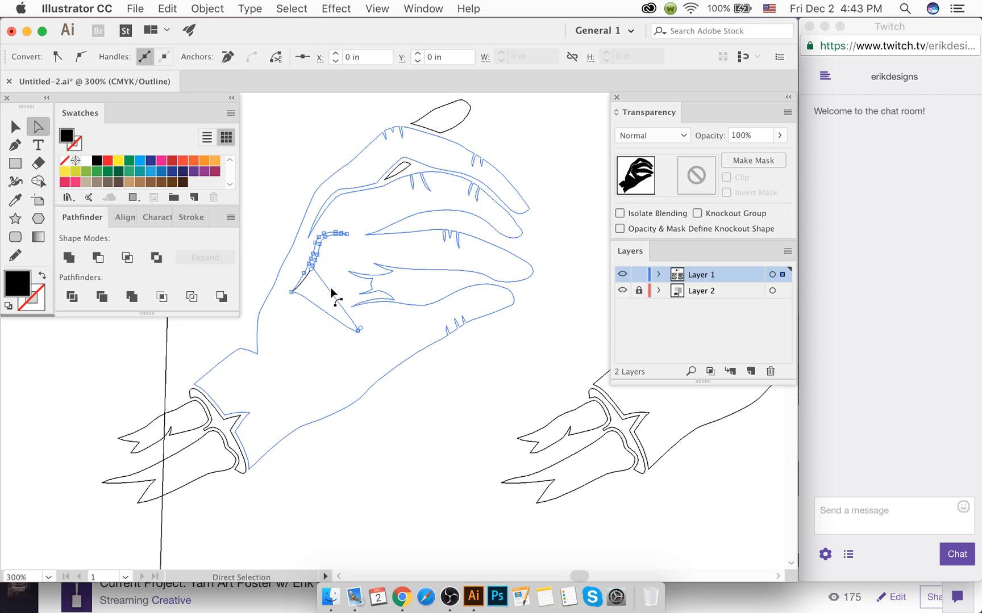
key(Delete)
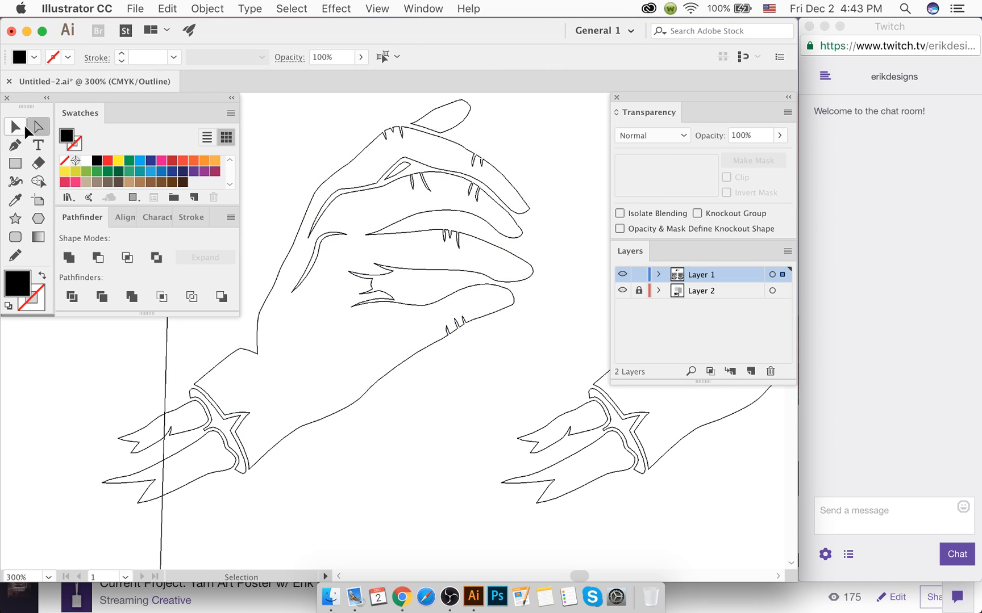
key(super+y)
click(15, 126)
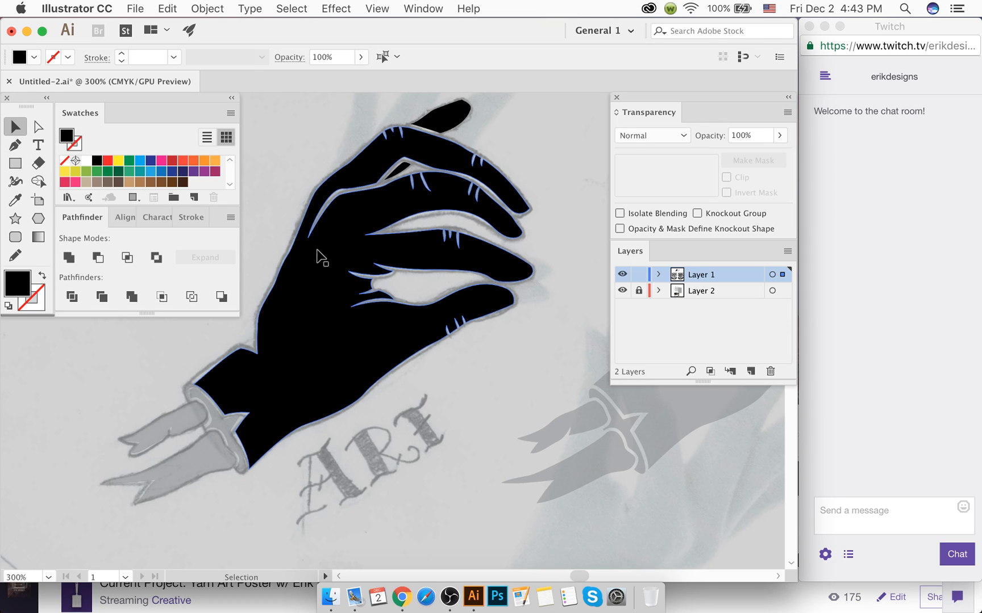
Step: Examine the path of the long crease on the back of the hand in Outline view and return to Preview
key(super+y)
scroll(316, 250, up, 3)
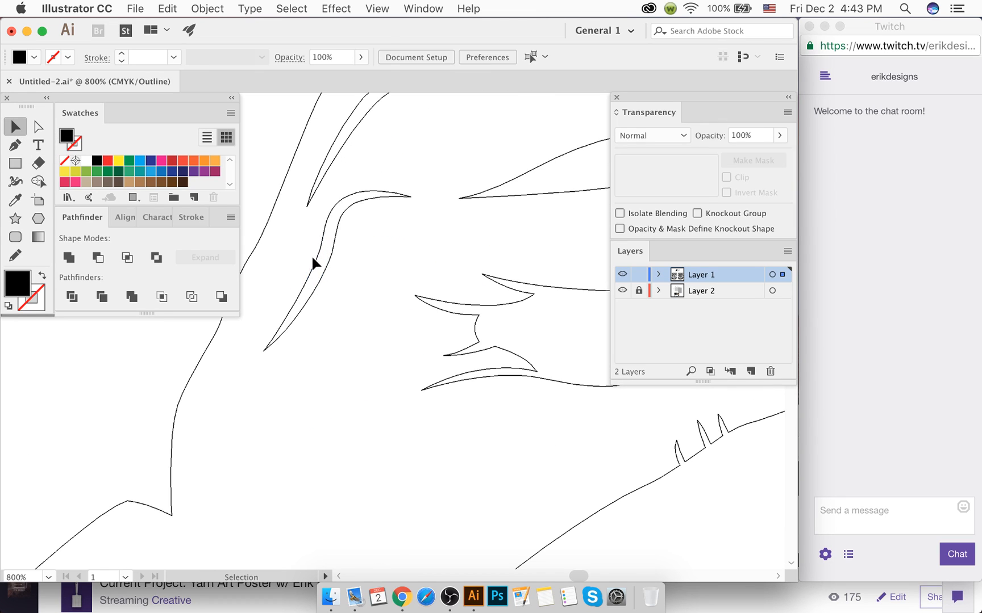
scroll(323, 254, up, 3)
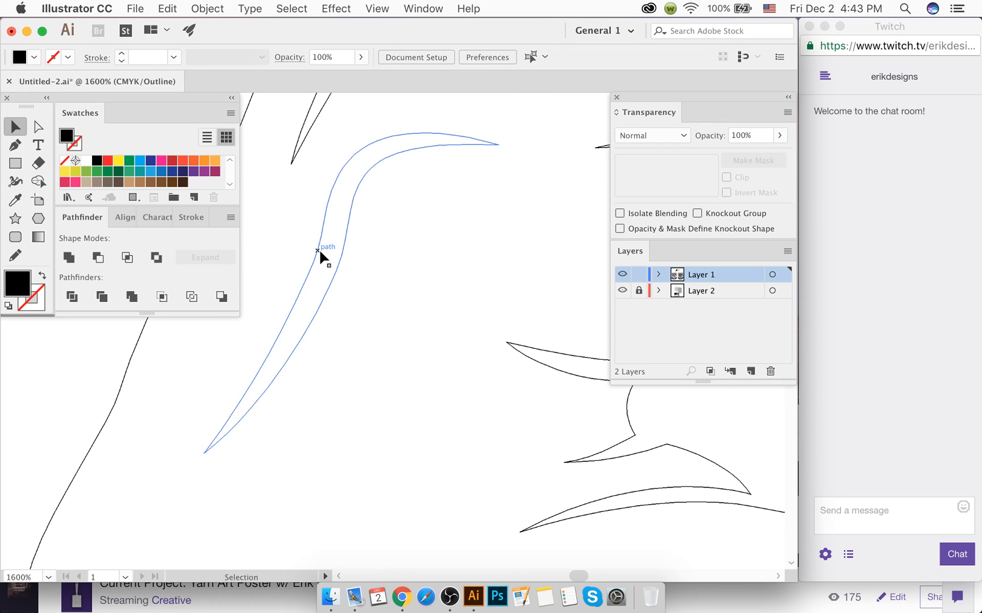
click(322, 253)
scroll(333, 257, down, 1)
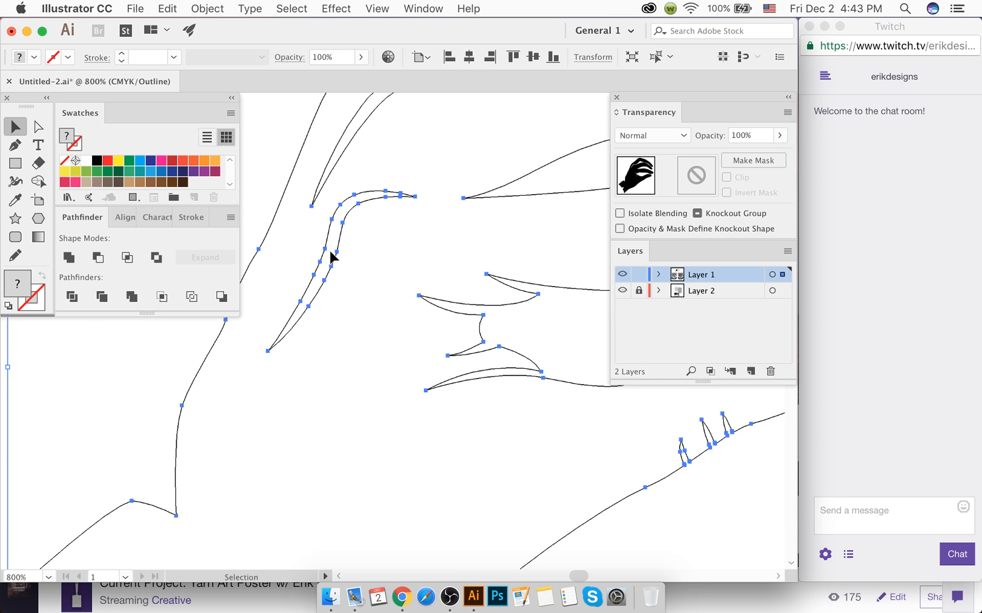
scroll(331, 257, down, 1)
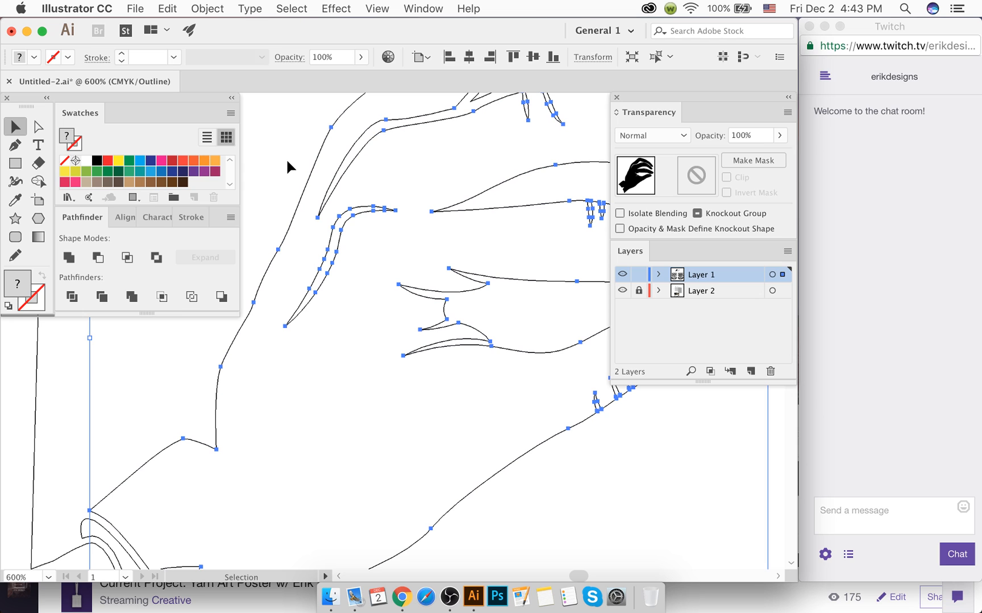
key(shift+m)
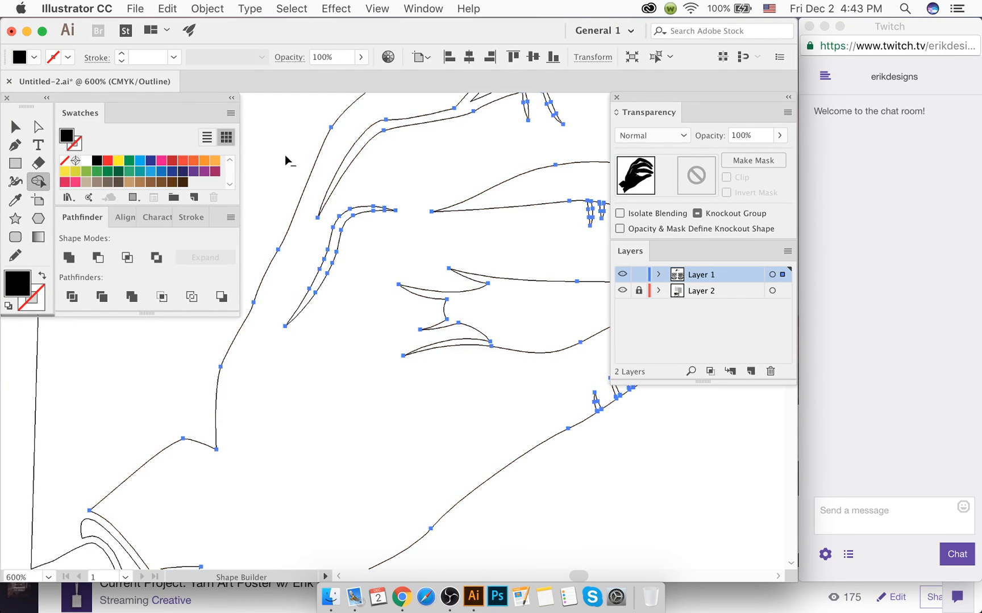
click(15, 127)
key(super+y)
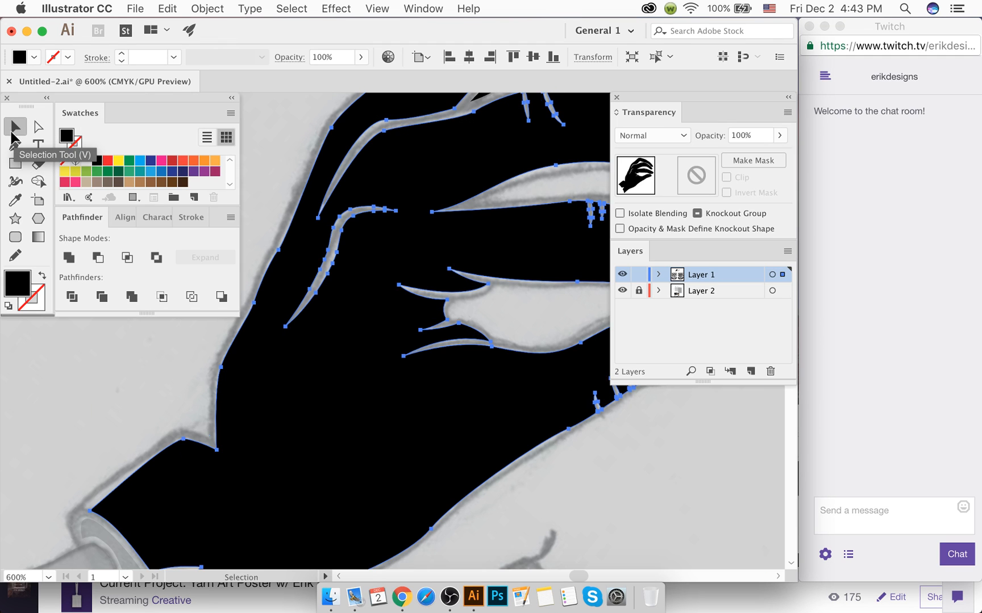
Step: Select the hand together with the fingertip and the piece between the fingers, unite them with the Pathfinder and deselect
click(290, 155)
scroll(334, 196, down, 1)
click(376, 180)
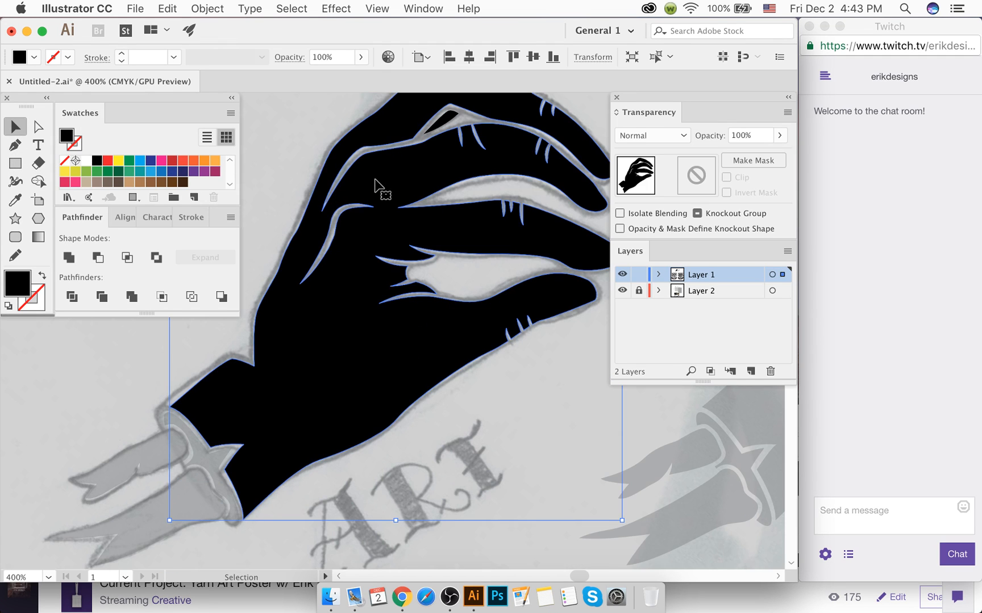
scroll(376, 180, up, 3)
scroll(453, 162, up, 1)
shift+click(448, 172)
click(450, 175)
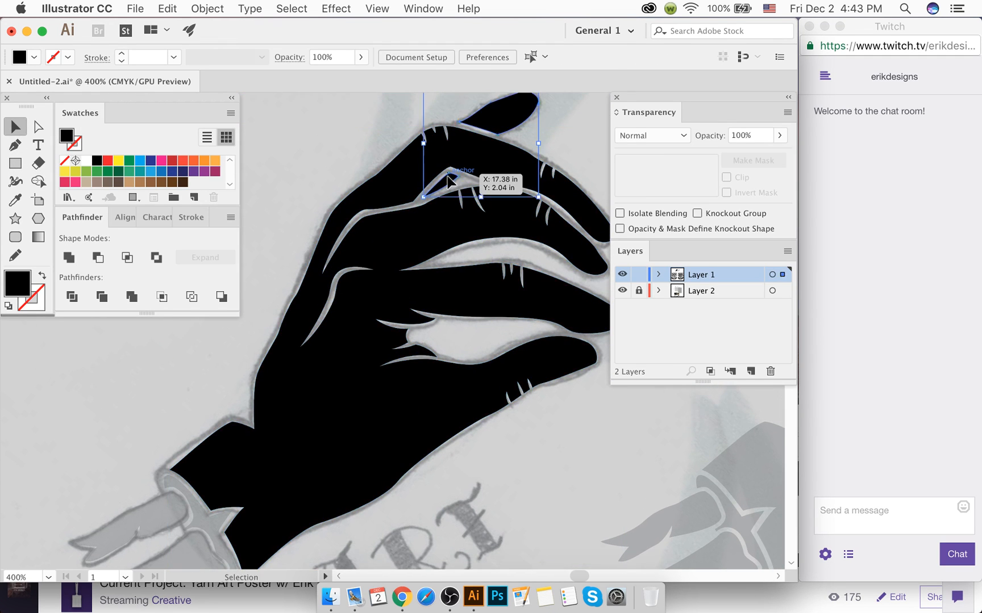
shift+click(475, 154)
click(69, 258)
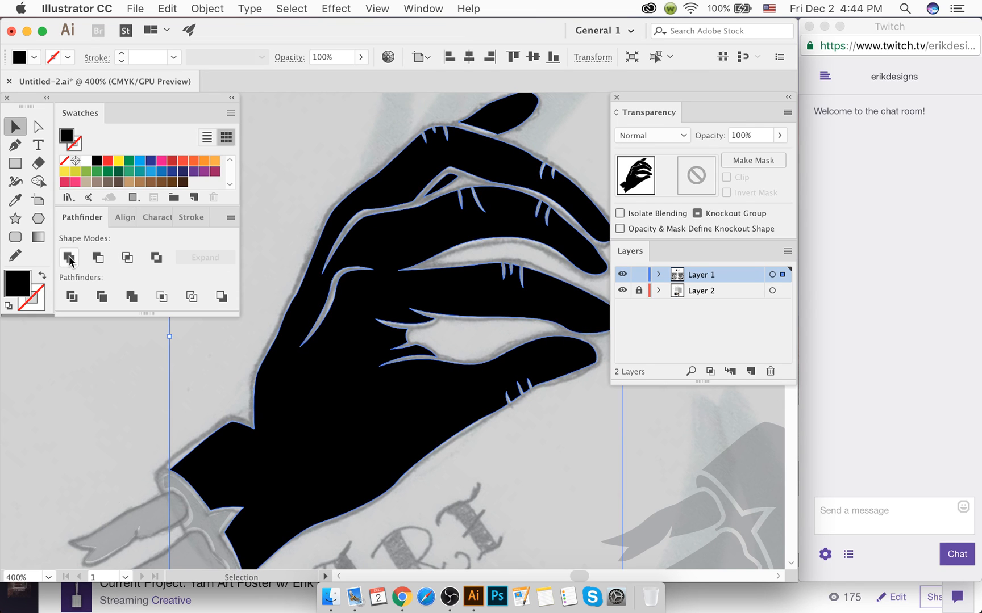
click(369, 152)
Step: Select the cuff and ribbon-end shapes at the wrist without the hand and set their opacity to 100%
scroll(383, 170, down, 2)
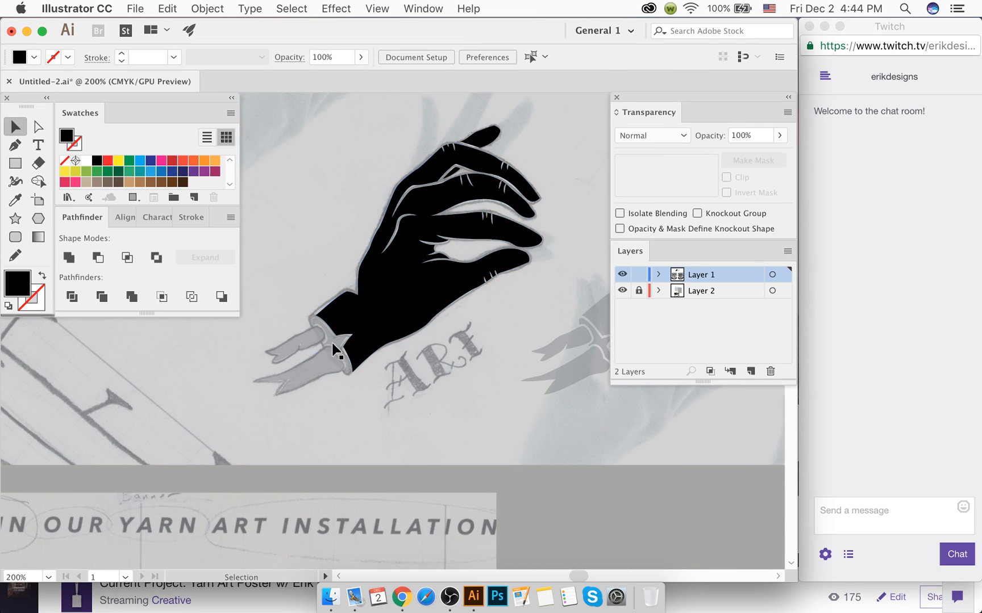
drag(329, 361, 382, 382)
shift+click(449, 297)
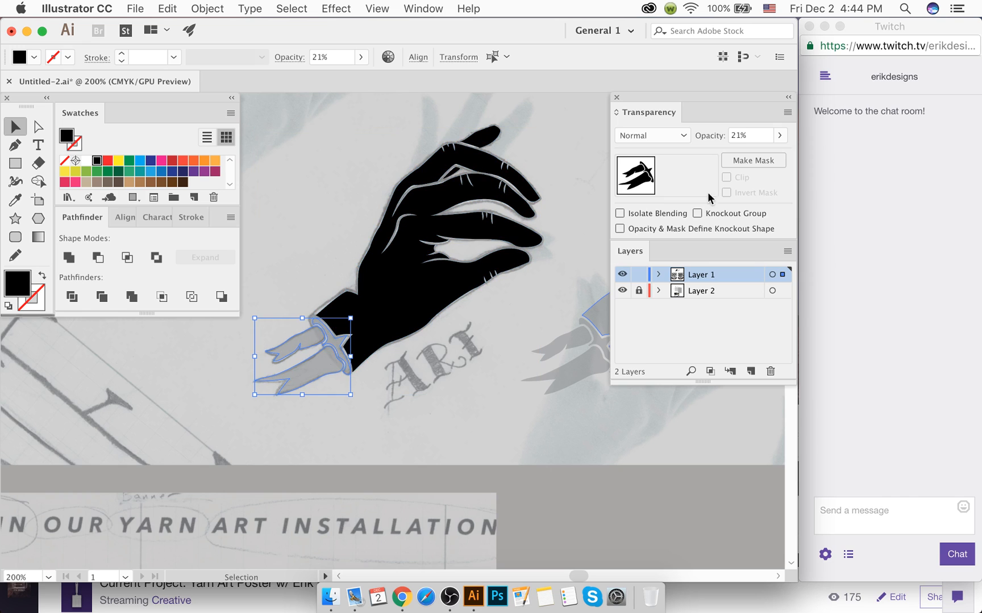
click(781, 135)
drag(730, 154, 779, 154)
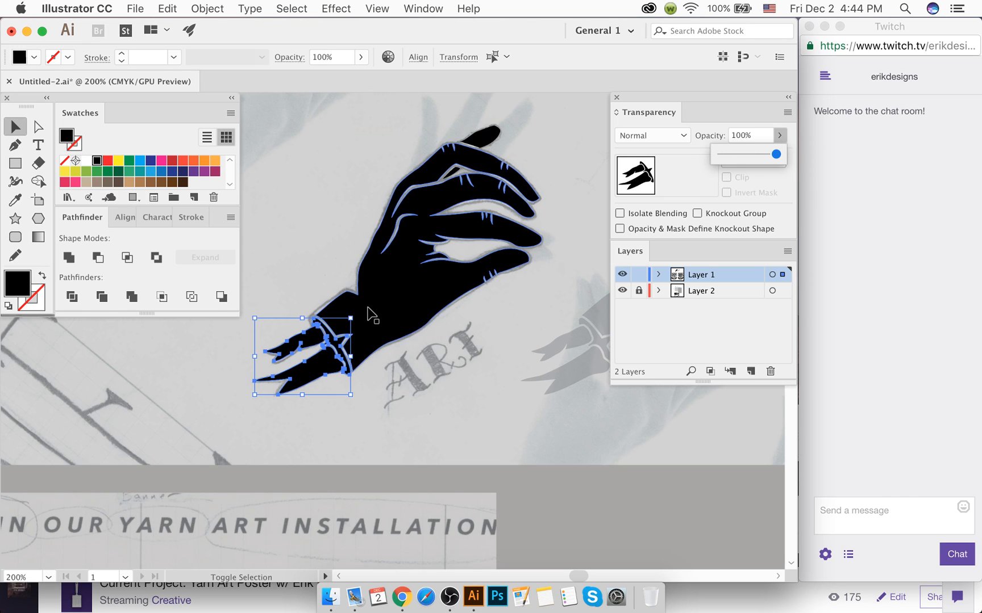
Step: Unite the hand with the cuff and ribbon ends, and move the combined shape slightly off the sketch
shift+click(372, 314)
click(69, 257)
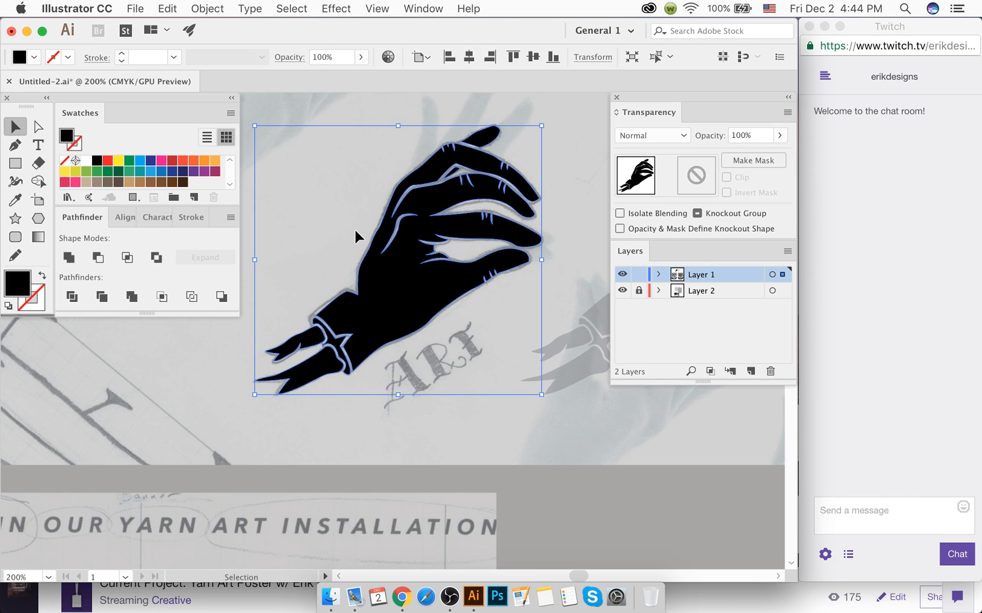
click(354, 230)
drag(374, 272, 390, 250)
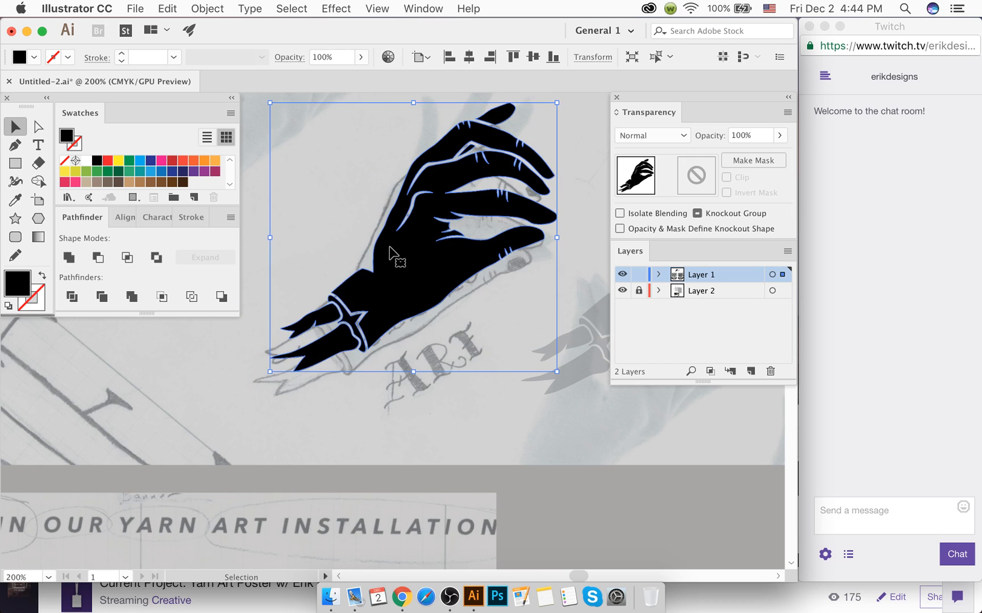
Step: Undo the last move of the black hand silhouette and deselect it
key(super+z)
click(316, 227)
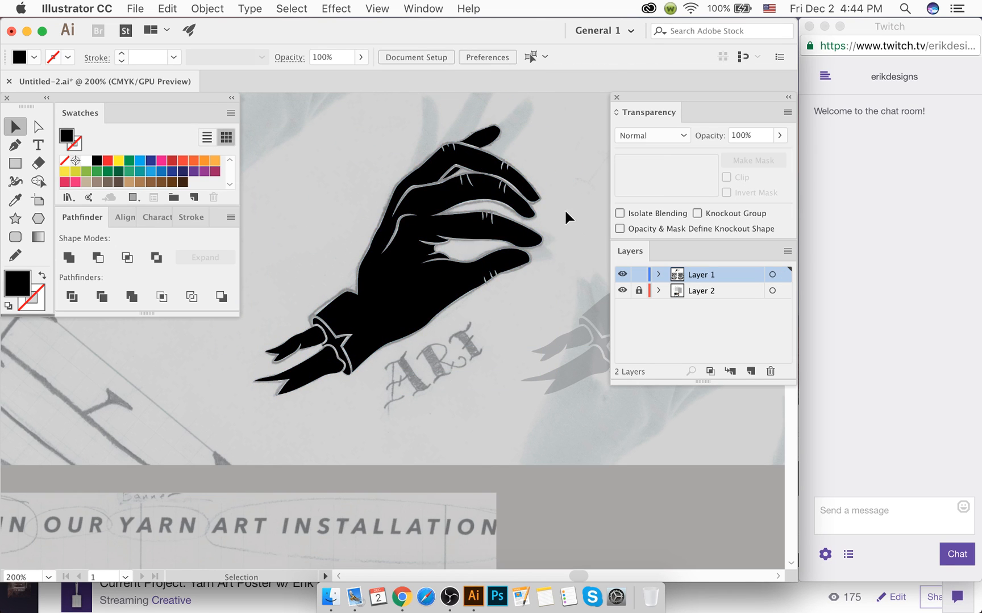
scroll(571, 216, right, 2)
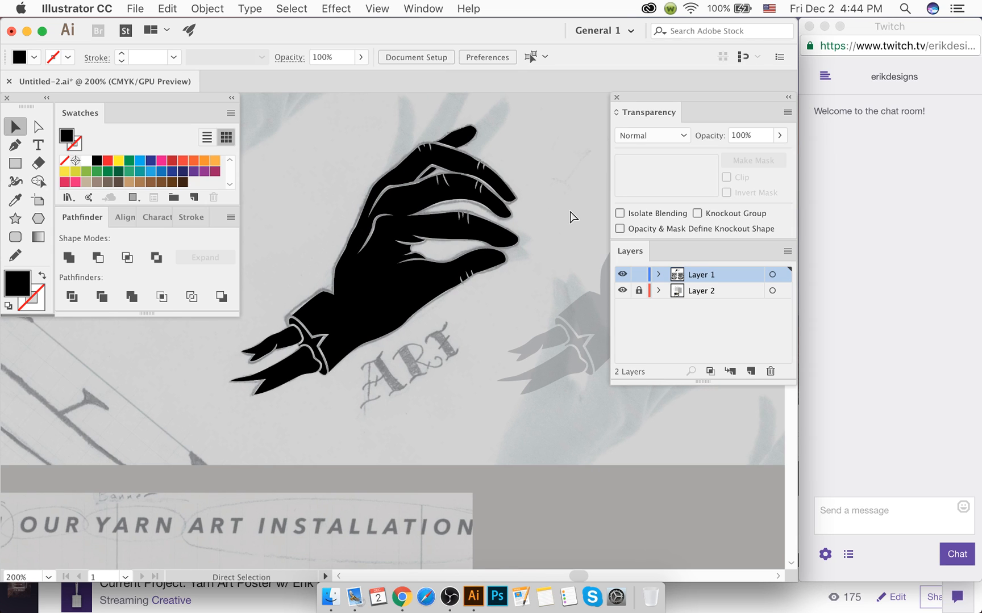
Step: Lower the hand silhouette's opacity to 19% and deselect it so the sketched thumb can be traced
click(511, 249)
scroll(511, 253, up, 1)
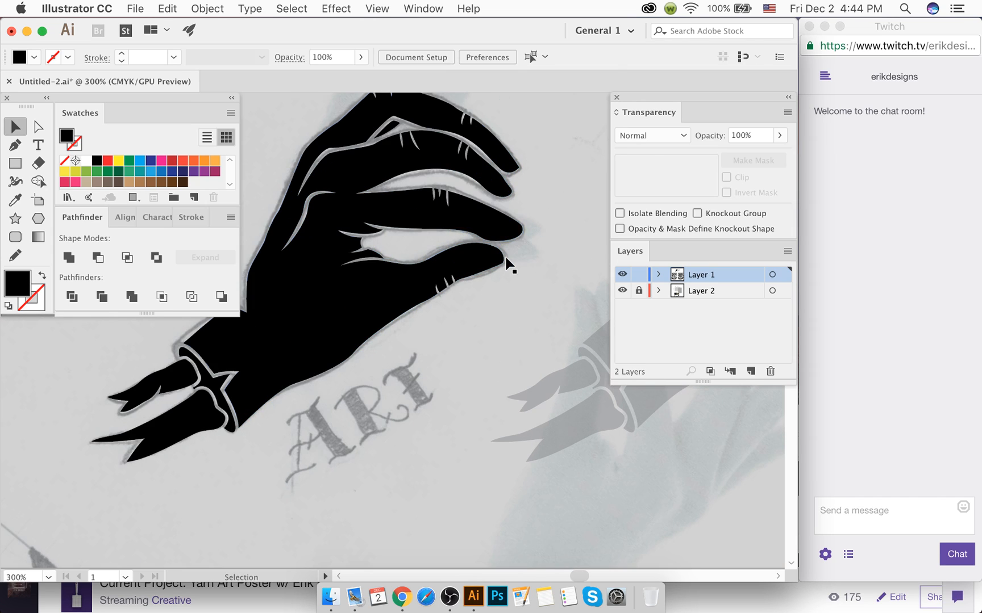
click(780, 135)
drag(776, 154, 733, 163)
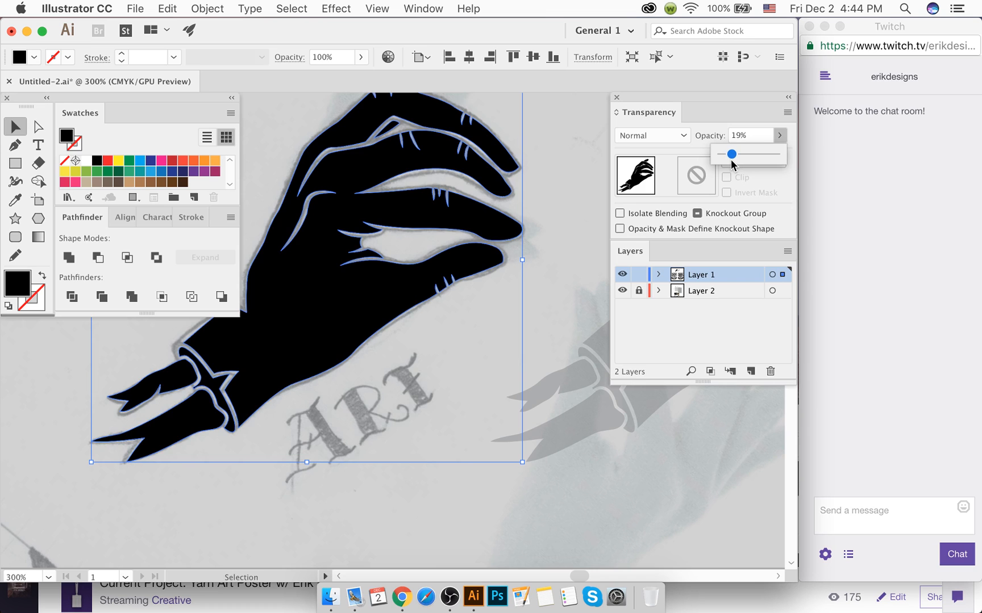
click(514, 269)
scroll(496, 268, up, 5)
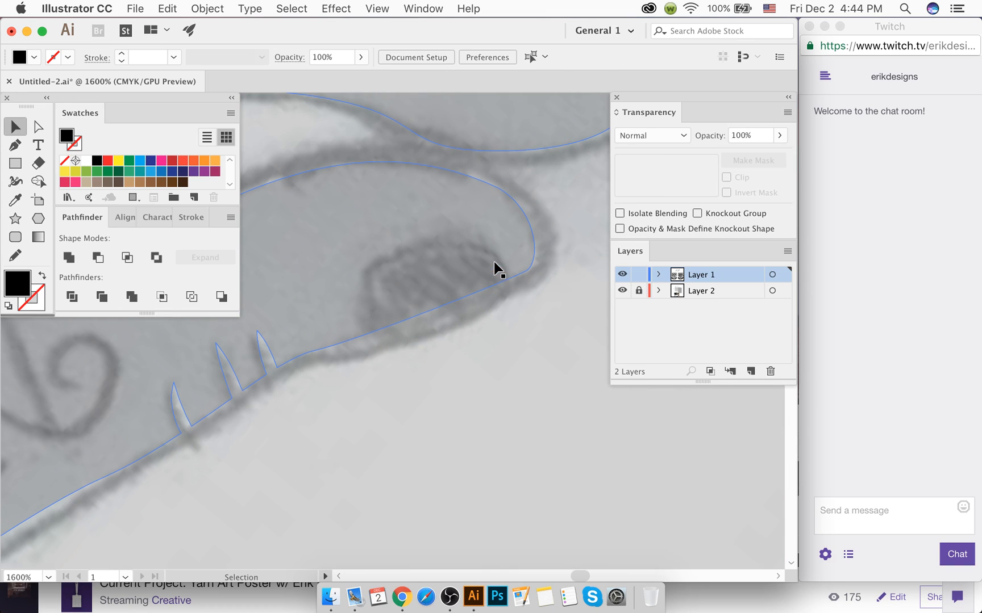
Step: Save the document and trace the sketched thumbnail as a closed black shape with the Pen tool
key(p)
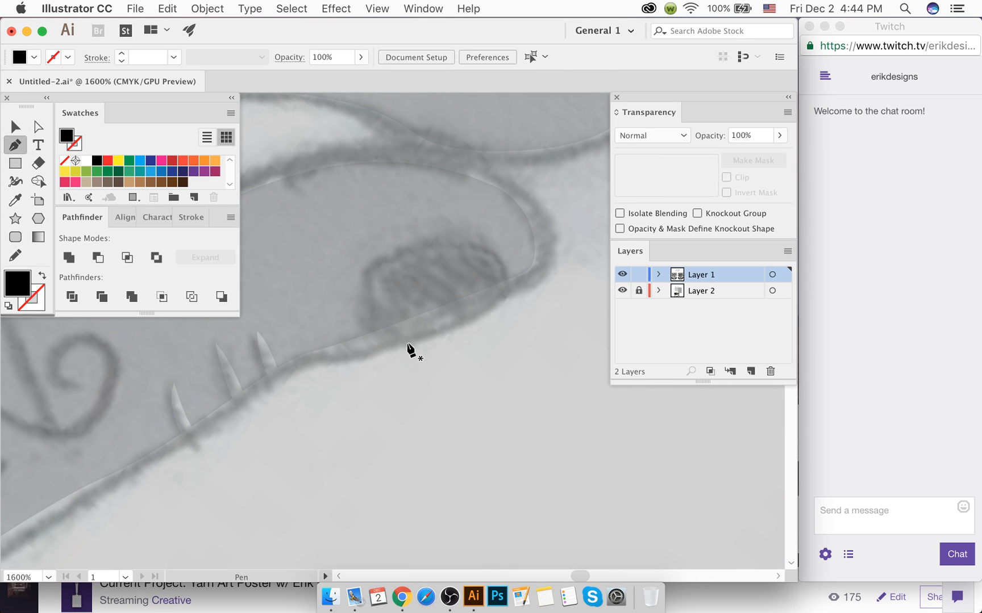
key(super)
key(super+s)
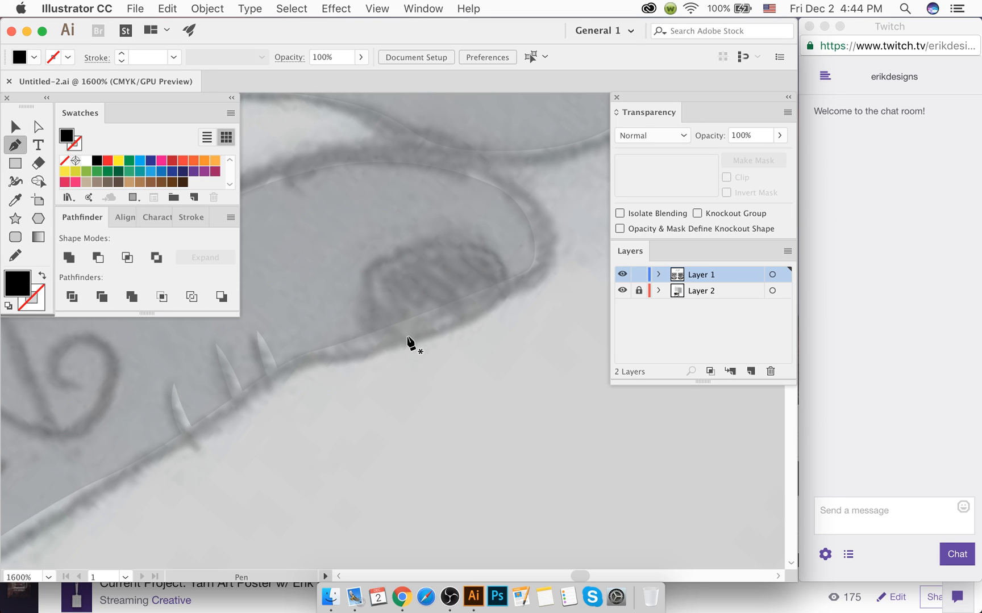
drag(369, 278, 373, 259)
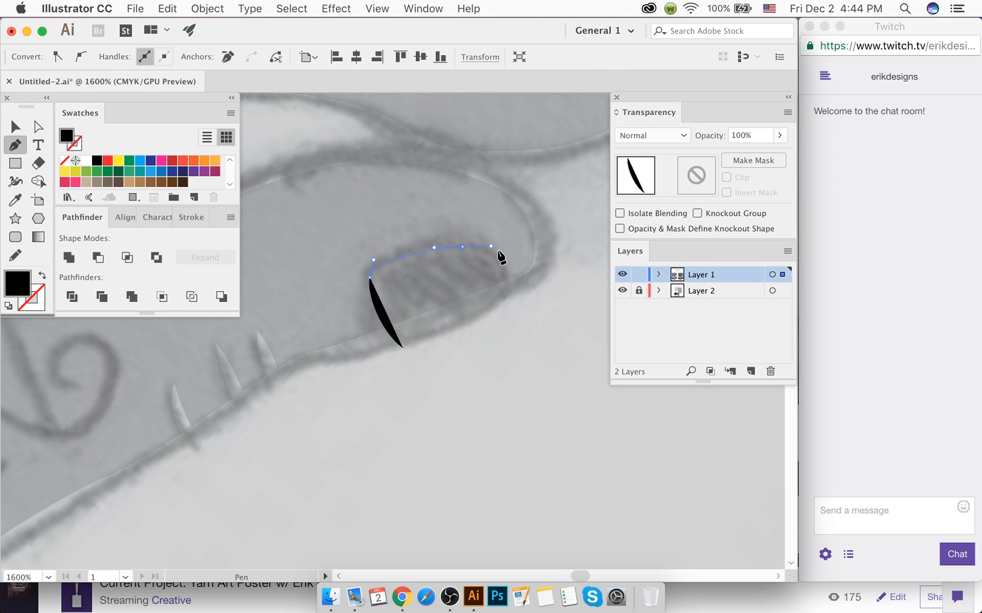
drag(510, 297, 516, 316)
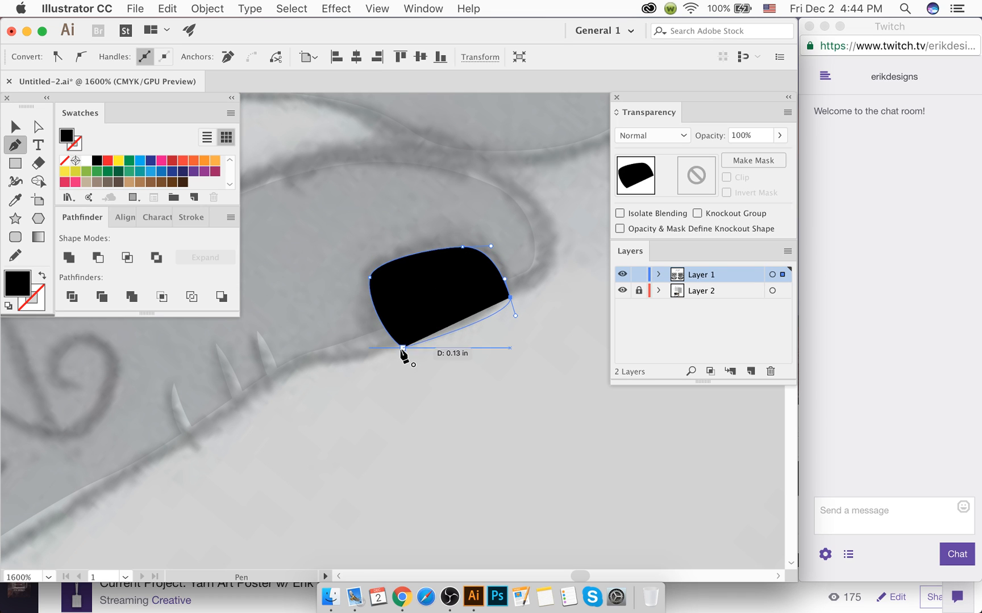
click(402, 347)
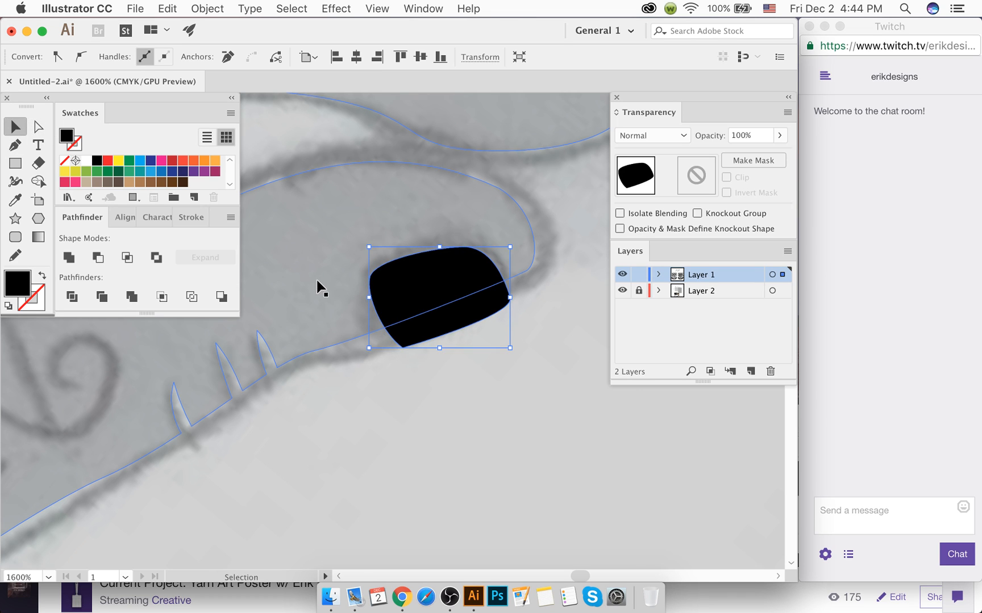
Step: Copy the nail shape and cut its area out of the hand silhouette's thumb with Shape Builder
key(super+a)
key(shift+m)
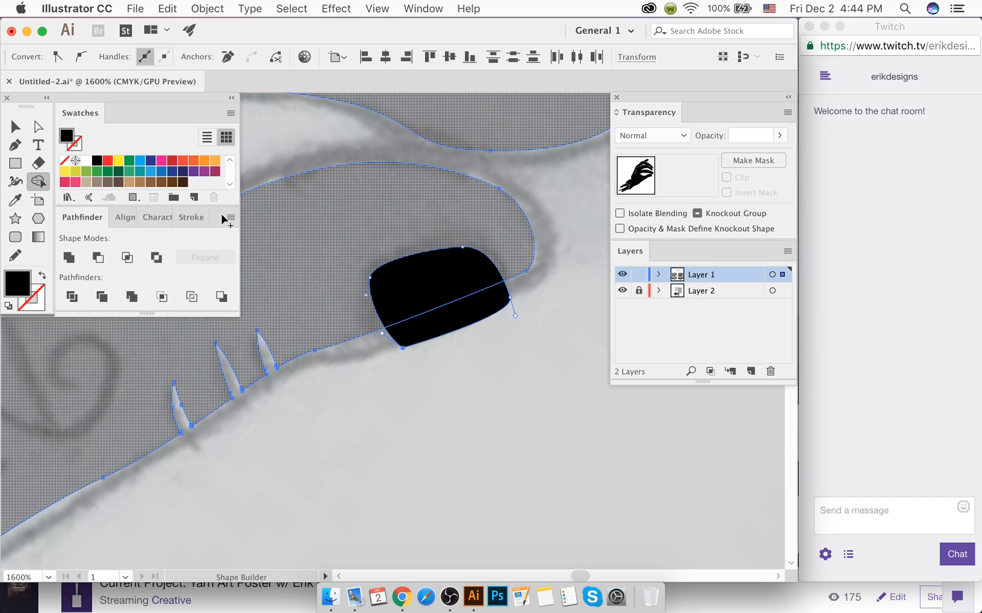
key(v)
click(431, 335)
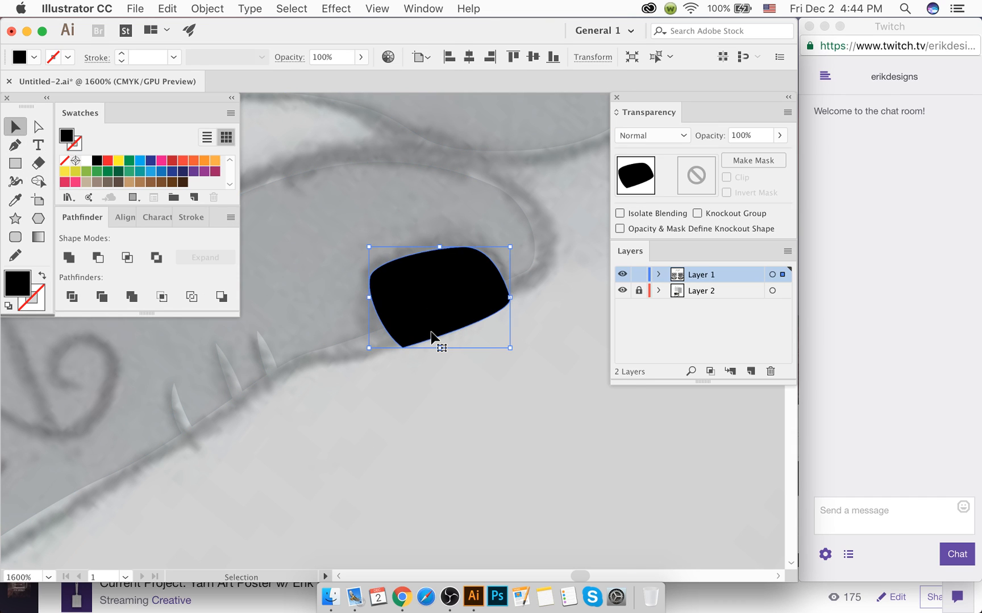
key(super+shift+a)
key(super+a)
key(shift+m)
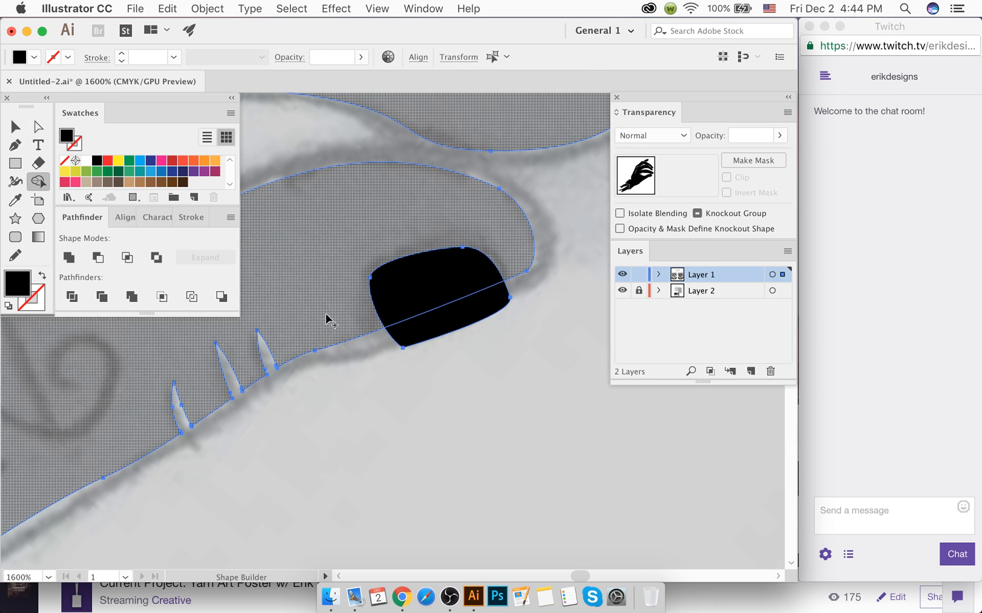
drag(419, 295, 438, 343)
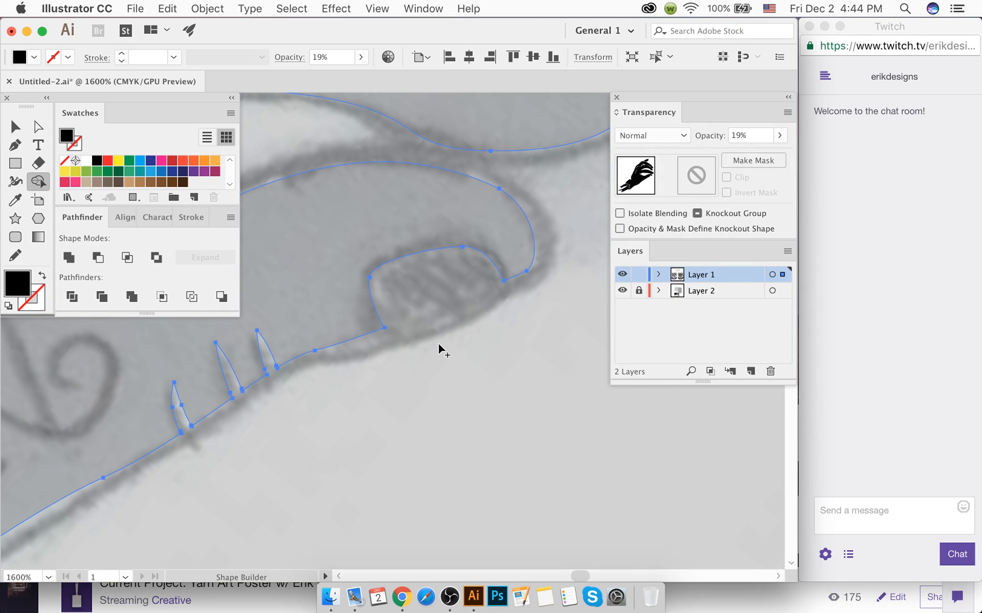
Step: Paste the copied nail in place and scale it down evenly inside the cut-out, leaving a thin gap around it
key(super+f)
click(14, 128)
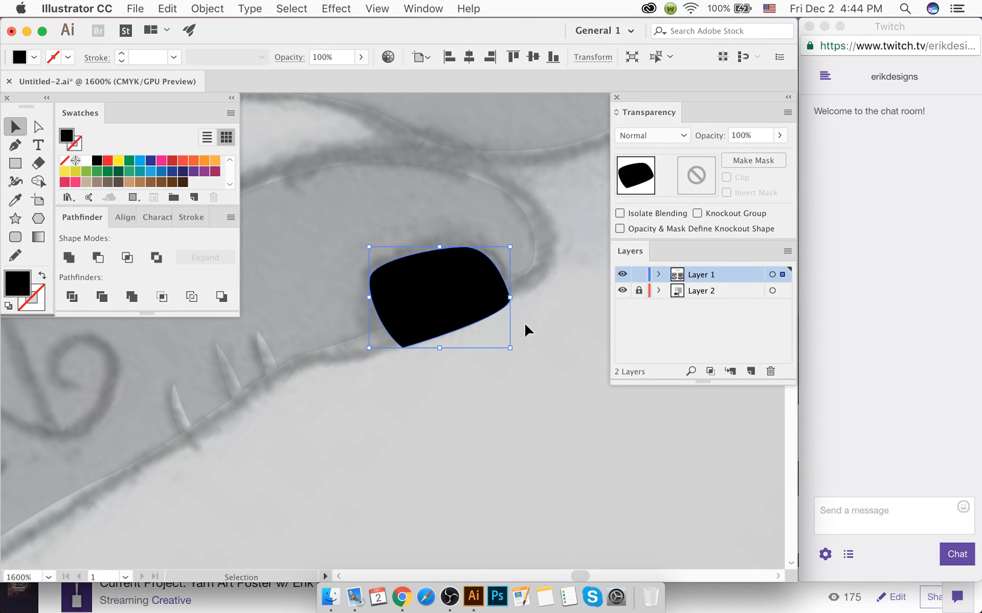
drag(511, 351, 497, 339)
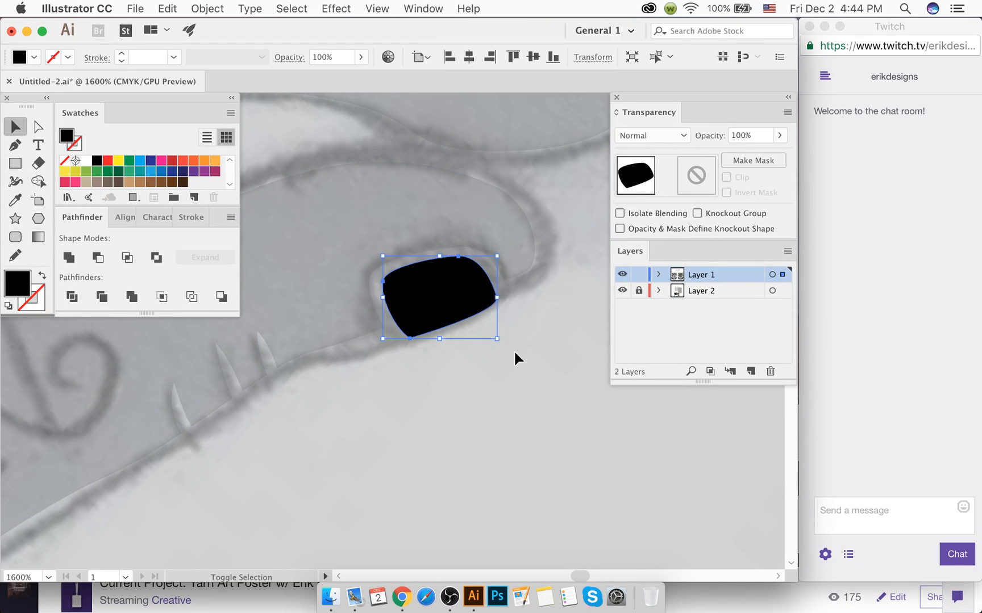
click(535, 367)
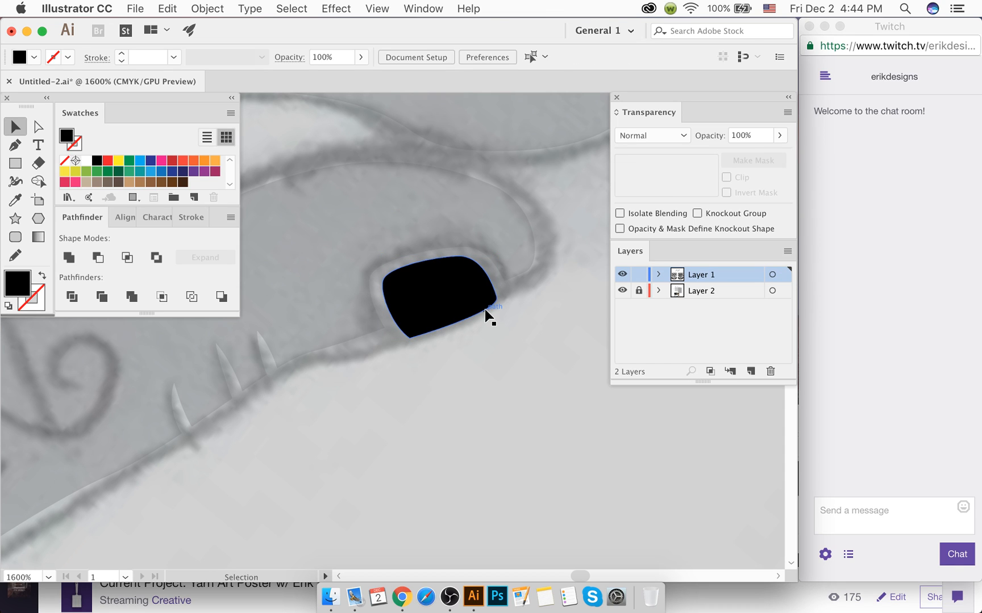
click(485, 309)
drag(499, 339, 498, 339)
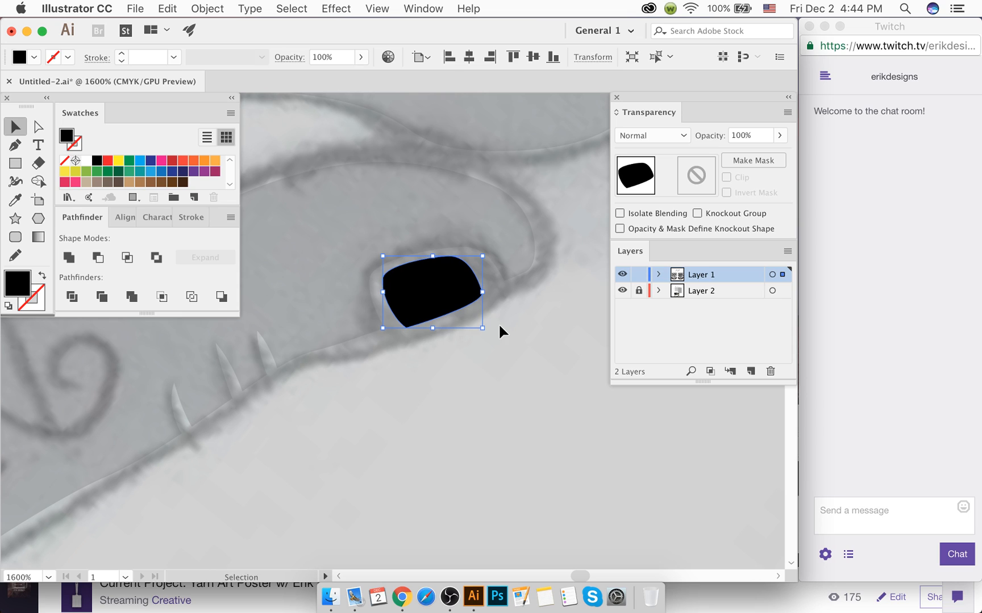
click(519, 335)
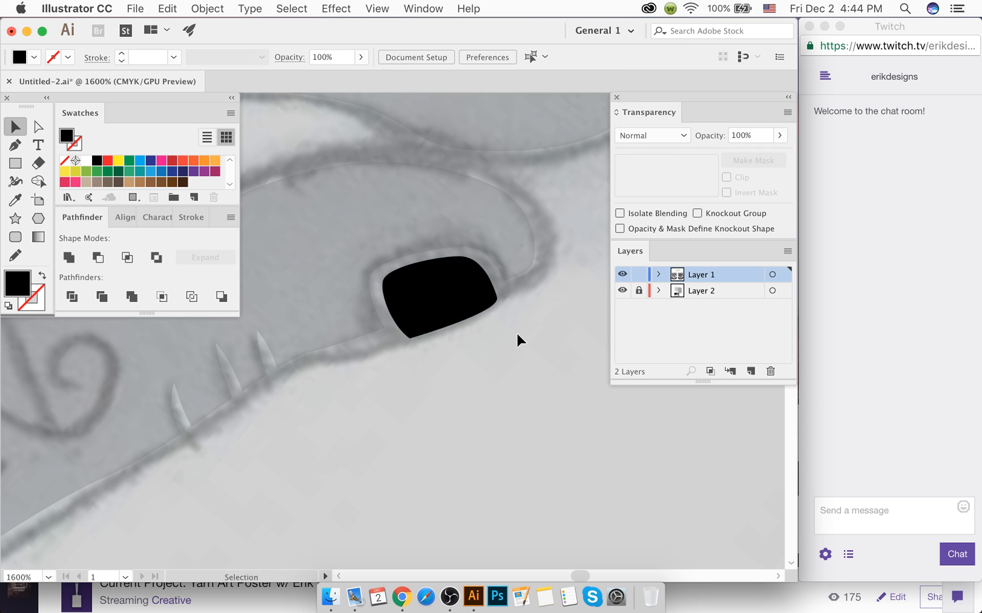
key(p)
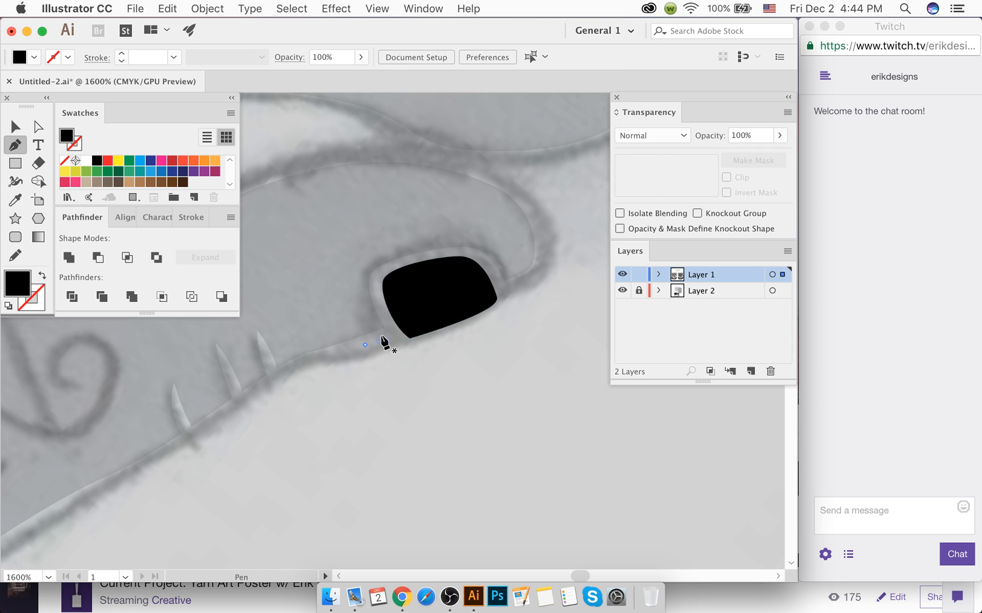
click(364, 345)
drag(527, 281, 533, 280)
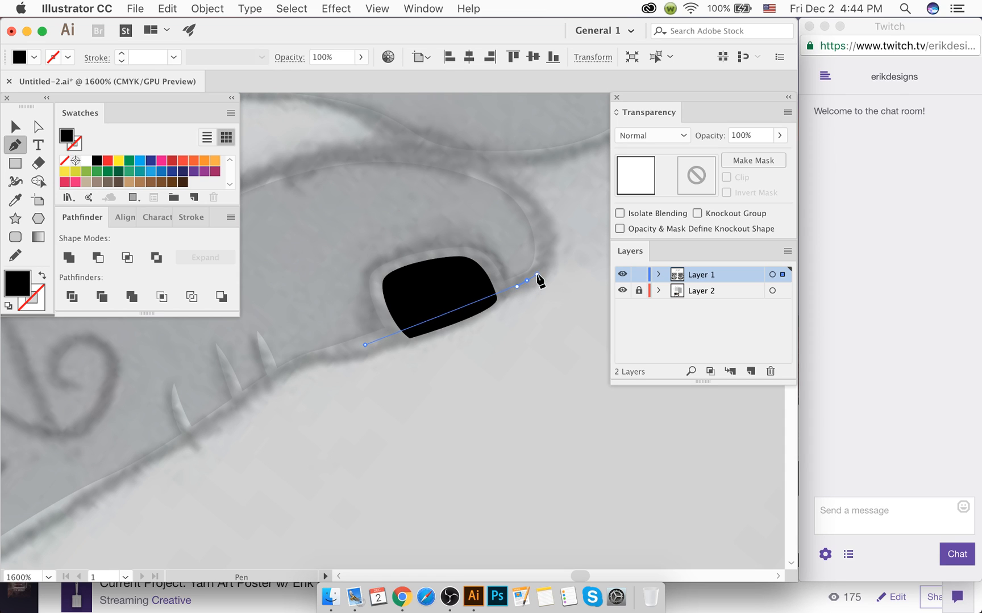
key(super+z)
key(super+z)
Step: Draw a closed four-sided cutting shape over the nail's lower edge with the Pen tool, continuing the thumb's outline
click(368, 339)
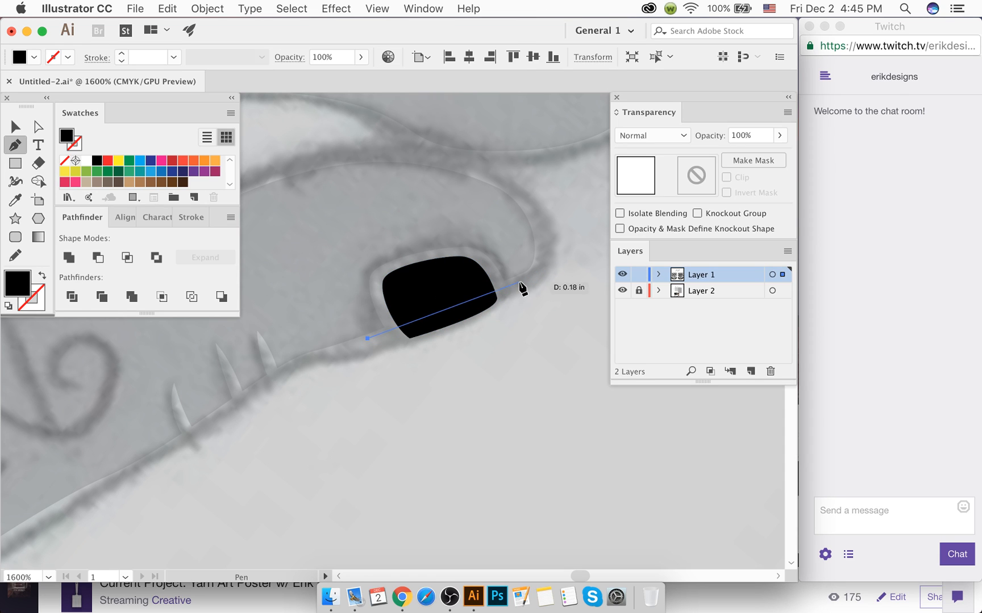
drag(519, 282, 547, 272)
click(526, 310)
click(447, 362)
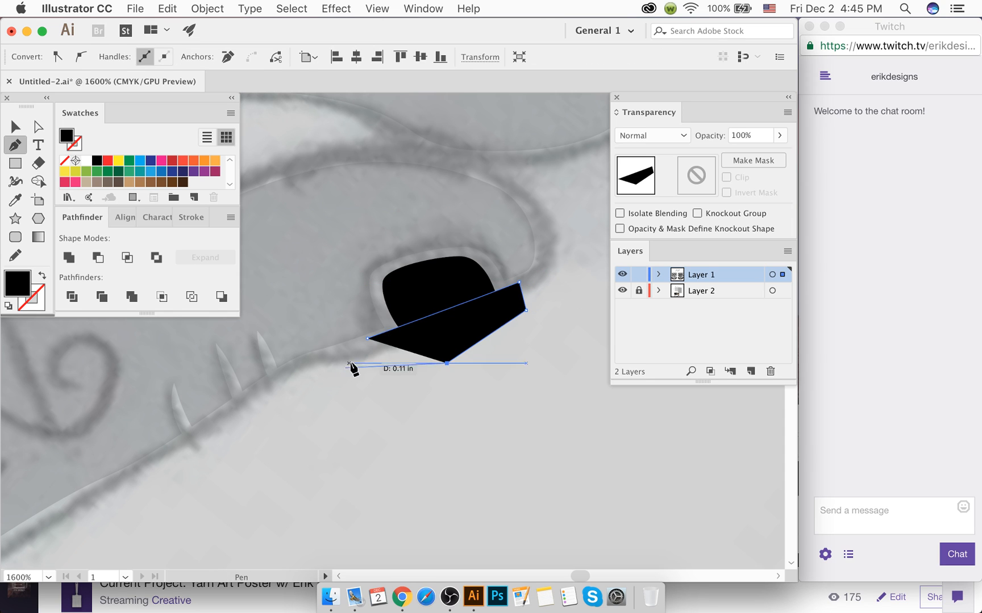
click(367, 338)
click(16, 126)
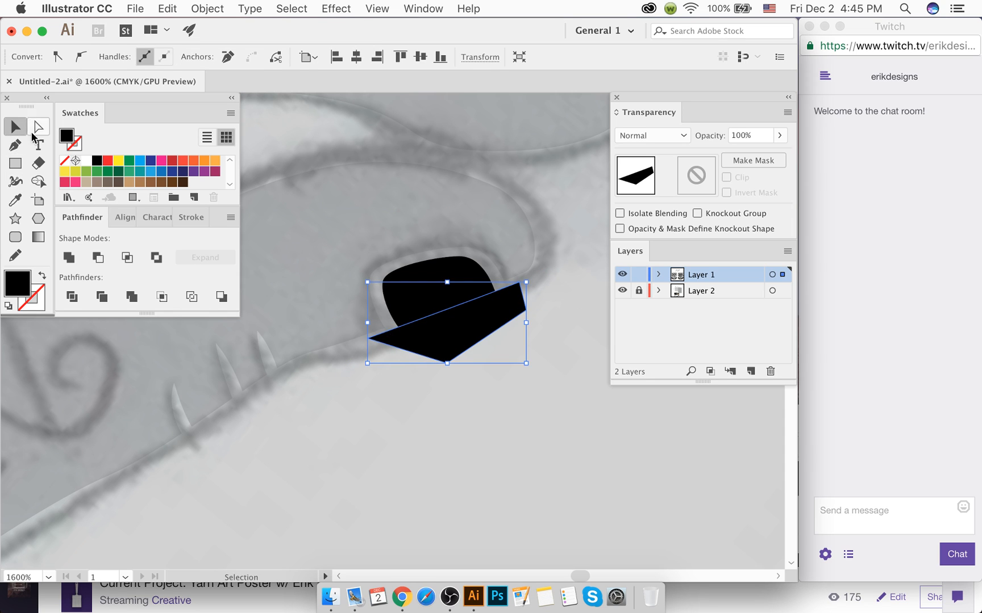
Step: Trim the nail's lower edge by subtracting the overlapping cutting shape with Shape Builder
shift+click(446, 279)
key(shift+m)
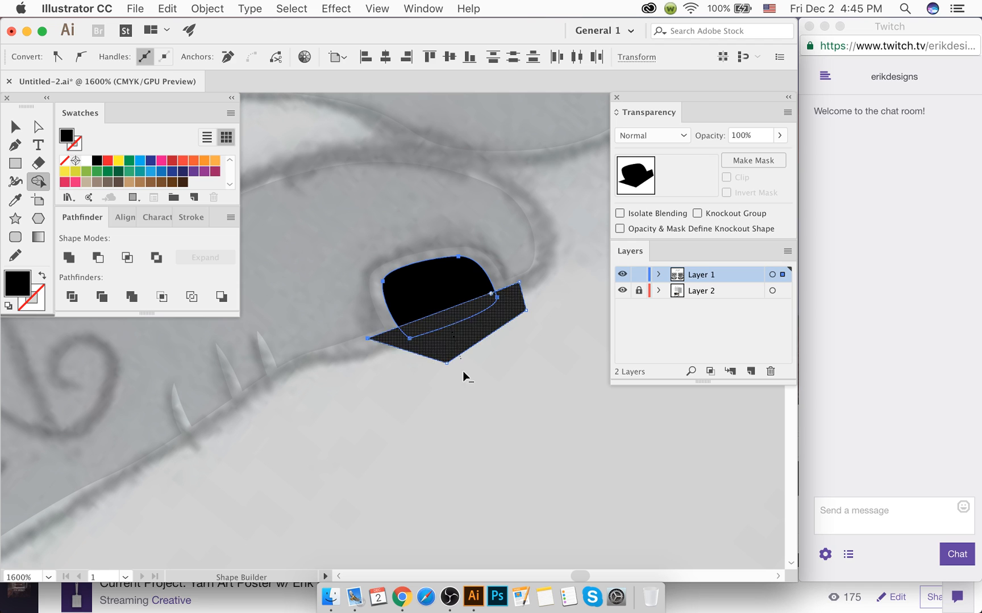
drag(463, 371, 465, 375)
click(15, 126)
click(434, 353)
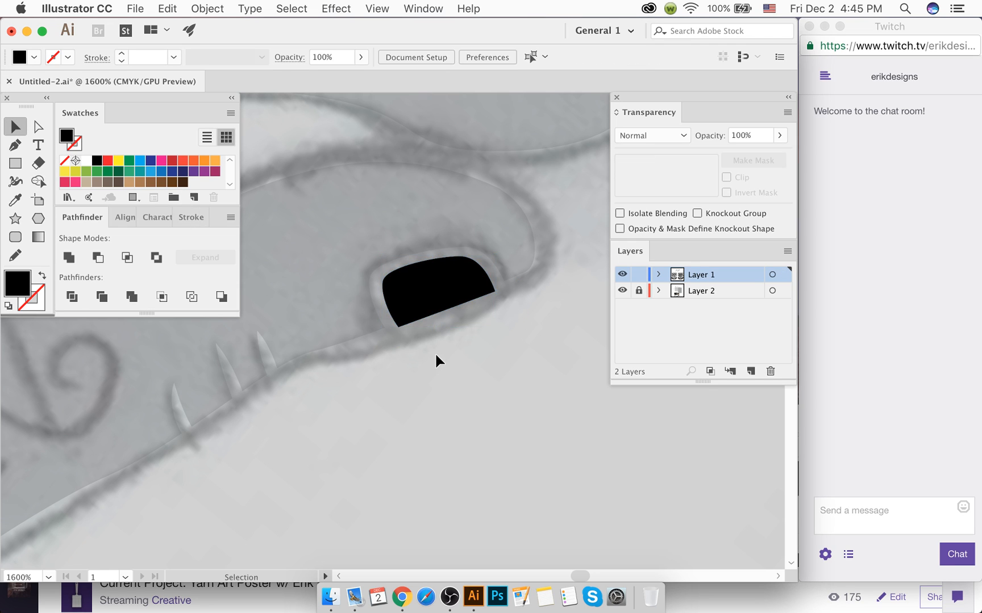
Step: Restore the hand silhouette's opacity to 100% and inspect the trimmed nail against the thumb edge
scroll(435, 350, down, 4)
click(388, 346)
click(779, 136)
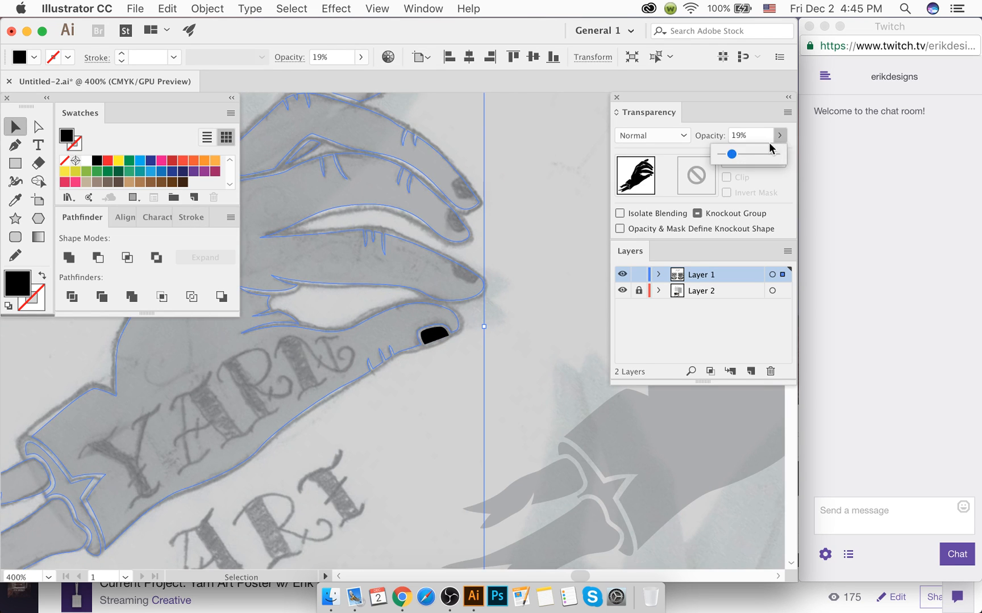
click(514, 360)
scroll(434, 346, up, 8)
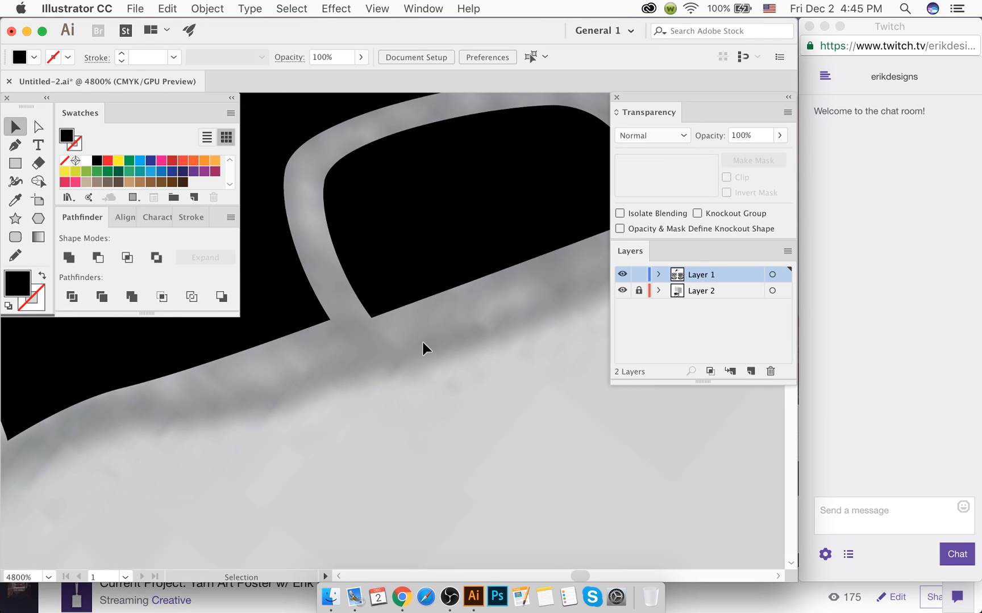
scroll(427, 343, down, 2)
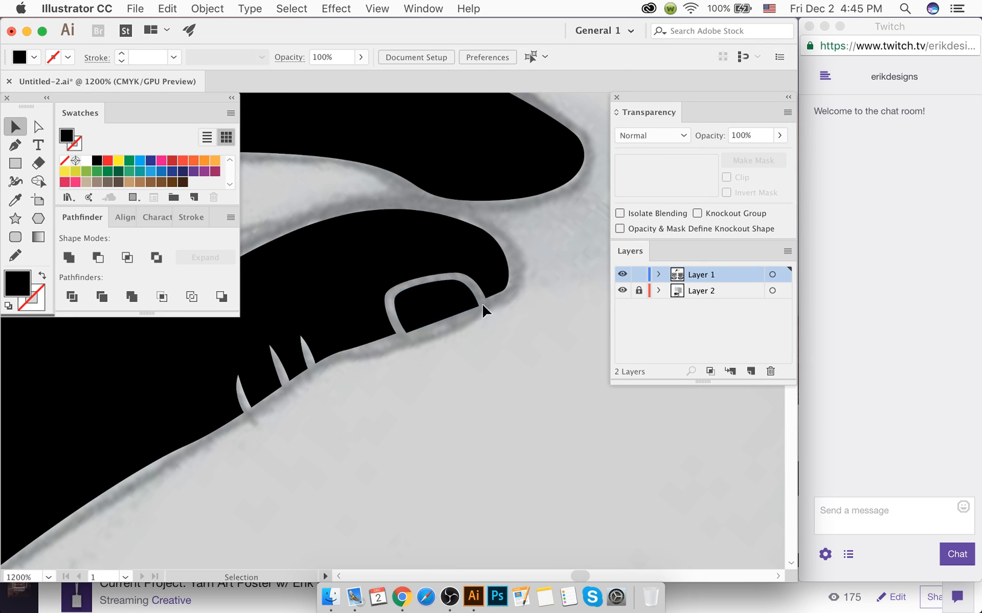
scroll(482, 305, up, 2)
Step: Undo back to before the nail was trimmed and delete the four-sided cutting shape
key(super+z)
key(super+z)
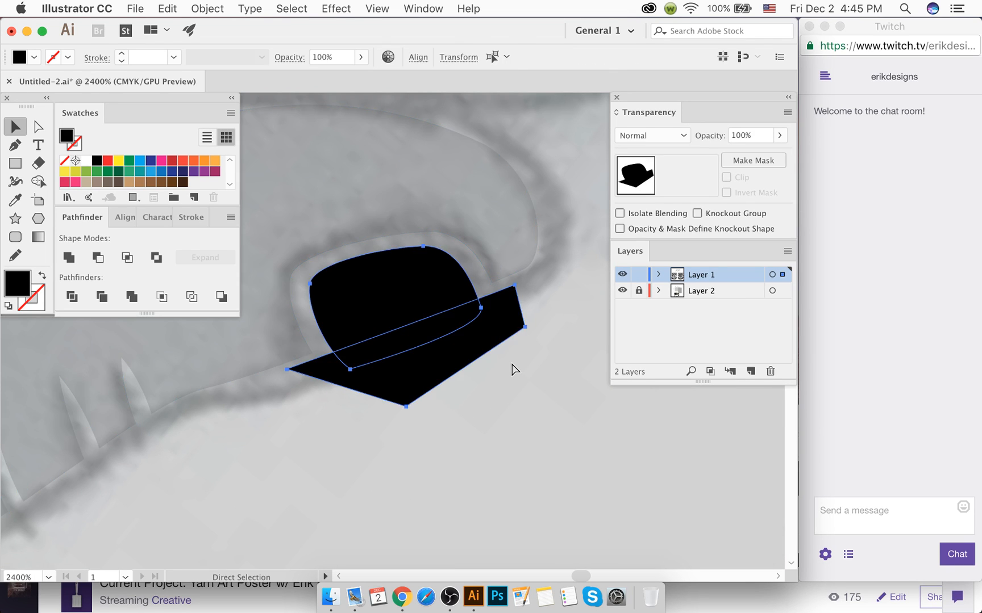
click(470, 366)
click(464, 361)
key(BackSpace)
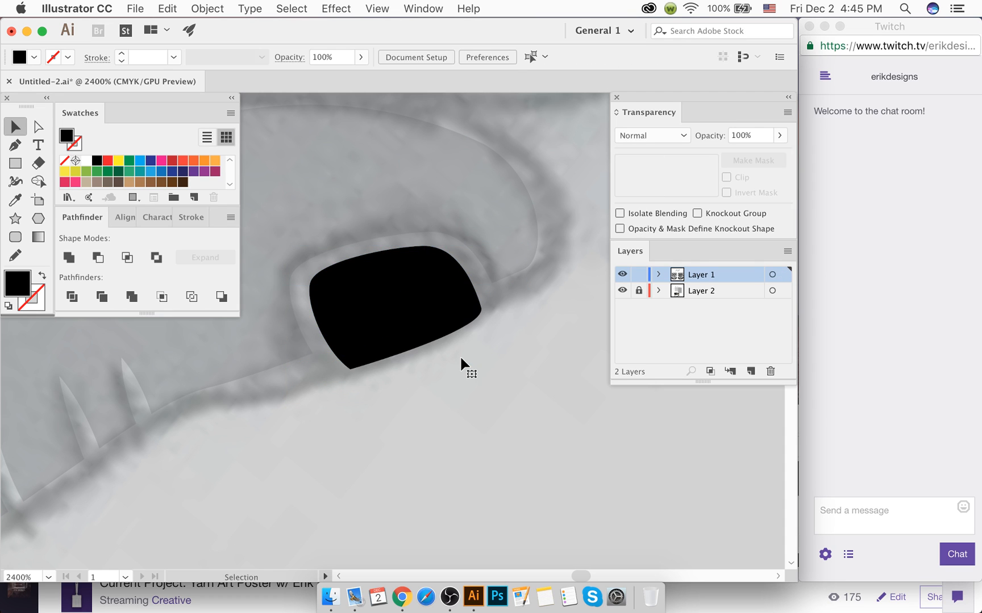
Step: Set the hand silhouette's opacity to 100% and deselect it
click(480, 223)
click(778, 136)
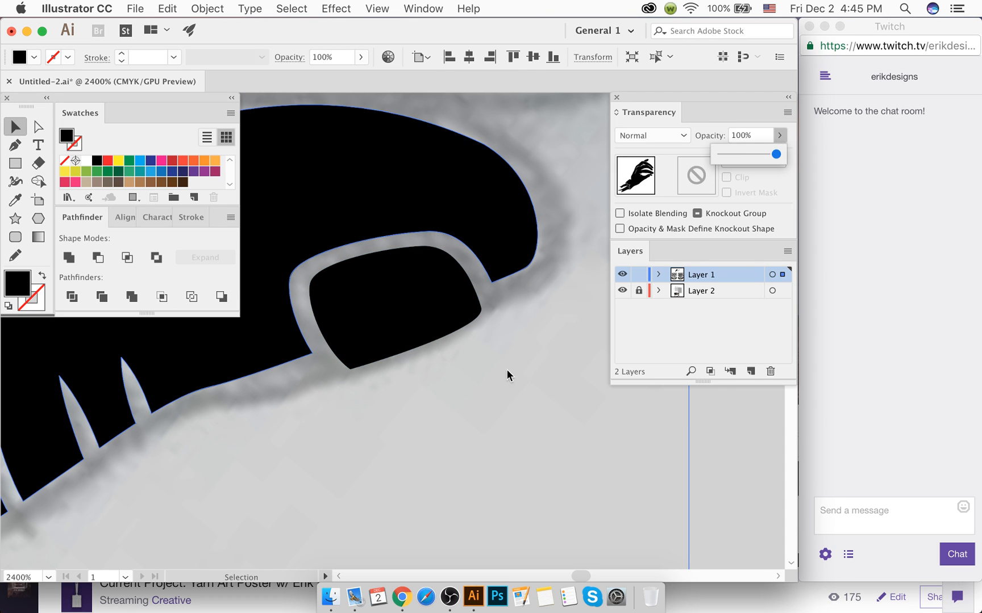
click(507, 368)
scroll(493, 378, down, 8)
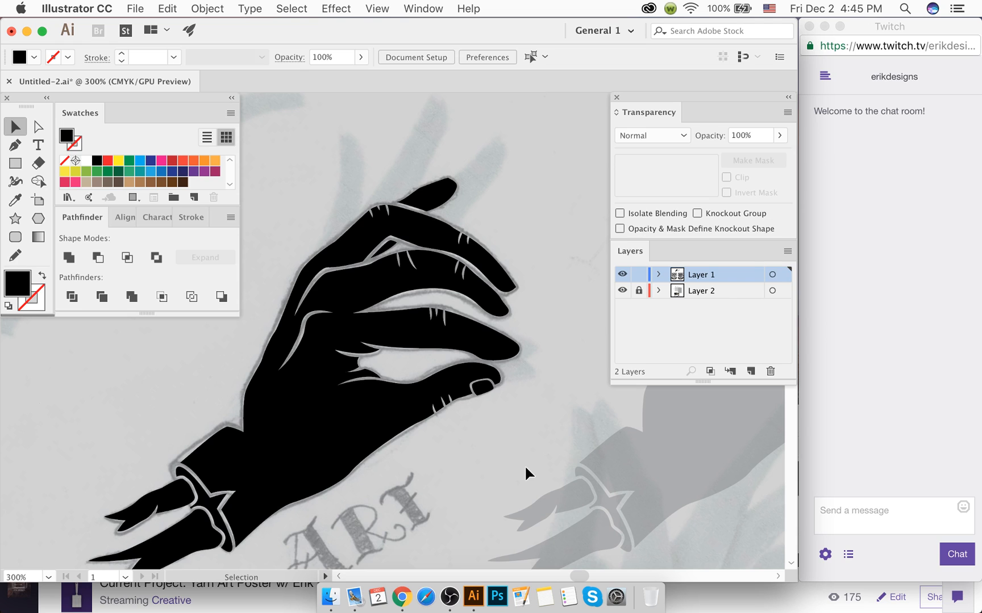
Step: Move the nail's lower anchor points slightly with Direct Selection to refine its outer edge along the thumb
scroll(487, 392, up, 12)
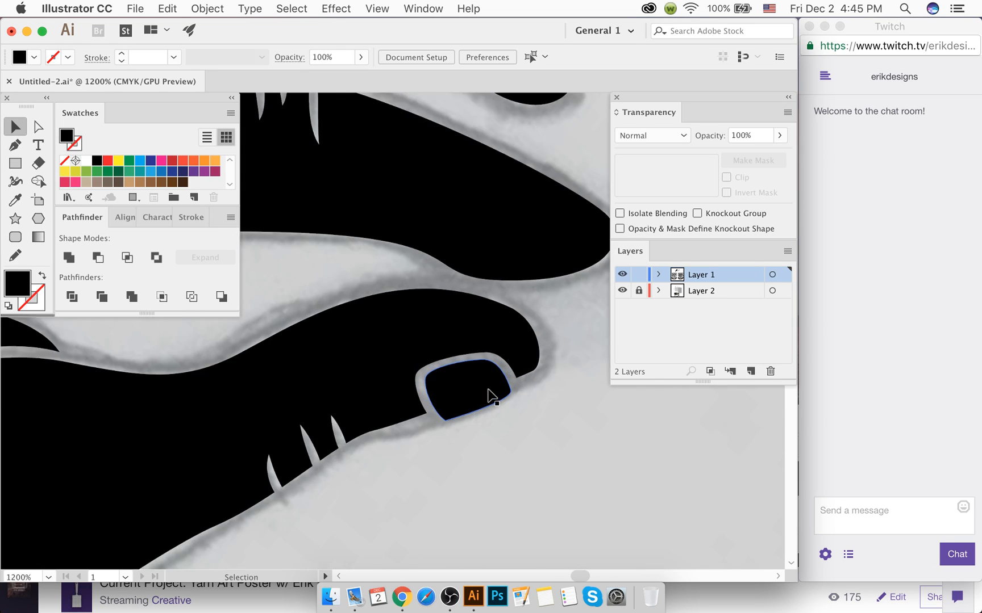
key(a)
click(376, 455)
drag(378, 459, 378, 451)
drag(553, 376, 548, 364)
drag(400, 445, 372, 440)
click(409, 467)
scroll(459, 447, down, 5)
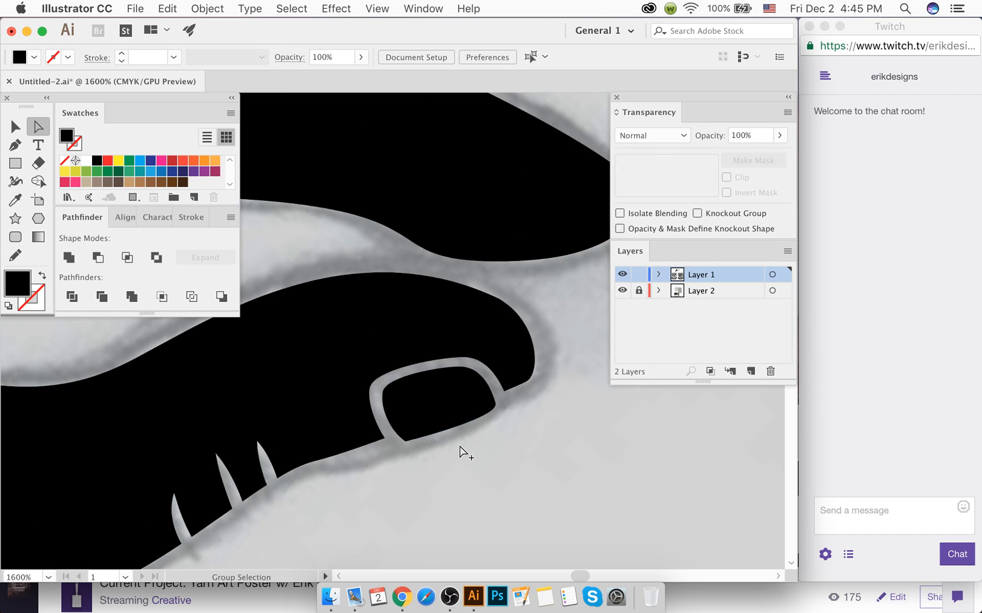
Step: Examine the thumbnail's outer edge against the thumb up close and within the whole hand
scroll(482, 466, down, 2)
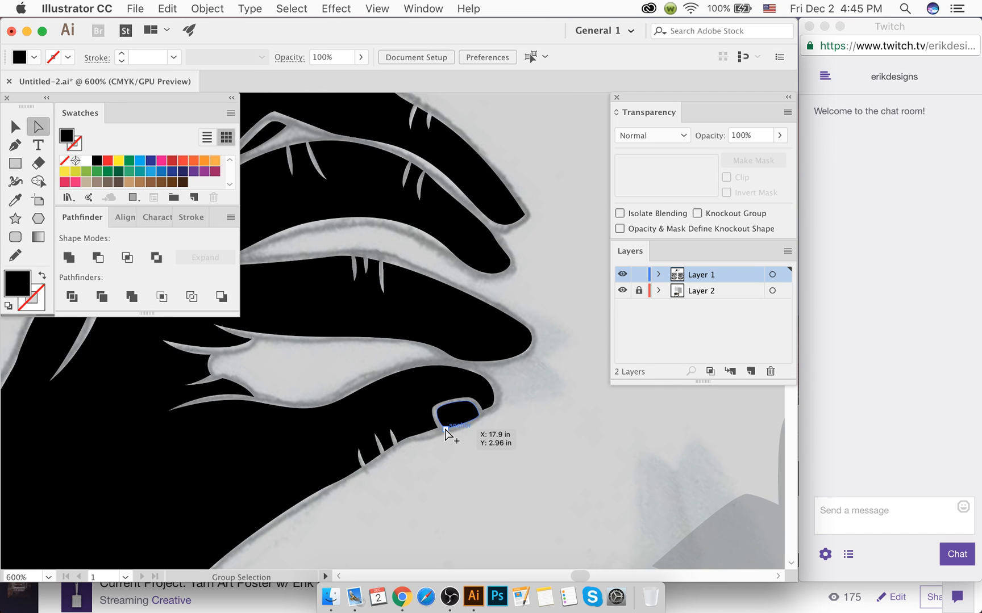
scroll(449, 434, up, 2)
click(449, 432)
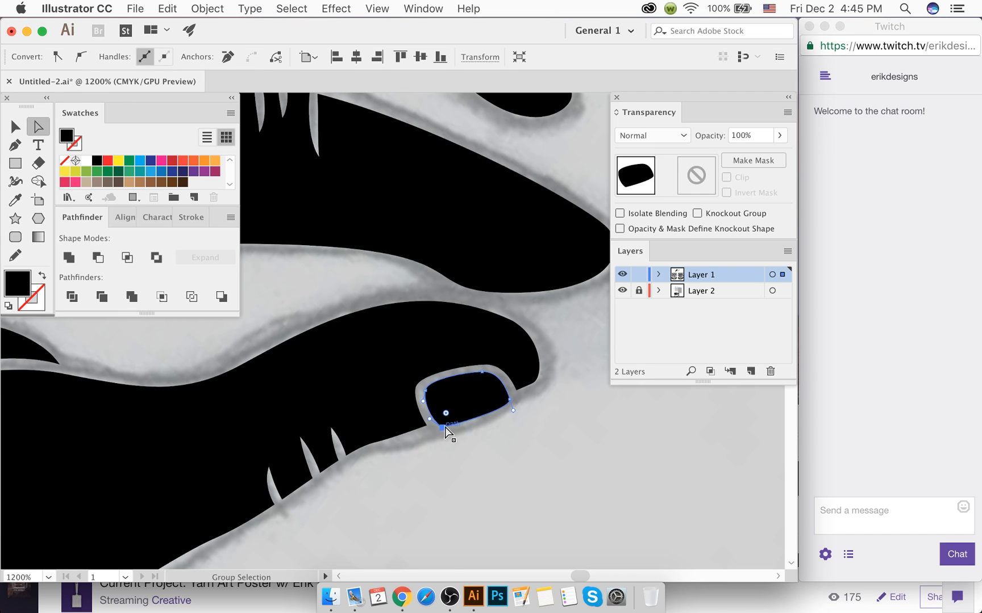
click(462, 460)
scroll(471, 459, down, 2)
scroll(503, 456, down, 1)
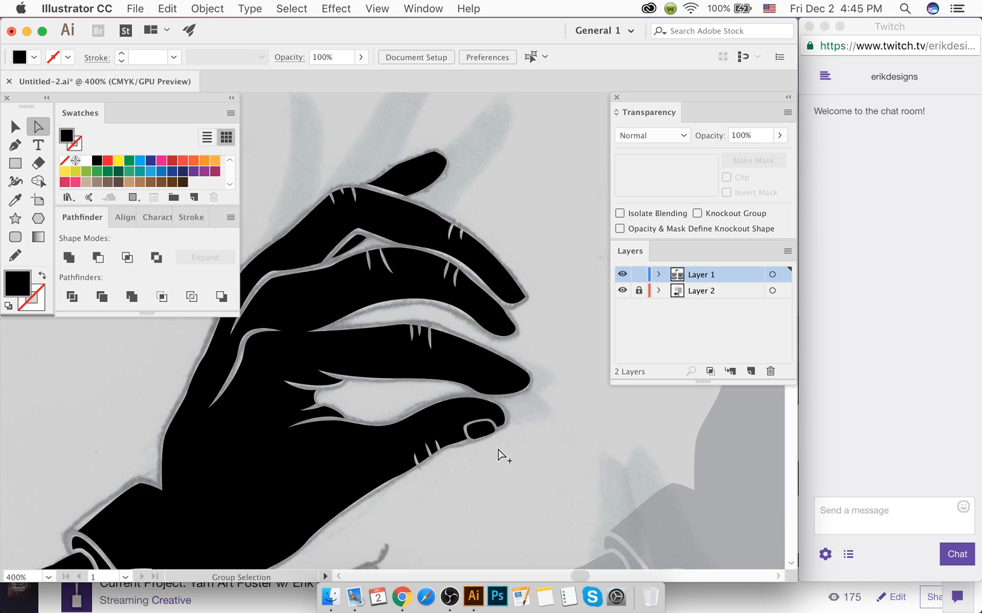
scroll(498, 452, down, 5)
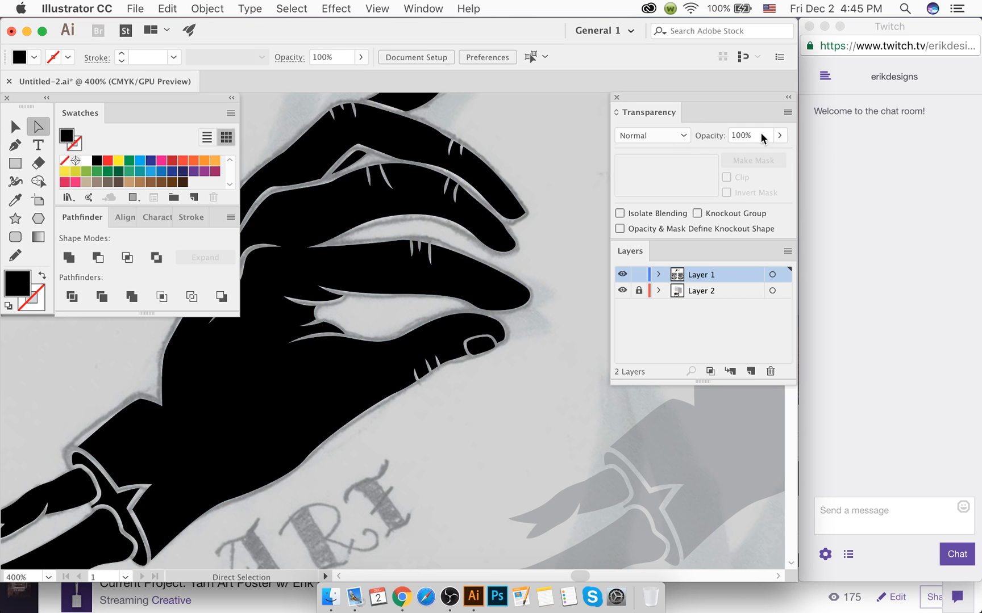
Step: Select the complete hand artwork and save the document
click(499, 293)
click(15, 127)
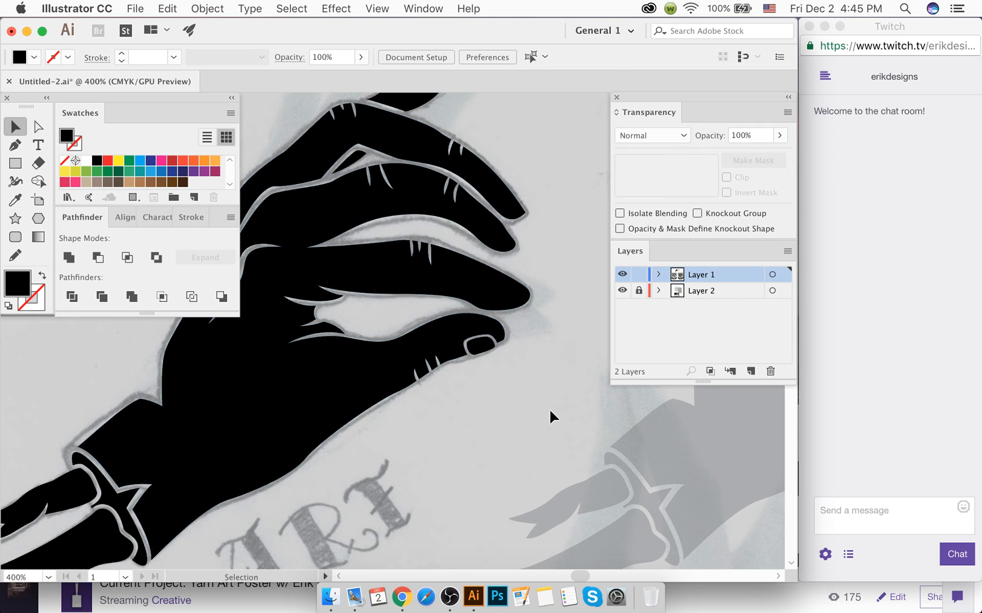
click(457, 329)
click(67, 259)
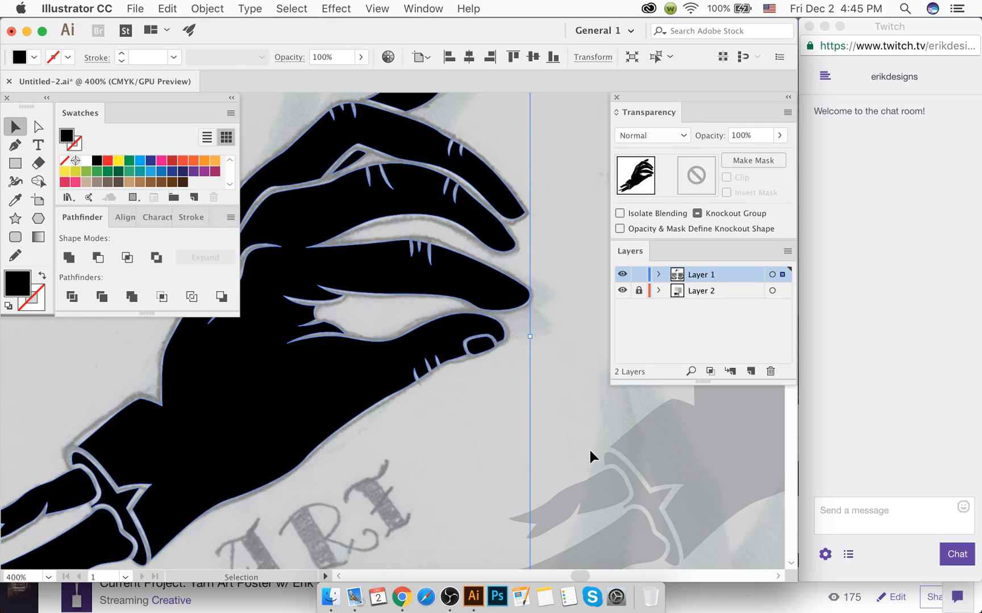
key(a)
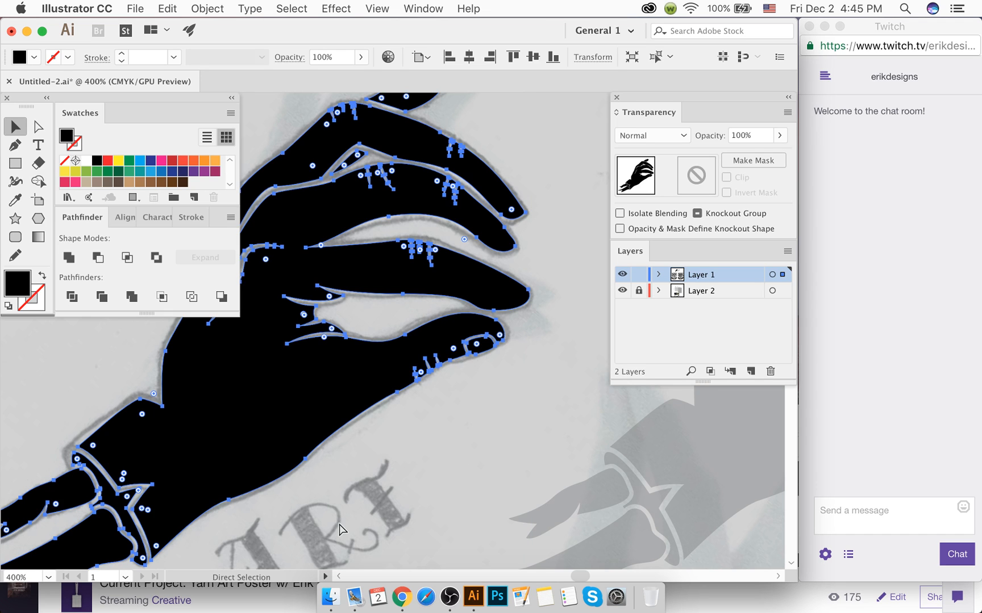
key(super+s)
Step: Select the two anchor points at the narrow, blunt tip of the star-shaped cuff piece at the wrist
scroll(74, 520, left, 3)
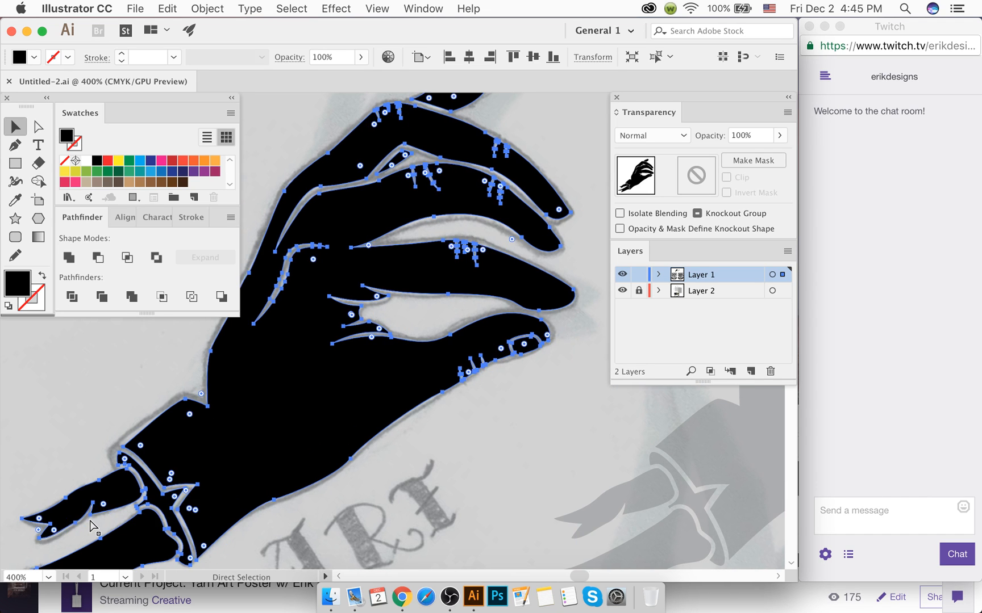
key(v)
scroll(167, 506, up, 4)
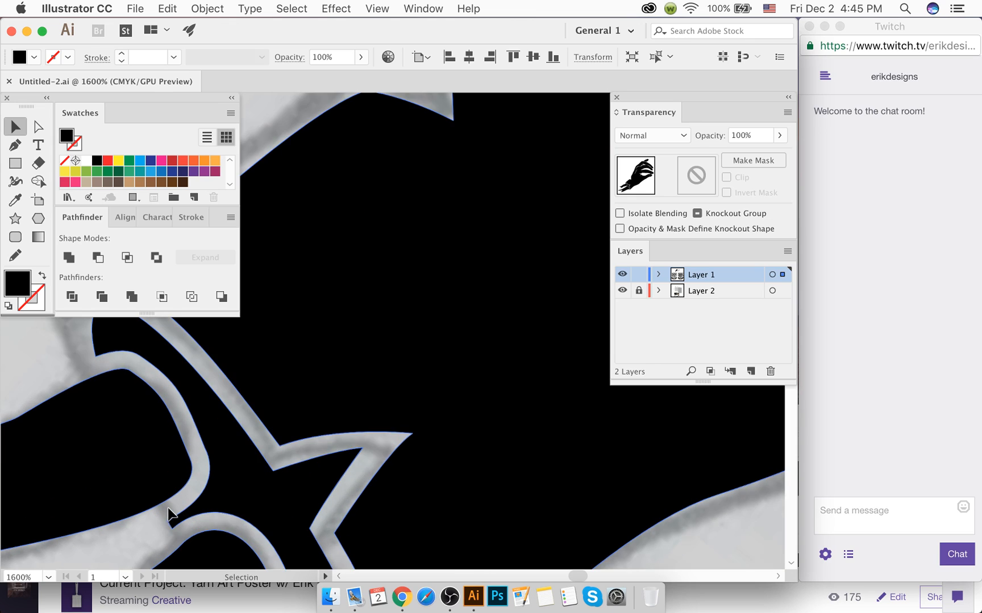
key(a)
scroll(168, 514, up, 3)
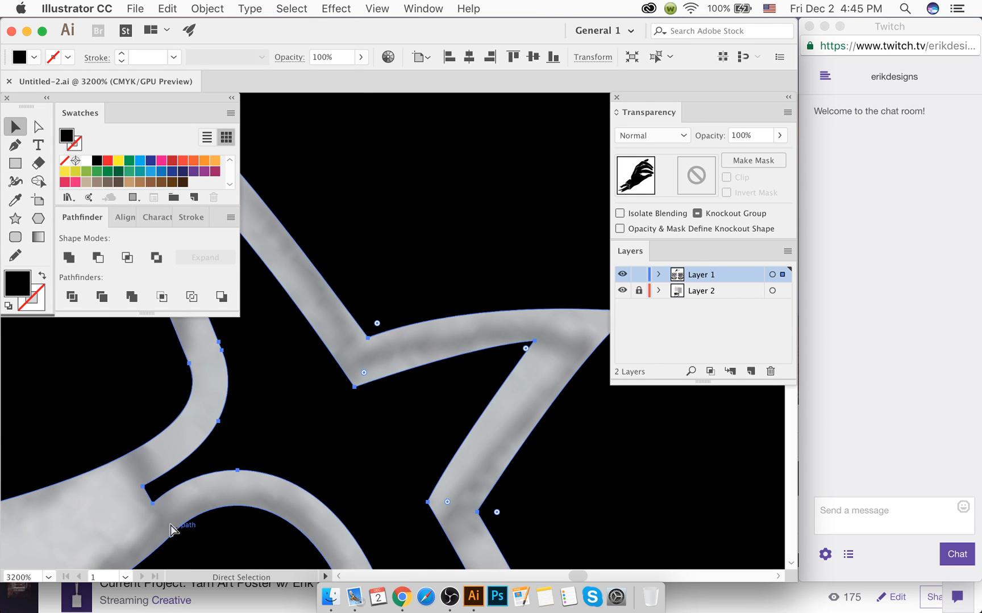
scroll(170, 531, left, 1)
click(172, 504)
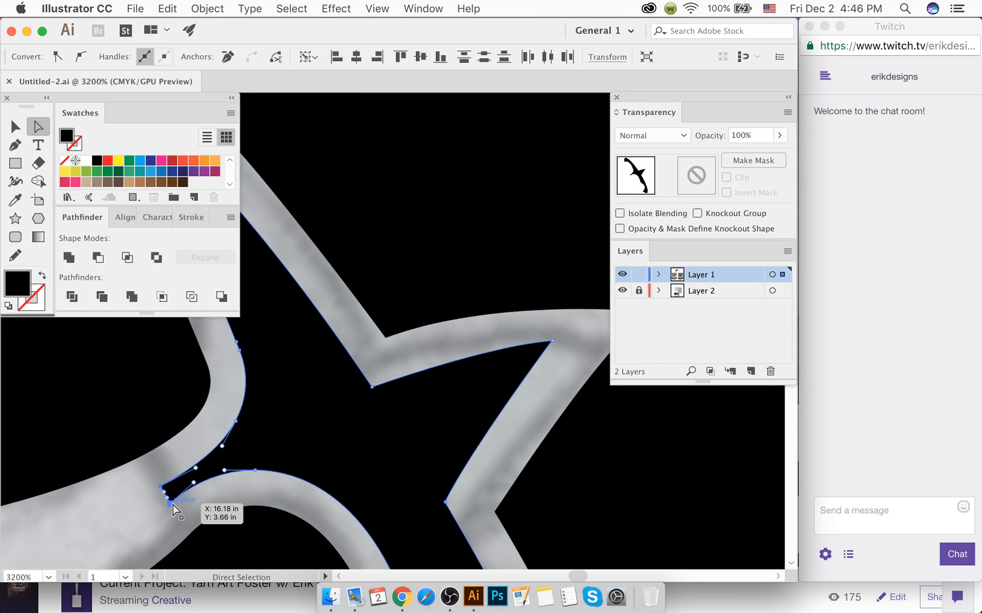
scroll(171, 505, up, 3)
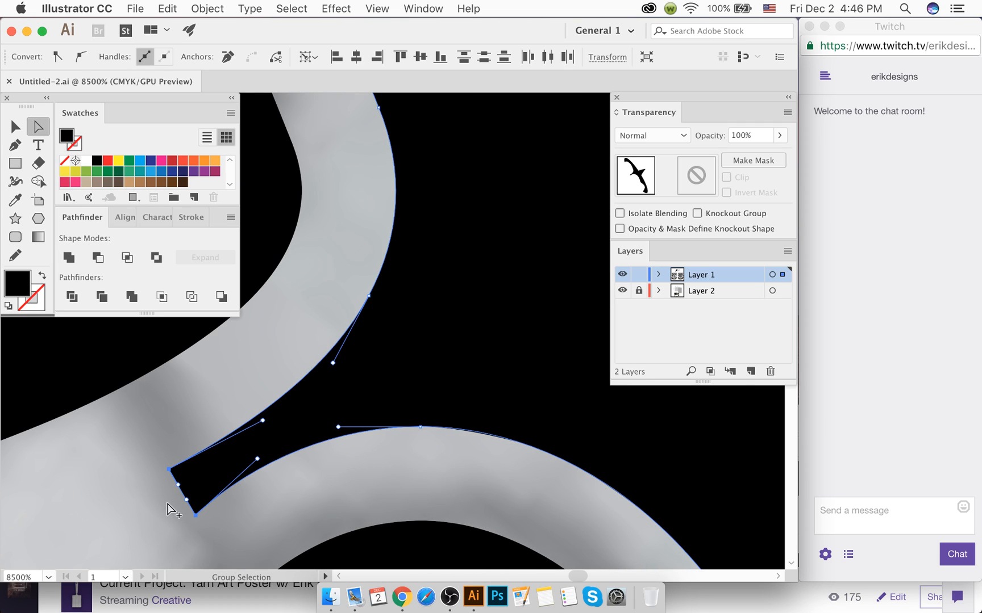
Step: Convert both end anchors of the cuff piece's blunt tip to corner points with the Anchor Point tool
key(p)
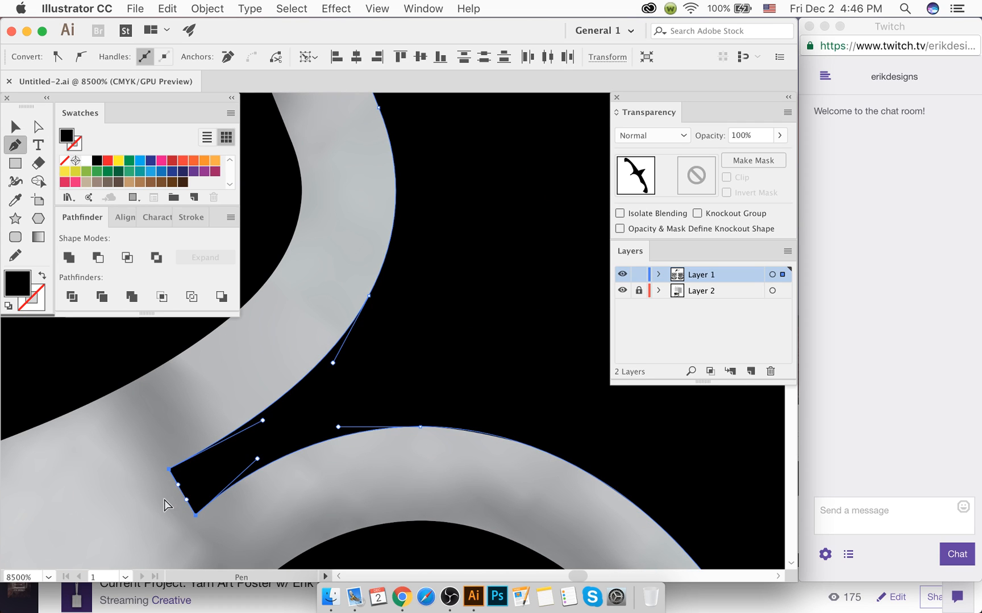
click(169, 470)
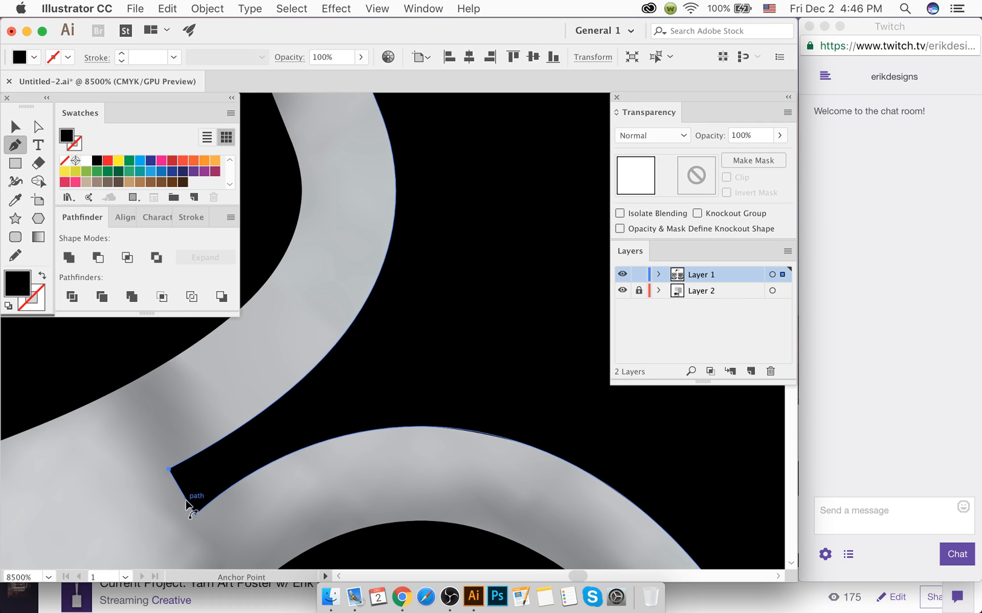
super+click(161, 502)
super+click(189, 477)
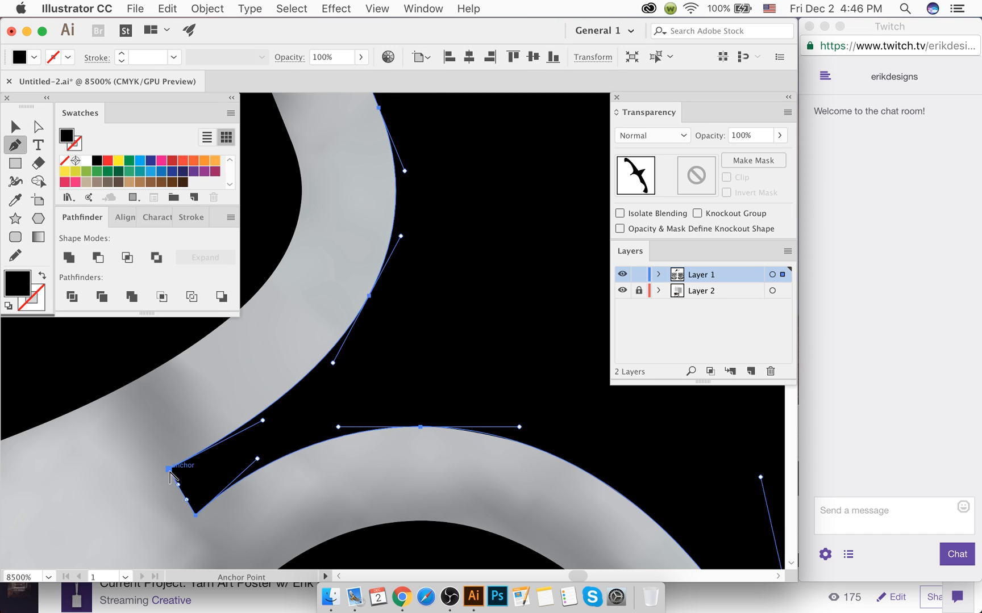
alt+click(169, 470)
alt+click(196, 515)
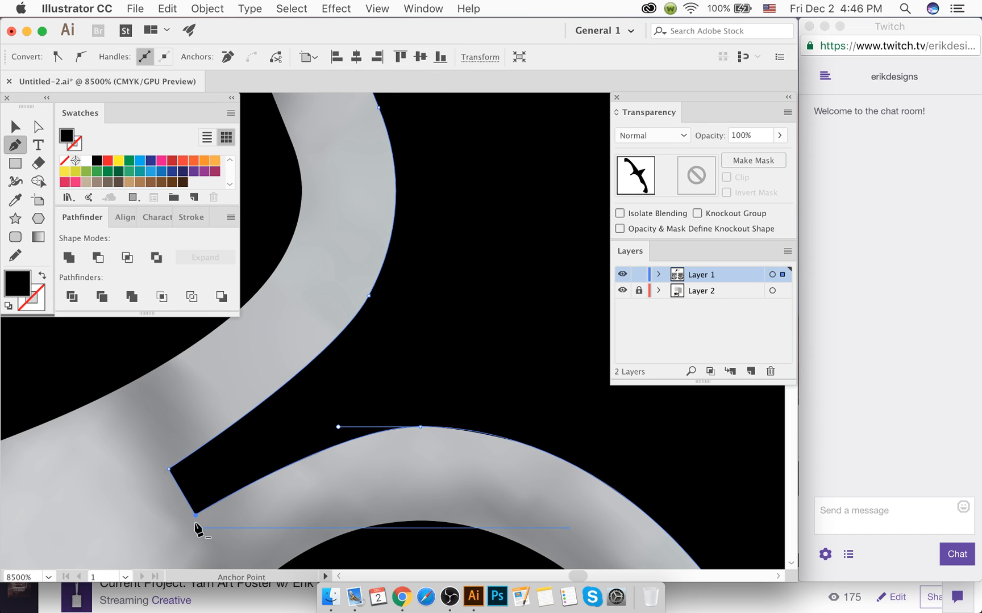
Step: Try to shift the lower corner anchor of the cuff piece's tip slightly with Direct Selection, and undo the move
key(a)
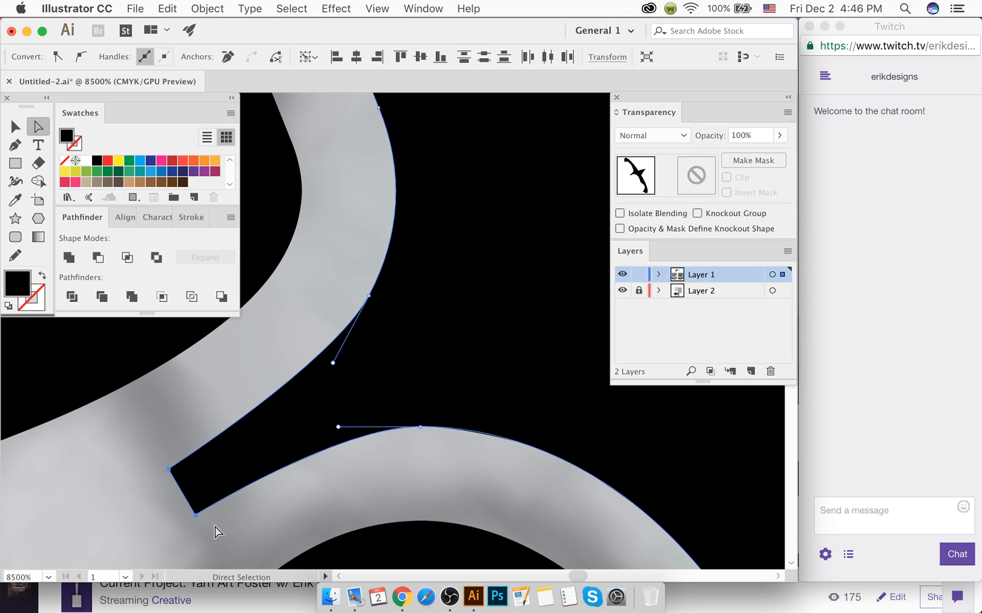
click(210, 530)
mouse_move(198, 520)
mouse_down()
mouse_move(178, 541)
mouse_move(195, 521)
mouse_up()
key(super+z)
right_click(192, 522)
click(161, 511)
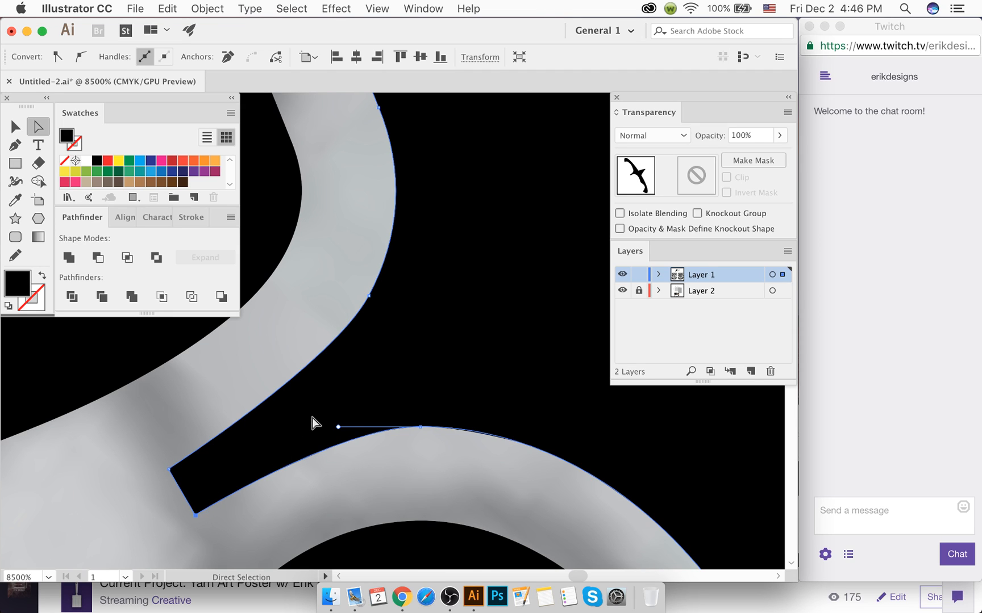
Step: Try to lengthen the curve handle next to the cuff tip's lower corner, and undo the reshaping
drag(337, 428, 206, 433)
key(super+z)
key(super+z)
key(super+z)
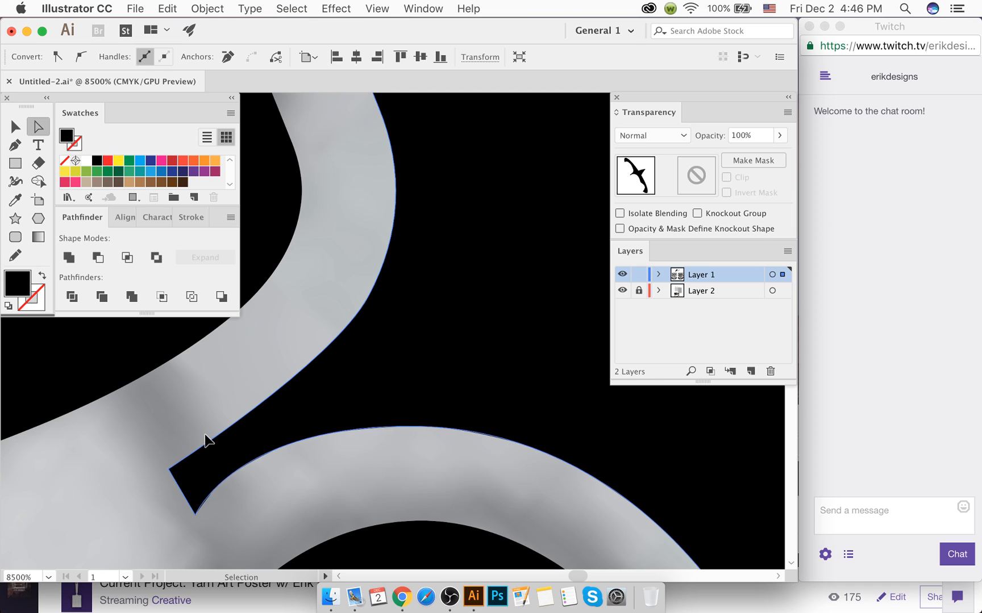
key(super+z)
key(super+z)
key(super+z)
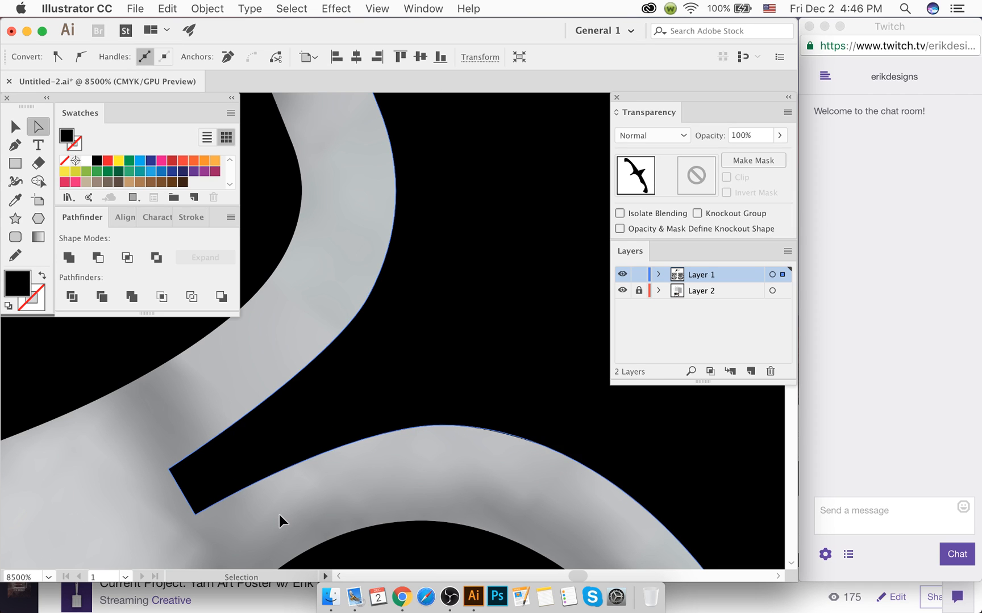
key(super+z)
key(super+z)
key(super+z)
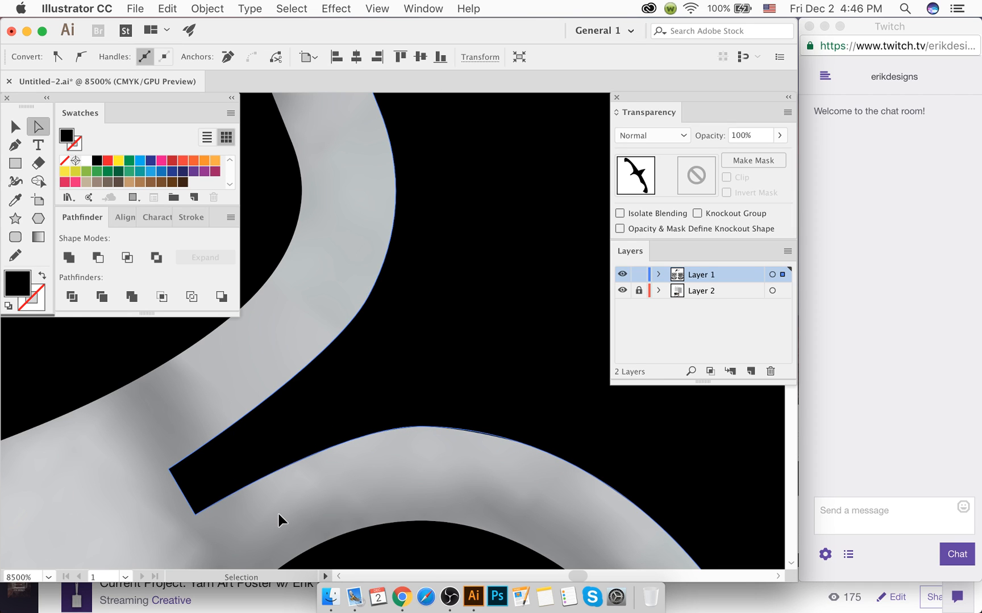
Step: Reselect the lower corner anchor of the cuff piece's tip and display the artwork in Outline view
click(218, 519)
click(203, 492)
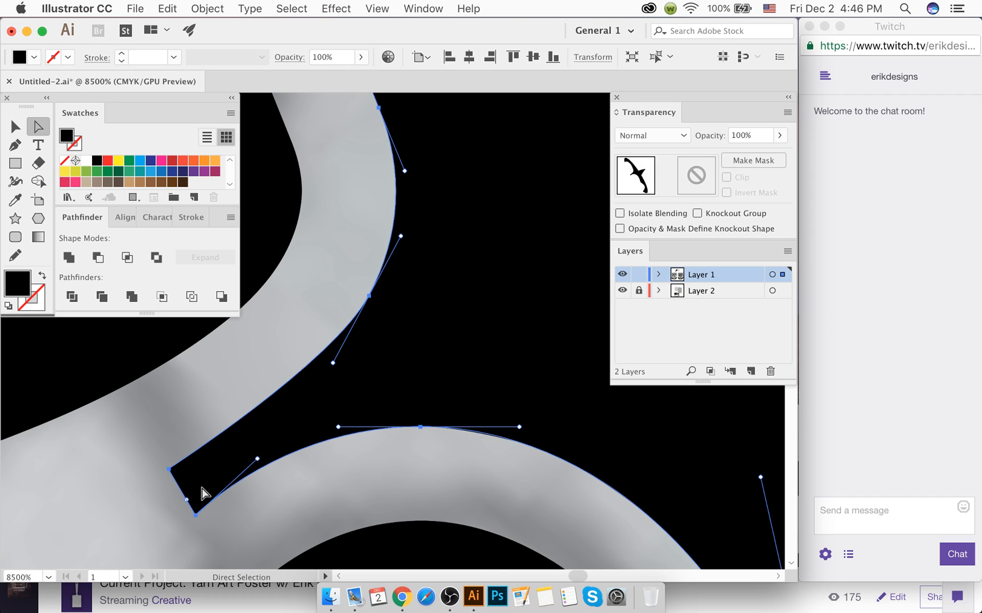
key(p)
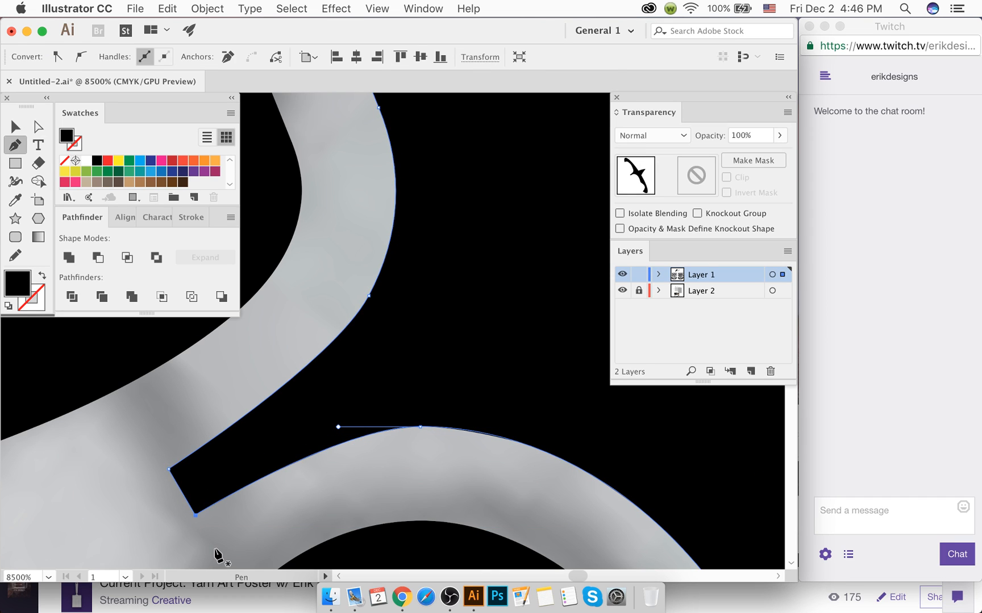
key(super+t)
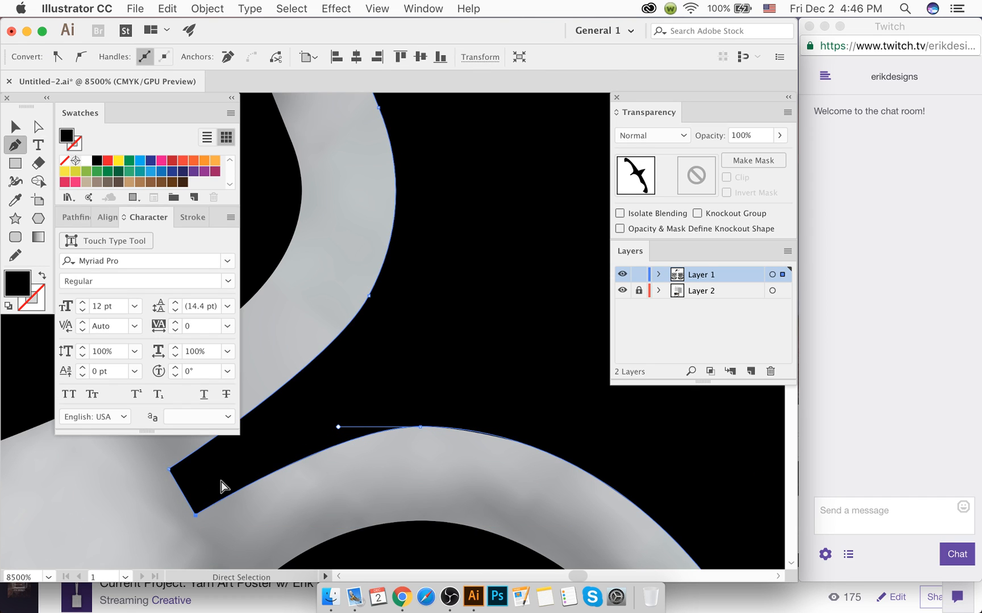
key(super+y)
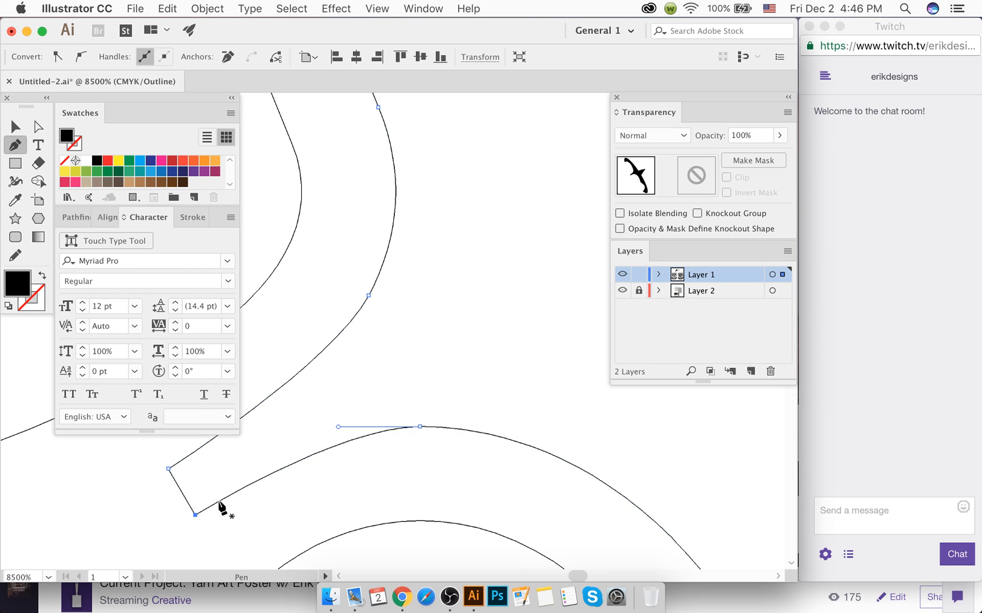
Step: Try to pull the lower corner anchor of the cuff tip outward, and undo the move
super+click(195, 516)
drag(193, 521, 178, 536)
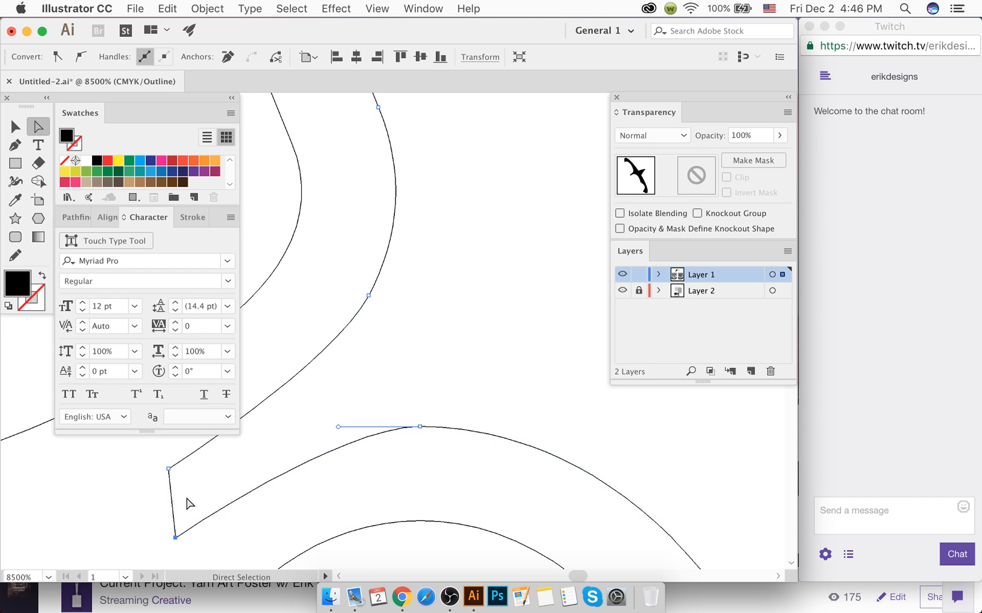
key(super+z)
Step: Try converting the cuff tip's lower anchor to a smooth point, and turn it back into a corner point
click(195, 515)
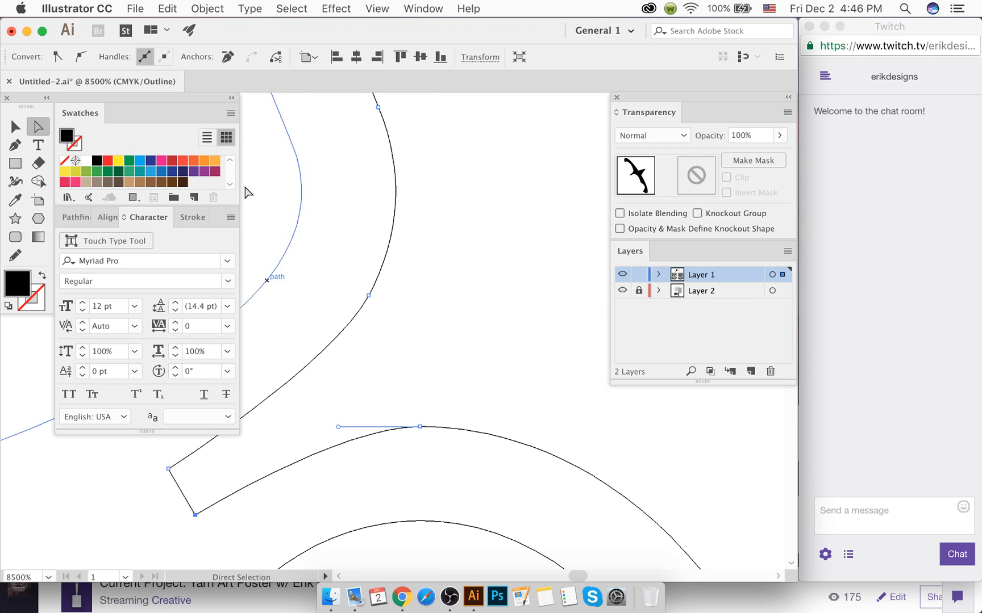
click(81, 53)
key(super+z)
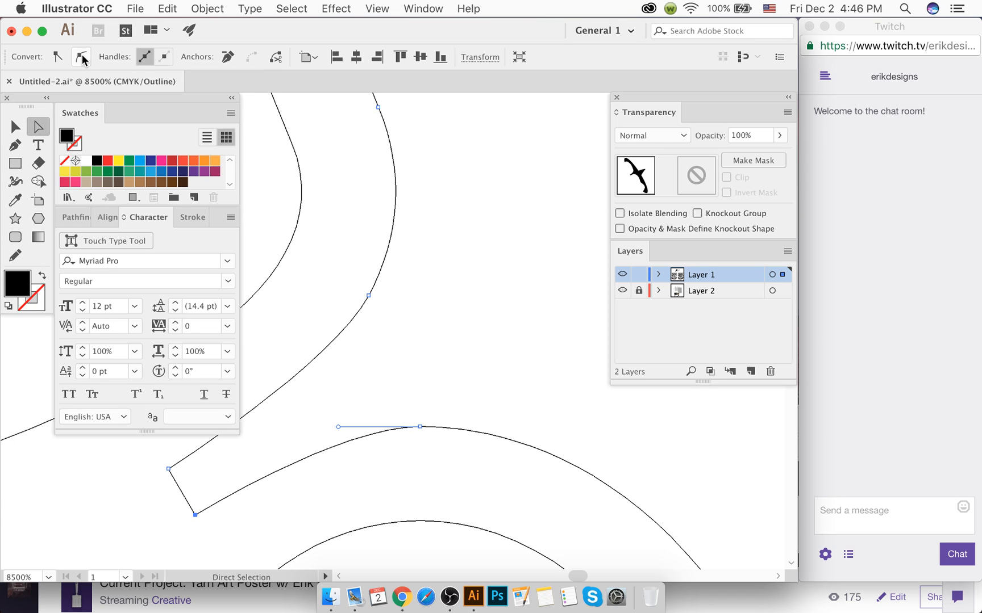
click(82, 53)
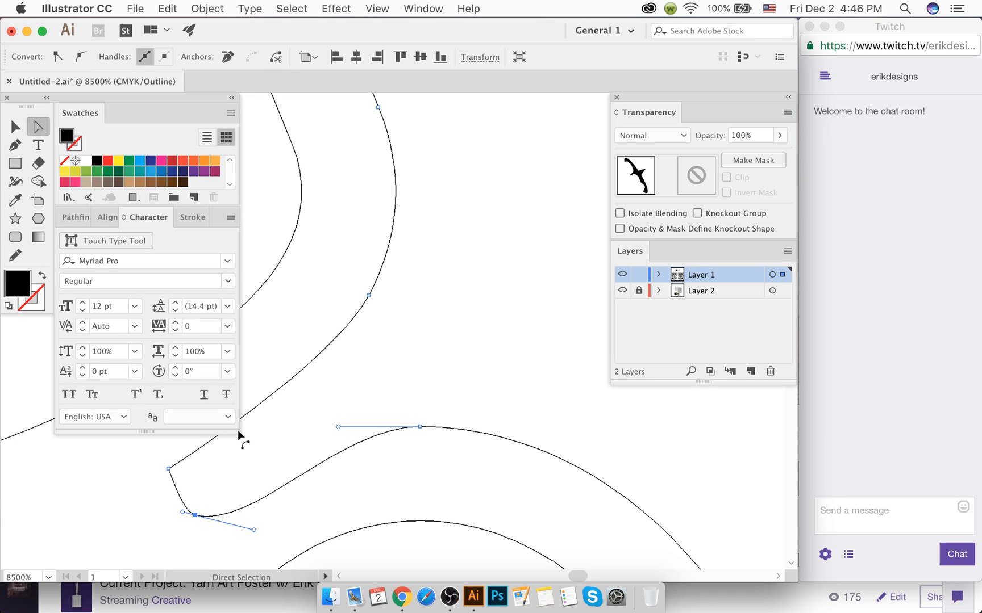
alt+click(195, 516)
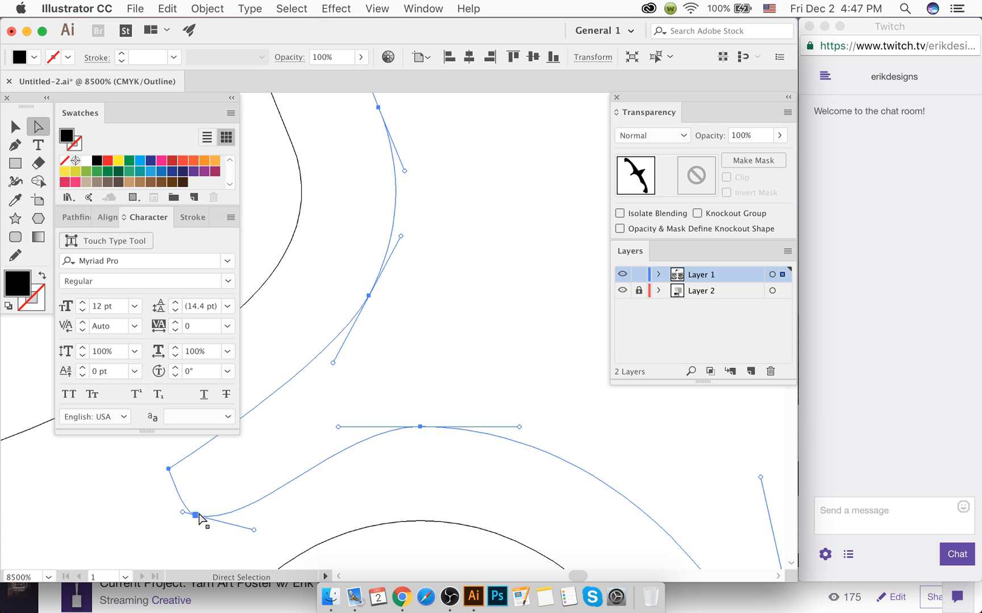
key(p)
alt+click(200, 515)
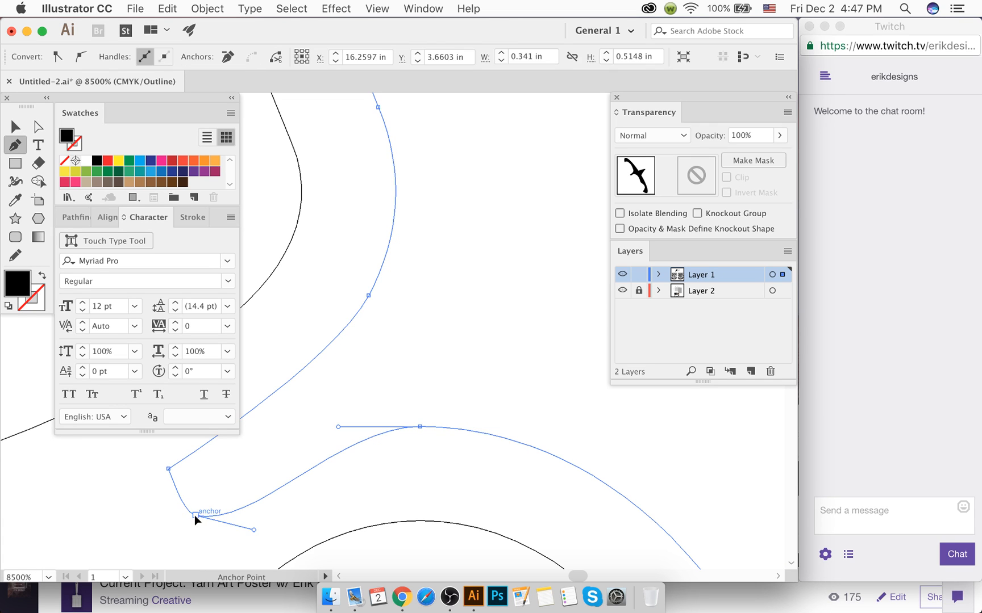
alt+click(195, 516)
Step: Try to move the cuff tip's lower corner anchor inward, and undo the move
key(a)
drag(196, 515, 200, 499)
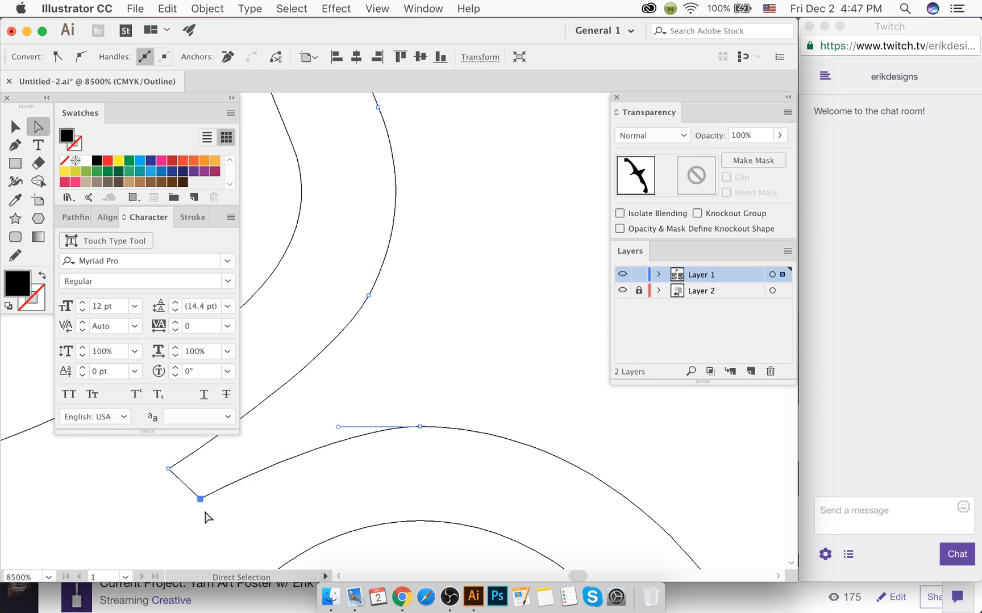
key(super+z)
Step: Draw a circle about 0.01 in wide with the Ellipse tool, starting from the cuff tip's lower corner anchor
scroll(196, 515, left, 1)
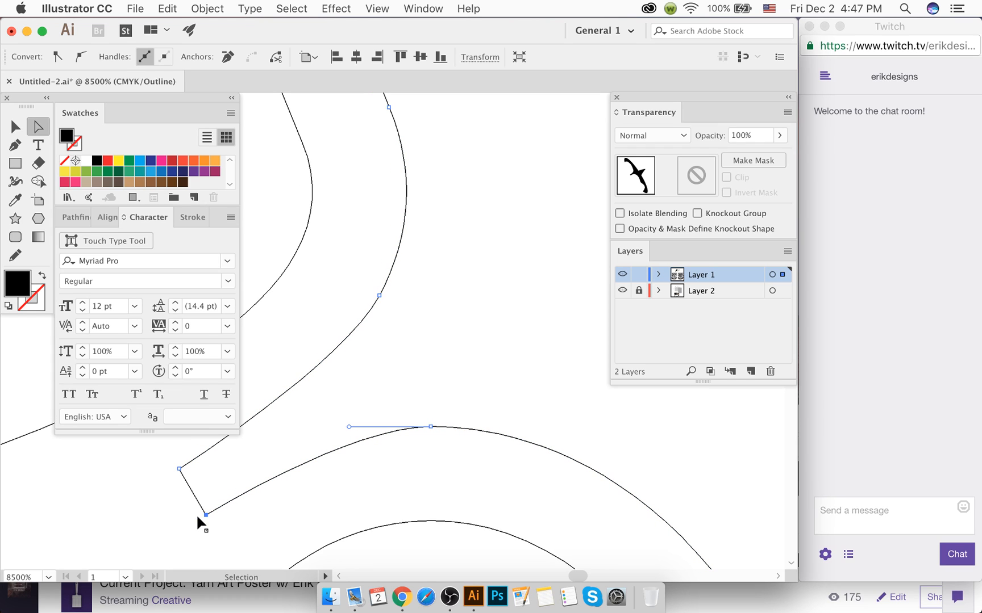
key(l)
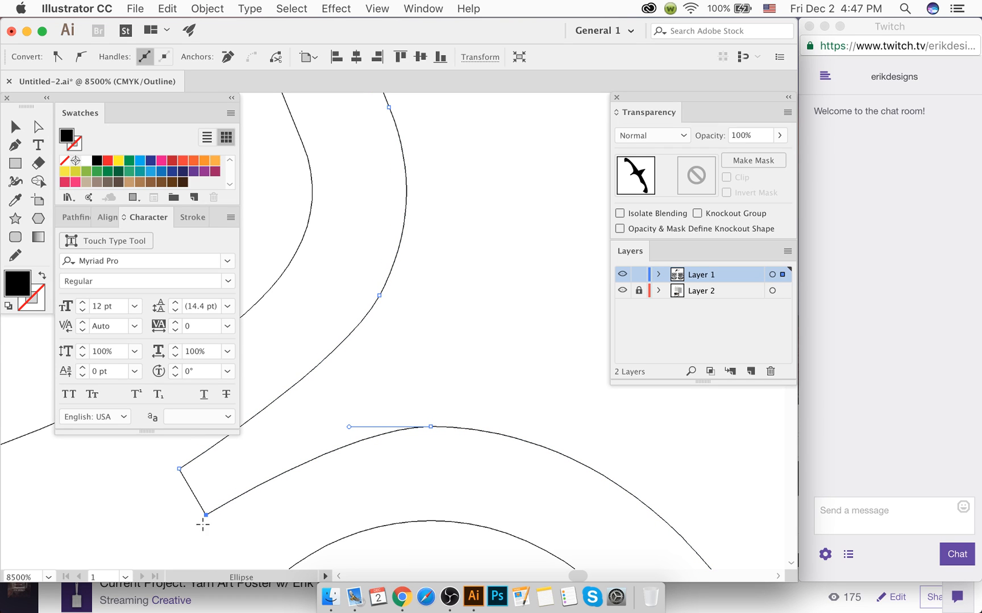
scroll(182, 500, up, 1)
key(a)
scroll(183, 503, left, 2)
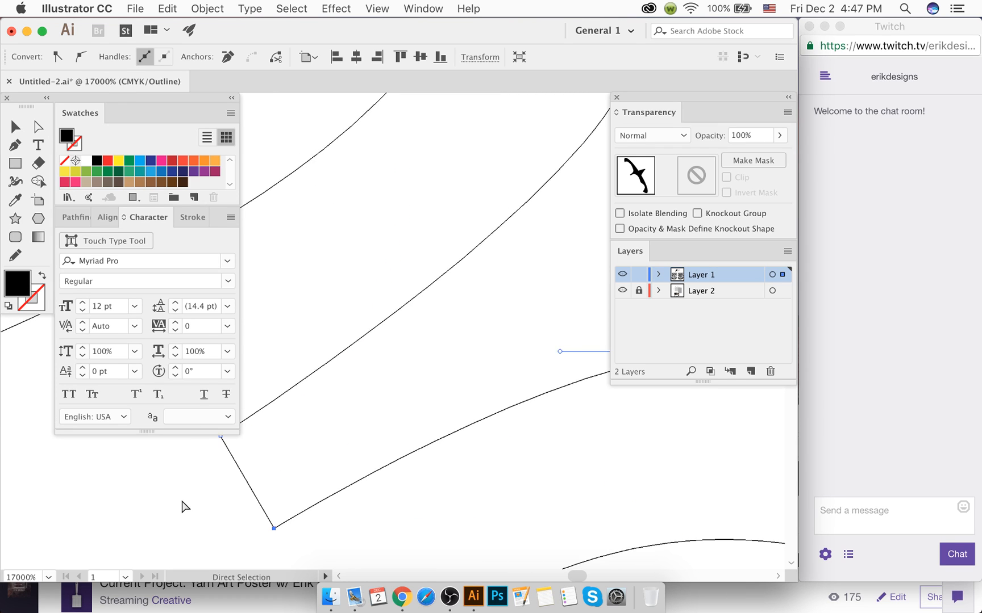
scroll(279, 456, left, 2)
key(l)
scroll(291, 450, up, 1)
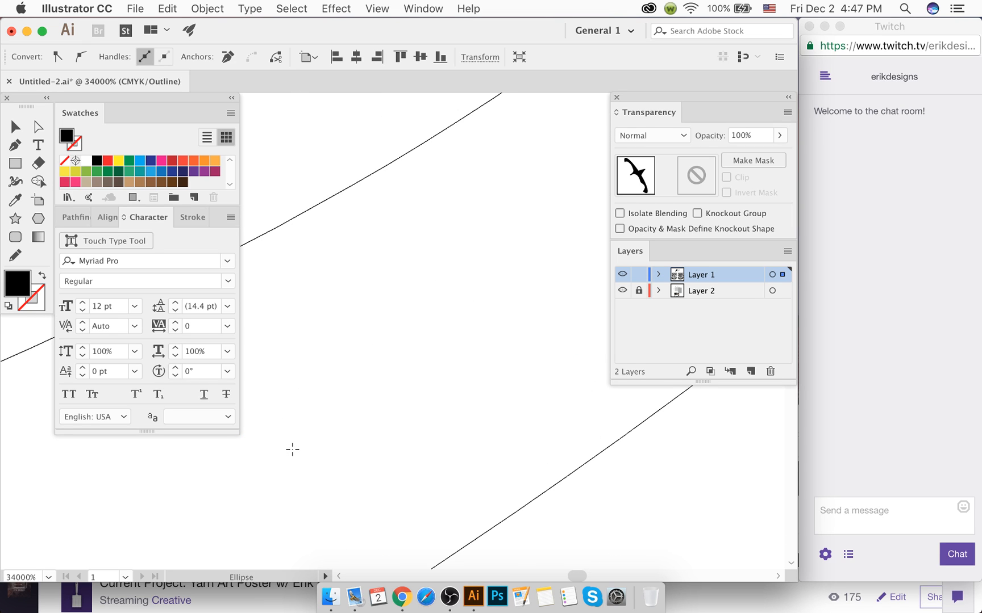
scroll(291, 451, down, 2)
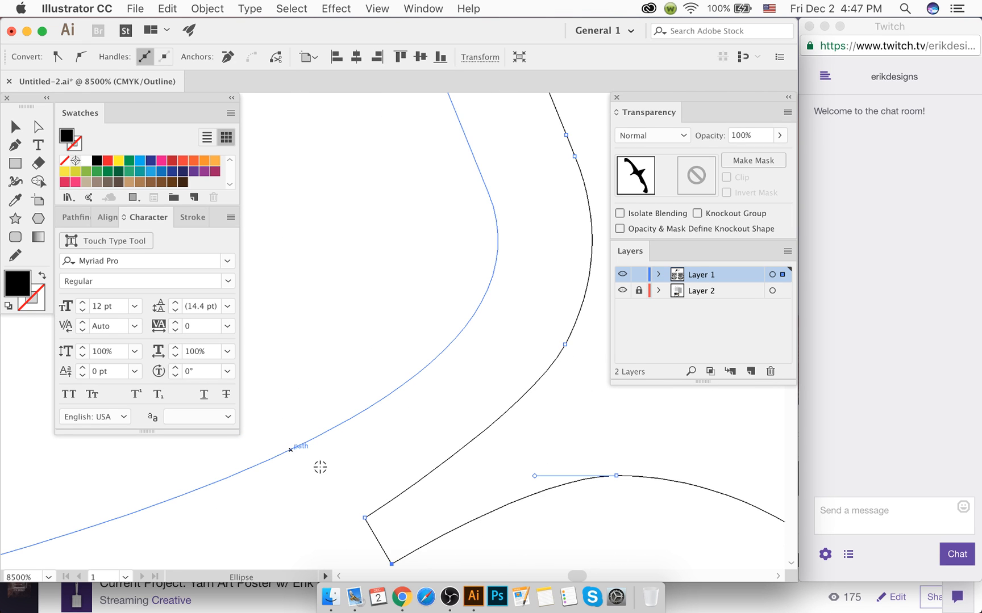
scroll(410, 555, up, 1)
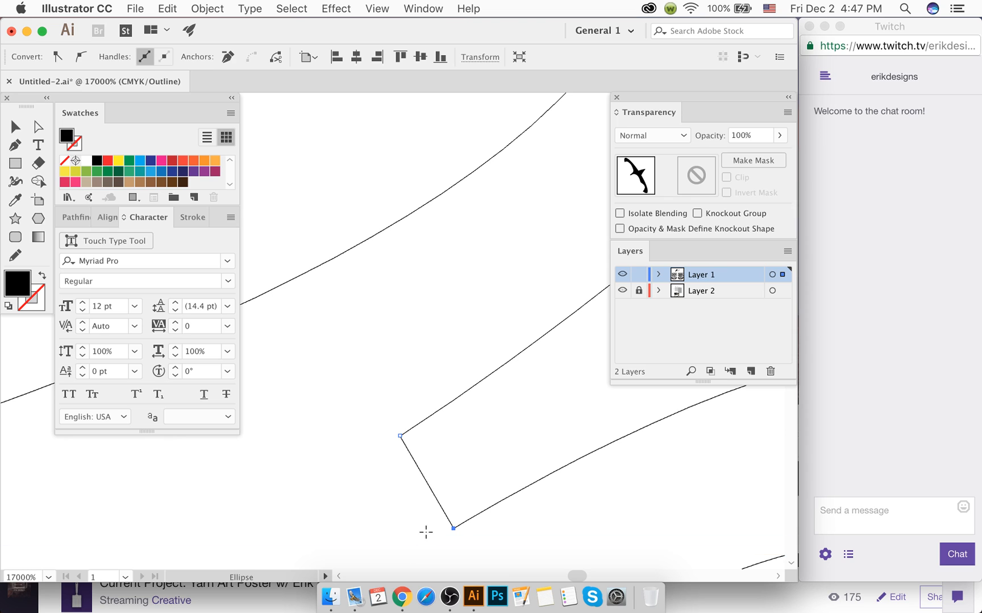
key(a)
scroll(425, 536, right, 1)
scroll(423, 537, right, 2)
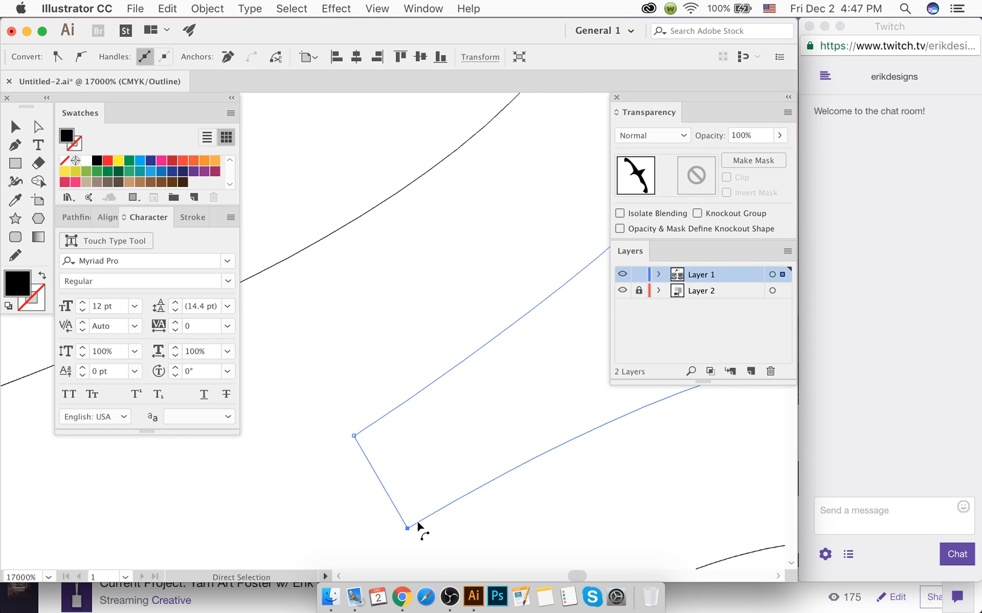
key(l)
drag(407, 528, 424, 424)
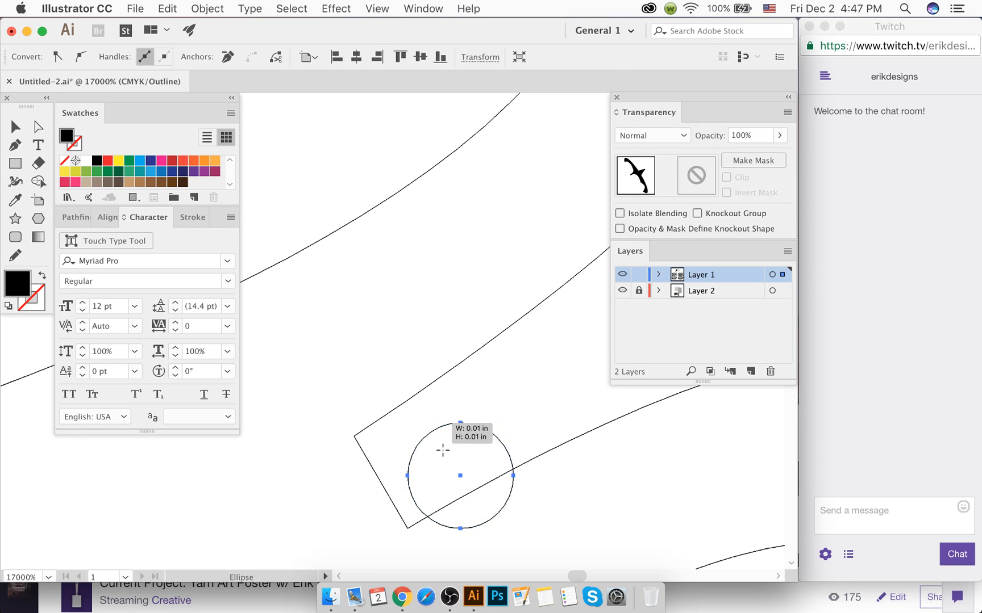
Step: Move the circle between the cuff tip's side edges and enlarge it slightly to fill the tip's width
key(a)
drag(489, 518, 457, 498)
key(l)
key(super+equal)
key(a)
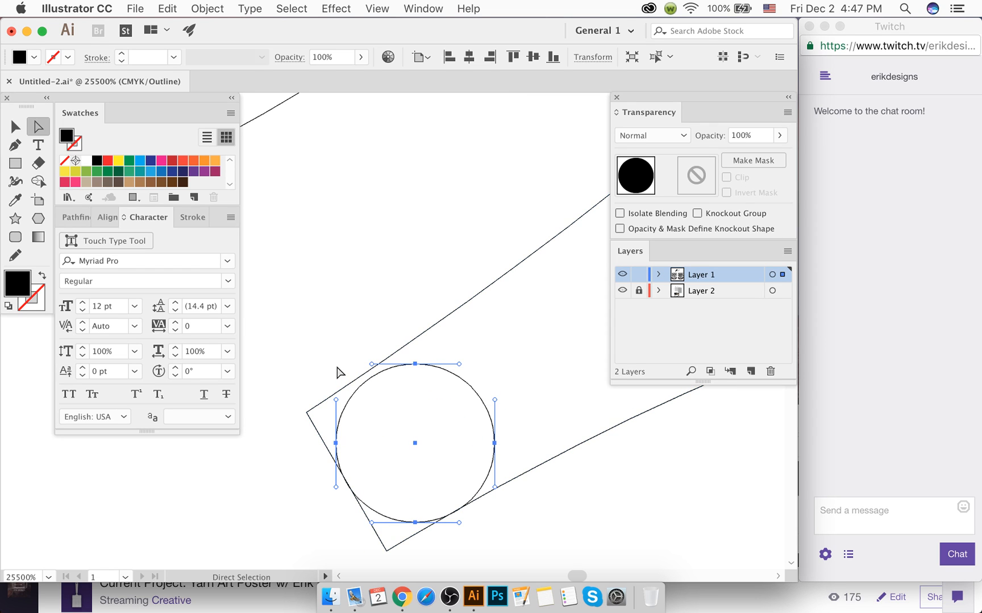
key(v)
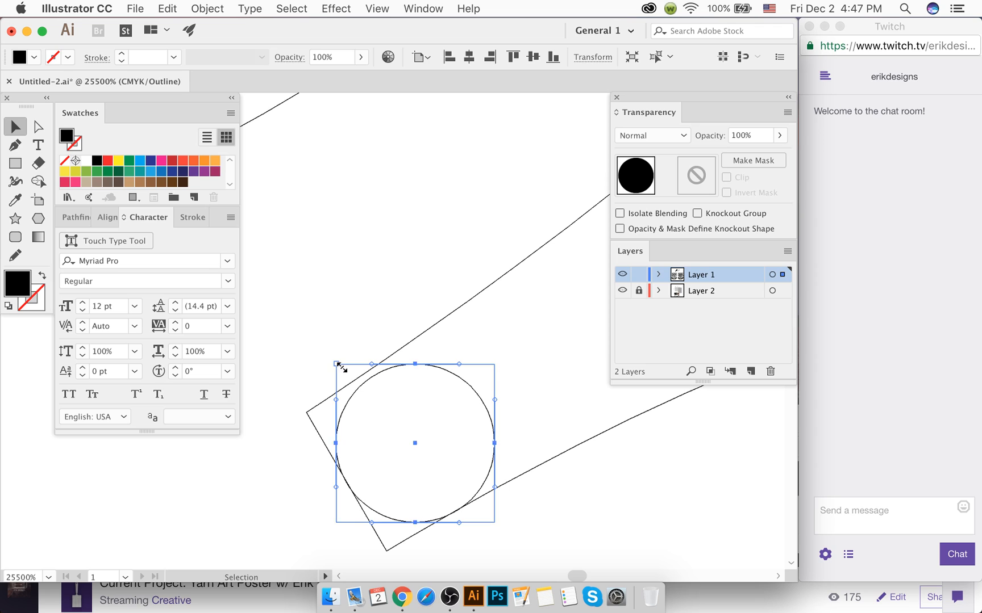
drag(341, 367, 331, 358)
Step: Shift the circle slightly inward so it lines up with the cuff tip's blunt end edge
key(super+equal)
scroll(386, 521, down, 5)
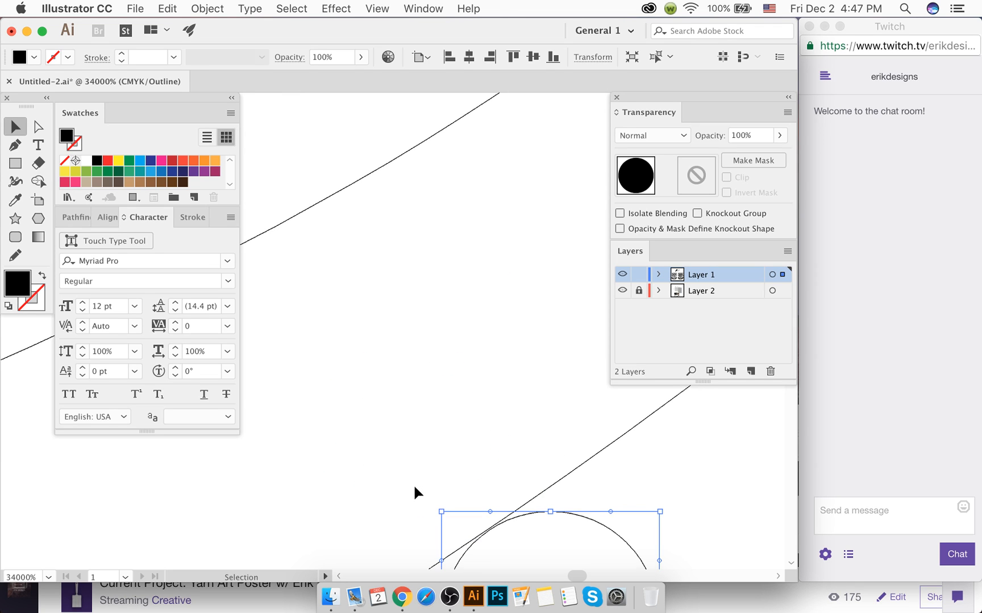
scroll(407, 477, down, 10)
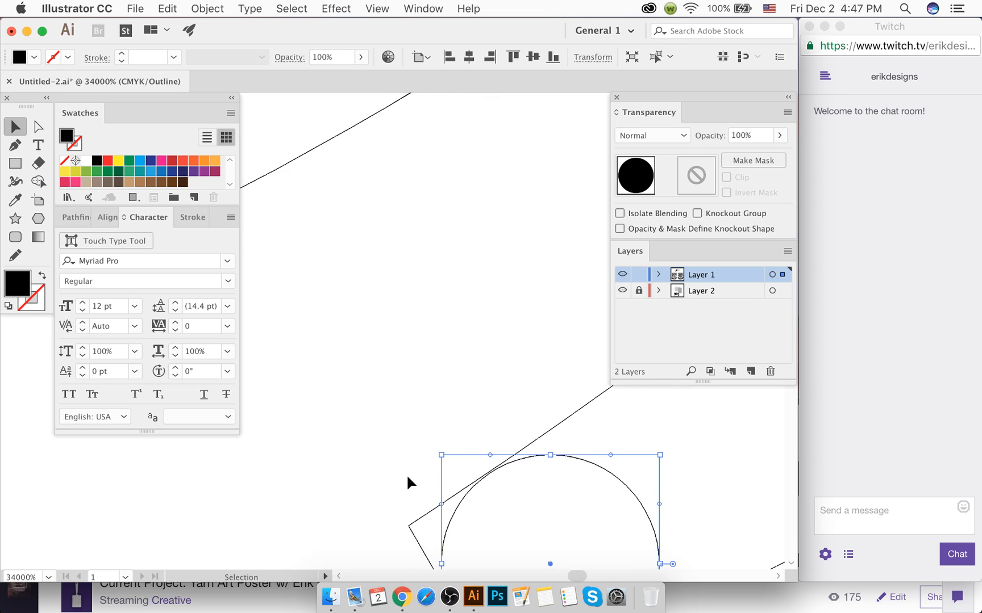
scroll(403, 483, down, 9)
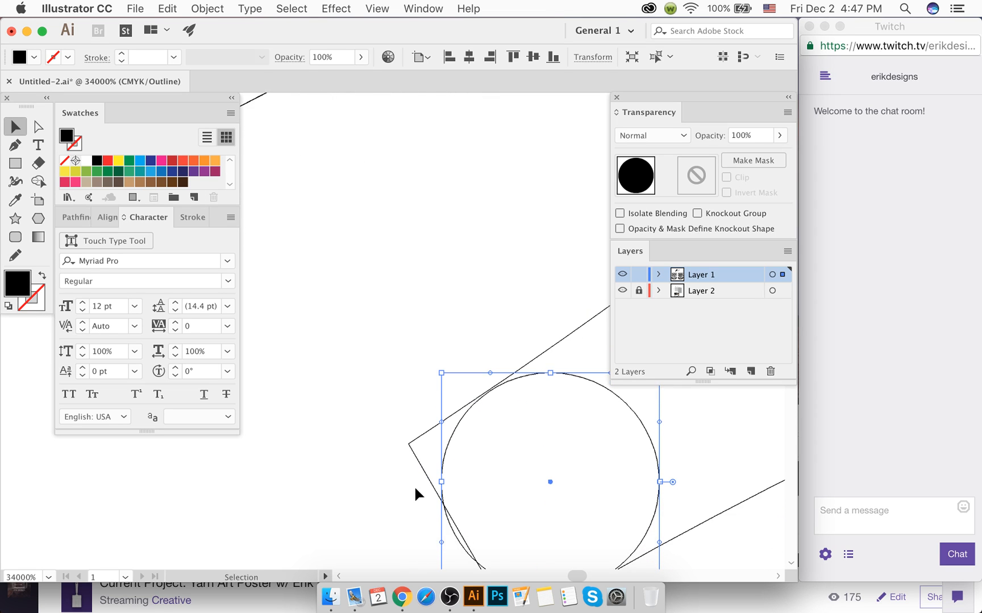
scroll(450, 448, down, 7)
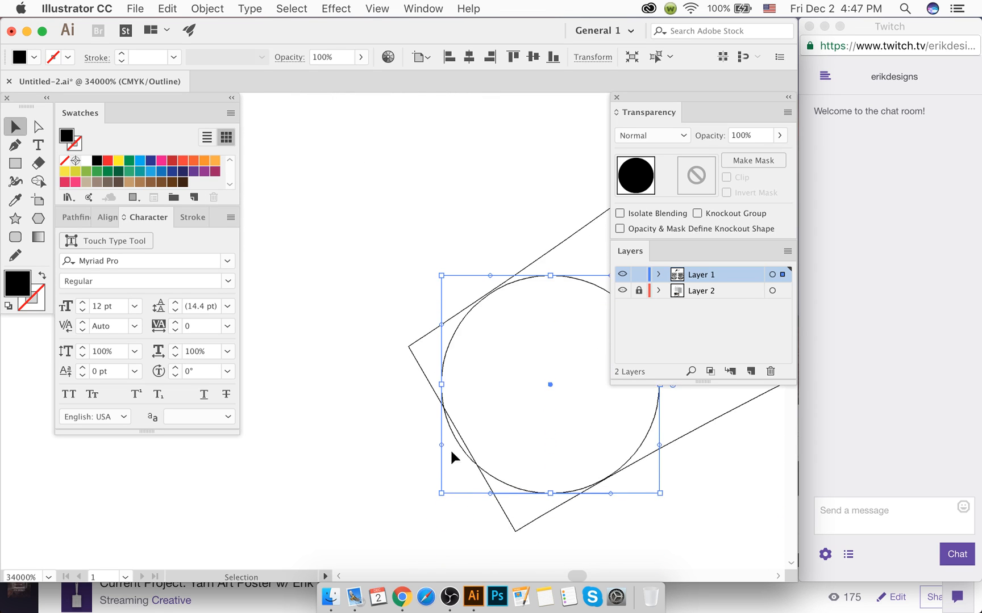
click(455, 447)
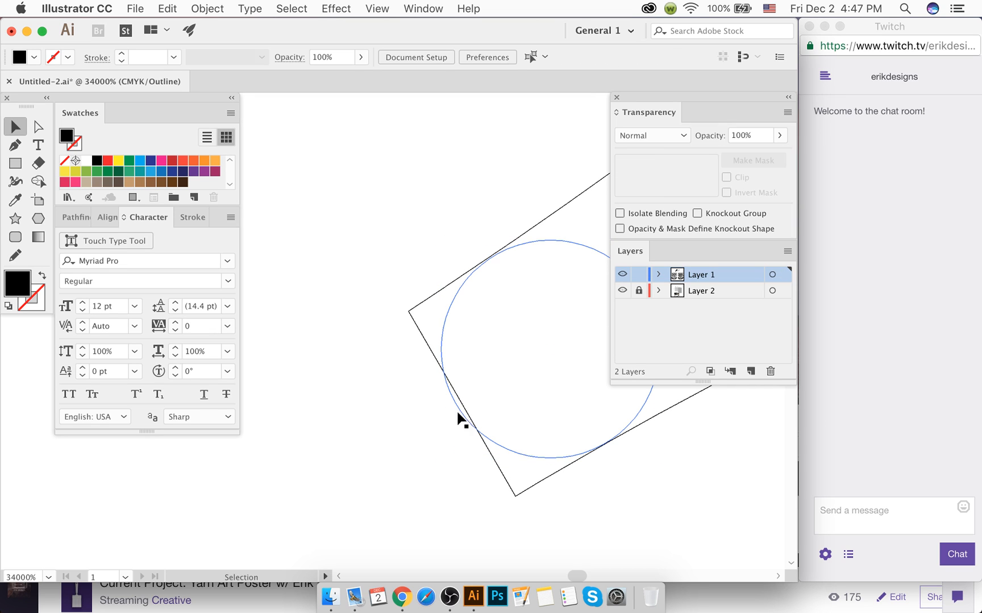
mouse_move(462, 412)
mouse_down()
mouse_move(499, 390)
mouse_move(464, 407)
mouse_up()
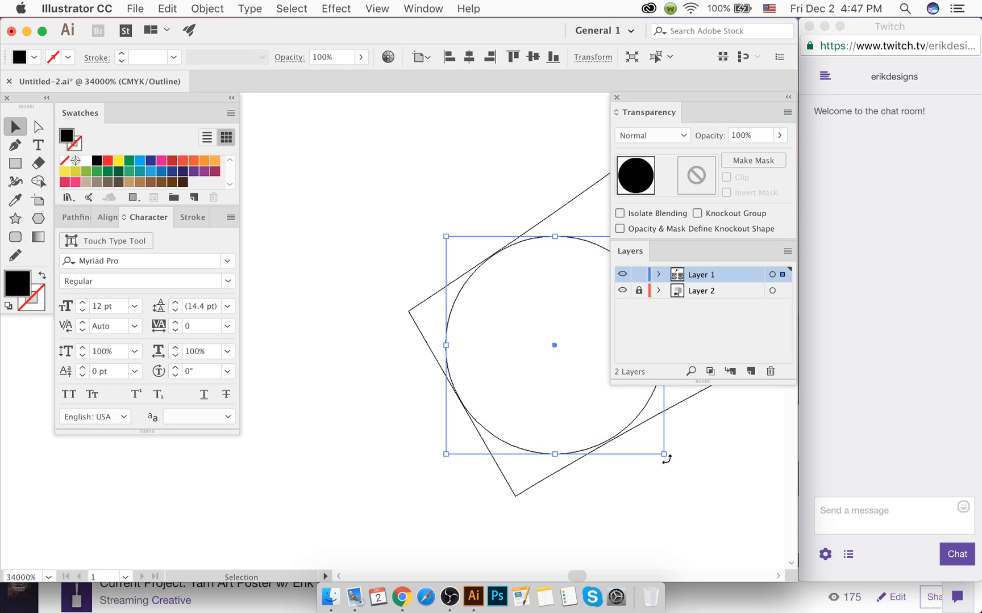
Step: Fine-tune the circle's size so it touches the cuff tip's lower edge as well as the blunt end
drag(667, 456, 658, 458)
key(super+equal)
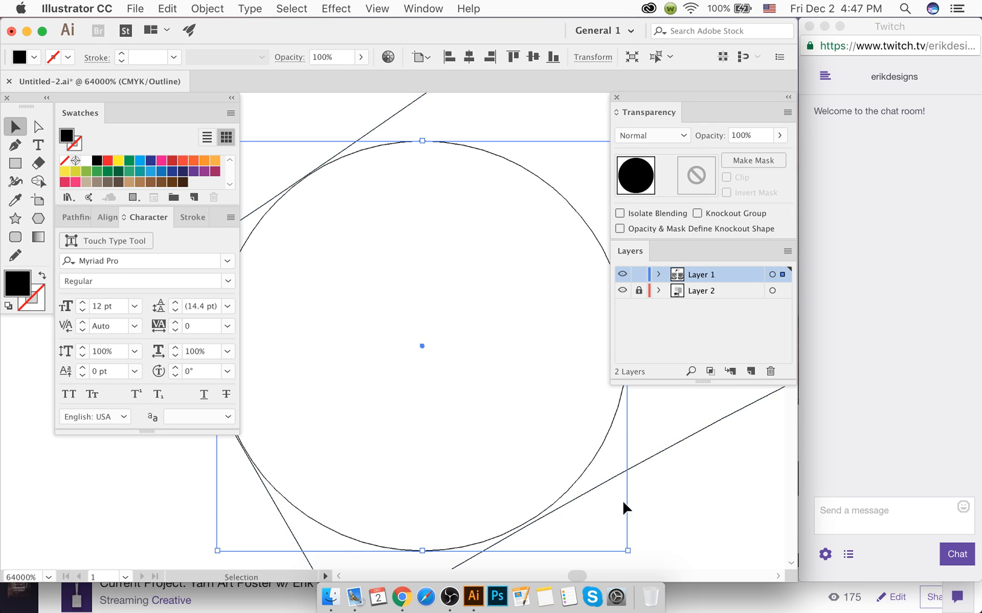
scroll(623, 503, down, 2)
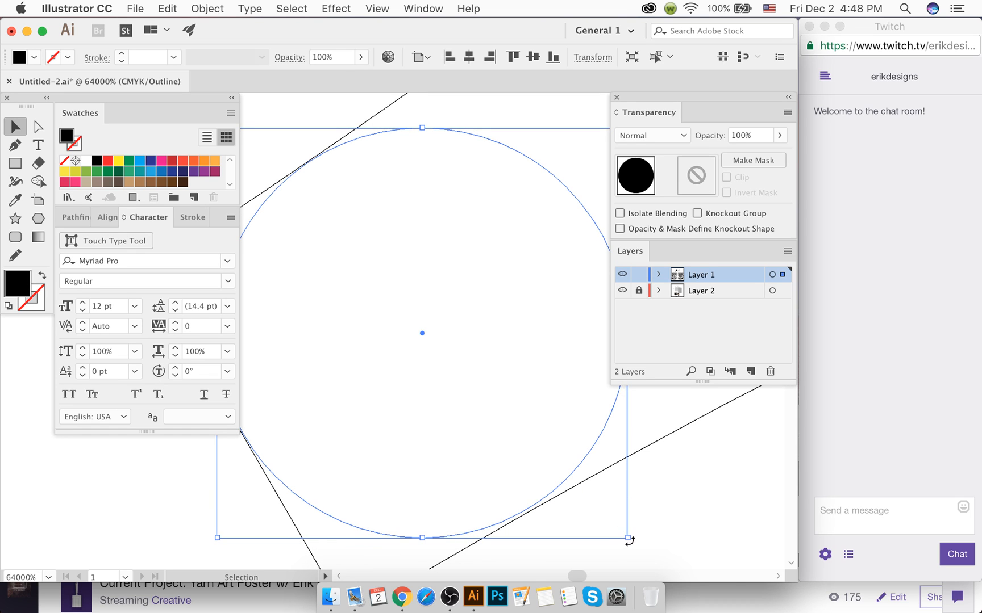
drag(628, 541, 630, 540)
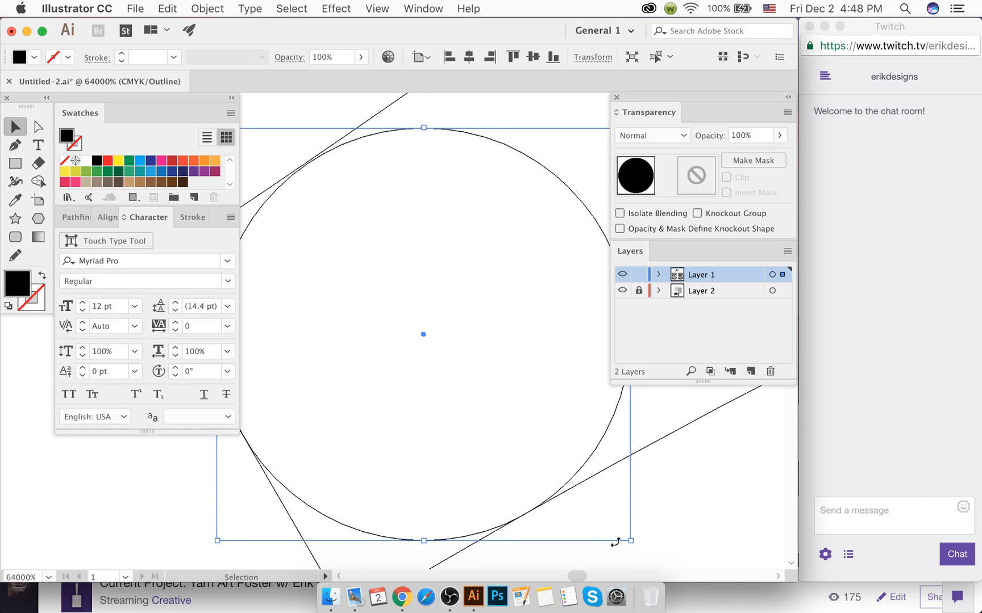
key(super+minus)
key(super+minus)
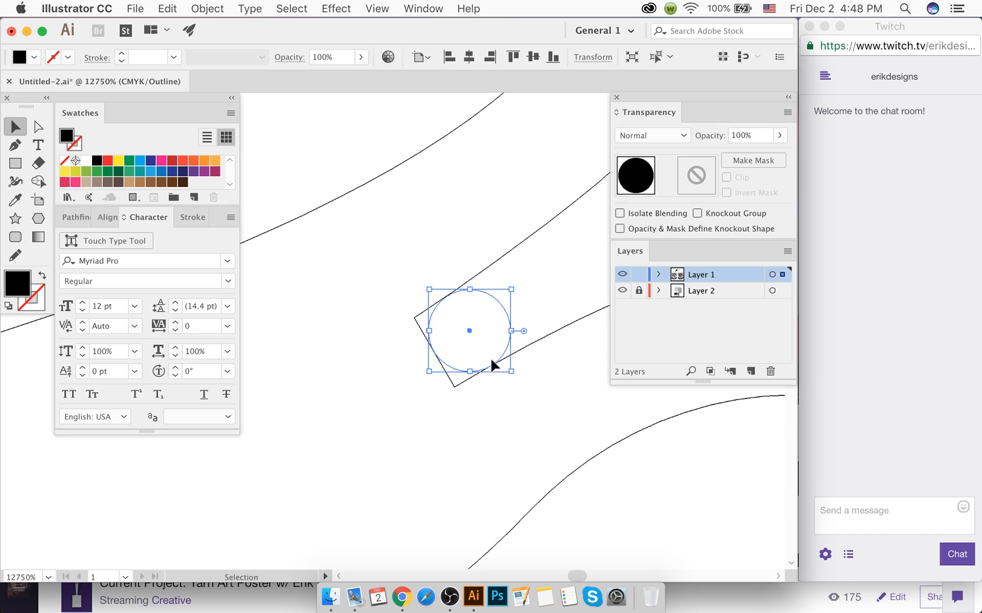
key(super+a)
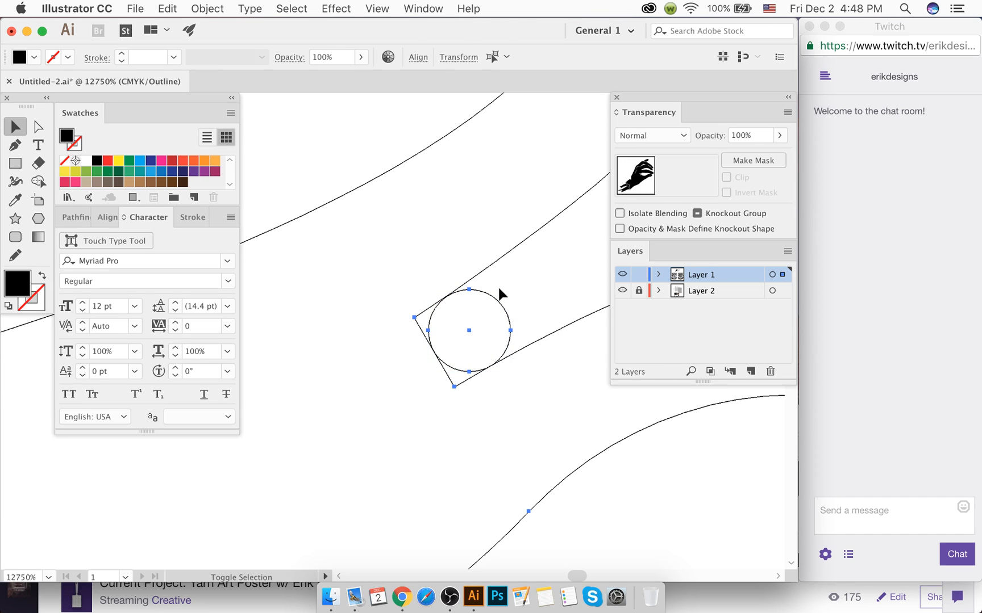
key(shift+m)
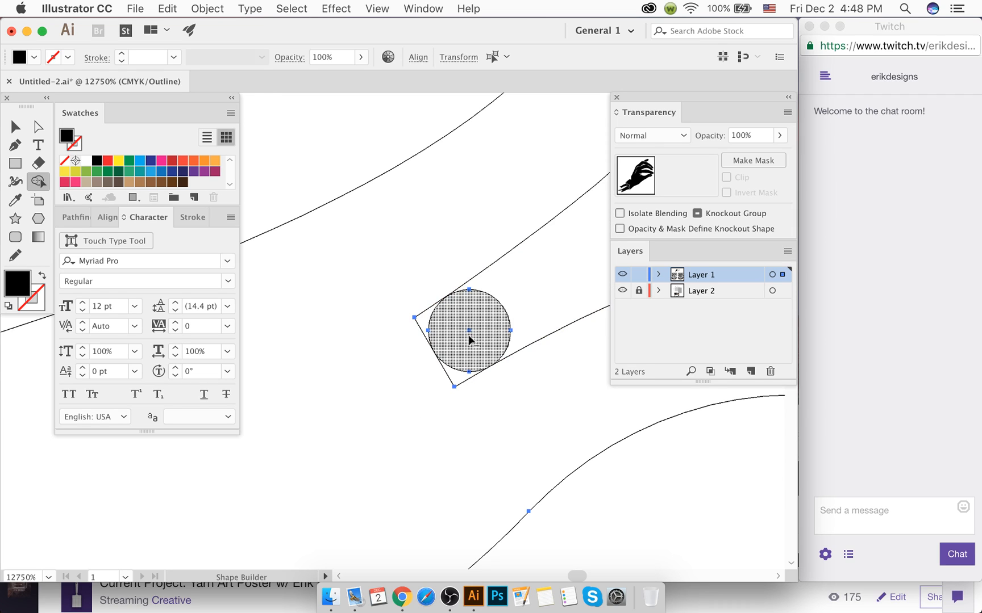
key(super+plus)
key(v)
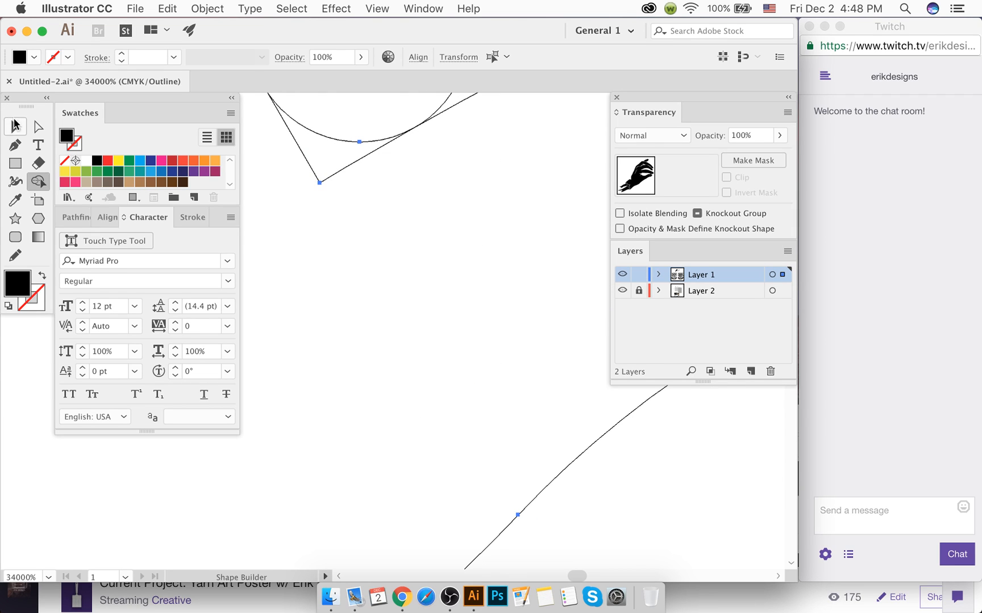
click(372, 260)
Step: Examine how closely the circle fits against the cuff tip's side edges and blunt end
scroll(373, 262, up, 2)
scroll(375, 275, up, 3)
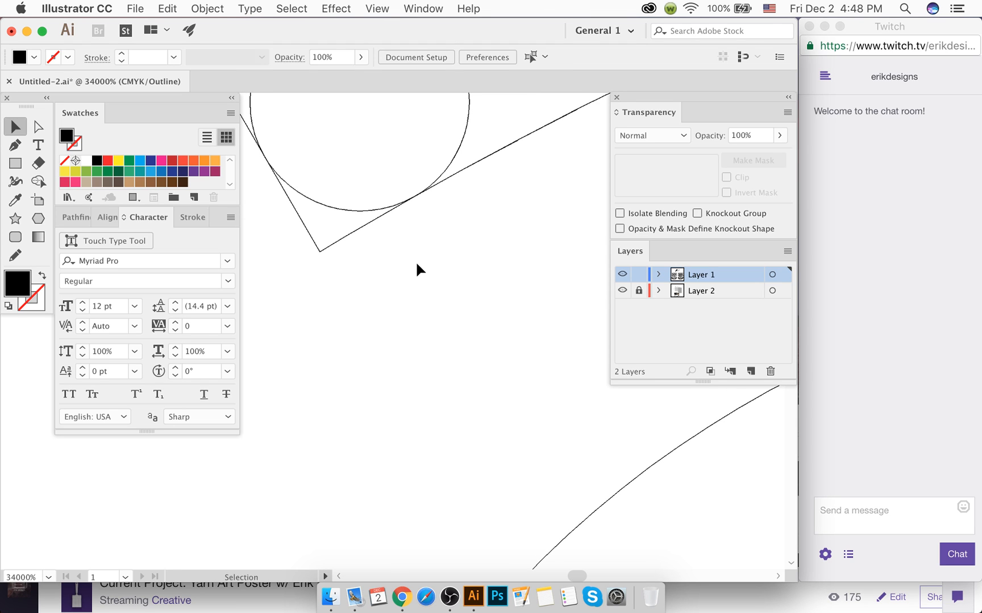
scroll(417, 270, up, 3)
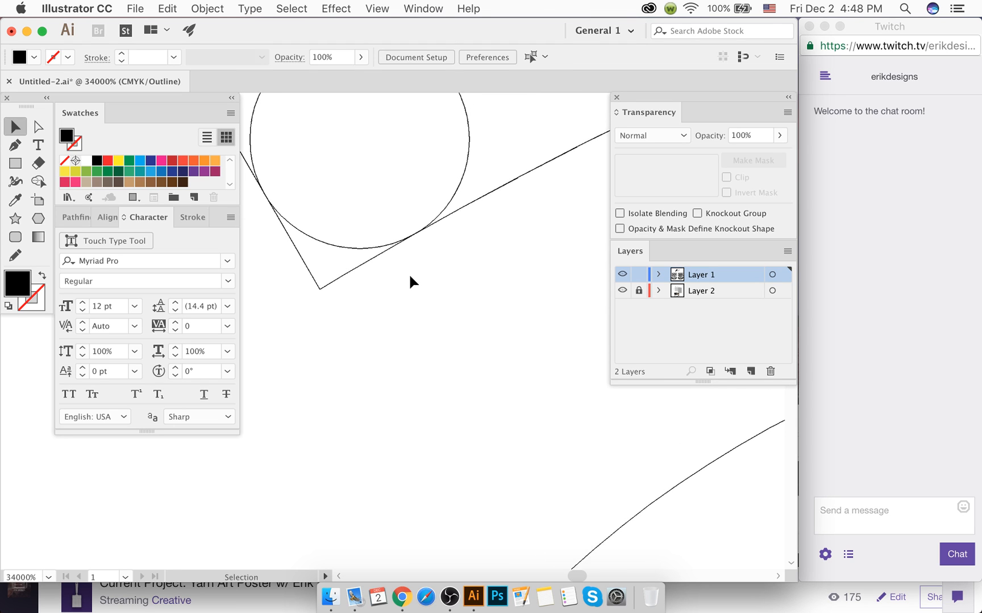
scroll(408, 276, up, 6)
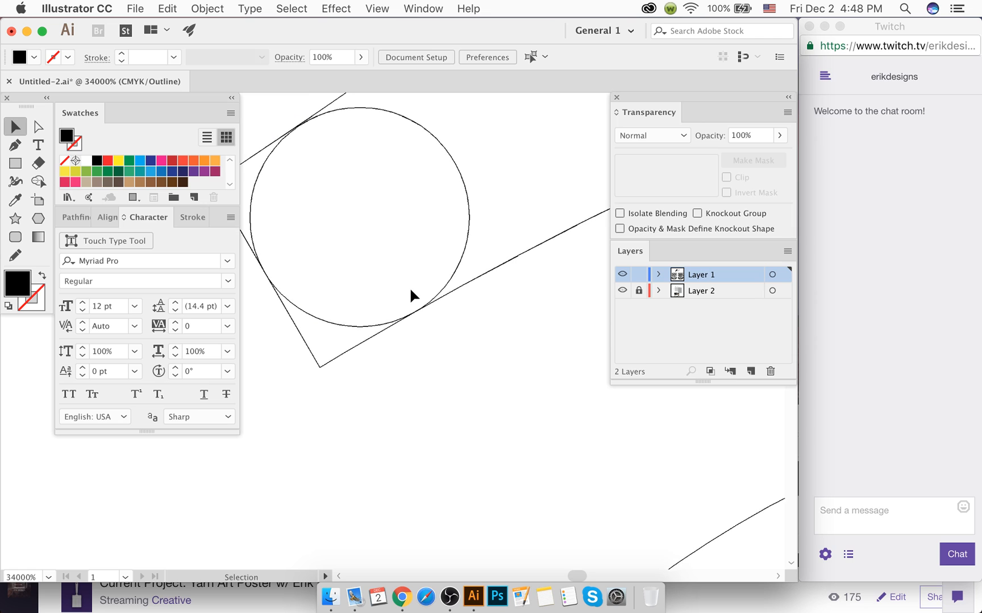
scroll(410, 290, up, 15)
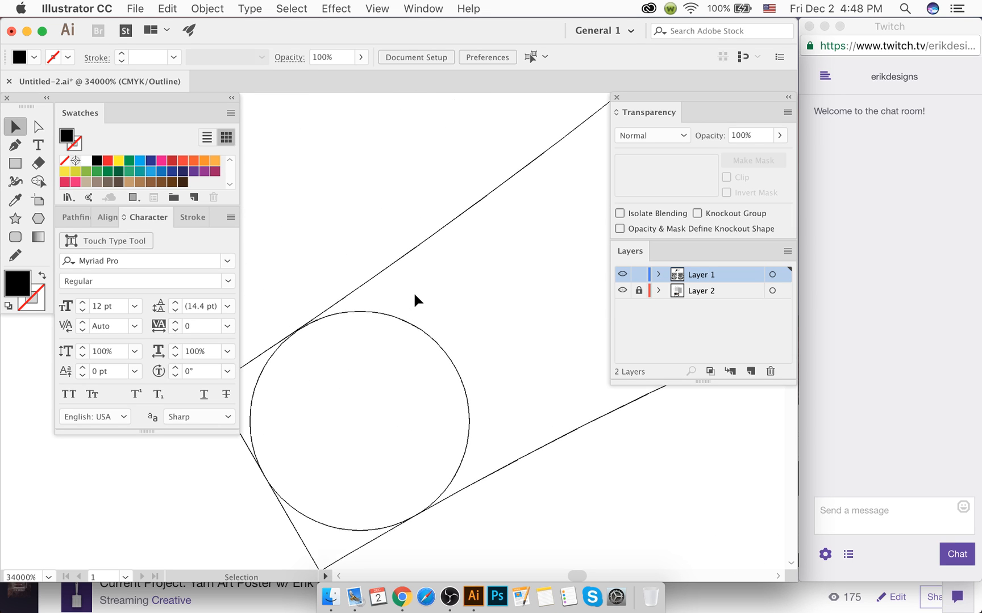
scroll(413, 291, up, 2)
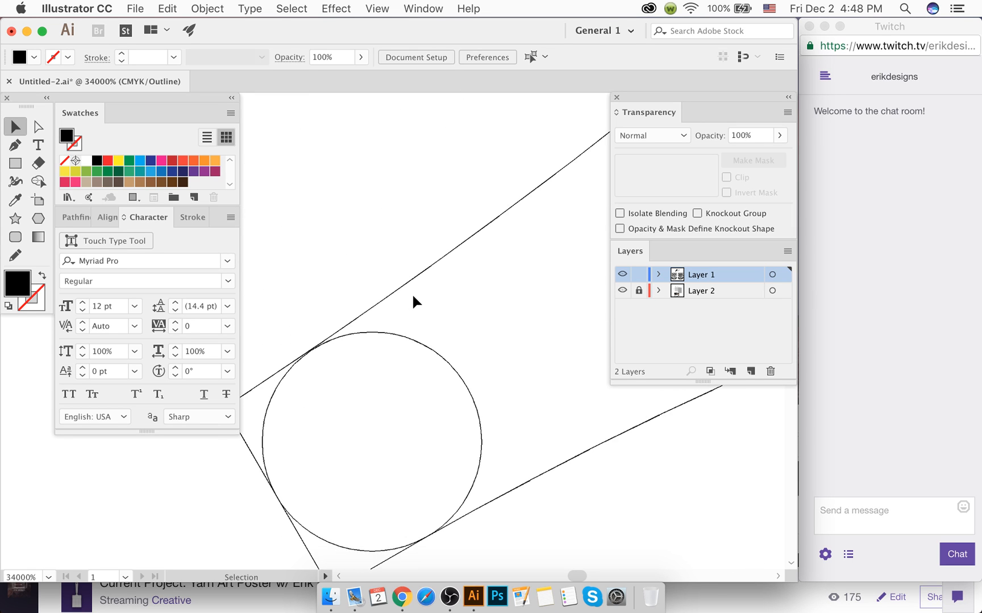
scroll(416, 301, down, 4)
scroll(416, 302, left, 2)
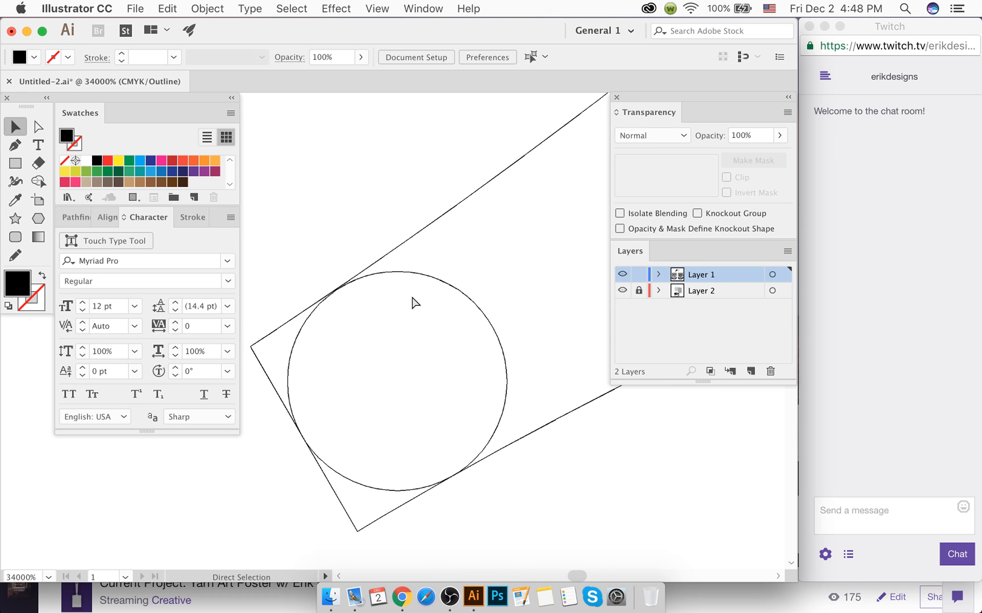
scroll(412, 303, left, 2)
scroll(411, 302, down, 2)
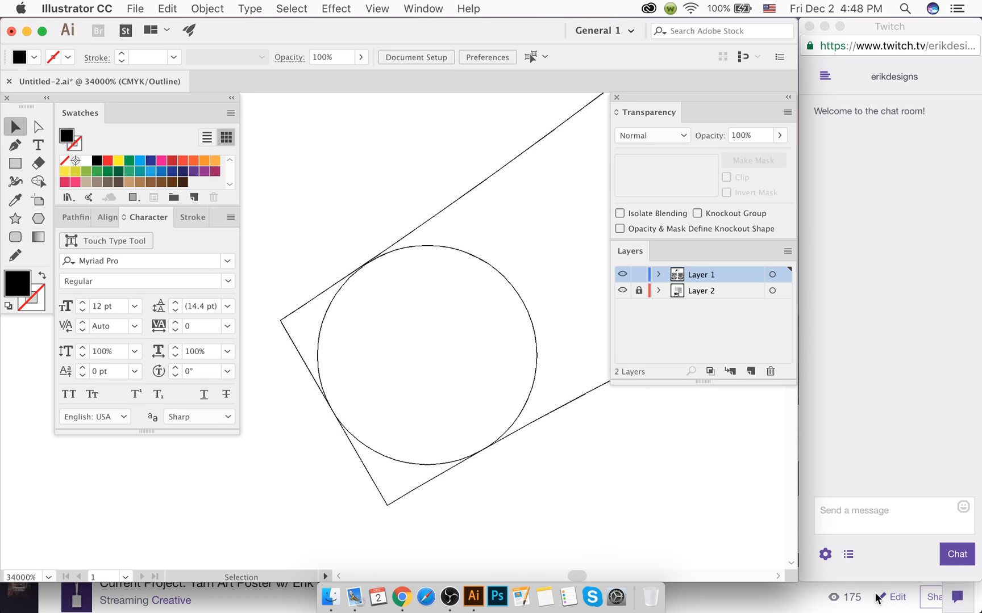
Step: Check the viewer list in the Twitch chat window, and reselect the circle at the cuff tip in Illustrator
click(847, 554)
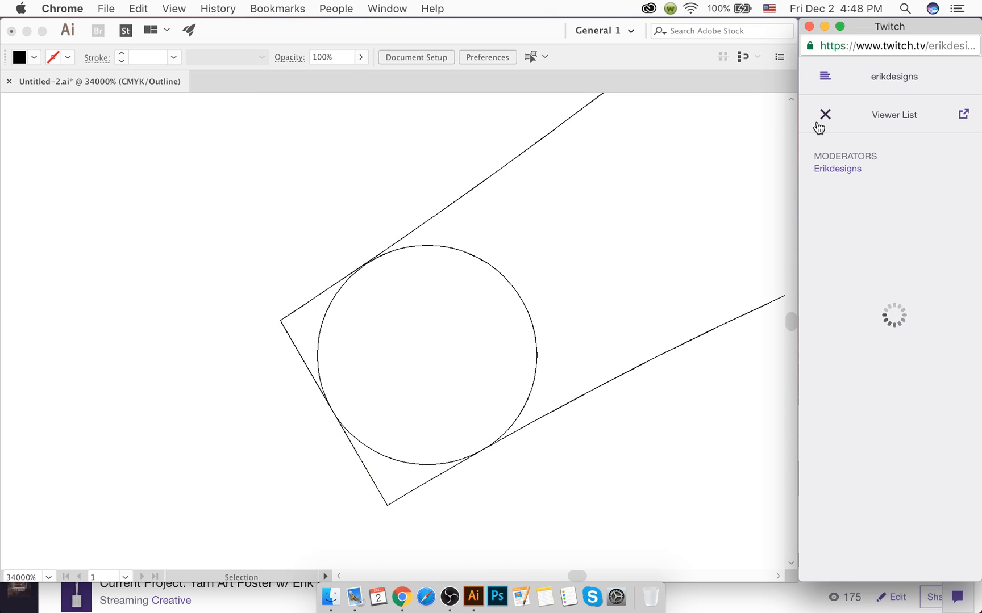
click(824, 116)
click(531, 385)
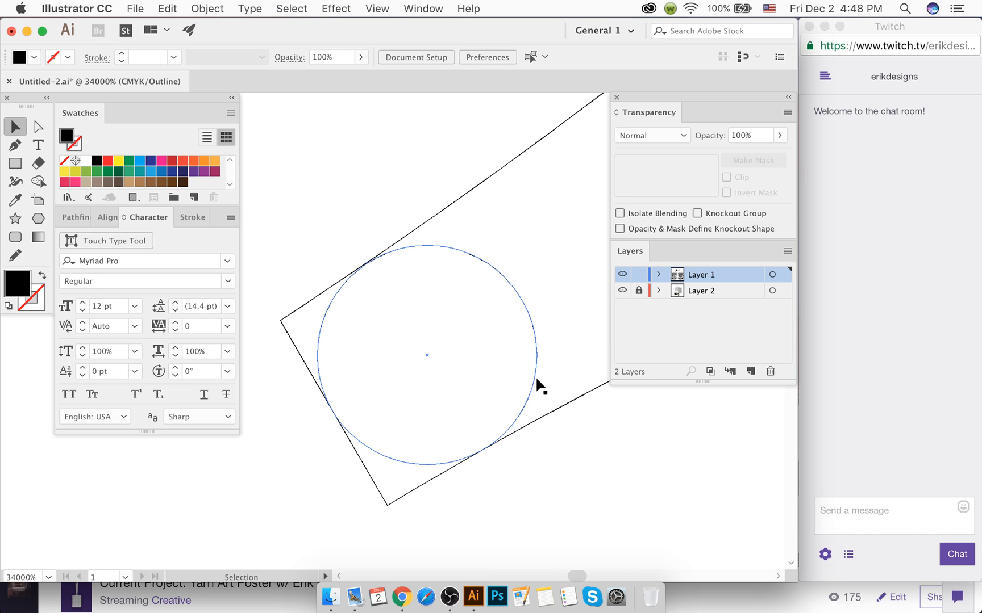
click(532, 385)
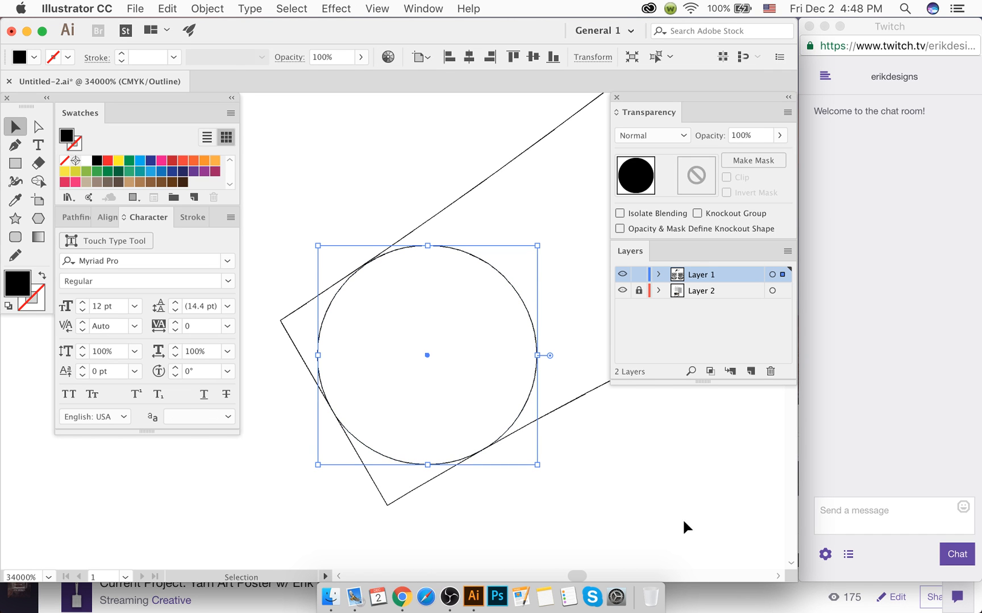
Step: Switch to the Twitch channel page in Chrome and extend its window upward to reveal the stream player
click(763, 609)
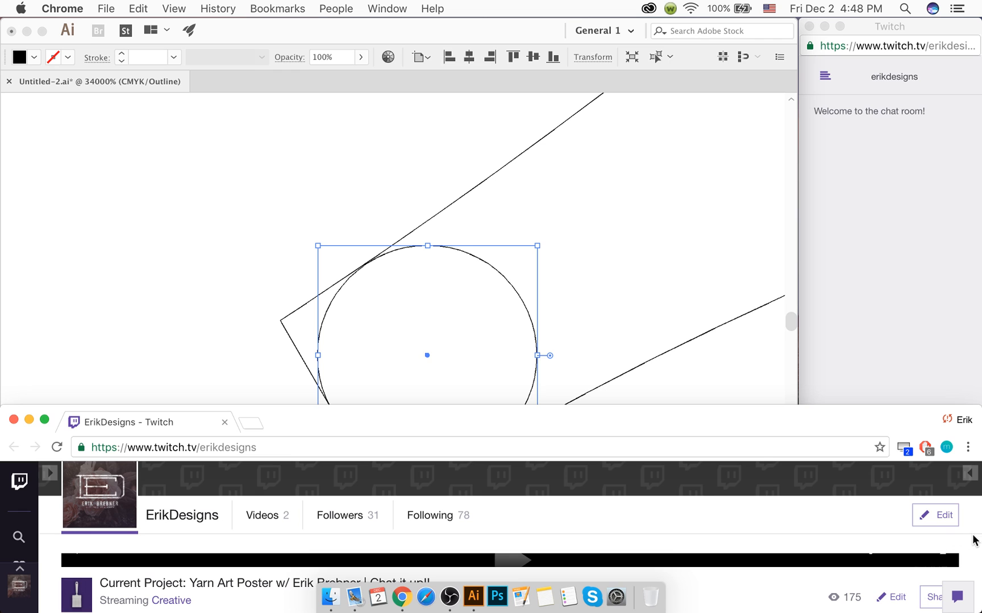
mouse_move(977, 540)
mouse_down()
mouse_move(977, 550)
mouse_move(976, 520)
mouse_move(976, 546)
mouse_up()
drag(740, 407, 706, 169)
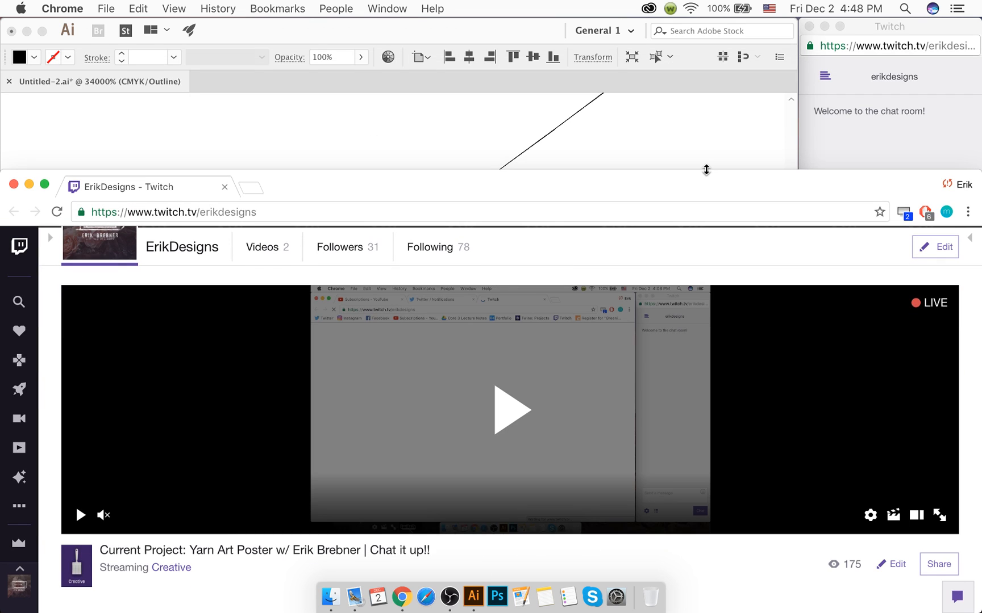
Step: Check the live stream's playback and pause it, and shrink the Twitch channel window to return to Illustrator
click(523, 374)
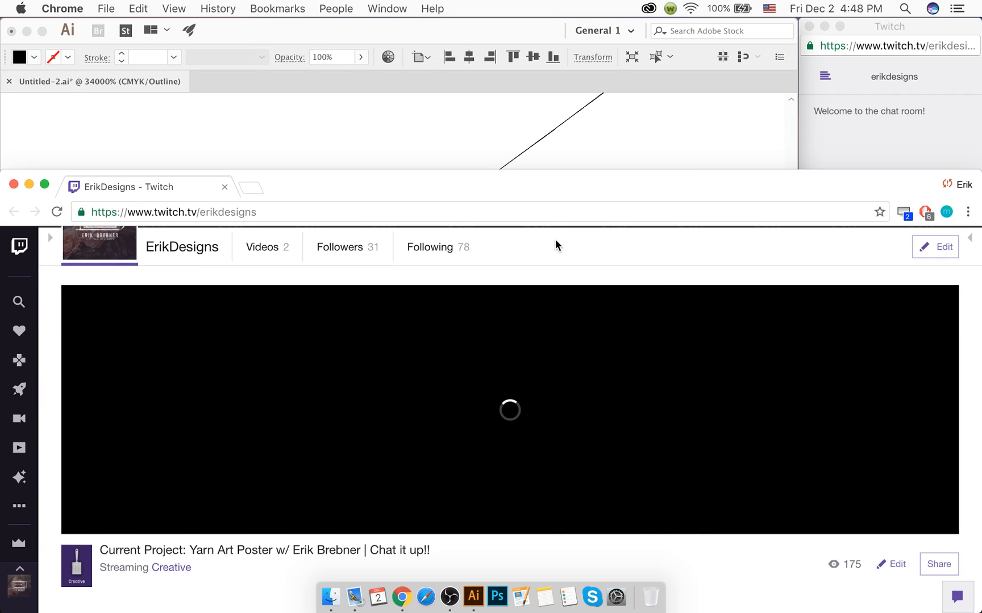
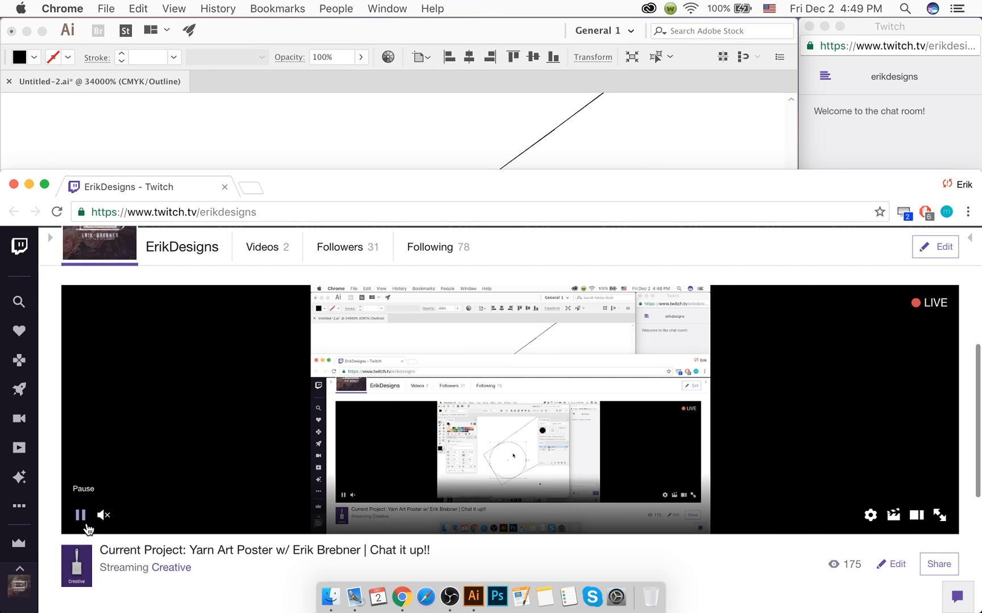
click(81, 516)
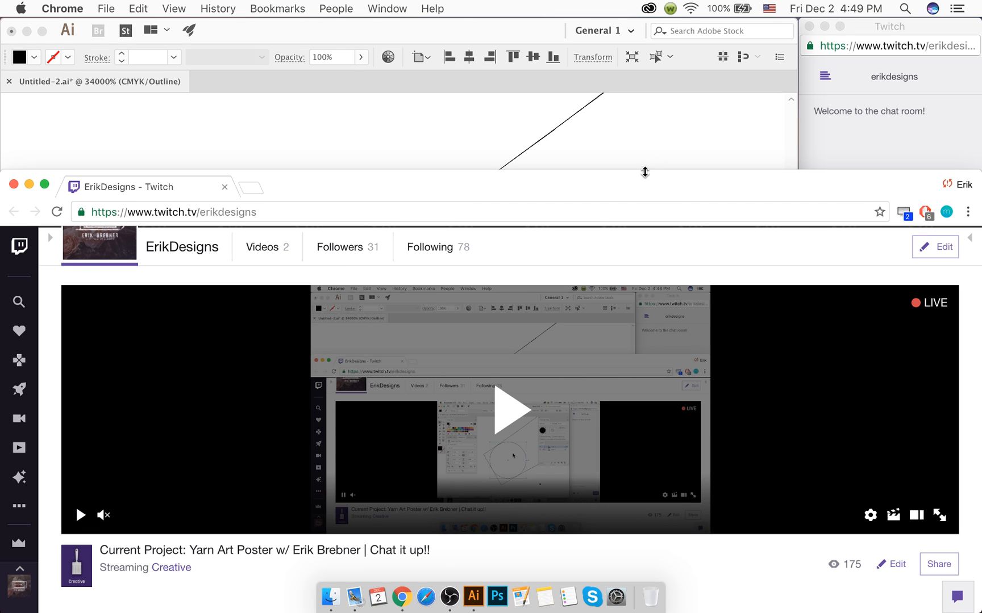
drag(645, 171, 642, 431)
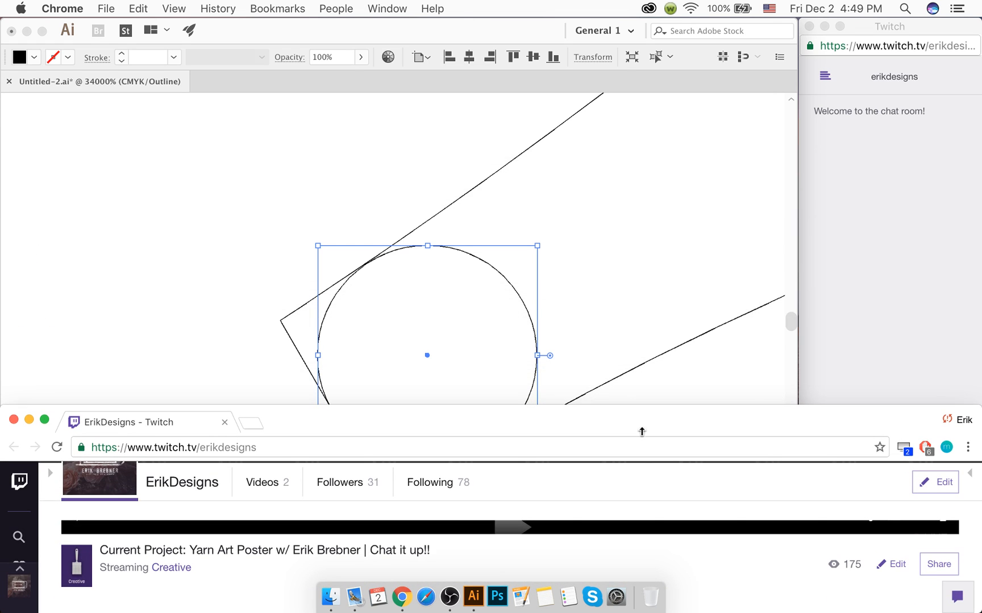
drag(978, 540, 979, 531)
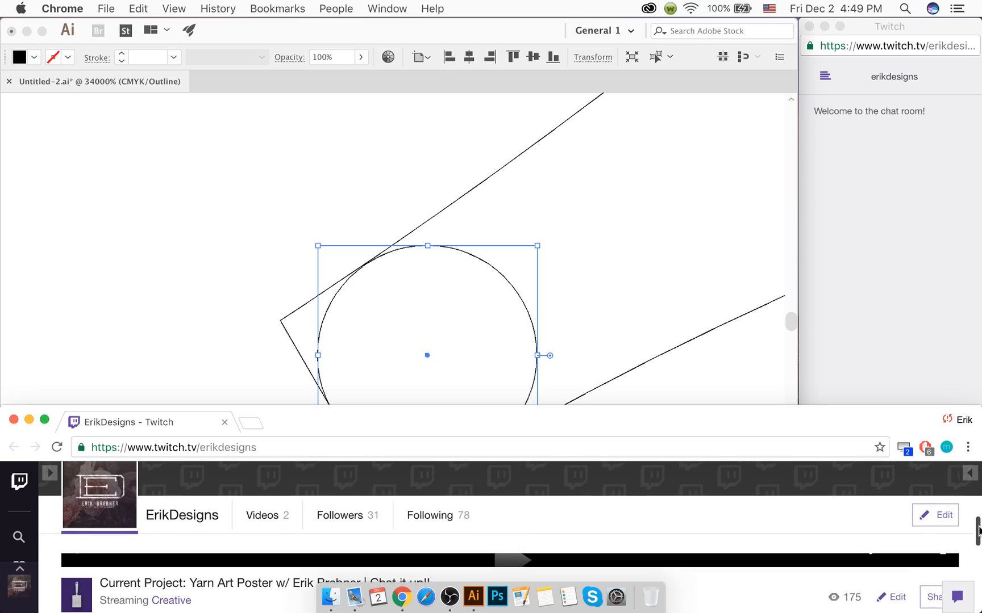
click(828, 314)
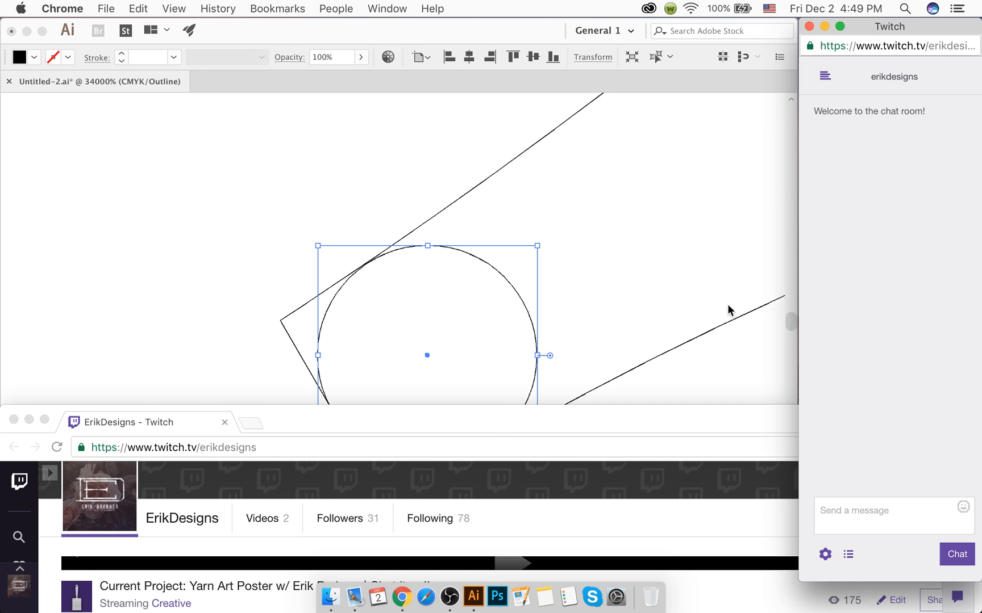
click(727, 310)
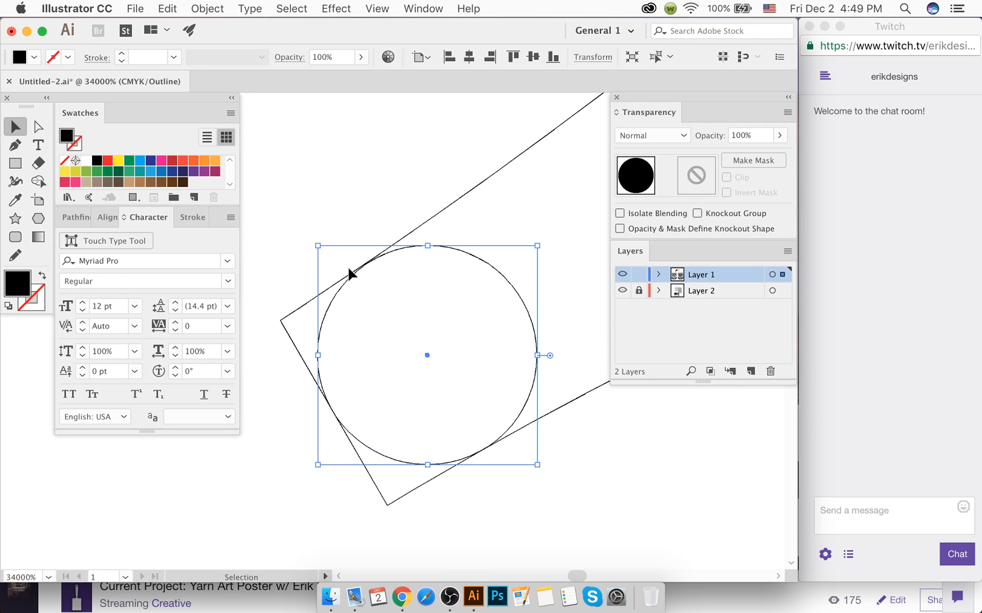
Step: Enlarge the circle at the cuff tip very slightly so it meets the tip's side edges and blunt end
key(super+equal)
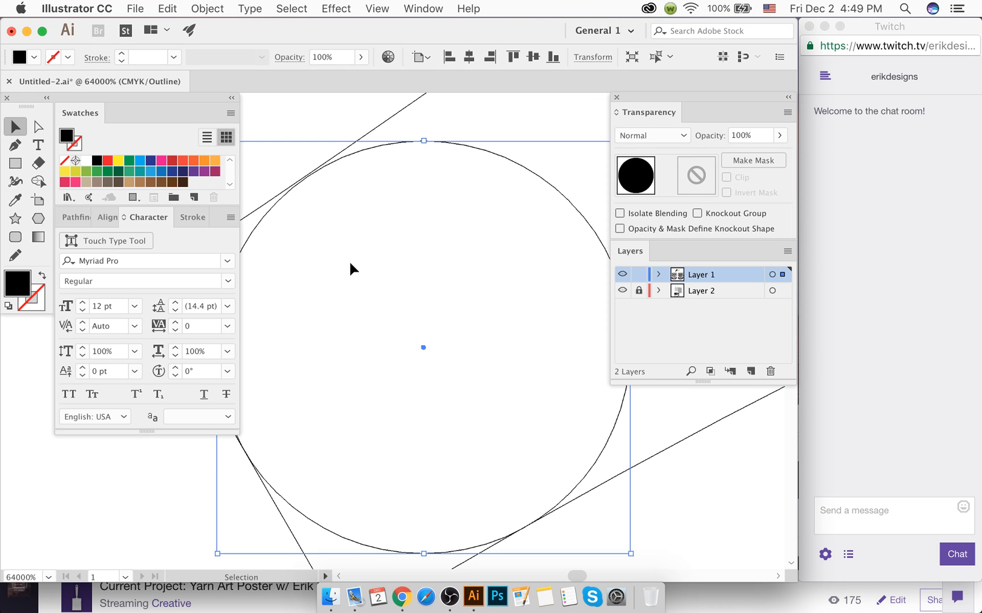
scroll(342, 262, left, 5)
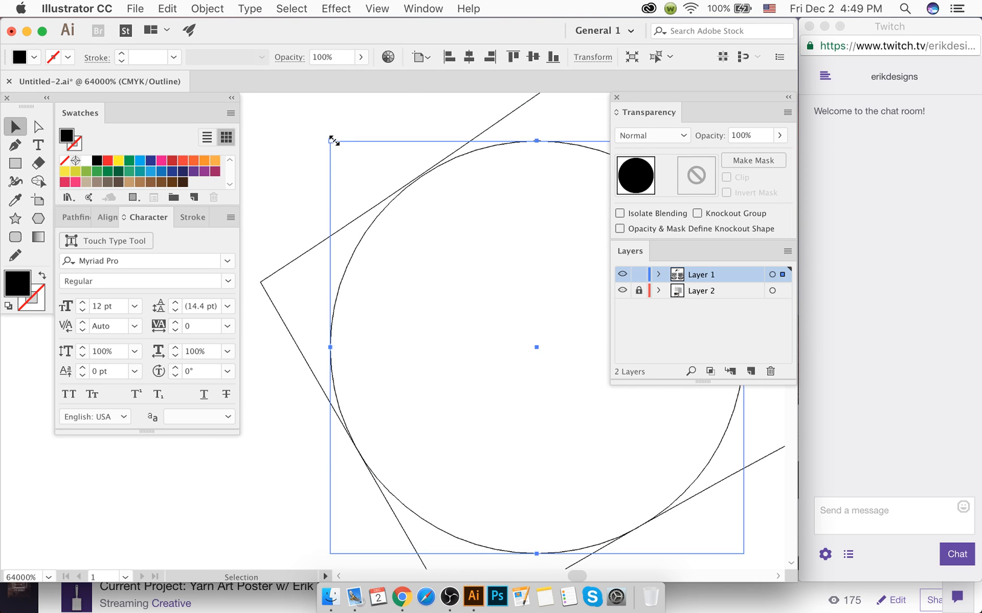
mouse_move(333, 141)
mouse_down()
mouse_move(339, 150)
mouse_move(331, 141)
mouse_up()
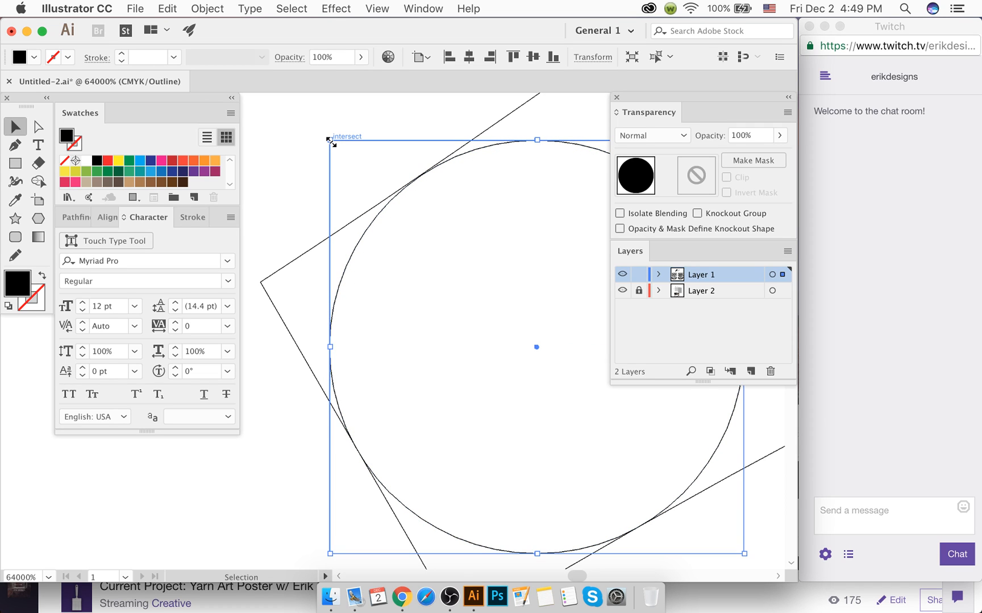
Step: Remove the two cuff tip corners that stick out beyond the circle with the Shape Builder tool
shift+click(295, 259)
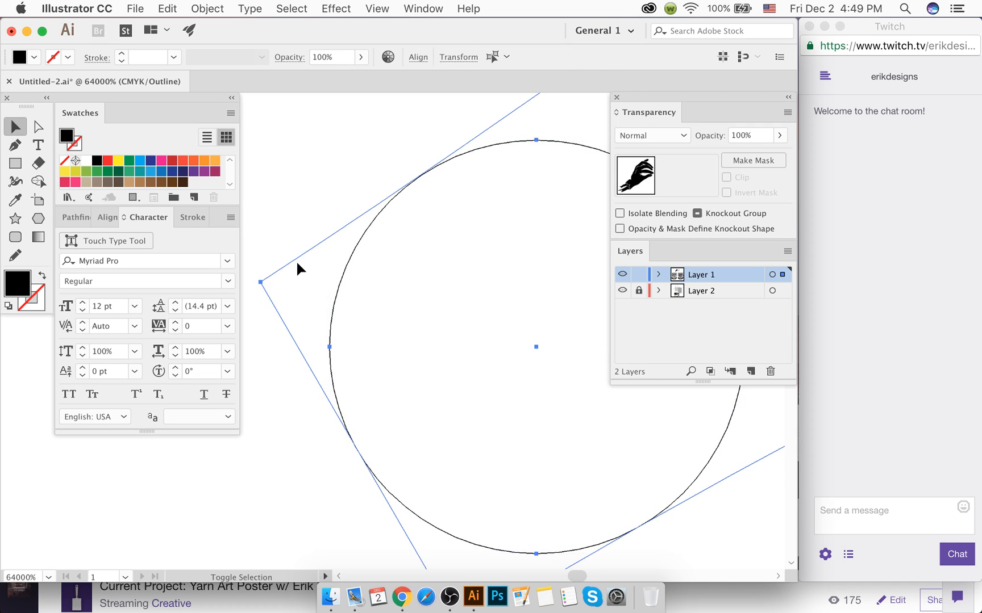
key(shift+m)
alt+click(296, 261)
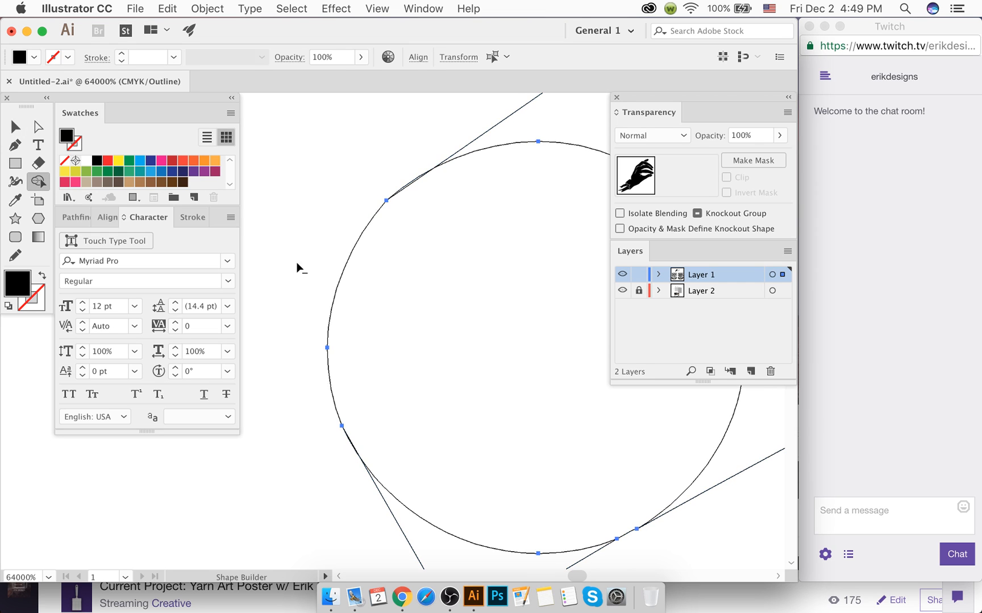
alt+click(429, 547)
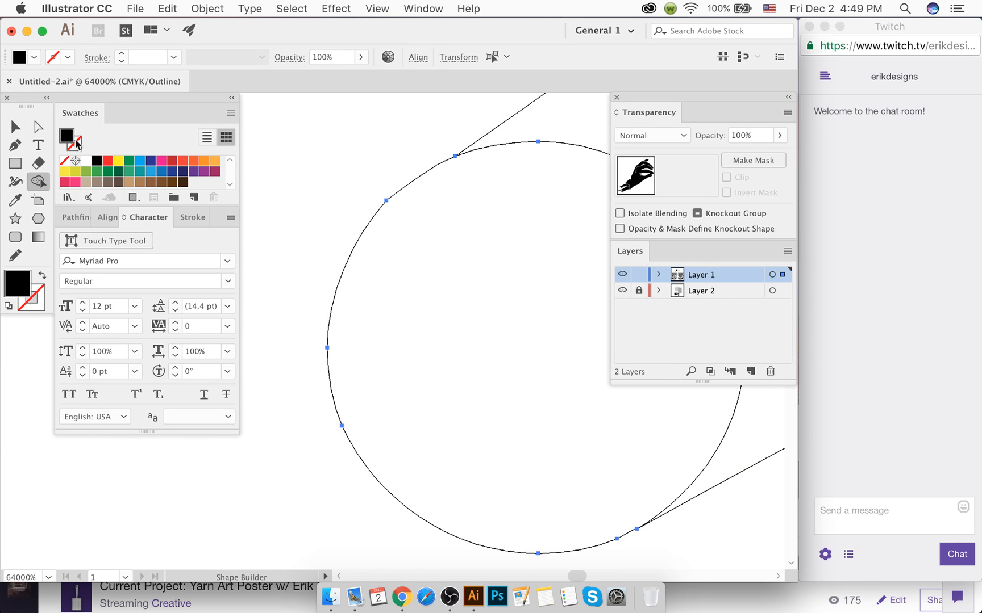
Step: Separate the leftover circle from the rounded cuff tip, delete it, and switch from Outline to Preview mode
click(16, 127)
click(374, 166)
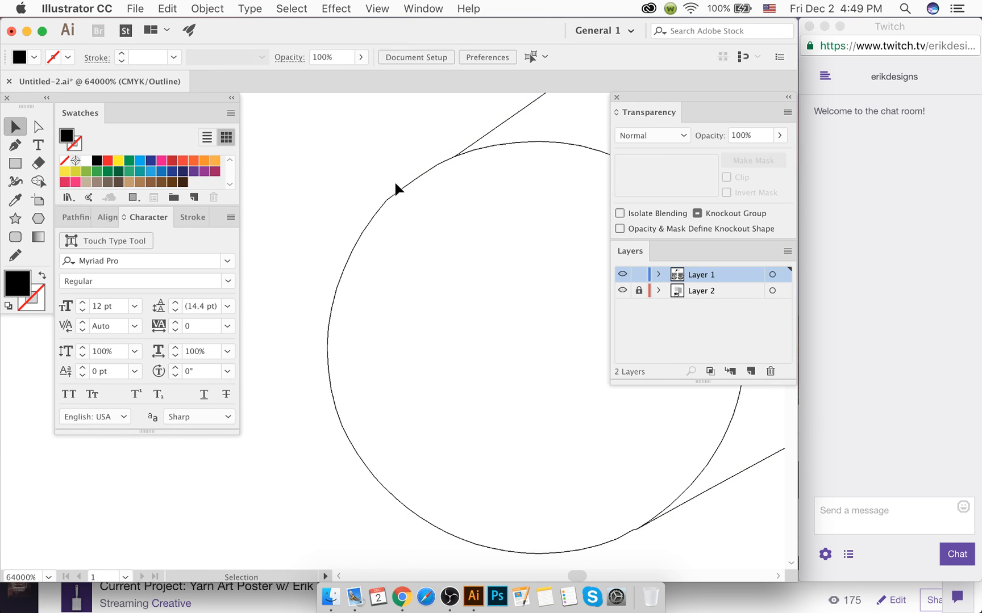
scroll(396, 185, down, 3)
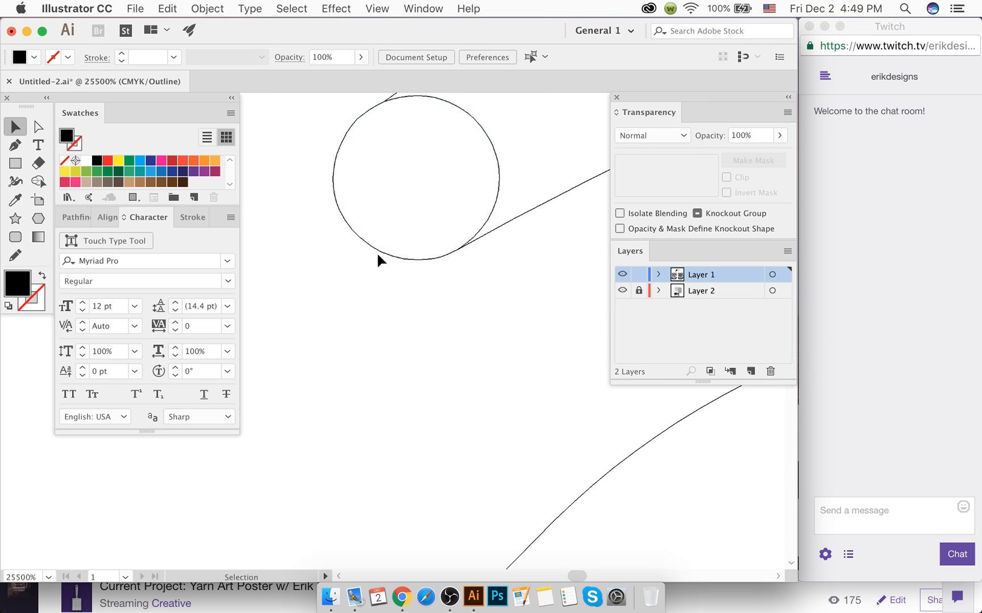
drag(378, 256, 312, 369)
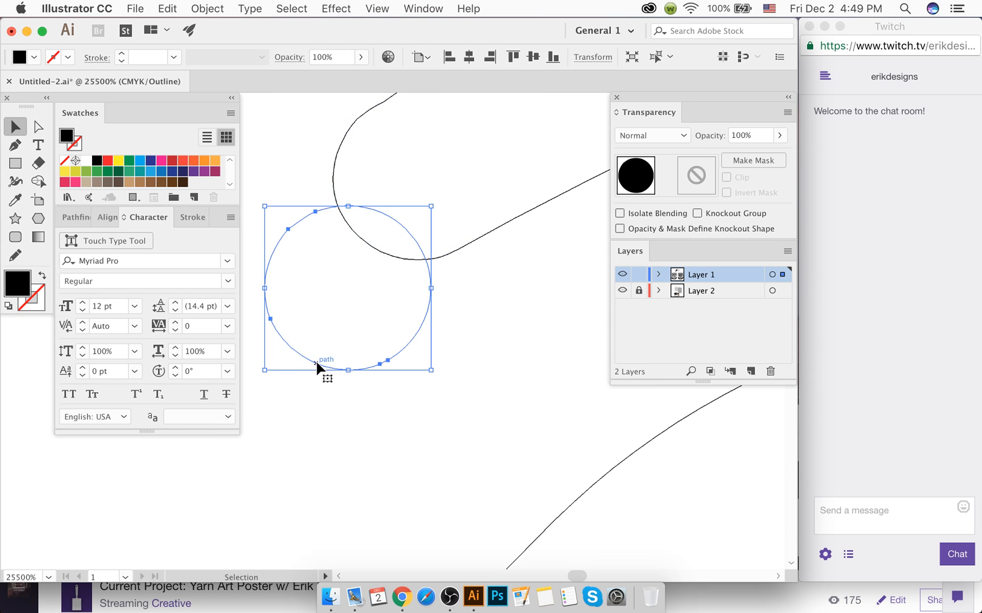
key(BackSpace)
key(super+y)
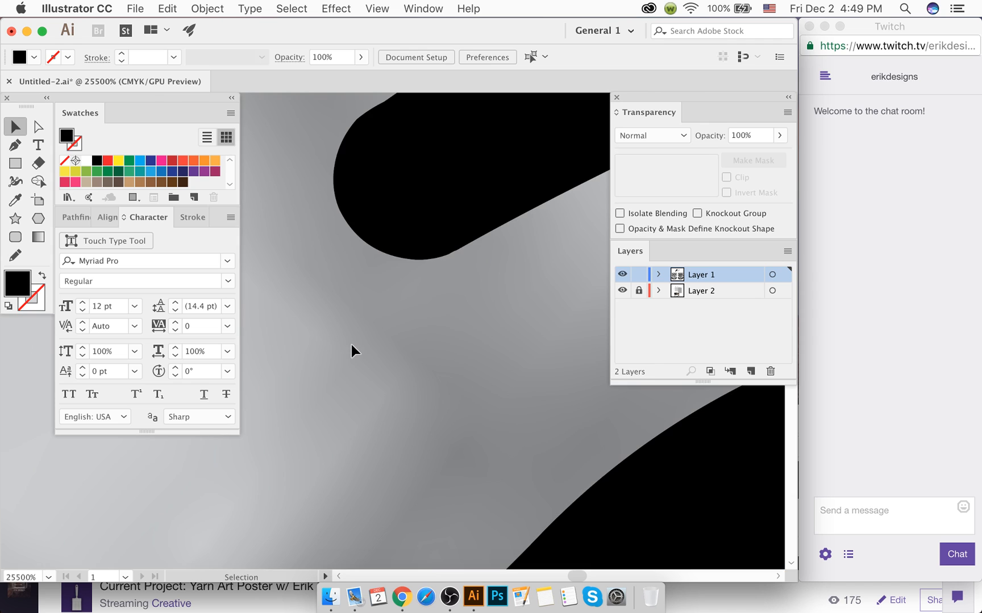
Step: Review the rounded cuff tip and the whole hand at 400% zoom, and save the document
scroll(358, 341, down, 6)
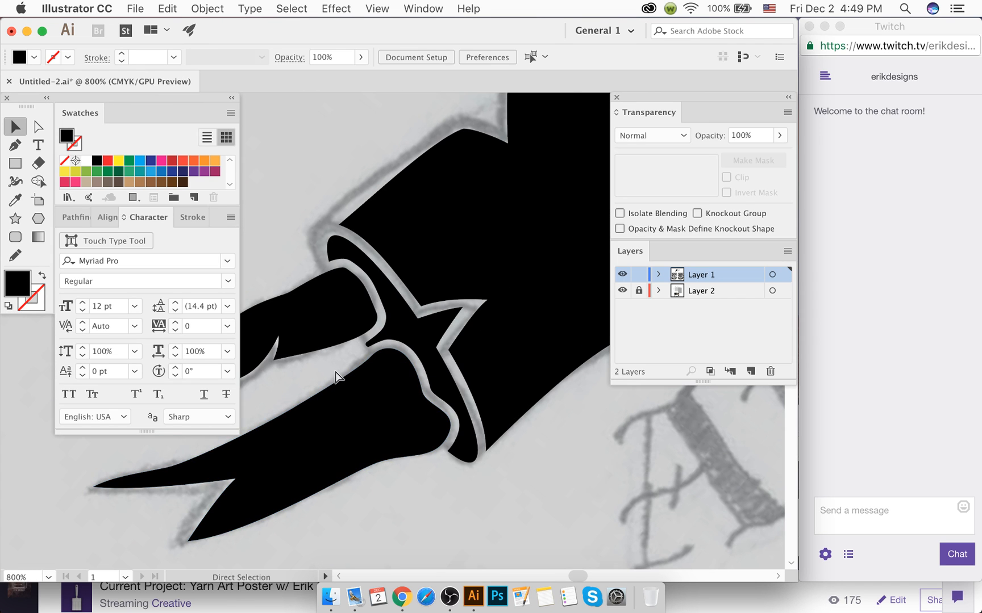
scroll(335, 375, down, 3)
scroll(341, 378, up, 4)
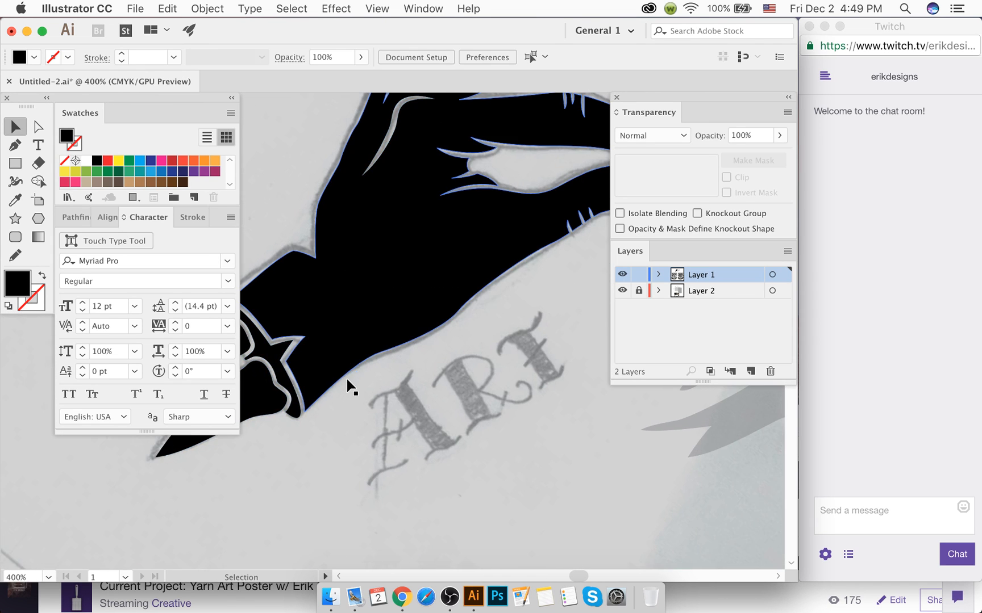
scroll(348, 388, up, 4)
scroll(348, 388, right, 4)
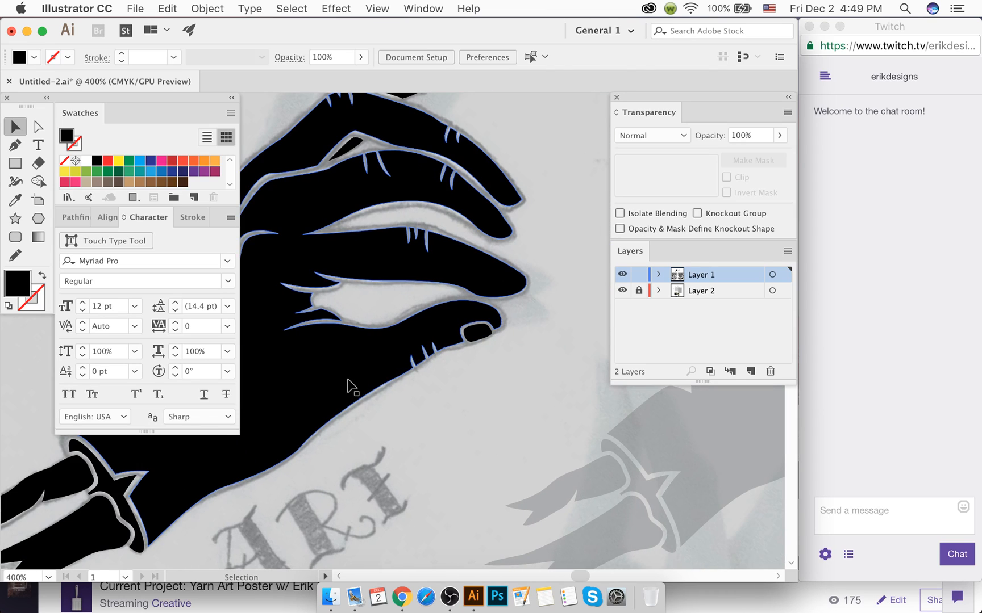
click(529, 305)
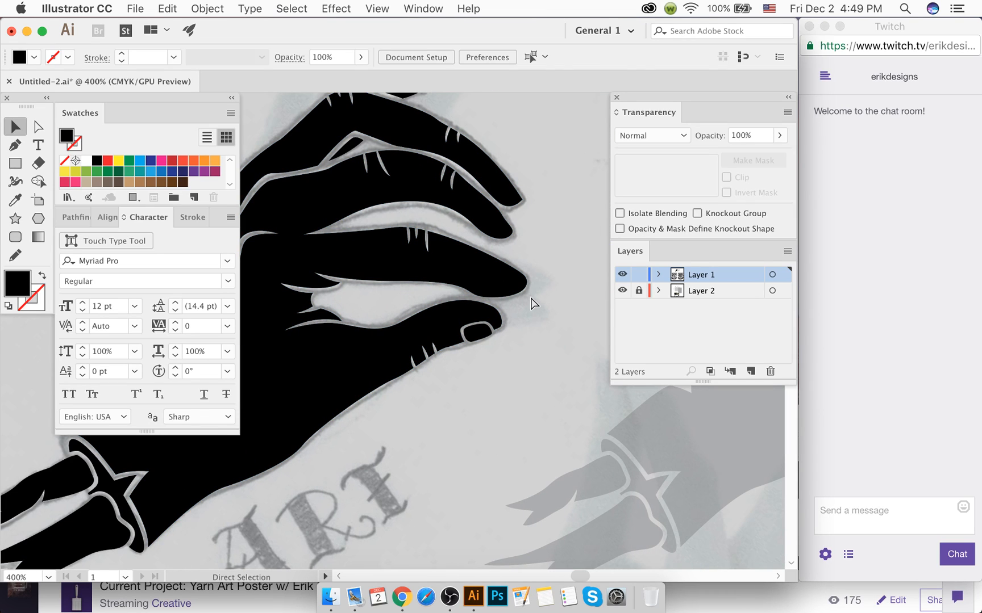
key(super+s)
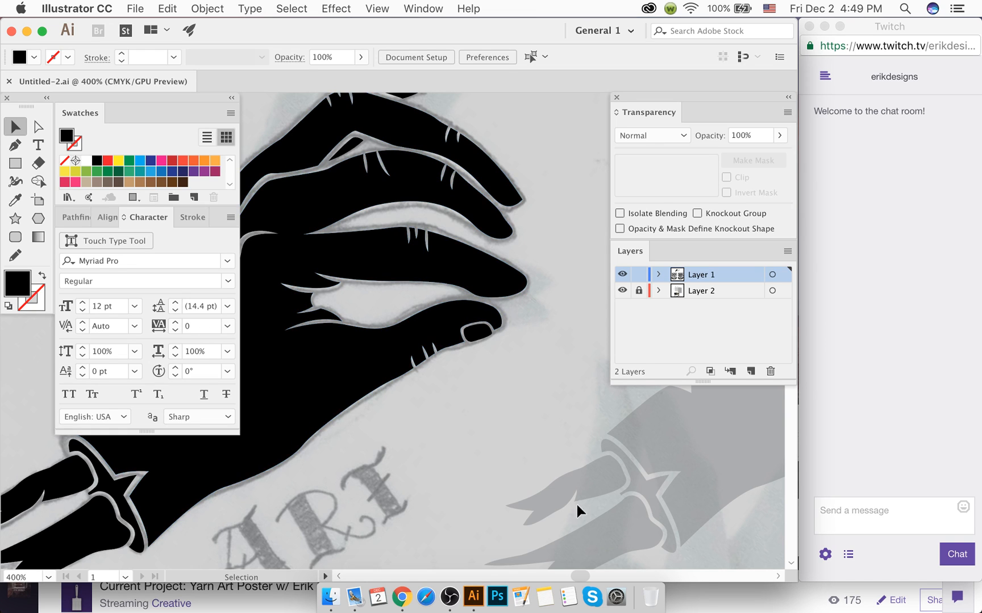
Step: Enlarge the Twitch channel page in Chrome and check the live stream by playing it and reloading the page
click(767, 606)
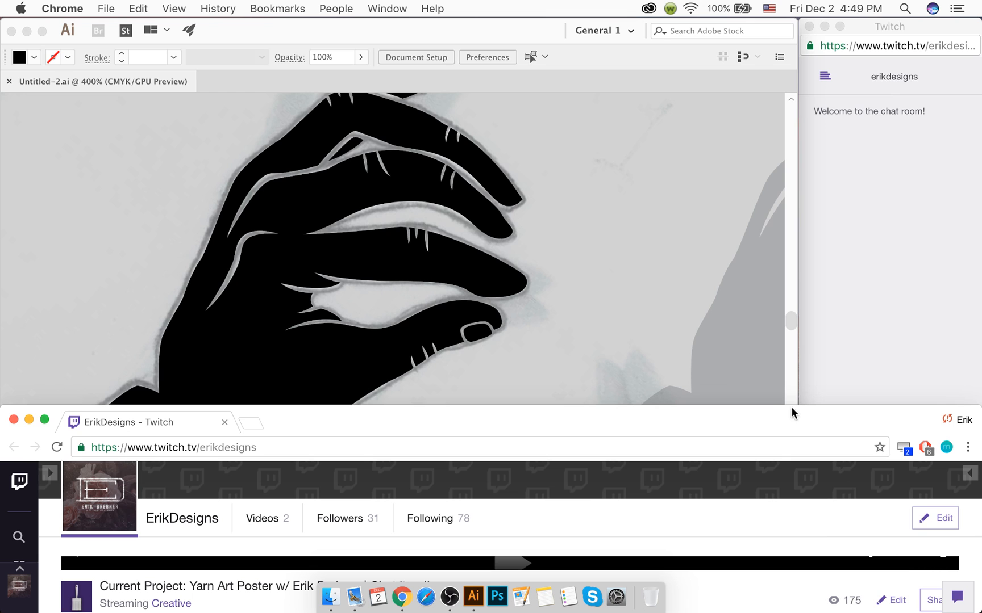
drag(790, 399, 807, 131)
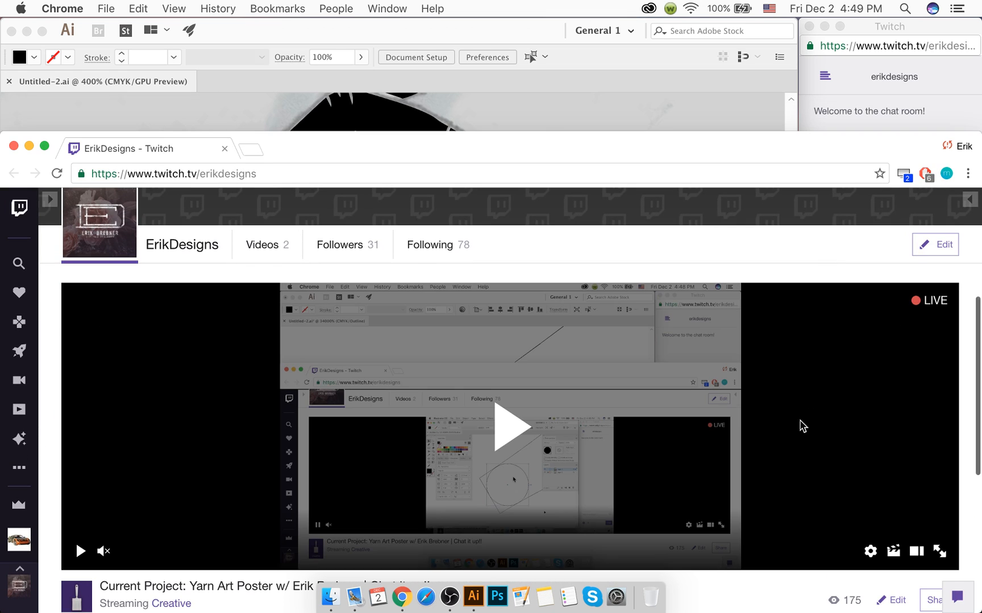
drag(975, 344, 975, 396)
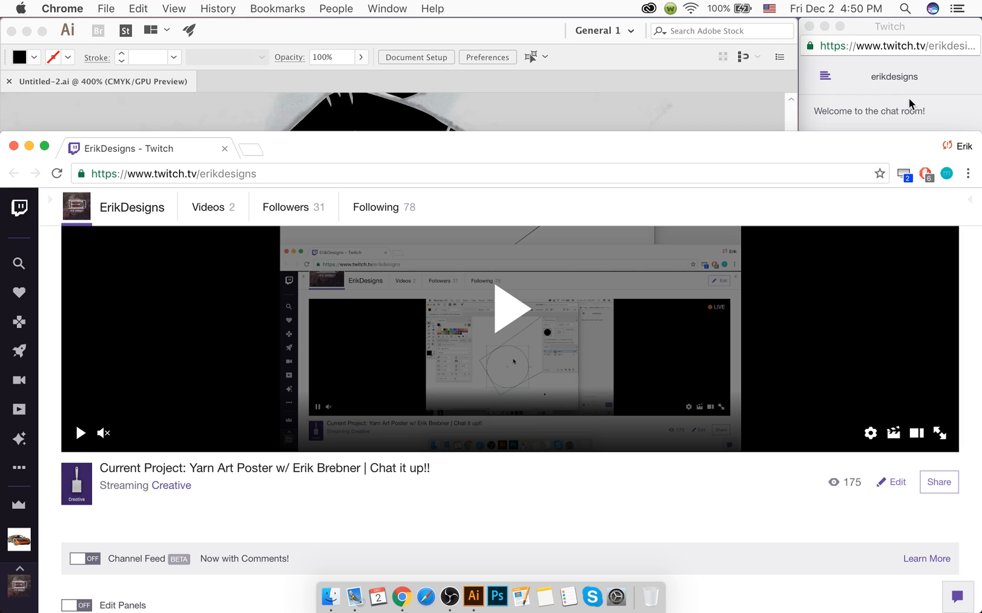
click(80, 433)
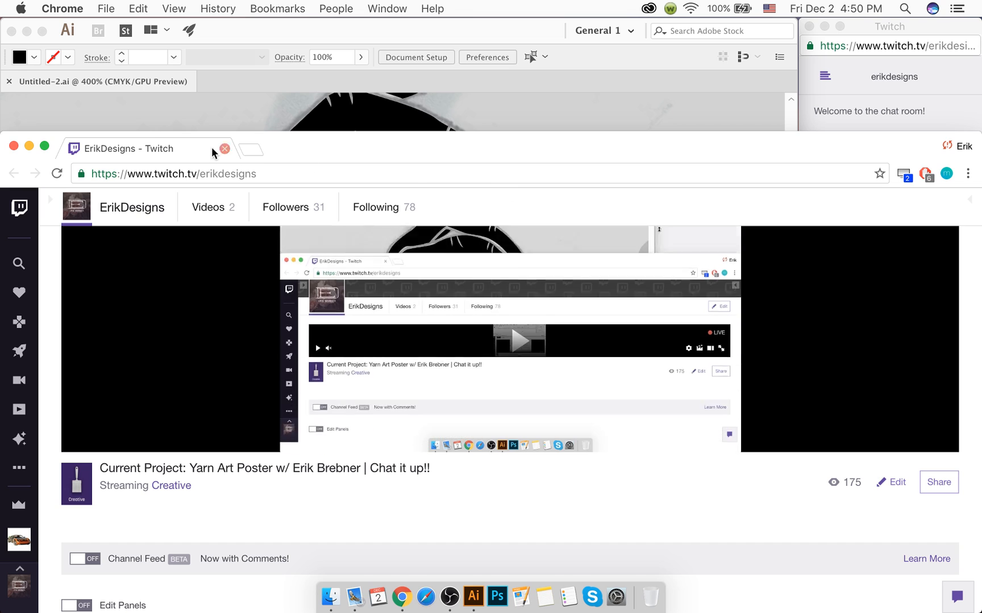
click(57, 173)
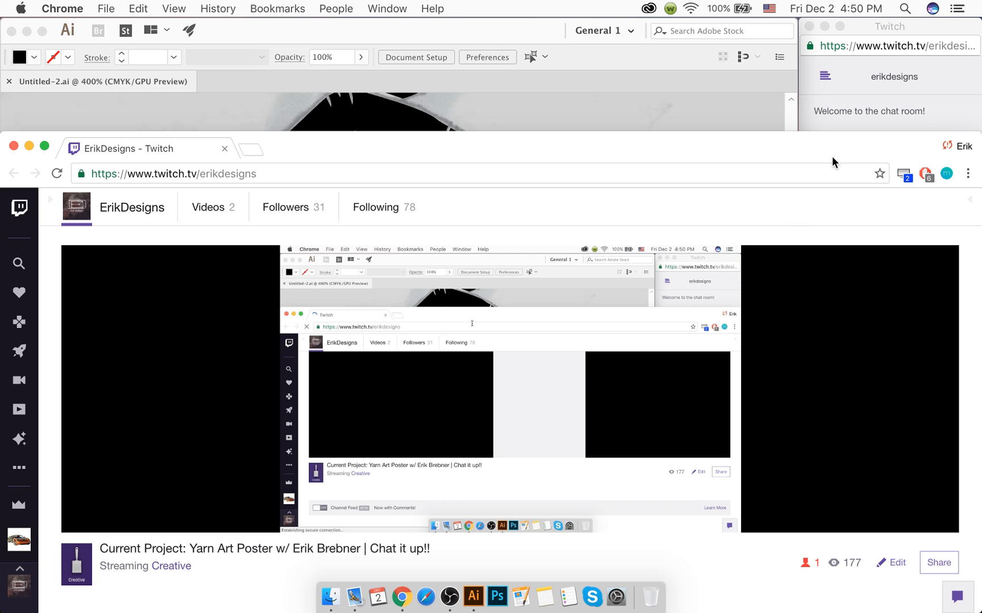
Step: Shrink the Twitch channel window to its low strip, bring the chat window forward, and return to Illustrator
drag(669, 134, 697, 406)
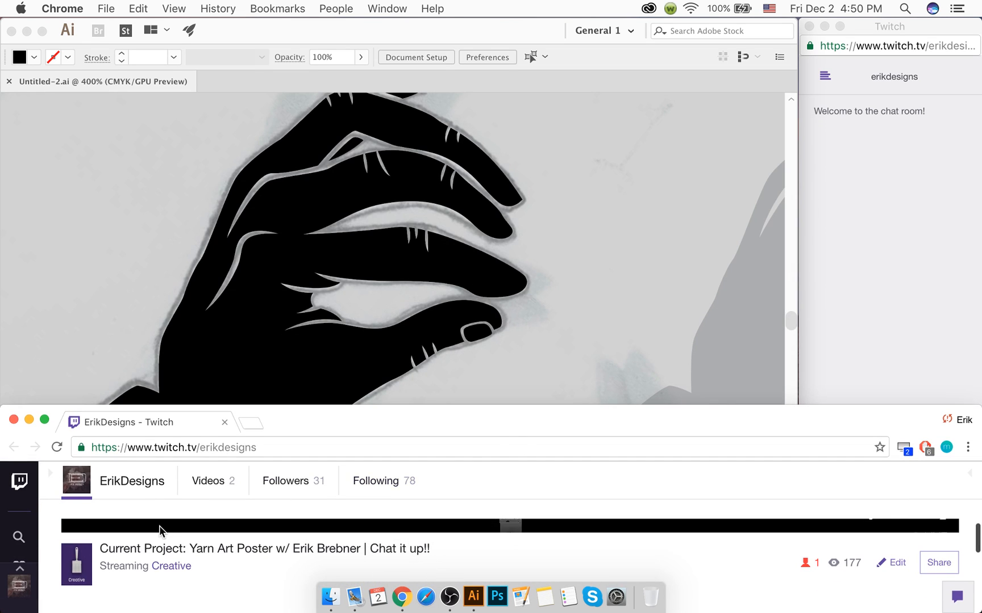
drag(499, 405, 613, 423)
scroll(977, 544, up, 2)
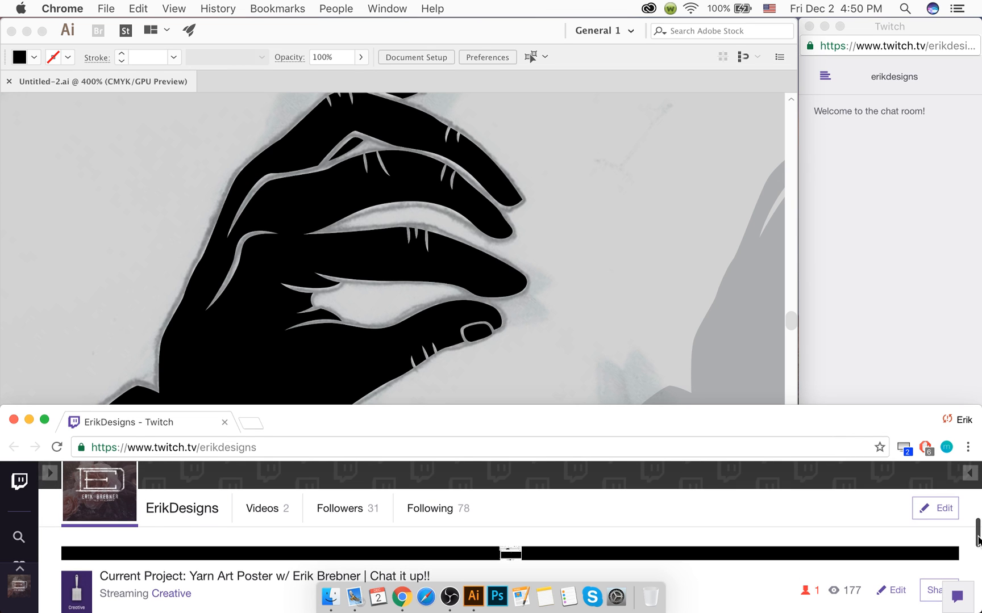
click(861, 377)
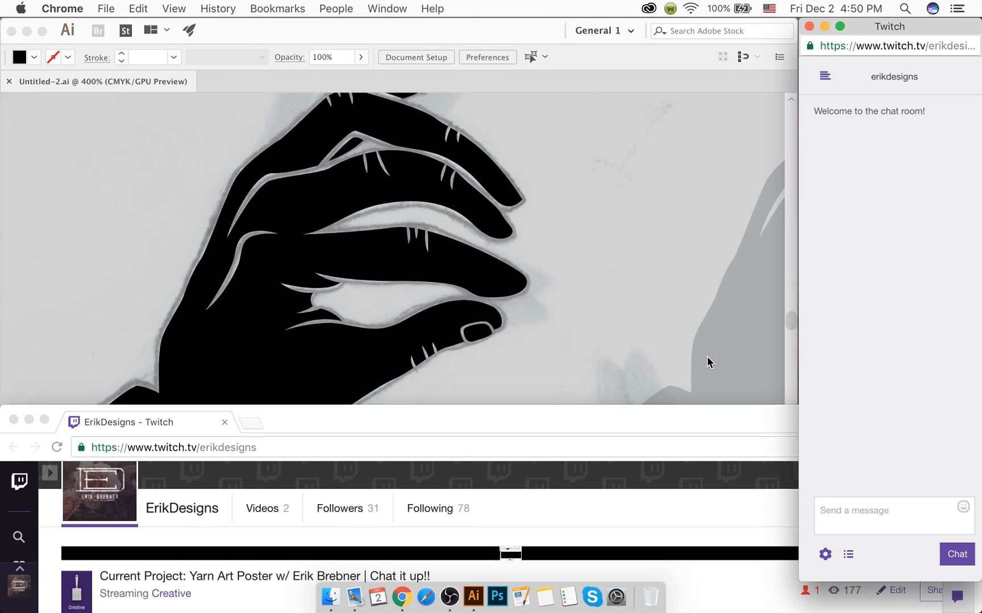
click(706, 361)
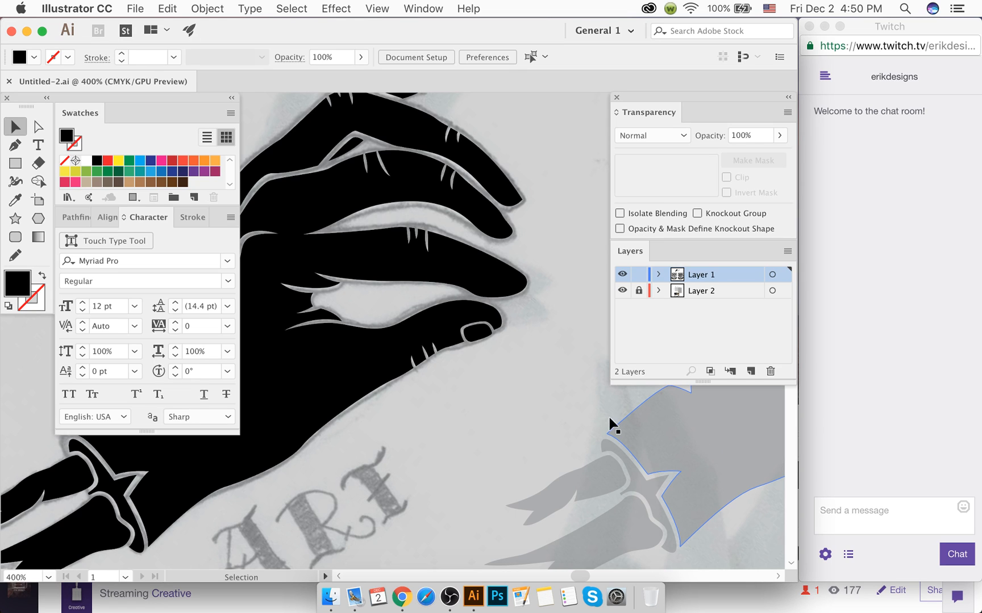
Step: Lower the opacity of the black hand artwork to about 22% so the pencil sketch shows through
click(511, 243)
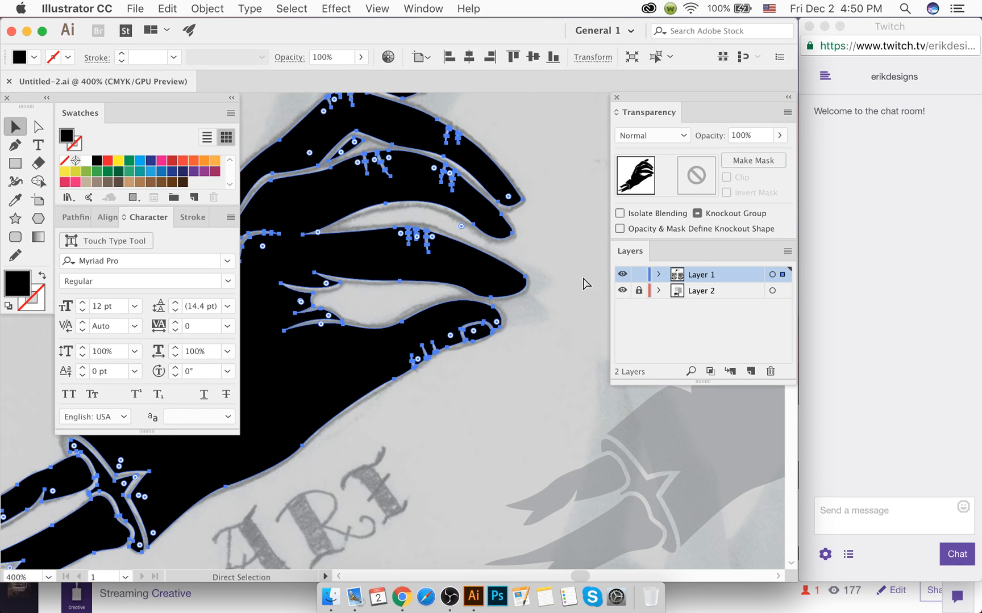
click(779, 136)
drag(744, 162, 728, 161)
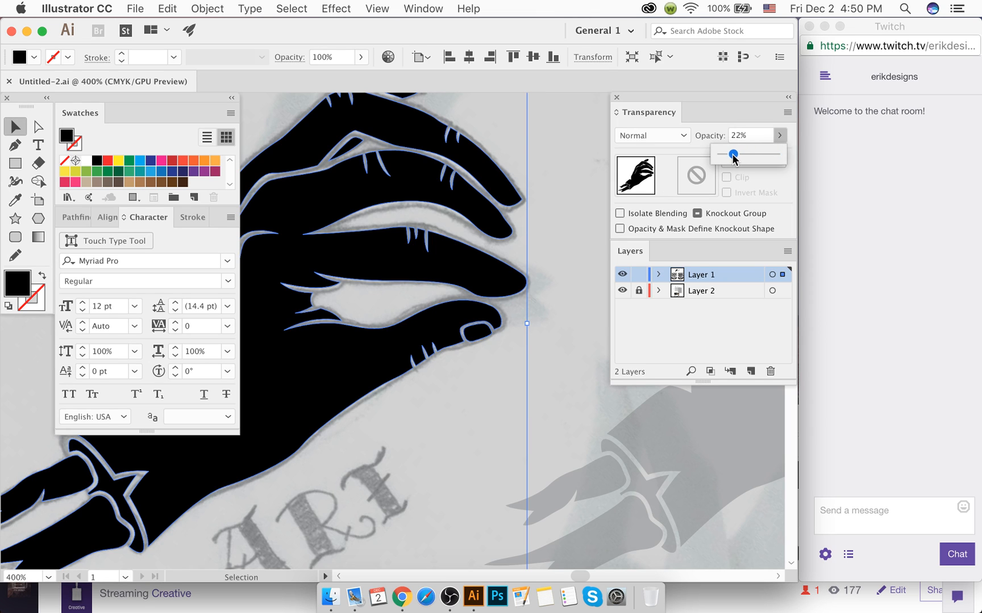
click(584, 210)
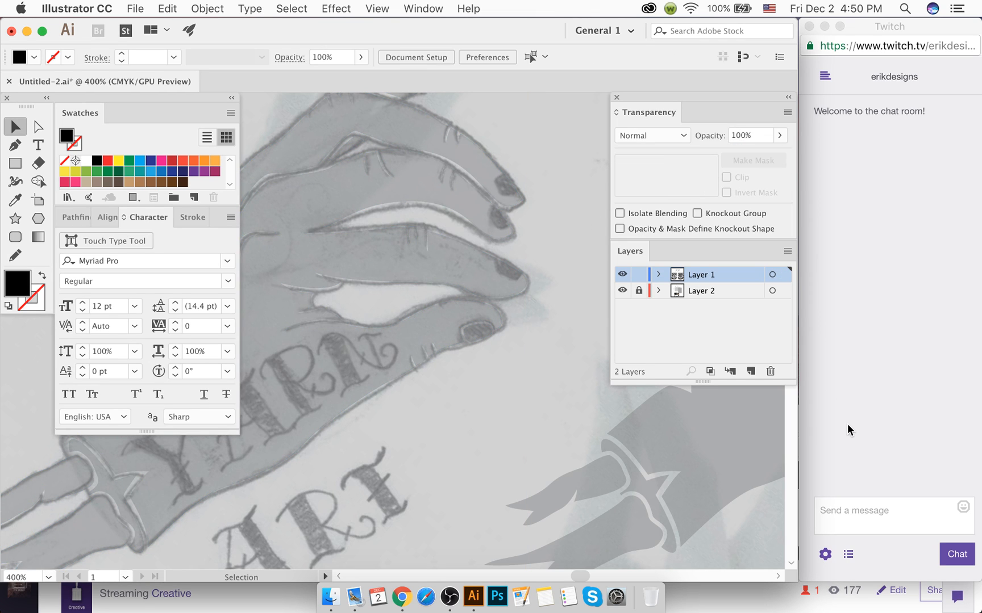
Step: Switch to the Twitch channel page in Chrome, enlarge its window, and check the live video and the player's options
click(761, 609)
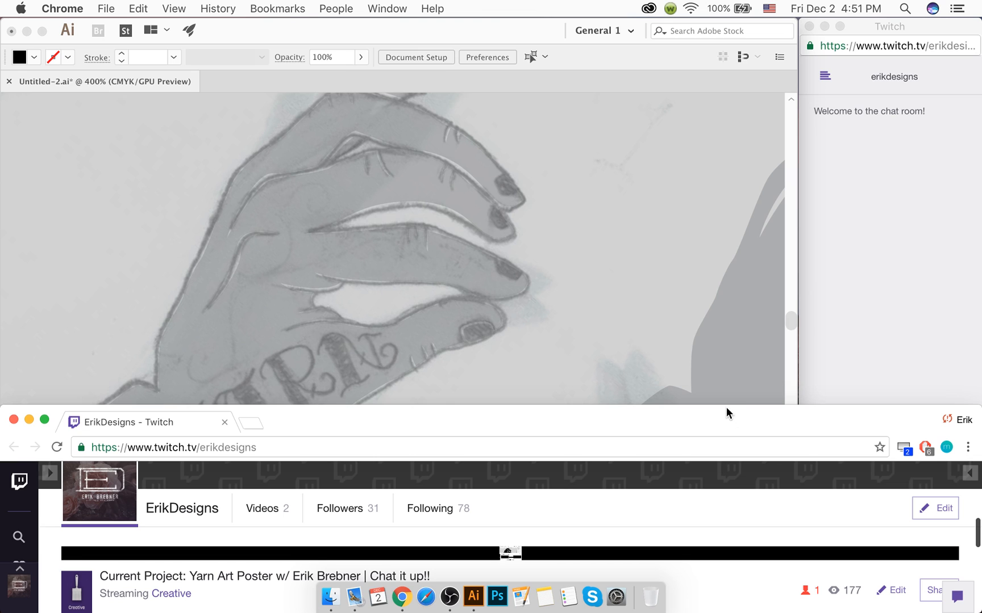
drag(726, 407, 701, 266)
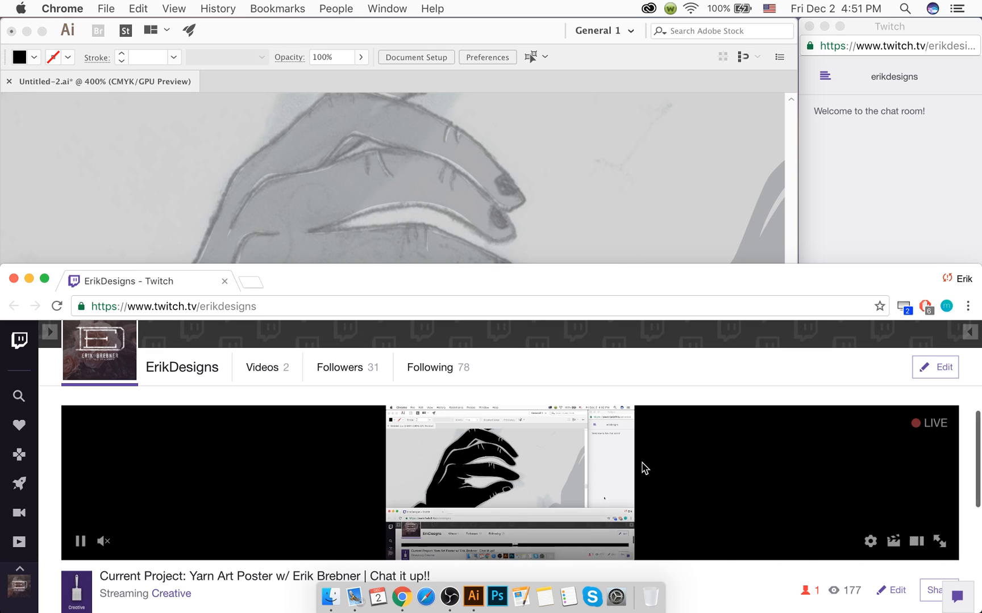
click(871, 542)
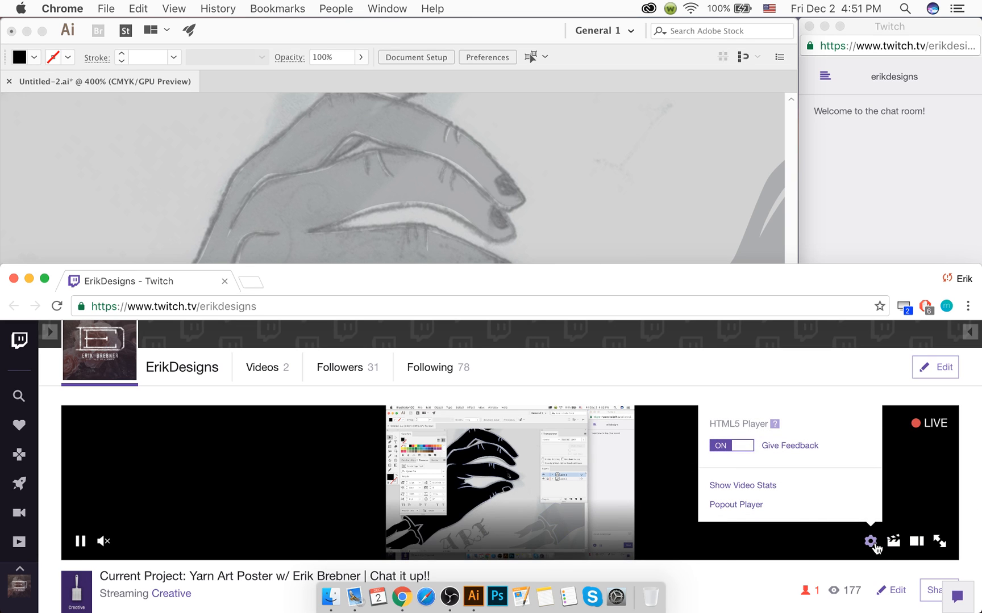
click(871, 542)
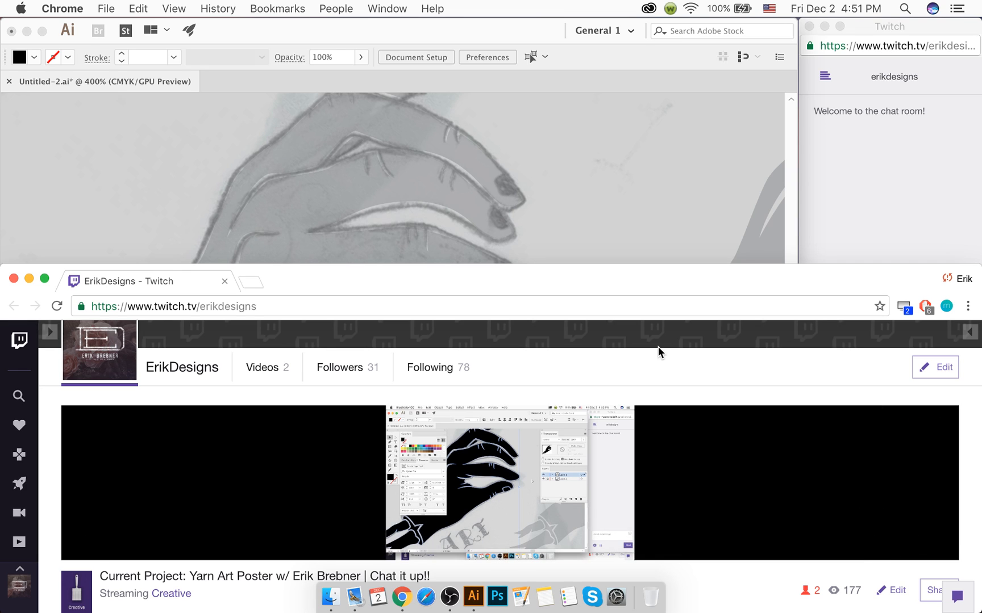
Step: Check the viewer list and the chat room overview in the separate Twitch chat window
click(851, 194)
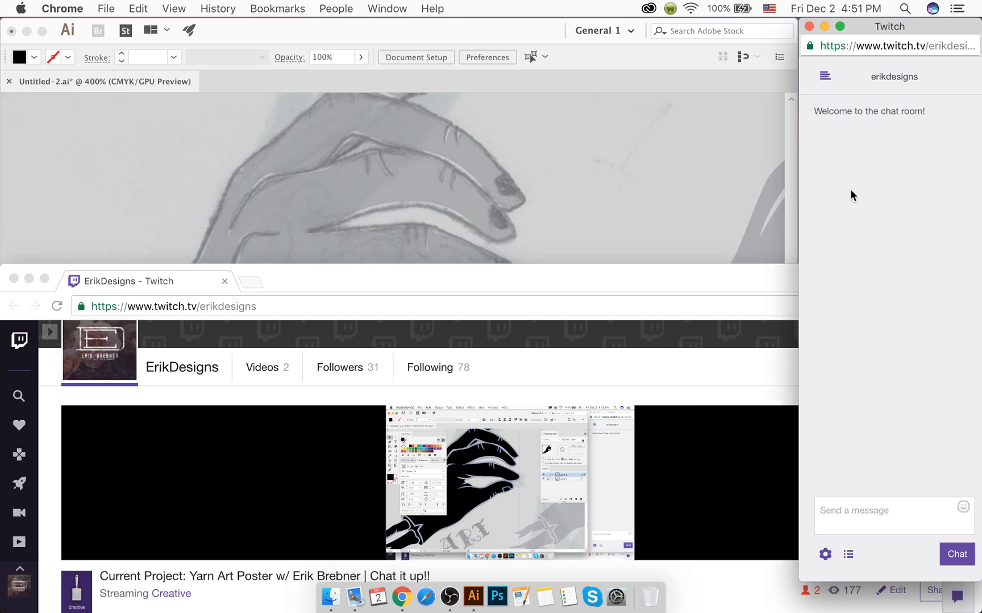
click(848, 557)
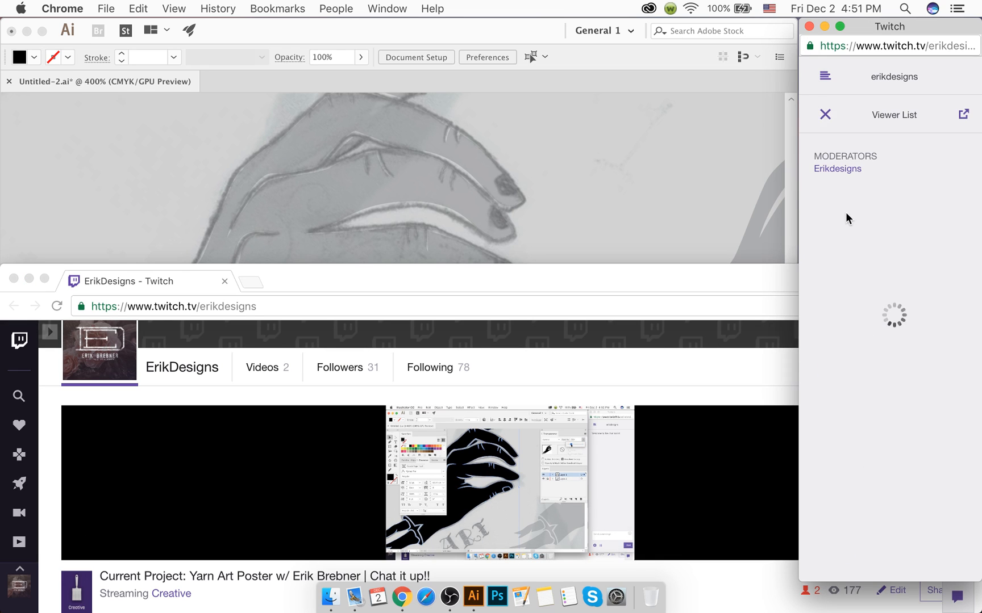
click(824, 116)
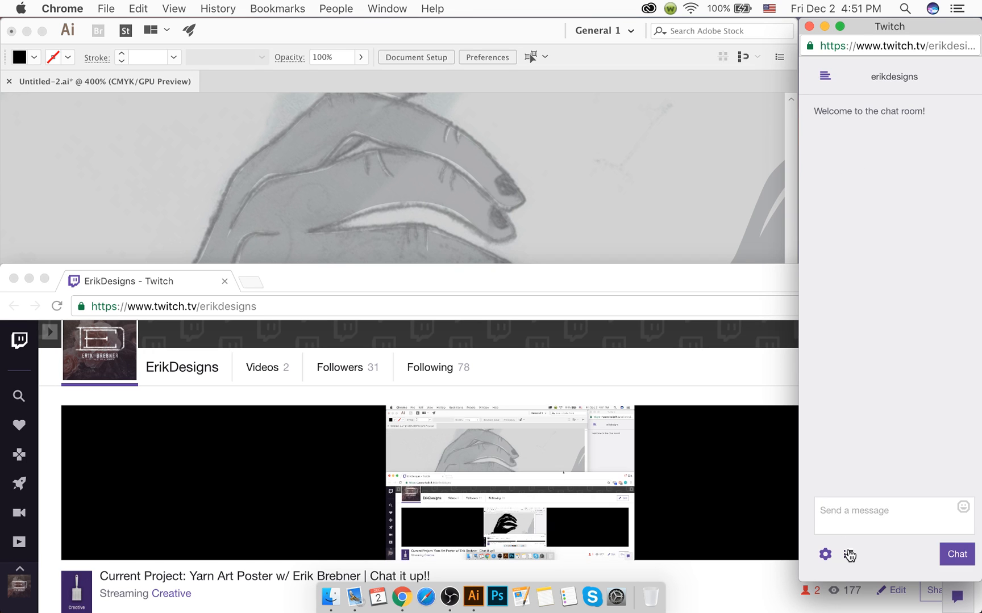
click(848, 556)
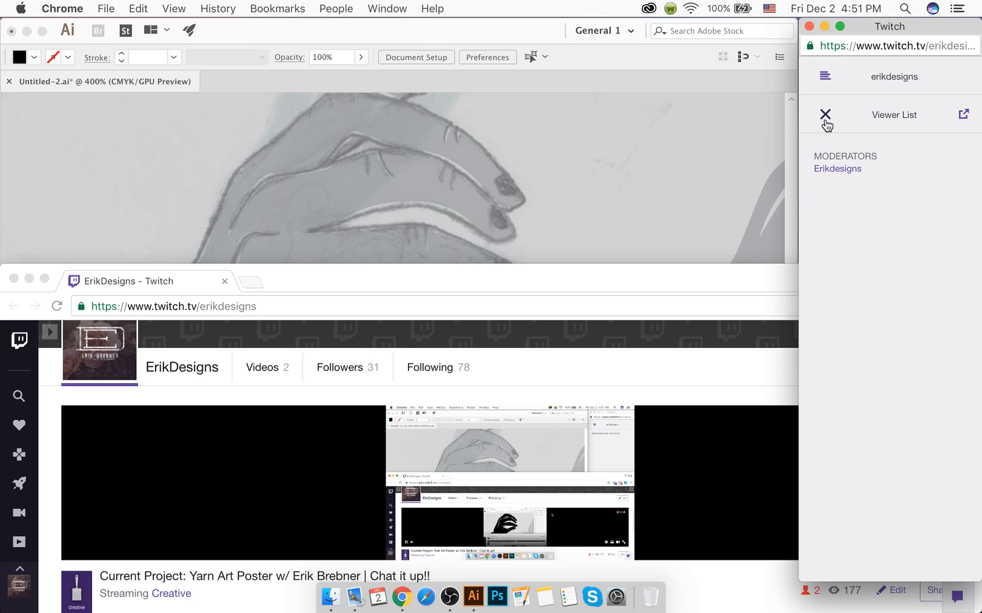
click(825, 117)
click(825, 77)
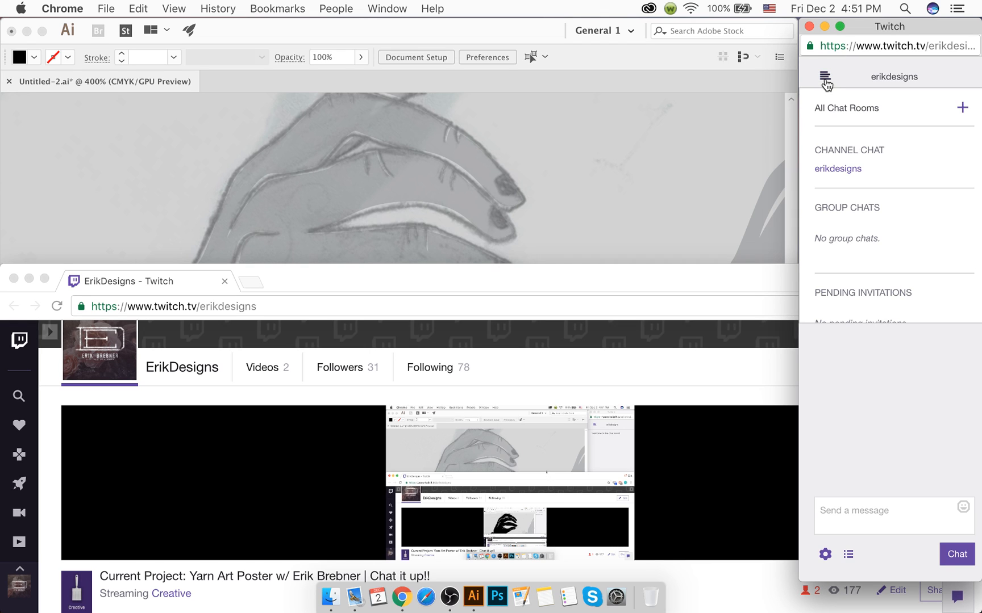
click(825, 80)
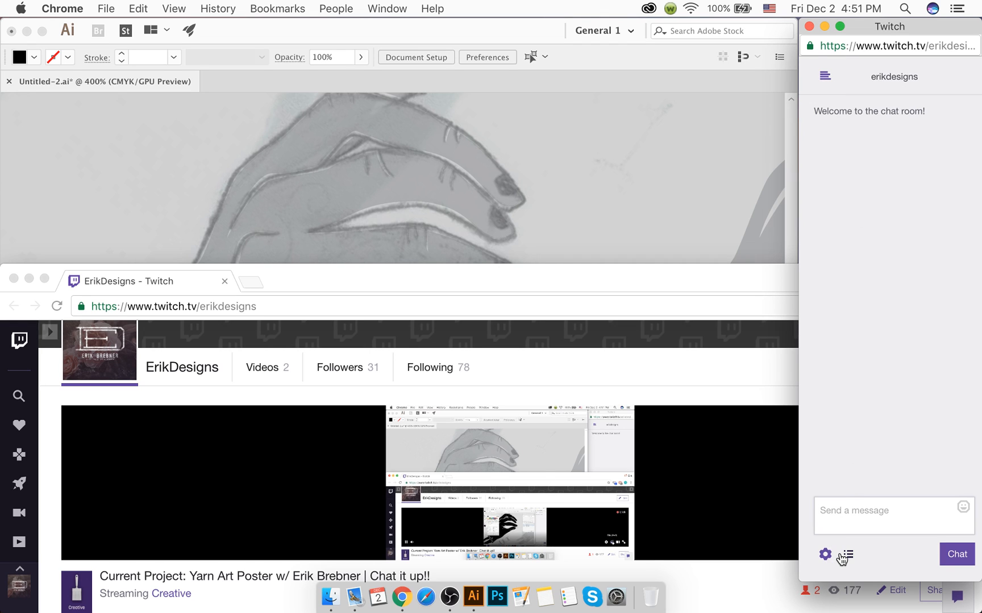
Step: Expand the channel page's own chat, check its viewer list, and collapse the chat again
click(771, 603)
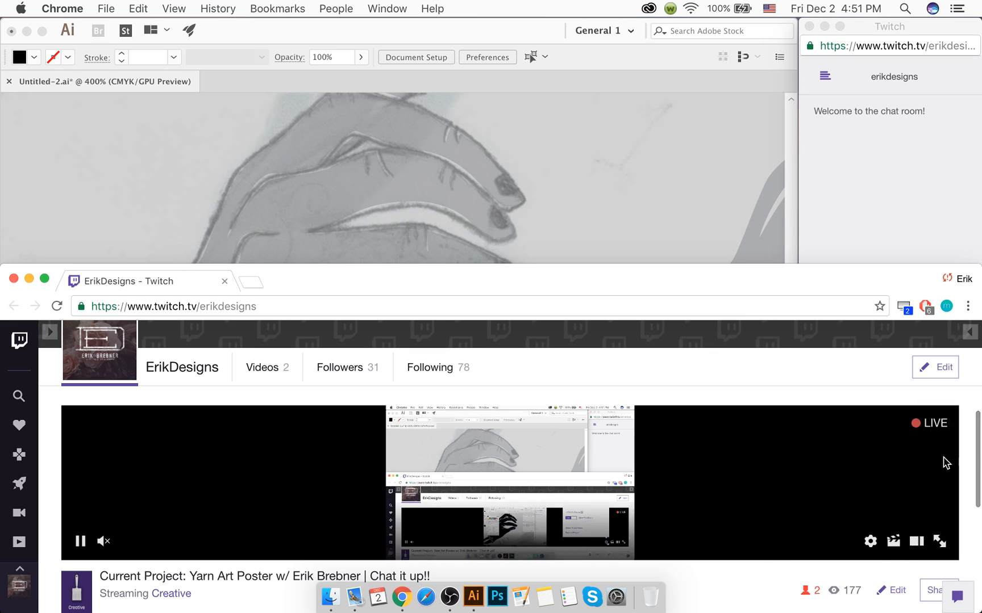
click(969, 332)
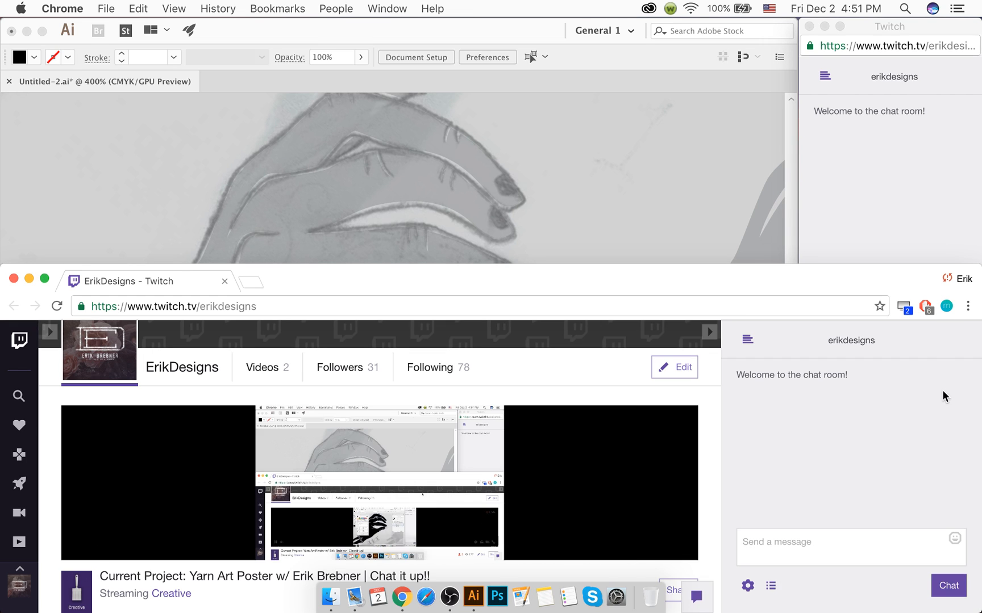
click(771, 589)
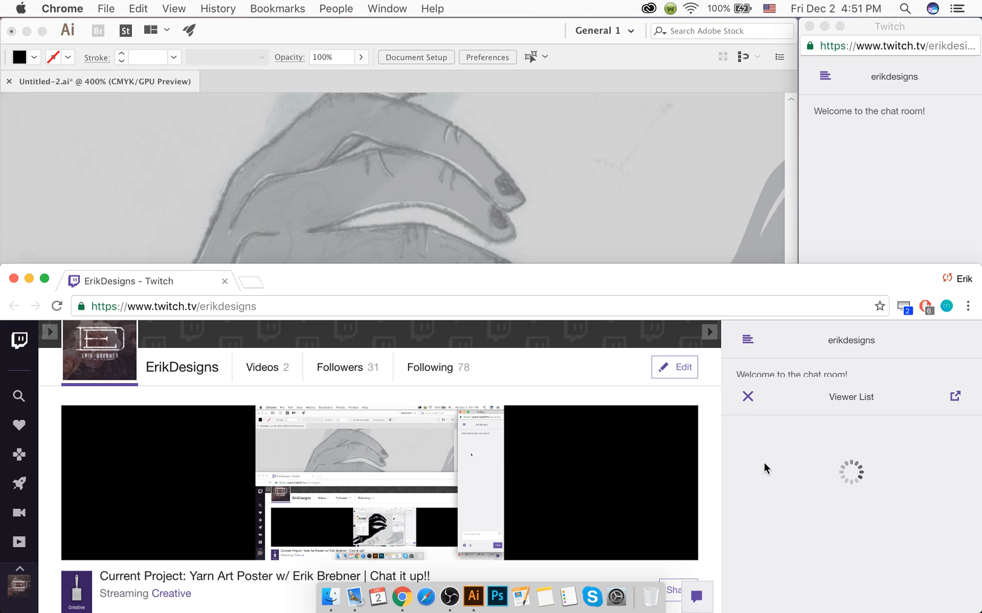
click(750, 388)
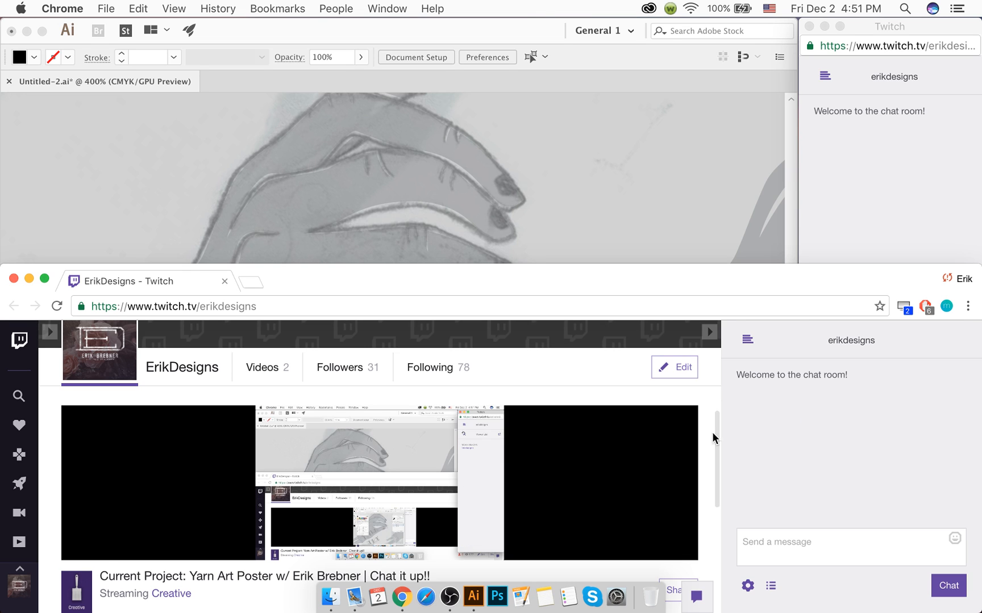
click(709, 332)
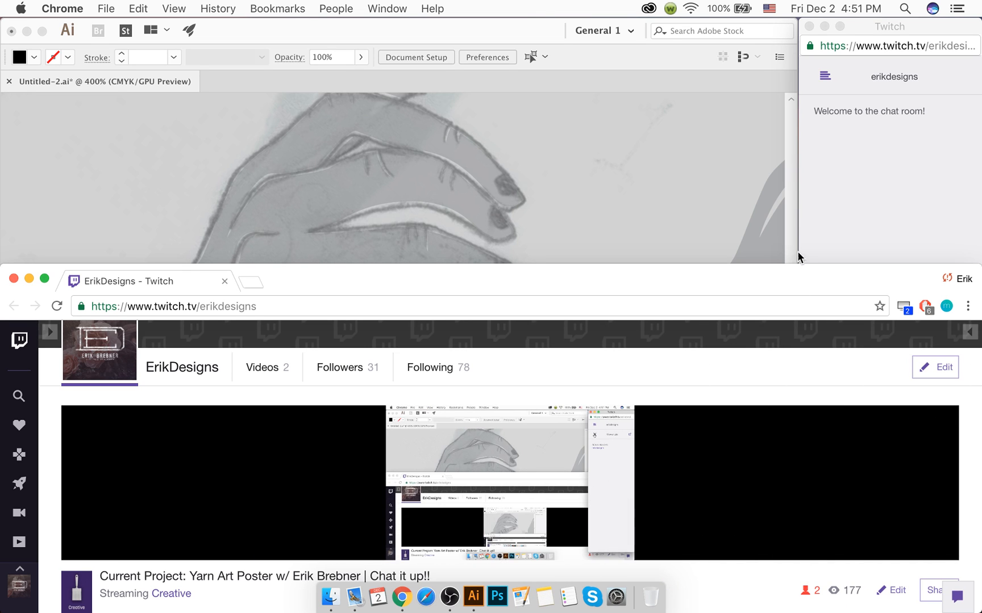
Step: Reduce the Twitch channel window to a low strip and switch back to Illustrator with the chat window in front
drag(786, 265, 772, 411)
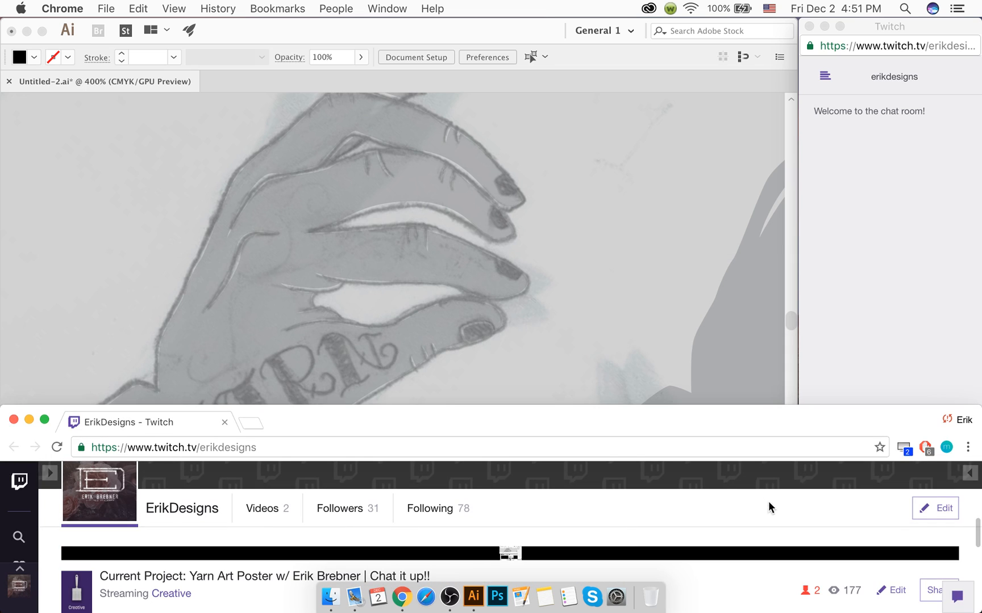
click(864, 281)
click(657, 335)
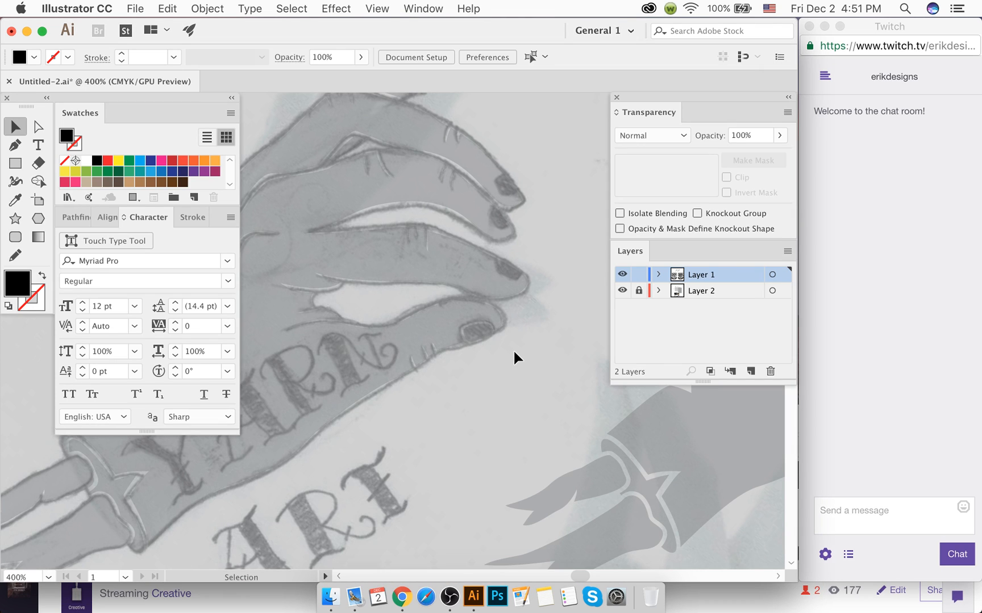
Step: Trace the index finger's nail from the sketch as a closed black shape with the Pen tool
key(p)
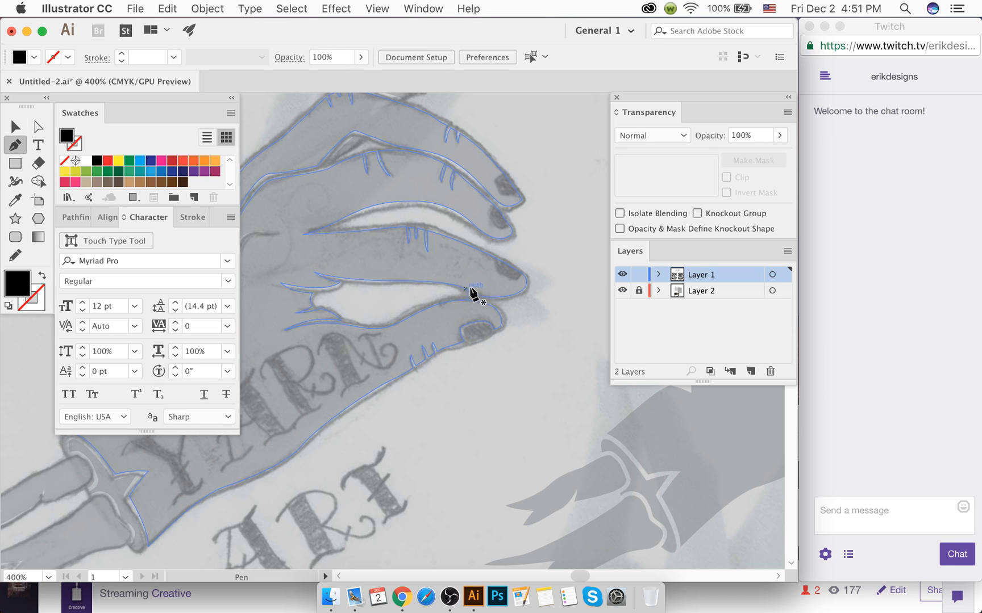
alt+scroll(510, 268, up, 3)
alt+scroll(509, 268, up, 2)
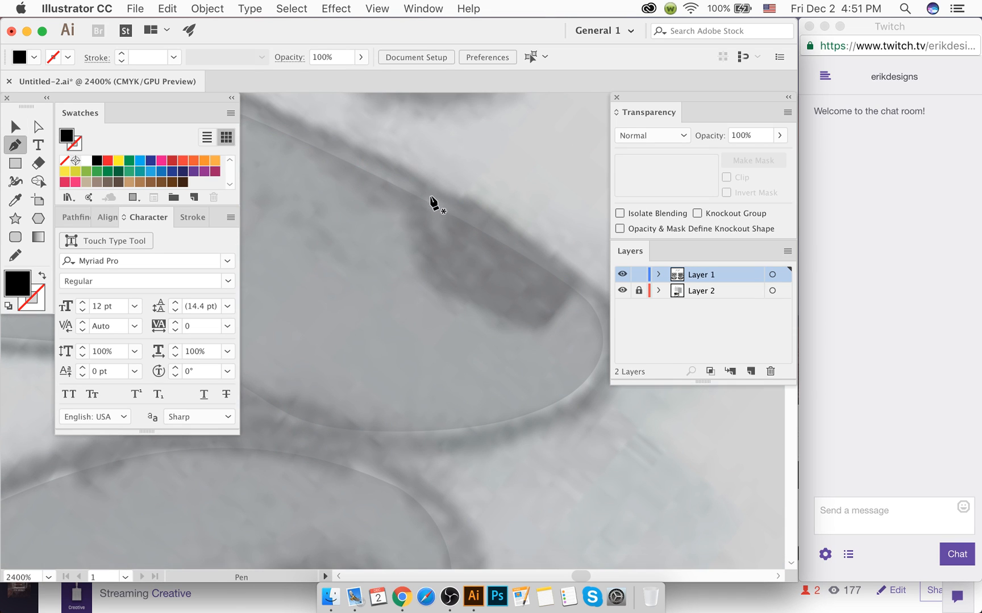
click(425, 194)
drag(434, 280, 466, 317)
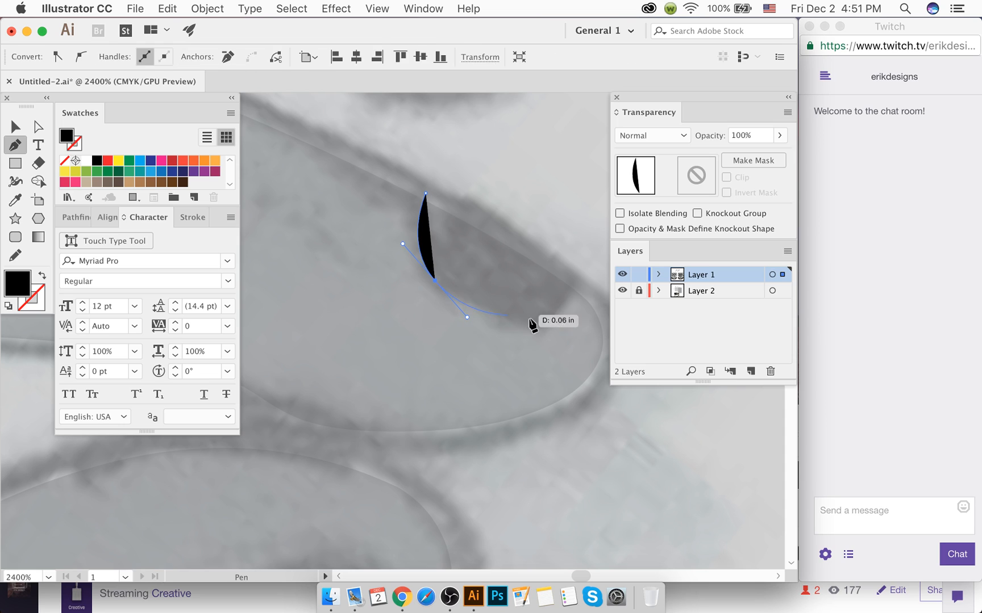
drag(539, 327, 583, 263)
click(577, 279)
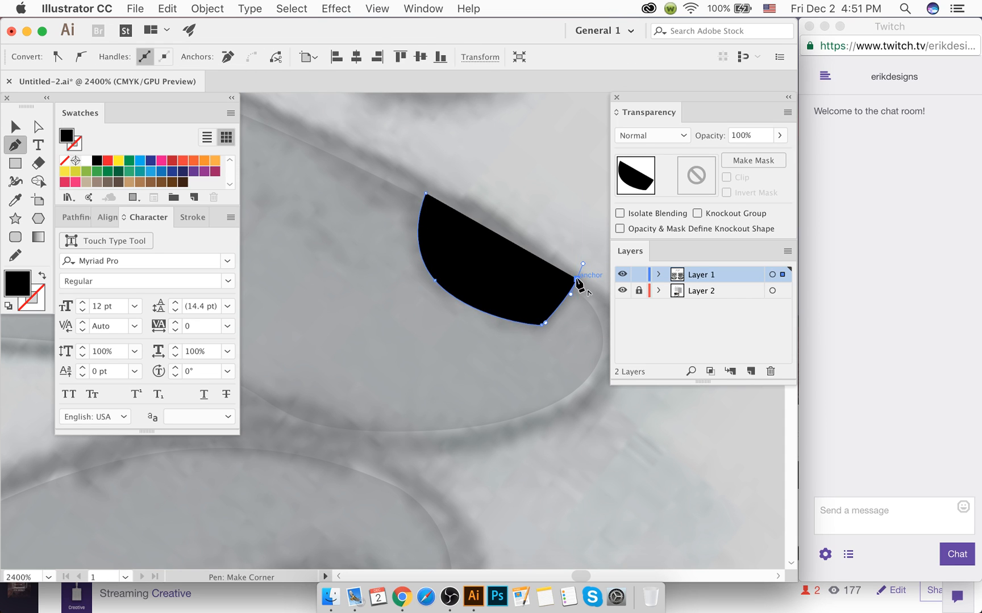
click(577, 279)
click(425, 194)
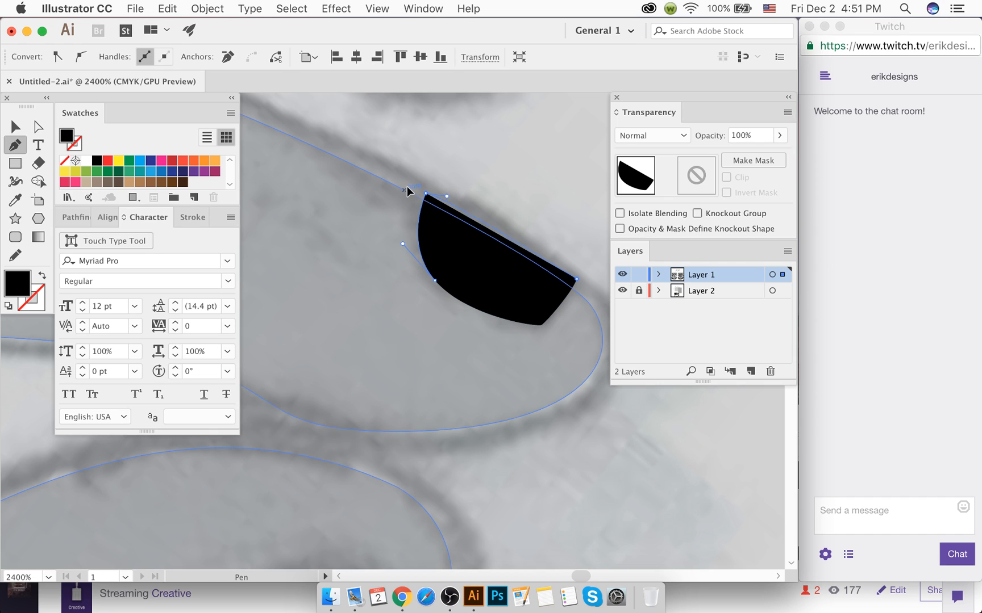
drag(398, 190, 385, 181)
key(v)
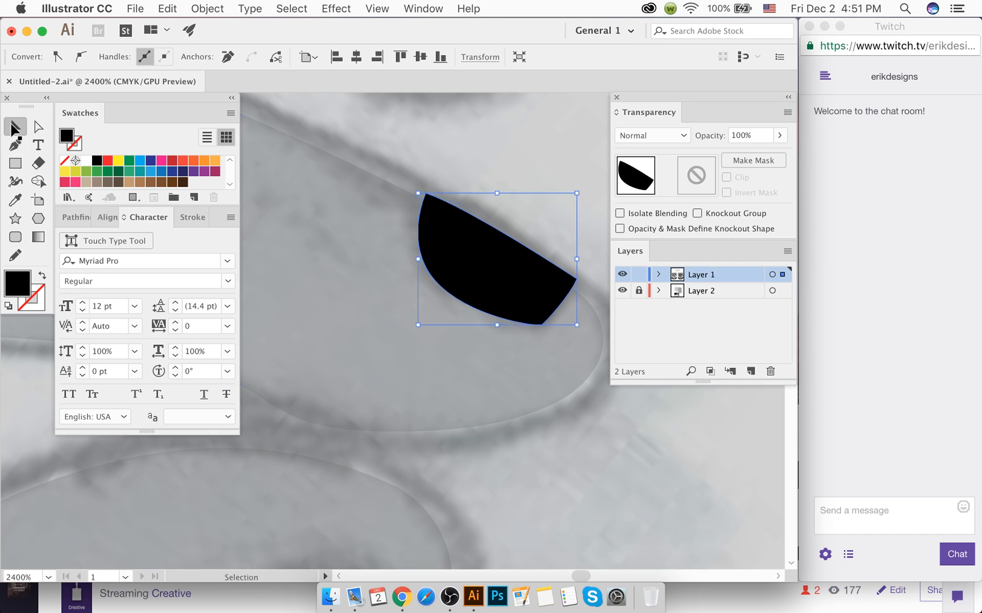
Step: Round the three sharp corners of the index fingernail shape, giving the lower tip corner a smaller radius
click(418, 160)
key(a)
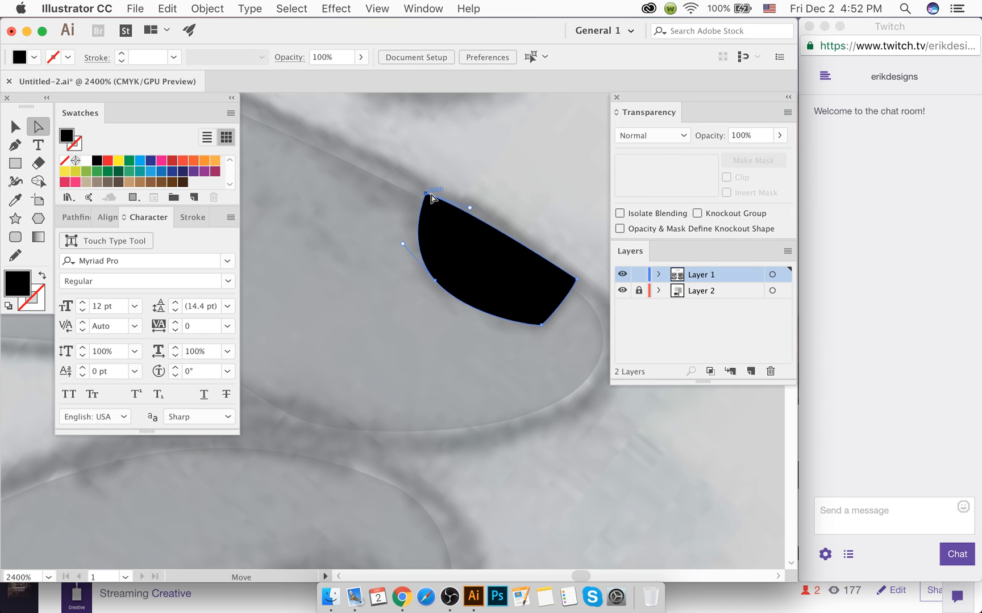
click(427, 194)
drag(434, 209, 449, 230)
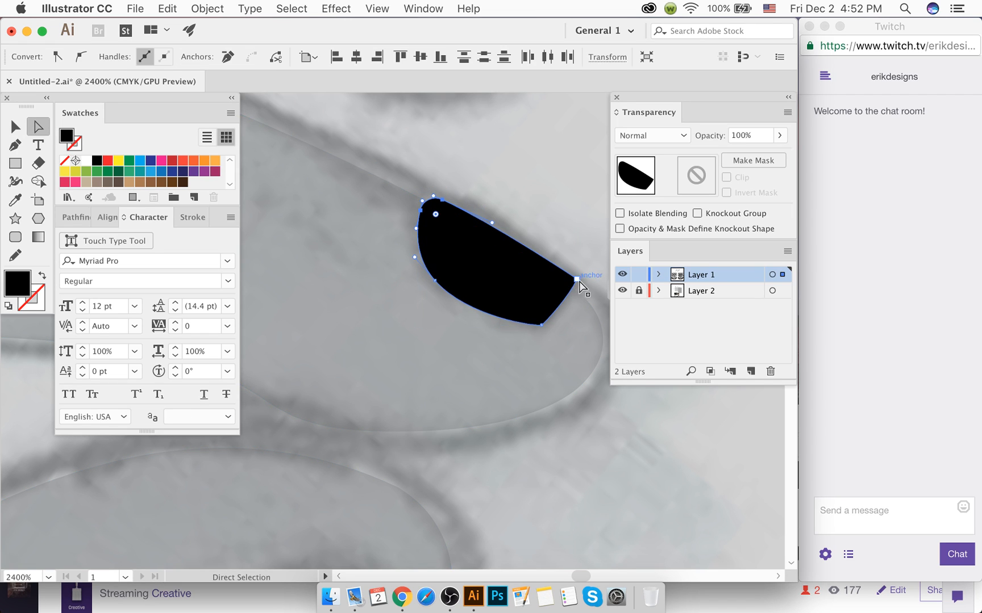
drag(569, 290, 558, 274)
click(552, 260)
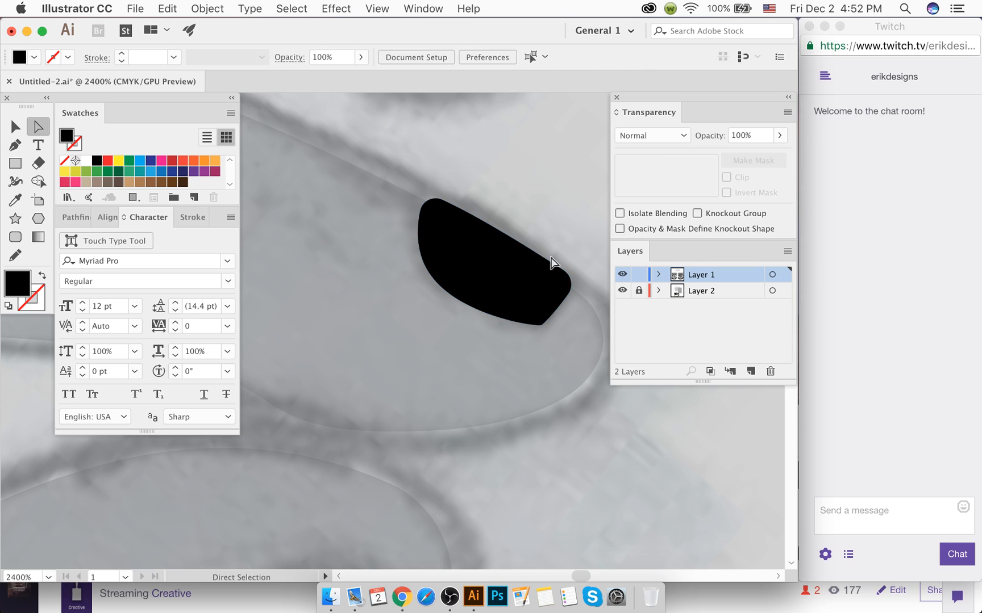
click(540, 324)
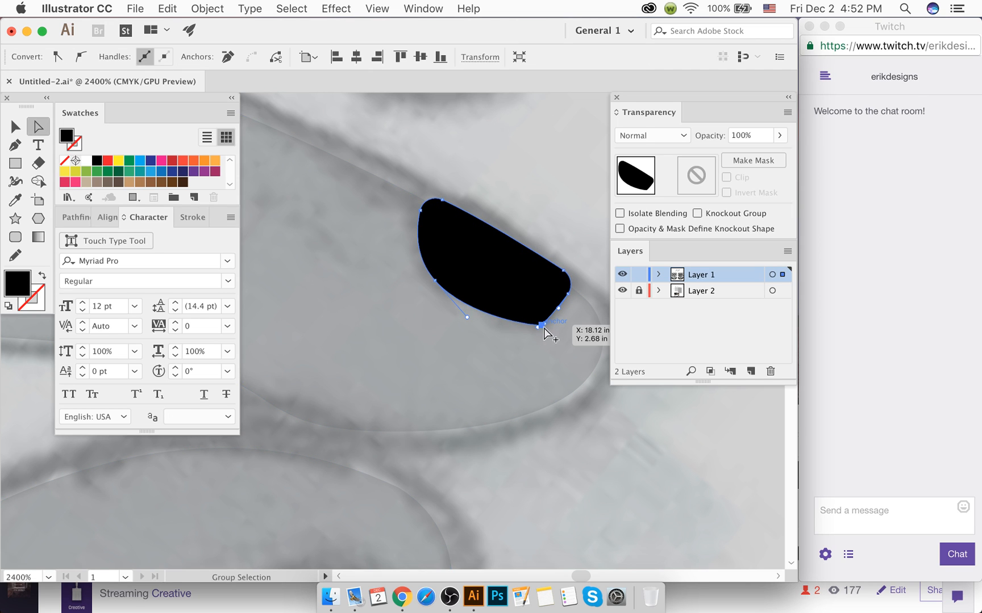
scroll(545, 329, up, 2)
drag(523, 308, 494, 319)
click(566, 167)
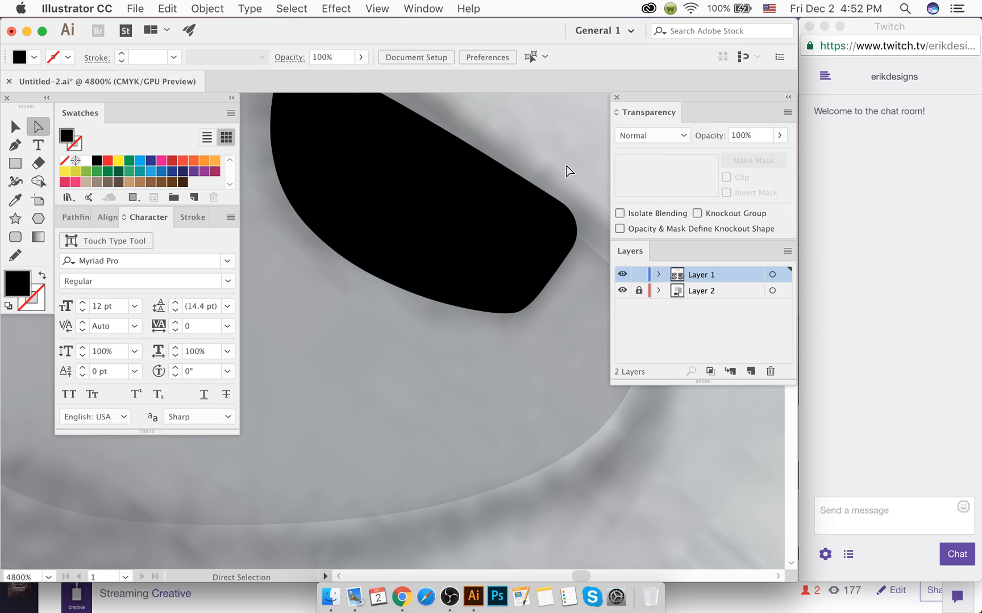
Step: Try to enlarge the index fingernail shape slightly, and undo the scaling
scroll(528, 193, down, 2)
click(11, 127)
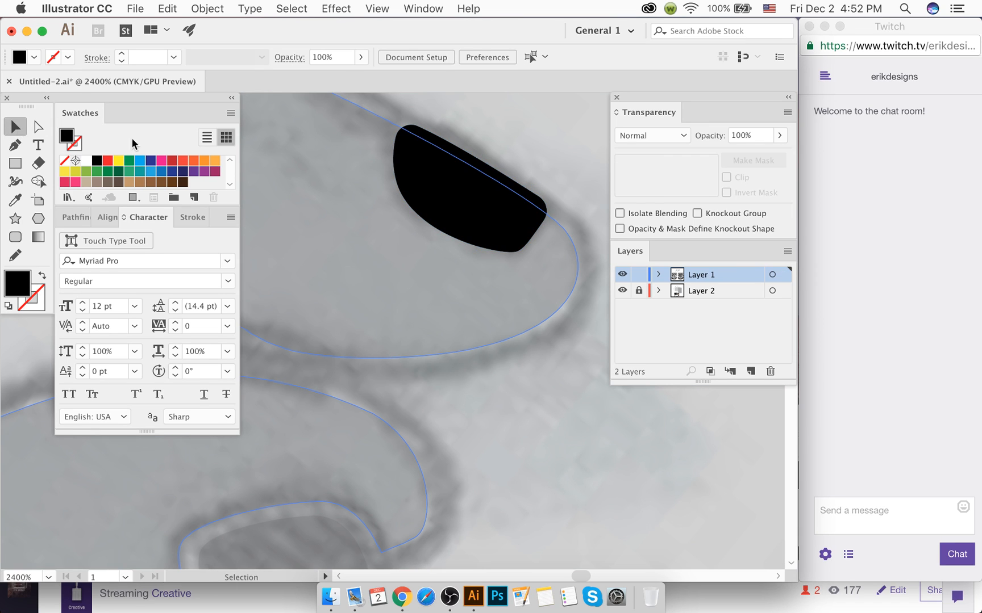
click(438, 187)
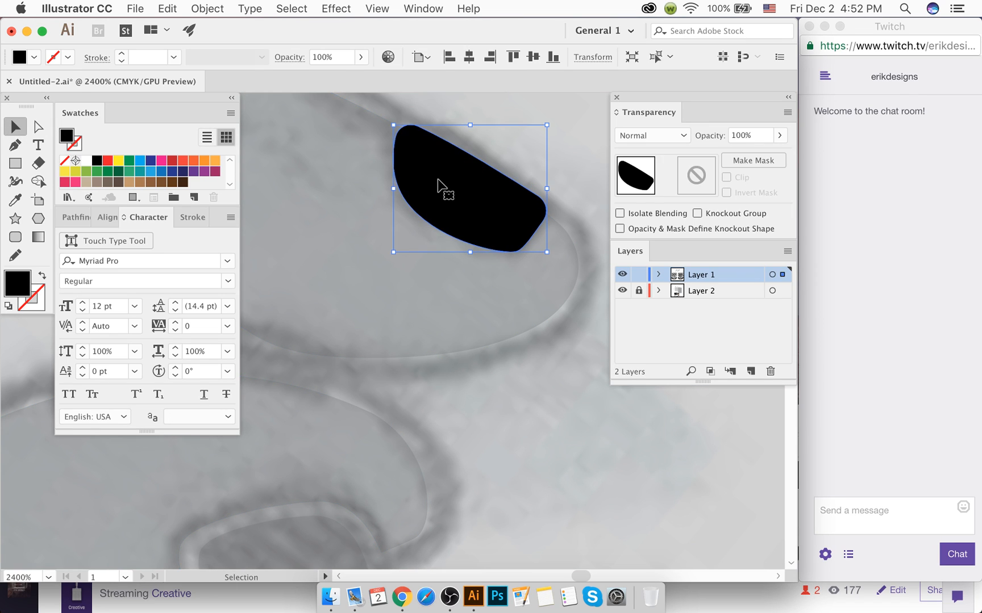
key(a)
key(v)
drag(547, 256, 562, 272)
key(super+z)
Step: Cut the index fingernail's area out of the hand artwork with the Shape Builder, keeping the black nail shape
key(shift+m)
key(super+a)
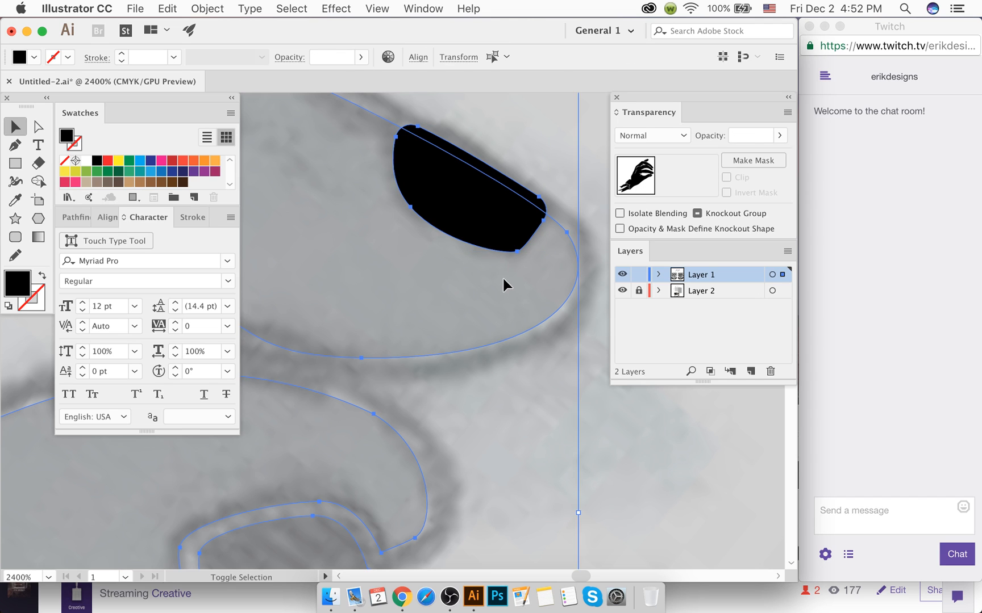
drag(494, 232, 526, 166)
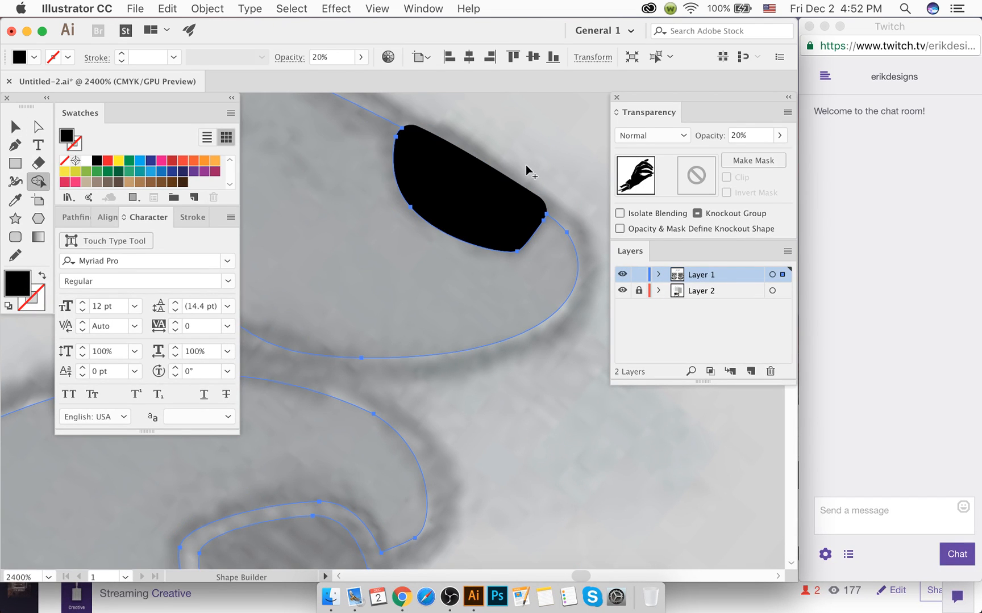
Step: Scale the black fingernail down slightly about its center so a thin gap separates it from the finger
click(15, 127)
click(457, 182)
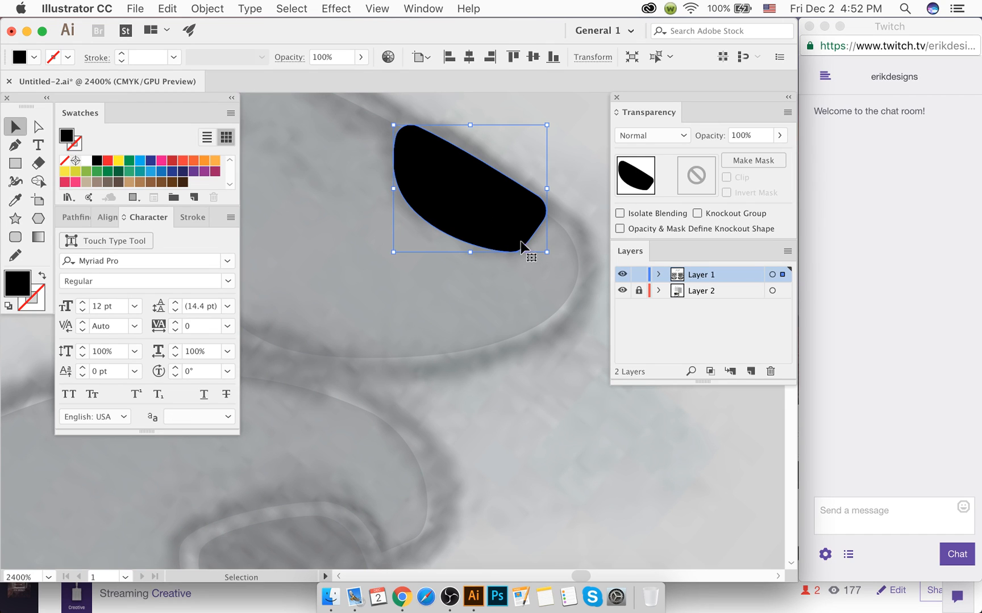
drag(547, 252, 534, 242)
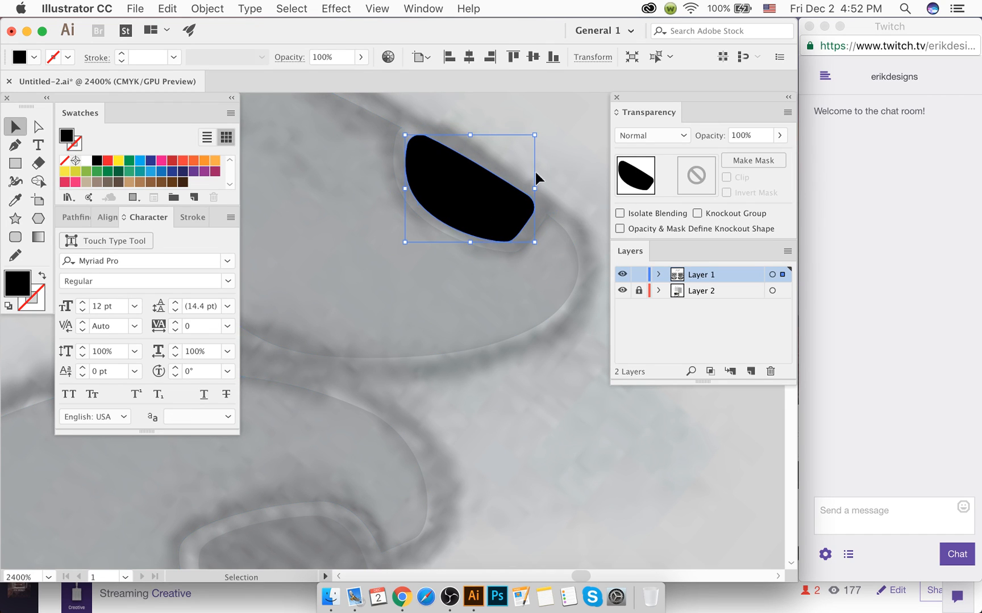
click(557, 164)
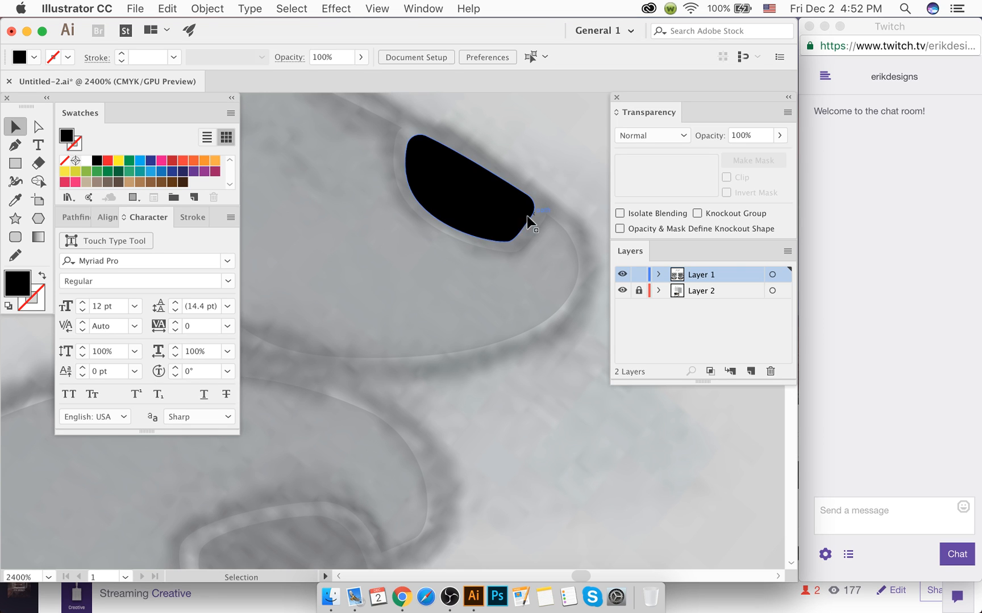
Step: Reposition the black index fingernail slightly within its cutout so the surrounding gap is even, and deselect it
scroll(459, 181, up, 1)
scroll(459, 183, up, 2)
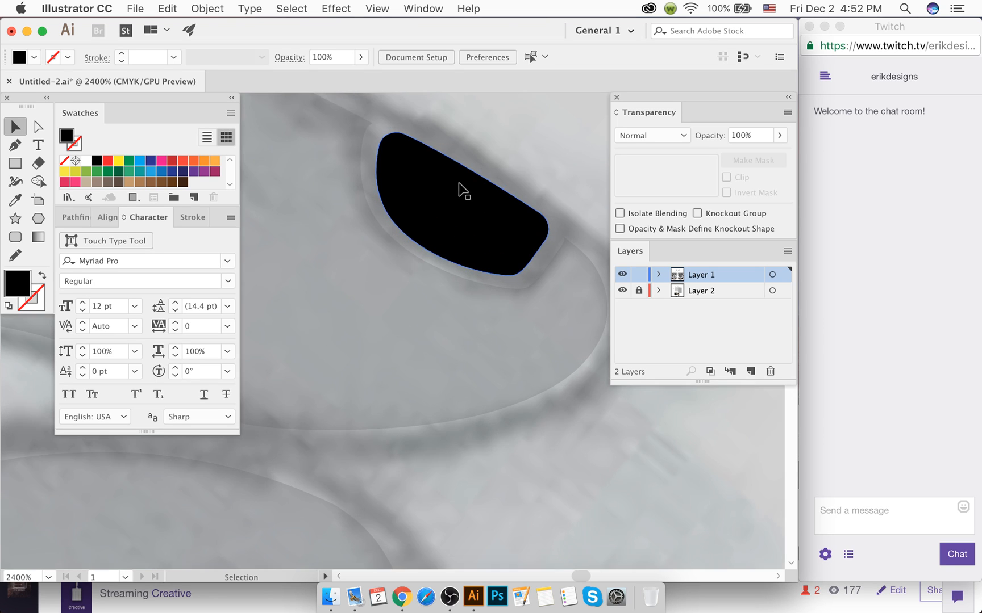
drag(453, 211, 457, 208)
key(Down)
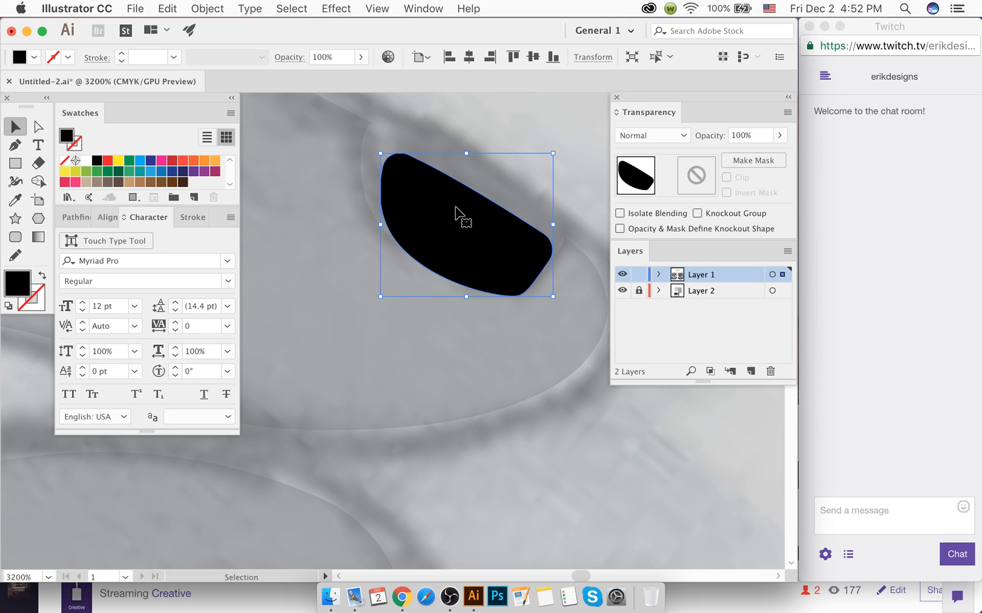
key(Up)
click(509, 146)
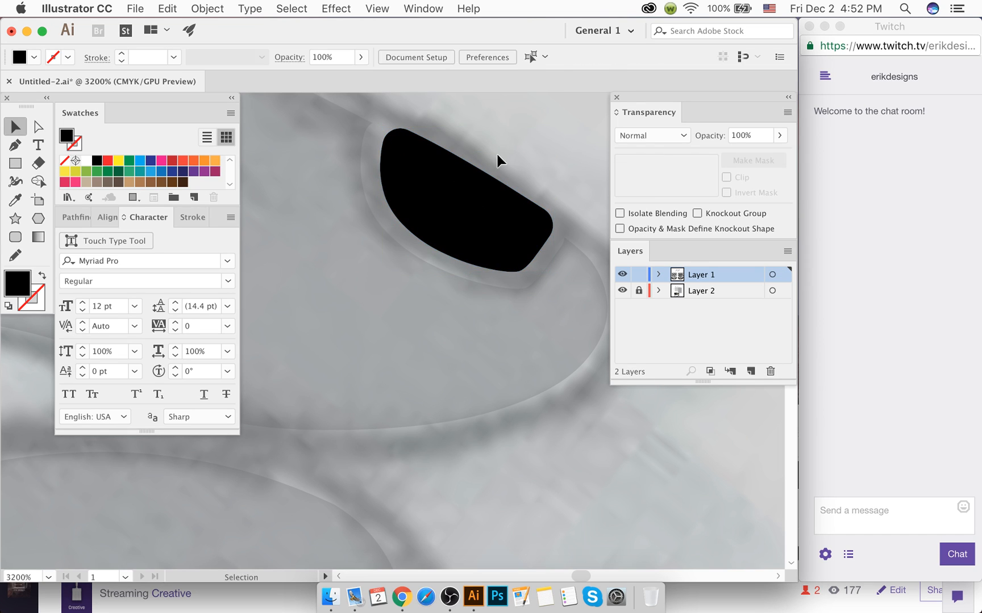
Step: Select the hand with its fingernails and unite the shapes into solid black artwork with the Pathfinder Unite operation
scroll(497, 160, down, 3)
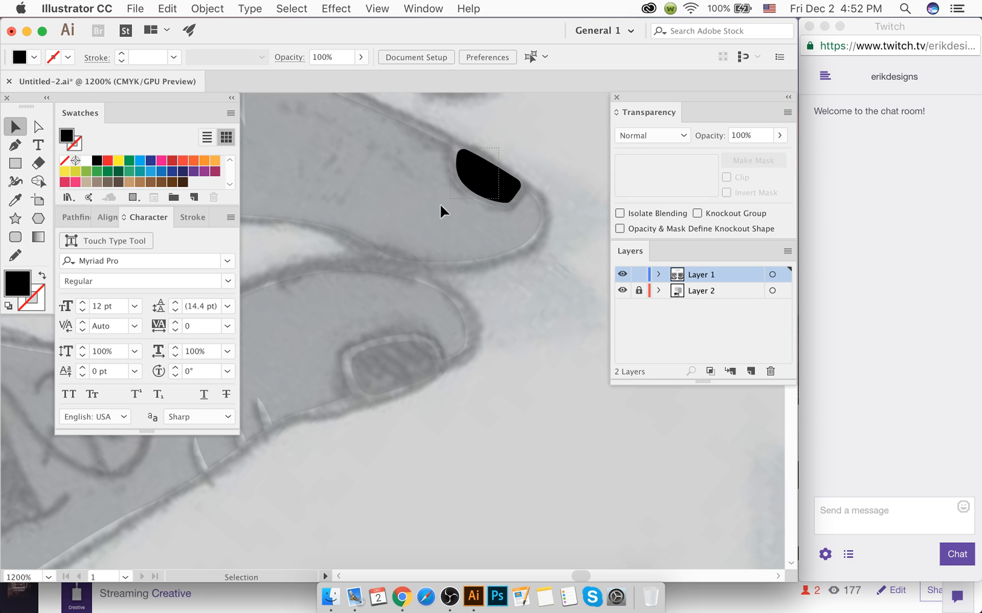
key(super+a)
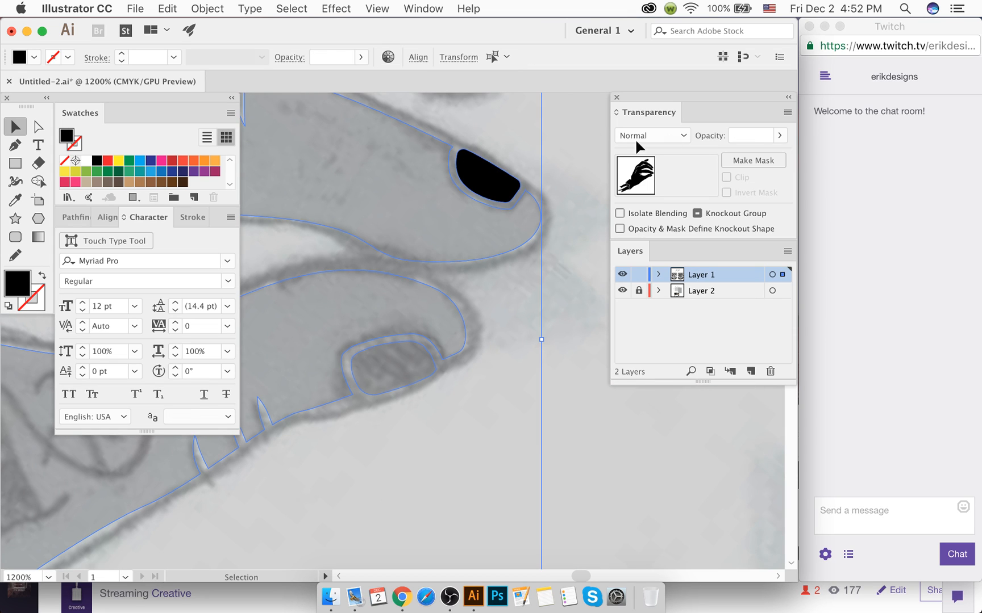
click(76, 217)
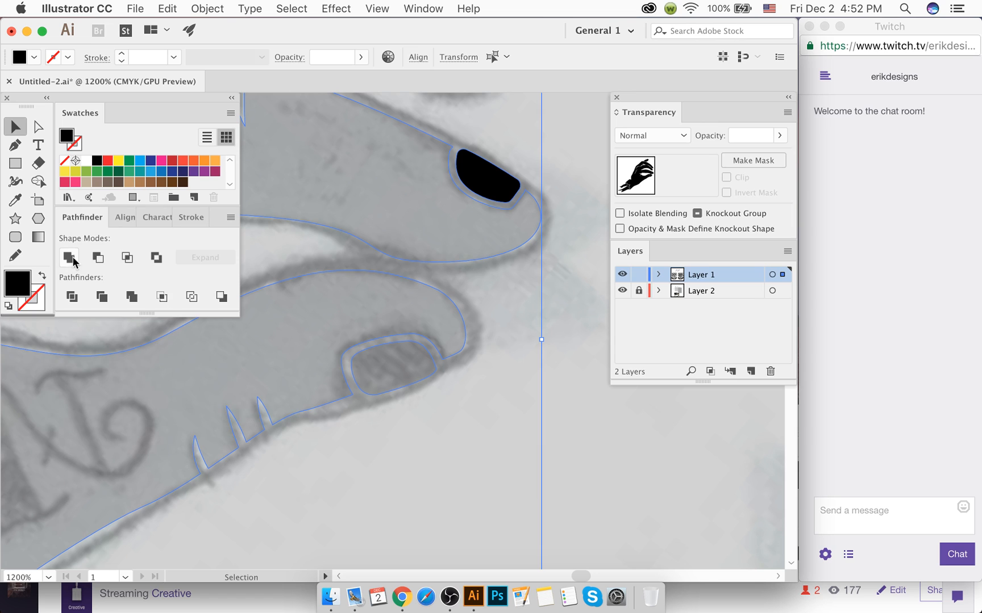
click(68, 258)
key(super+shift+a)
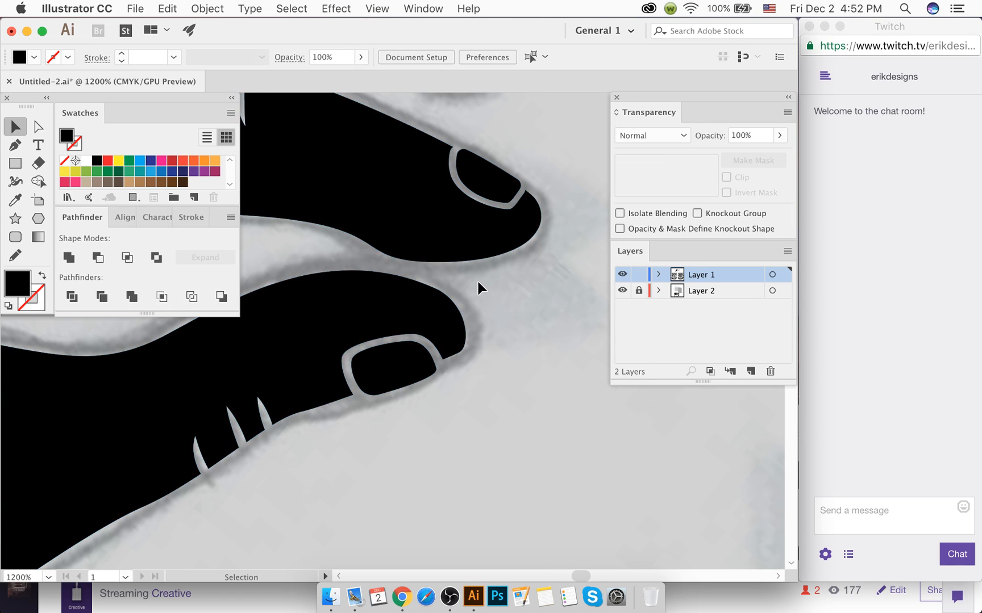
key(super+1)
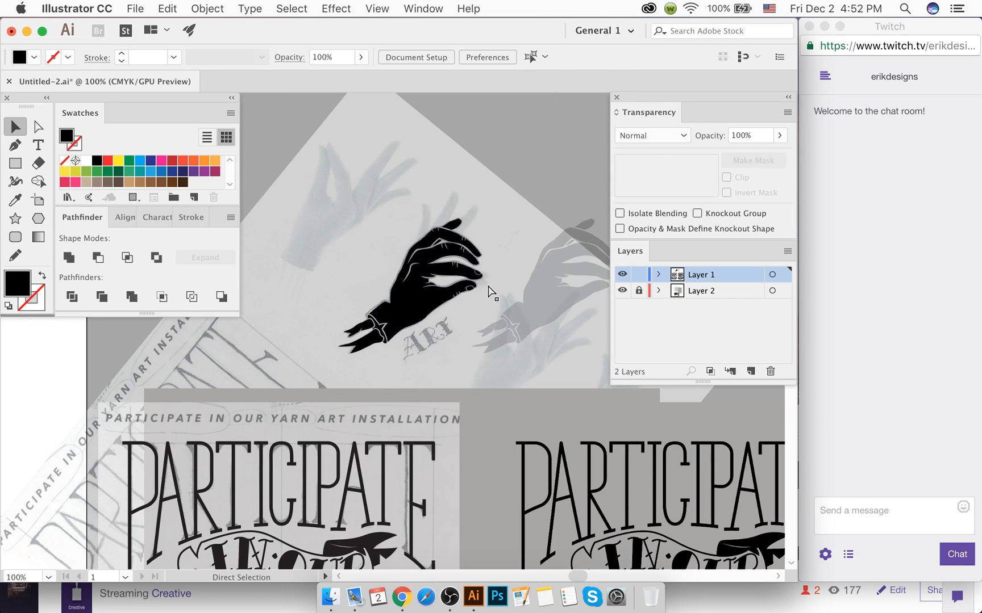
Step: Check the Twitch chat's viewer list, close it, and return to Illustrator
click(848, 555)
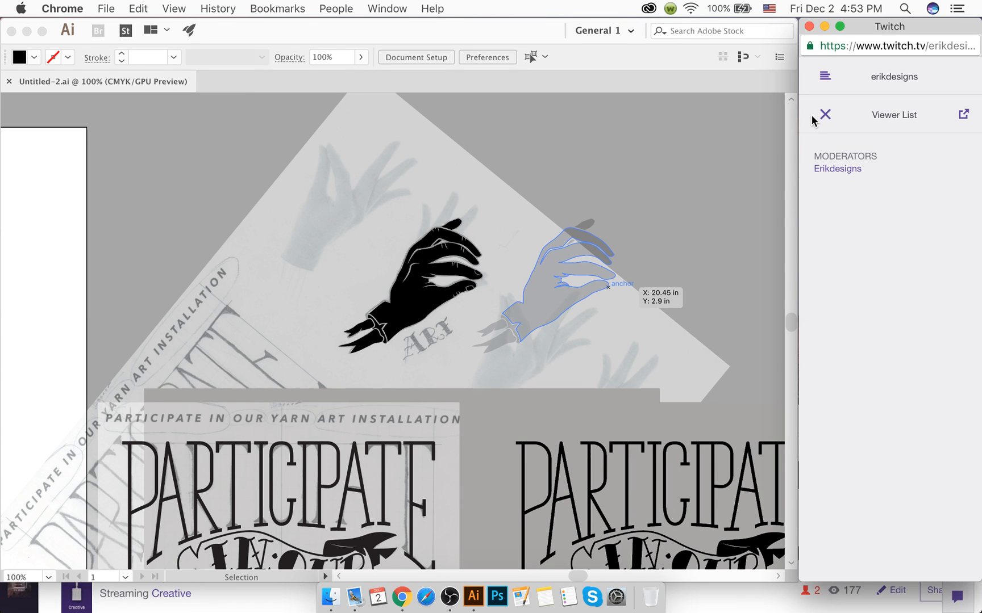
click(824, 114)
click(530, 231)
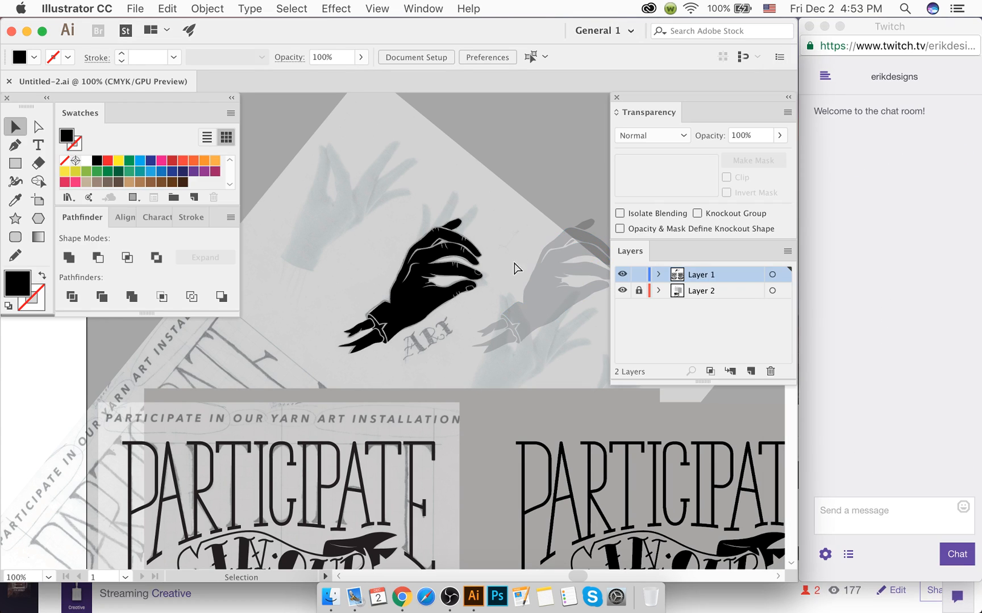
Step: Adjust the curve handle of the anchor point on the ring finger's lower edge near its outer knuckle
scroll(517, 269, right, 2)
scroll(448, 259, up, 4)
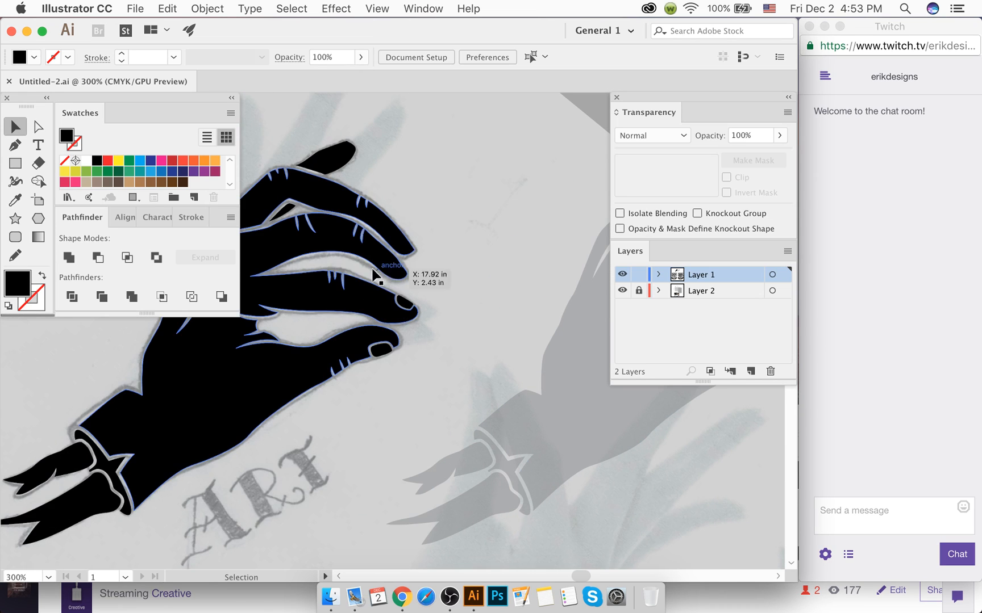
click(340, 239)
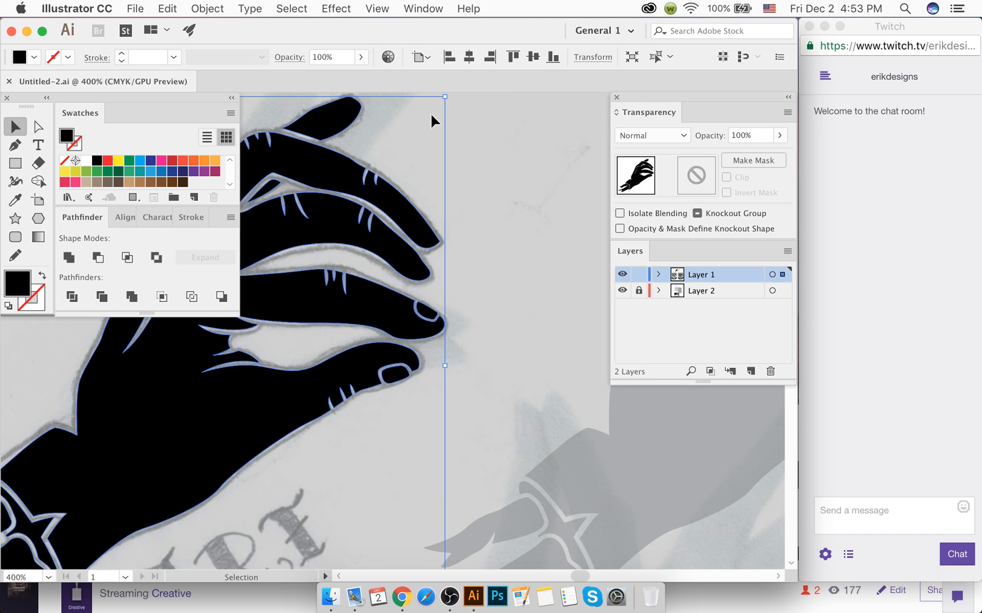
scroll(349, 209, up, 4)
scroll(357, 209, down, 4)
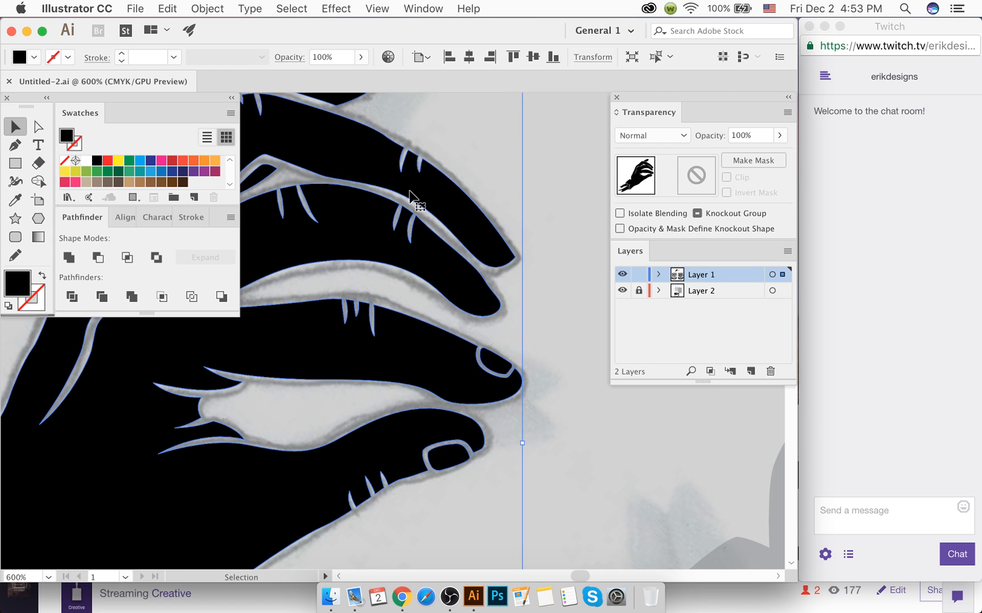
key(a)
click(397, 194)
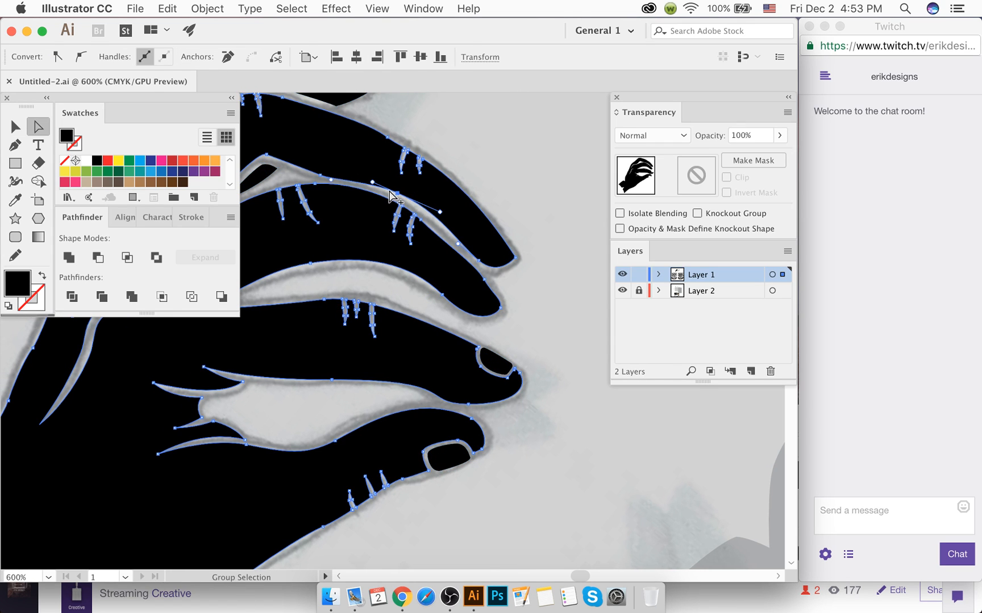
scroll(391, 195, up, 5)
drag(427, 193, 422, 199)
scroll(422, 199, down, 6)
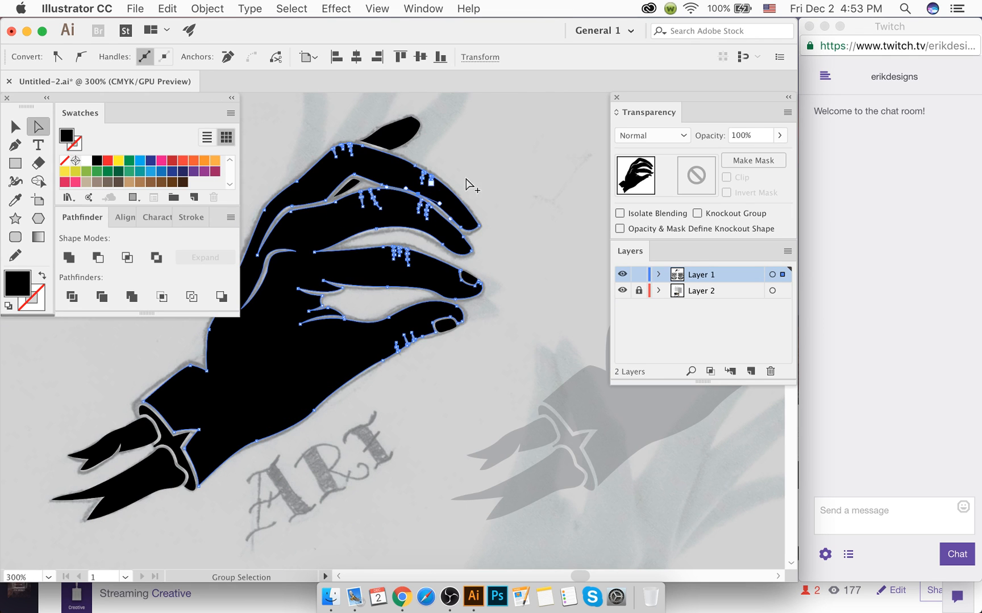
click(472, 183)
Step: Refine the ring finger's lower edge between knuckle and tip by adjusting both curve handles, evening the gap to the middle finger
scroll(439, 209, up, 6)
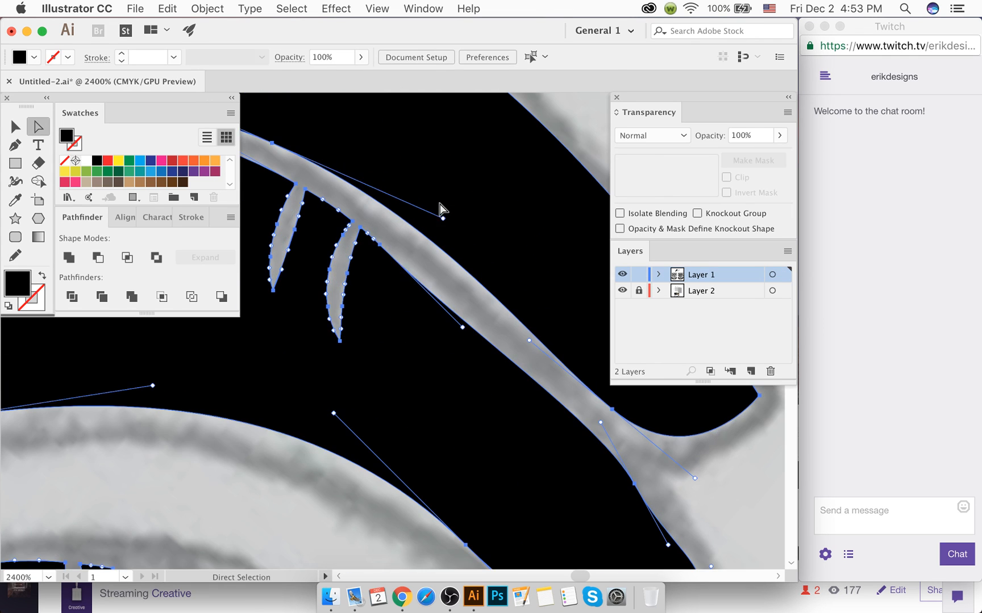
click(440, 207)
scroll(440, 210, down, 2)
drag(499, 306, 471, 286)
key(super+a)
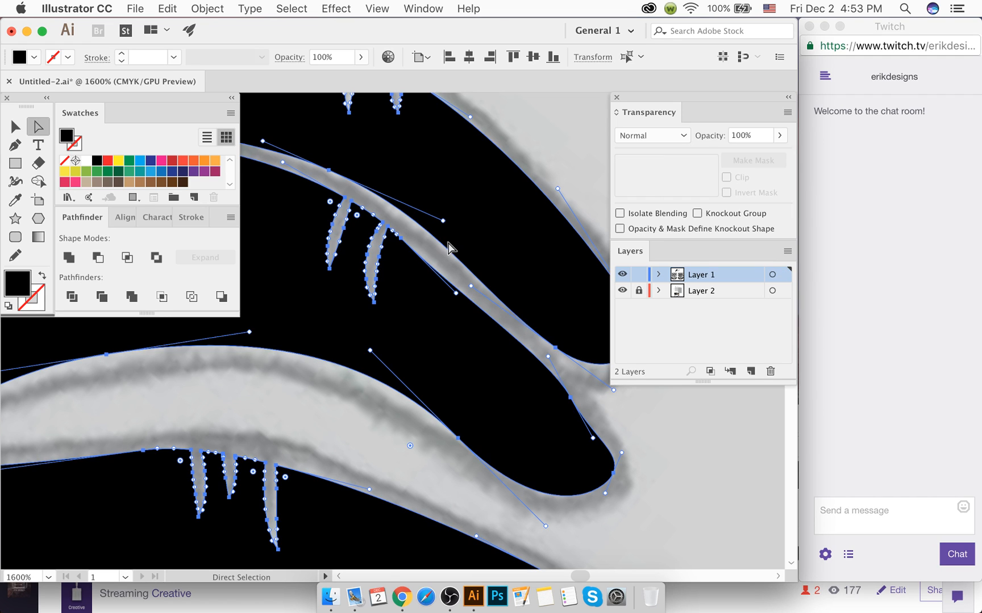
drag(443, 221, 437, 230)
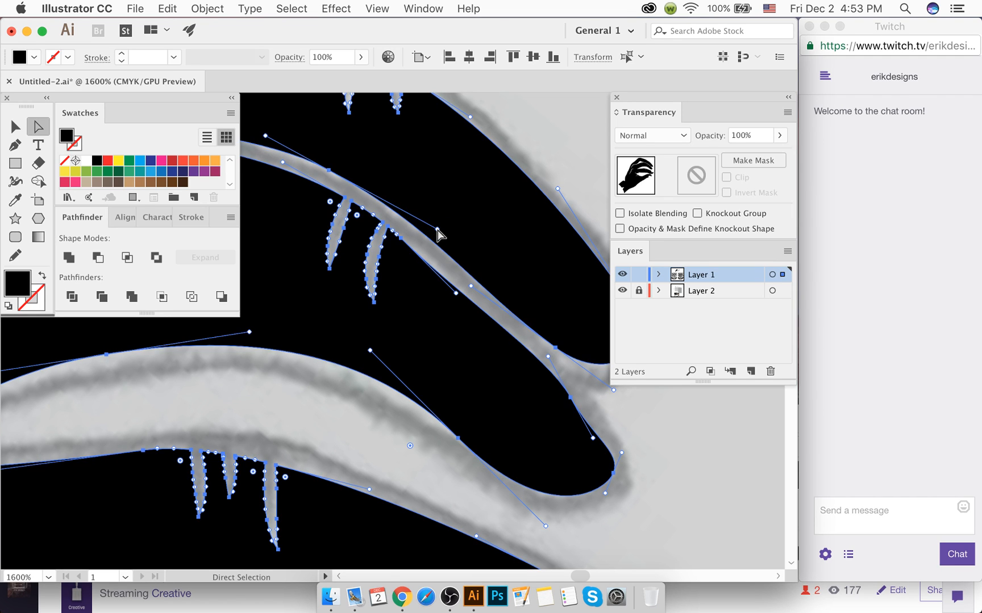
click(533, 124)
scroll(473, 198, down, 2)
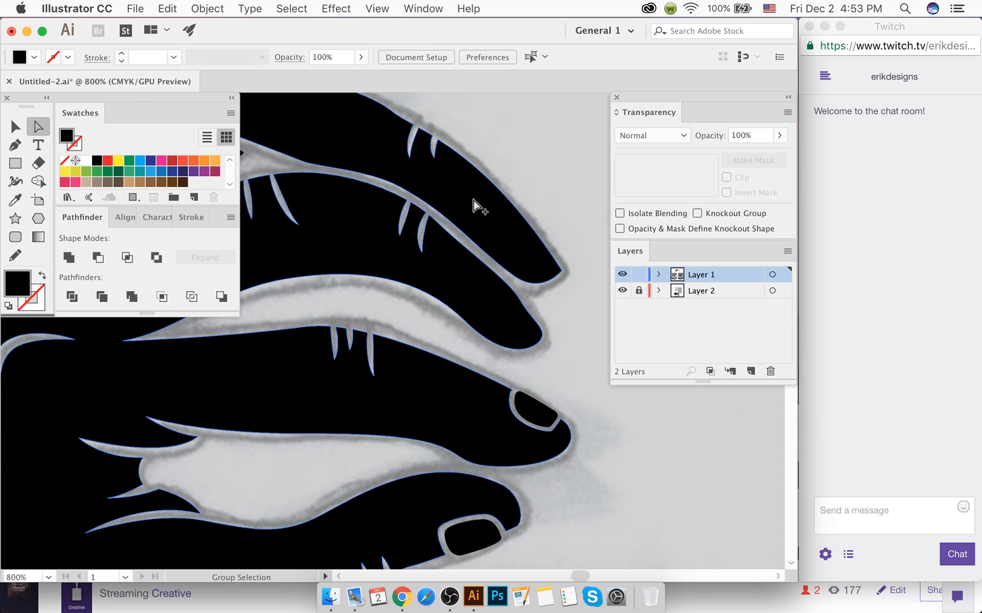
click(533, 153)
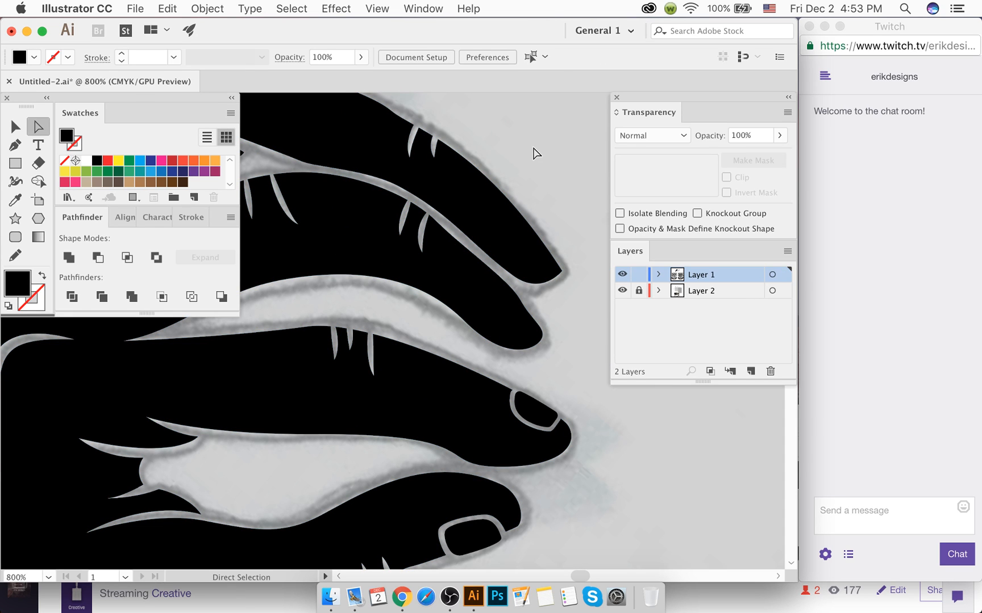
Step: Round the sharp corner at the ring finger's tip slightly and save the document
click(555, 272)
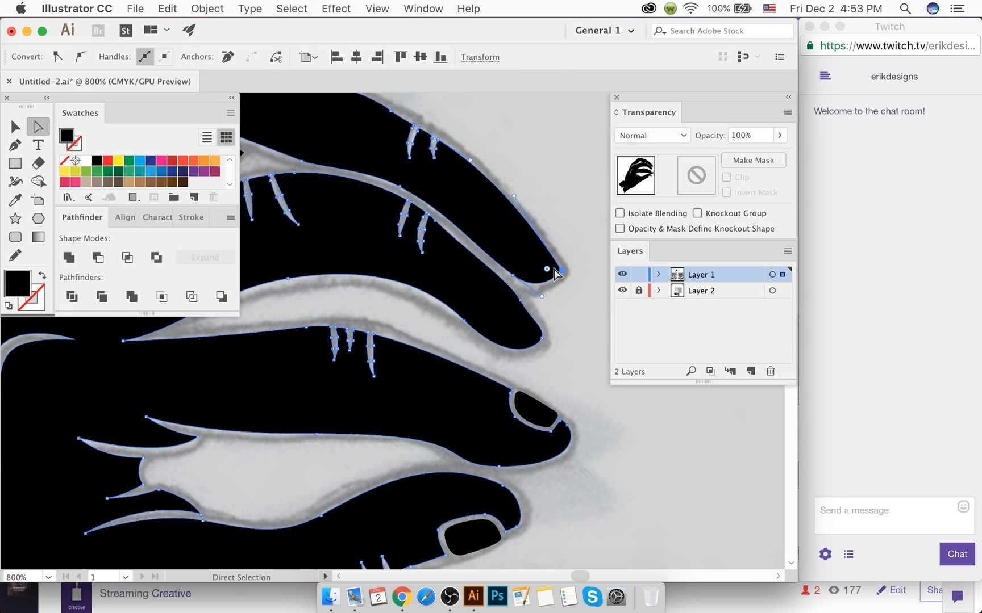
click(561, 261)
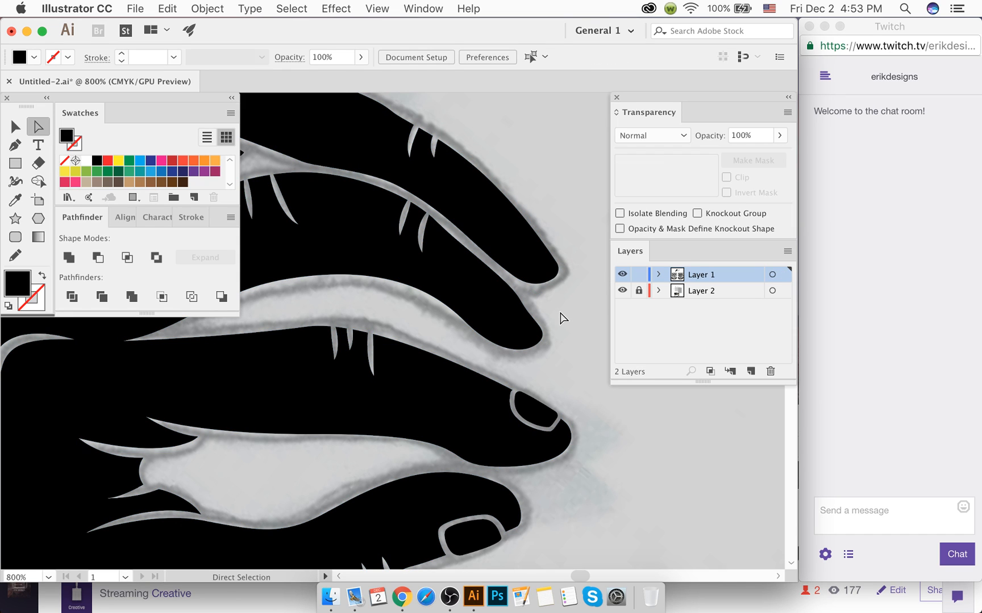
key(super+s)
key(v)
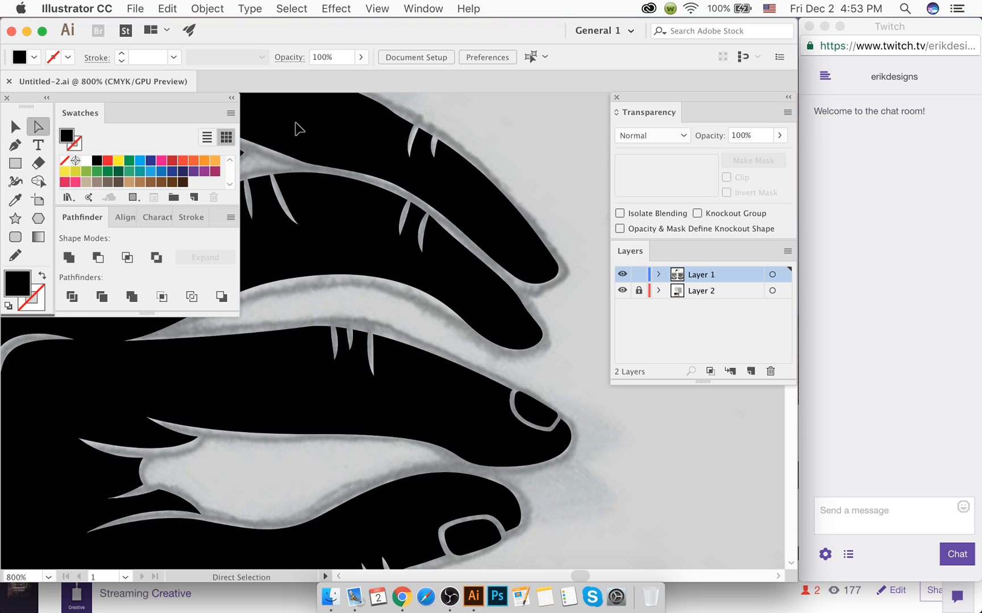
Step: Try to lower the opacity of only the main hand shape to 36%, and undo the change
key(a)
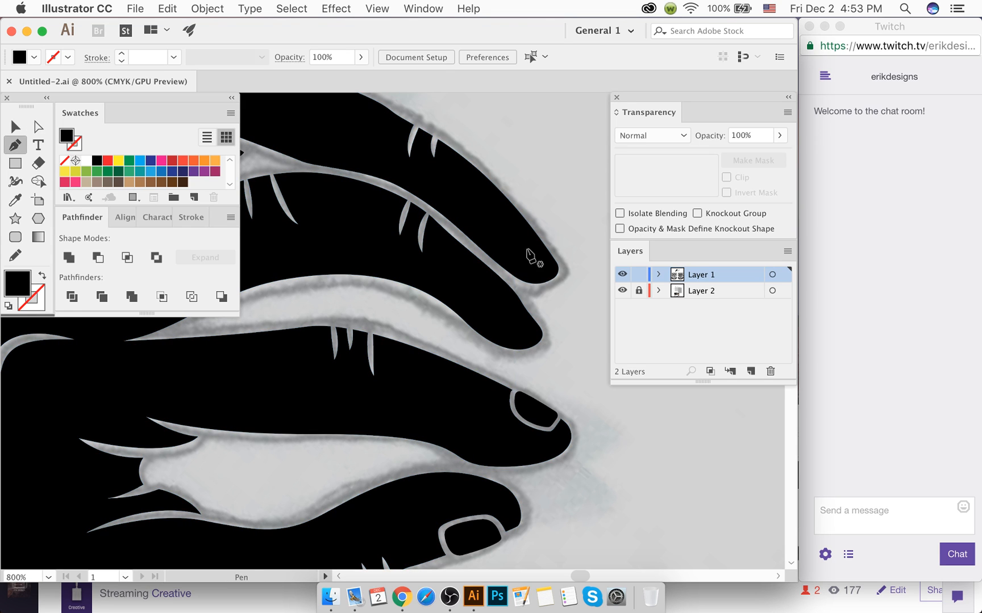
click(514, 265)
click(780, 135)
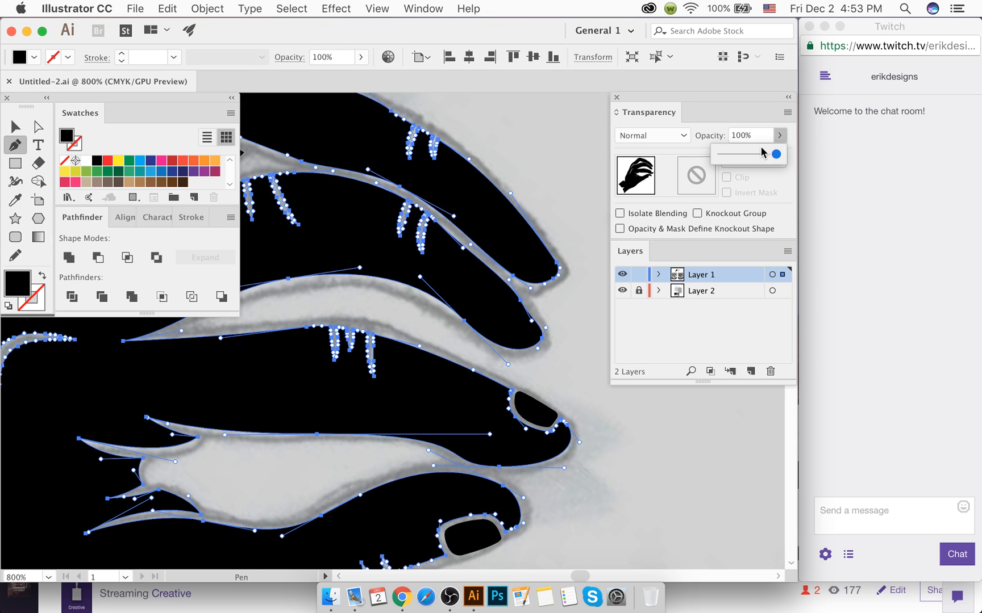
drag(741, 154, 741, 154)
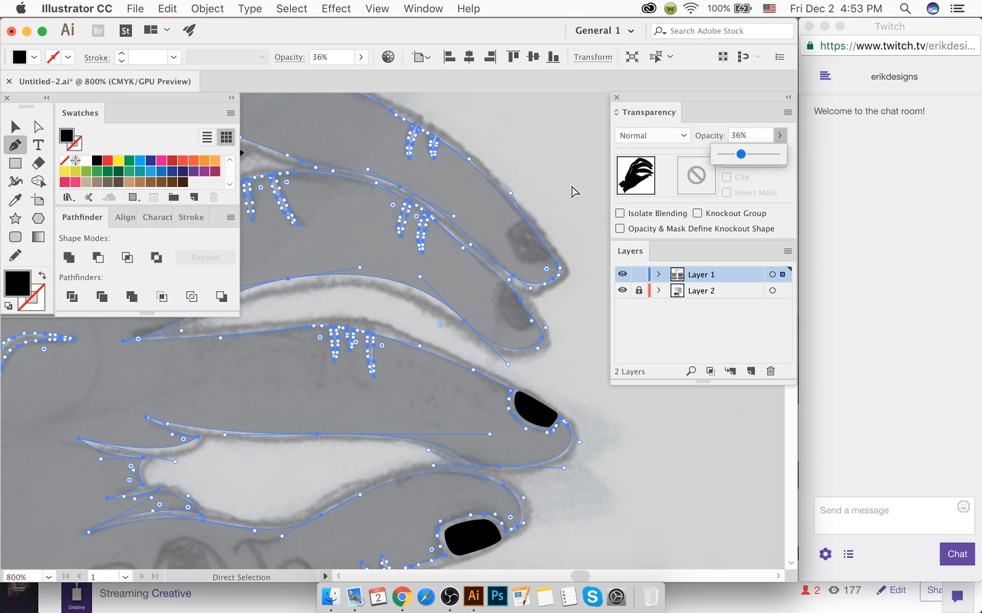
key(super+z)
Step: Set the opacity of the whole hand artwork, including the fingernails, to 29% and deselect it
key(v)
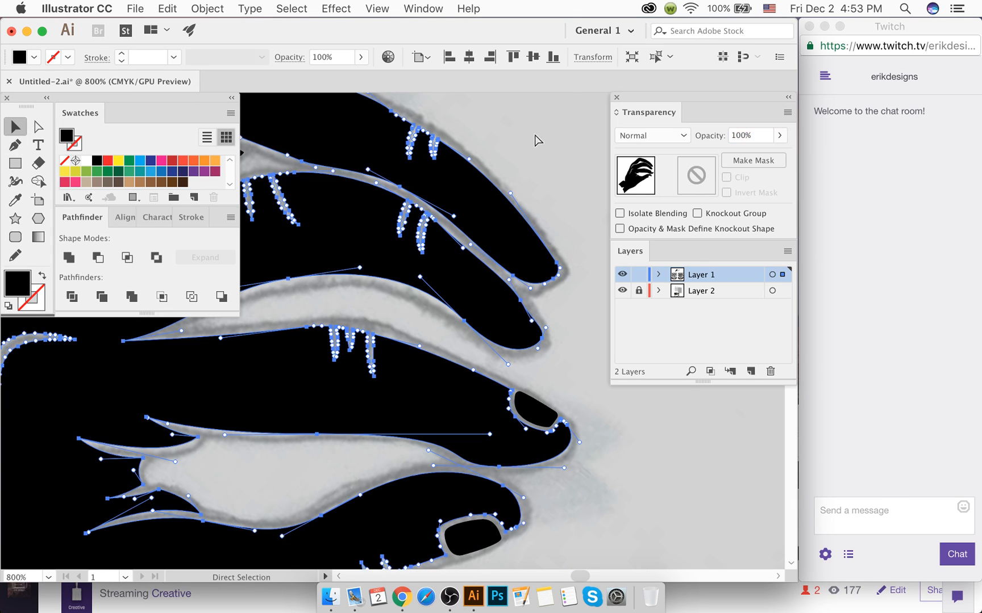
click(500, 185)
click(505, 194)
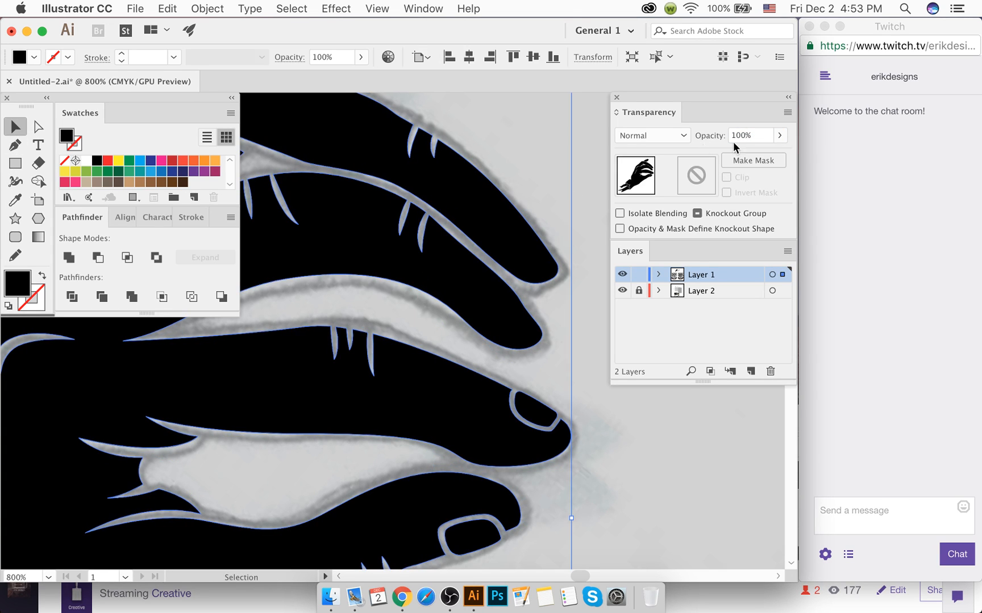
click(778, 136)
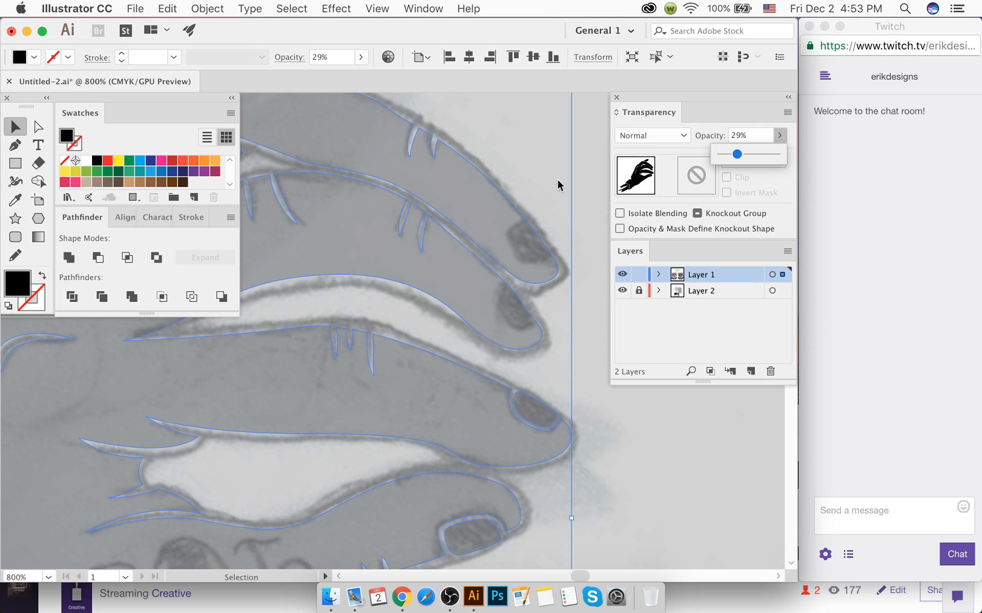
click(545, 193)
Step: Trace the middle finger's nail over the sketch as a closed curved shape with the Pen tool
scroll(520, 287, up, 4)
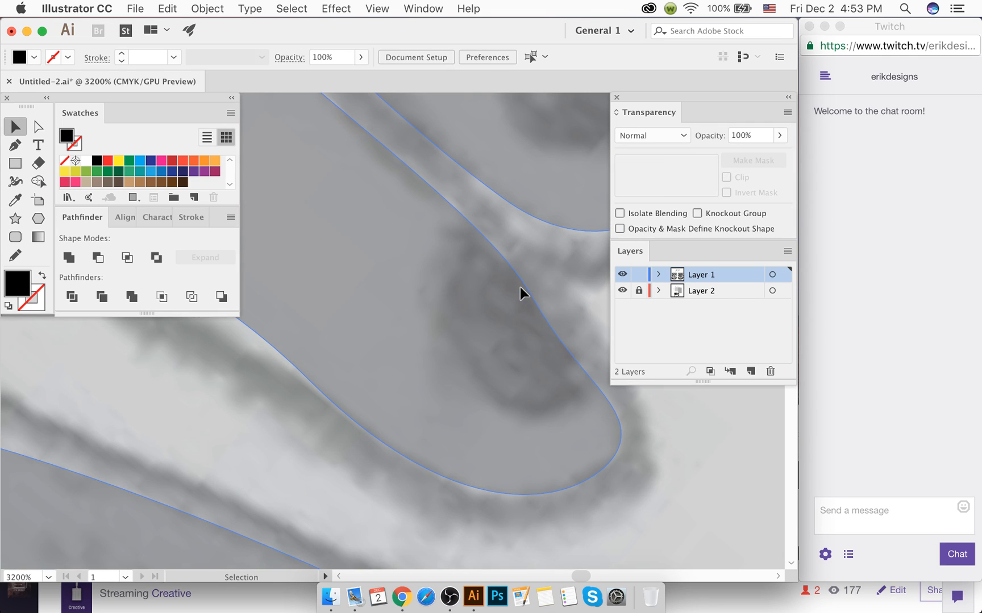
key(p)
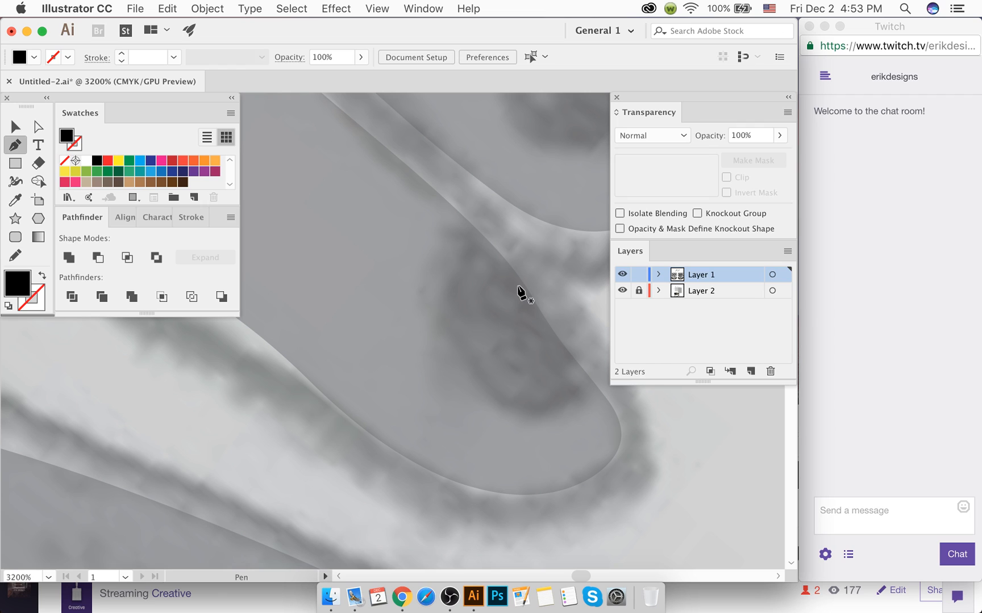
key(super)
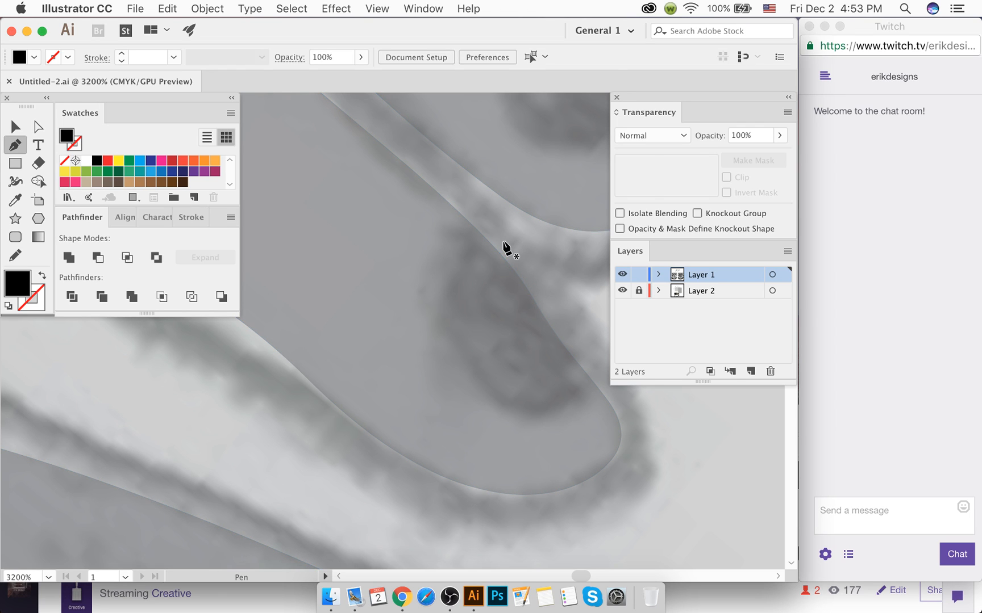
click(501, 240)
drag(432, 305, 432, 332)
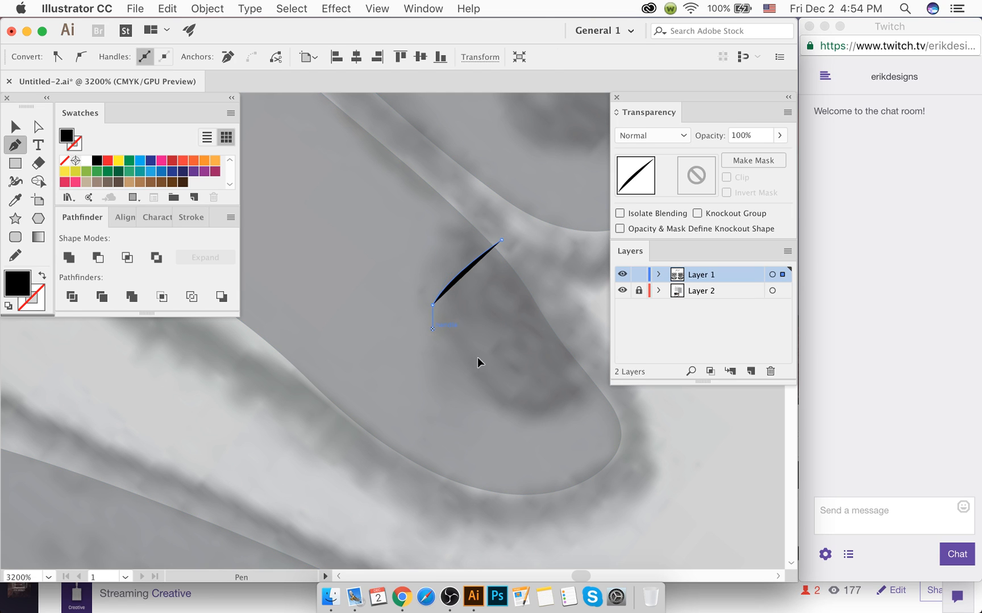
drag(530, 421, 548, 430)
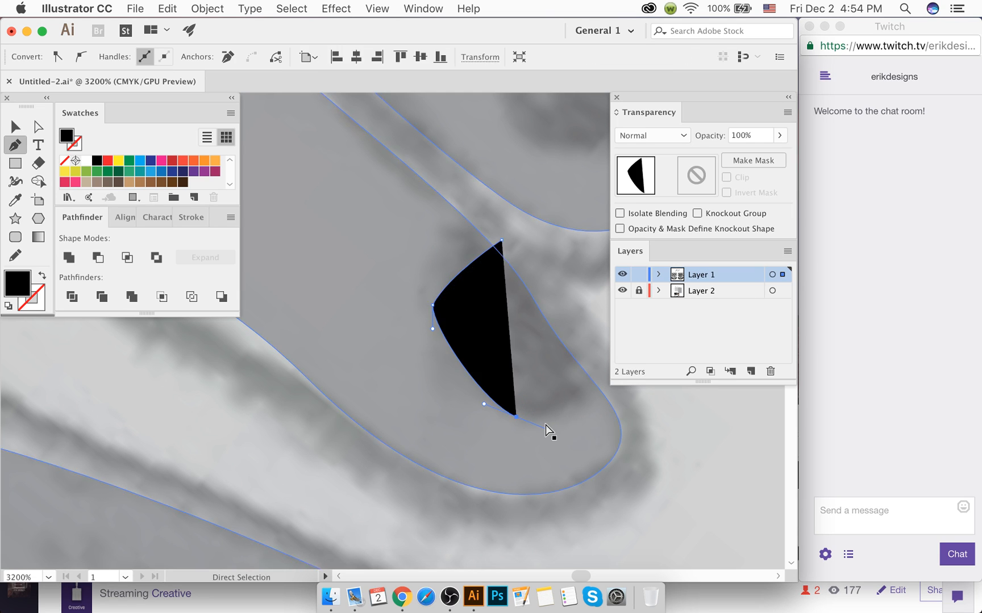
scroll(571, 427, right, 3)
scroll(558, 394, right, 5)
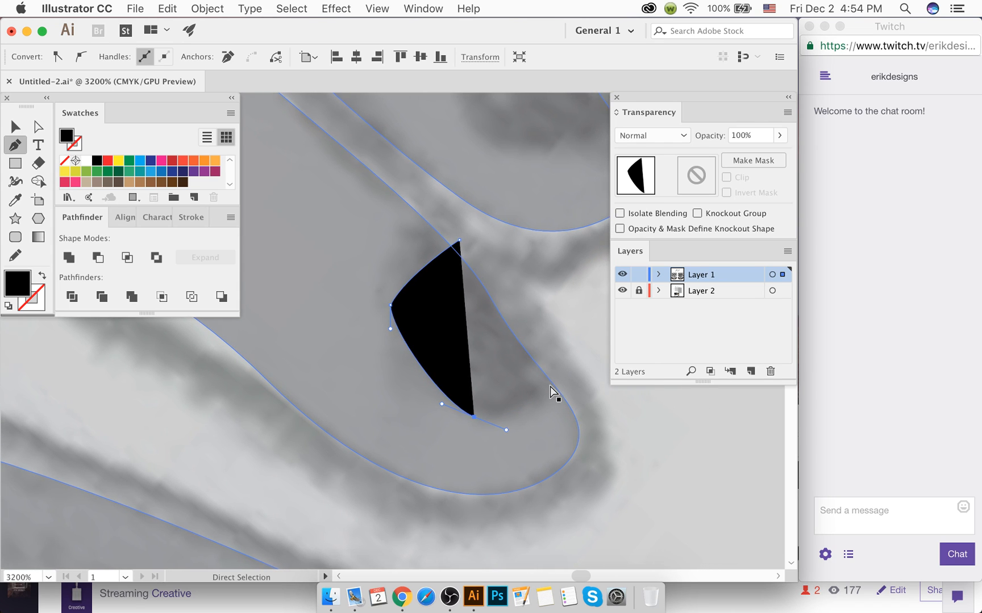
click(529, 370)
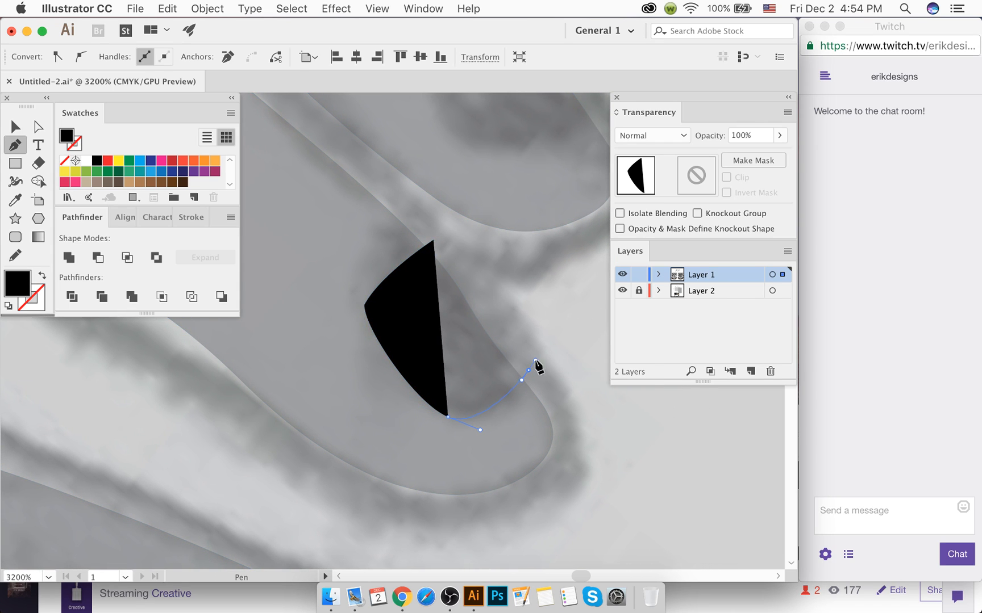
click(435, 241)
Step: Round the middle fingernail's corner near the cuticle and refine its outer edge by adjusting the anchor points and curve handle
key(a)
drag(431, 254, 430, 264)
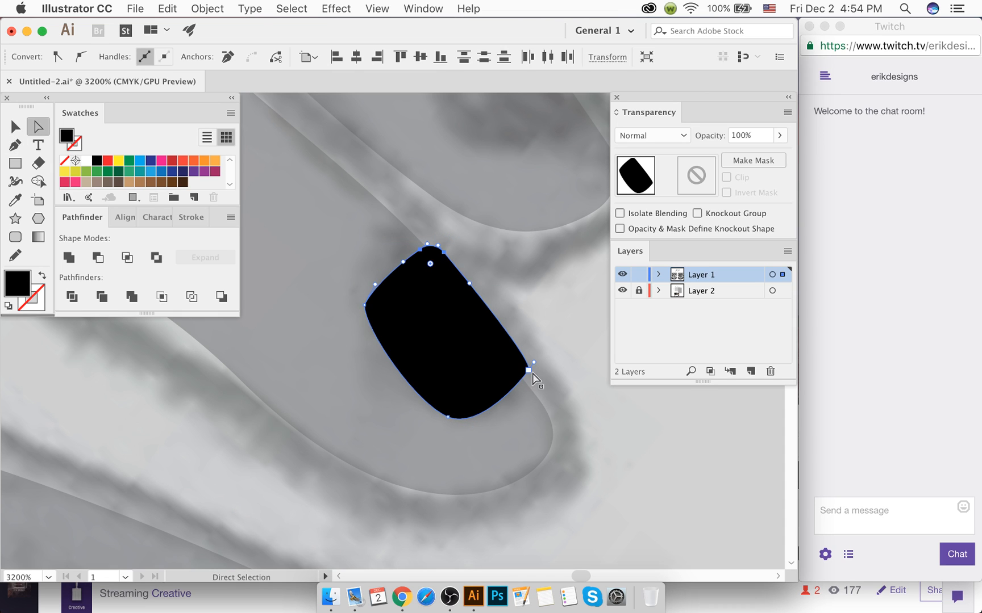
click(529, 371)
scroll(527, 381, up, 2)
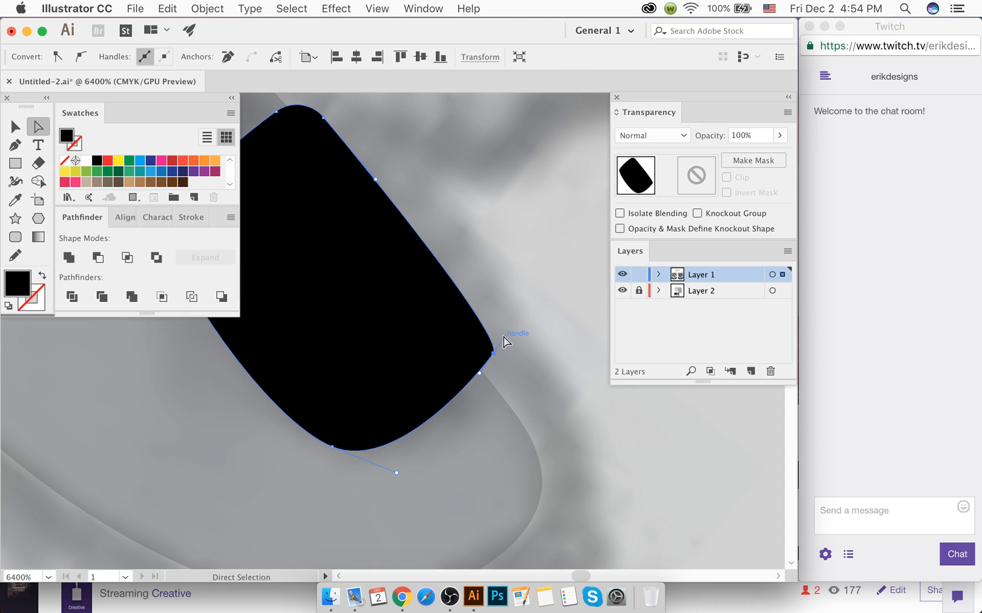
drag(492, 353, 485, 359)
drag(323, 118, 314, 124)
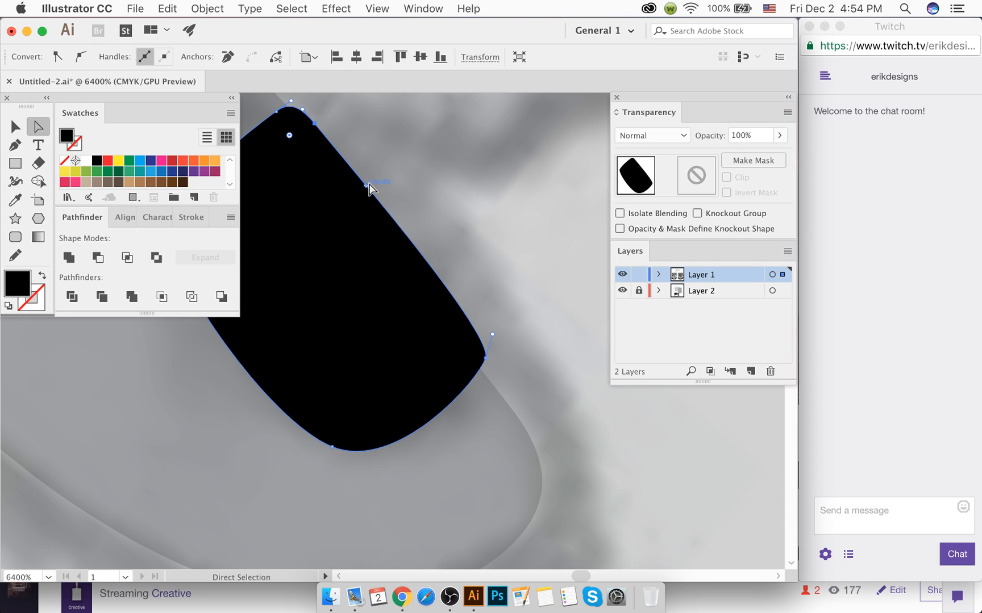
drag(367, 184, 372, 184)
click(409, 197)
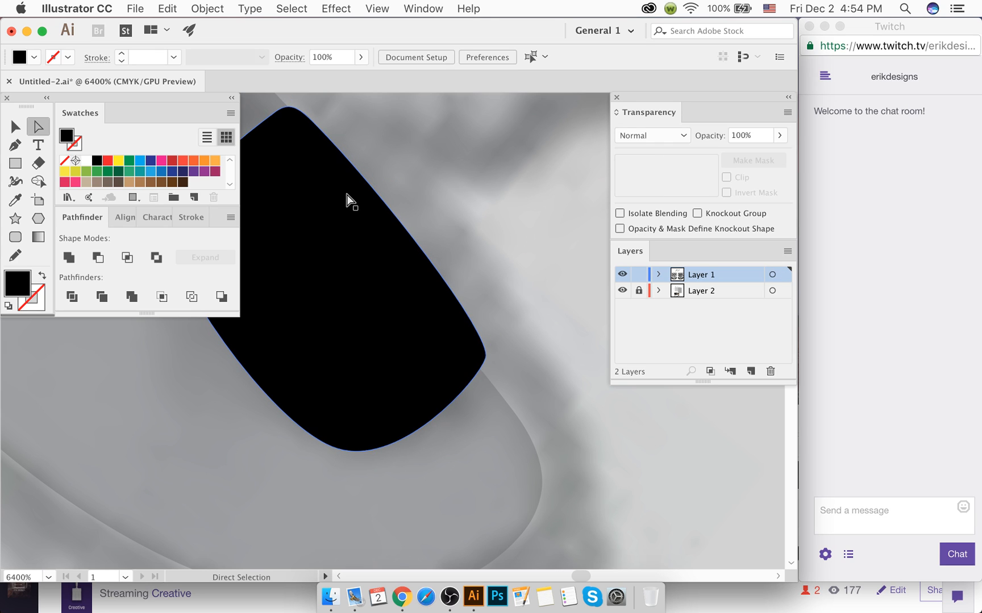
Step: Cut the nail shape out of the hand with Shape Builder and paste a copy of the nail in front
click(15, 127)
click(325, 234)
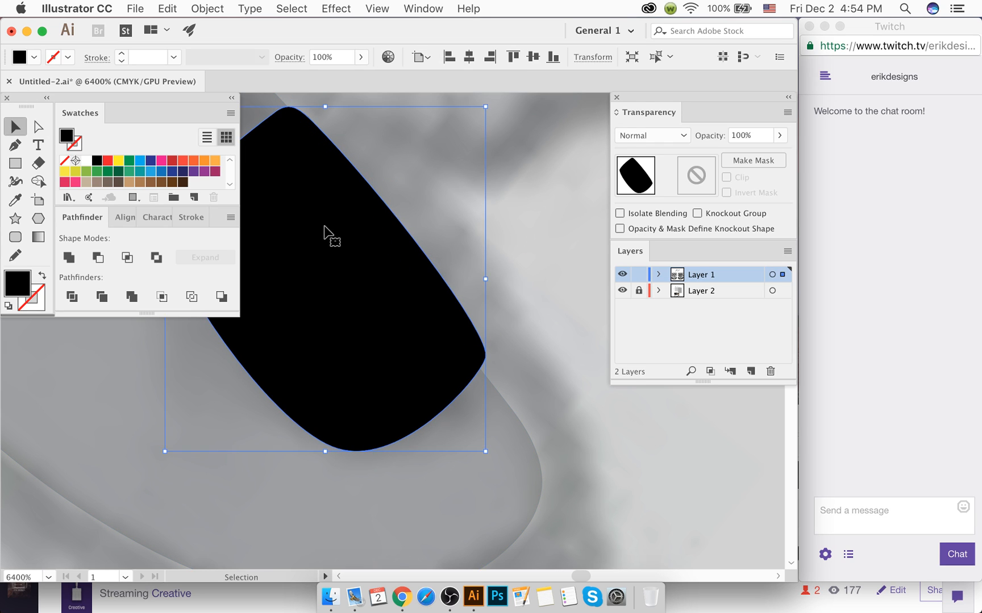
shift+click(522, 471)
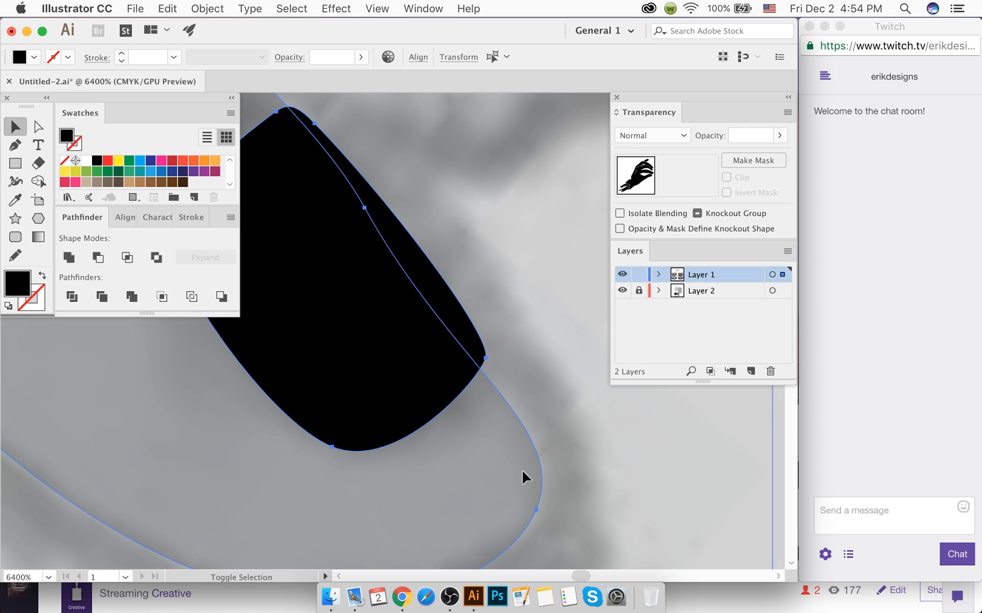
key(shift+m)
drag(456, 224, 452, 223)
key(super+f)
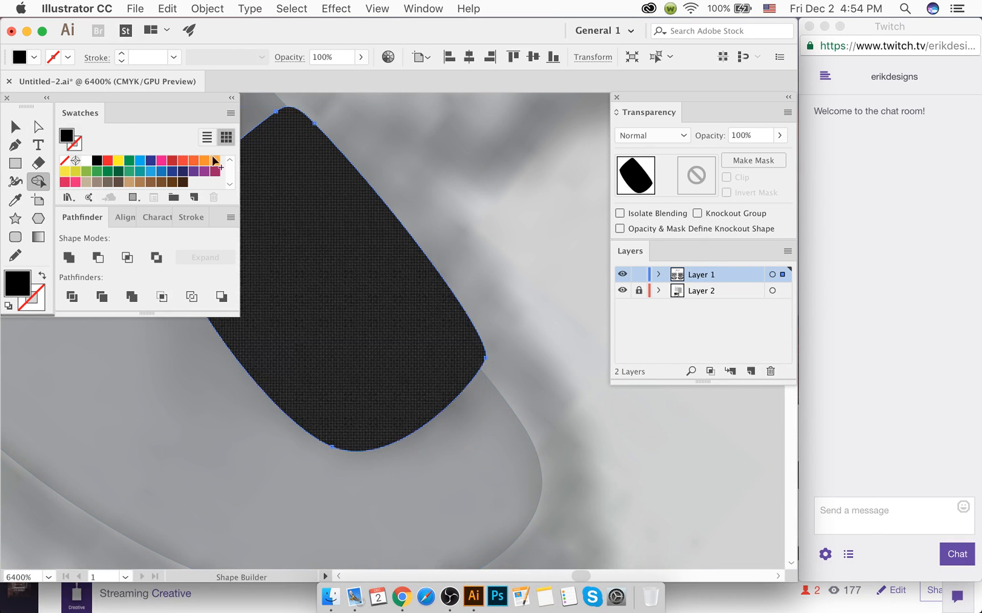
Step: Shrink the middle fingernail slightly about its centre and nudge it toward the outer edge, leaving a thin gap around it
click(16, 127)
drag(485, 452, 467, 432)
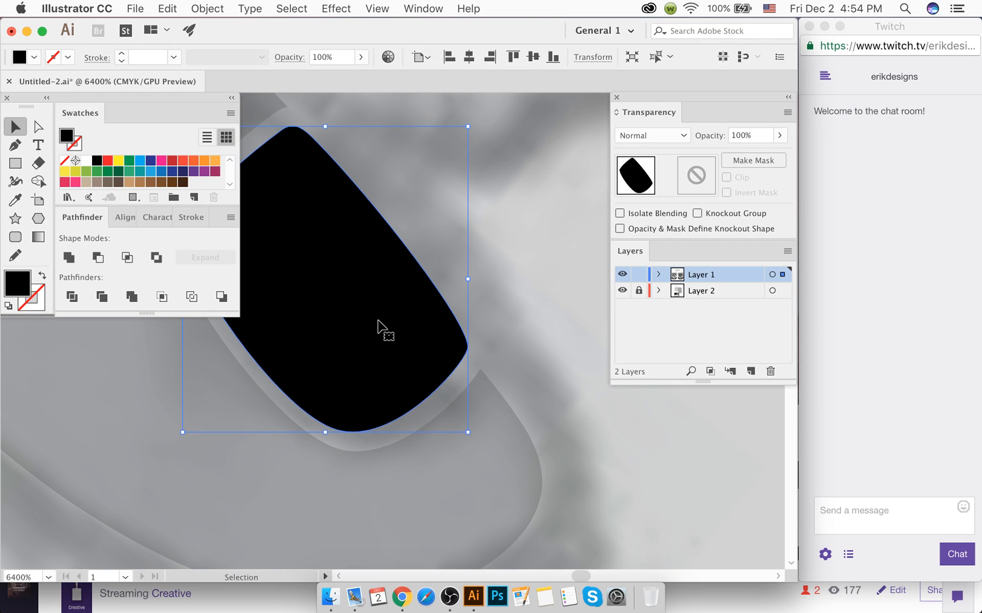
drag(354, 302, 360, 298)
click(504, 271)
key(super+minus)
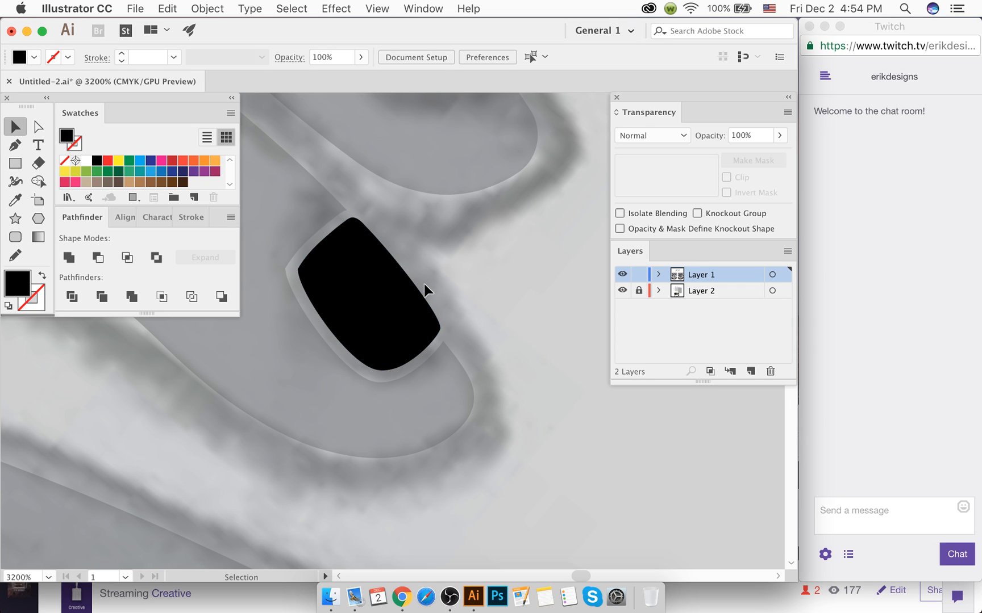
Step: Round the sharp inner corners of the middle fingernail and its surrounding cutout together
key(a)
click(298, 270)
click(312, 277)
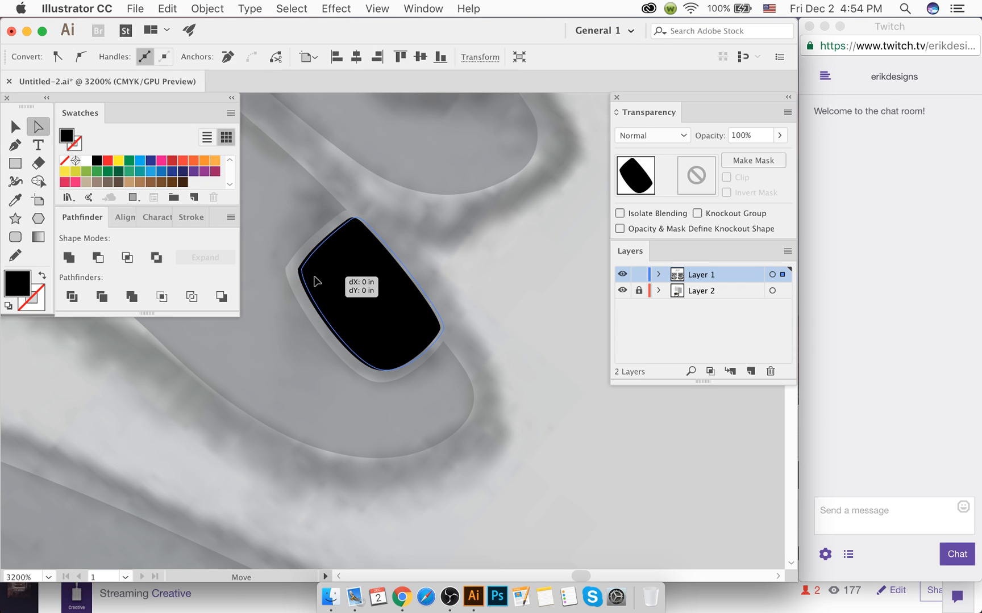
click(298, 270)
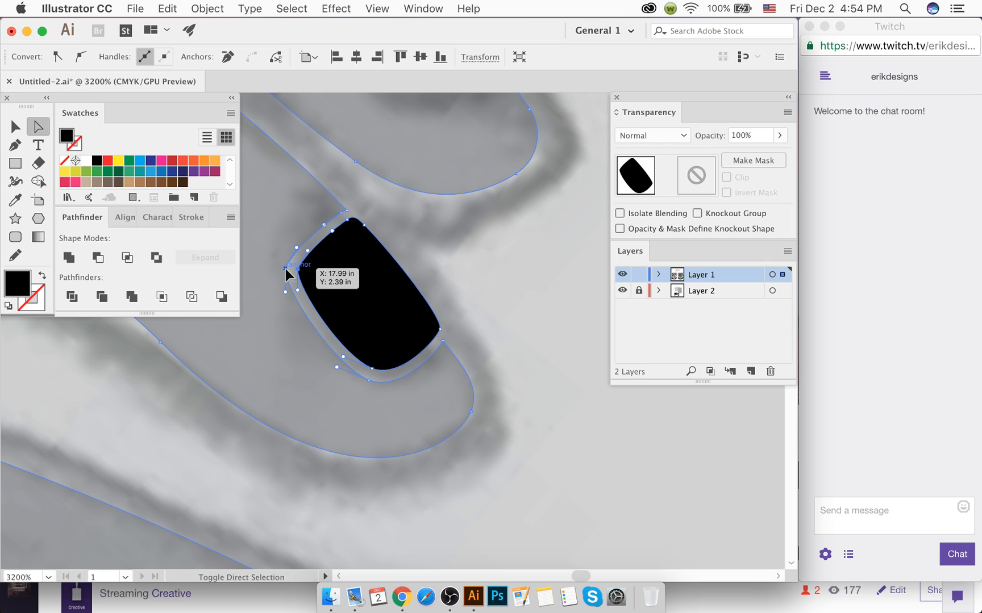
shift+click(286, 269)
drag(301, 272, 308, 273)
click(423, 250)
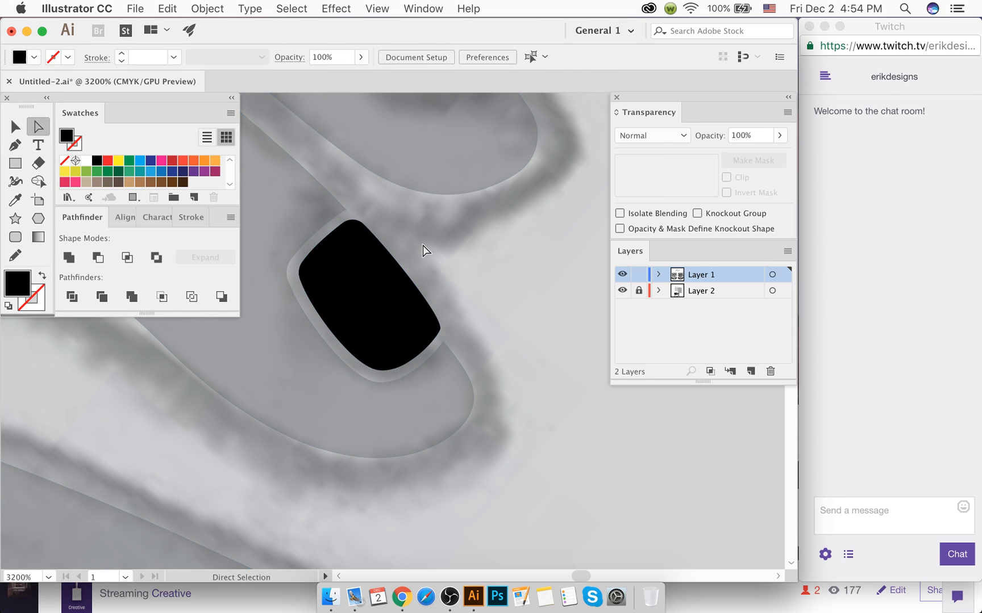
Step: Unite the middle fingernail with the hand artwork and save the document
scroll(420, 251, down, 1)
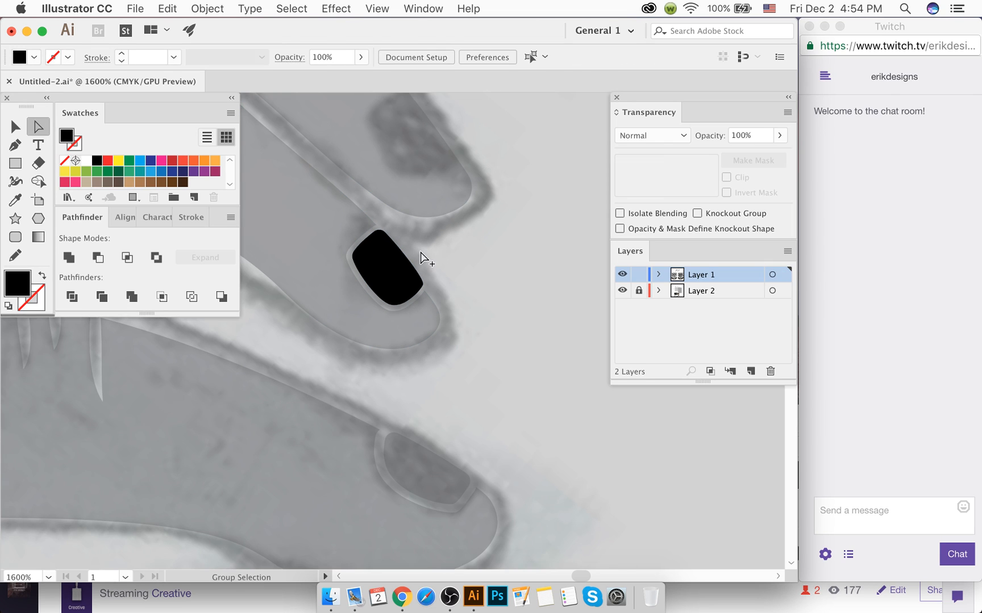
scroll(420, 256, up, 2)
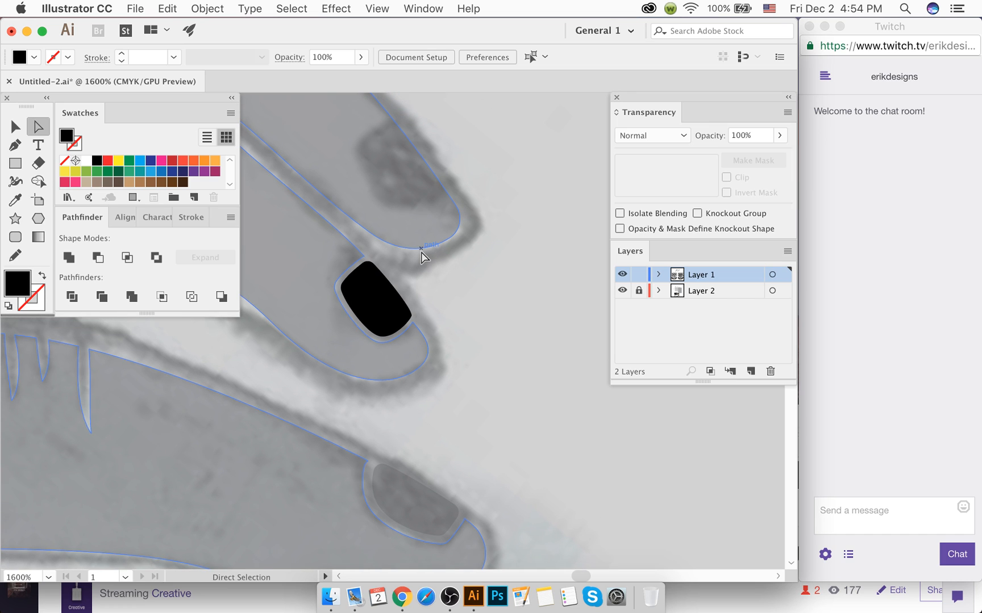
key(v)
click(332, 343)
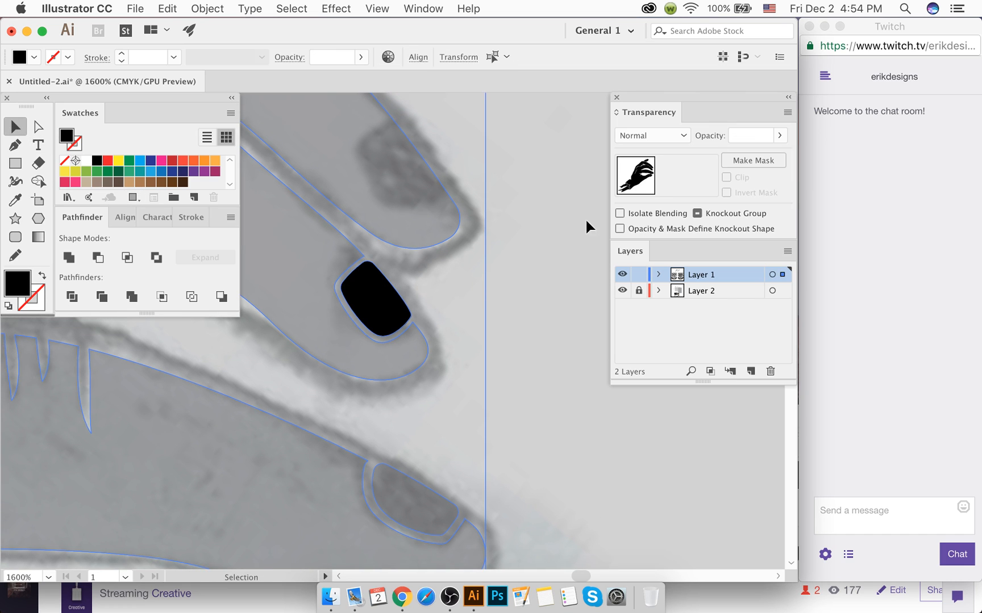
click(69, 258)
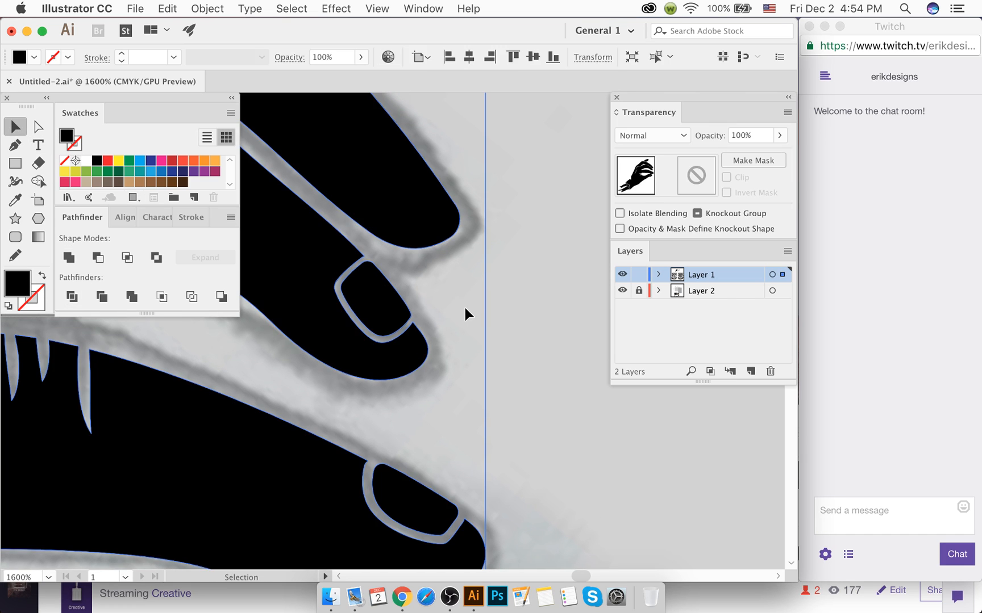
key(a)
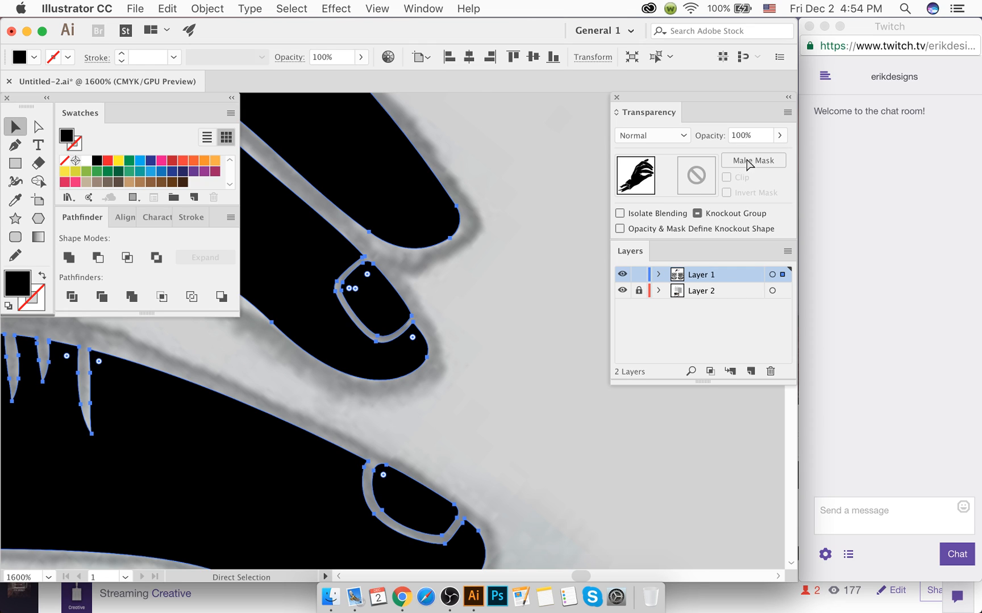
key(super+s)
Step: Lower the opacity of the united hand artwork to 36% and deselect it
key(v)
click(779, 136)
drag(769, 154, 740, 161)
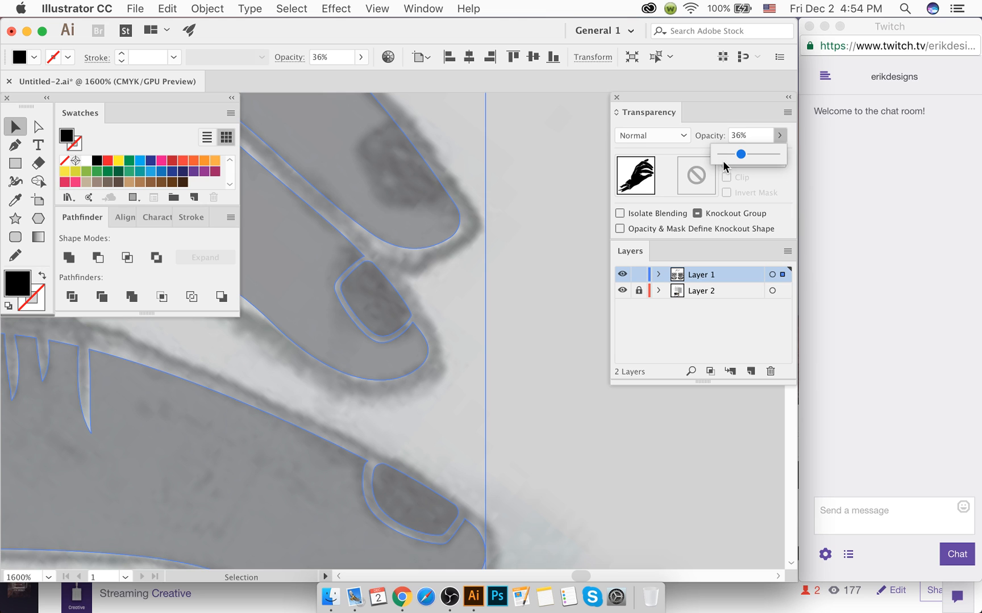
click(504, 282)
scroll(491, 289, up, 3)
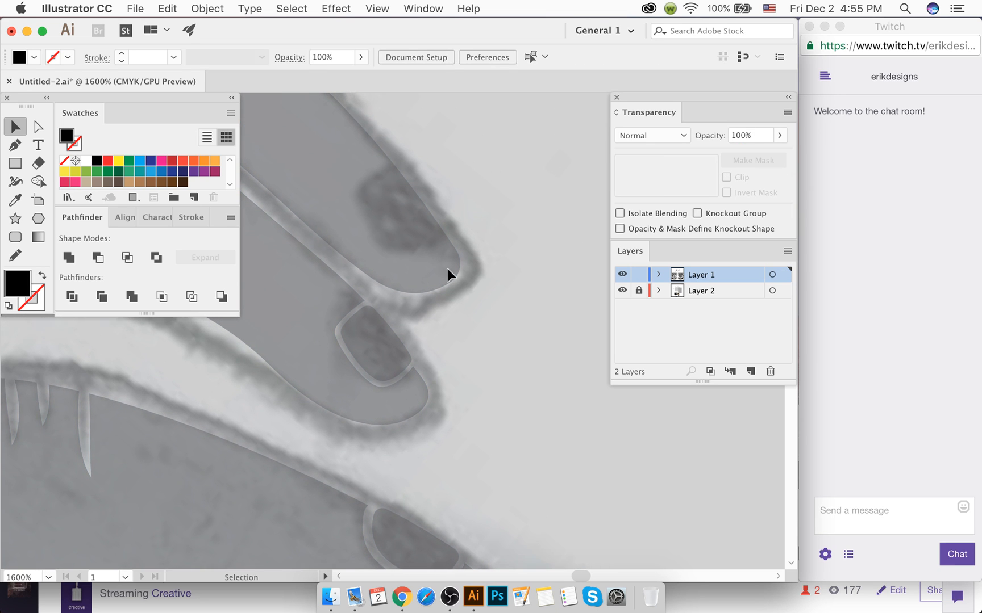
scroll(363, 186, up, 2)
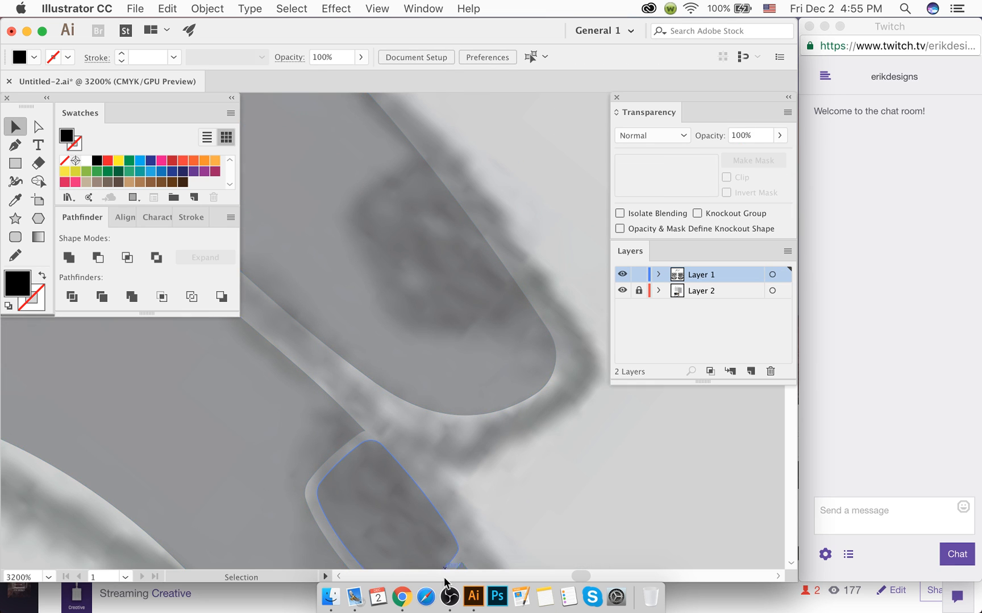
Step: Switch to OBS to check the live stream's status and microphone level, and minimize its window
click(449, 596)
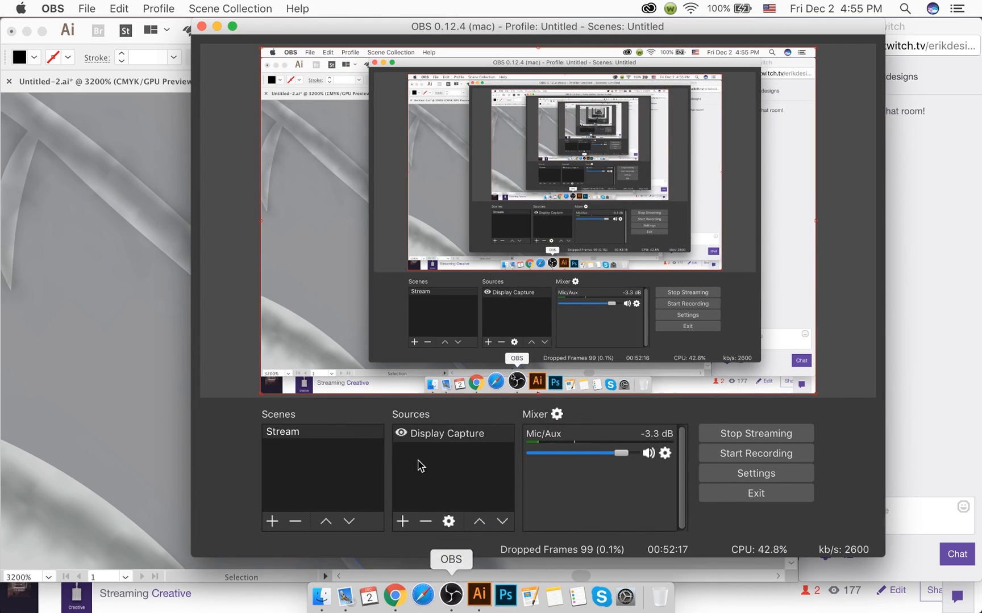
click(217, 26)
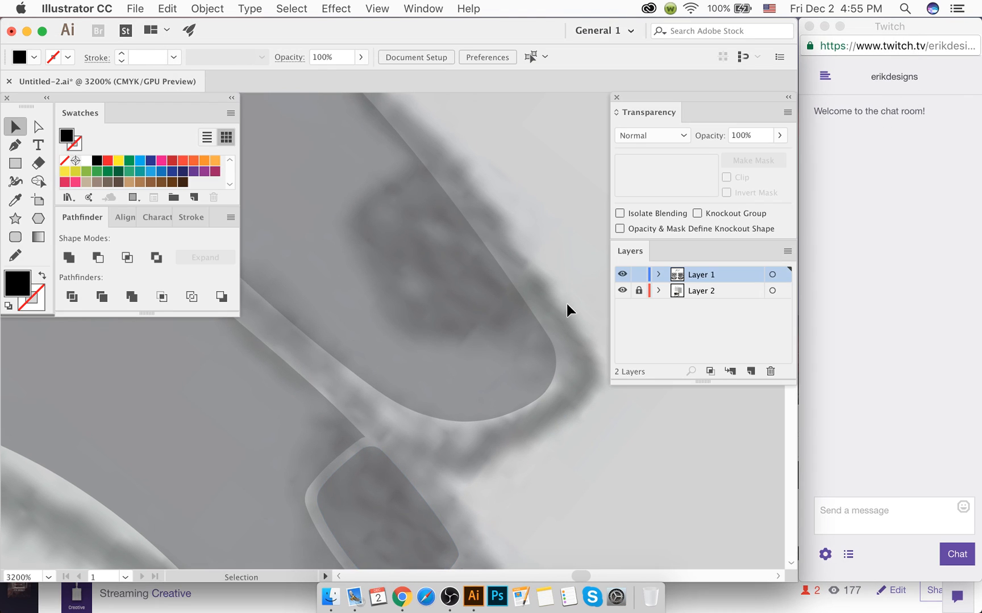
click(450, 596)
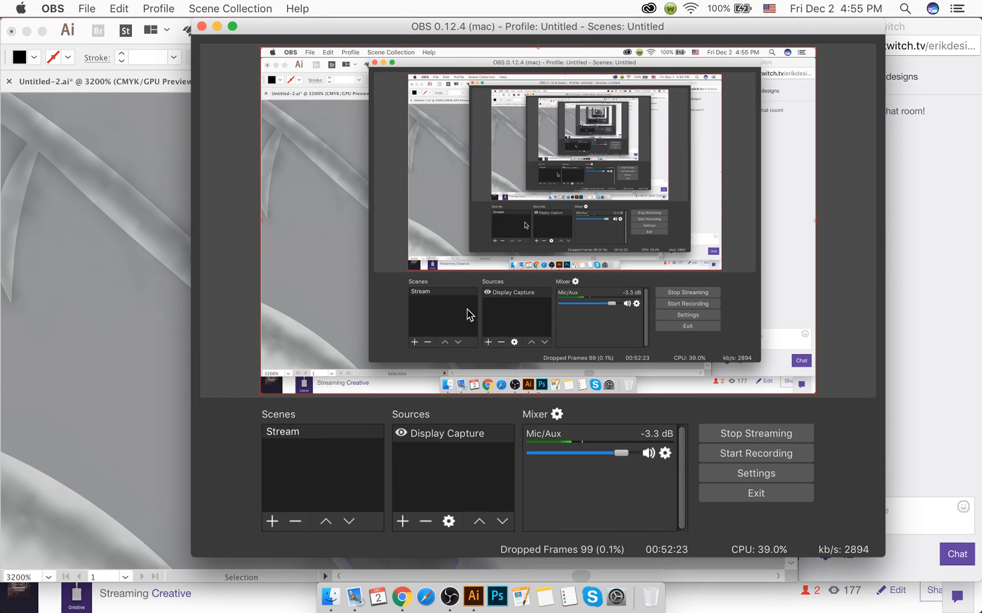
click(217, 26)
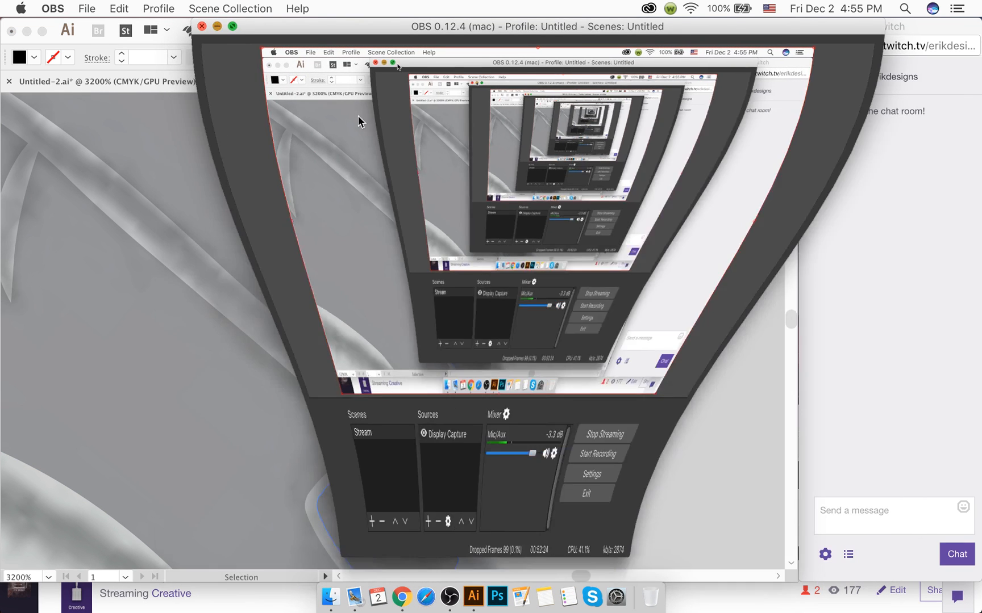
Step: Trace the ring finger's nail over the sketch as a closed curved shape with the Pen tool
key(p)
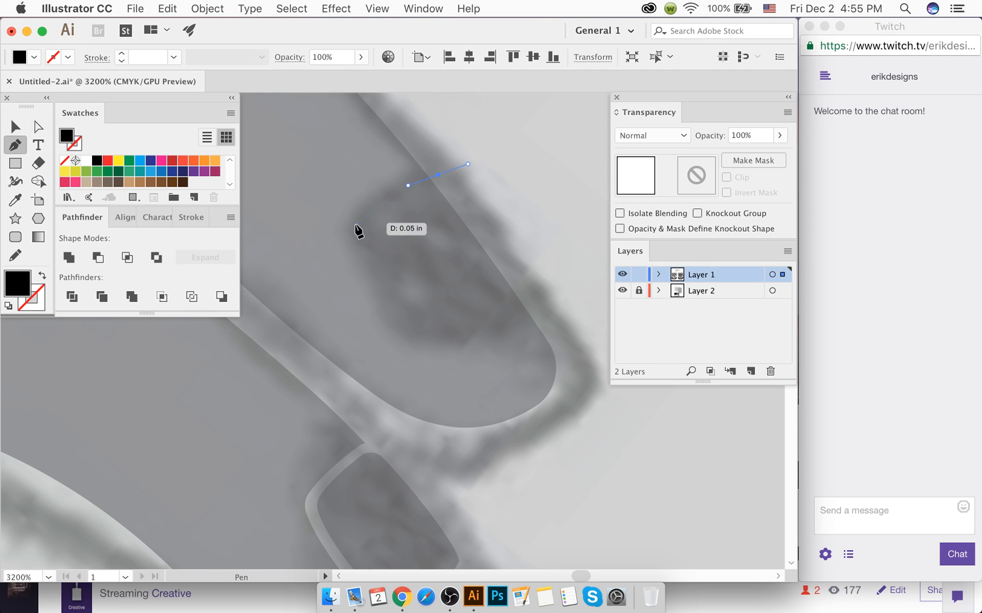
drag(356, 222, 345, 239)
drag(407, 331, 419, 342)
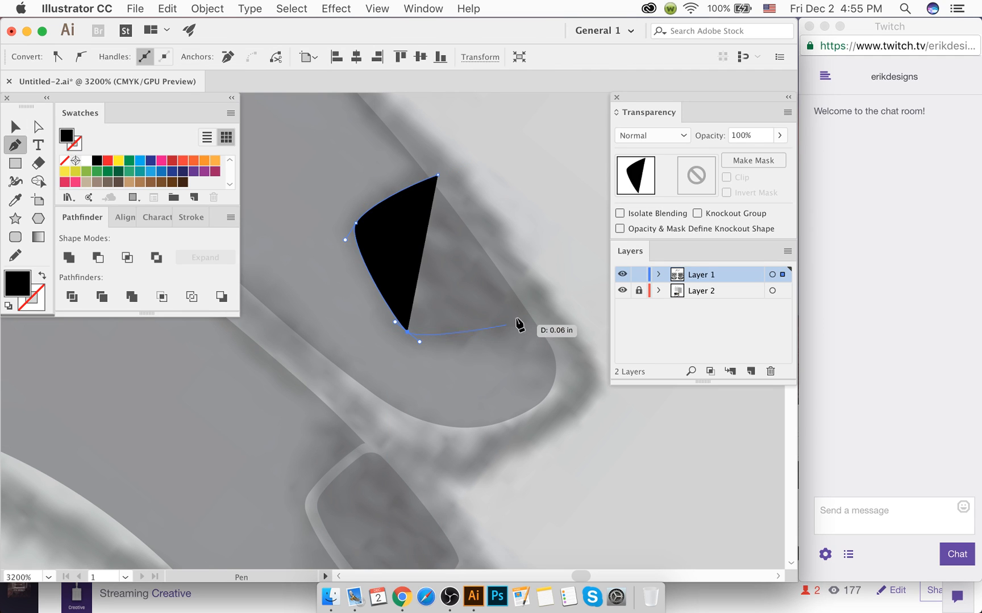
drag(531, 303, 576, 266)
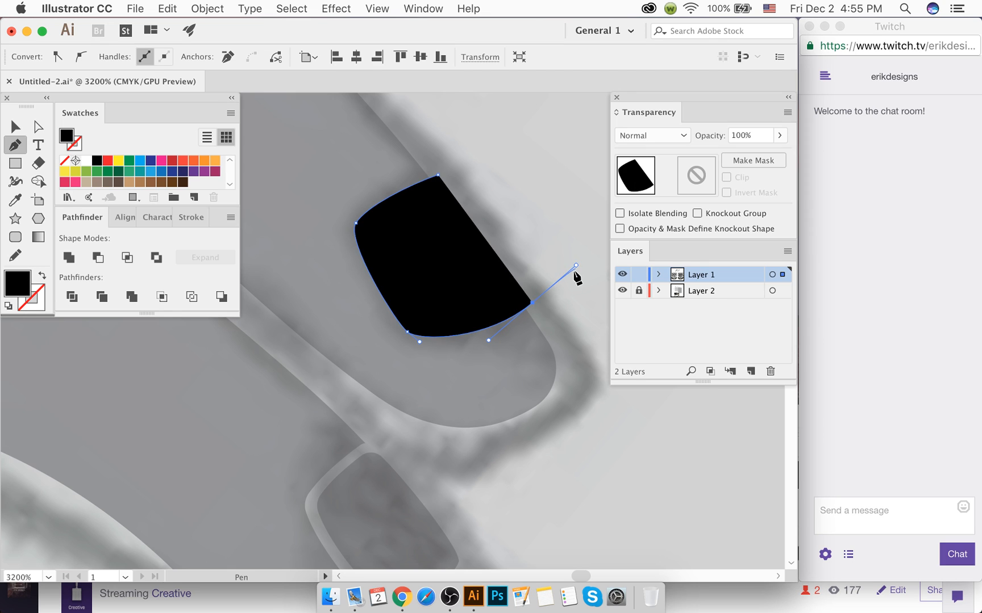
click(532, 303)
click(437, 175)
Step: Round the ring fingernail shape's two corners on the finger's outer edge with the Direct Selection tool, leaving the base corner's curve intact
key(a)
drag(434, 191, 434, 199)
click(530, 303)
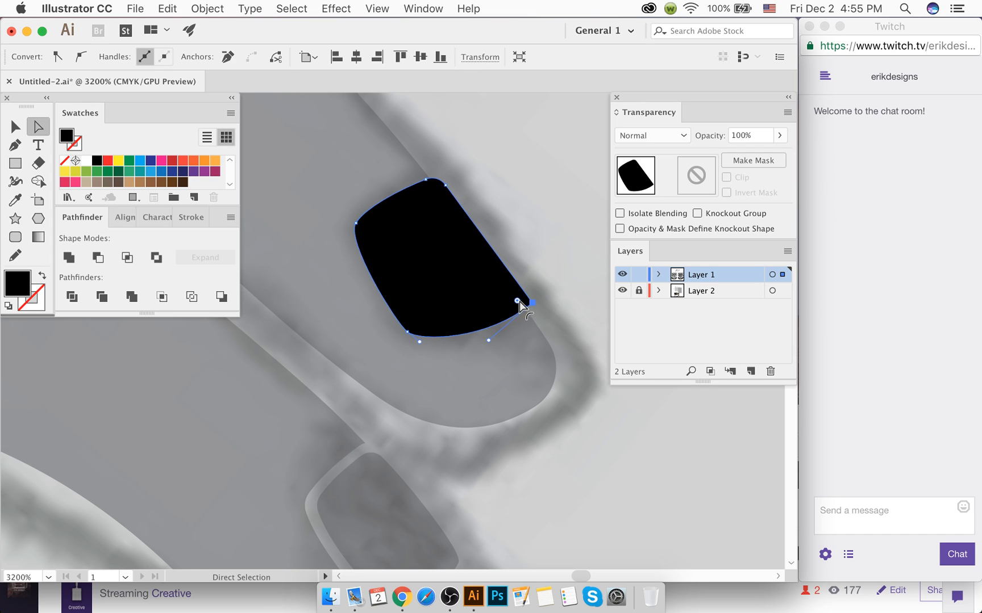
drag(519, 302, 510, 294)
click(514, 245)
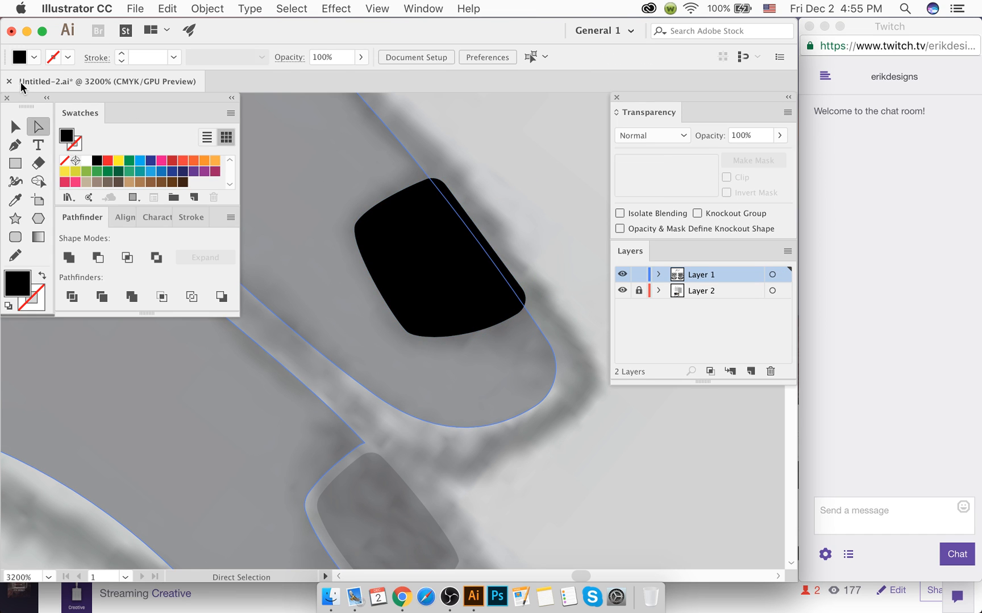
click(407, 331)
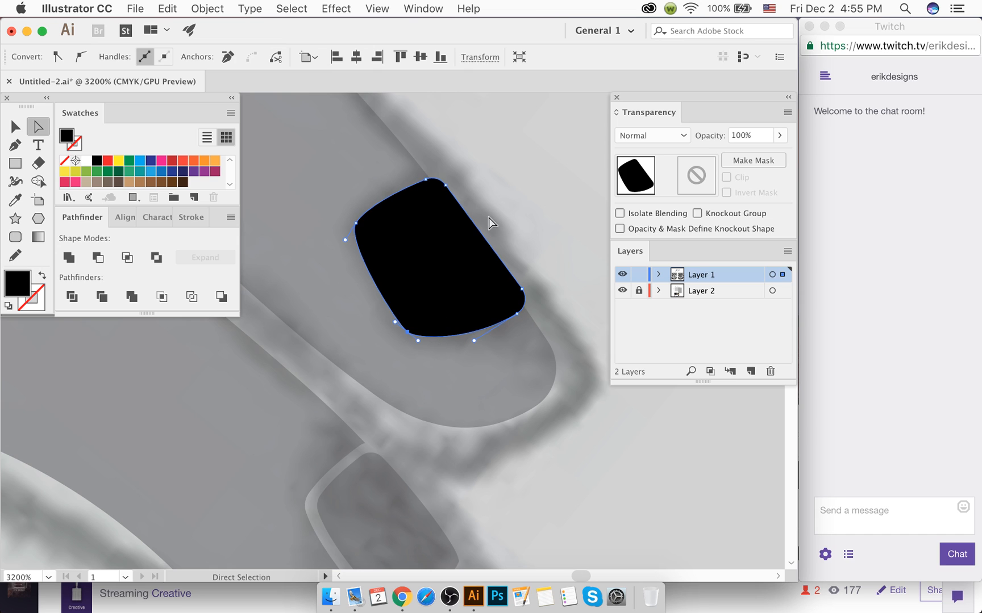
click(488, 222)
Step: Cut the ring fingernail shape out of the hand artwork with Shape Builder, keeping a copy of the nail in place
click(16, 126)
click(463, 255)
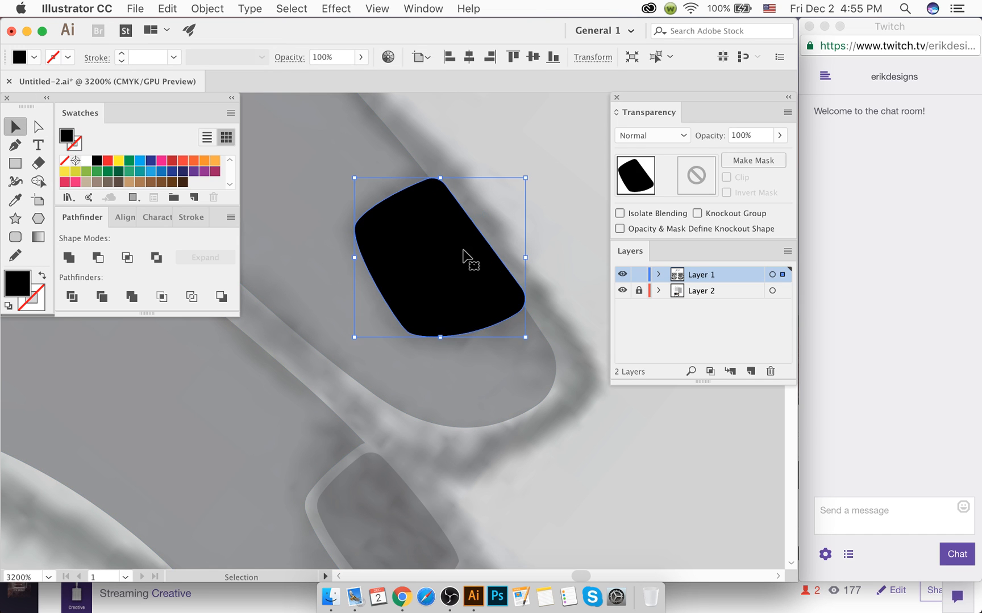
shift+click(501, 359)
key(shift+m)
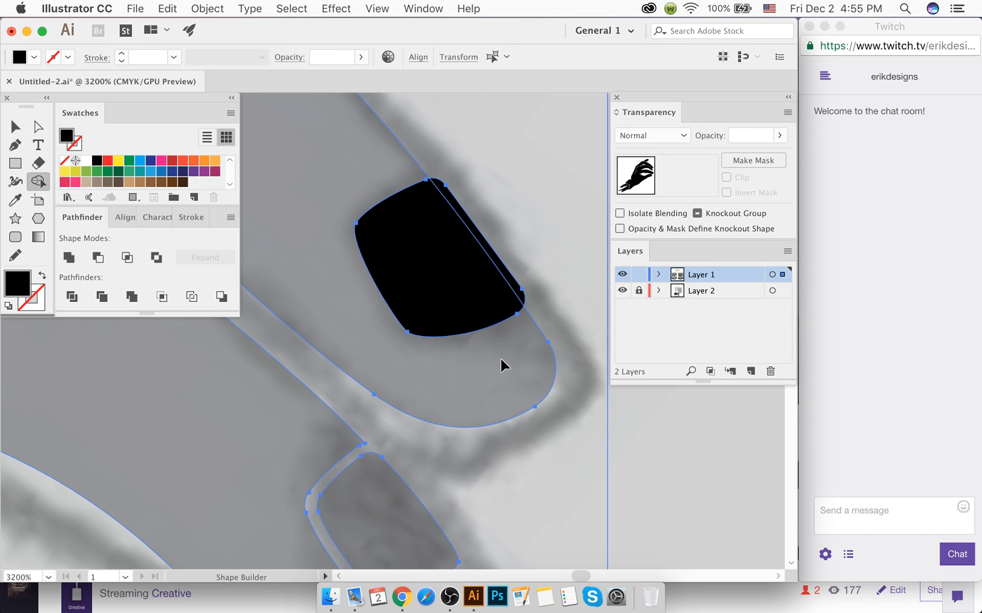
alt+drag(447, 285, 522, 223)
key(super+z)
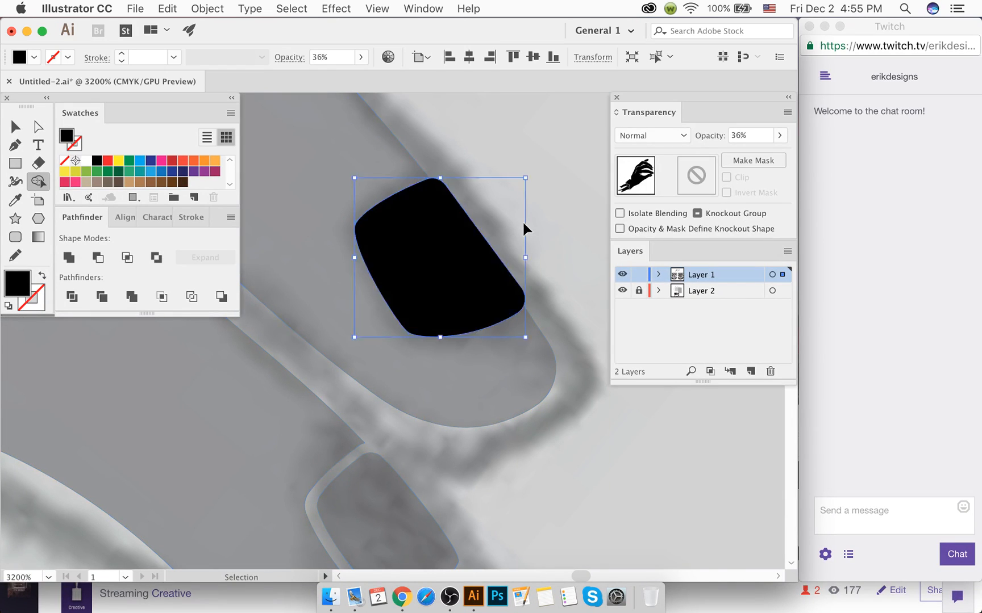
Step: Scale the ring fingernail down slightly around its centre and shift it towards the finger's outer edge, leaving a thin gap around it
click(16, 126)
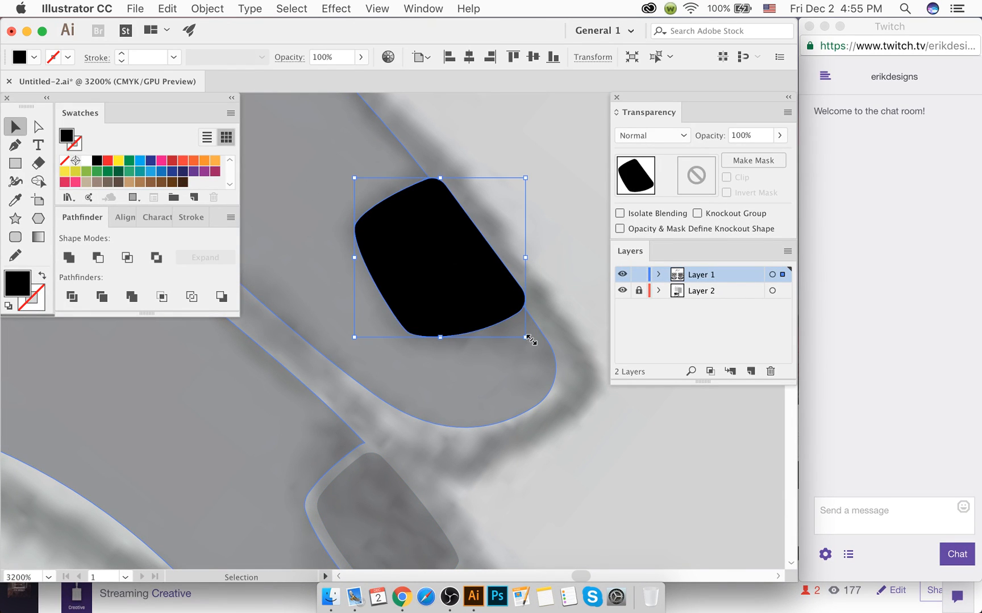
alt+drag(525, 337, 517, 329)
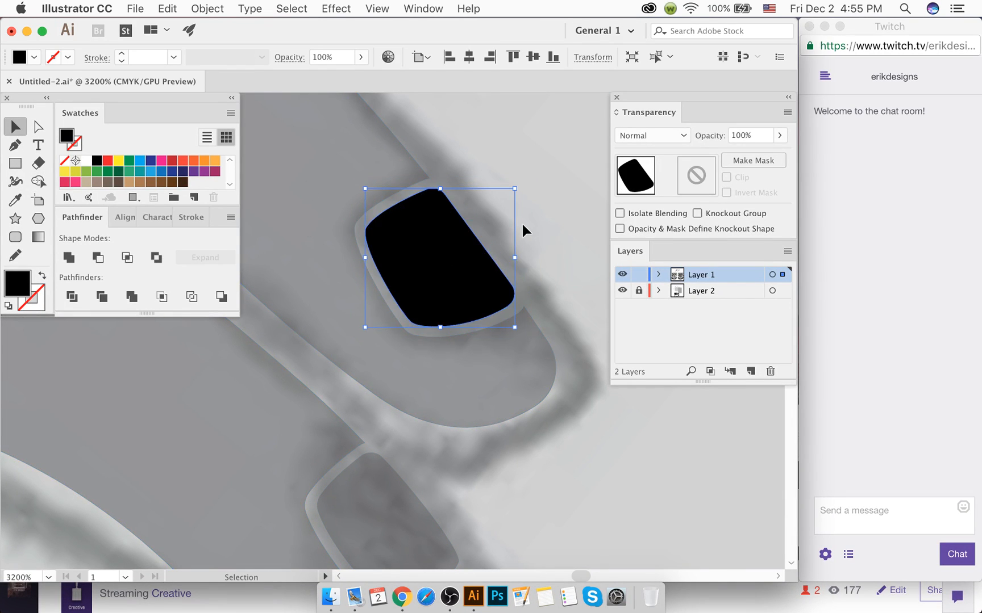
click(530, 225)
scroll(441, 220, up, 1)
scroll(420, 267, up, 1)
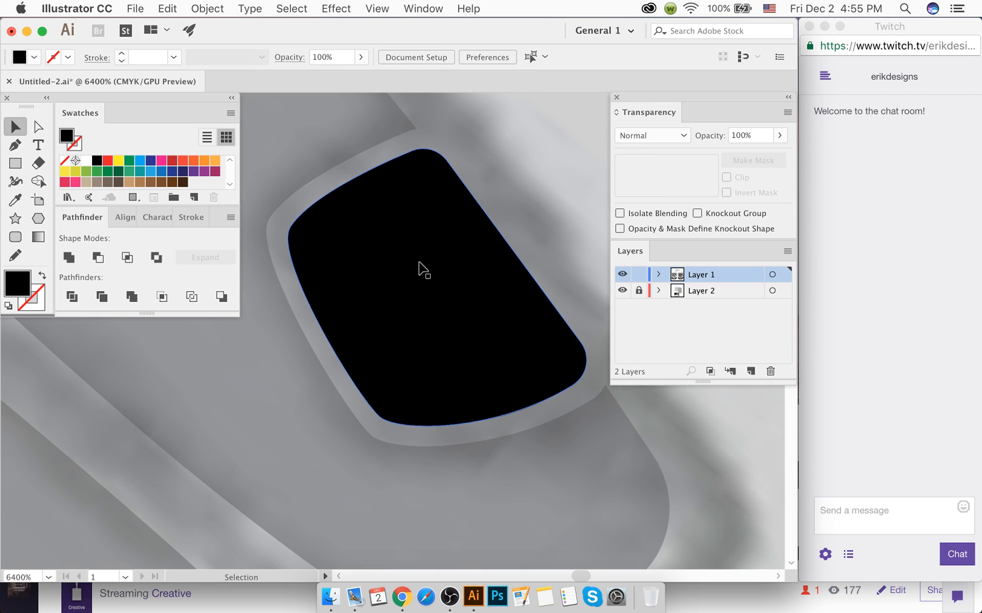
drag(417, 285, 440, 281)
click(523, 168)
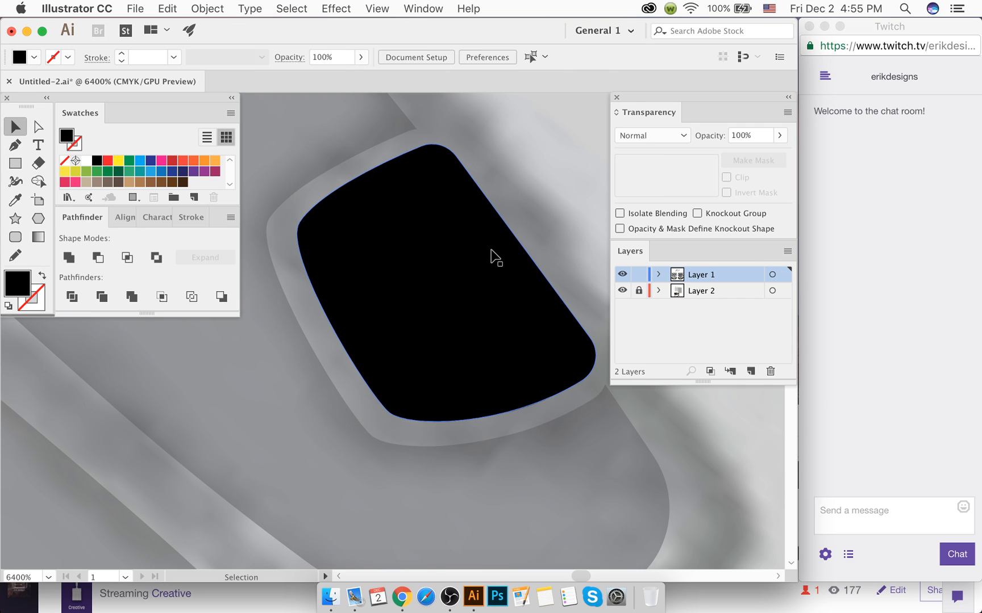
Step: Save the document and deselect the ring fingernail
click(492, 257)
key(a)
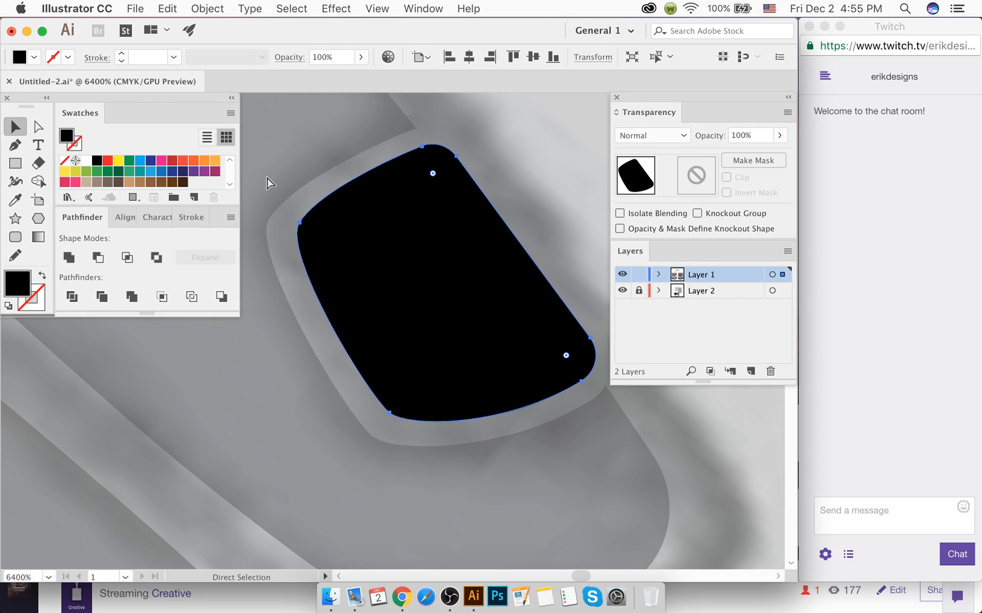
key(super+s)
click(16, 126)
click(531, 192)
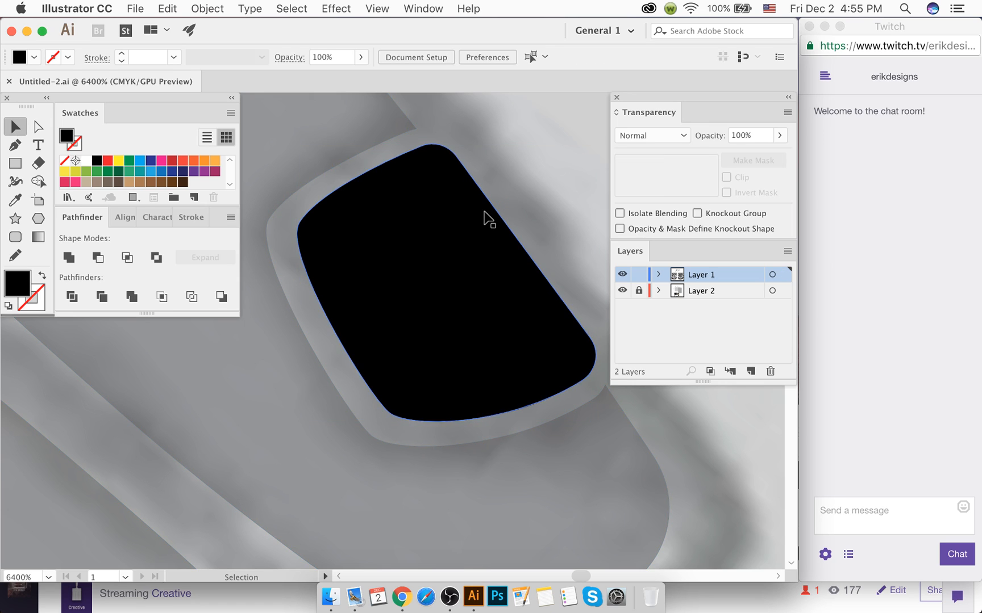
scroll(484, 217, down, 1)
Step: Switch to the Twitch chat window, check the stream's viewer list, close it and return to Illustrator
click(848, 521)
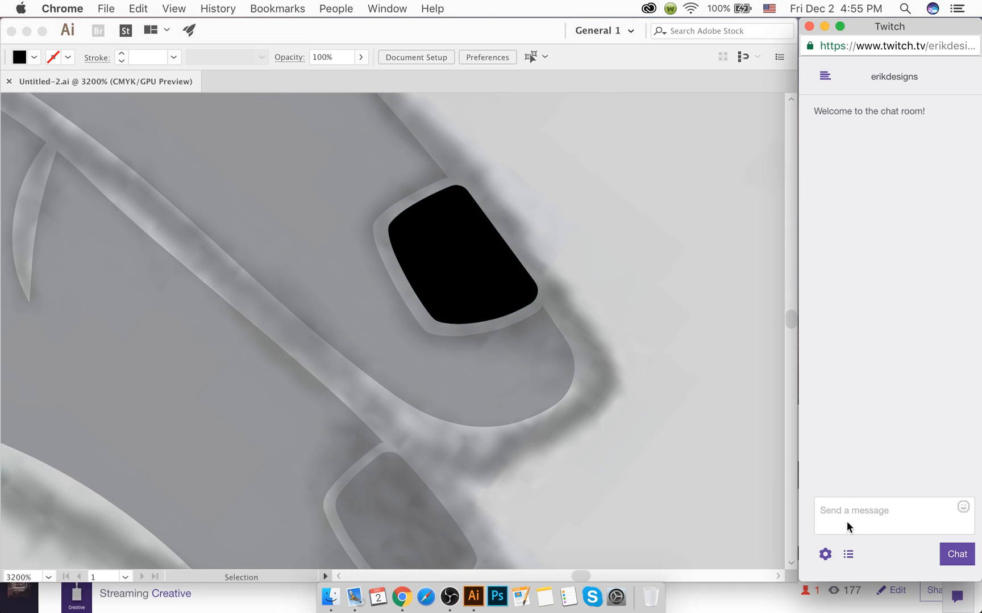
click(848, 554)
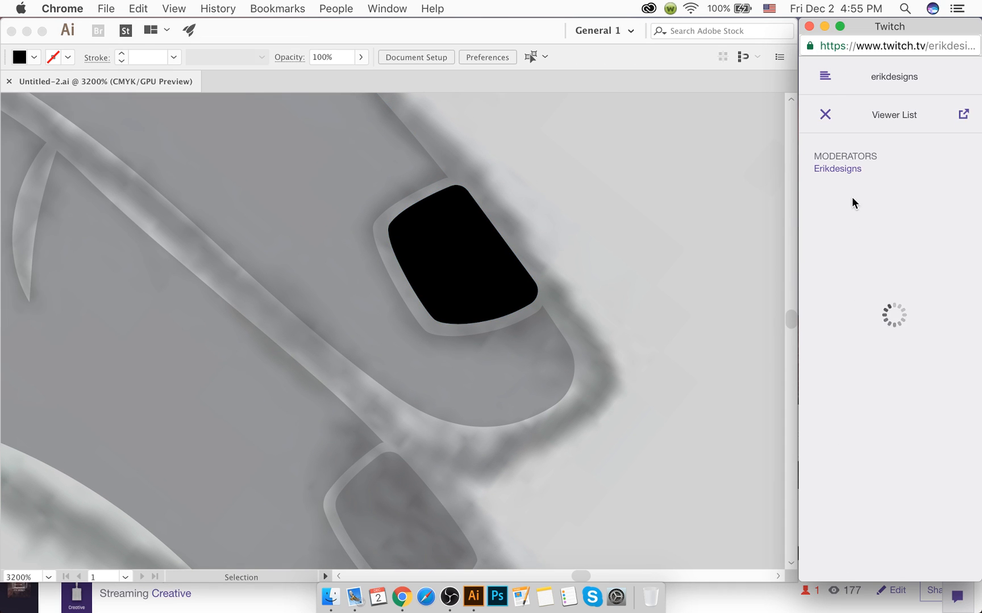
click(824, 116)
click(664, 275)
Step: Unite the ring fingernail with the hand artwork and deselect the result
scroll(542, 301, up, 5)
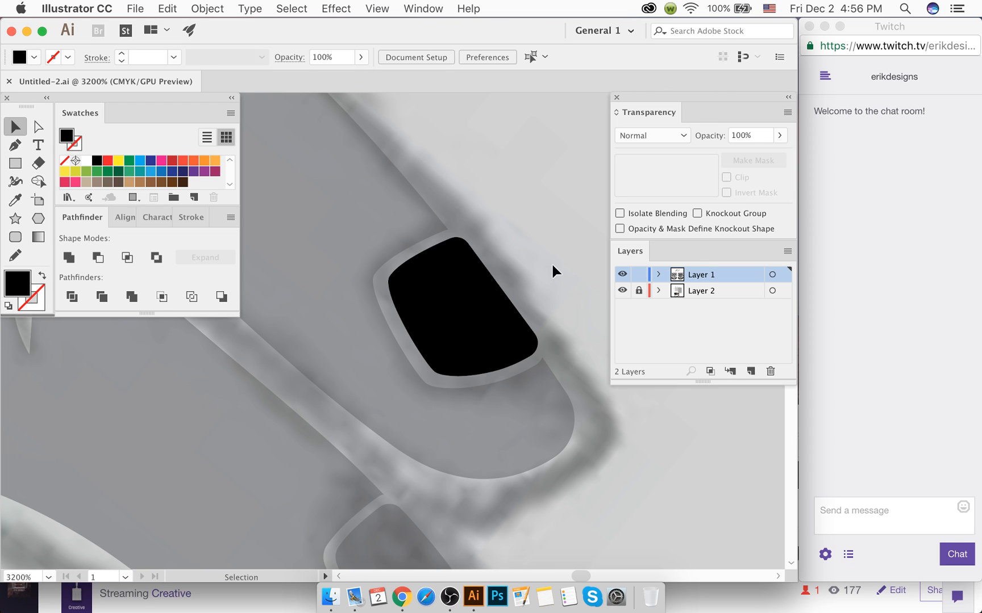
scroll(534, 304, up, 3)
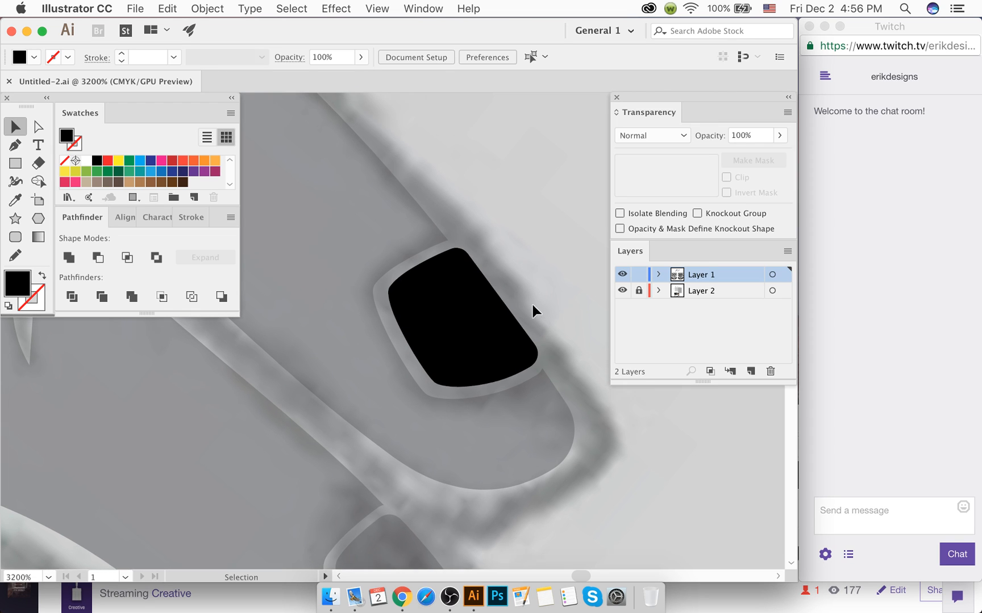
scroll(532, 307, down, 1)
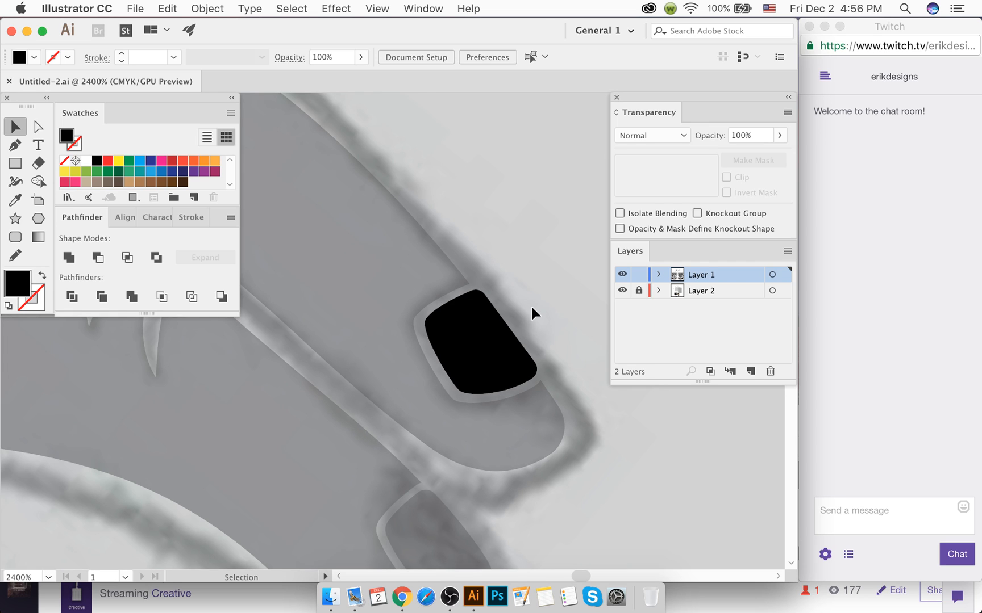
click(424, 386)
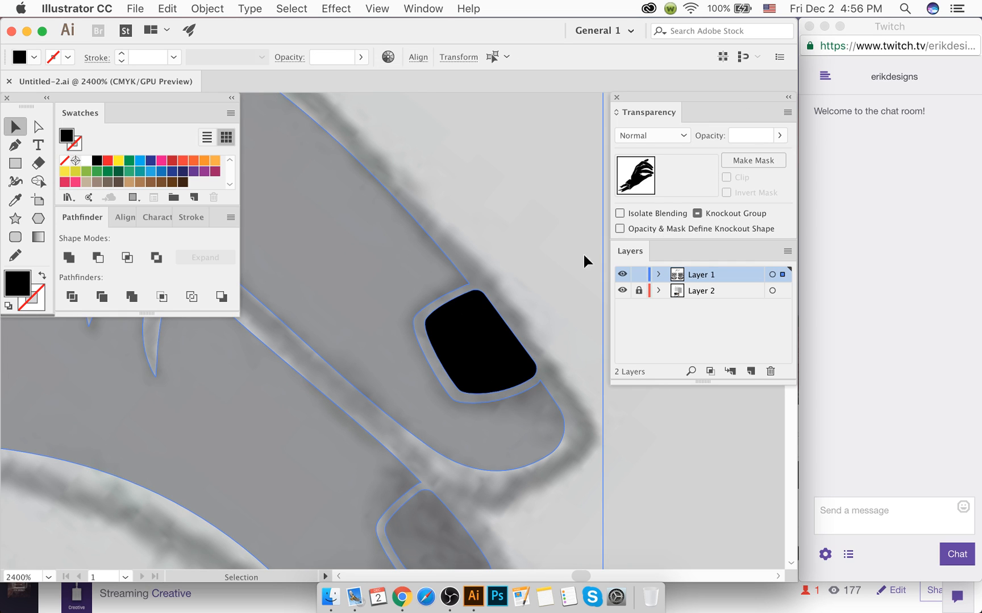
click(69, 256)
click(519, 204)
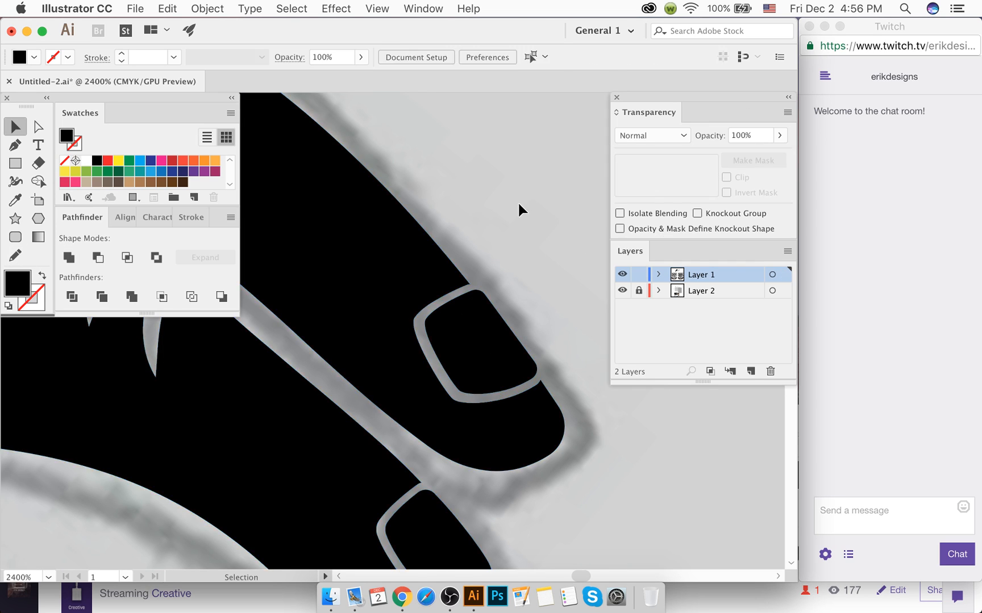
Step: Lower the united hand artwork's opacity to 24%, deselect it and save the document
click(508, 338)
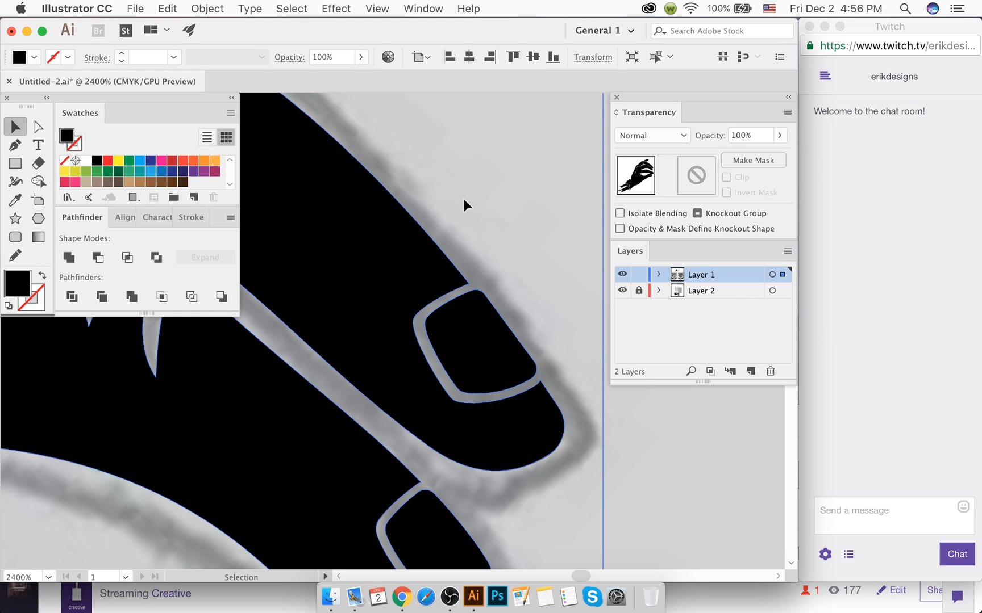
click(780, 136)
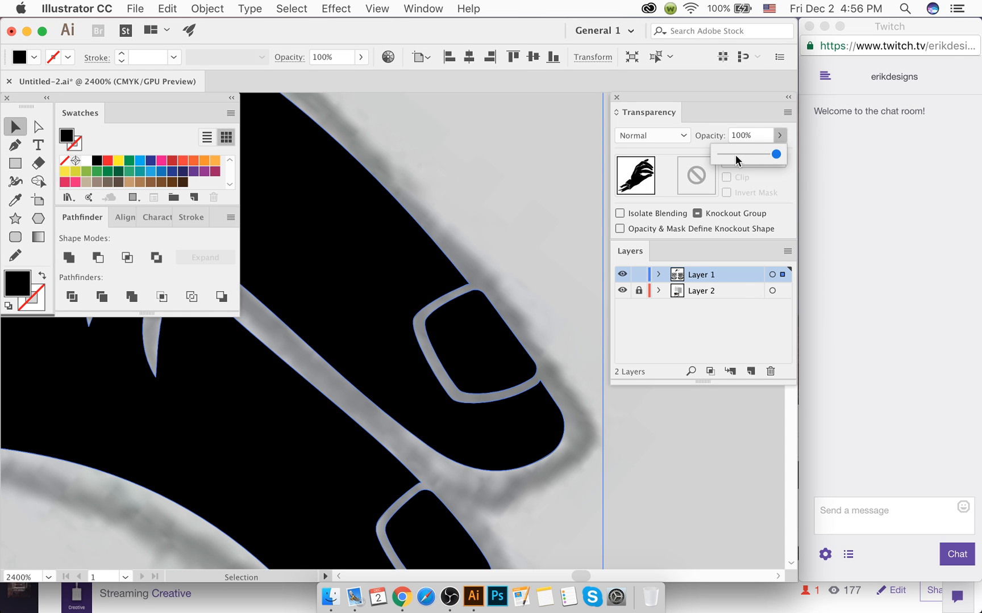
click(480, 268)
scroll(480, 269, down, 1)
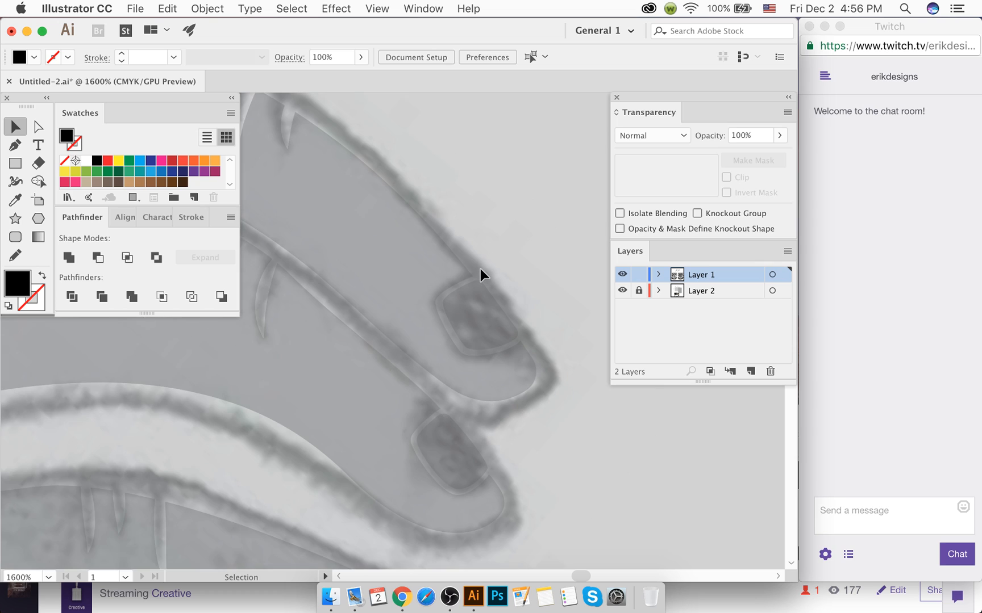
key(a)
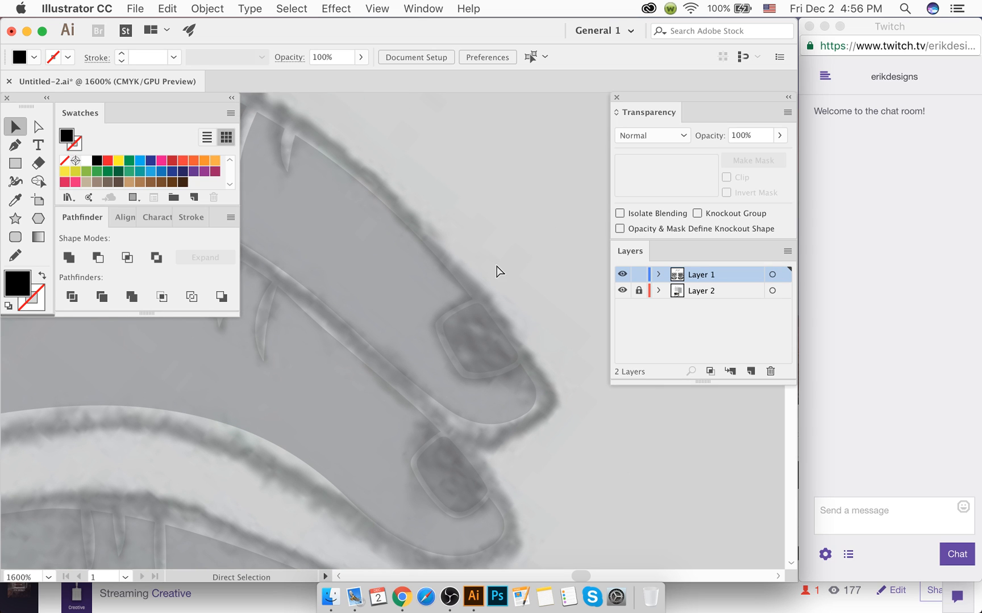
key(super+s)
Step: Trace the nail of the finger extending behind the hand as a closed curved shape with the Pen tool
scroll(499, 258, left, 5)
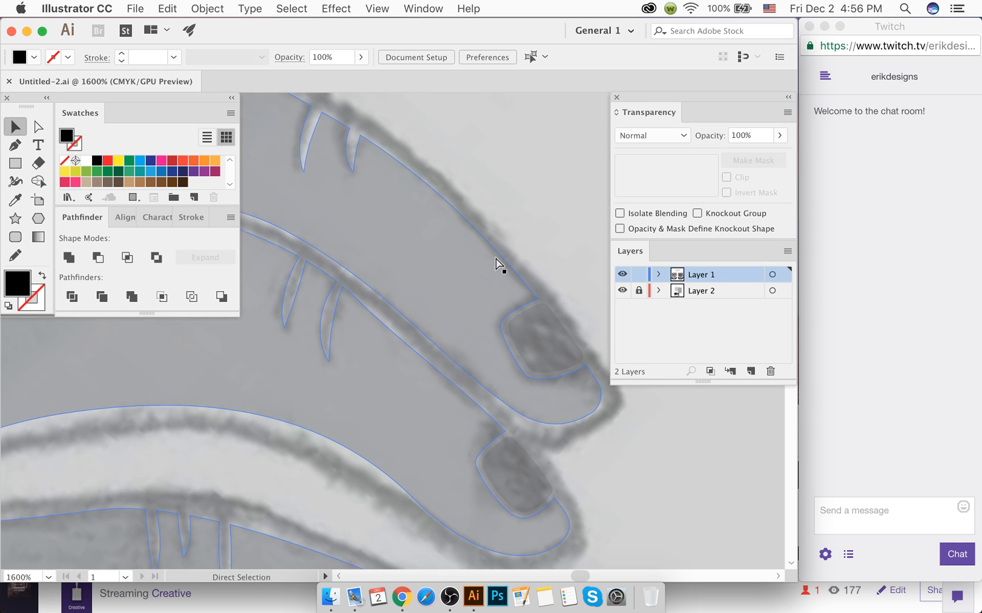
scroll(493, 262, down, 3)
scroll(488, 264, up, 4)
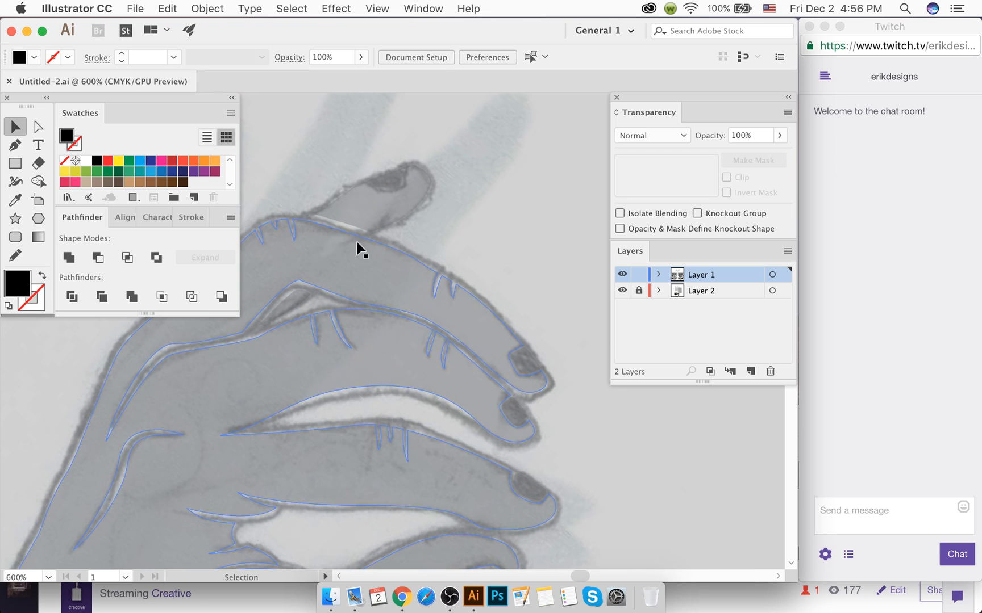
scroll(375, 180, up, 6)
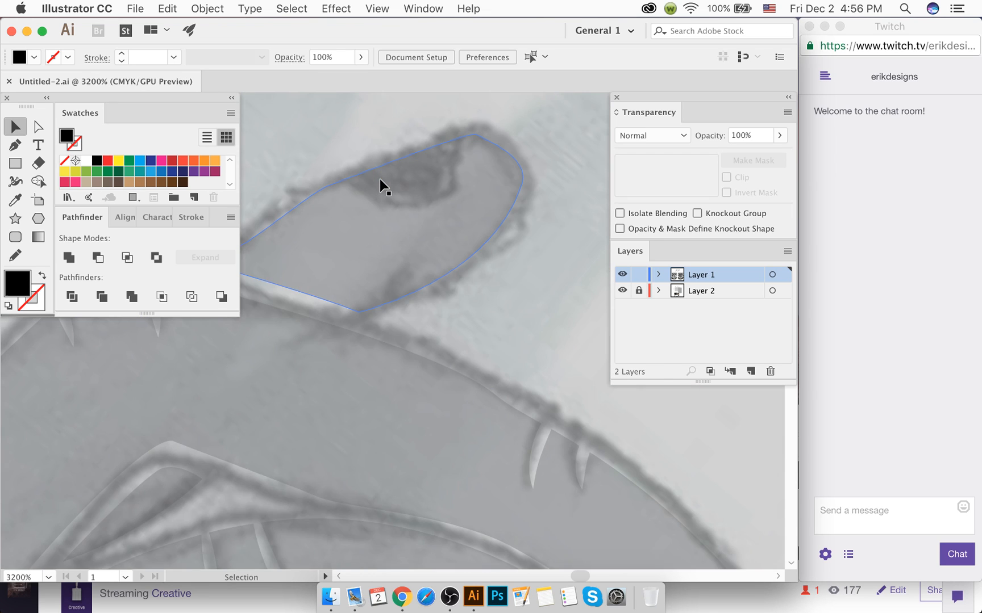
key(p)
key(super+shift+a)
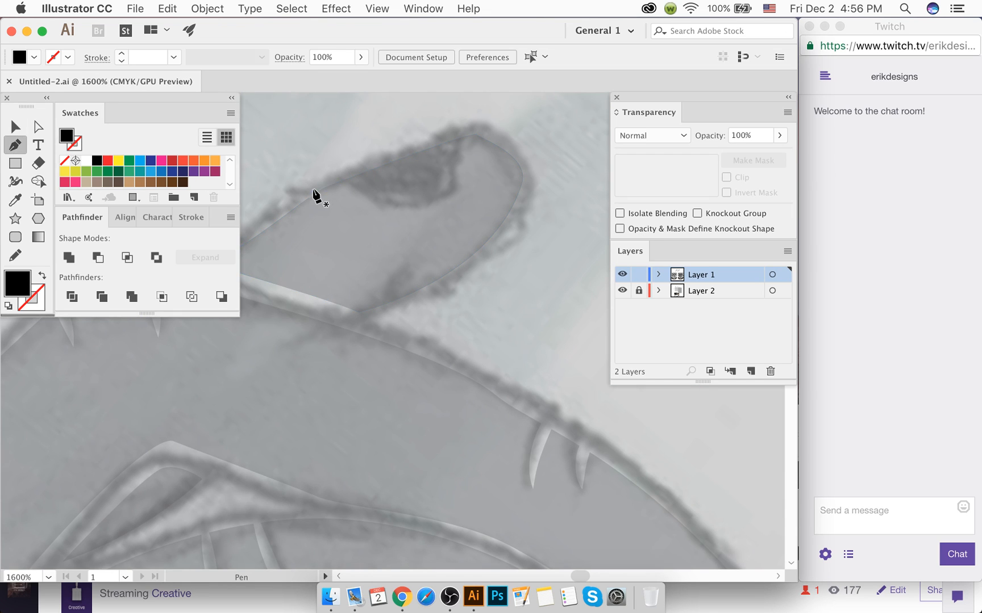
click(340, 175)
drag(400, 208, 460, 179)
drag(439, 136, 420, 127)
click(341, 175)
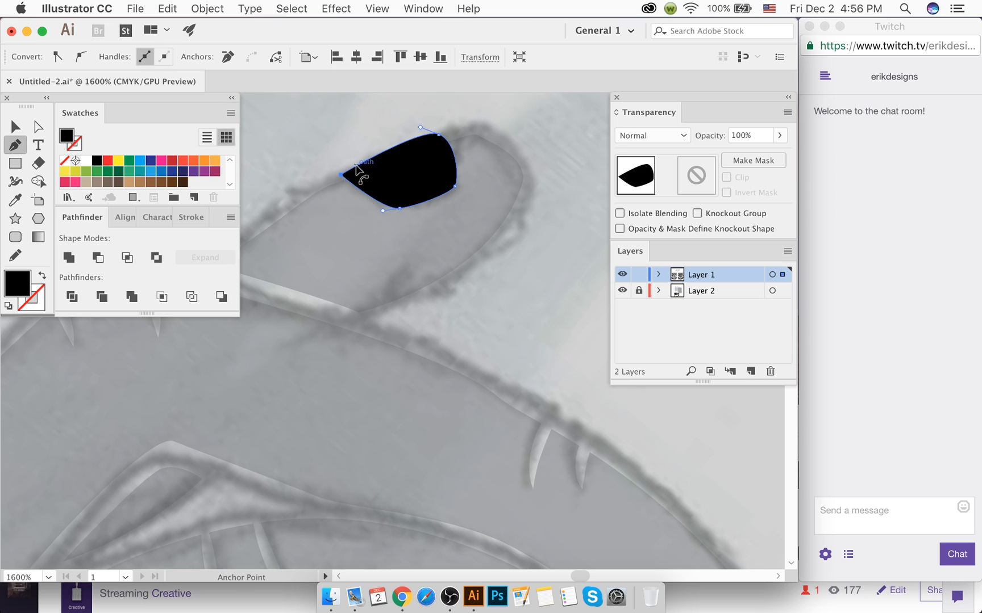
Step: Slightly round the pointed base corner of the new fingernail shape with its corner widget and deselect the shape
key(a)
mouse_move(349, 177)
mouse_down()
mouse_move(378, 180)
mouse_move(361, 176)
mouse_up()
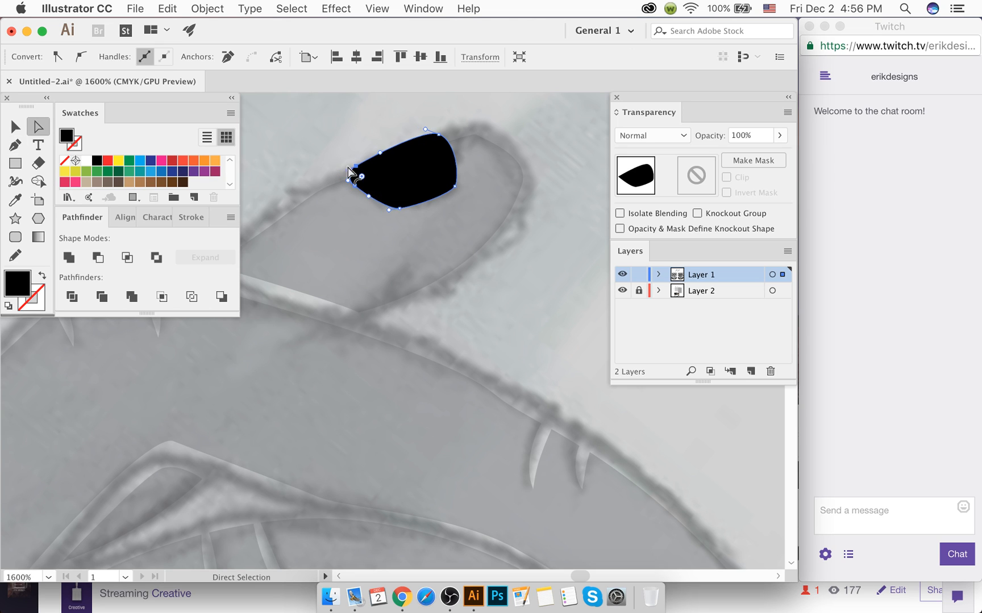
key(super+equal)
key(super+equal)
key(super+equal)
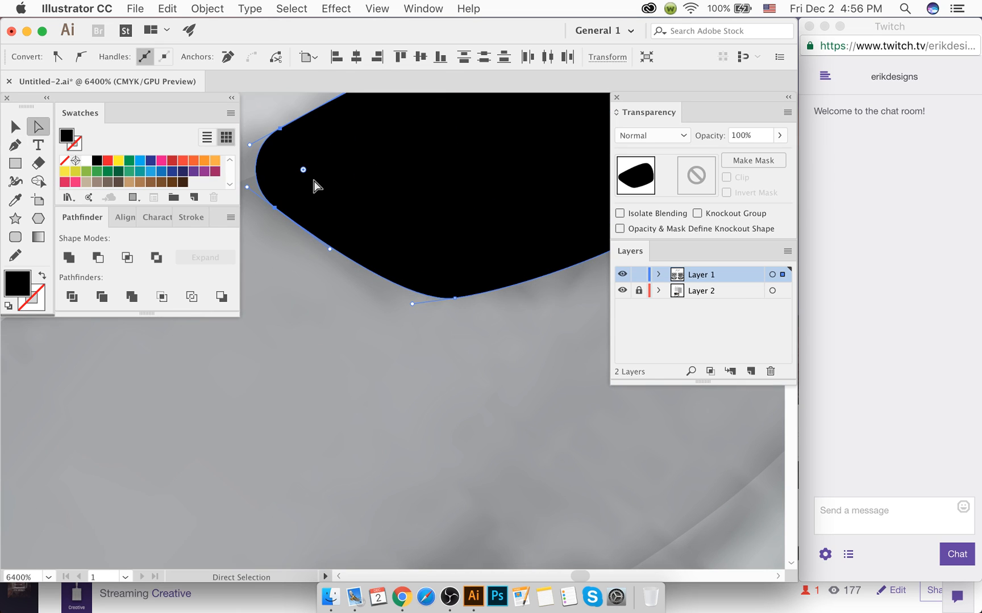
drag(303, 169, 270, 169)
click(267, 126)
scroll(317, 162, down, 3)
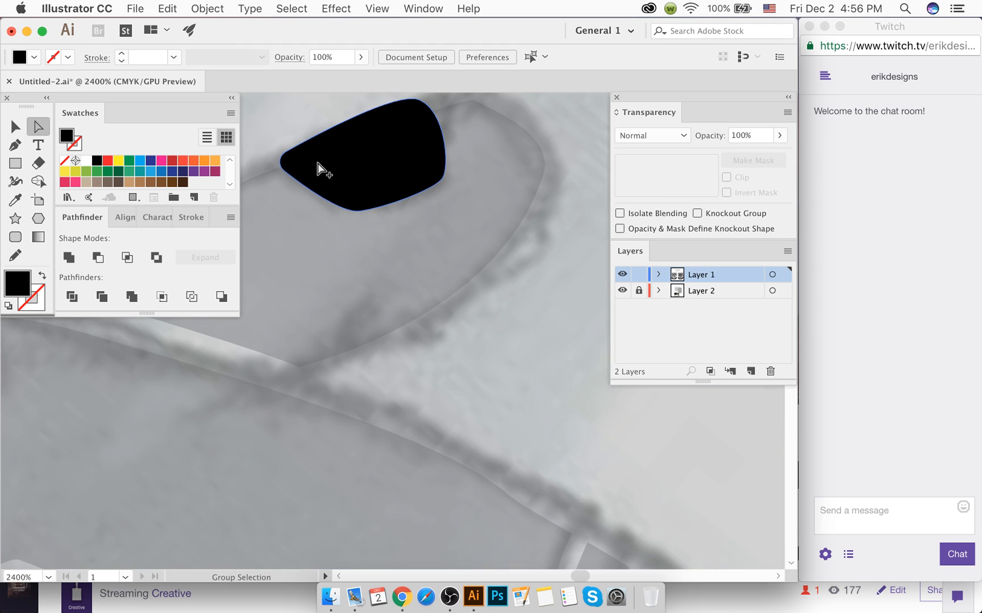
Step: Select the new fingernail together with the hand artwork and cut the nail area out of the hand with Shape Builder
key(v)
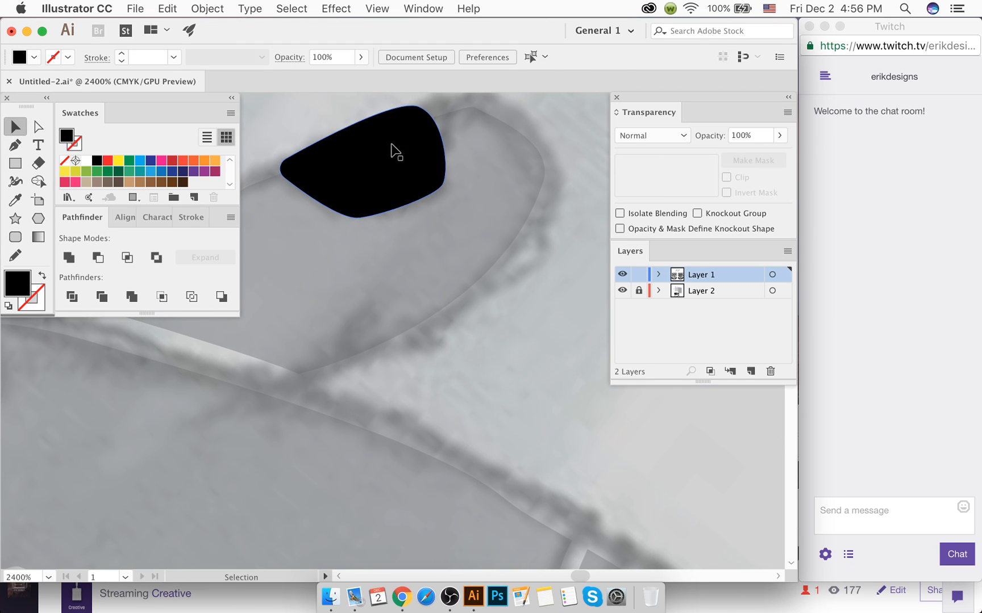
click(415, 159)
shift+click(458, 254)
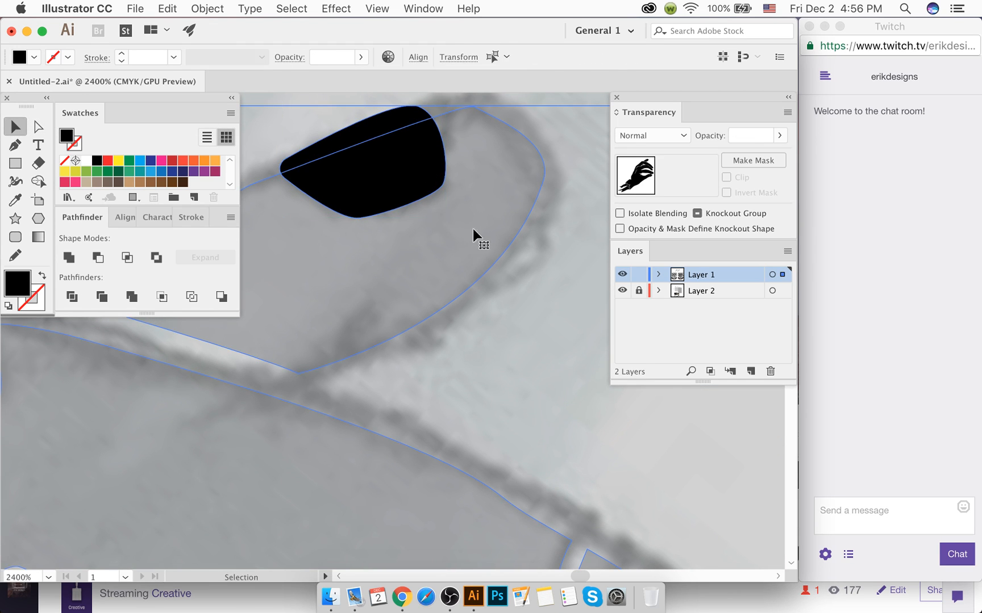
click(358, 160)
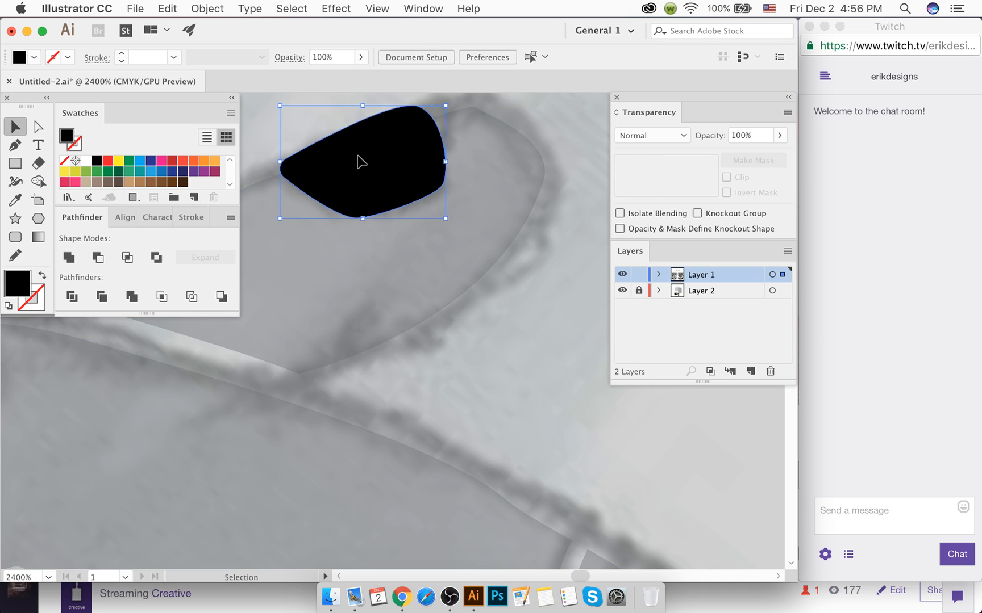
shift+click(396, 257)
key(shift+m)
drag(375, 191, 330, 100)
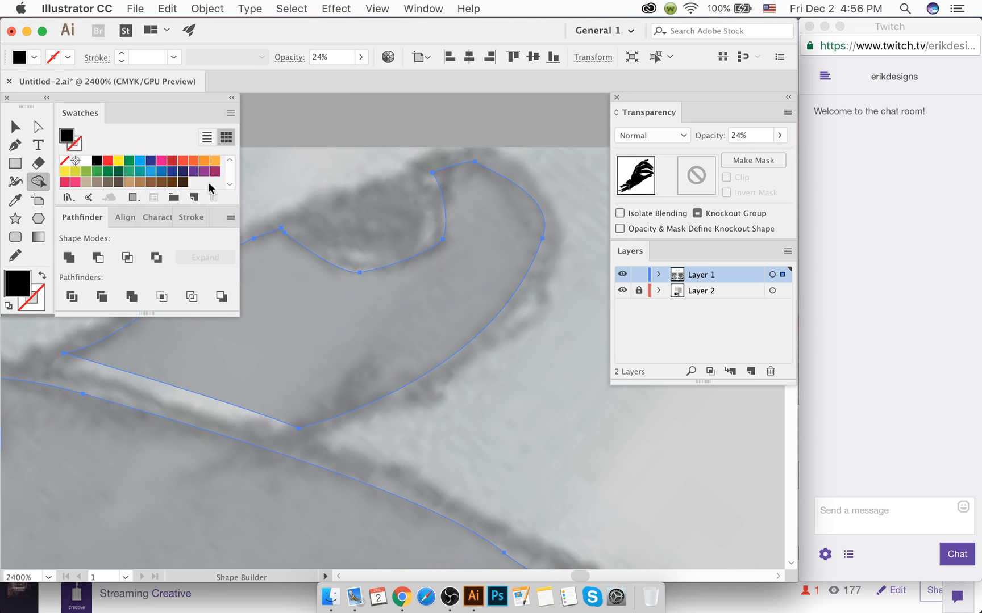
Step: Scale the cut-out nail down slightly about its centre to leave a thin gap around it, then deselect it
click(17, 128)
click(373, 196)
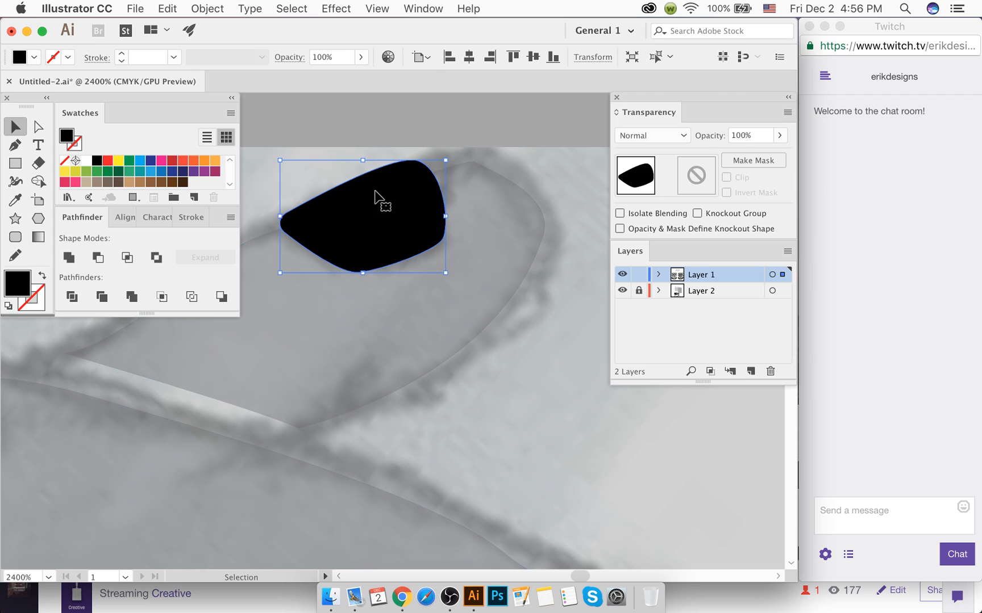
drag(448, 273, 436, 261)
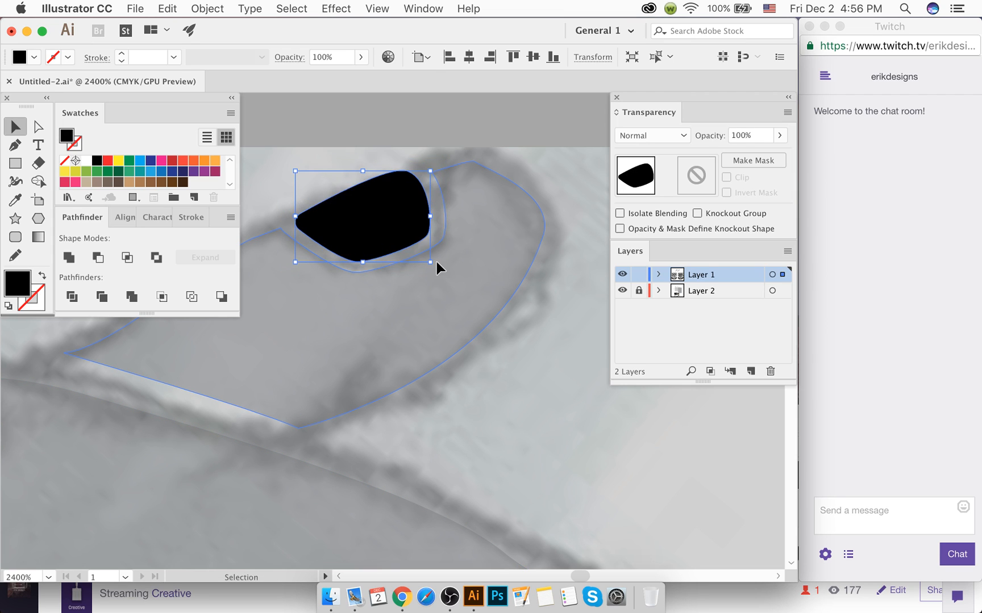
click(317, 147)
scroll(385, 211, down, 5)
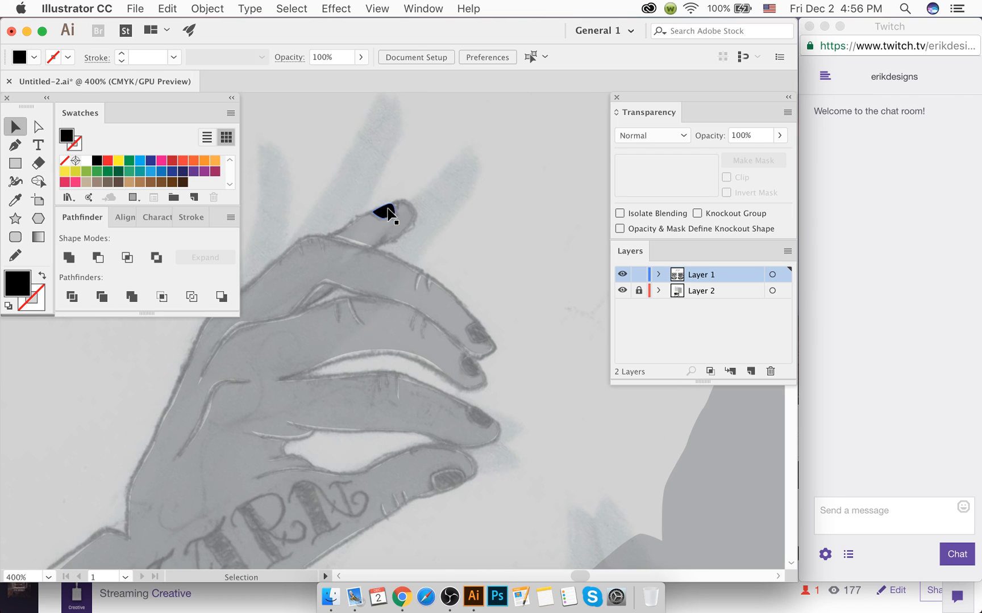
Step: Select the shrunken nail together with the hand artwork, unite them with Pathfinder and deselect the result
click(377, 249)
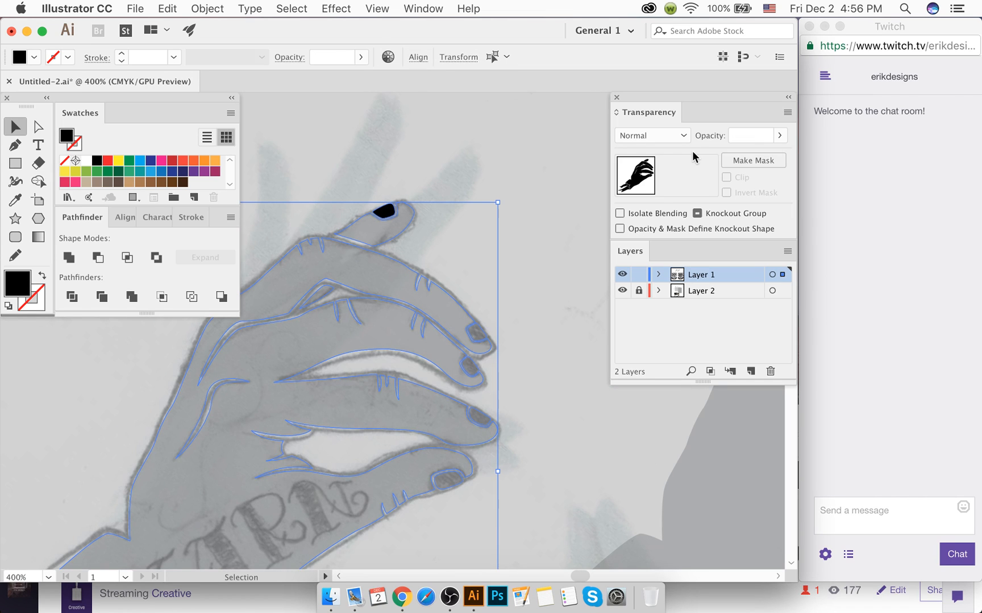
click(69, 257)
click(397, 173)
scroll(450, 221, down, 1)
scroll(451, 230, down, 2)
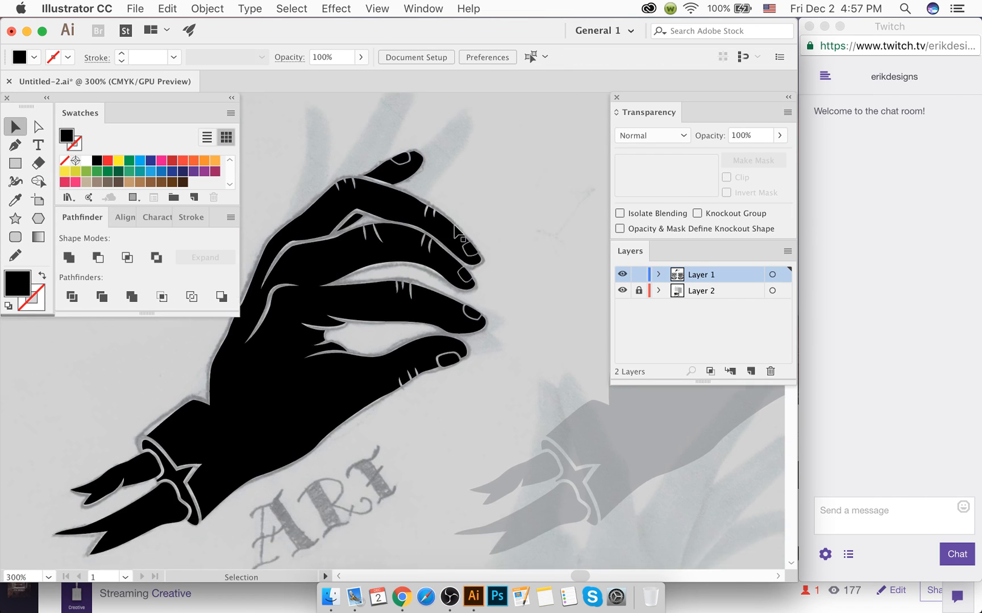
scroll(452, 229, left, 4)
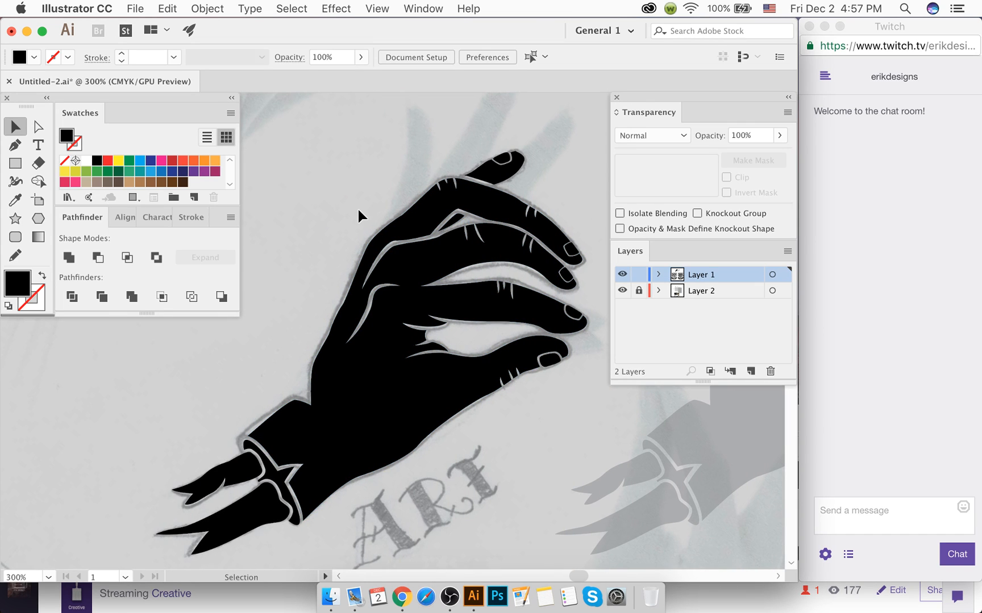
Step: Lower the united hand artwork's opacity enough to trace the sketched YARN lettering beneath it, deselect it and save the document
click(405, 429)
click(780, 135)
drag(777, 154, 737, 154)
click(559, 205)
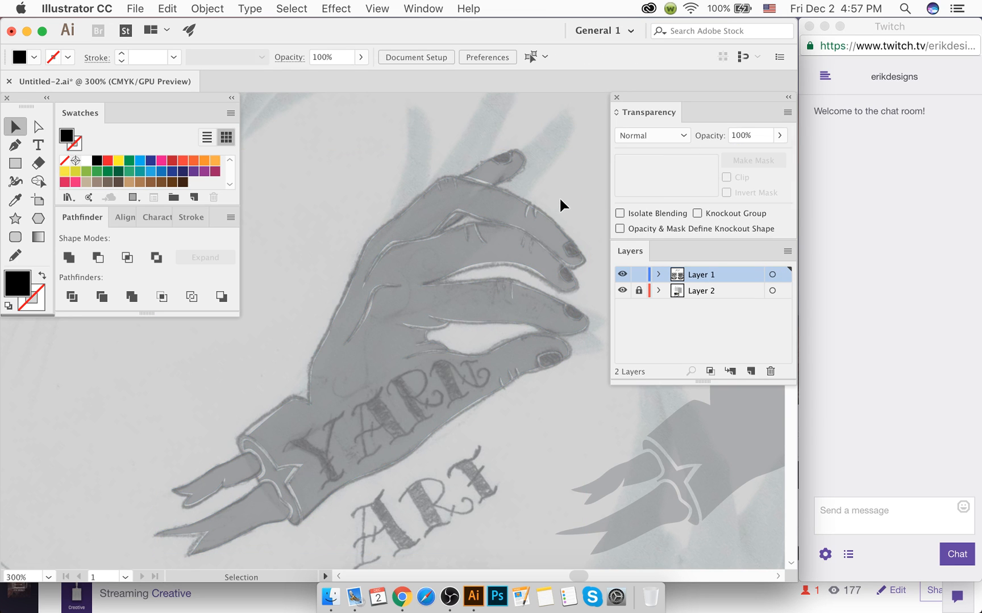
click(417, 271)
scroll(379, 284, down, 3)
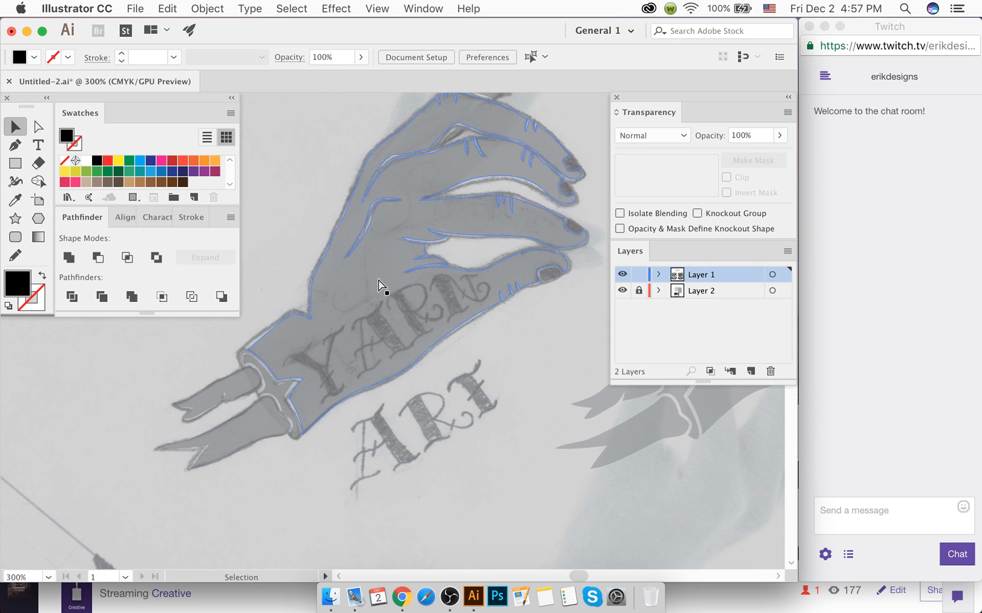
key(super+s)
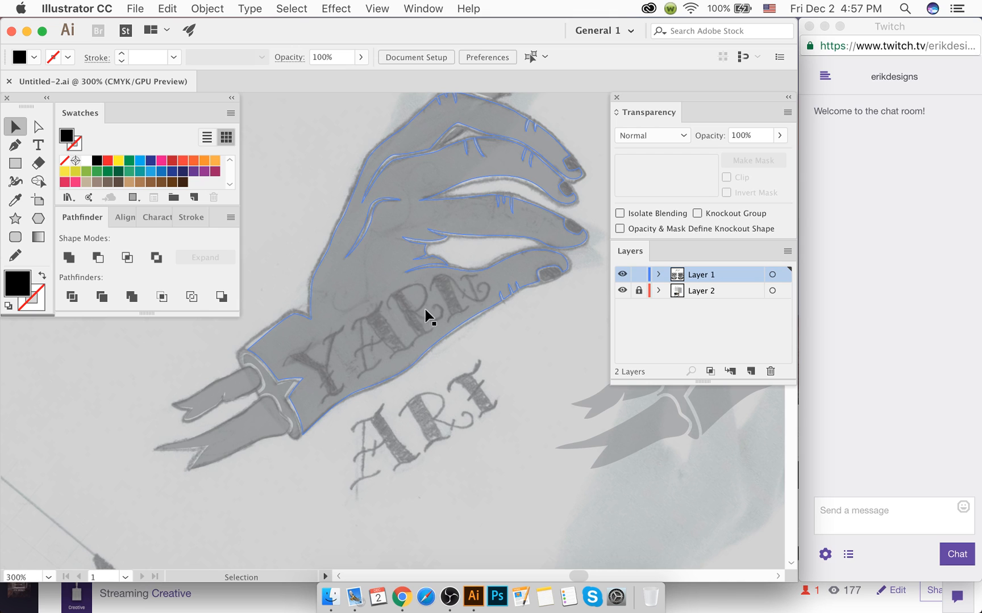
Step: Trace the curved upper serif at the thick stem of the Y in YARN as an open S-shaped path with the Pen tool
scroll(304, 379, up, 2)
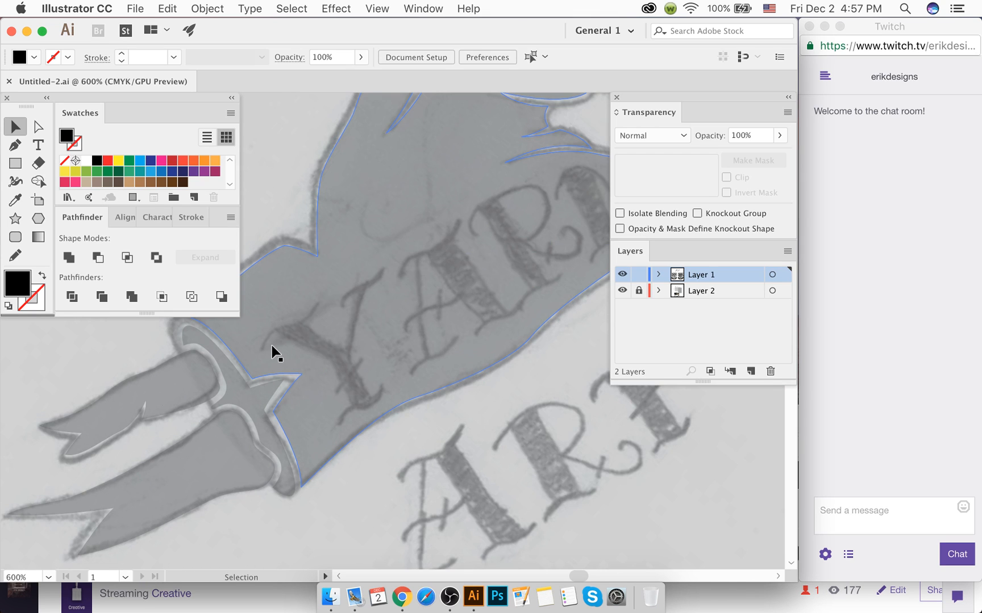
scroll(272, 345, up, 2)
scroll(271, 346, up, 1)
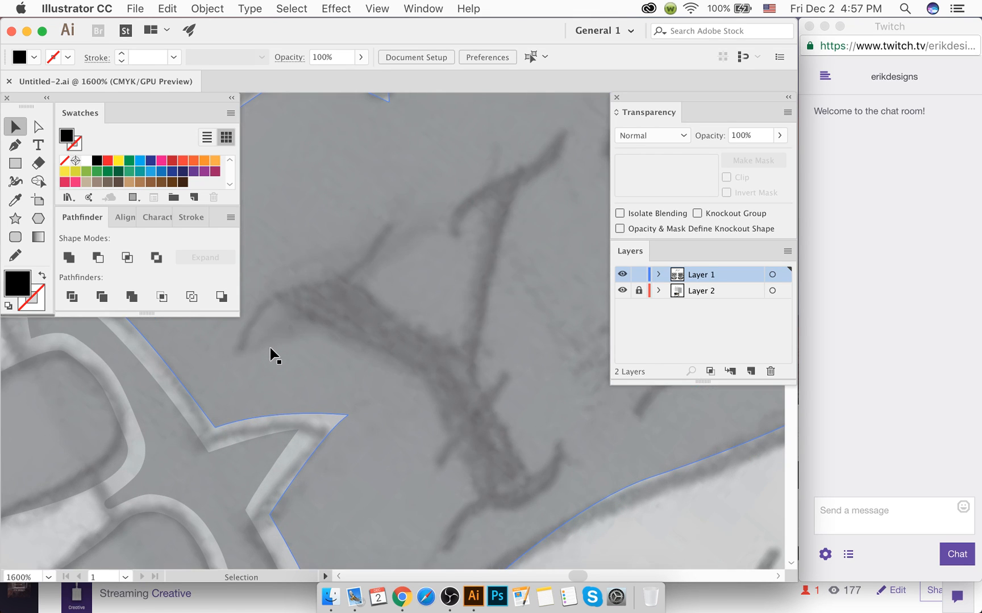
key(p)
click(238, 350)
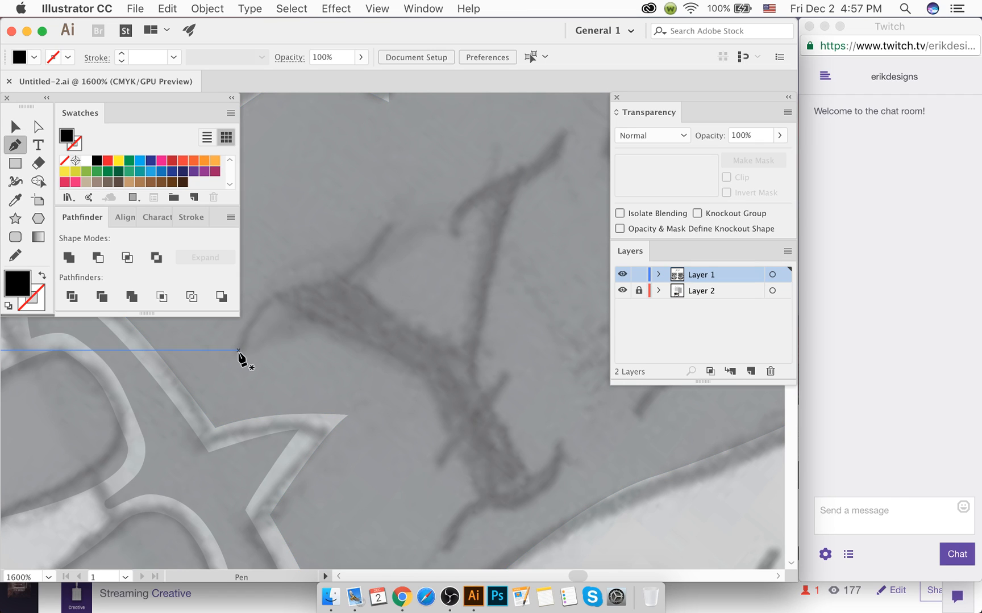
click(247, 336)
drag(317, 285, 373, 282)
click(388, 228)
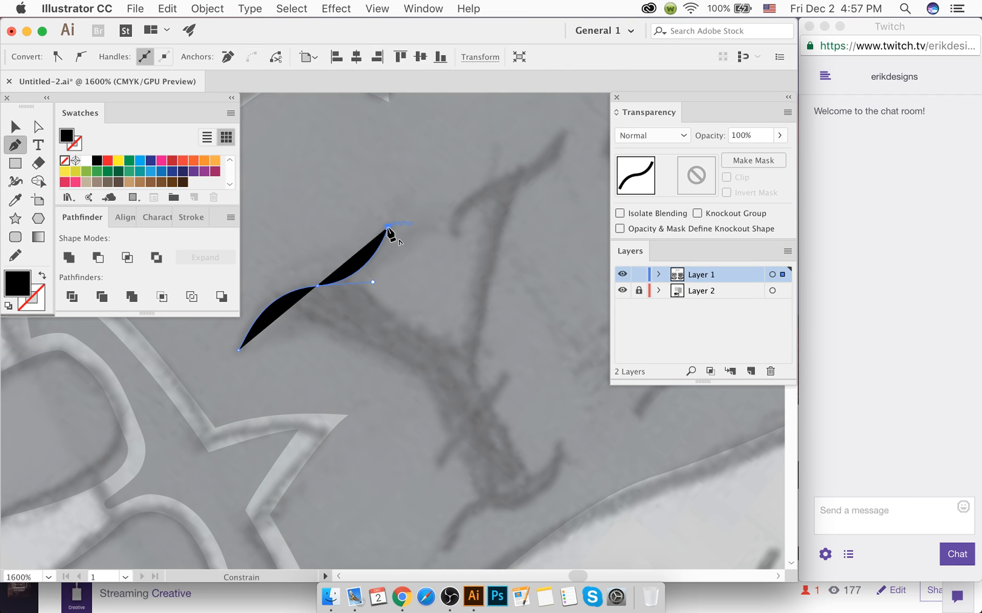
Step: Swap the serif path's fill and stroke, set its stroke weight to 0.5 px and deselect it
key(shift+x)
click(191, 217)
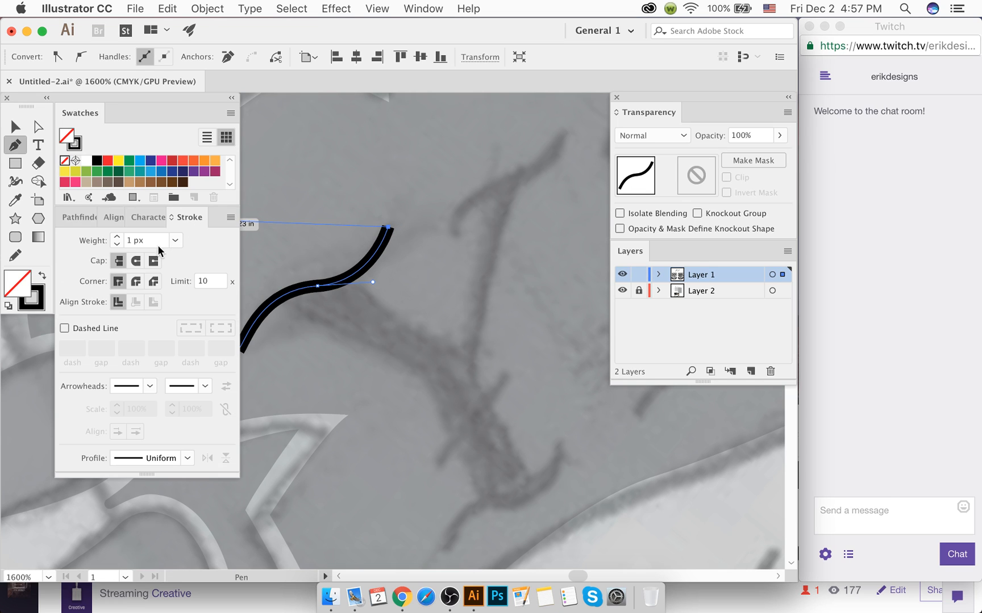
click(120, 247)
click(119, 246)
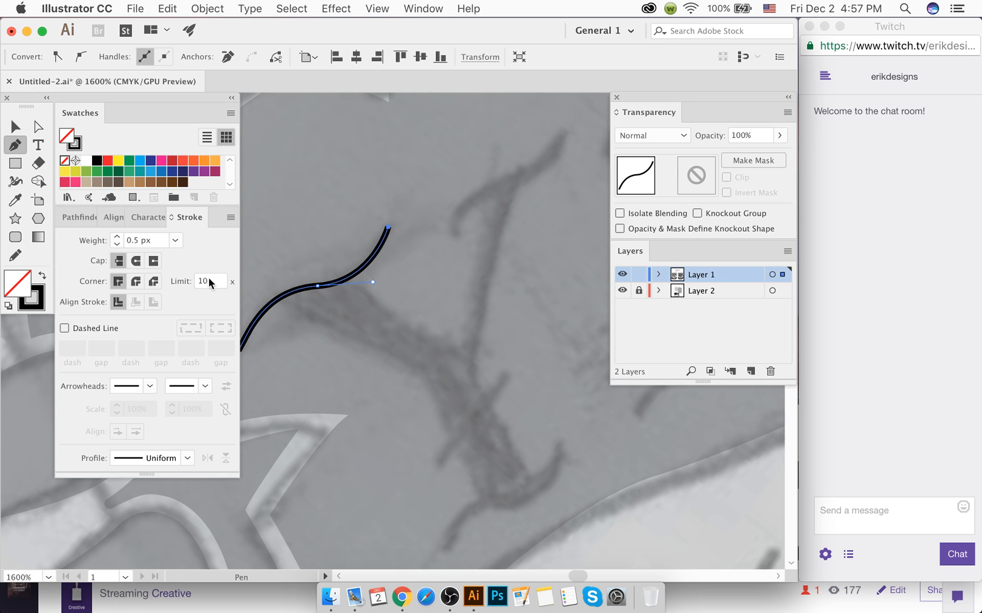
super+click(599, 496)
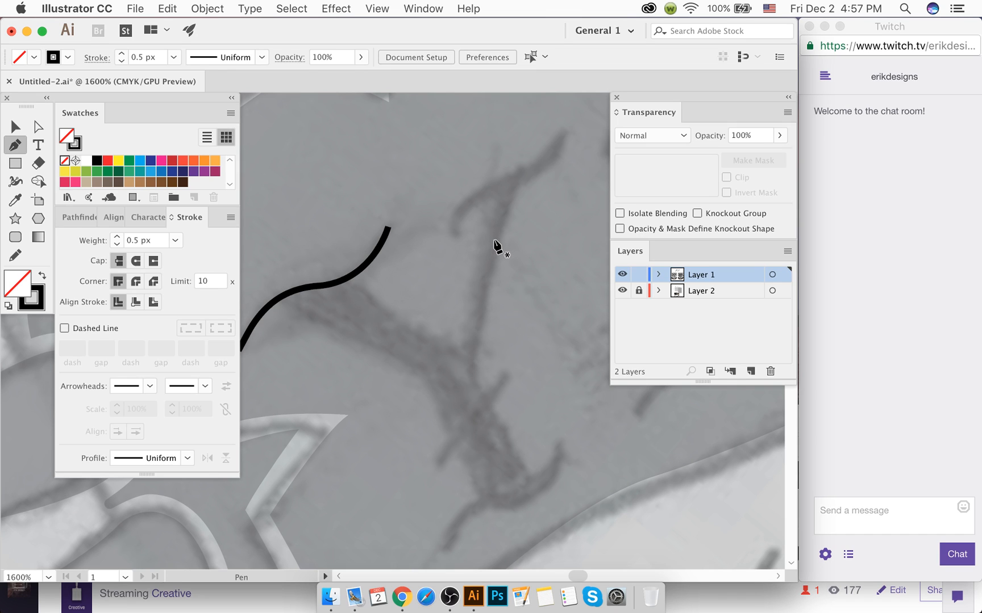
Step: Draw the short diagonal crossbar through the Y's thick stem as a straight 0.5 px line and deselect it
scroll(332, 282, down, 4)
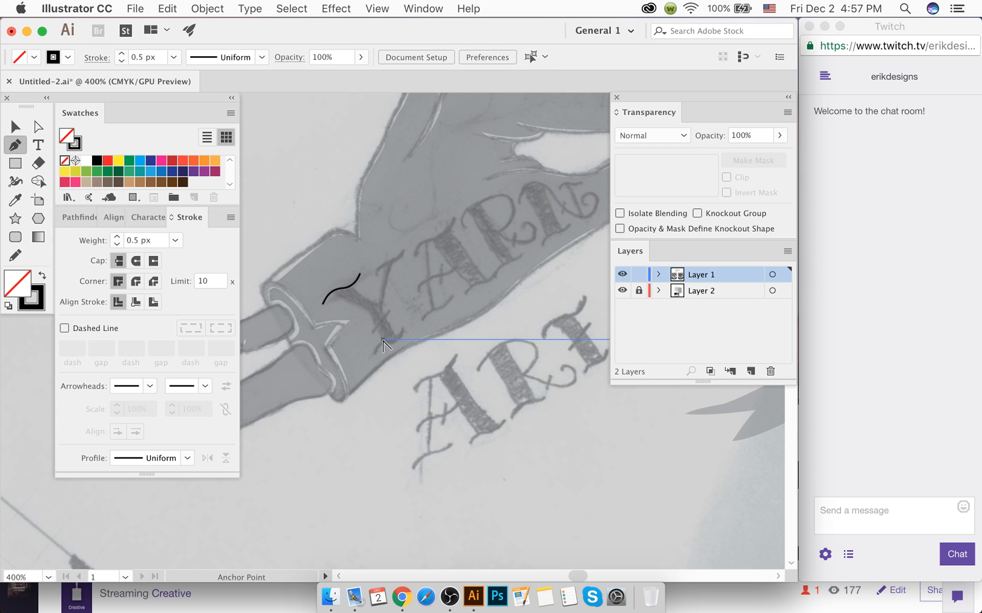
scroll(367, 307, up, 2)
scroll(367, 306, up, 1)
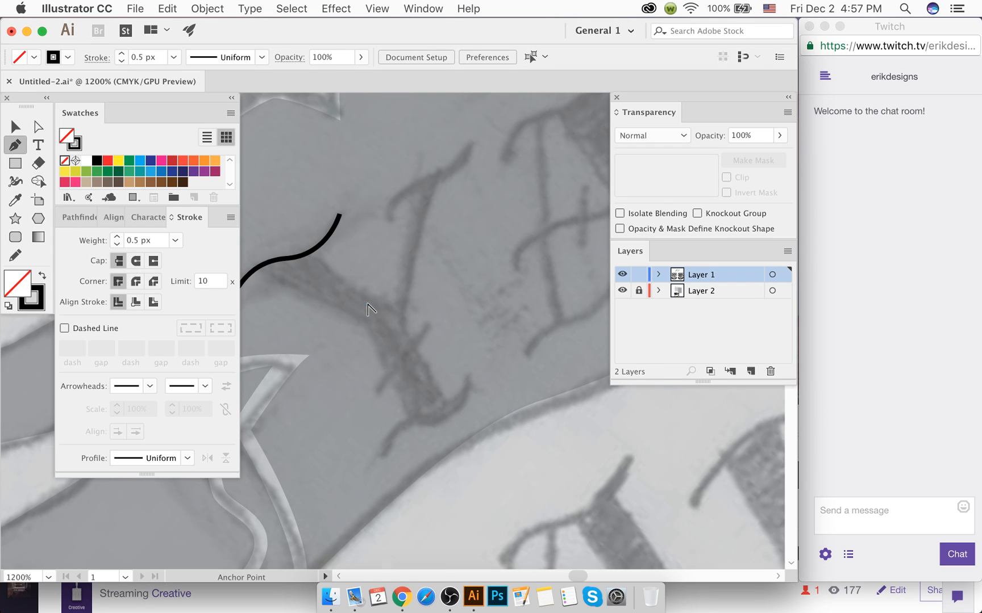
click(370, 393)
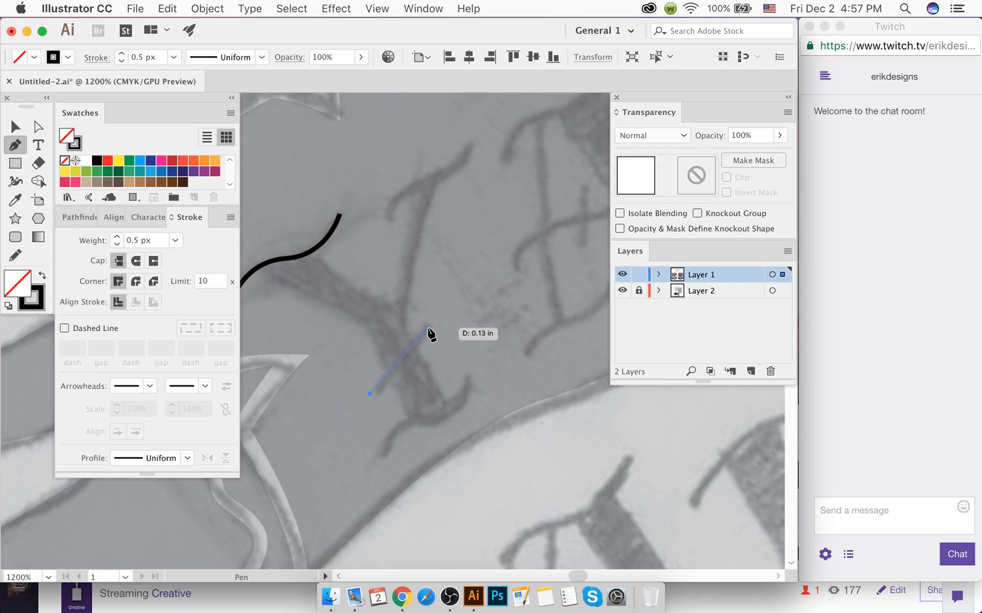
click(428, 328)
super+click(535, 476)
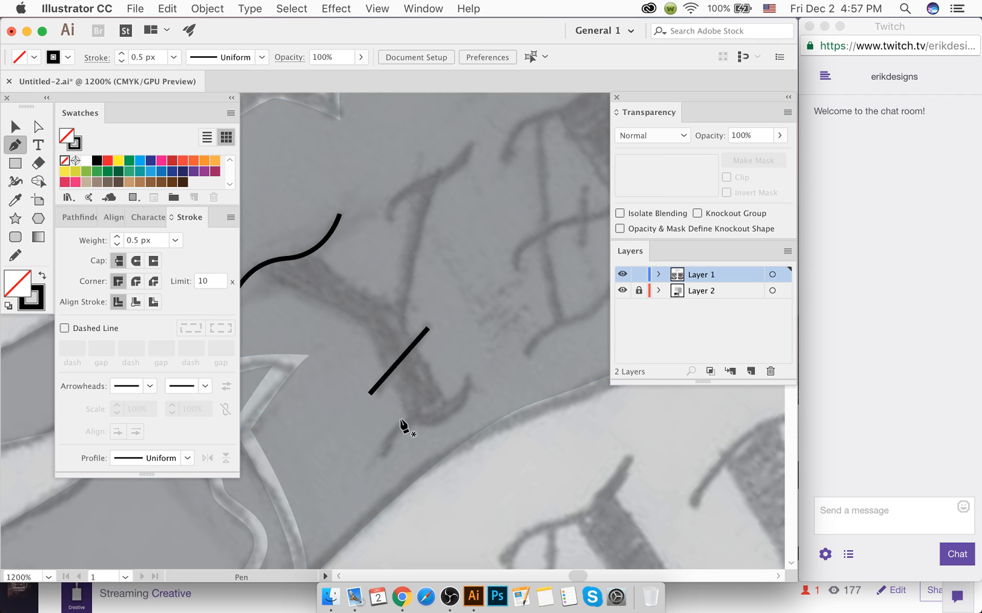
Step: Trace the curved serif at the base of the Y as an open S-shaped 0.5 px line and deselect it
drag(384, 457, 387, 449)
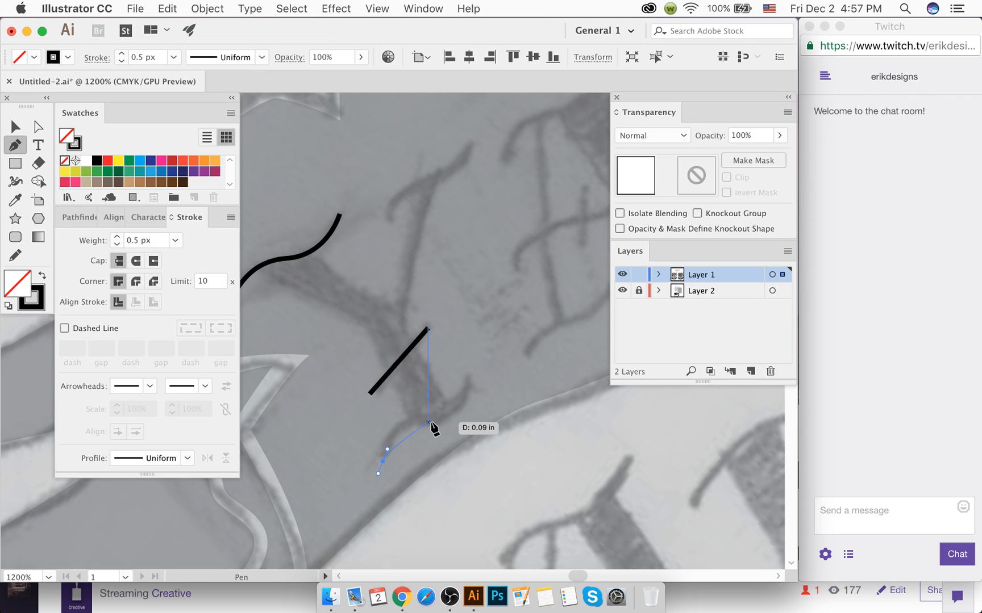
drag(432, 421, 466, 428)
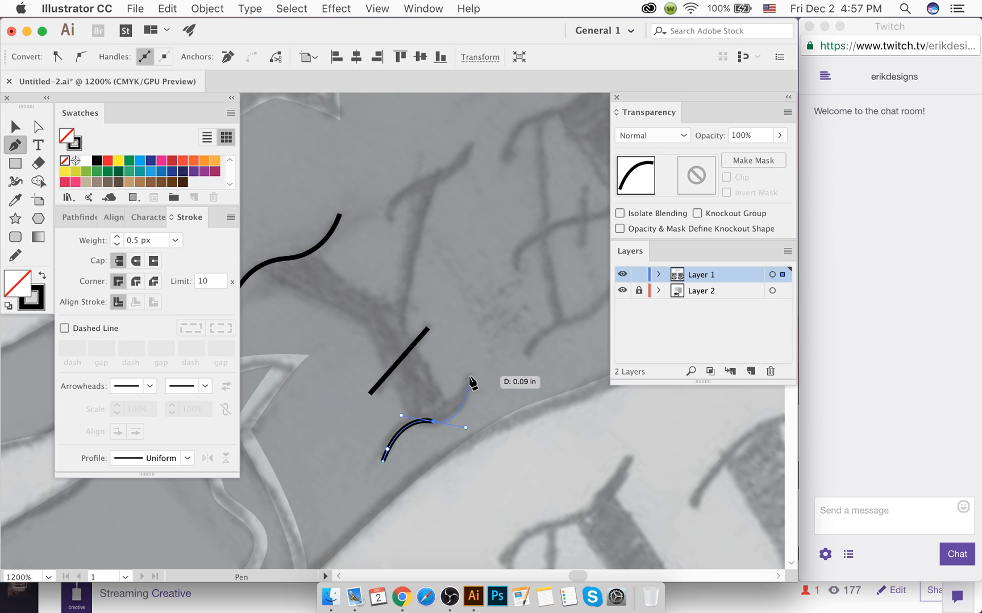
click(469, 377)
super+click(517, 477)
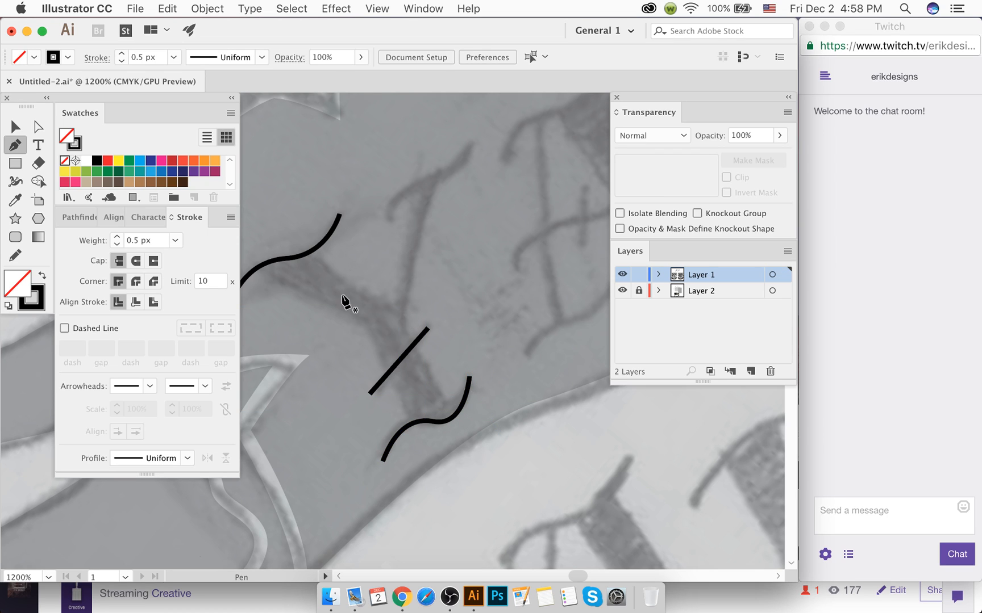
Step: Swap to a black fill without stroke and trace the Y's bent thick stem as a closed straight-edged shape overlapping both serifs
key(shift+x)
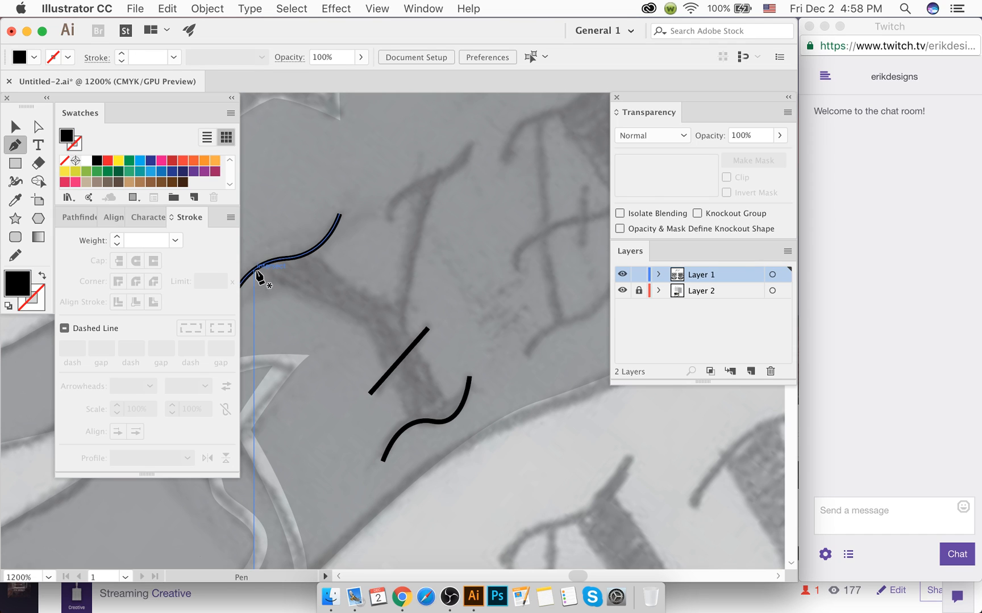
click(255, 270)
click(366, 328)
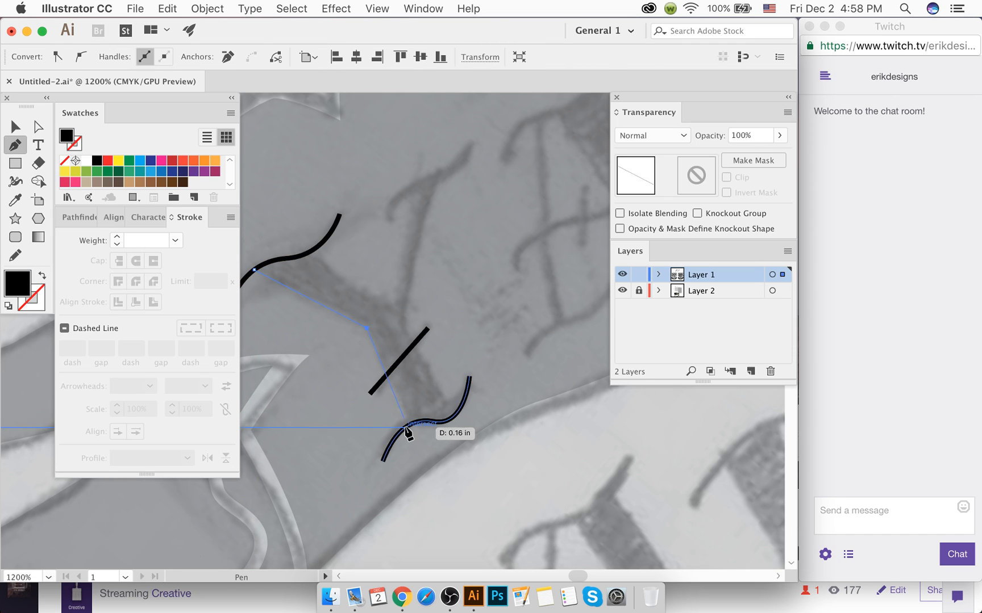
click(408, 425)
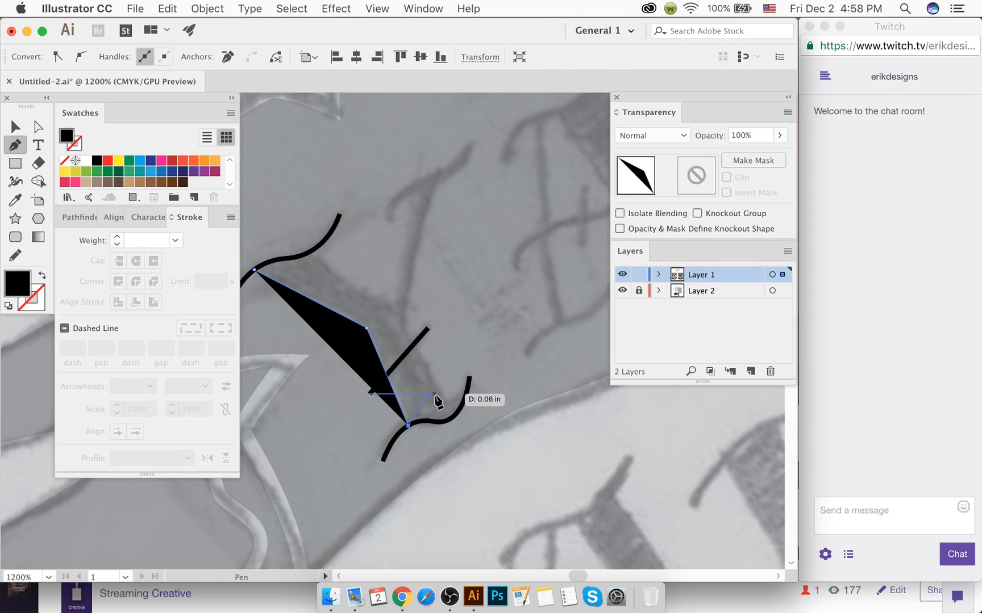
key(super+equal)
key(super+equal)
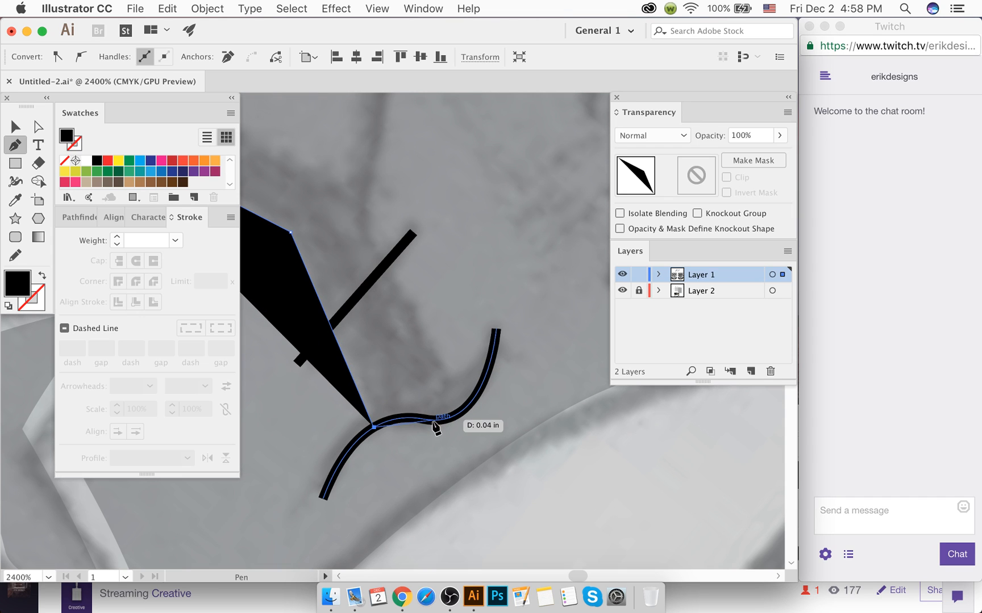
click(404, 461)
click(460, 453)
click(480, 423)
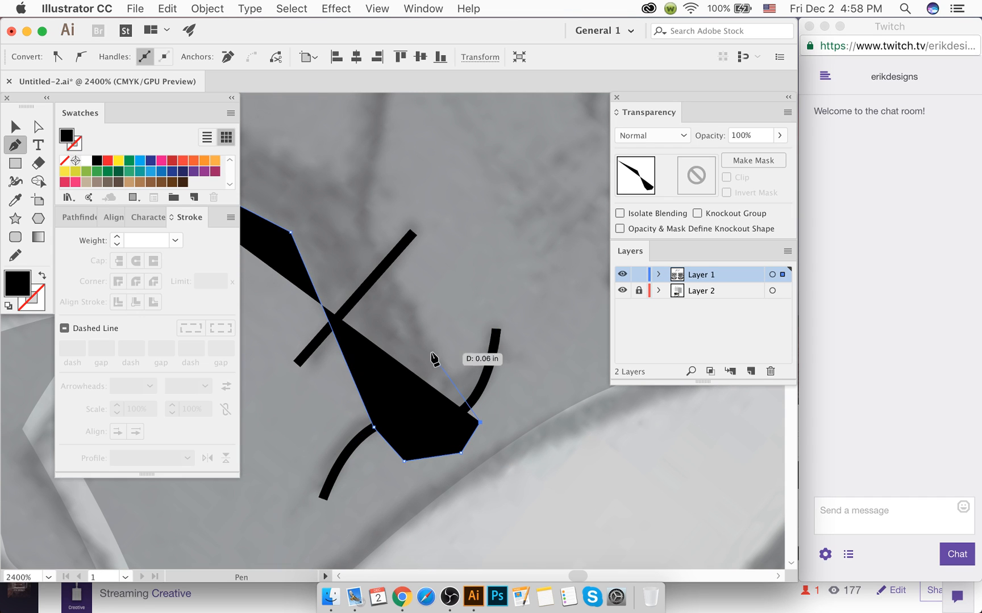
click(359, 202)
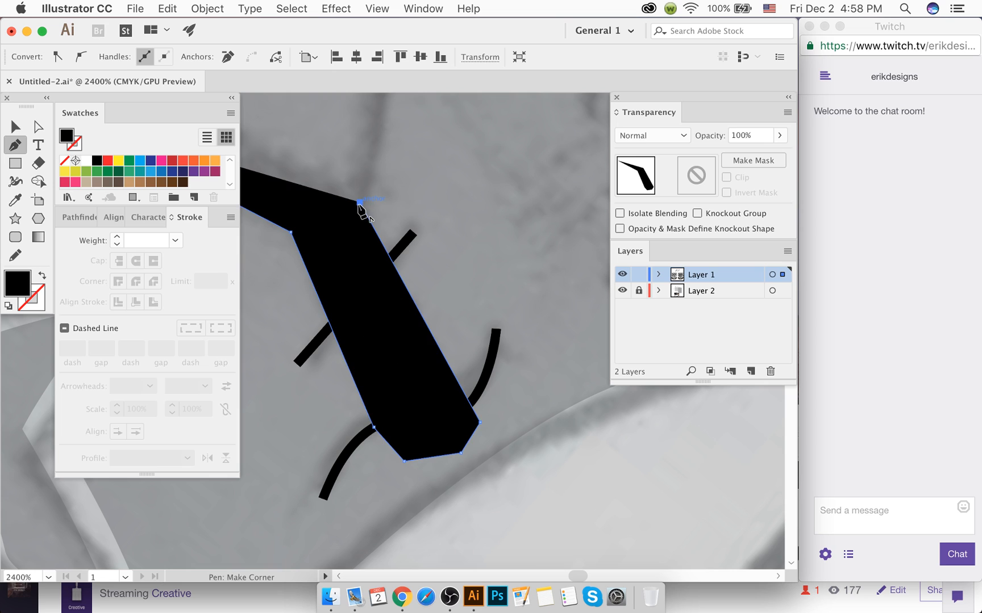
key(super+minus)
key(super+minus)
key(super+minus)
key(super+minus)
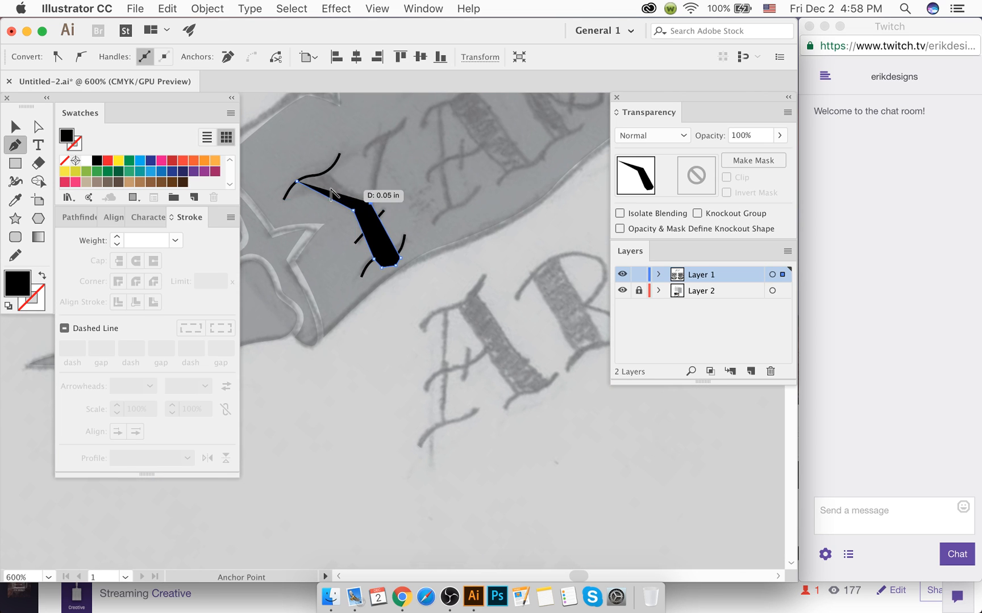
key(super+equal)
key(super+equal)
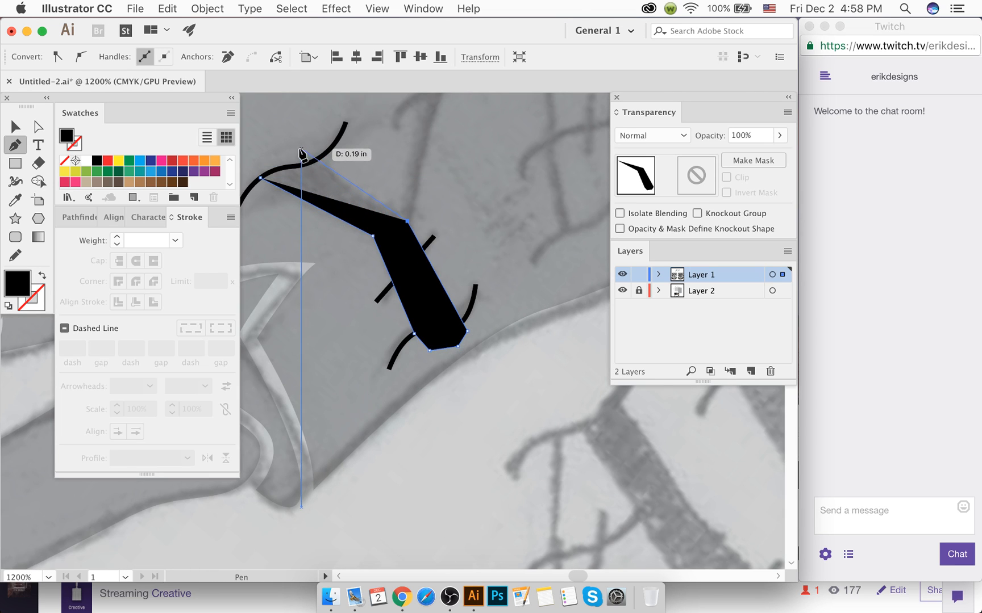
click(297, 147)
click(254, 150)
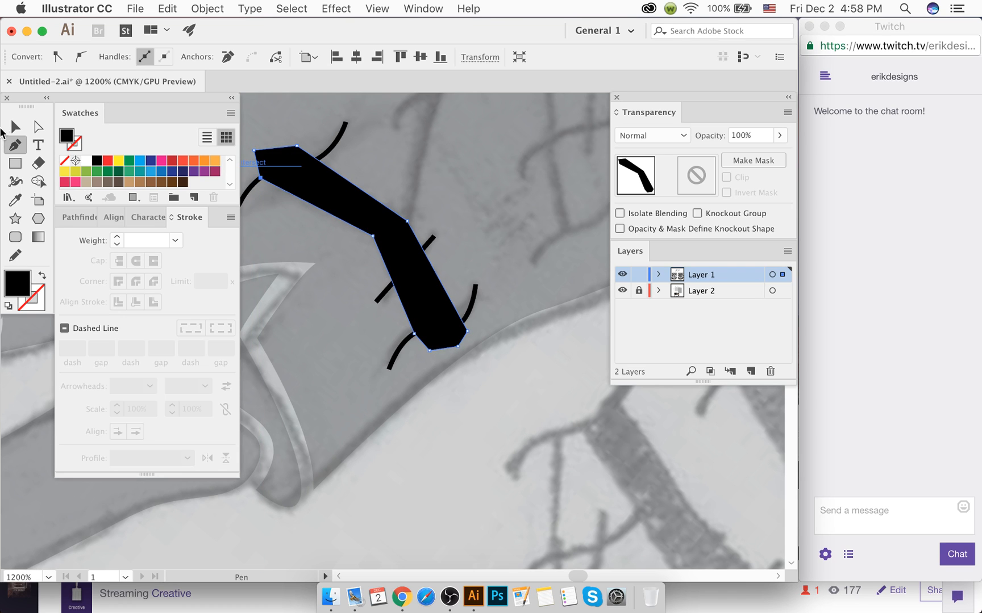
click(15, 126)
drag(289, 149, 322, 176)
key(super+z)
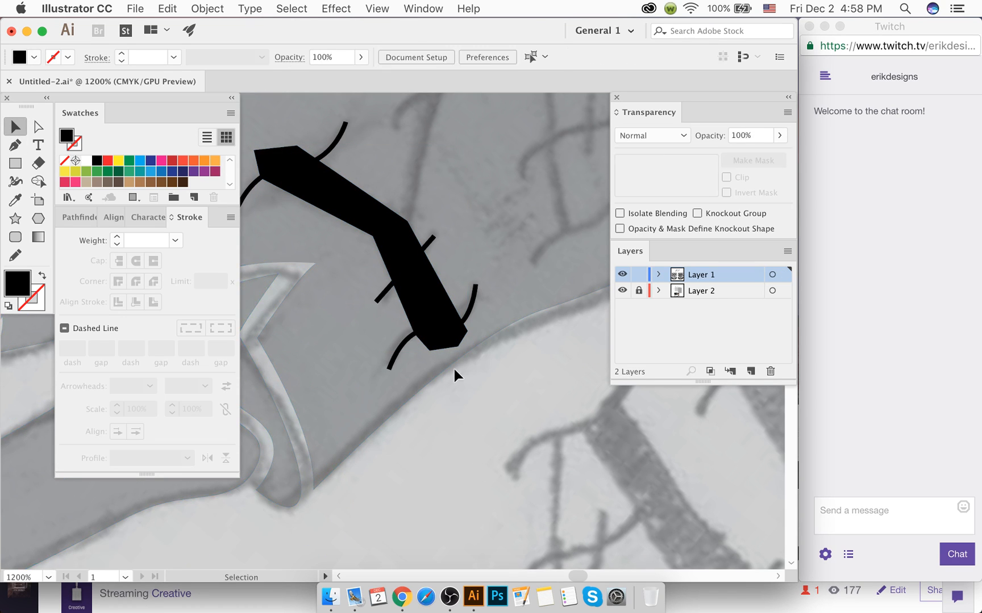
click(436, 330)
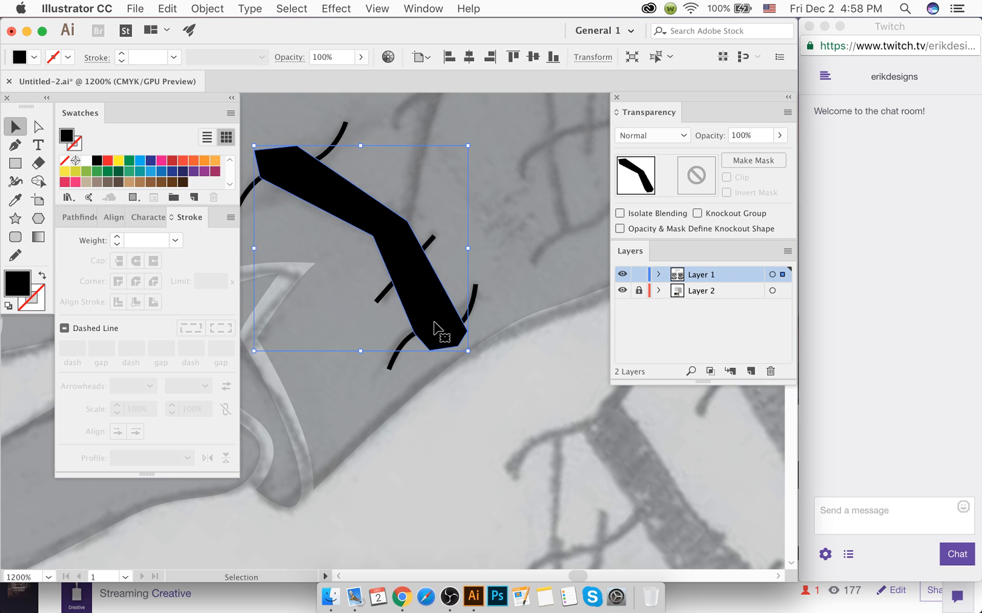
click(377, 411)
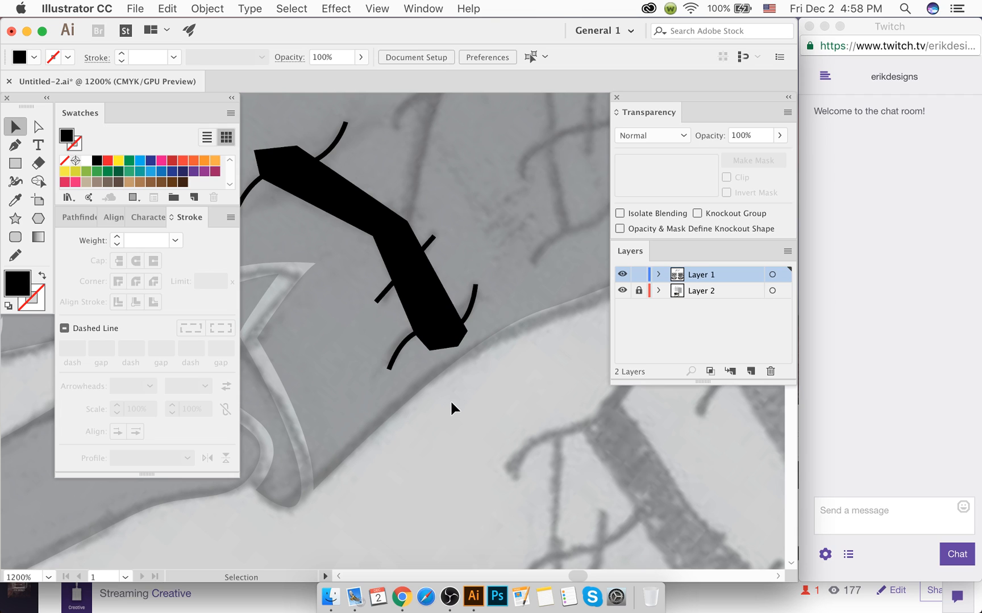
Step: Select the Y's stem, crossbar and serifs, remove the stem ends outside both serifs with Shape Builder, and deselect
scroll(440, 386, left, 3)
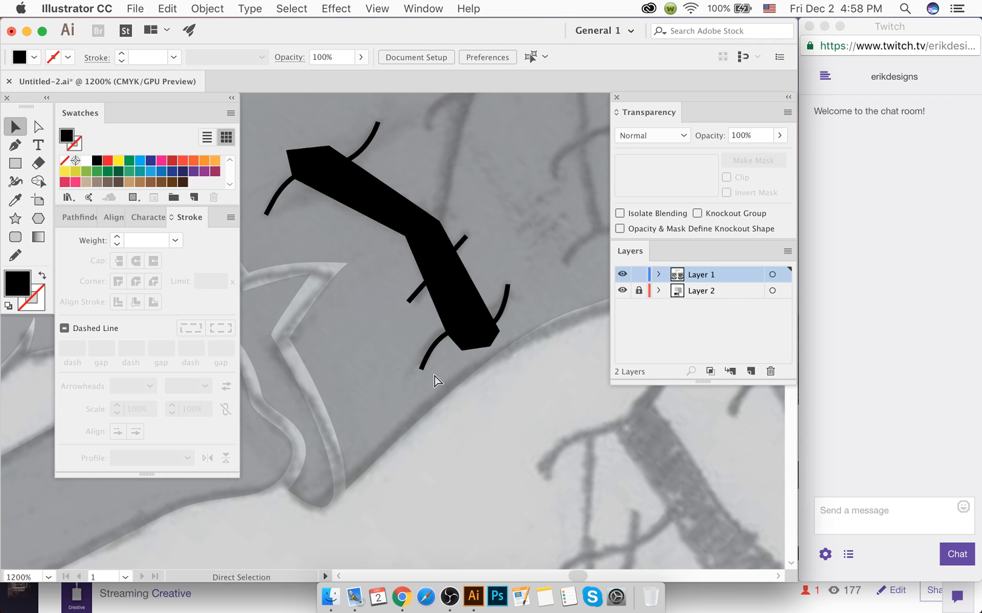
mouse_move(391, 205)
mouse_down()
mouse_move(459, 279)
mouse_move(492, 370)
mouse_up()
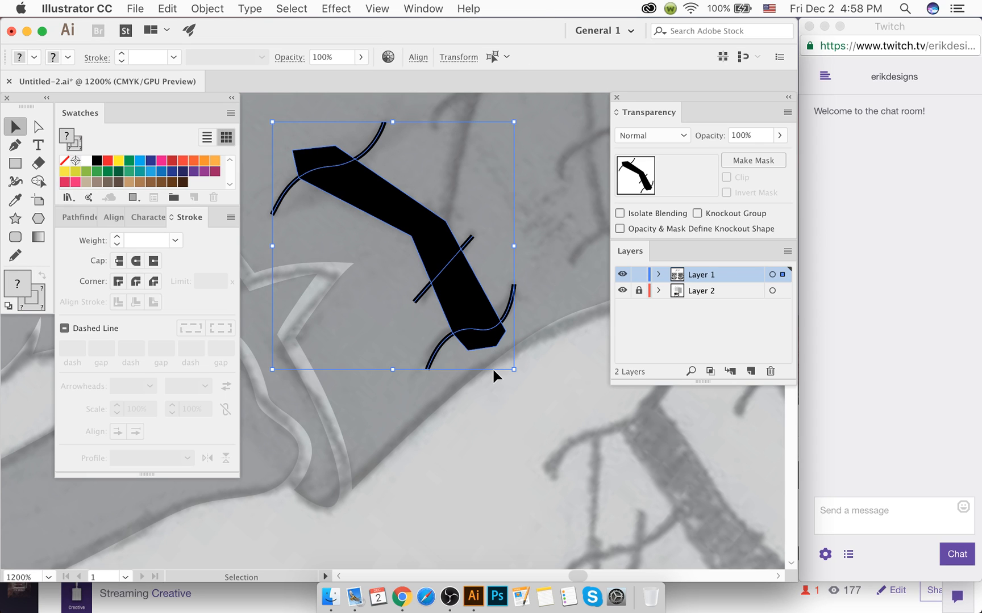
key(shift+m)
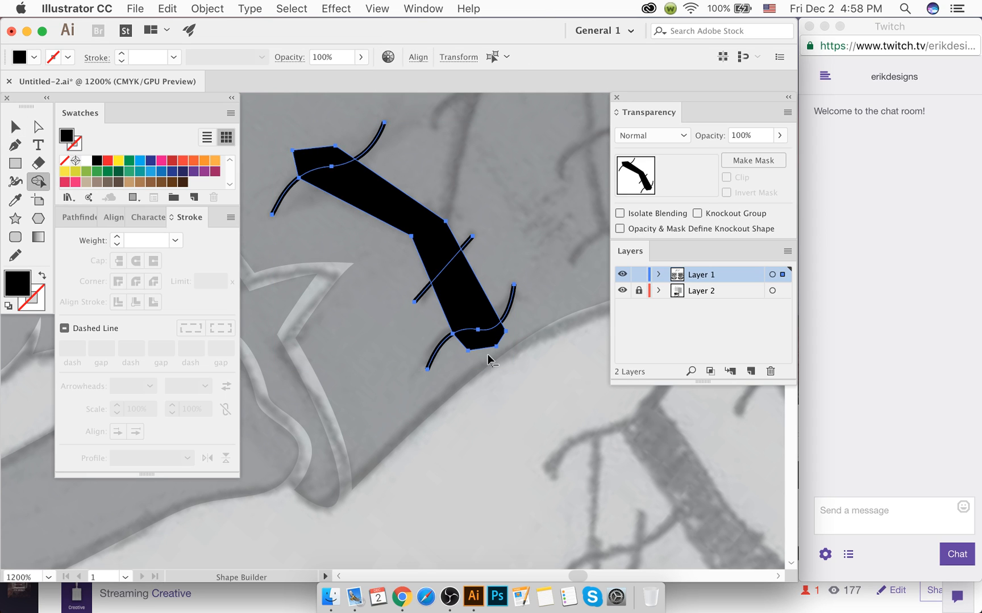
alt+click(481, 341)
alt+click(316, 160)
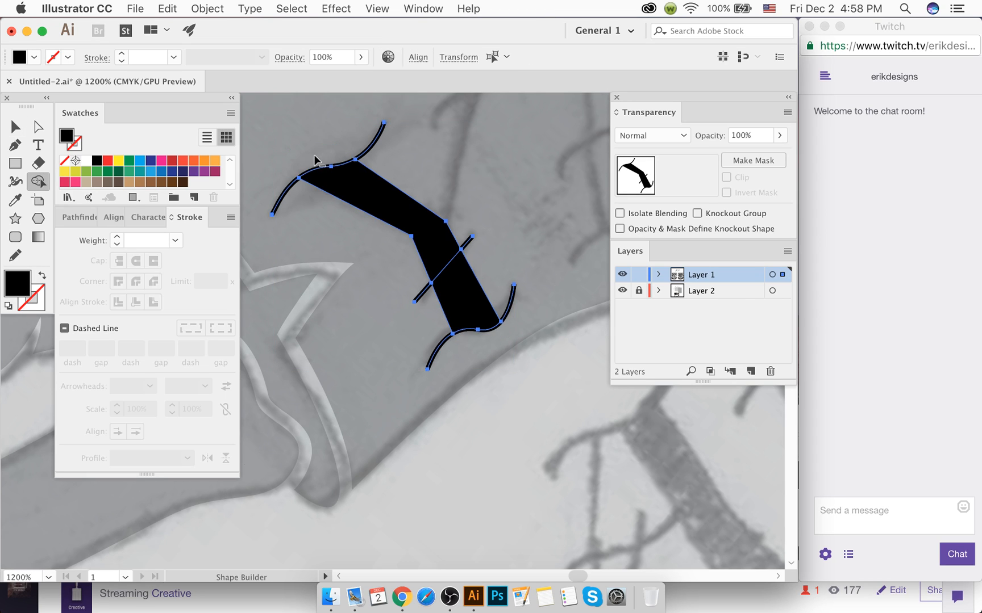
key(v)
click(439, 204)
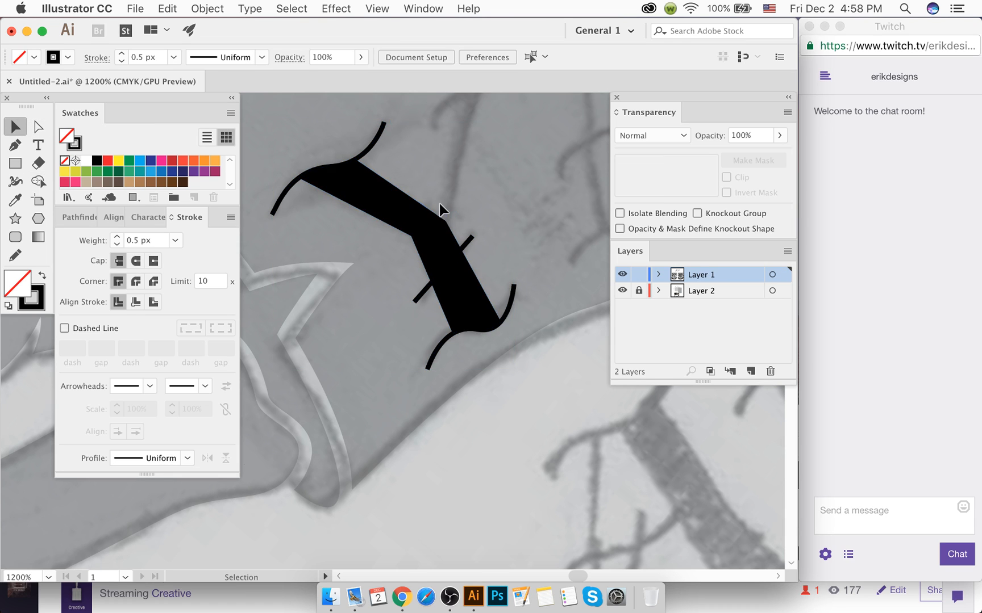
Step: Give all of the Y's paths round caps and round joins, and pick up the stem's black fill without stroke
scroll(441, 204, up, 5)
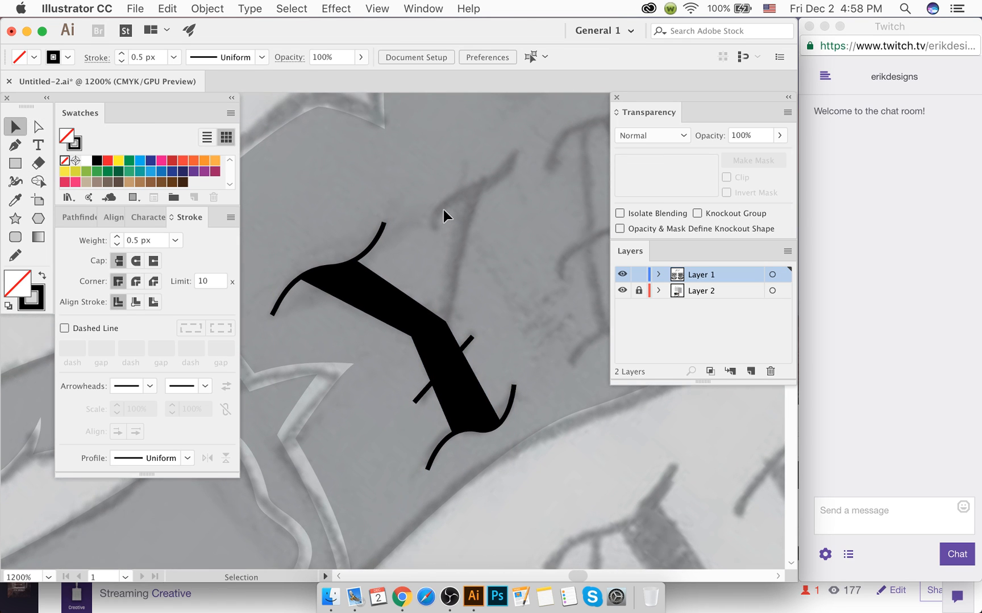
key(super+a)
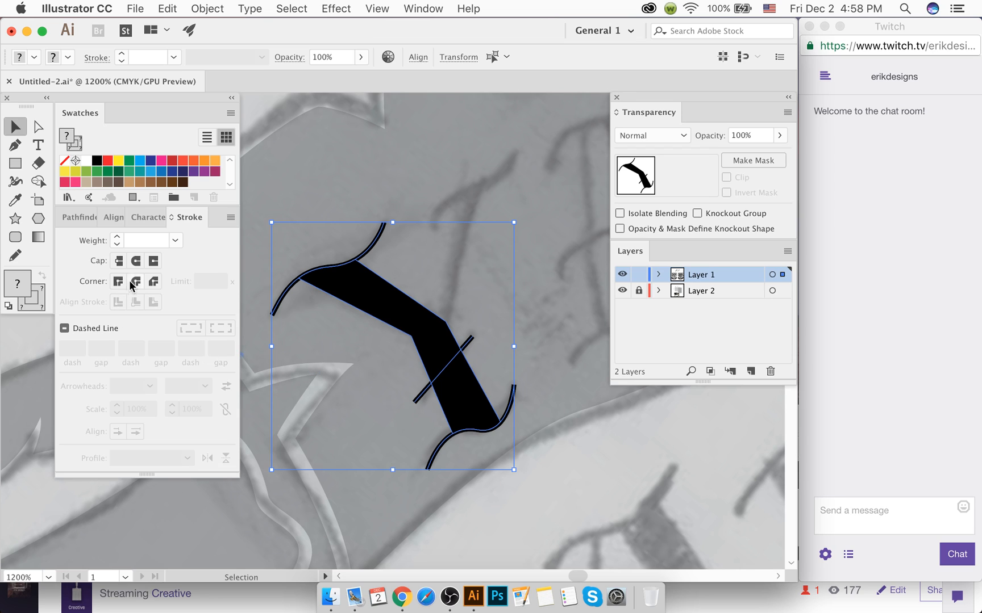
click(135, 261)
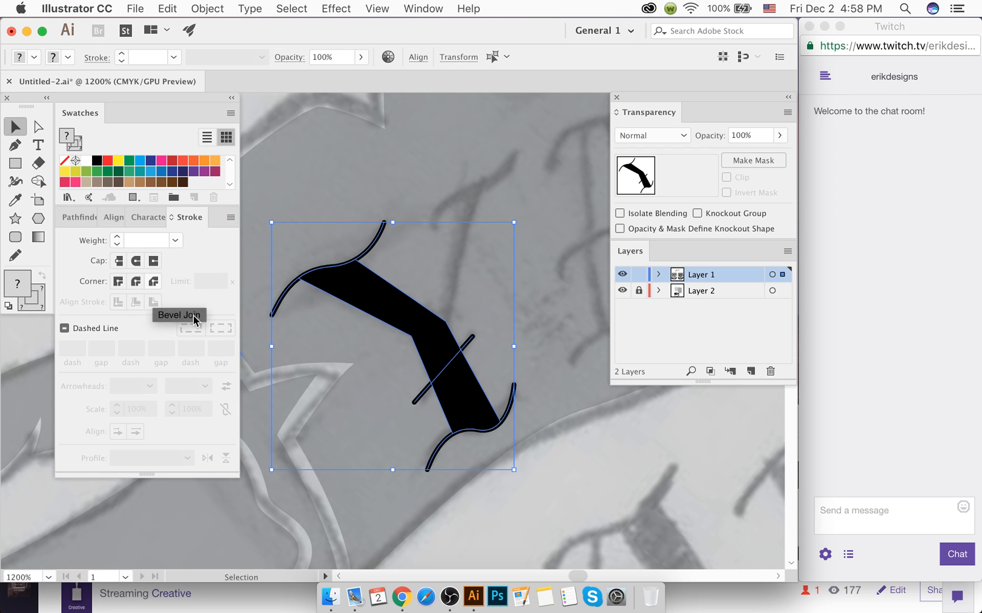
click(552, 527)
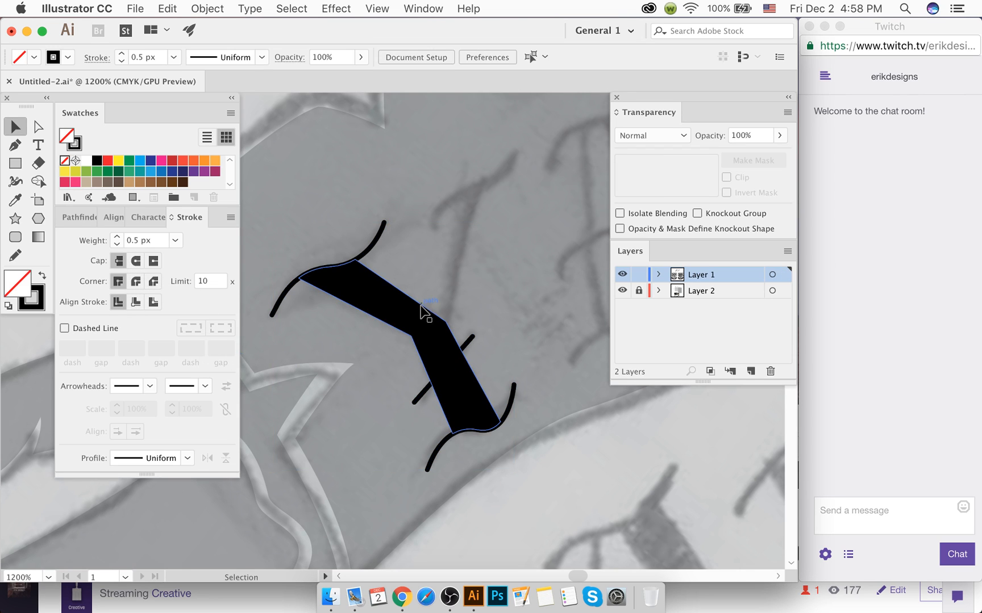
click(439, 373)
click(598, 488)
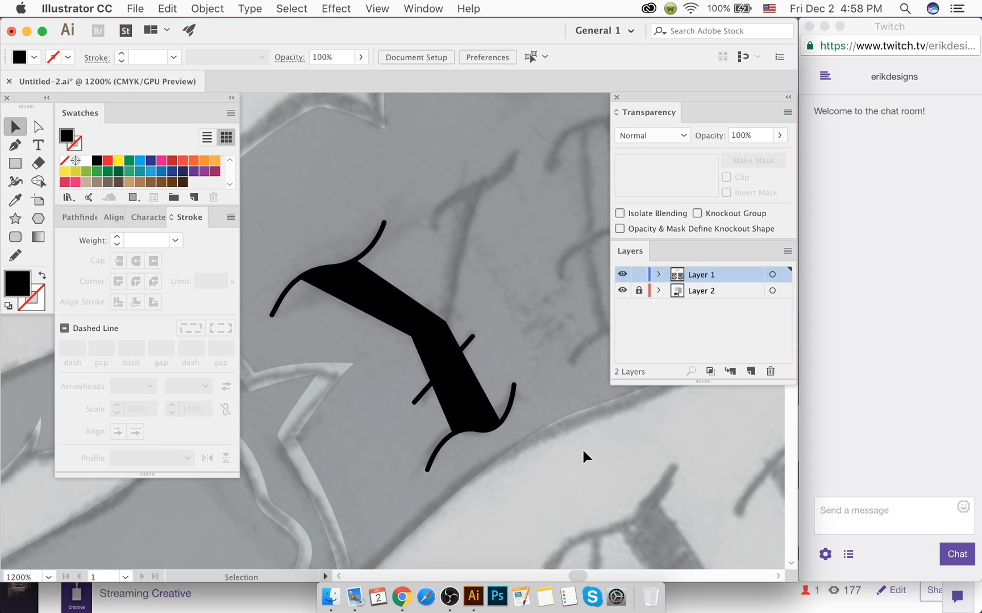
key(p)
click(446, 322)
drag(470, 317, 479, 196)
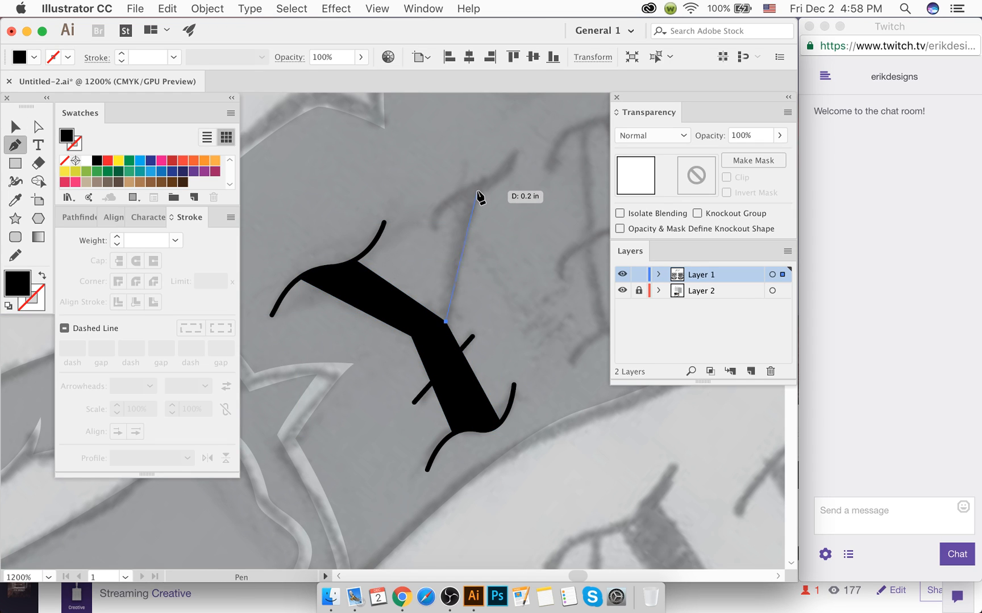
key(super+z)
Step: Trace the serif of the Y's thin arm as an open S-curve, copy the stem's upper serif stroke style onto it and deselect
click(426, 222)
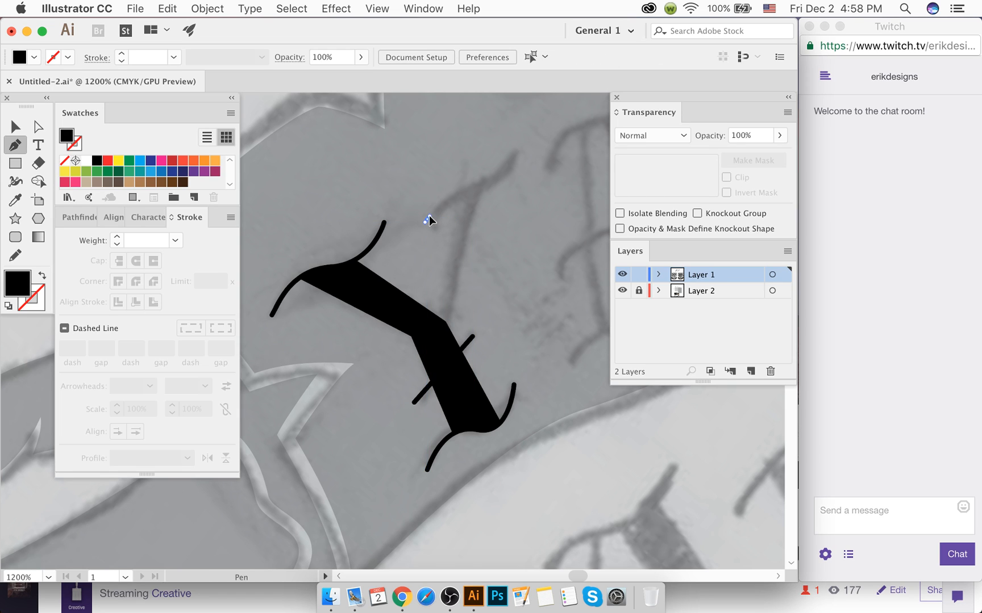
drag(433, 213, 482, 193)
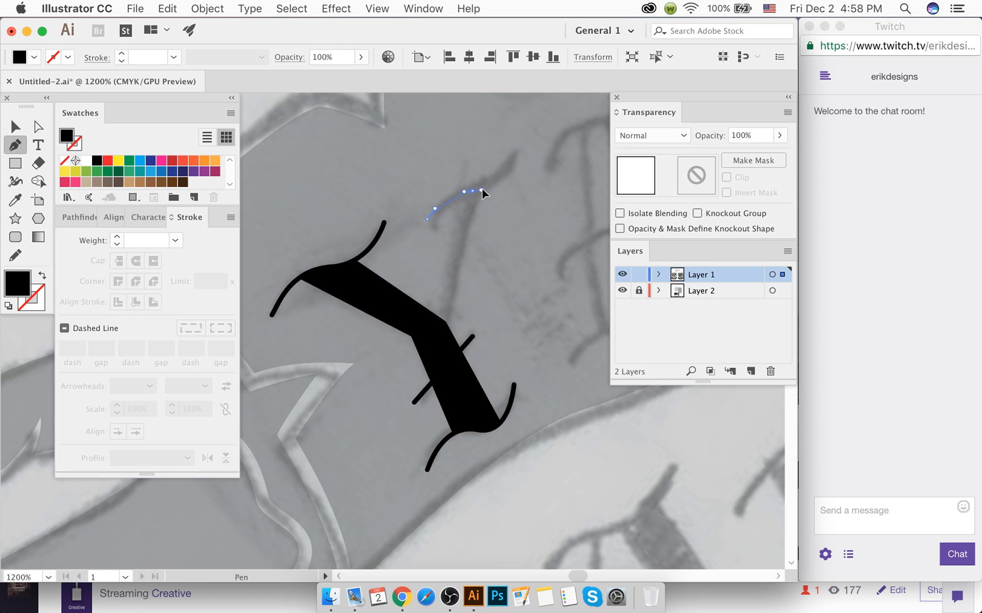
drag(514, 157, 518, 148)
key(i)
click(374, 236)
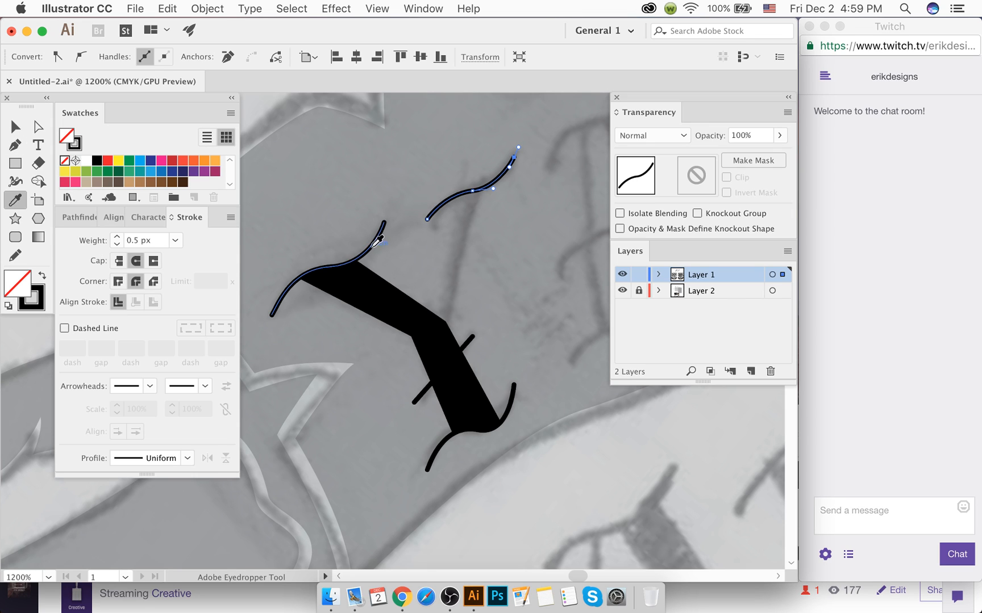
key(p)
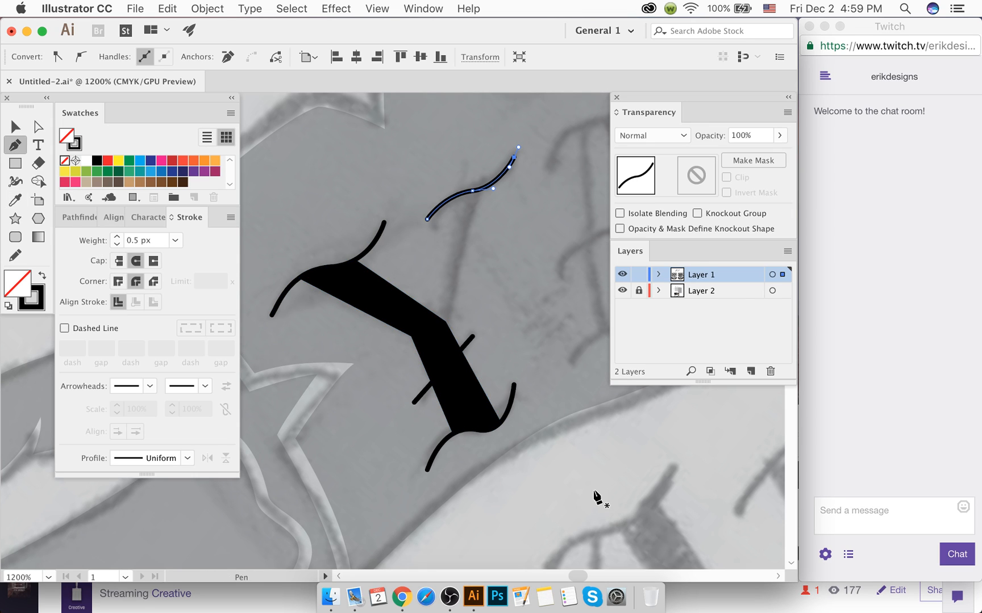
key(super+shift+a)
click(445, 322)
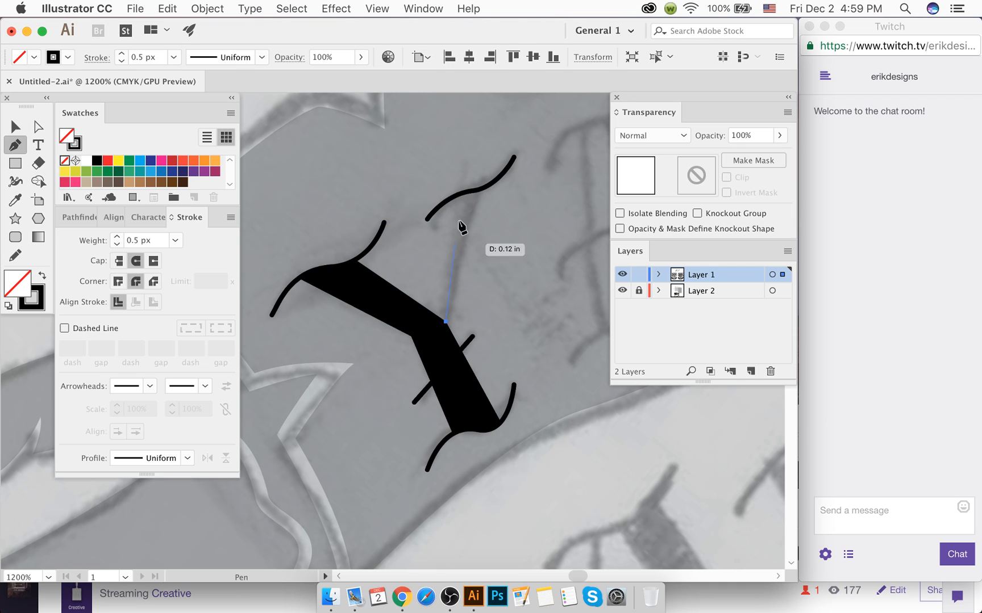
click(473, 192)
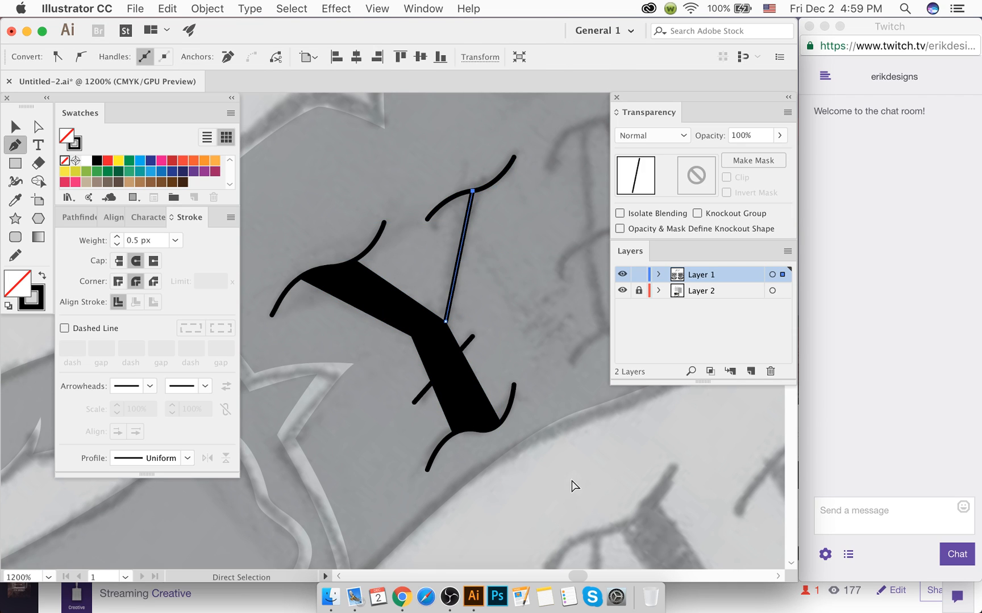
key(super+shift+a)
key(super+z)
key(super+z)
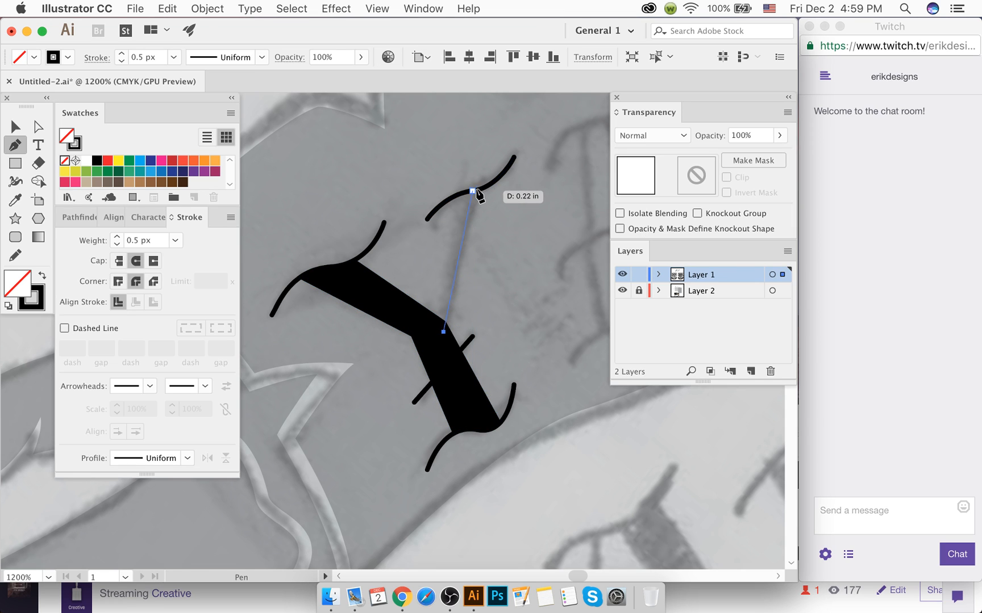
Step: Draw the Y's thin arm as a straight 0.5 px line from just inside the stem's bend to the middle of its serif and deselect it
click(472, 191)
key(super+shift+a)
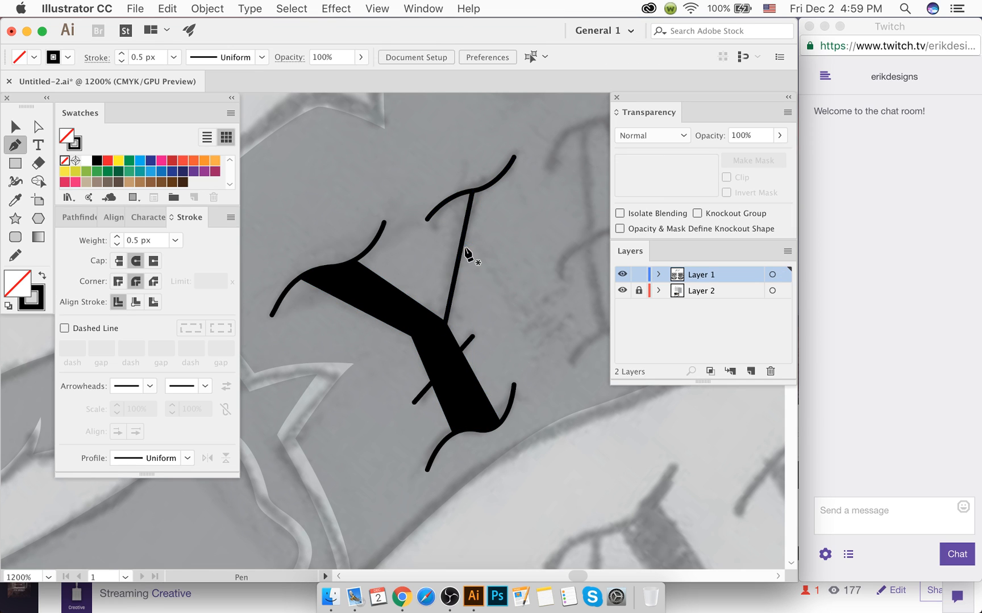
click(12, 126)
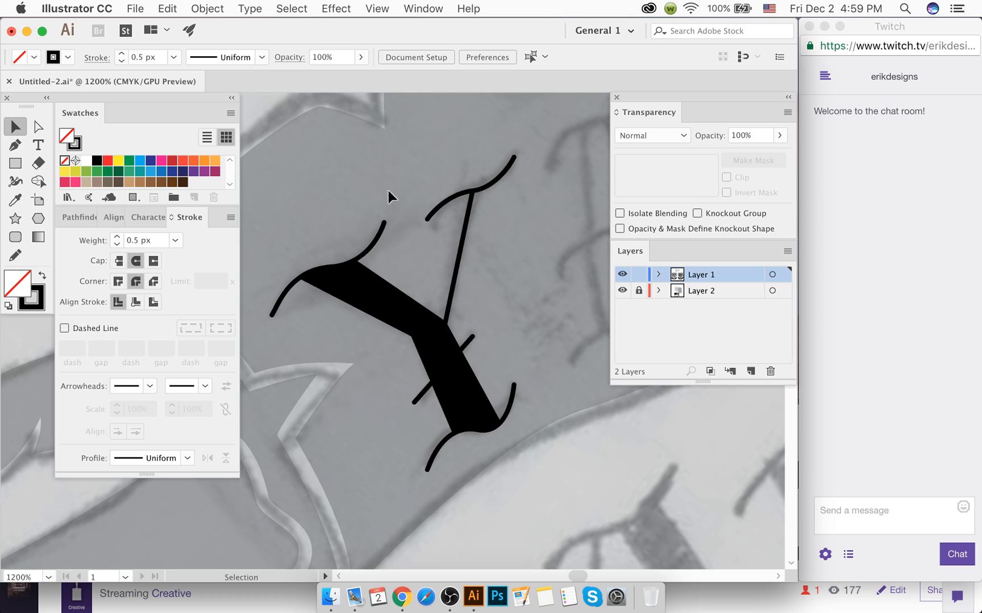
click(470, 191)
click(513, 322)
click(428, 217)
Step: Save the document with the finished Y
scroll(475, 343, down, 2)
scroll(529, 452, right, 5)
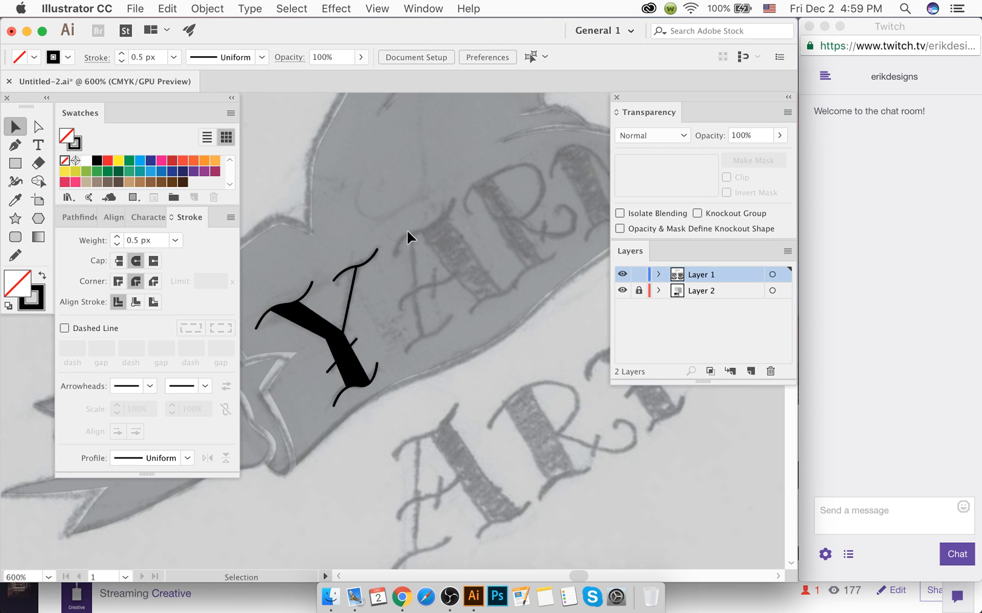
key(super)
key(super+s)
scroll(424, 261, right, 1)
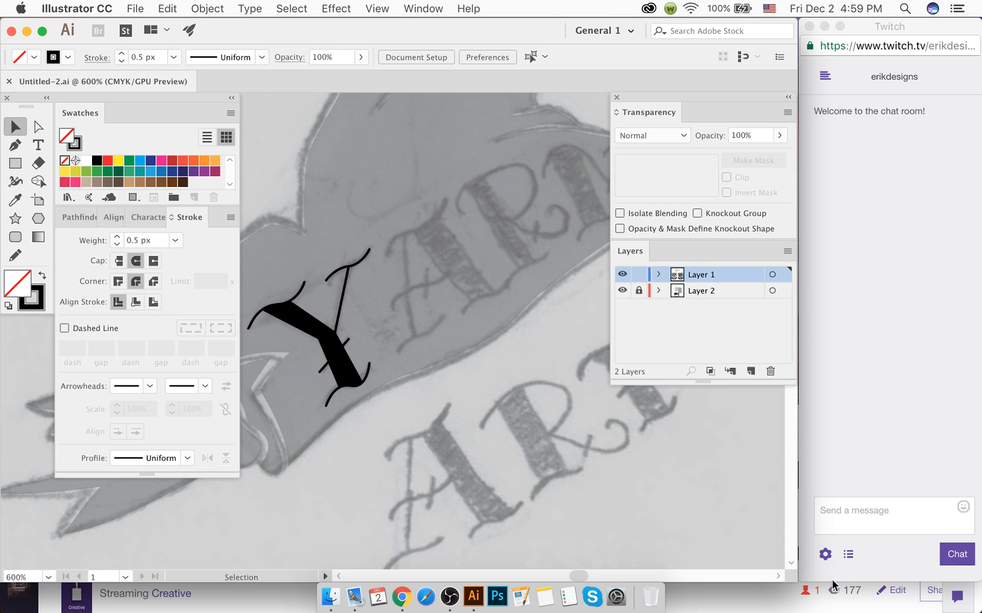
Step: Check the viewer list in the Twitch chat window, close it and return to the Illustrator artwork at the sketched A
click(846, 557)
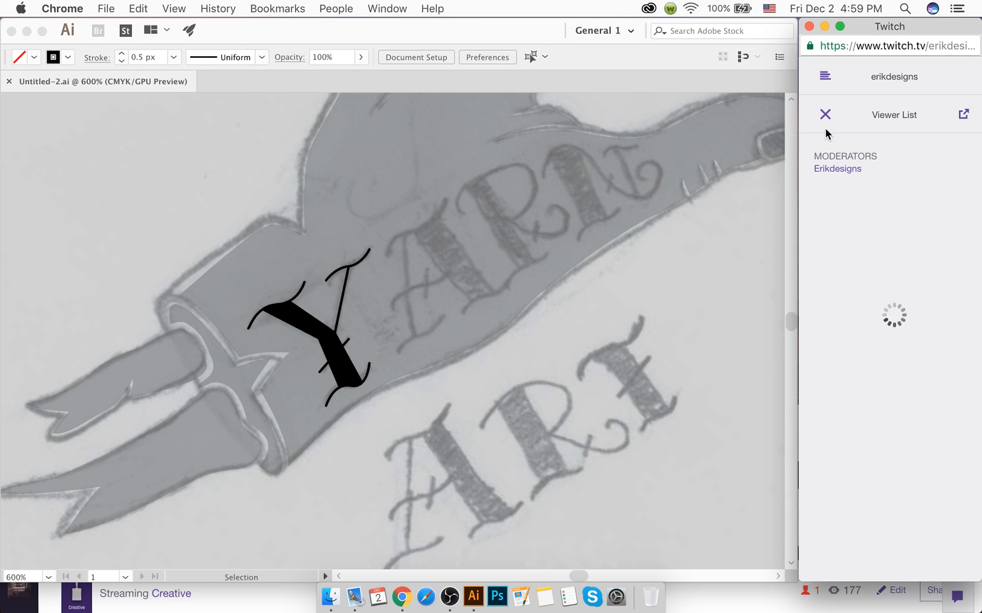
click(824, 125)
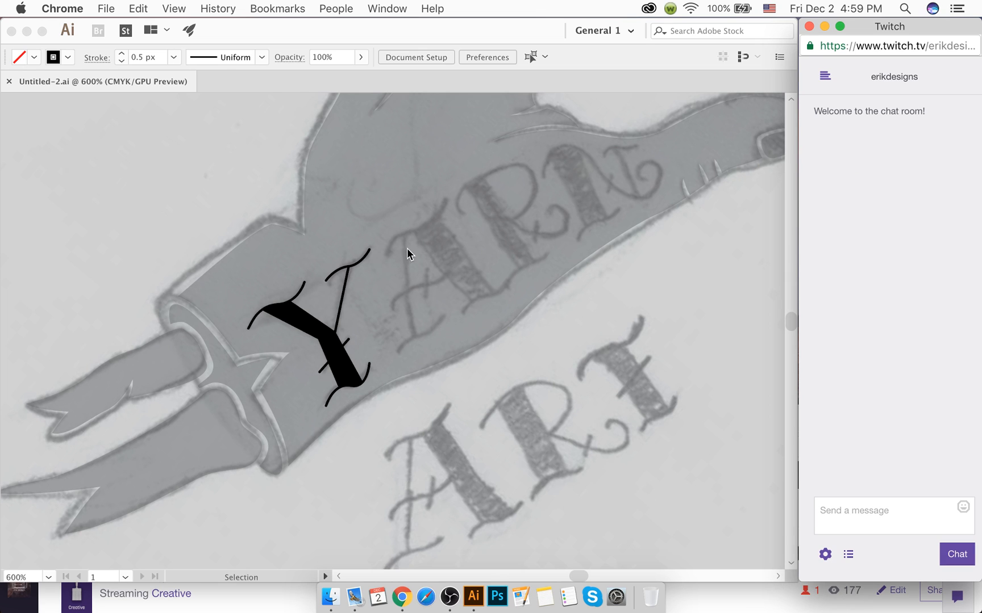
scroll(403, 245, up, 2)
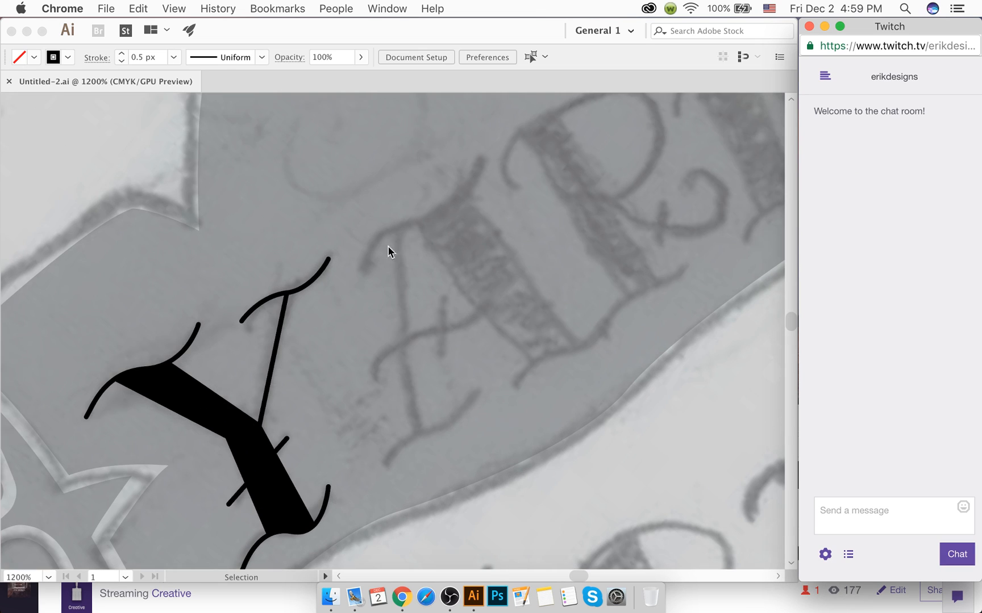
click(385, 262)
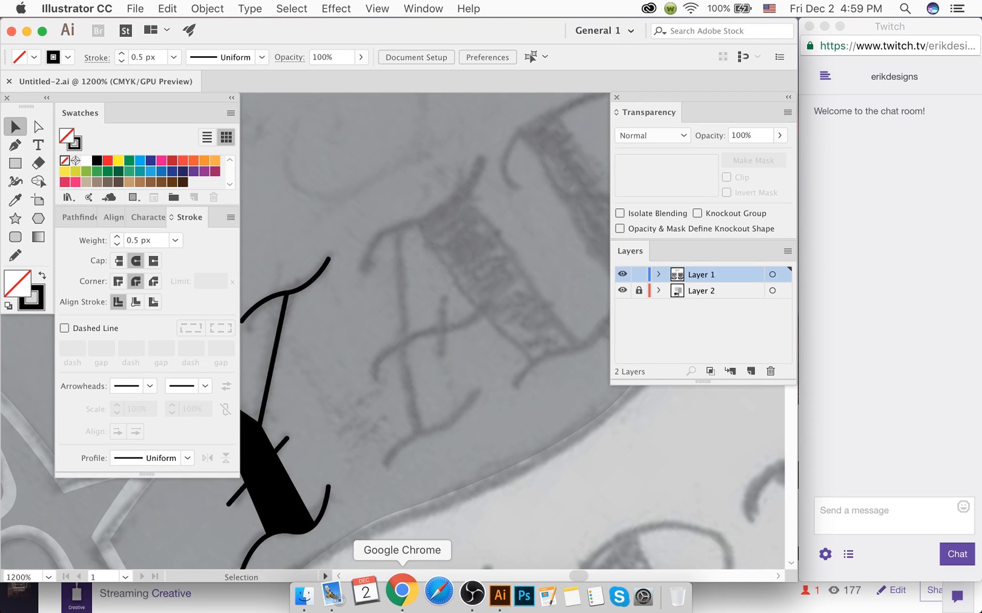
Step: Switch to Chrome and open a new browser window
click(402, 596)
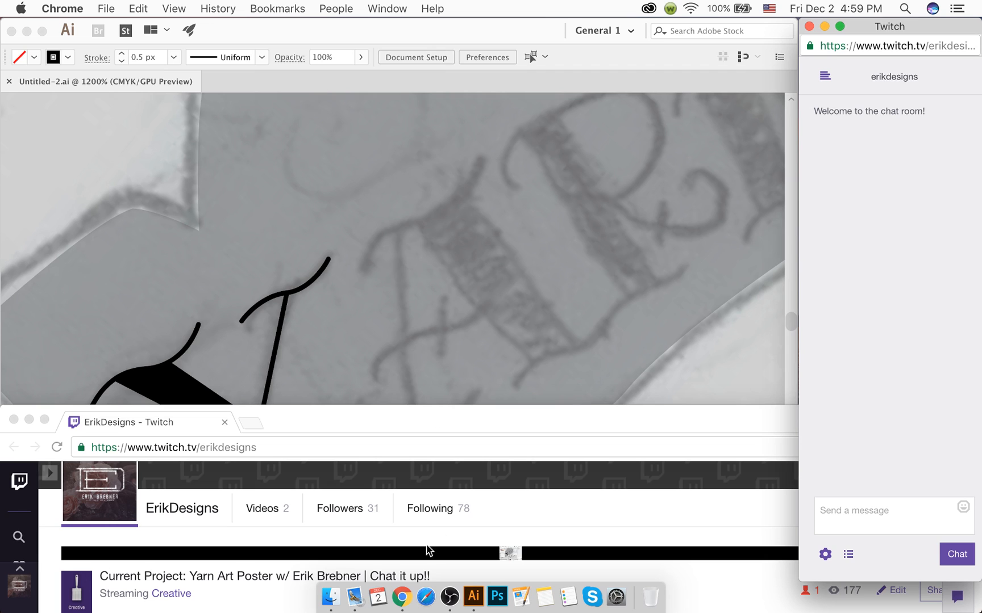
right_click(404, 593)
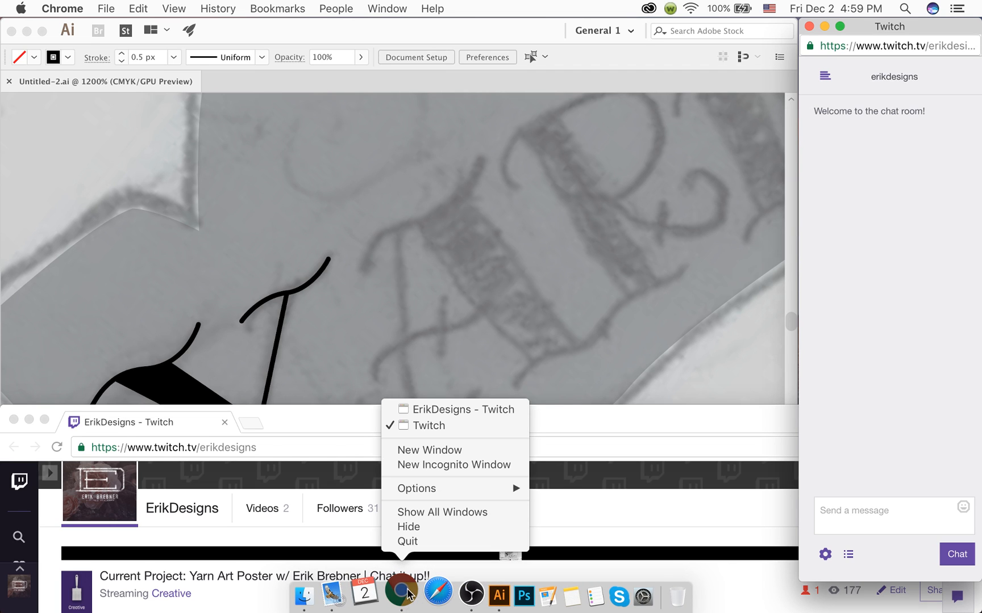
click(409, 455)
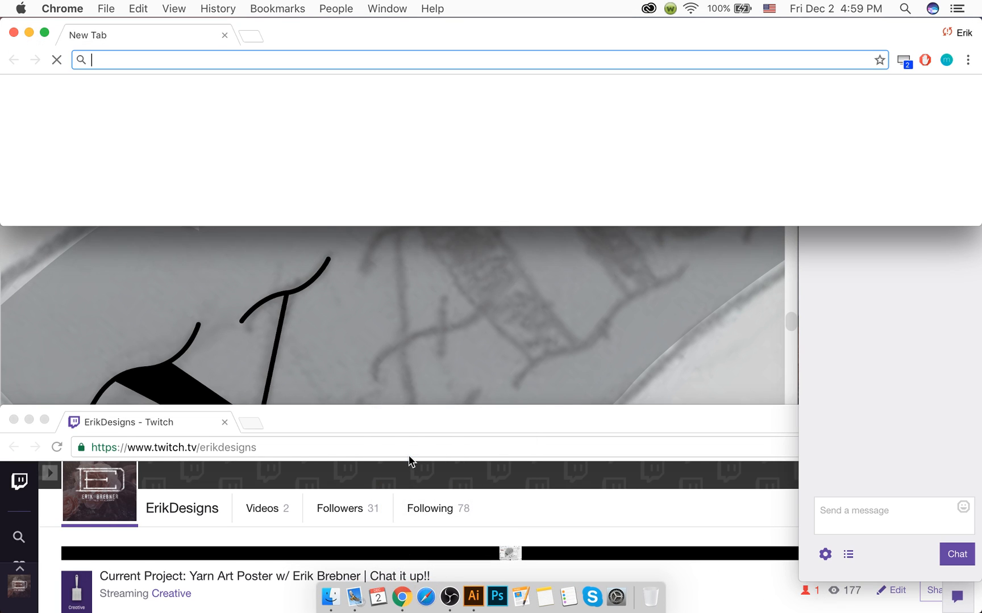
Step: Bring the New Tab window of Chrome to the front of the Illustrator and Twitch windows
click(475, 230)
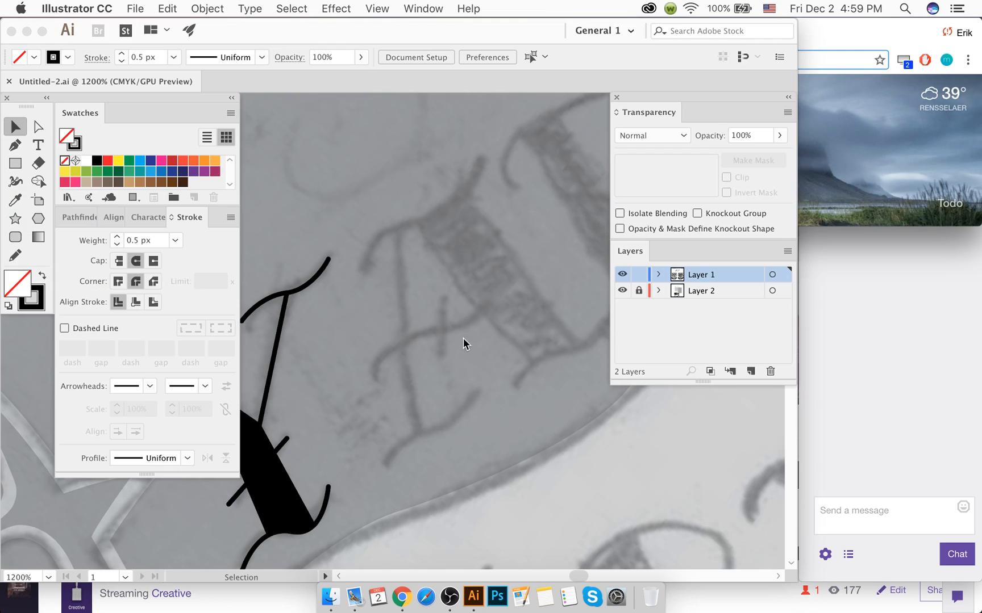
click(867, 433)
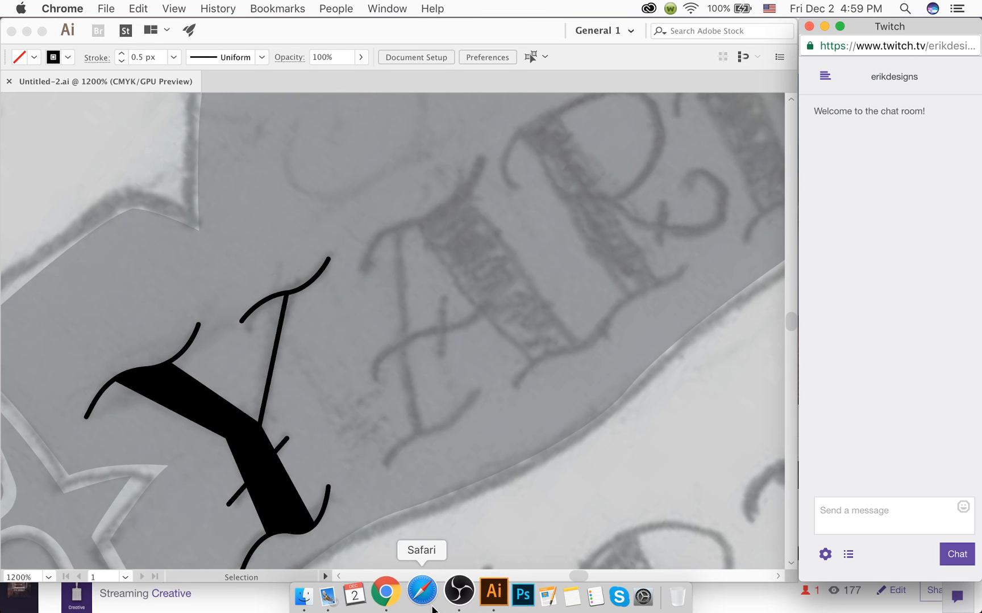
click(406, 607)
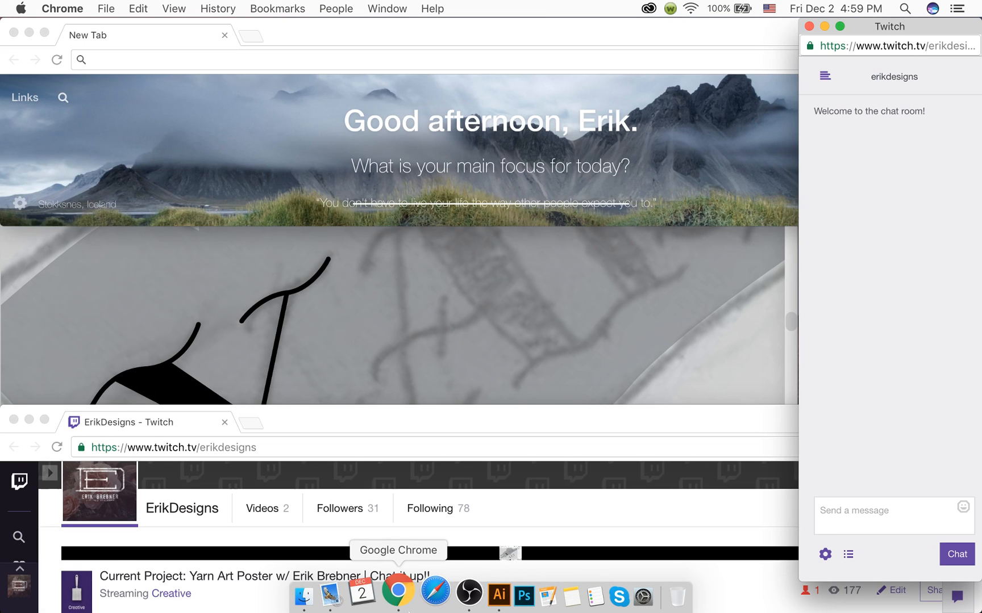
click(675, 346)
click(830, 371)
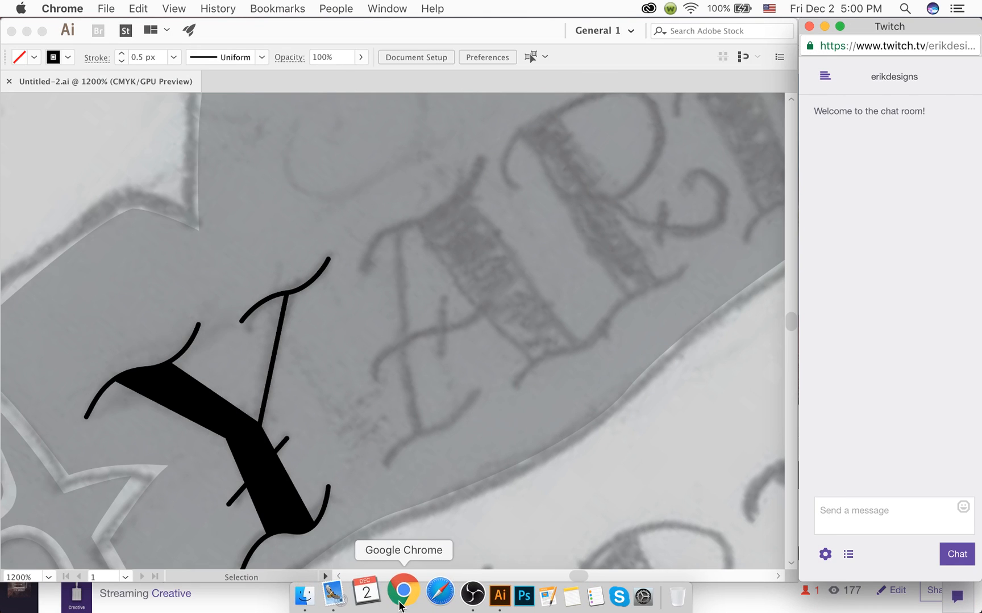
click(442, 337)
right_click(401, 596)
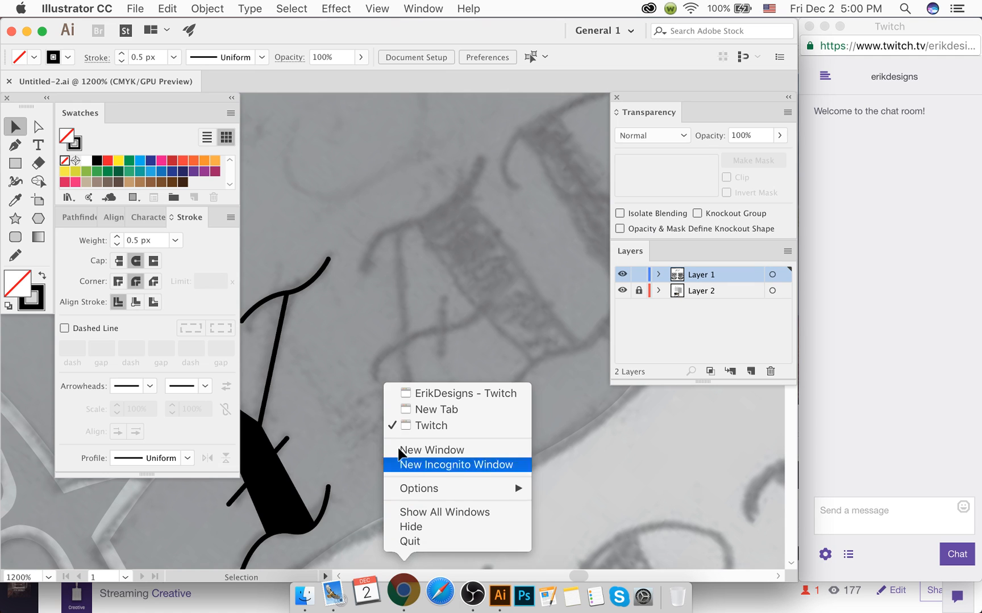
click(417, 392)
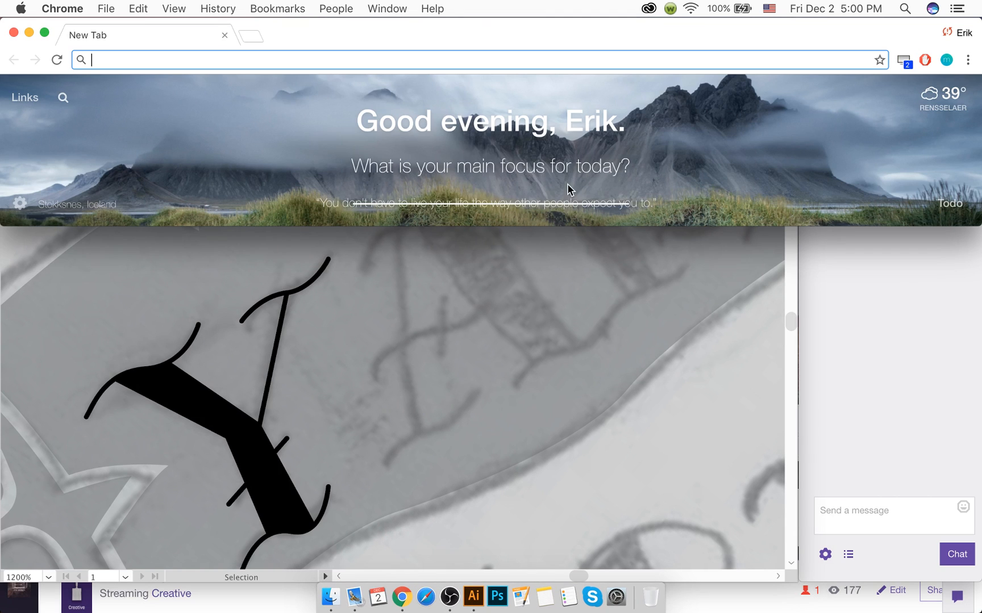
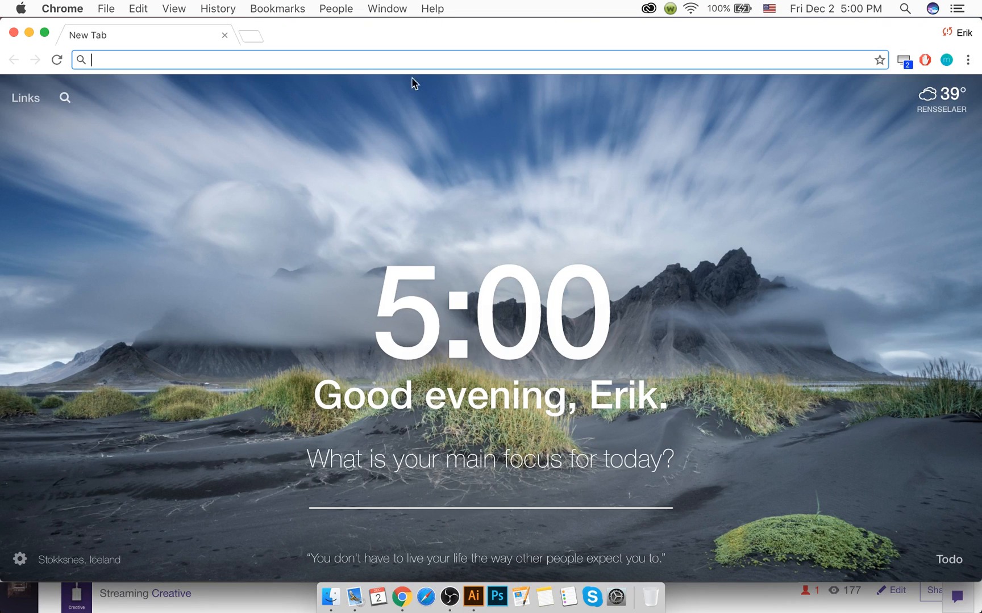
double_click(419, 31)
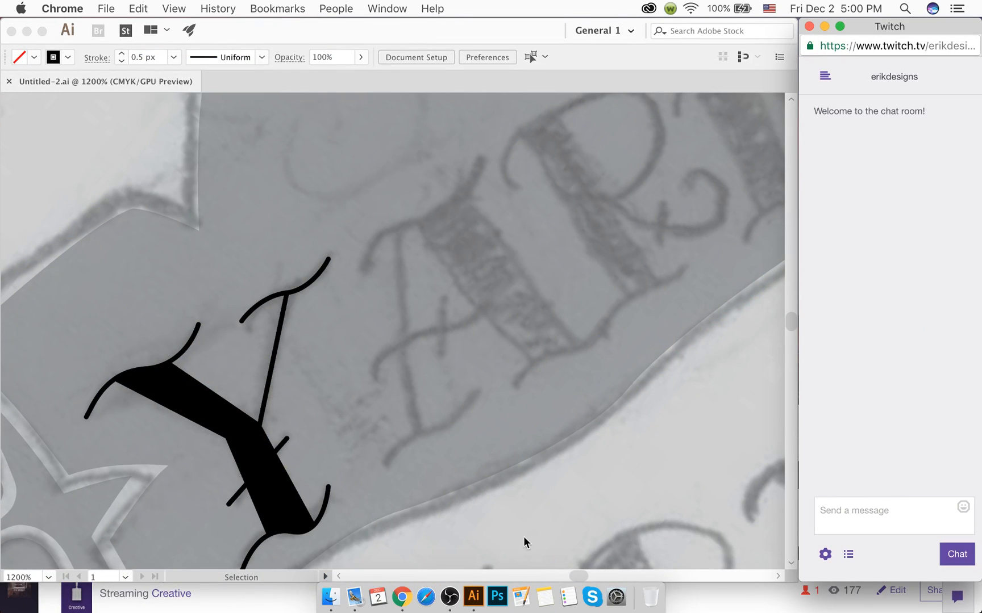
right_click(406, 592)
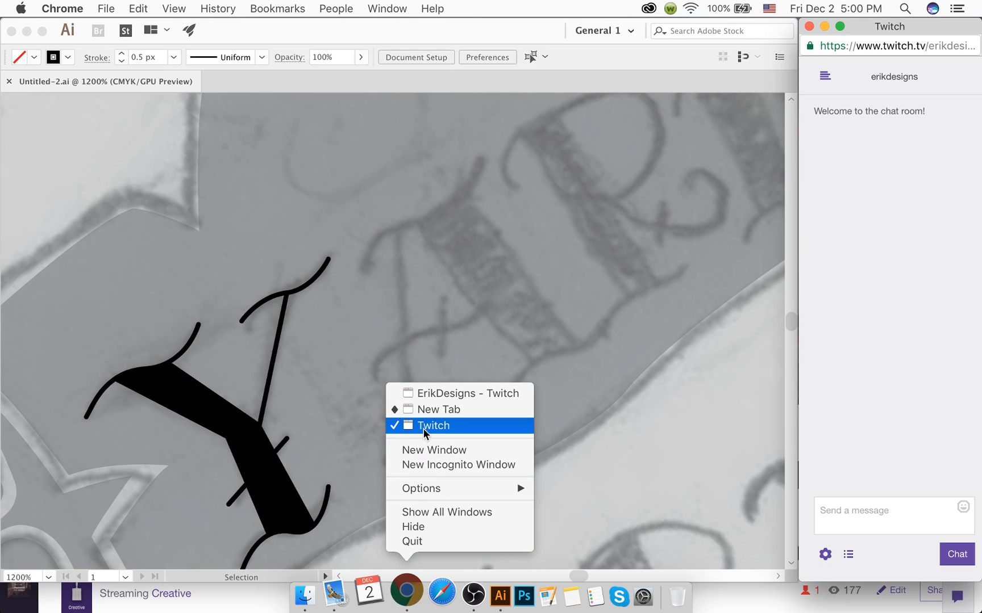
click(422, 410)
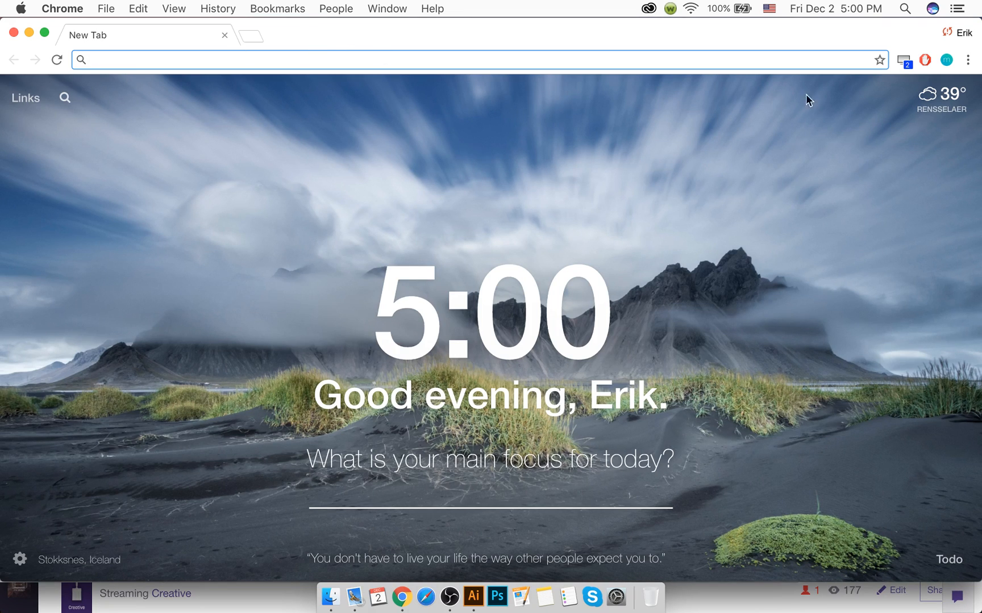
Step: Show the bookmarks bar in Chrome and keep the New Tab window in front of the Twitch channel window
click(968, 60)
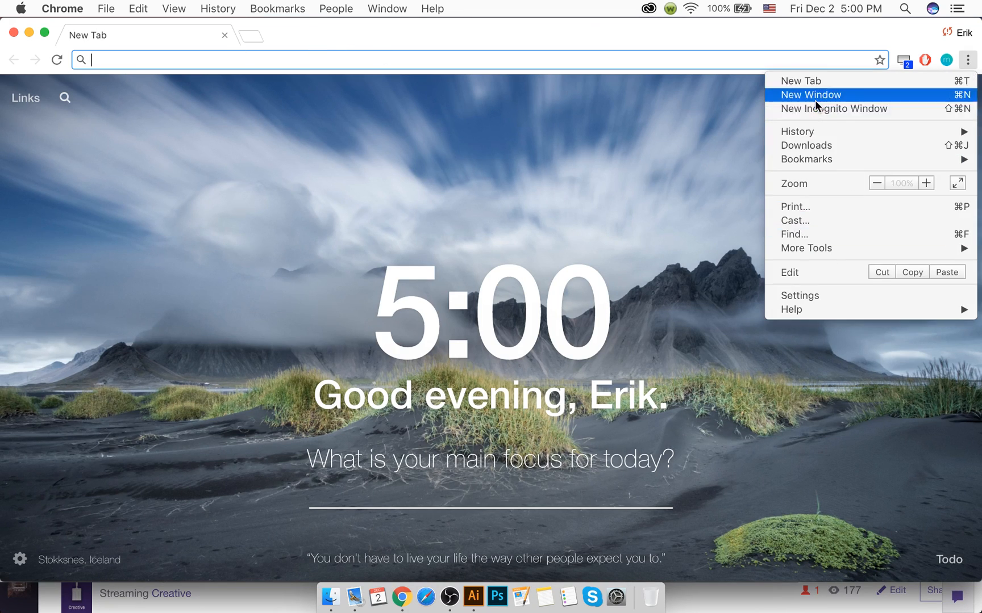
mouse_move(809, 160)
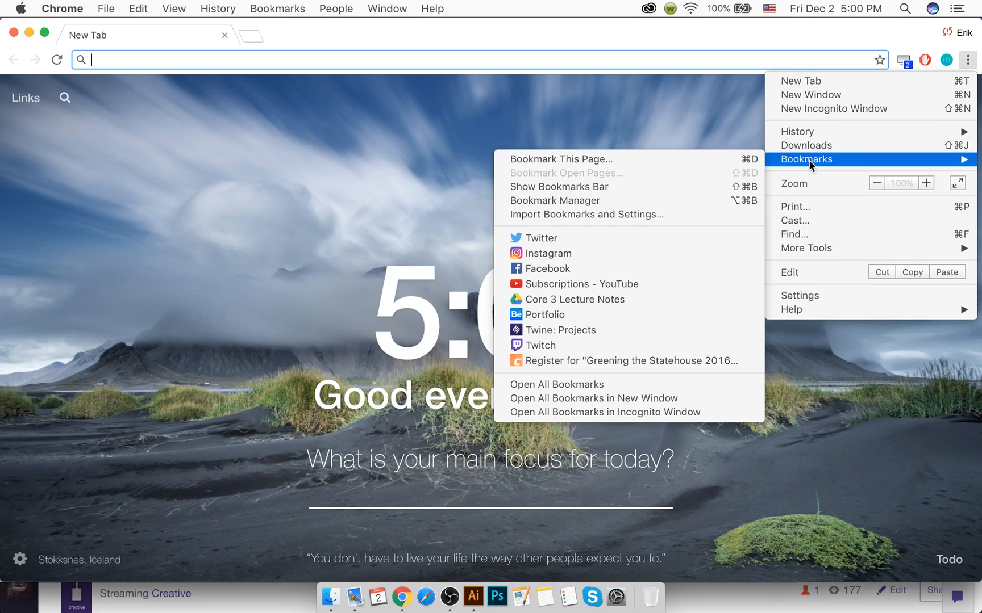
click(550, 187)
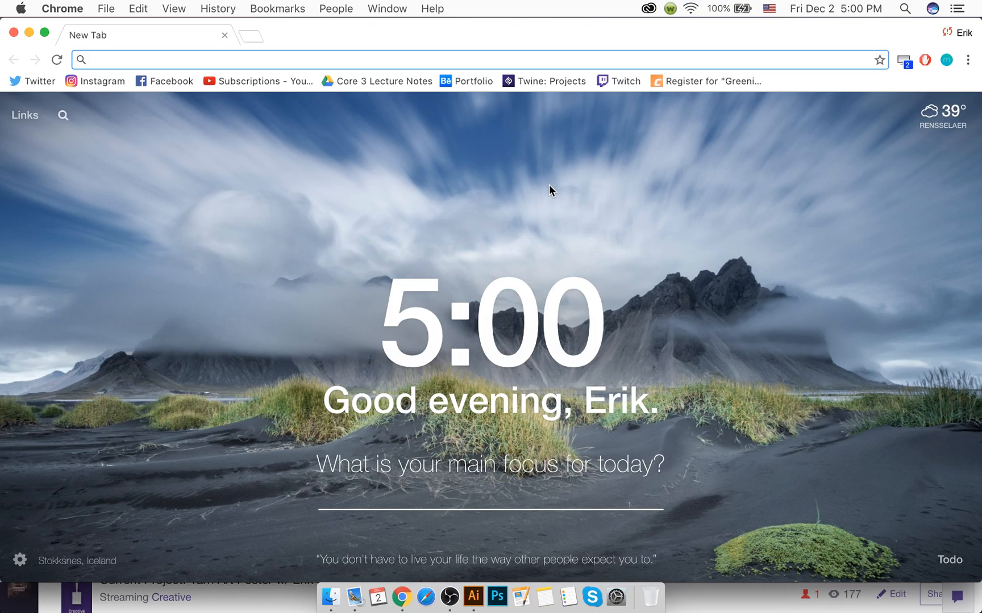
click(776, 606)
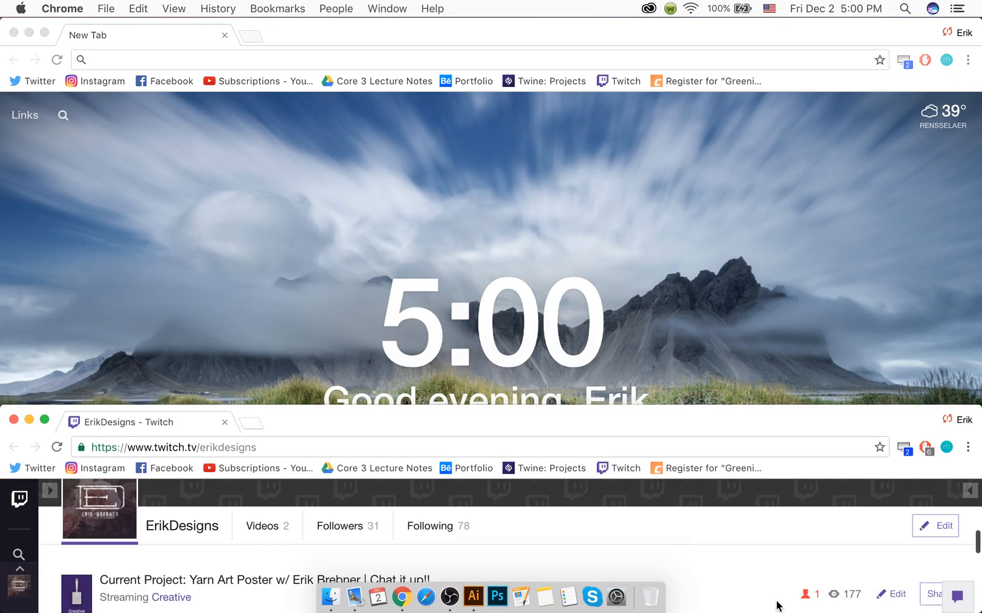
click(742, 35)
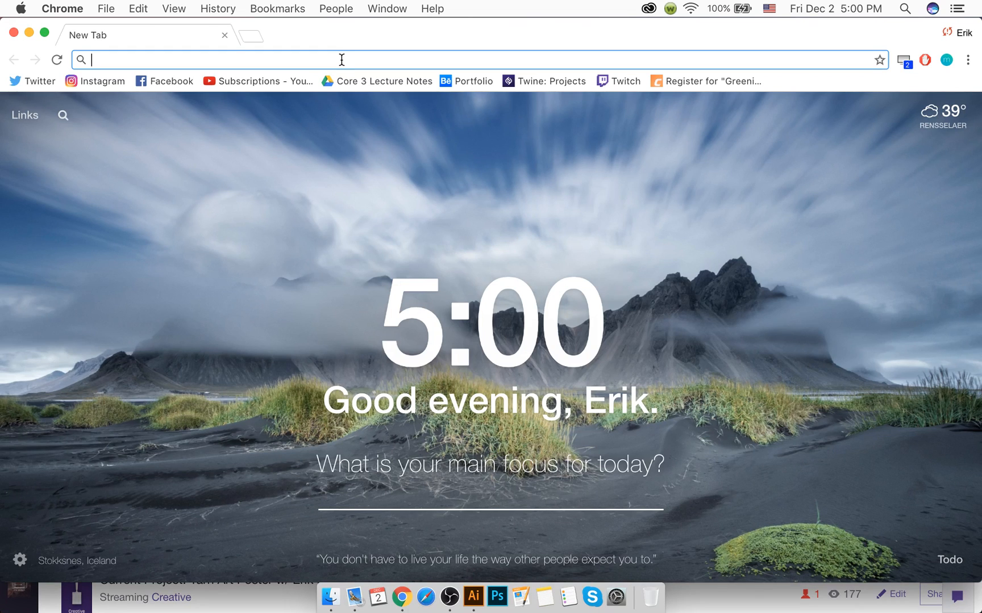
text(twitter)
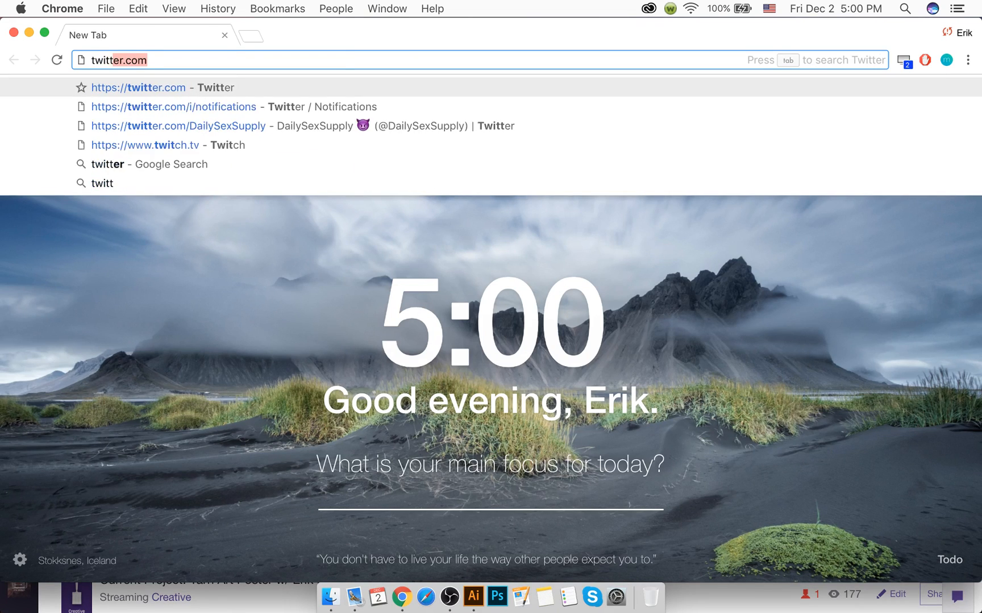
text(.c)
key(BackSpace)
key(BackSpace)
key(BackSpace)
key(BackSpace)
key(BackSpace)
key(BackSpace)
key(BackSpace)
key(BackSpace)
key(BackSpace)
key(BackSpace)
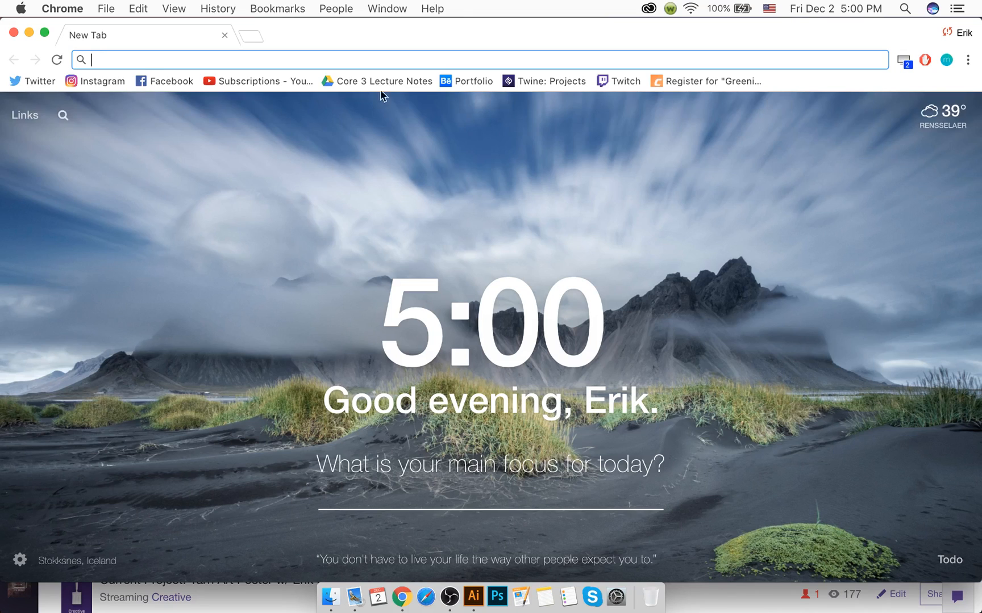
Step: Open the bookmarked Twitter site, view the notifications and start composing a new tweet
click(33, 82)
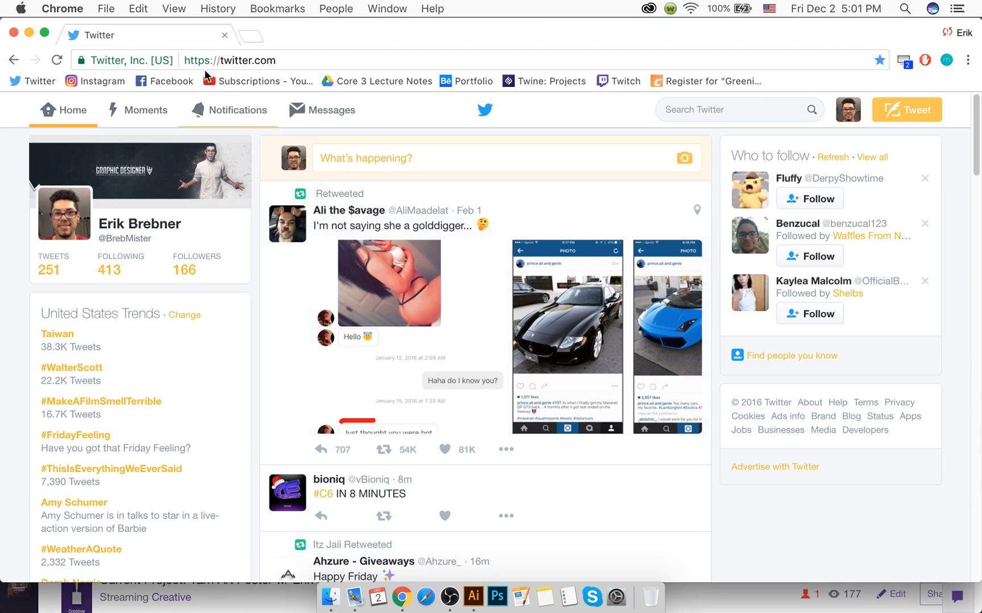
click(233, 110)
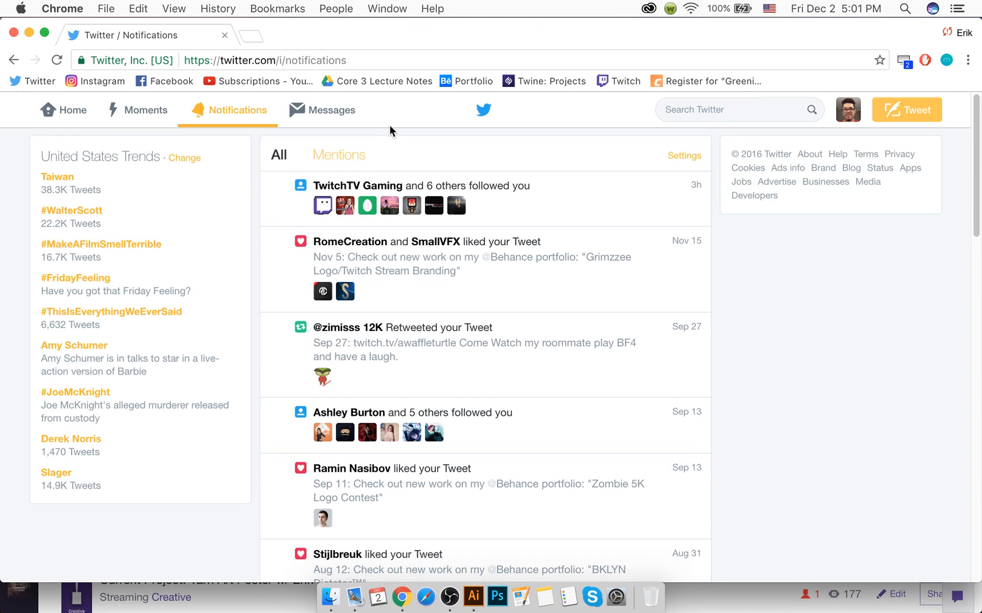
click(886, 110)
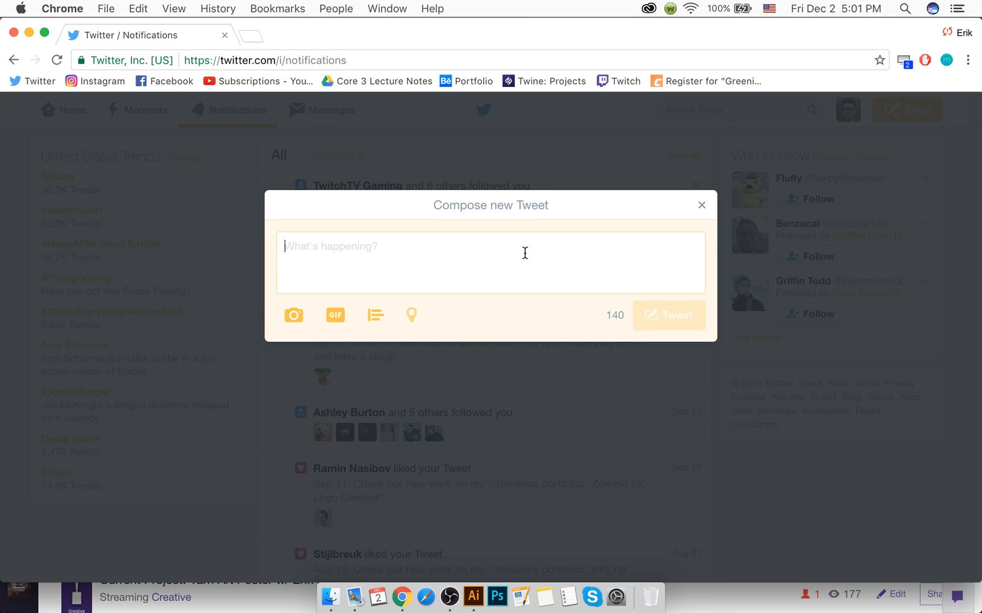
Step: Begin the tweet with the words "LIVE STREAMING NOW!" in capital letters
text(Liv)
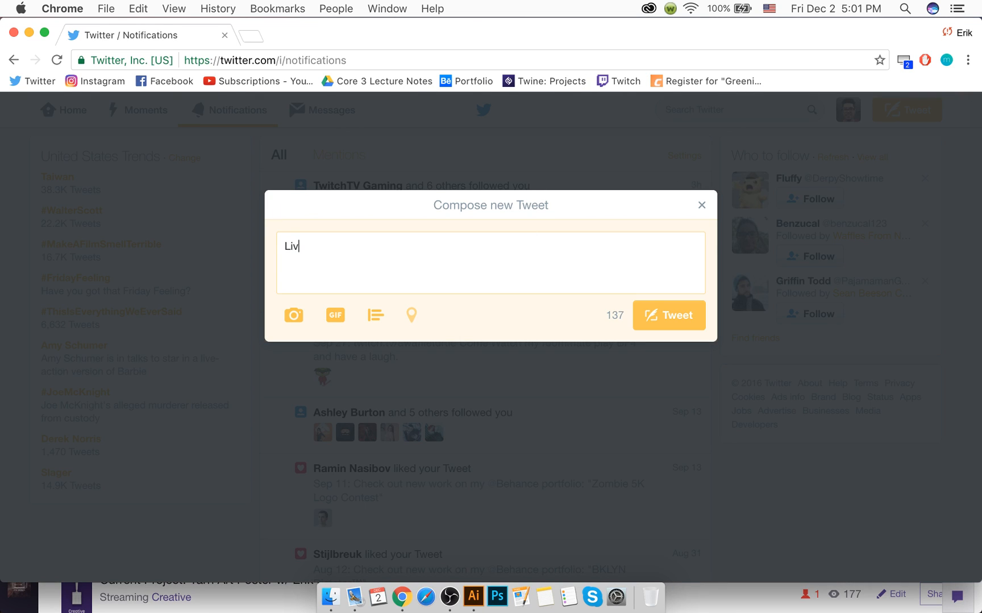
key(BackSpace)
key(BackSpace)
key(BackSpace)
text(LVI)
text(IVE STREAMING N)
text(OW!)
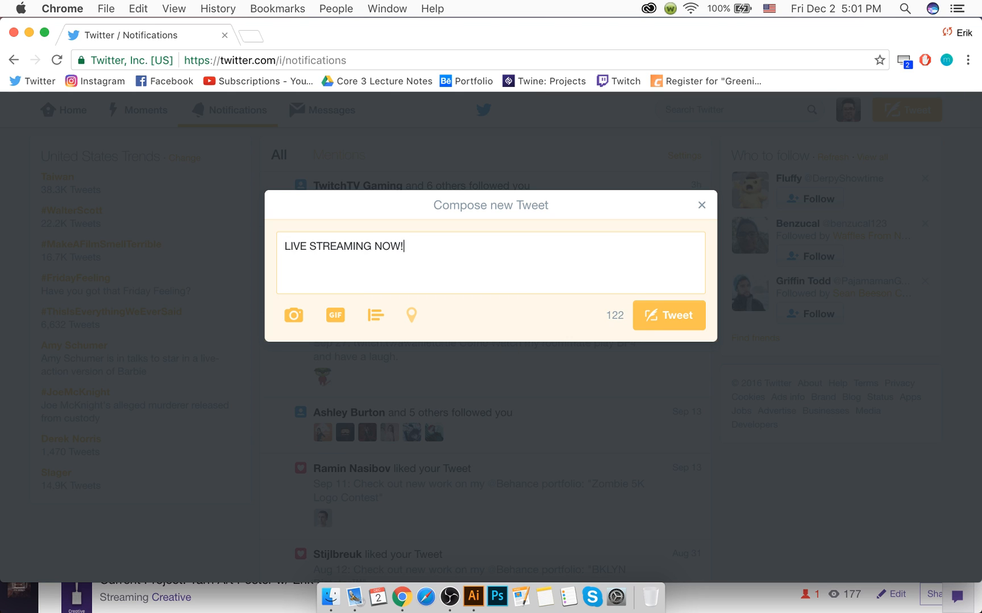
Step: Extend the tweet's opening to three exclamation marks and add "Come watch me design some stuff", without any pasted SVG code
text(!!! come)
key(BackSpace)
key(BackSpace)
key(BackSpace)
key(BackSpace)
key(BackSpace)
key(BackSpace)
text(Come watch me design some st)
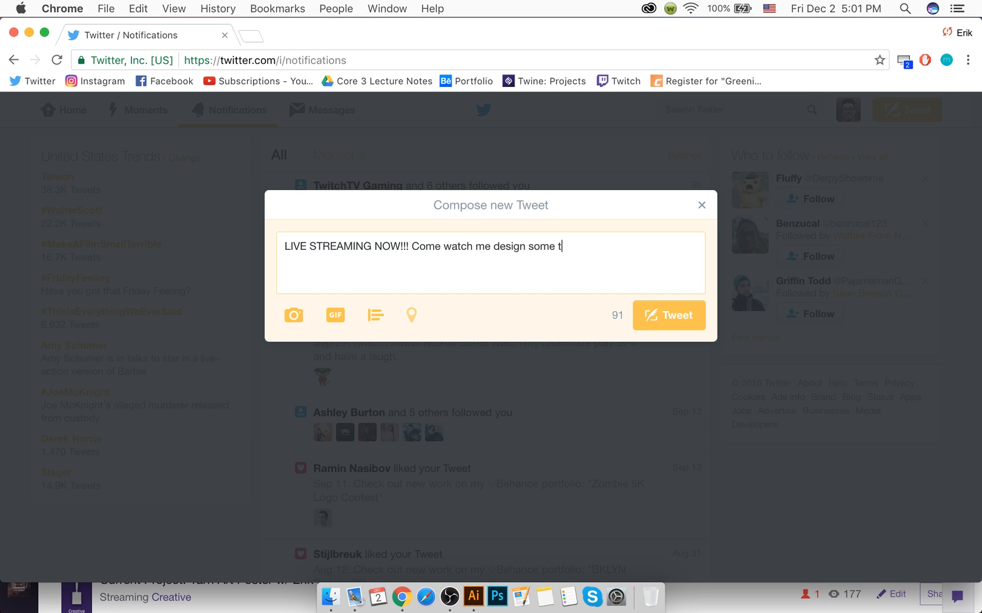
key(BackSpace)
text(stuff)
text(<!-- Generator: Adobe Illustrator 21.0.0, SVG Export Plug-In  --> <svg version="1.1"  xmlns="http://www.w3.org/2000/svg" xmlns:xlink="http://www.w3.org/1999/xlink" xmlns:a="http://ns.adobe.com/AdobeSVGViewerExtensions/3.0/"  x="0px" y="0px" width="9px" height="6.1px" viewBox="0 0 9 6.1" style="enable-background:new 0 0 9 6.1;" xml:space="preserve"> <defs> </defs> <path d="M0.3,2.9c-0.4,0.2-0.4,0.8-0.1,1c1.1,0.8,3.1,2.3,4.1,2.2c1.4-0.2,4.1-1.2,4.5-1.8S9,0.6,7.5,0.1C6.3-0.4,2.1,1.9,0.3,2.9z" /> </svg>)
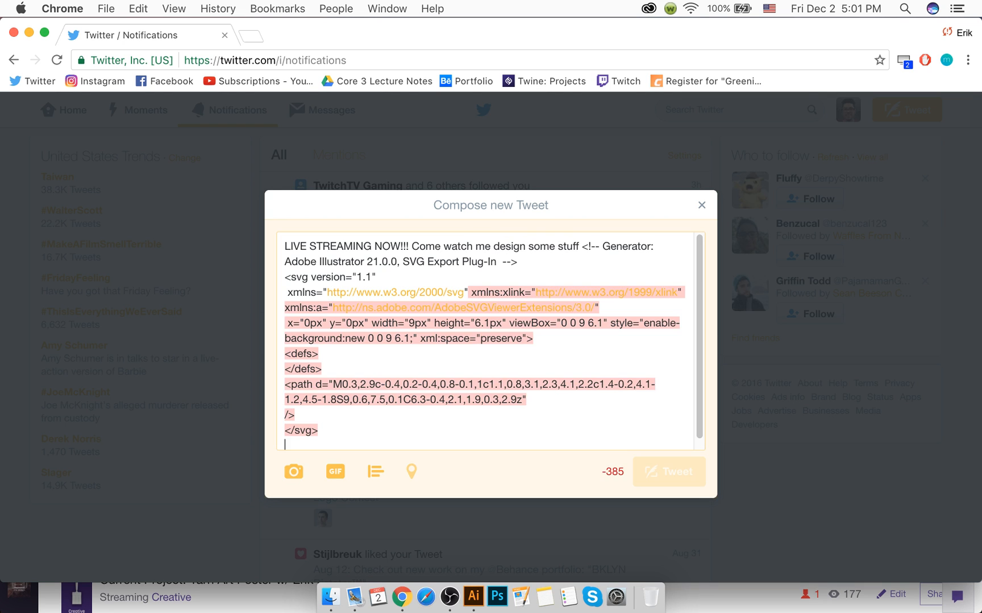
key(super+z)
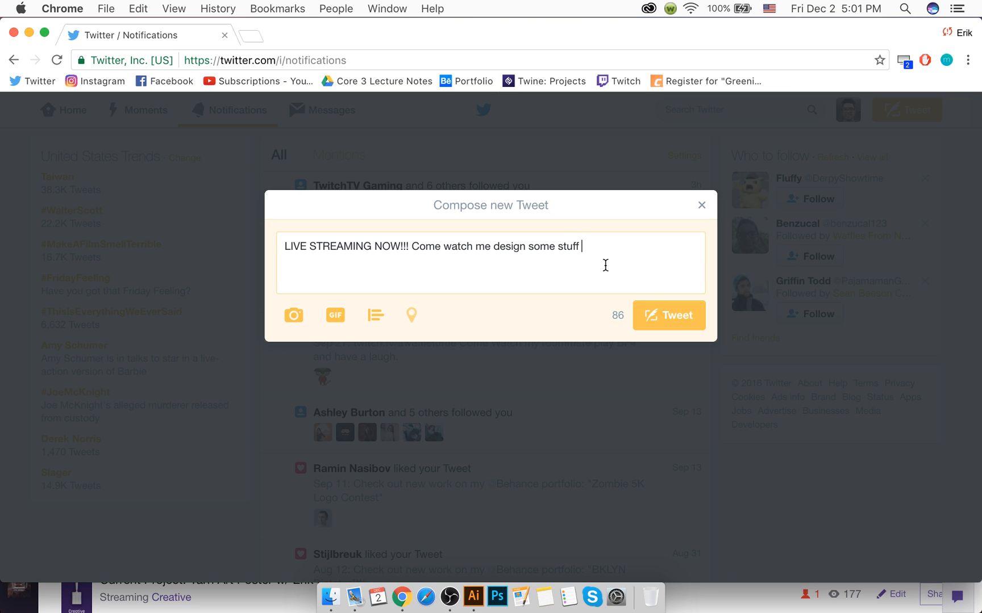
Step: Add the web address of the Twitch channel to the tweet, without a trailing ".com"
click(252, 36)
click(399, 35)
text(www.twt)
text(itch)
text(.tv.)
text(erikd)
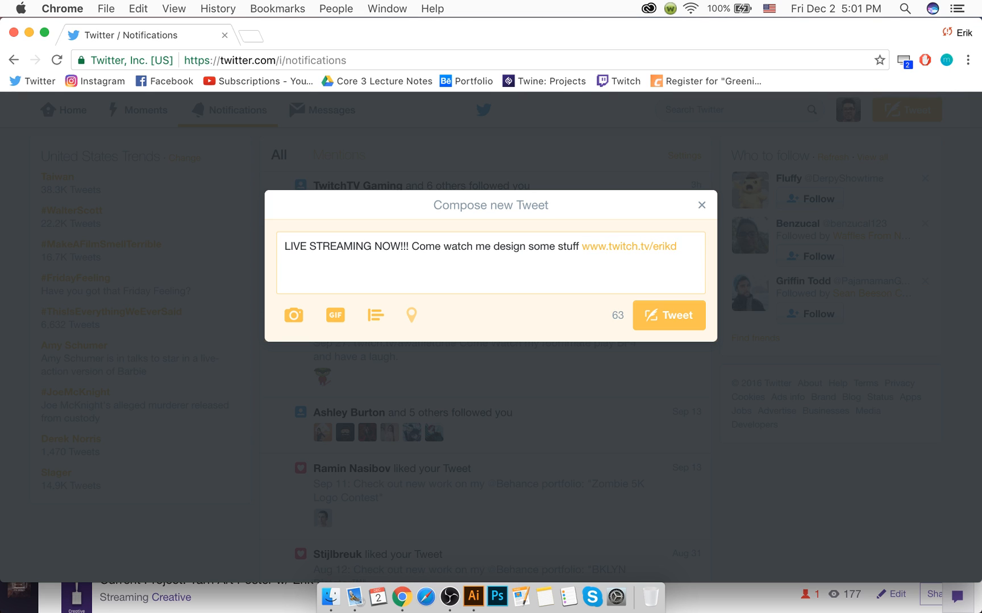
text(esigns)
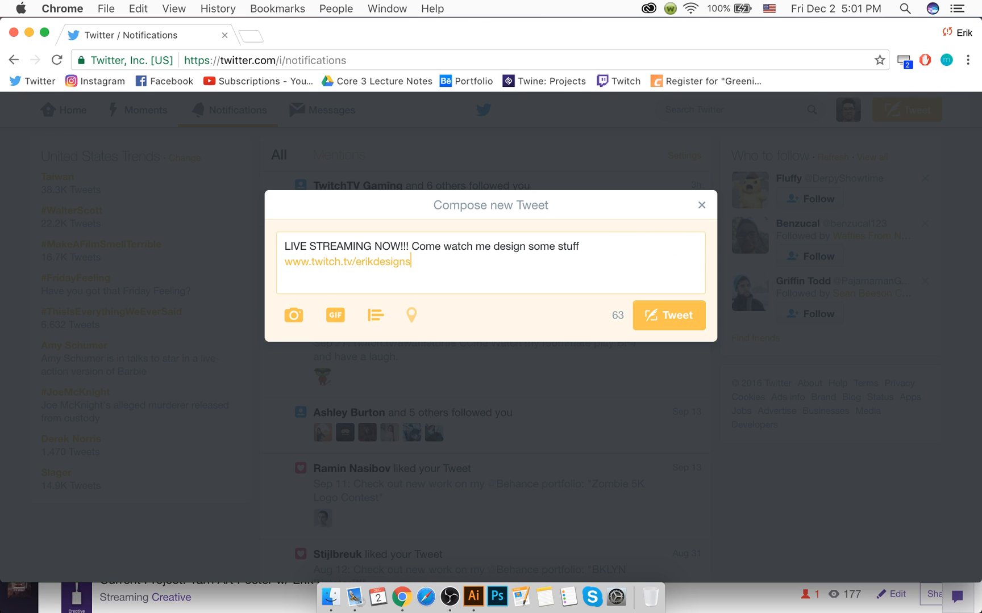
text(.com)
drag(412, 264, 467, 261)
key(BackSpace)
Step: Finish the tweet text with "Come in and talk with me or ask questions" after the channel link
text(Come in and )
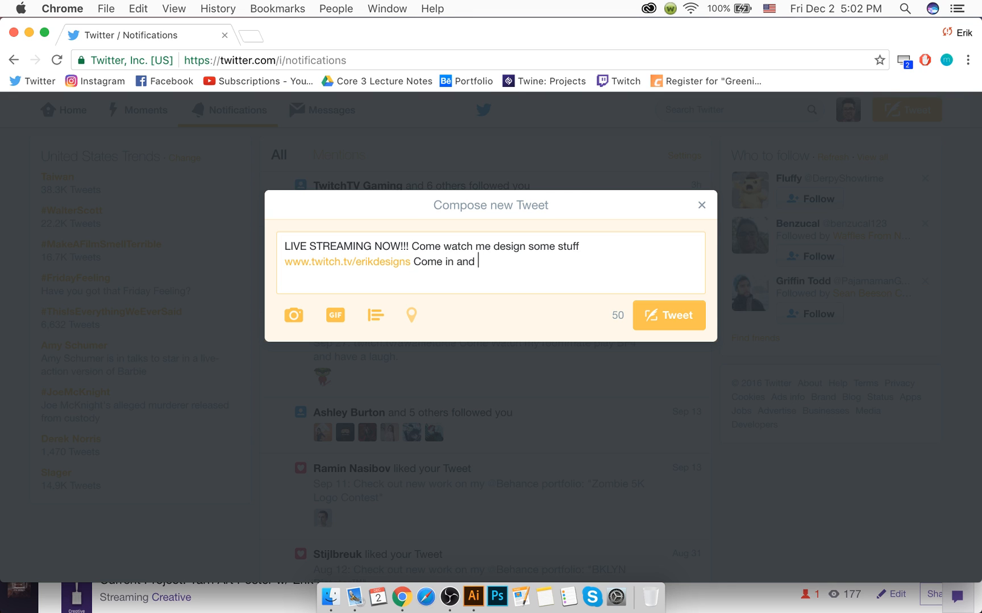
text(talk with me or ask )
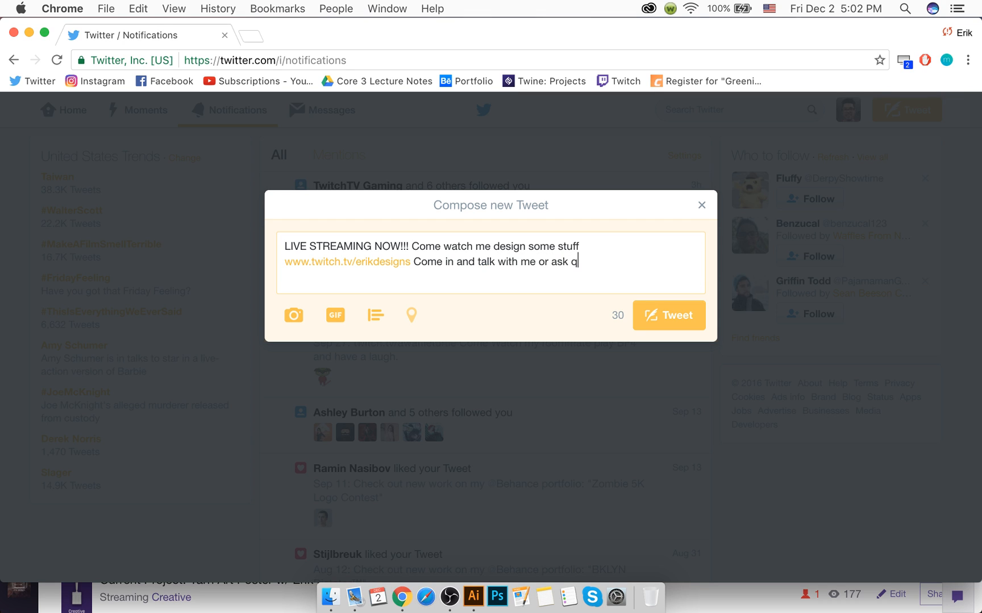
text(que)
key(BackSpace)
text(uestoins)
key(BackSpace)
key(BackSpace)
key(BackSpace)
key(BackSpace)
text(ions.)
key(BackSpace)
Step: Post the tweet and close the Twitter window to get back to the Illustrator artwork
click(651, 315)
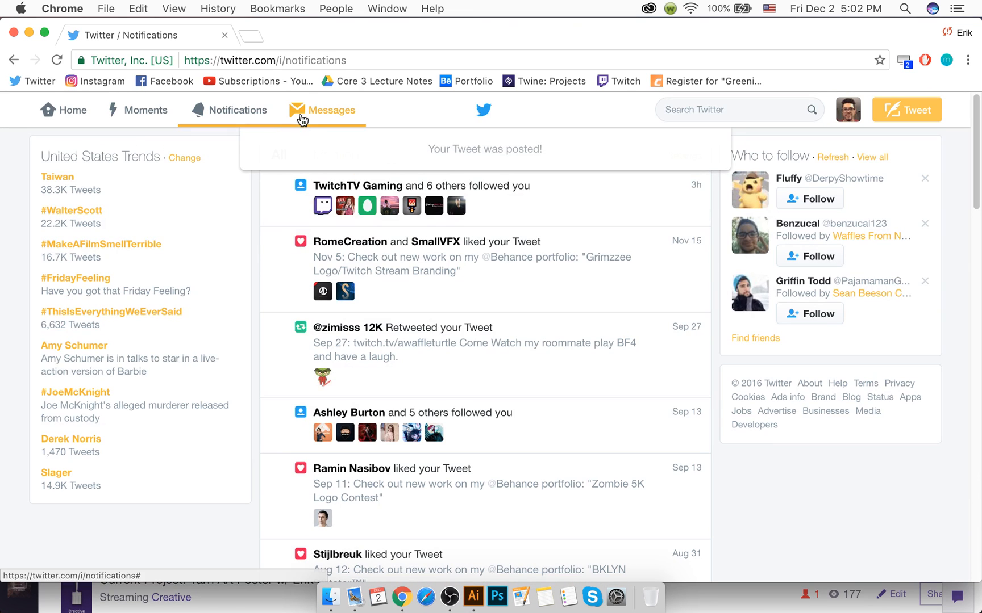
click(14, 32)
click(367, 204)
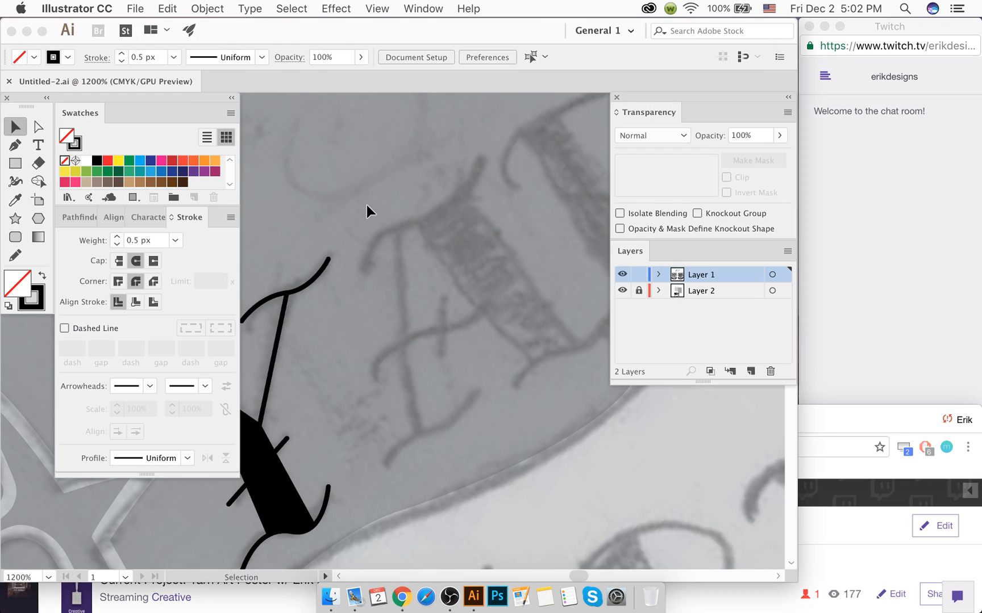
Step: Check the viewer list in the Twitch chat window and close the list
click(869, 346)
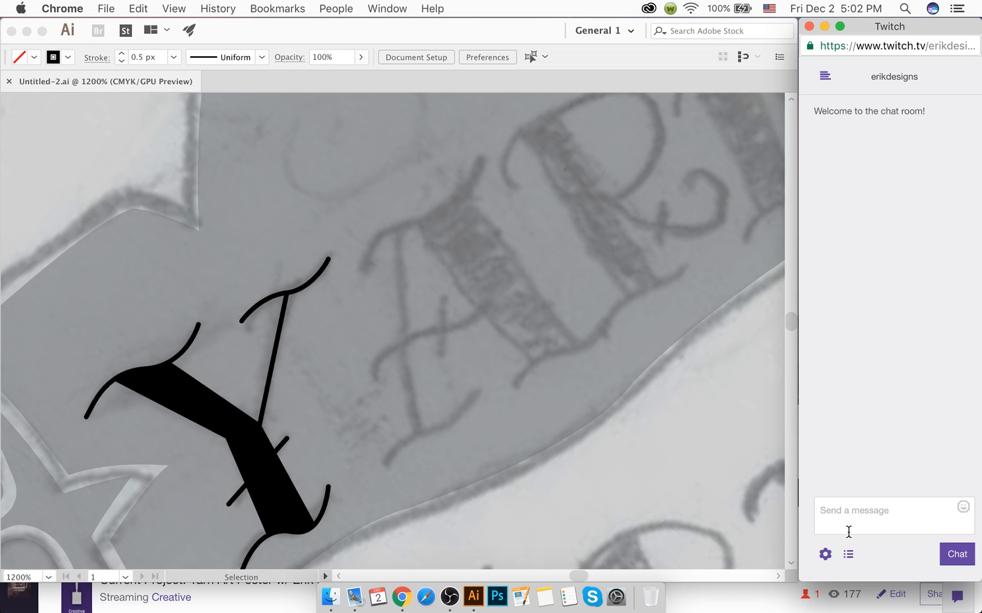
click(848, 554)
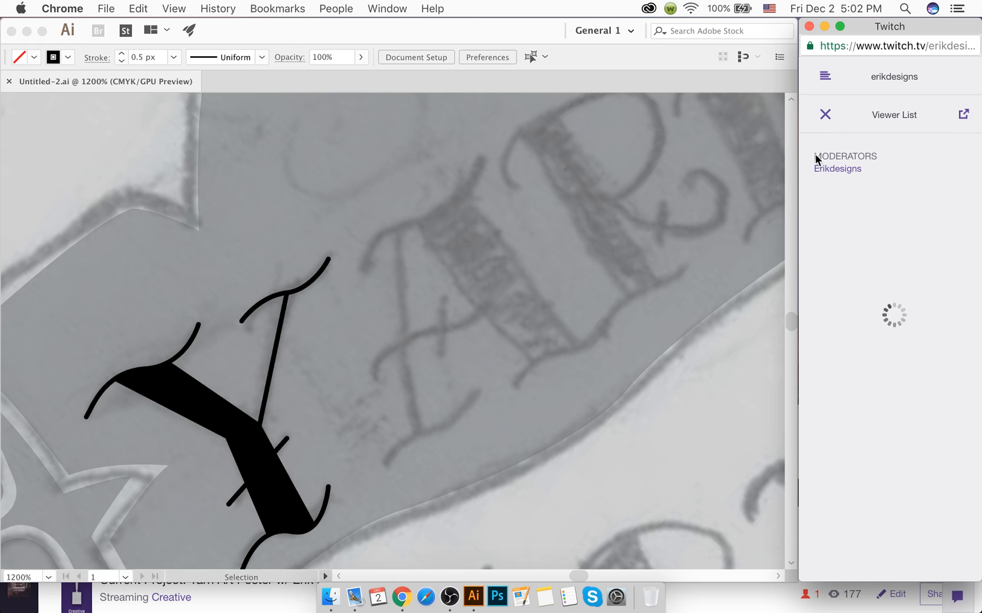
click(825, 114)
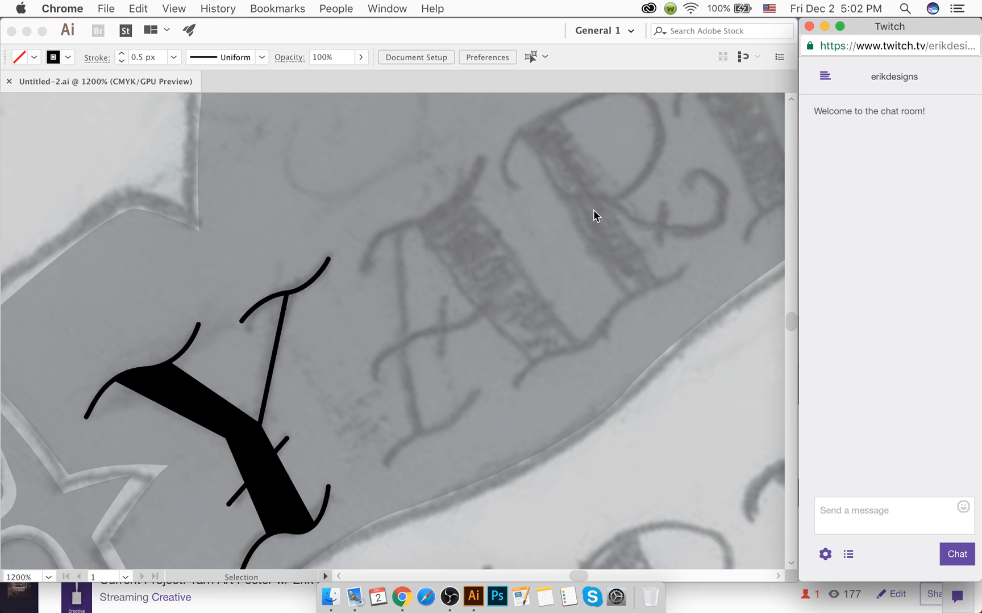
Step: Switch to Illustrator and trace the curved top serif of the sketched A as an open Pen tool path
click(396, 233)
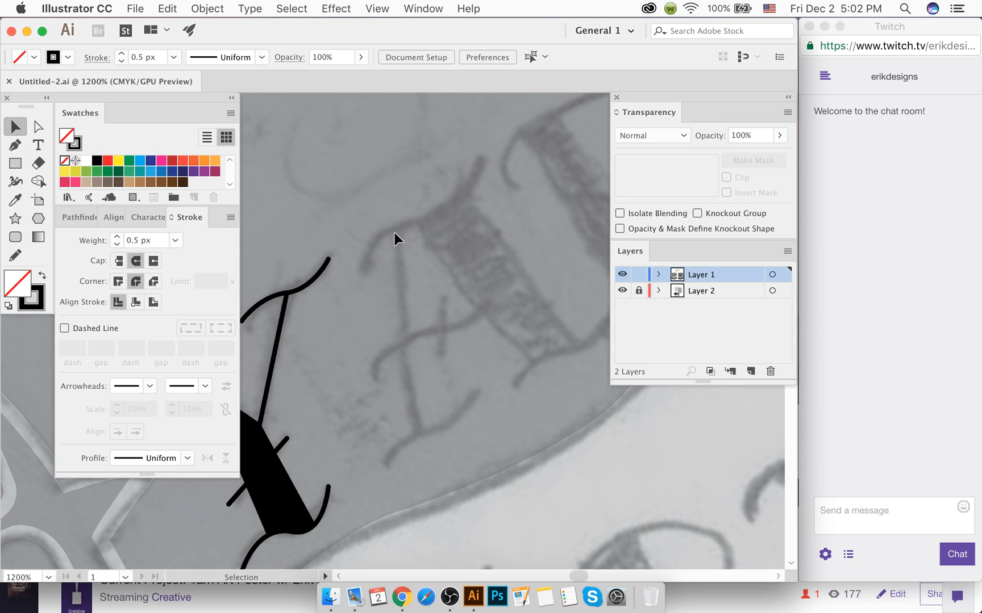
key(p)
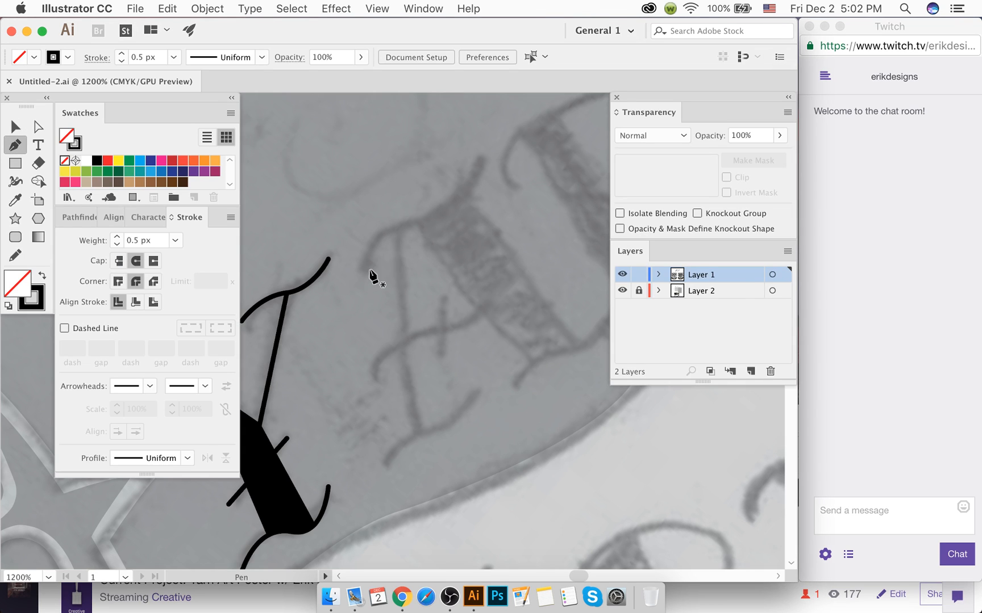
drag(361, 274, 374, 244)
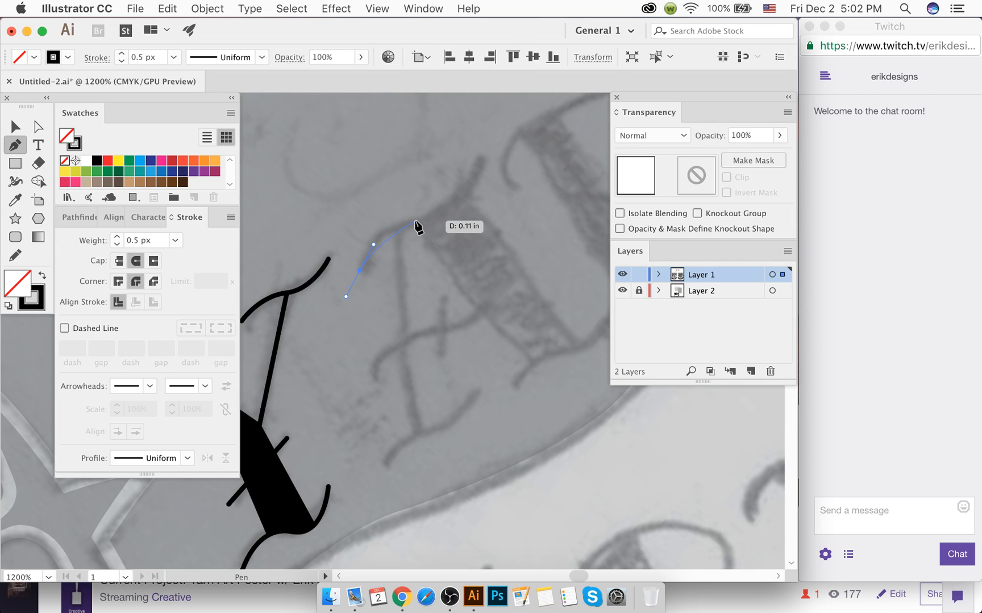
drag(424, 219, 463, 216)
drag(481, 160, 481, 154)
key(super)
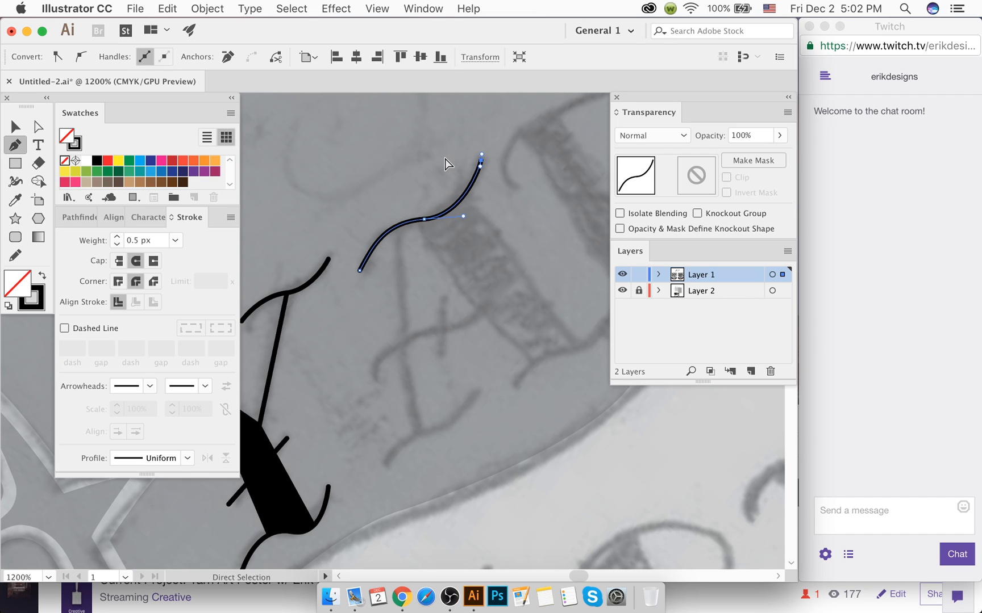
super+click(445, 166)
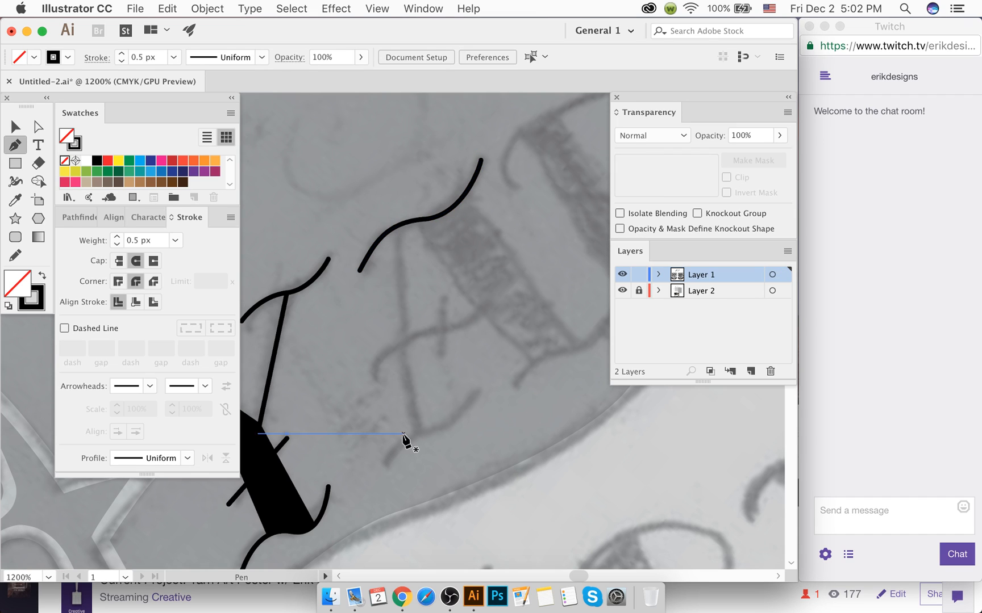
Step: Trace the curved serif at the foot of the A's thin leg and the straight thin leg joining it to the top serif
drag(378, 465, 480, 389)
super+click(447, 392)
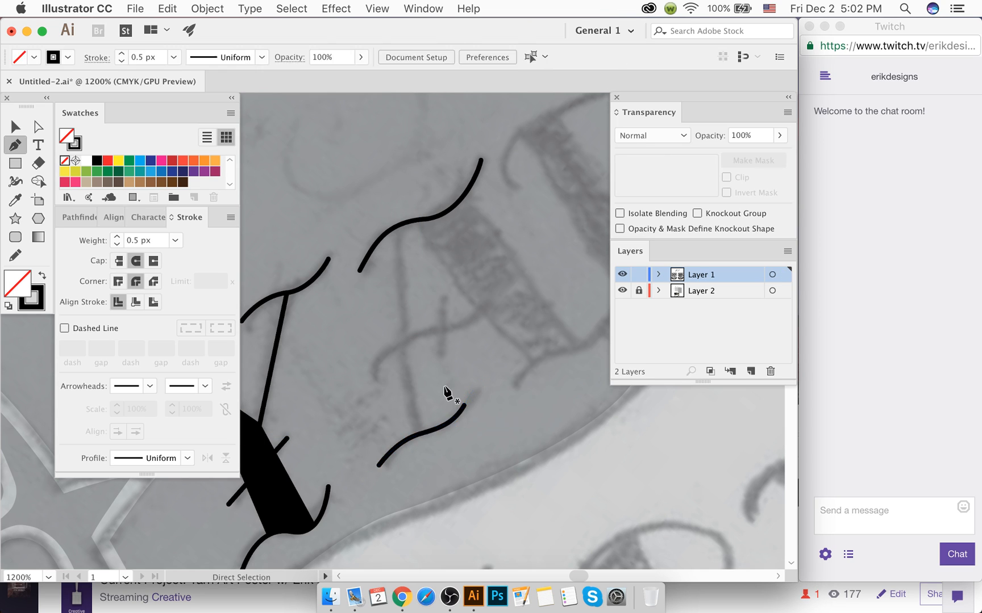
click(397, 226)
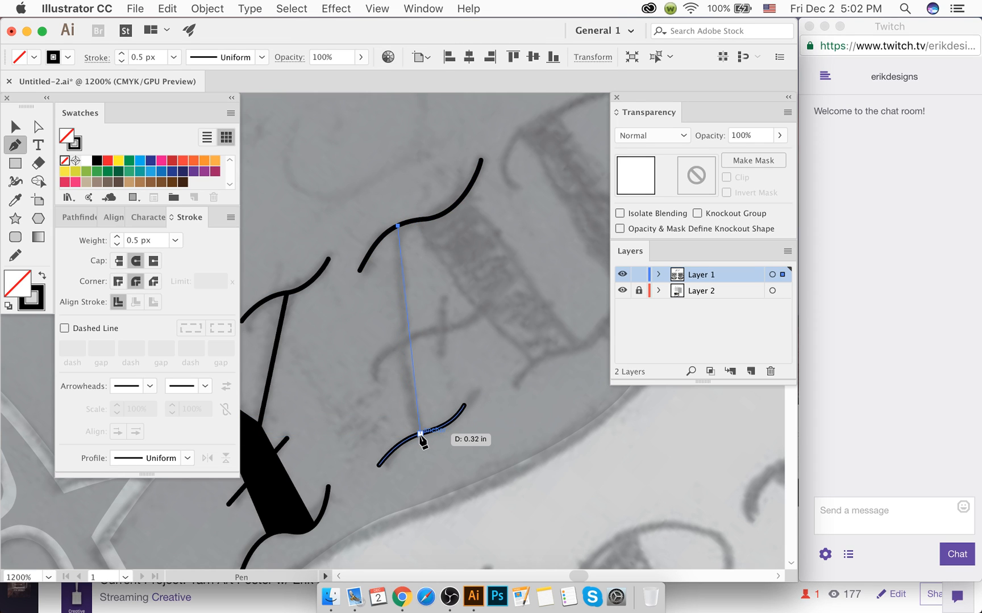
click(419, 434)
super+click(422, 386)
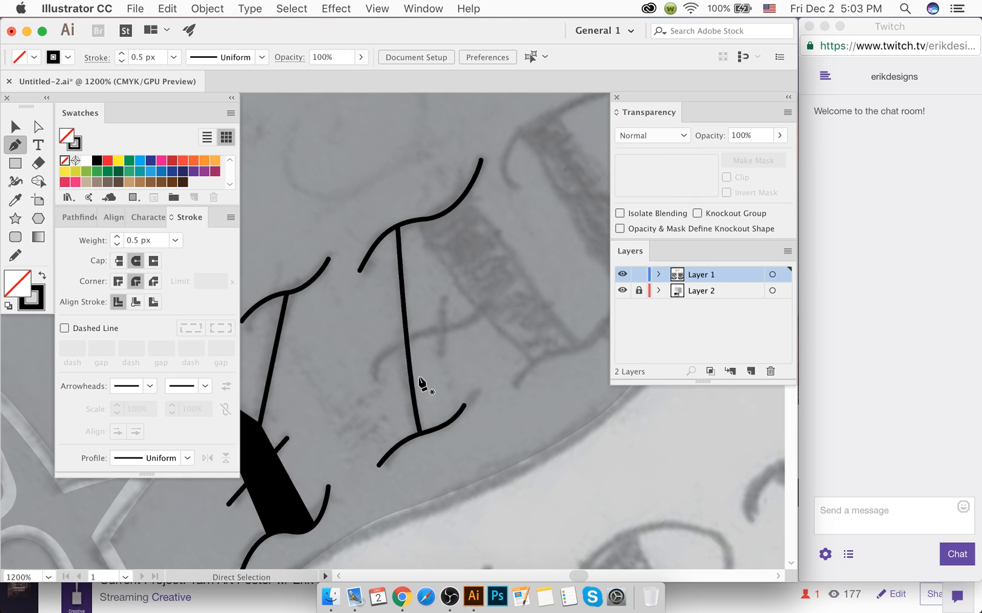
Step: Trace the A's curved crossbar and the short vertical tick crossing it as separate open strokes
click(377, 387)
drag(375, 369, 375, 361)
drag(420, 335, 445, 332)
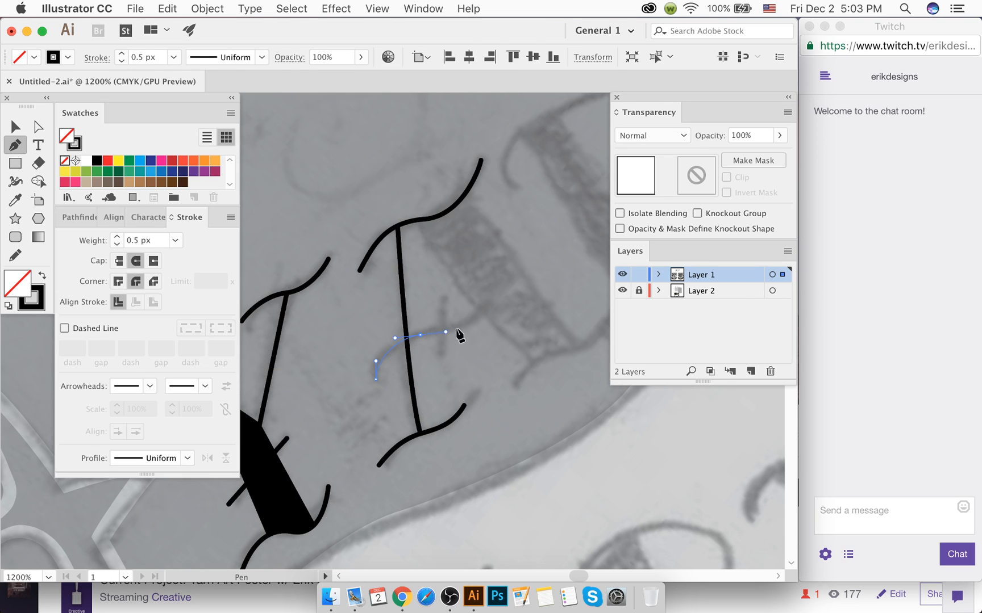
drag(490, 305, 443, 361)
super+click(449, 296)
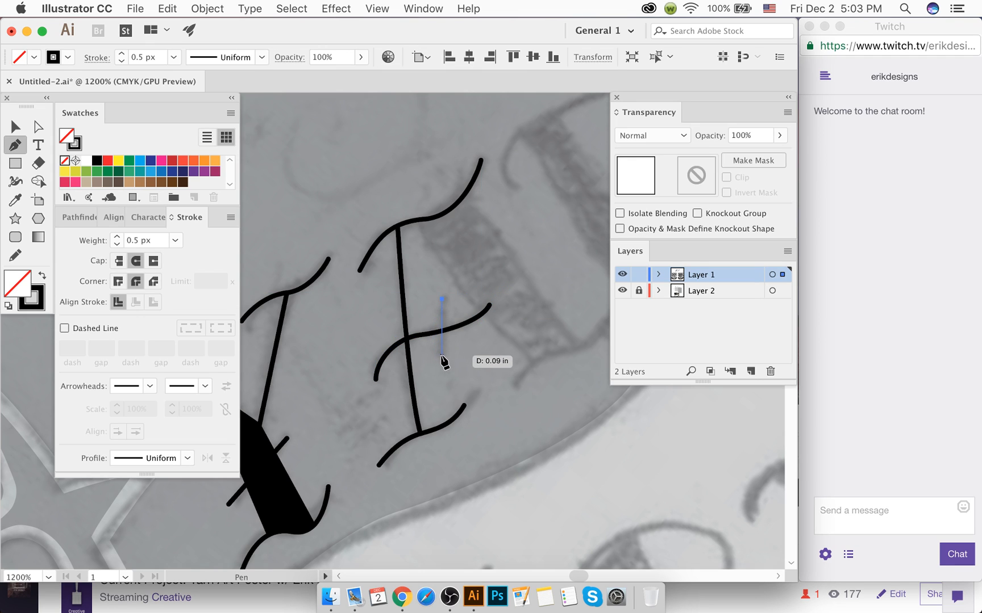
click(443, 361)
super+click(445, 358)
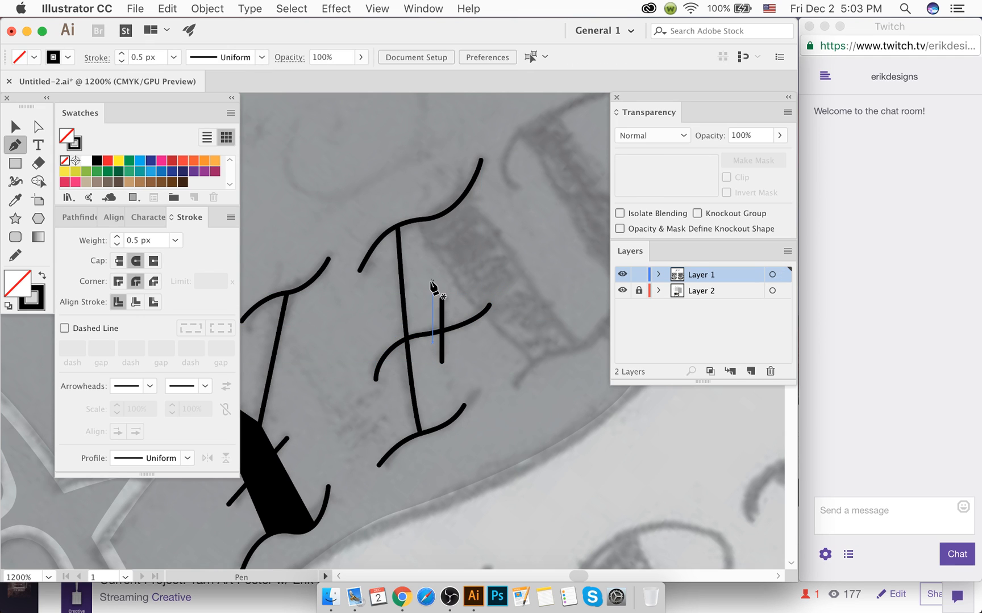
Step: Trace the curved serif at the foot of the A's thick leg as an open stroke
scroll(433, 287, right, 3)
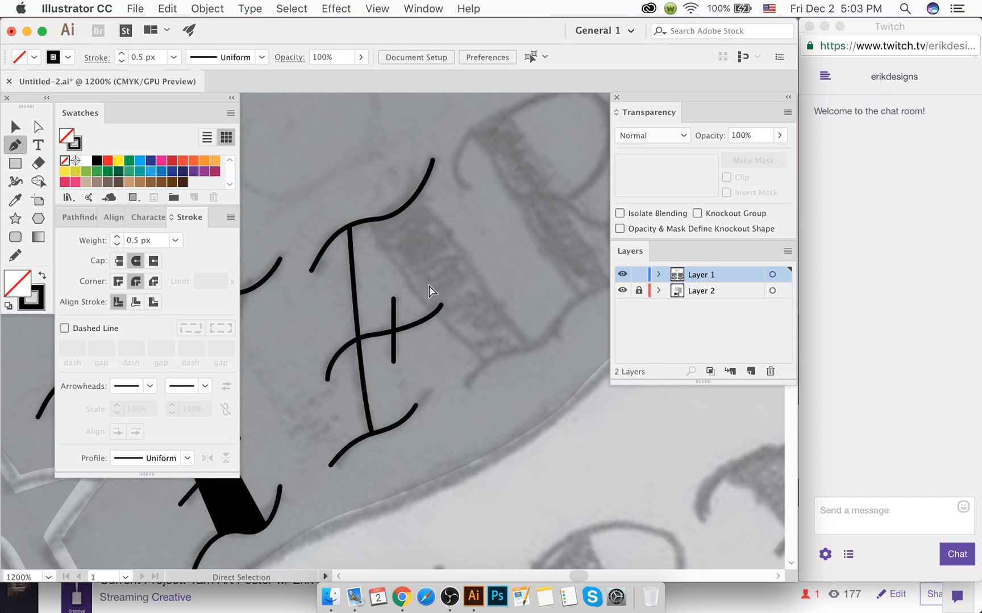
scroll(429, 290, right, 1)
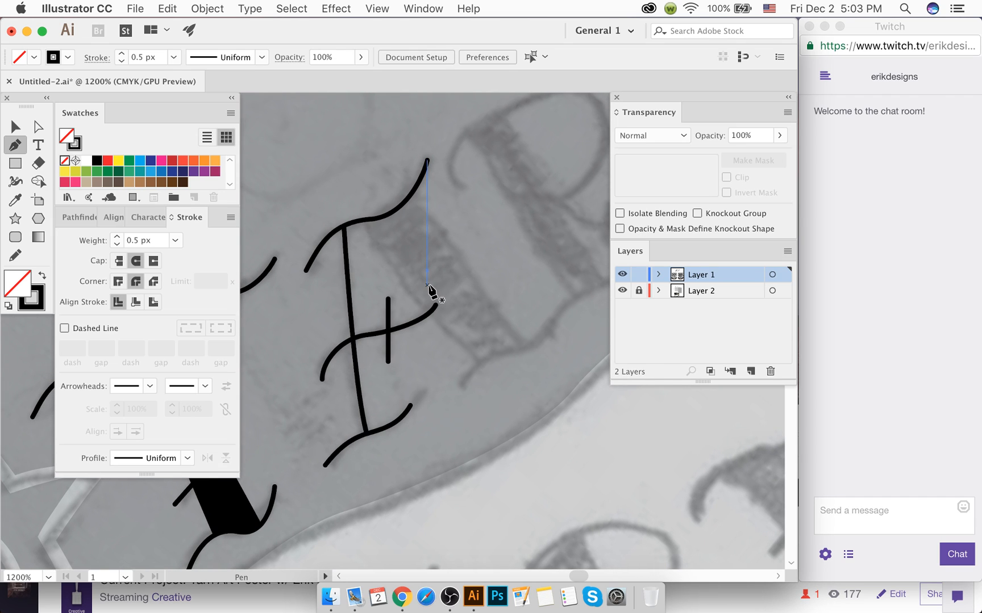
click(457, 391)
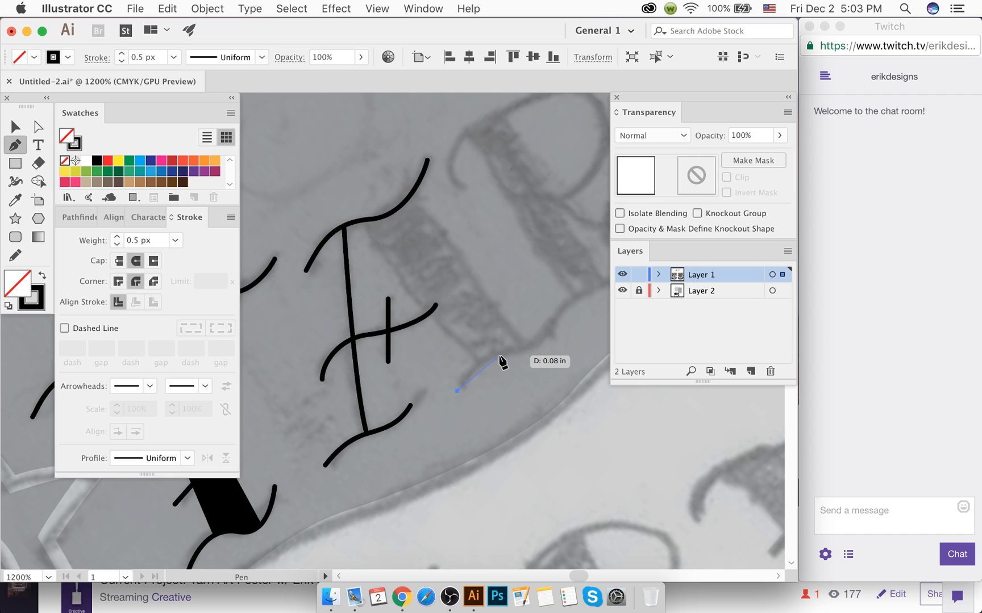
drag(500, 355, 544, 333)
super+click(523, 322)
scroll(518, 322, right, 1)
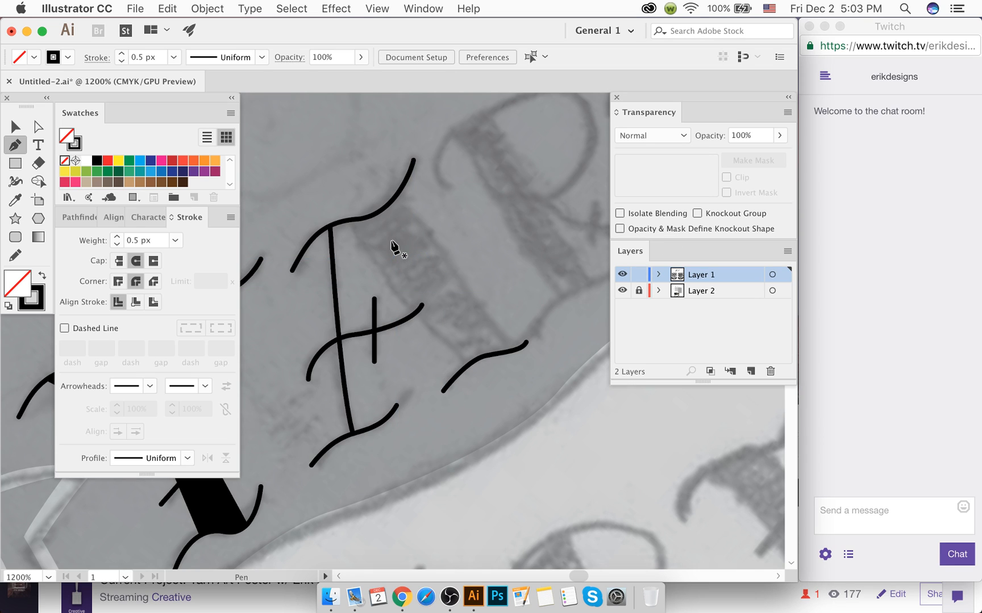
Step: Draw the A's thick diagonal leg as a closed black-filled shape without stroke, overshooting the top and foot serifs
key(shift+x)
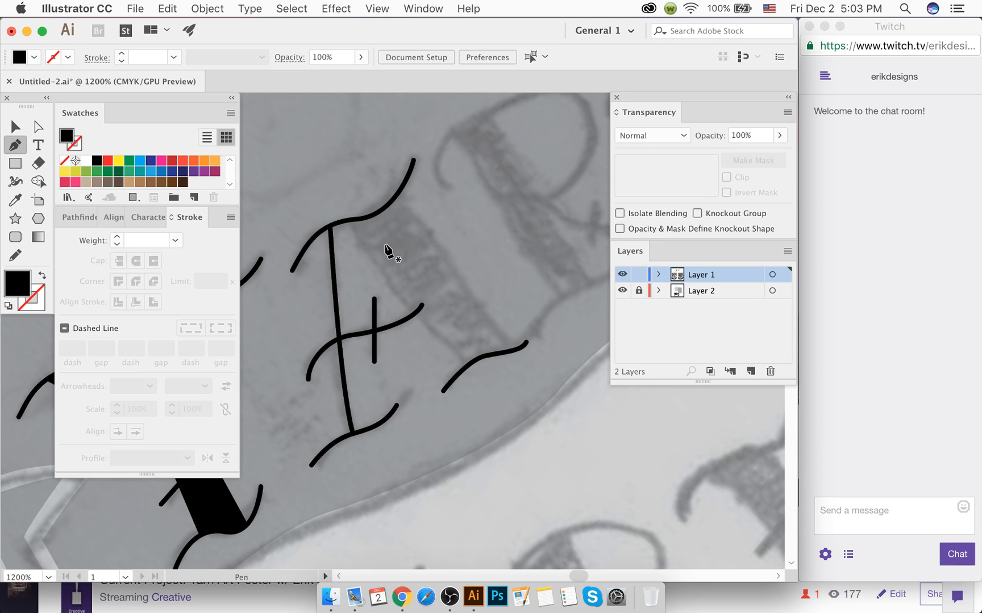
click(339, 203)
click(464, 378)
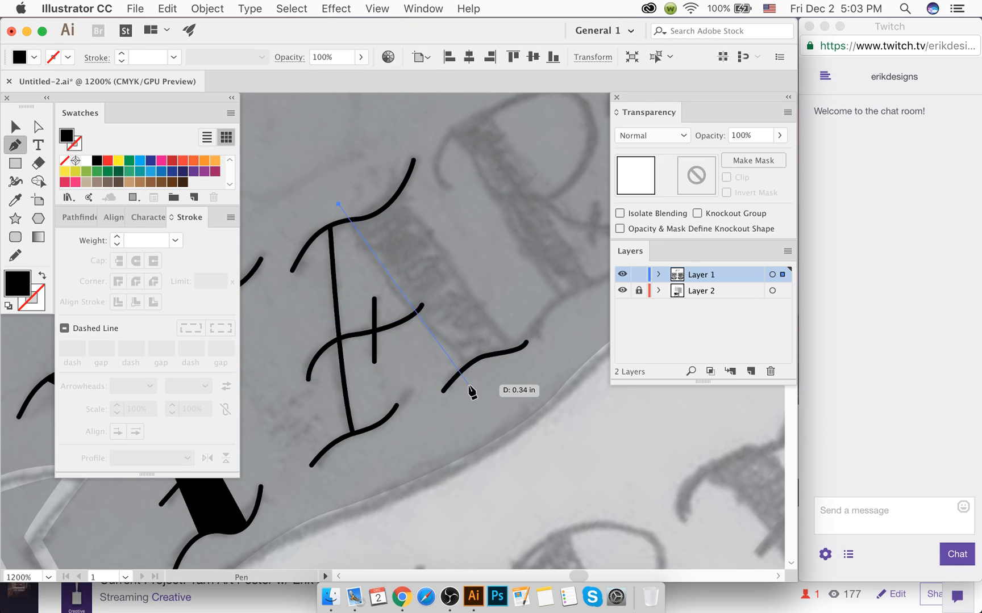
click(480, 386)
click(497, 393)
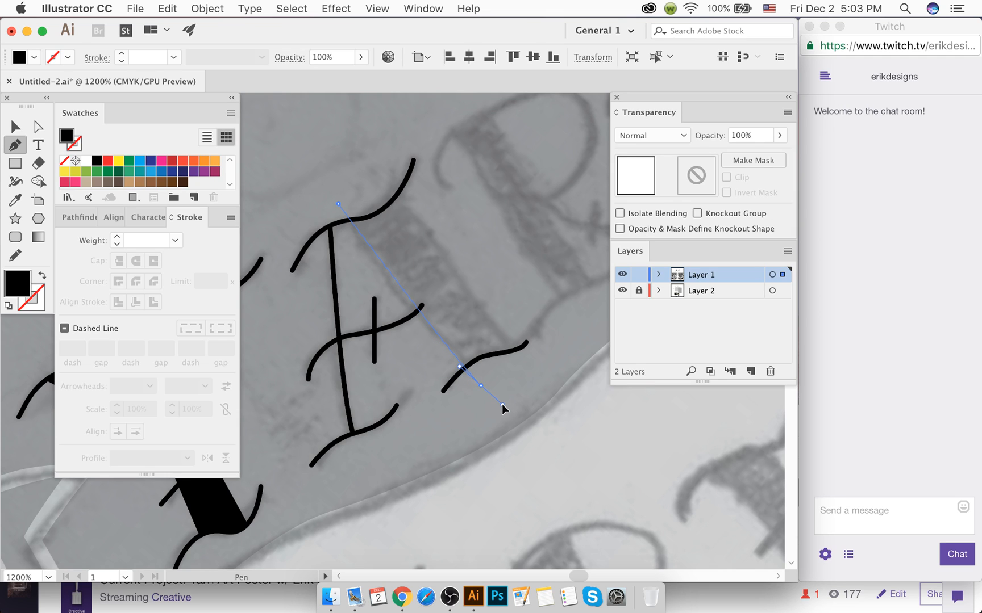
drag(497, 393, 521, 372)
drag(339, 203, 340, 152)
drag(352, 213, 348, 208)
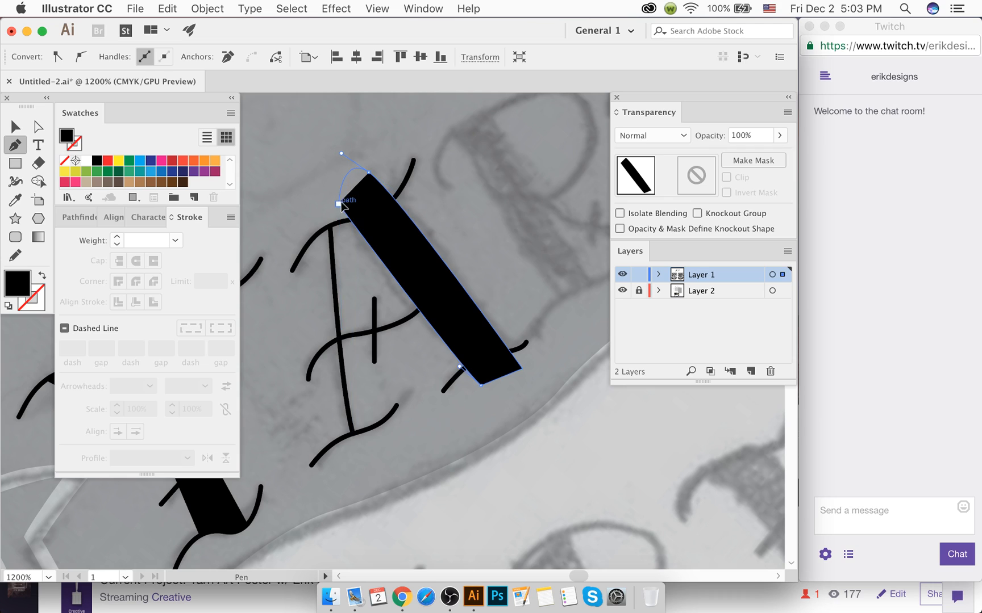
key(v)
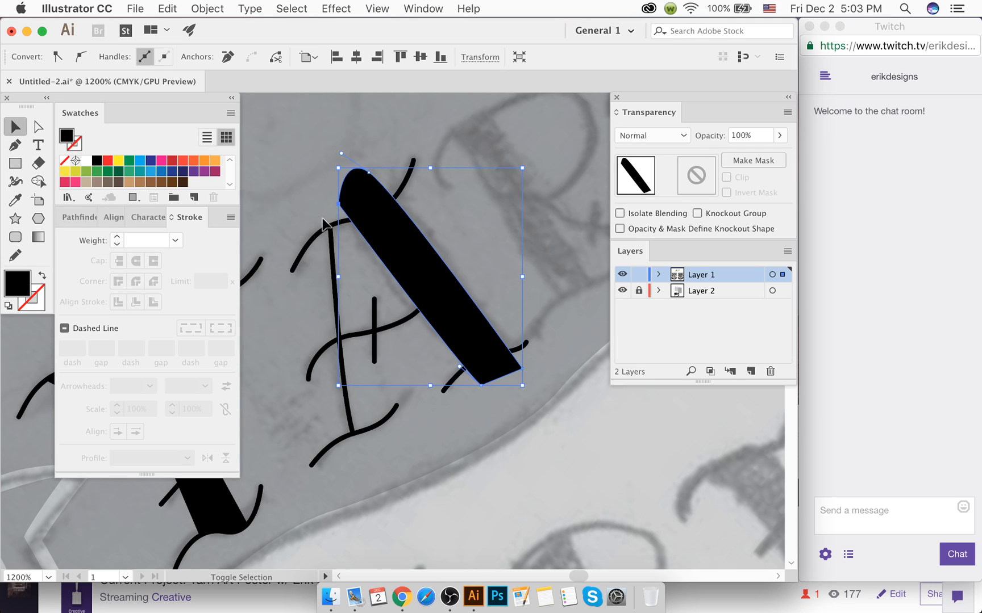
Step: Trim the thick leg's ends beyond the top and foot serif curves of the A with the Shape Builder
key(super+a)
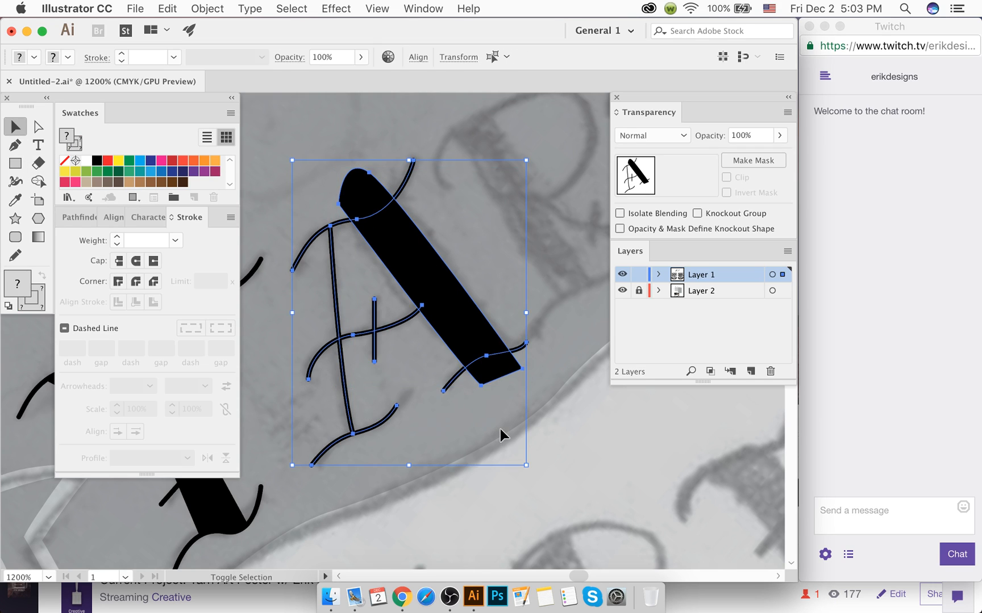
key(shift+m)
alt+click(490, 380)
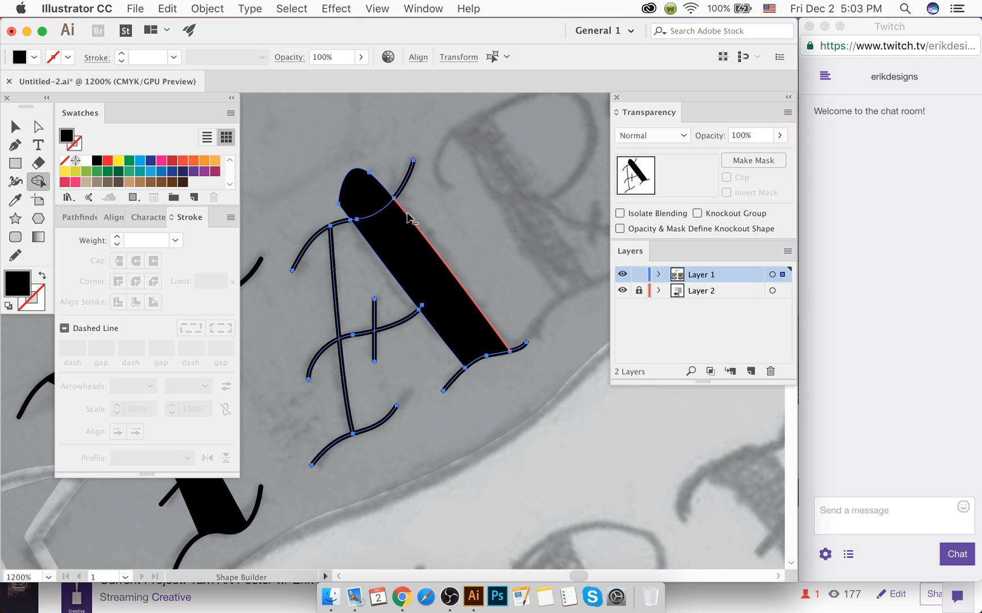
alt+click(357, 195)
key(v)
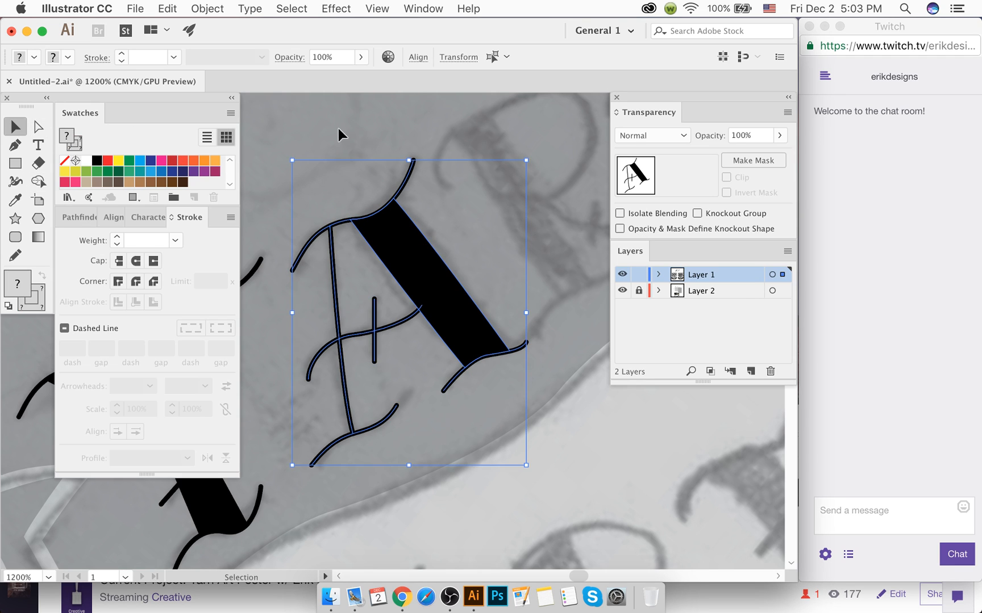
click(342, 173)
Step: Select the whole A and nudge it slightly left, closer to the Y
scroll(347, 183, down, 4)
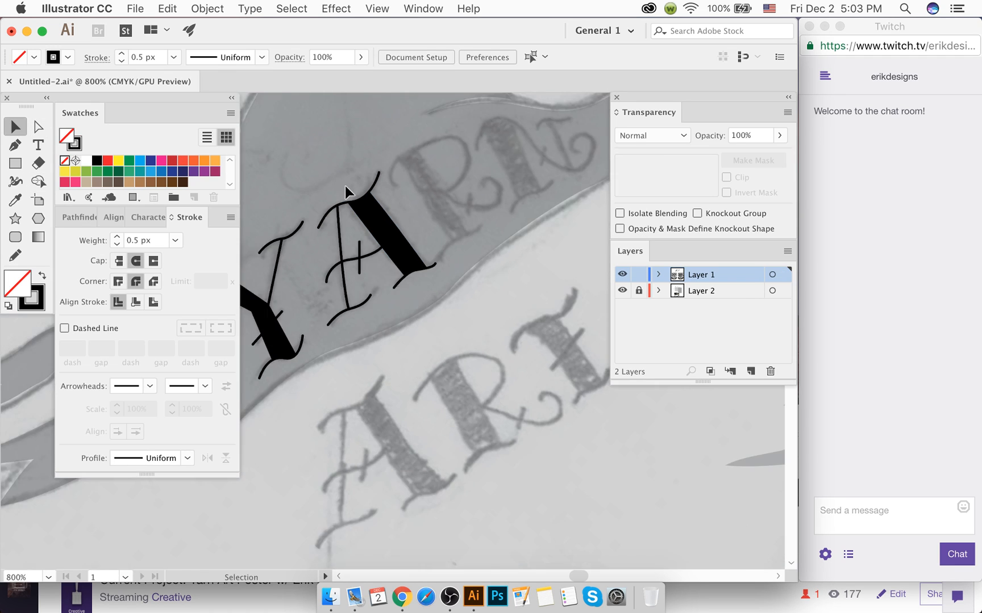
scroll(339, 207, up, 2)
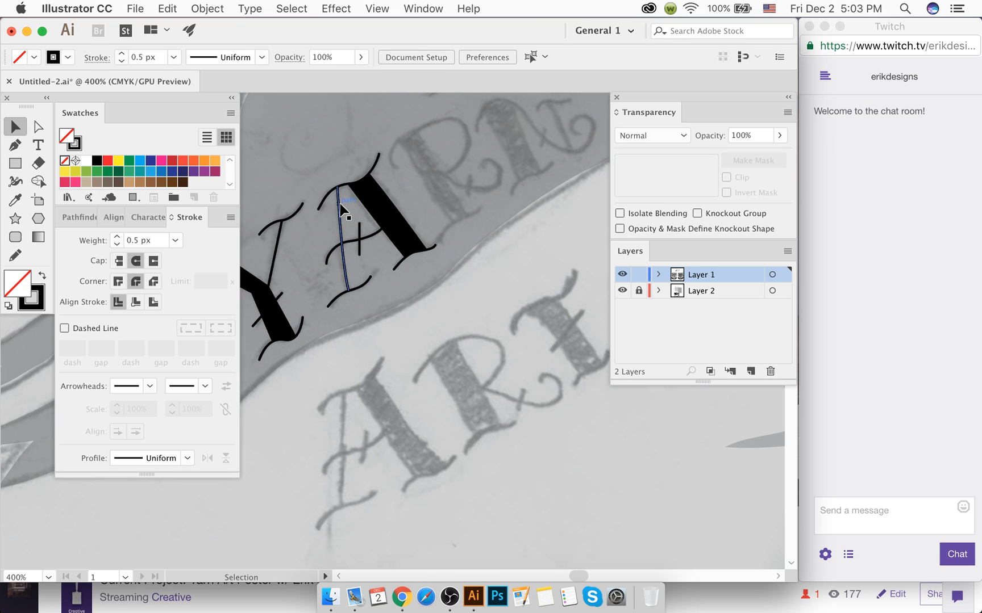
click(411, 294)
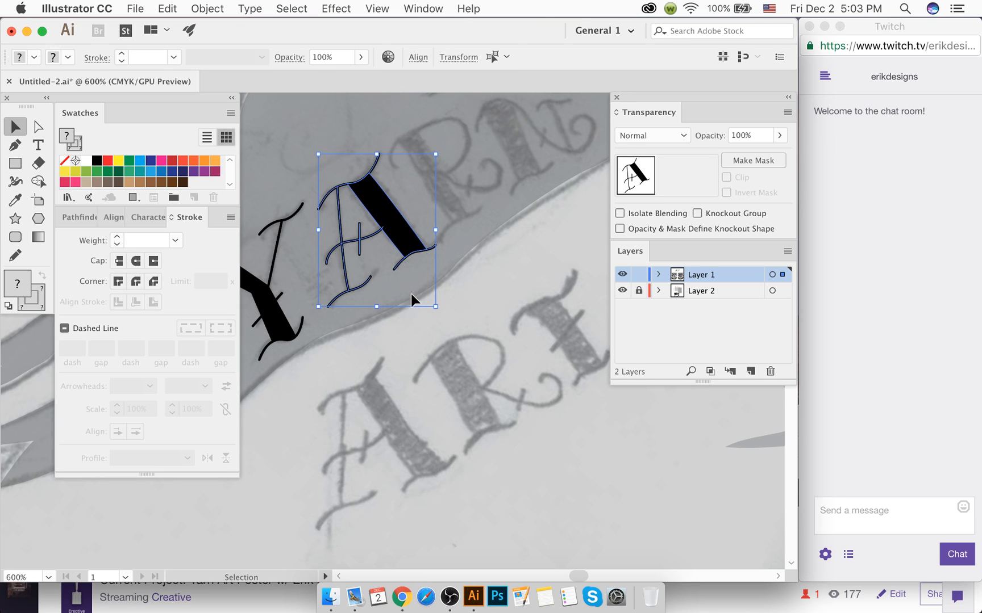
key(Down)
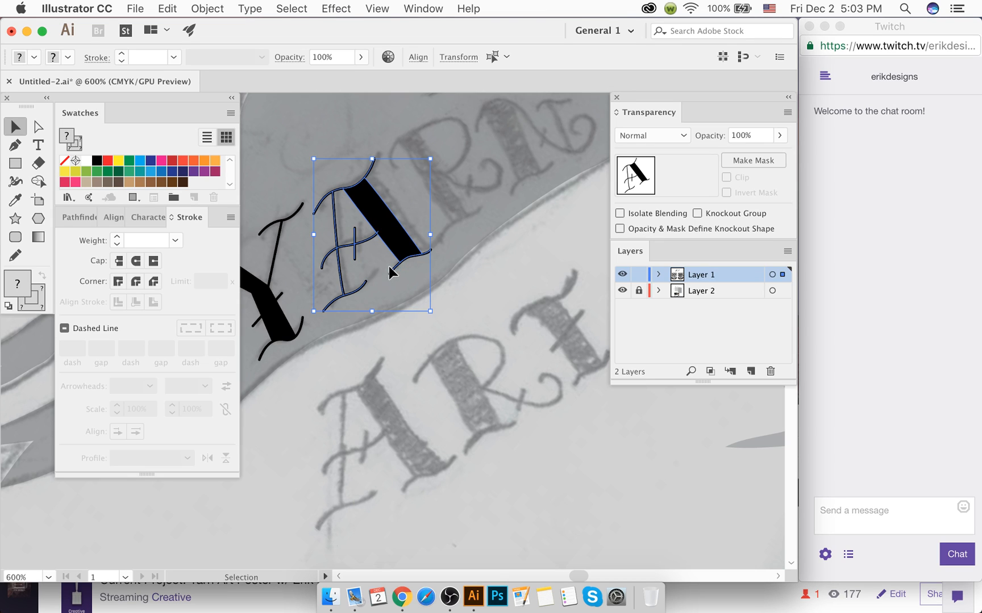
key(Up)
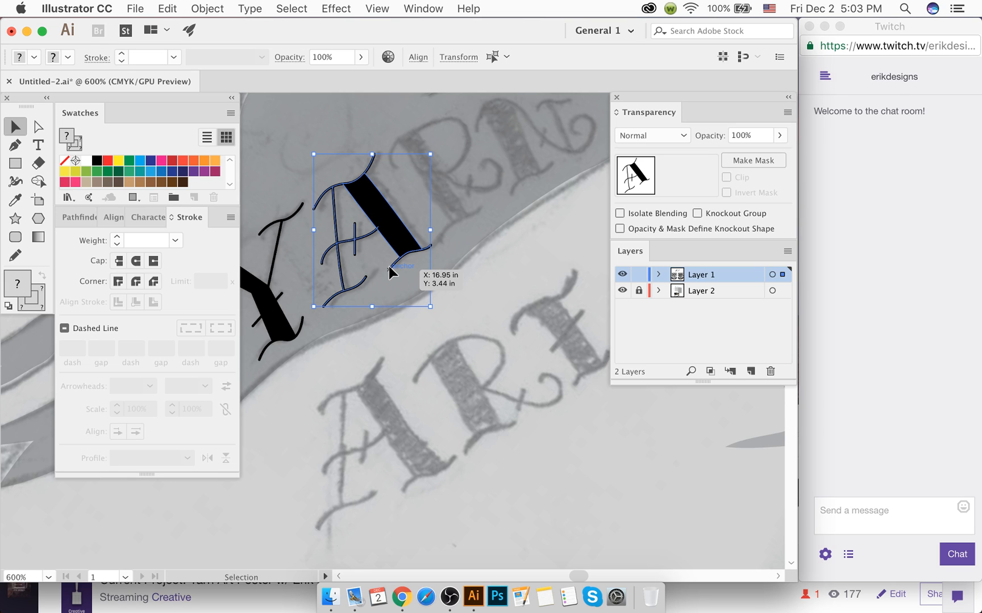
click(410, 392)
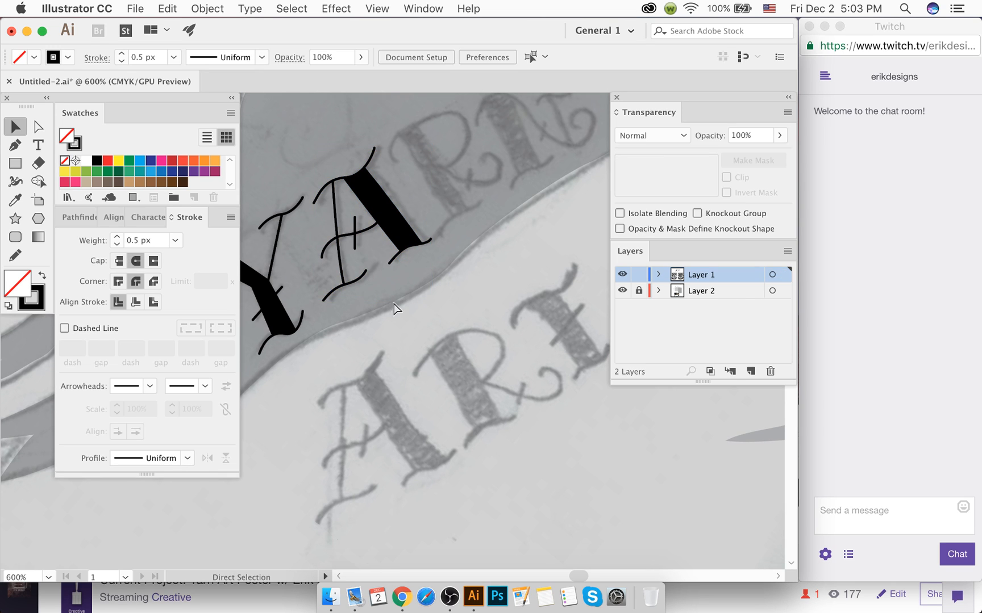
Step: Duplicate the finished A onto the sketched A of the lower word and save the document
key(super+s)
drag(321, 181, 399, 433)
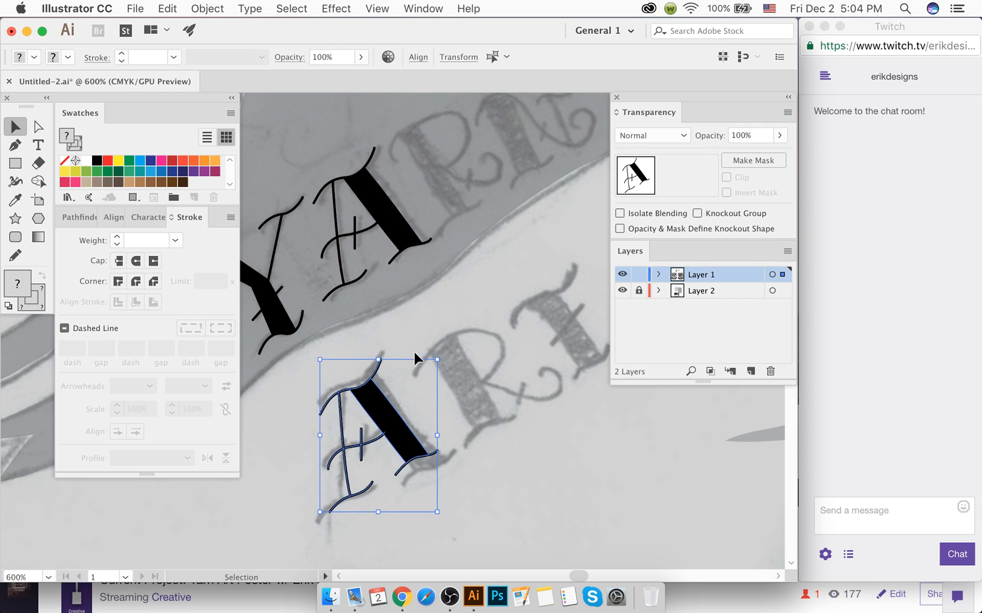
click(417, 350)
key(a)
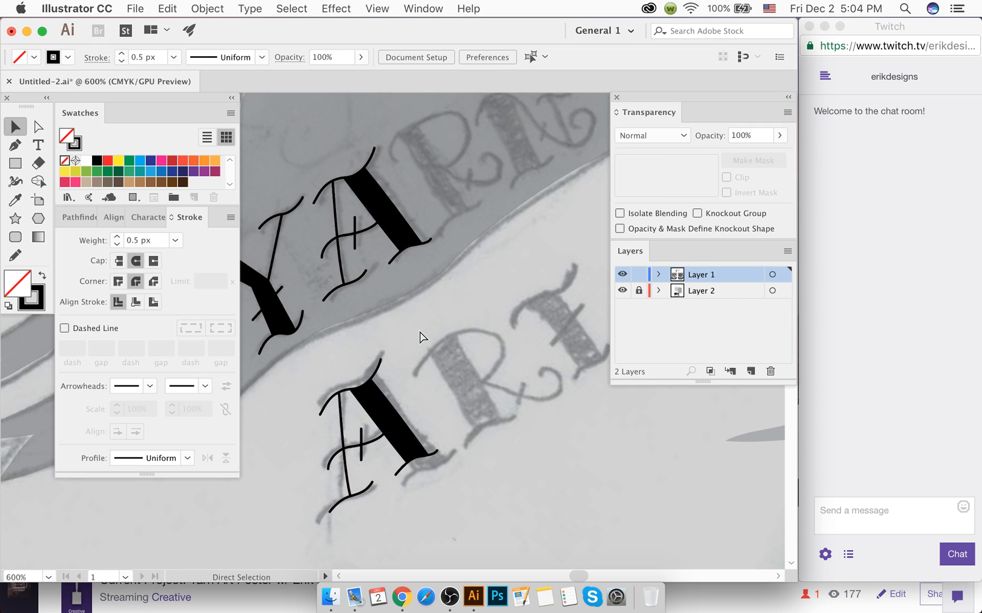
key(super+s)
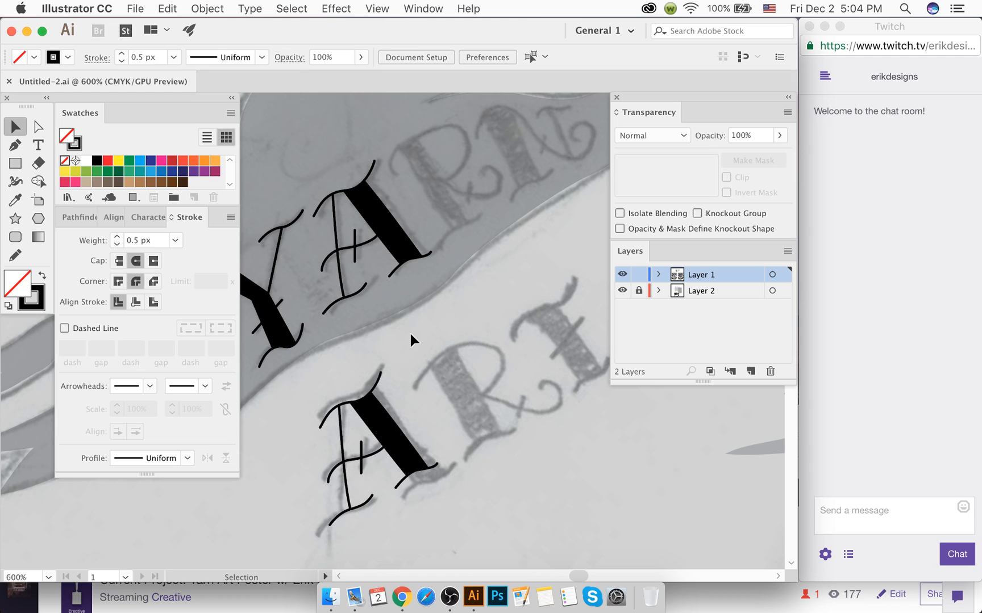
Step: Trace the R's left hook and rounded bowl in the upper word as one continuous curved 0.5 px stroke
scroll(396, 354, up, 1)
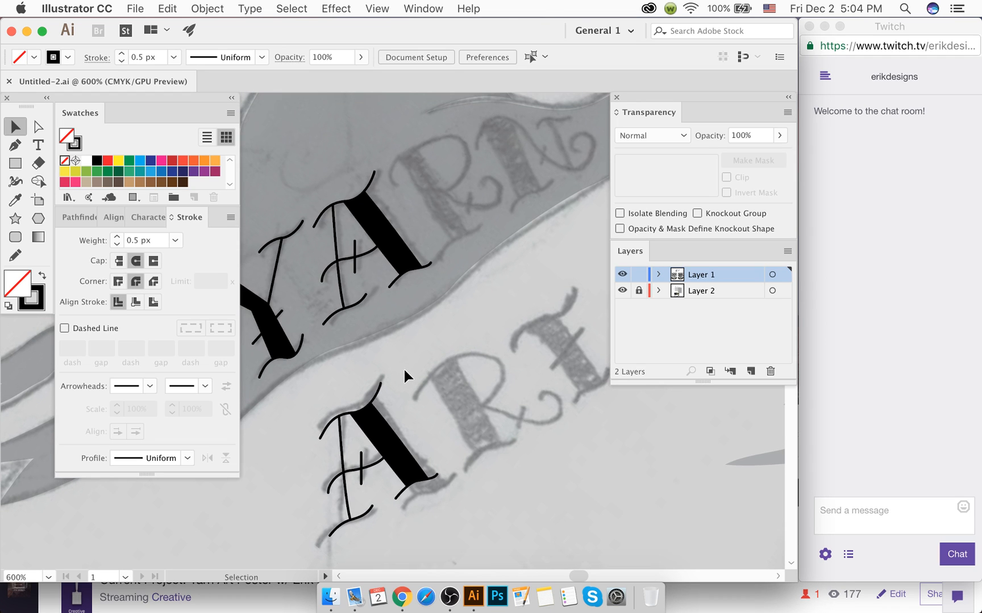
scroll(408, 364, up, 6)
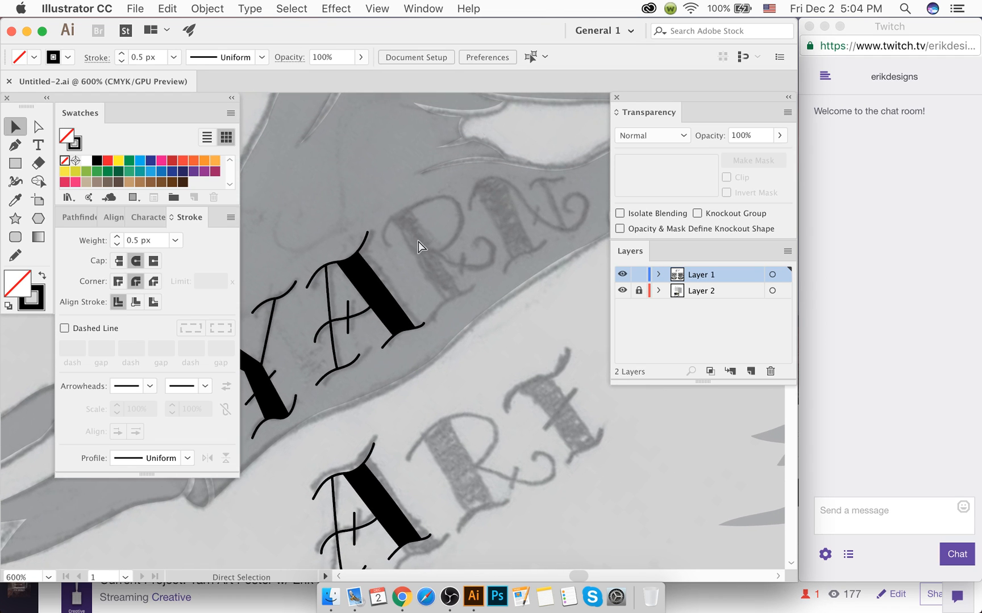
scroll(414, 244, up, 1)
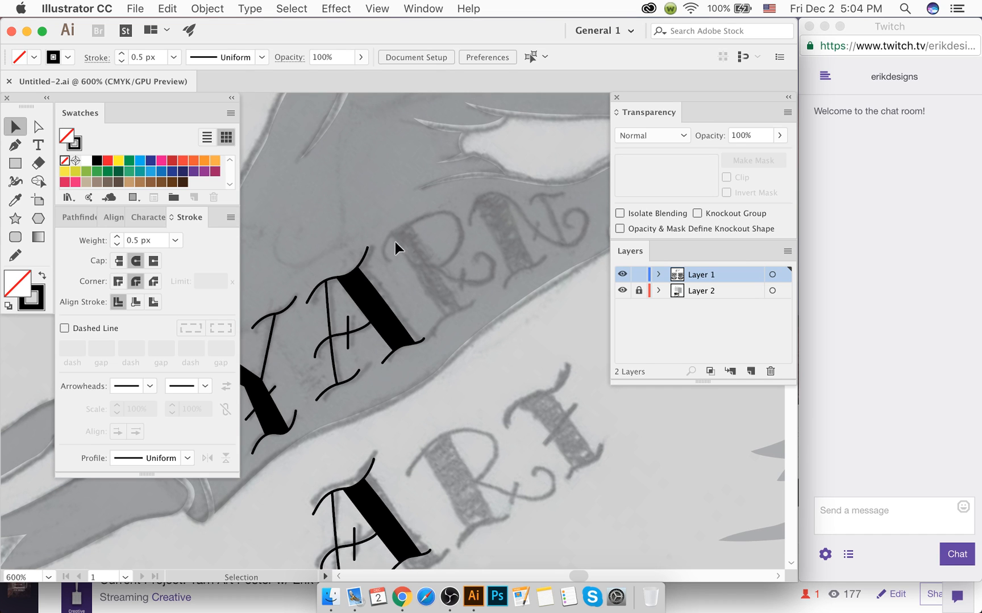
scroll(409, 233, up, 5)
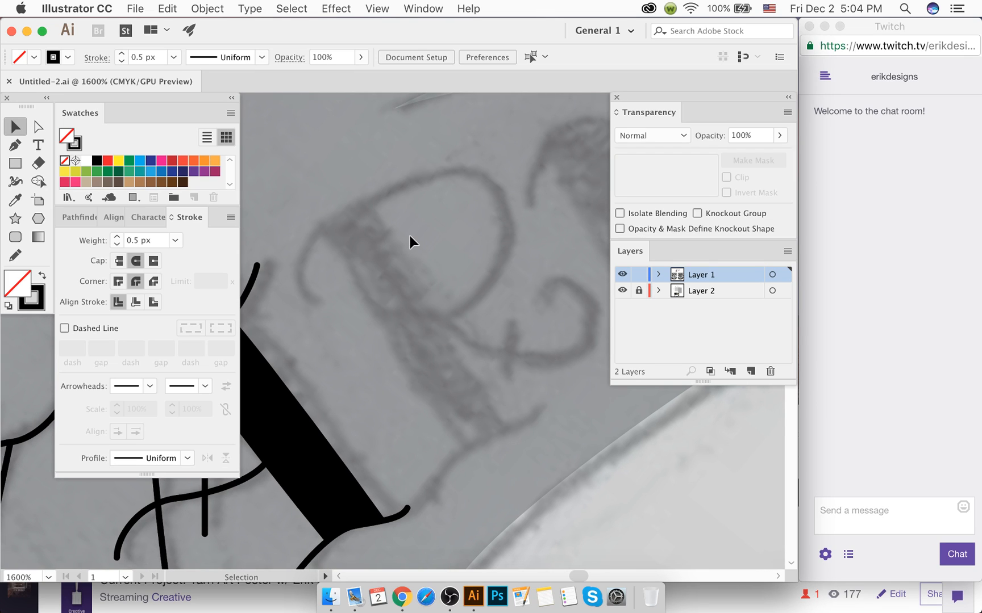
key(p)
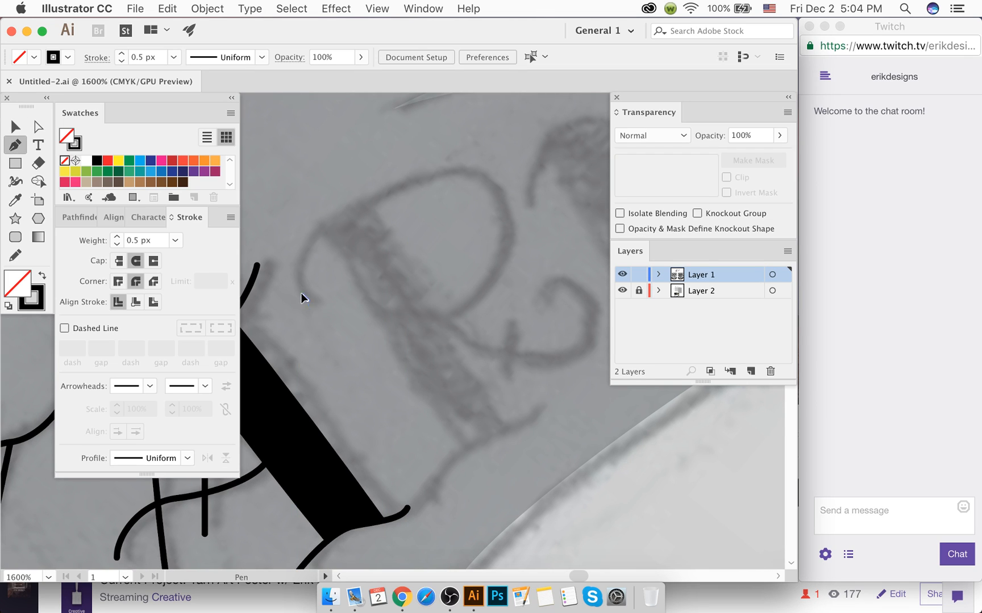
drag(293, 271, 294, 272)
drag(344, 211, 393, 203)
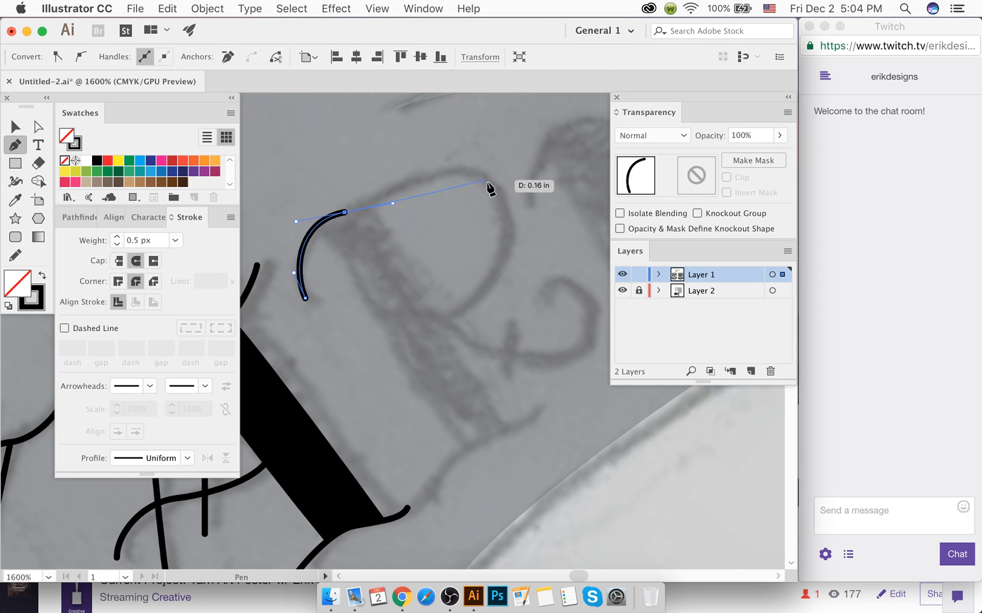
drag(495, 193, 522, 241)
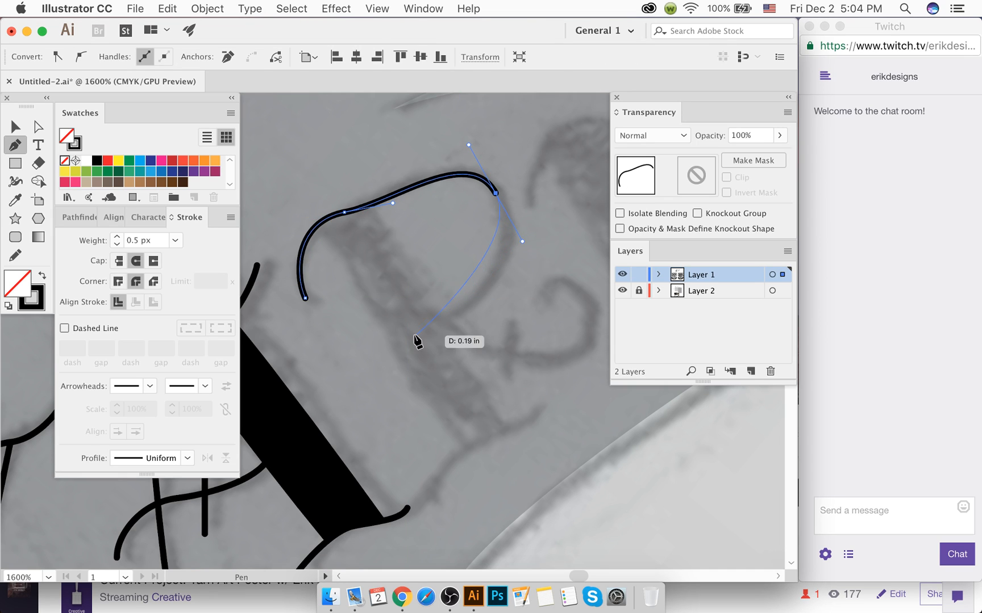
drag(410, 322, 343, 337)
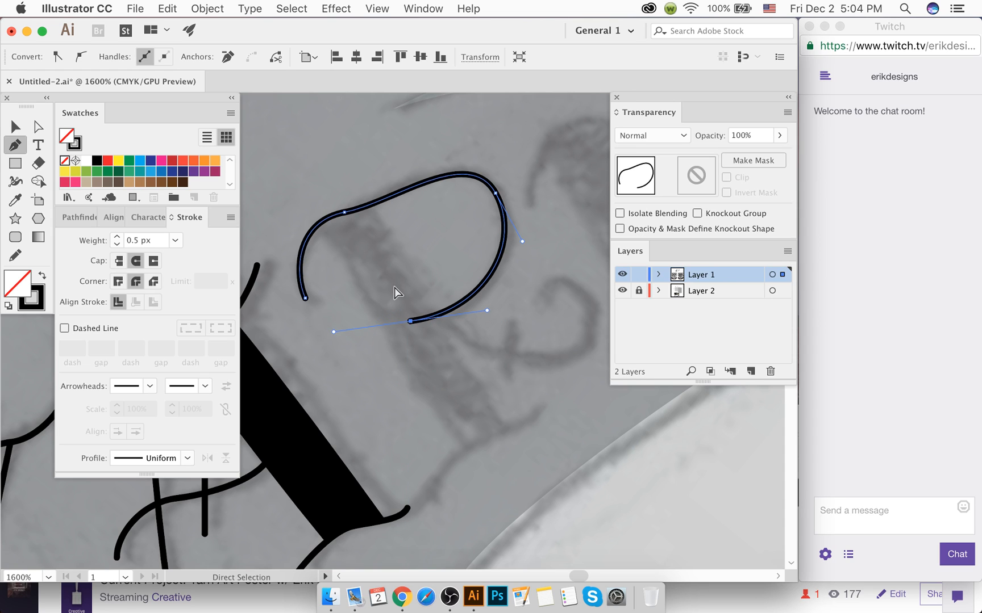
Step: Trace the upper R's foot serif as a short S-curved 0.5 px stroke across the stem's base
super+click(395, 290)
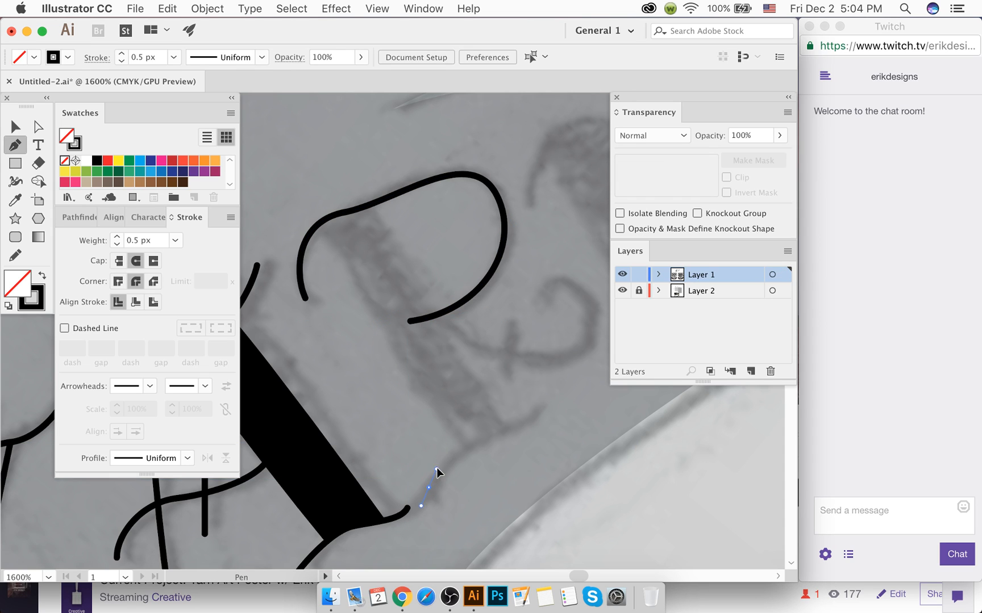
drag(437, 468, 437, 466)
drag(485, 442, 543, 406)
super+click(522, 405)
Step: Trace the R's thin leg from the lower end of the bowl as a curved stroke ending in an upturned curl
scroll(482, 373, right, 5)
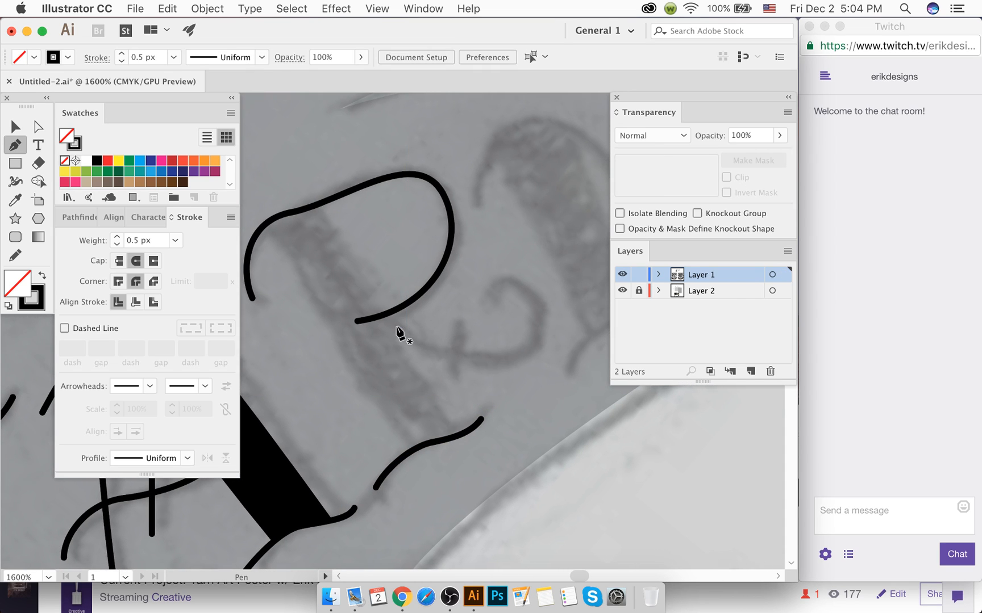
click(385, 315)
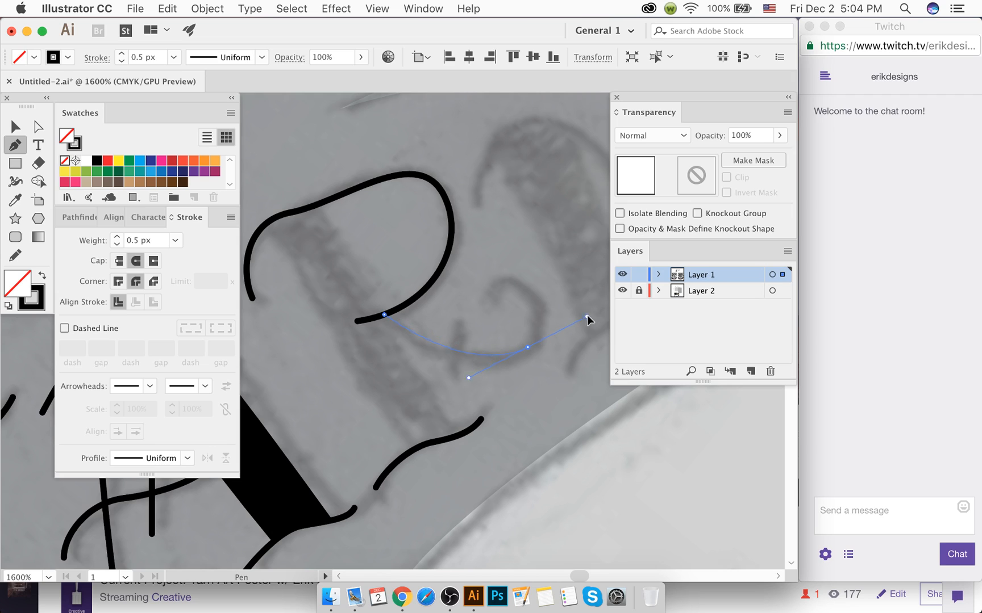
drag(595, 314, 595, 314)
key(super+z)
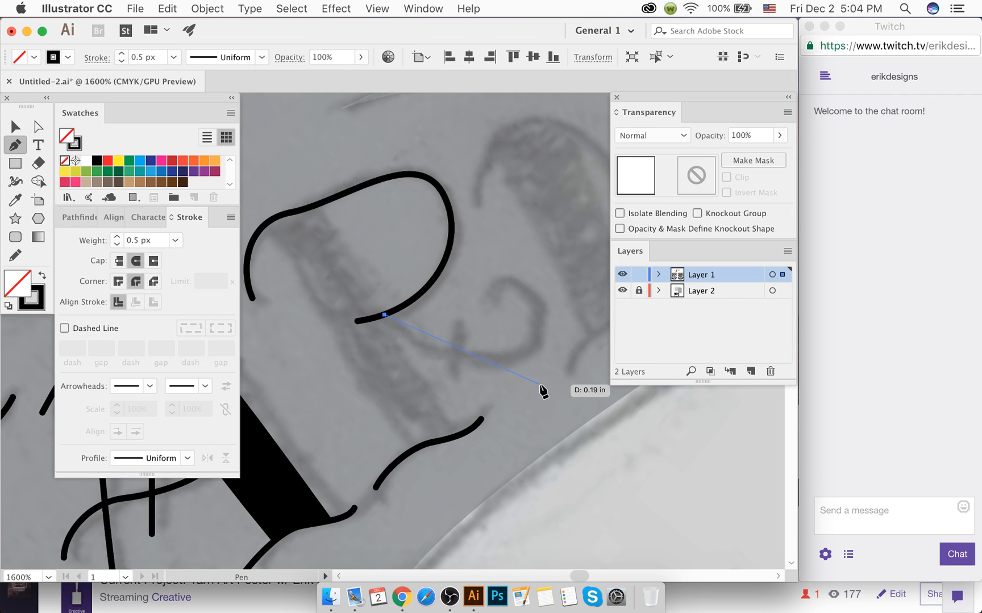
drag(541, 385, 567, 375)
key(super+z)
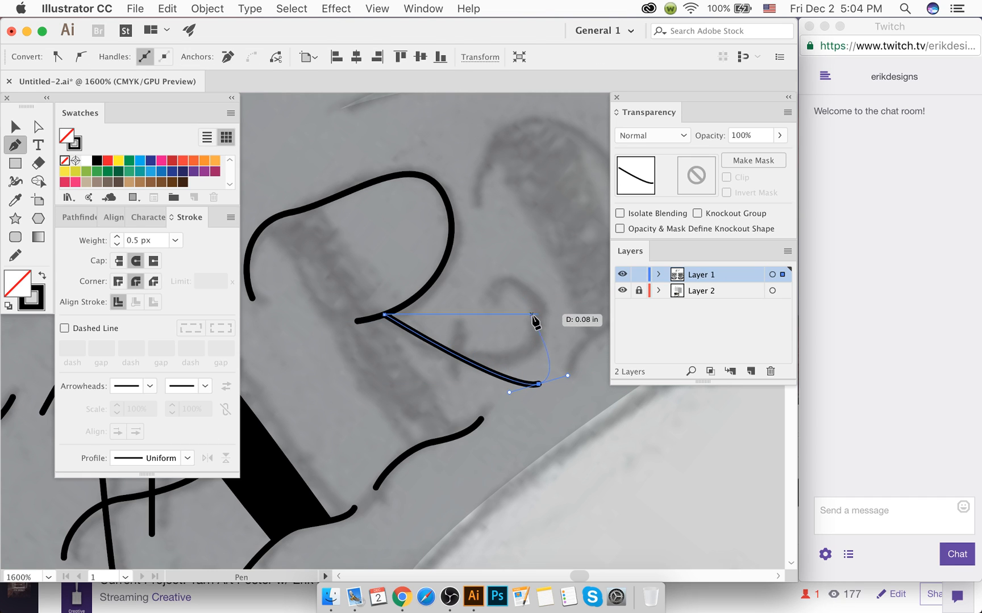
drag(539, 328, 519, 356)
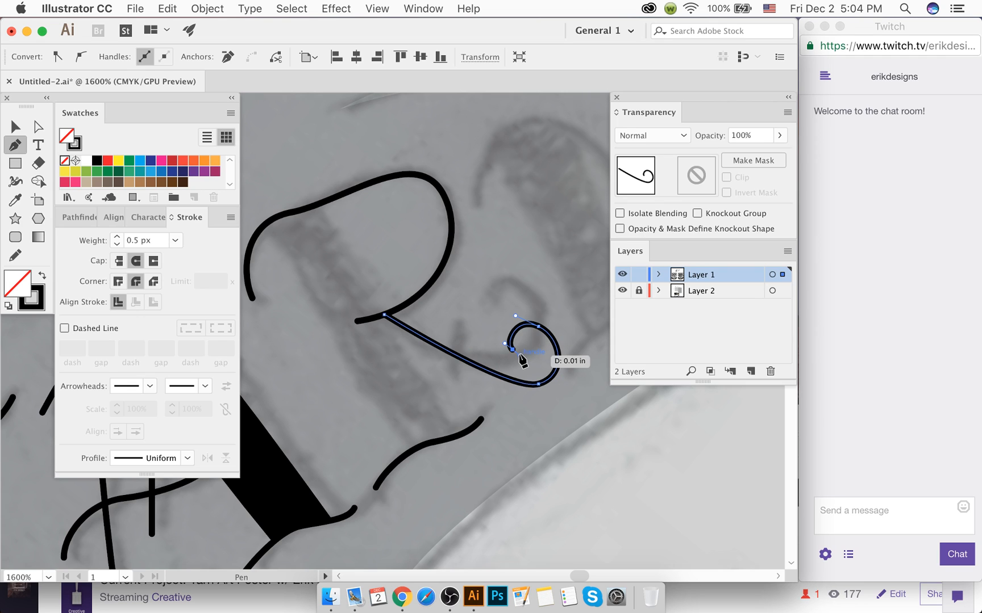
super+click(482, 335)
Step: Add a short straight tick crossing the R's thin leg
click(454, 380)
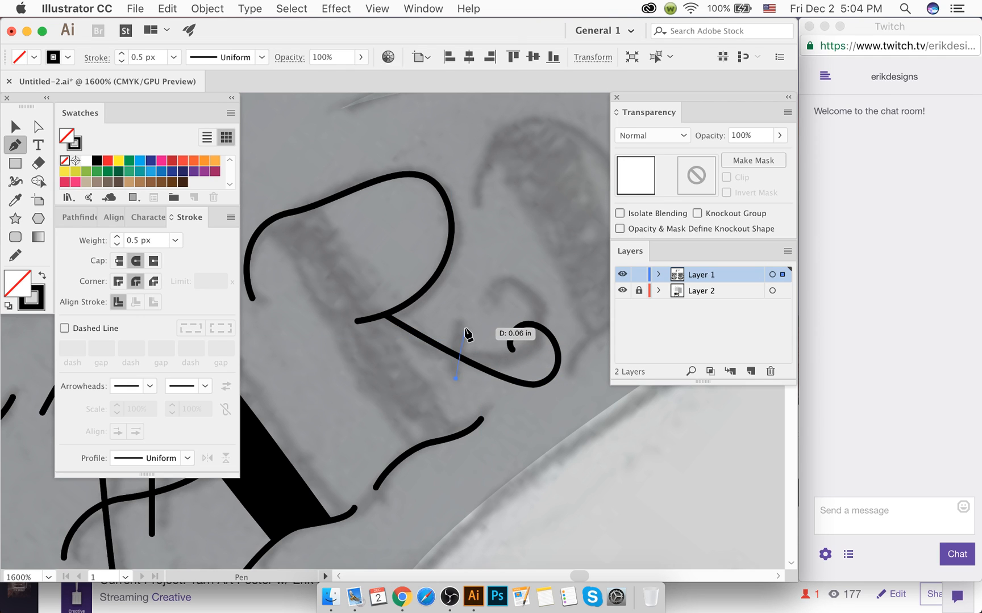
click(465, 327)
super+click(492, 337)
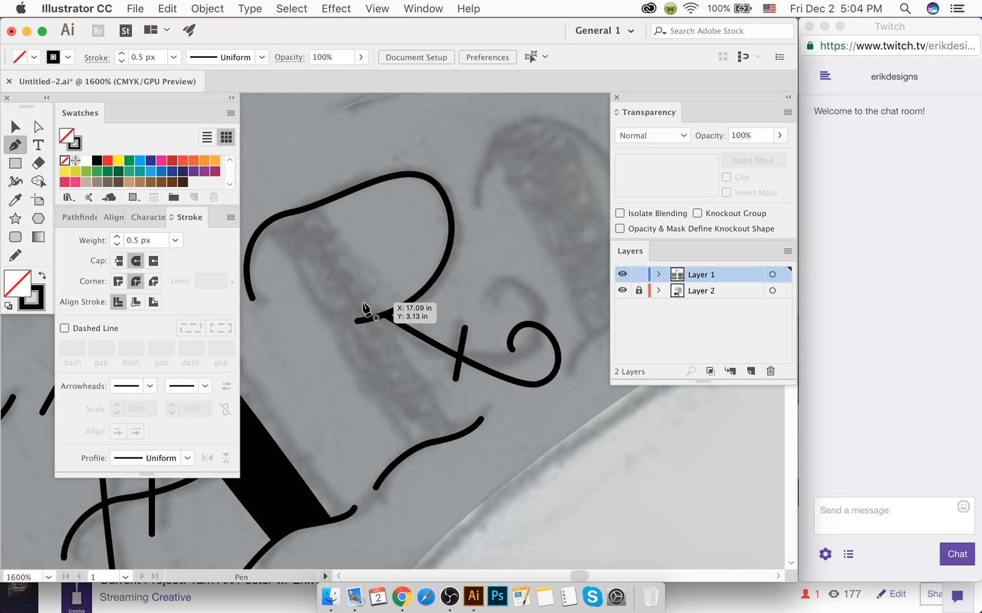
Step: Draw the R's thick stem as a closed four-sided shape with black fill and no stroke, extending past the top curve and foot serif
key(shift+m)
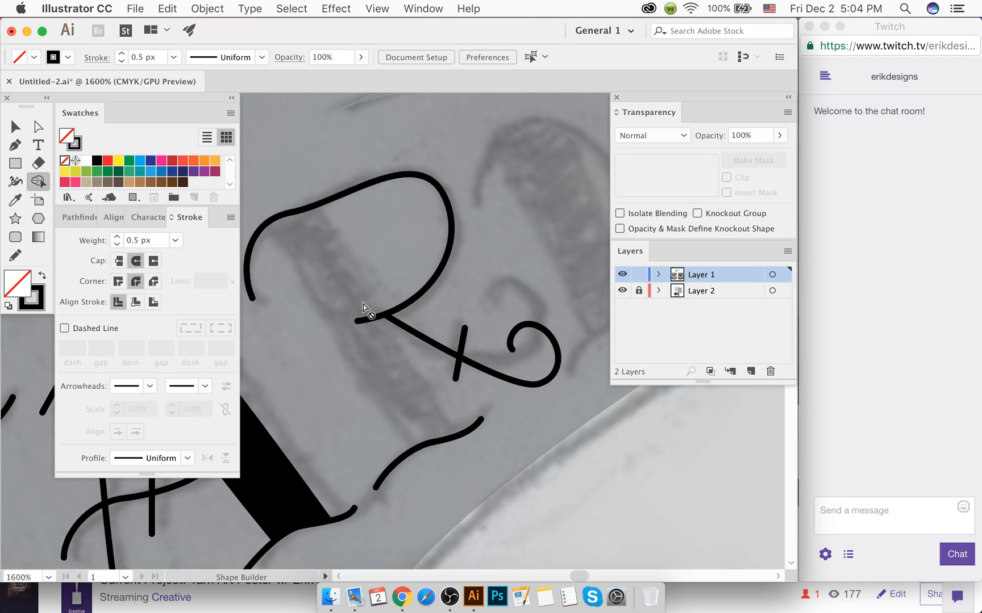
key(shift+x)
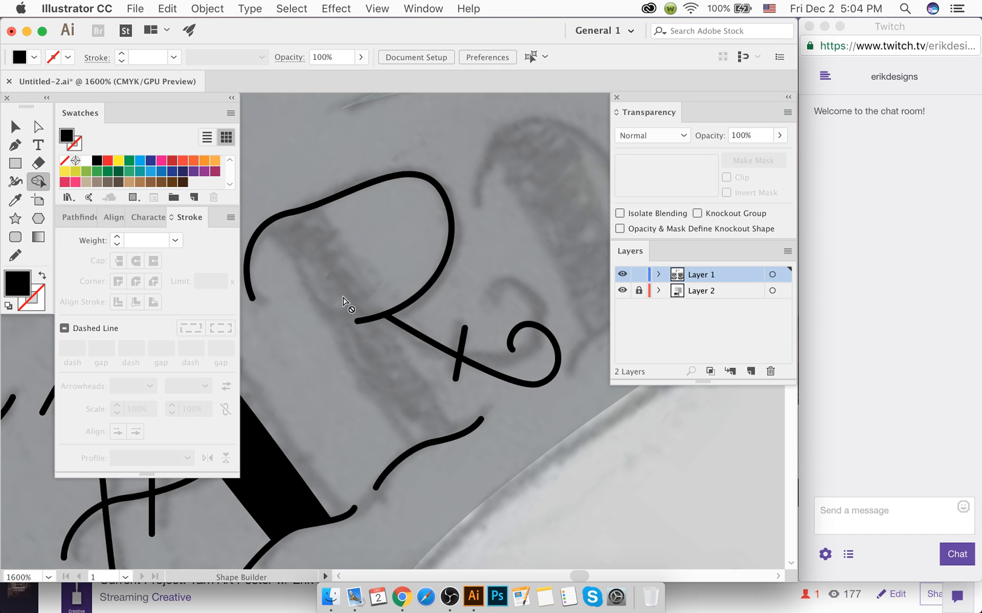
key(shift+x)
key(p)
key(shift+x)
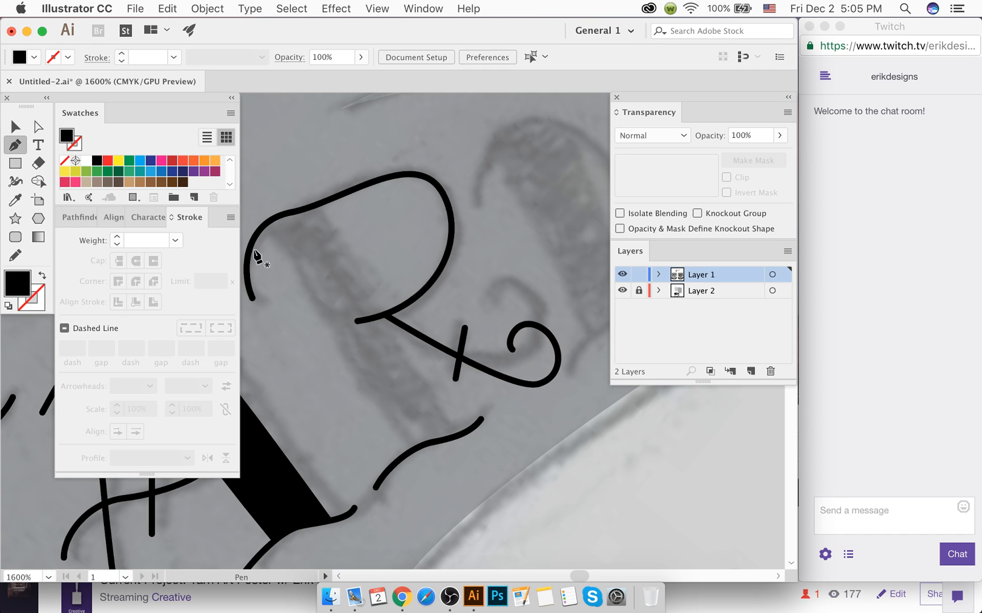
click(256, 209)
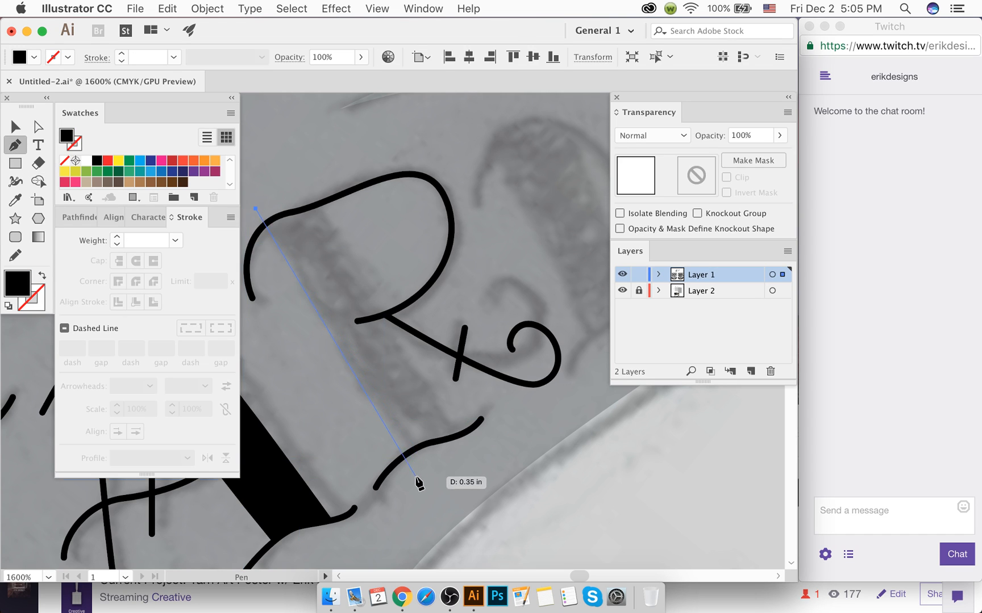
click(415, 479)
click(464, 458)
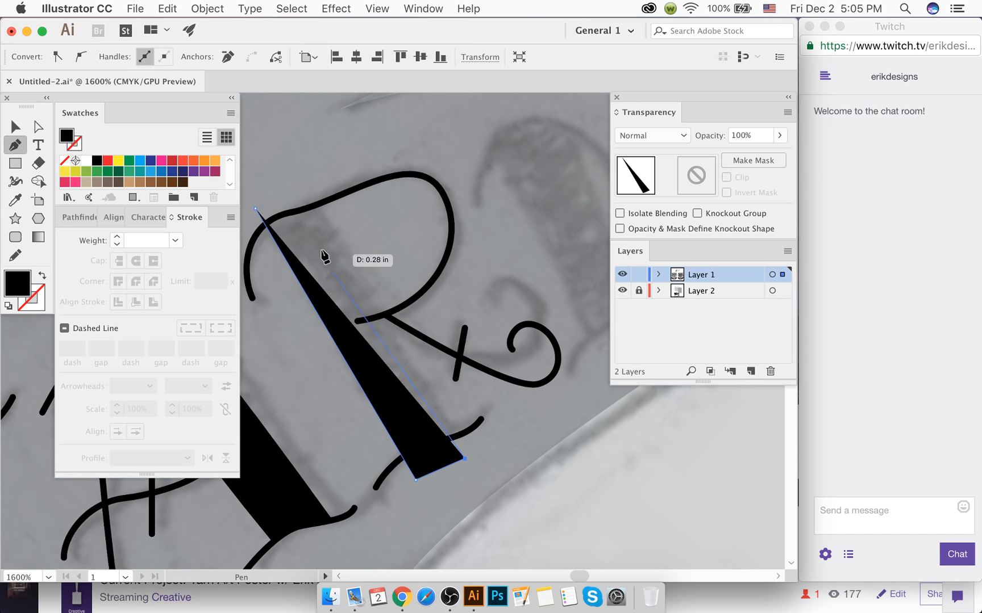
click(294, 173)
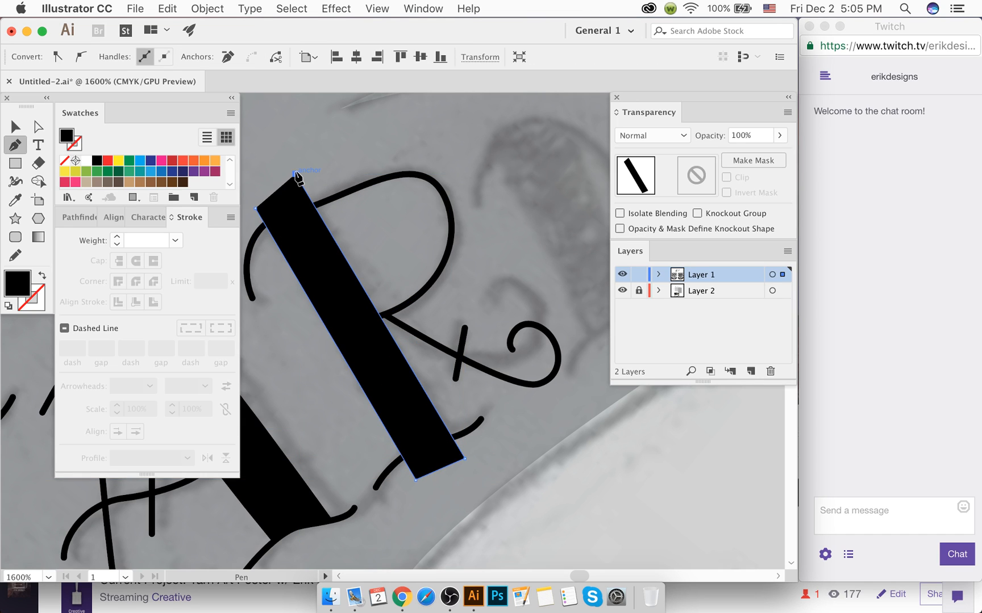
click(256, 209)
Step: Trim the R stem's ends beyond the top curve and the foot serif with the Shape Builder, and deselect the letter
key(v)
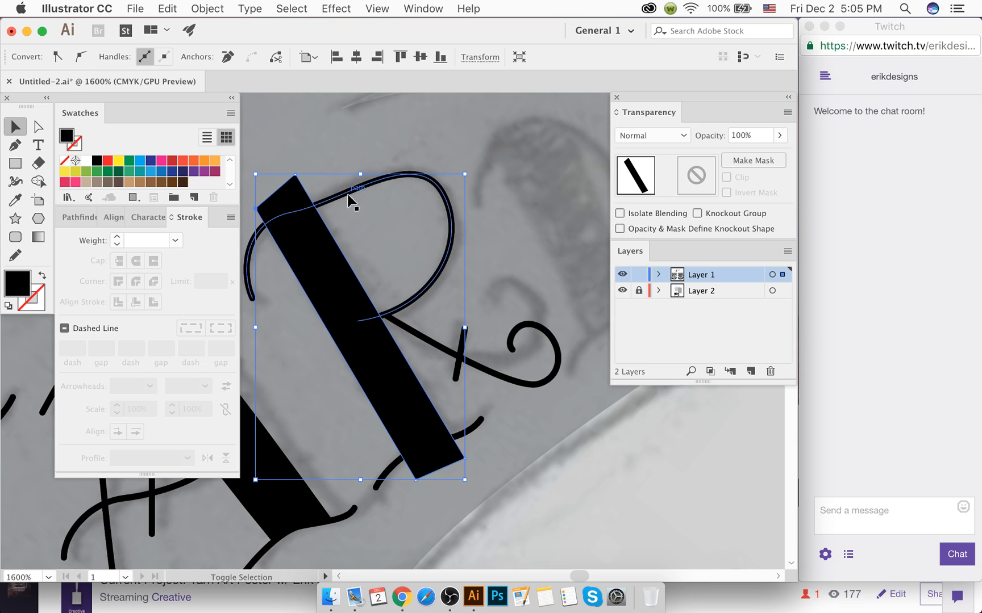
drag(269, 159, 472, 269)
drag(338, 156, 341, 155)
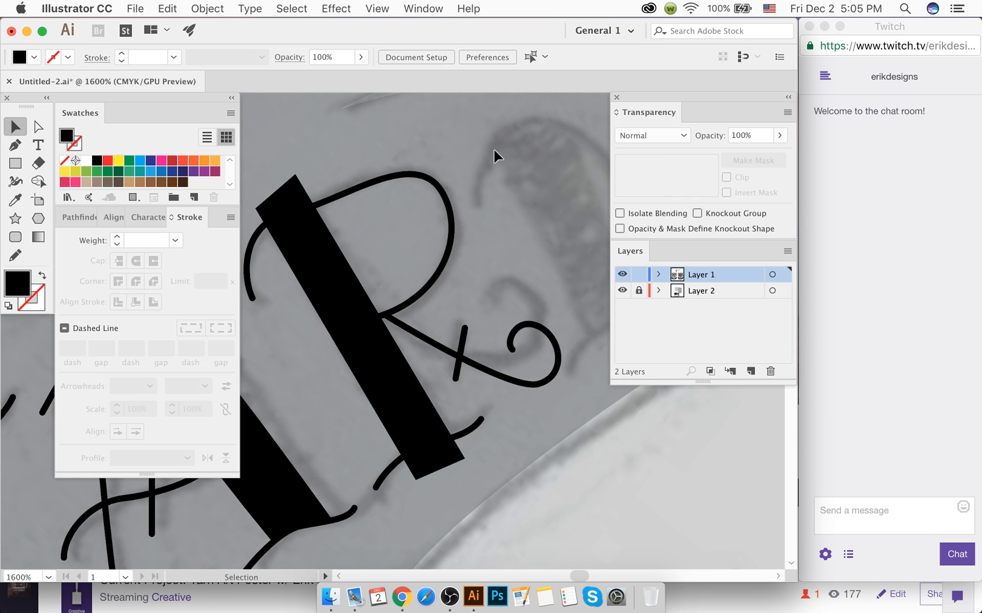
drag(395, 485, 390, 488)
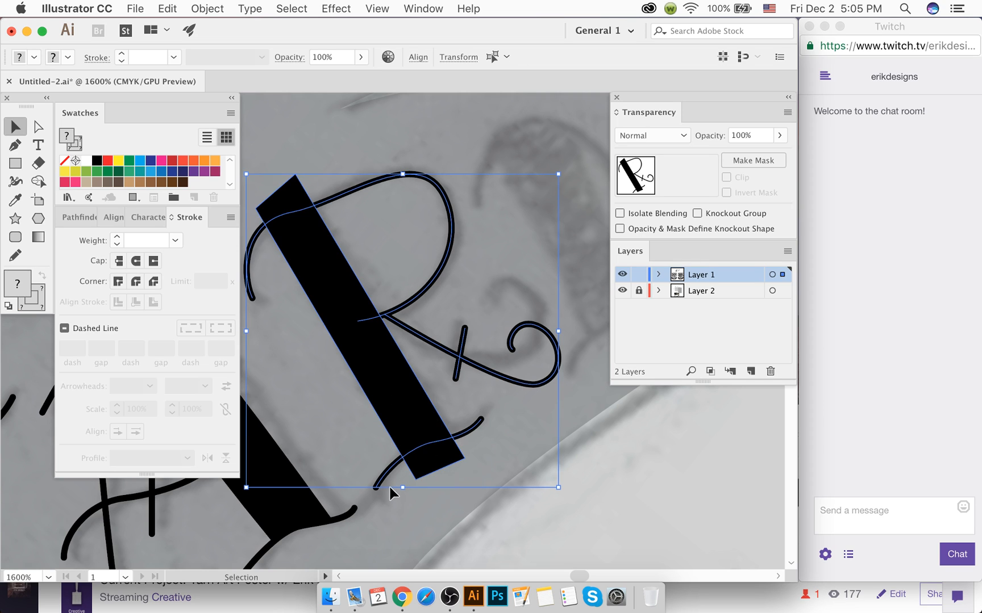
key(shift+m)
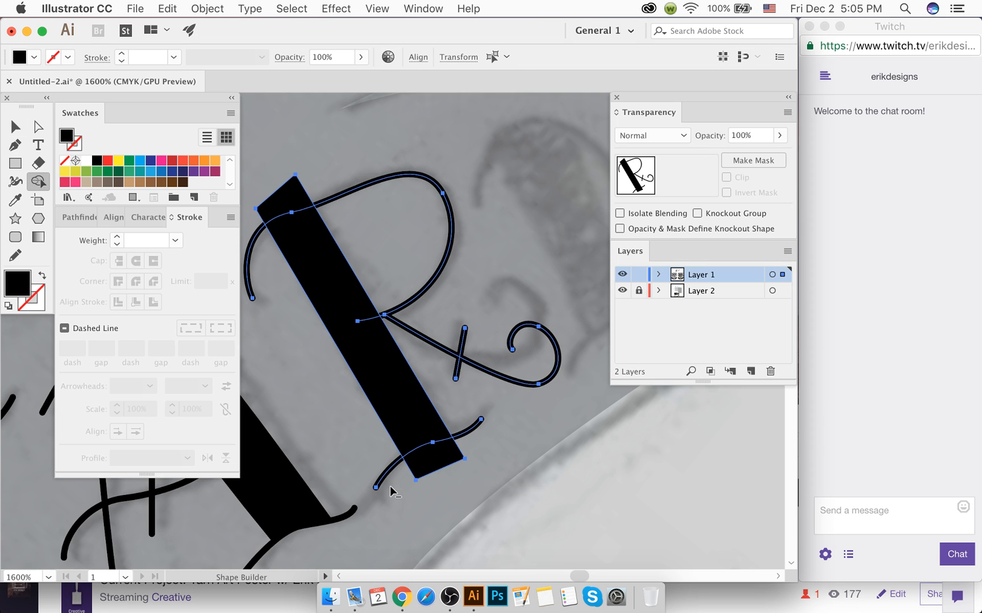
alt+click(430, 463)
alt+click(287, 188)
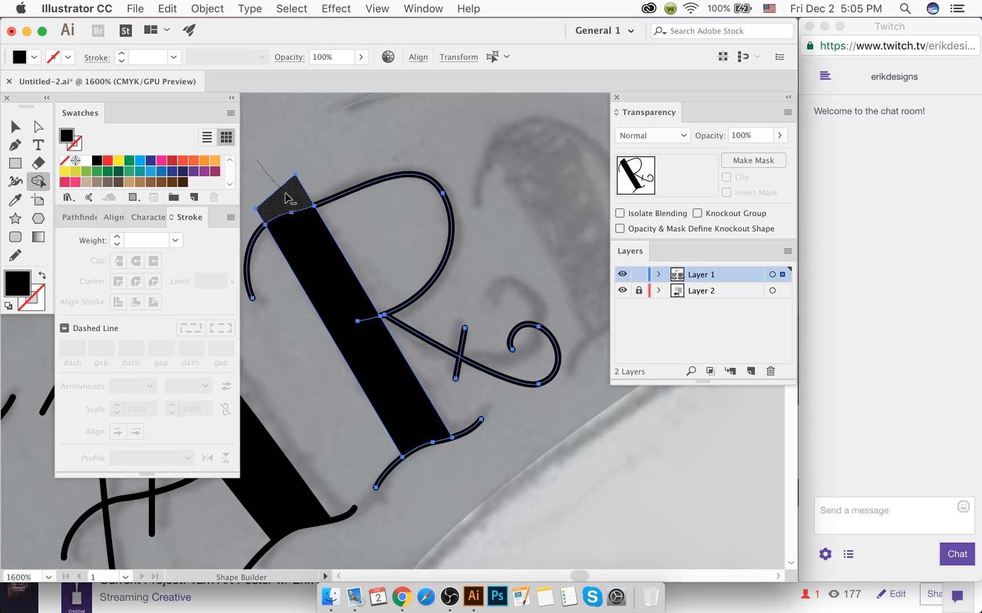
key(v)
click(277, 143)
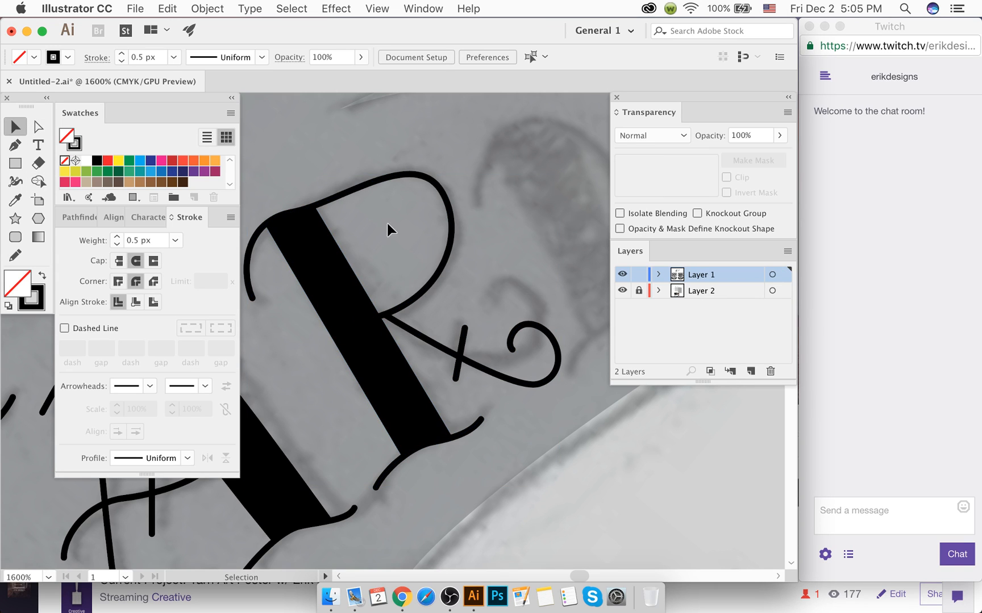
Step: Select the whole upper R and nudge it slightly to adjust its spacing beside the A
scroll(404, 244, down, 3)
scroll(459, 330, down, 3)
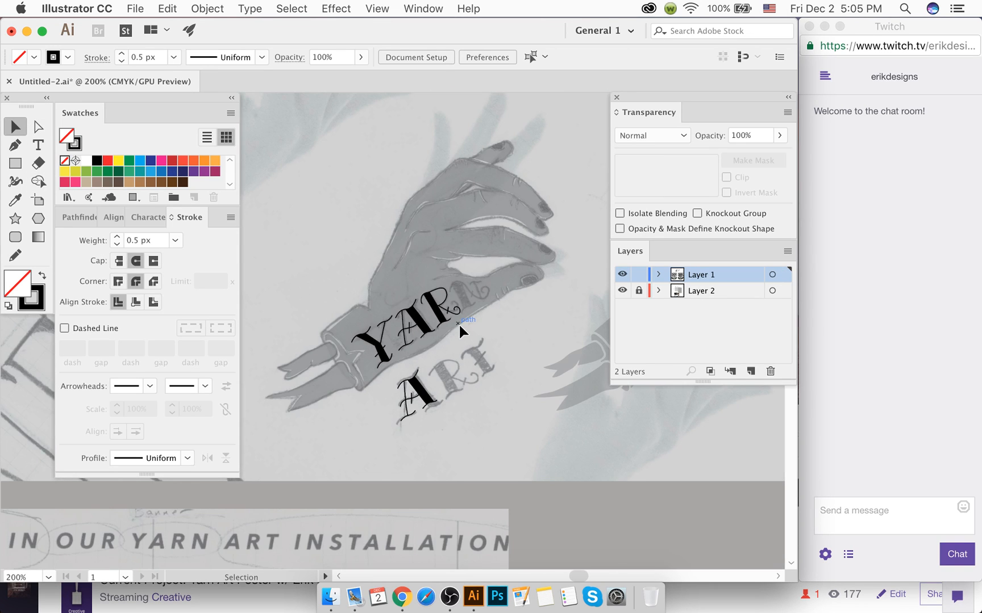
scroll(459, 322, up, 3)
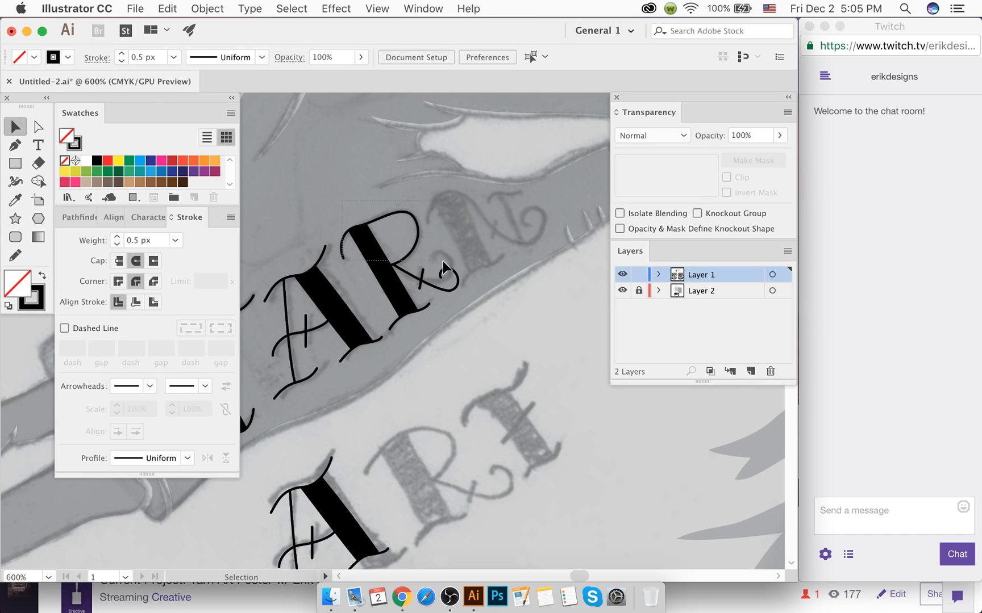
drag(467, 289, 389, 192)
drag(397, 324, 396, 324)
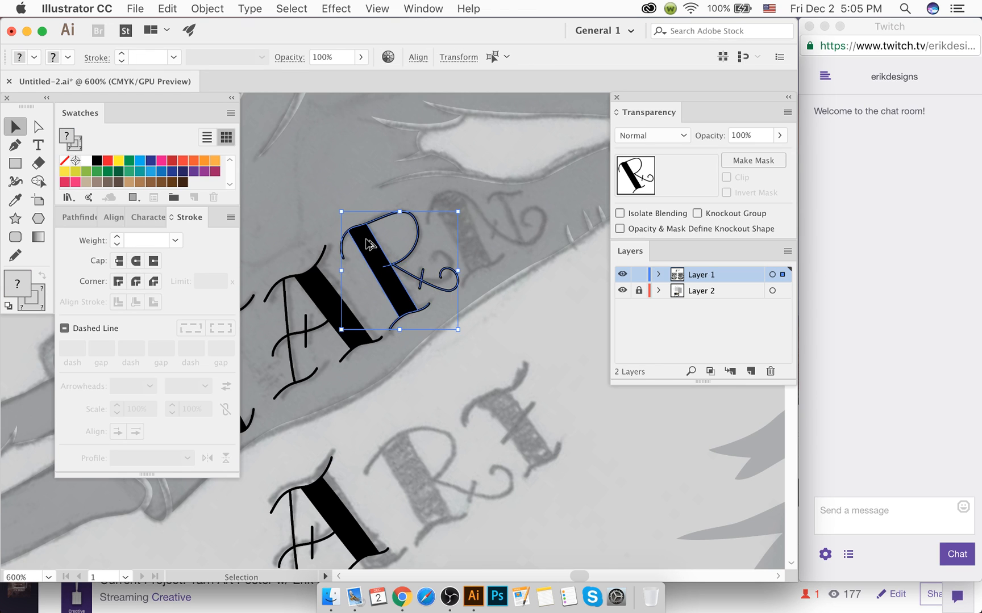
scroll(366, 241, up, 3)
drag(304, 167, 307, 170)
Step: Duplicate the finished R onto the sketched R of the lower word and save the document
scroll(376, 202, down, 3)
scroll(412, 270, down, 1)
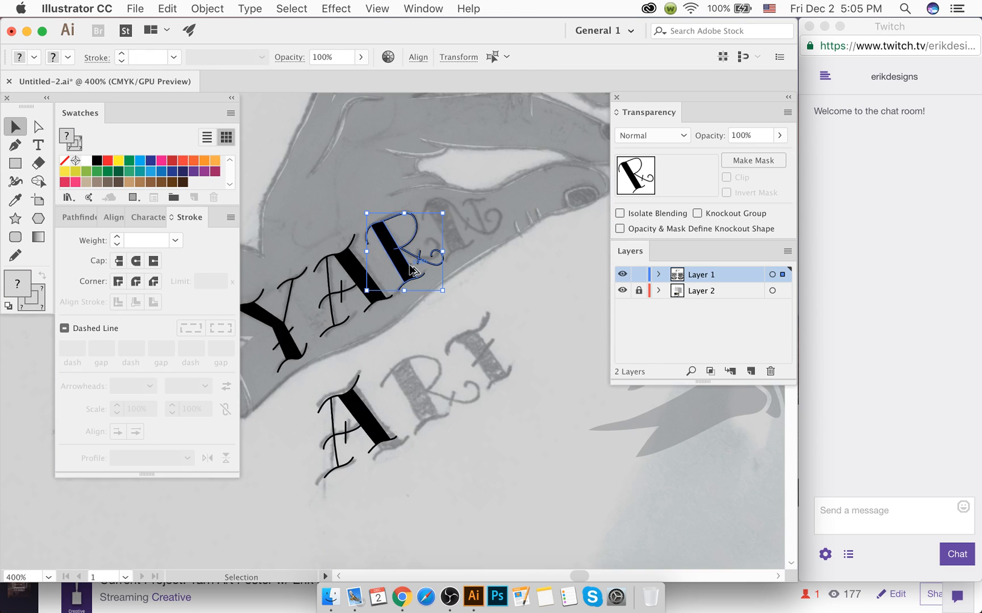
drag(403, 278, 416, 418)
click(449, 456)
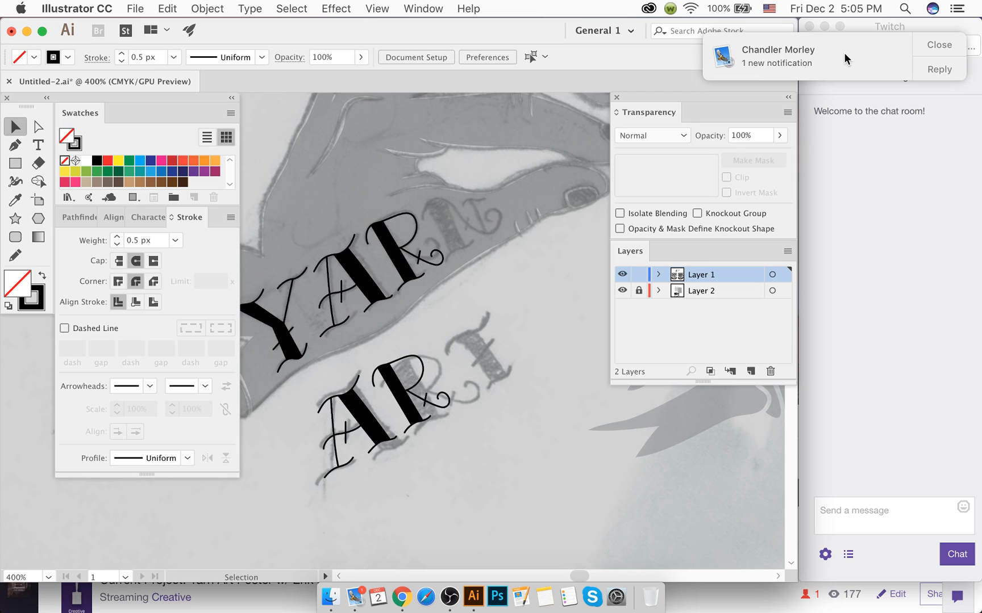
click(912, 46)
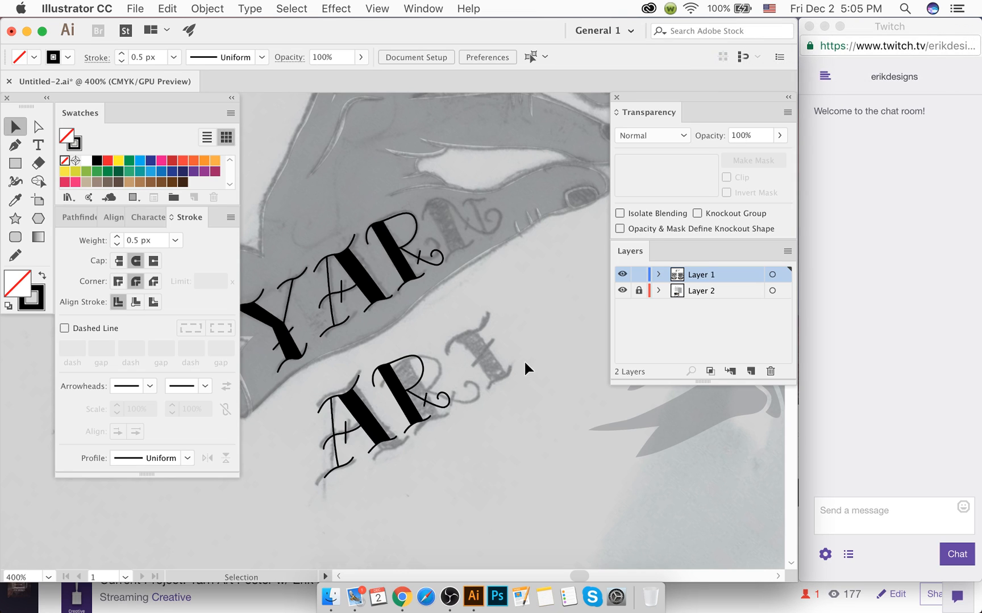
key(super+s)
Step: Trace the N's left hook, sweeping diagonal and right-hand curl in the upper word as one continuous curved 0.5 px stroke
scroll(468, 204, up, 2)
scroll(468, 204, up, 2)
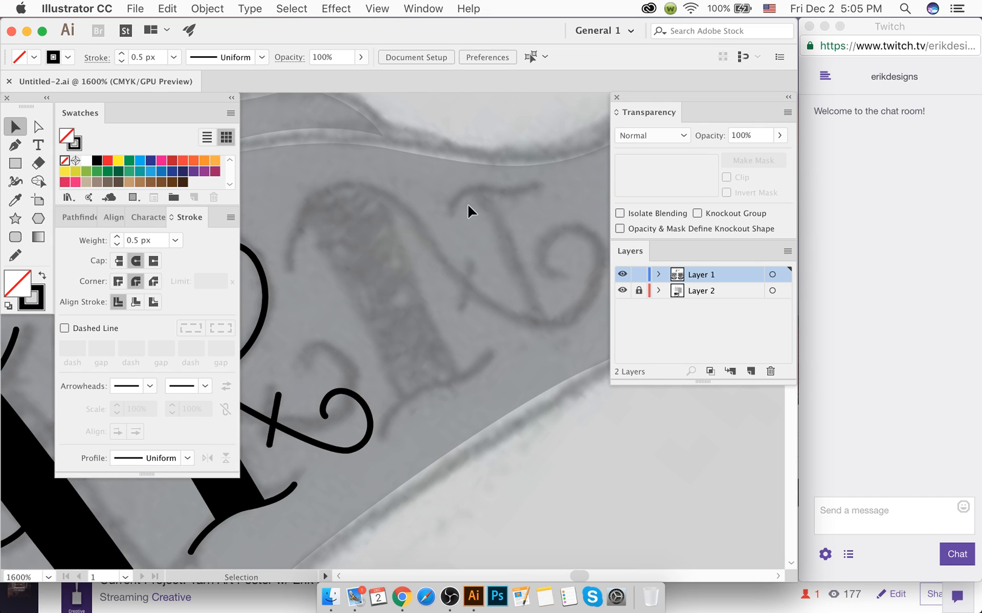
key(p)
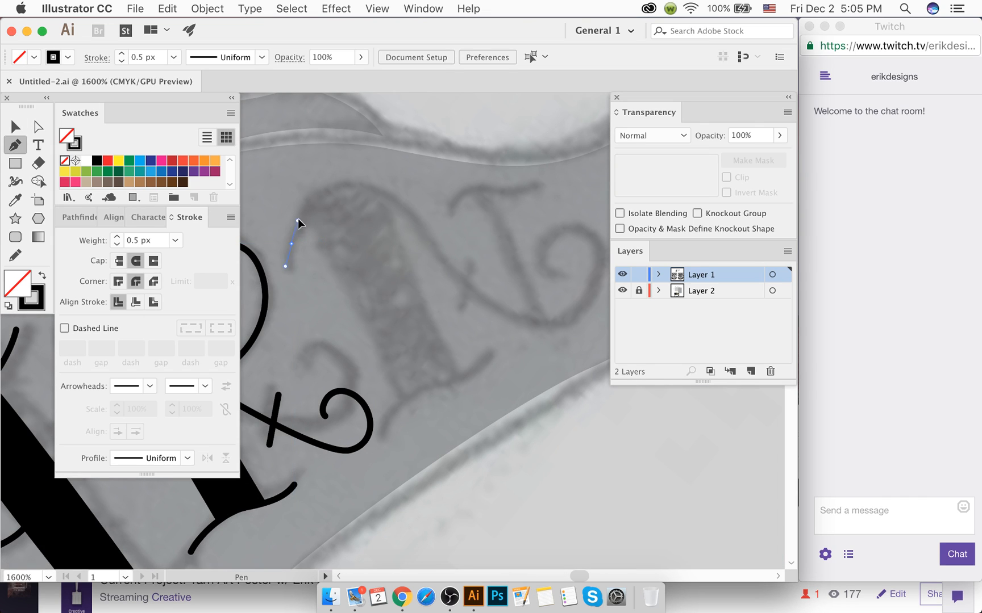
drag(297, 221, 297, 220)
drag(324, 178, 366, 169)
drag(430, 243, 452, 281)
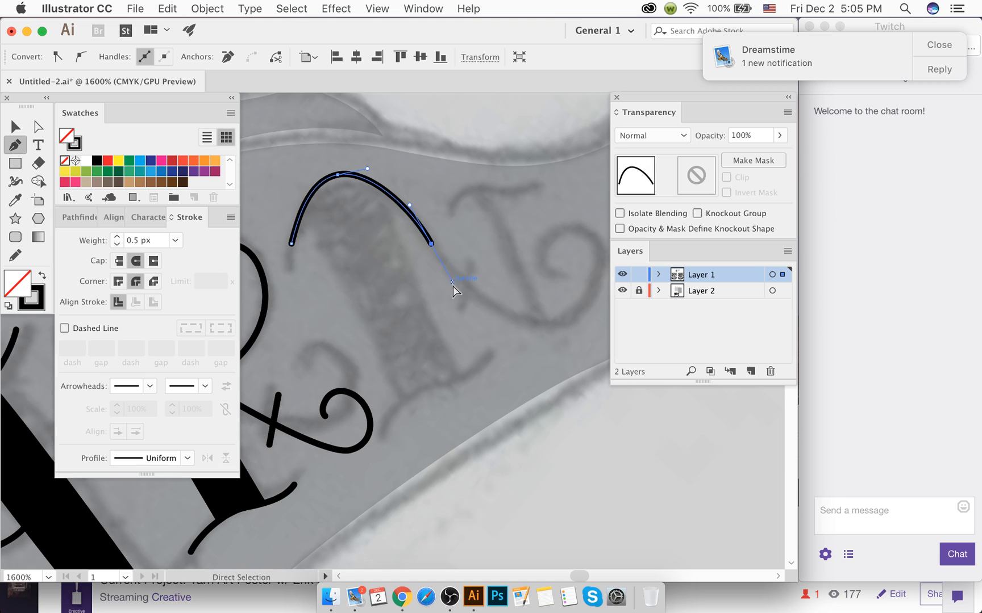
scroll(453, 281, right, 2)
click(939, 44)
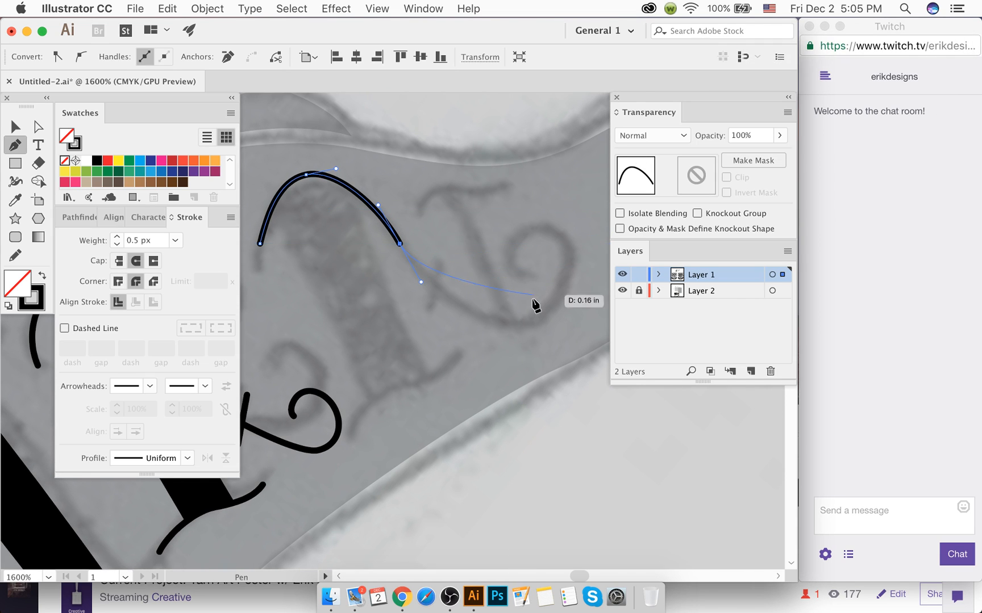
scroll(473, 327, right, 3)
drag(488, 319, 546, 291)
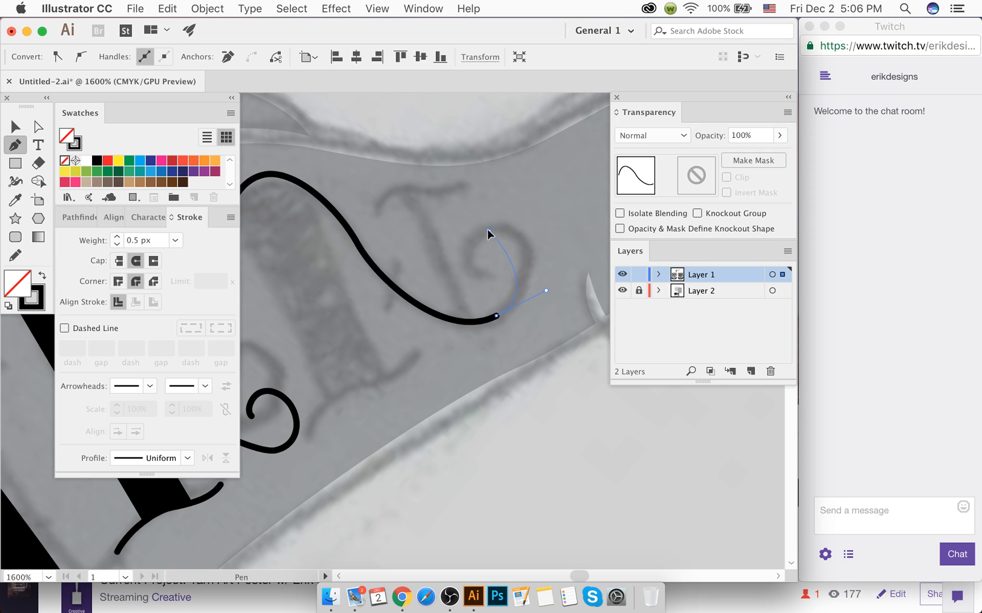
drag(457, 235, 452, 235)
drag(482, 274, 498, 285)
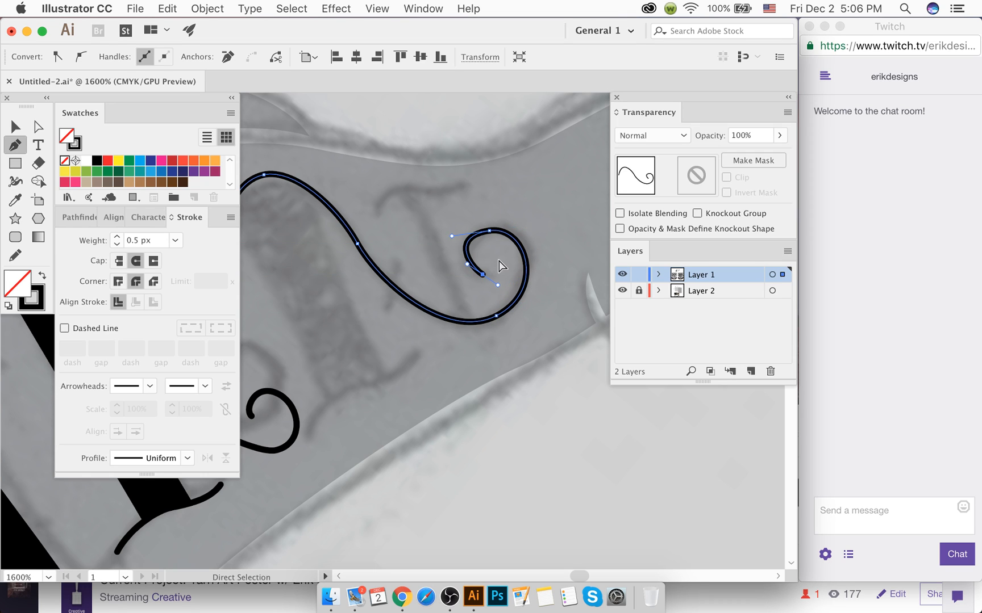
super+click(500, 266)
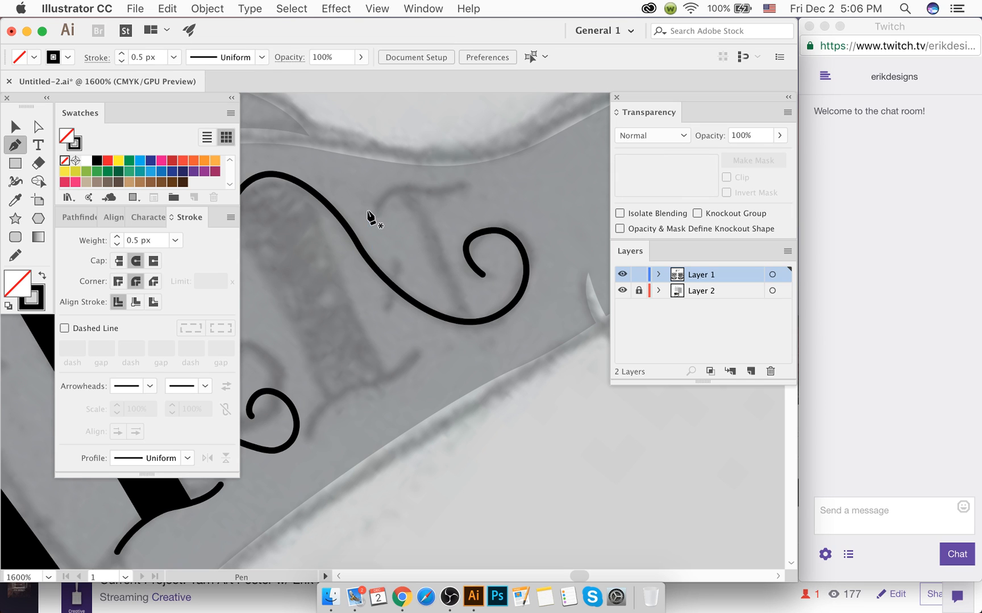
Step: Draw the upper N's wavy top serif on the right and a straight thin stem from it down to the bottom of the sweeping curve
drag(373, 201, 476, 176)
super+click(458, 198)
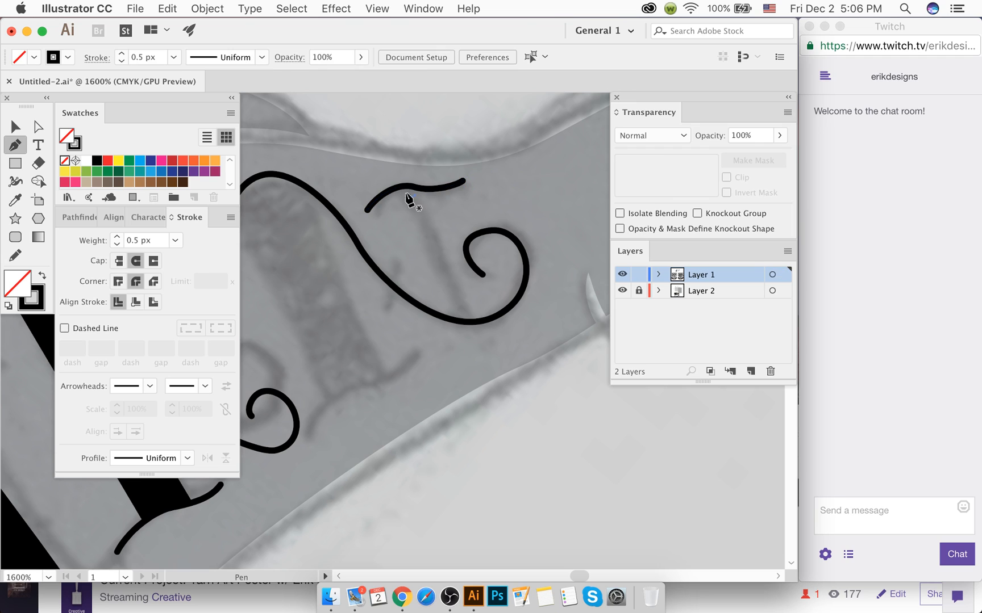
click(415, 188)
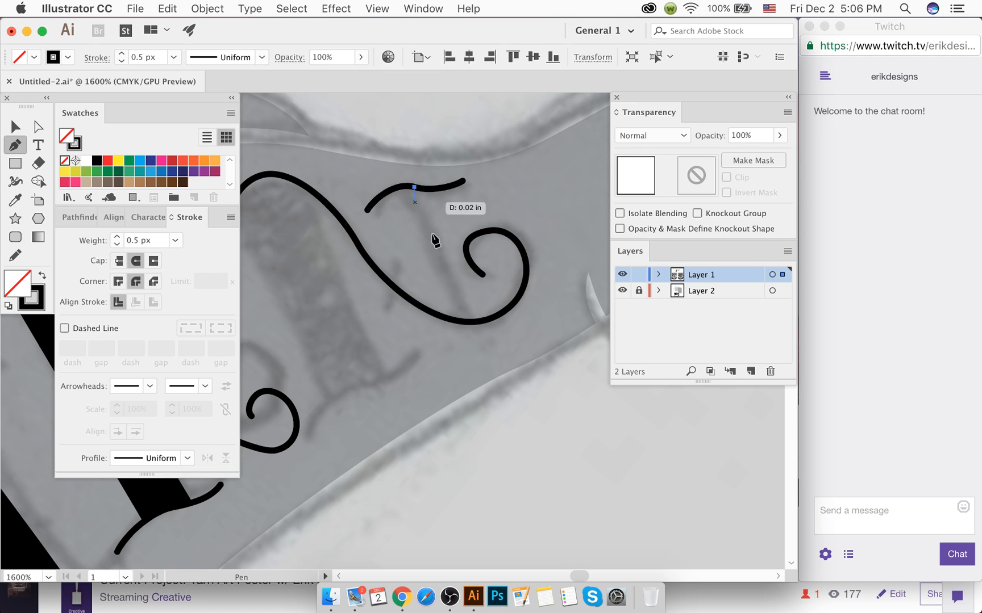
click(472, 323)
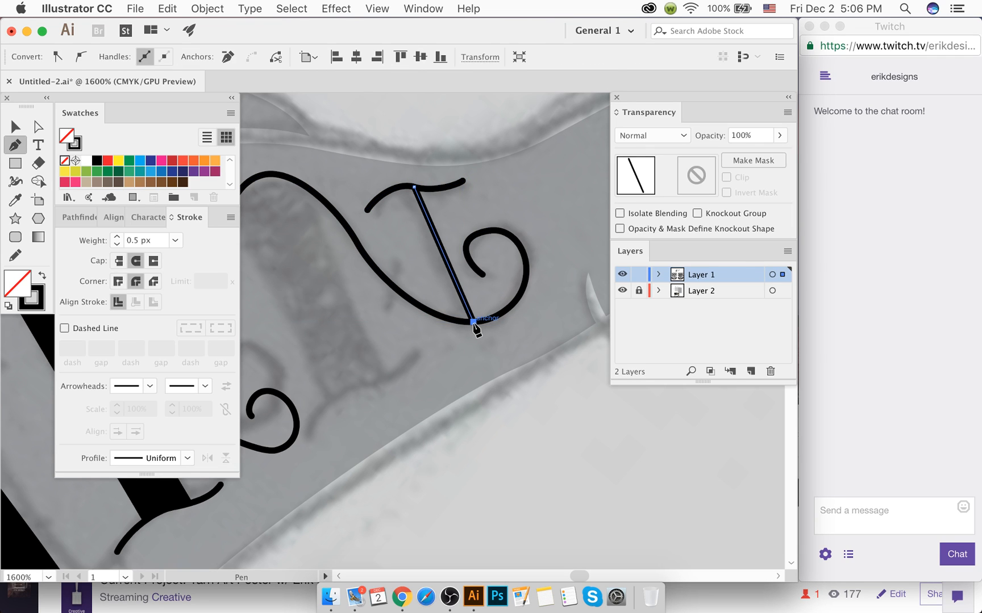
super+click(431, 280)
scroll(430, 282, left, 3)
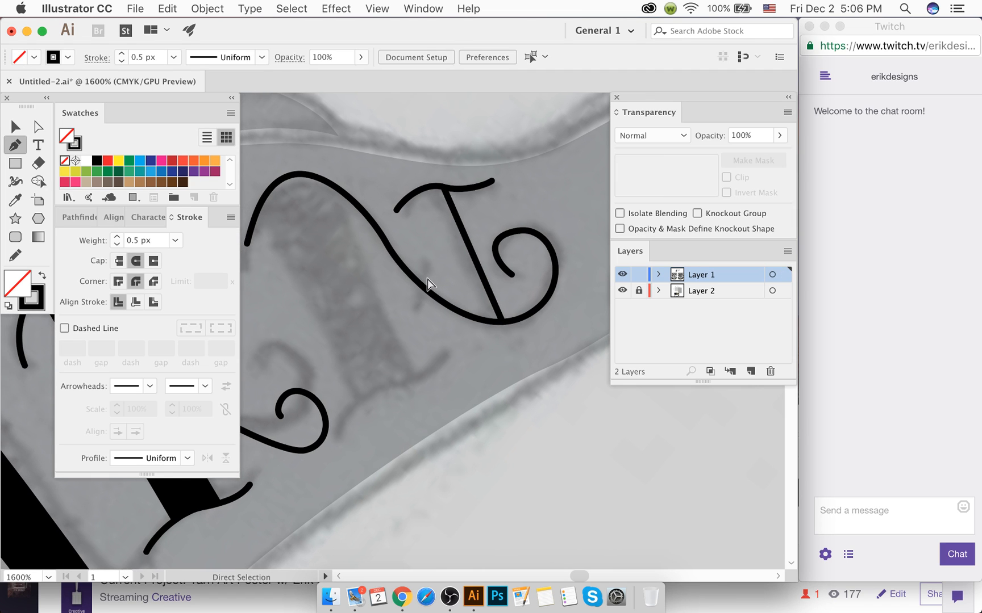
Step: Give the N's thin straight stem a butt cap so its end does not protrude past the curve
scroll(506, 329, up, 5)
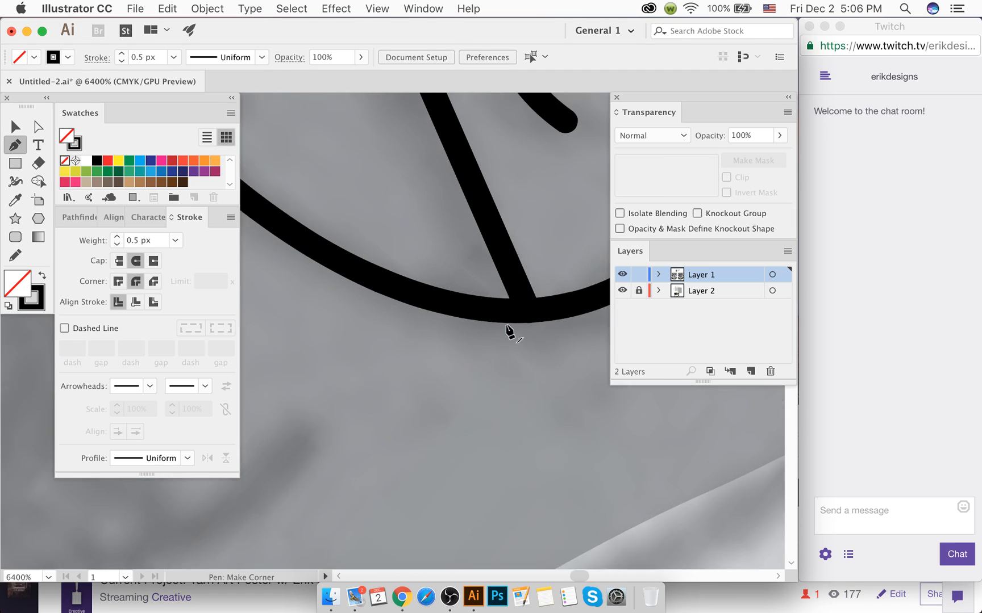
super+click(476, 298)
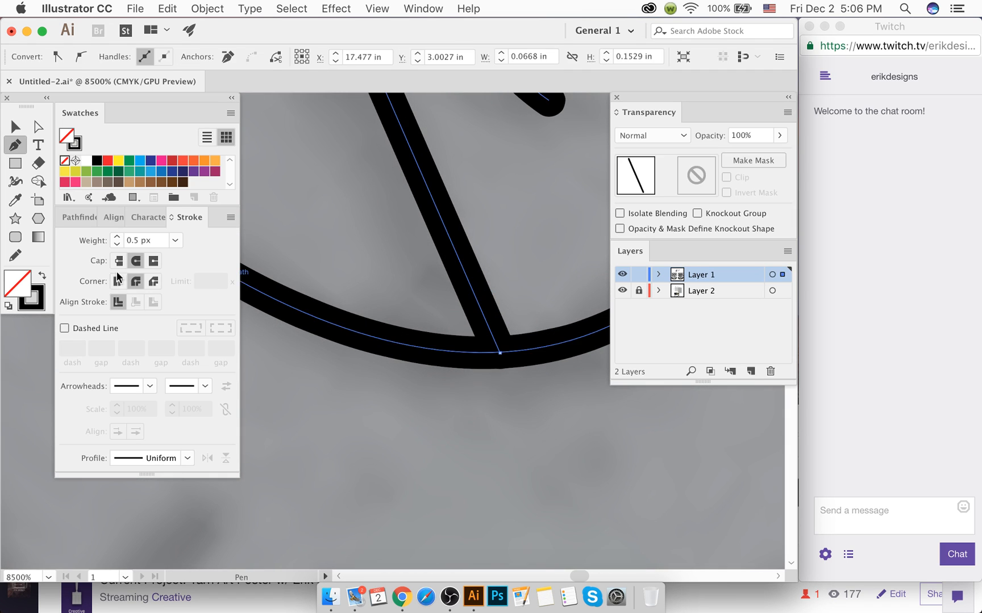
click(121, 262)
scroll(328, 241, down, 6)
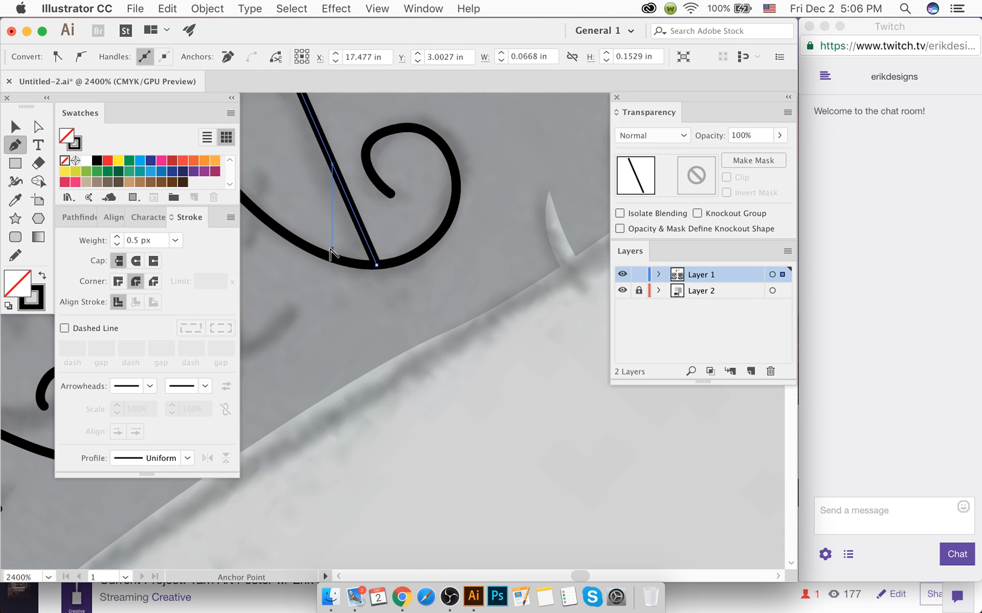
super+click(318, 273)
scroll(322, 275, left, 5)
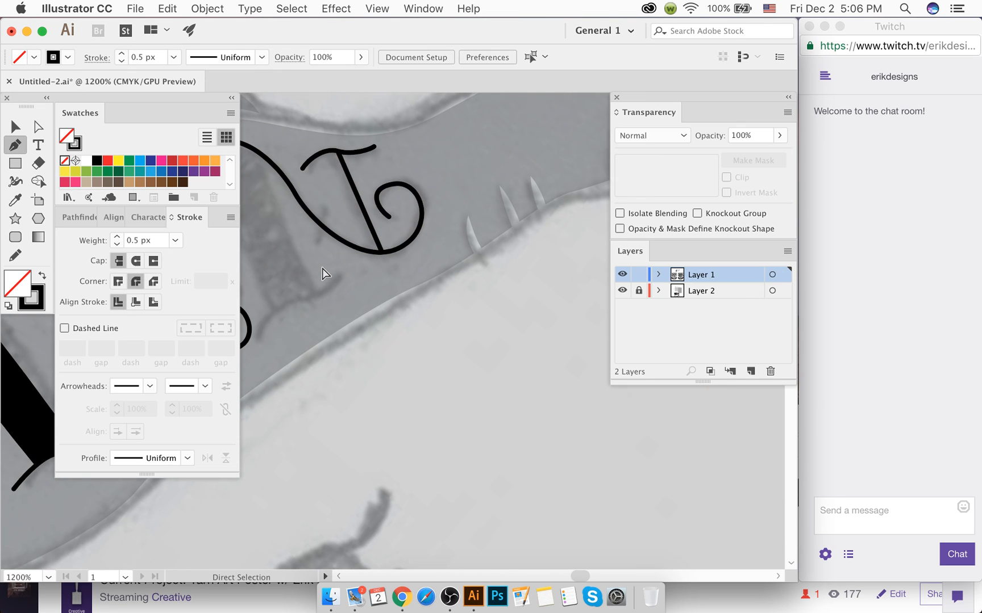
Step: Trace the N's wavy foot serif and draw a short slanted tick across its diagonal
scroll(340, 290, left, 1)
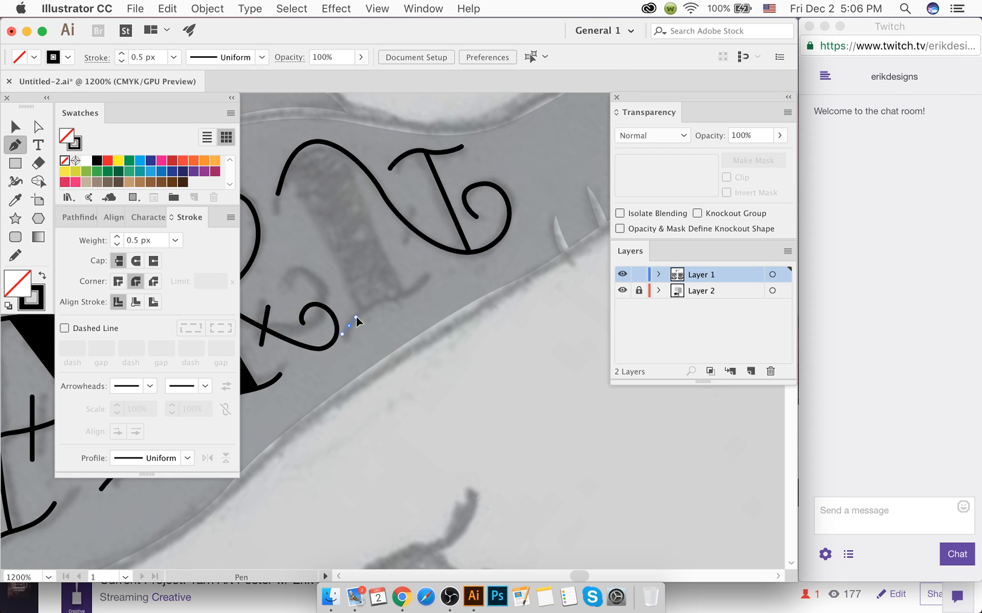
drag(355, 317, 428, 273)
click(384, 301)
super+click(400, 265)
click(402, 243)
click(413, 202)
super+click(417, 213)
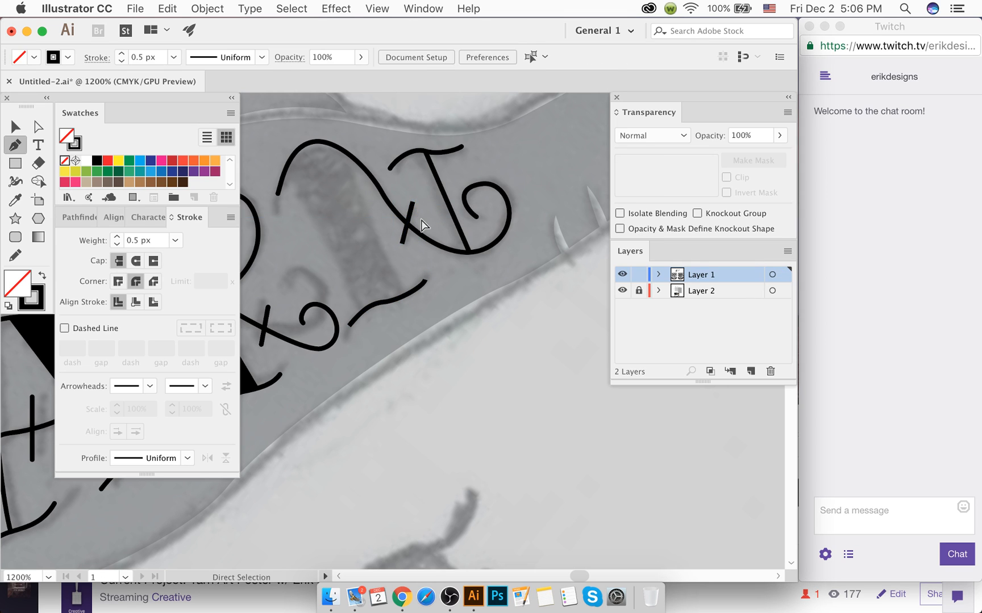
Step: Match the N's tick and foot serif to the curl's round-capped 0.5 px stroke with the Eyedropper
super+click(408, 221)
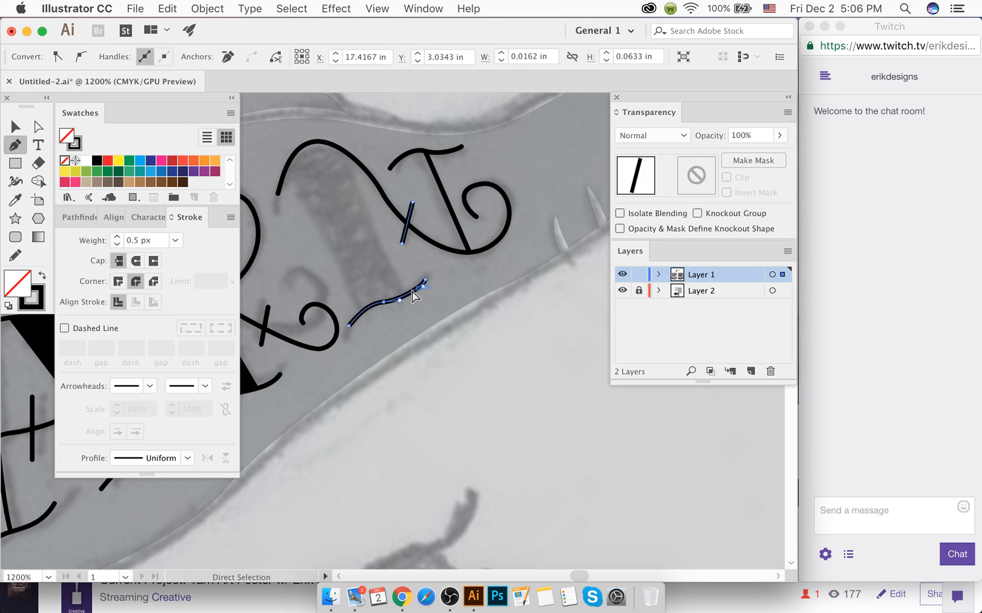
shift+super+click(413, 290)
key(i)
click(503, 236)
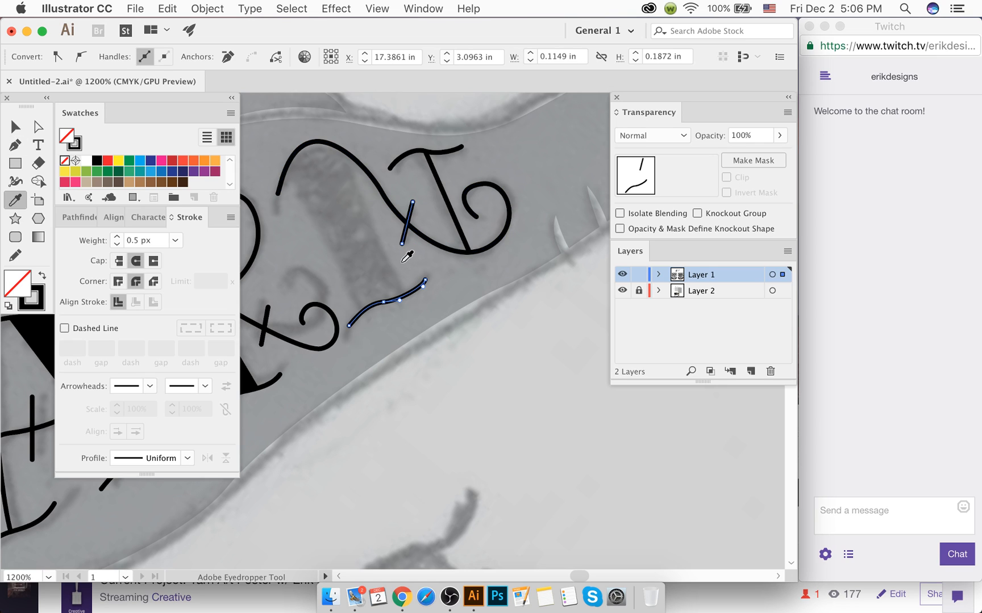
Step: Remove the middle anchor point from the N's diagonal and extend the neighbouring handles to reshape it into a smooth sweep
key(a)
click(376, 185)
click(391, 223)
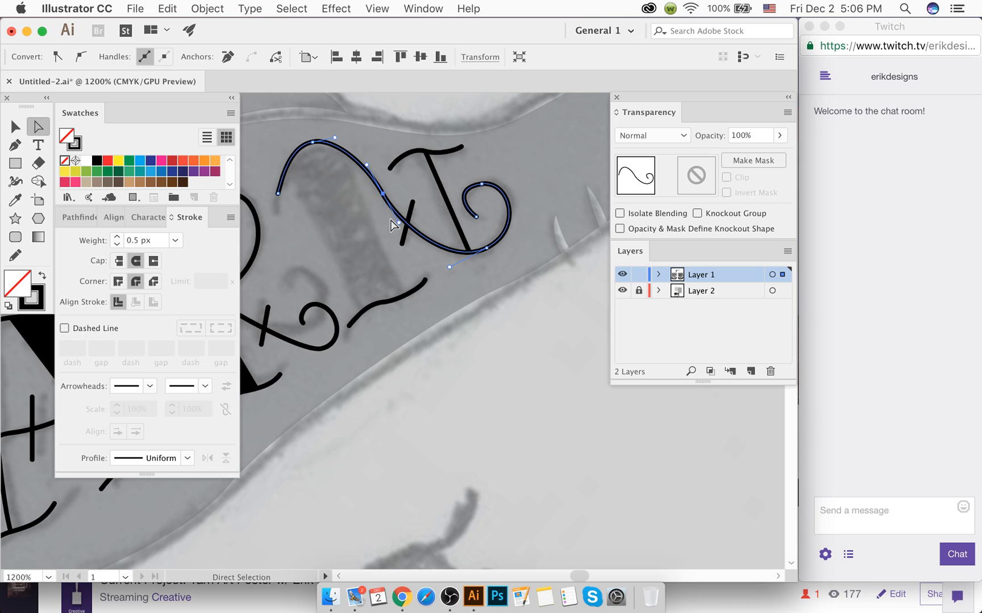
key(p)
click(383, 194)
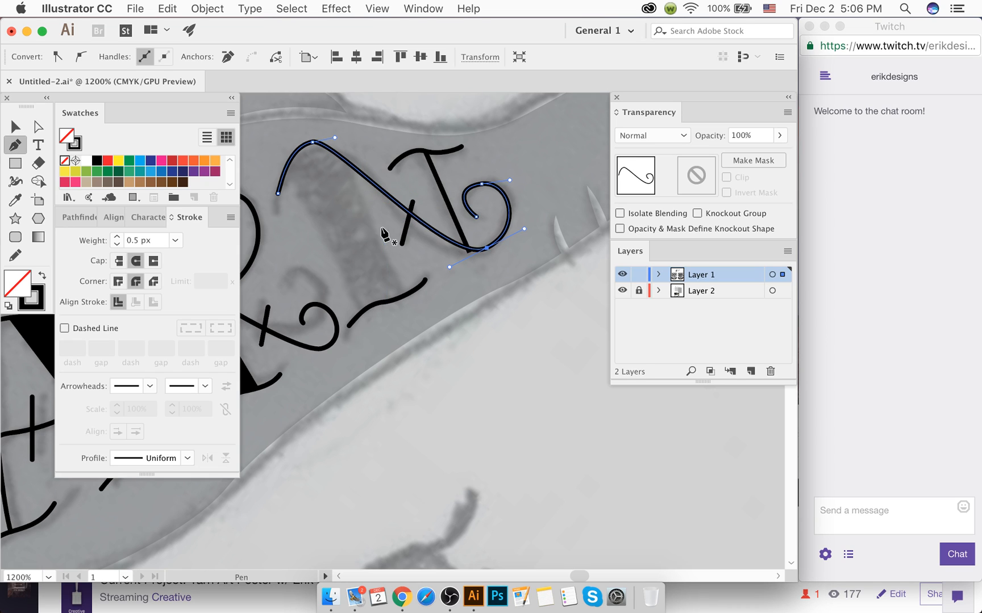
key(a)
click(336, 138)
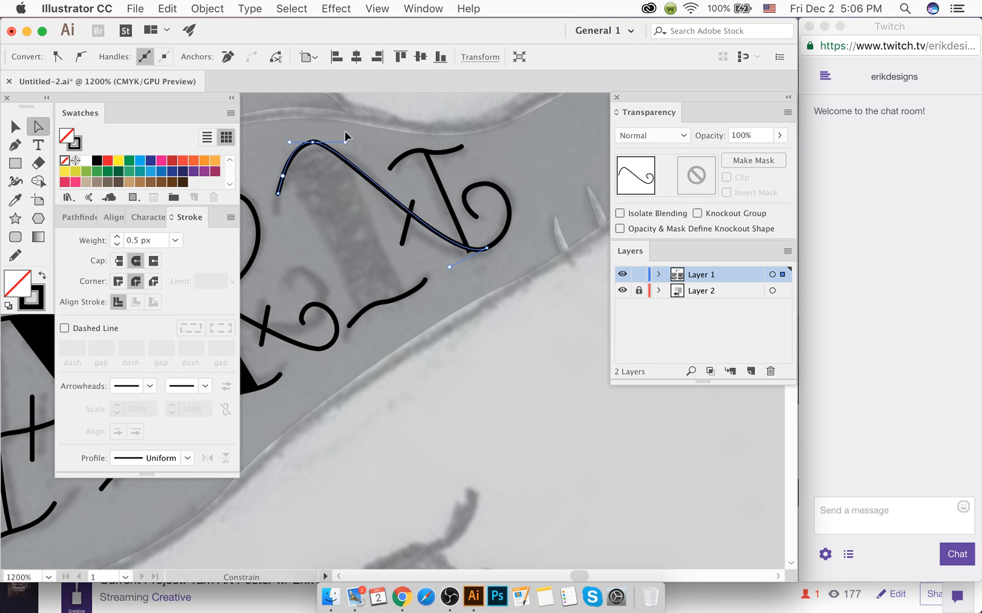
drag(338, 140, 348, 129)
click(433, 239)
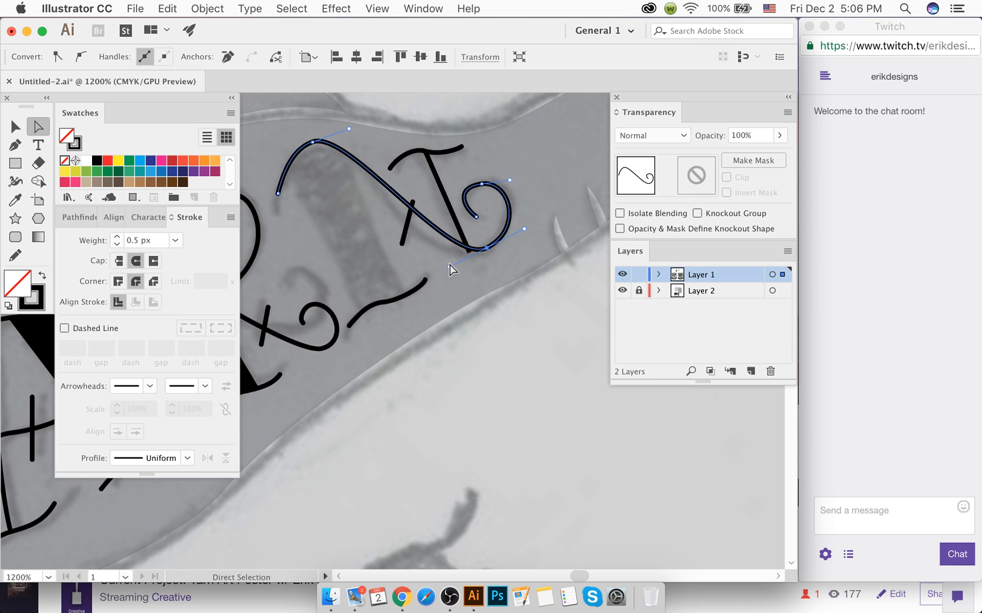
drag(450, 264, 428, 278)
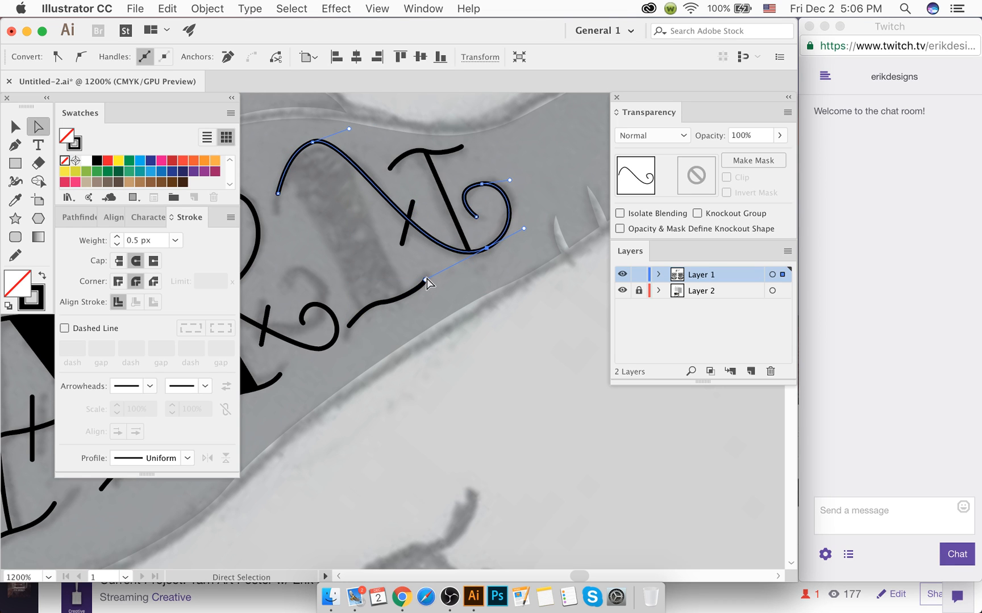
click(427, 250)
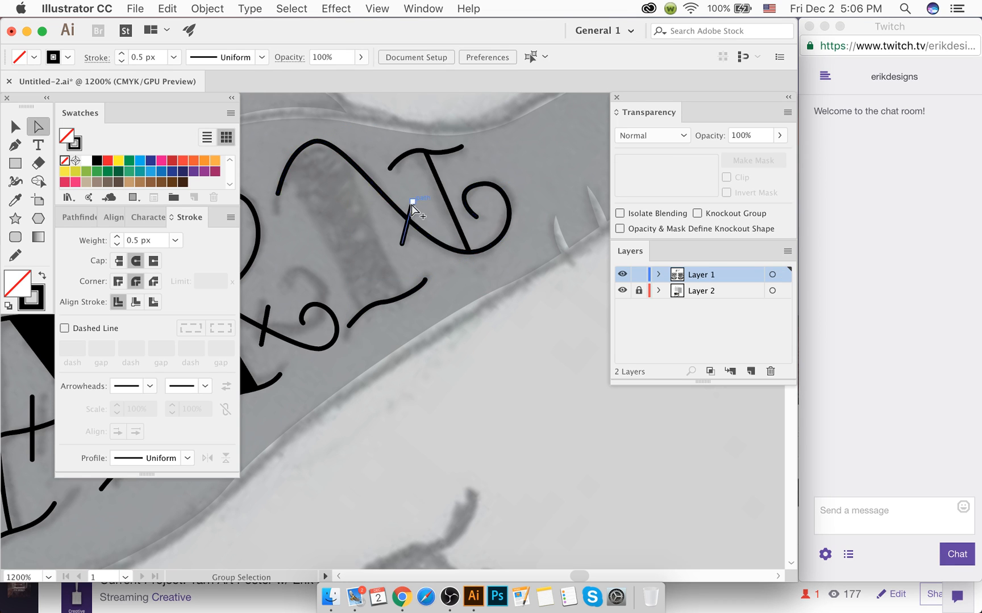
Step: Shorten the lower end of the tick crossing the N's diagonal slightly, and deselect it
scroll(409, 210, up, 4)
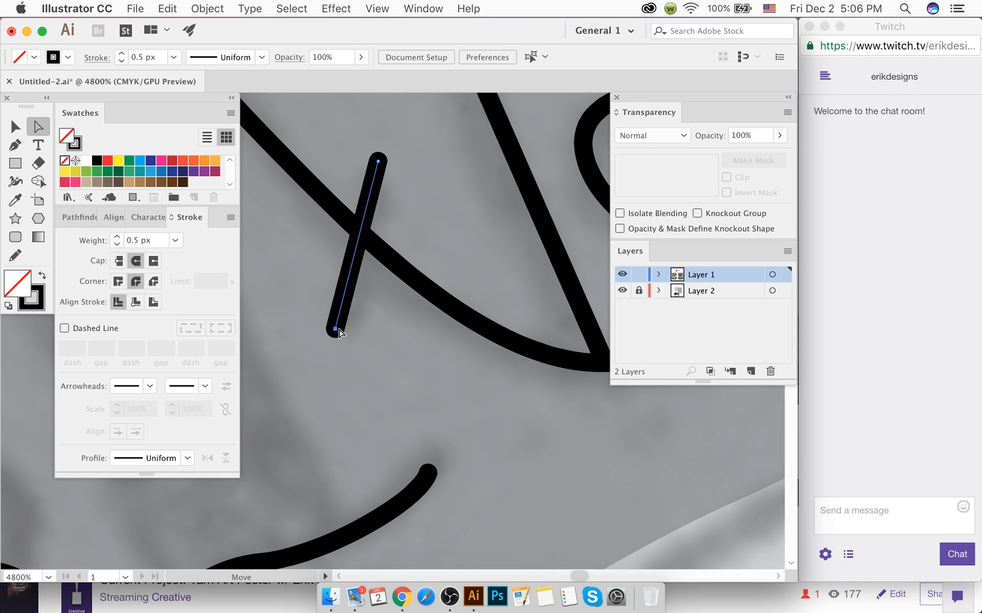
drag(335, 330, 338, 319)
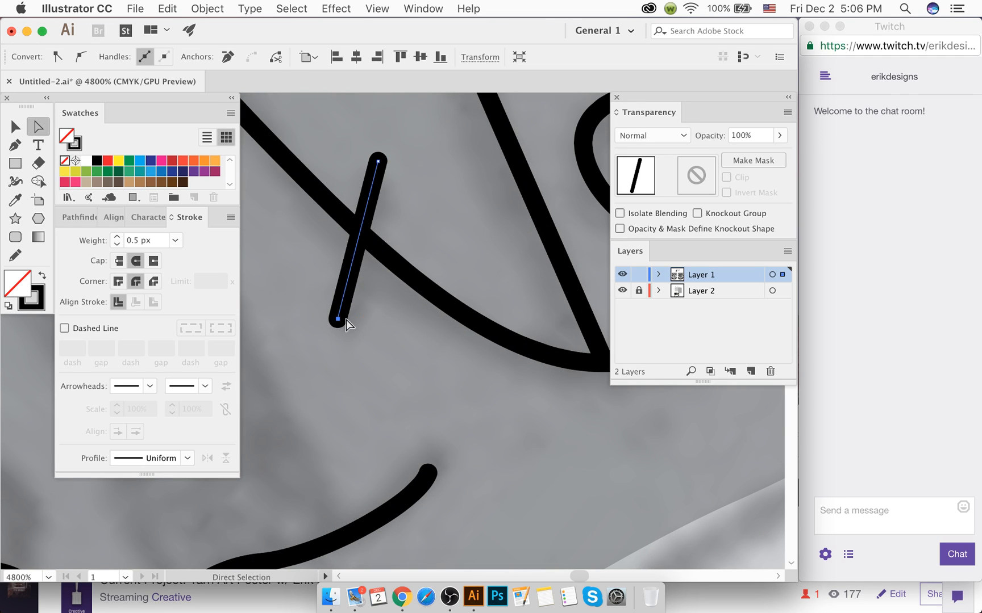
click(372, 324)
scroll(377, 322, down, 1)
scroll(377, 324, down, 1)
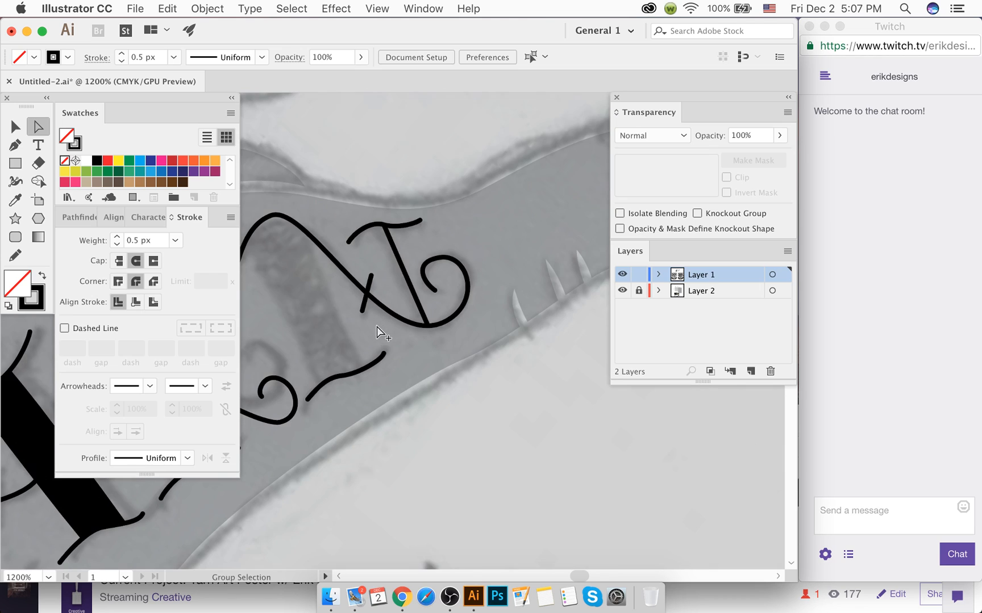
Step: Draw the N's thick left stem as a closed black-filled shape without stroke, extending past the top curve and the foot serif
scroll(376, 326, left, 3)
key(p)
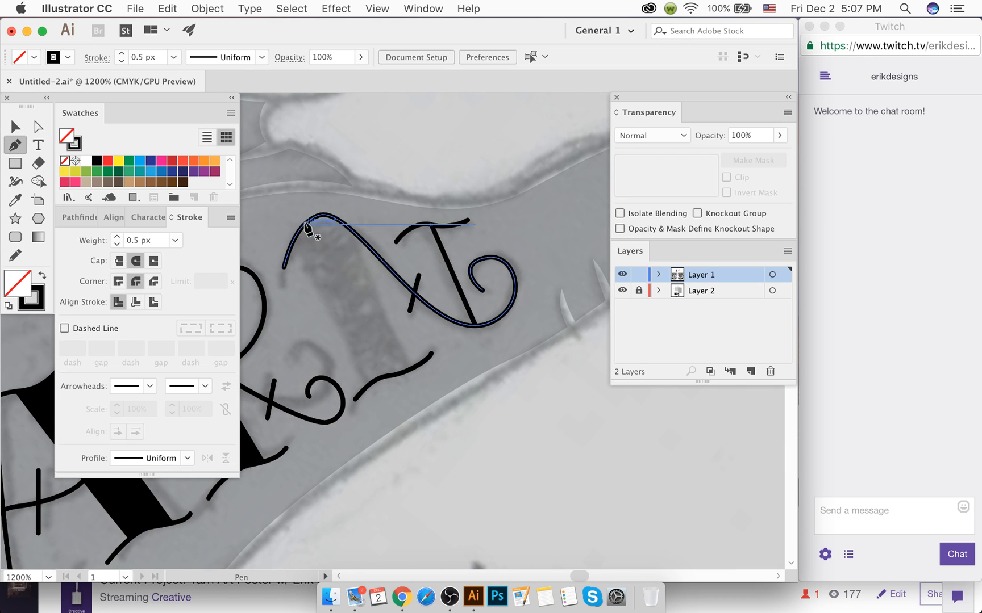
key(shift+x)
click(284, 211)
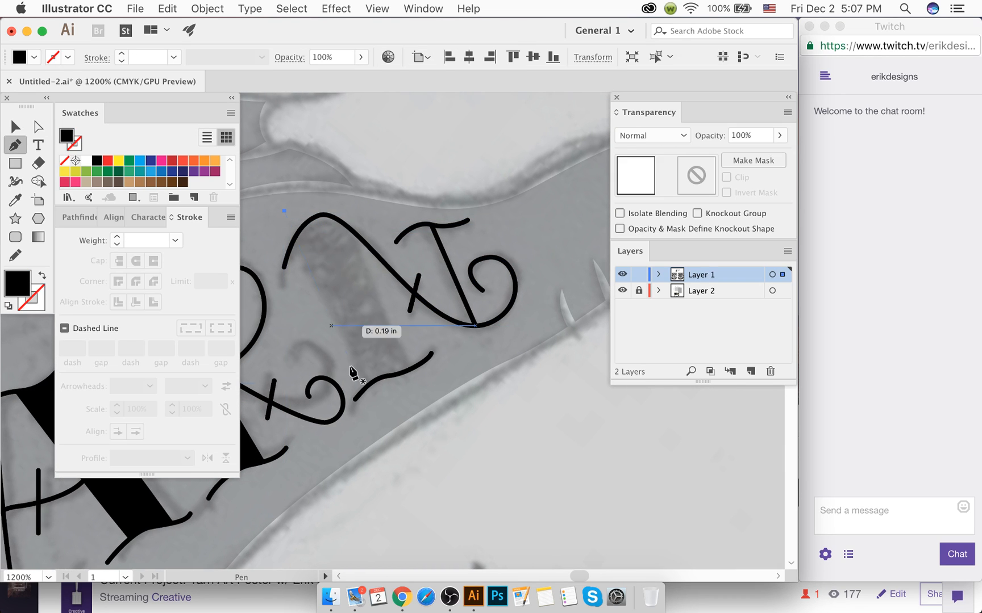
click(376, 405)
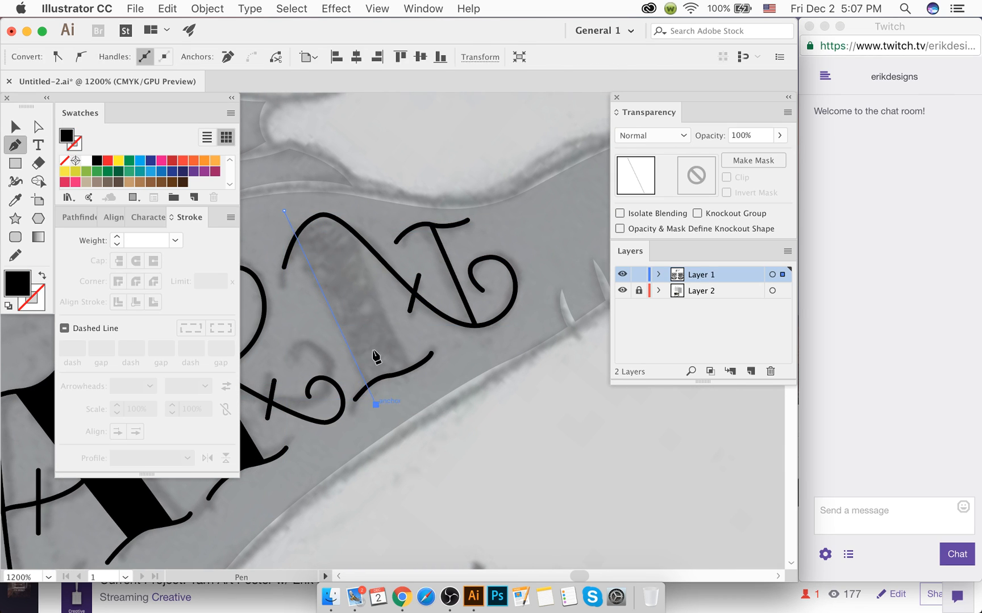
click(409, 384)
click(334, 203)
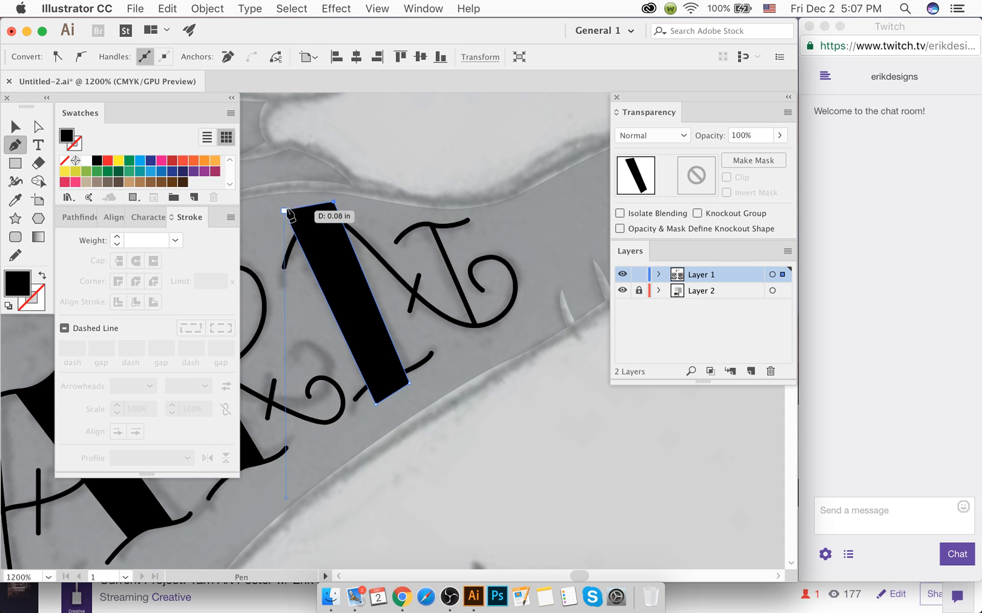
click(284, 211)
Step: Trim the N stem's ends beyond the top curve and the foot serif with the Shape Builder, and deselect the letter
key(v)
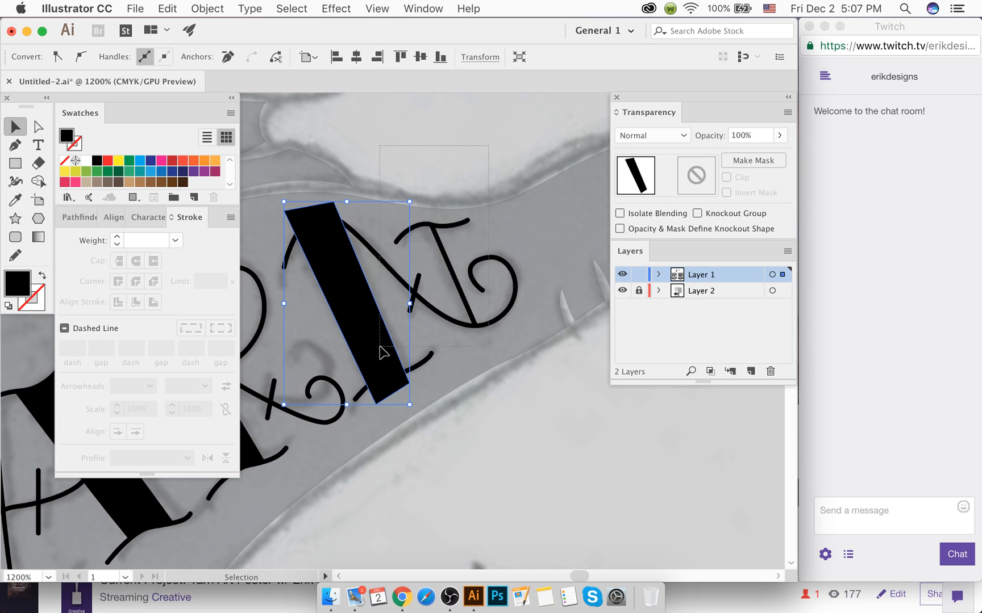
shift+click(391, 375)
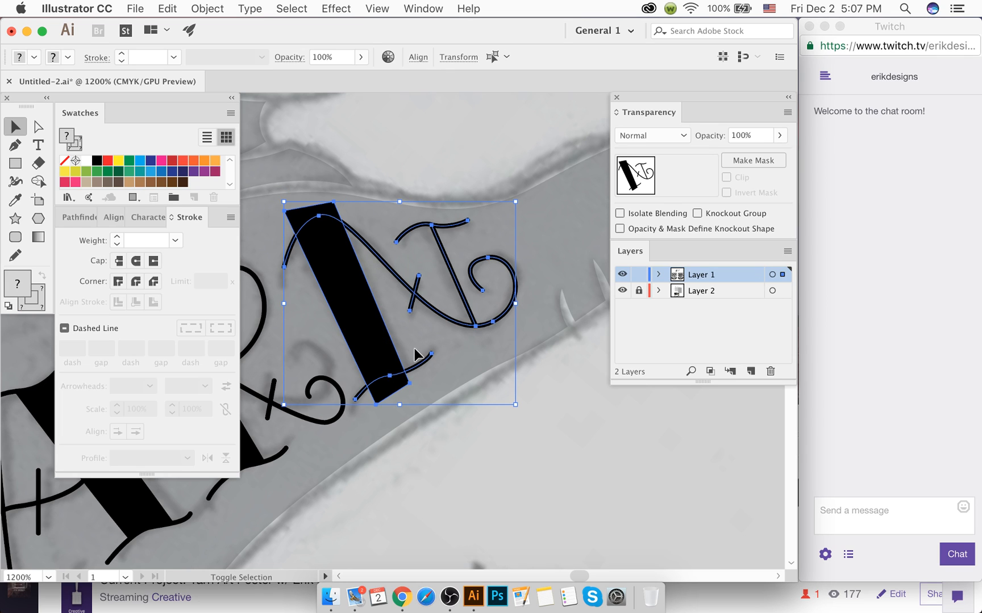
key(shift+m)
alt+click(393, 392)
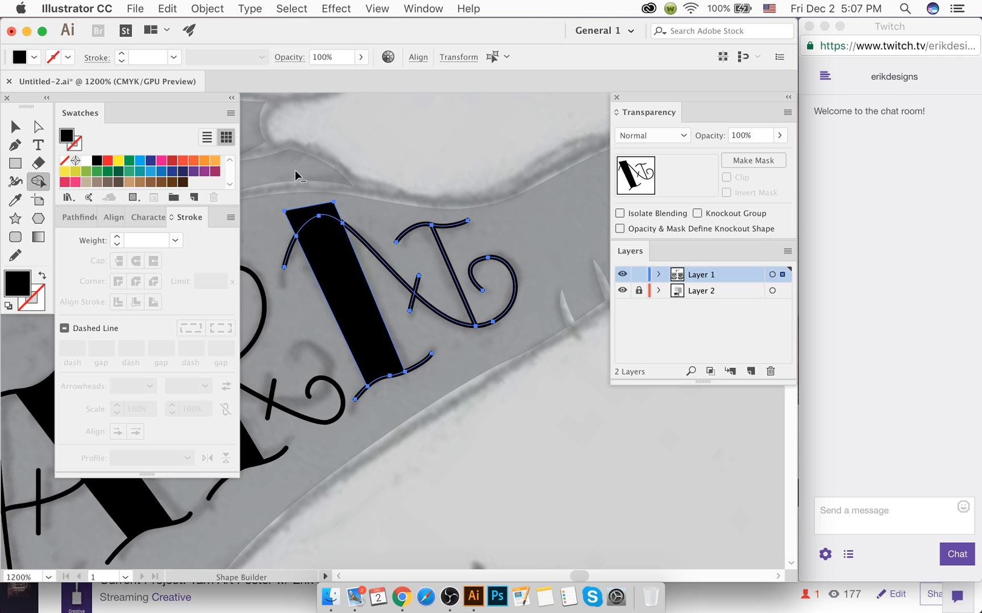
alt+click(299, 210)
click(15, 126)
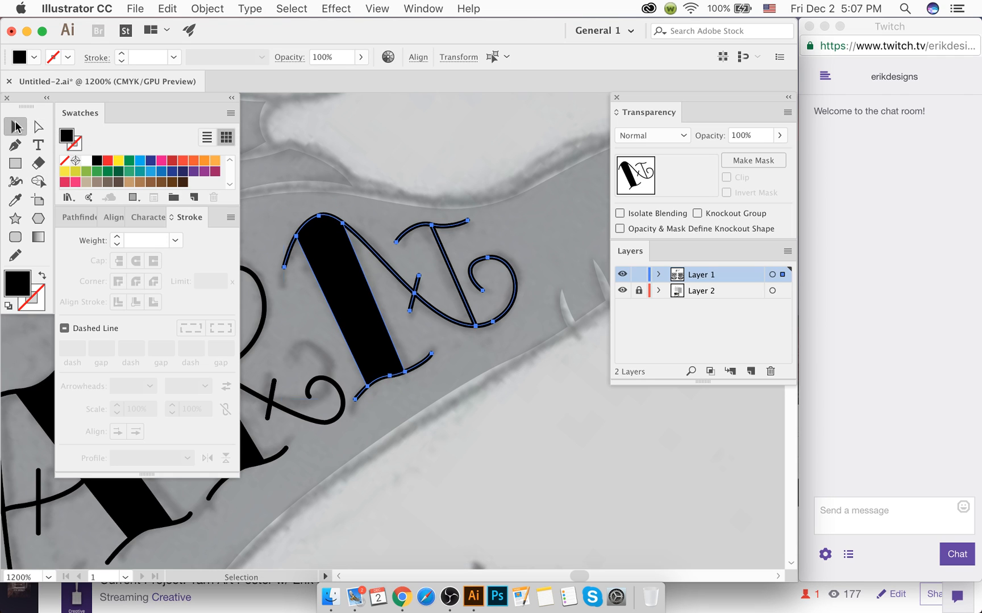
click(359, 114)
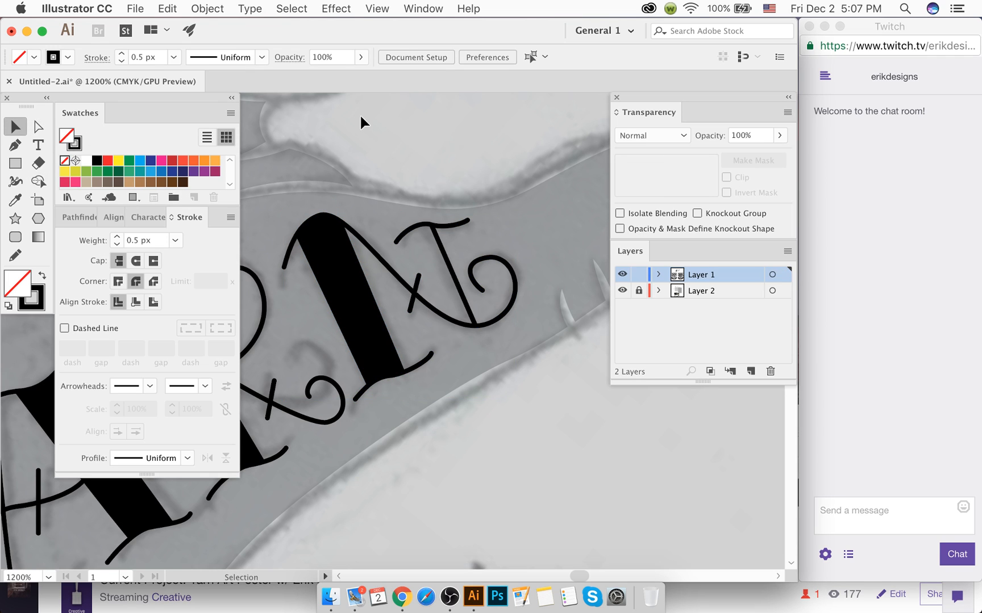
Step: Switch to Mail and delete the Dreamstime newsletter from the Regular inbox
click(355, 596)
click(204, 187)
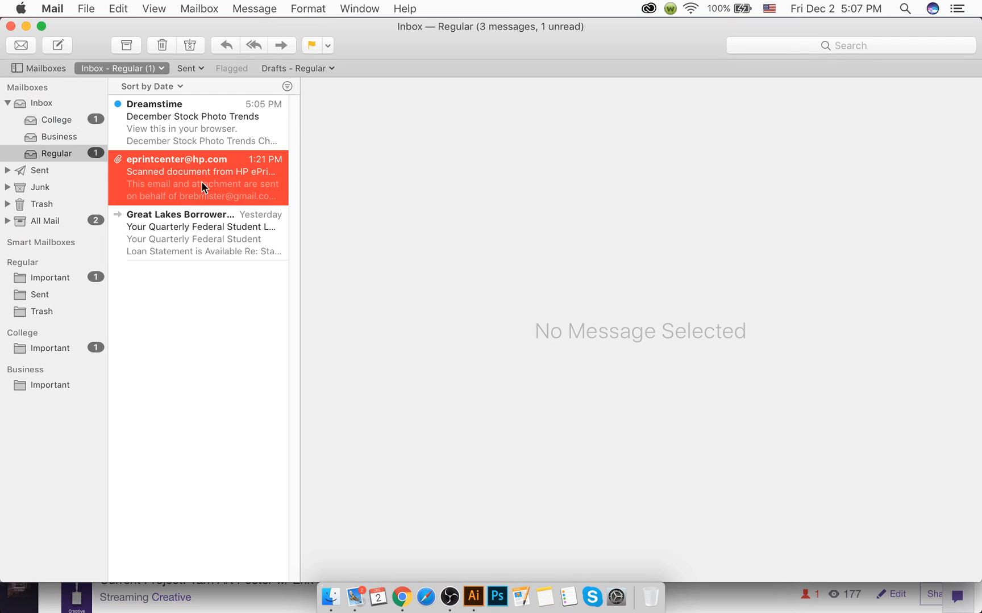
click(131, 126)
key(Delete)
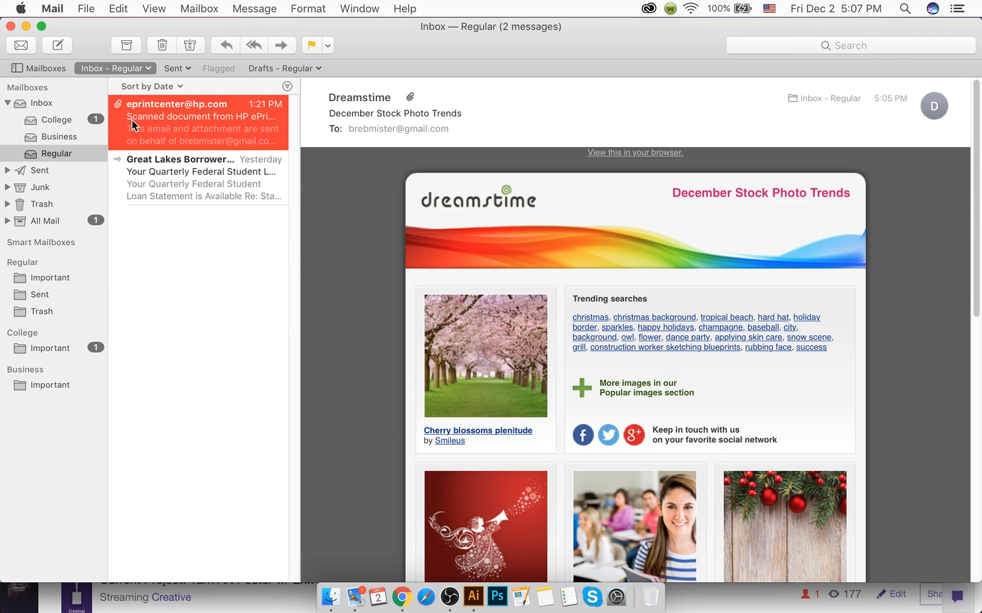
Step: Check the newest unread message in the College inbox, close the mail window and return to the Illustrator document
click(102, 121)
click(137, 121)
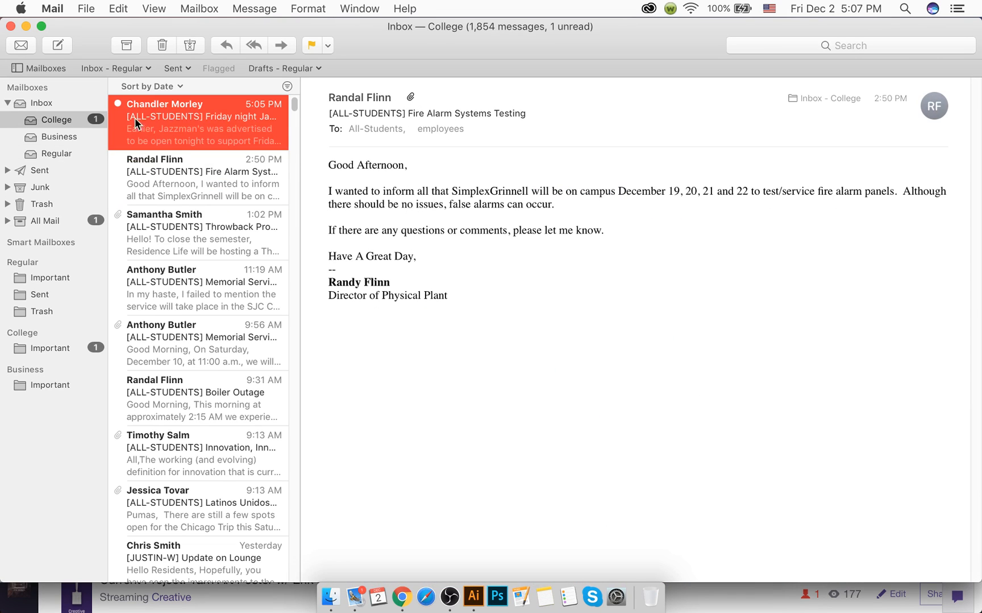
click(11, 26)
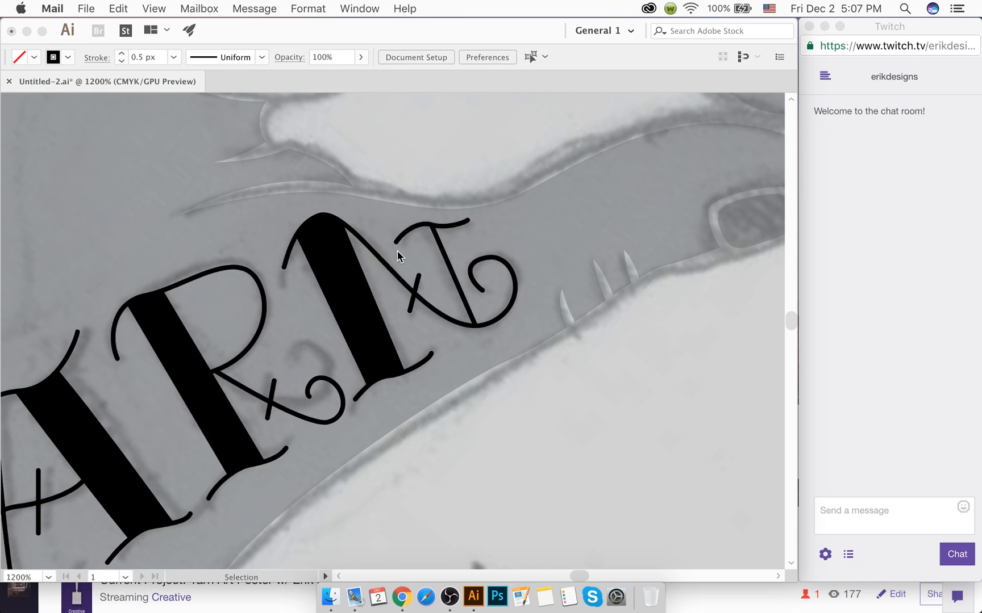
click(401, 253)
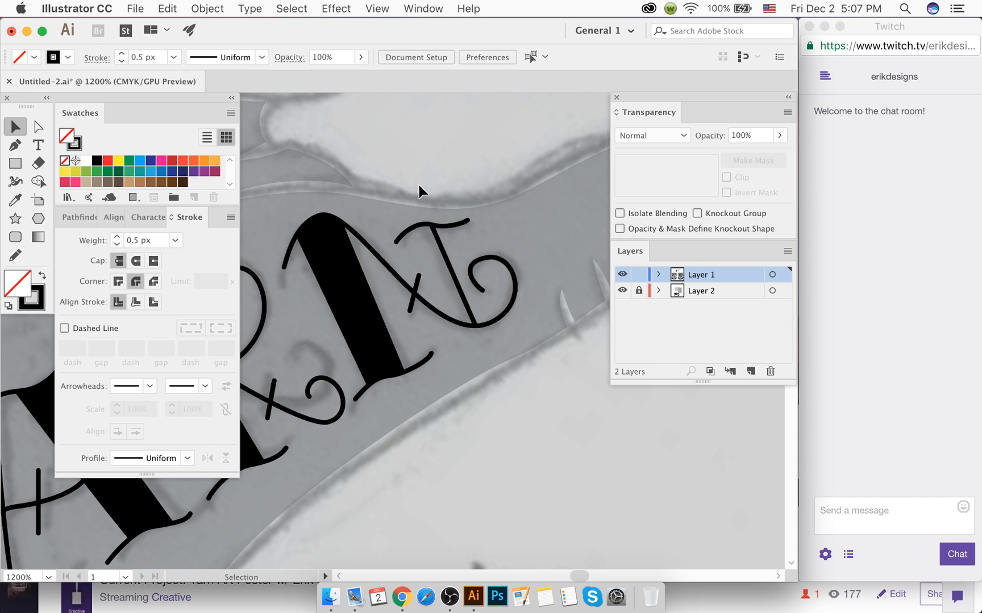
scroll(420, 191, left, 5)
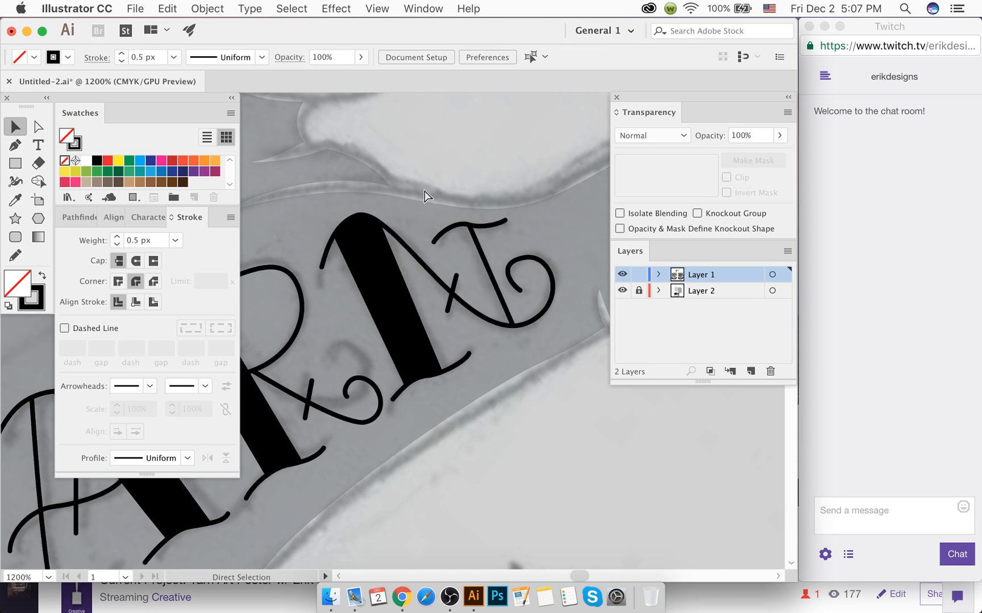
scroll(430, 187, left, 2)
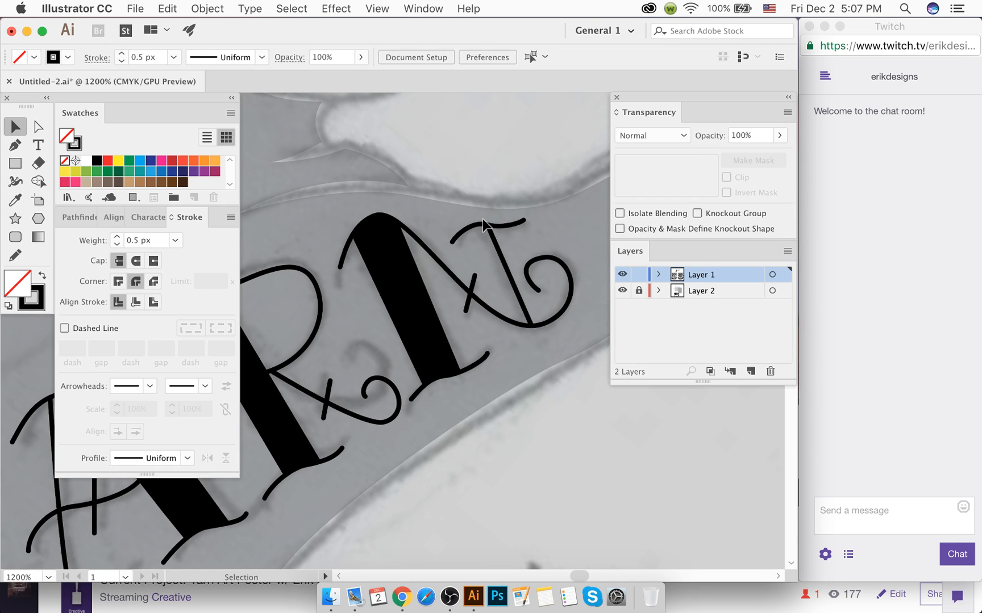
scroll(483, 219, down, 3)
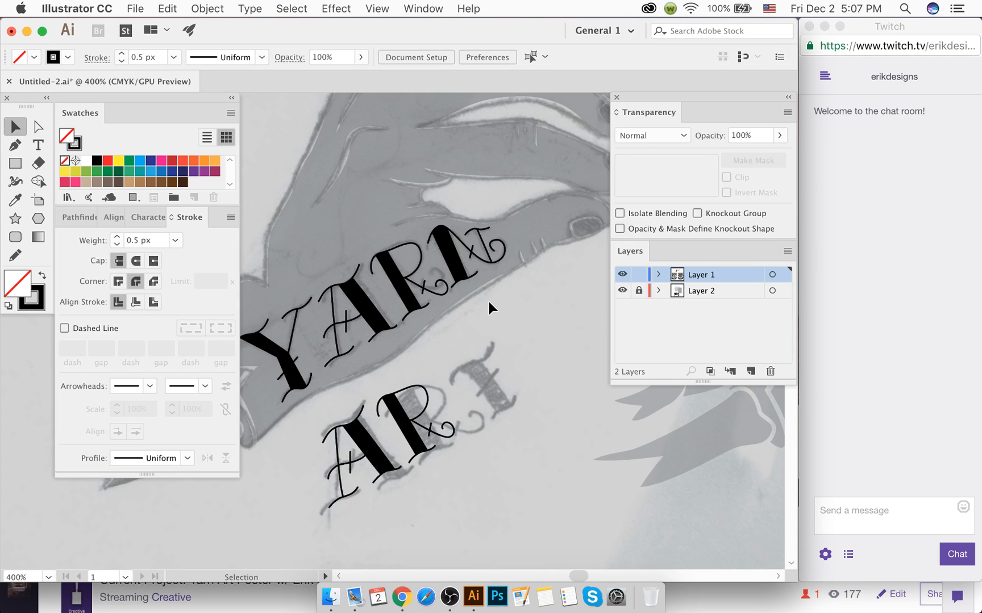
scroll(488, 299, down, 1)
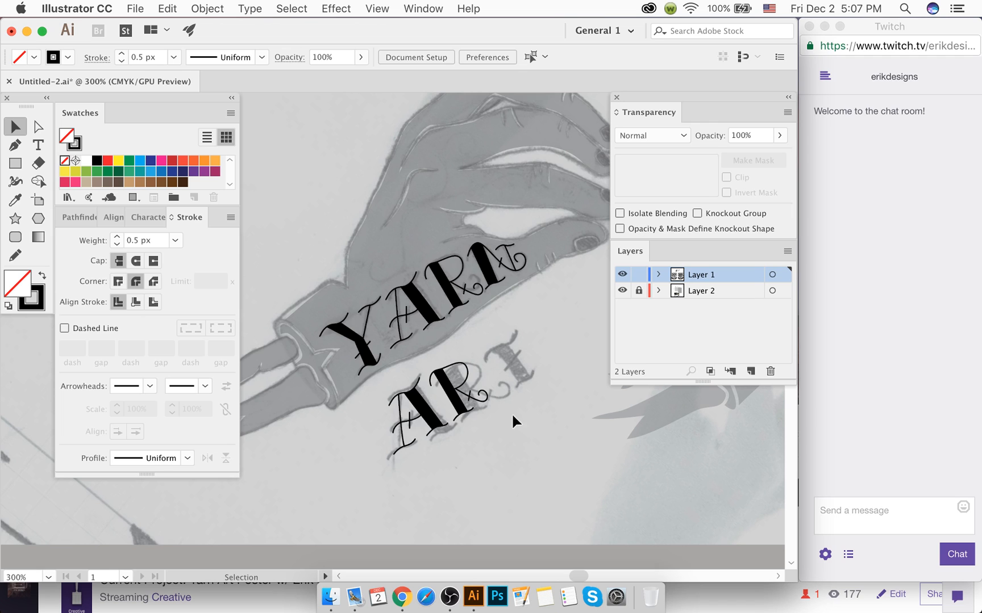
scroll(501, 357, up, 3)
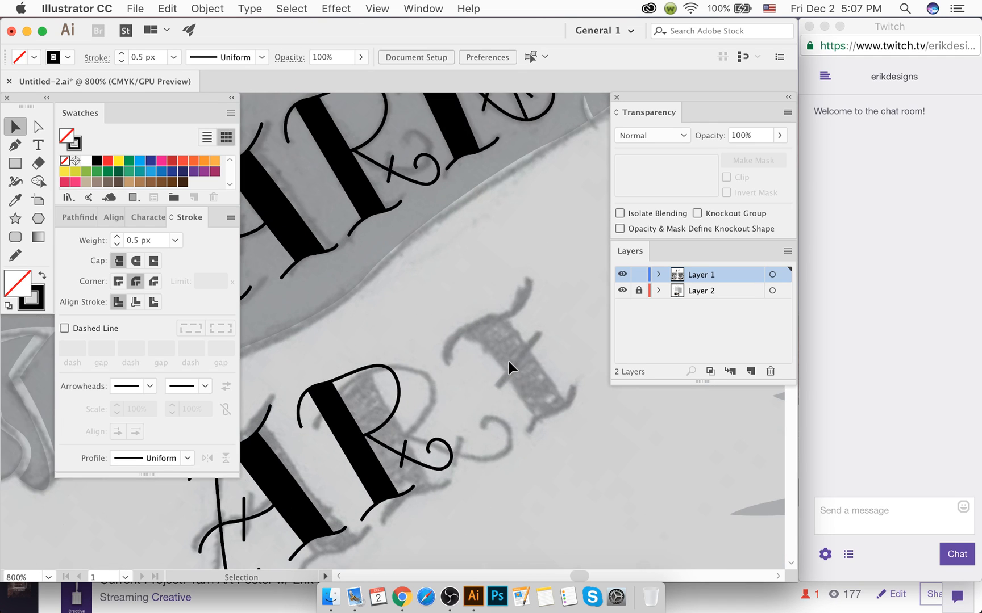
key(p)
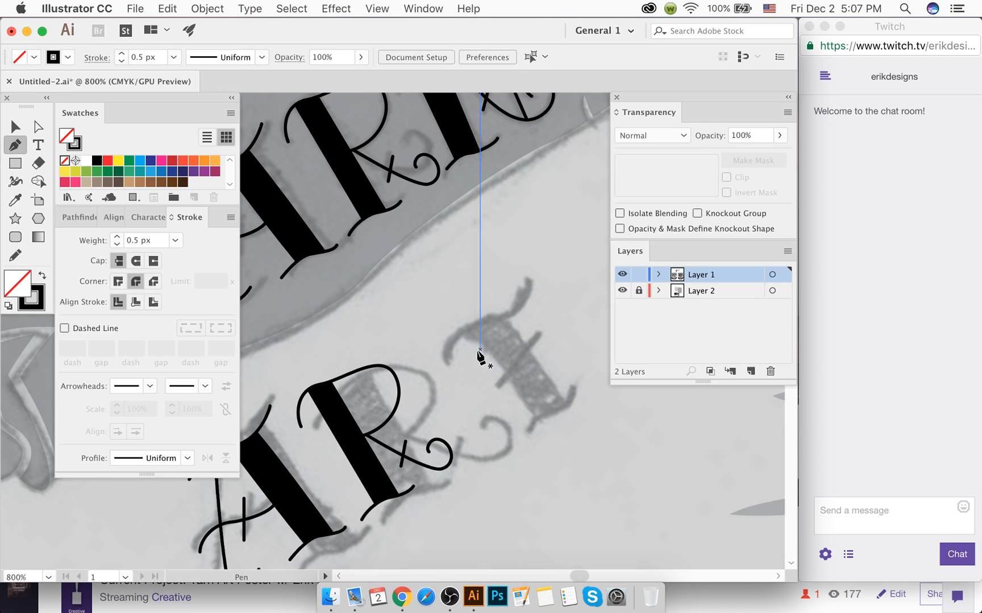
mouse_move(439, 353)
mouse_down()
mouse_move(453, 334)
mouse_move(499, 324)
mouse_move(537, 257)
mouse_up()
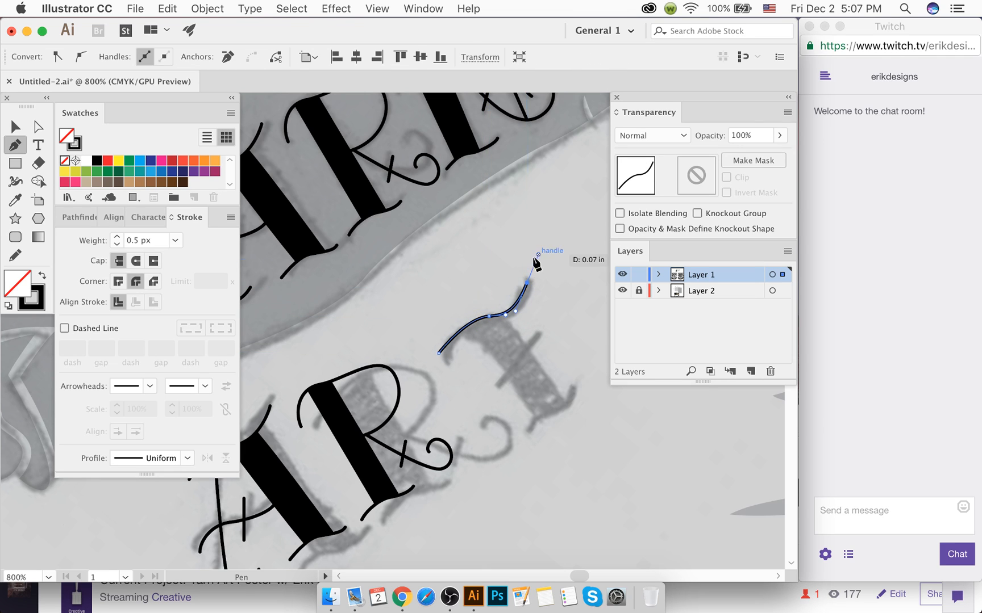
key(super+z)
key(super+z)
key(super+z)
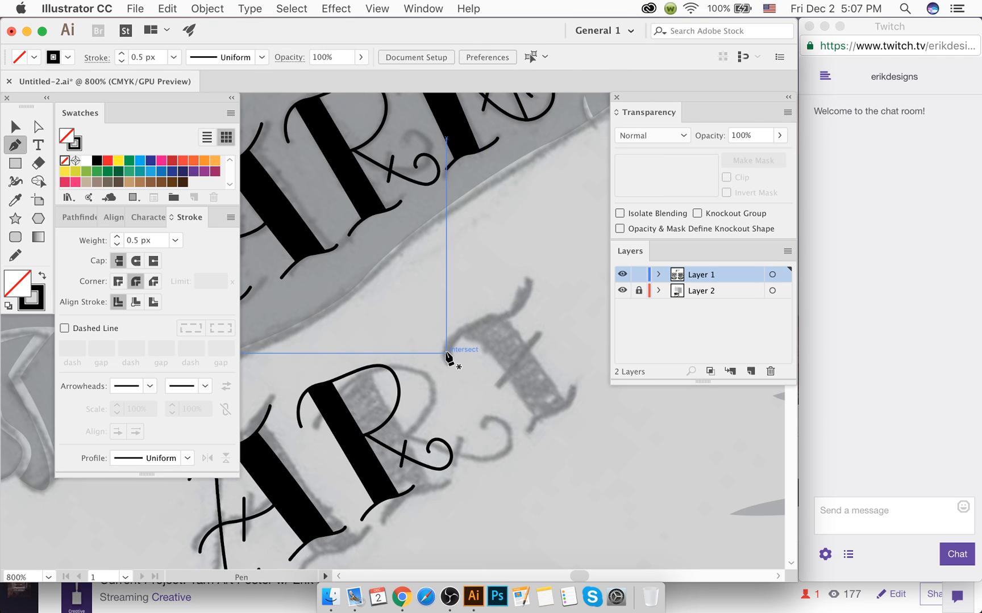
drag(443, 354, 449, 337)
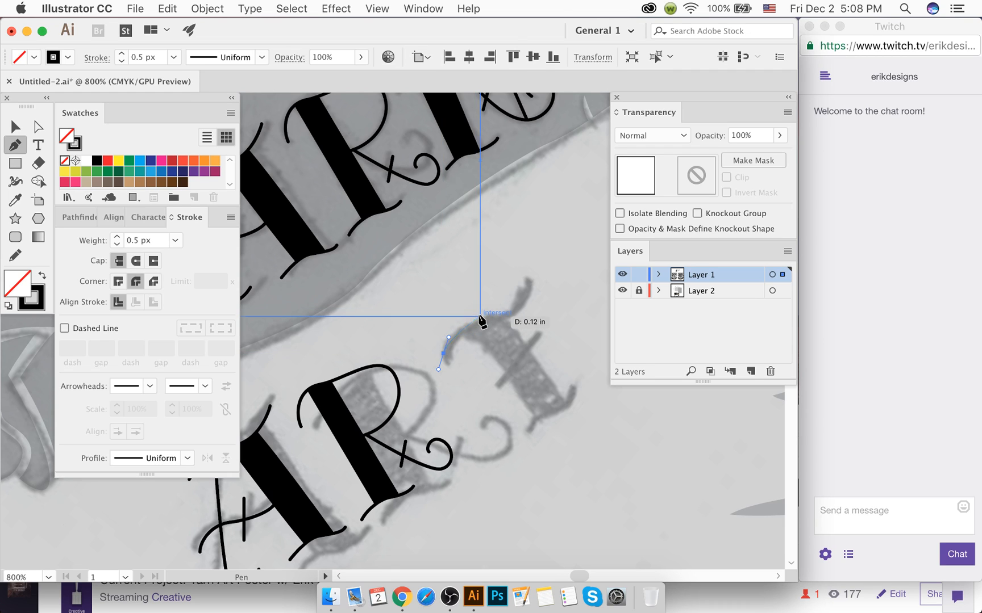
key(super+z)
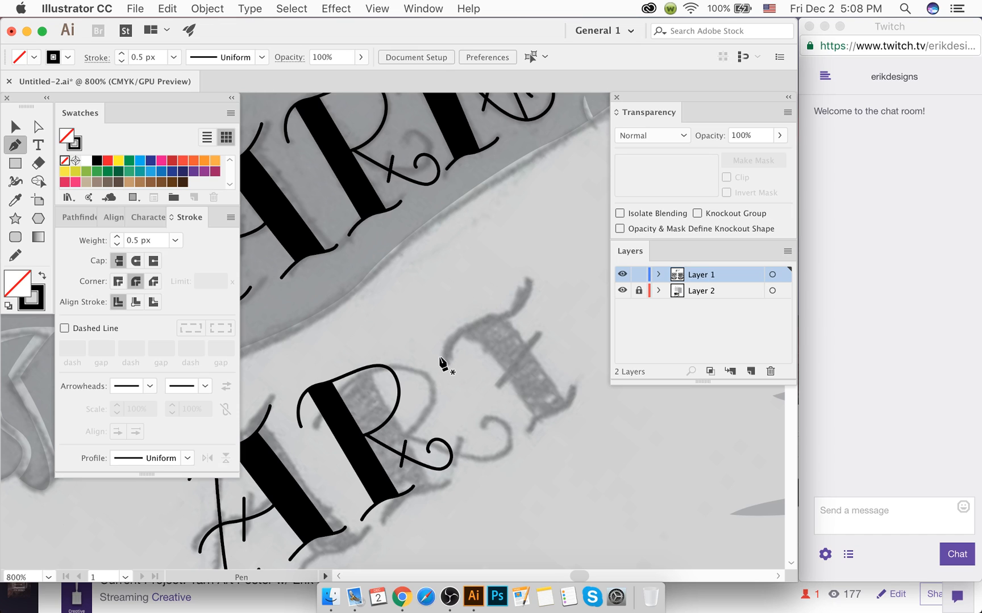
Step: Draw the curved top bar and the curved foot serif of ART's T as separate black 0.5 px strokes without fill
drag(480, 320, 537, 265)
super+click(493, 328)
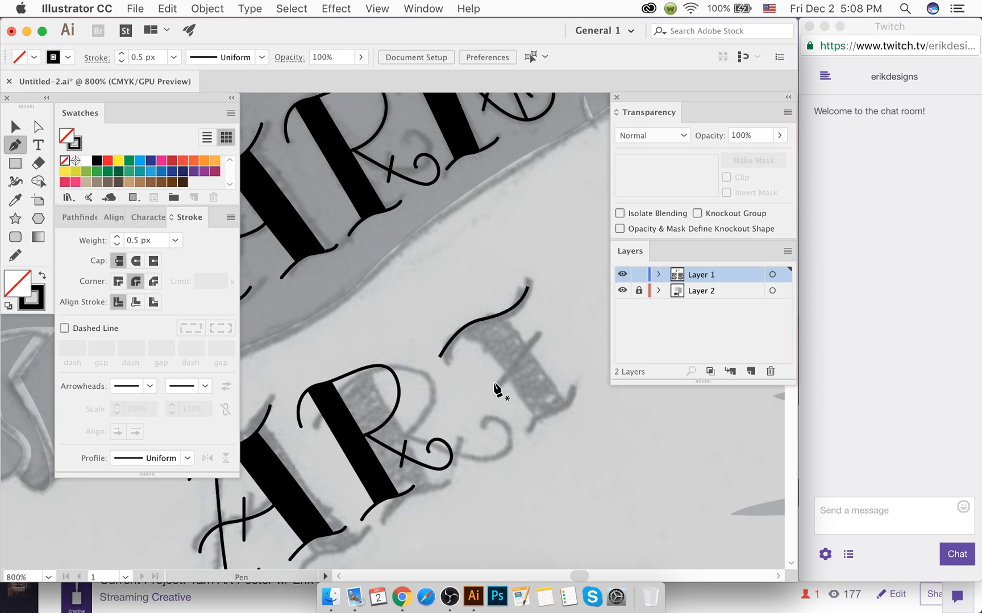
drag(530, 428, 573, 382)
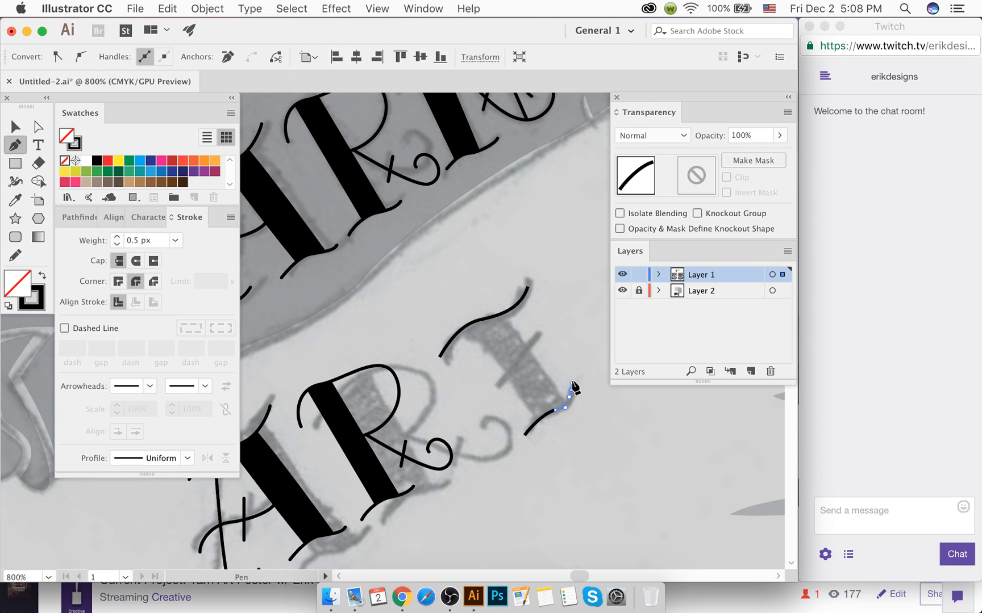
super+click(571, 363)
key(super+z)
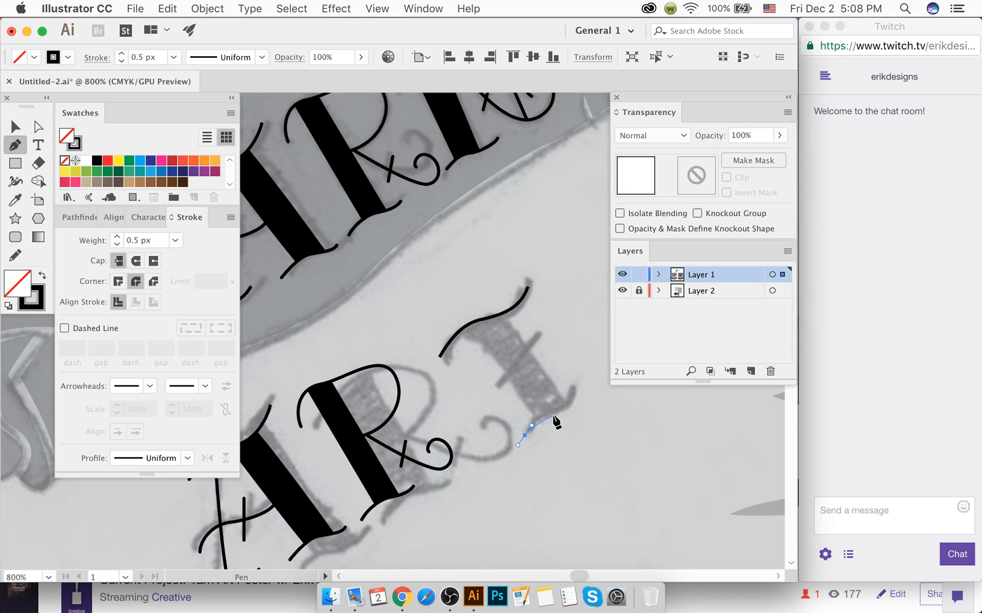
scroll(562, 413, up, 3)
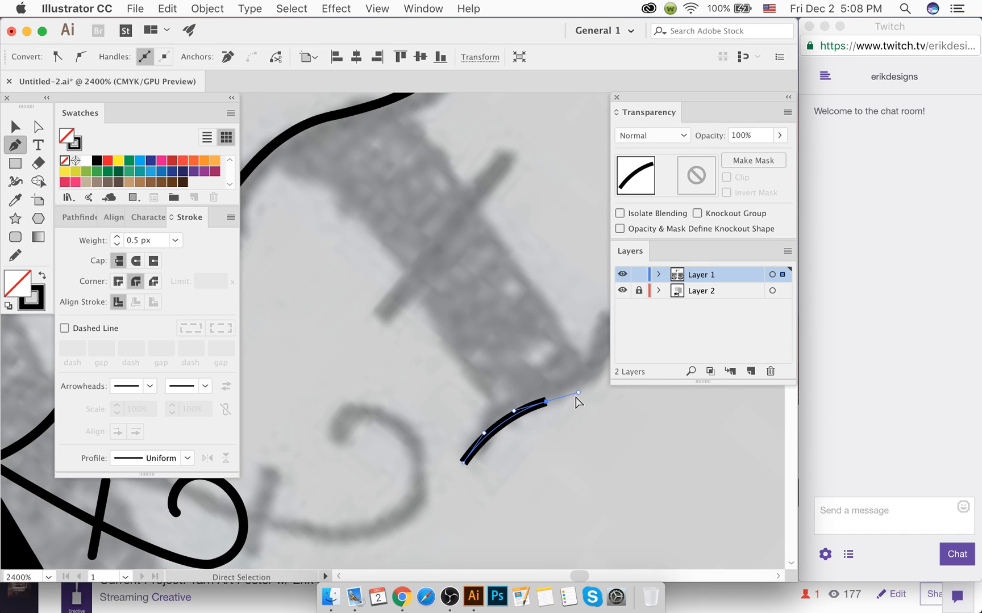
scroll(575, 392, right, 3)
drag(569, 342, 575, 296)
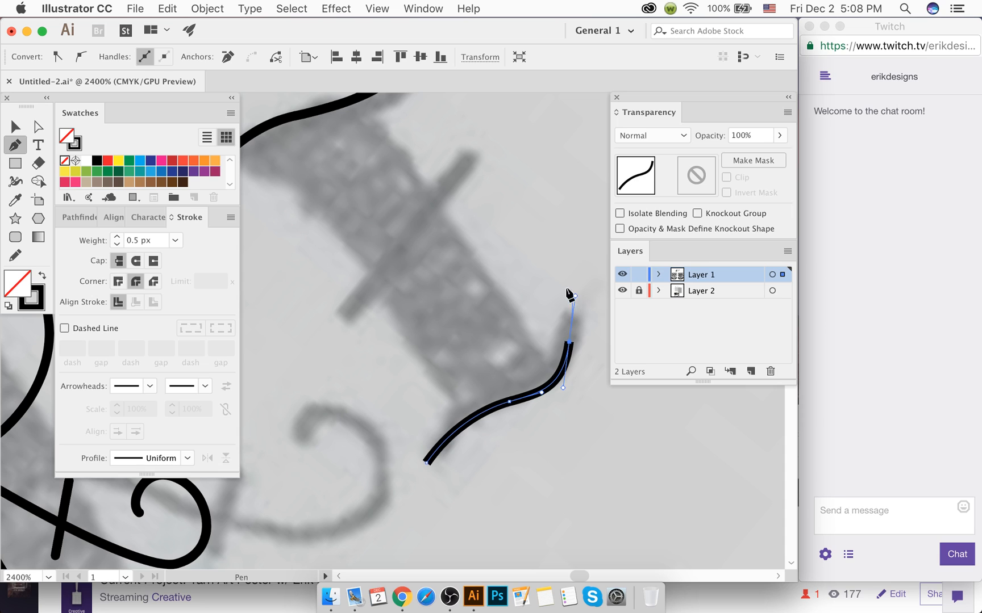
super+click(549, 283)
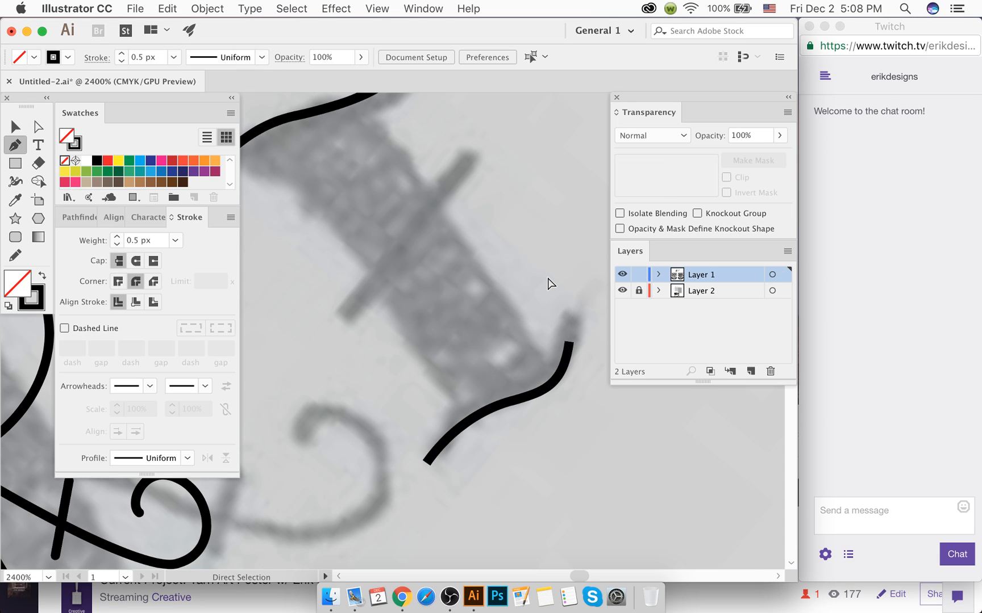
Step: Draw the T's thick stem as a closed black-filled shape without stroke, extending past the top curve and the foot serif
scroll(548, 283, down, 3)
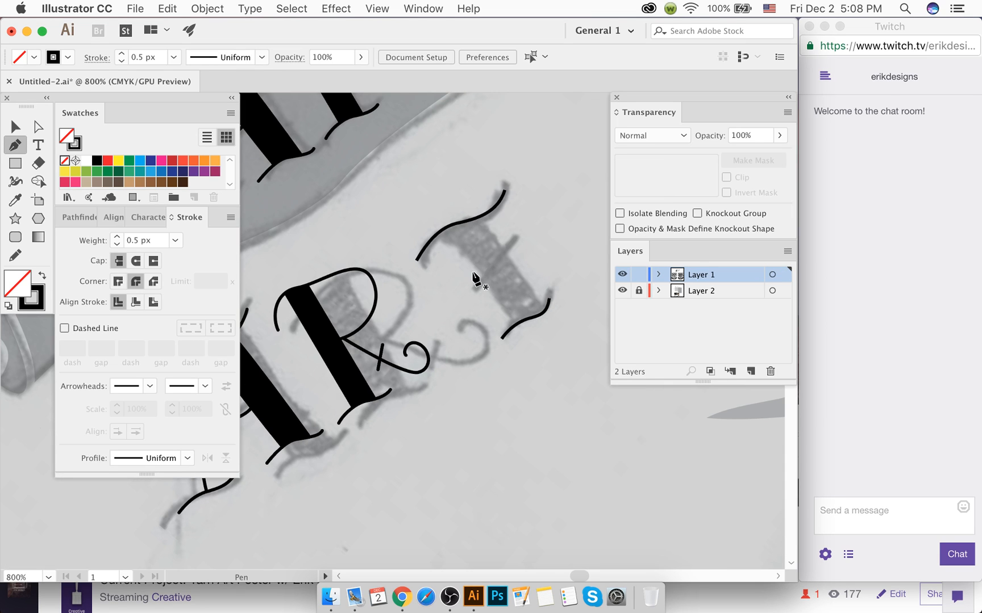
key(shift+x)
click(428, 216)
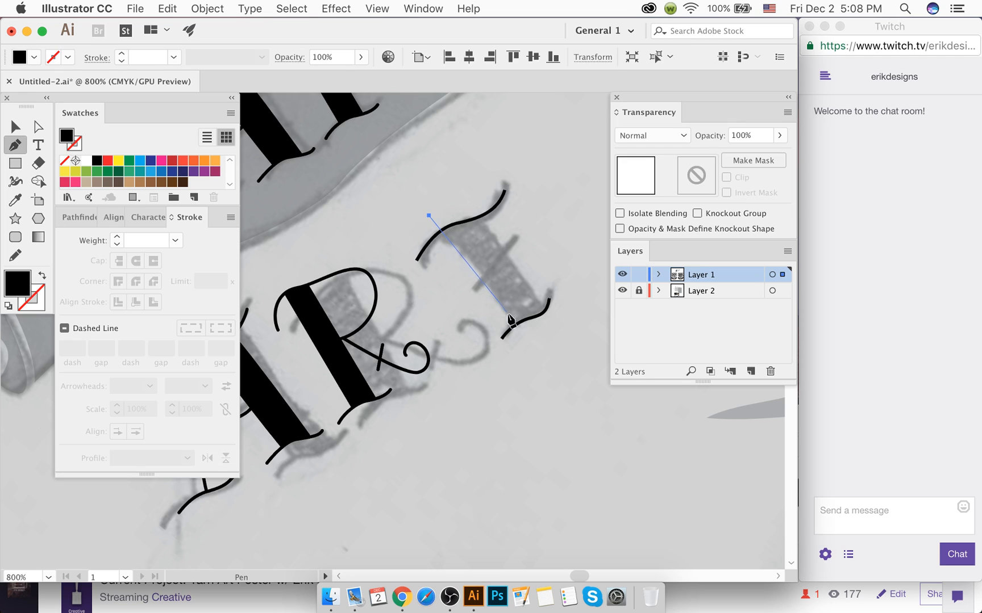
drag(529, 355, 547, 397)
click(528, 355)
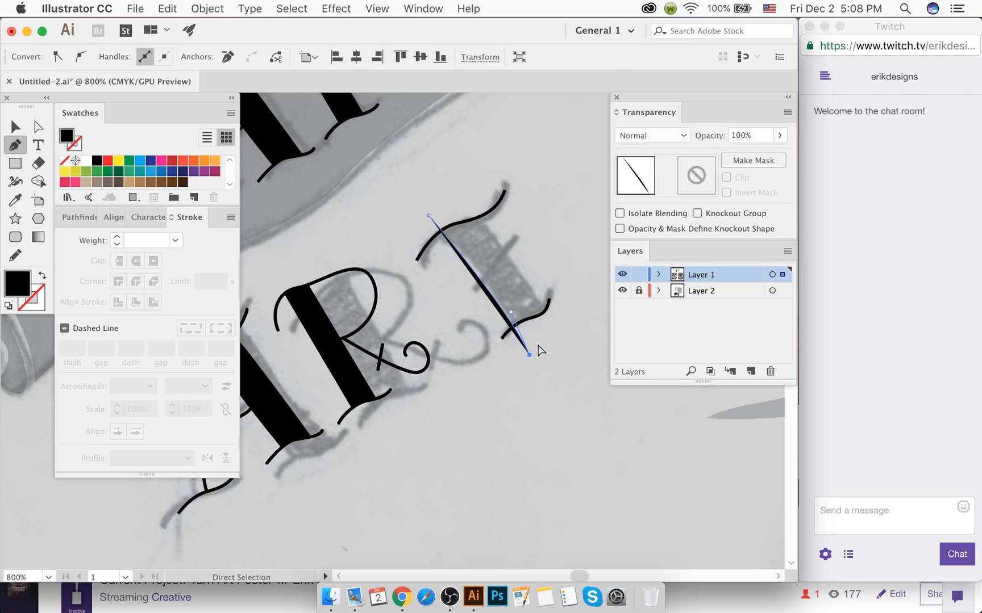
click(550, 328)
drag(459, 183, 438, 162)
click(429, 216)
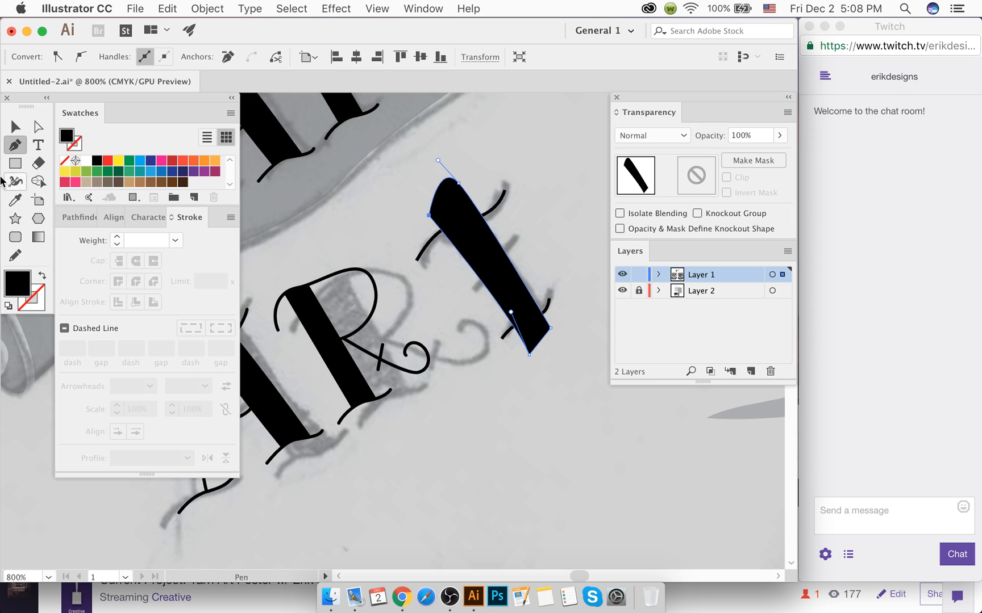
Step: Trim the T stem's ends beyond the top curve and the foot serif with the Shape Builder, and deselect the letter
click(16, 126)
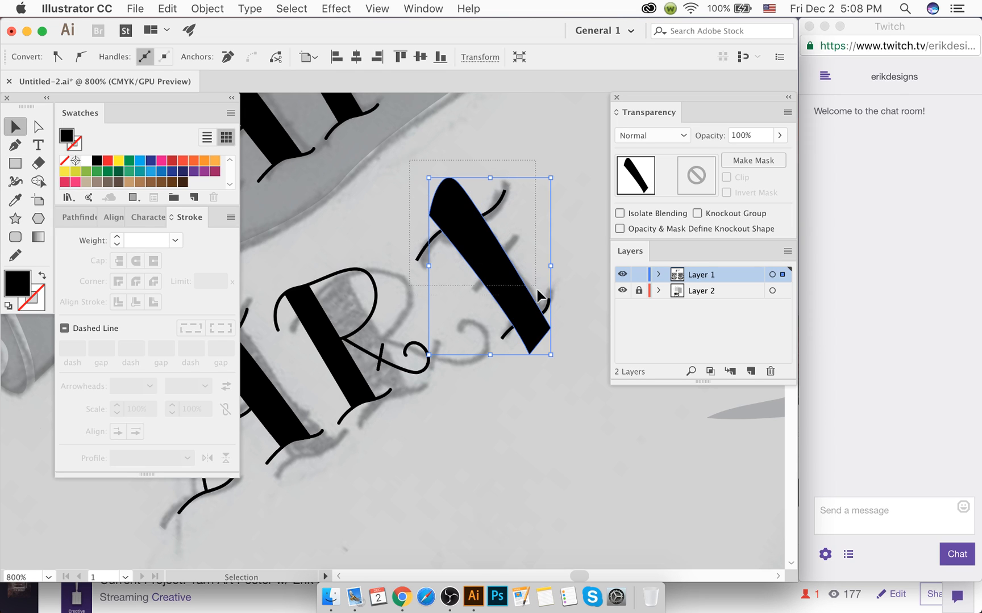
drag(552, 335, 525, 334)
key(shift+m)
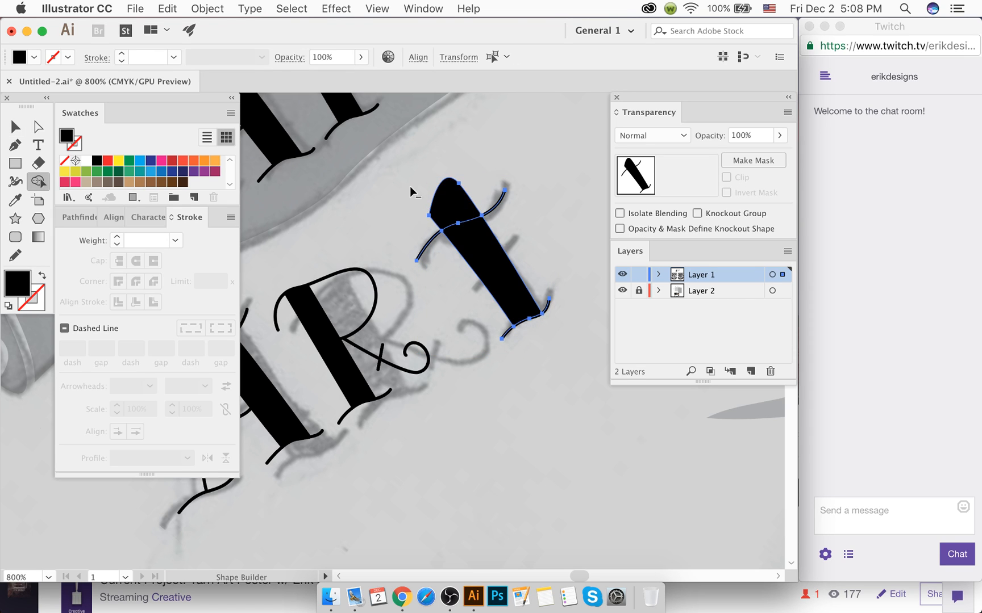
drag(411, 193, 453, 190)
key(v)
click(388, 205)
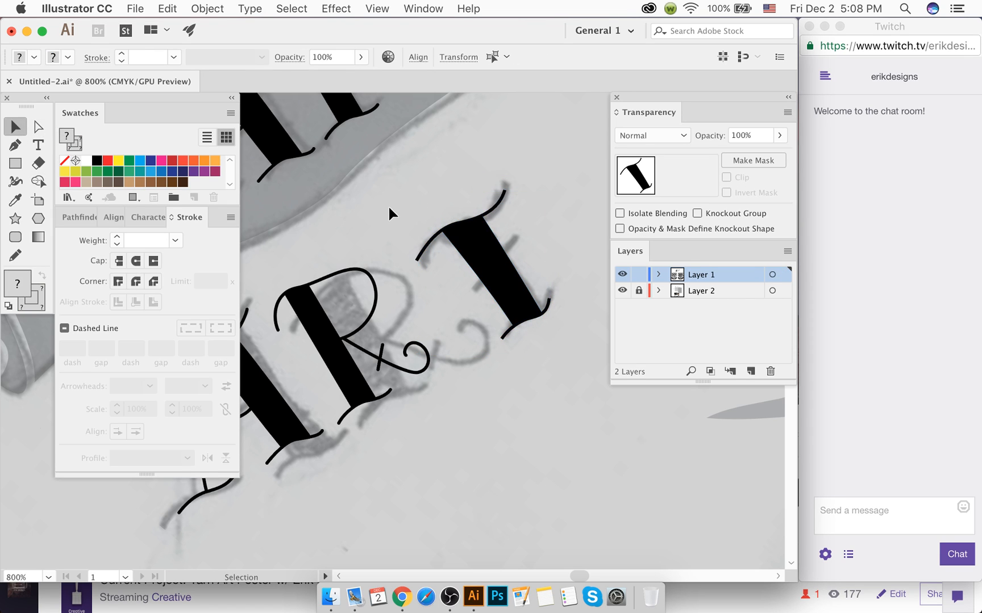
Step: Draw a short straight diagonal crossbar over the middle of the T's stem as a black 0.5 px stroke without fill
key(p)
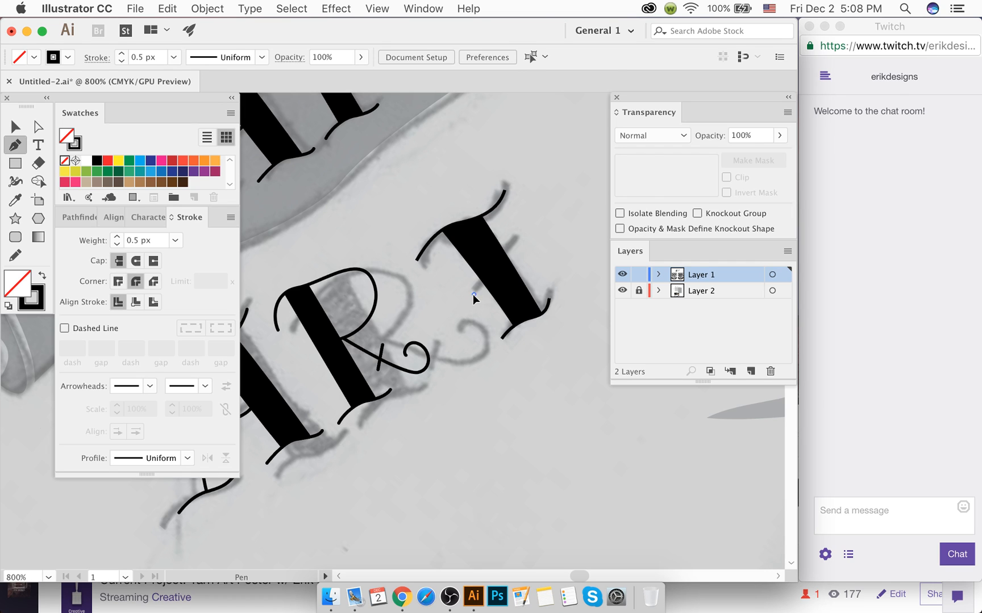
click(473, 293)
click(514, 247)
super+click(540, 264)
super+click(513, 247)
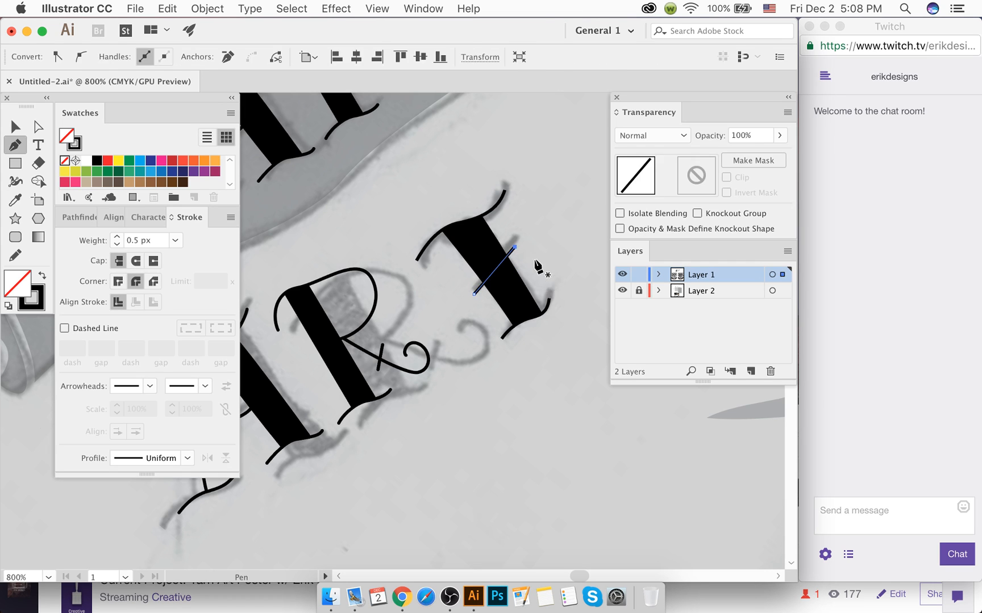
Step: Copy the R bowl's round-capped stroke style to the T's crossbar, top curve and foot serif with the Eyedropper, and deselect them
key(i)
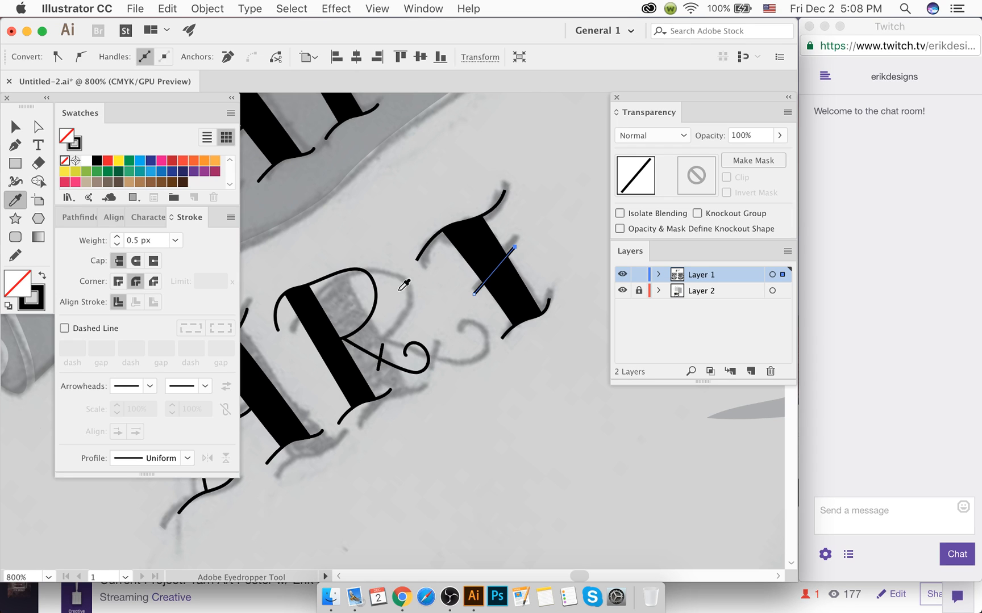
click(376, 303)
key(super)
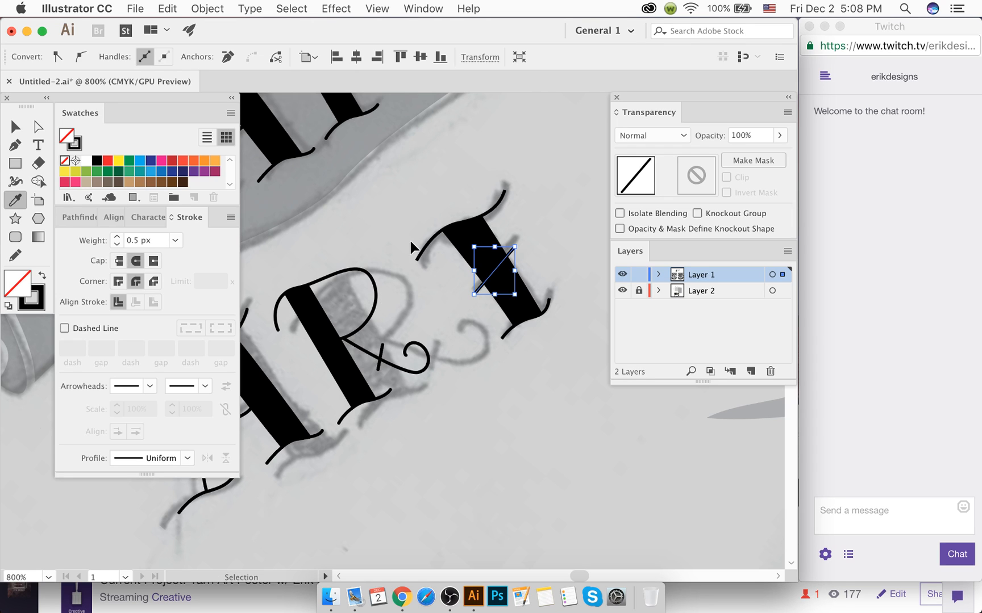
super+click(431, 241)
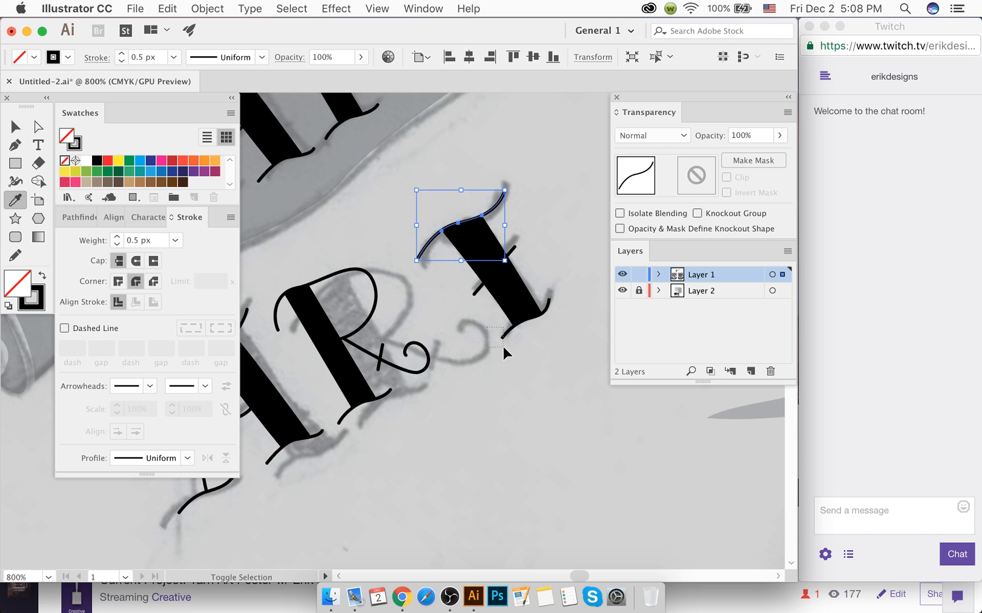
shift+super+click(502, 344)
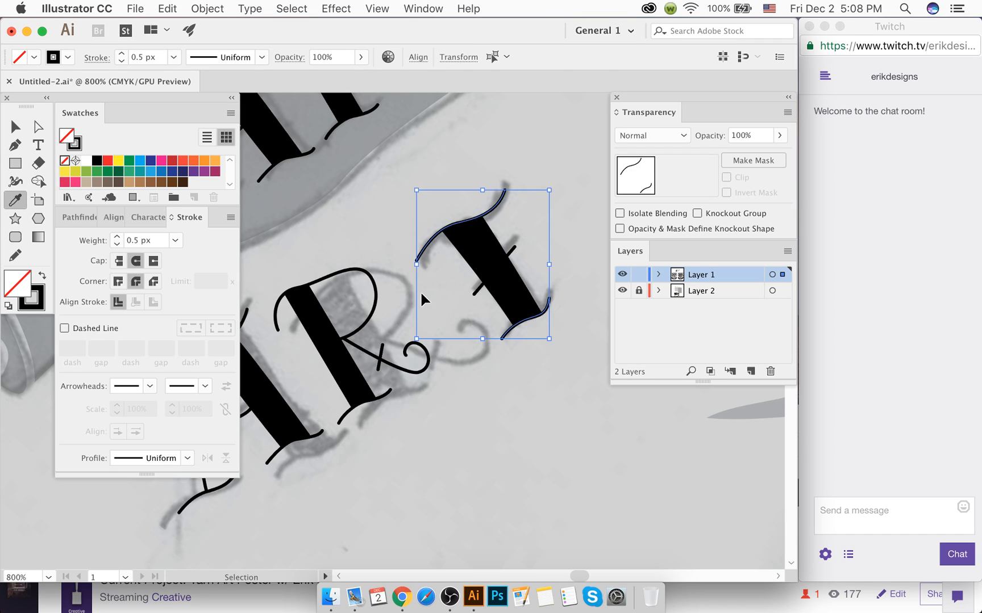
click(15, 128)
click(375, 219)
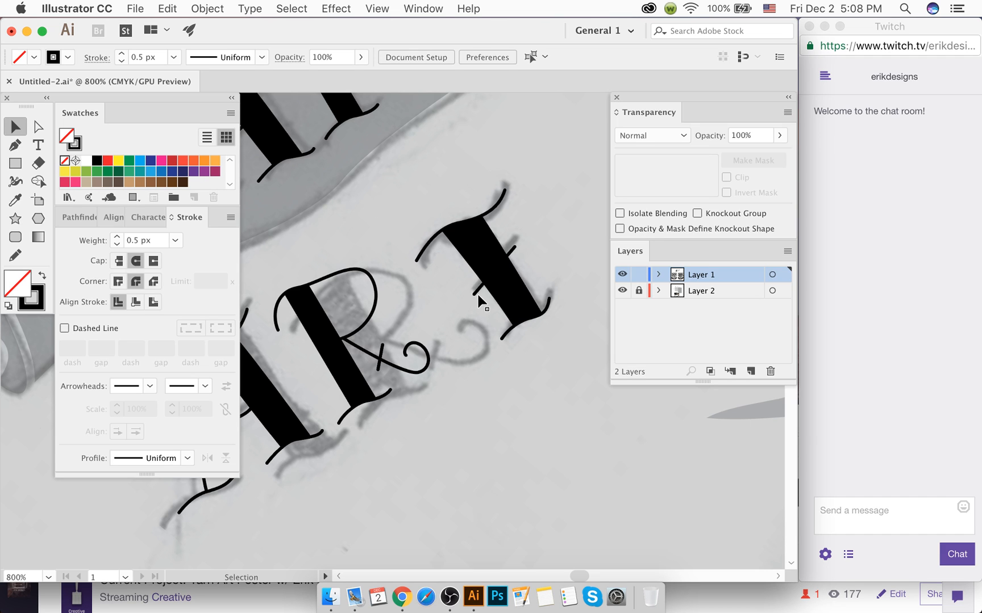
Step: Select the whole T, move it closer to the R and rotate it slightly clockwise to match the spacing and slant of ART
key(super+minus)
key(super+minus)
key(super+minus)
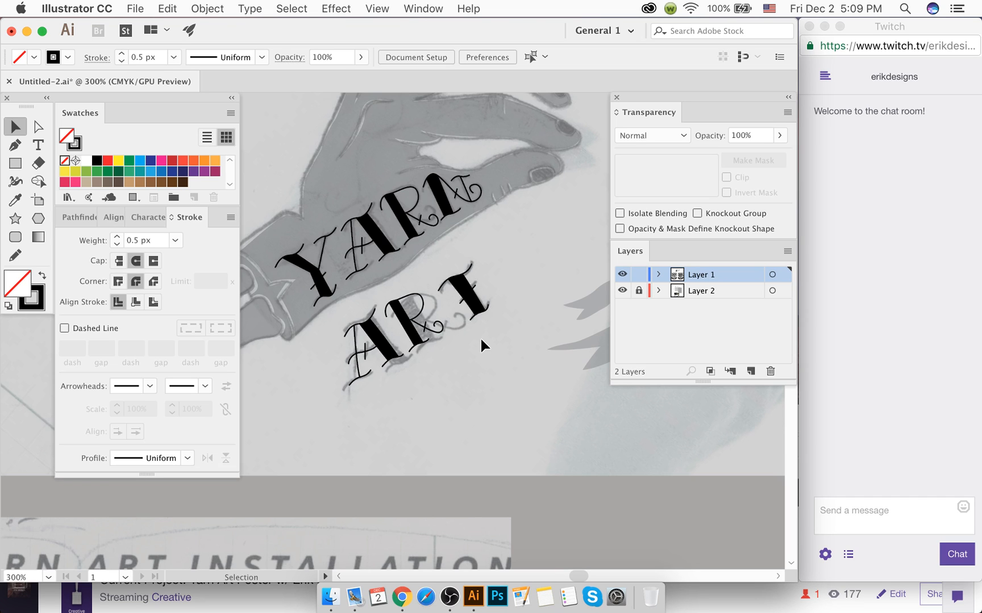
click(460, 264)
key(super+plus)
key(super+plus)
key(super+plus)
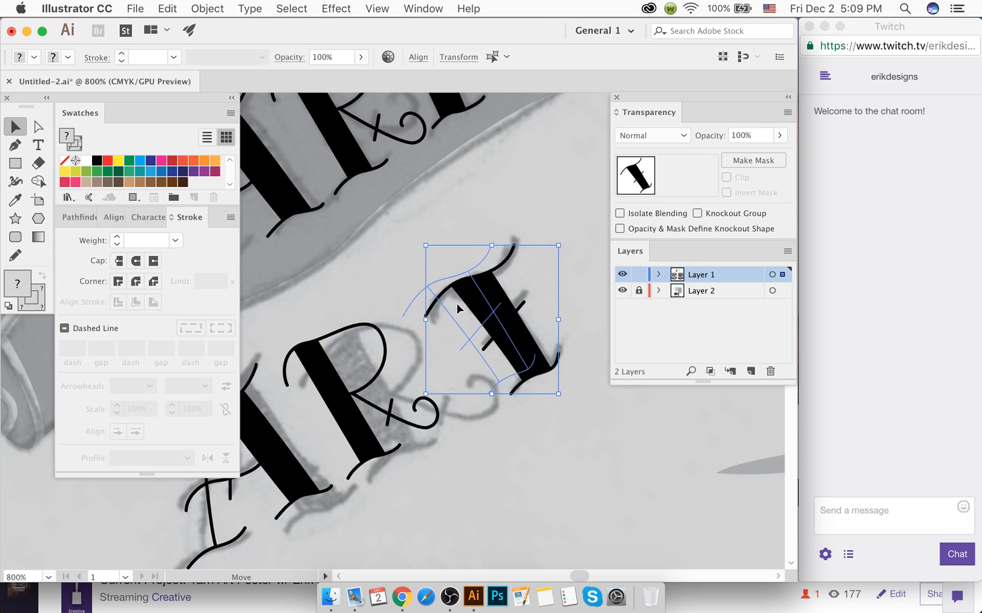
drag(457, 304, 455, 302)
drag(539, 401, 532, 404)
drag(493, 349, 480, 356)
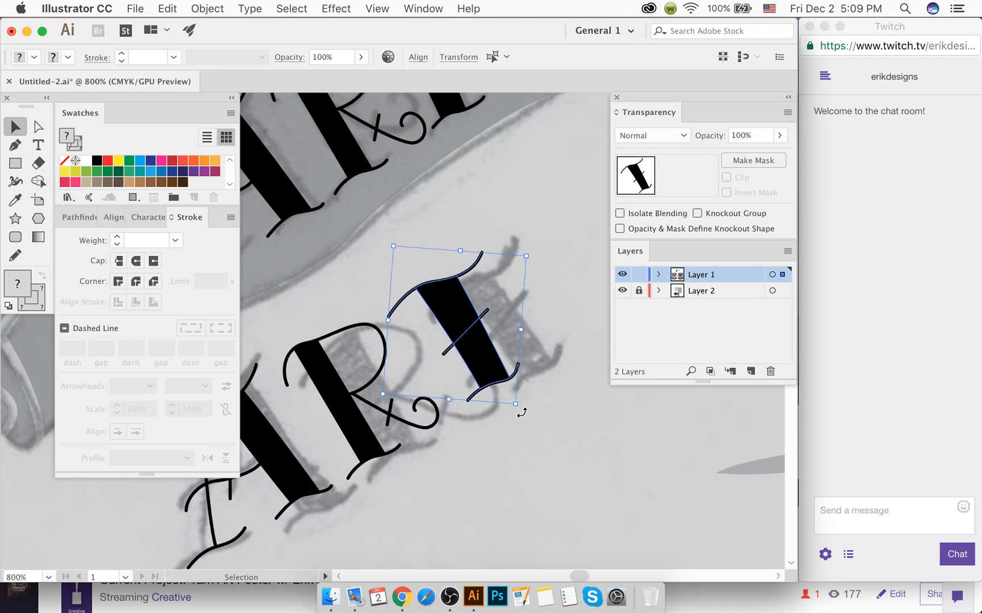
mouse_move(521, 413)
mouse_down()
mouse_move(513, 408)
mouse_move(520, 413)
mouse_up()
click(526, 429)
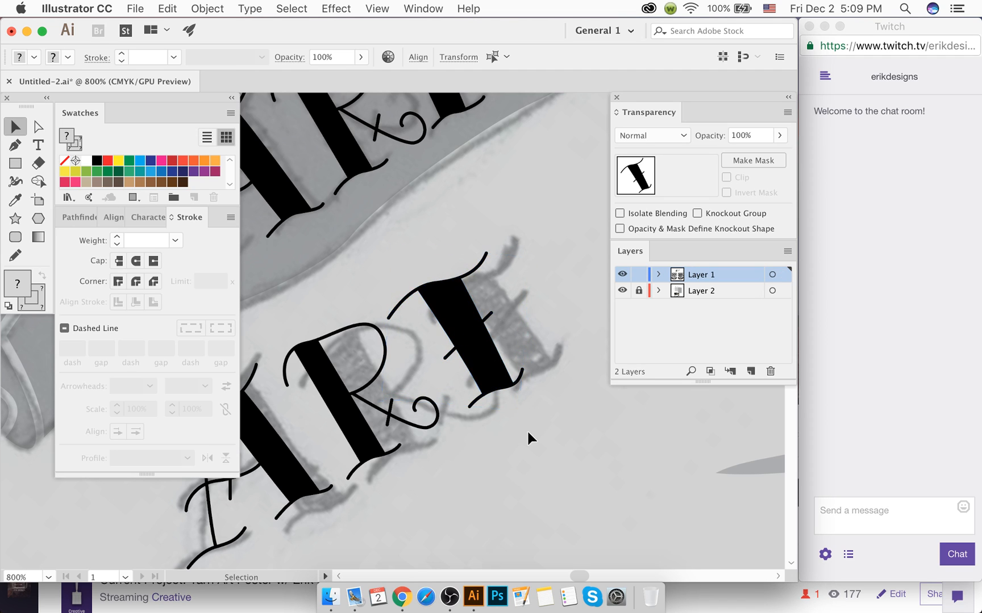
click(476, 327)
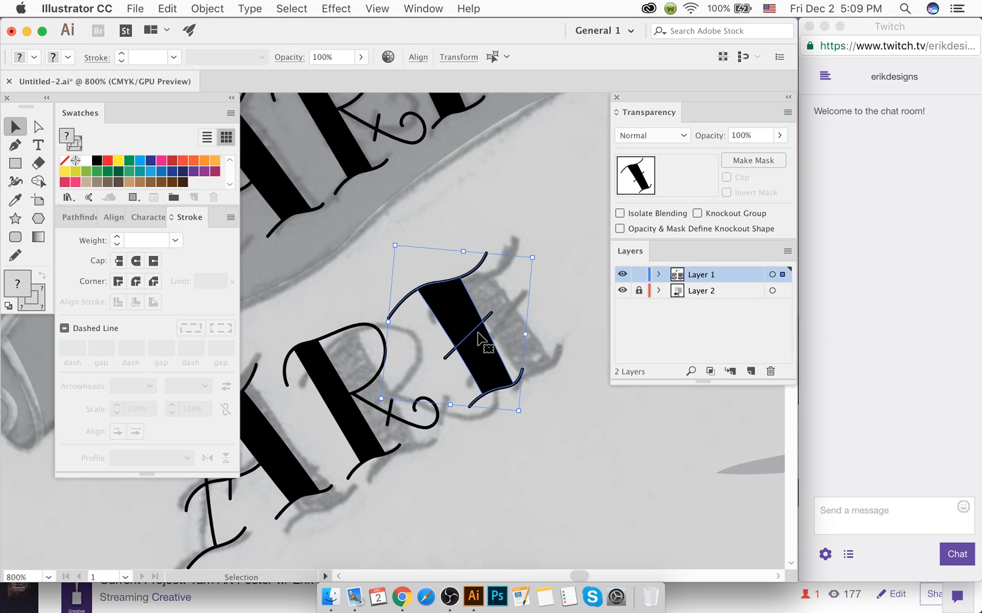
Step: Select the N at the end of YARN and shift it slightly away from the R to even the letter spacing
click(430, 370)
key(super+minus)
scroll(432, 368, up, 5)
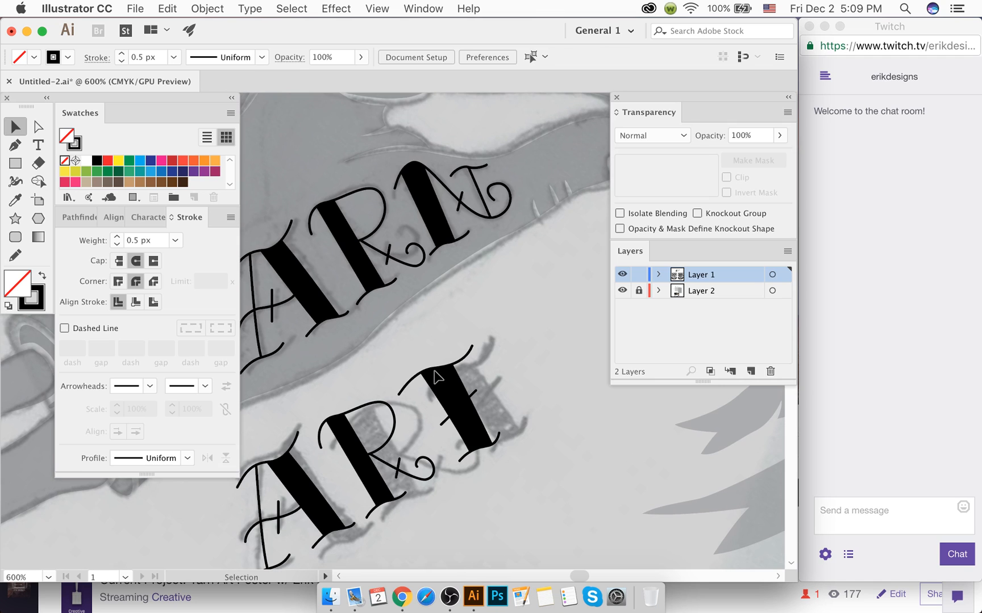
scroll(459, 214, up, 3)
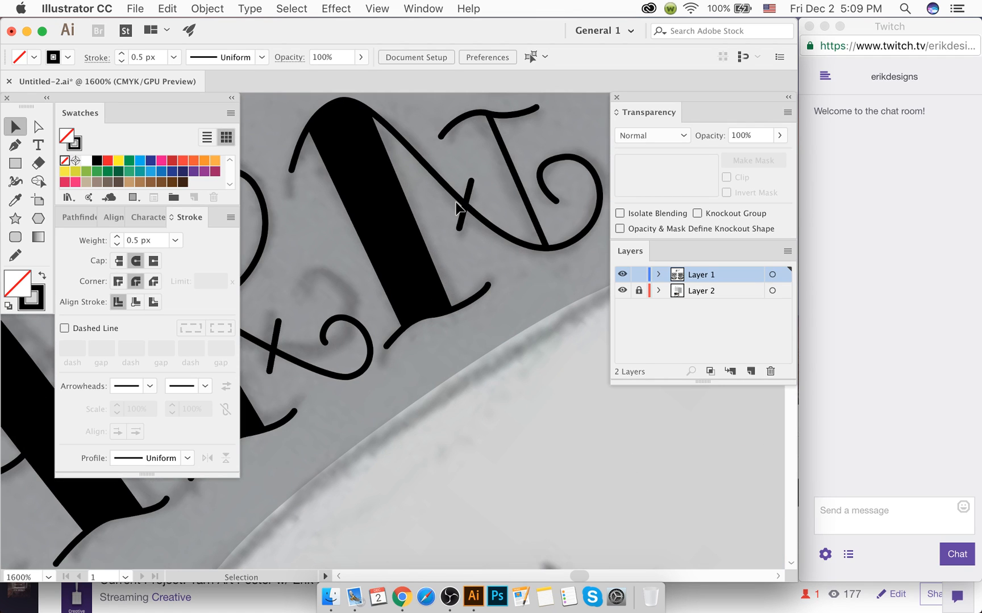
scroll(512, 130, down, 4)
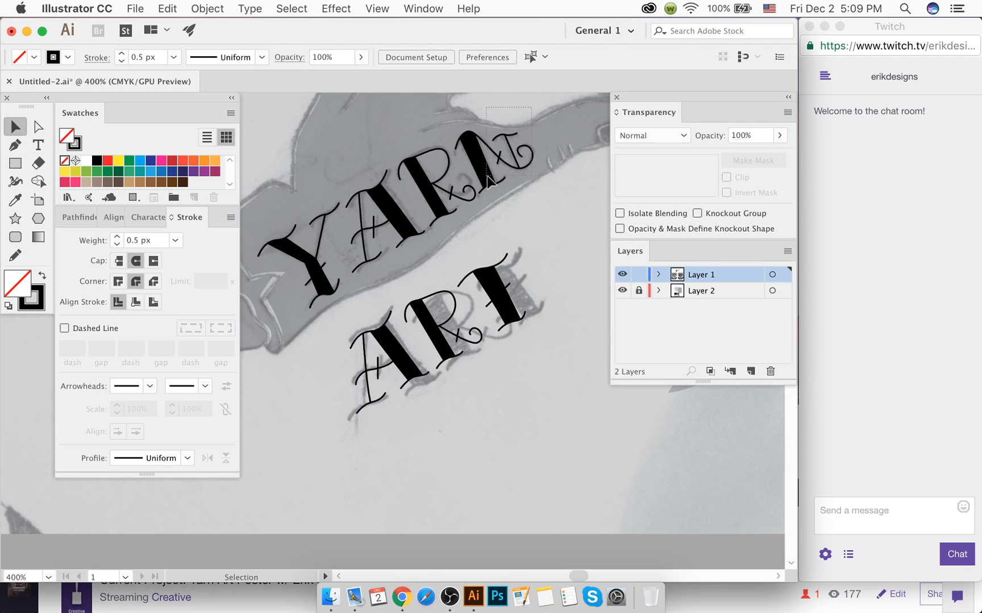
drag(487, 176, 496, 176)
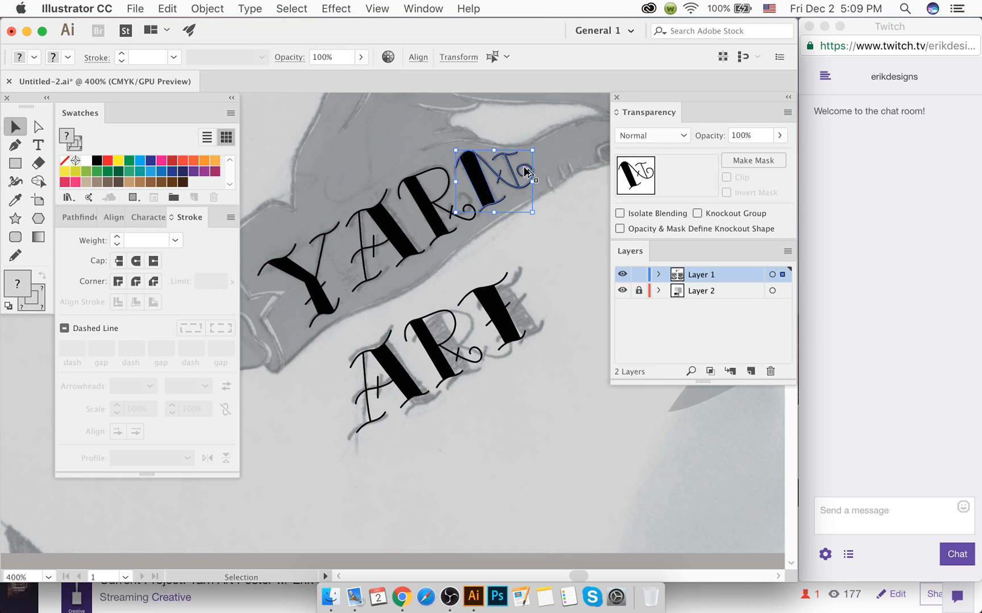
scroll(526, 139, up, 4)
drag(373, 285, 380, 284)
scroll(379, 285, down, 2)
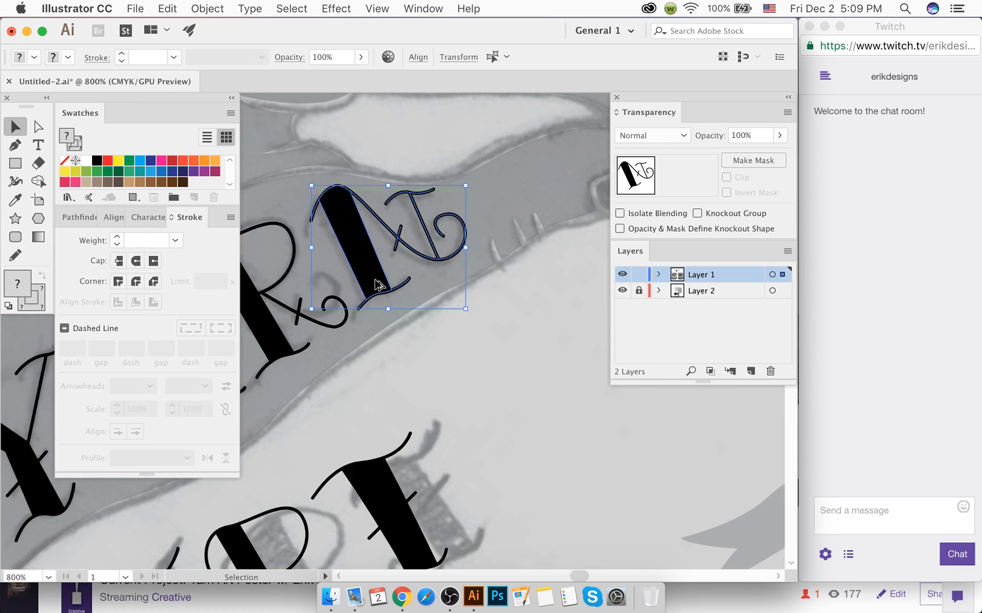
Step: Scale the N down very slightly toward its lower-left corner, check its foot serif against the stem, and deselect it
drag(469, 185, 465, 188)
click(497, 318)
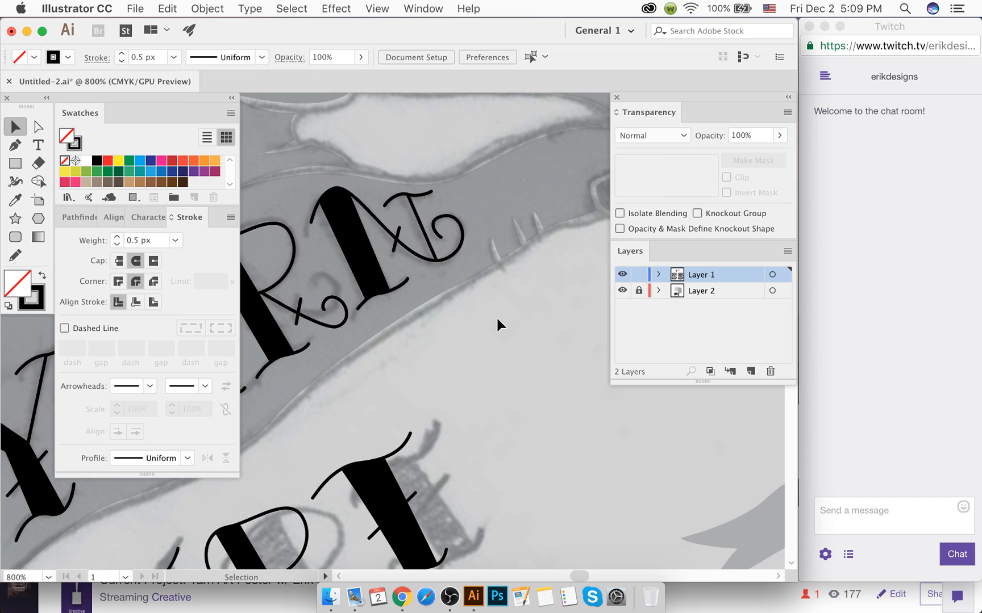
drag(495, 312, 366, 166)
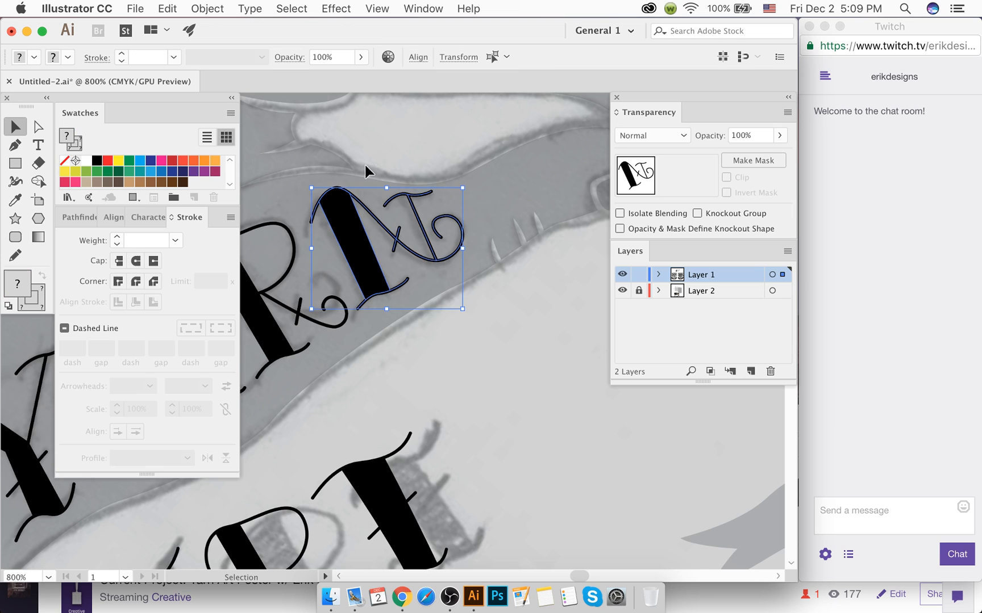
scroll(376, 247, up, 4)
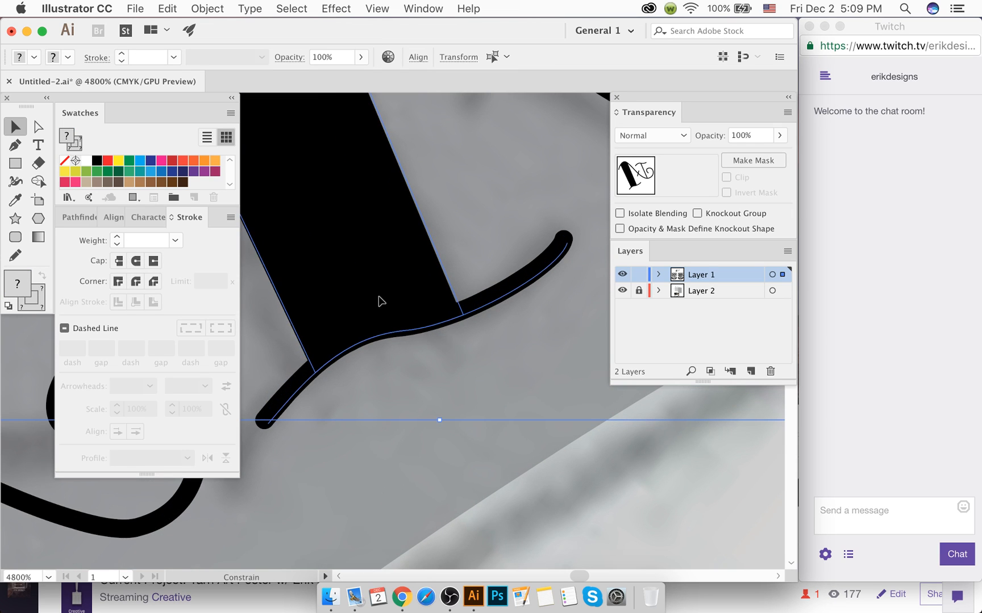
scroll(381, 304, down, 6)
click(462, 355)
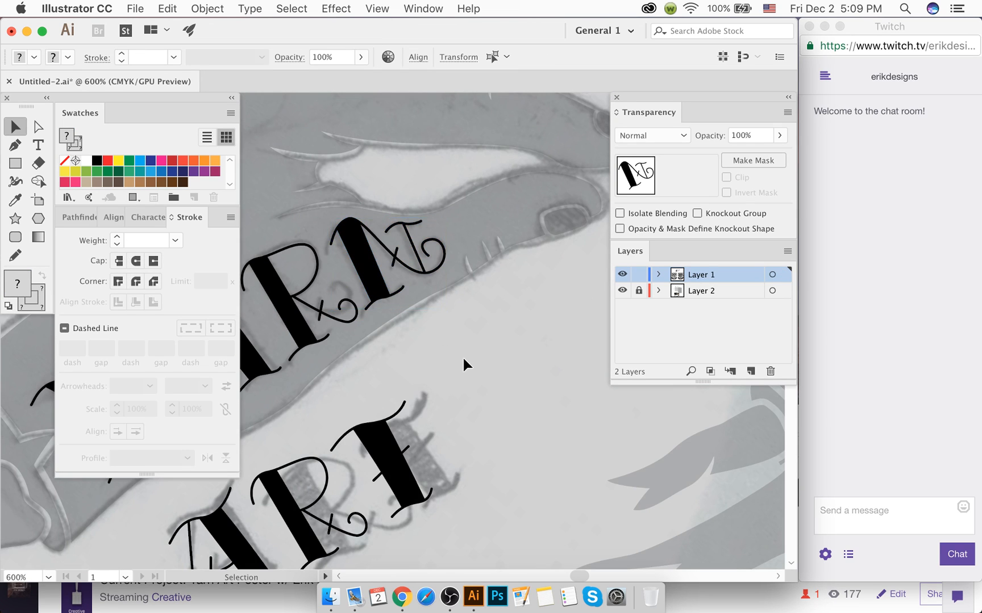
Step: Try to expand the fills and strokes of all YARN and ART letters together
scroll(419, 213, down, 4)
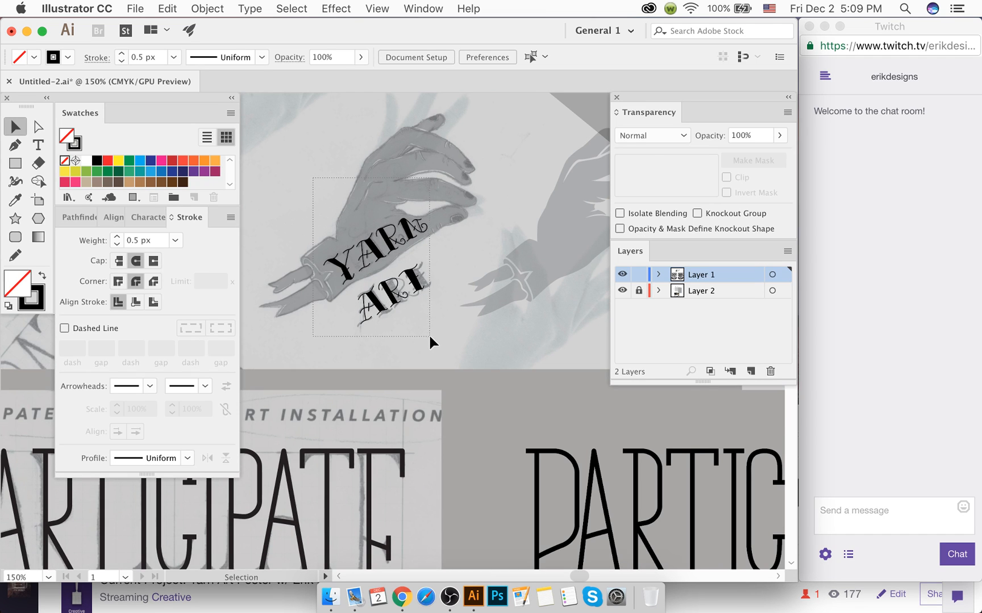
key(super+a)
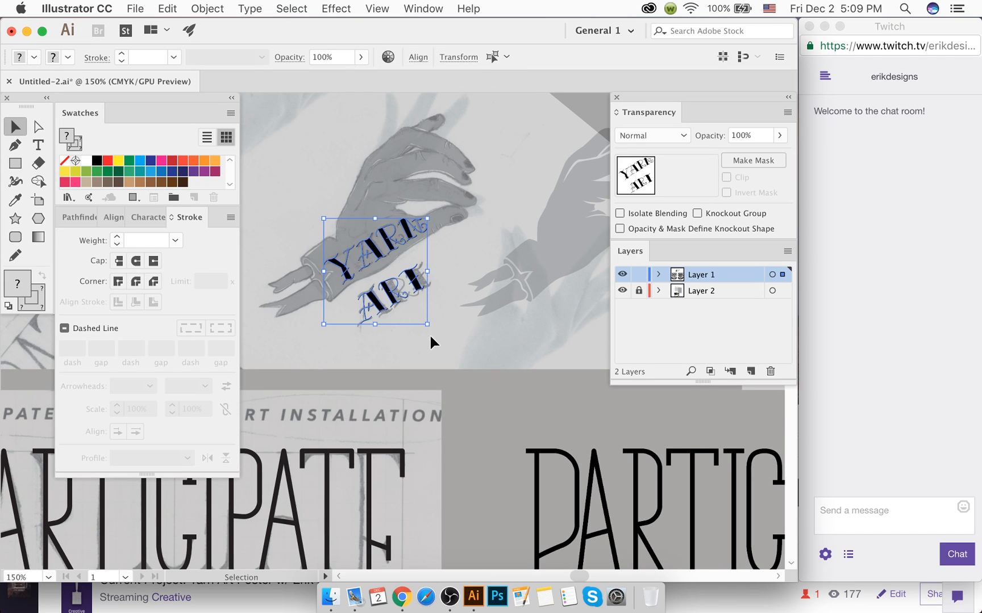
click(205, 8)
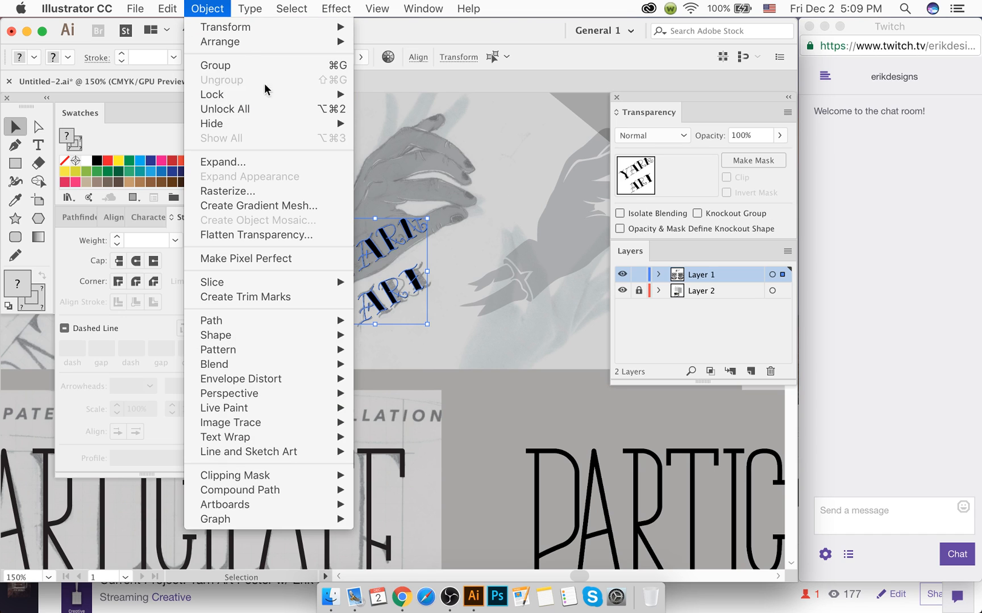
click(248, 163)
key(Return)
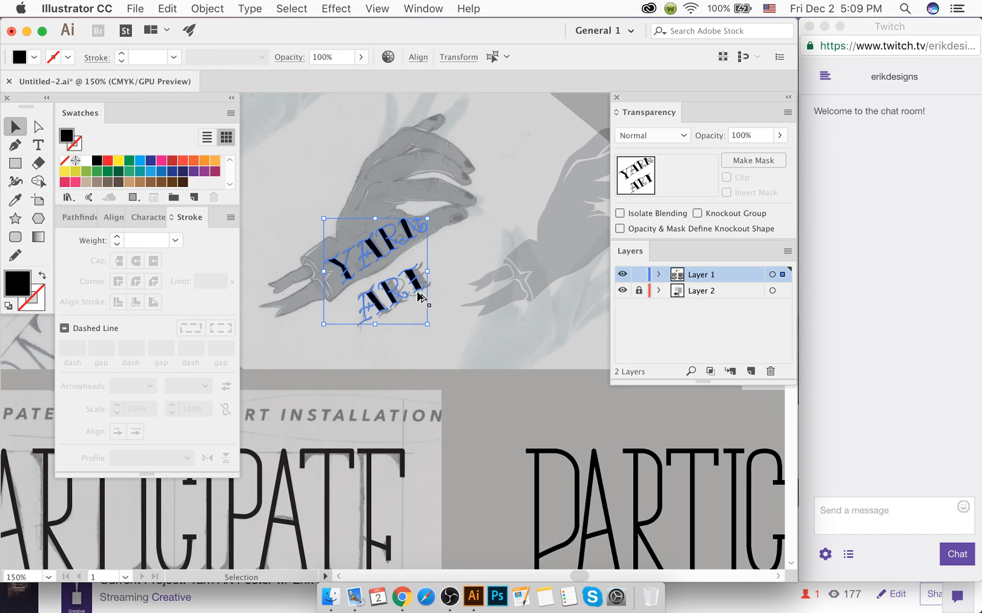
Step: Examine the expanded outlines of the YARN and ART letters, especially where thin strokes meet the thick stems
scroll(417, 295, up, 4)
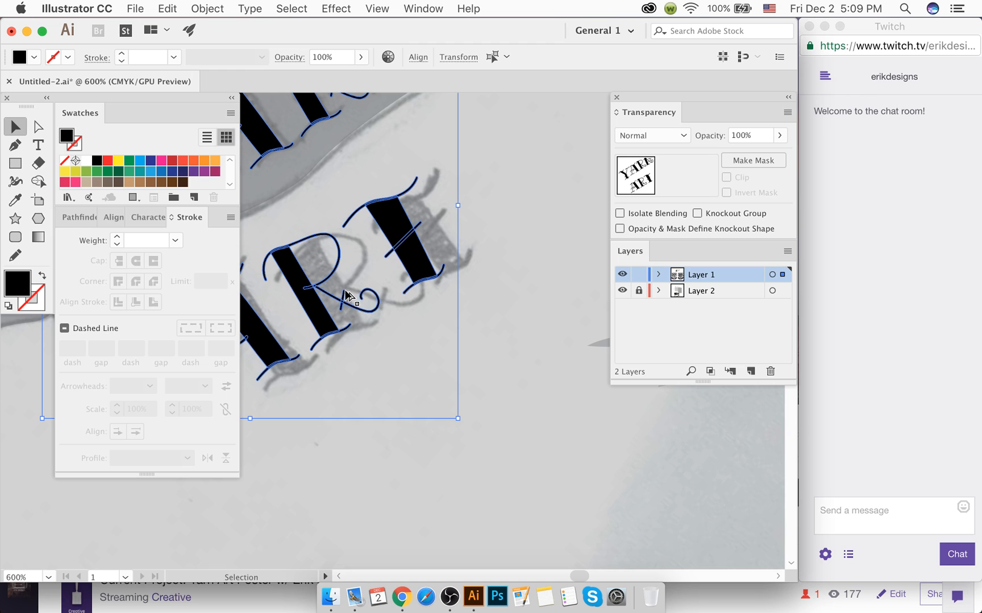
scroll(358, 184, up, 3)
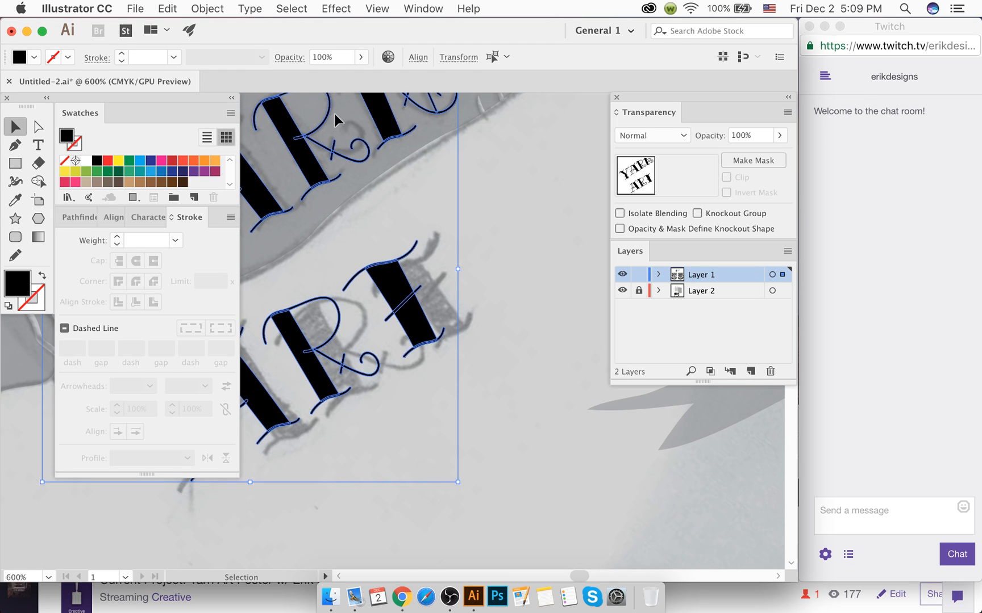
scroll(406, 136, up, 5)
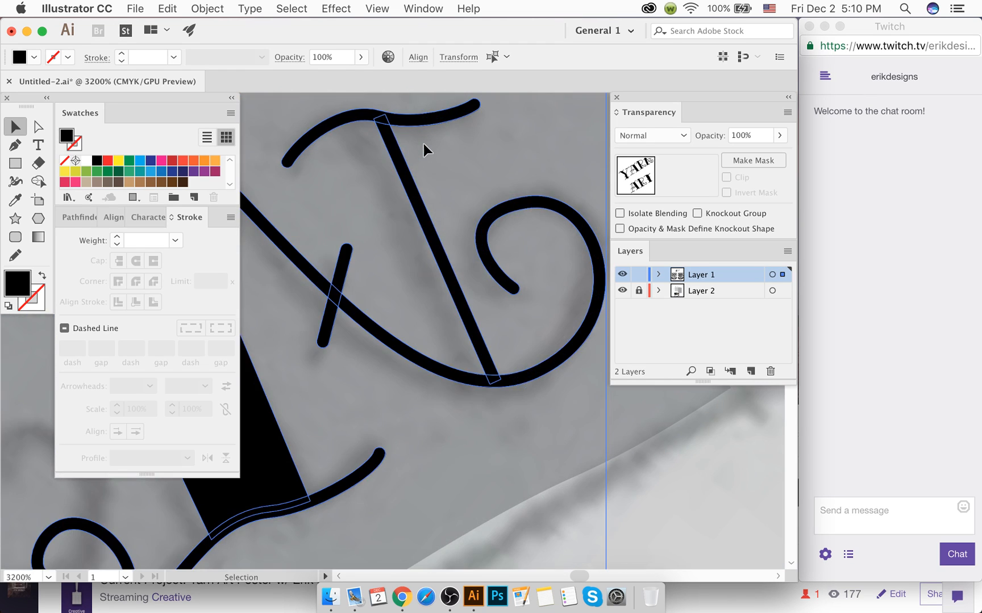
scroll(423, 143, down, 3)
scroll(424, 144, left, 3)
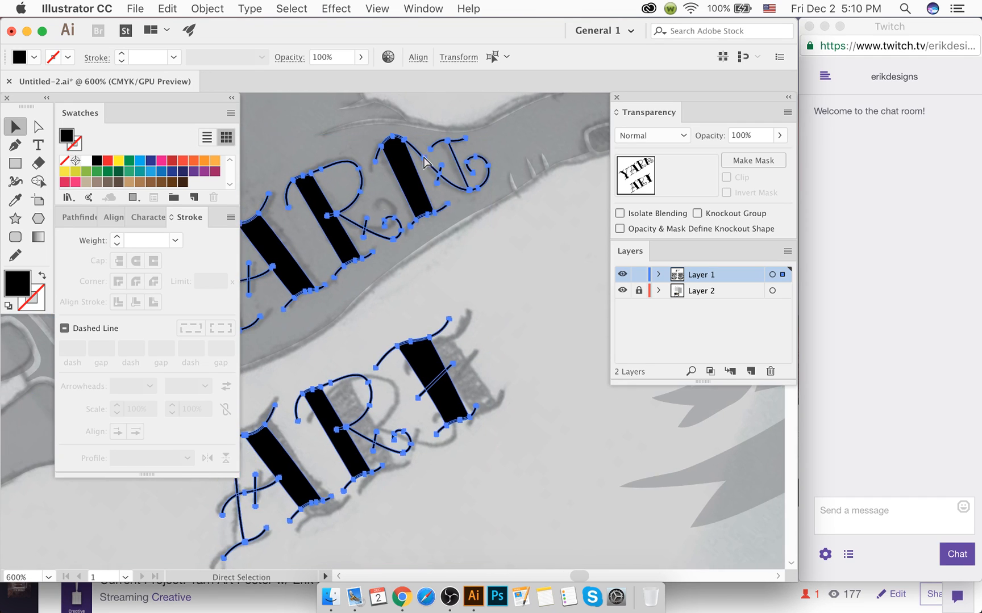
scroll(321, 284, left, 5)
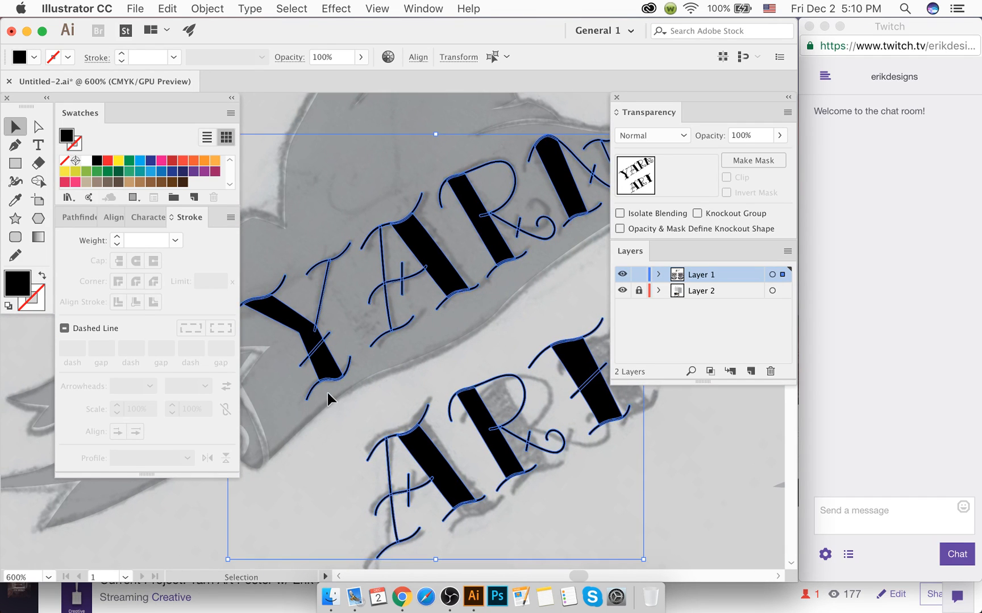
scroll(335, 386, down, 1)
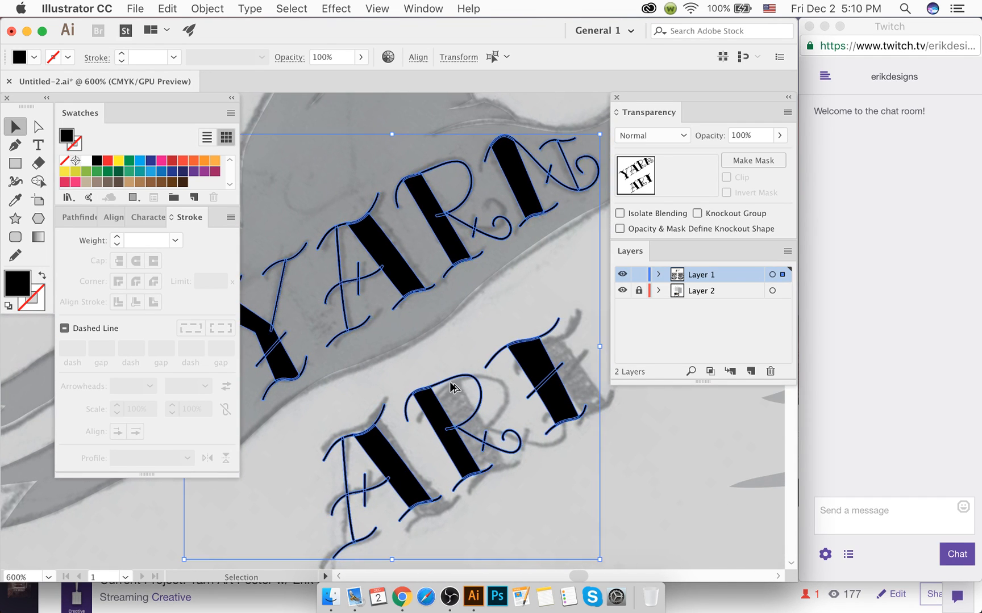
drag(511, 467, 358, 399)
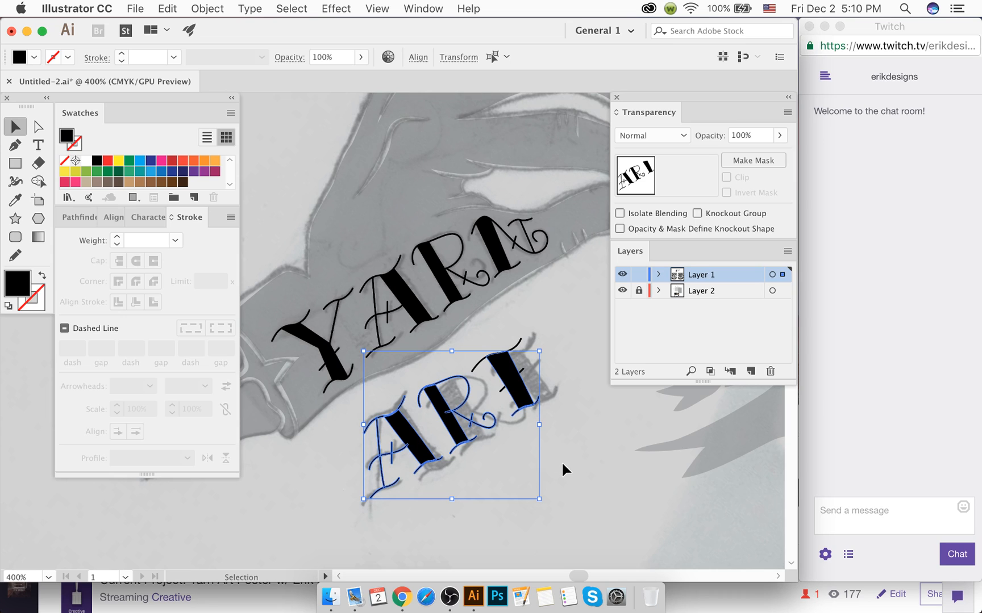
Step: Undo the expansion of both words and reduce the selection to the YARN letters only
key(super+a)
drag(581, 484, 494, 441)
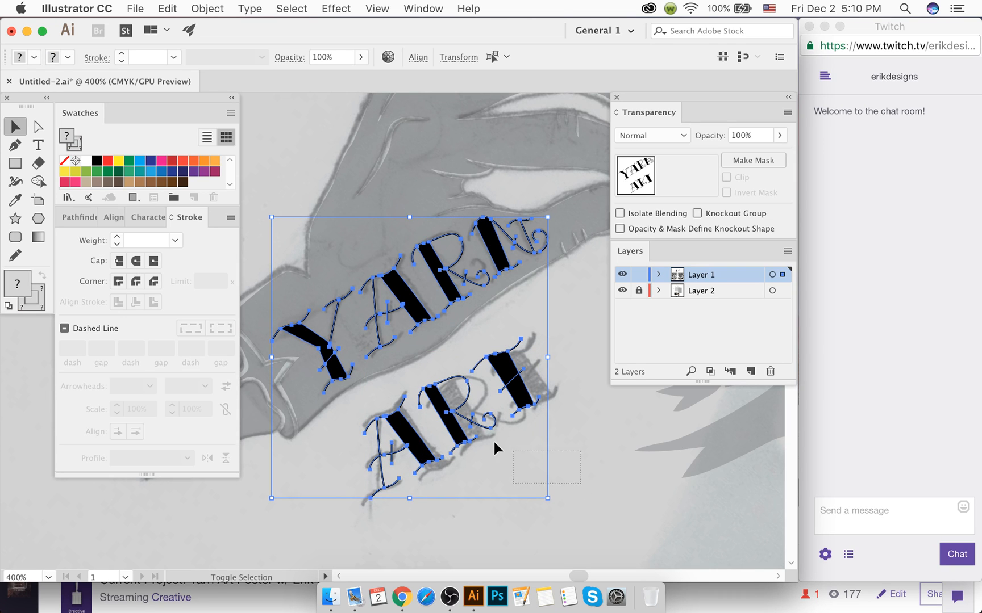
drag(350, 390, 351, 391)
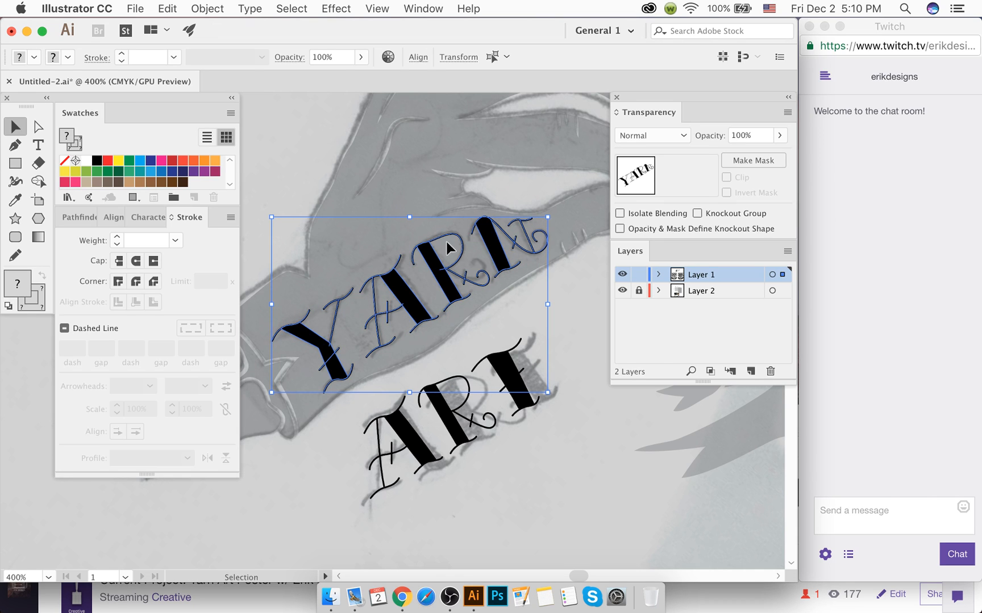
Step: Try to unite the YARN letters while their strokes are still live, compare before and after, and undo the union
click(78, 217)
click(69, 257)
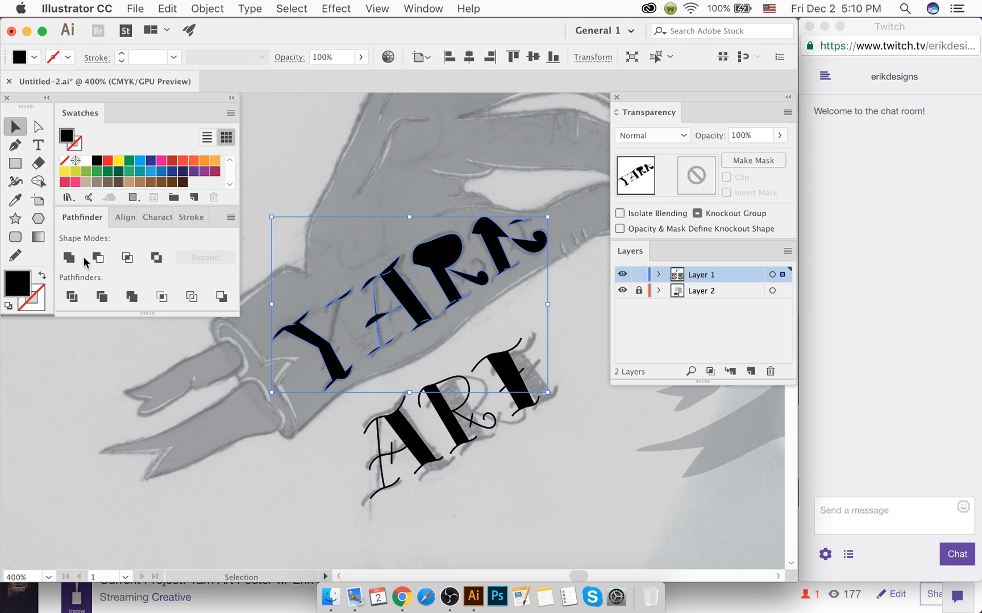
key(super+z)
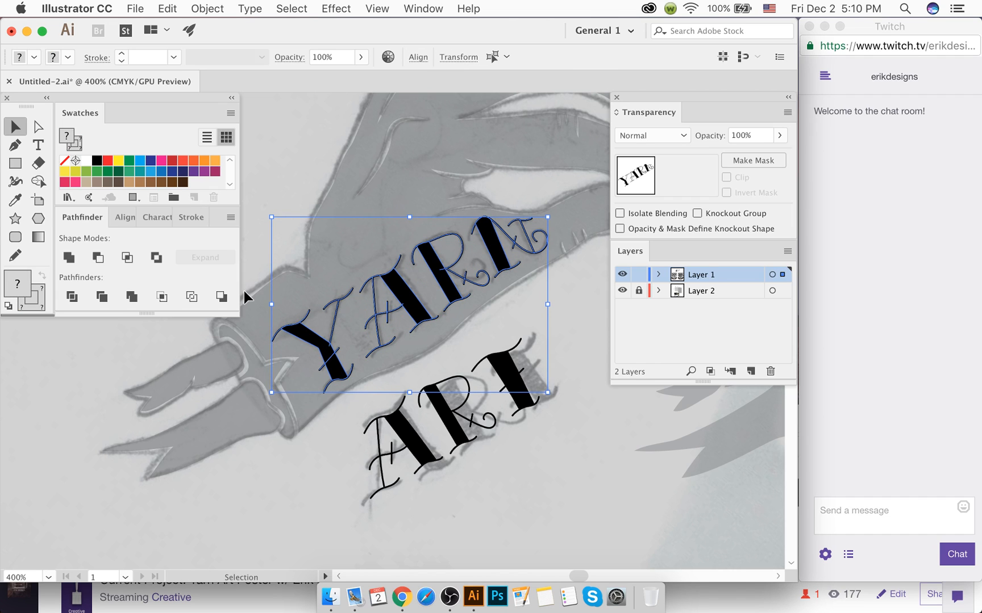
key(super+shift+z)
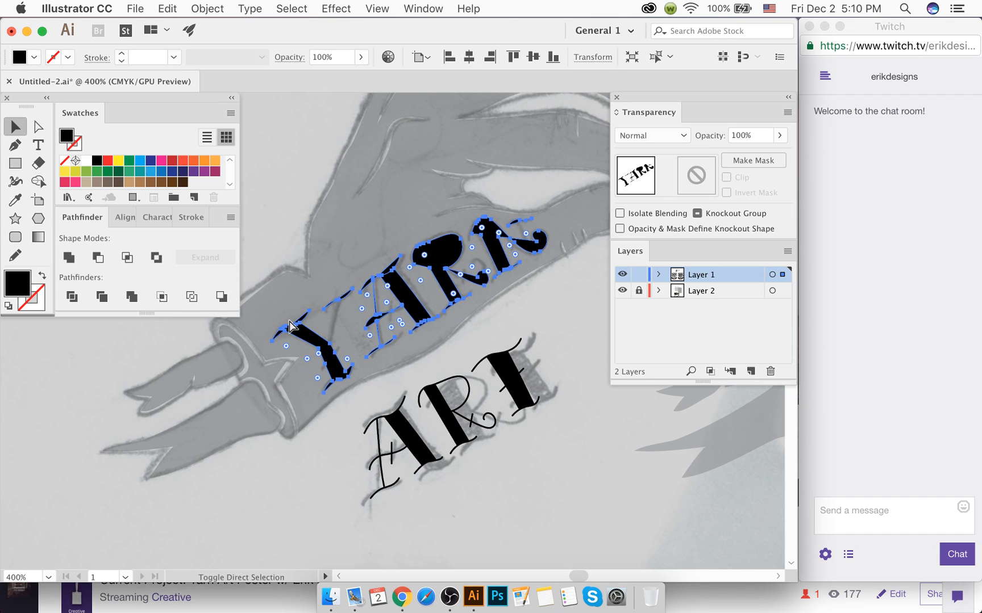
key(super+z)
key(super+z)
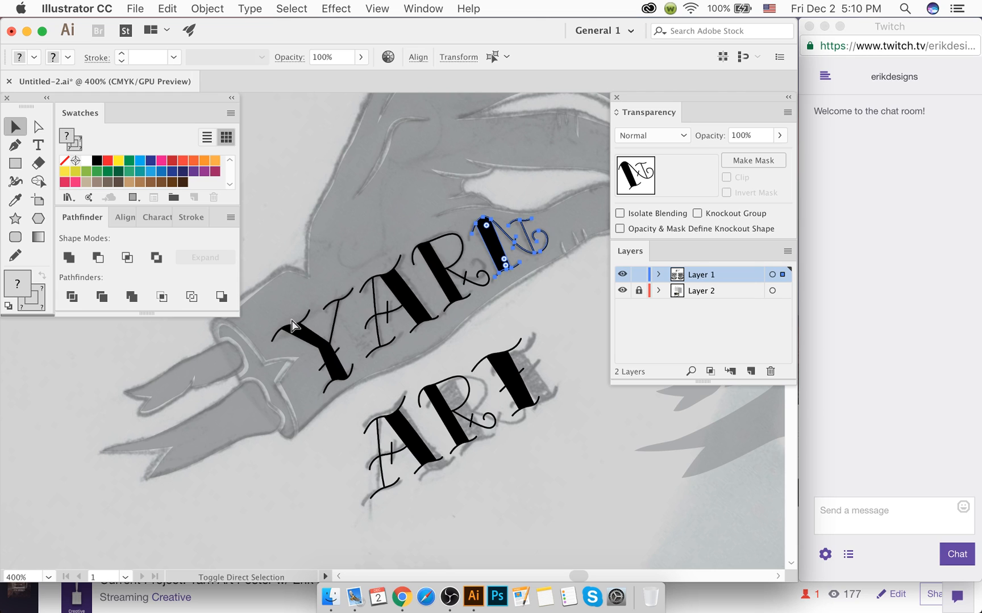
key(super+shift+z)
key(super+shift+z)
key(super+z)
key(v)
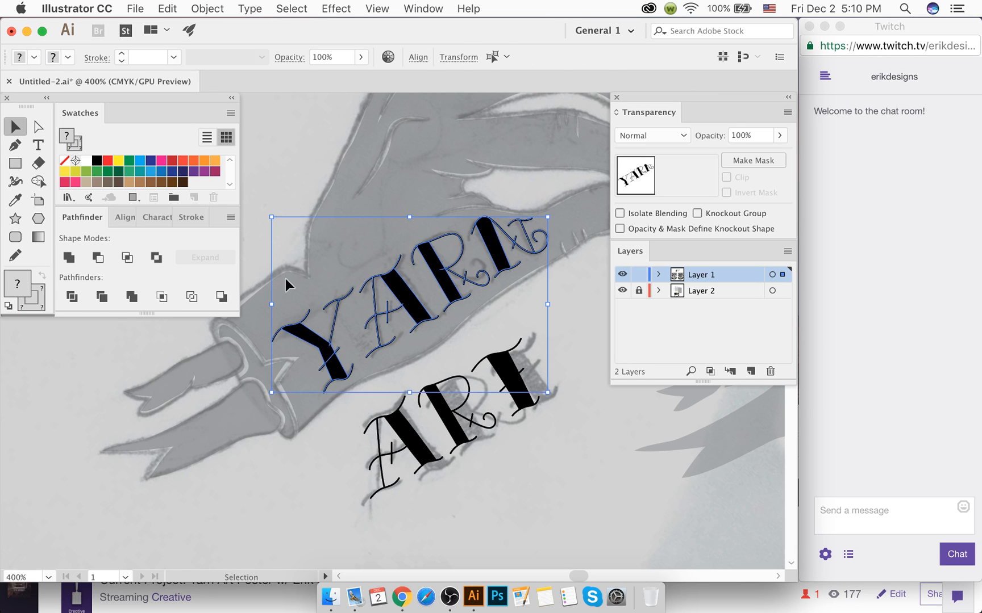
Step: Expand the fills and strokes of the selected YARN letters and unite the overlapping pieces with the Pathfinder
click(199, 8)
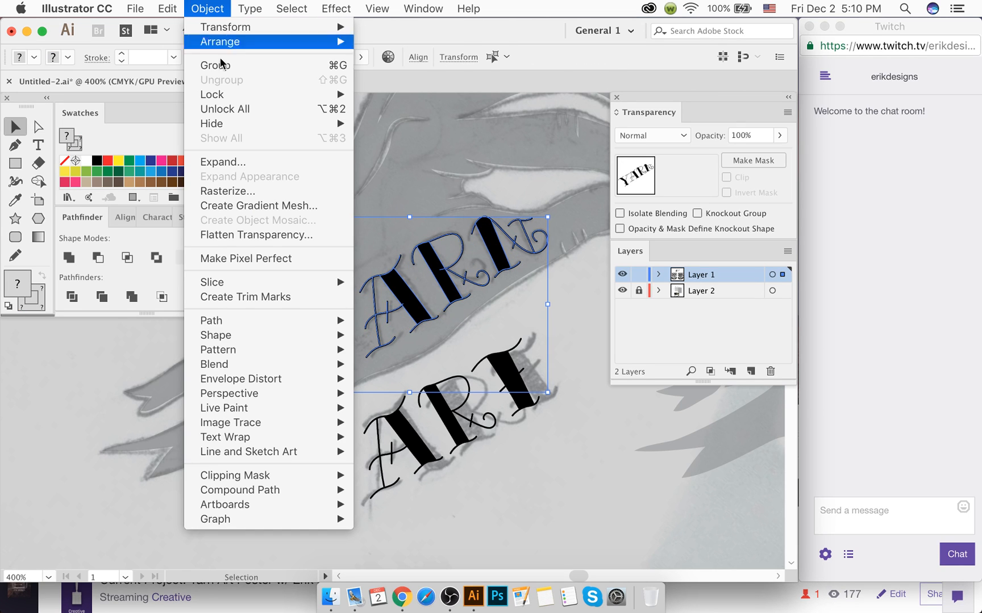
click(241, 163)
key(Return)
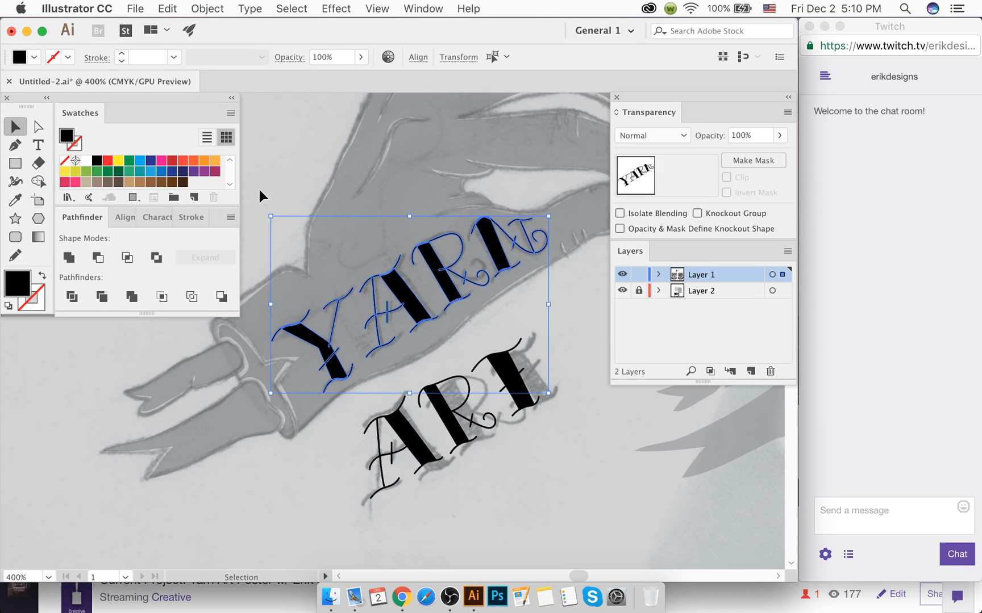
click(292, 184)
click(425, 302)
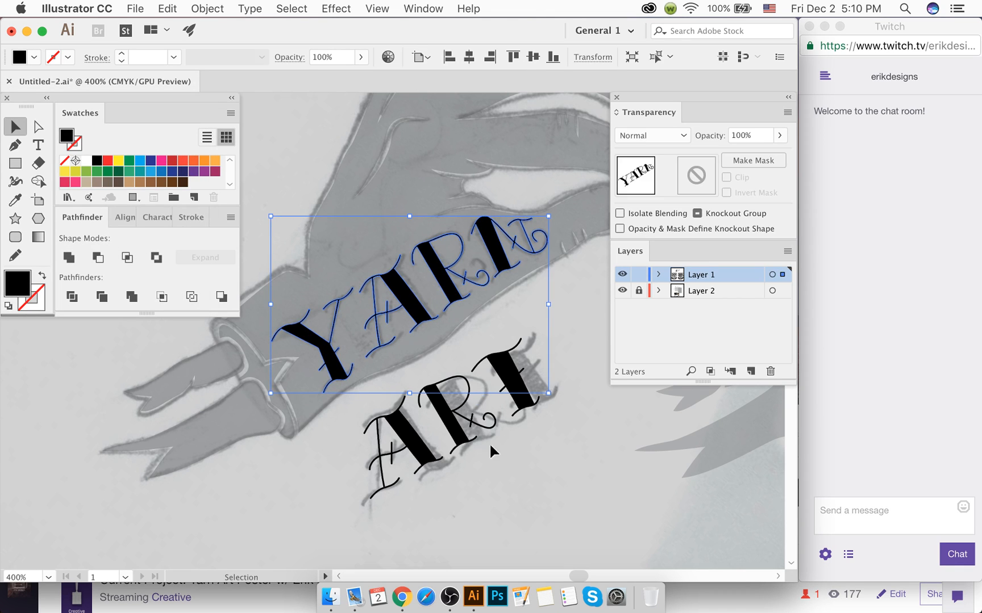
Step: Select all the ART letters in their original position and expand their fills and strokes
click(377, 353)
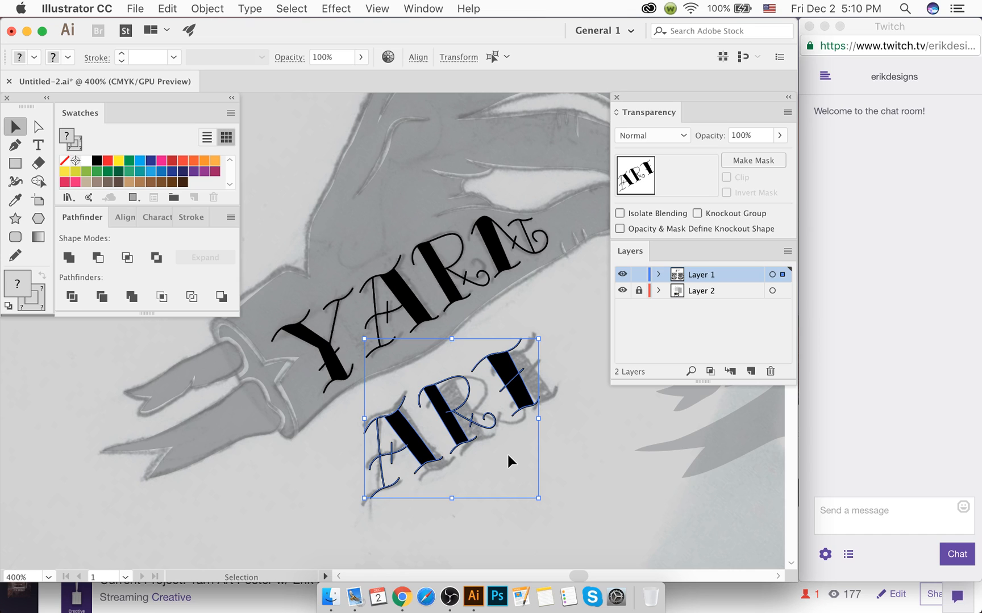
drag(448, 425, 354, 464)
key(super+z)
click(172, 8)
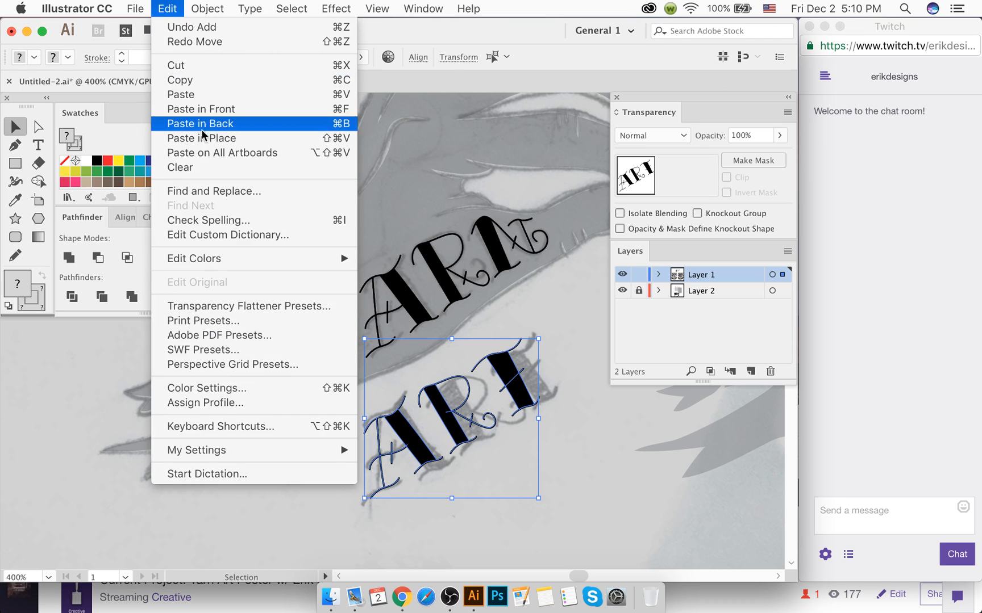
mouse_move(220, 6)
click(242, 163)
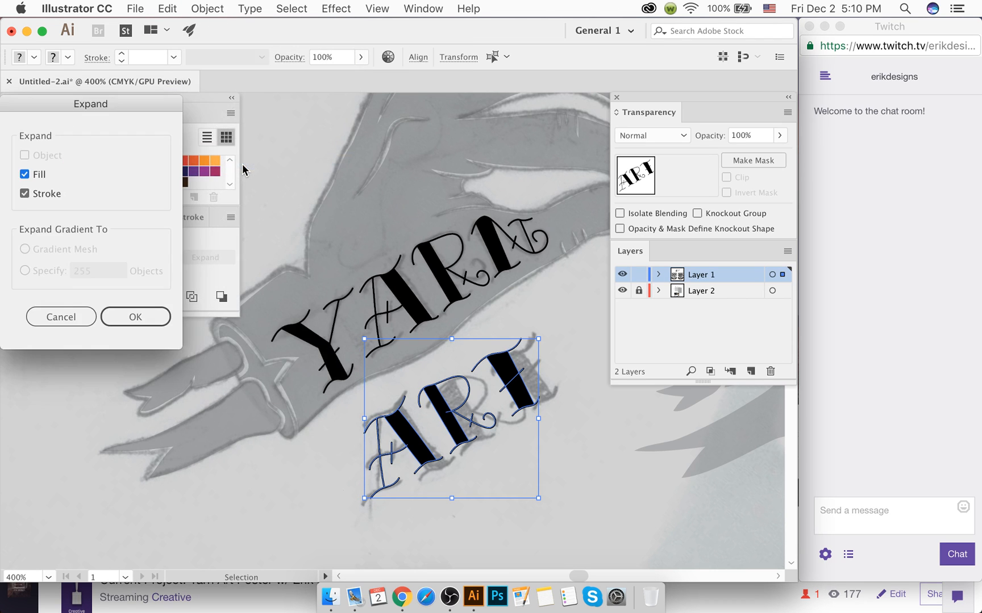
key(Return)
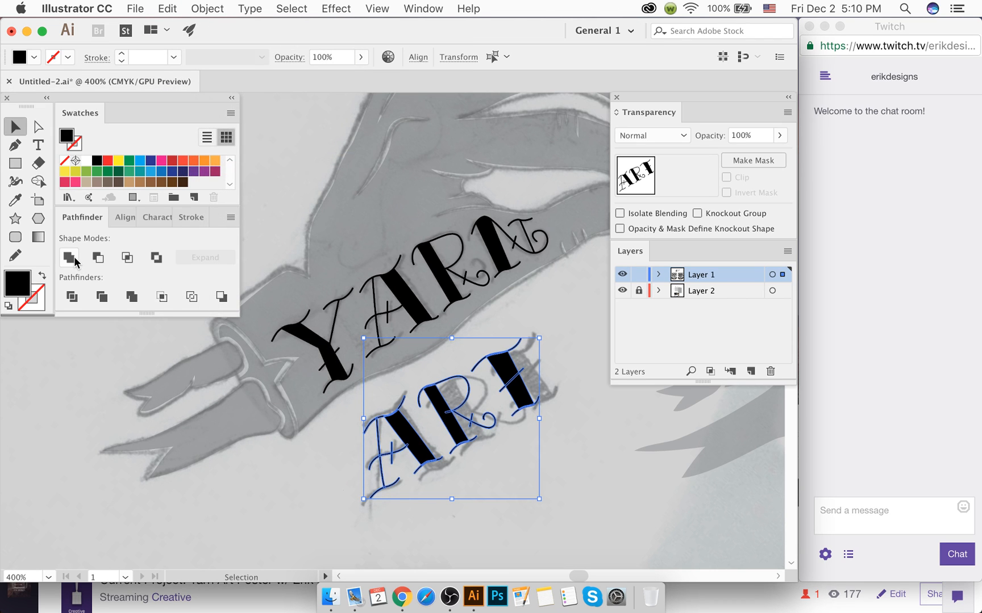
Step: Unite the overlapping pieces of the expanded ART letters with the Pathfinder, keep them in place, and deselect them
click(74, 258)
click(438, 372)
drag(458, 413, 545, 358)
key(super+z)
click(542, 497)
scroll(446, 395, down, 2)
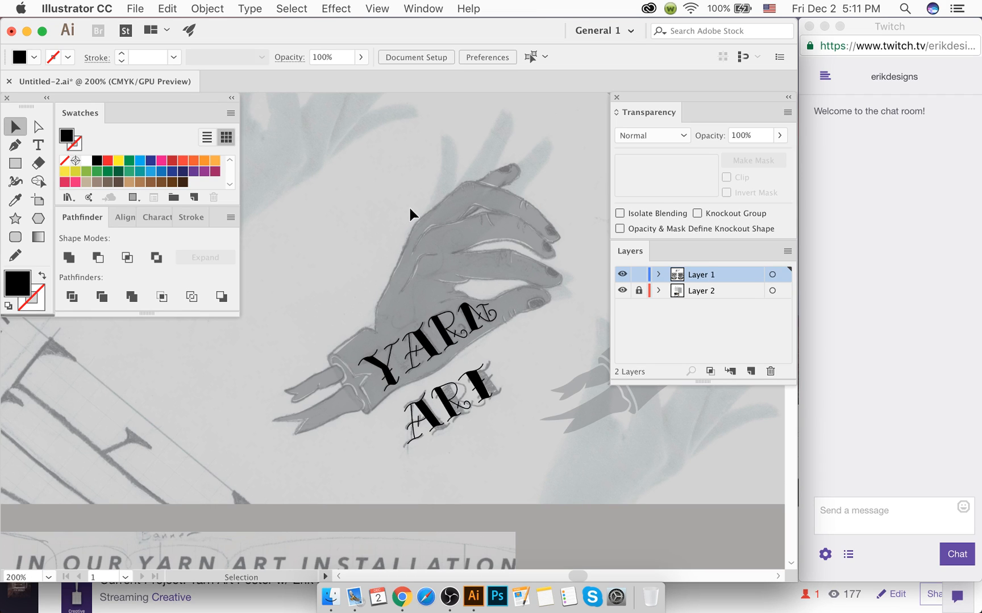
Step: Examine the whole layout, then the YARN lettering and the faded vector hand it overlaps
scroll(363, 199, left, 2)
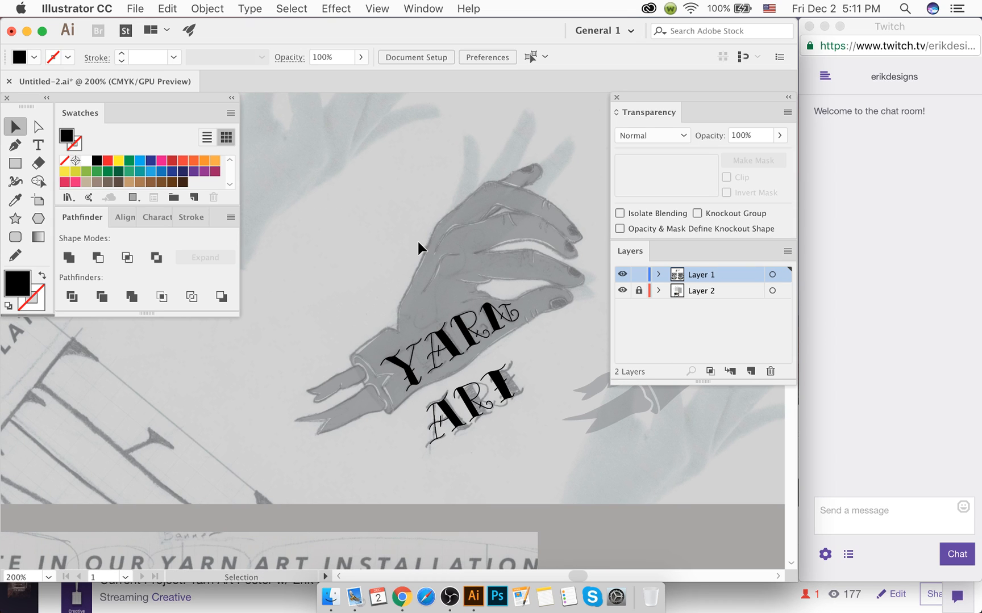
alt+scroll(417, 247, down, 9)
alt+scroll(411, 251, up, 1)
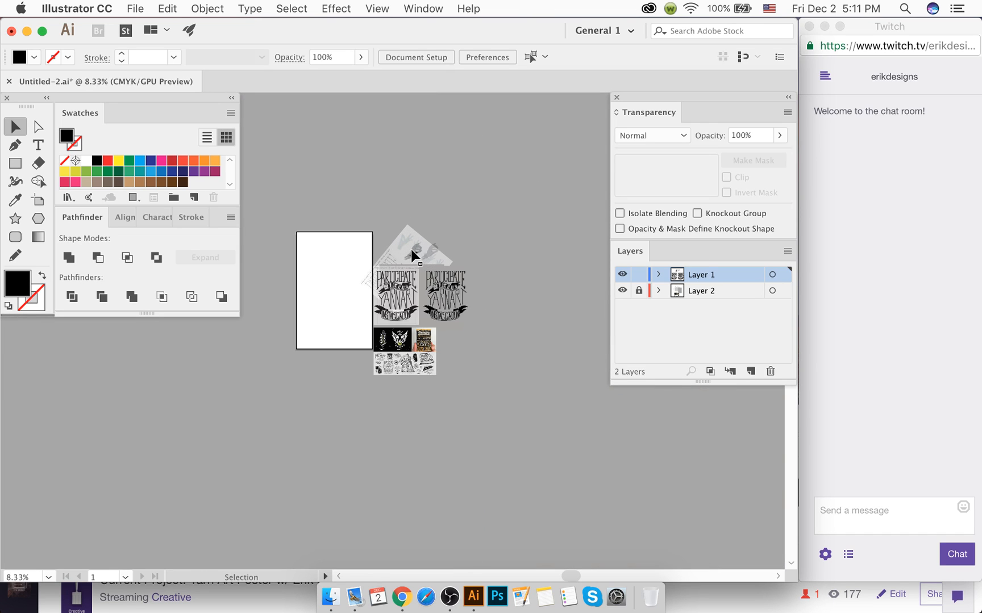
click(412, 254)
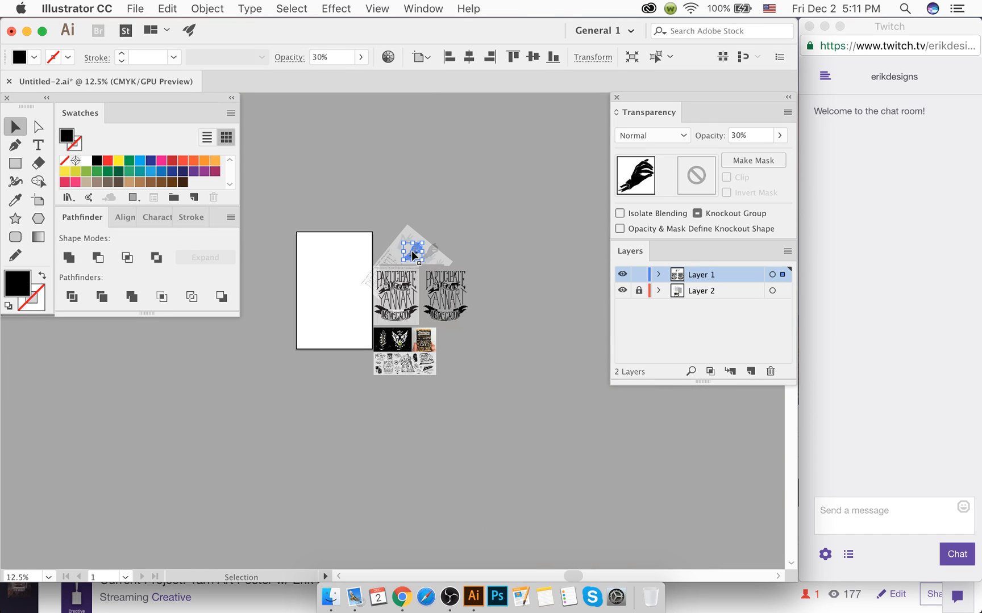
click(386, 228)
alt+scroll(404, 250, up, 7)
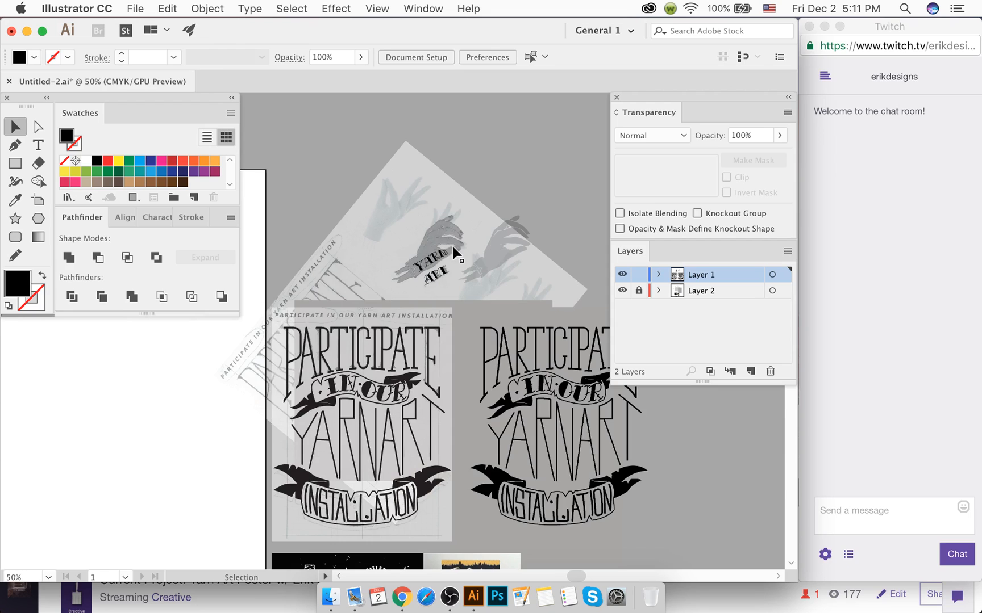
alt+scroll(428, 254, up, 2)
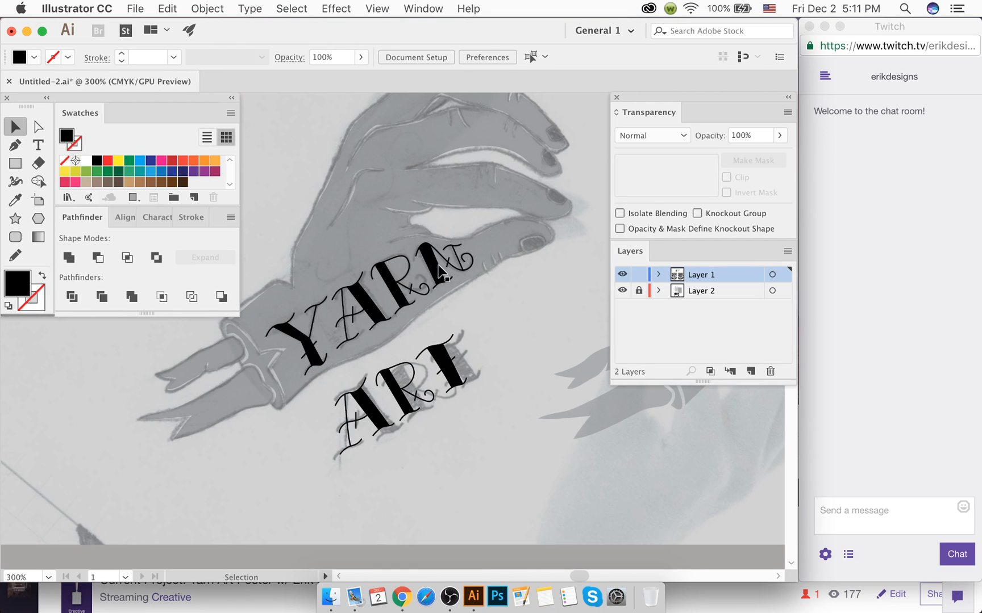
click(434, 263)
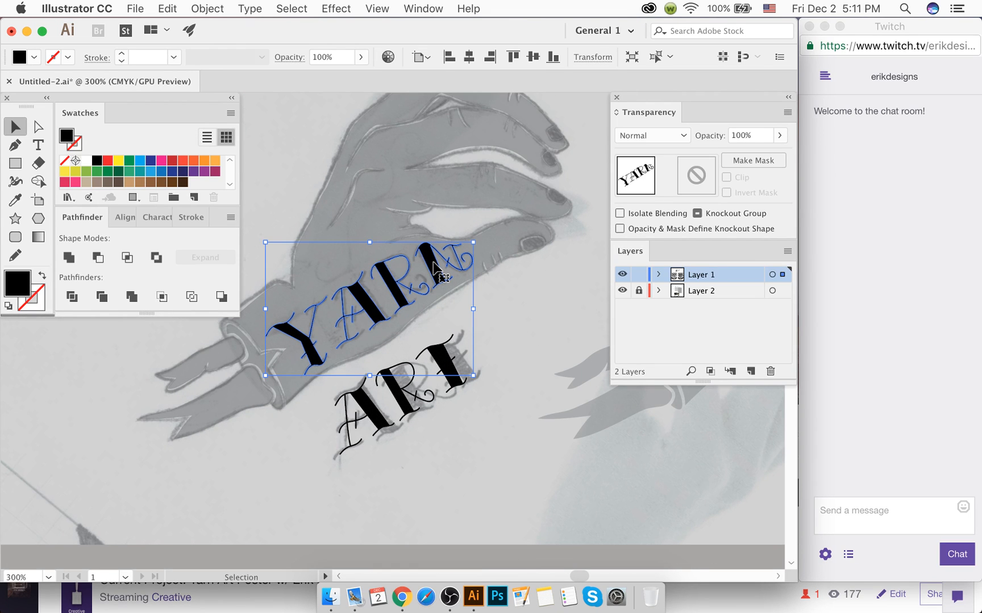
click(380, 167)
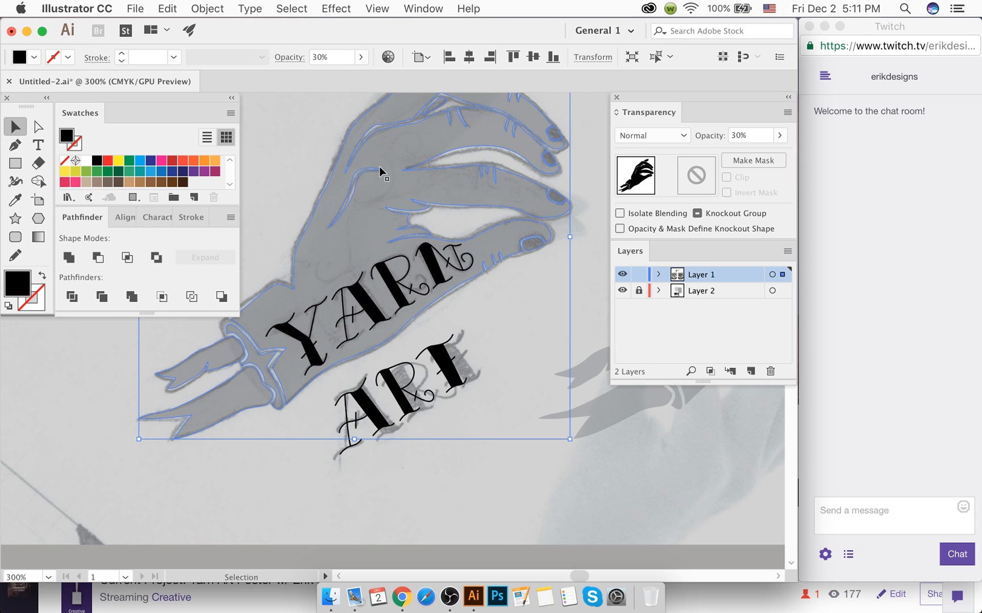
Step: Delete the faded duplicate hand beside the lettered one, including its leftover fingertip piece
alt+scroll(373, 200, down, 2)
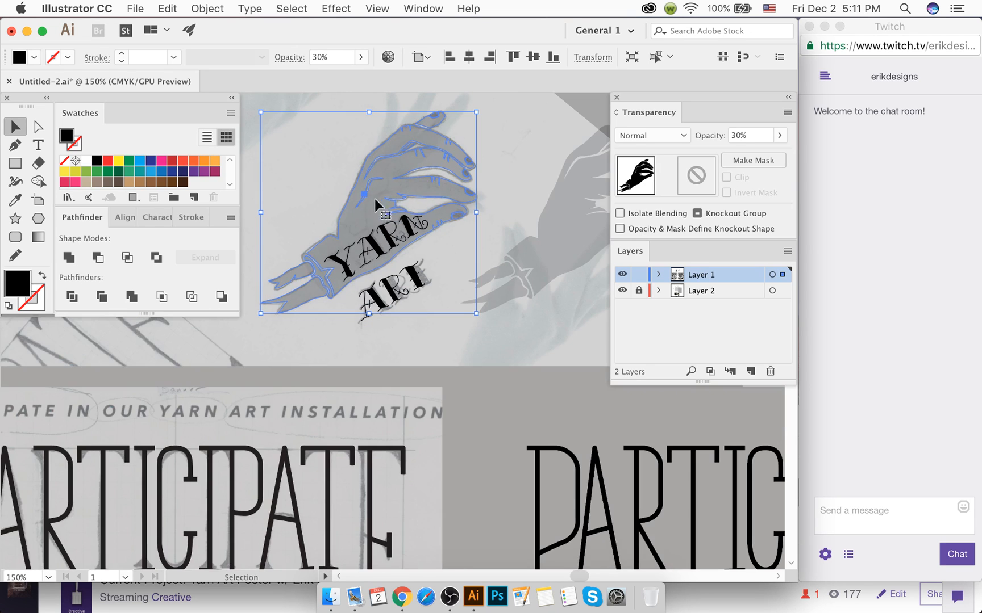
scroll(372, 207, right, 5)
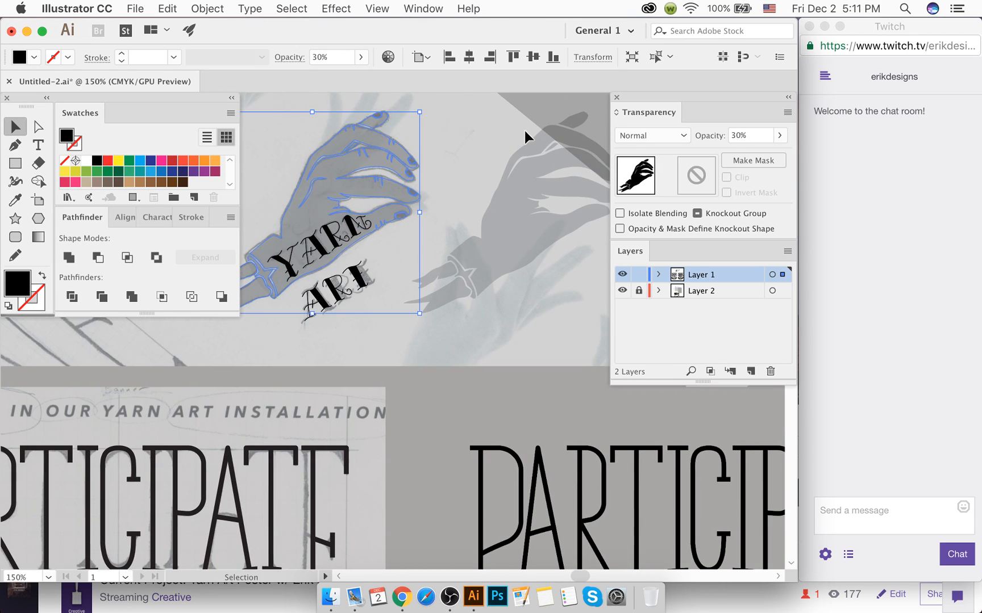
drag(561, 243, 434, 305)
key(Delete)
key(Delete)
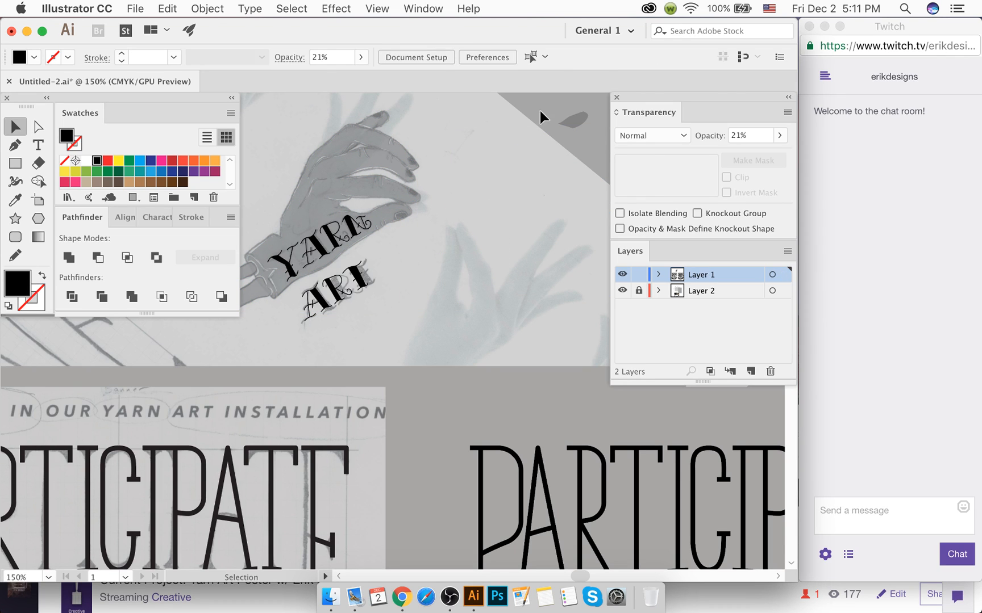
drag(540, 110, 579, 156)
key(Delete)
scroll(574, 170, right, 8)
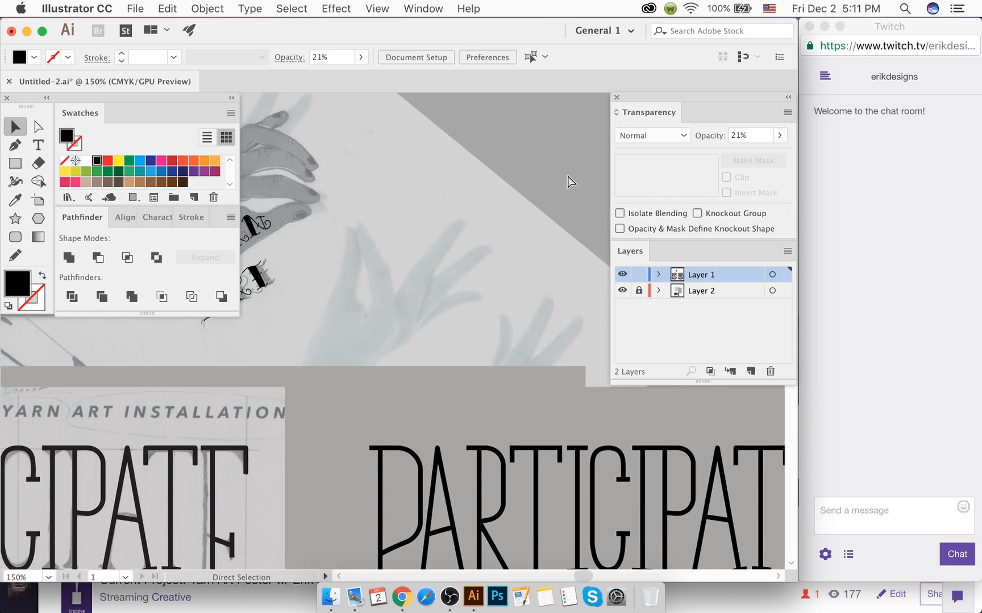
Step: Set the remaining vector hand's opacity to 100%
scroll(570, 181, left, 10)
scroll(568, 182, right, 4)
click(430, 168)
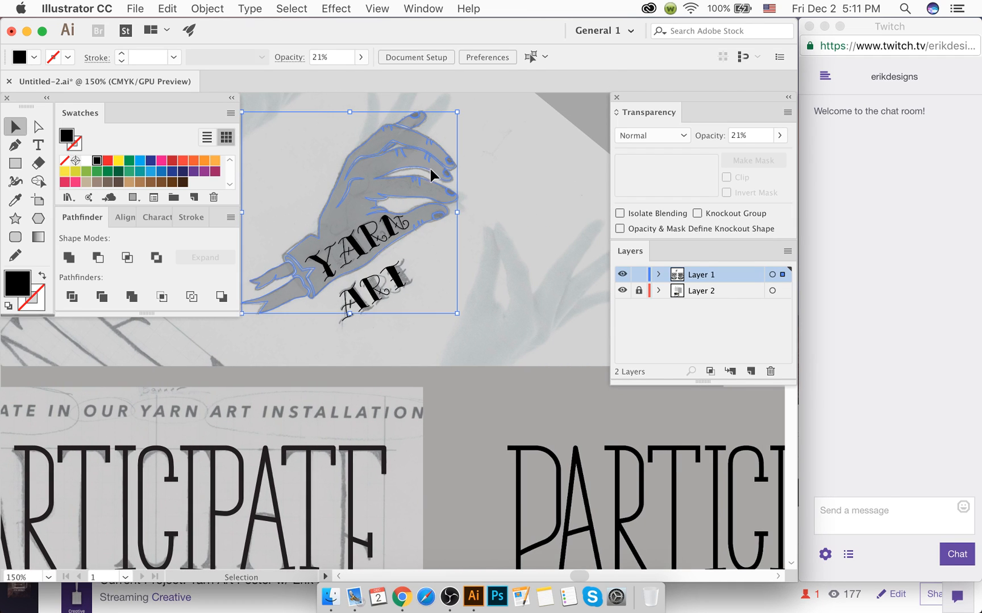
click(782, 135)
drag(739, 153, 778, 154)
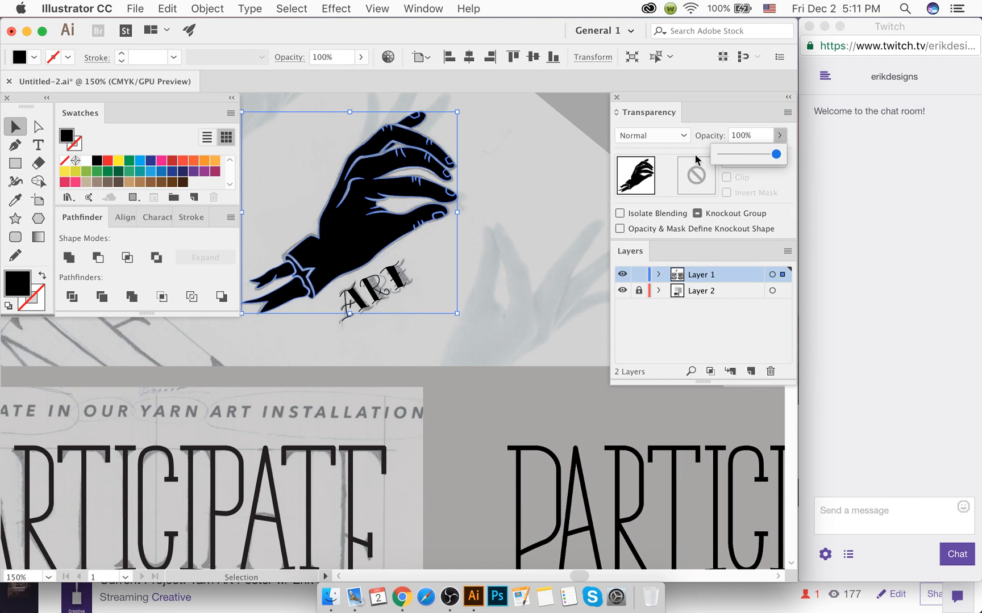
click(555, 179)
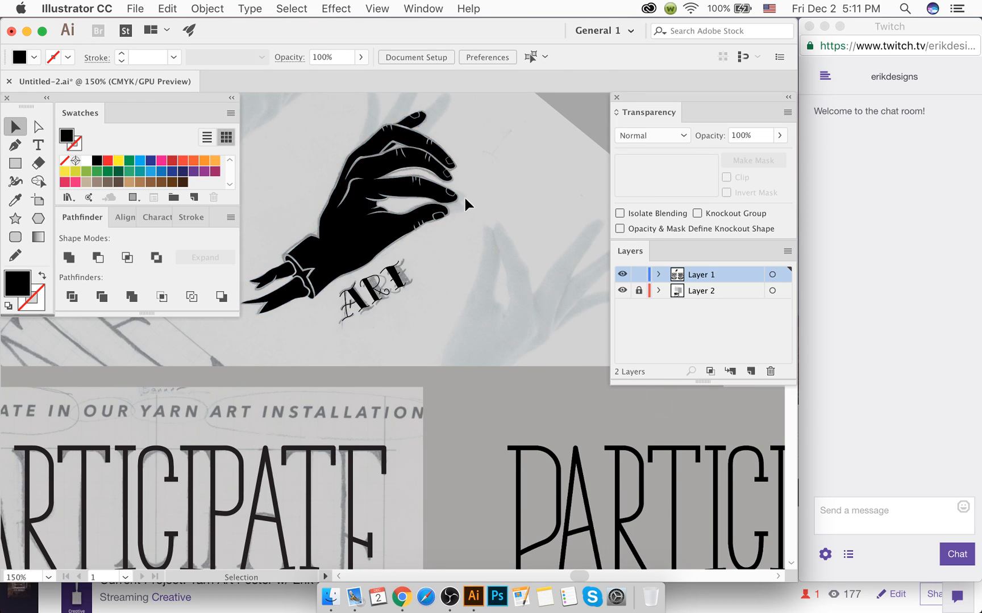
Step: Duplicate the solid black hand and place the copy beside the original
key(super+minus)
drag(423, 193, 580, 183)
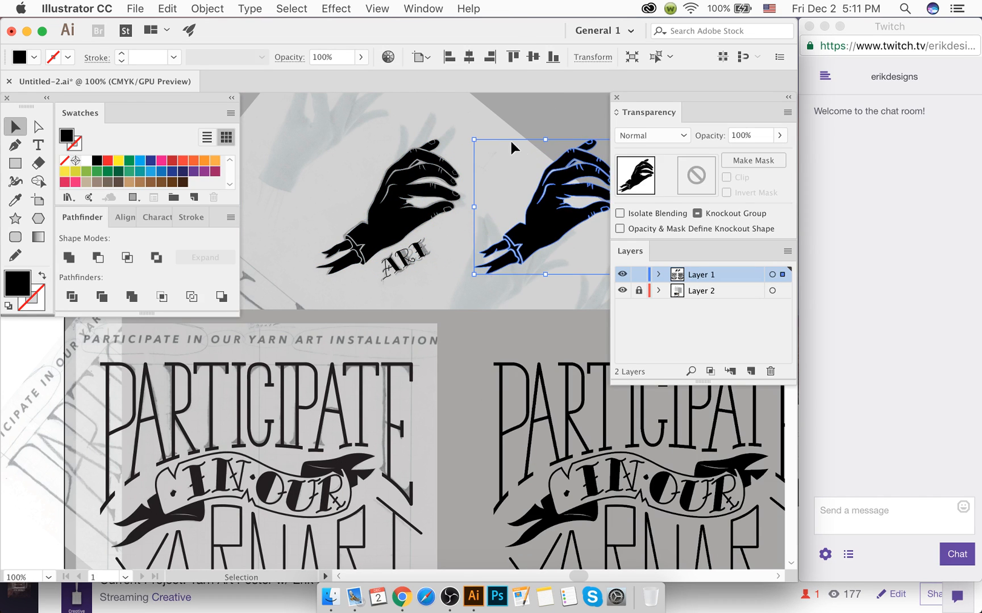
click(506, 169)
Step: Slightly shrink the nail shape on the copied hand's third finger from the top
scroll(508, 170, right, 2)
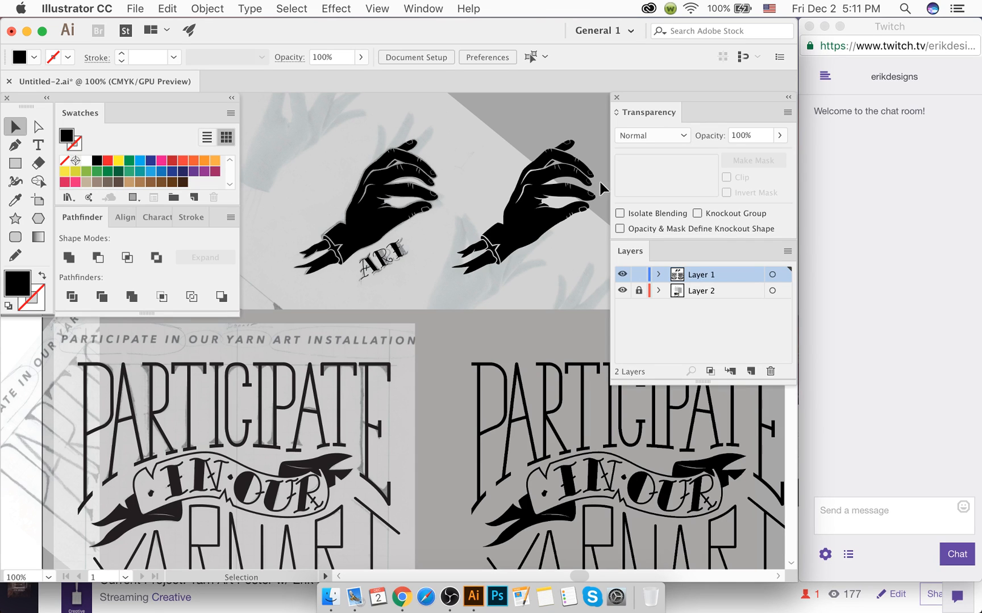
scroll(598, 178, up, 4)
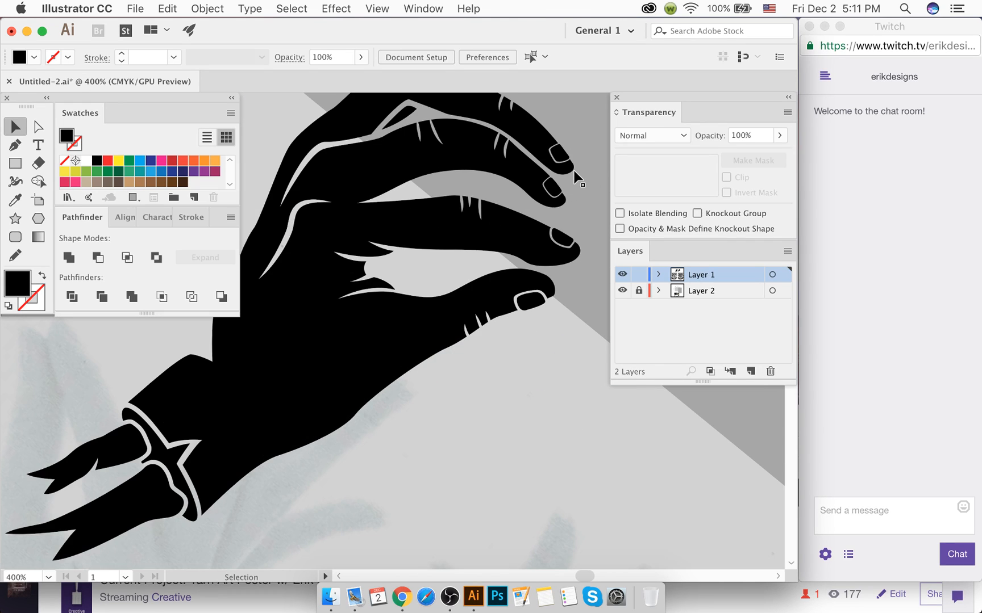
scroll(574, 171, up, 6)
key(a)
click(358, 327)
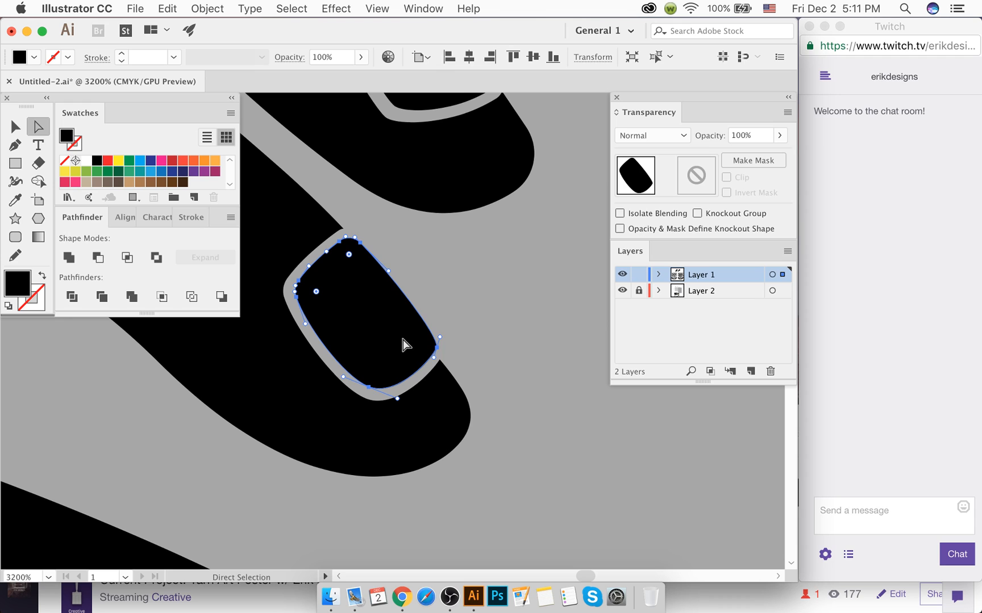
key(v)
drag(440, 391, 433, 390)
key(a)
scroll(431, 363, down, 5)
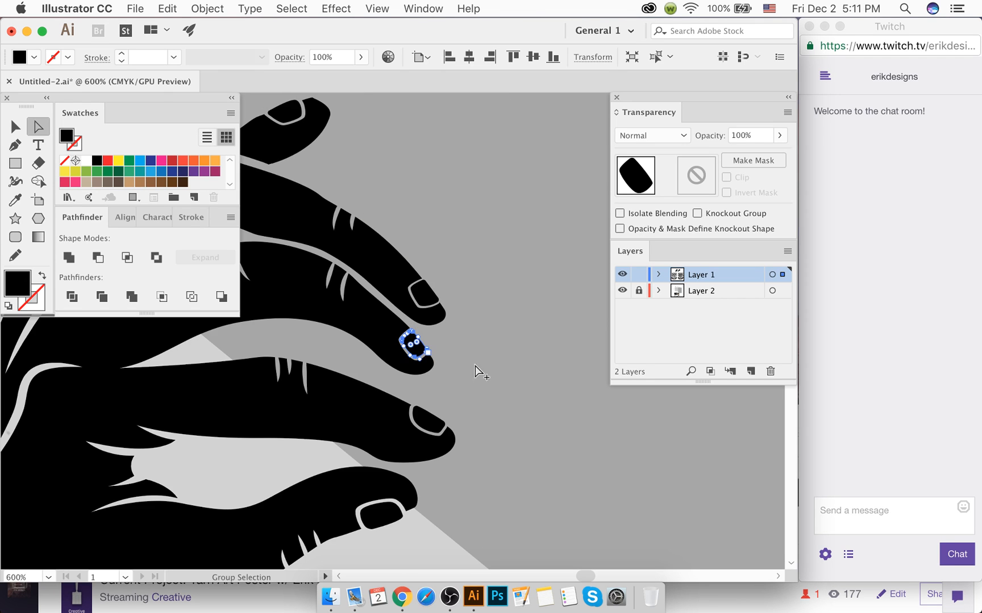
click(482, 372)
Step: Move the copied hand off the sketch onto the empty grey area above it
scroll(488, 375, down, 4)
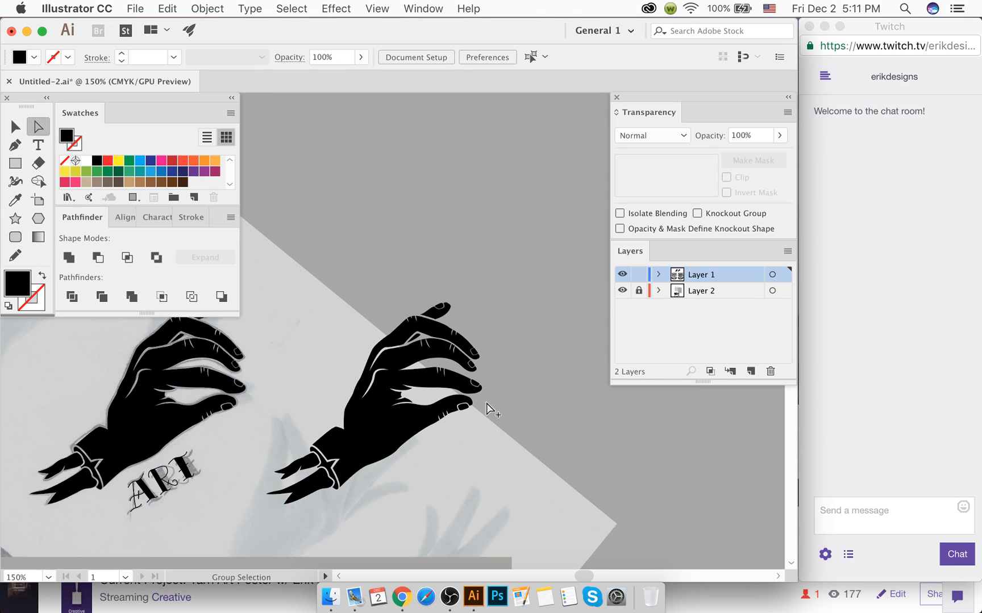
drag(414, 433, 482, 230)
click(544, 347)
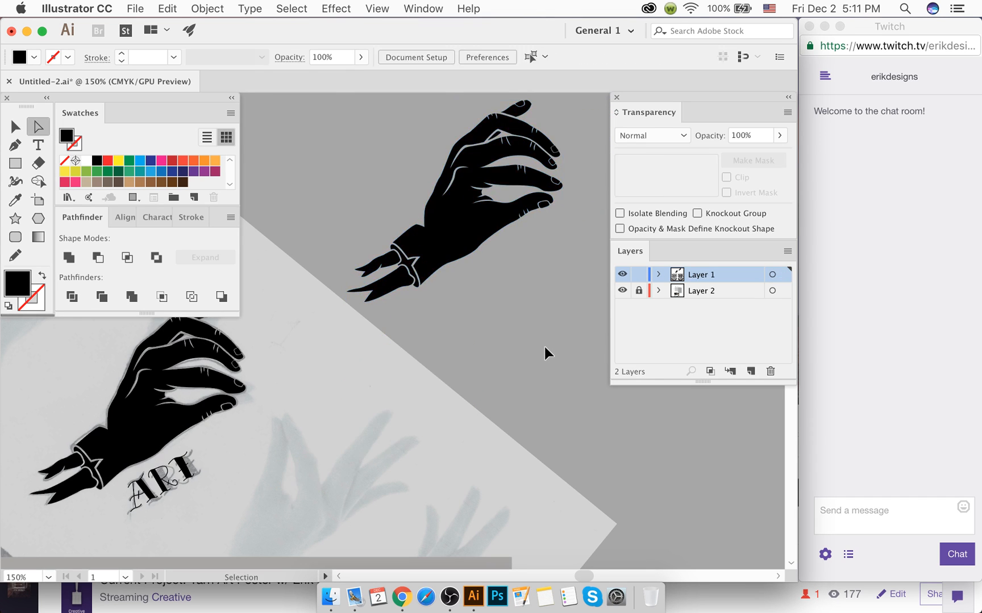
Step: Slightly shrink the nail shape on the copied hand's second finger from the top
scroll(545, 353, down, 1)
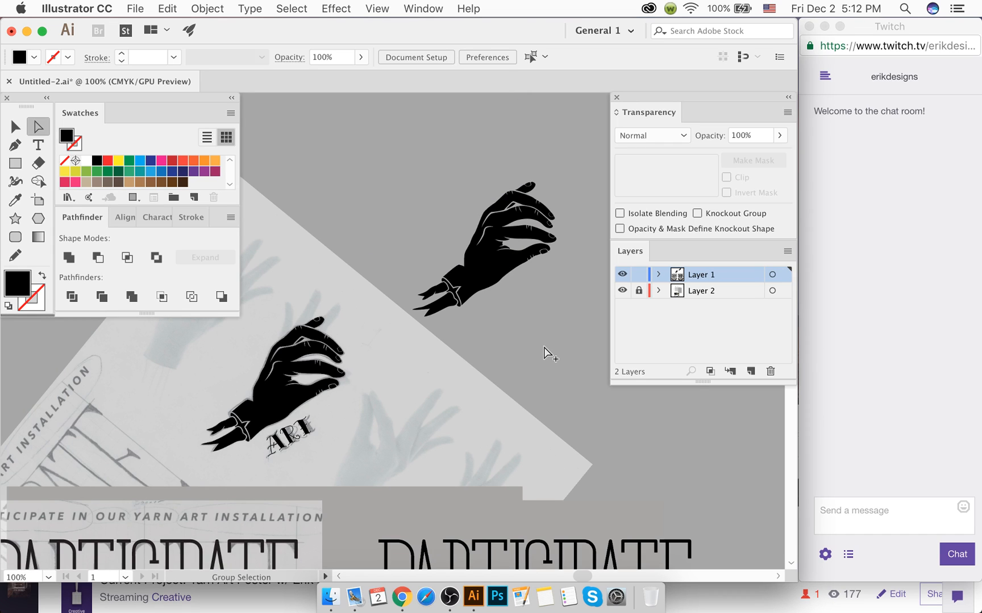
scroll(563, 216, up, 8)
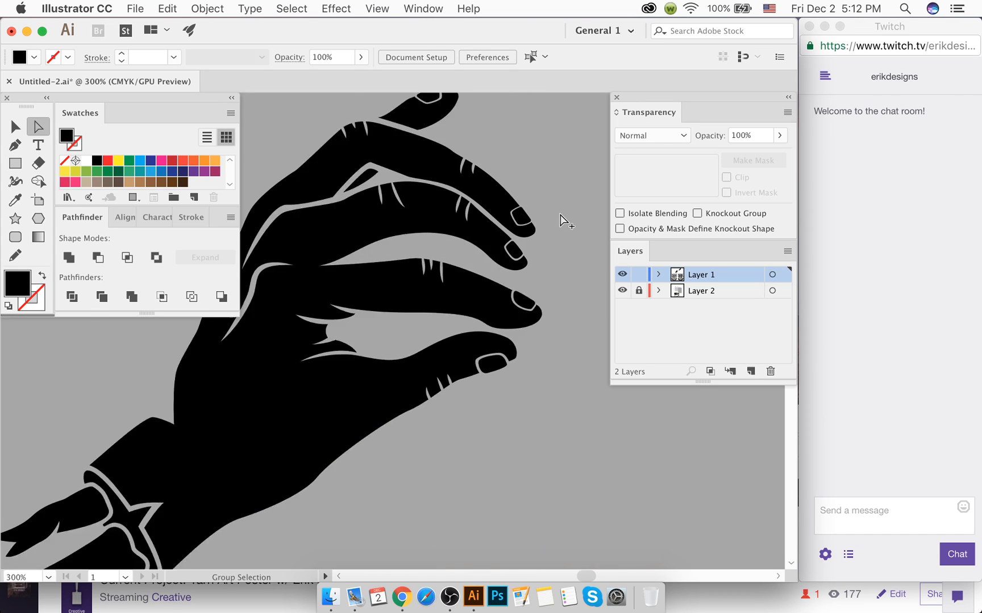
click(504, 241)
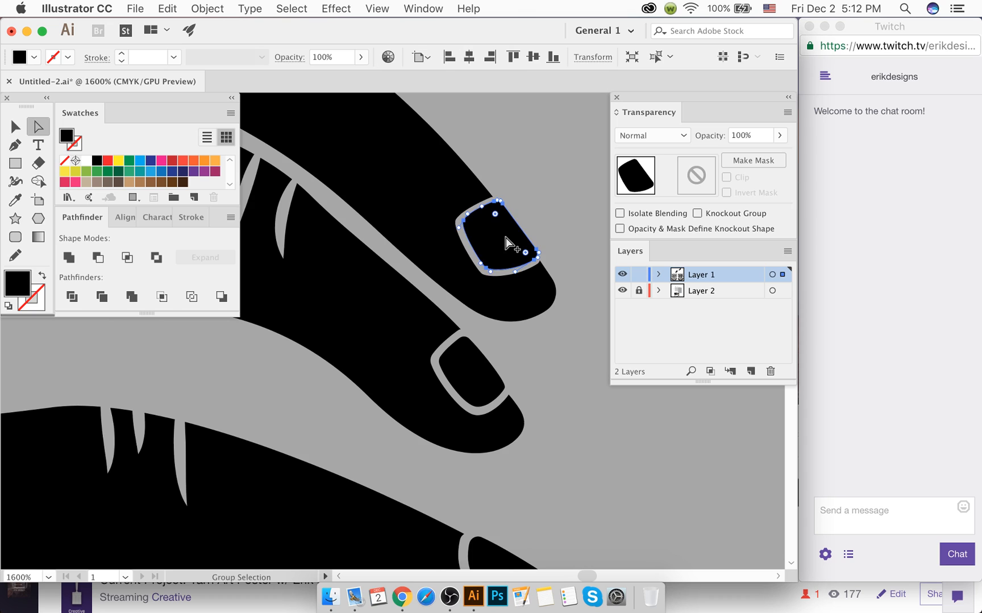
scroll(504, 241, up, 4)
drag(375, 360, 394, 351)
scroll(394, 351, down, 7)
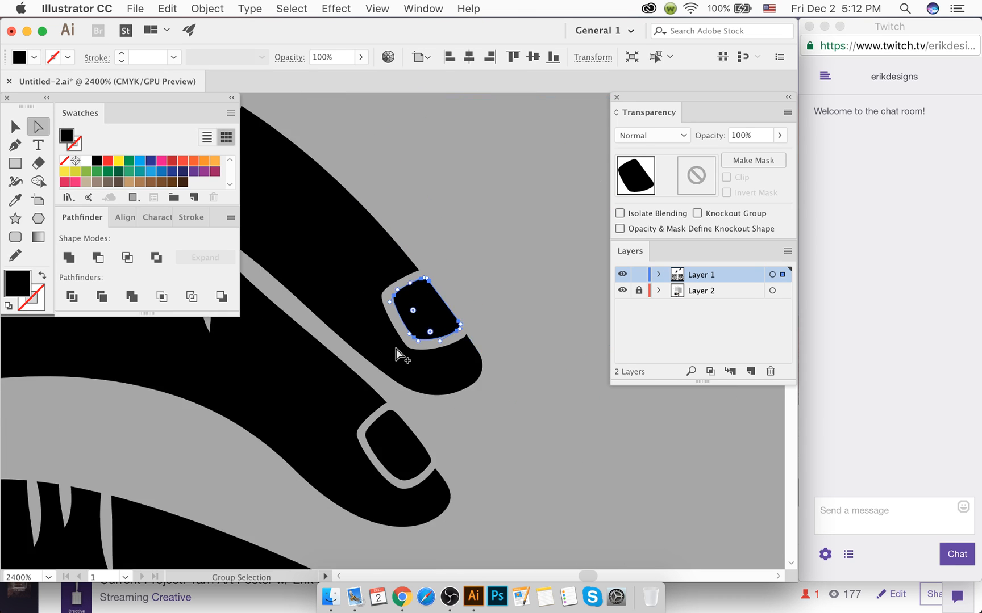
click(470, 284)
Step: Move the refined hand copy back onto the sketch image, beside the original hand
scroll(471, 284, down, 5)
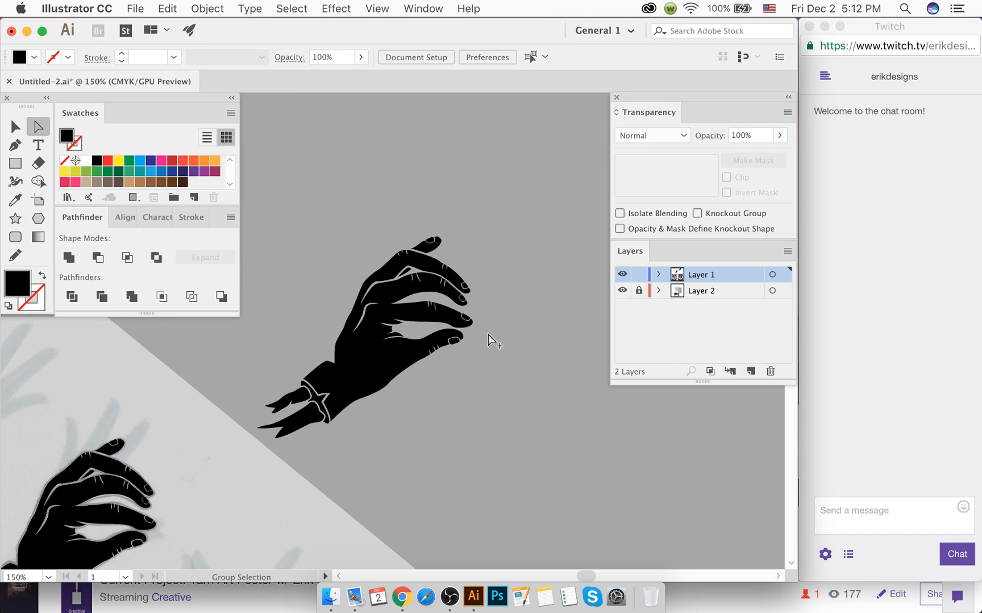
scroll(466, 321, left, 4)
scroll(438, 302, down, 4)
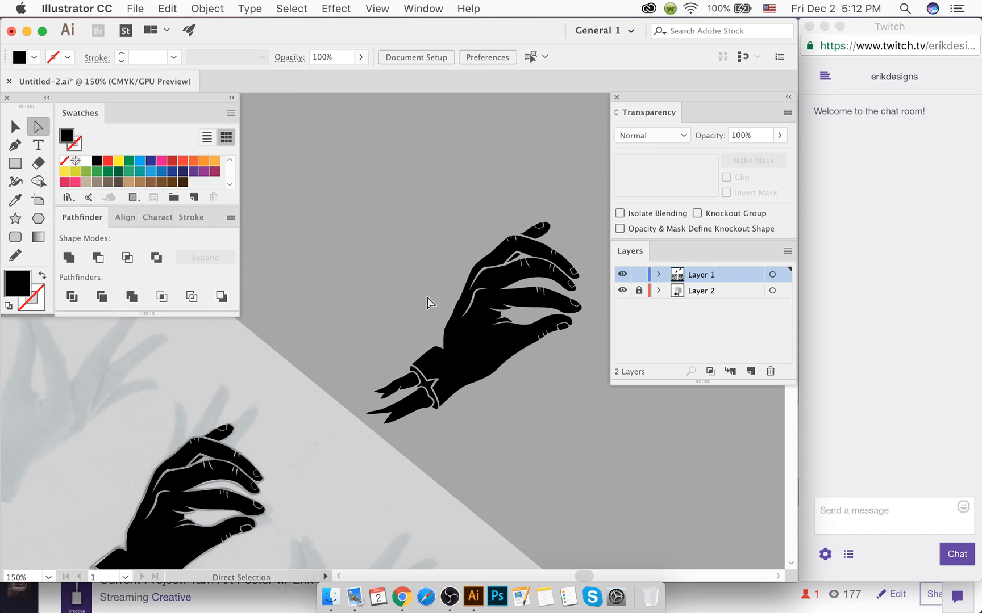
click(16, 127)
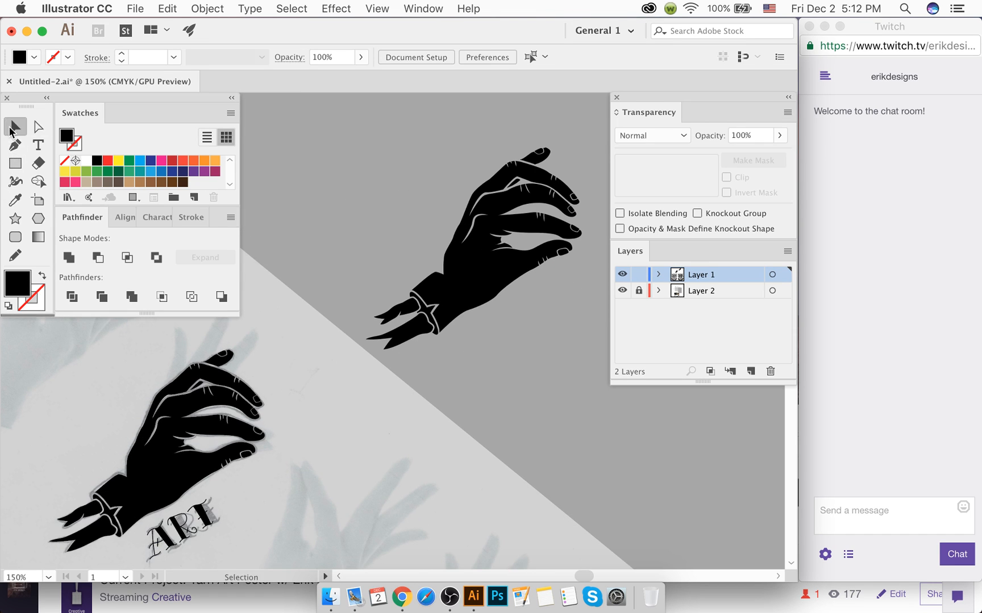
scroll(506, 321, down, 2)
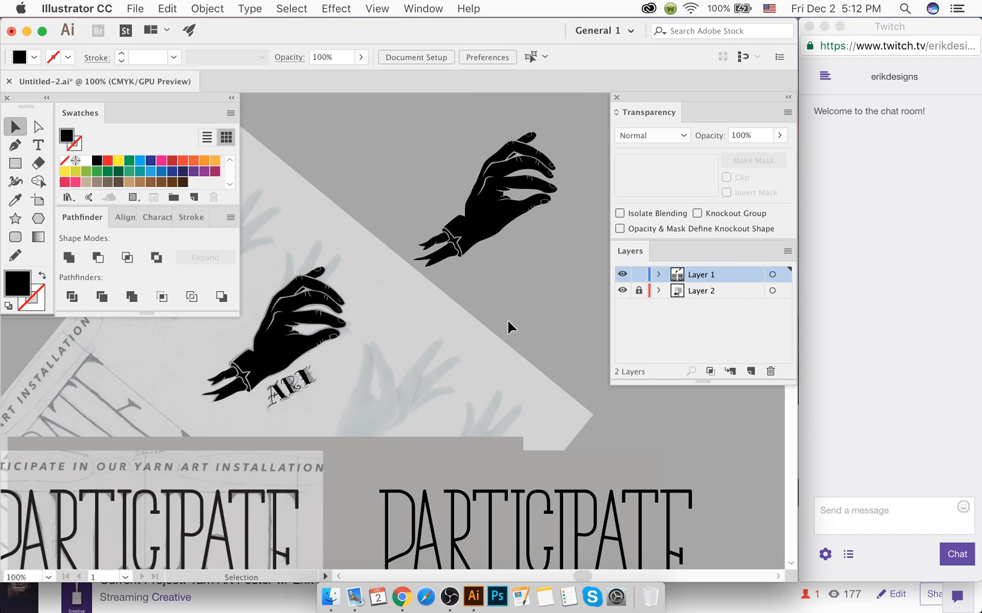
drag(489, 236, 409, 384)
click(520, 305)
Step: Delete the original black hand that covers the YARN lettering
scroll(513, 315, left, 5)
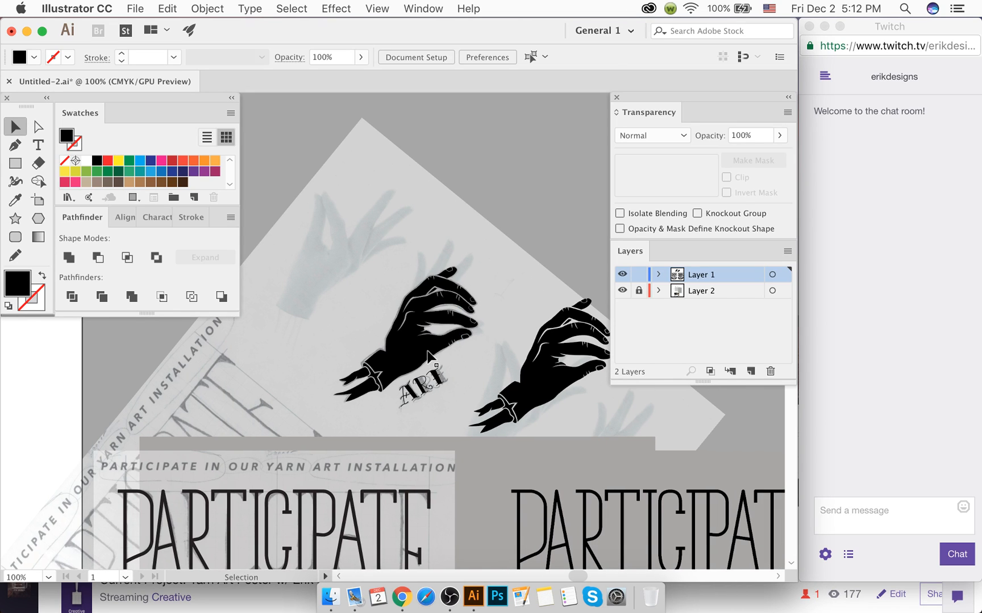
click(430, 357)
click(493, 351)
click(413, 322)
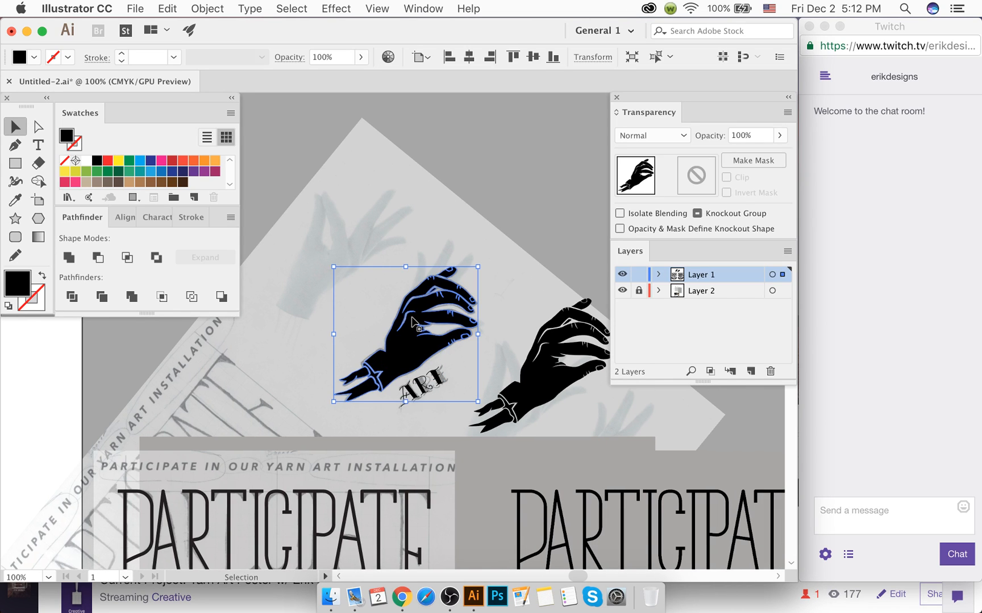
key(Delete)
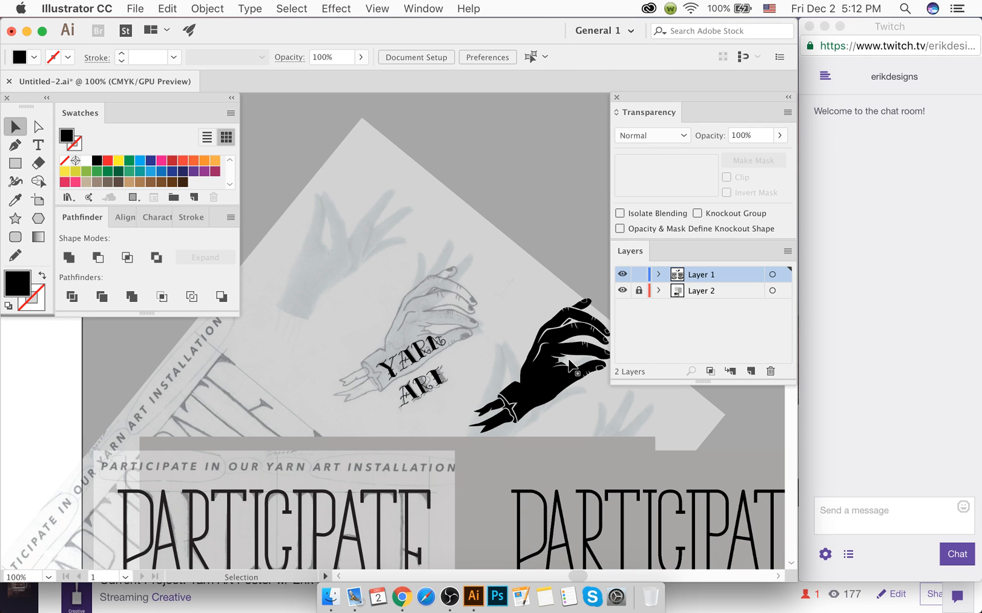
Step: Move the refined hand over the pencil-sketched hand and align its torn cuff ends with the sketch
drag(570, 355, 429, 325)
scroll(353, 383, up, 8)
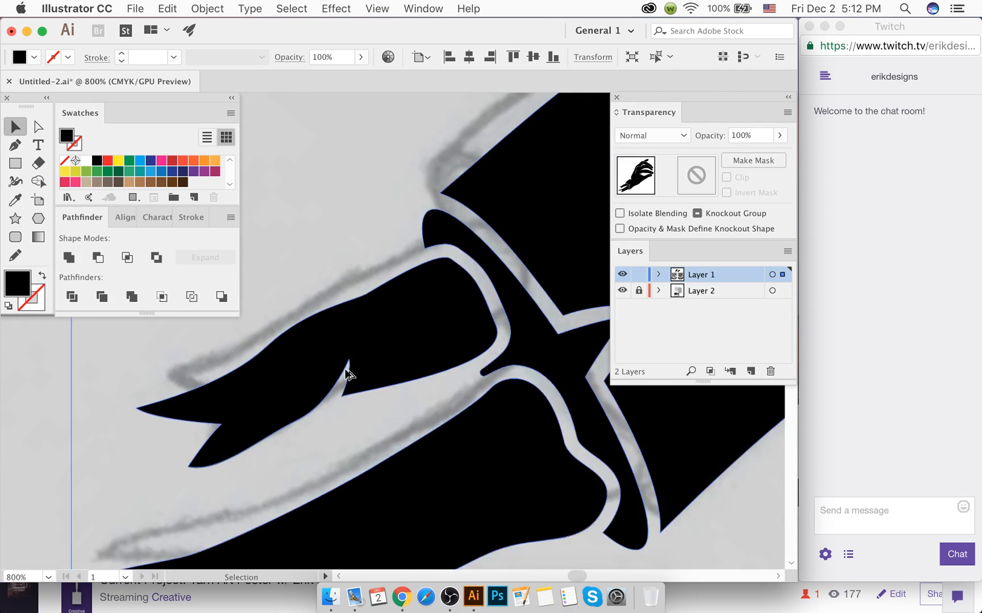
drag(414, 371, 438, 342)
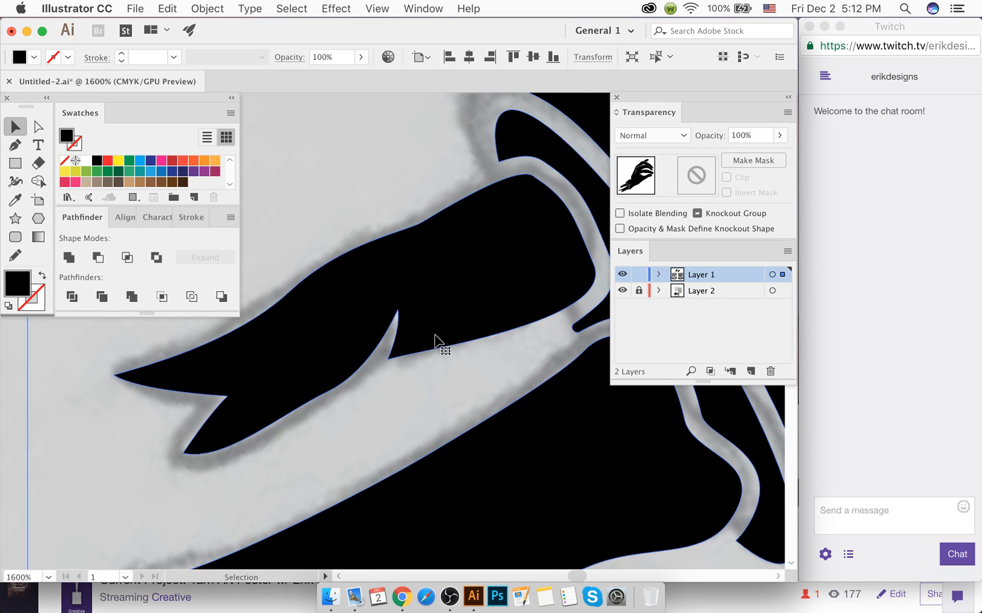
click(440, 381)
scroll(441, 384, down, 4)
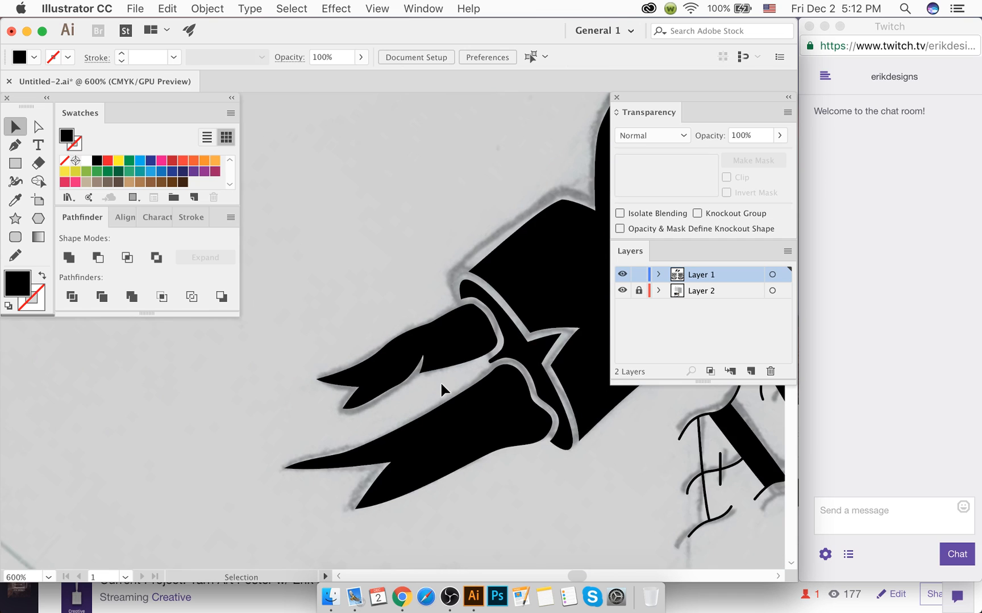
Step: Nudge the vector hand slightly so its outline lines up with the pencil-sketched hand
scroll(441, 391, down, 5)
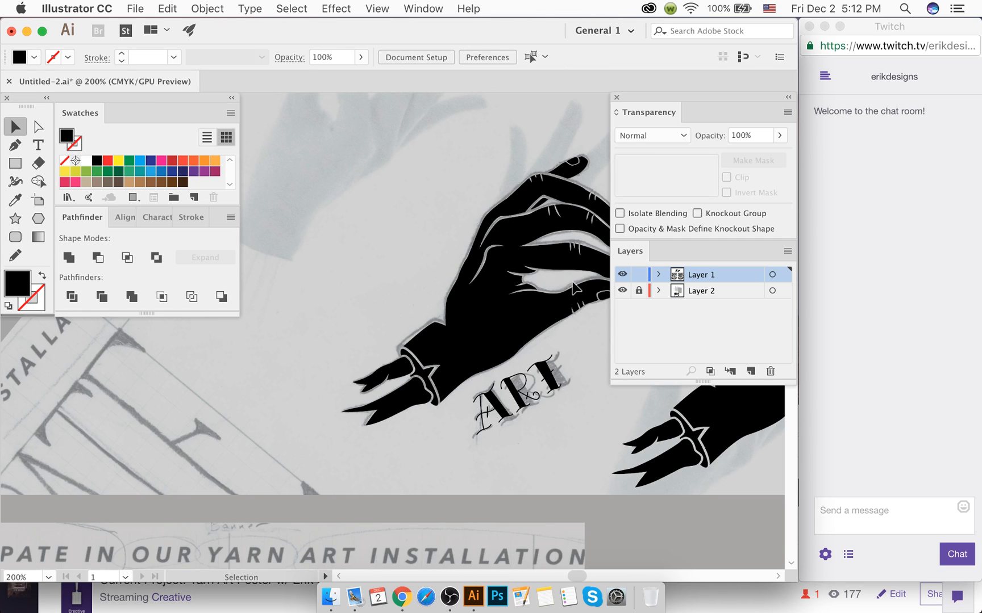
scroll(571, 283, up, 5)
drag(463, 358, 461, 355)
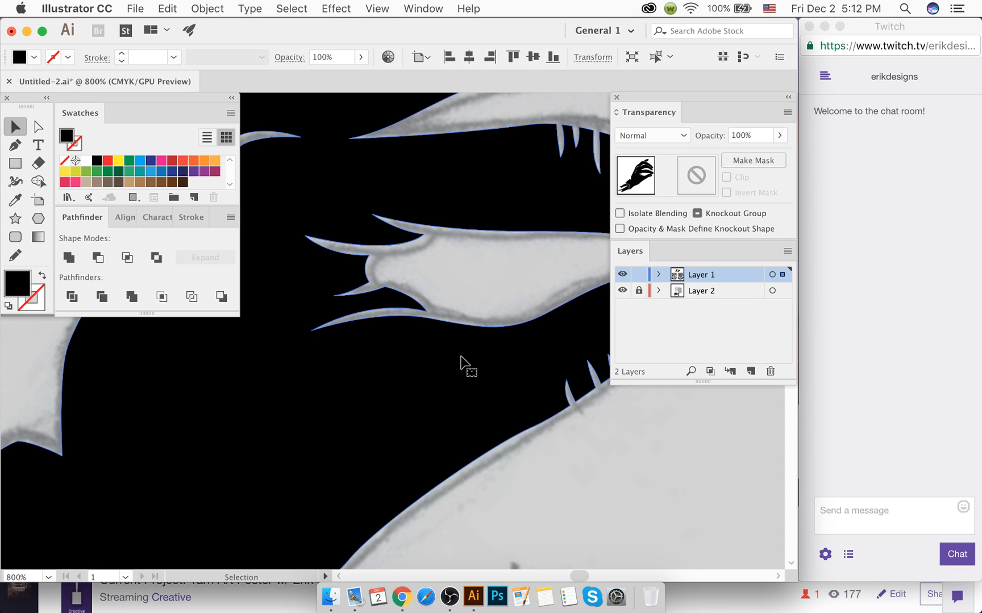
click(481, 296)
scroll(481, 297, down, 5)
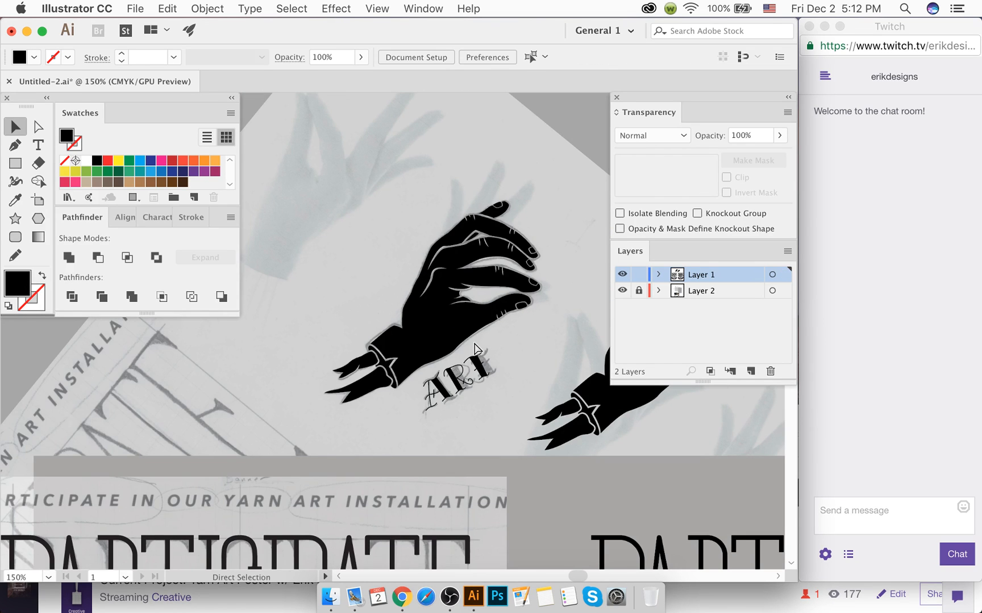
Step: Nudge the hand slightly beneath the YARN lettering and fill the lettering with orange
scroll(449, 335, right, 3)
click(400, 336)
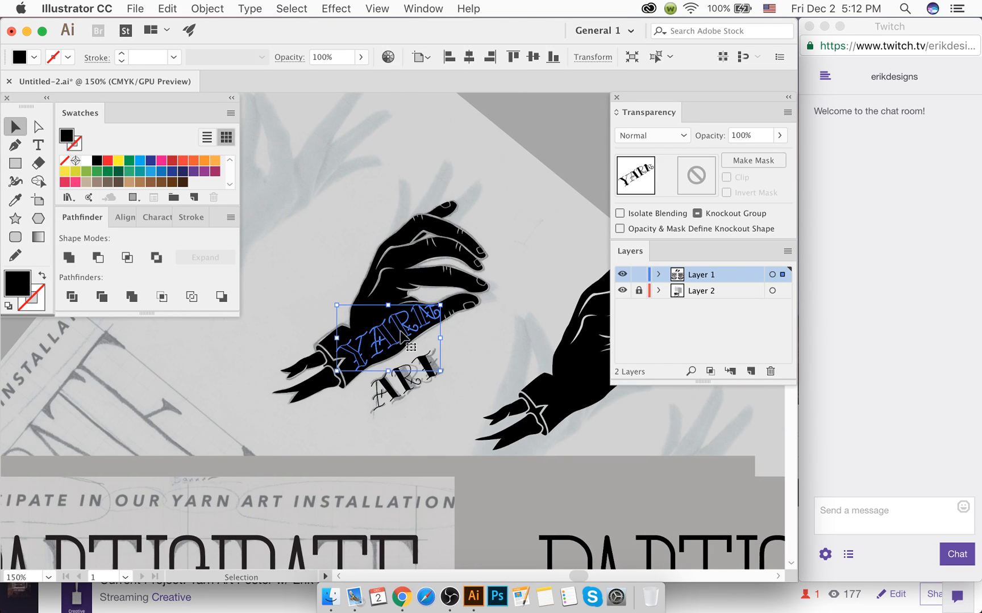
scroll(441, 295, up, 5)
scroll(415, 379, up, 1)
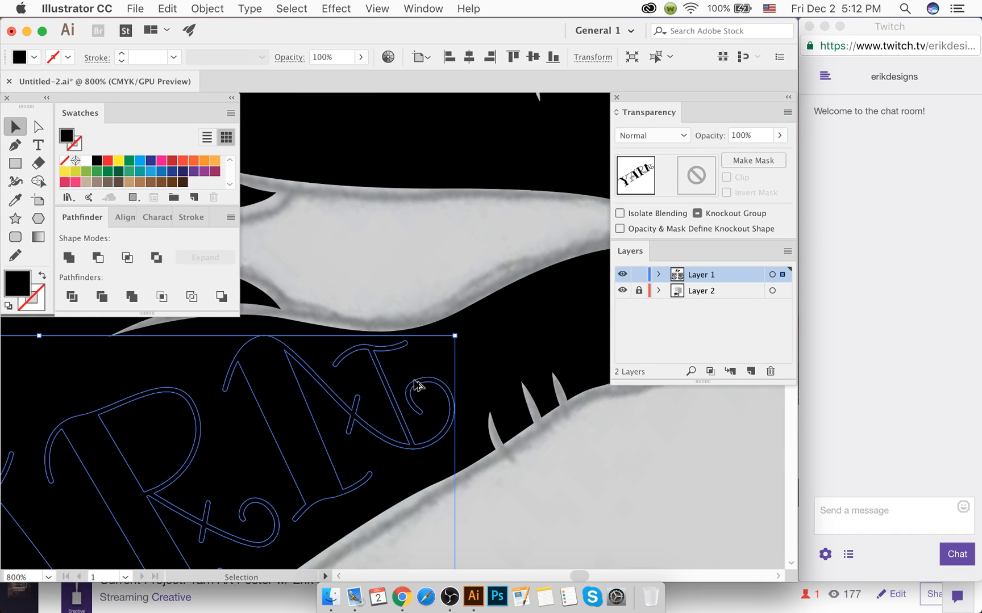
drag(403, 496, 400, 492)
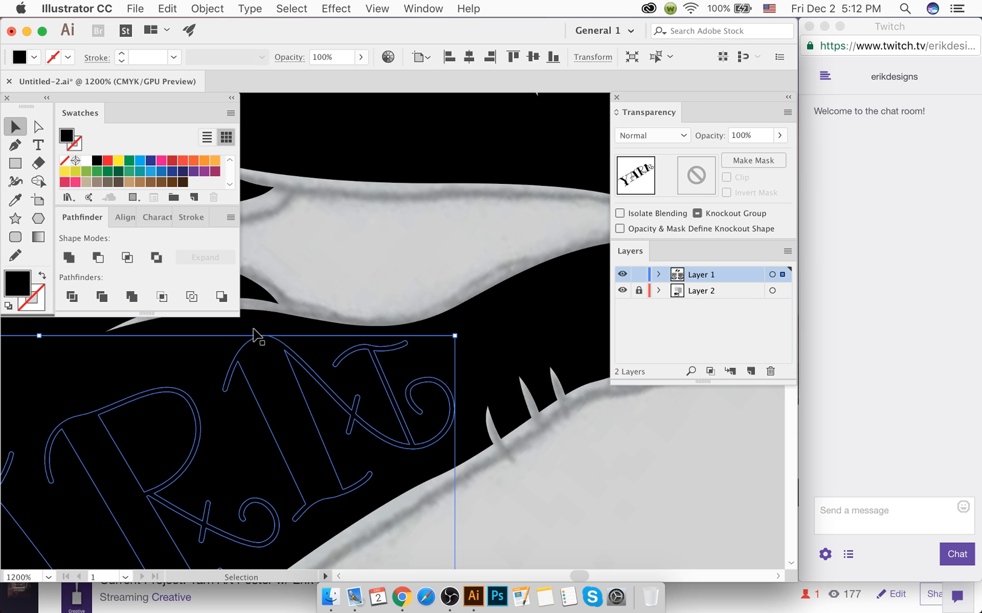
click(205, 161)
click(363, 287)
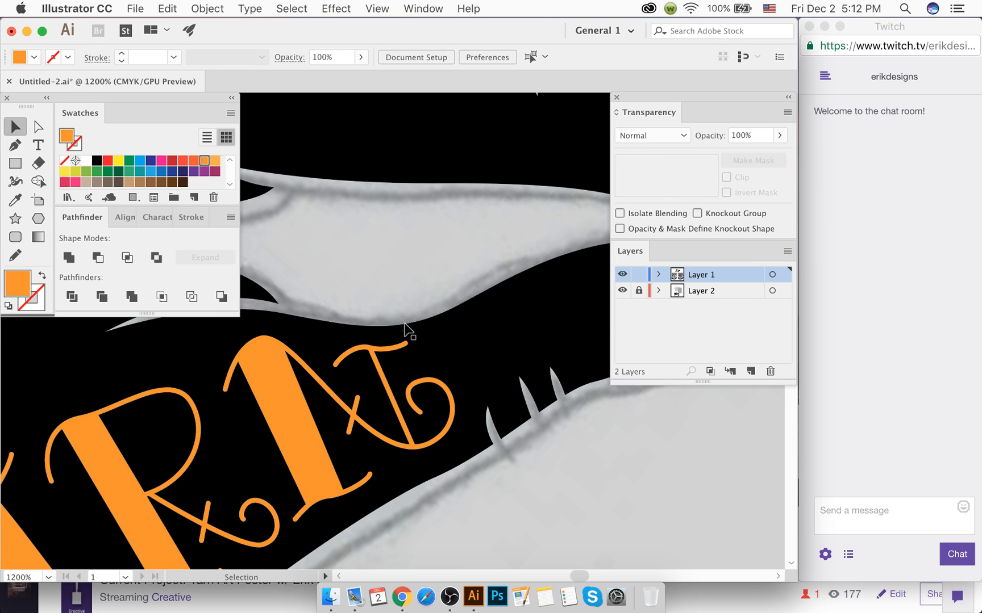
Step: Check the anchor points of the orange YARN lettering and save the document
scroll(378, 300, down, 3)
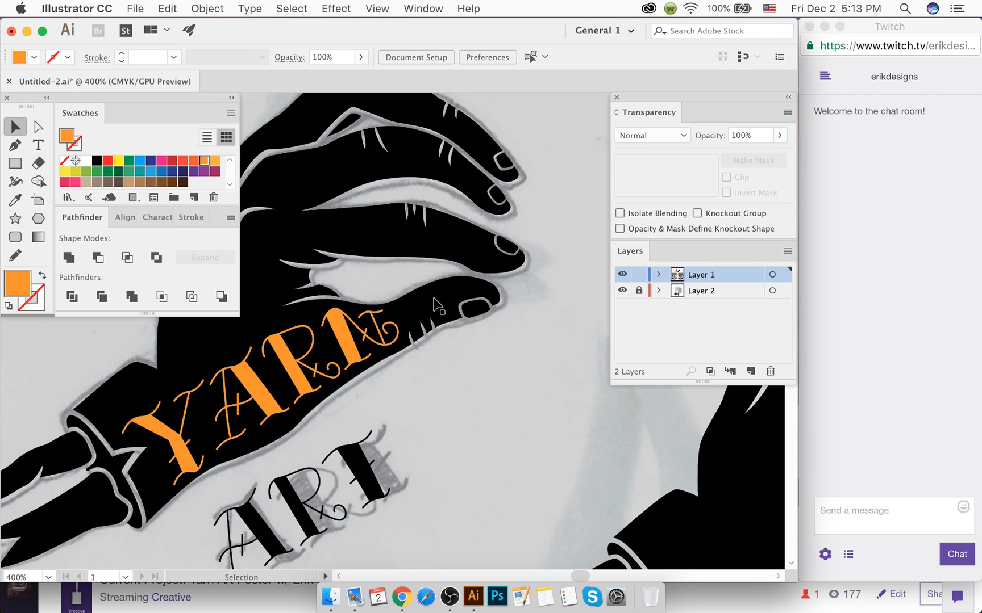
click(337, 350)
click(342, 348)
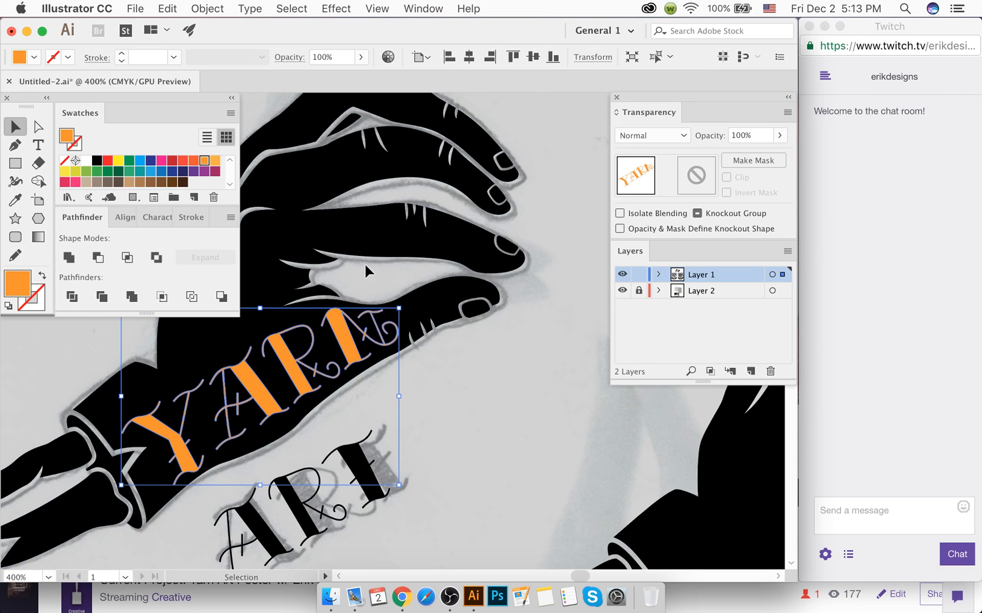
key(a)
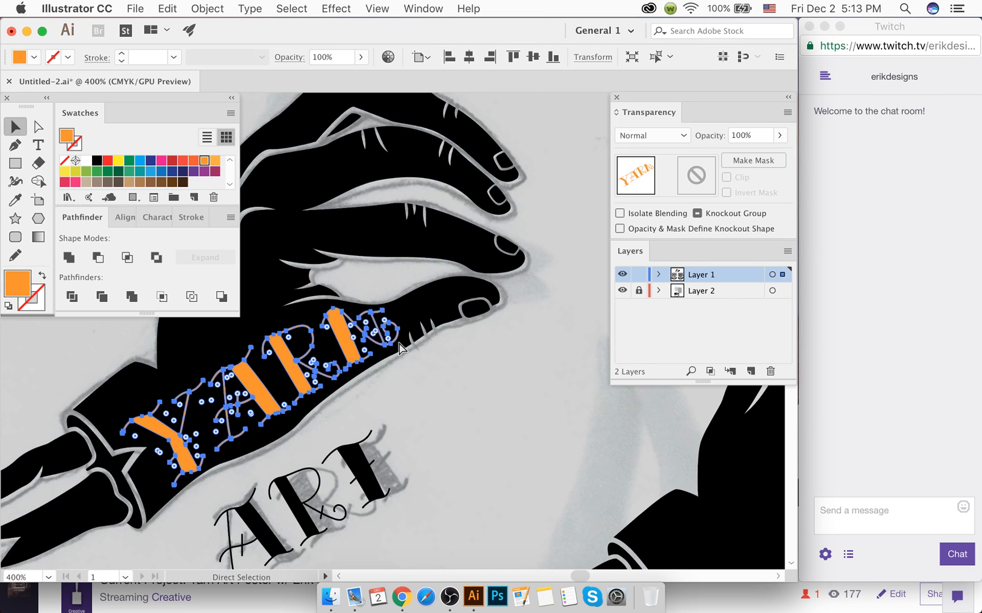
key(v)
key(super+s)
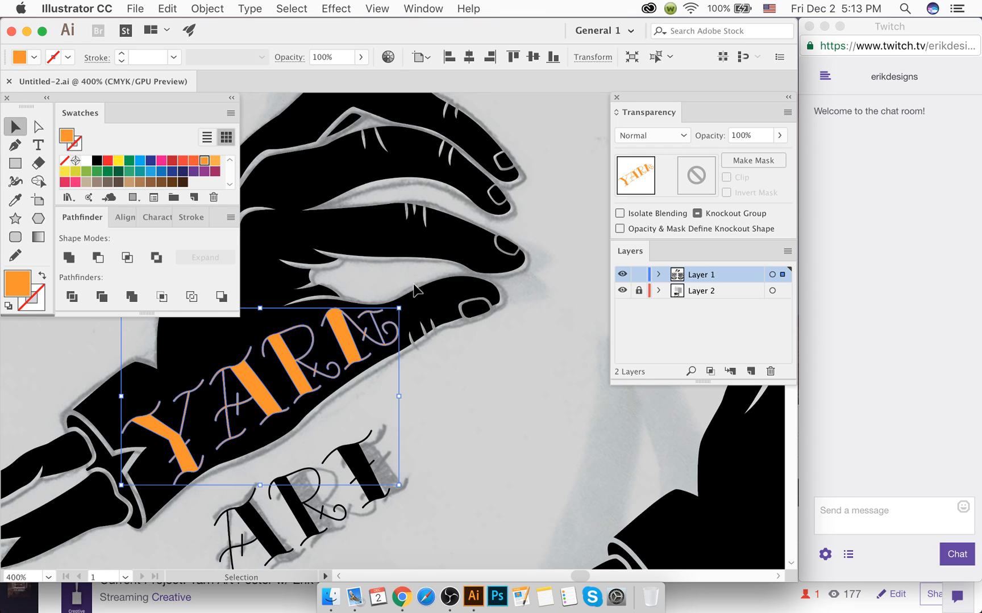
Step: Select the hand together with the orange YARN lettering and apply Pathfinder Trim to them
click(376, 286)
click(319, 370)
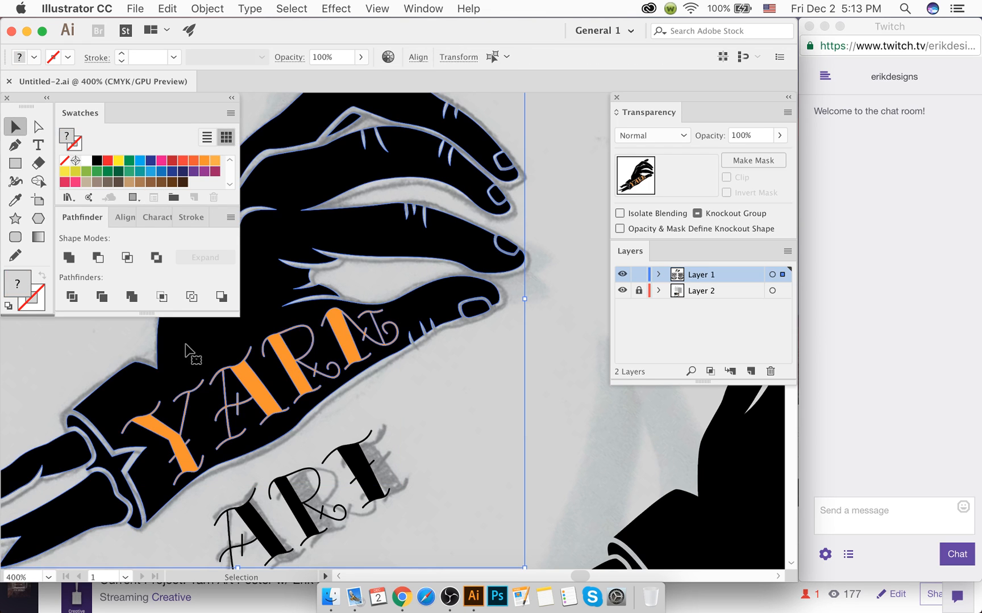
click(120, 218)
click(84, 217)
click(102, 297)
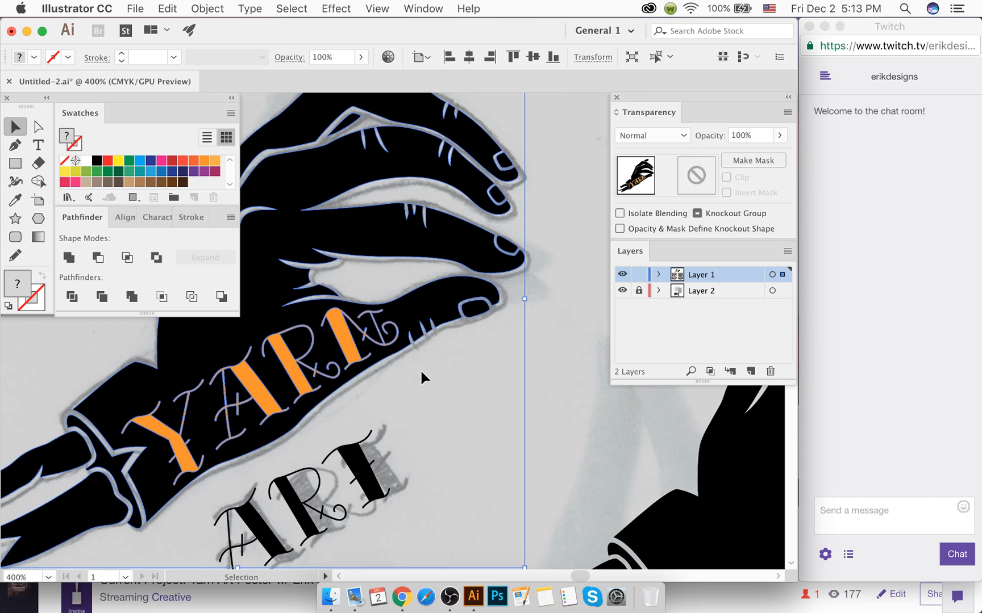
Step: Isolate the trimmed group, select all orange lettering by matching fill and stroke, delete it, and leave isolation mode
right_click(342, 302)
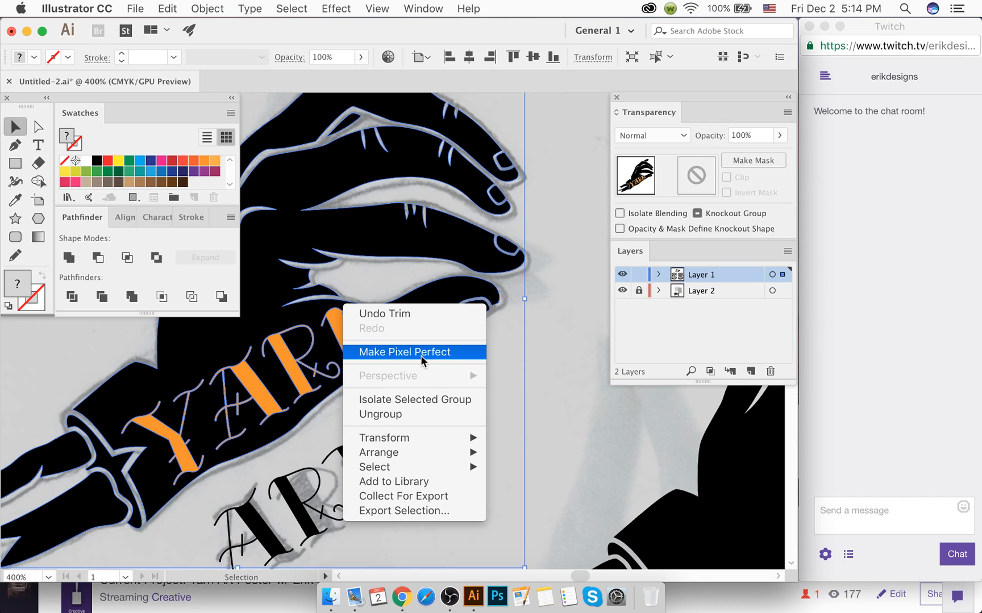
click(409, 397)
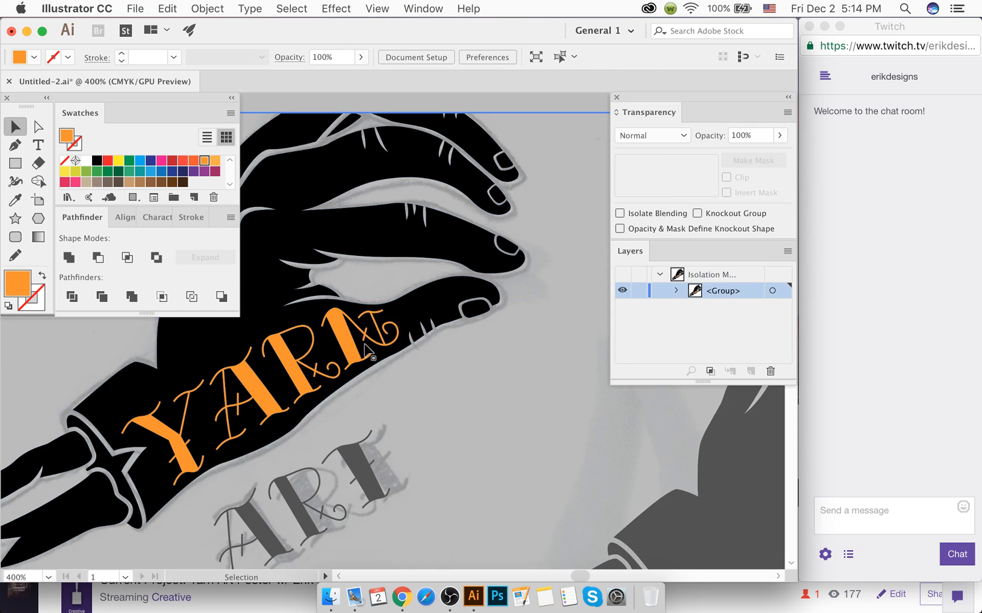
click(355, 348)
click(345, 6)
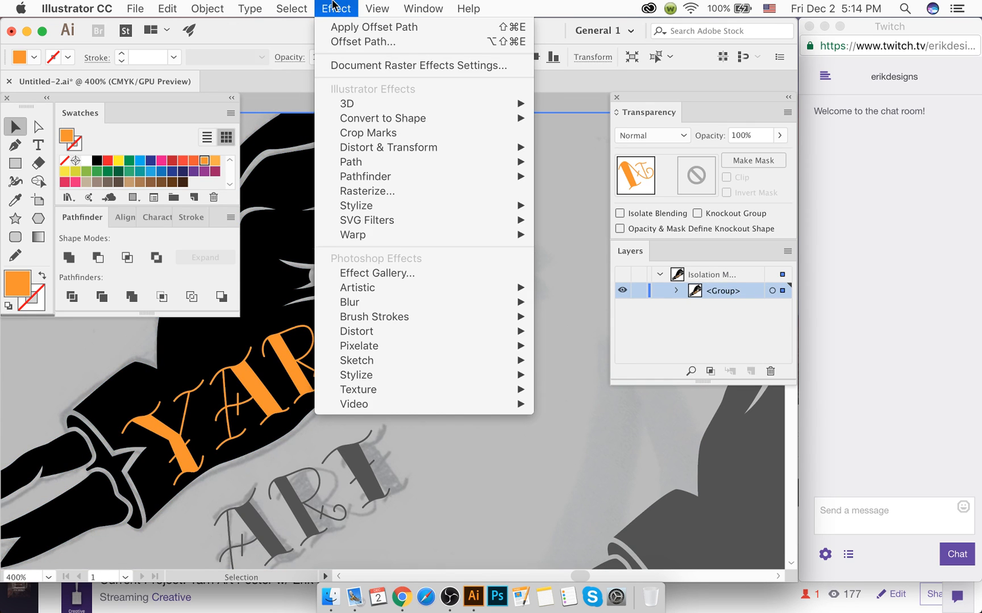
mouse_move(307, 7)
mouse_move(386, 151)
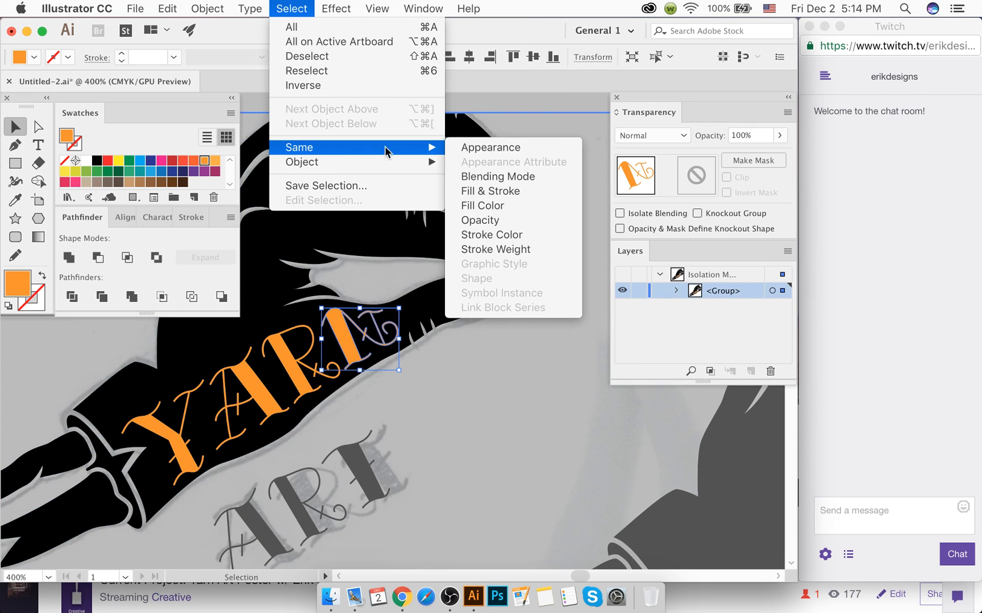
click(503, 191)
key(Delete)
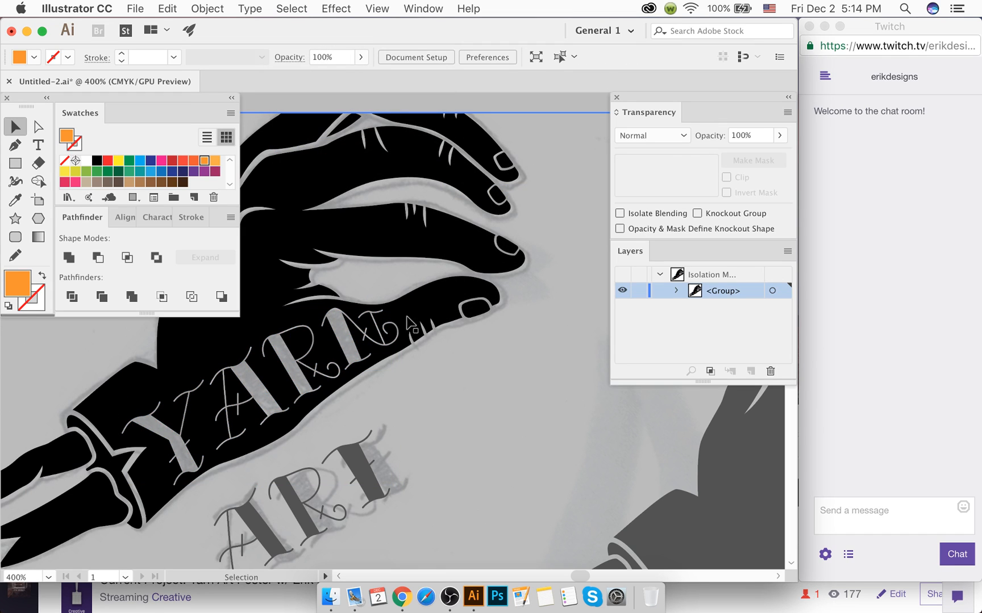
double_click(446, 102)
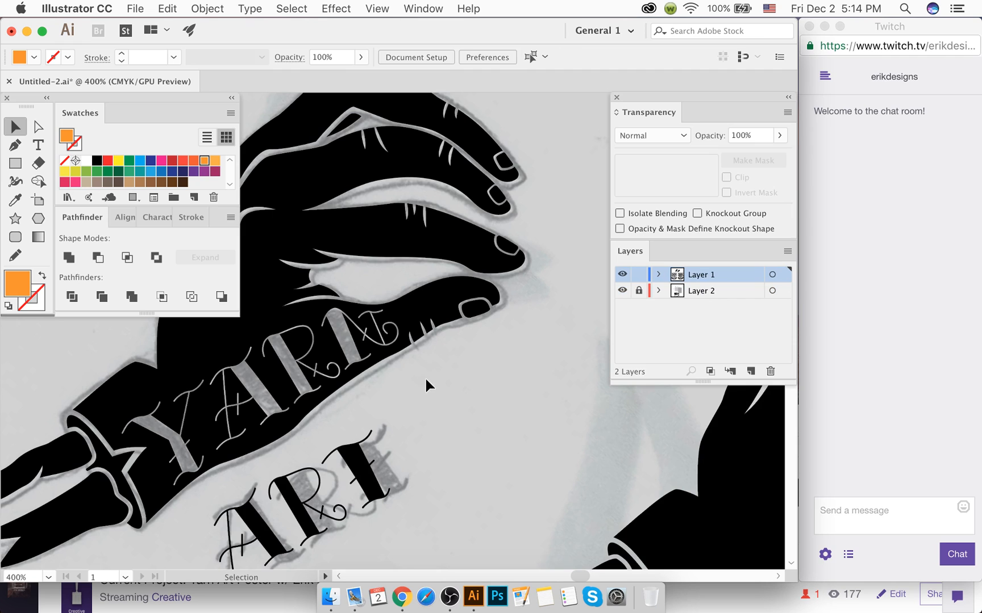
Step: Move the hand with the cut-out YARN lettering off the sketch onto the empty canvas above it
click(436, 323)
key(super+minus)
key(super+minus)
key(super+minus)
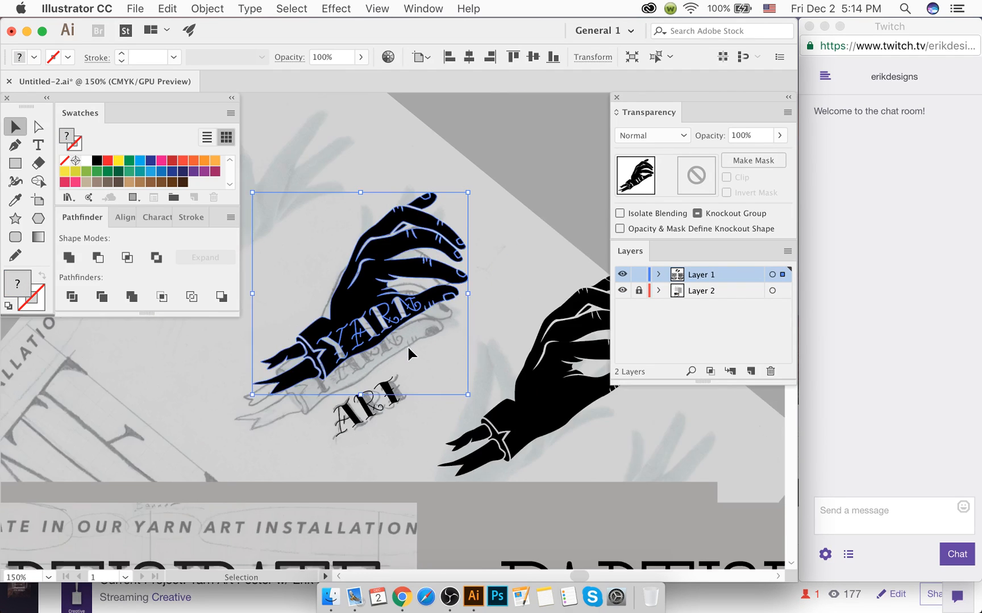
key(super+minus)
key(super+minus)
key(super+minus)
drag(414, 340, 557, 193)
click(443, 181)
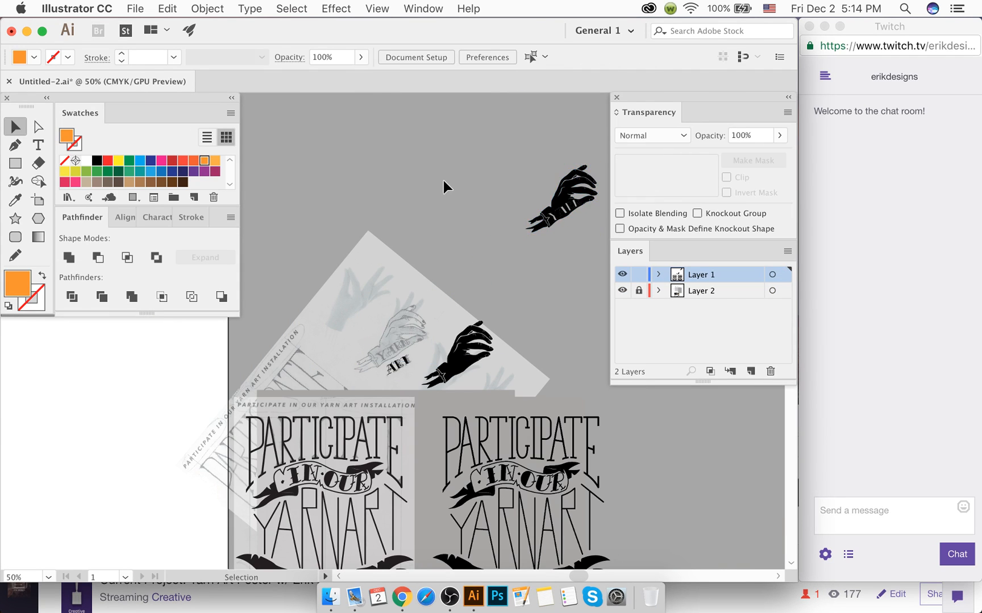
drag(549, 227, 526, 239)
click(542, 236)
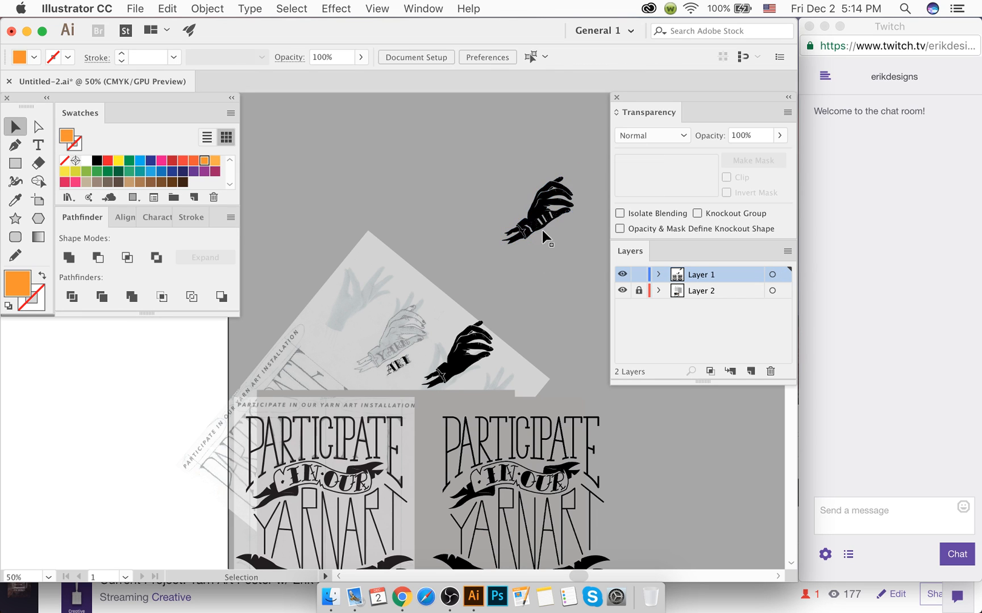
Step: Check the cut-out letters, then place the hand on the white artboard, enlarged and rotated more upright
scroll(548, 223, up, 5)
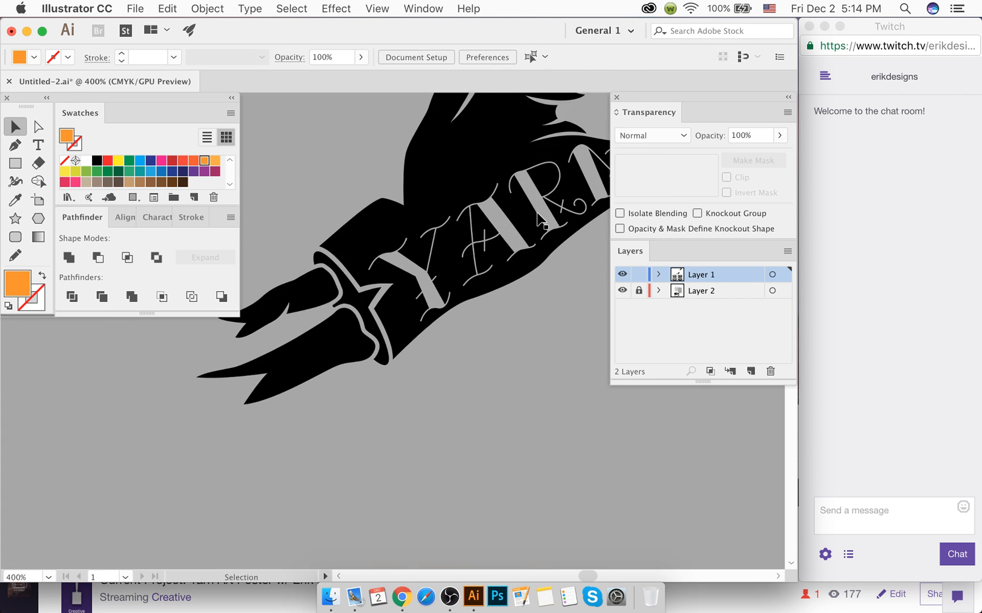
scroll(487, 230, up, 2)
scroll(483, 234, down, 10)
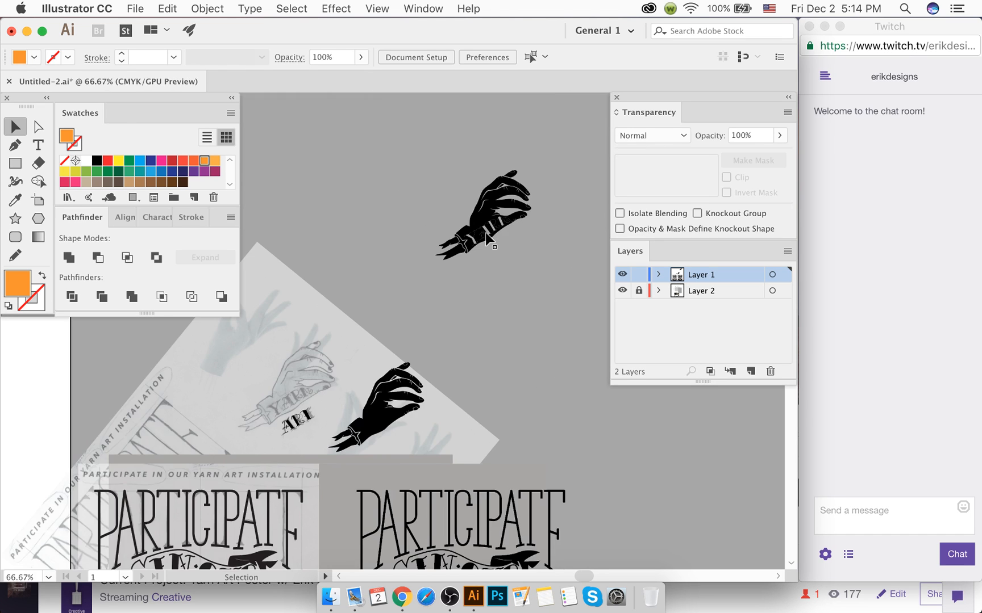
mouse_move(482, 225)
mouse_down()
mouse_move(427, 289)
mouse_move(364, 311)
mouse_up()
scroll(396, 282, down, 2)
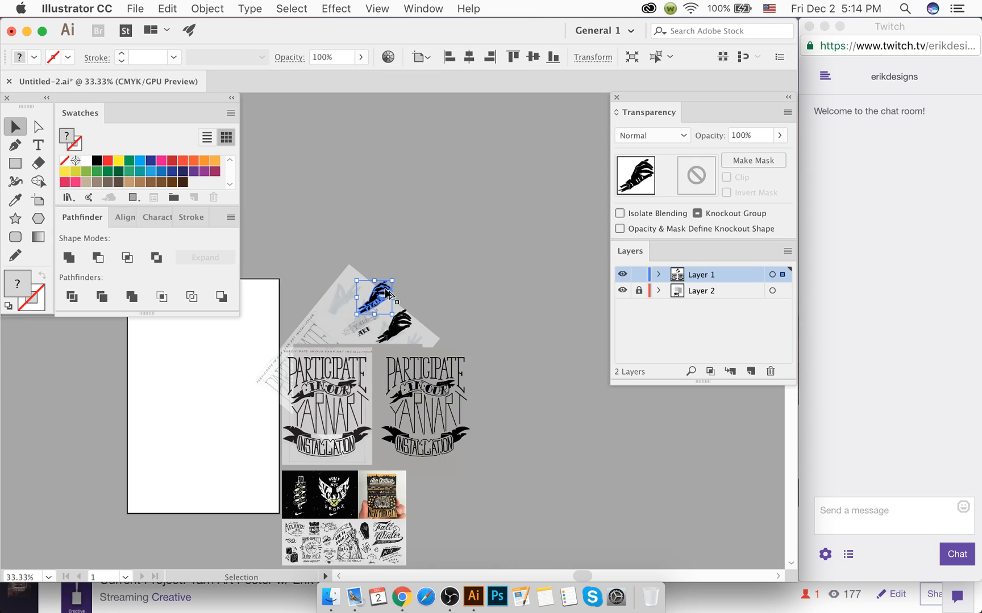
drag(392, 271, 480, 226)
click(483, 227)
mouse_move(417, 279)
mouse_down()
mouse_move(226, 420)
mouse_move(229, 480)
mouse_up()
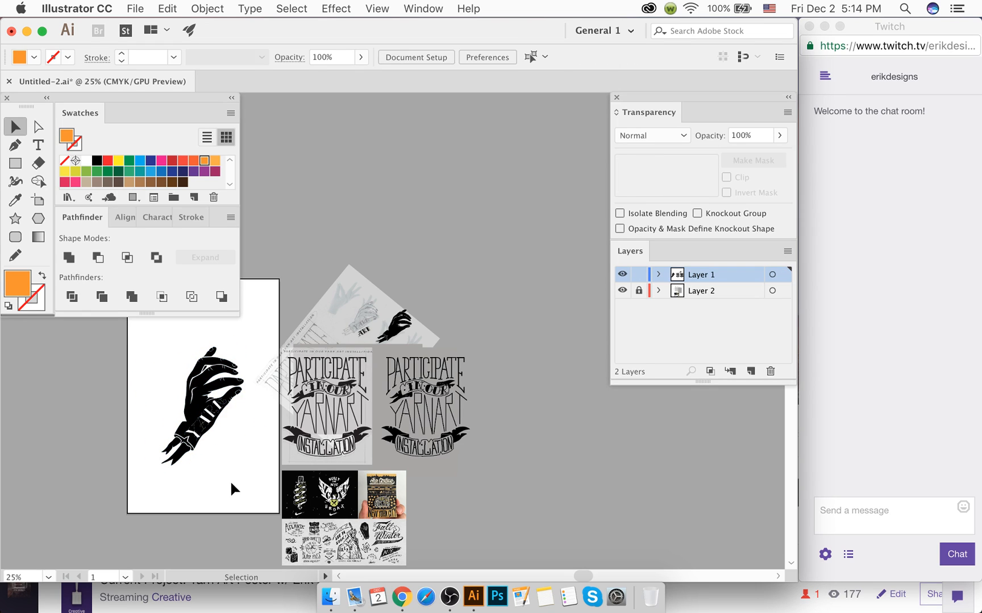
Step: Scale the hand down slightly, shift it toward the artboard's left edge, and inspect the cut-out lettering
drag(264, 438, 248, 434)
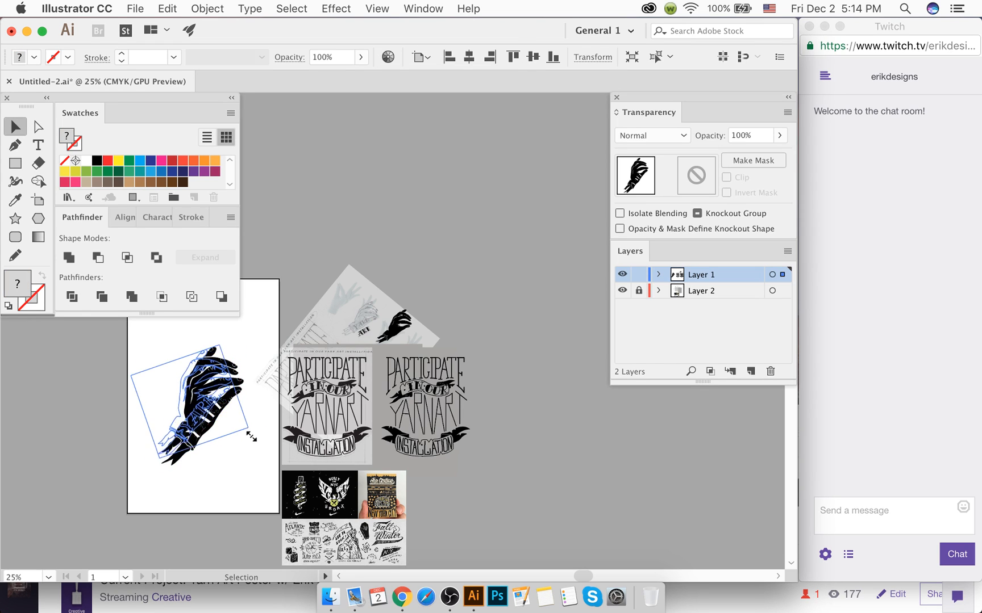
click(247, 453)
drag(186, 423, 172, 433)
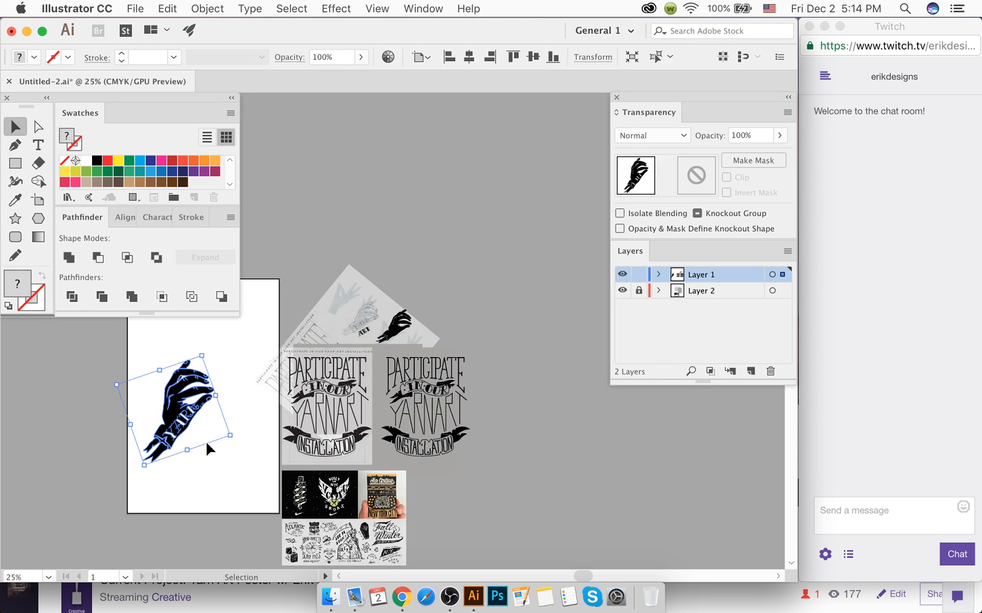
click(205, 442)
scroll(185, 445, up, 3)
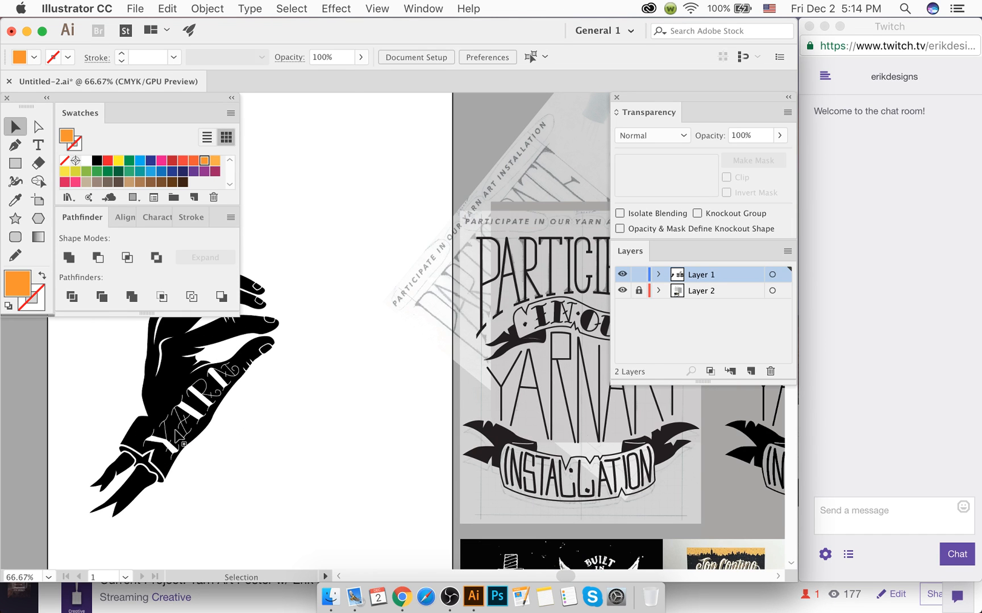
scroll(183, 443, up, 3)
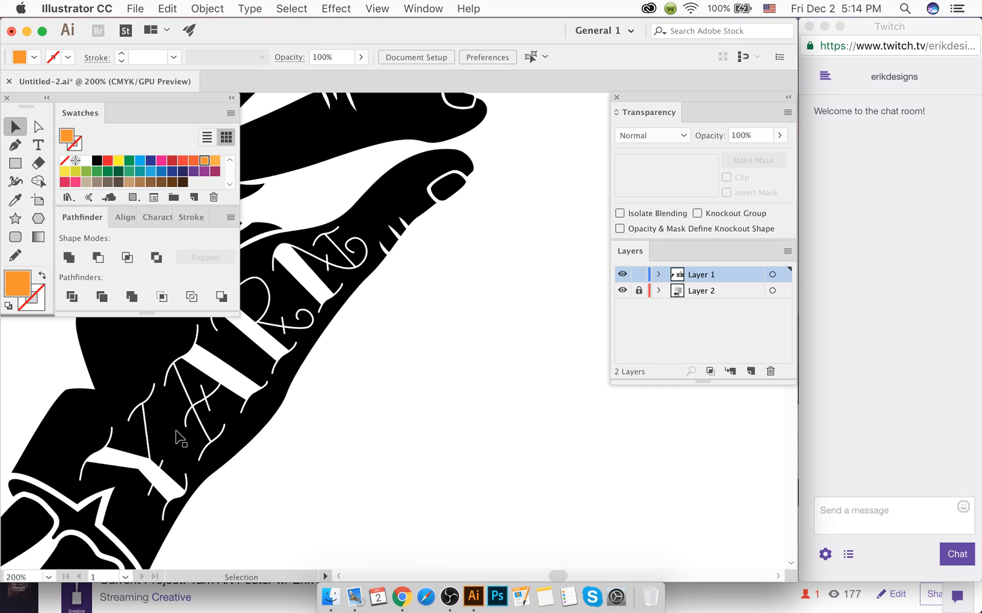
scroll(191, 430, down, 1)
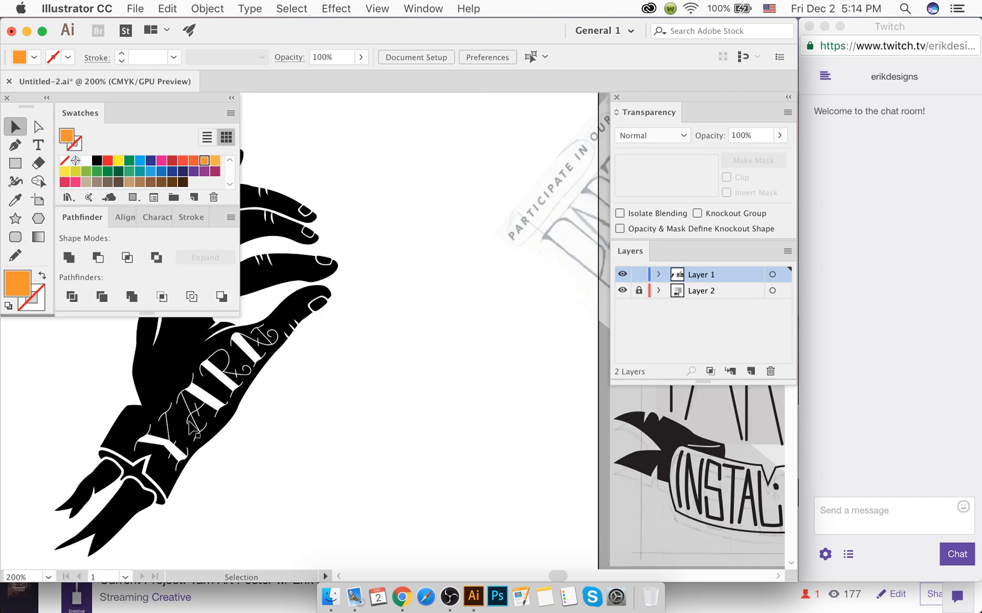
Step: Undo the placement and scaling of the hand and the deletion of the orange YARN lettering
scroll(191, 430, down, 2)
key(super+z)
key(super+z)
key(super+z)
key(super+z)
key(super+z)
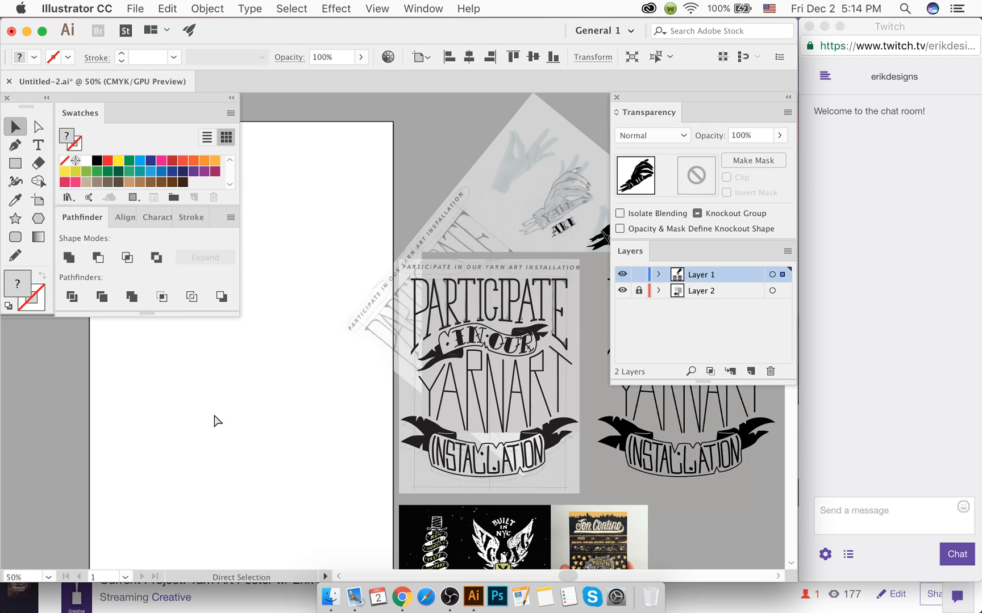
key(super+z)
key(super+z)
key(super+z)
key(super+z)
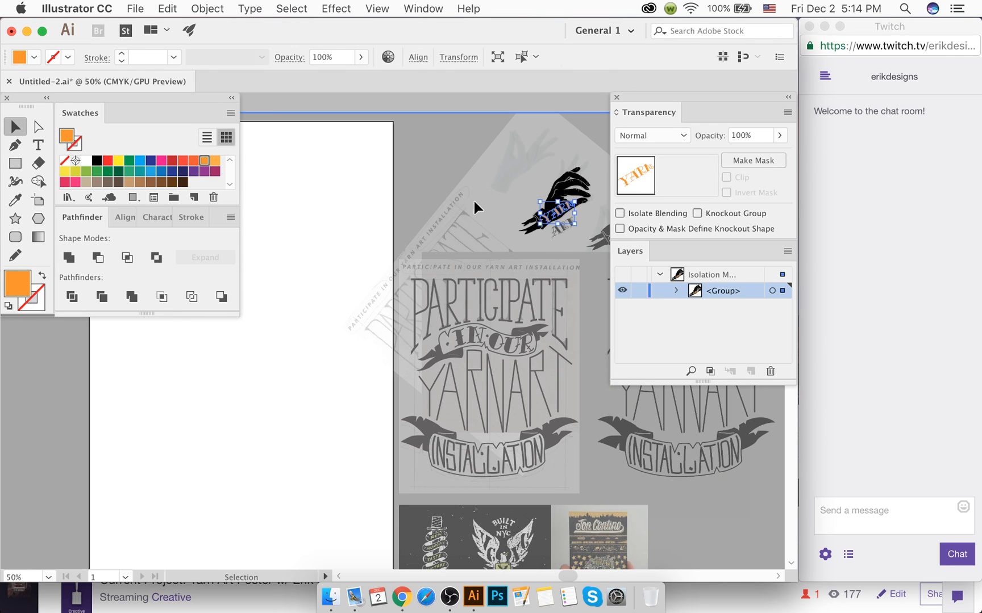
Step: Undo the group isolation and the Trim, returning to the separate hand and selected orange YARN lettering
click(474, 202)
scroll(485, 204, right, 3)
scroll(343, 200, up, 3)
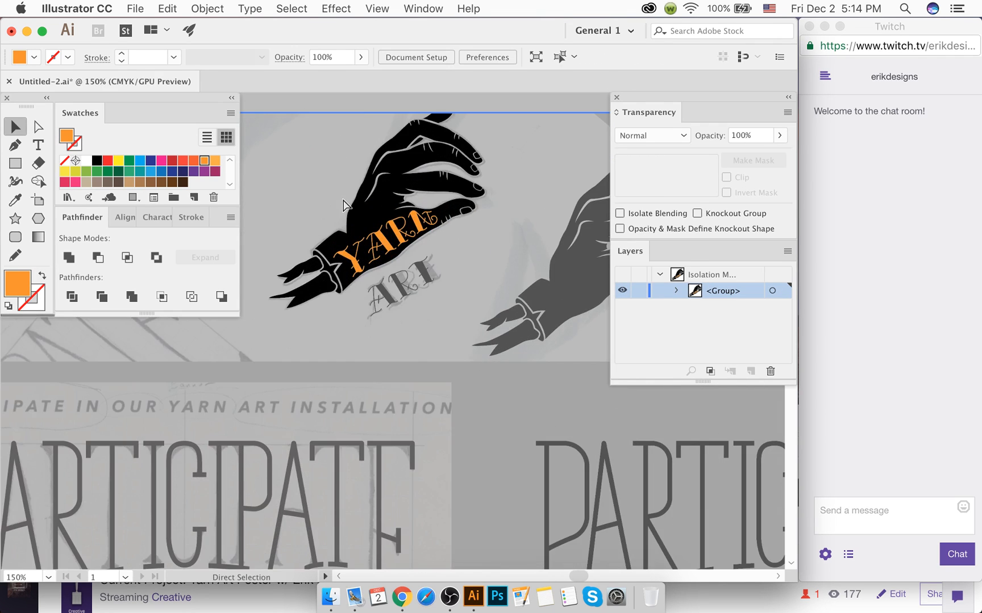
key(super+z)
key(super+z)
key(super+z)
key(super+shift+z)
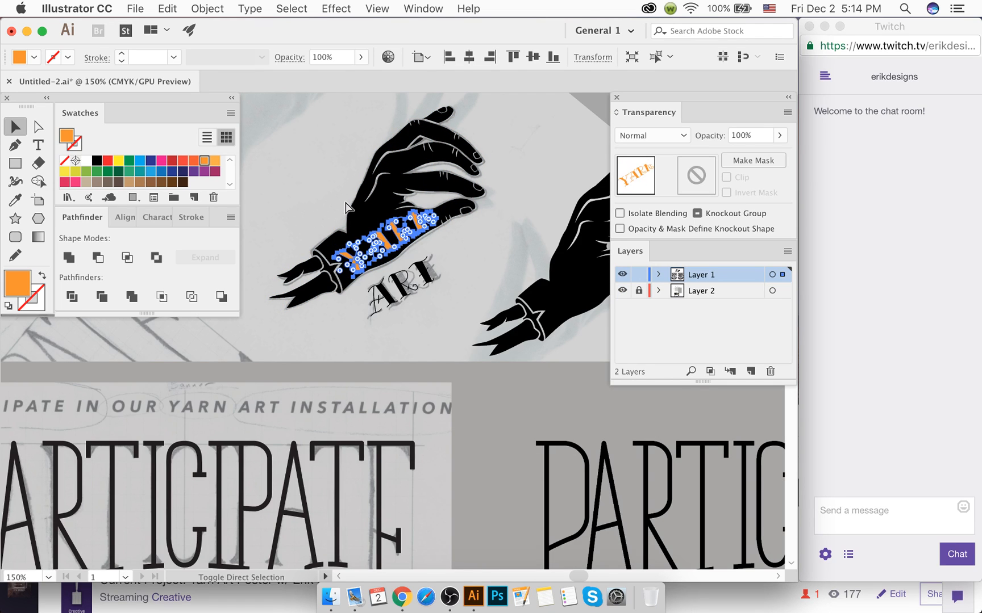
Step: Examine the thin strokes of the orange YARN lettering on the hand up close
click(345, 203)
scroll(418, 220, up, 2)
drag(417, 221, 376, 216)
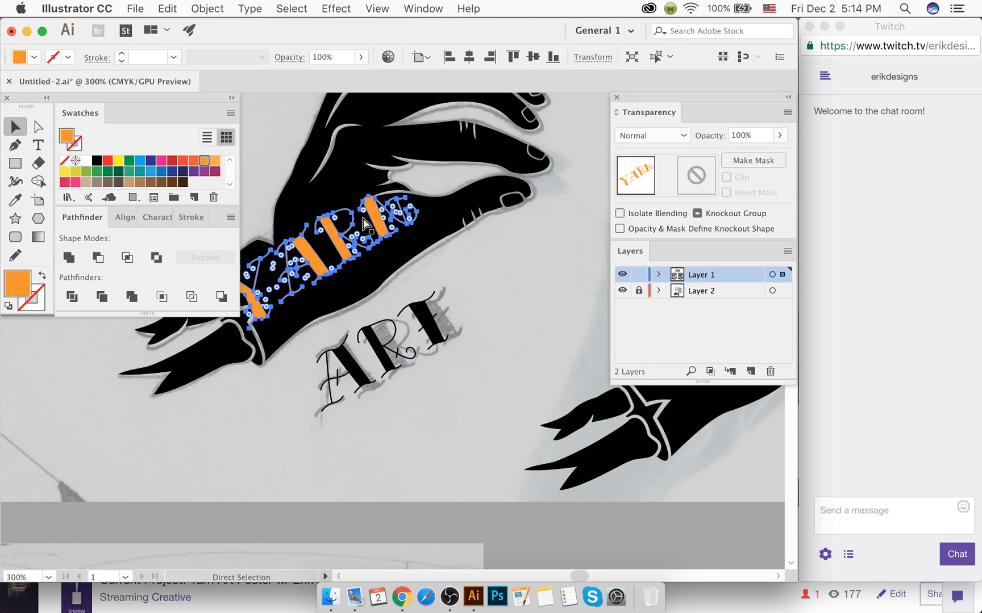
key(super+y)
key(super+y)
key(super+z)
click(430, 179)
scroll(442, 216, up, 3)
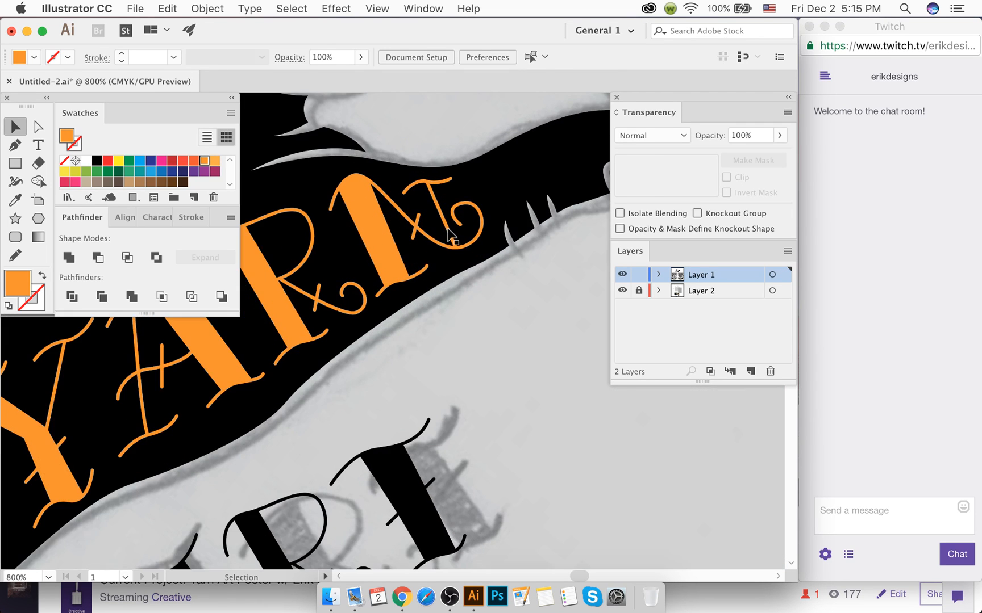
Step: Add a 0.25 px stroke to the YARN lettering in the same orange as its fill
click(449, 234)
scroll(440, 235, up, 3)
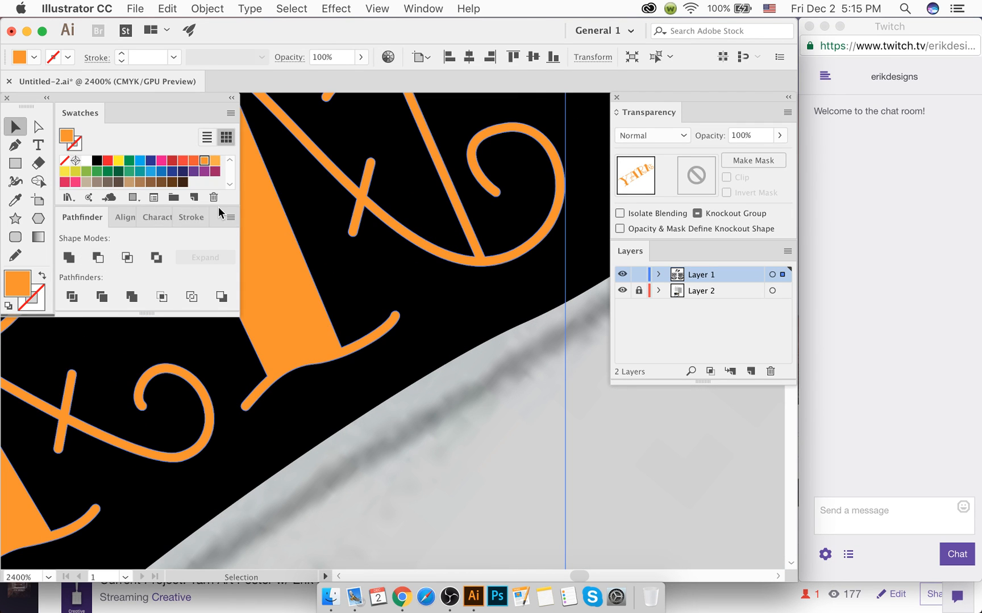
click(191, 217)
click(116, 237)
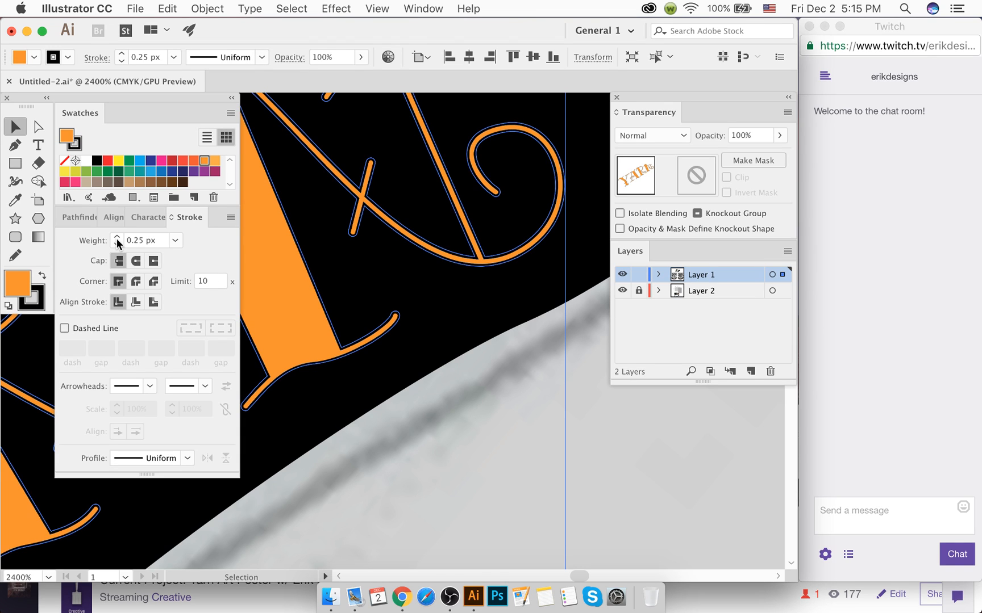
click(40, 292)
click(216, 162)
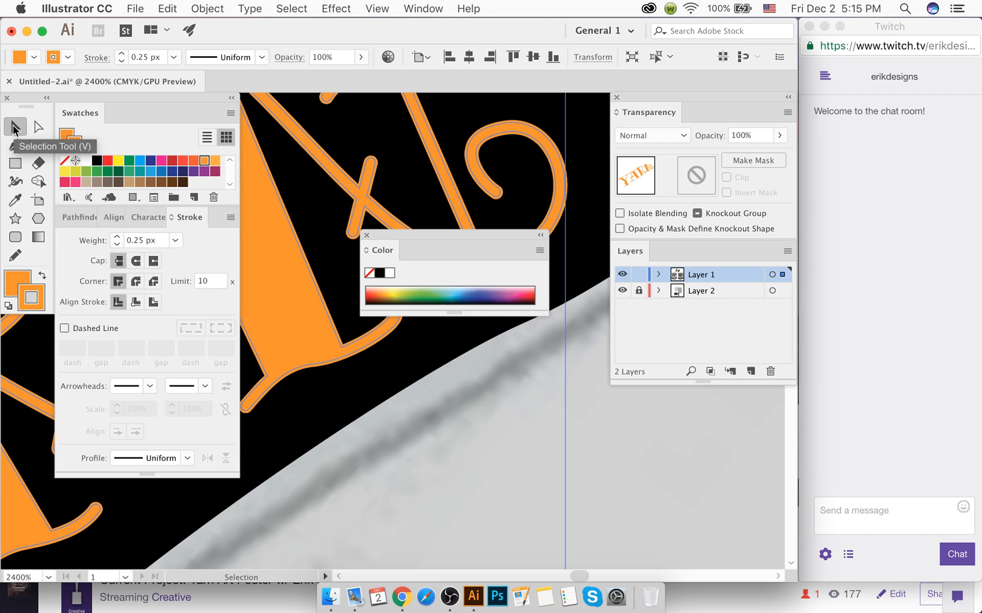
click(366, 235)
click(412, 365)
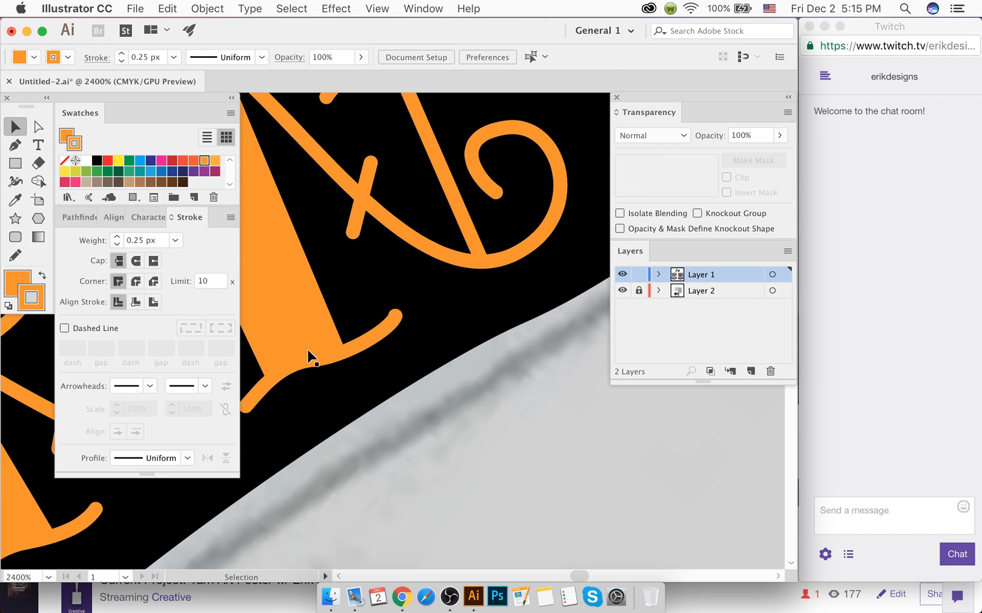
Step: Remove the YARN lettering's stroke and restore it to compare the letter weight with and without it
scroll(338, 293, down, 3)
scroll(344, 298, left, 5)
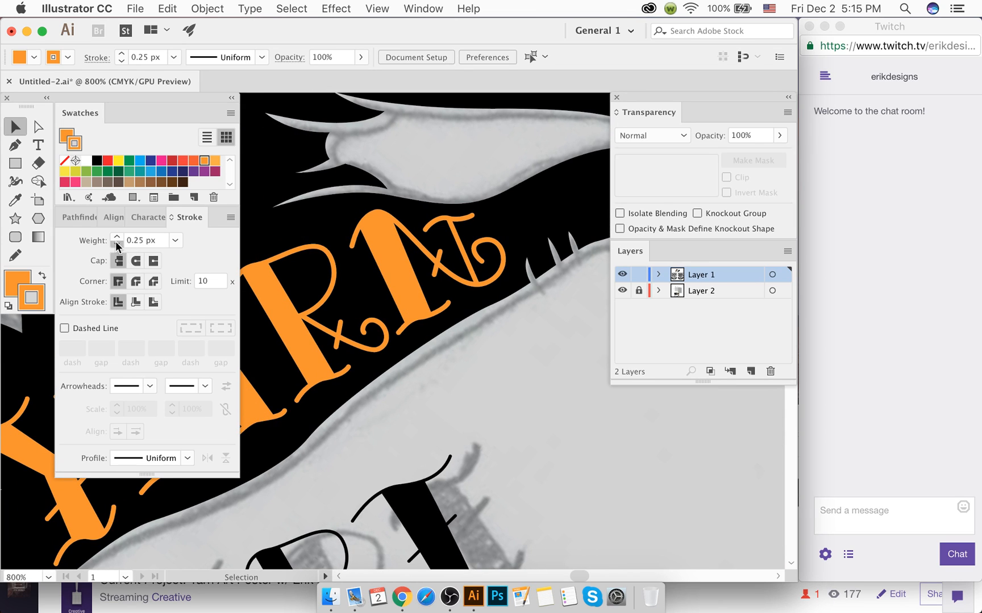
click(369, 264)
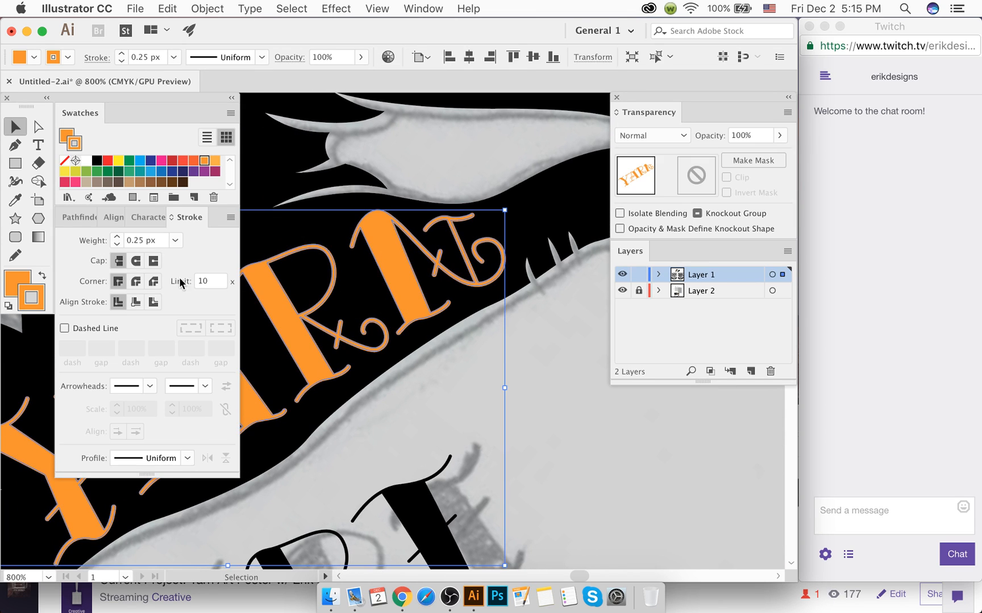
click(117, 244)
click(389, 408)
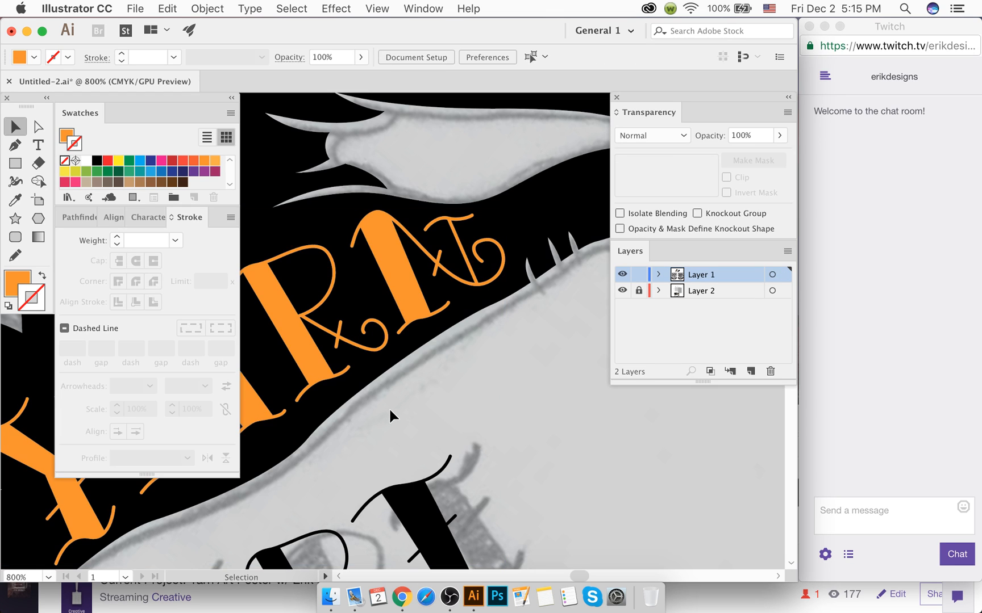
key(super+z)
key(super+z)
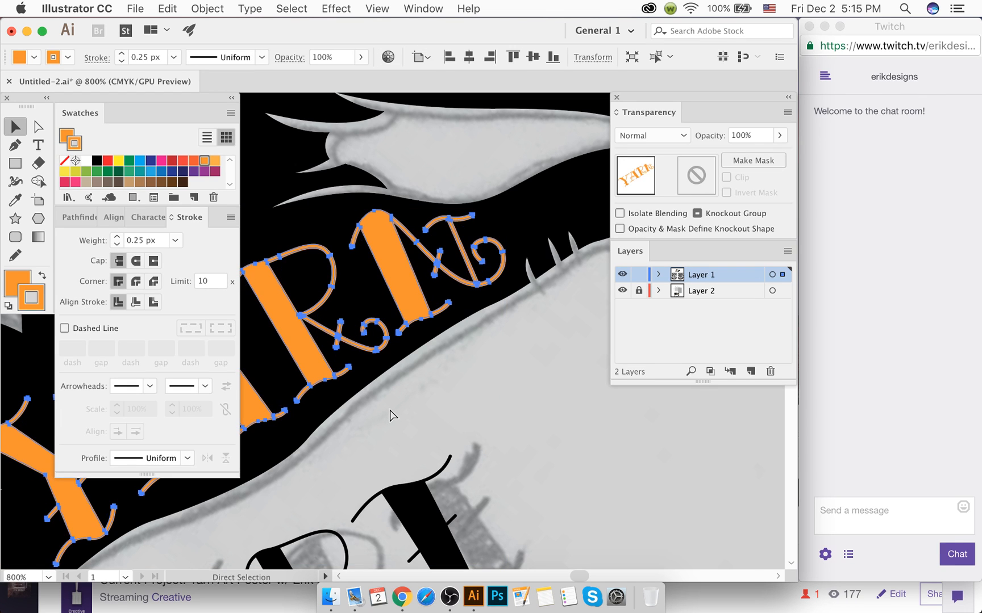
click(390, 410)
key(super+shift+z)
click(389, 409)
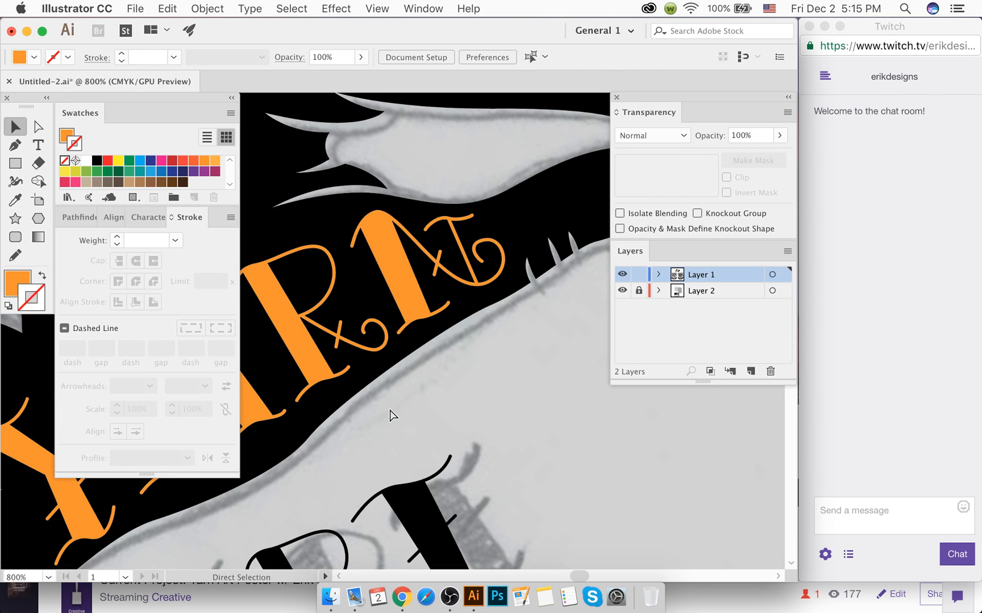
key(super+z)
click(430, 403)
Step: Duplicate the hand with its YARN lettering onto the empty grey canvas beside the rotated sketch
scroll(430, 402, down, 5)
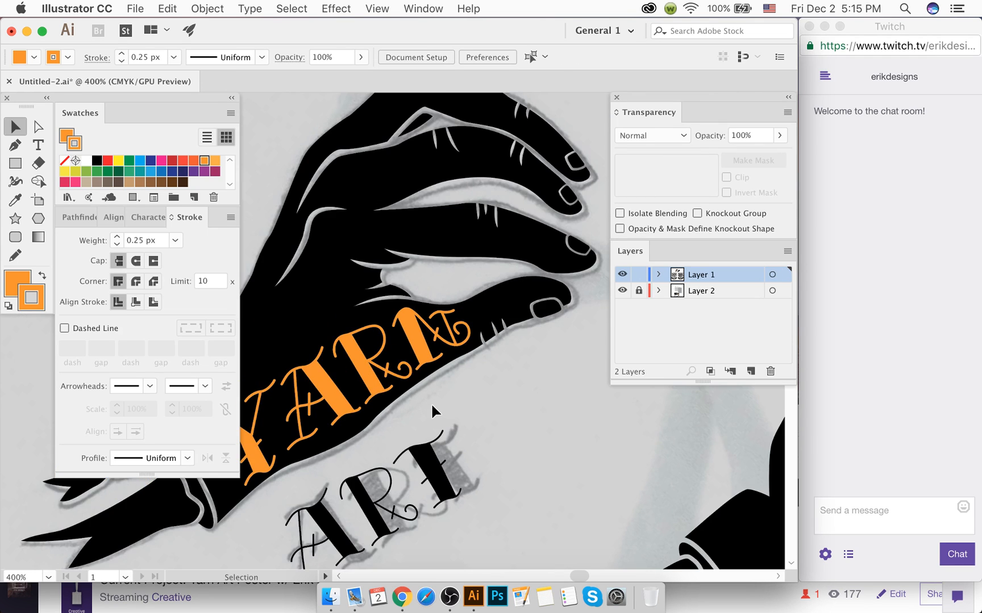
scroll(431, 405, down, 2)
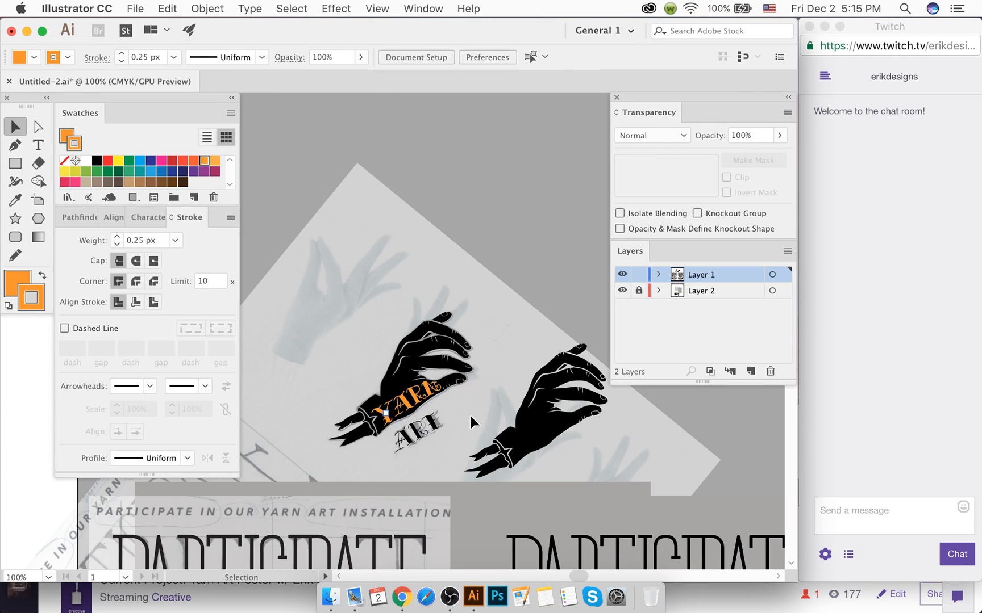
click(378, 361)
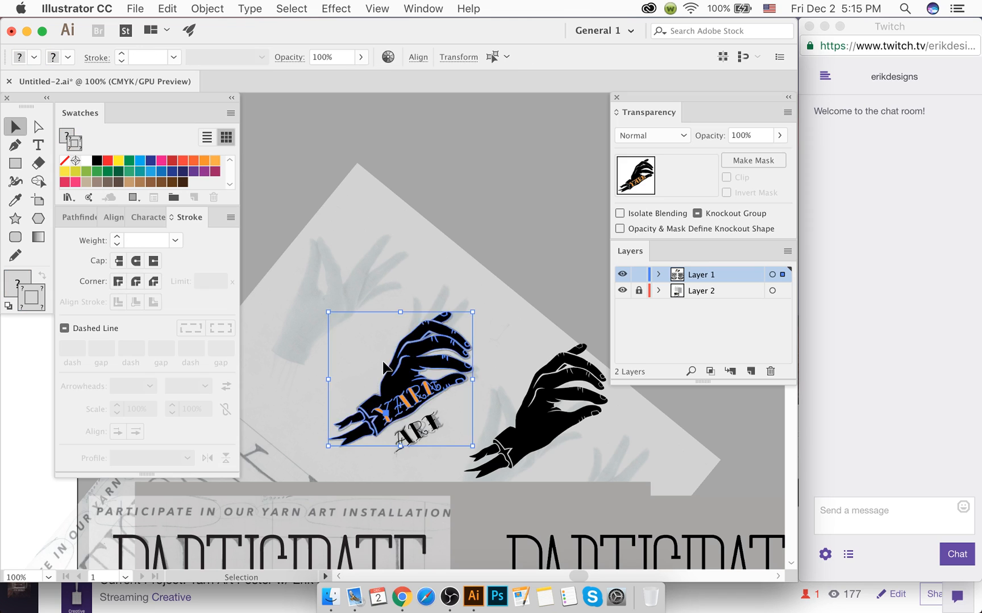
scroll(378, 361, right, 10)
scroll(358, 365, left, 7)
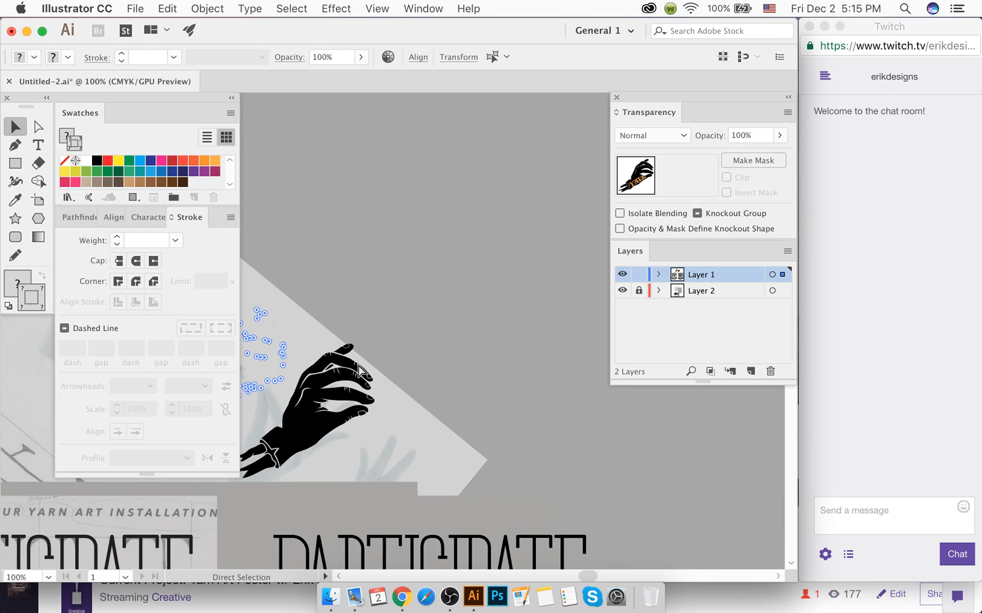
drag(358, 371, 551, 225)
click(430, 192)
scroll(430, 202, right, 4)
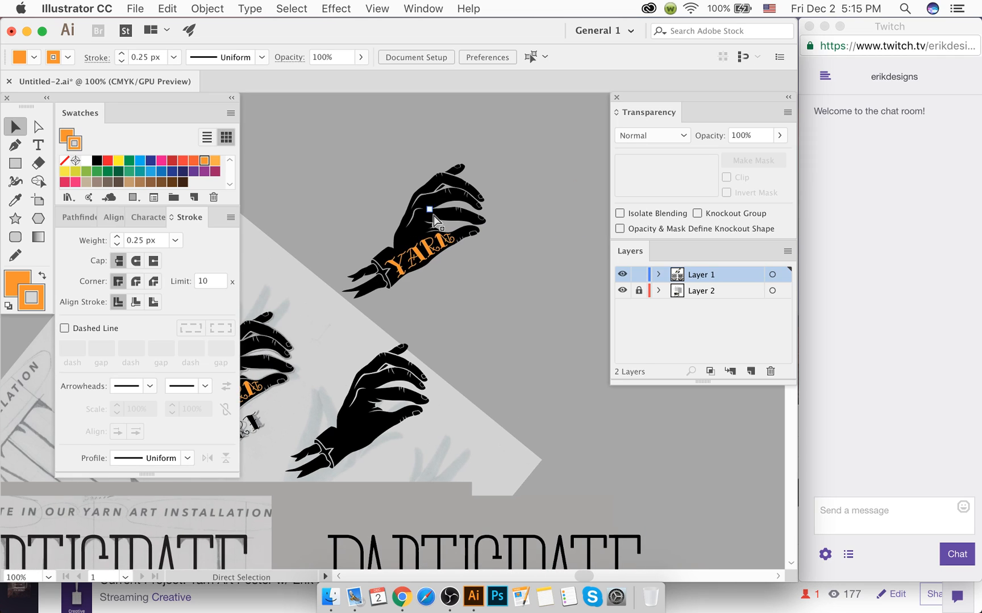
Step: Recolour the YARN lettering on the duplicated hand with grey sampled from the canvas background
click(446, 246)
click(24, 283)
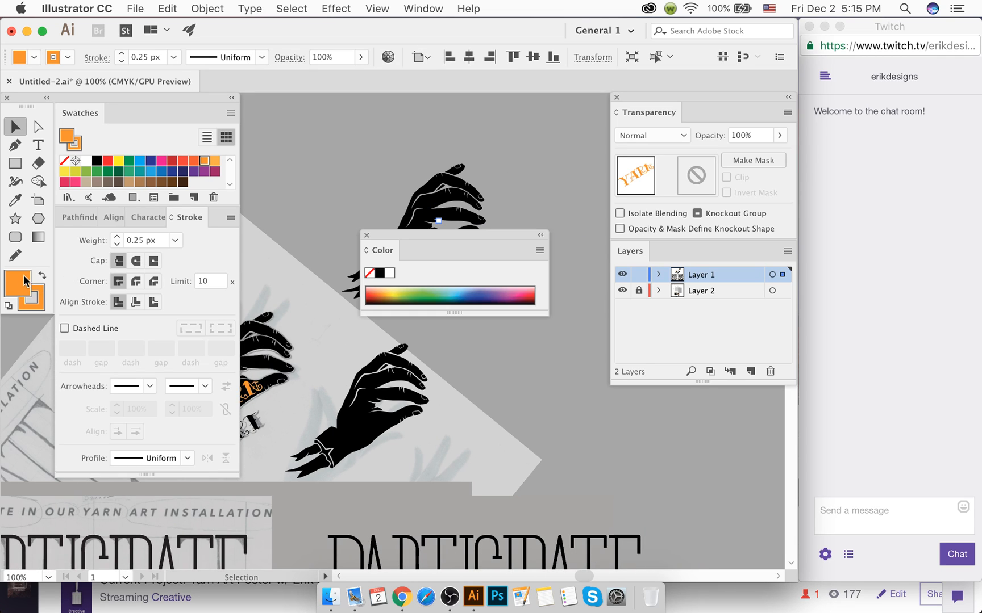
key(i)
click(306, 143)
click(366, 235)
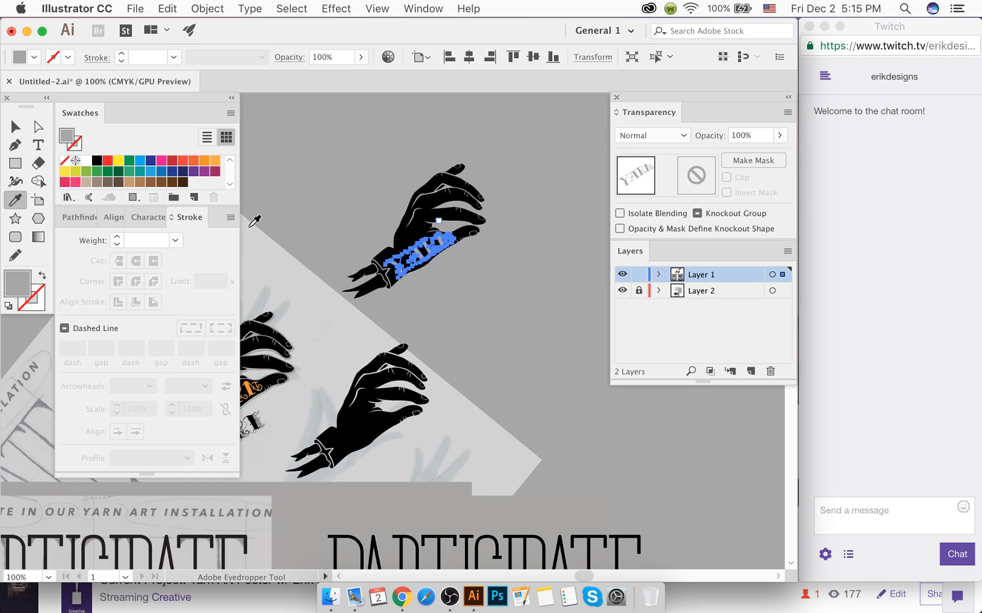
Step: Try to add a 0.25 px stroke to the duplicated YARN lettering and match it to the background grey
click(33, 308)
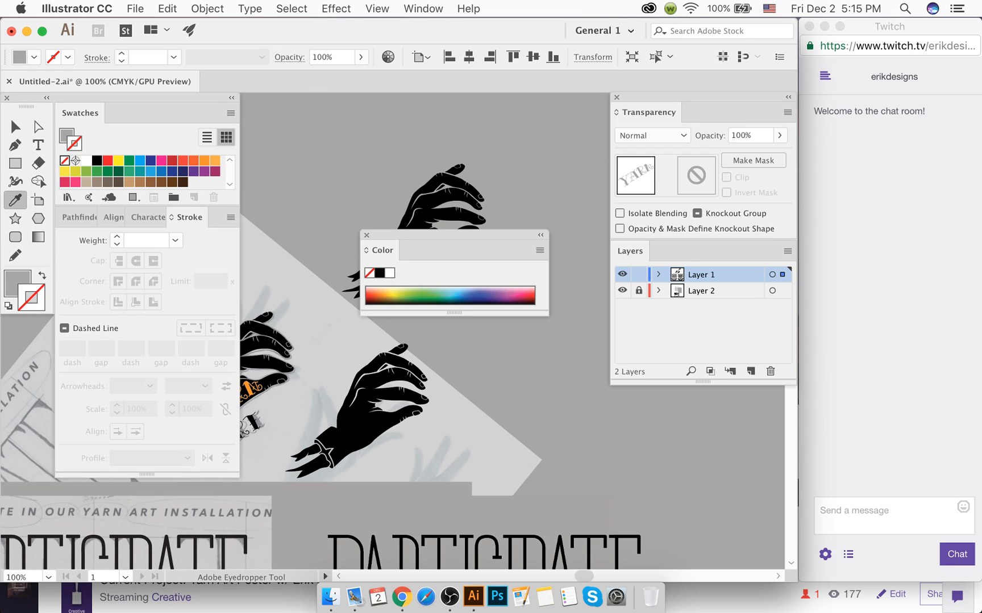
click(367, 235)
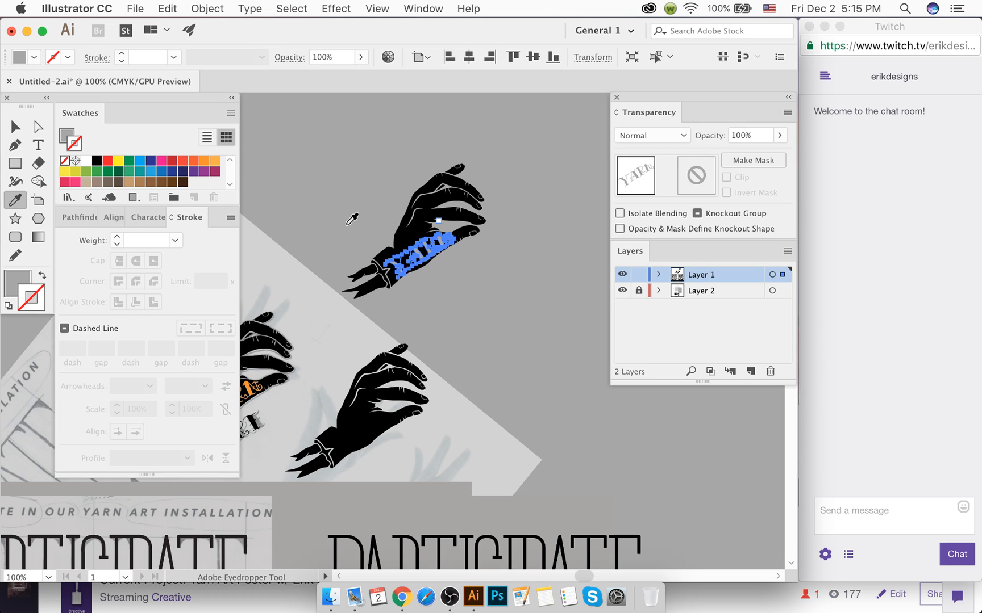
click(115, 238)
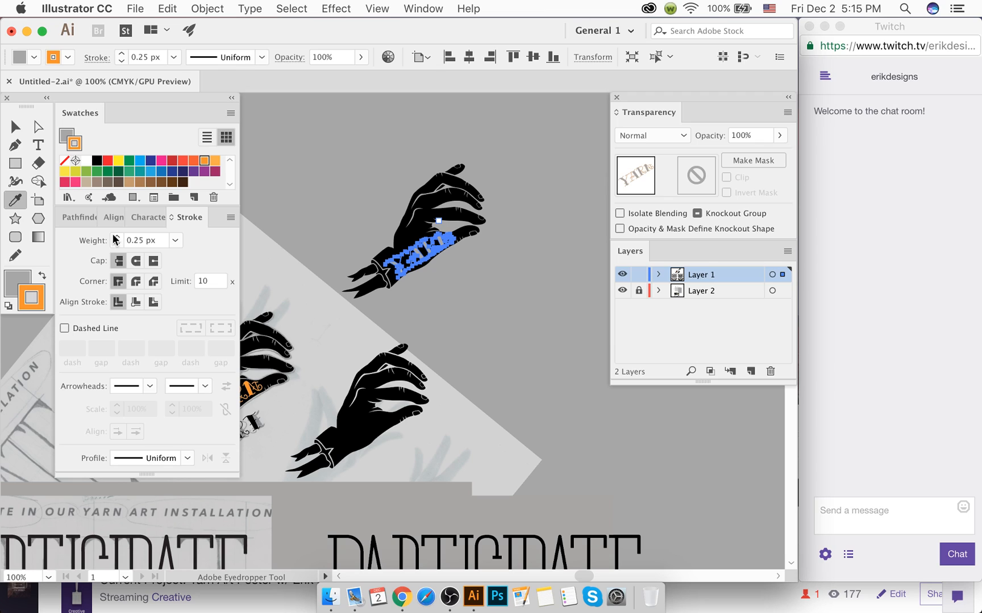
click(303, 209)
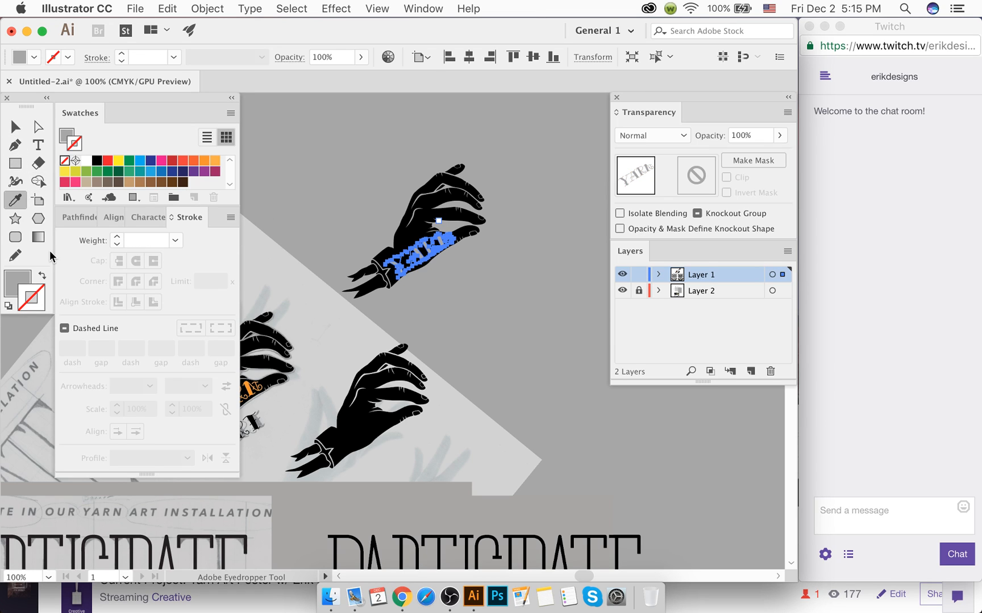
Step: Swap the fill and stroke of the duplicated YARN lettering, check the letters, and swap them back
key(shift+x)
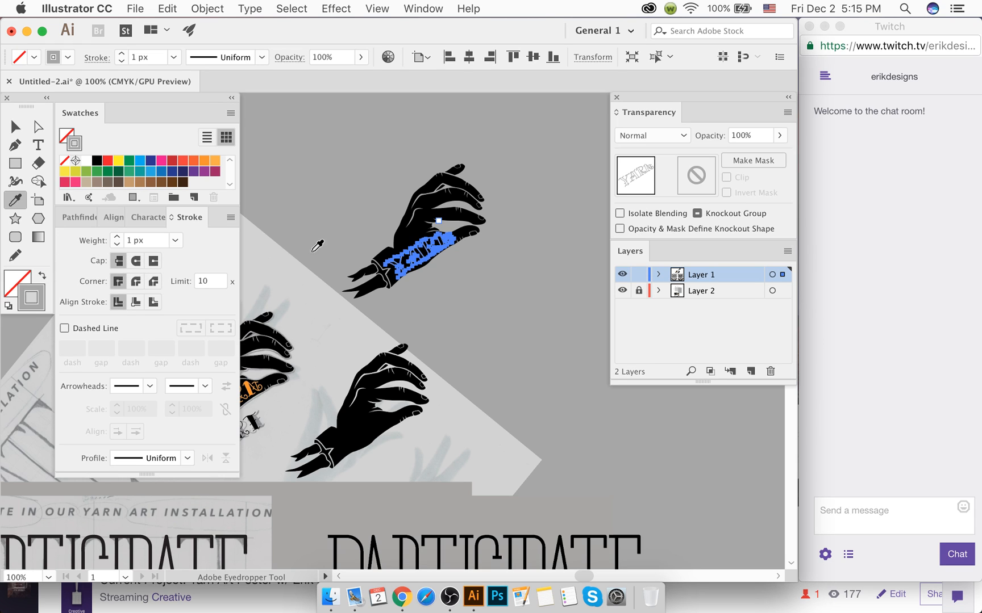
scroll(431, 255, up, 4)
scroll(373, 234, up, 2)
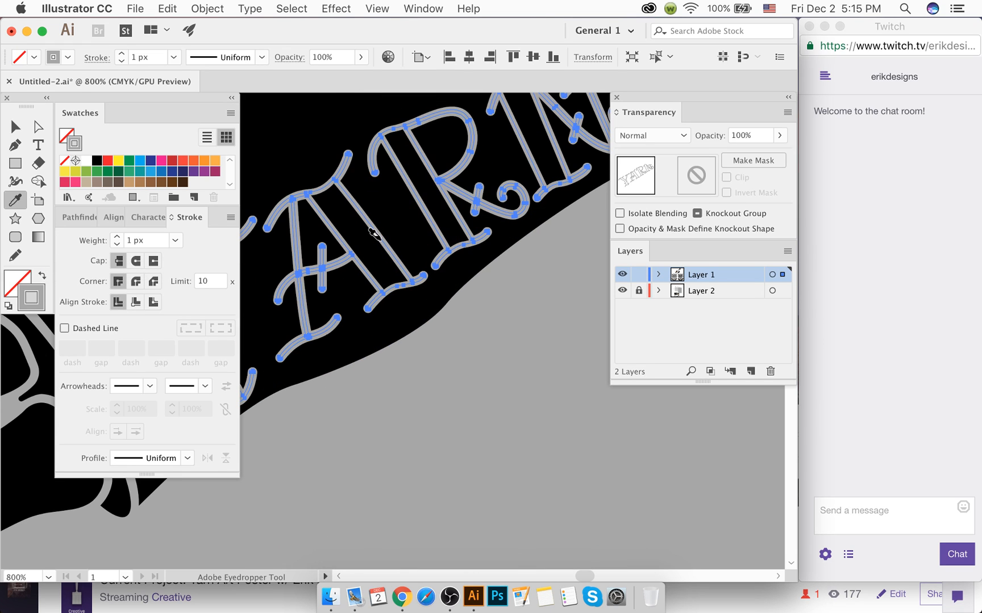
key(v)
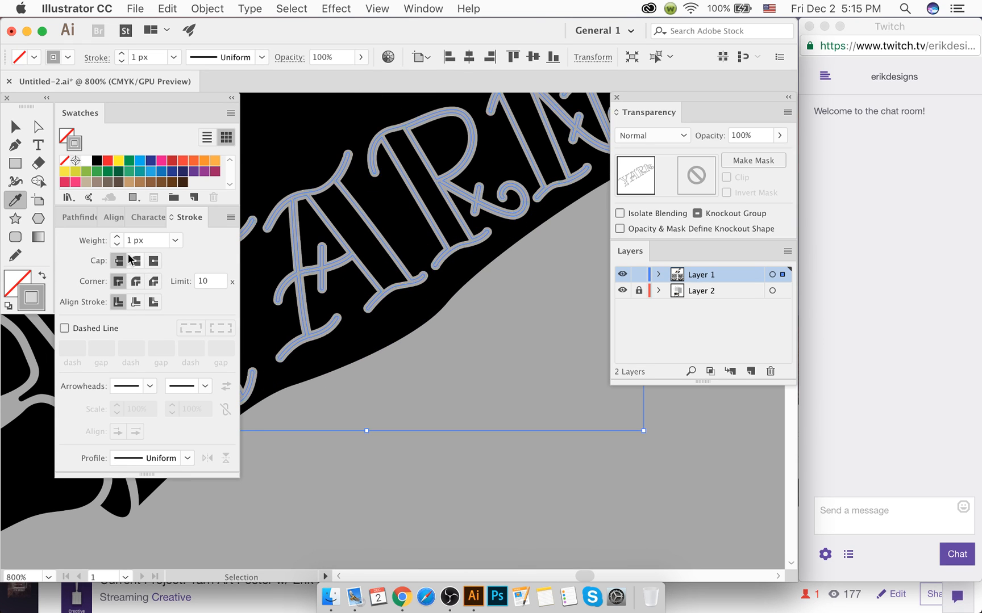
key(shift+x)
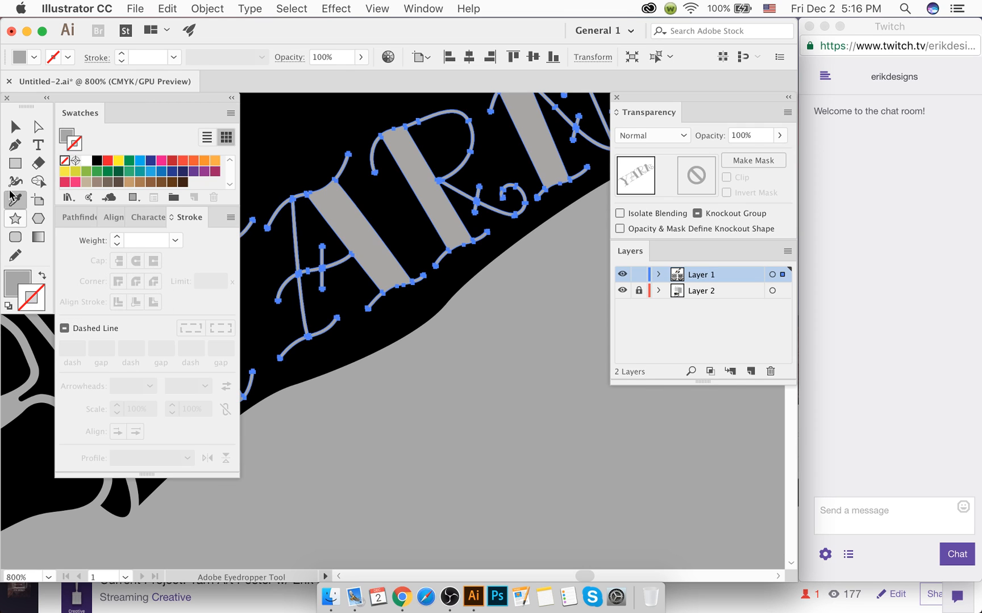
click(12, 126)
click(442, 397)
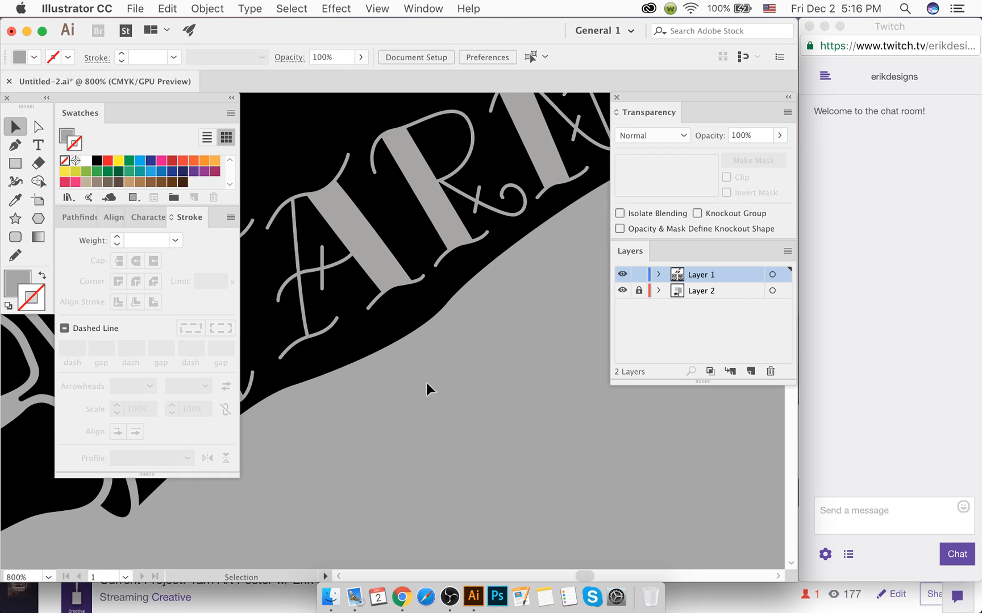
Step: Draw a small grey-filled square on the canvas below the duplicated hand and give it a 0.25 px grey stroke
key(m)
drag(495, 384, 428, 452)
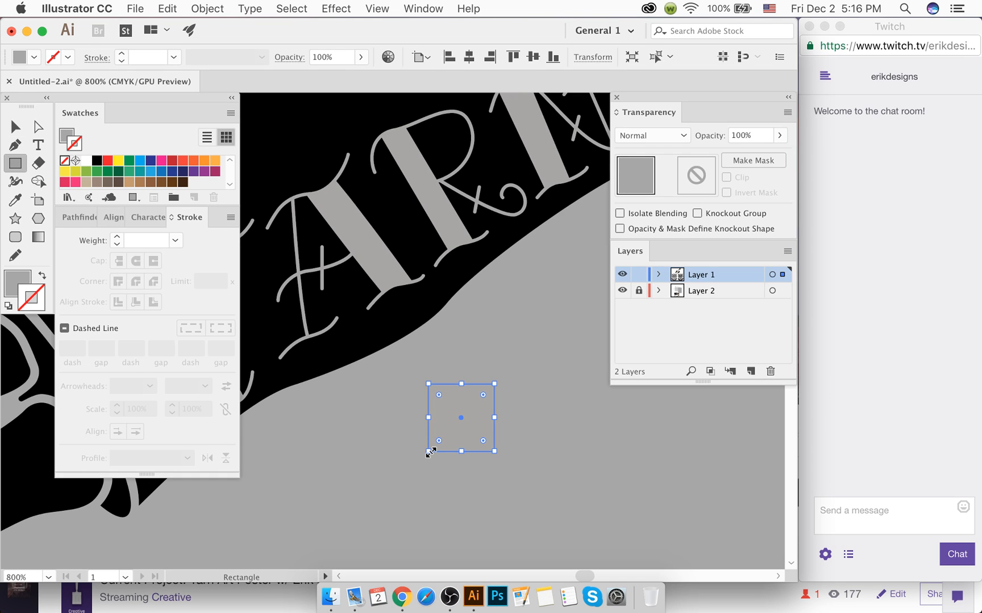
click(15, 126)
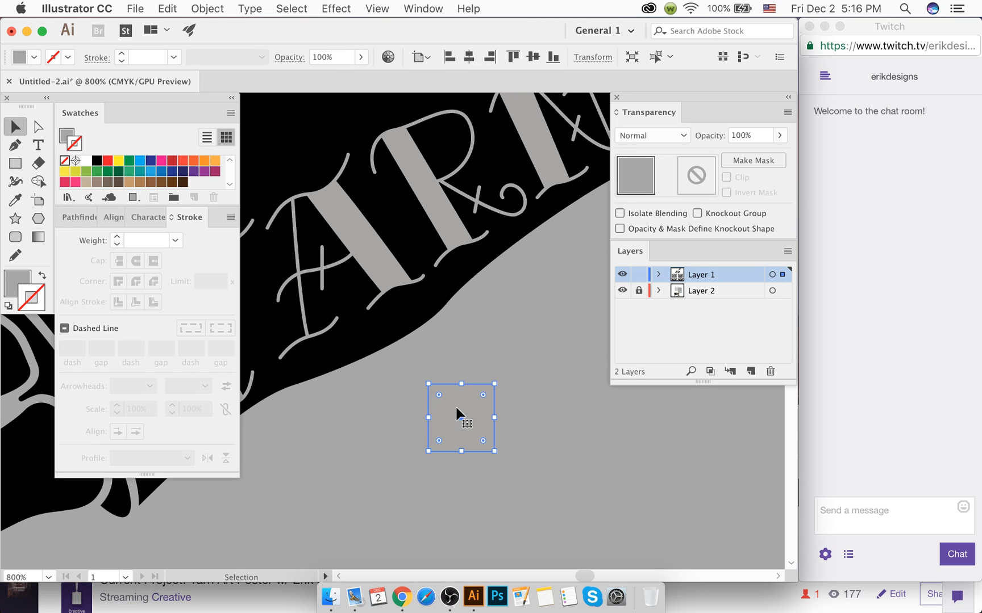
double_click(40, 309)
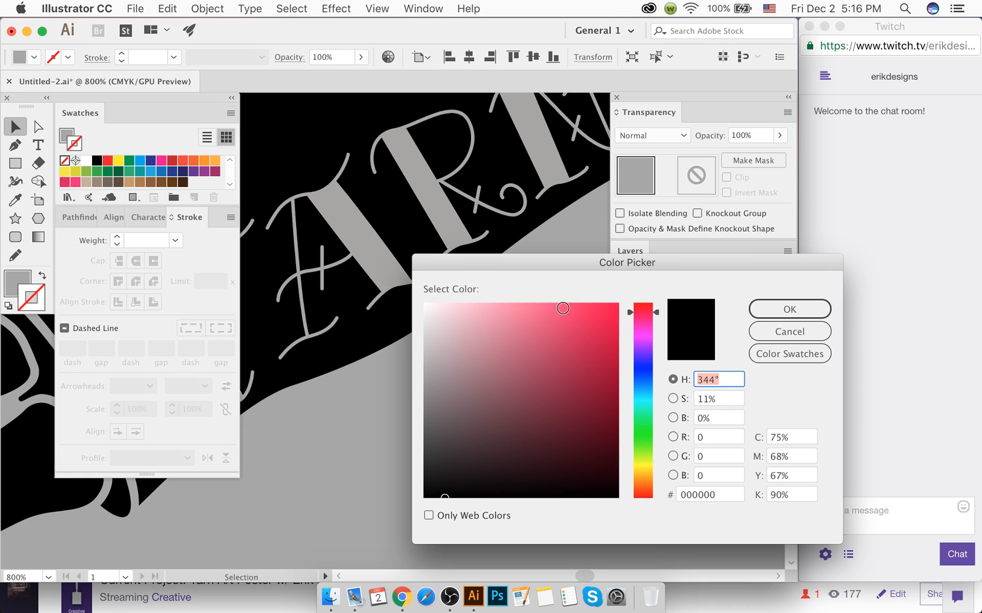
click(787, 335)
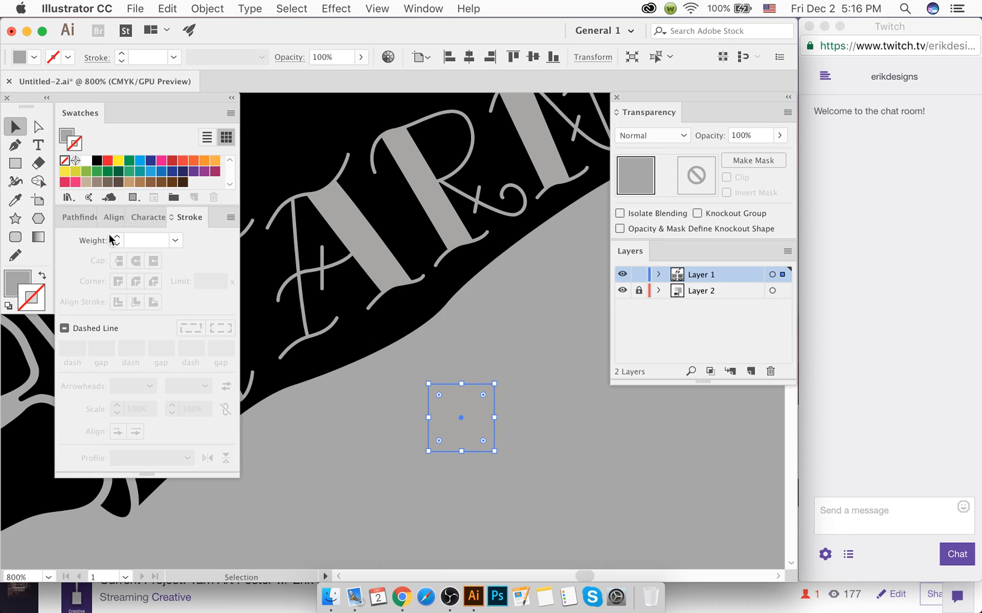
click(116, 238)
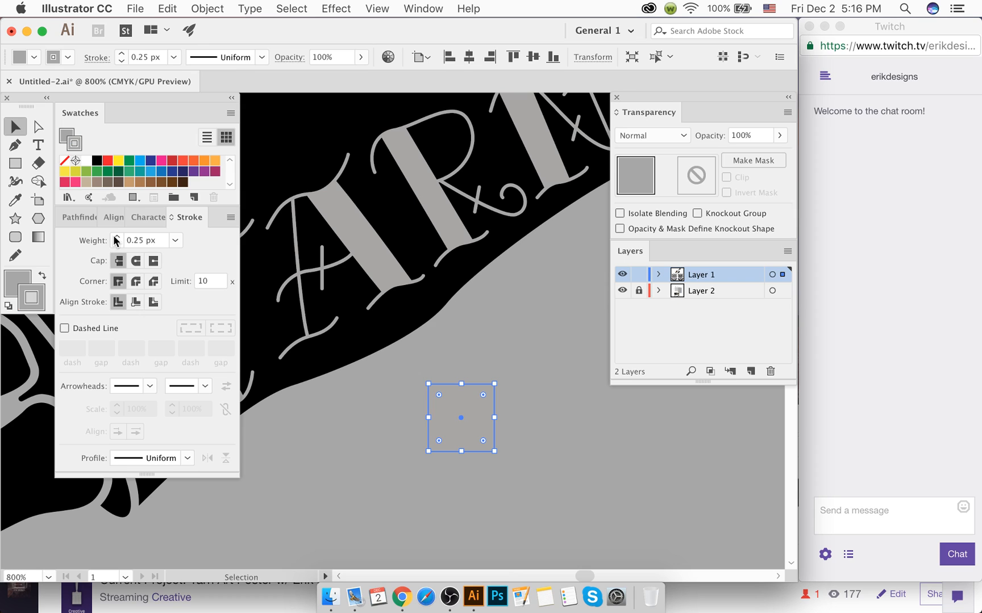
click(361, 426)
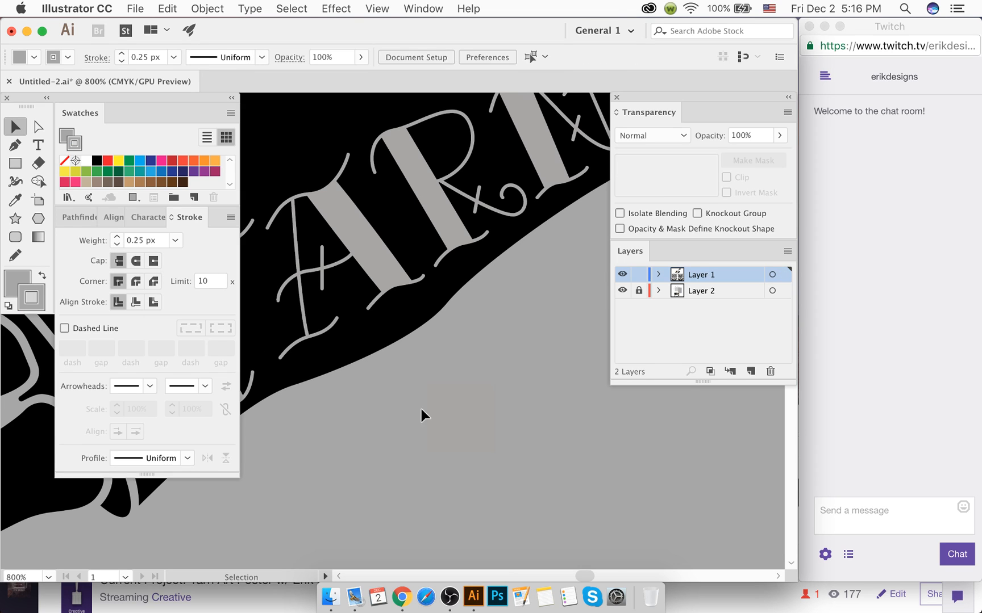
Step: Apply the small square's grey fill and 0.25 px grey stroke to the duplicated YARN lettering with the Eyedropper
click(439, 408)
click(368, 256)
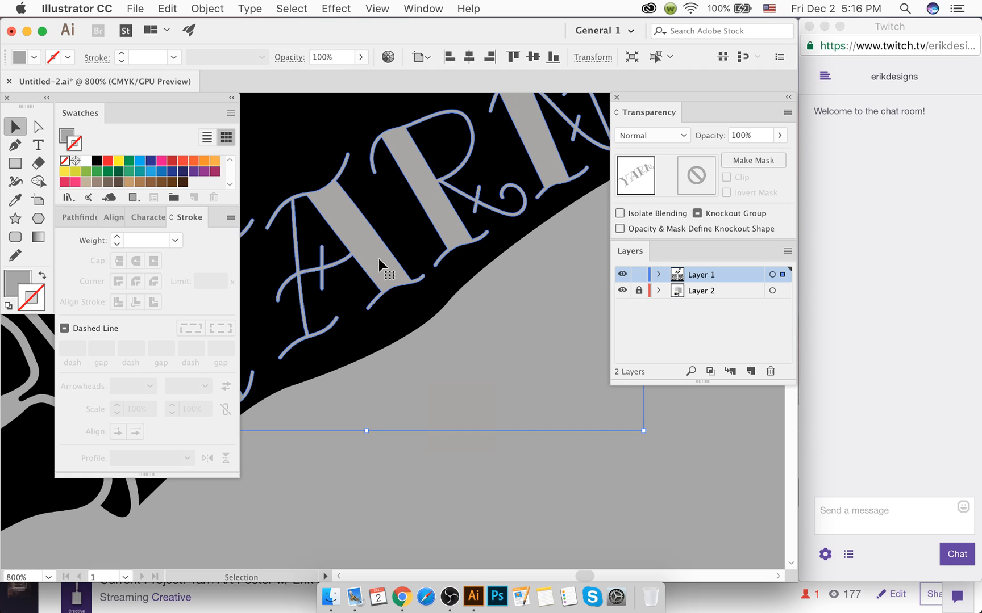
key(i)
click(478, 439)
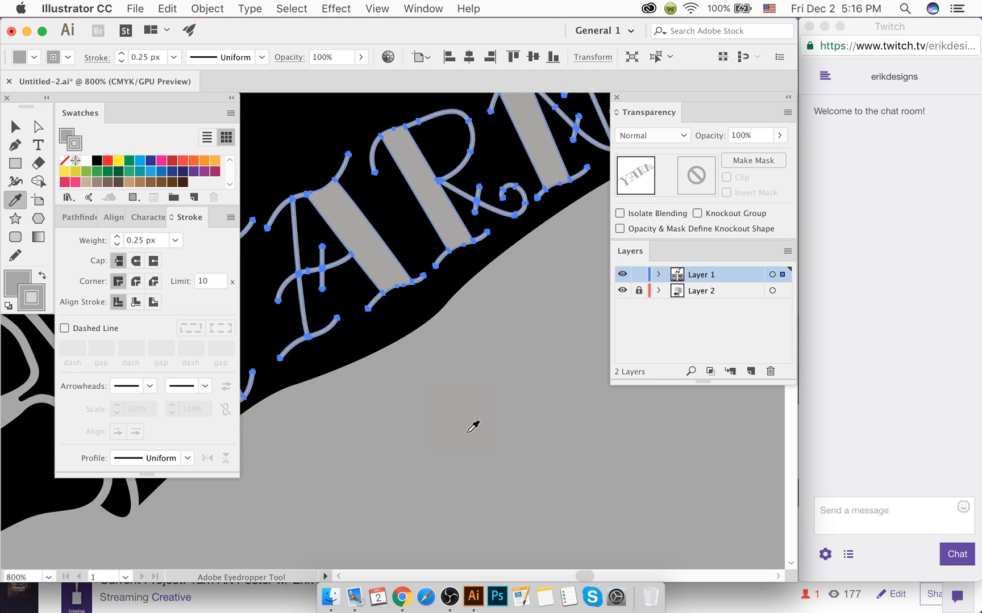
Step: Draw a larger square around the small grey square, fill it with red, and send it behind the small one
super+click(434, 393)
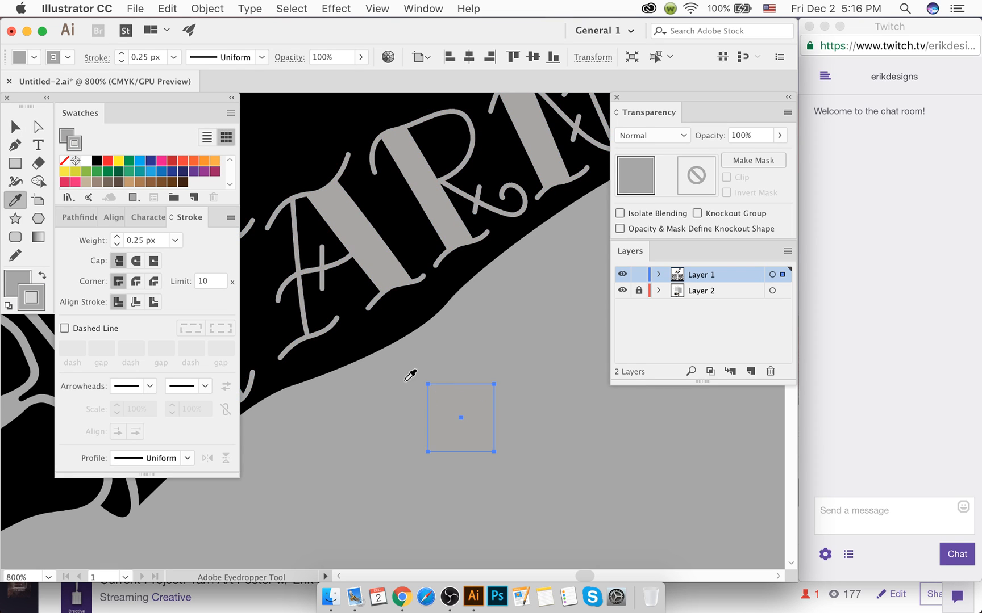
key(v)
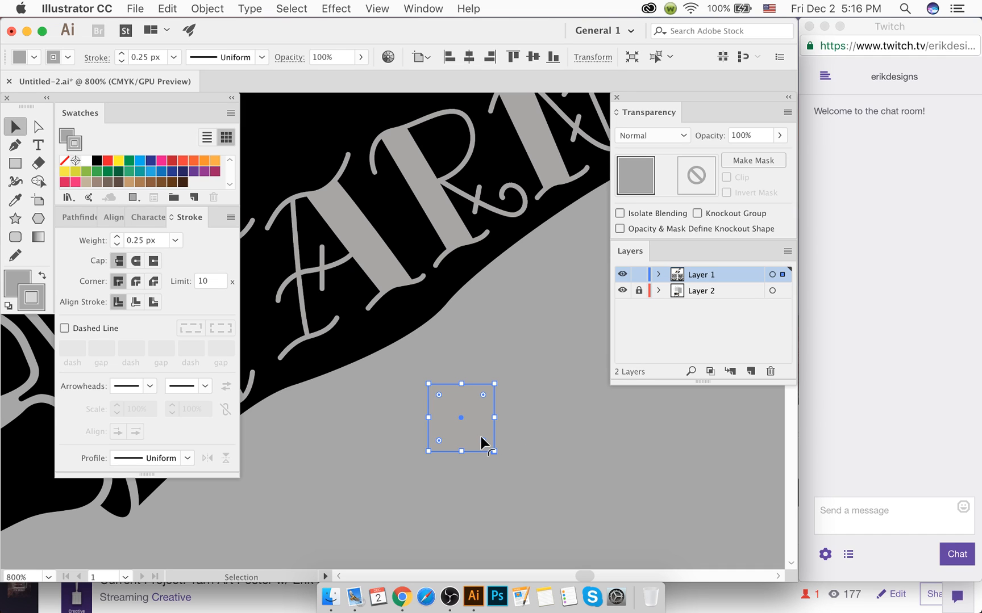
key(m)
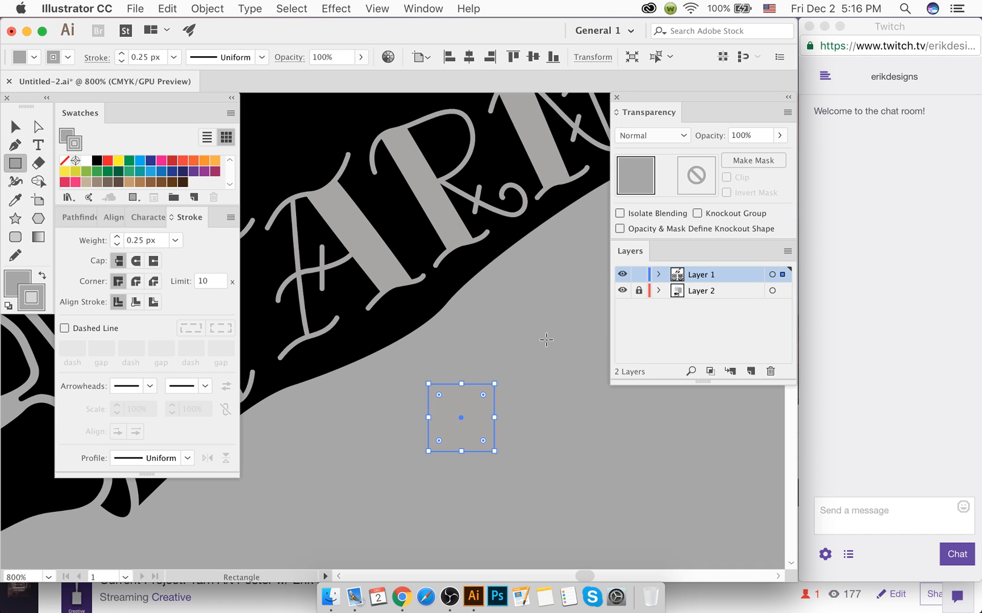
drag(543, 340, 401, 486)
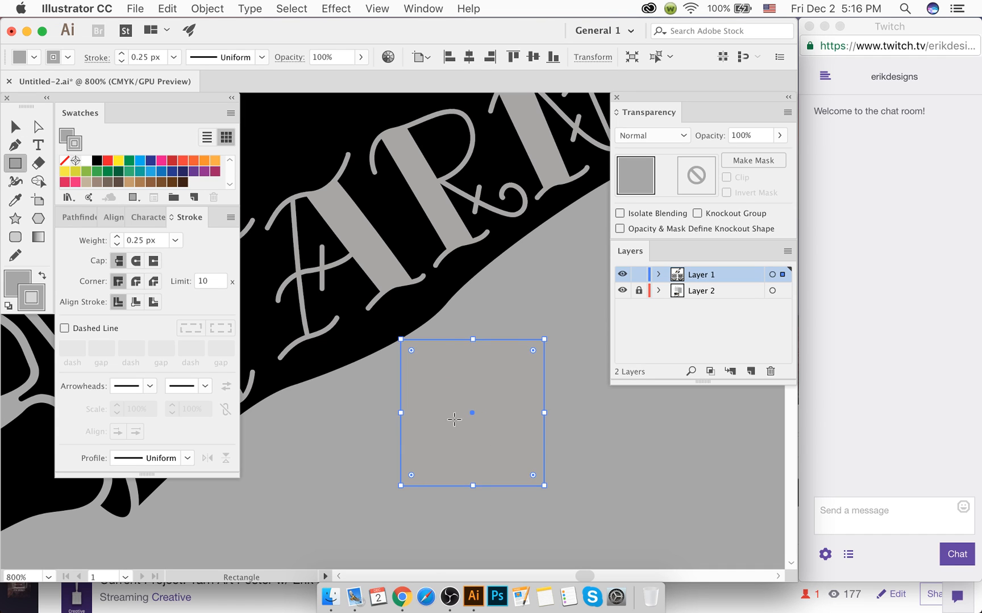
click(182, 161)
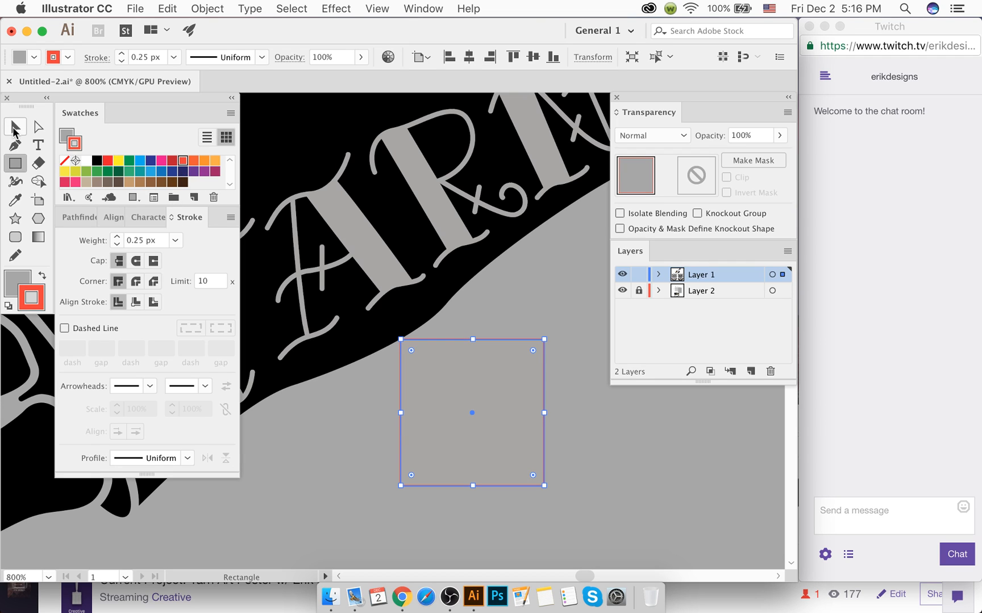
key(super+z)
click(169, 165)
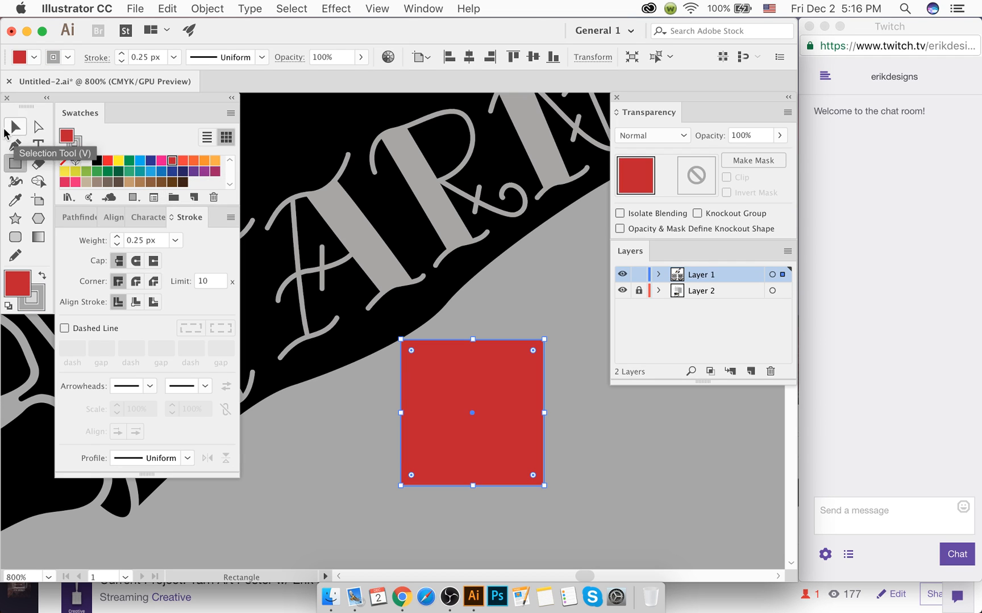
click(15, 129)
key(super+shift+[)
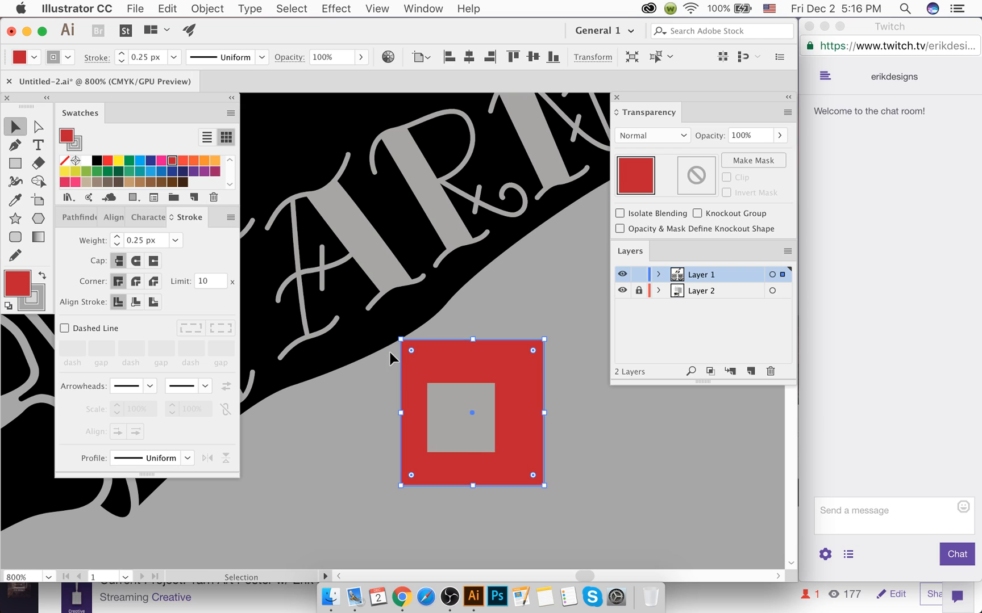
Step: Reposition the squares so the small grey one sits centred inside the red one
drag(489, 421, 510, 418)
drag(586, 452, 504, 422)
drag(505, 424, 564, 459)
click(548, 319)
Step: Duplicate the hand with its grey YARN lettering and place the copy beside it on the empty canvas
scroll(458, 349, down, 3)
scroll(453, 347, down, 6)
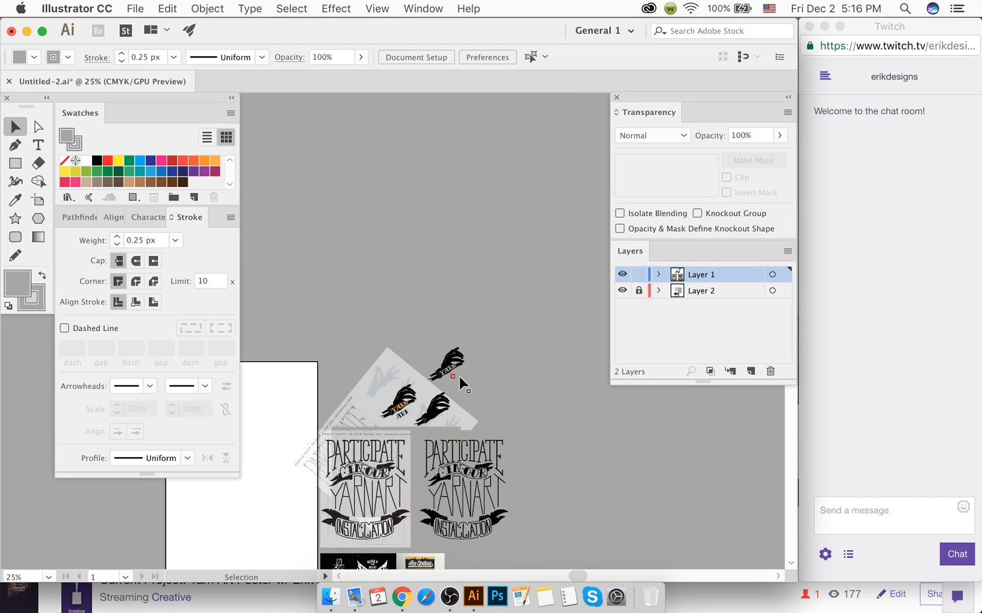
scroll(459, 376, up, 3)
click(387, 316)
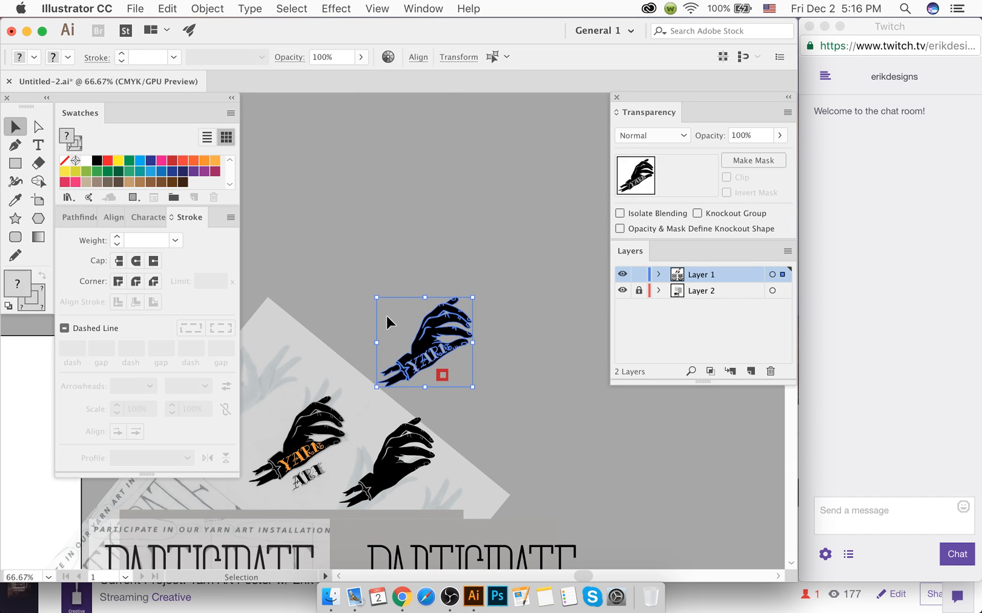
scroll(355, 364, right, 3)
drag(354, 364, 367, 291)
key(super+shift+a)
scroll(448, 363, right, 2)
key(super+z)
click(470, 378)
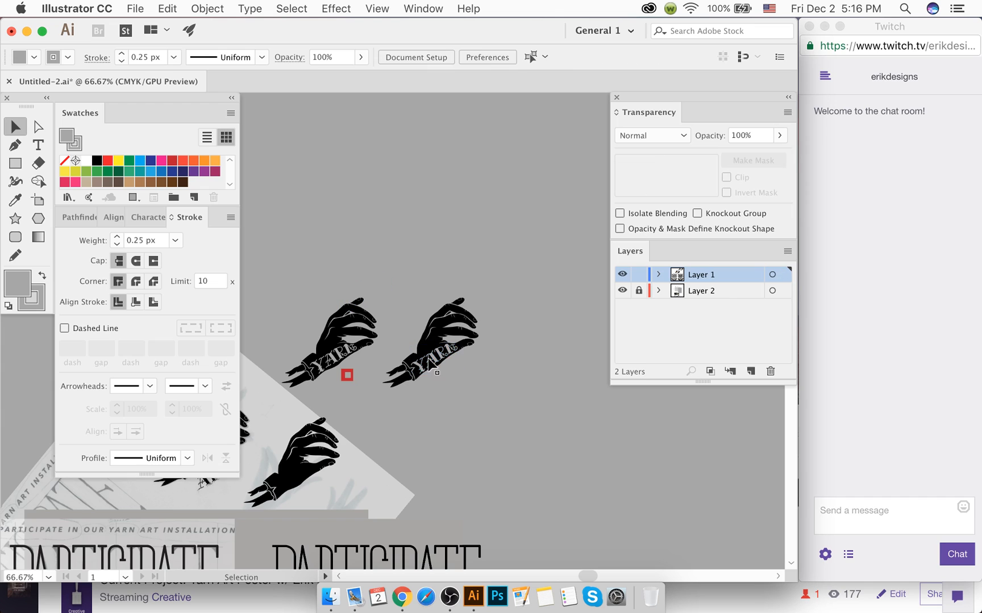
Step: Remove the grey stroke from the YARN lettering on the new hand copy
scroll(429, 356, up, 4)
click(427, 366)
click(427, 372)
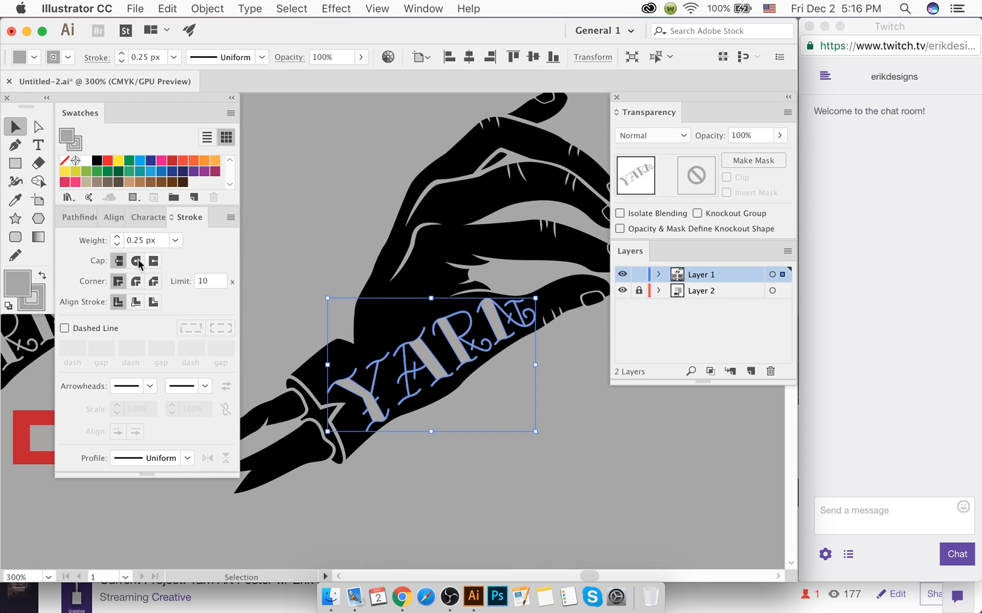
click(43, 310)
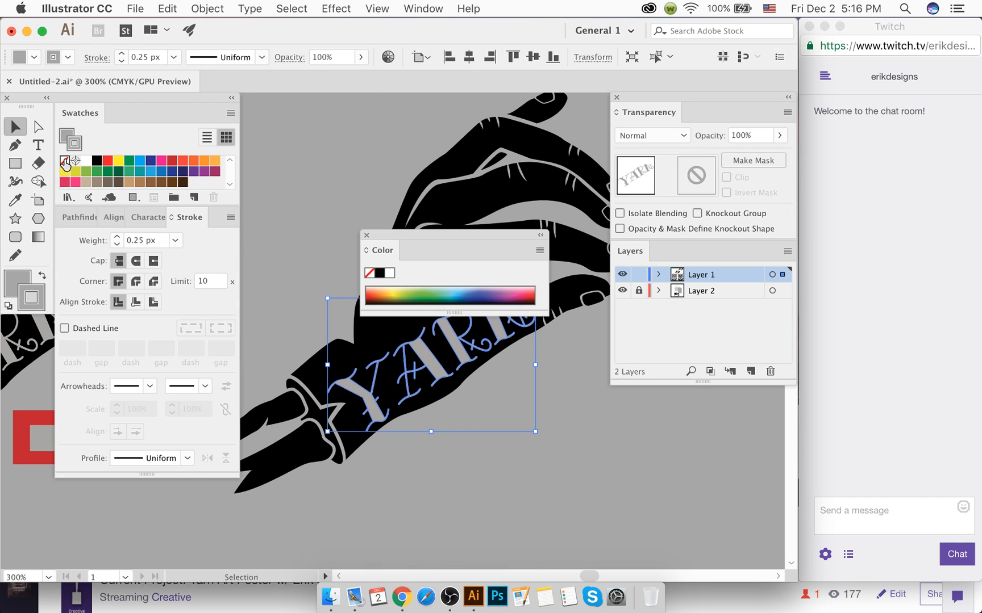
click(64, 161)
click(13, 276)
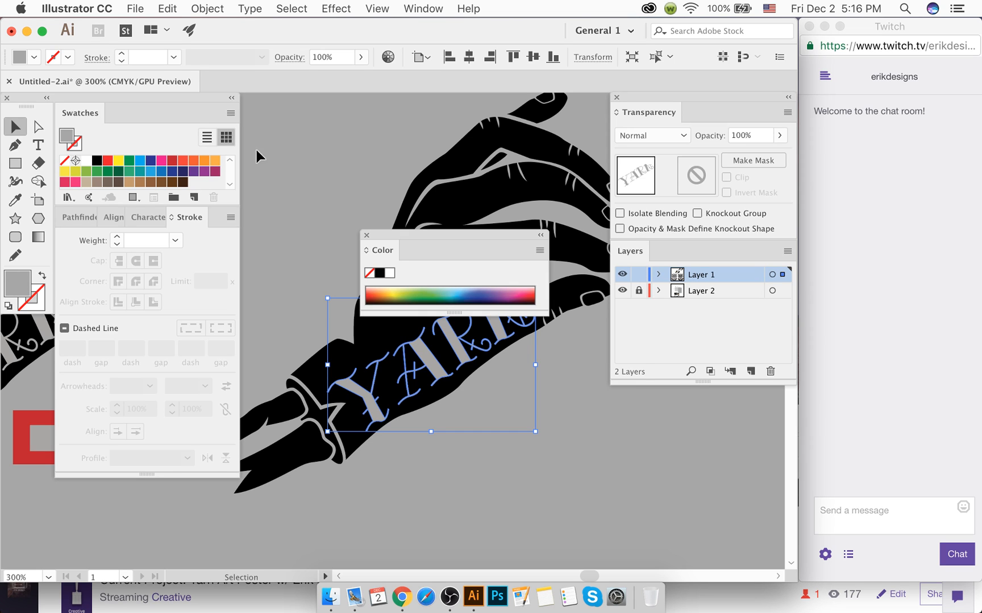
click(351, 200)
click(366, 235)
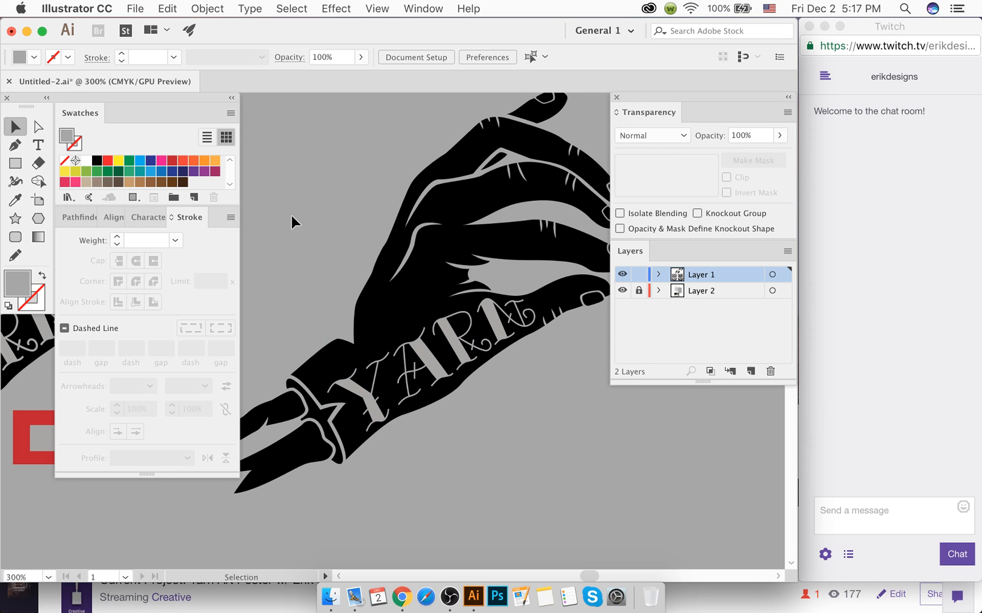
Step: Compare the stroked and unstroked YARN lettering on the two hands at several magnifications
scroll(370, 250, down, 3)
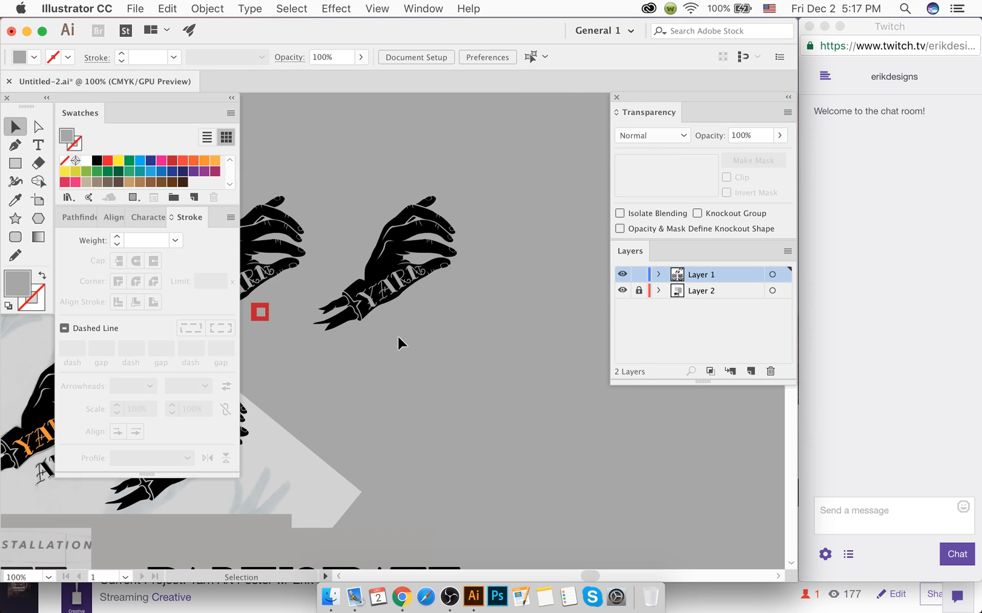
scroll(398, 337, down, 1)
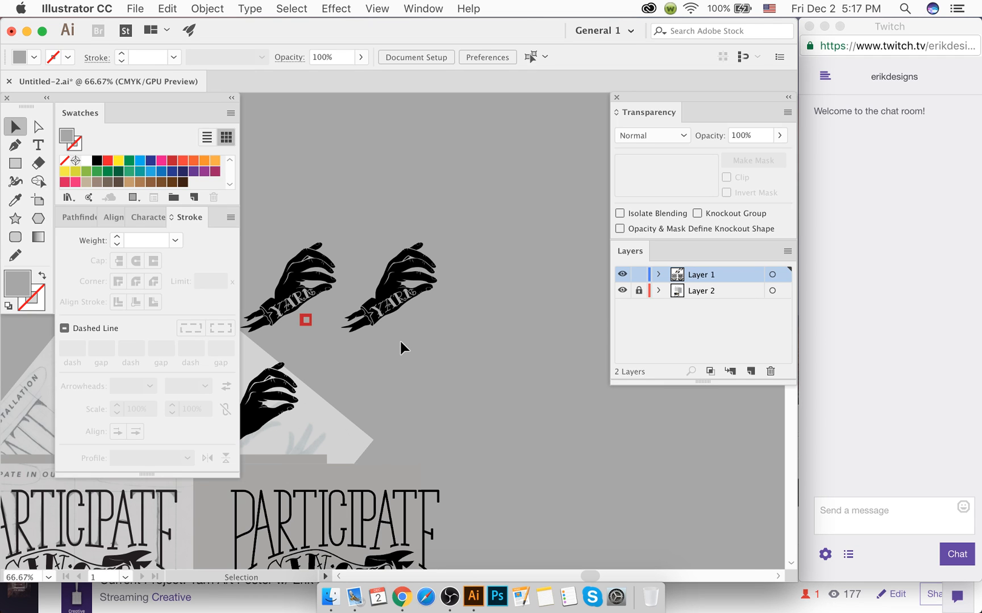
scroll(400, 341, down, 2)
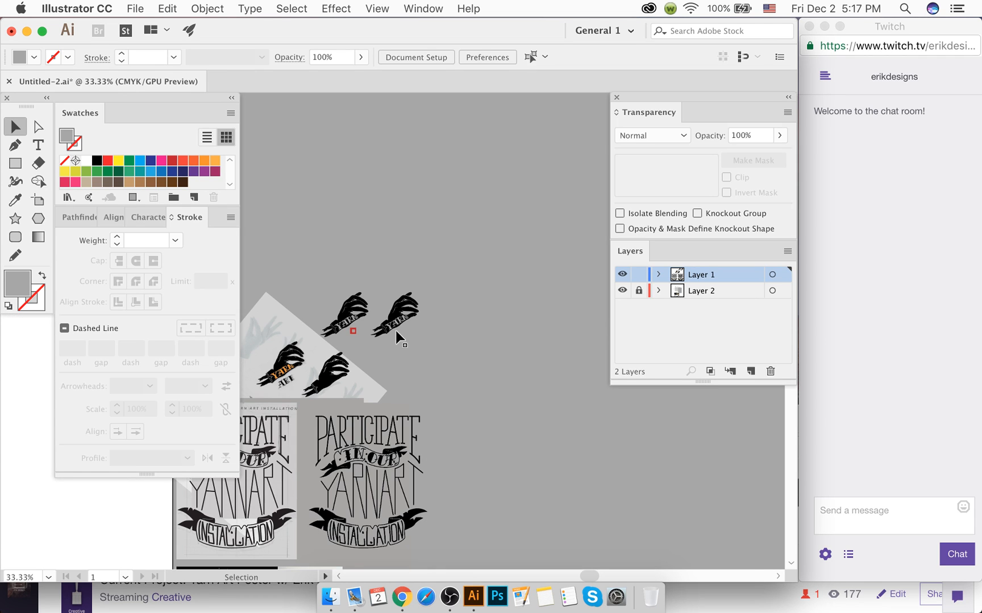
scroll(357, 322, up, 2)
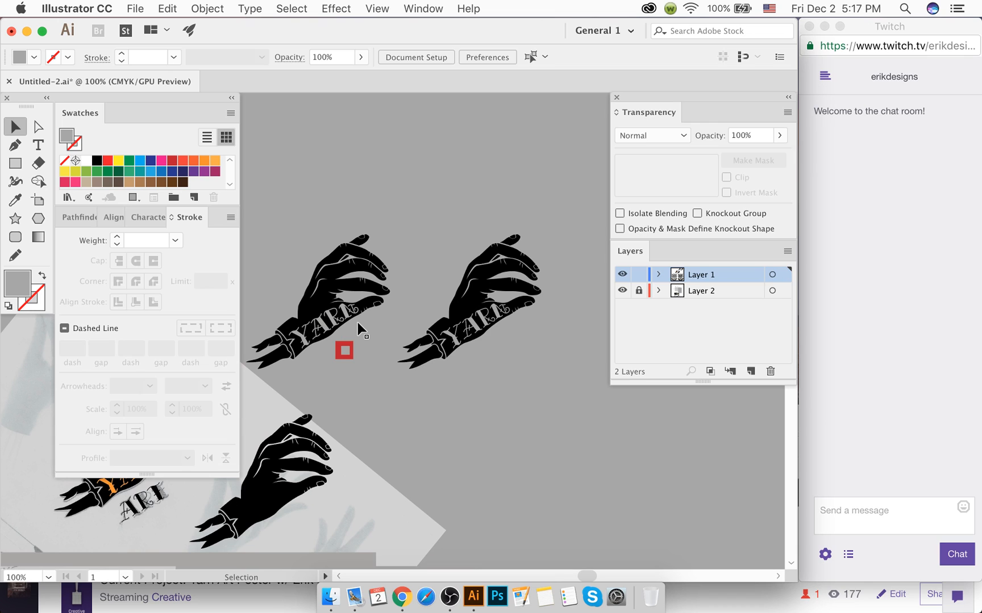
scroll(356, 321, up, 5)
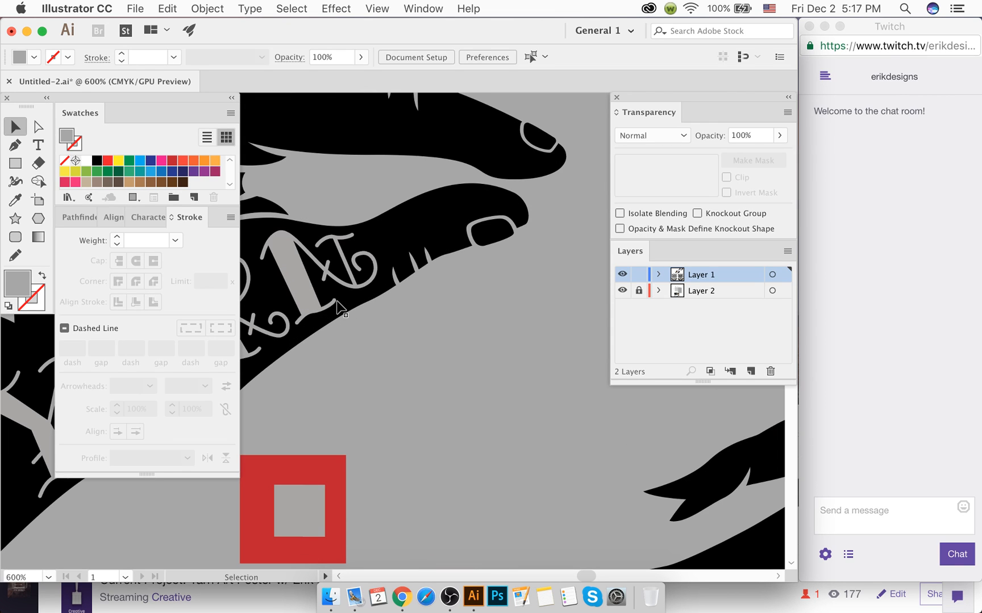
scroll(341, 309, down, 4)
scroll(340, 310, left, 3)
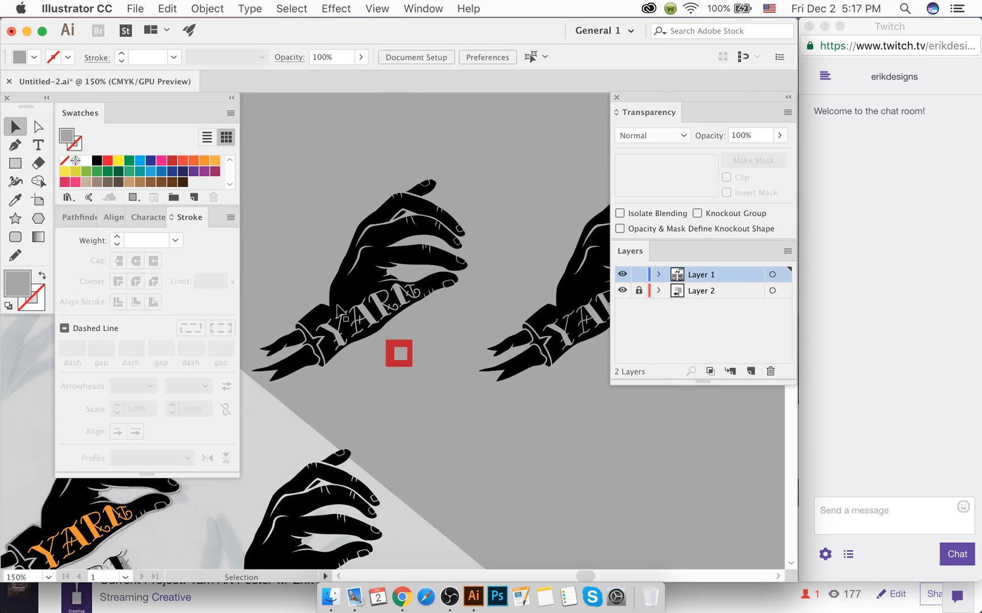
Step: Expand the stroked YARN lettering into filled shapes and unite them into a single outline
scroll(358, 318, up, 2)
click(366, 321)
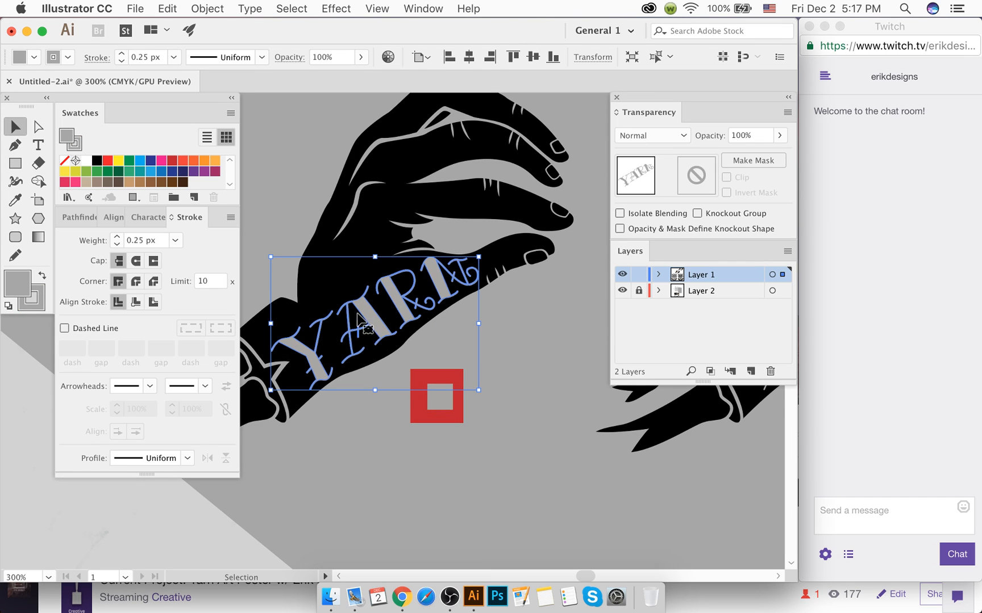
click(204, 8)
click(228, 163)
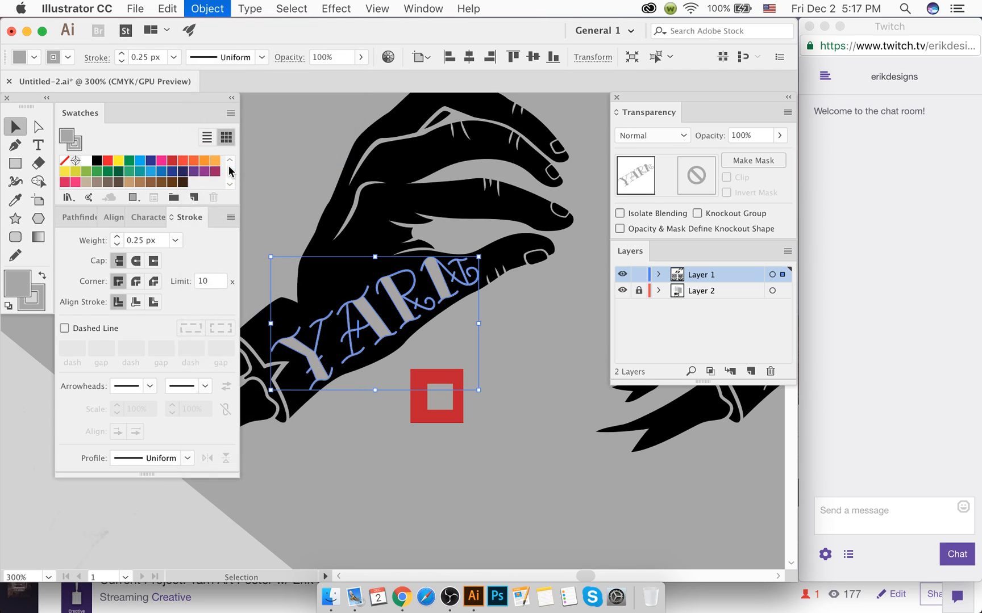
click(136, 316)
scroll(375, 335, up, 10)
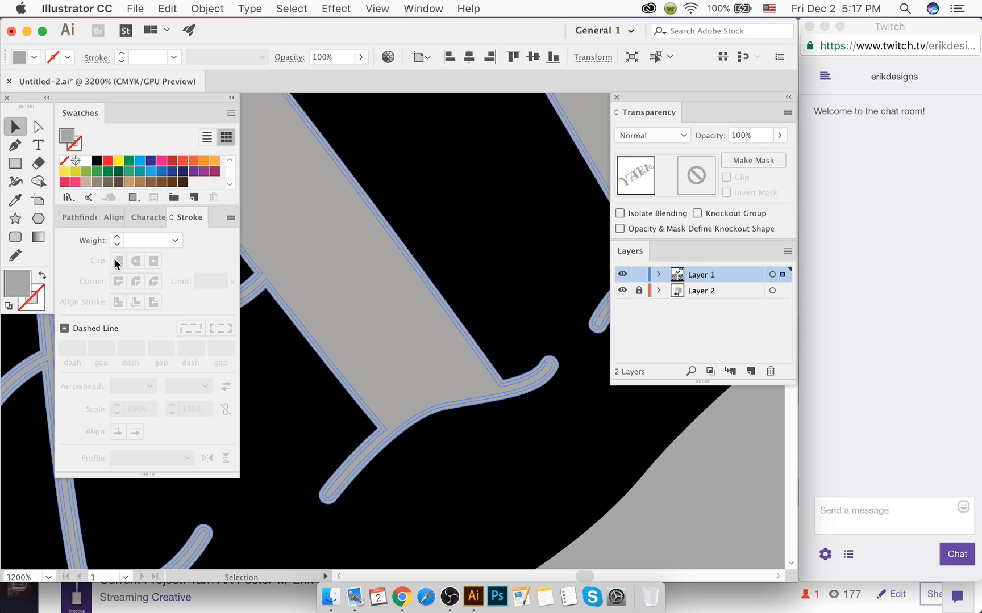
click(79, 217)
click(75, 259)
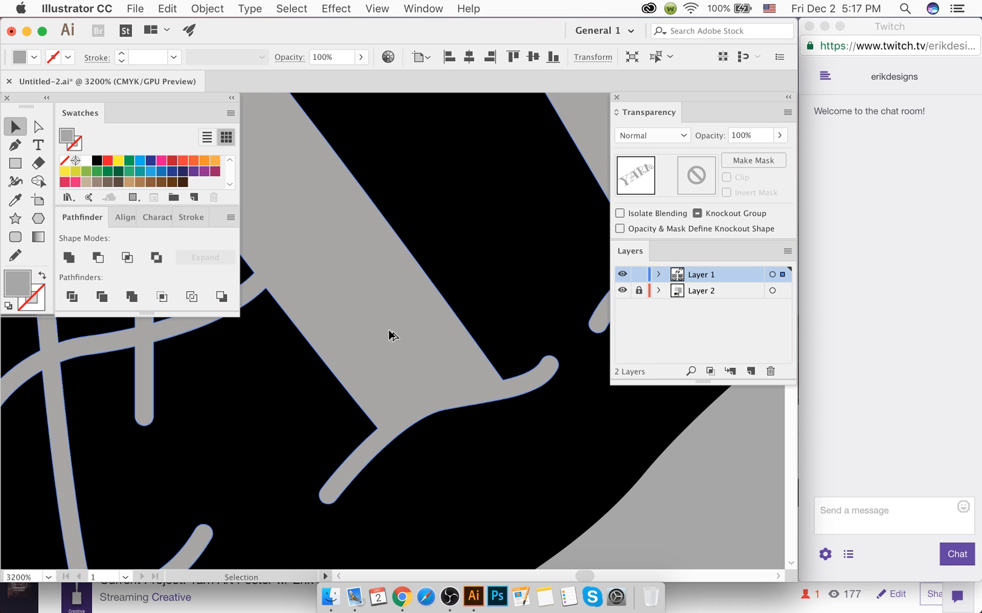
scroll(390, 335, down, 7)
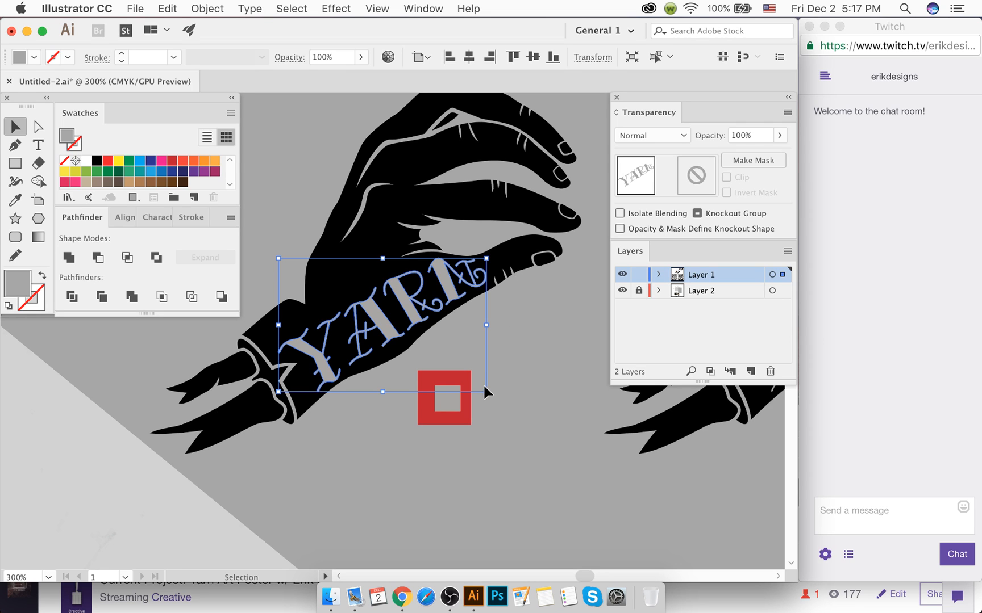
Step: Fill the united YARN lettering with orange
click(204, 161)
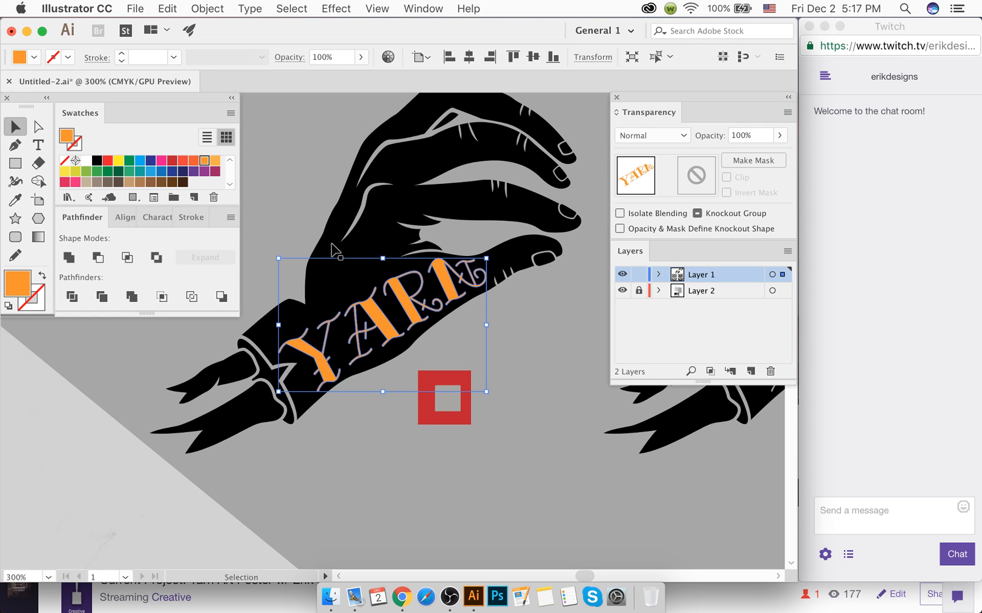
click(301, 230)
scroll(443, 335, down, 2)
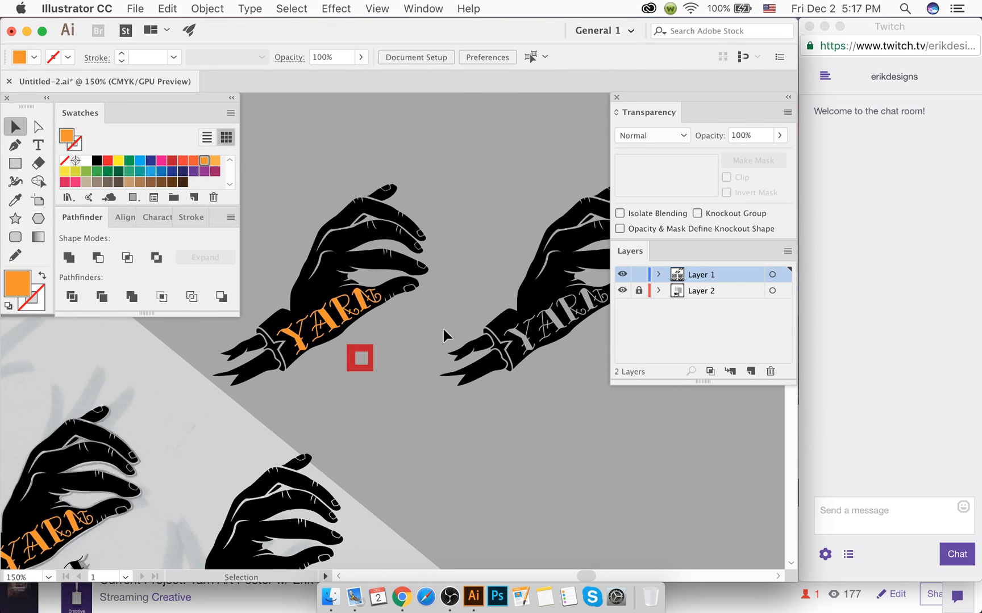
Step: Replace the comparison hand that has unstroked lettering with a copy of the hand bearing the orange YARN lettering
click(561, 324)
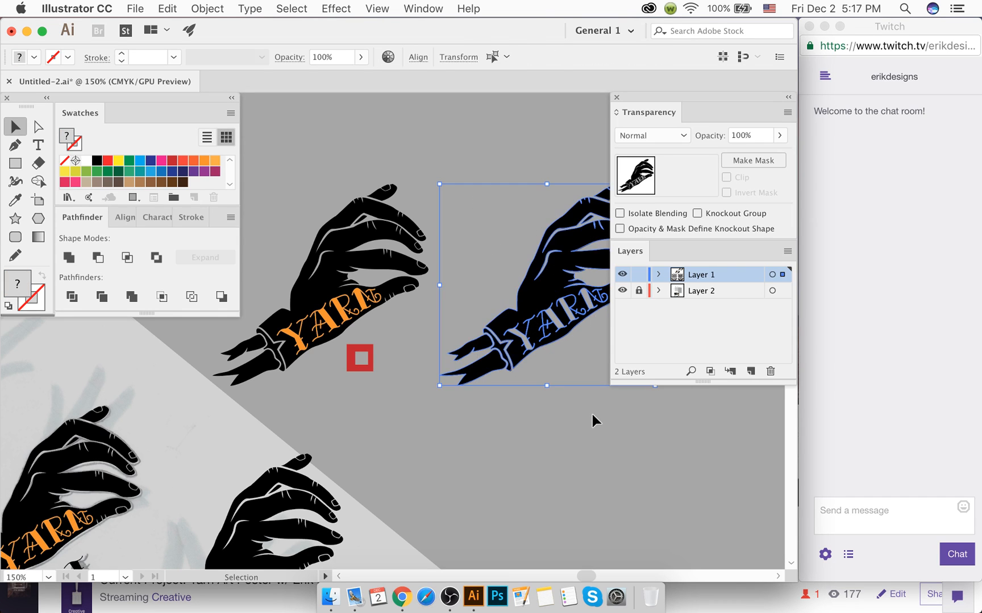
key(Delete)
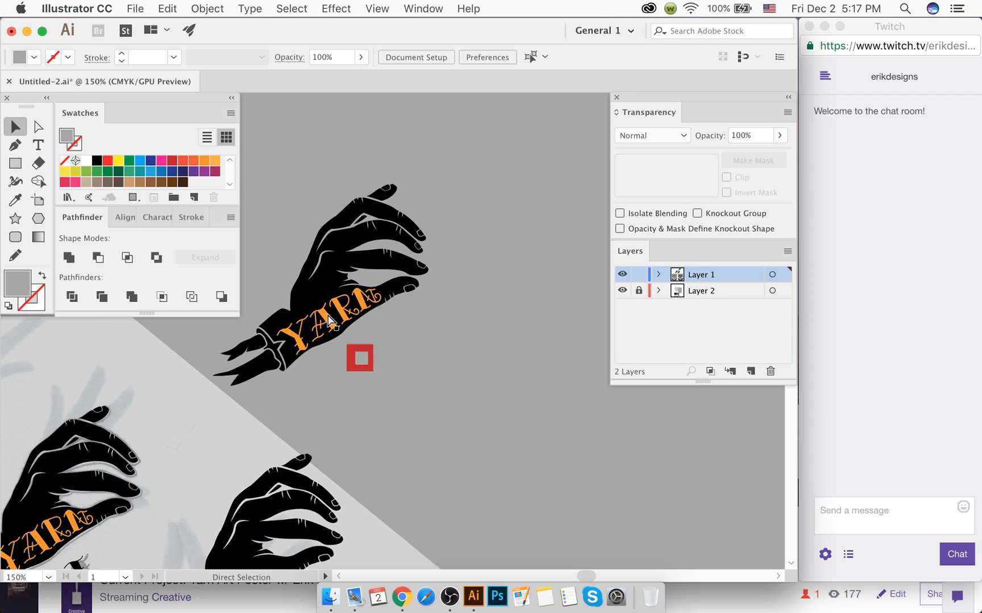
click(335, 322)
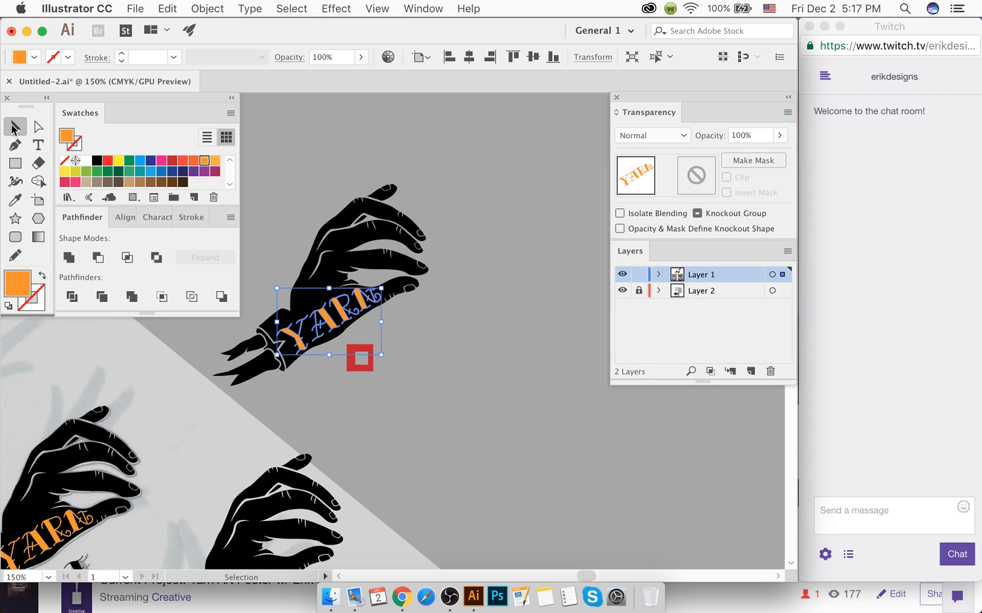
click(290, 214)
click(366, 327)
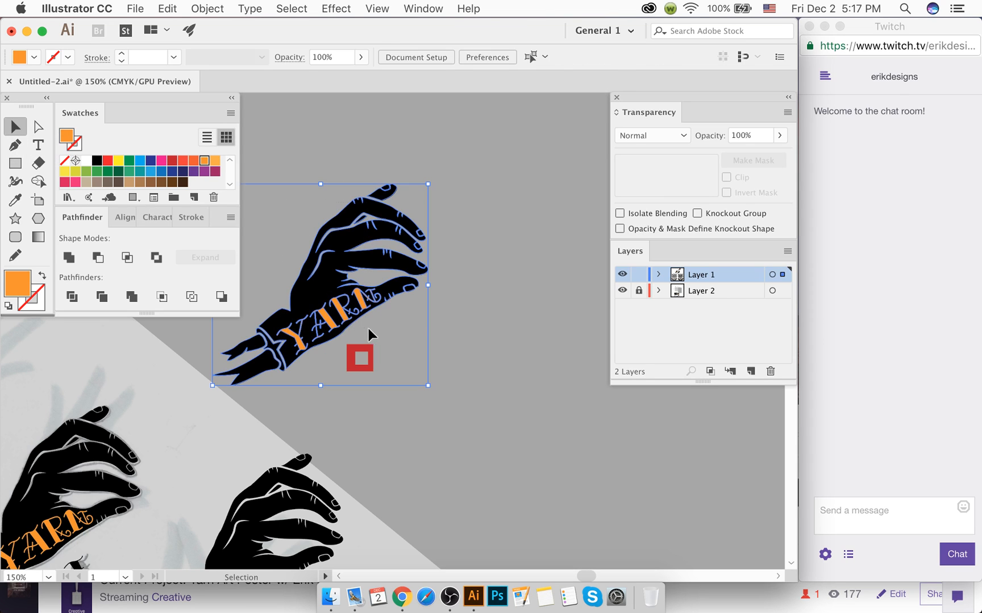
drag(366, 327, 580, 321)
click(169, 434)
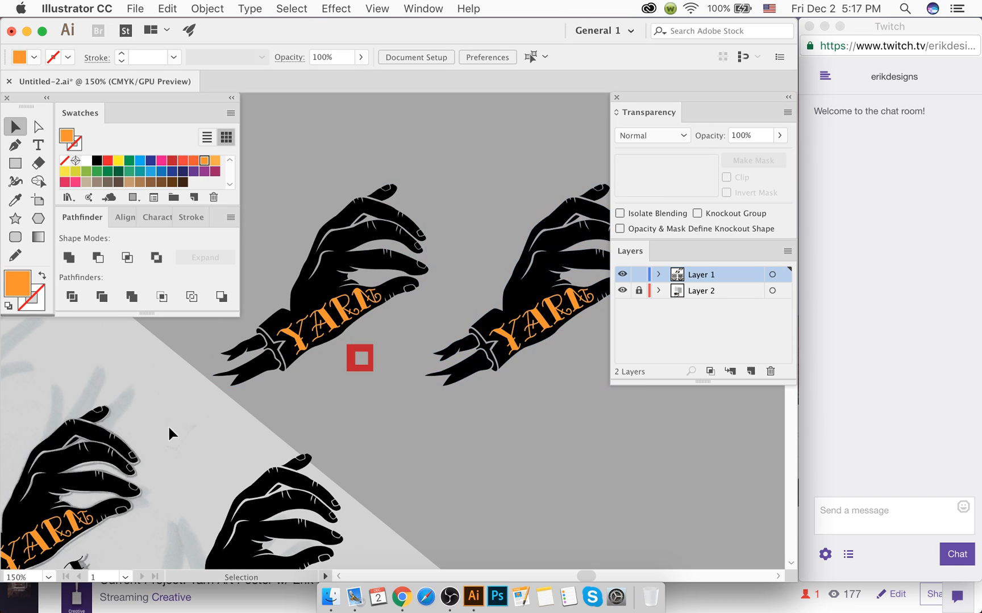
Step: Set the stroke weight of the original orange YARN lettering on the sketch to 0 px
click(69, 545)
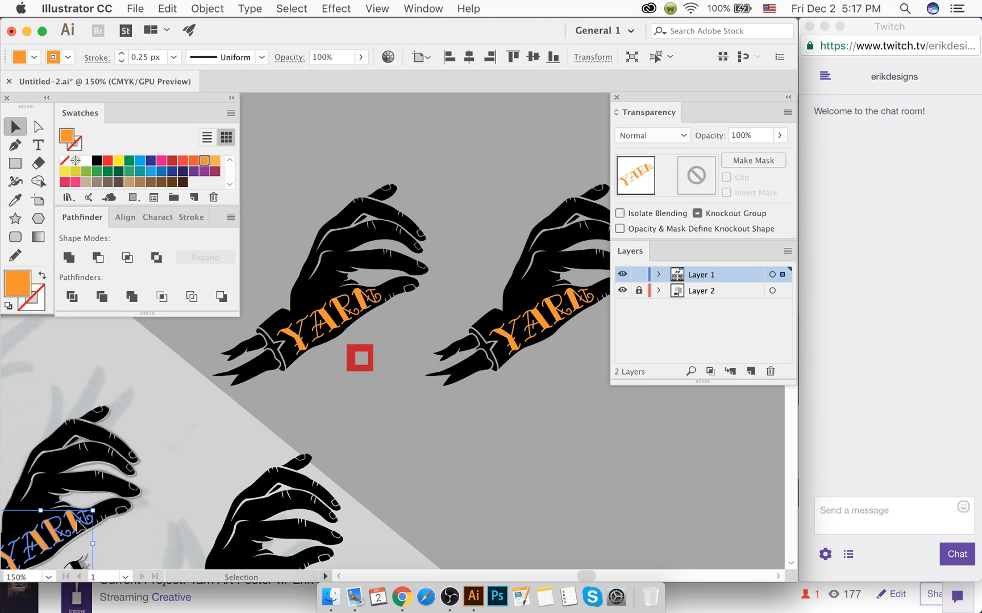
click(40, 306)
click(366, 235)
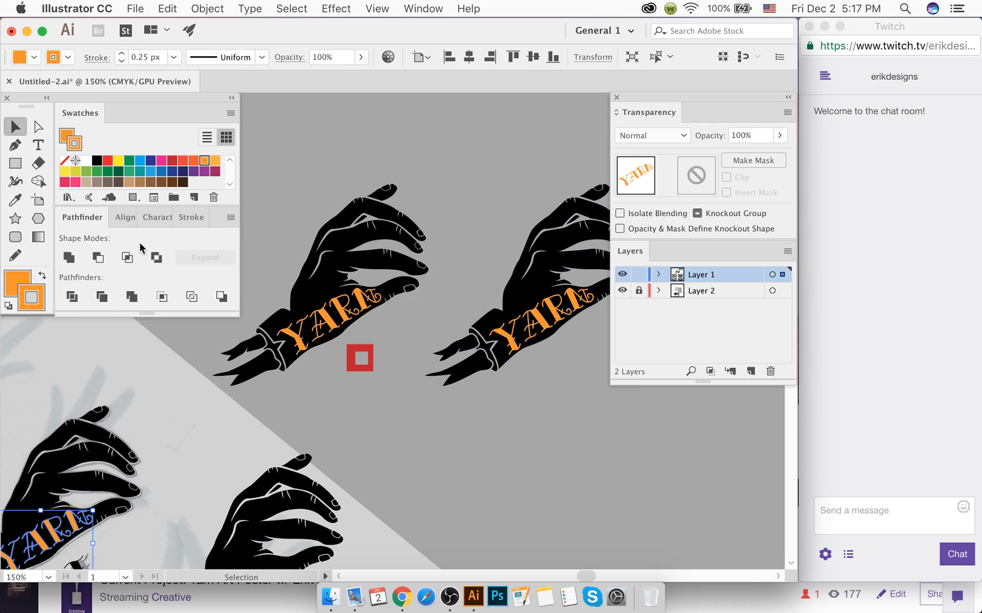
click(191, 217)
click(117, 245)
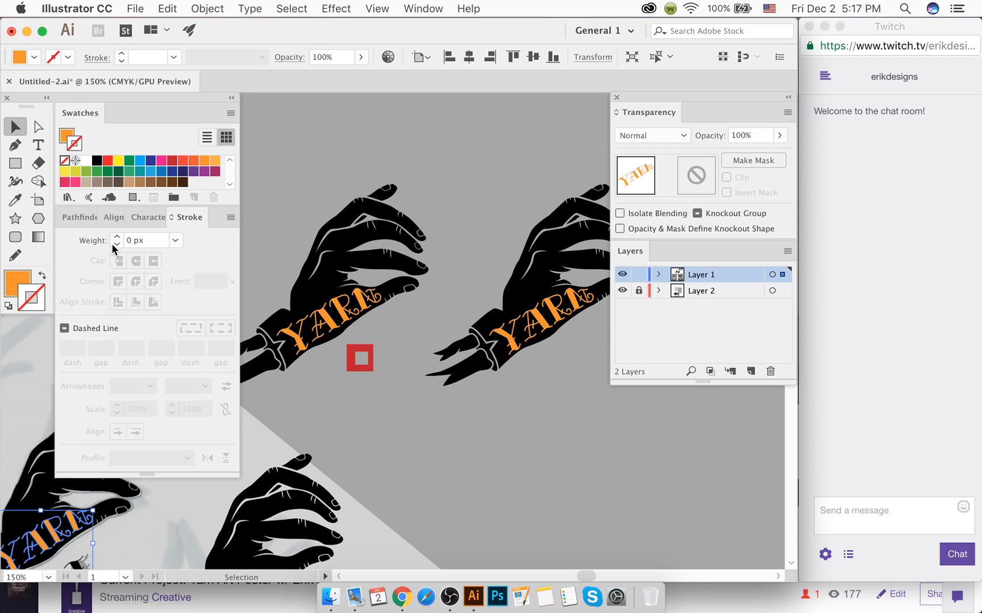
Step: Apply the Pathfinder Trim operation to the spare hand copy nearest the sketch together with its orange YARN lettering
click(80, 217)
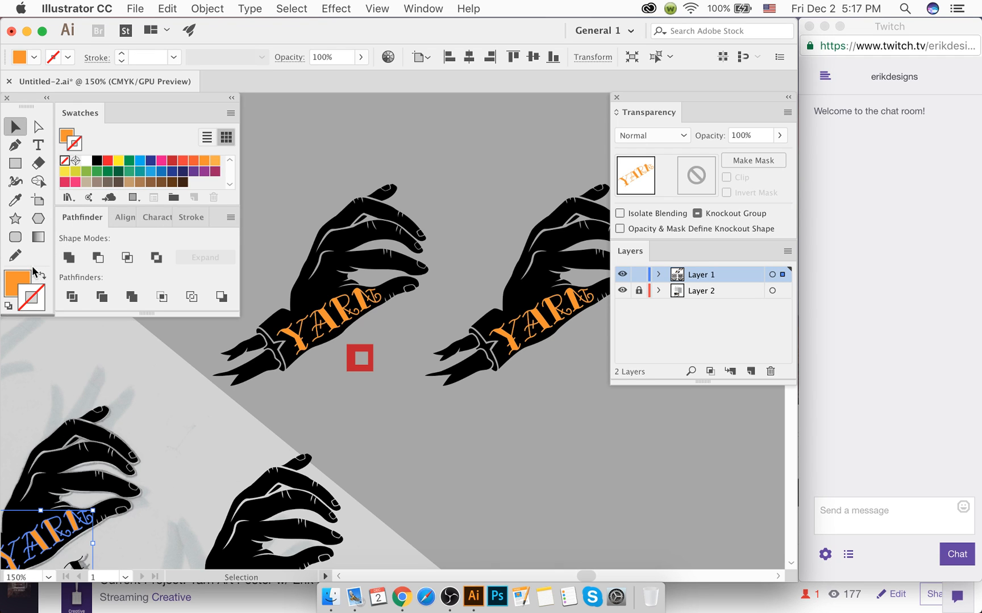
click(28, 290)
click(366, 235)
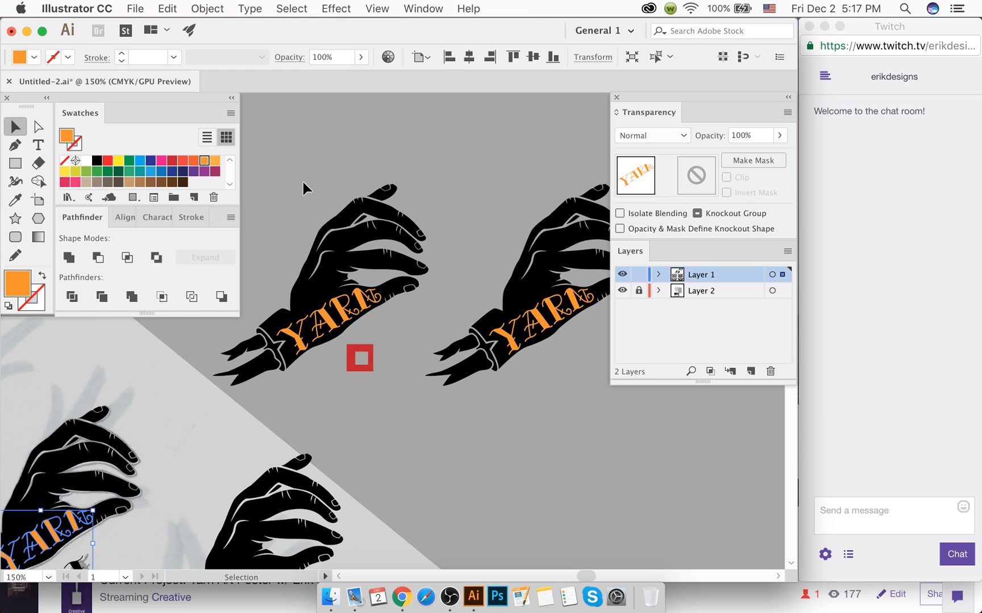
click(307, 189)
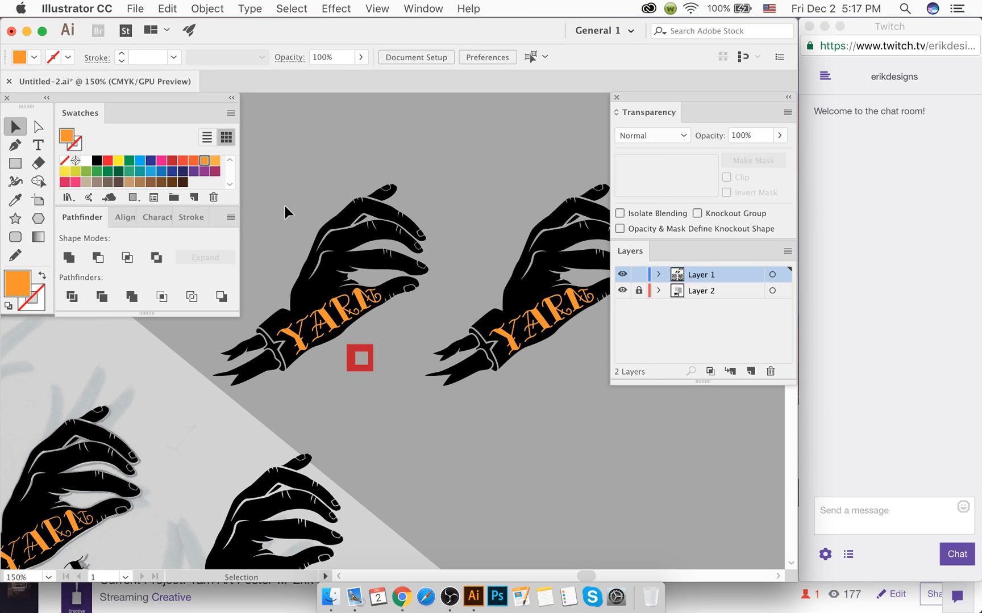
drag(298, 218, 387, 322)
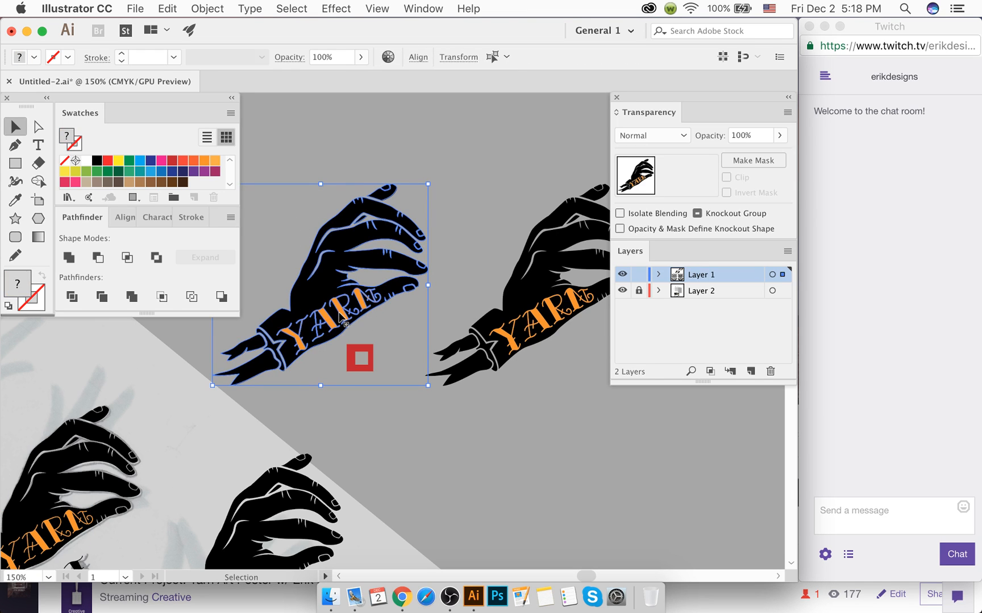
click(104, 305)
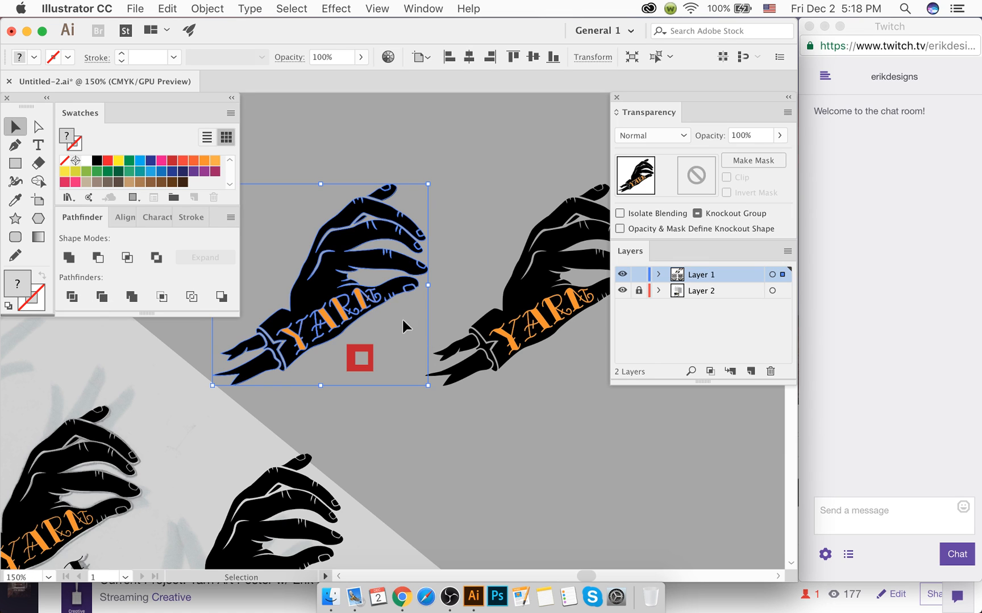
Step: Isolate the trimmed hand group, select all pieces sharing the orange letter's fill and stroke, and delete them
right_click(352, 311)
click(351, 325)
double_click(370, 292)
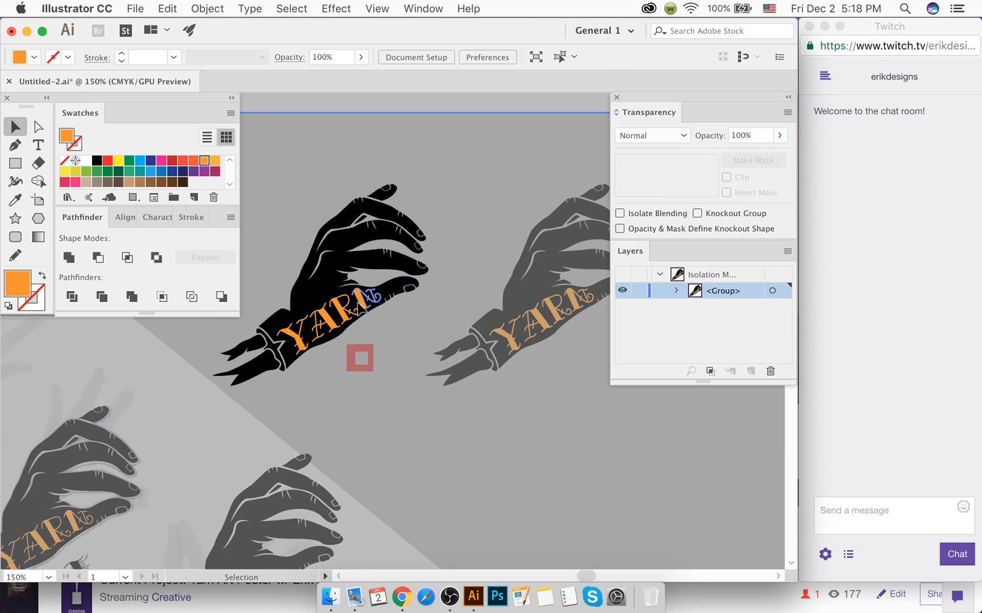
click(349, 7)
mouse_move(291, 9)
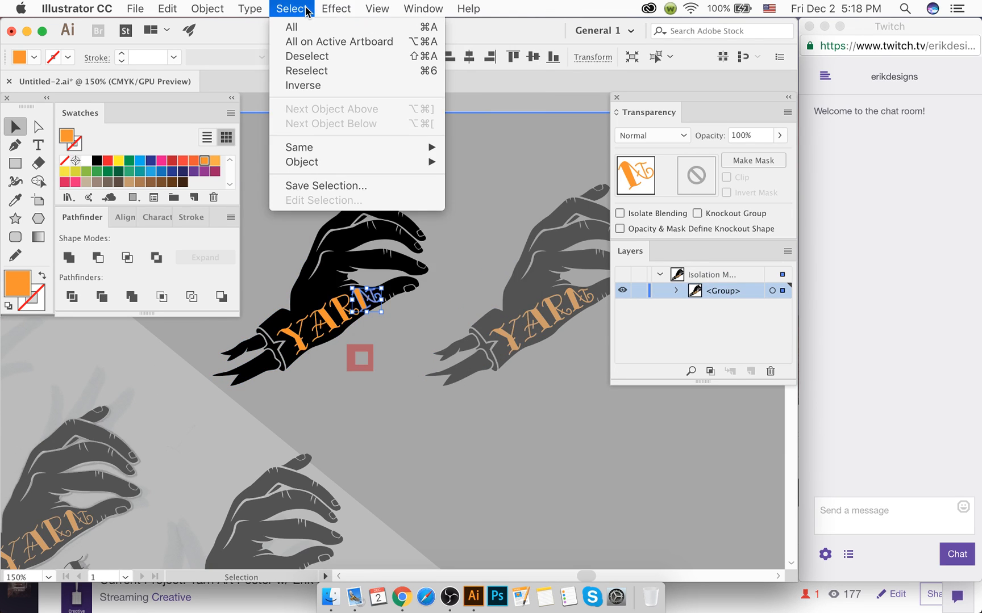
mouse_move(335, 148)
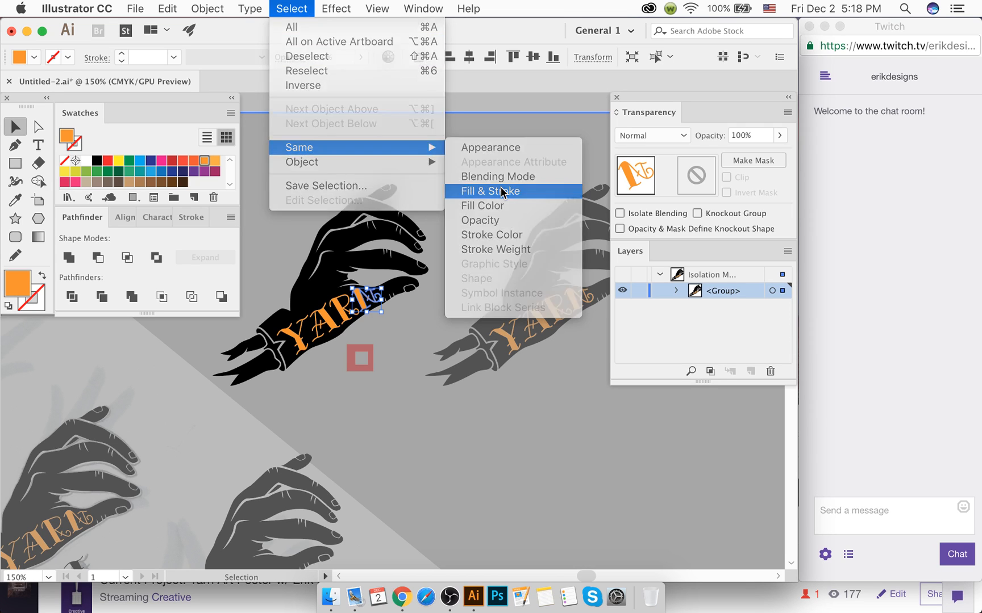
click(502, 191)
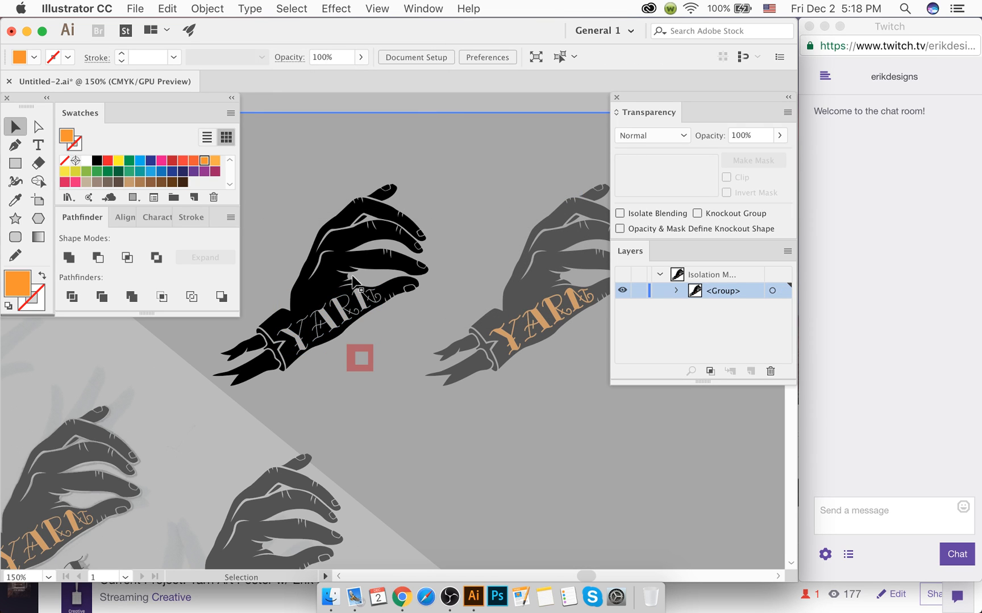
Step: Restore the orange YARN lettering for a close comparison with the cut-out, and remove it from the hand again
key(super+equal)
key(super+equal)
key(super+shift+a)
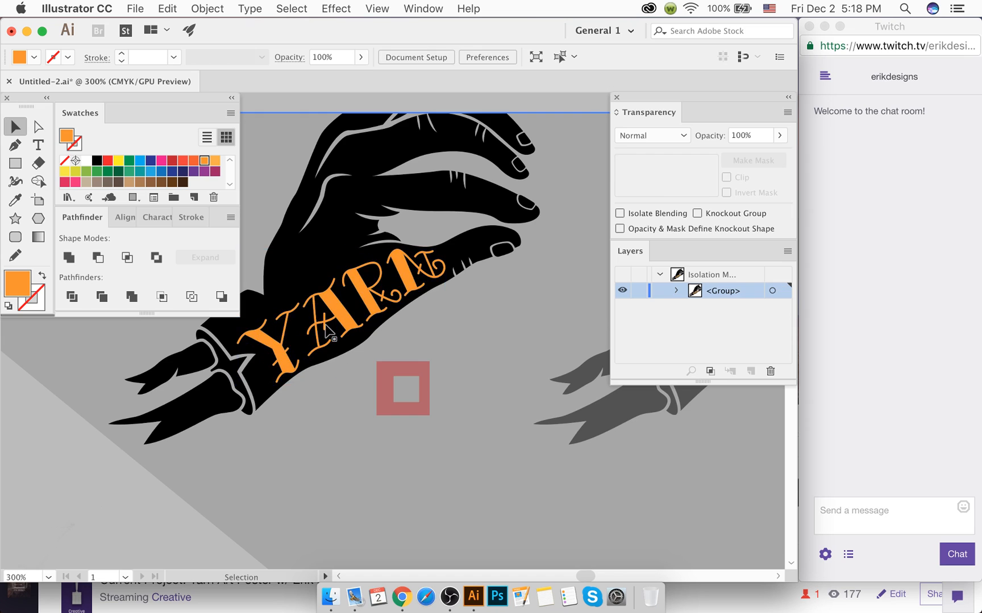
scroll(324, 323, up, 4)
click(387, 291)
scroll(391, 315, up, 2)
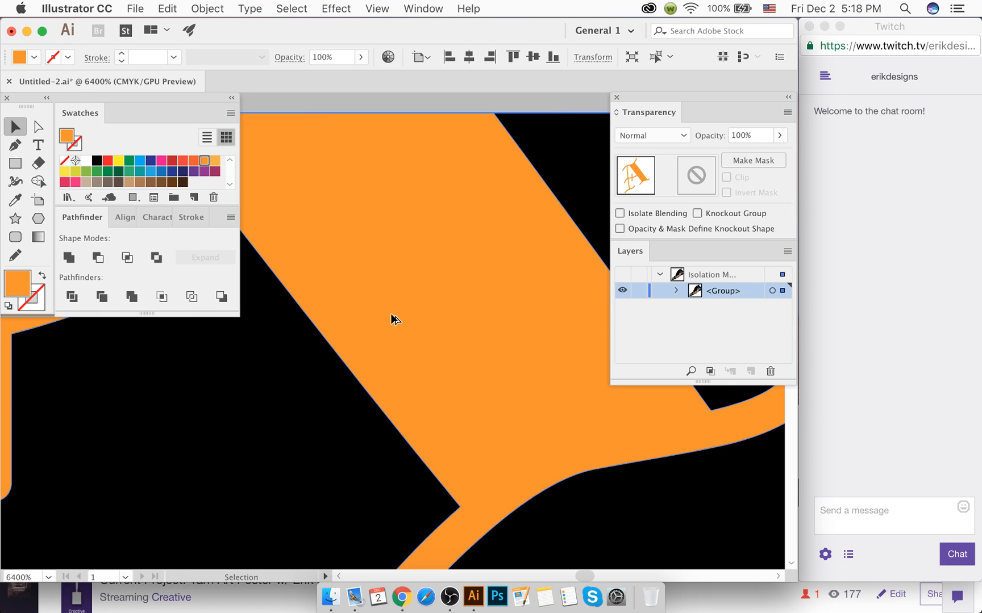
scroll(392, 318, down, 5)
drag(392, 320, 339, 238)
key(super+z)
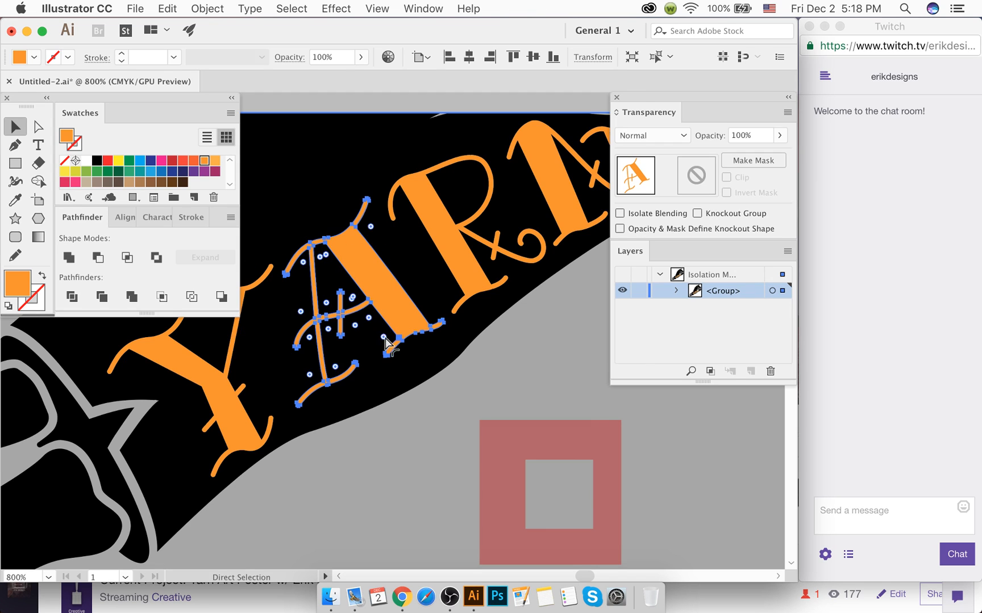
click(373, 465)
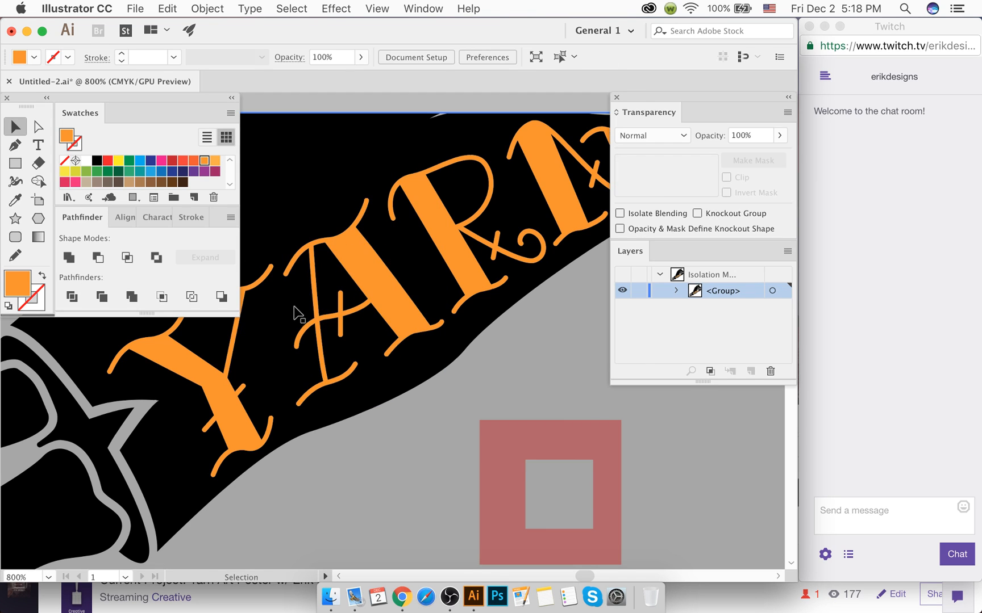
key(super+z)
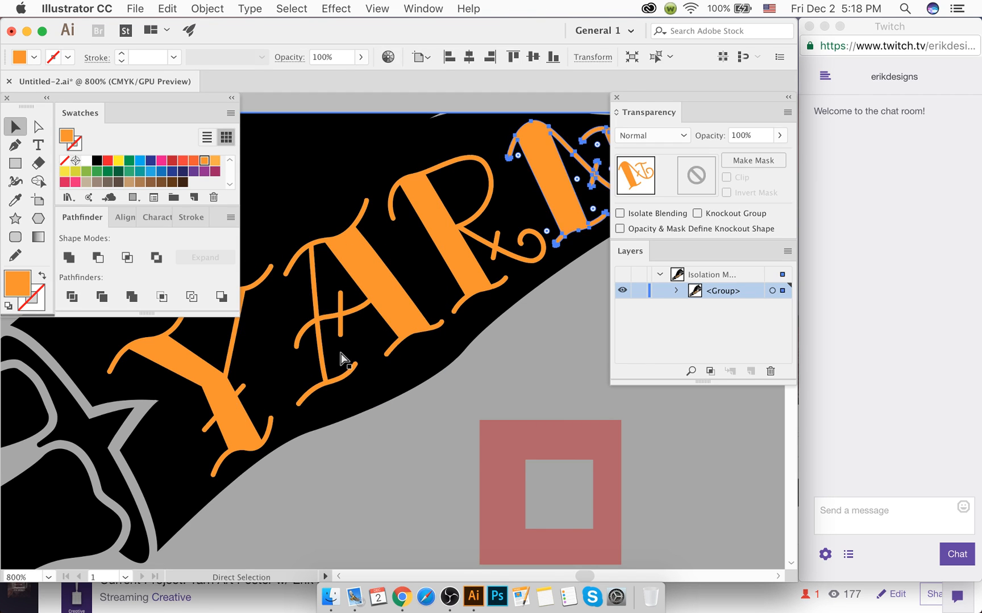
key(super+z)
key(super+z)
key(super+z)
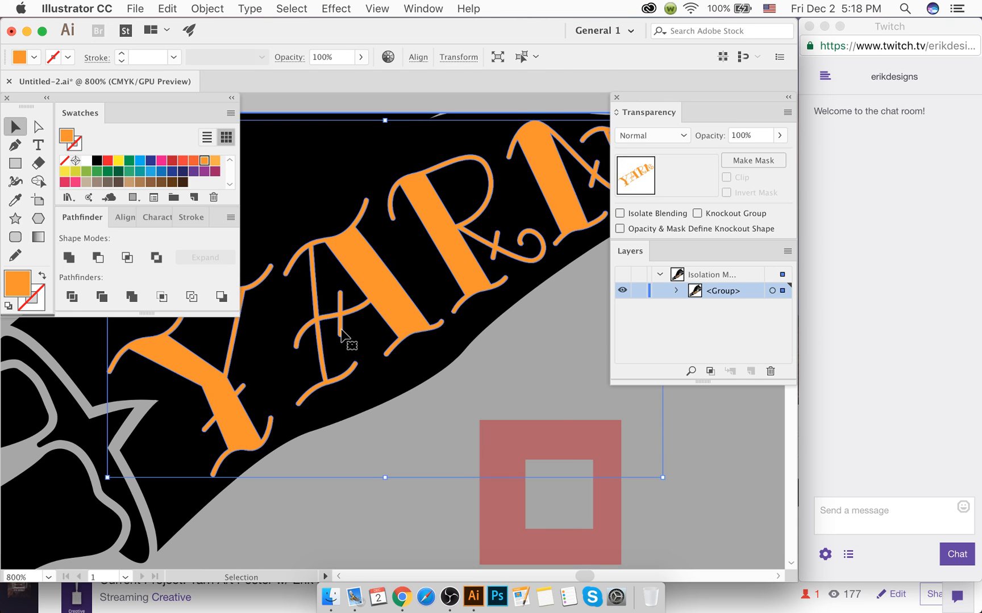
Step: Examine the knocked-out YARN lettering at several magnifications and leave the hand's isolation mode
scroll(334, 361, down, 5)
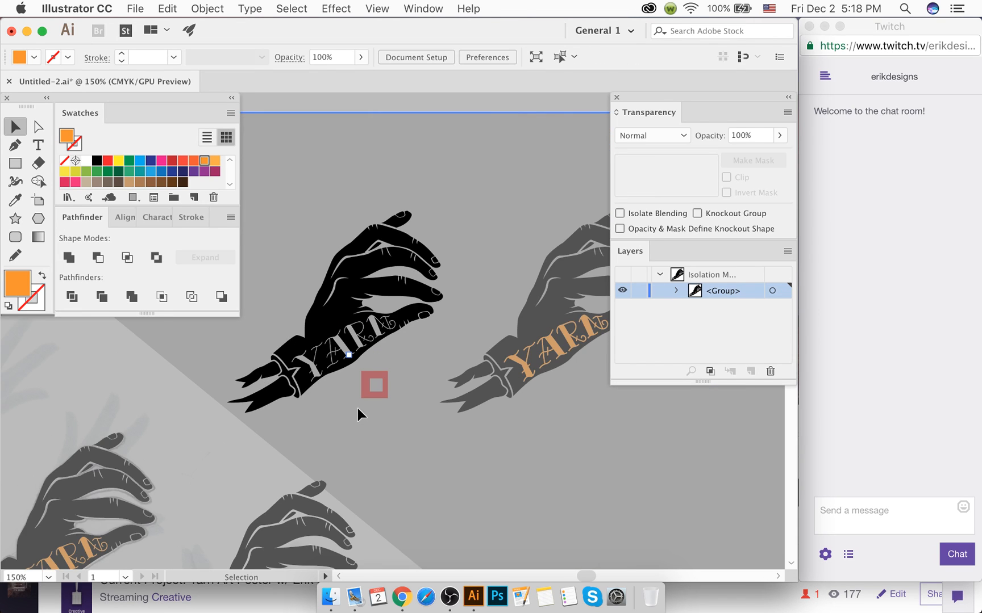
scroll(348, 412, down, 2)
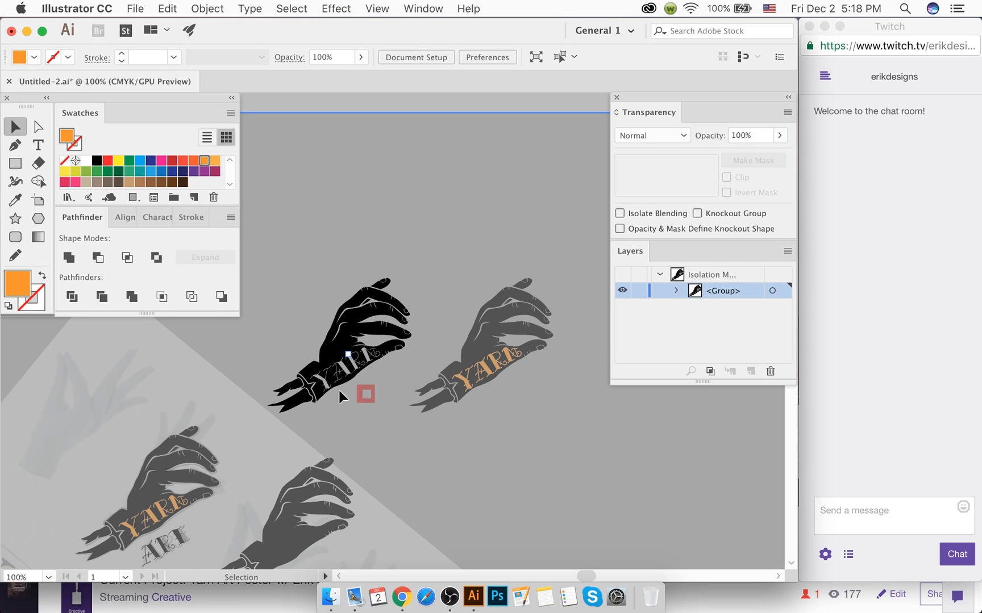
scroll(350, 391, up, 6)
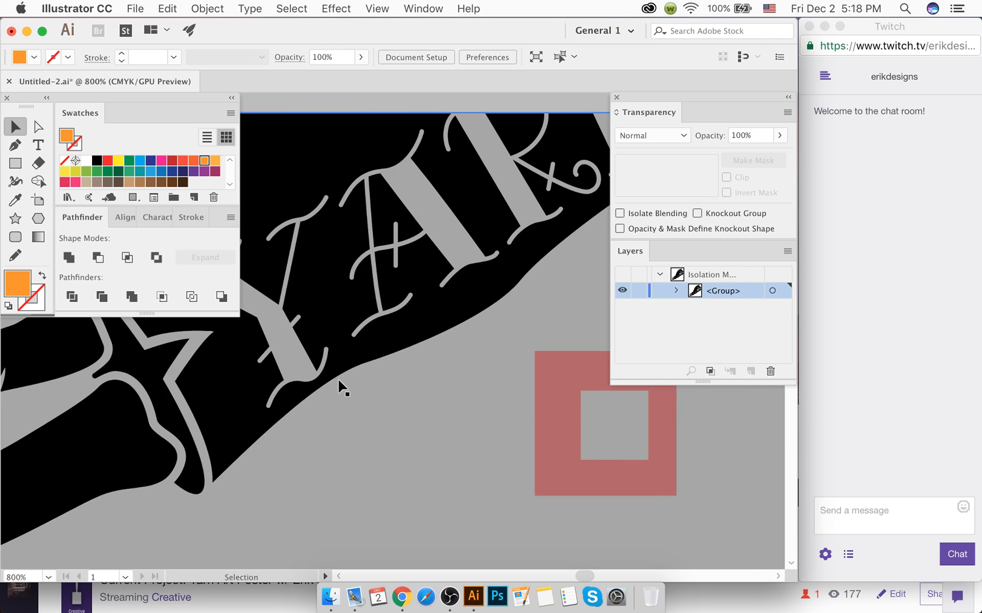
scroll(339, 387, down, 3)
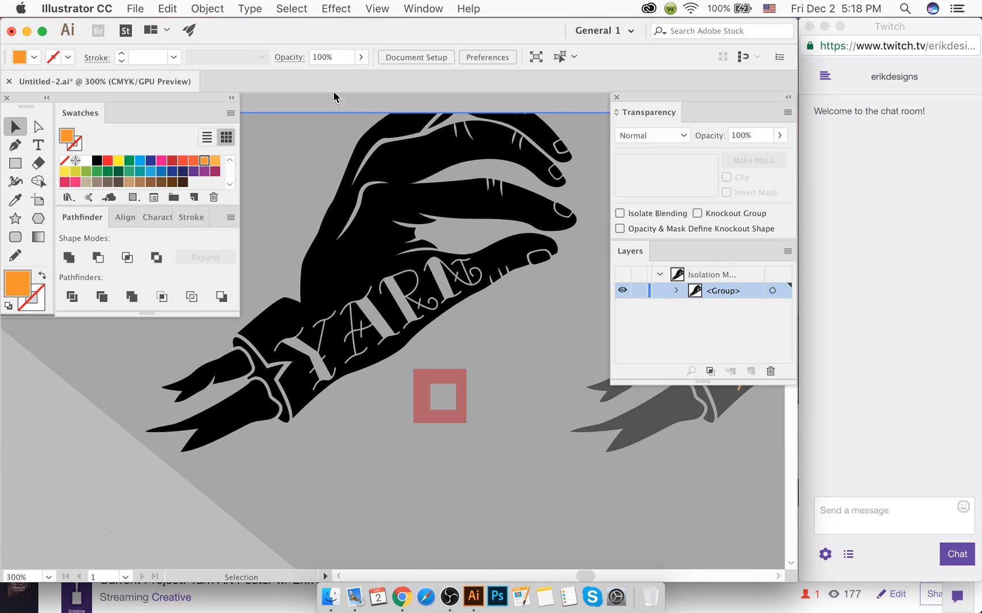
key(Escape)
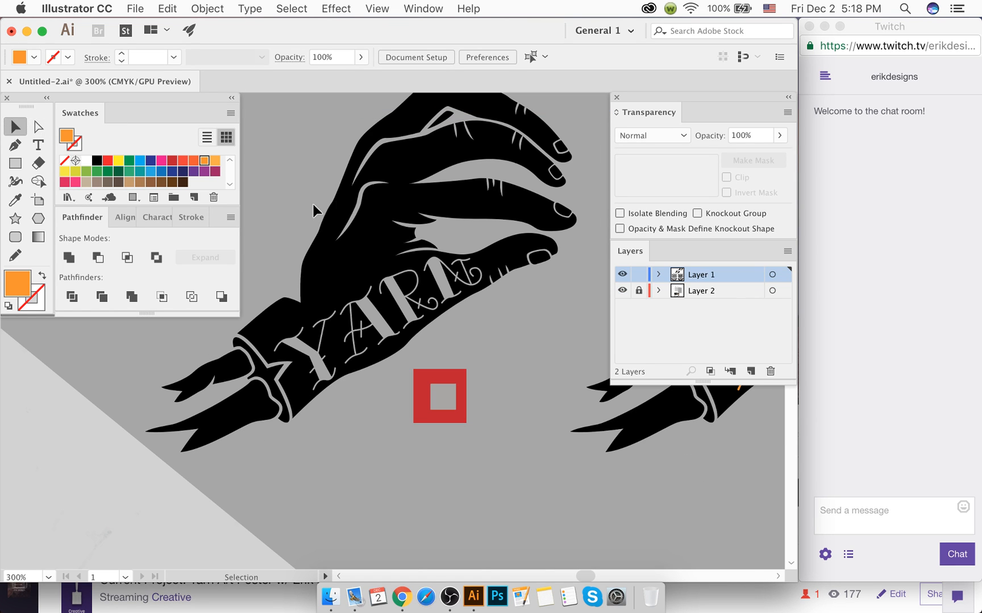
scroll(342, 217, down, 3)
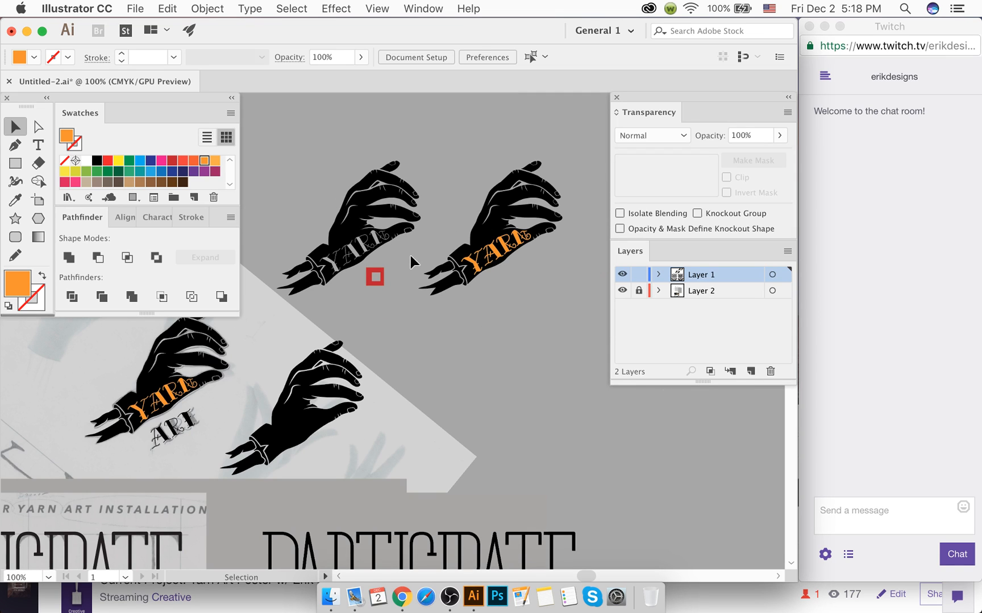
scroll(391, 242, up, 4)
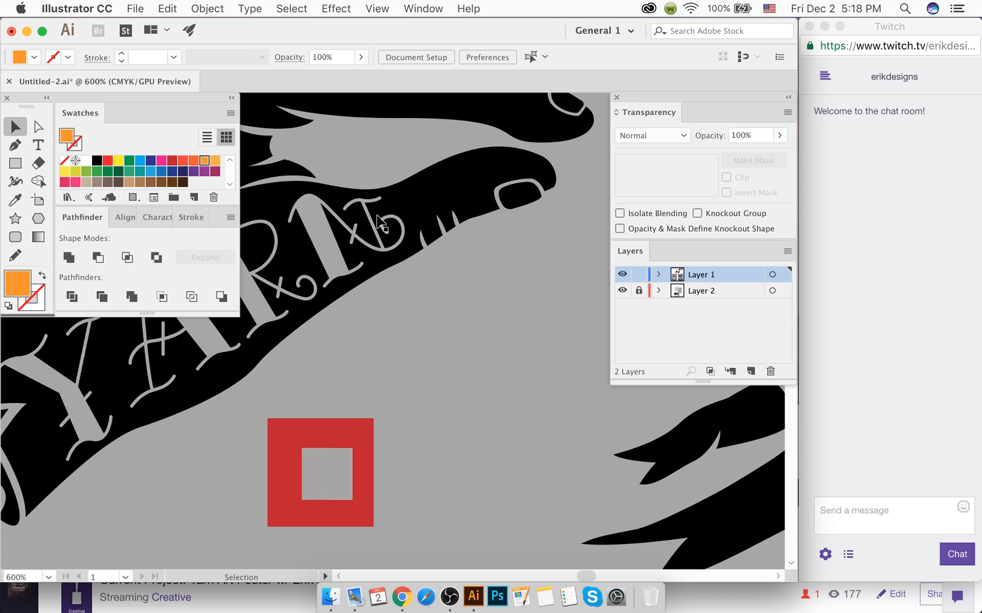
scroll(378, 211, up, 1)
scroll(380, 211, up, 1)
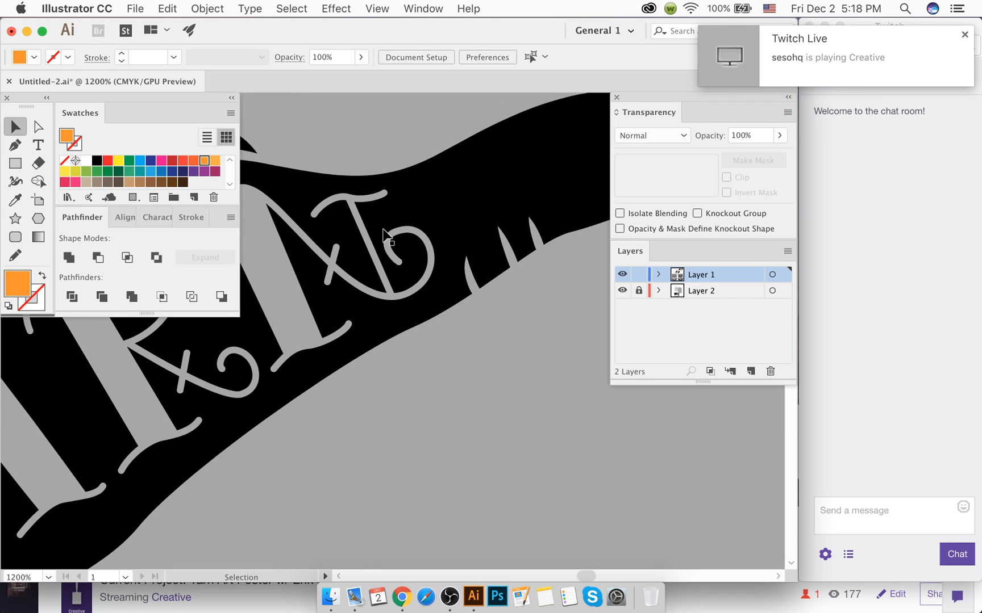
scroll(384, 233, down, 5)
Step: Try shifting the knocked-out hand slightly to check its cut-out lettering against the background
drag(384, 238, 415, 222)
click(442, 294)
click(447, 277)
scroll(401, 280, left, 3)
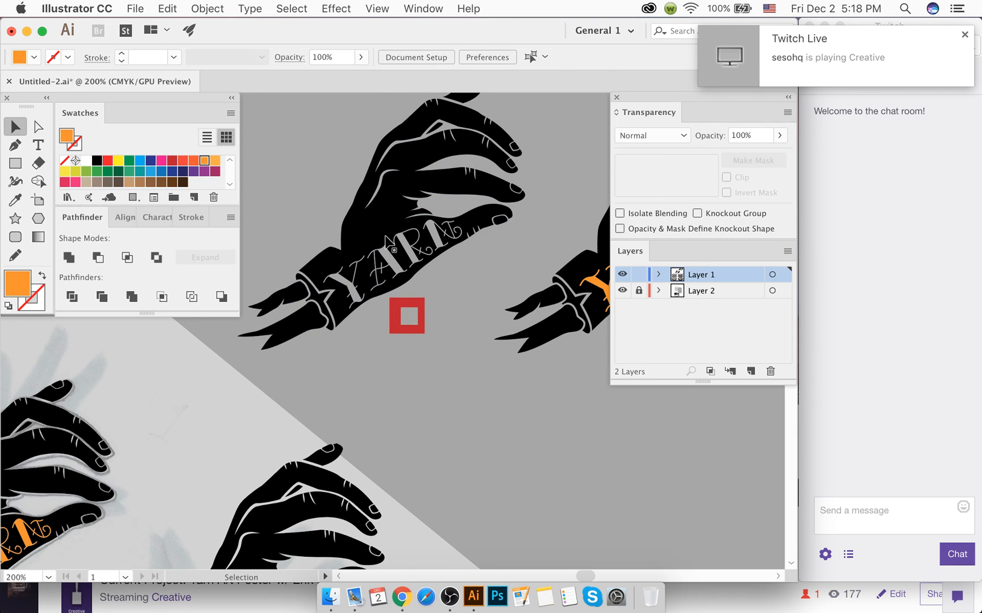
drag(386, 238, 378, 232)
click(294, 192)
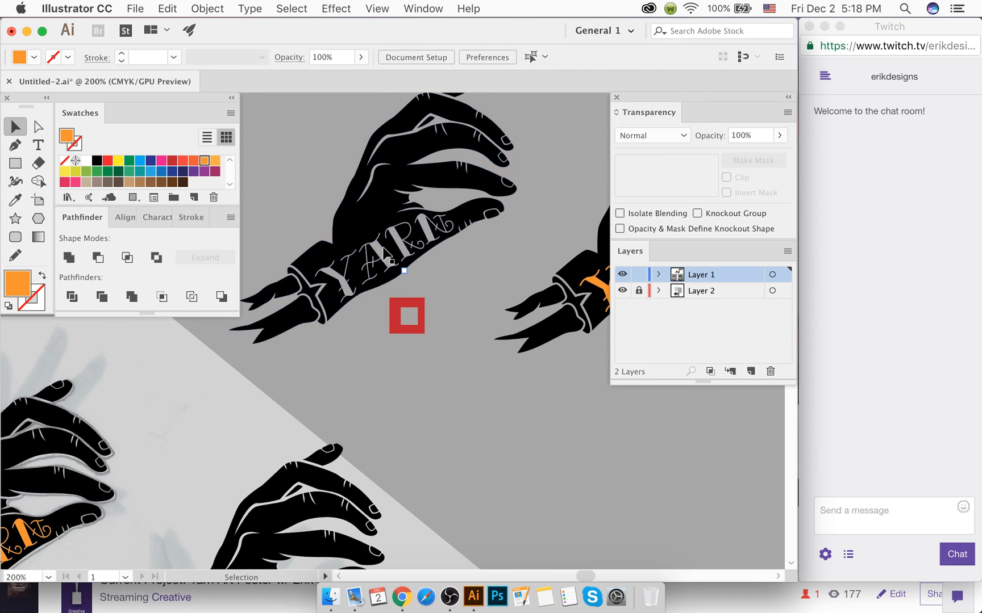
scroll(382, 250, up, 1)
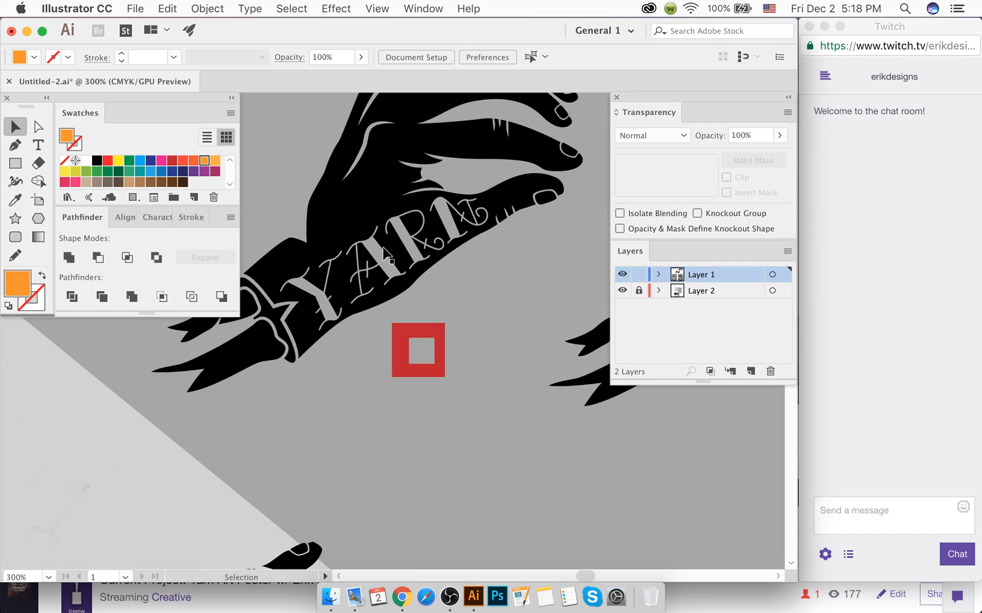
scroll(385, 254, up, 1)
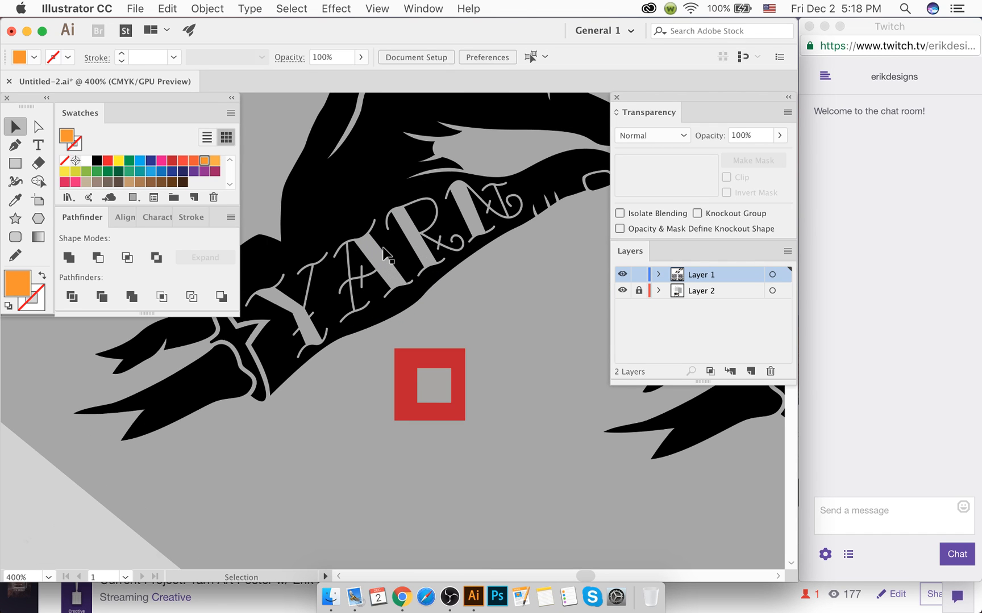
drag(429, 220, 418, 230)
click(428, 308)
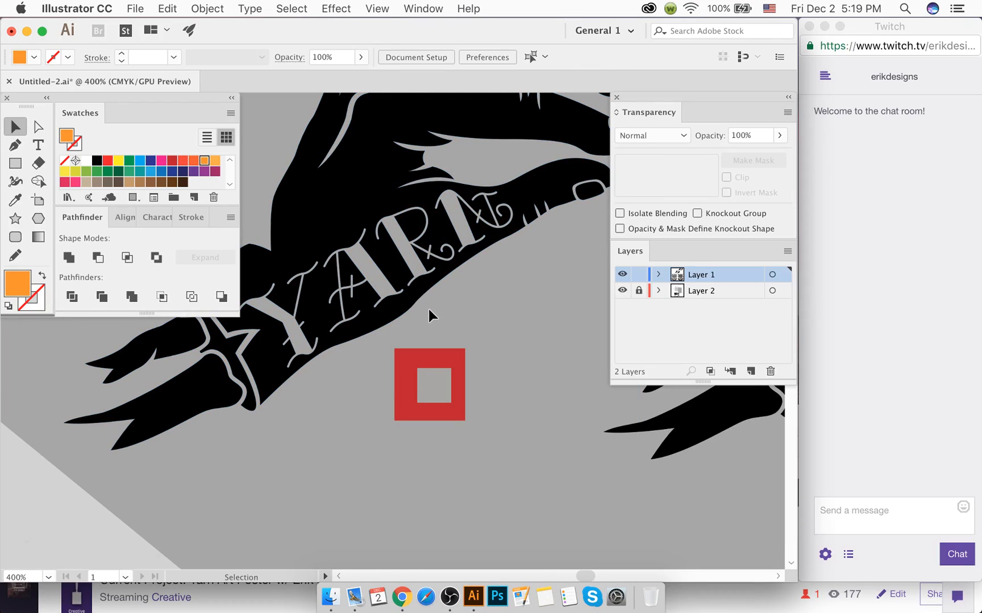
Step: Fill the knocked-out hand with white and move it to the empty canvas above the other hands
click(419, 287)
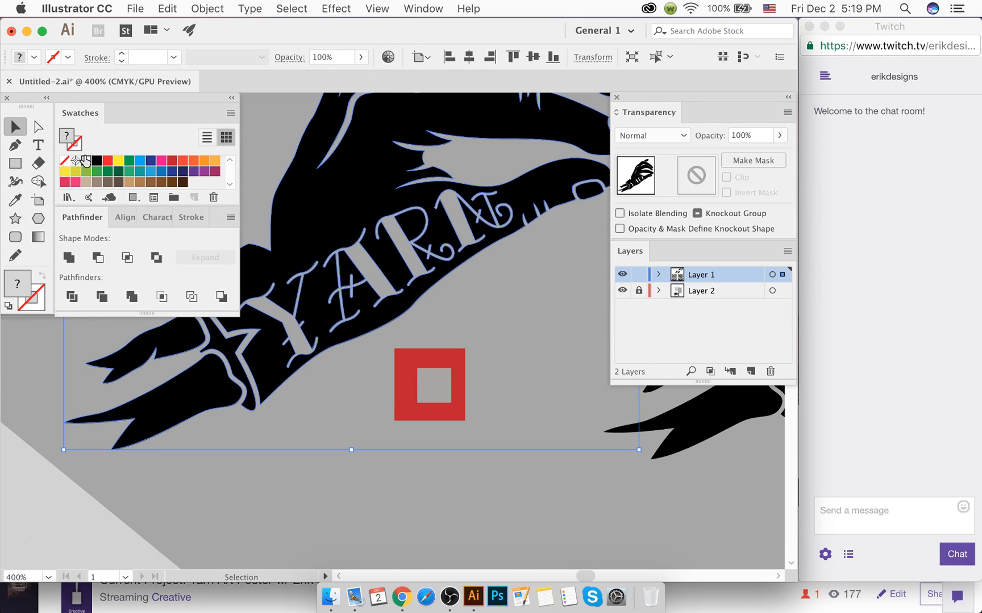
click(86, 161)
click(262, 152)
scroll(402, 304, down, 6)
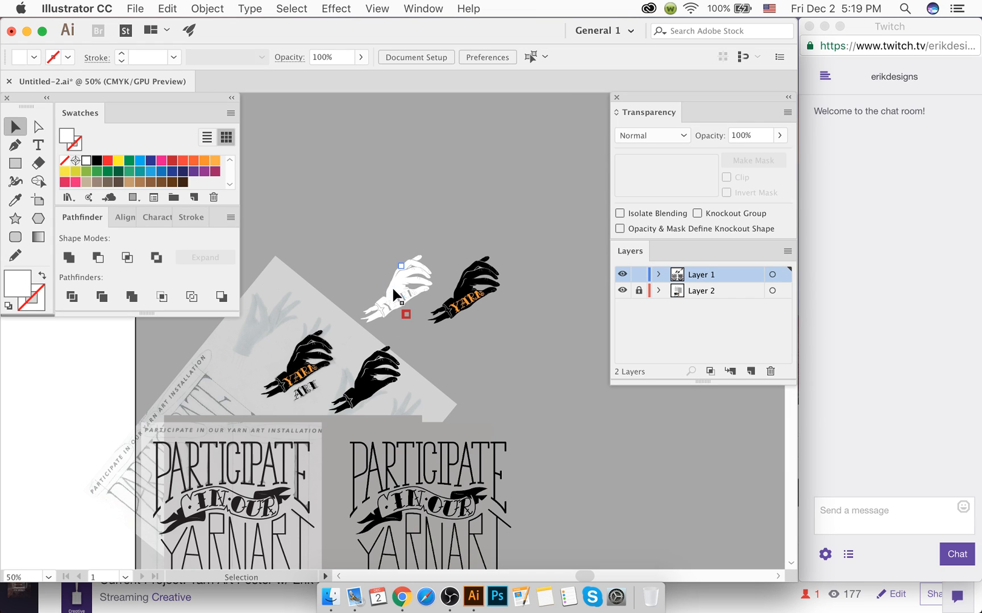
drag(393, 294, 373, 204)
Step: Draw a black square without a stroke around the white hand and place it behind the hand as a backdrop
key(m)
drag(310, 131, 432, 256)
click(97, 161)
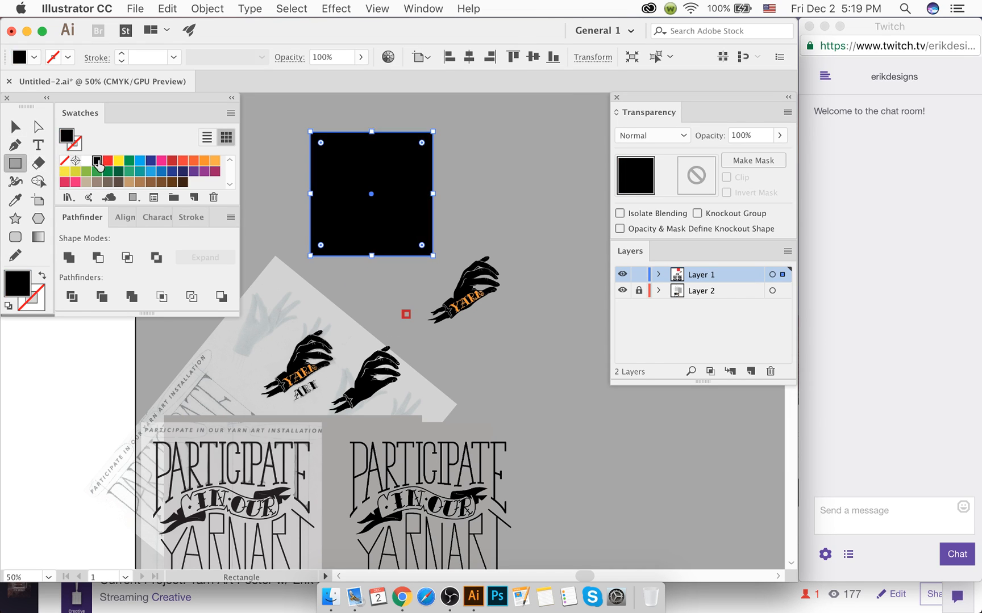
key(super+bracketleft)
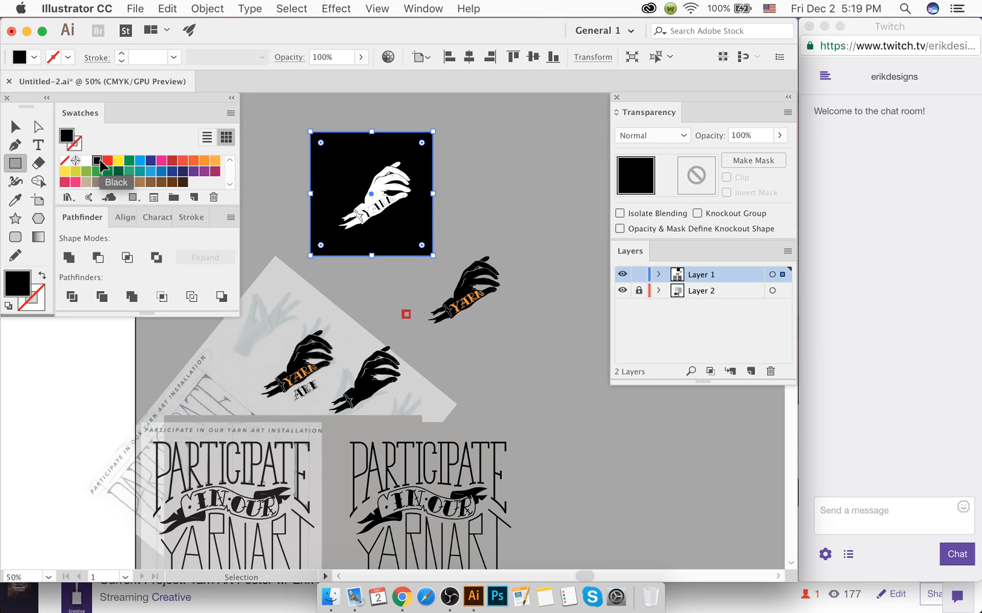
click(15, 126)
click(288, 137)
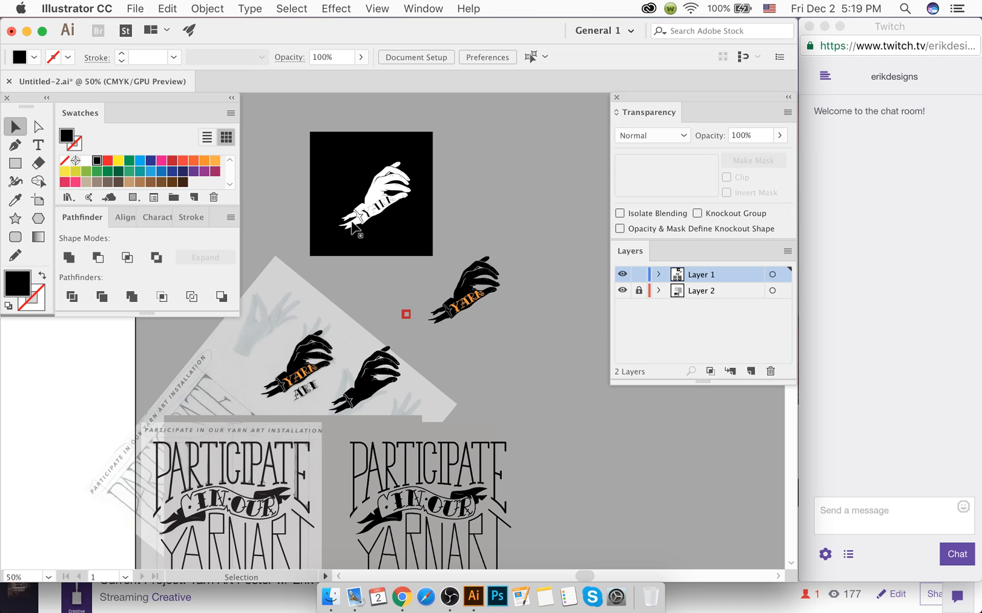
scroll(390, 212, up, 2)
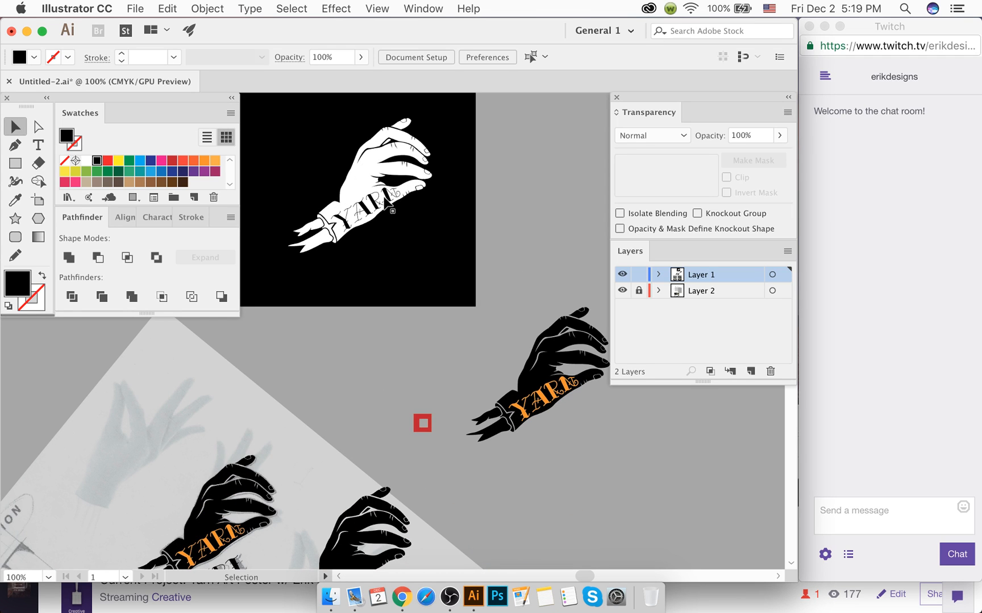
scroll(391, 211, down, 5)
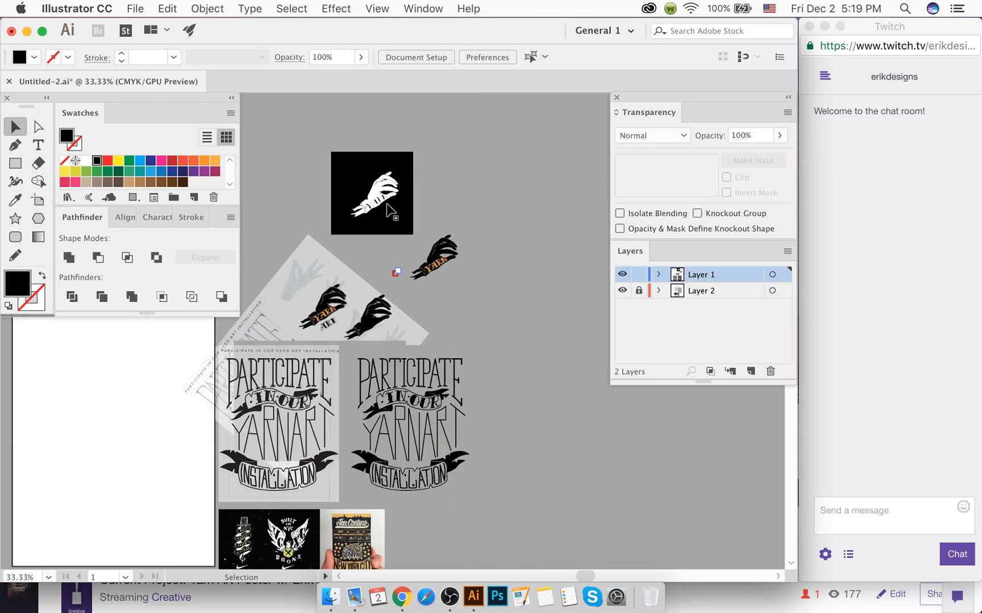
Step: Select the white knocked-out hand and move it down so it hangs partly below the black square
scroll(293, 315, left, 5)
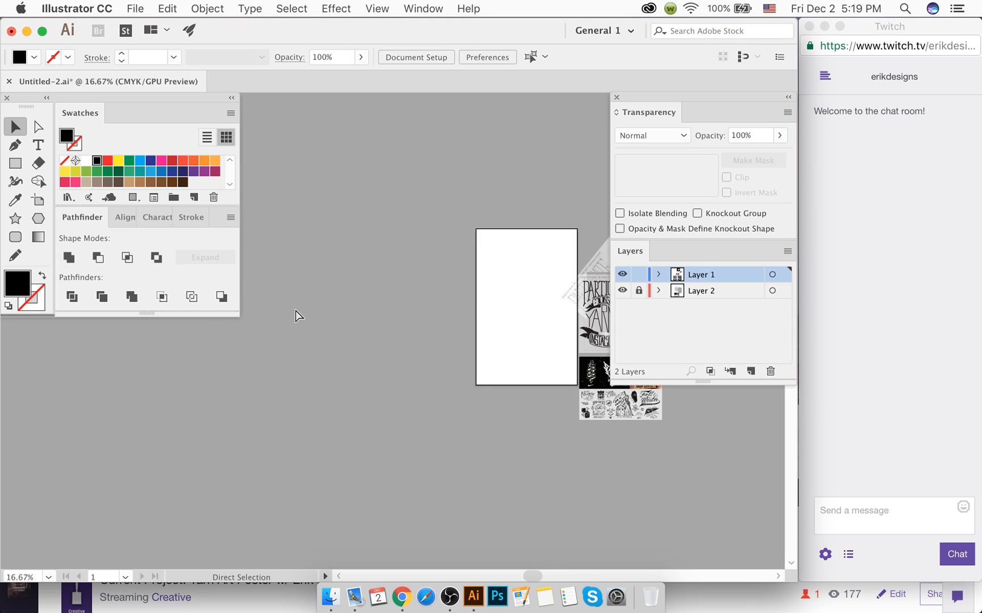
scroll(296, 316, right, 4)
scroll(455, 209, up, 4)
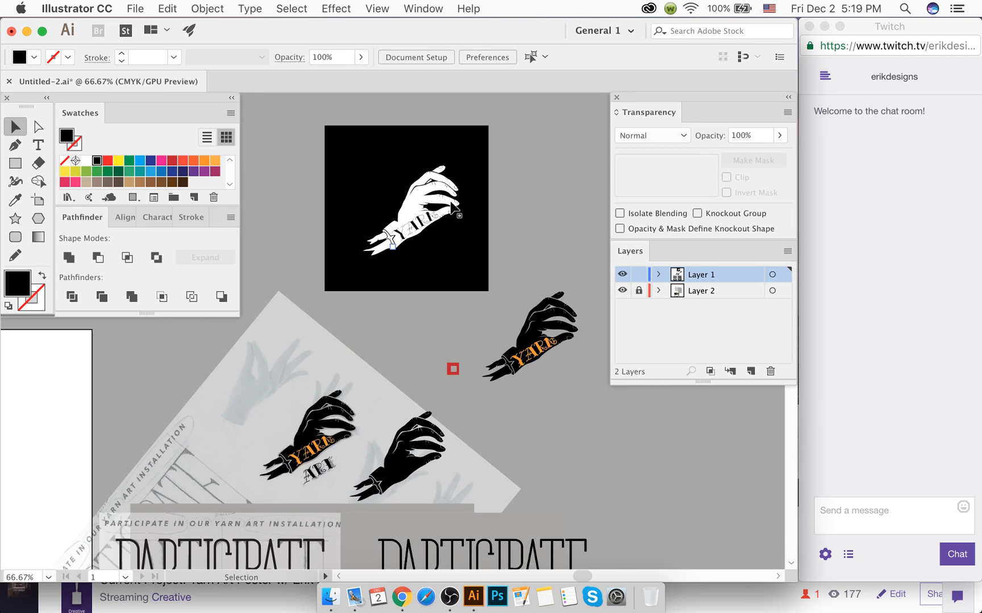
scroll(454, 209, up, 3)
click(426, 248)
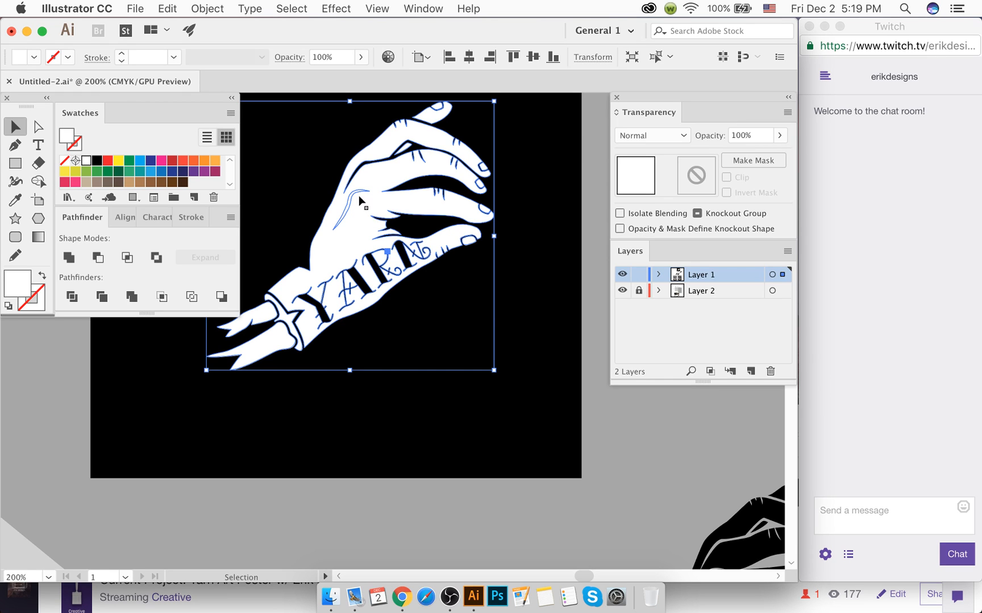
scroll(420, 344, down, 1)
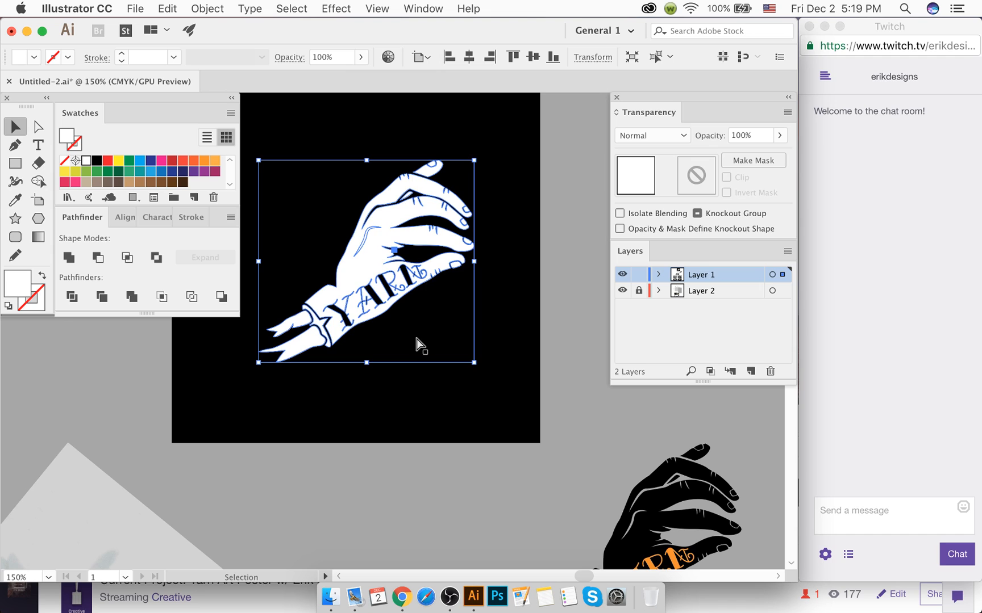
drag(428, 318, 427, 320)
drag(382, 248, 378, 479)
Step: Cut the filled curved crease out of the back of the white hand with the Shape Builder tool
scroll(372, 474, up, 6)
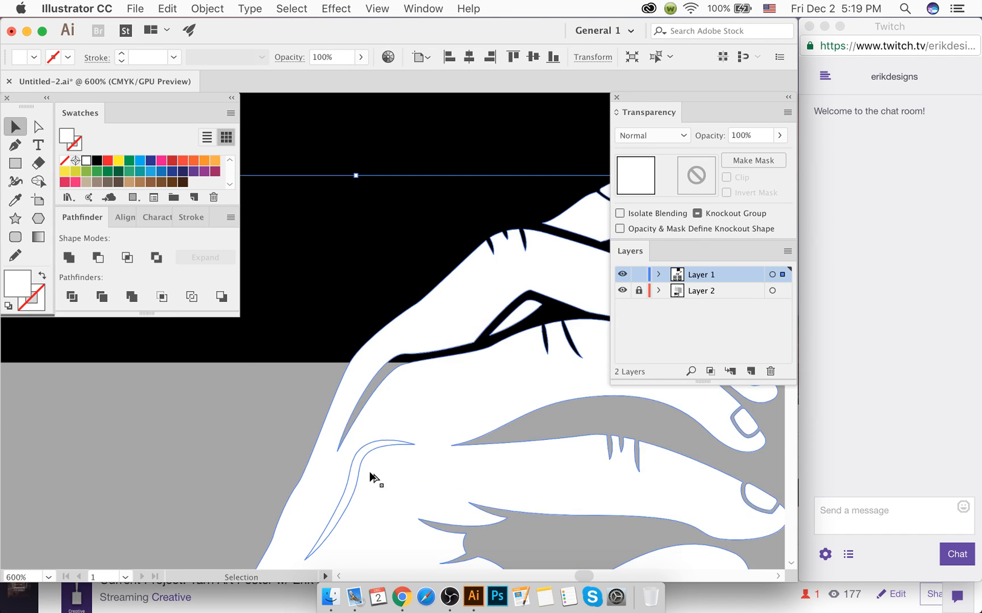
key(shift+m)
click(342, 463)
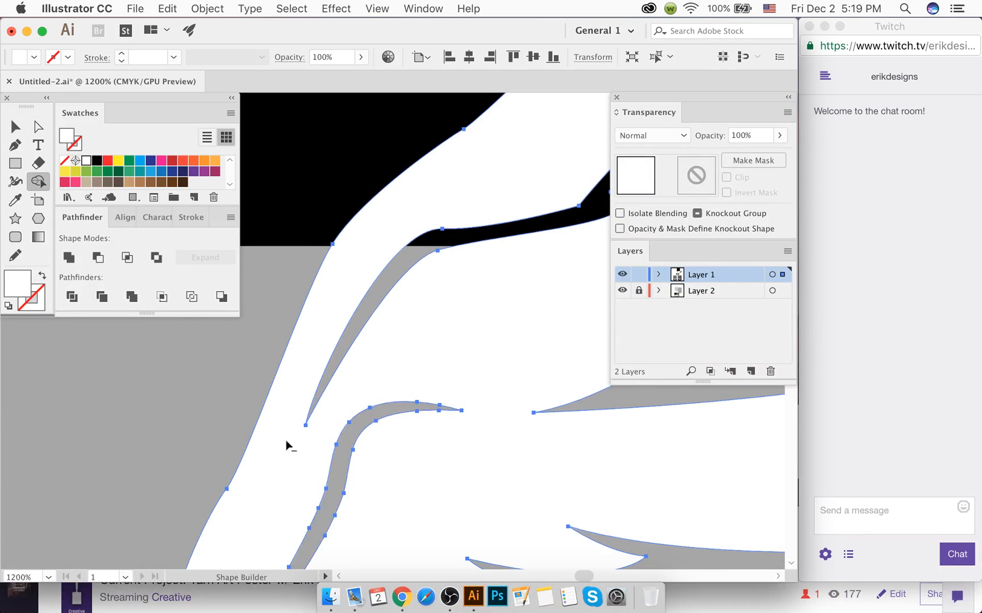
click(15, 127)
click(158, 431)
scroll(412, 406, down, 3)
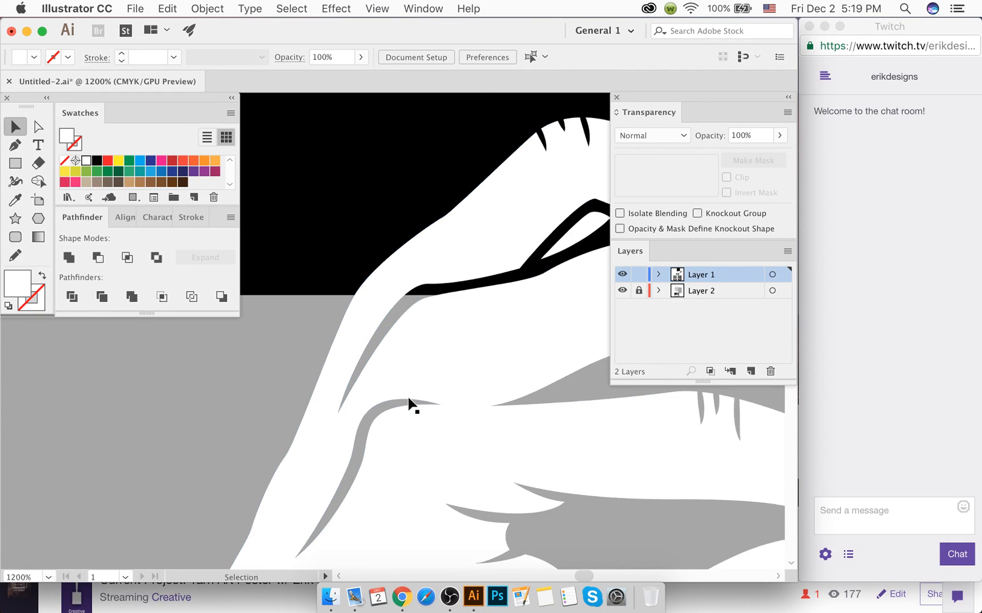
scroll(423, 420, down, 5)
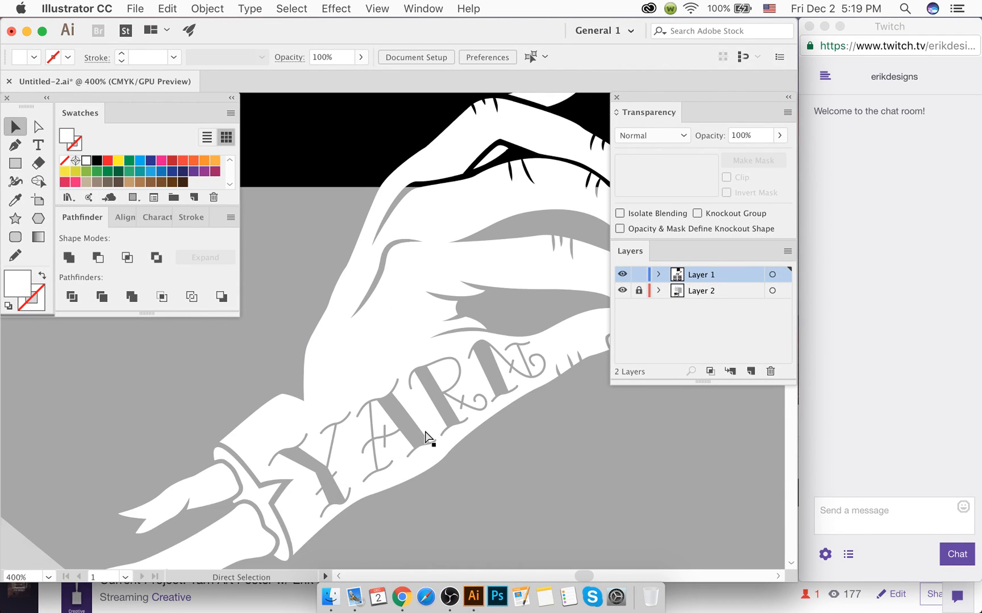
scroll(418, 437, down, 6)
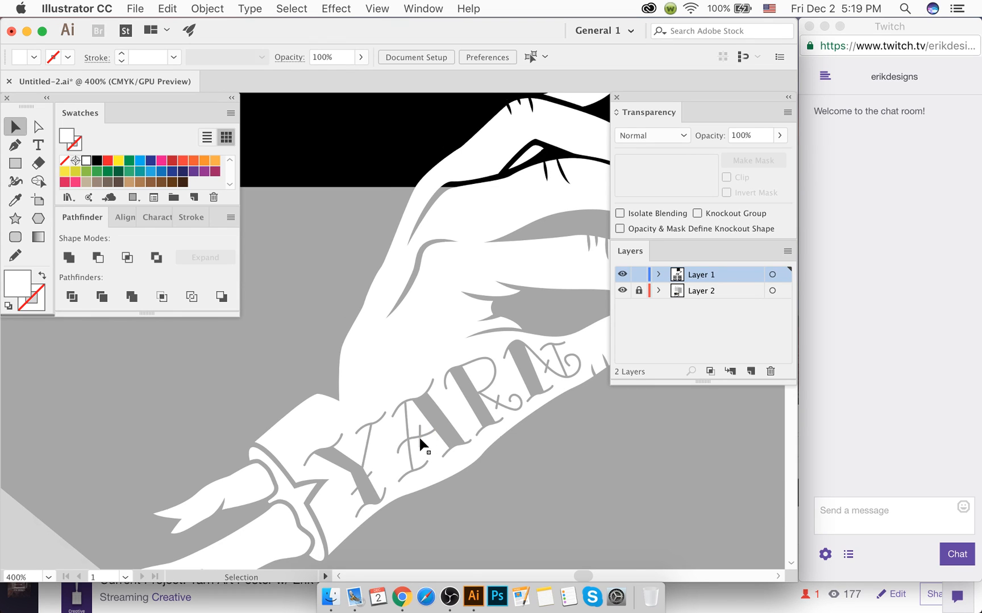
Step: Move the white hand back up onto the black square and enlarge it to fill most of the backdrop
drag(443, 429, 429, 348)
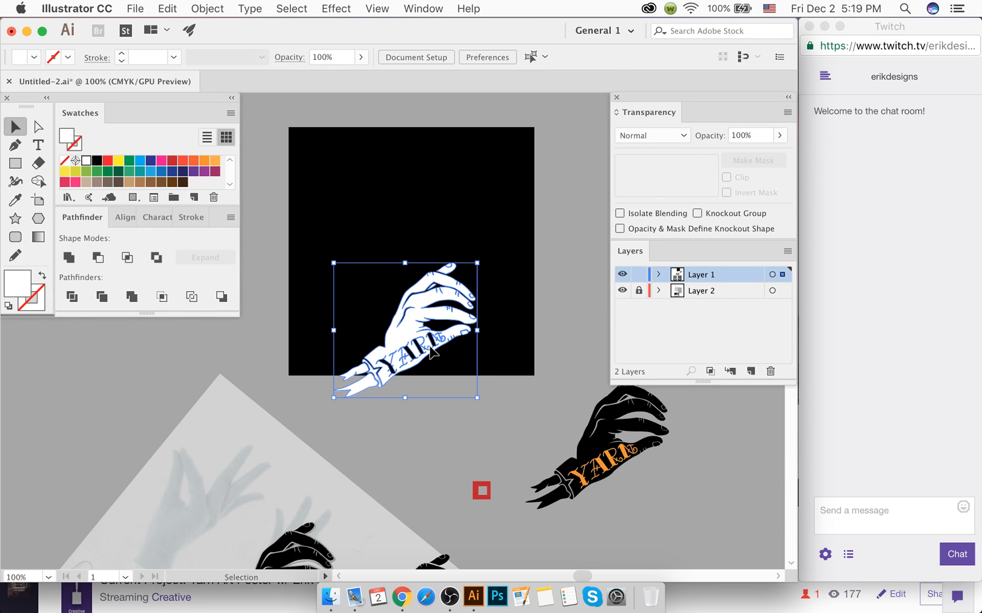
click(443, 449)
scroll(441, 449, down, 1)
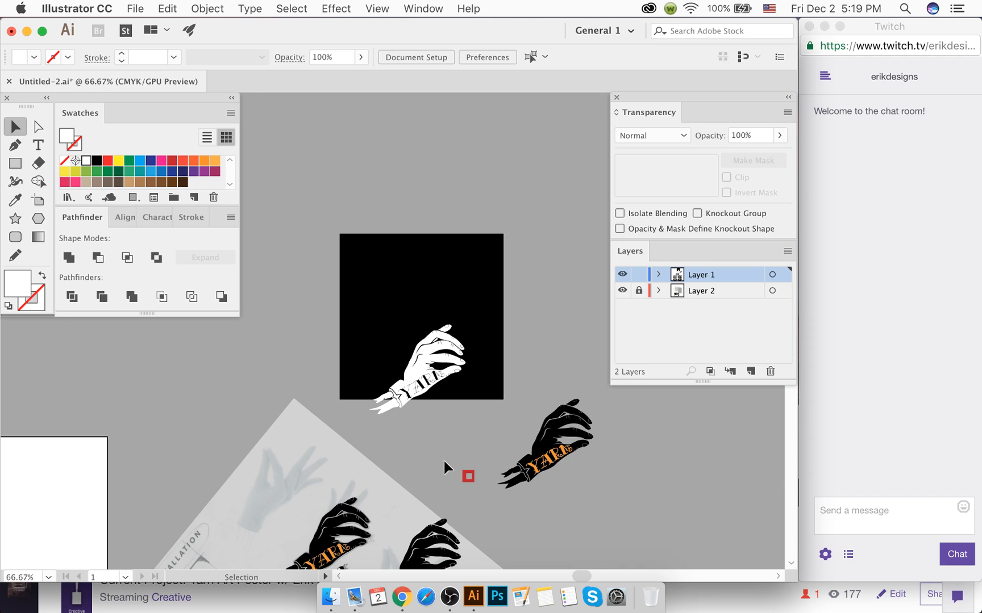
scroll(444, 473, down, 1)
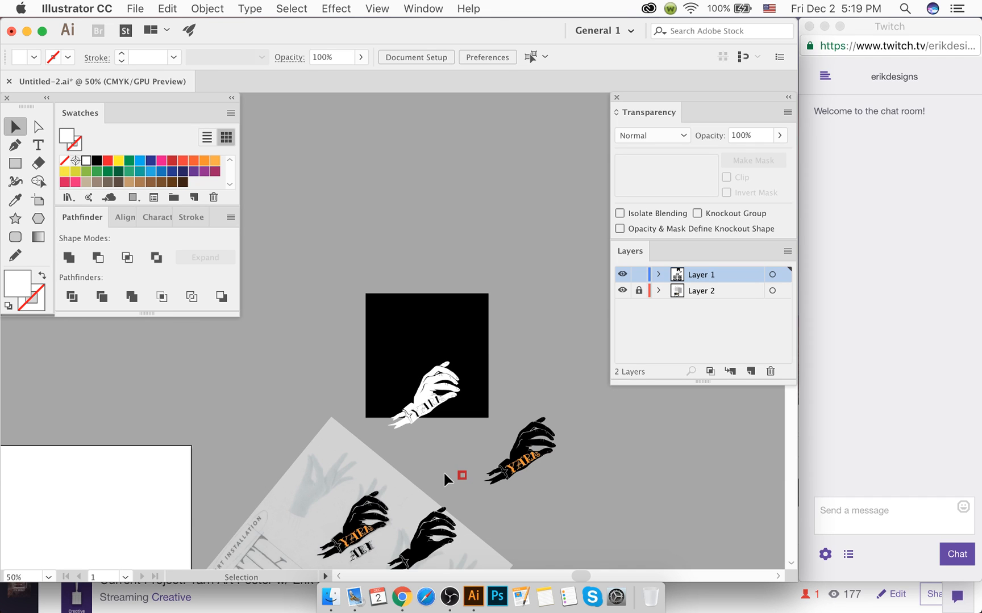
scroll(444, 474, down, 5)
click(433, 190)
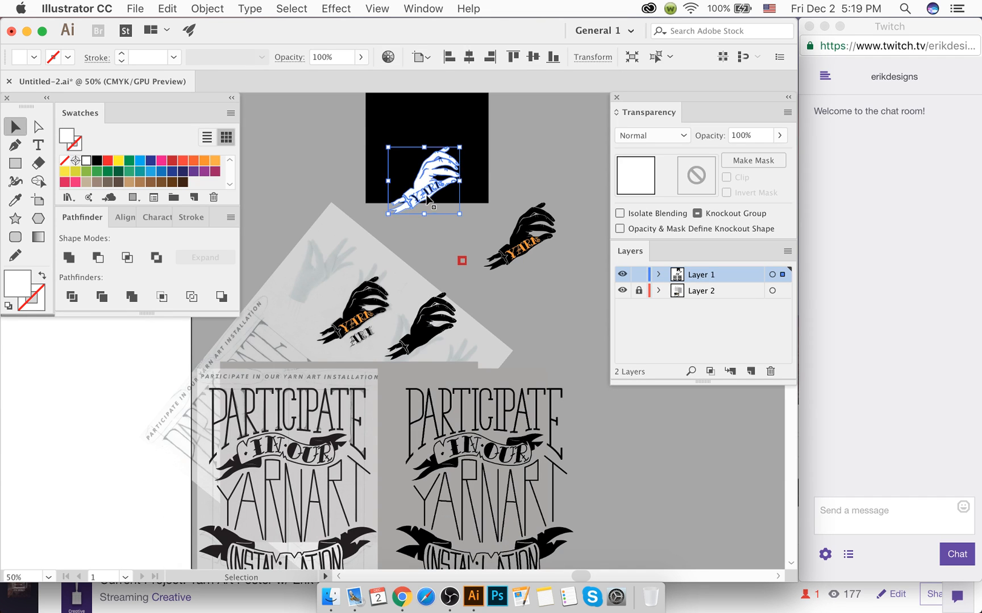
scroll(431, 200, up, 3)
drag(445, 349, 481, 361)
click(527, 341)
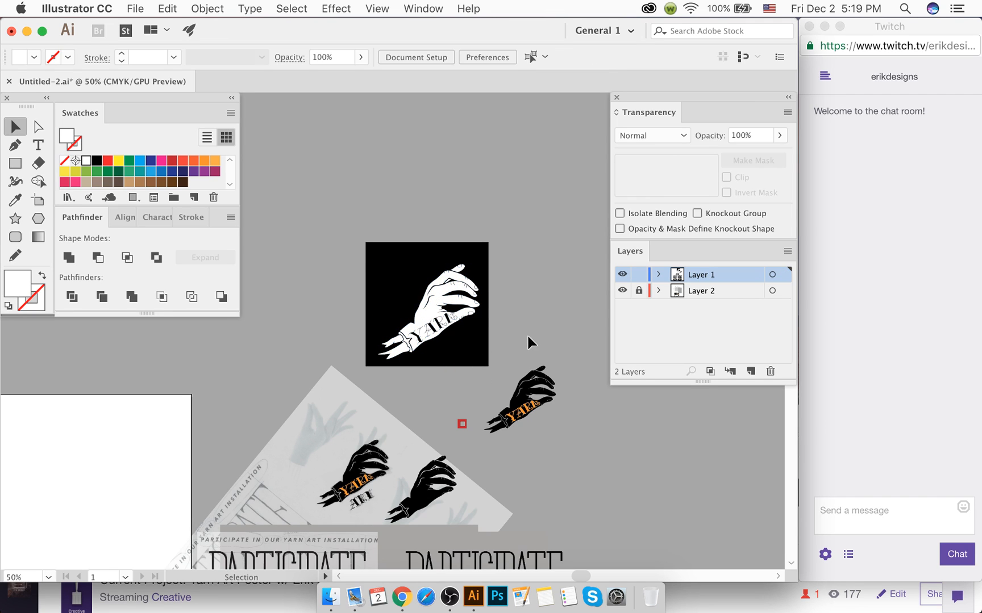
Step: Move the enlarged hand below the black square, fill it with black, and delete the square
scroll(520, 332, down, 1)
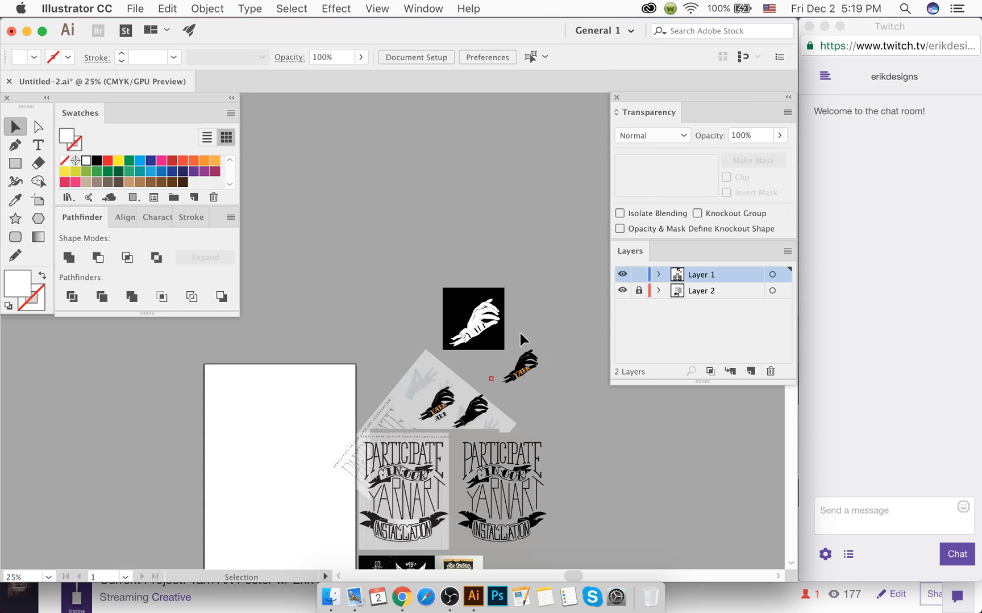
scroll(520, 332, down, 5)
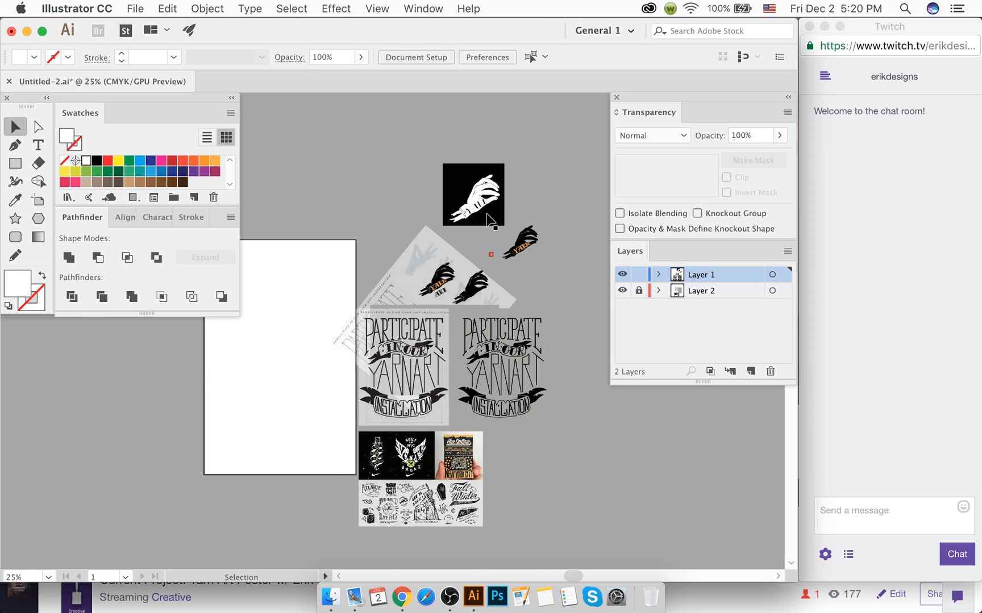
scroll(487, 207, up, 3)
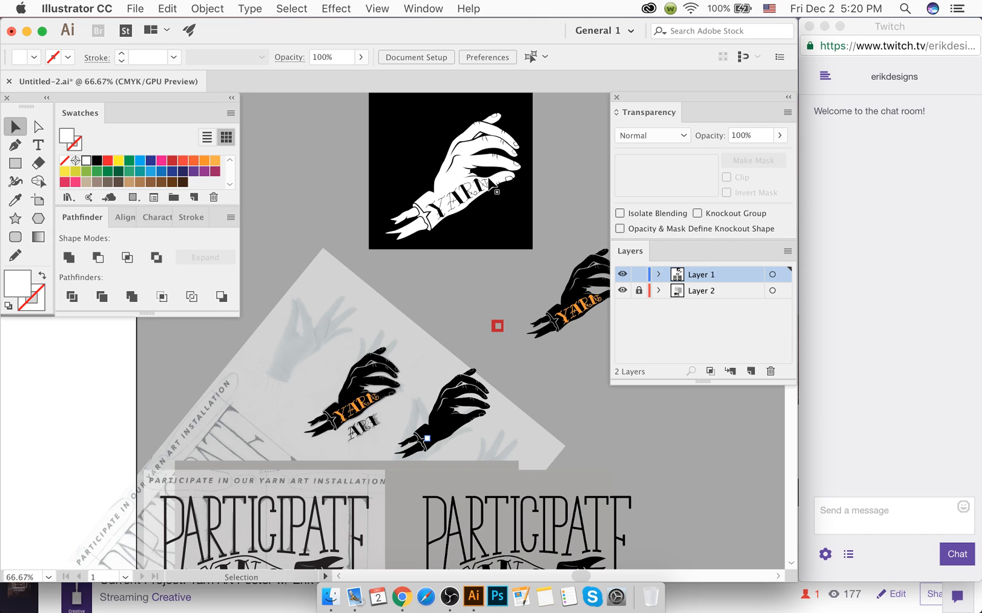
drag(484, 187, 482, 290)
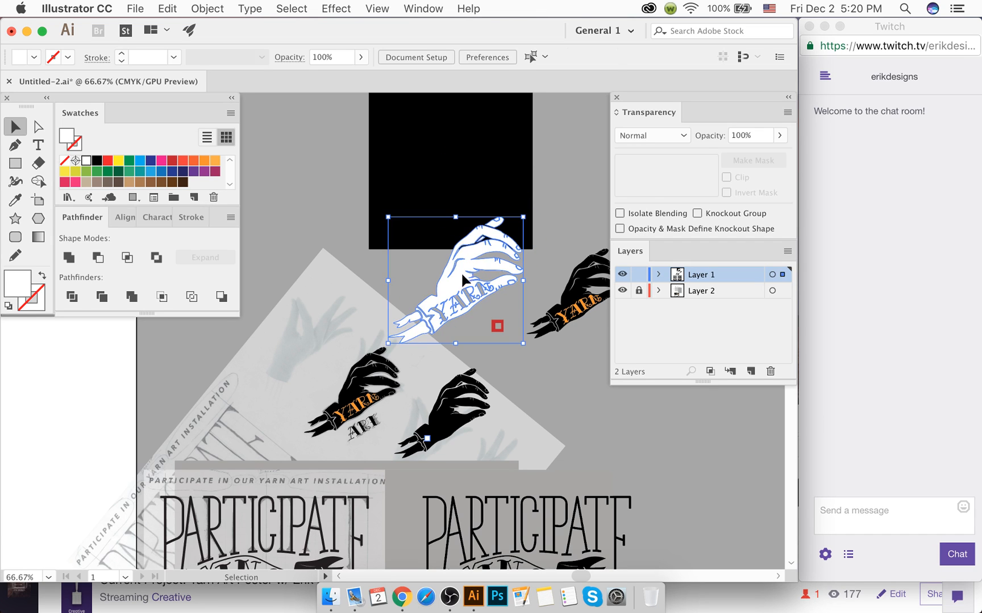
click(97, 161)
click(427, 171)
key(Delete)
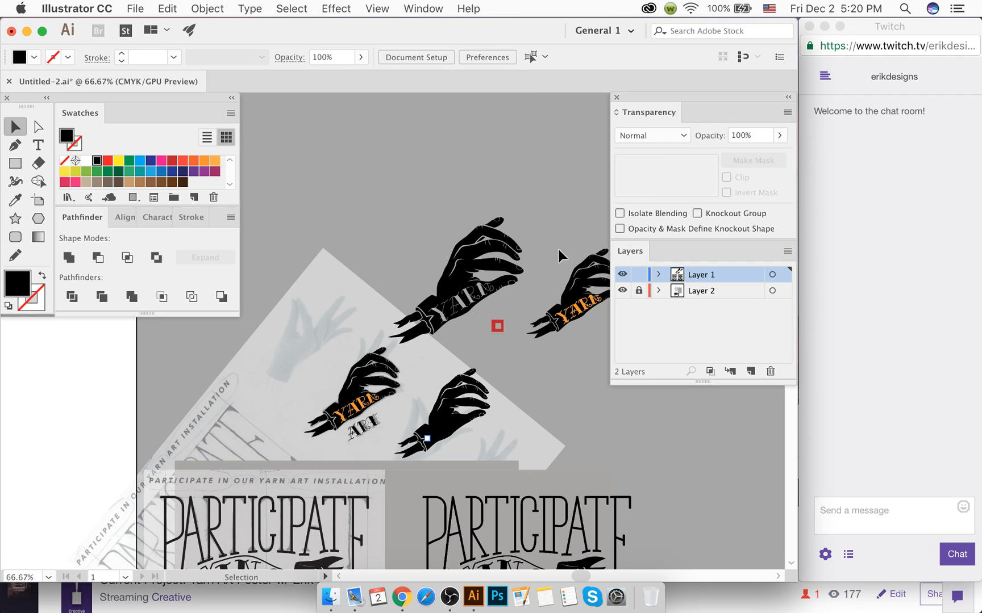
Step: Select the orange YARN lettering on the spare black hand beside the enlarged one
scroll(558, 249, right, 10)
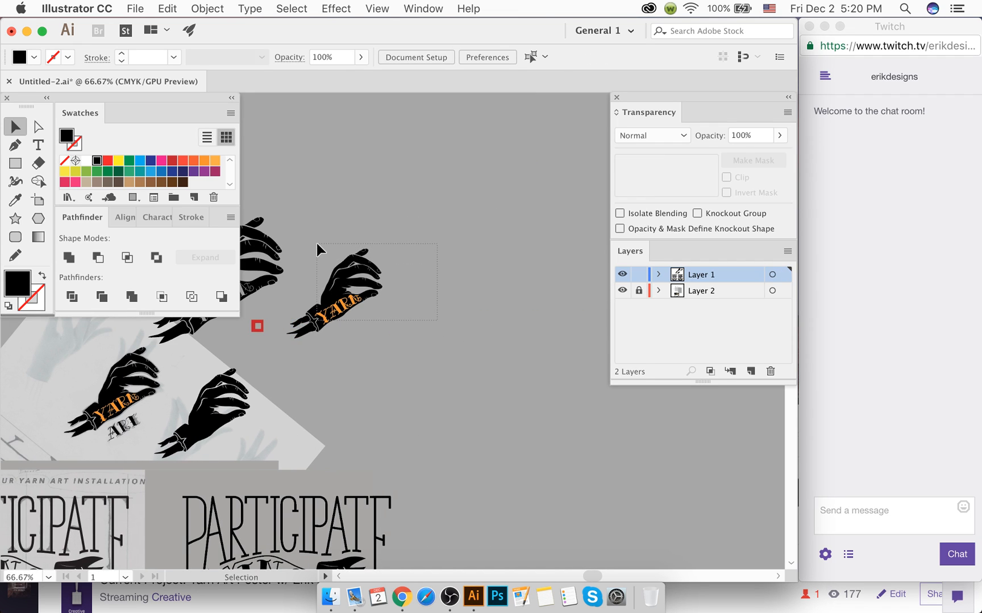
scroll(347, 311, up, 4)
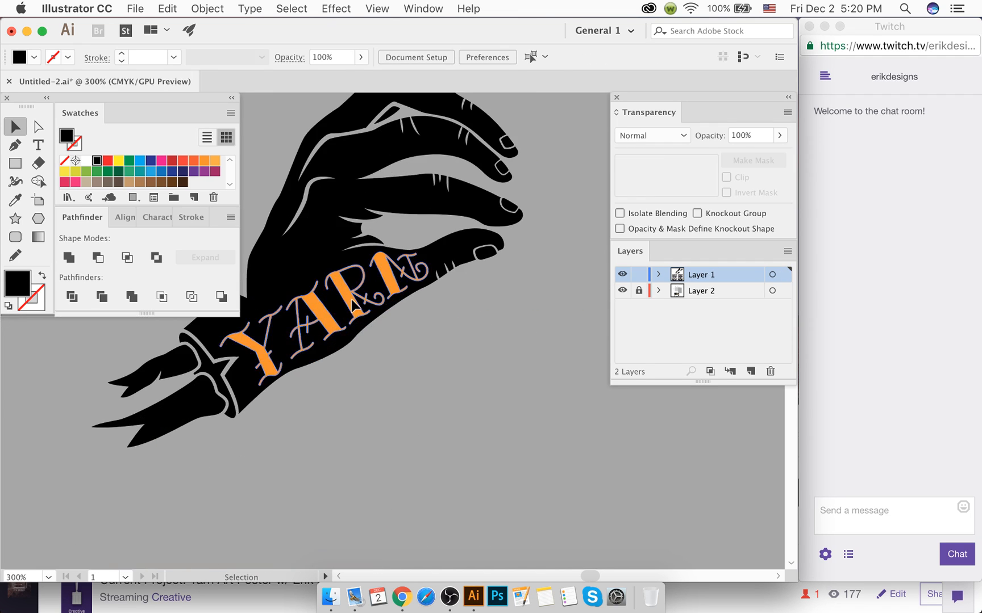
click(351, 299)
scroll(377, 292, up, 4)
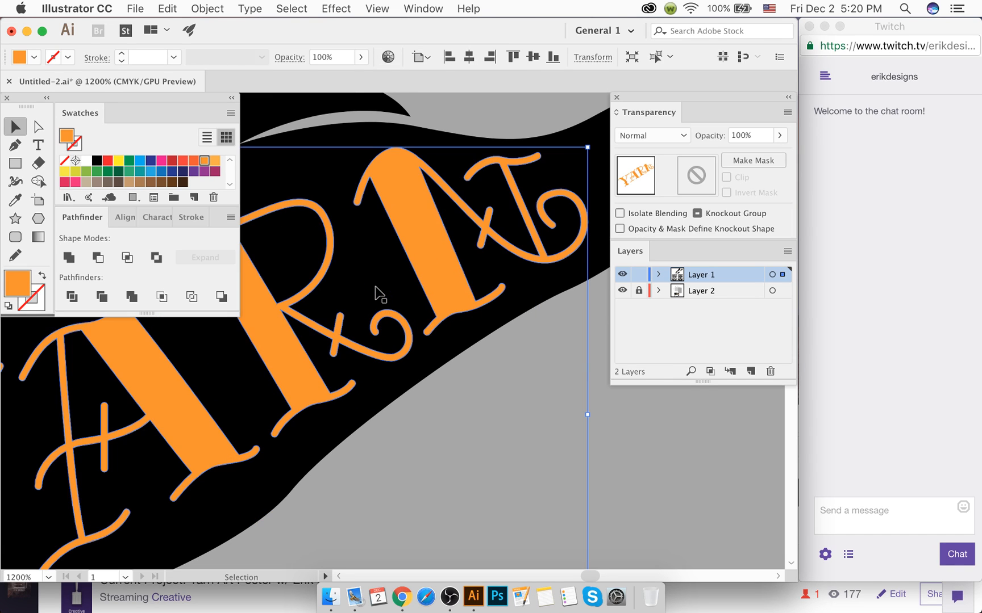
scroll(377, 292, down, 1)
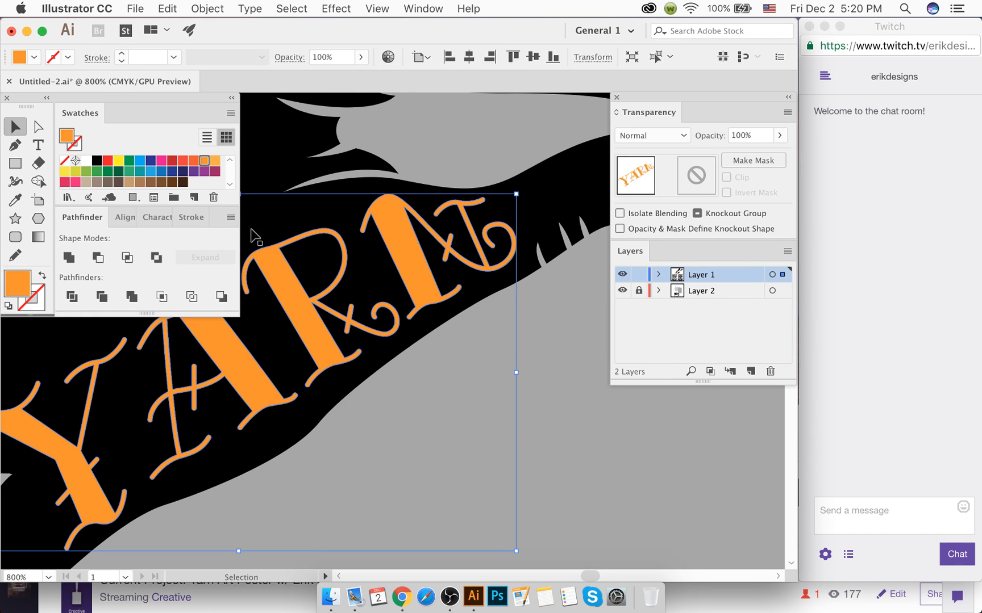
Step: Add a 0.5 px stroke in the orange fill colour to the YARN lettering
click(191, 217)
click(116, 237)
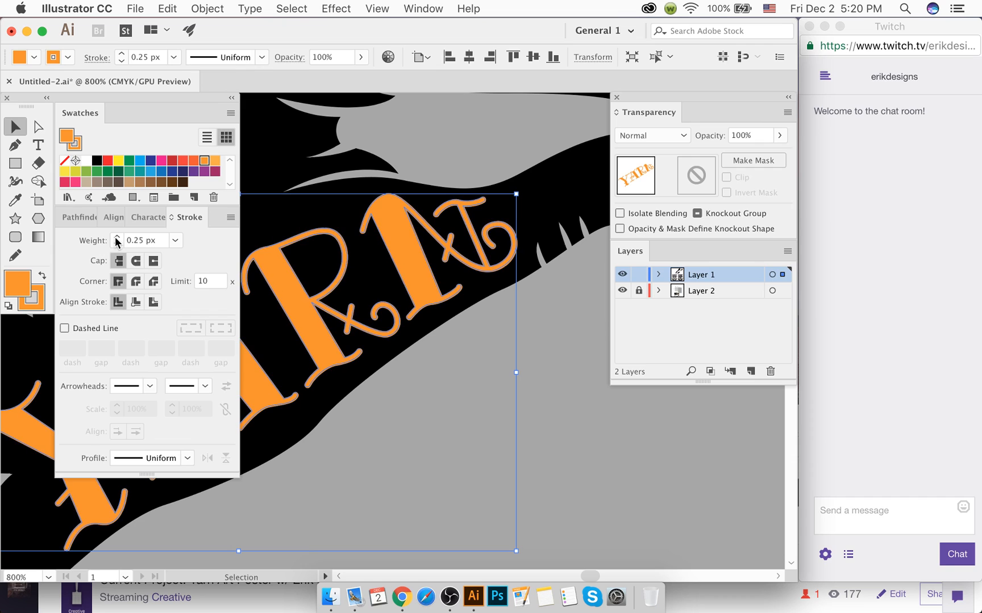
click(116, 237)
click(116, 237)
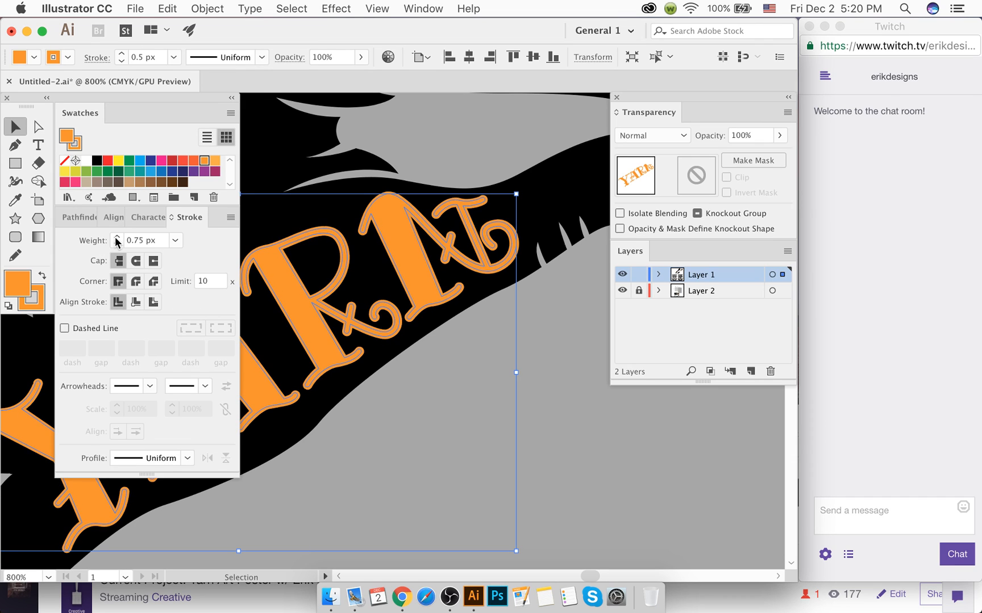
click(117, 238)
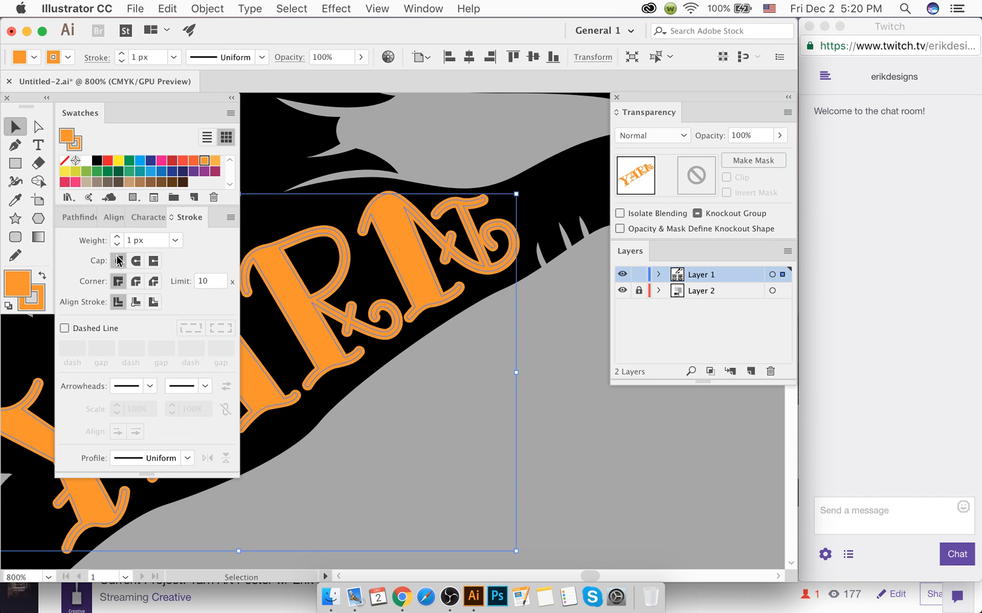
click(117, 244)
click(117, 244)
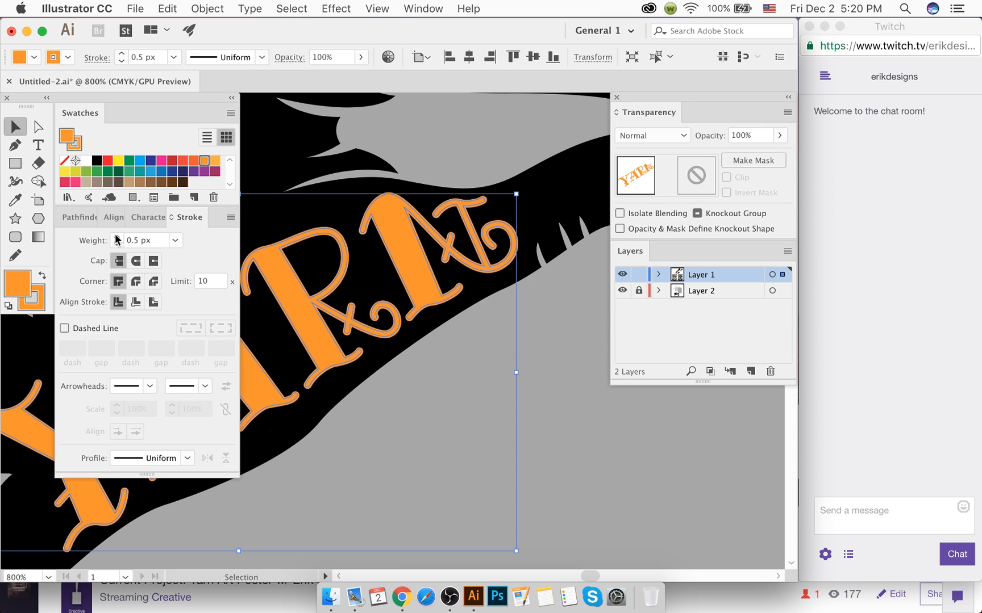
Step: Expand the fill and stroke of the YARN lettering, and unite the resulting shapes with Pathfinder
click(222, 8)
click(221, 165)
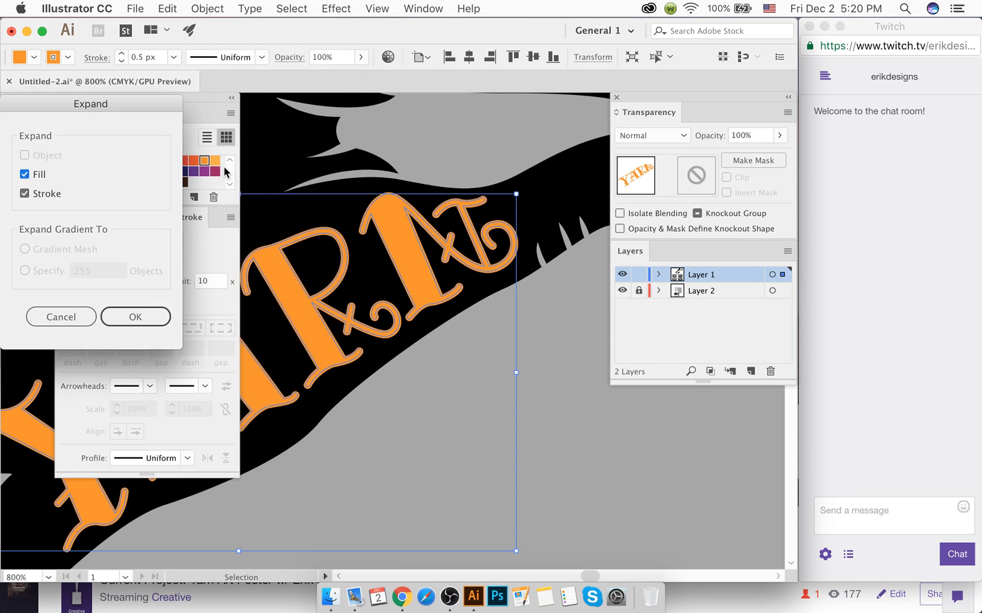
key(Return)
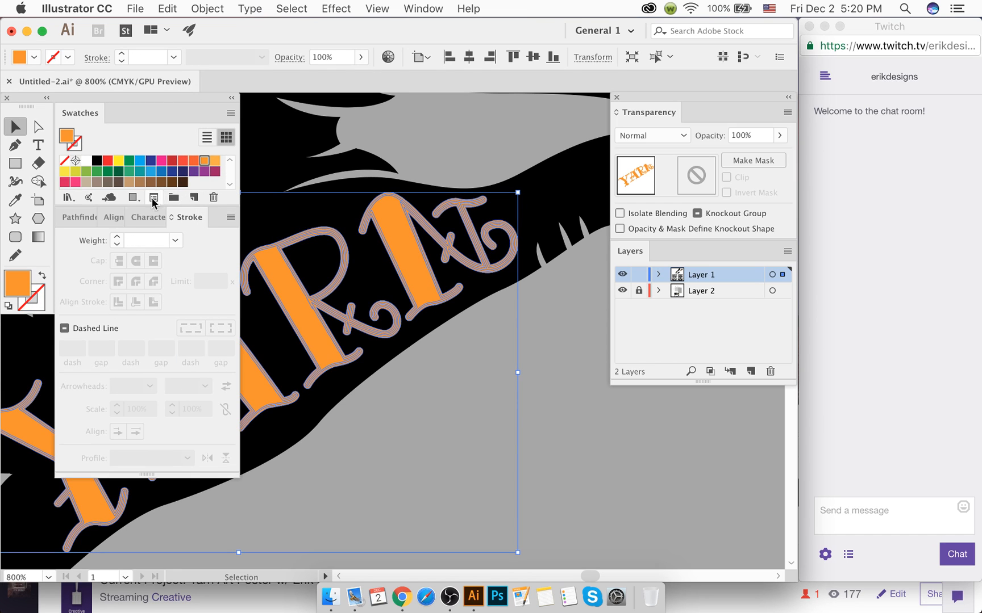
click(80, 217)
click(69, 258)
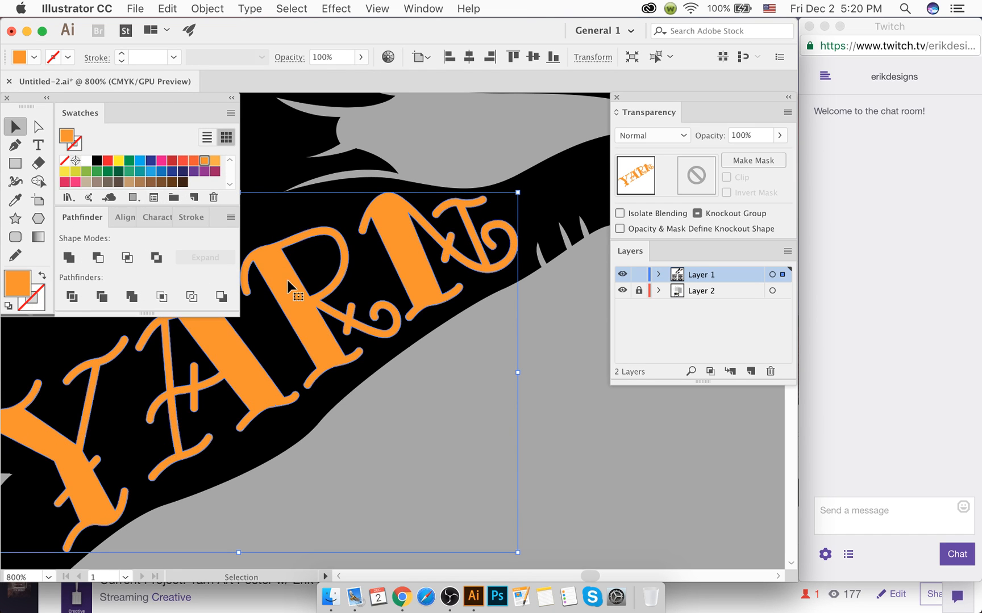
Step: Trim the black hand with the YARN lettering using Pathfinder, and isolate the resulting group
shift+click(365, 282)
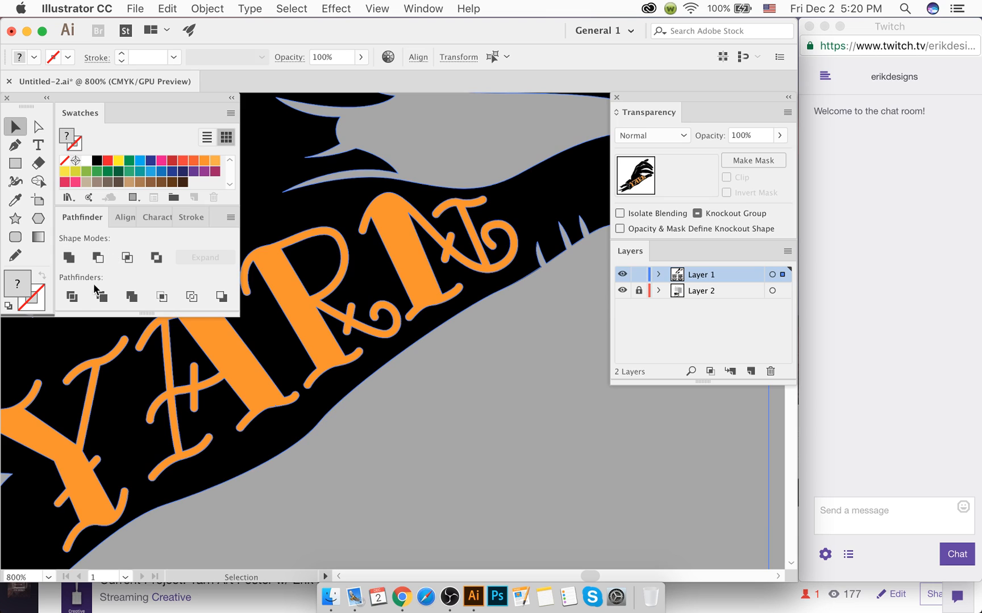
right_click(341, 183)
click(386, 277)
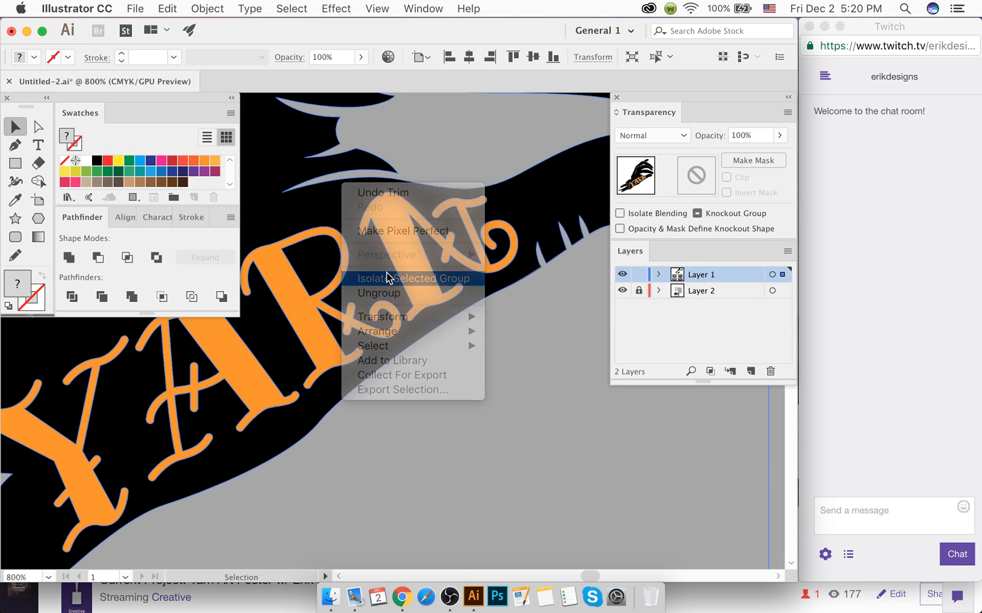
Step: Select all shapes in the isolated group that match the orange lettering, and delete them to knock YARN out of the hand
click(397, 256)
click(288, 8)
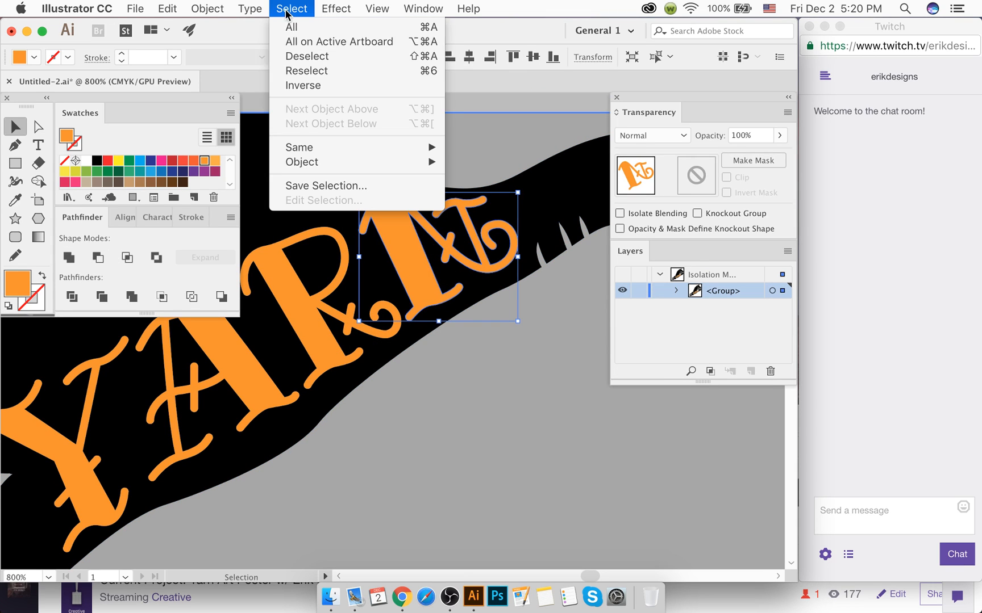
mouse_move(338, 150)
click(477, 191)
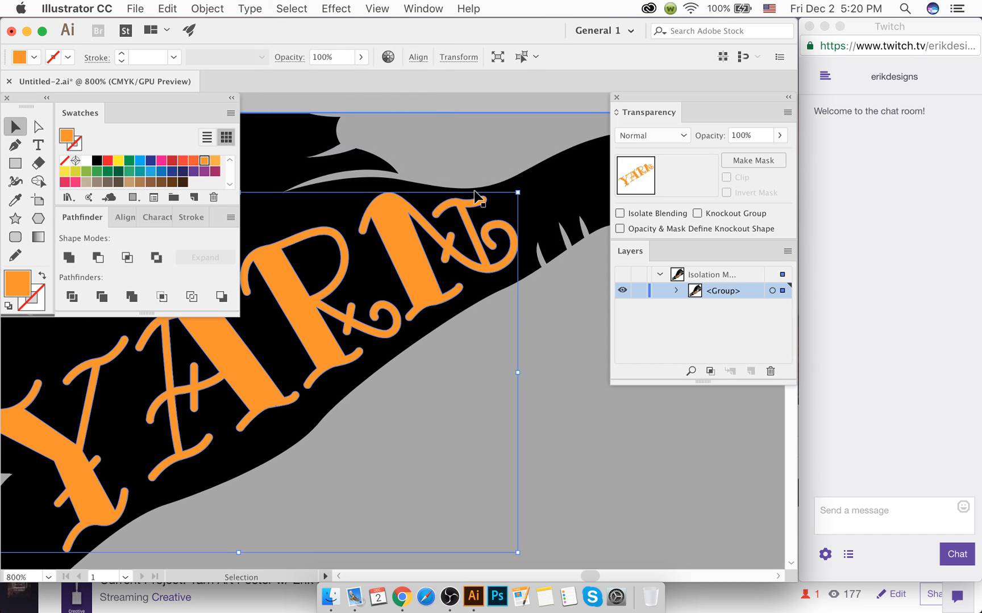
key(Delete)
Step: Check the knocked-out YARN lettering at small and large zoom levels, and exit isolation mode
scroll(426, 219, down, 4)
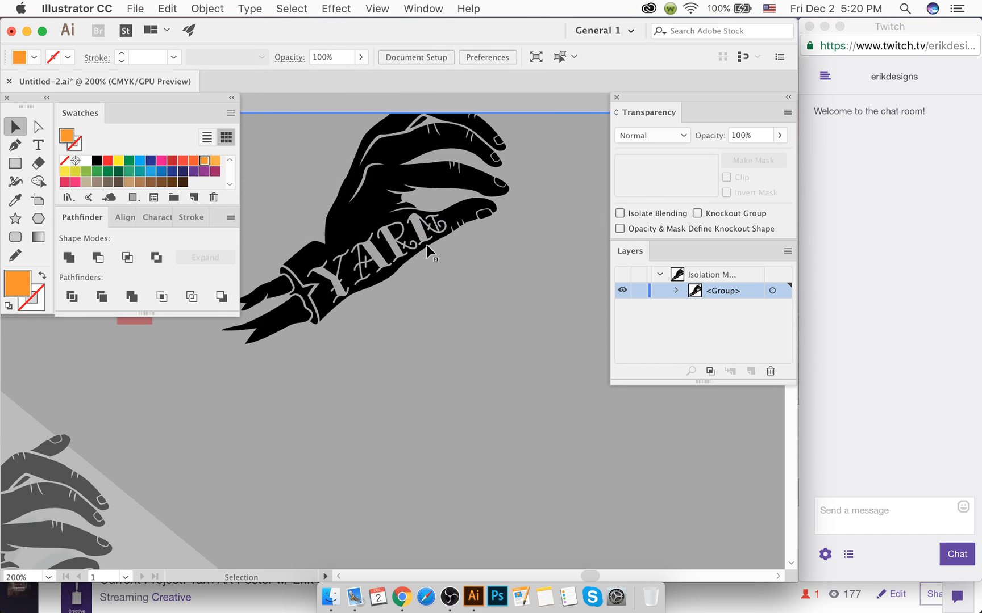
scroll(429, 257, down, 3)
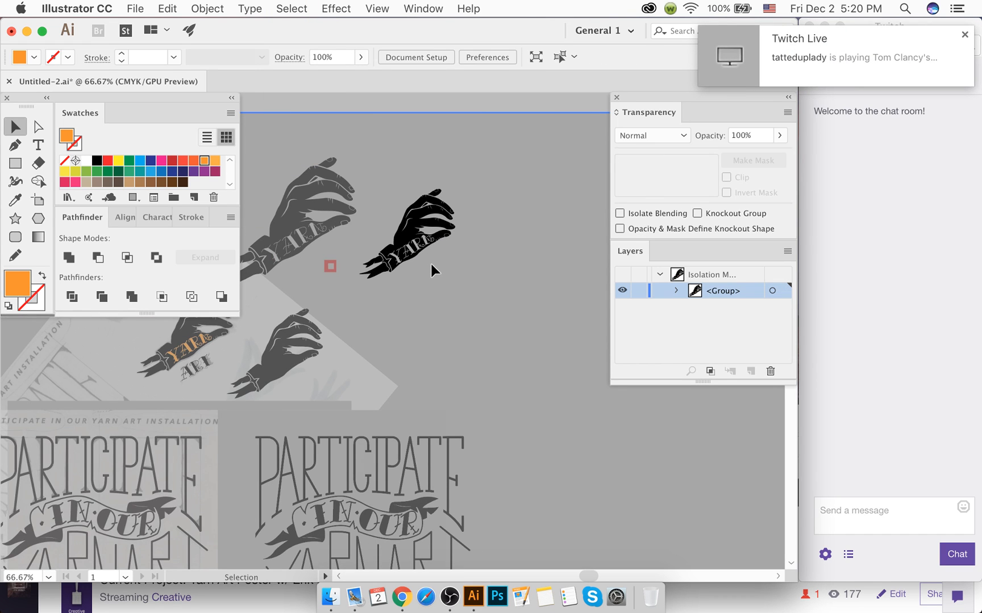
scroll(430, 261, down, 1)
scroll(429, 261, up, 1)
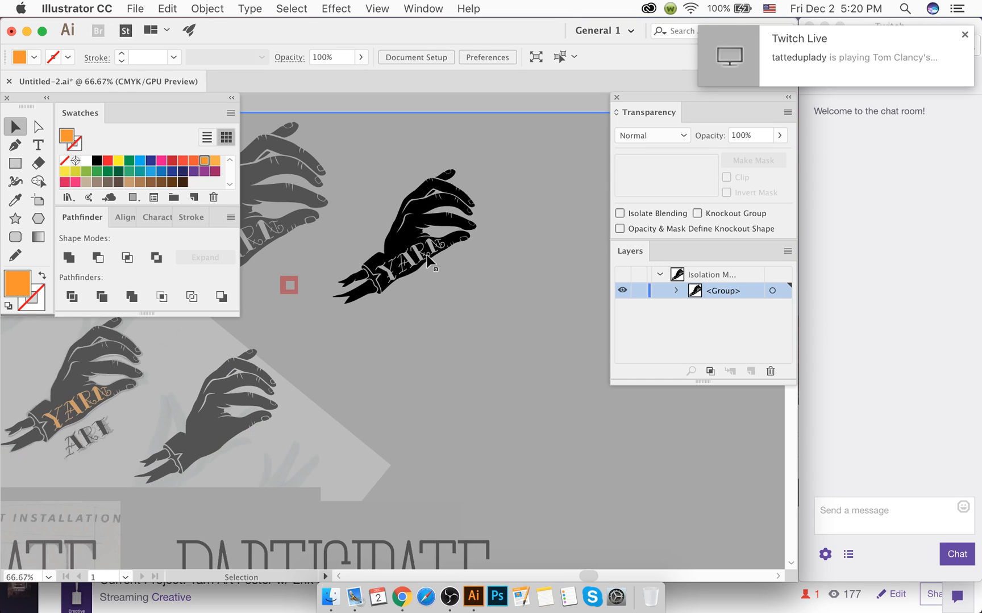
scroll(430, 261, up, 1)
scroll(427, 257, up, 3)
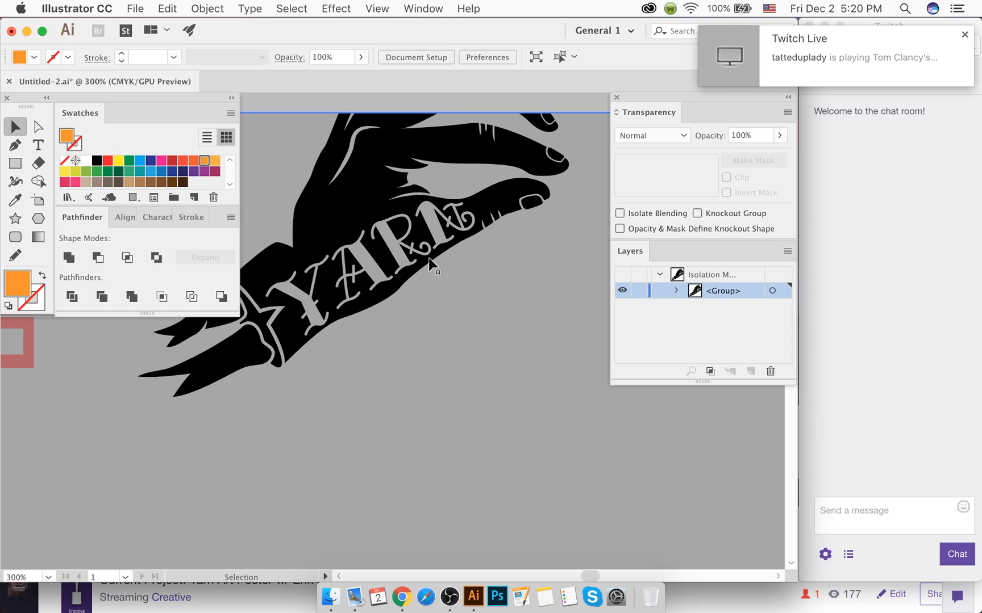
scroll(430, 263, down, 3)
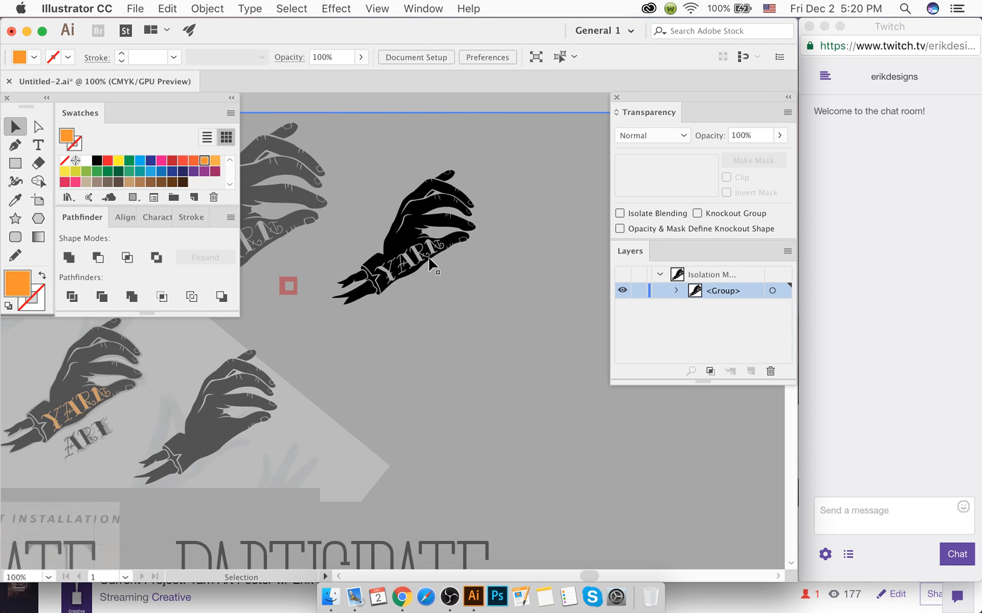
click(332, 110)
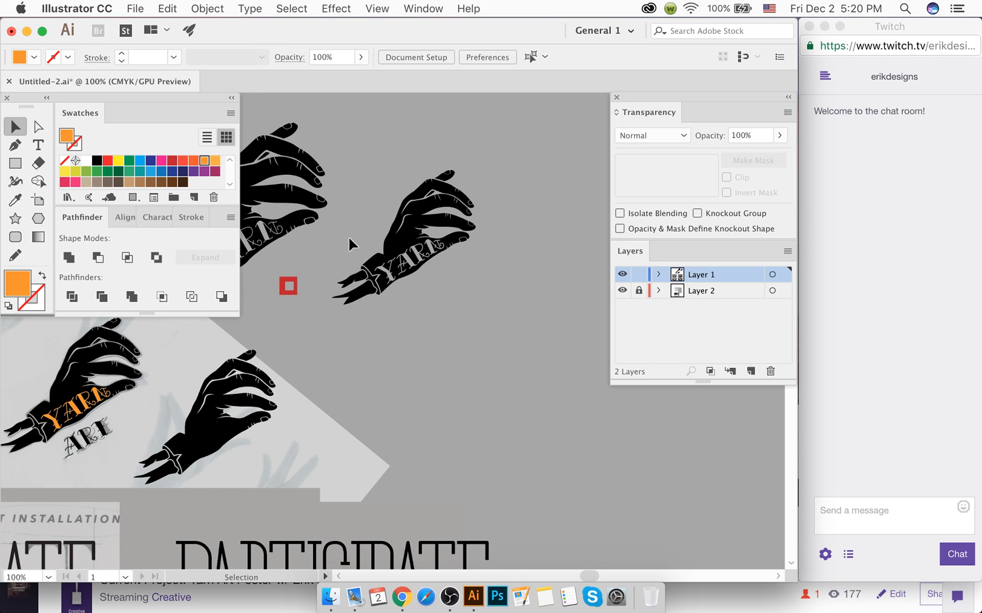
Step: Enlarge the newly cut-out hand with the thicker YARN lettering, and deselect it
scroll(349, 237, left, 3)
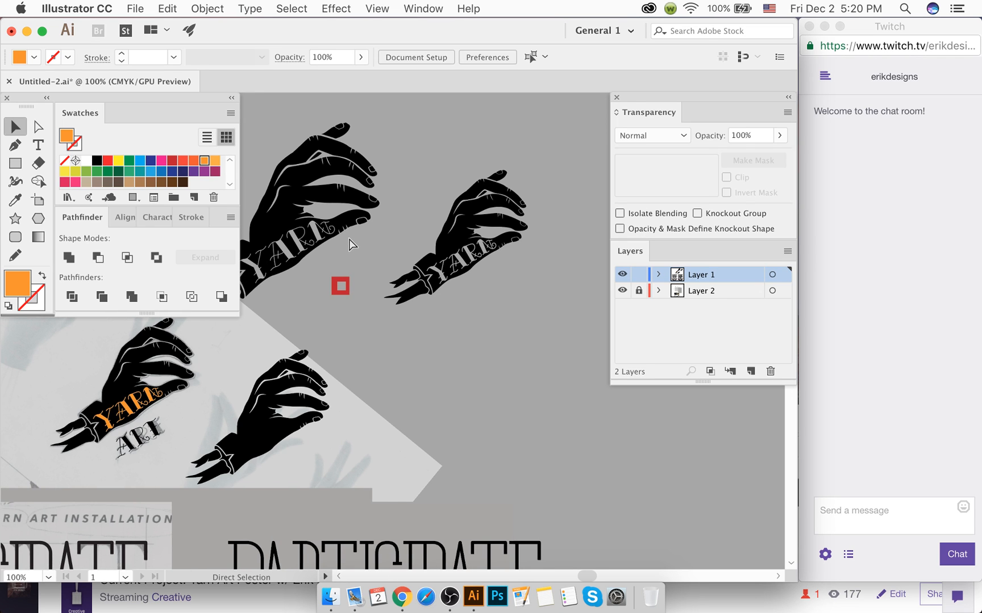
click(424, 275)
drag(385, 305, 330, 326)
click(319, 312)
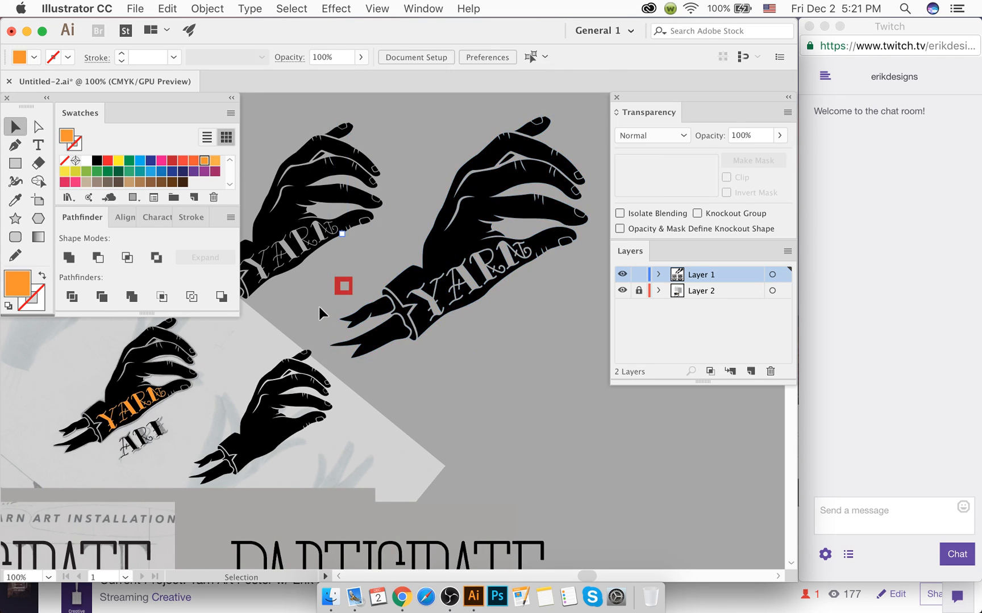
Step: Enlarge the hand with the thinner YARN lettering to match the other one, and place it up beside it
scroll(311, 293, left, 3)
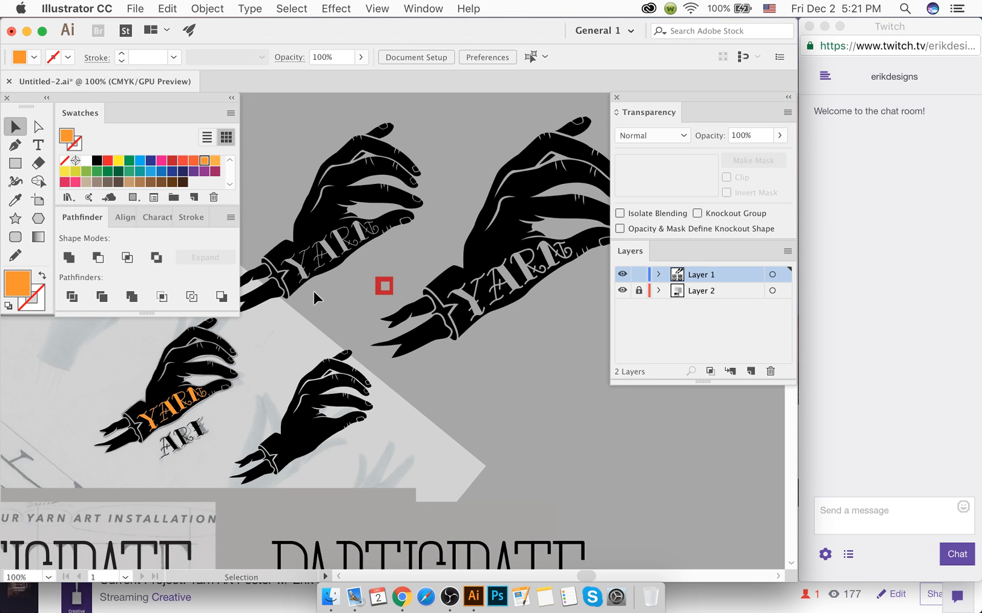
drag(314, 292, 350, 254)
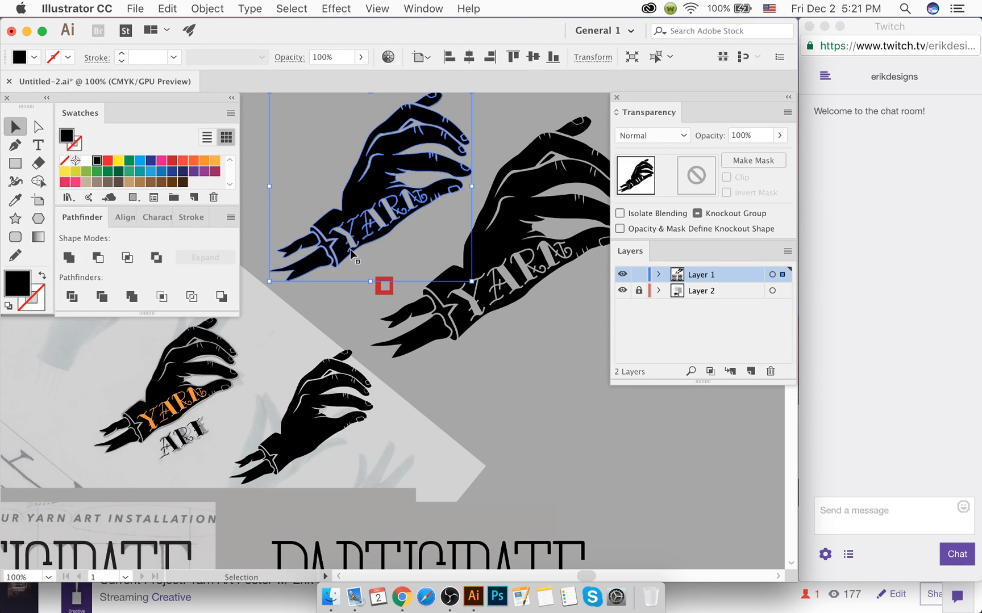
drag(270, 281, 246, 305)
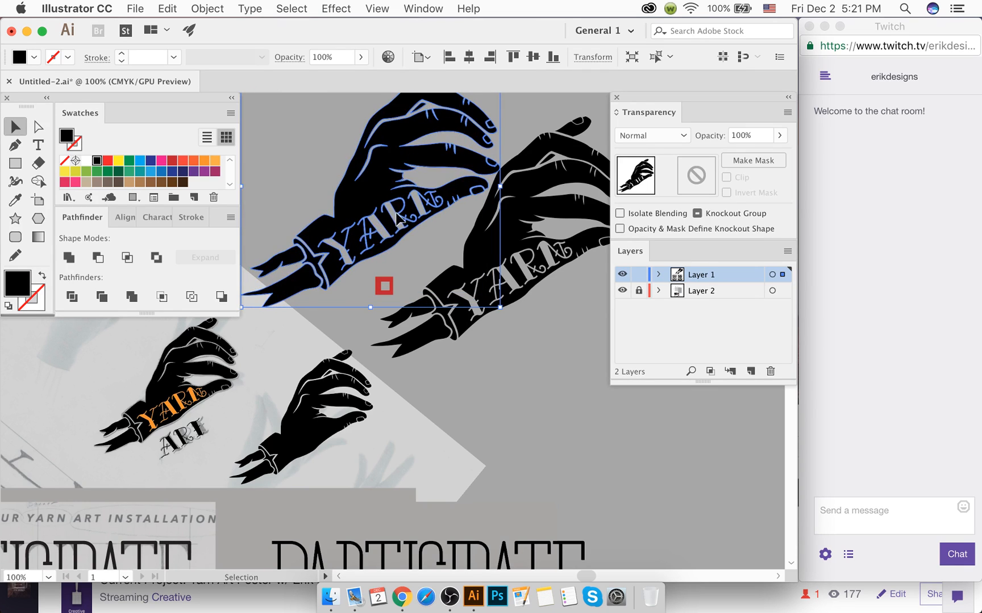
drag(397, 214, 371, 203)
click(368, 267)
Step: Compare the thin and thick YARN lettering on the two hands at several zoom levels
scroll(421, 243, down, 1)
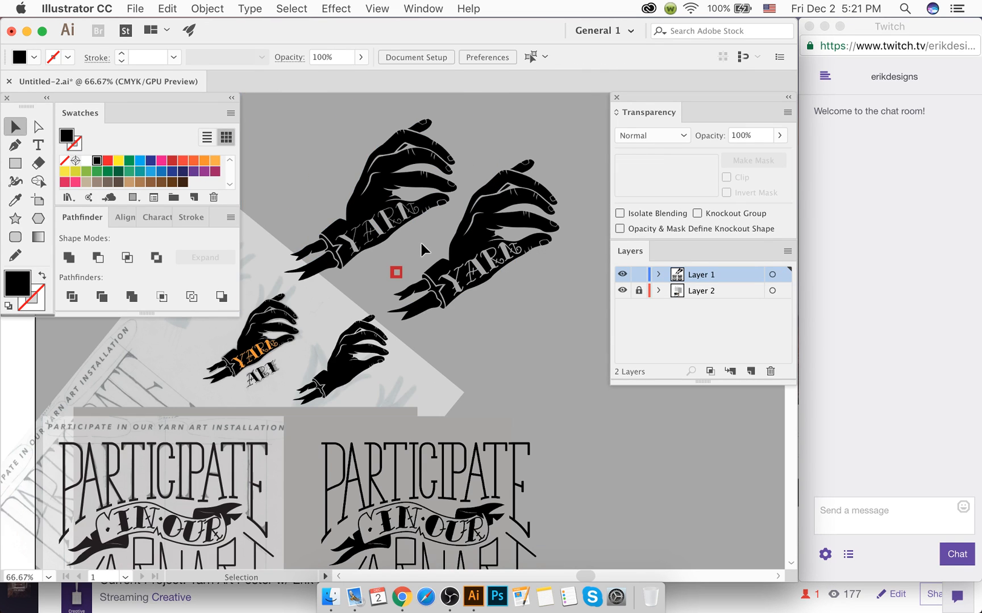
scroll(425, 246, down, 1)
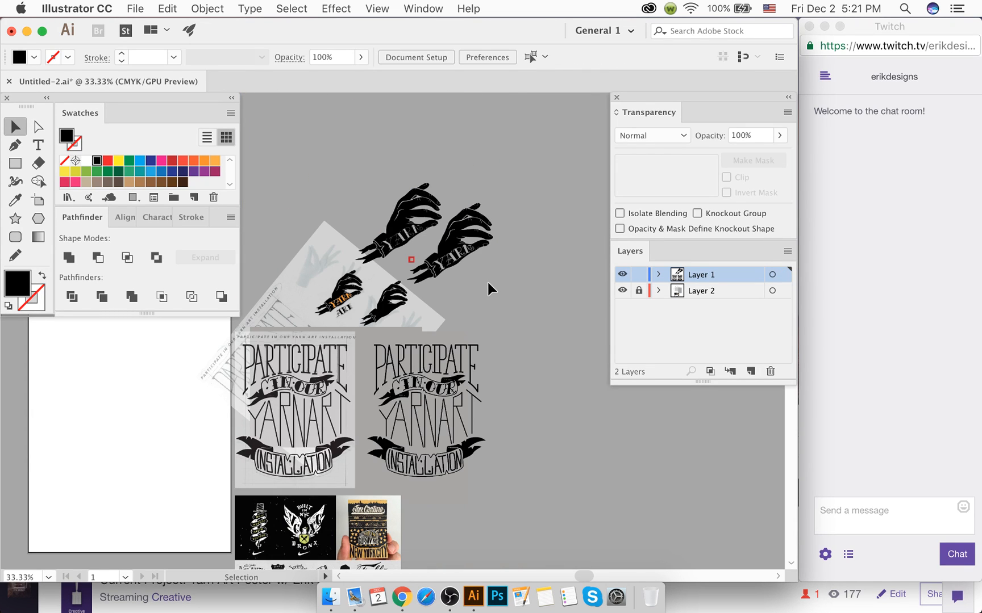
scroll(469, 261, up, 1)
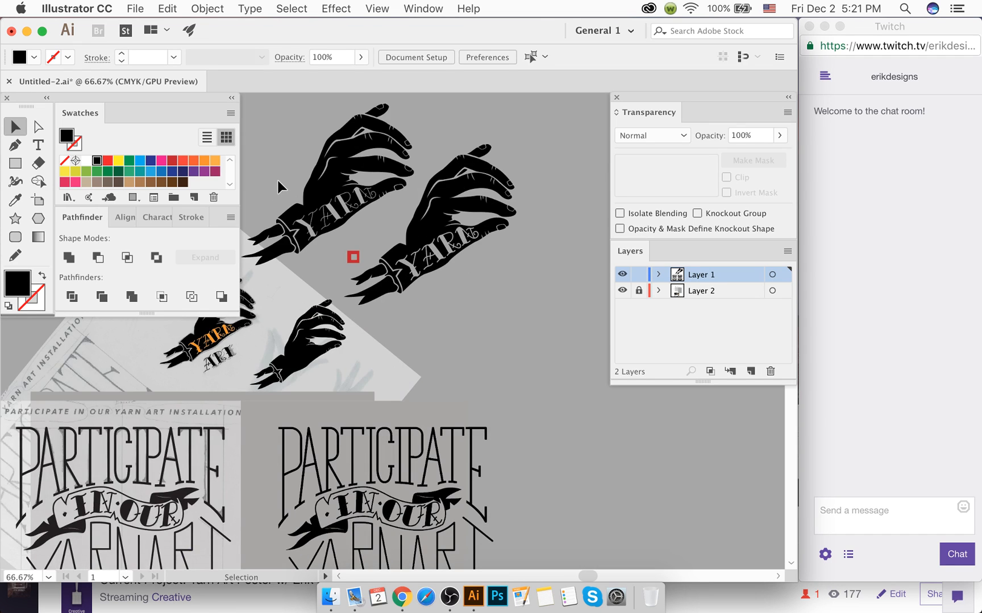
scroll(330, 178, up, 1)
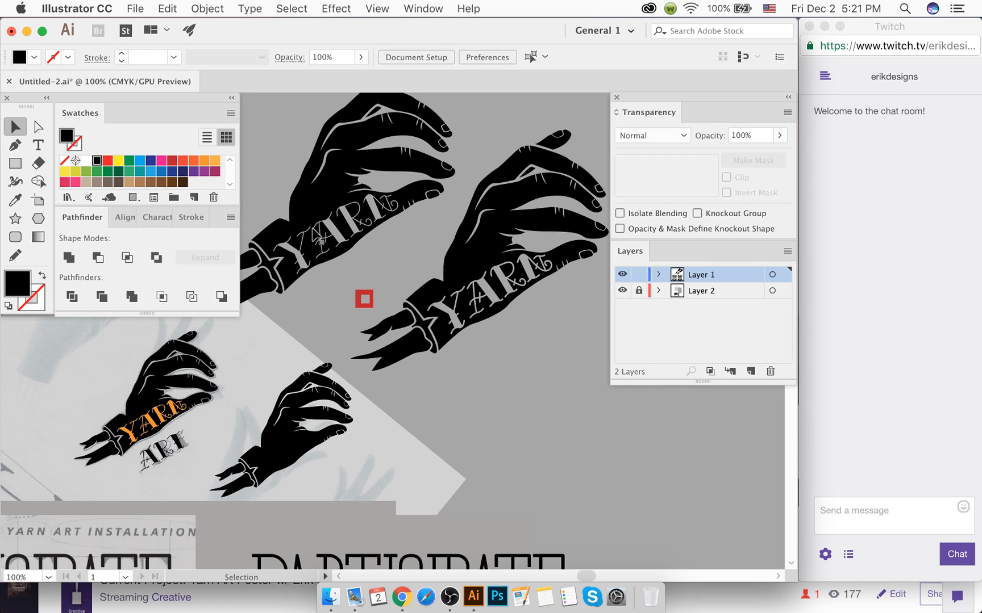
scroll(309, 236, up, 3)
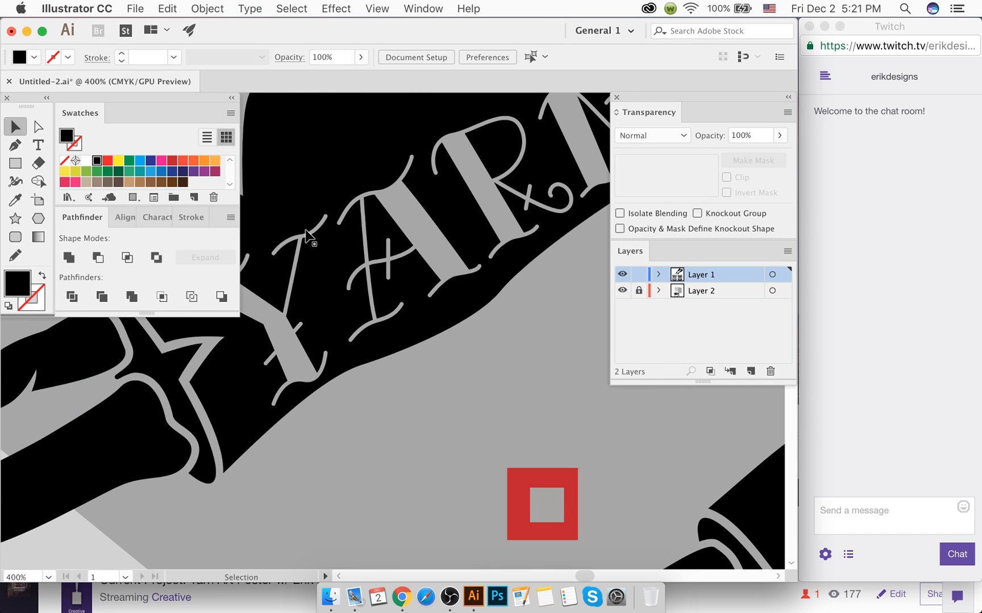
scroll(307, 271, down, 4)
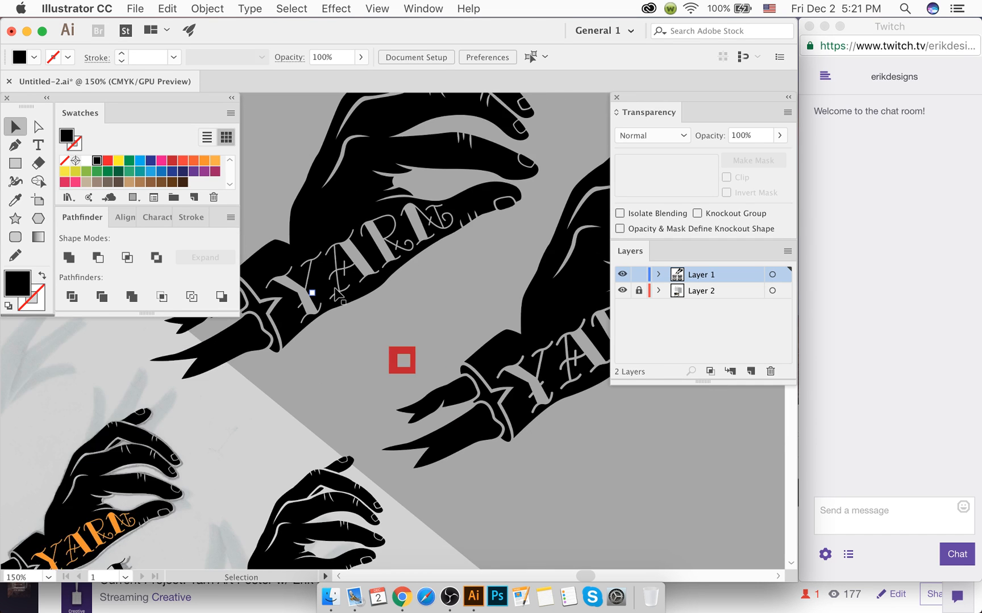
scroll(354, 305, down, 1)
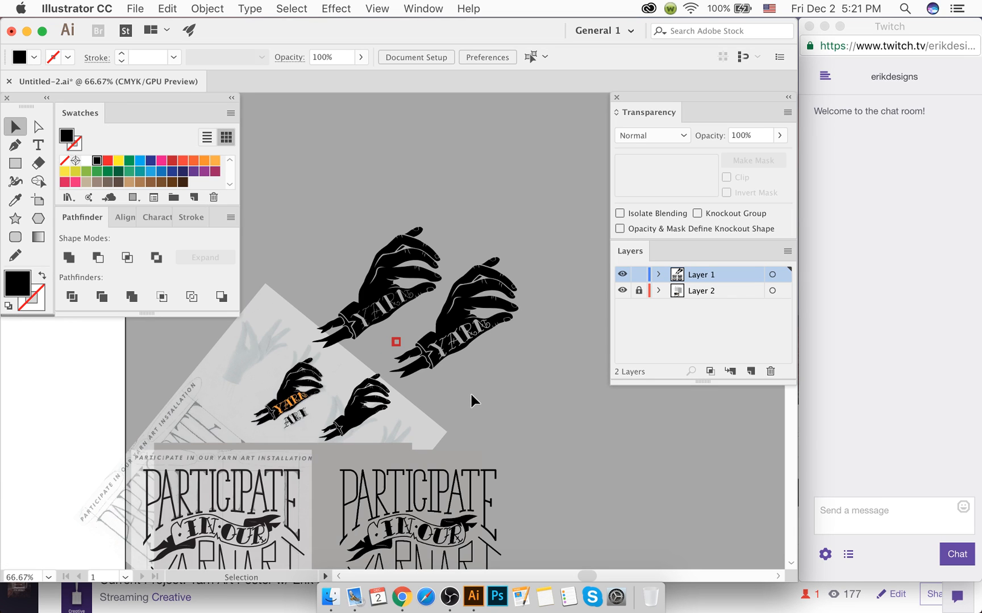
scroll(471, 394, up, 1)
right_click(471, 394)
click(428, 369)
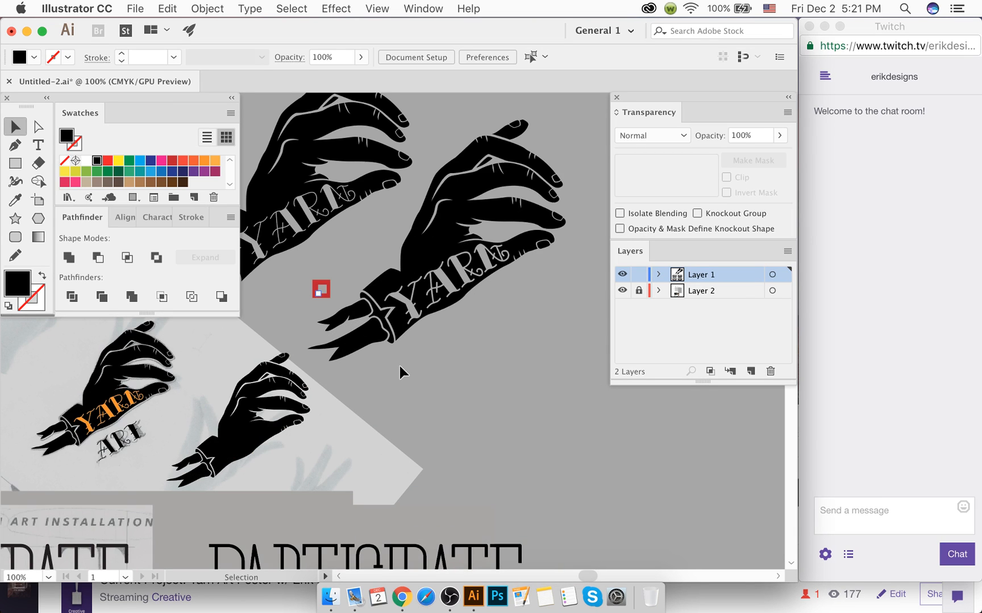
scroll(439, 346, down, 3)
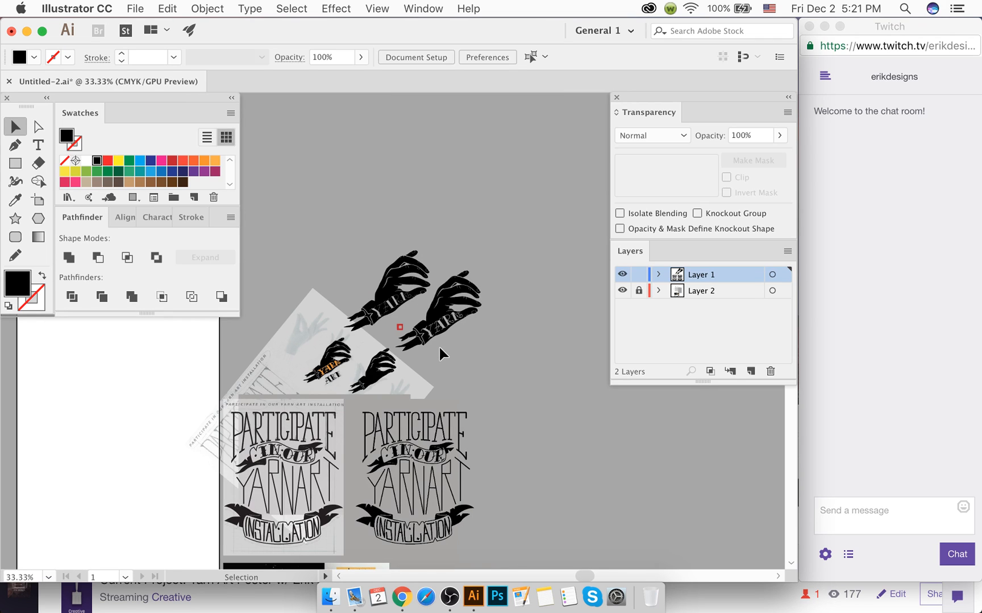
scroll(429, 352, up, 2)
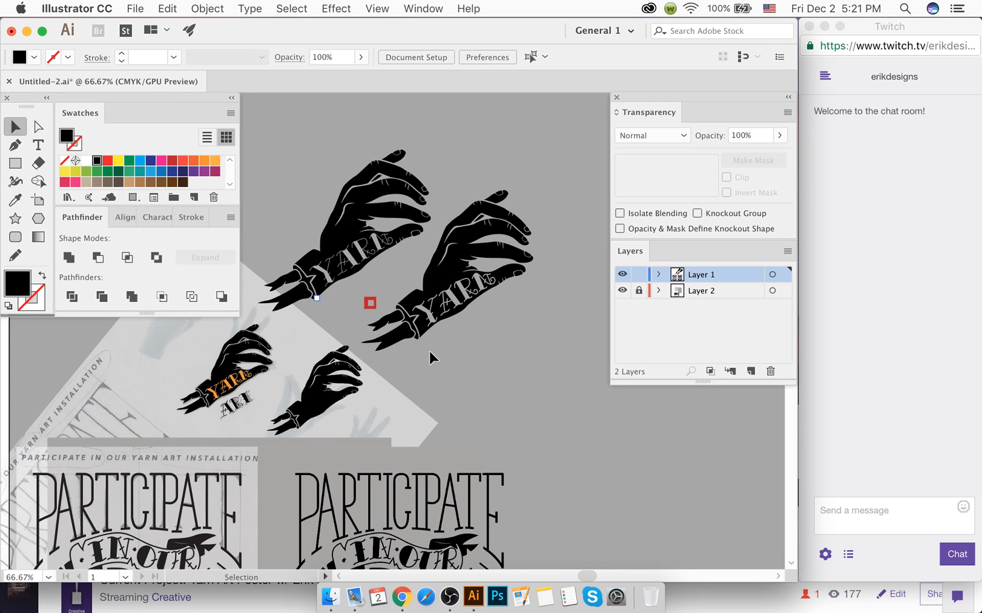
click(318, 299)
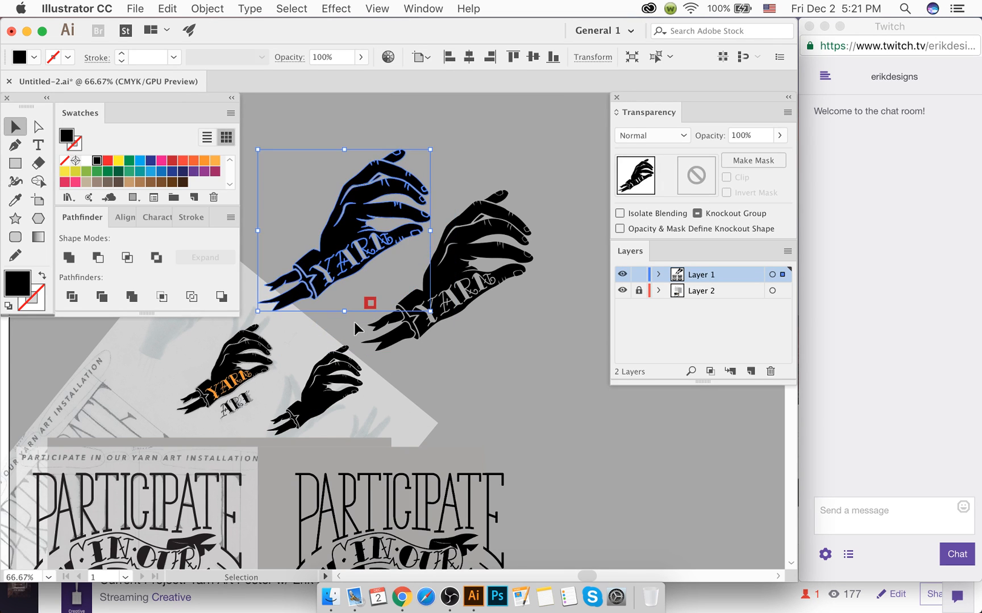
click(348, 341)
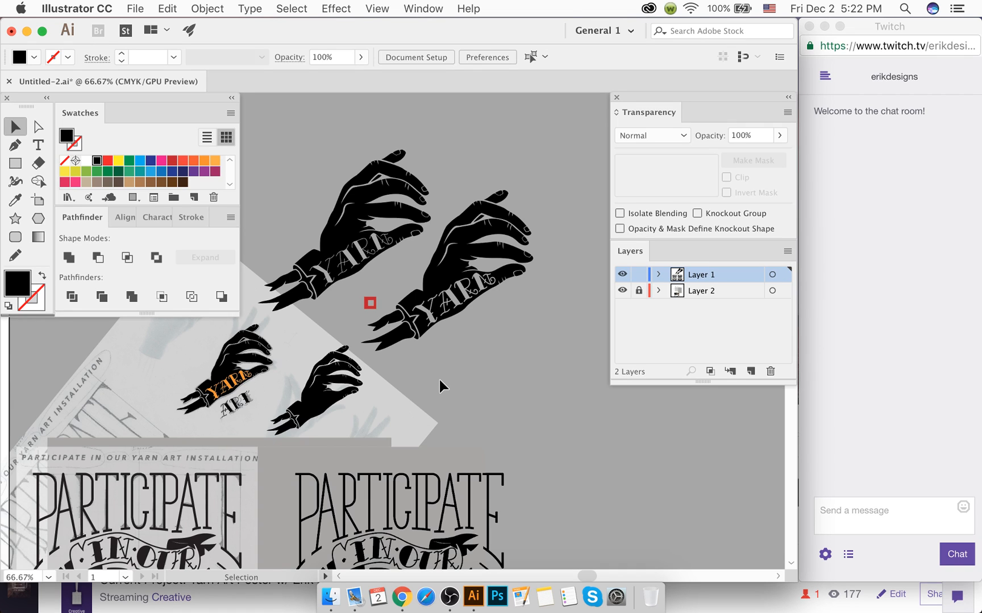
Step: Switch to the Twitch chat window in Chrome and open the viewer list
click(868, 556)
click(848, 554)
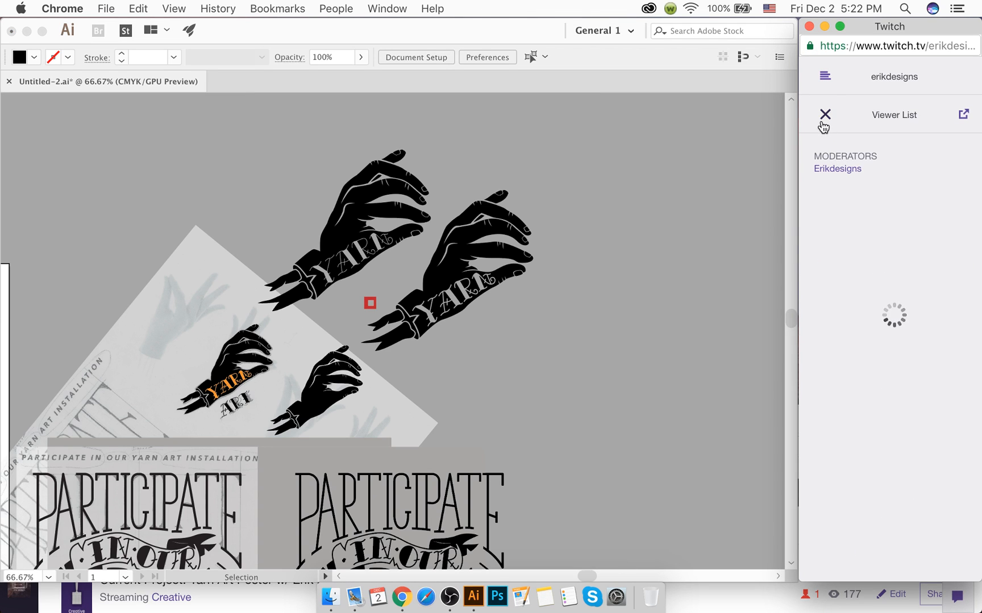
Step: Close the viewer list in the Twitch chat and switch back to Illustrator
click(824, 115)
click(407, 341)
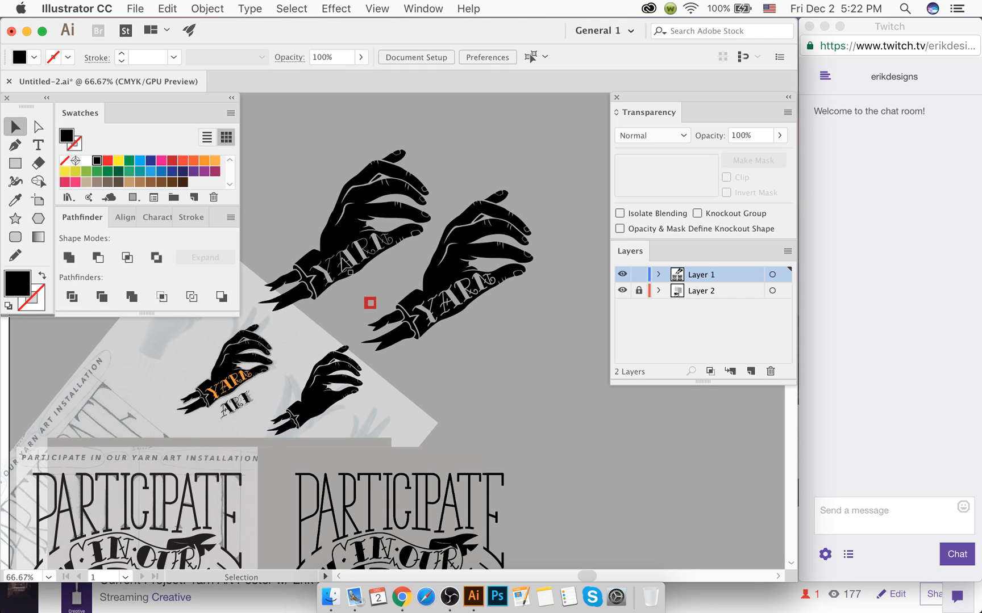
Step: Delete the lower of the two enlarged YARN hands, keeping only the upper one
mouse_move(357, 272)
mouse_down()
mouse_move(399, 295)
mouse_move(355, 273)
mouse_up()
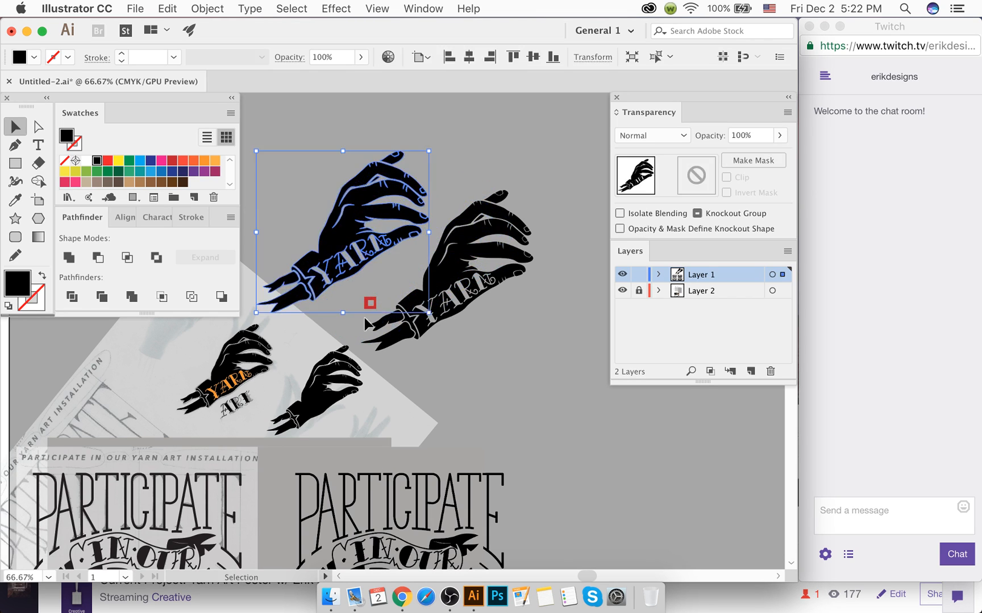
scroll(331, 372, down, 5)
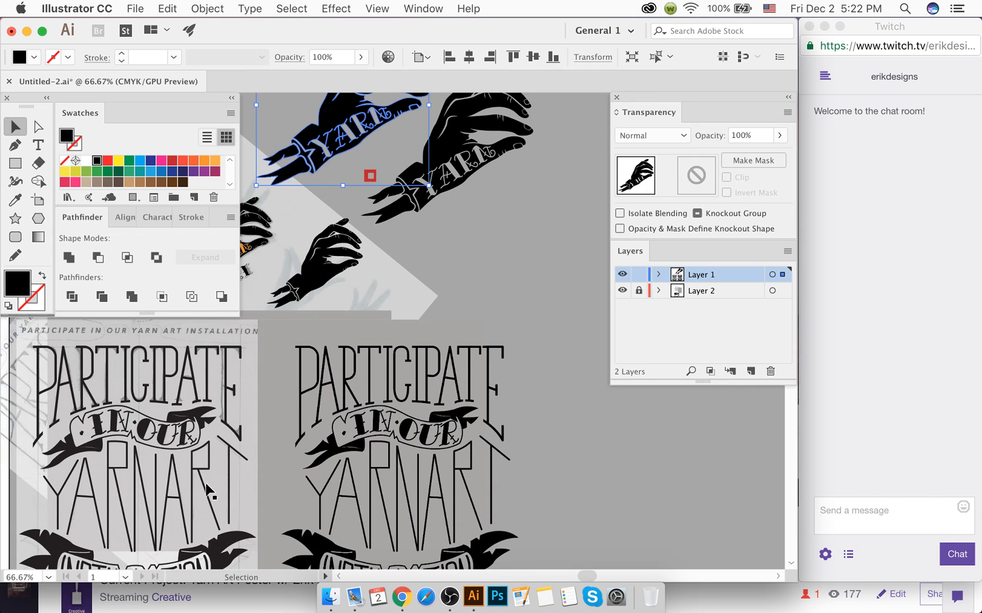
scroll(281, 421, up, 4)
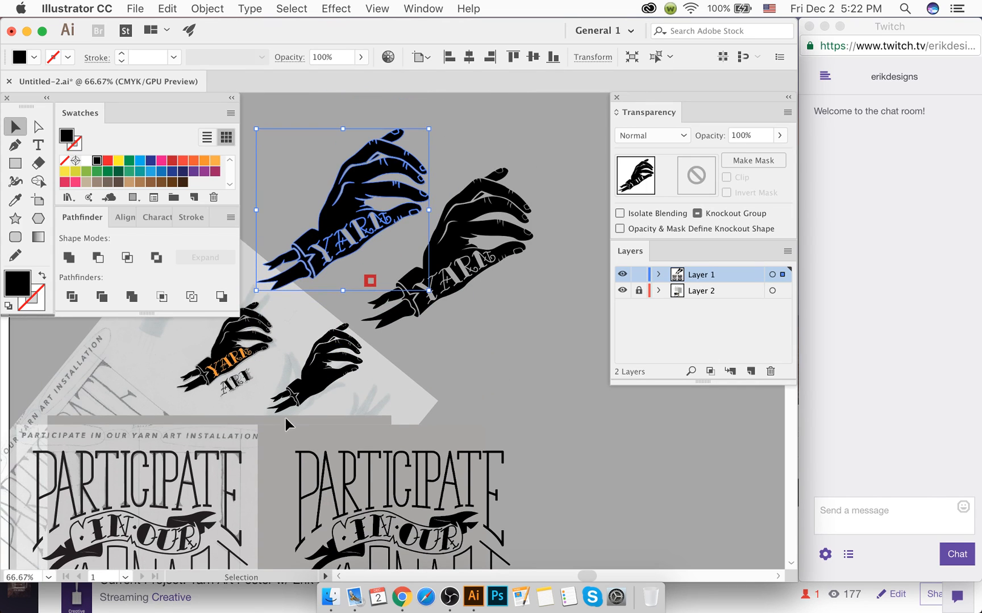
drag(368, 266, 505, 311)
key(Delete)
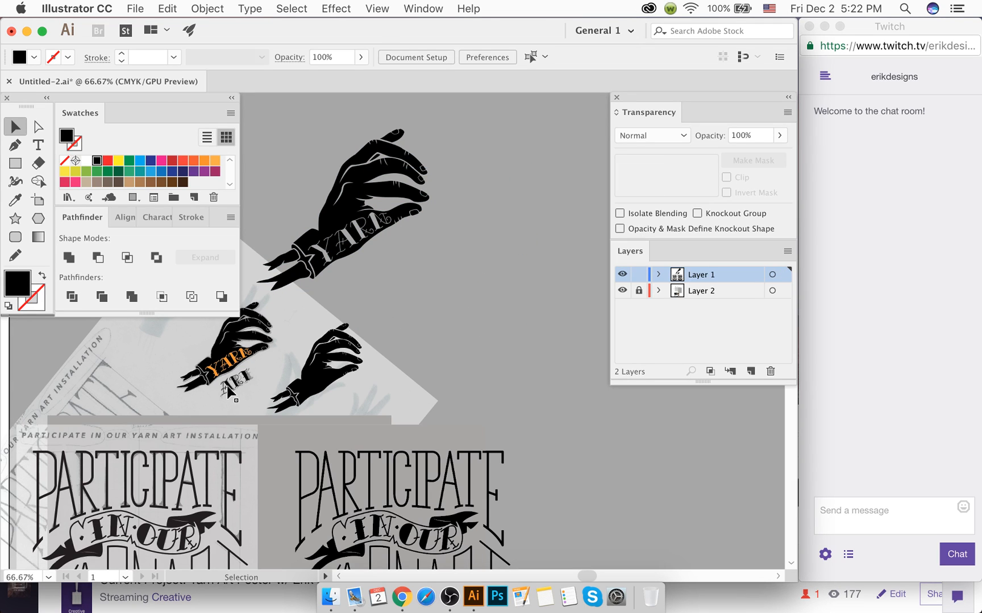
Step: Reflect the plain small hand across the vertical axis and shift it away from the small YARN hand
mouse_move(229, 392)
mouse_down()
mouse_move(363, 278)
mouse_move(230, 392)
mouse_up()
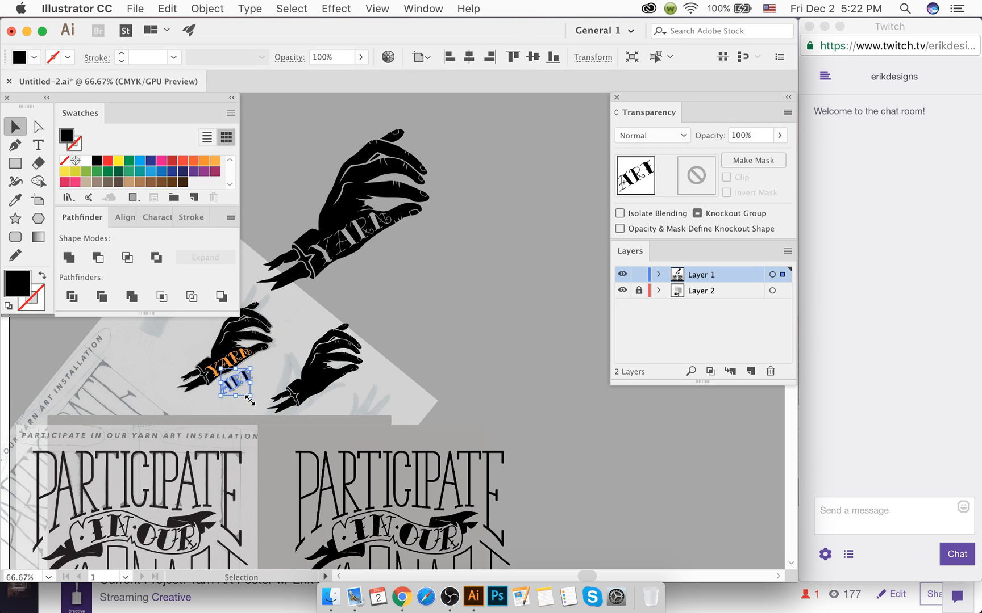
click(254, 408)
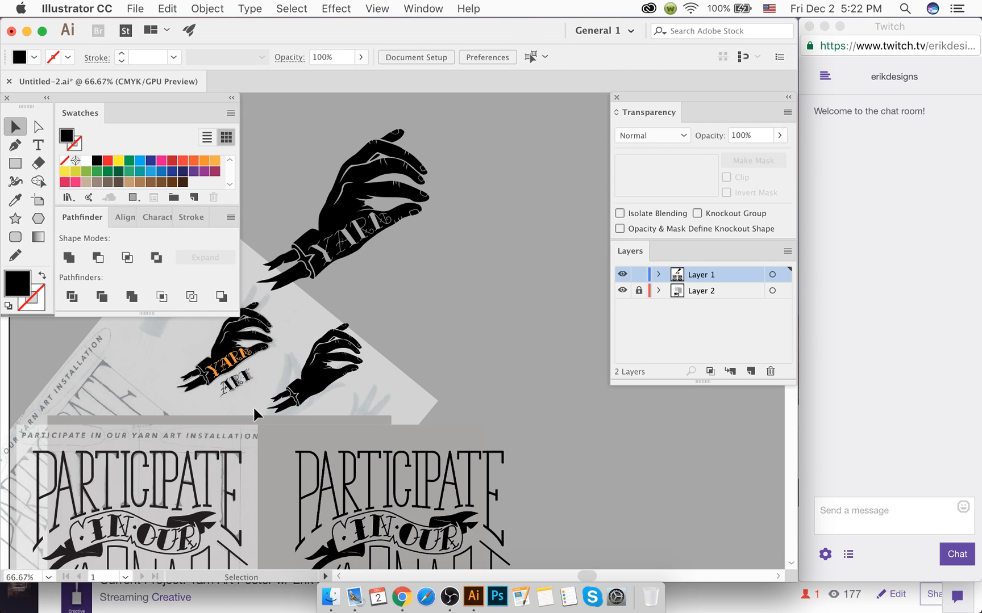
click(301, 393)
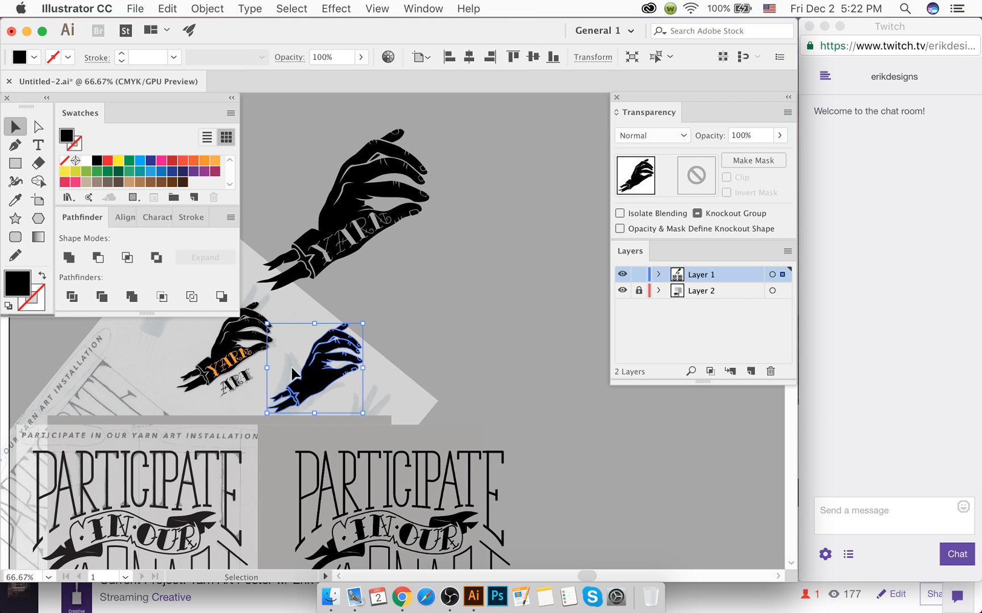
right_click(312, 362)
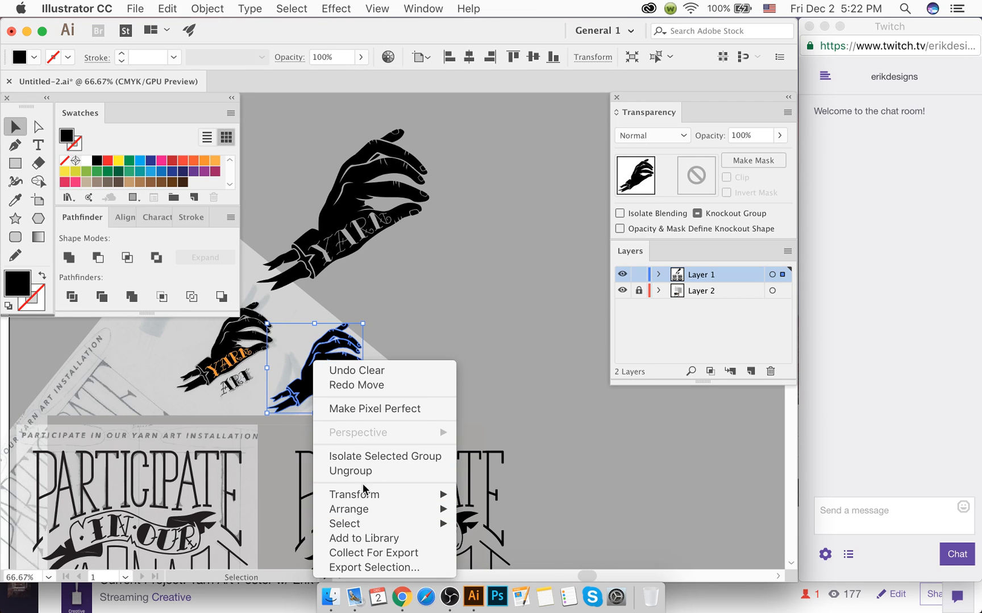
mouse_move(418, 495)
click(489, 492)
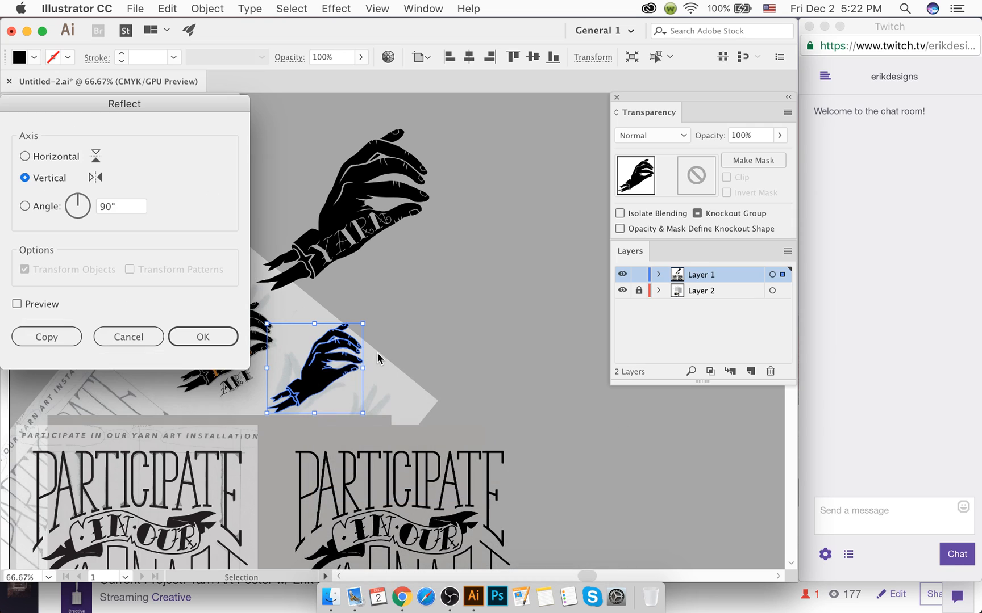
click(192, 338)
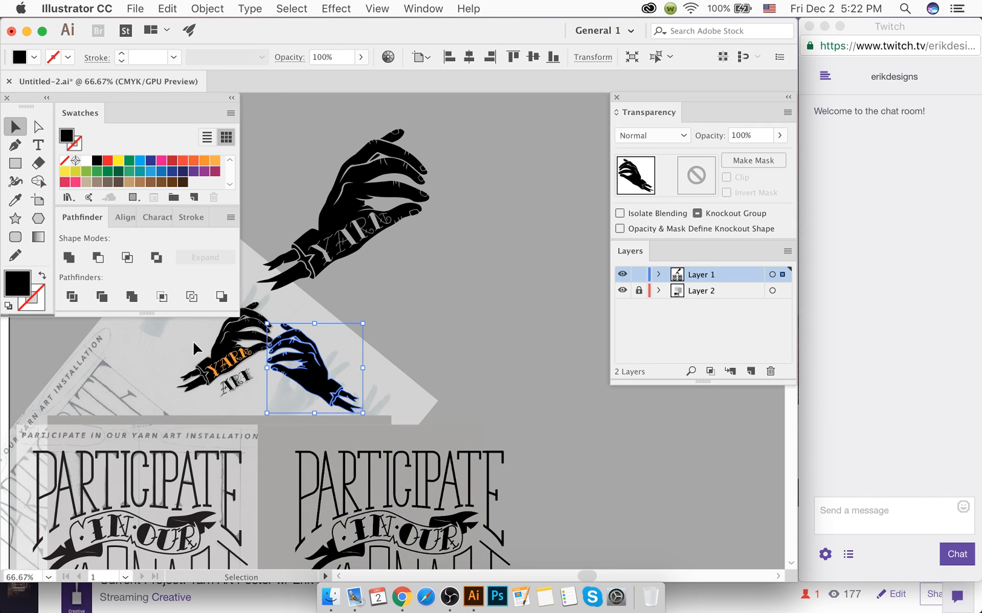
drag(329, 366, 362, 365)
click(414, 364)
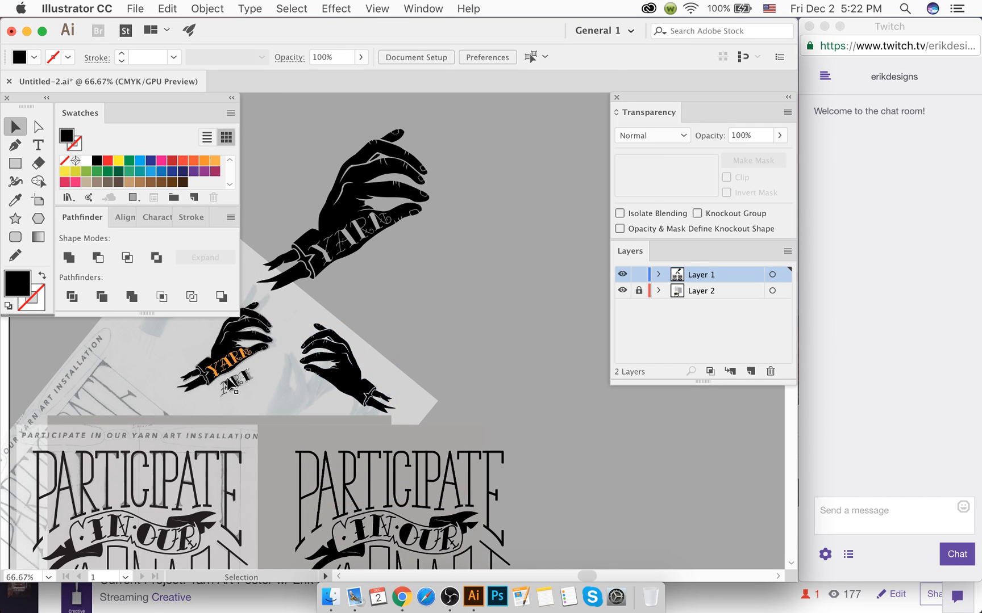
Step: Move the black ART lettering onto the mirrored hand and fill it orange
drag(229, 384, 324, 389)
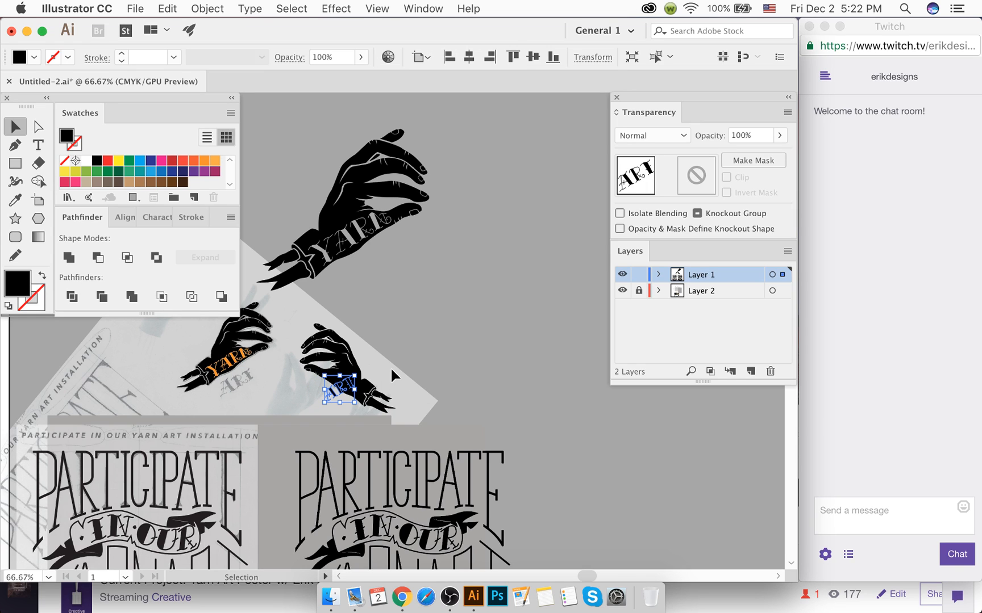
click(203, 160)
click(345, 311)
Step: Move the enlarged YARN hand up and farther from the sketch, and dismiss the Pinterest notification
drag(341, 250, 386, 213)
click(370, 292)
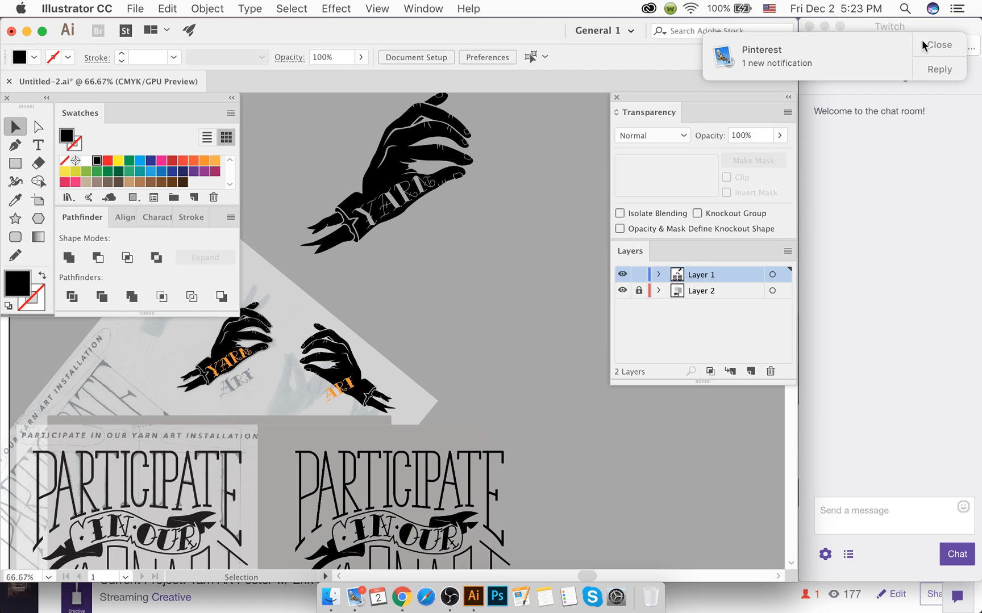
click(923, 45)
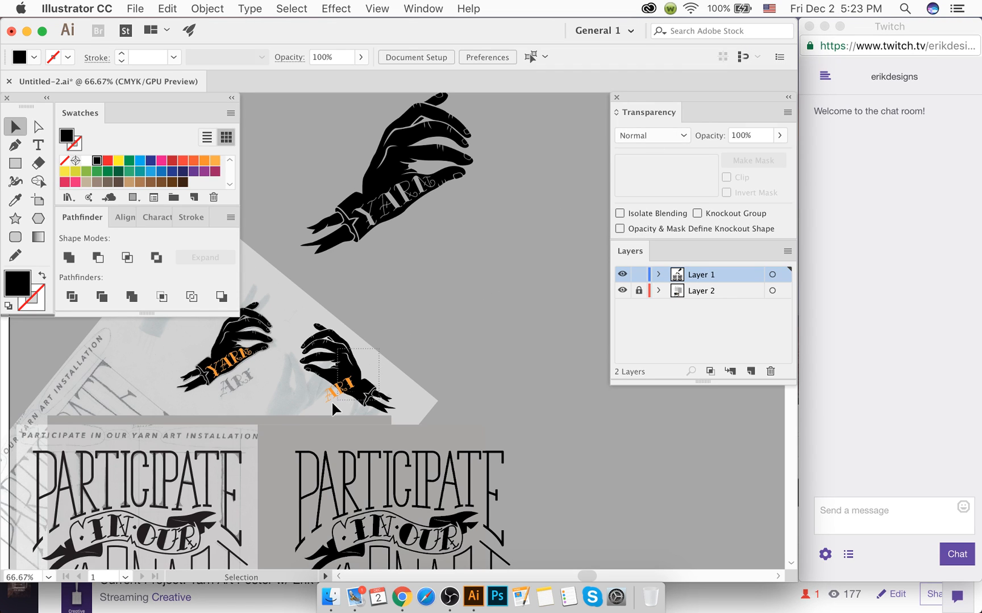
Step: Examine the YARN lettering cut out of the enlarged hand at several zoom levels
drag(333, 404, 333, 400)
scroll(400, 179, up, 1)
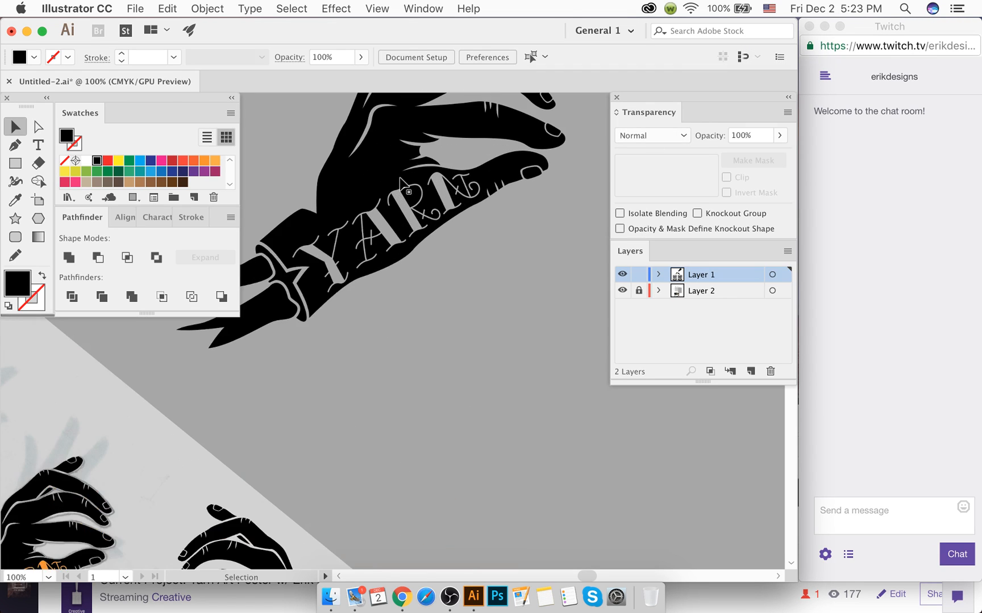
scroll(400, 181, up, 1)
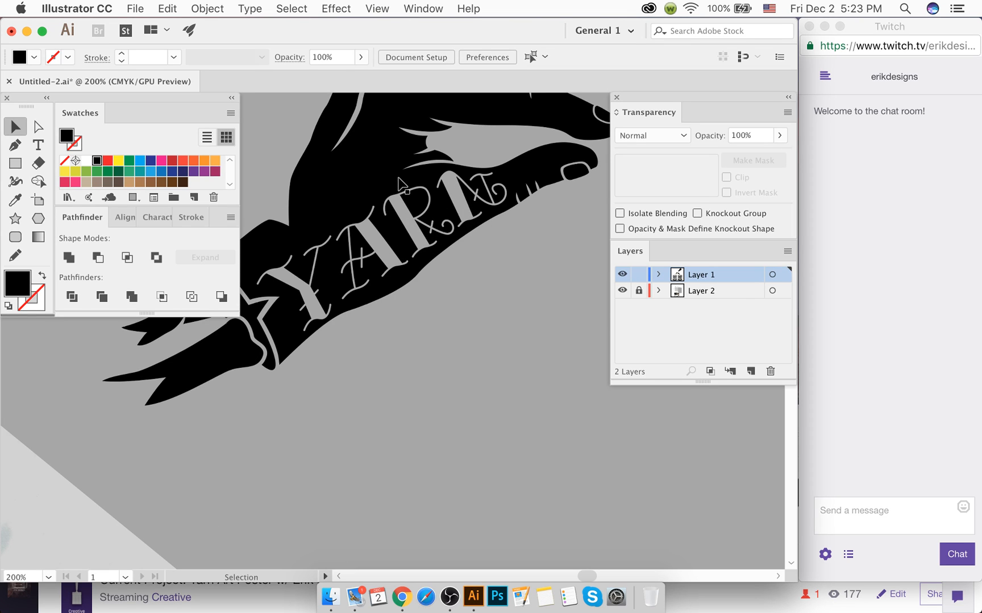
scroll(373, 240, down, 5)
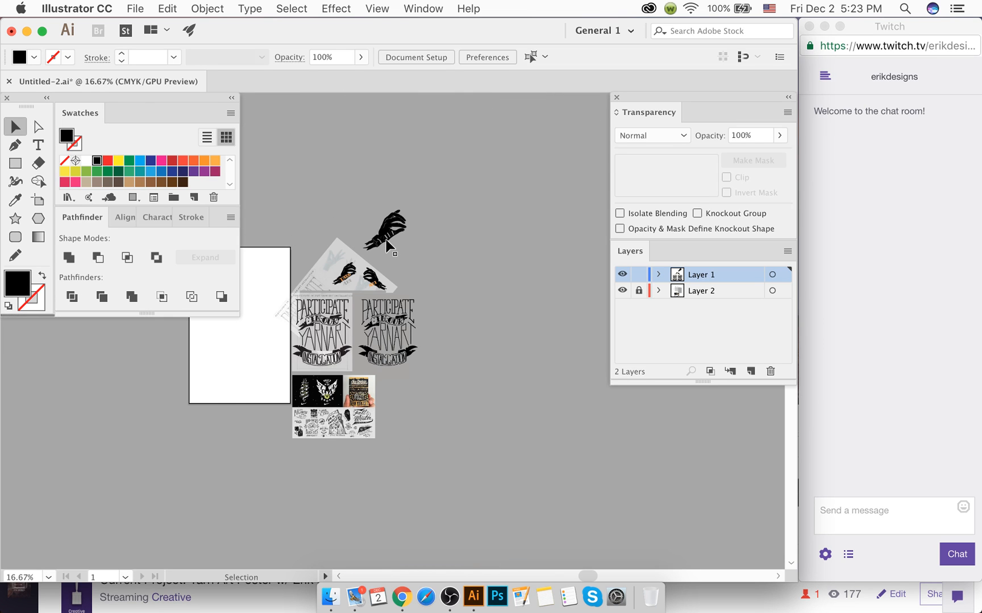
scroll(387, 242, up, 1)
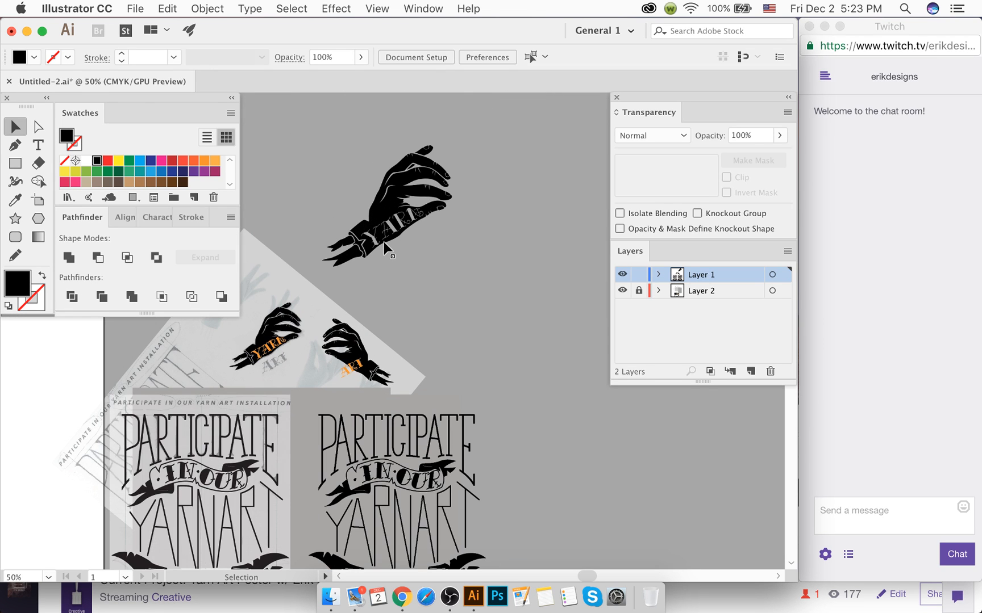
scroll(387, 247, up, 1)
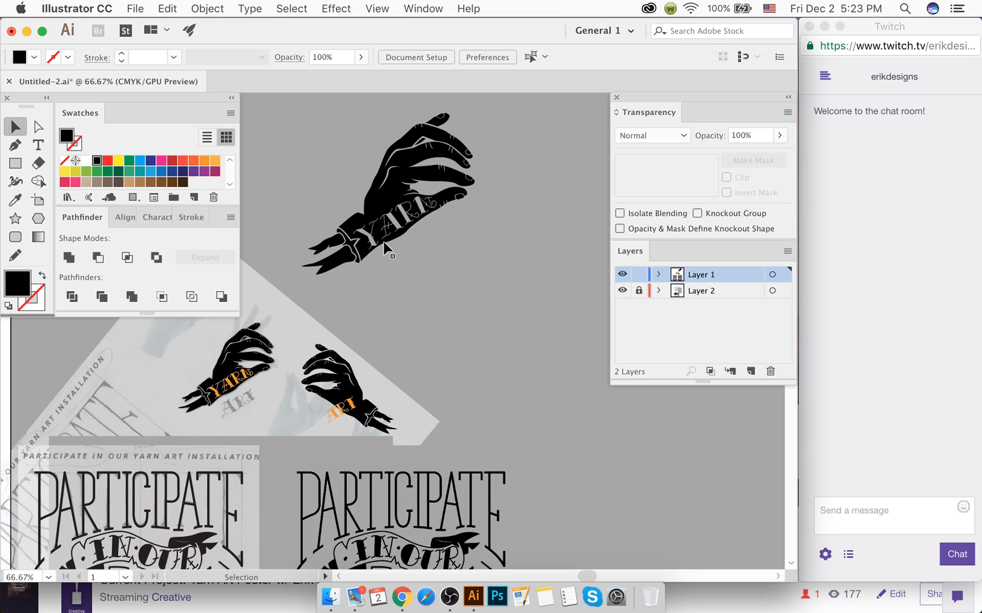
scroll(387, 248, up, 1)
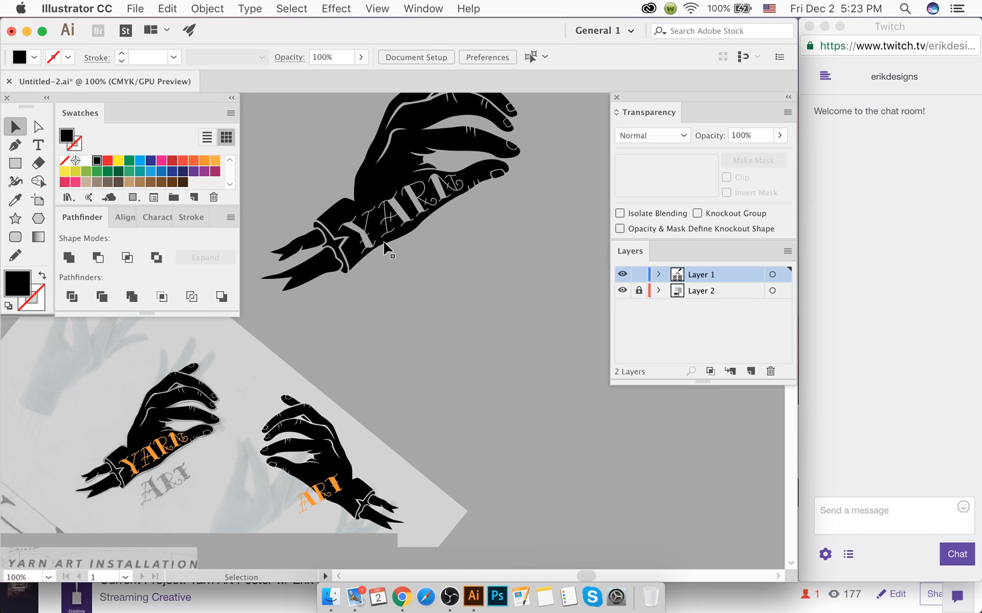
Step: Rotate the orange ART lettering to follow the slope of the mirrored hand and position it between the thumb and the cuff
scroll(341, 340, down, 5)
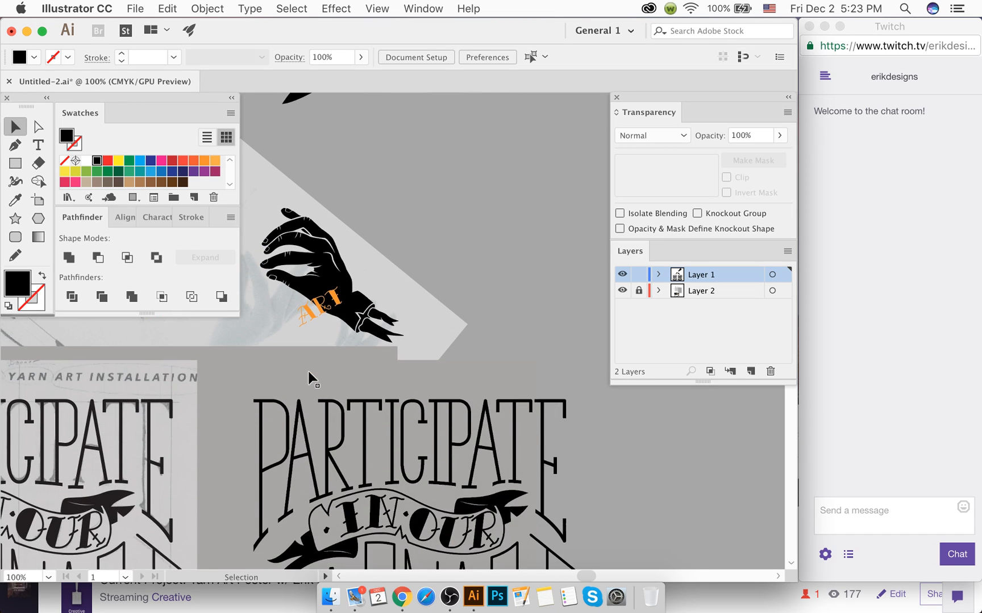
scroll(307, 368, up, 2)
scroll(307, 368, left, 2)
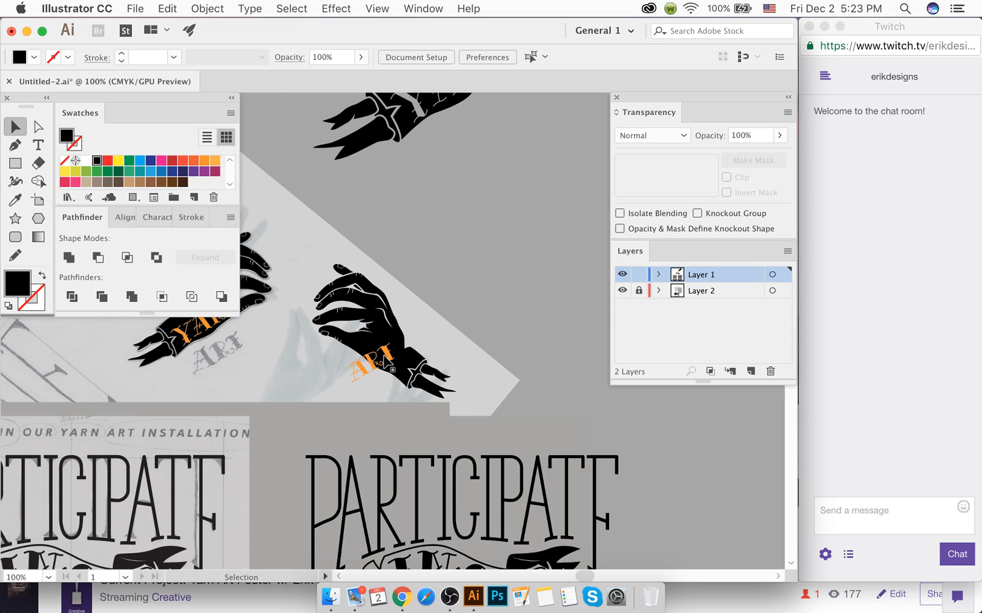
scroll(392, 369, up, 1)
click(391, 367)
scroll(391, 366, up, 1)
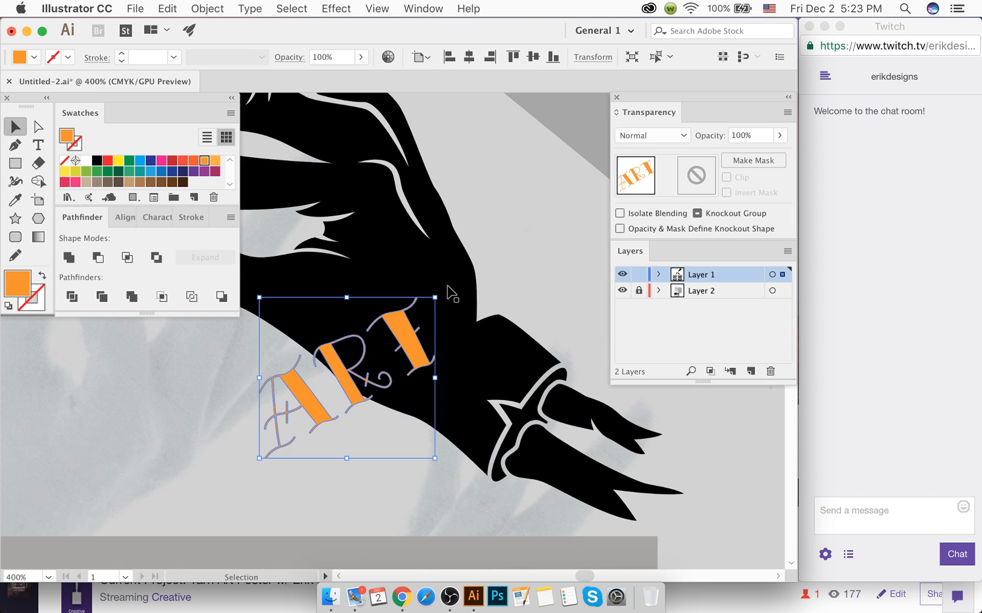
drag(452, 293, 472, 433)
drag(351, 406, 382, 355)
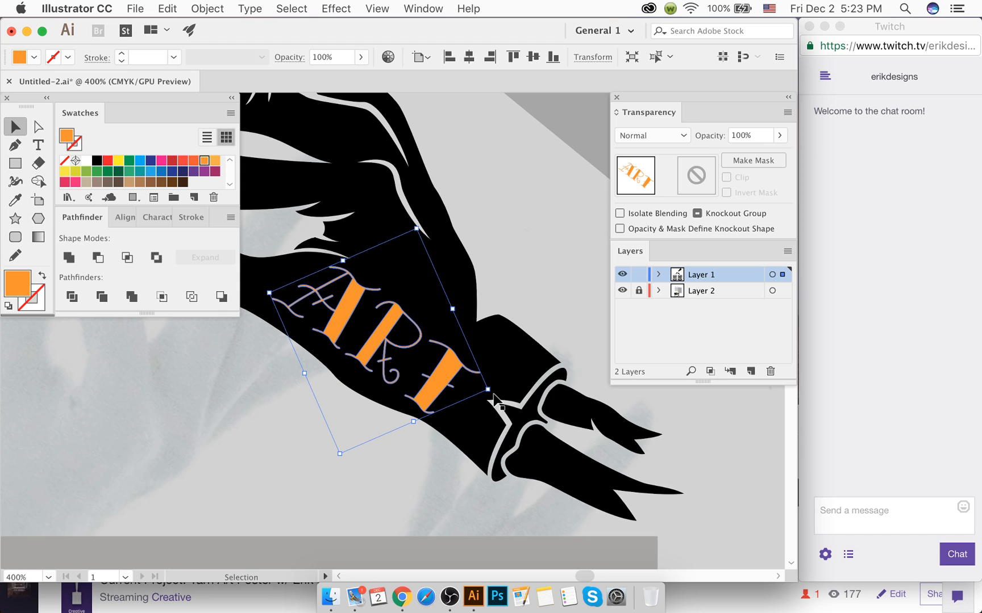
drag(491, 396, 496, 387)
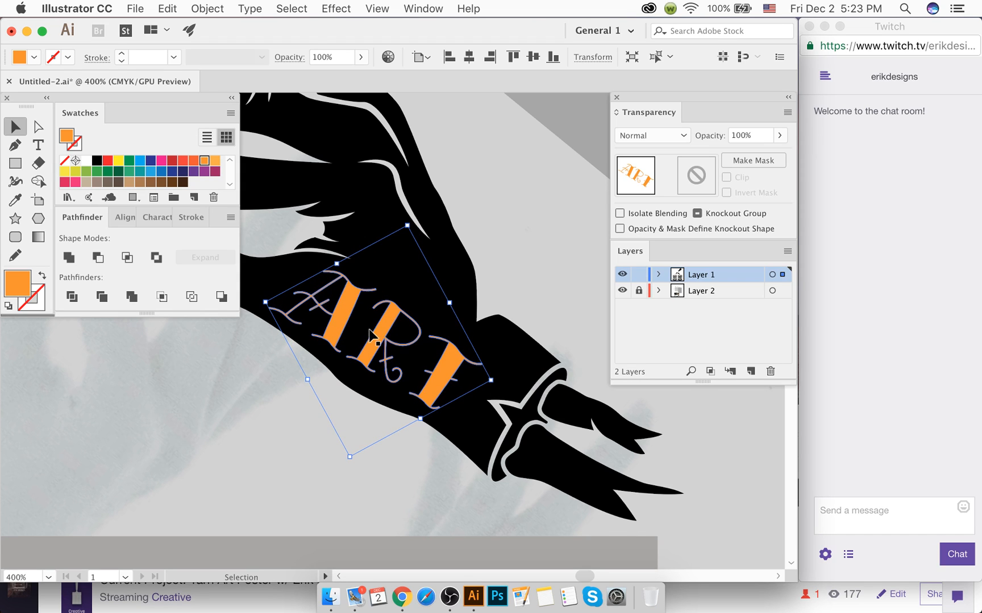
drag(379, 343, 366, 340)
click(272, 407)
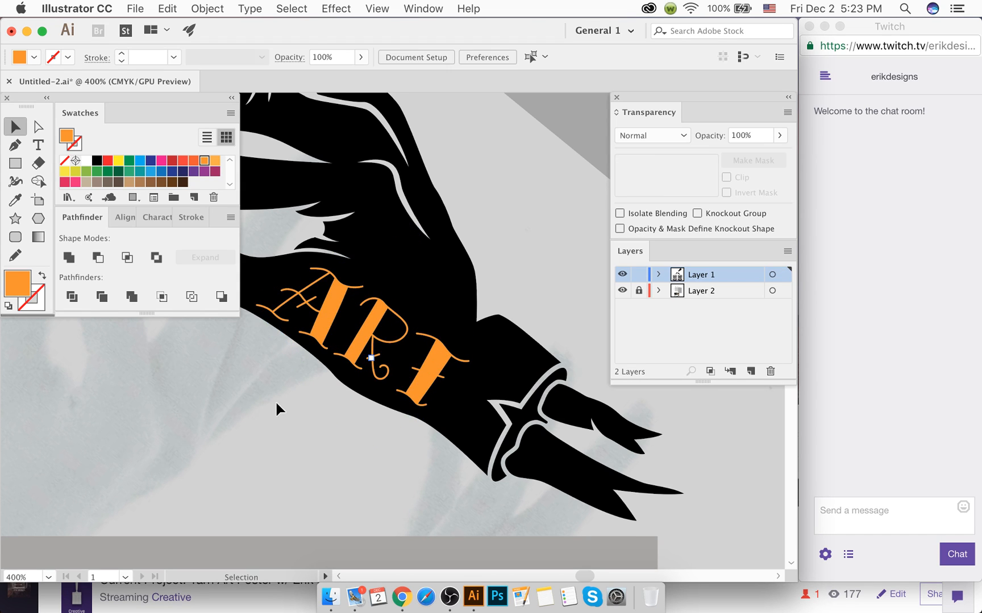
Step: Thicken the ART lettering with a matching orange stroke, trying 0.5 px and settling on 0.25 px
scroll(275, 407, left, 5)
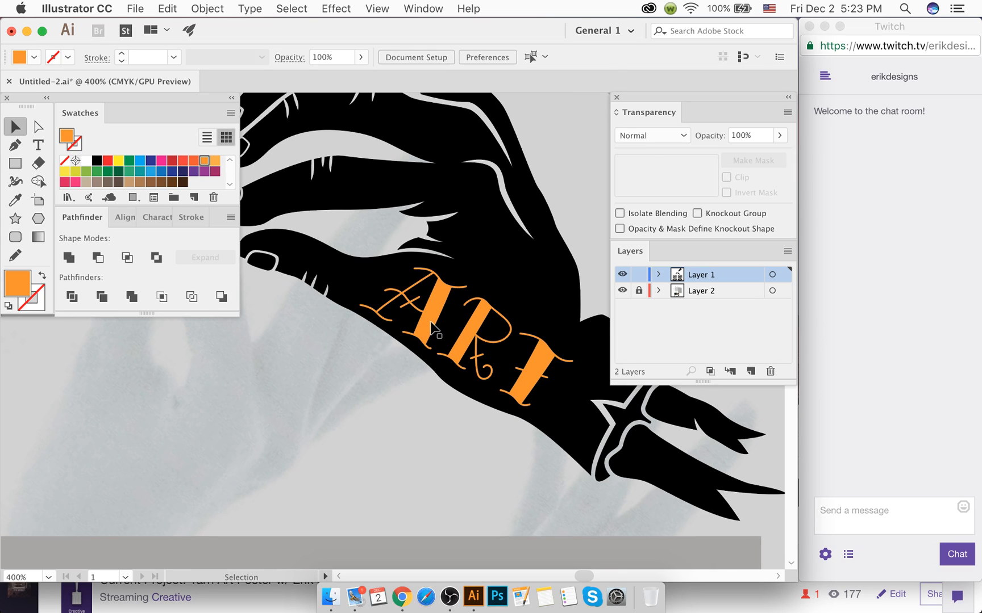
click(435, 330)
click(191, 225)
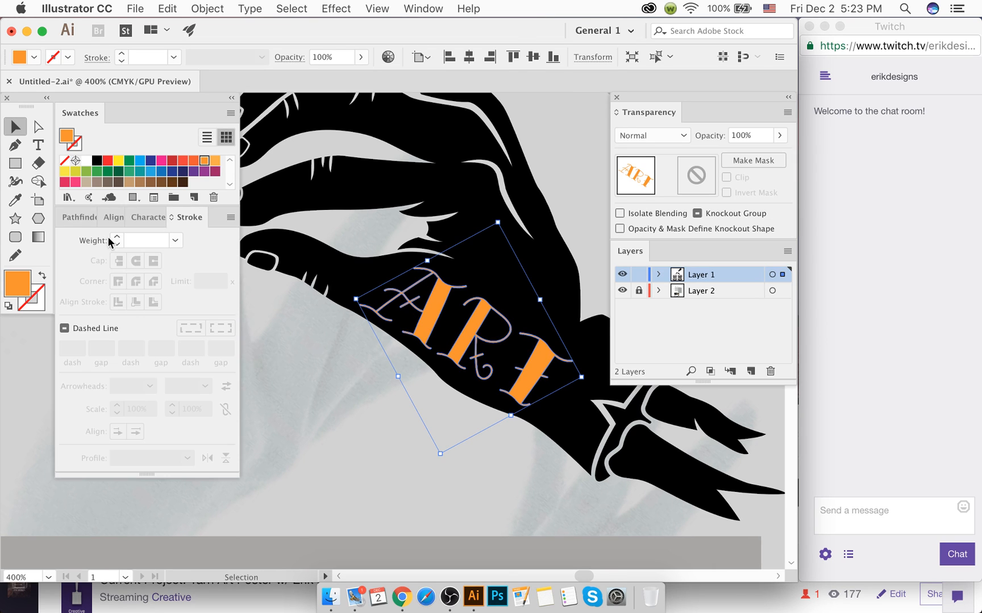
click(116, 238)
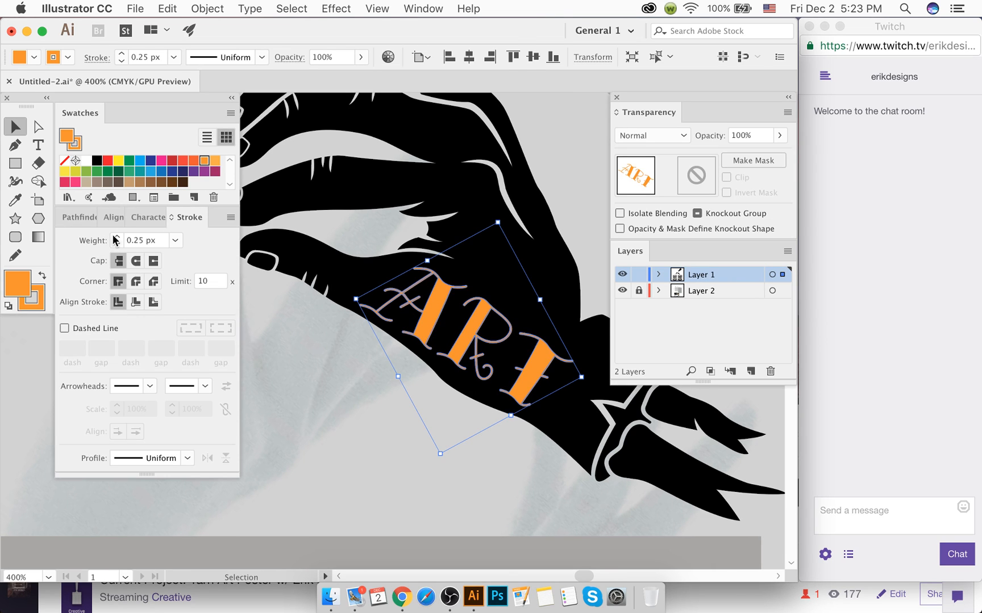
click(116, 239)
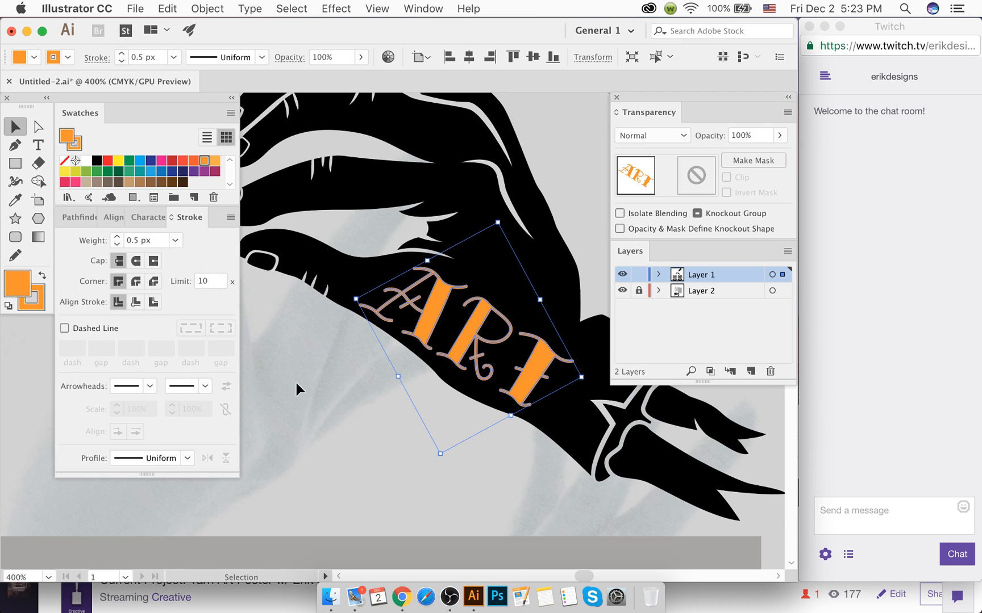
click(336, 379)
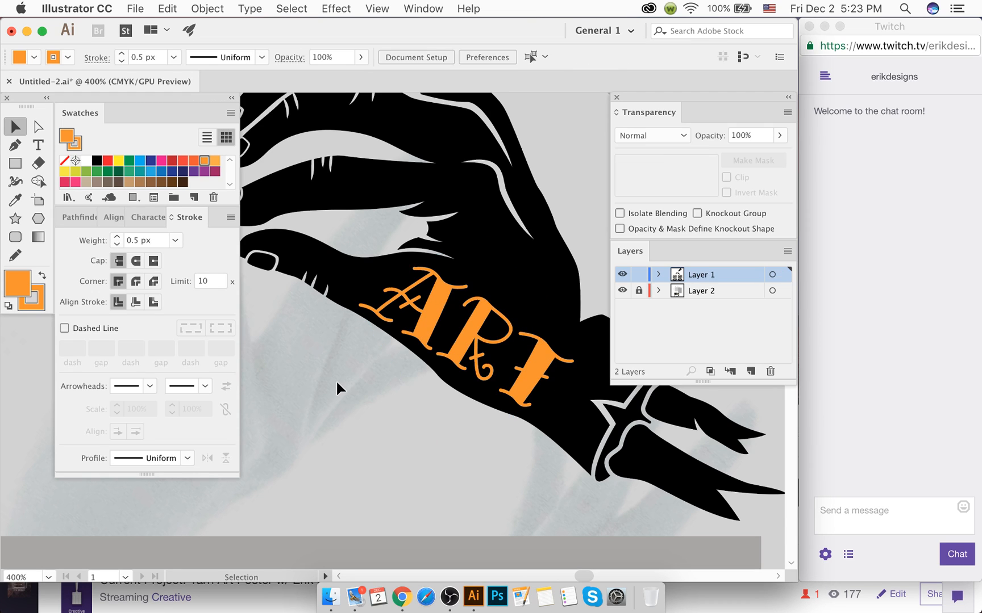
click(476, 336)
click(117, 244)
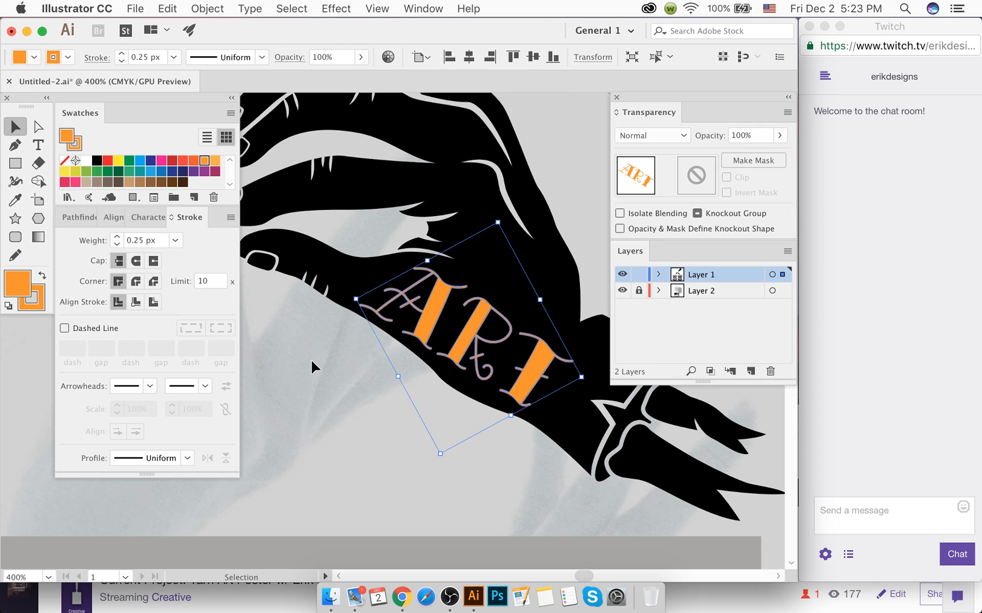
Step: Expand the ART lettering's fill and stroke into outlined shapes
click(208, 8)
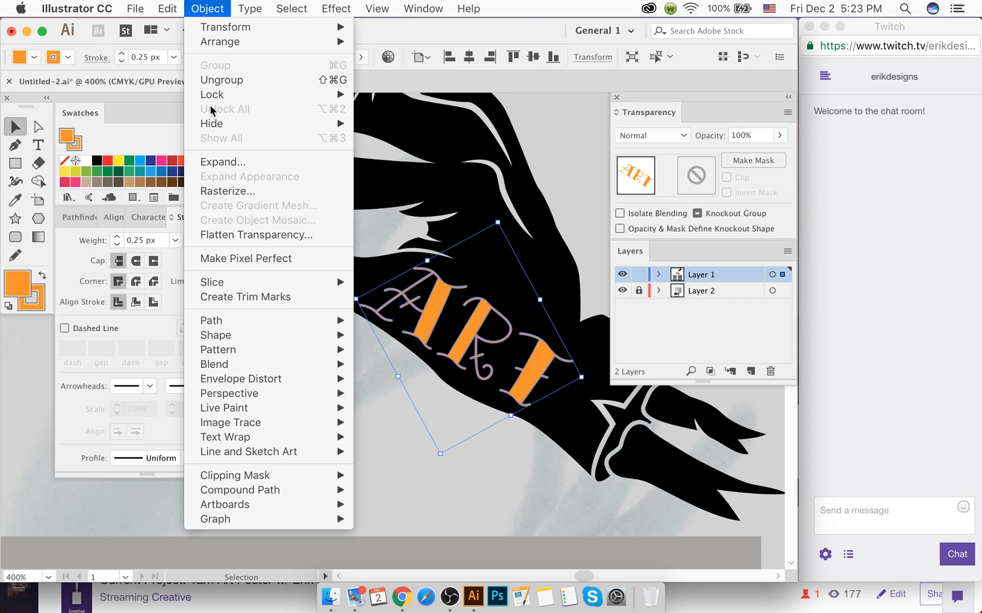
click(211, 164)
key(Return)
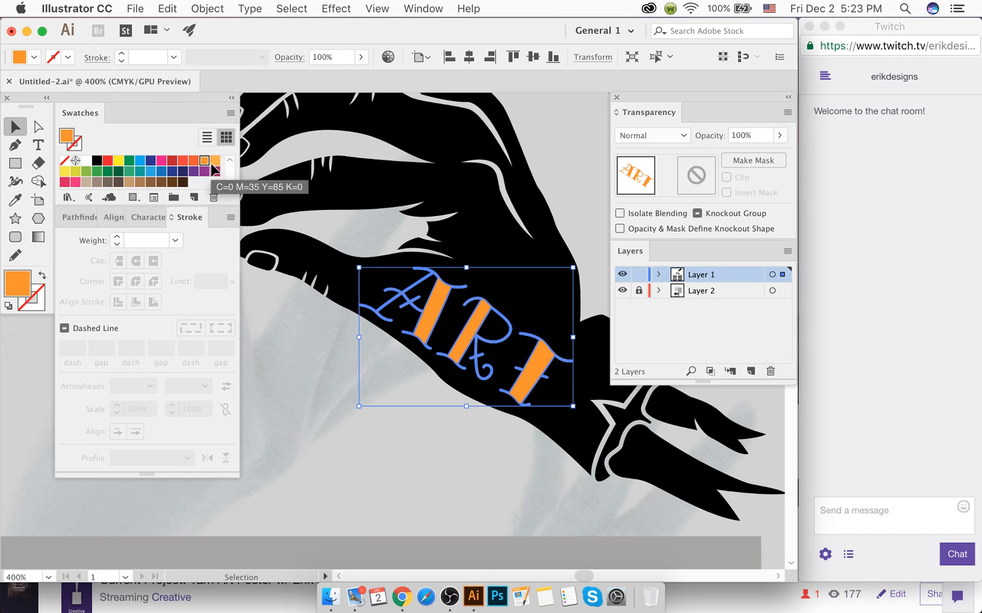
Step: Unite the expanded ART lettering into one shape, then select it with the black hand and apply the Trim pathfinder
click(77, 216)
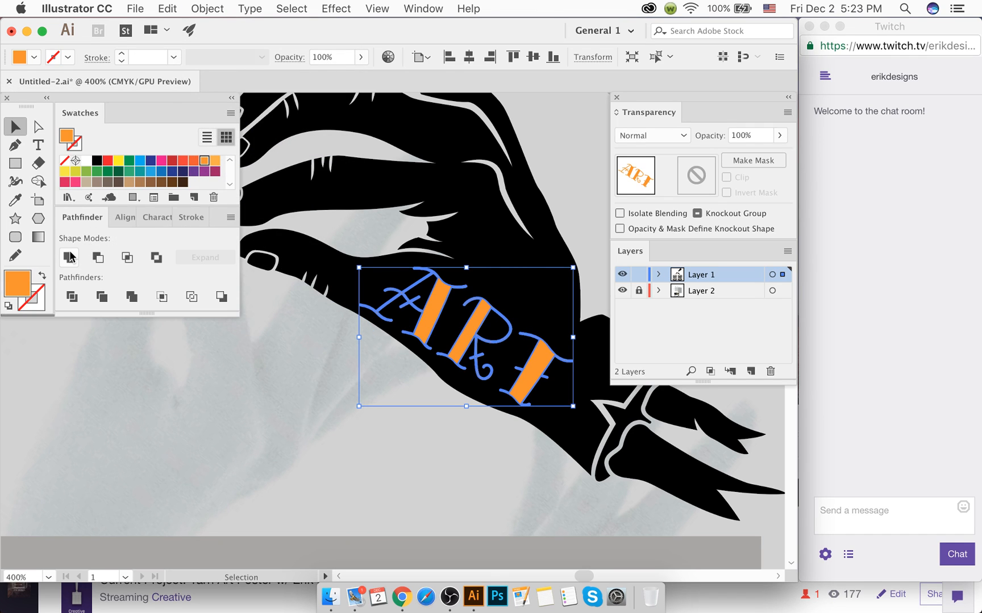
click(69, 257)
shift+click(355, 285)
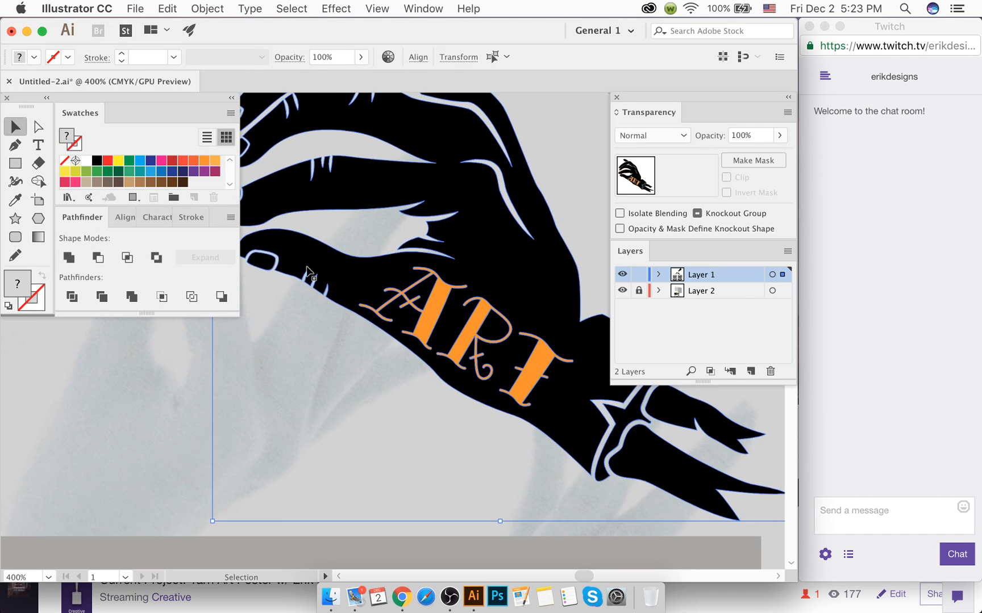
click(97, 258)
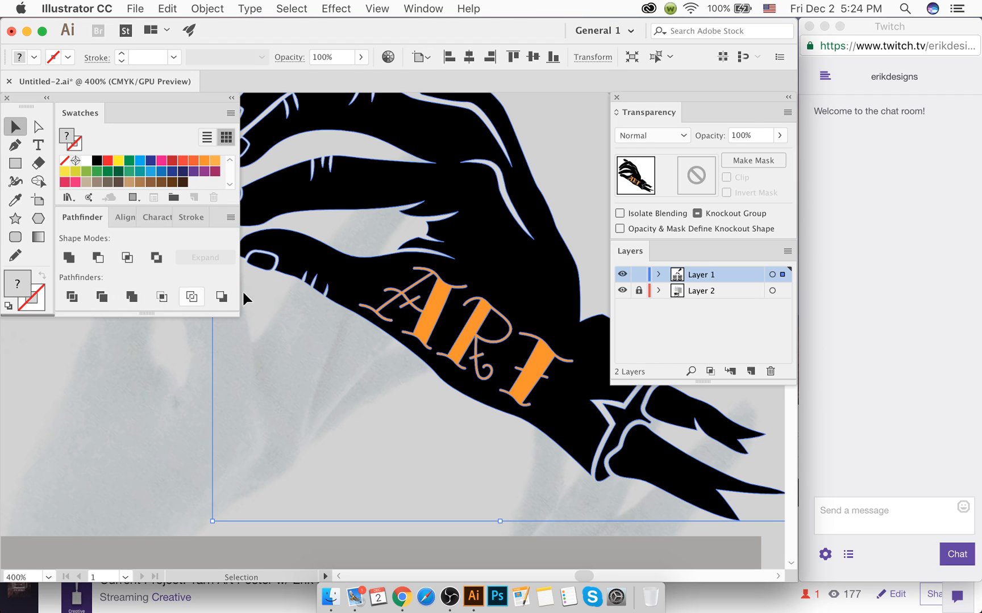
Step: Isolate the trimmed hand group, delete the orange ART pieces so the letters are cut out, and exit isolation
right_click(335, 280)
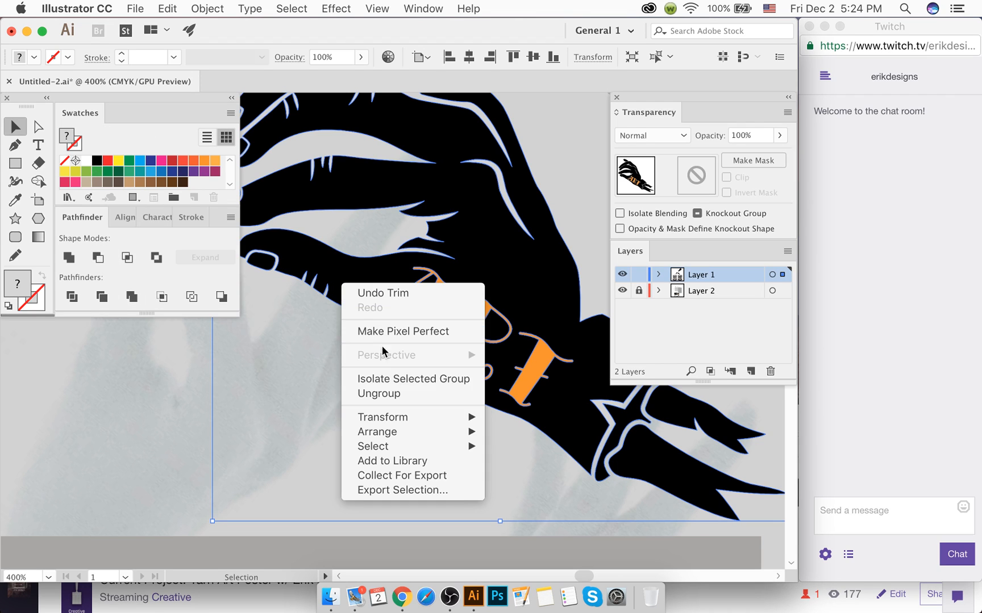
click(383, 378)
click(429, 299)
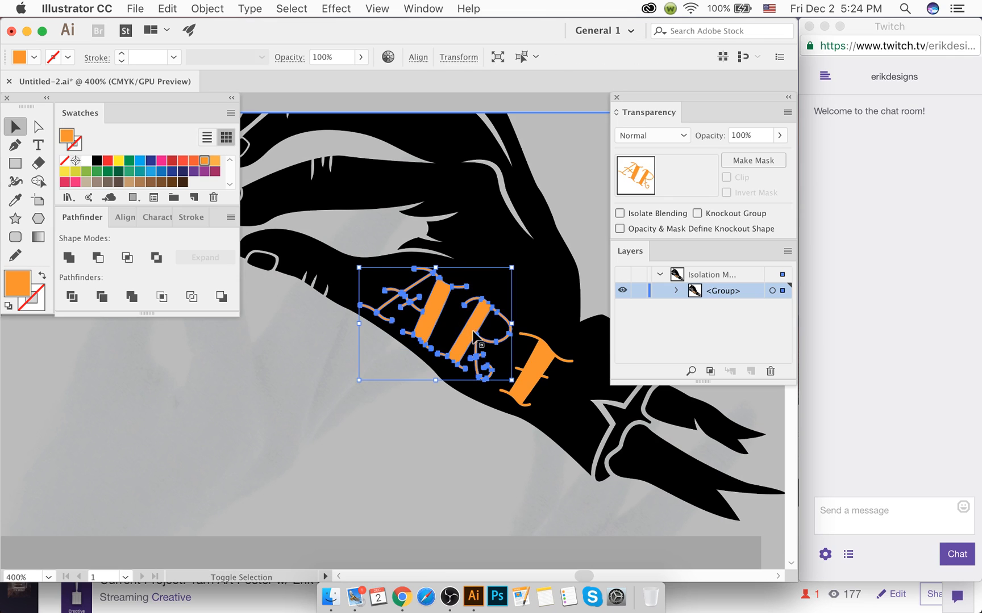
key(Delete)
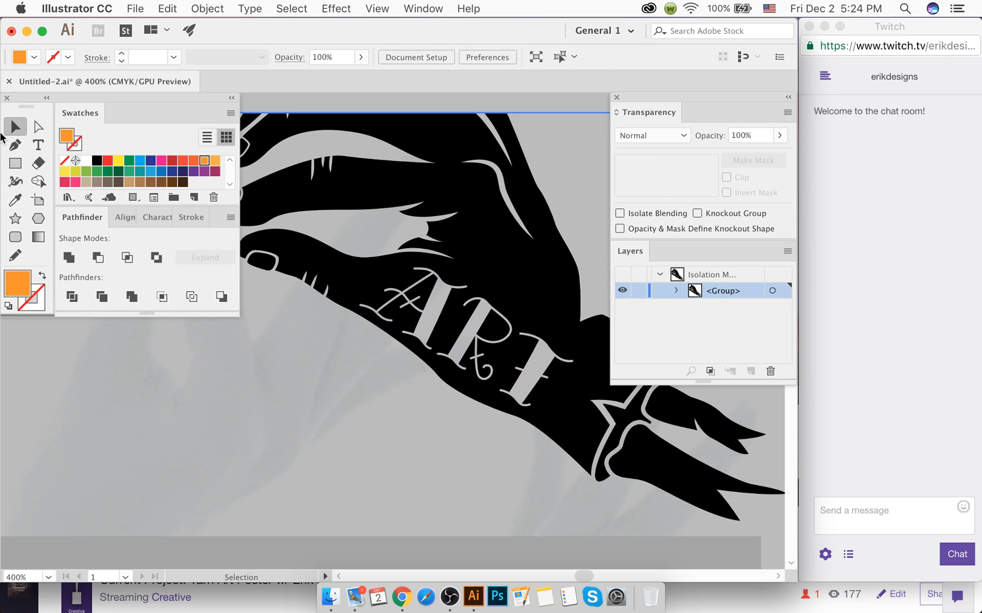
click(318, 99)
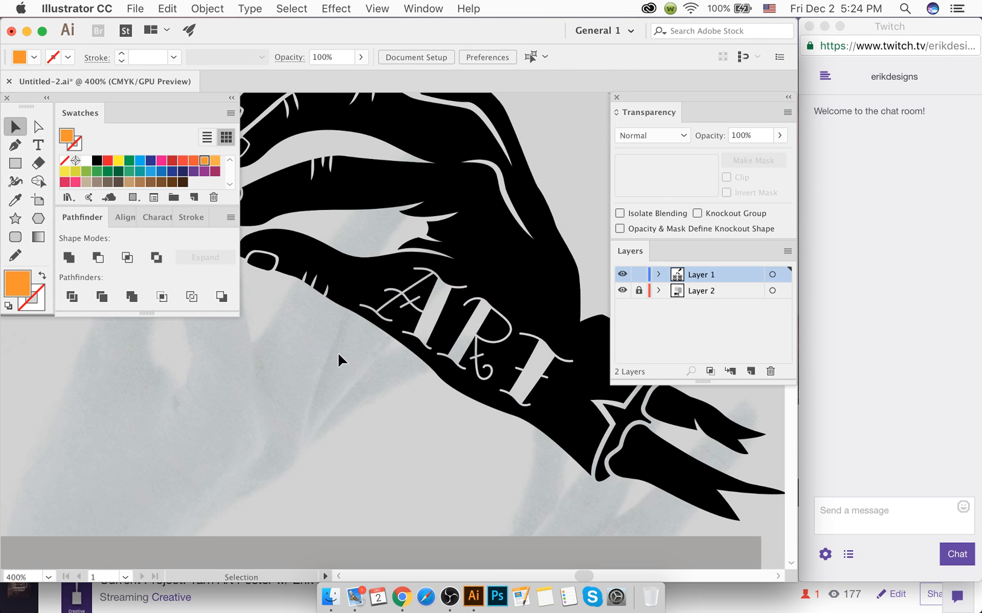
Step: Move the ART hand beside the YARN hand, enlarge it to about the same size, and place it below the YARN hand
scroll(408, 333, down, 1)
drag(412, 336, 532, 226)
scroll(428, 320, down, 1)
scroll(428, 319, down, 3)
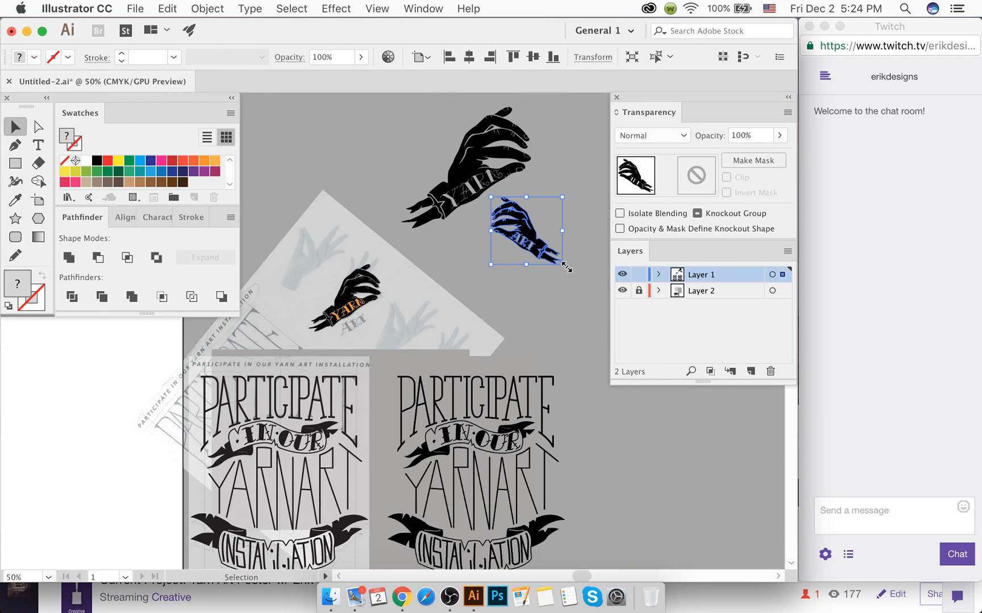
drag(562, 265, 586, 327)
click(444, 245)
click(500, 267)
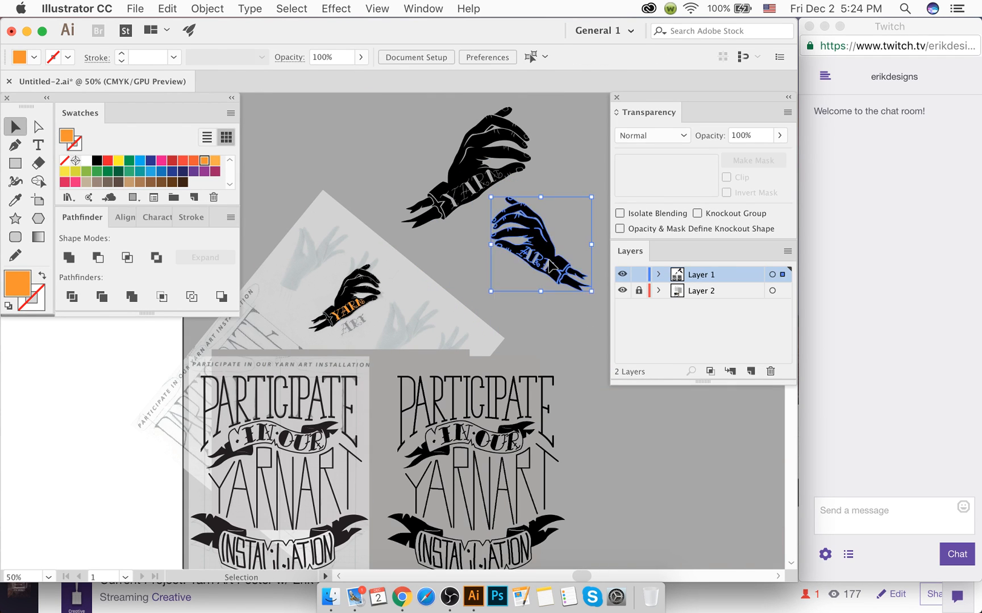
drag(499, 288, 450, 312)
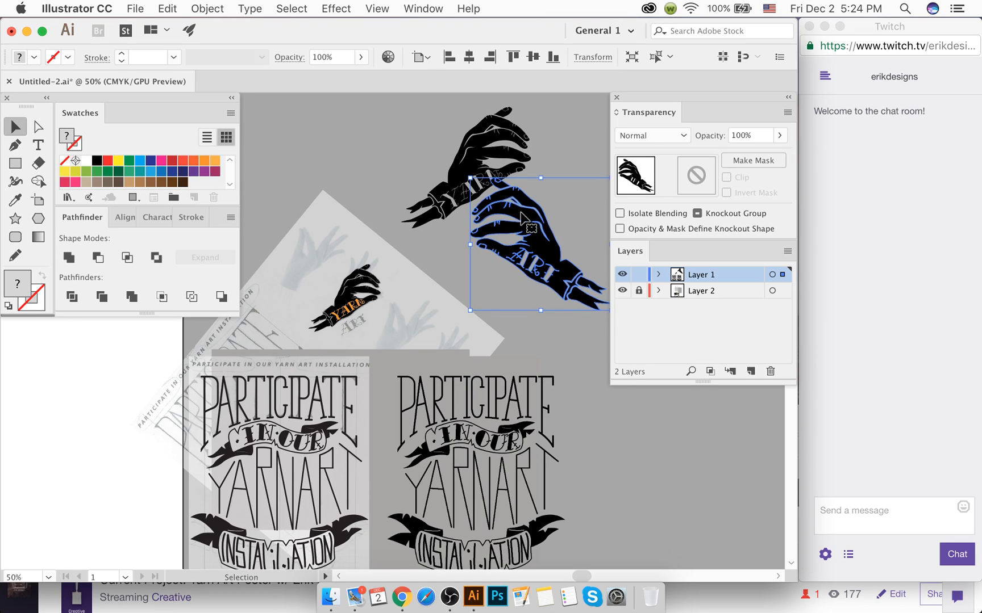
drag(520, 215, 531, 239)
click(437, 250)
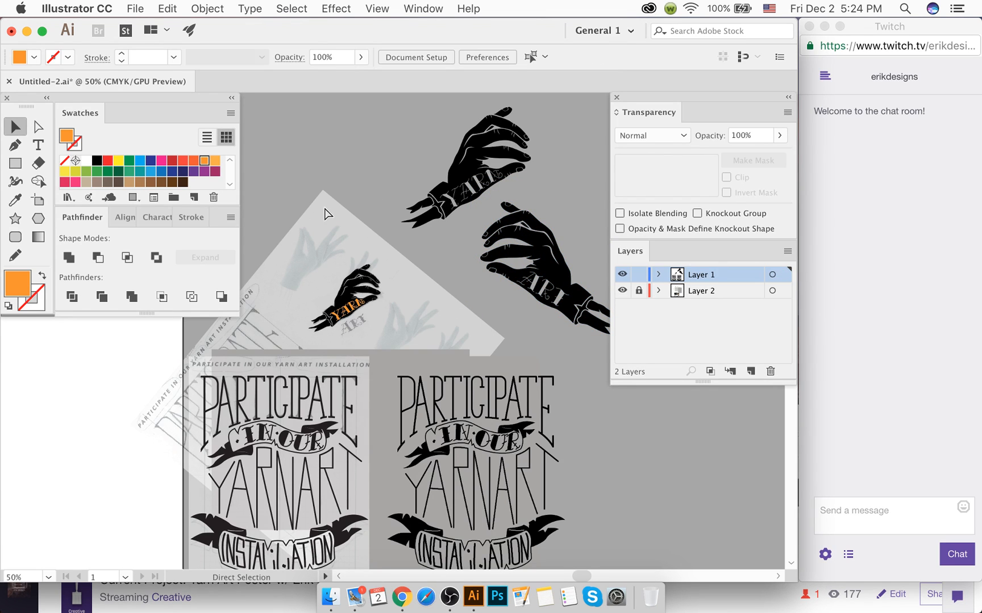
scroll(318, 211, right, 3)
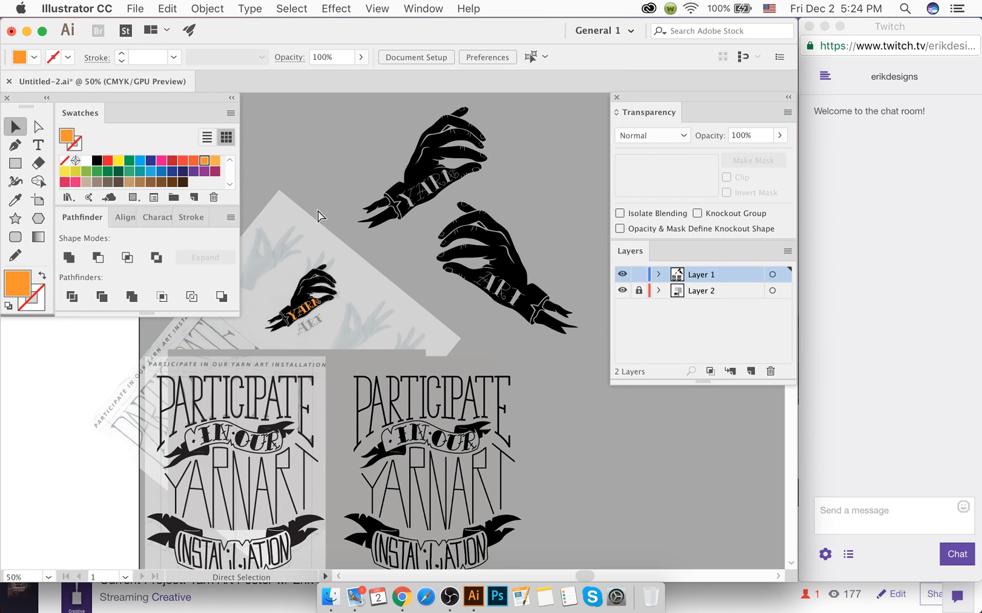
Step: Try light orange, red and white fills on the ART hand, and undo the colour changes
click(502, 267)
click(215, 160)
click(343, 250)
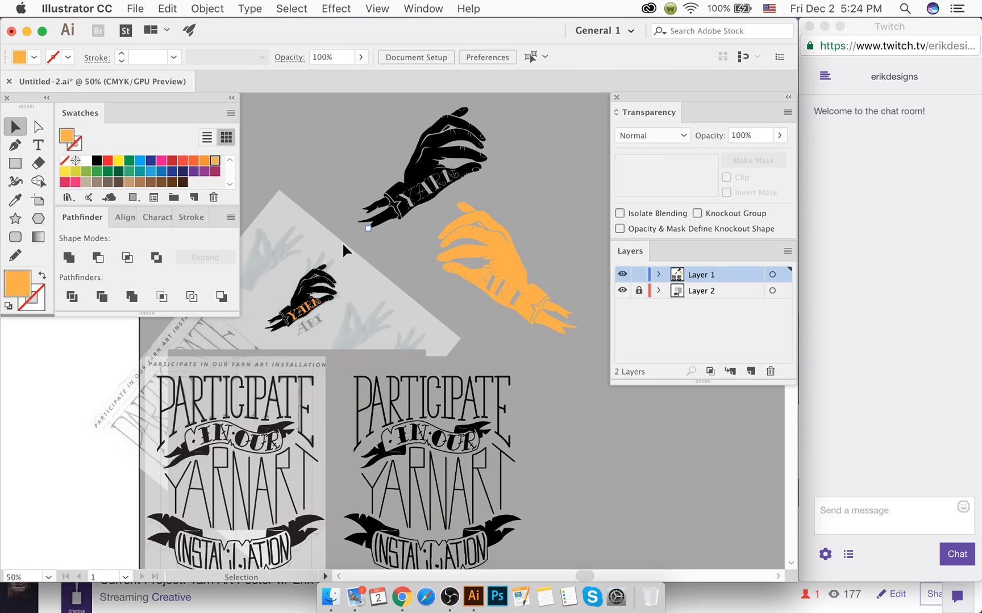
click(516, 237)
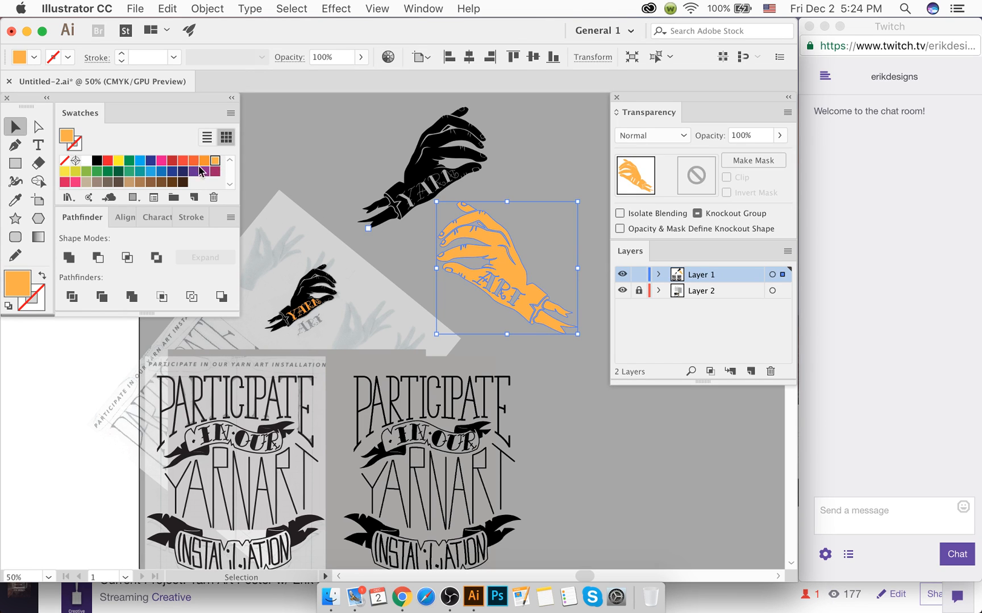
click(183, 161)
click(298, 199)
click(503, 259)
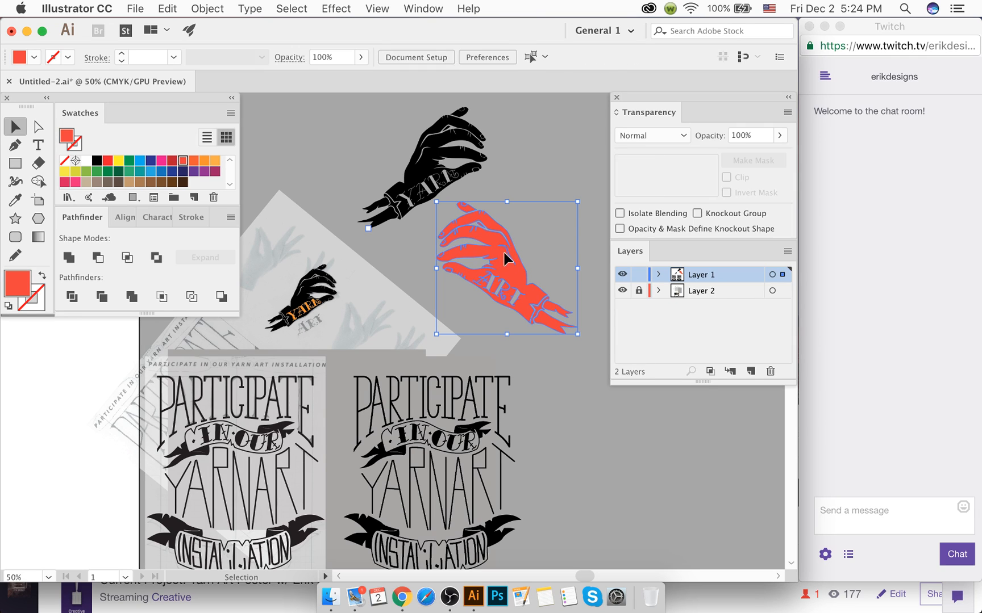
click(96, 161)
click(86, 160)
click(379, 133)
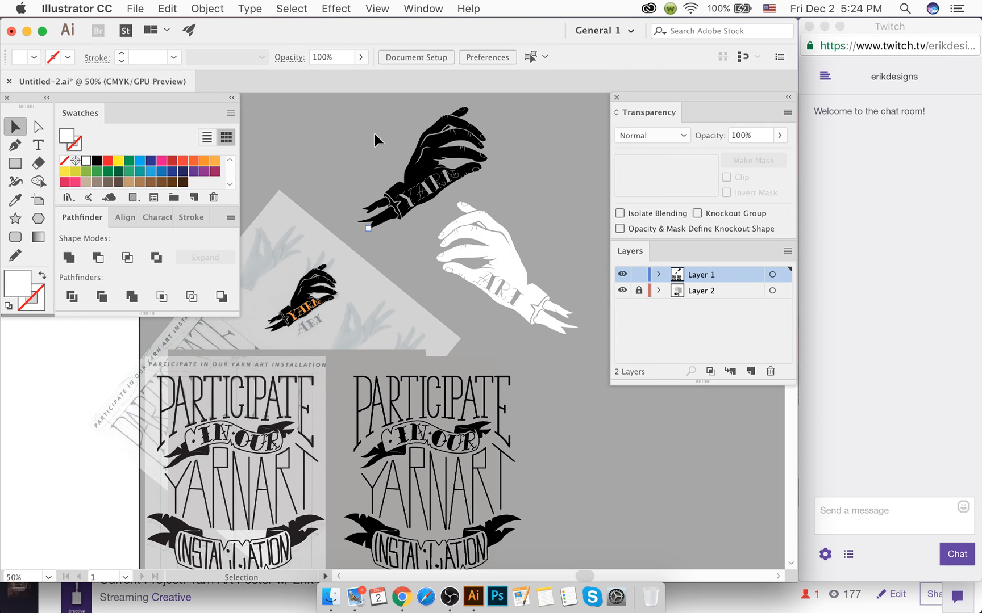
key(super+z)
key(super+z)
click(348, 164)
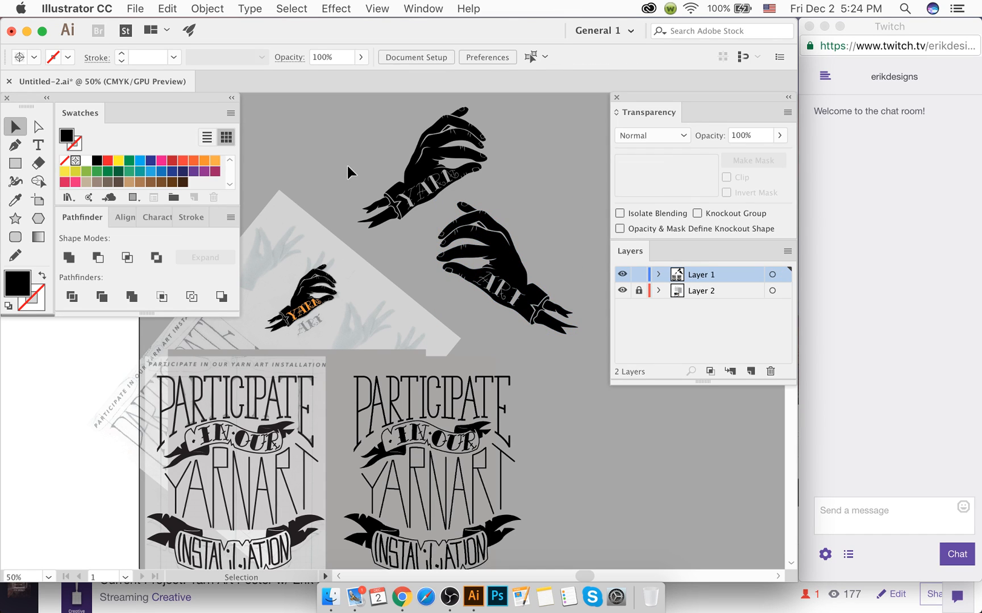
Step: Delete the small YARN hand lying over the pencil sketch and shift the enlarged YARN hand down and to the left
drag(360, 253, 256, 340)
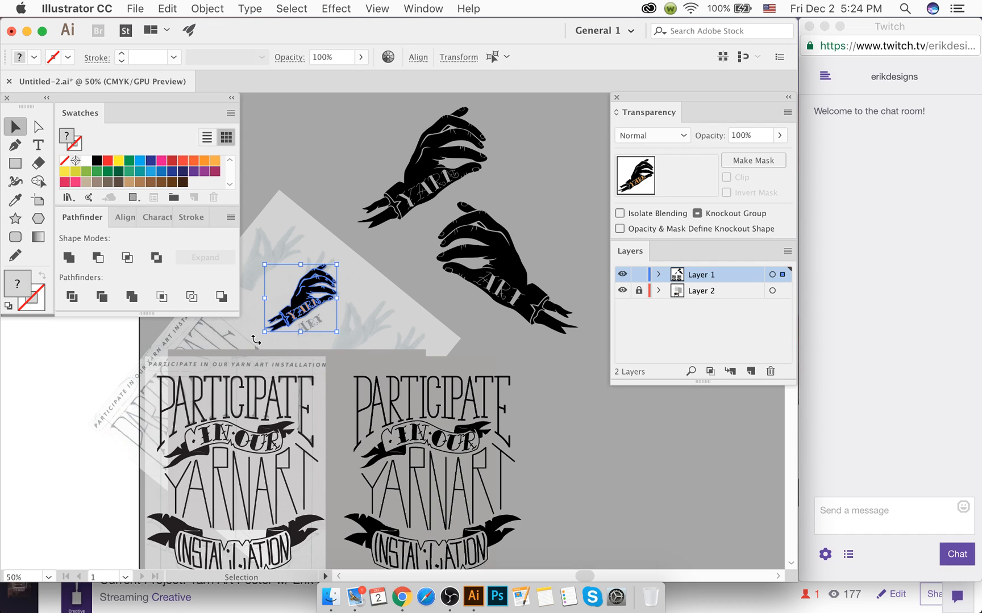
key(Delete)
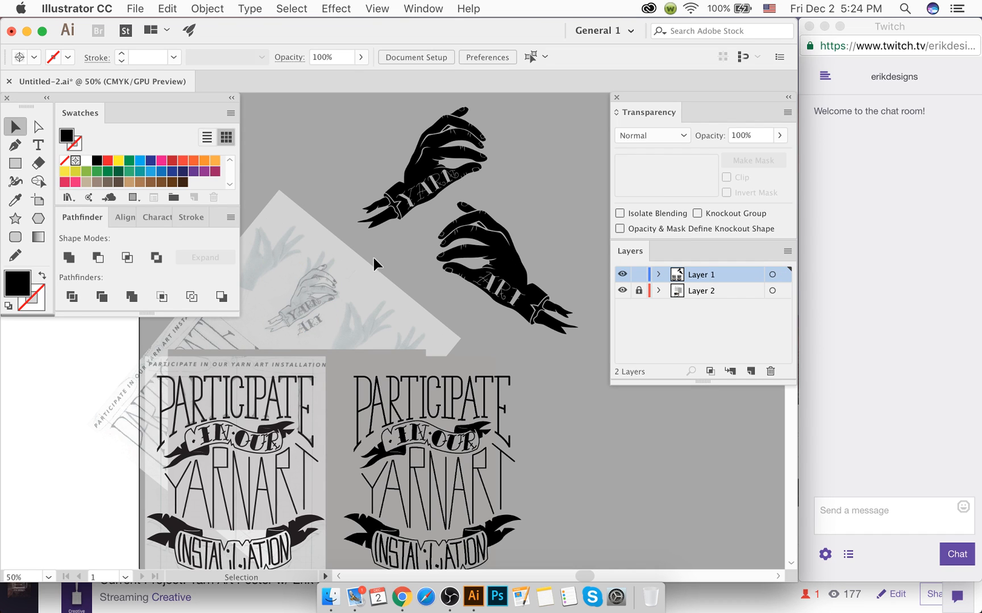
drag(417, 193, 380, 231)
click(402, 294)
Step: Look over the poster lettering and reference images, and save the document
scroll(399, 293, down, 10)
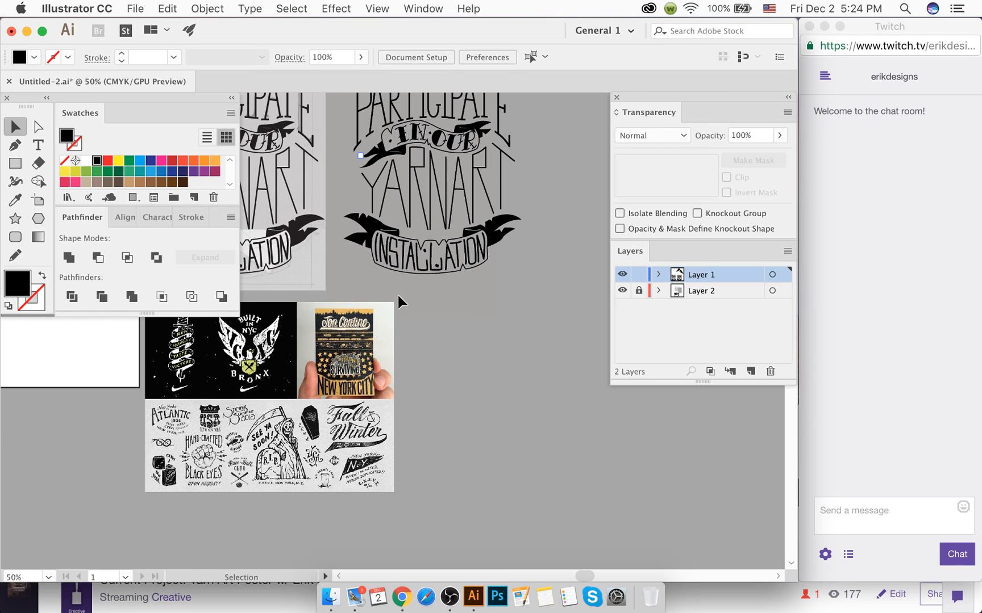
scroll(399, 301, up, 6)
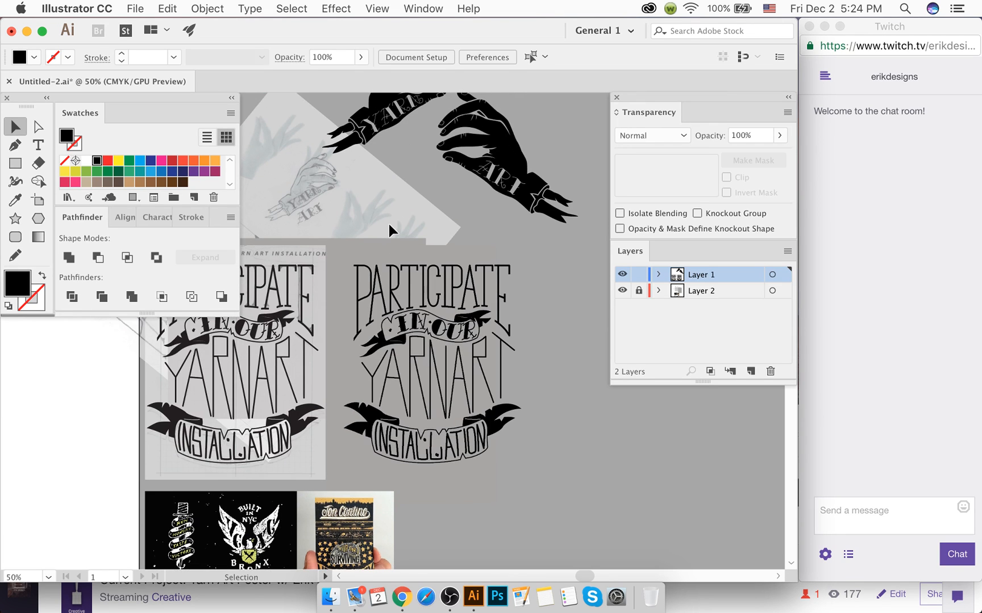
key(a)
key(super+s)
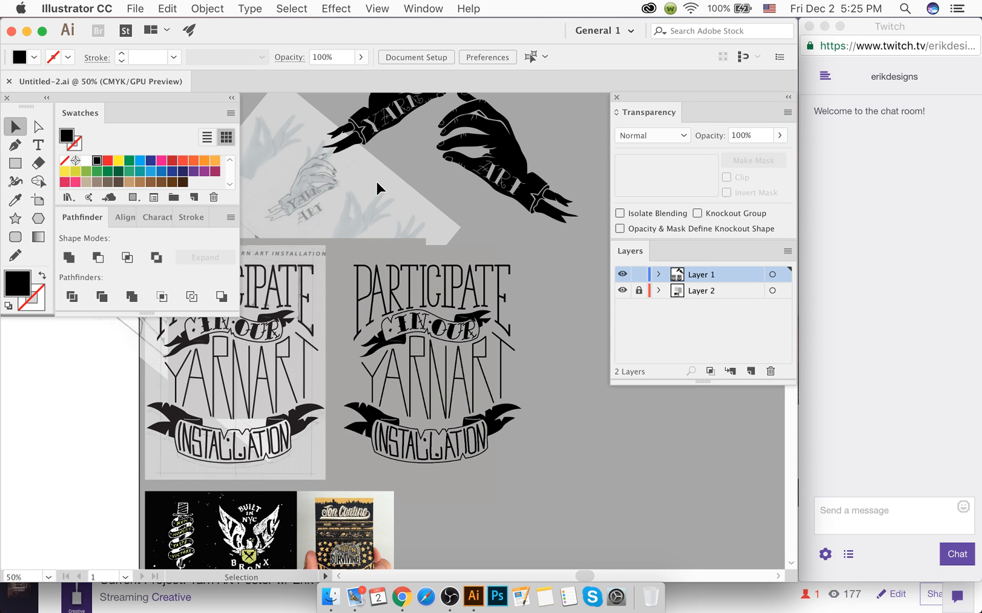
Step: Switch to Mail, check the Regular and Business inboxes, and close the mail window
click(355, 597)
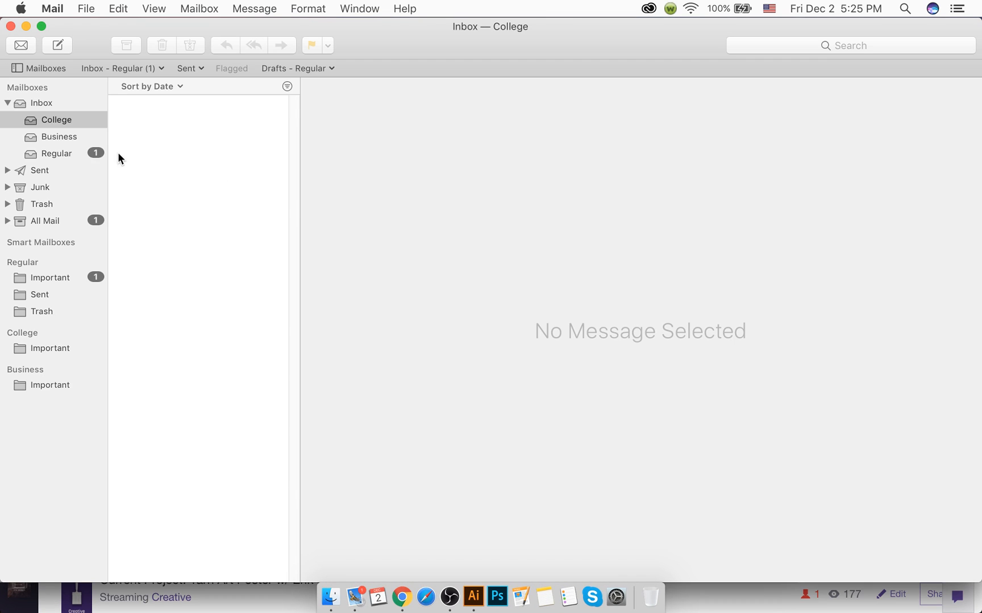
click(80, 154)
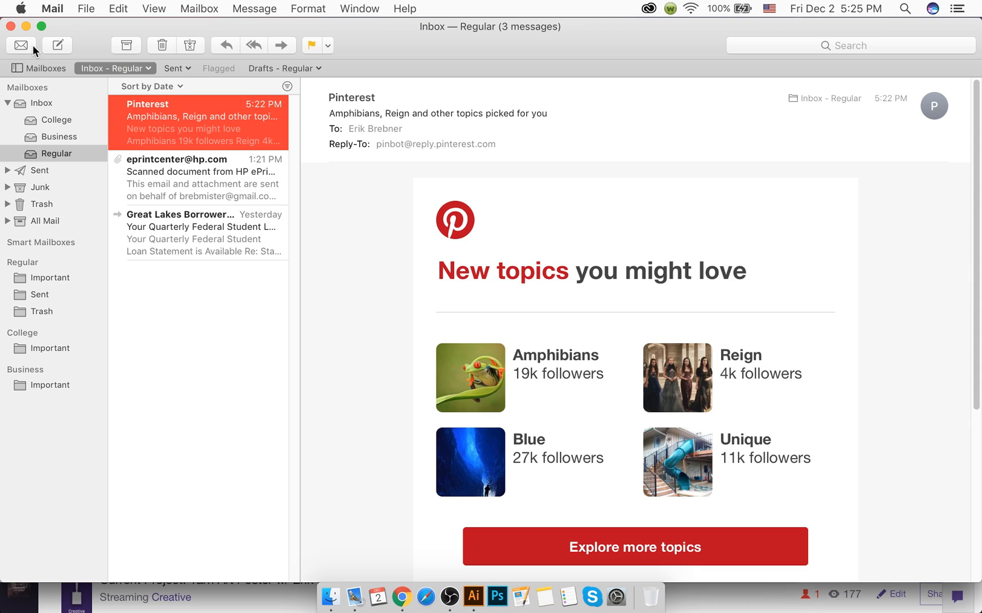
click(58, 138)
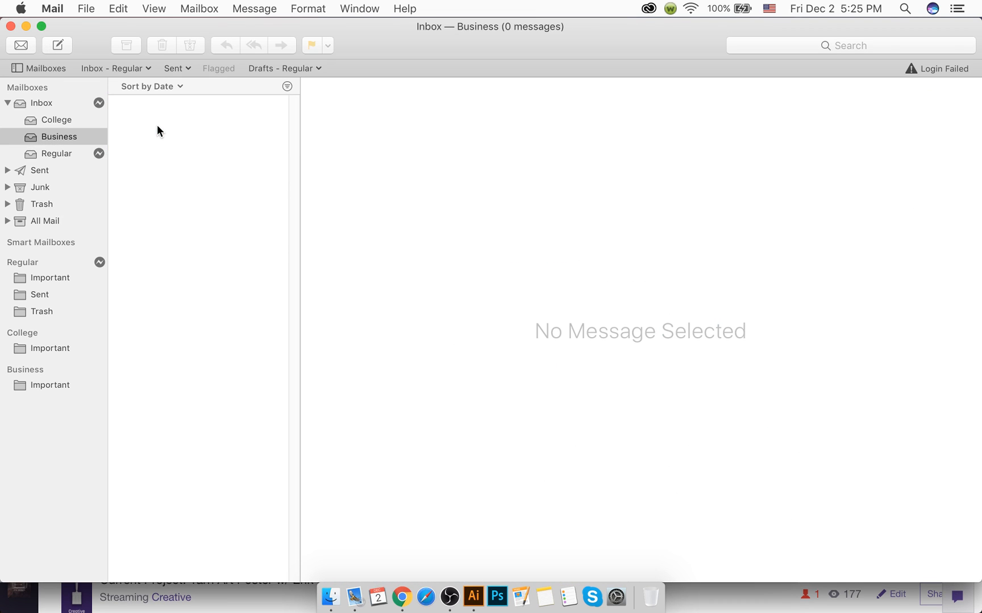
click(81, 155)
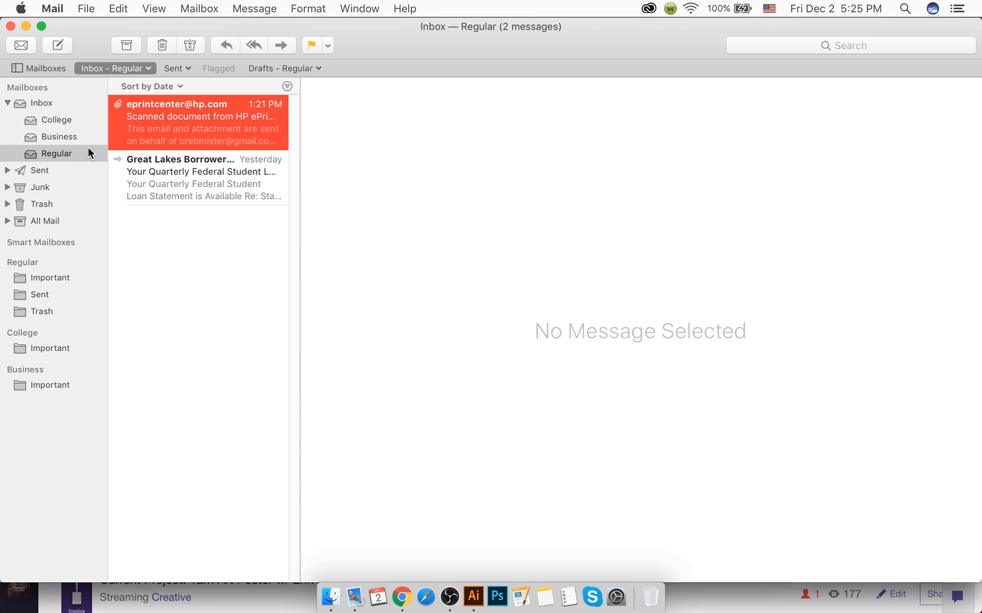
click(71, 138)
click(80, 154)
key(super+w)
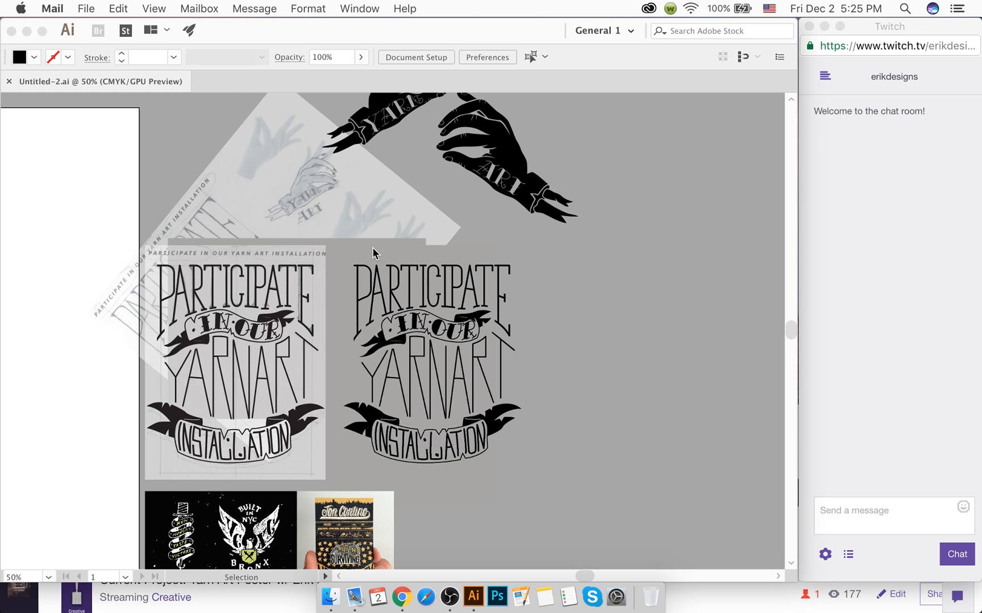
Step: Switch to Chrome and look through the Twitch channel page and its stream details
click(452, 229)
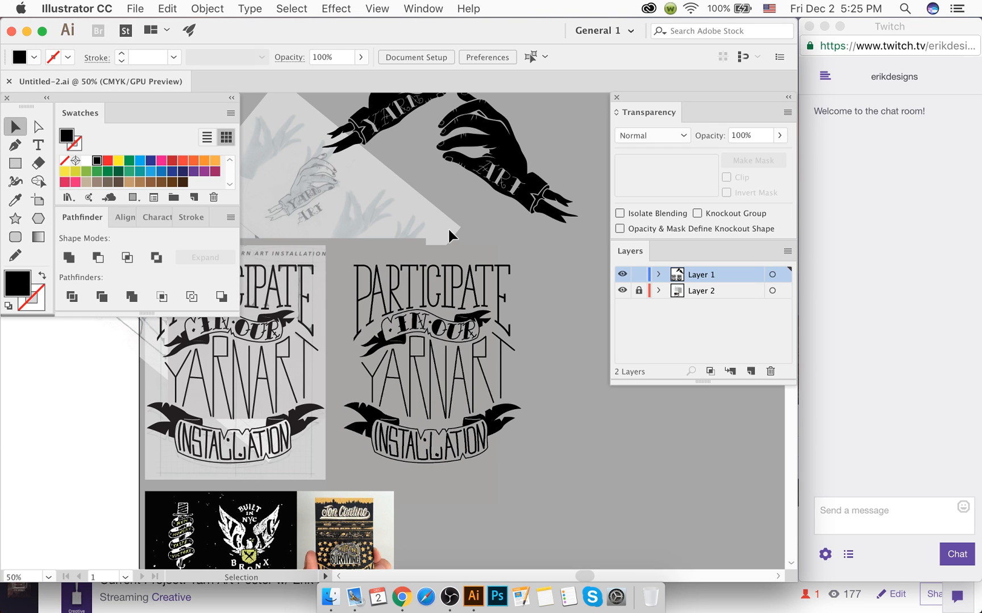
click(747, 605)
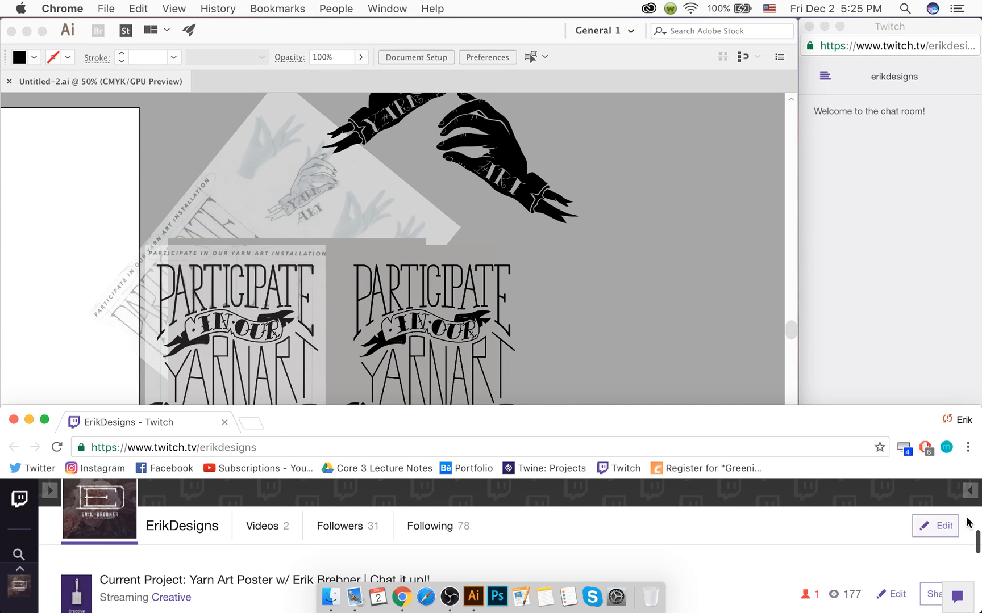
scroll(965, 528, down, 5)
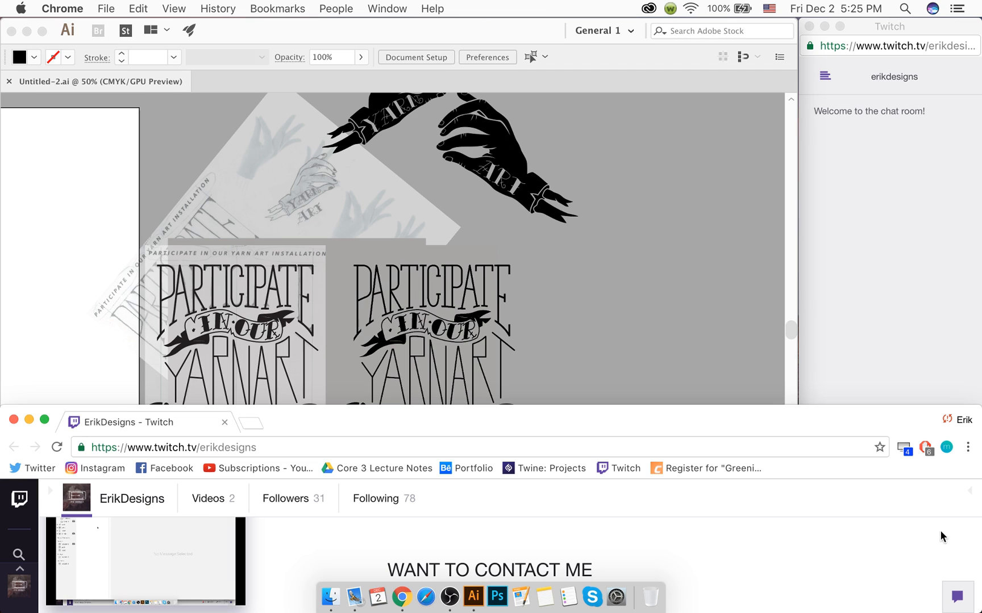
drag(977, 582, 978, 547)
click(896, 396)
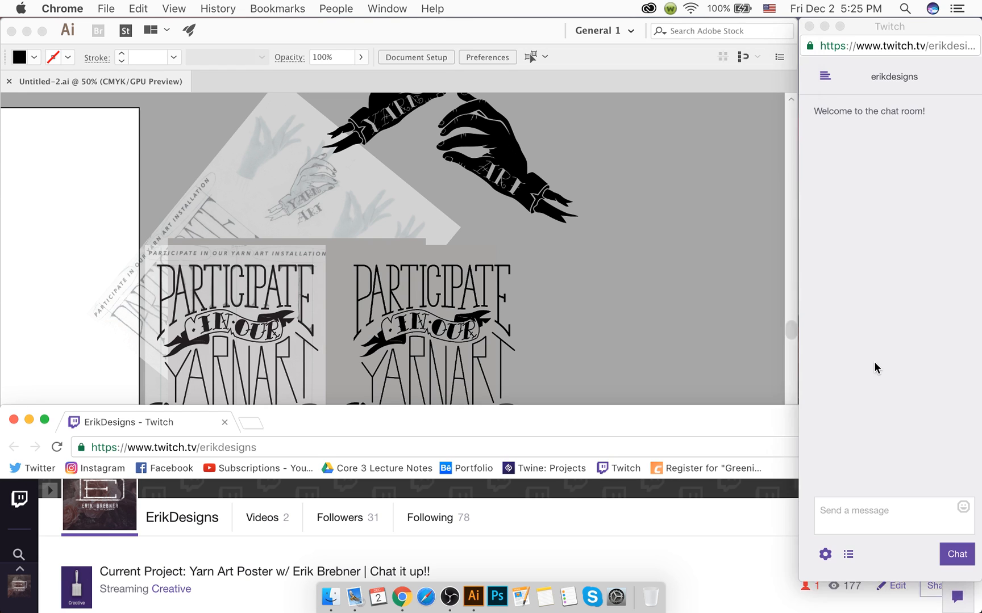
click(932, 605)
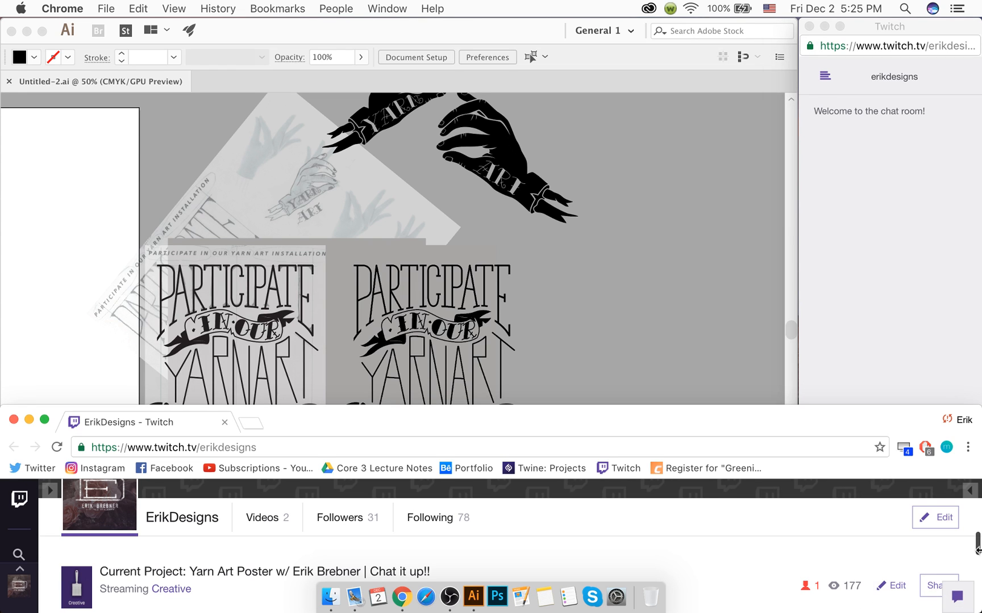
drag(979, 555, 978, 551)
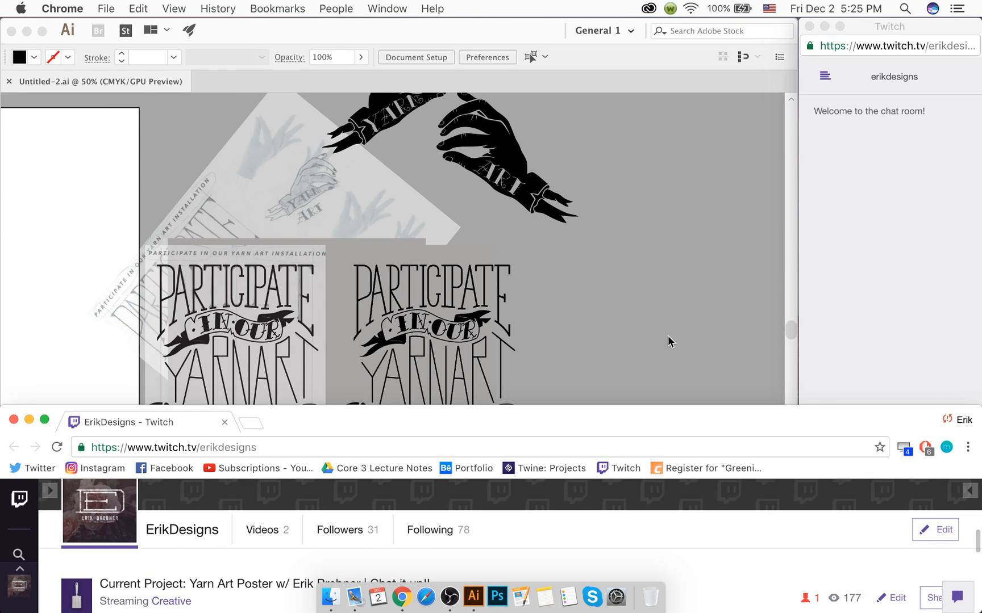
Step: Open the viewer list in the Twitch chat window
click(668, 338)
click(885, 351)
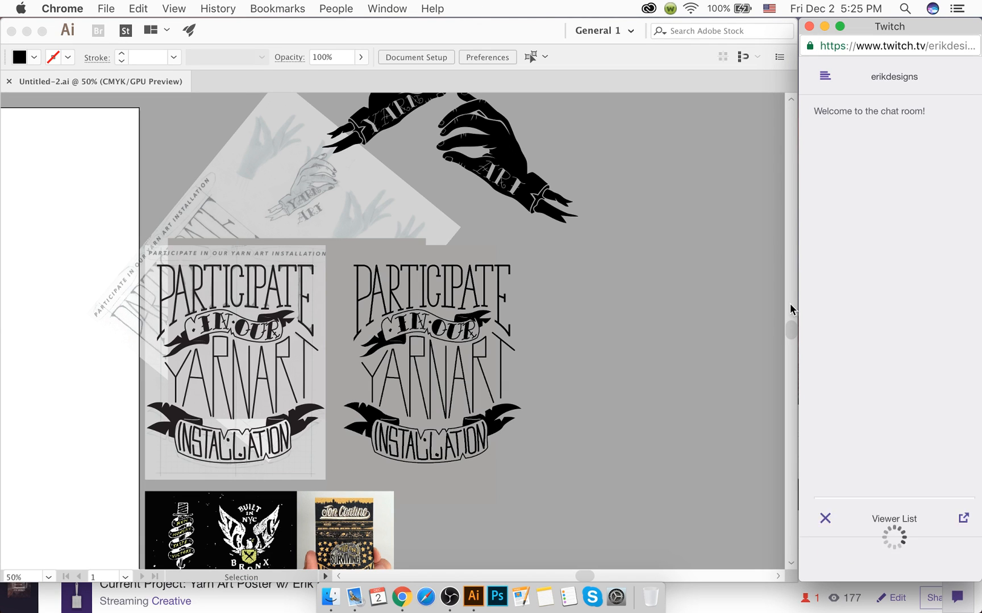
click(848, 554)
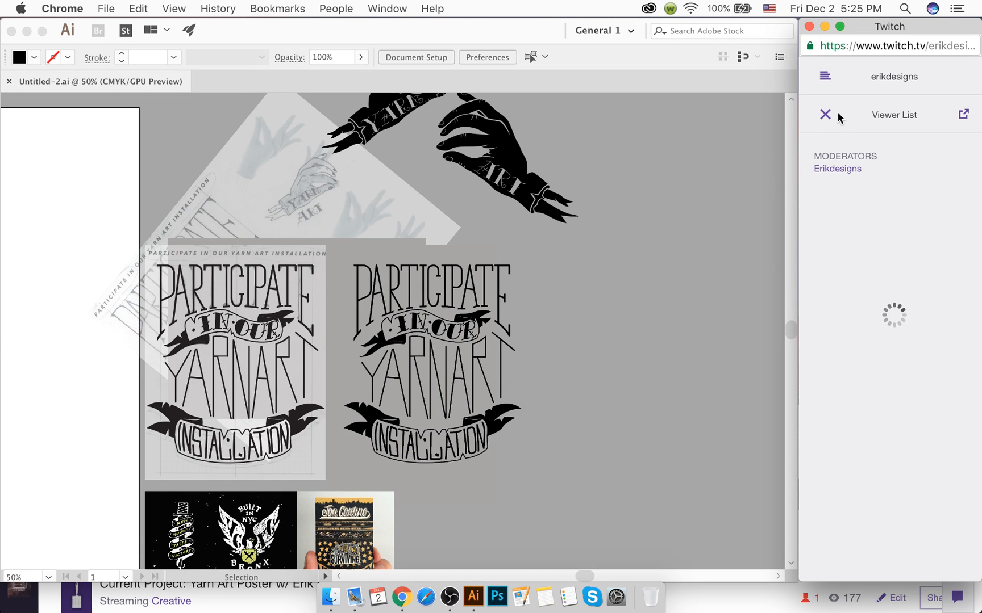
Step: Close the Twitch viewer list and switch back to the poster artwork in Illustrator
click(828, 114)
click(633, 252)
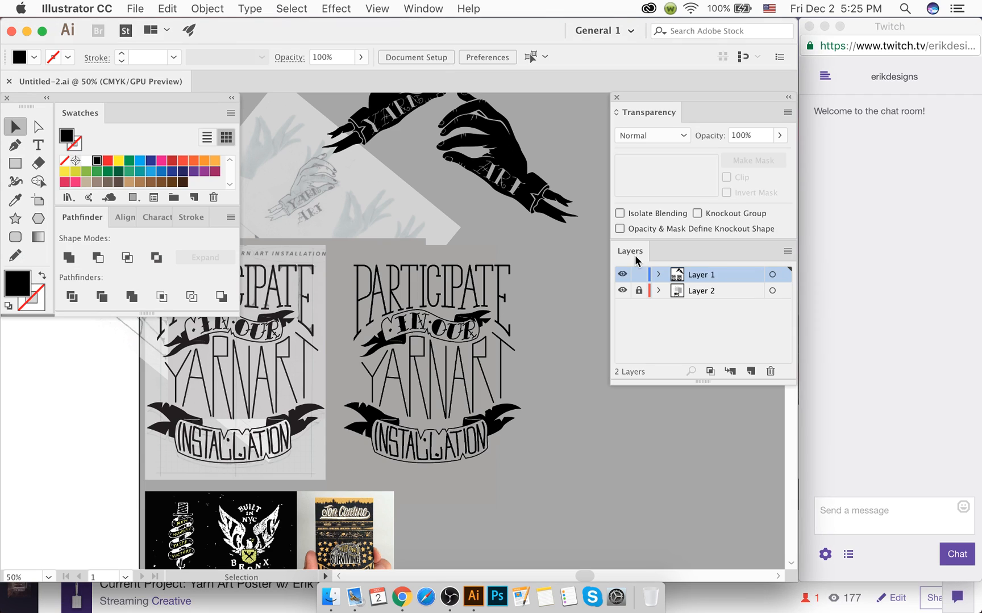
scroll(400, 164, down, 1)
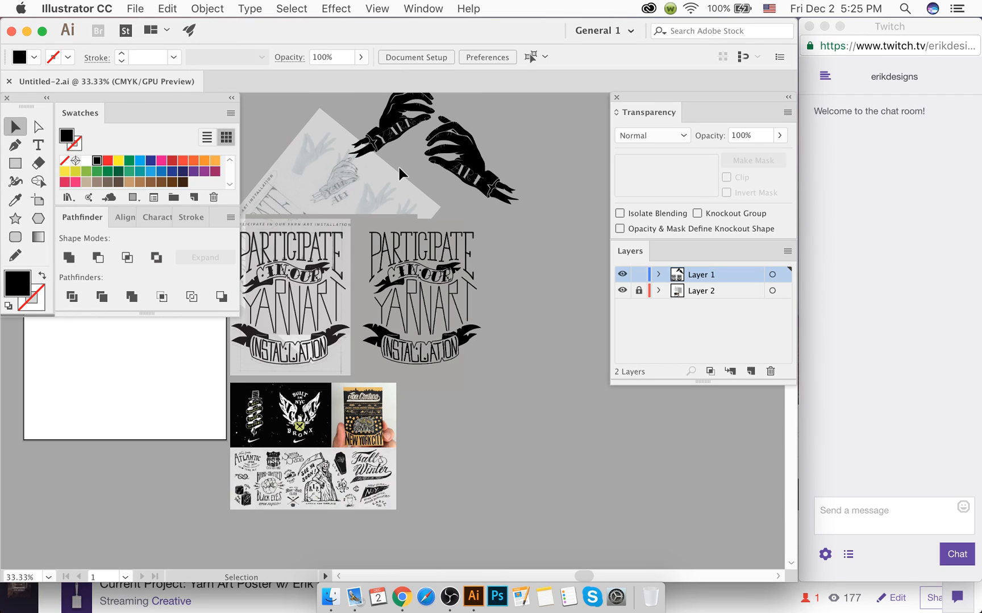
Step: Move the YARN hand down beside the ART hand and nudge the ART hand so the two face each other at matching height
drag(392, 140, 374, 179)
click(436, 177)
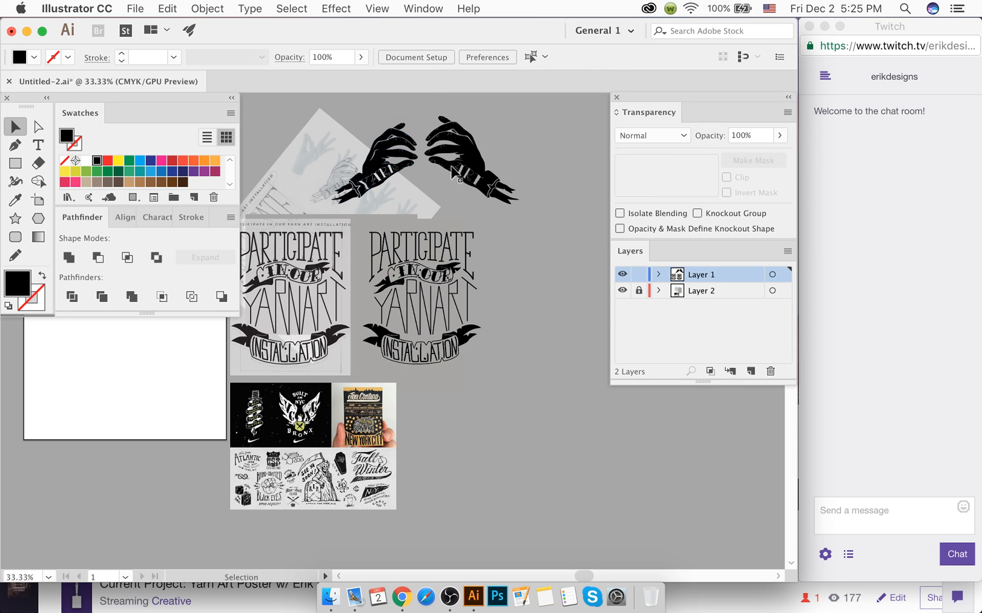
drag(460, 164, 459, 170)
click(503, 145)
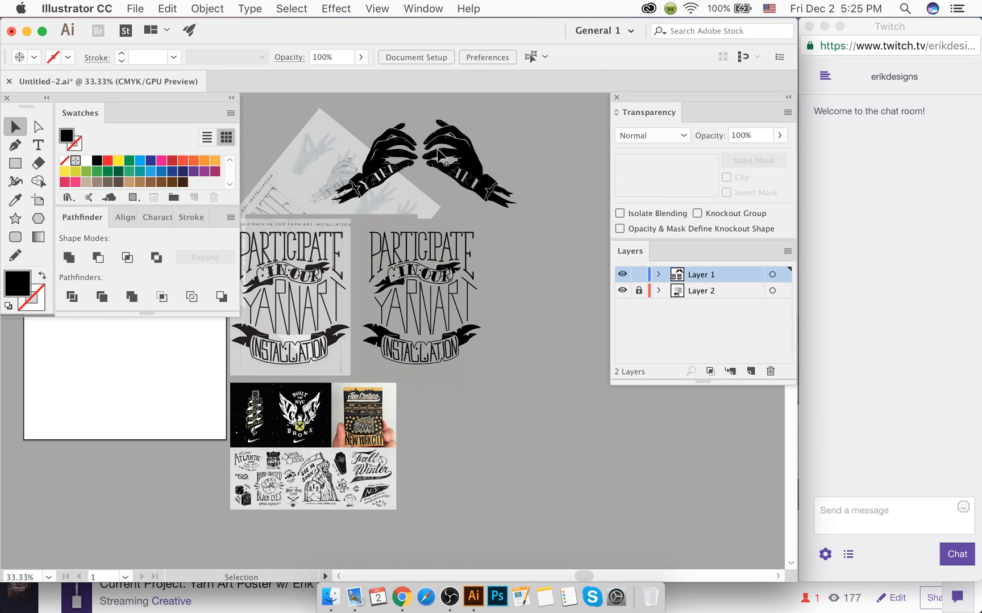
scroll(438, 151, up, 3)
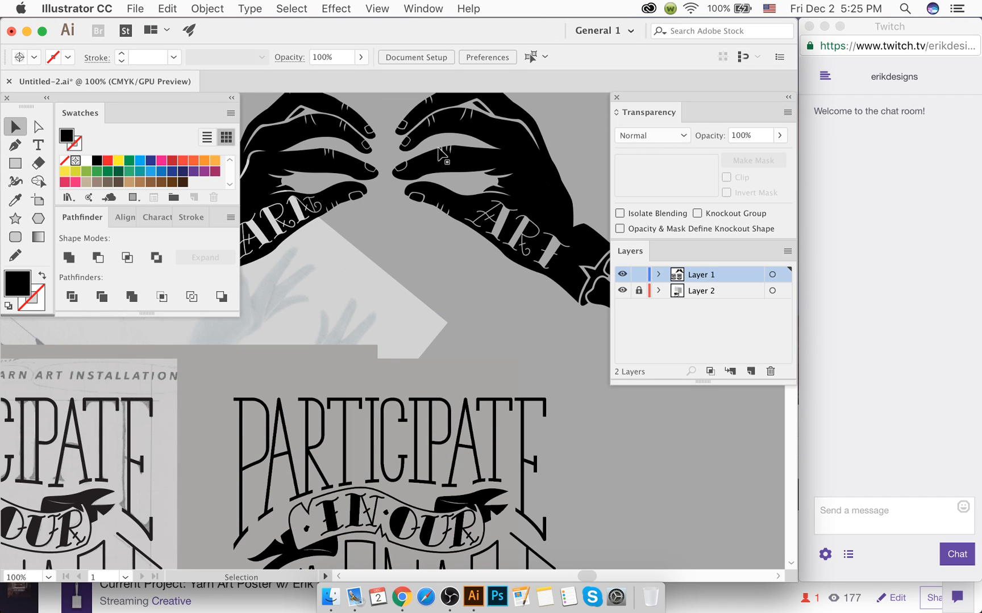
scroll(438, 154, down, 2)
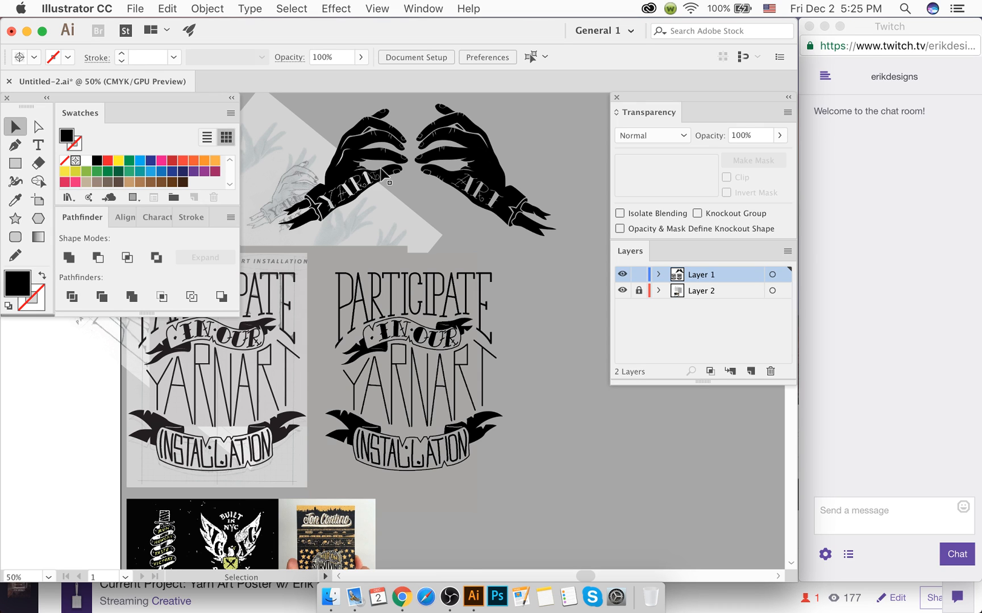
scroll(390, 183, up, 2)
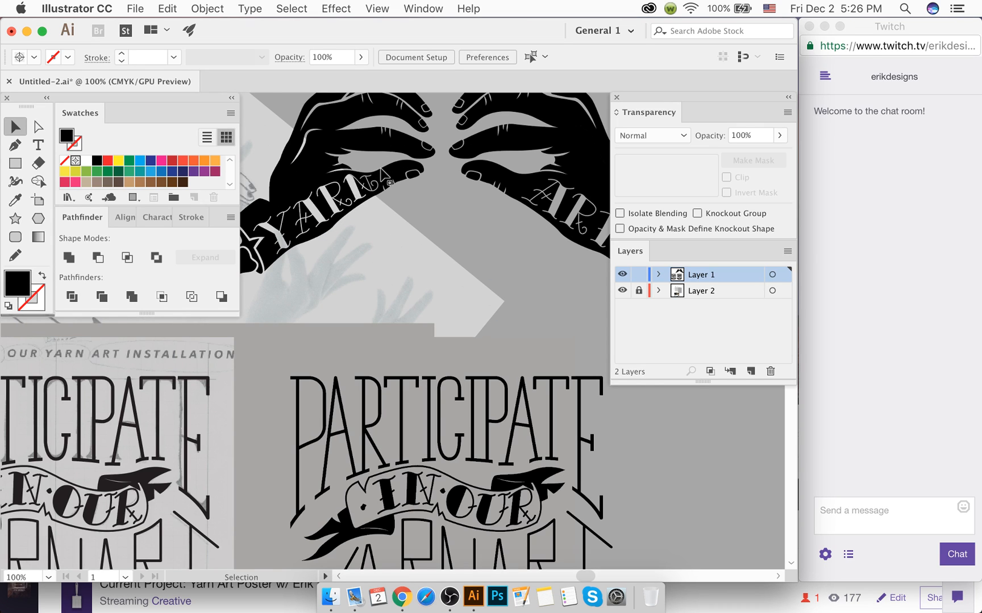
scroll(390, 183, down, 2)
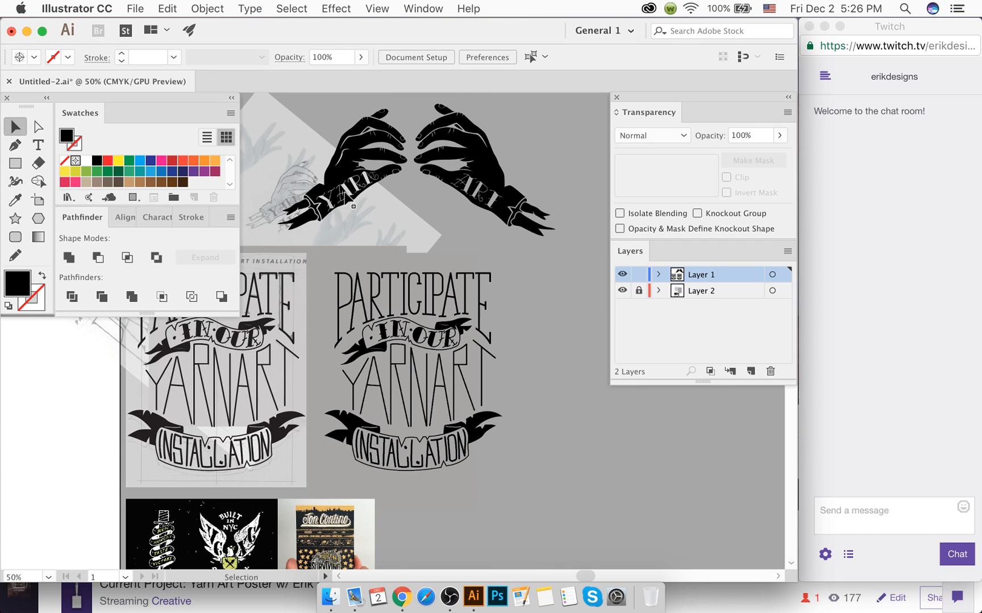
Step: Shift the ART hand outward and slightly down, and raise the YARN hand so its fingers meet the ART hand's
drag(478, 196, 489, 207)
click(400, 212)
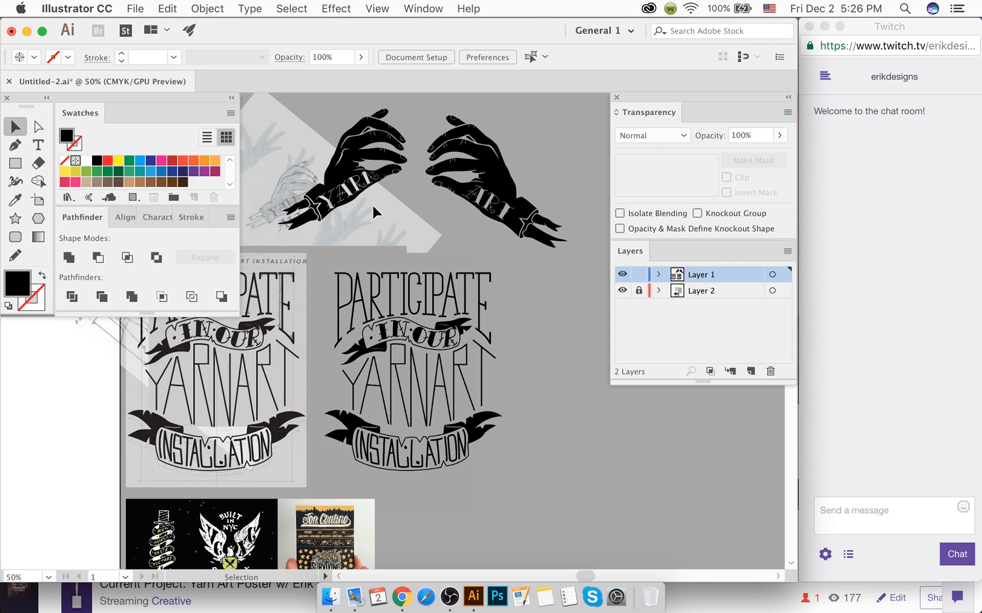
drag(362, 184, 388, 168)
click(382, 238)
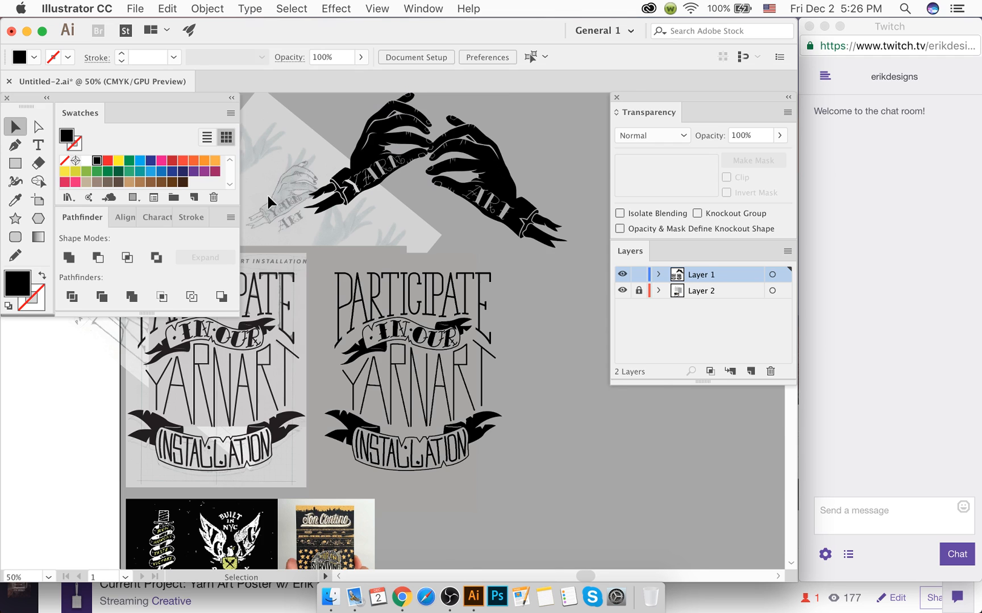
scroll(266, 194, up, 3)
scroll(268, 197, down, 2)
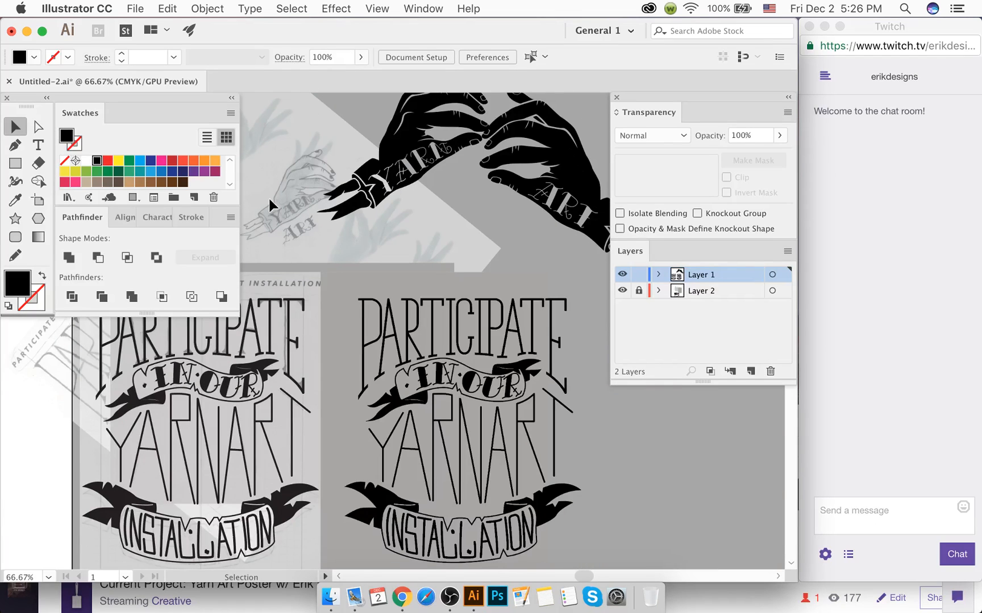
Step: Move the ART hand down, clear of the YARN hand
key(a)
scroll(362, 188, right, 2)
scroll(362, 187, right, 3)
key(v)
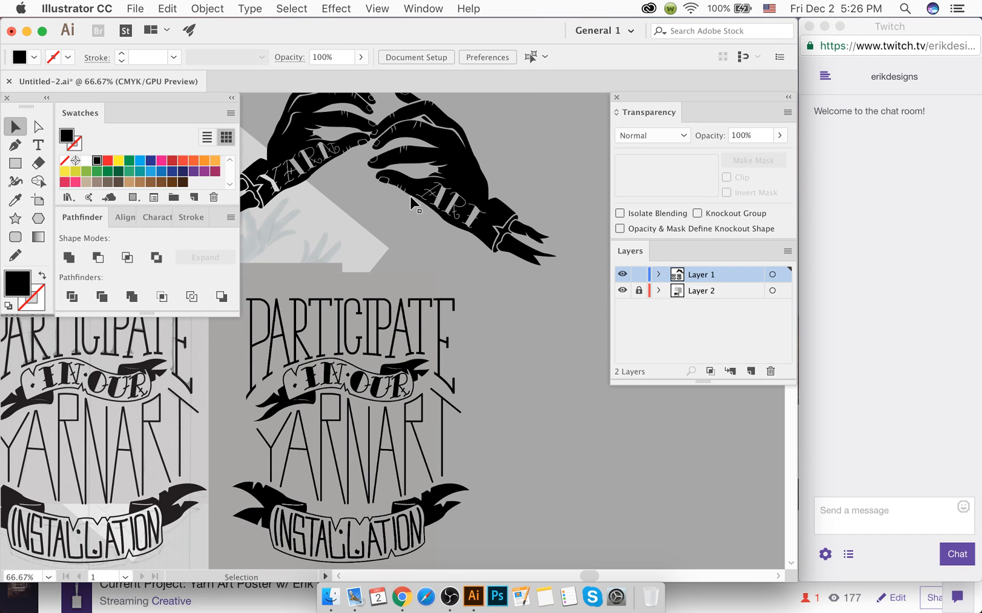
drag(435, 199, 447, 241)
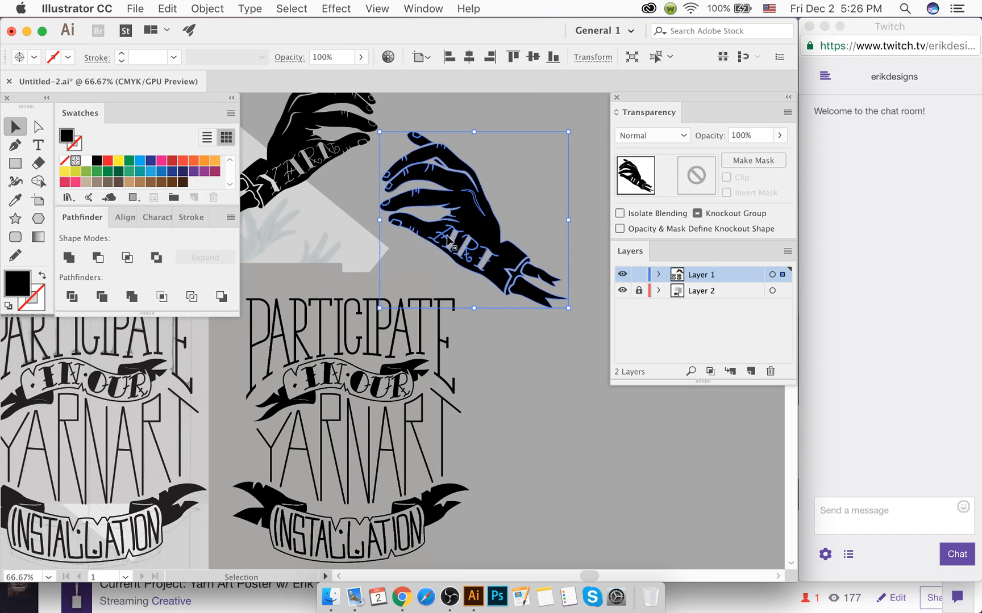
click(436, 244)
Step: Draw a closed black shape with the Pen tool that covers the ART lettering on the forearm, staying inside the arm's outline
scroll(436, 244, up, 4)
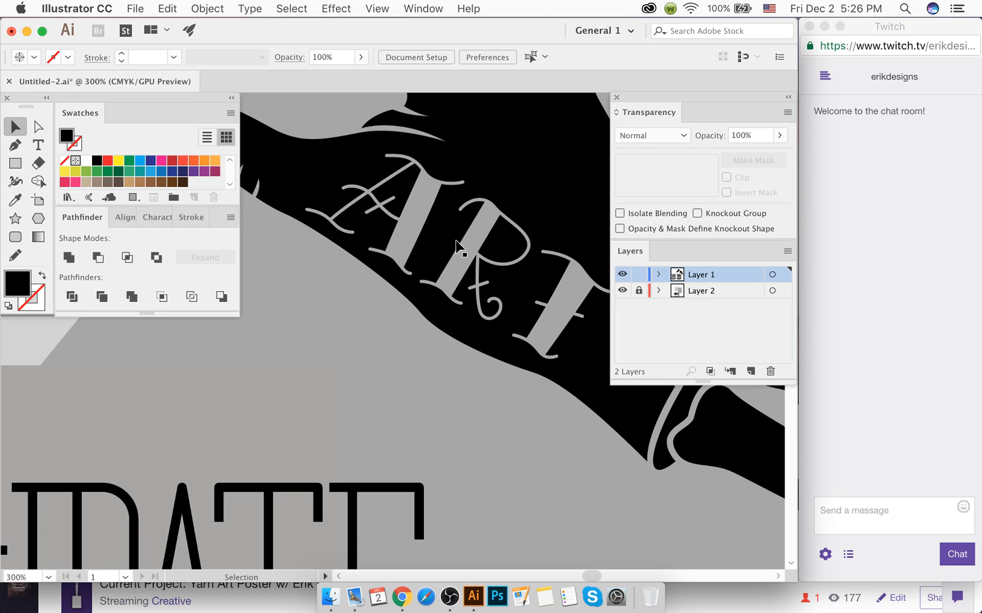
key(p)
click(480, 166)
click(412, 143)
click(348, 151)
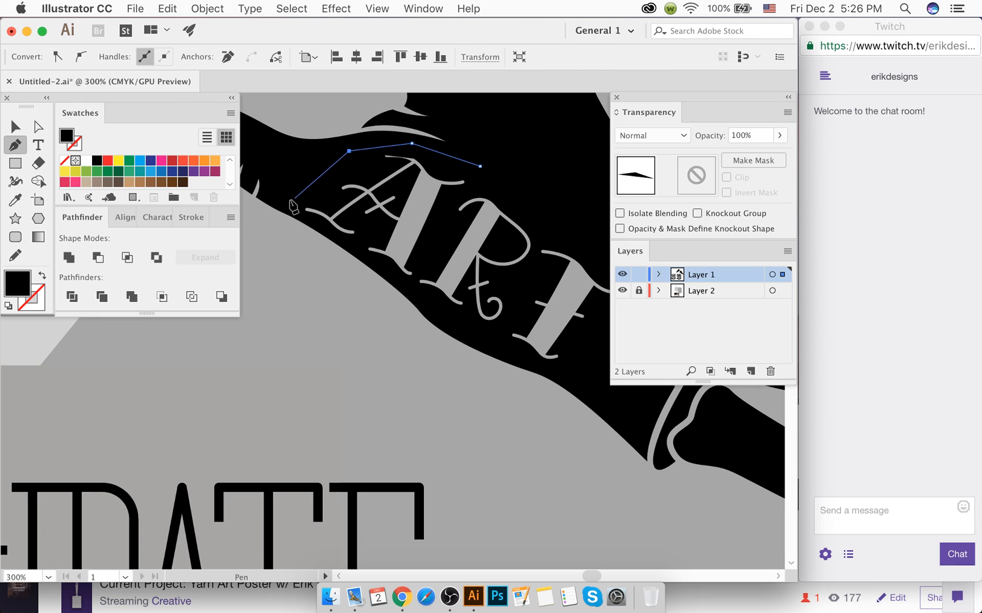
click(285, 202)
drag(332, 232, 336, 239)
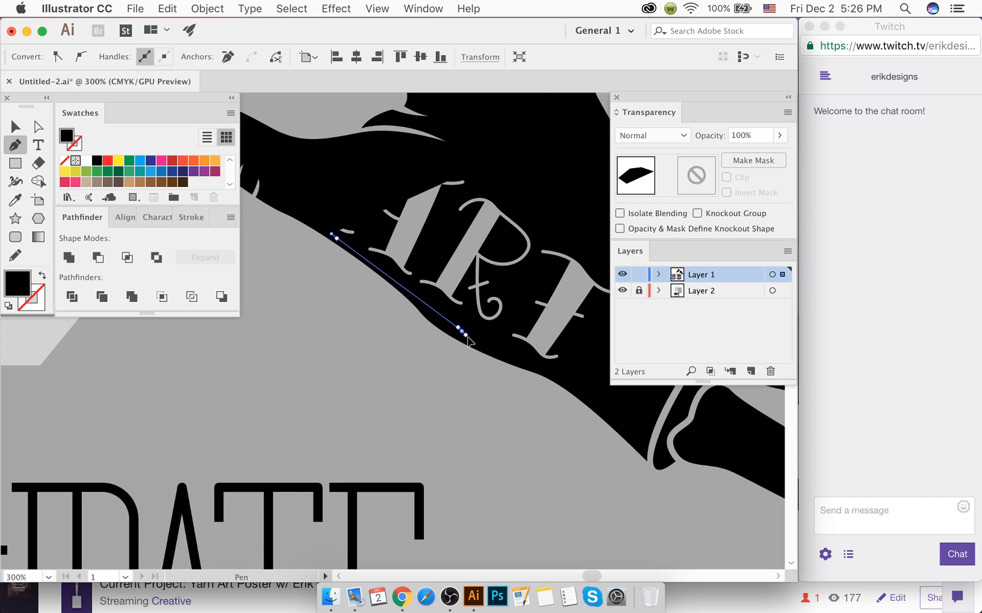
drag(461, 331, 472, 340)
click(590, 390)
scroll(591, 390, right, 3)
scroll(584, 391, right, 2)
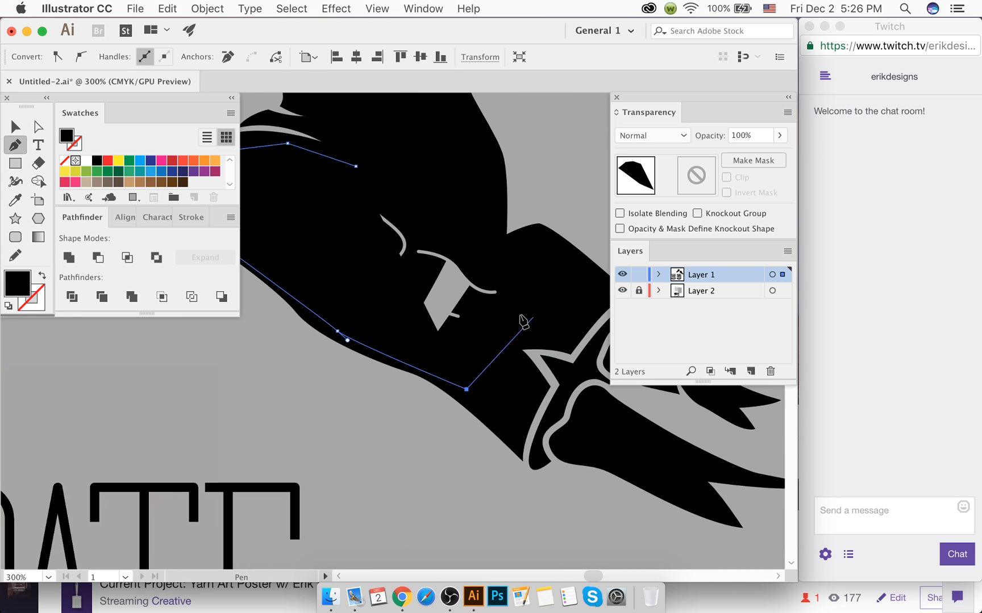
click(547, 312)
click(554, 280)
click(450, 185)
click(355, 166)
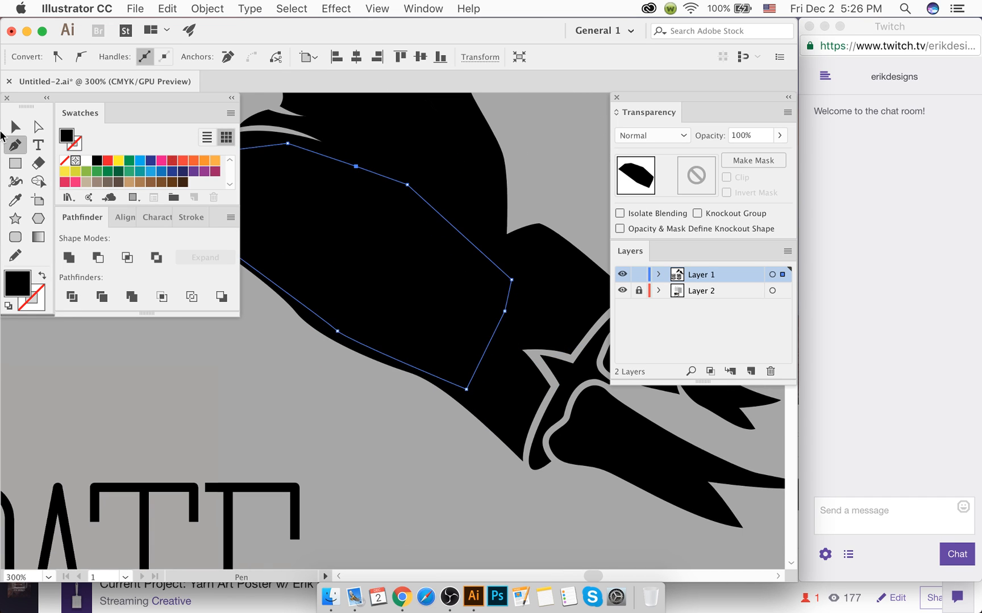
Step: Select the ART hand together with its cover shape, deselect them and review both hands in full
key(v)
click(327, 390)
drag(422, 436, 428, 331)
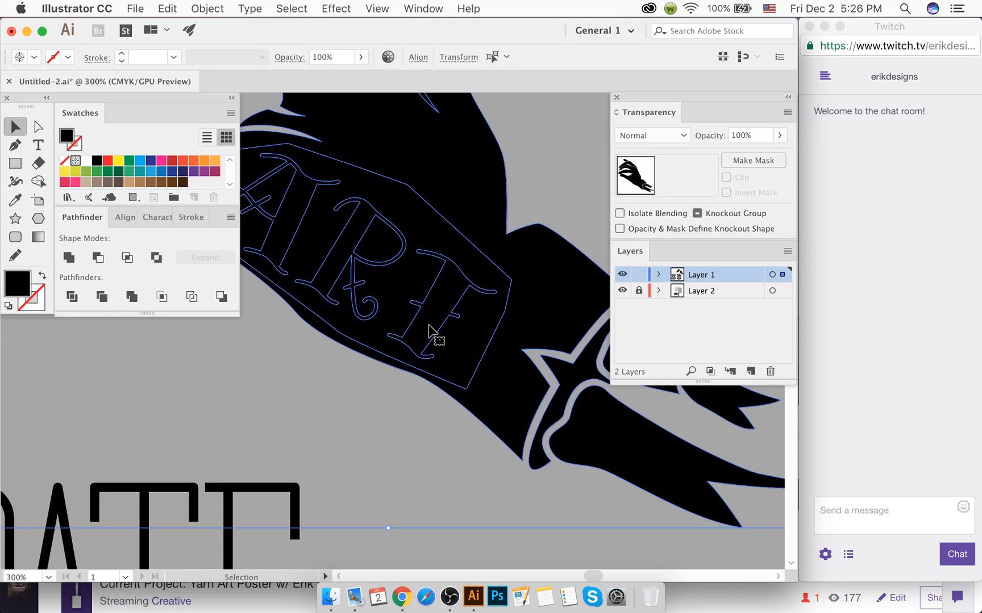
scroll(422, 349, down, 2)
click(491, 252)
scroll(482, 265, down, 3)
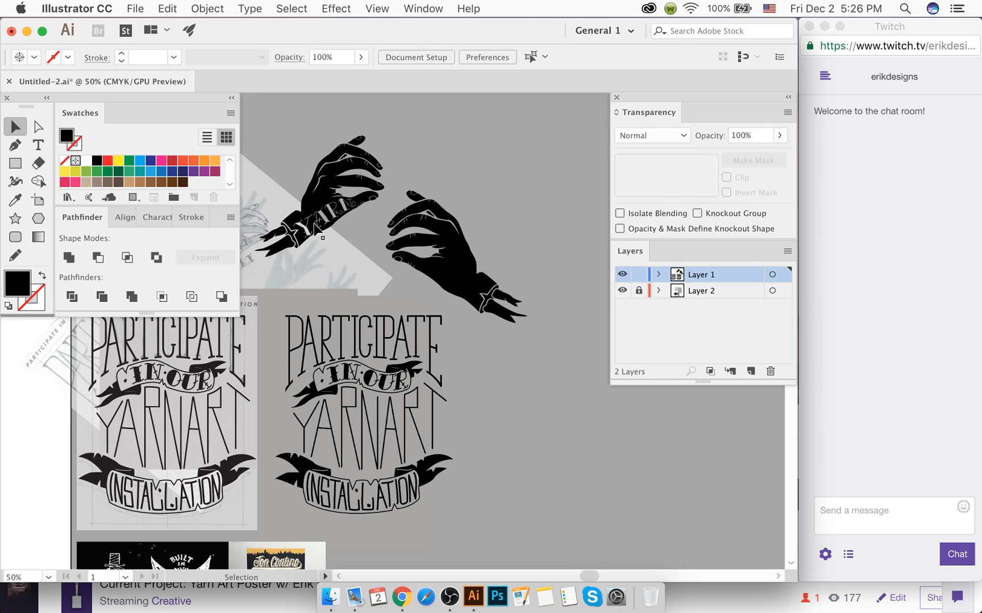
Step: Move the YARN hand aside to the far side of the other hand and delete it
drag(317, 215, 539, 224)
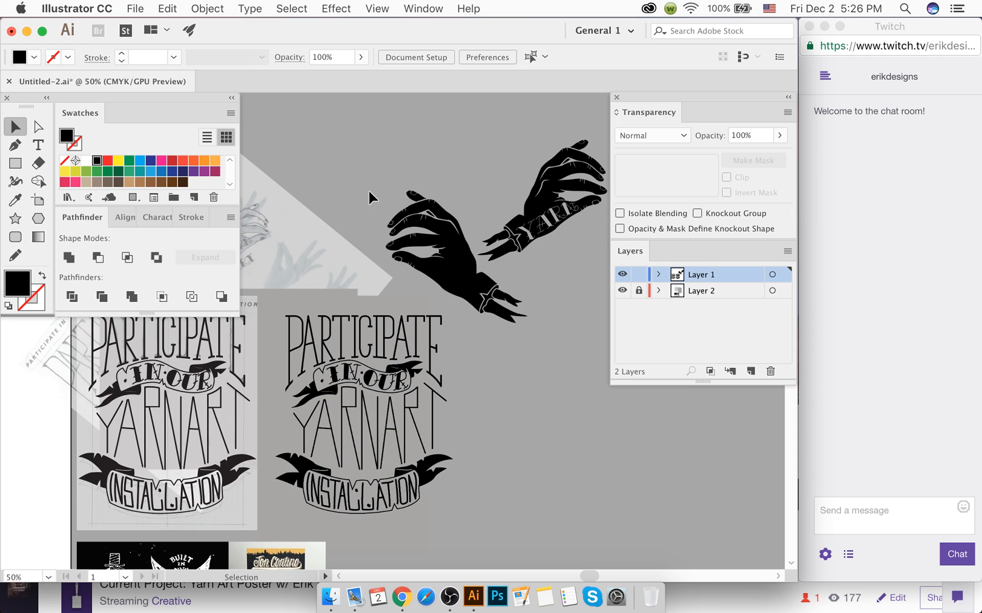
scroll(369, 193, left, 5)
scroll(368, 196, right, 6)
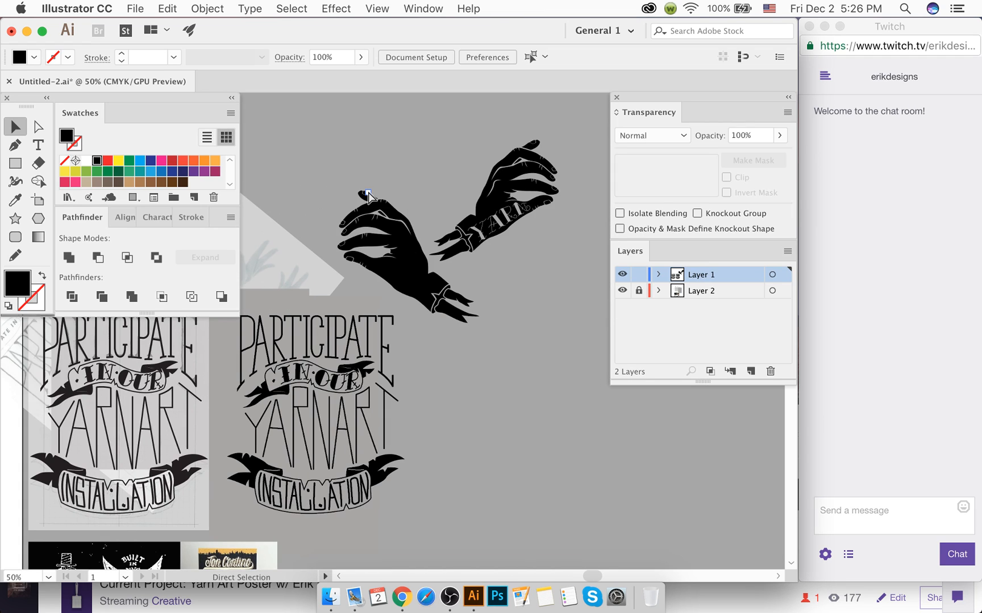
drag(452, 162, 538, 235)
key(Delete)
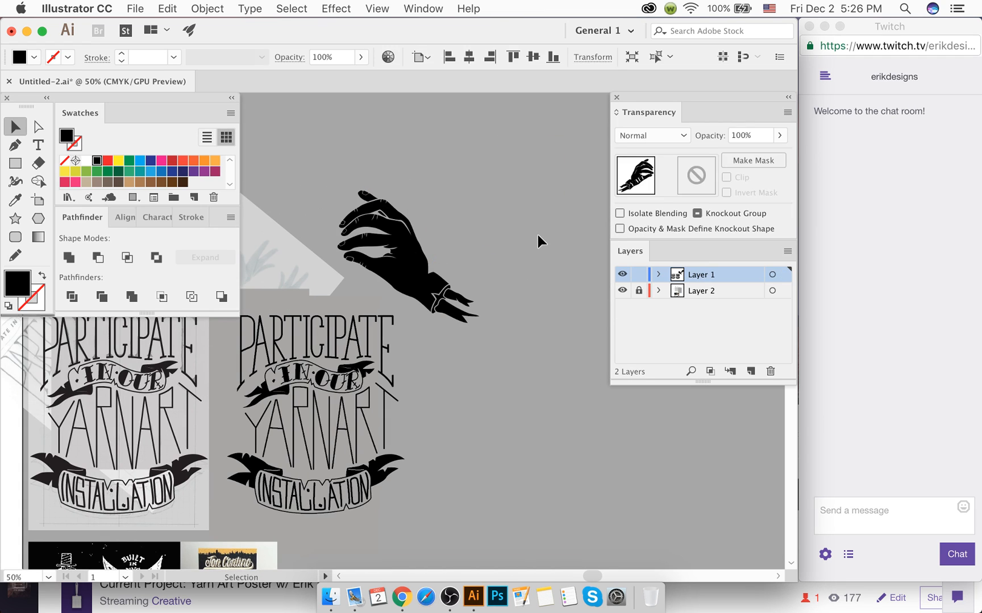
click(436, 259)
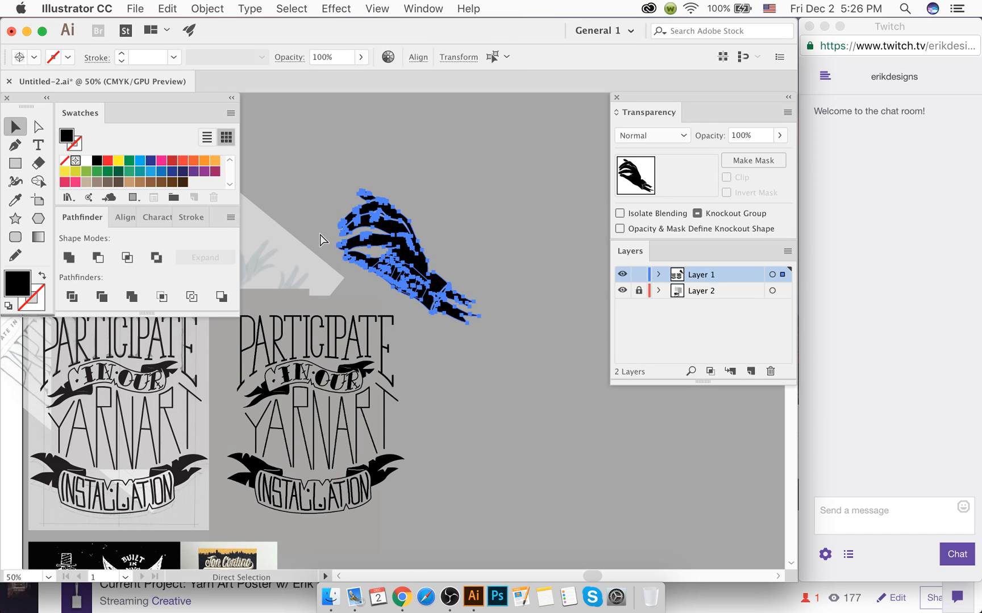
click(299, 237)
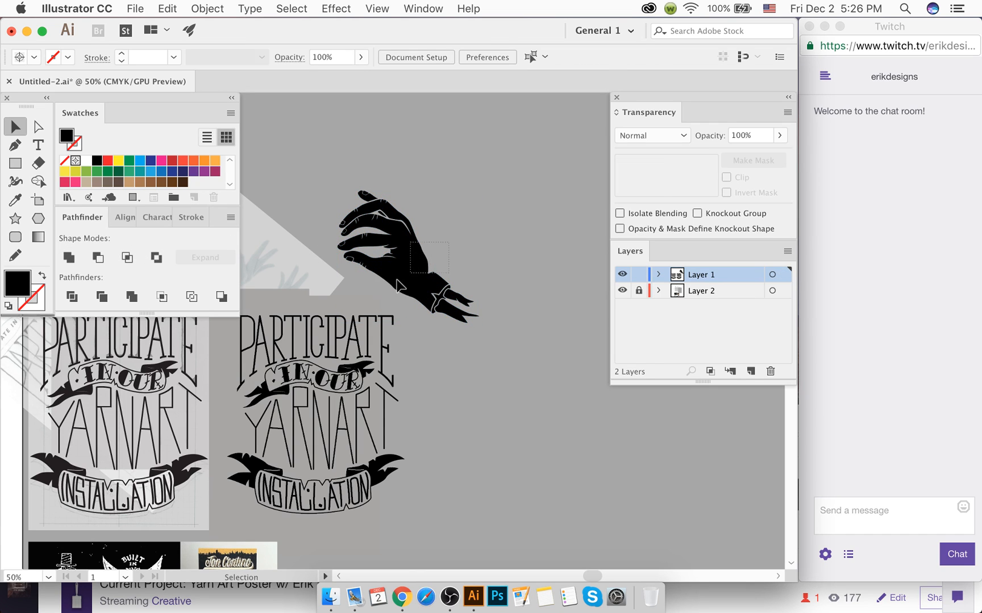
drag(397, 279, 398, 280)
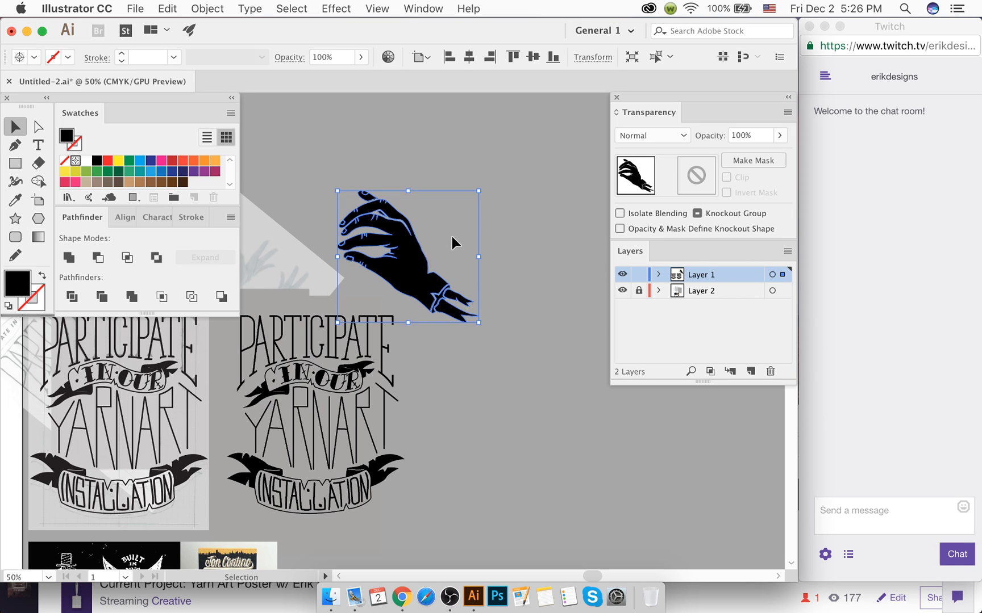
click(436, 237)
scroll(407, 244, up, 3)
click(408, 243)
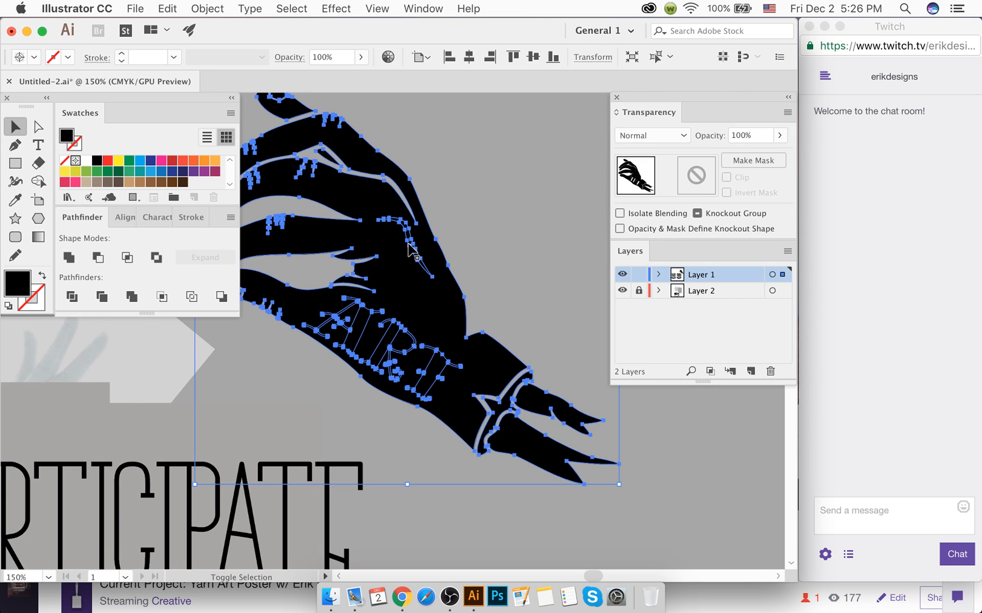
key(shift+m)
scroll(409, 246, up, 5)
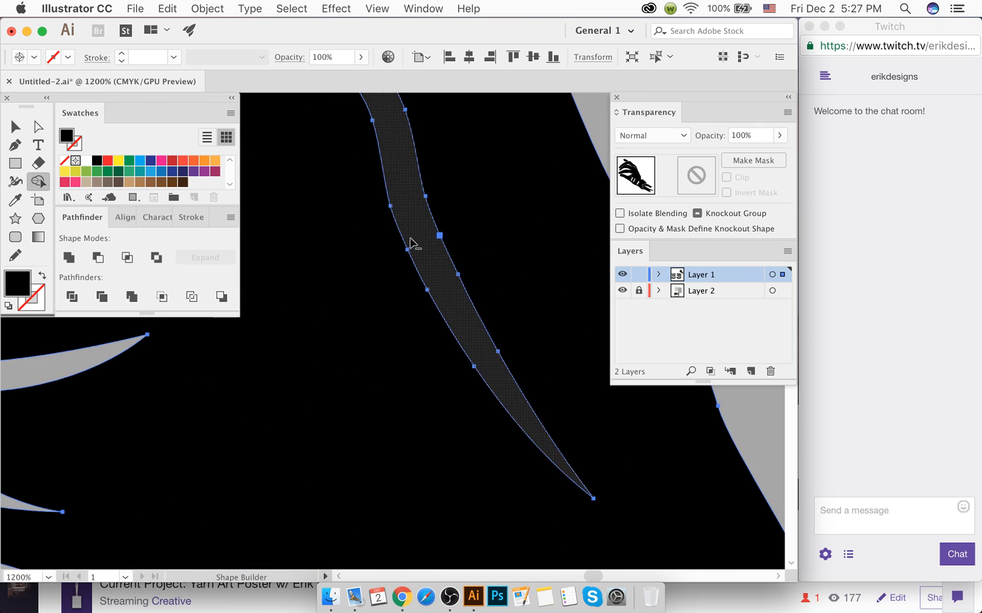
key(v)
scroll(352, 193, down, 4)
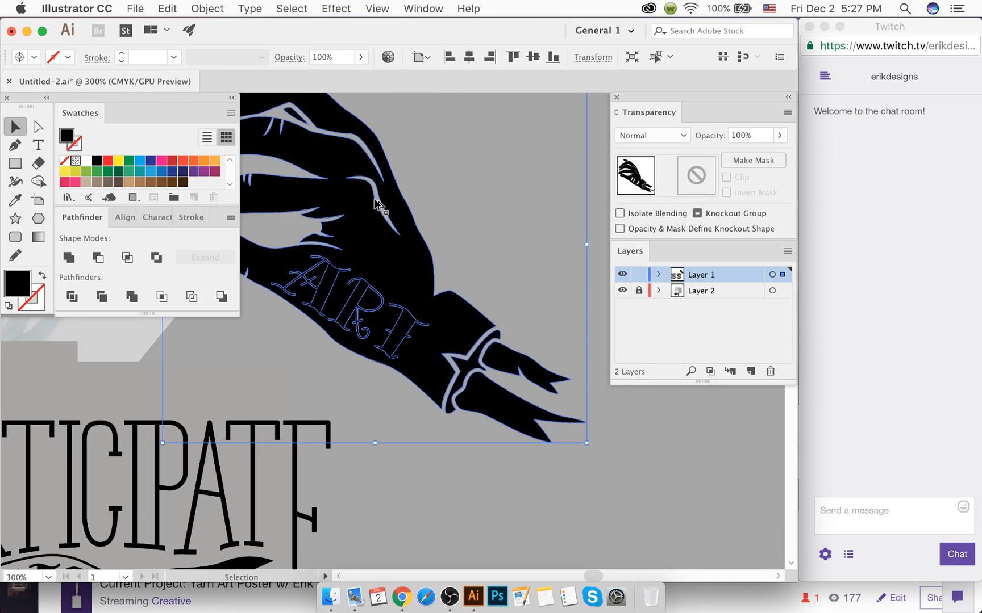
Step: Unite the black cover shape with the hand so the ART lettering is filled in
click(476, 247)
click(358, 350)
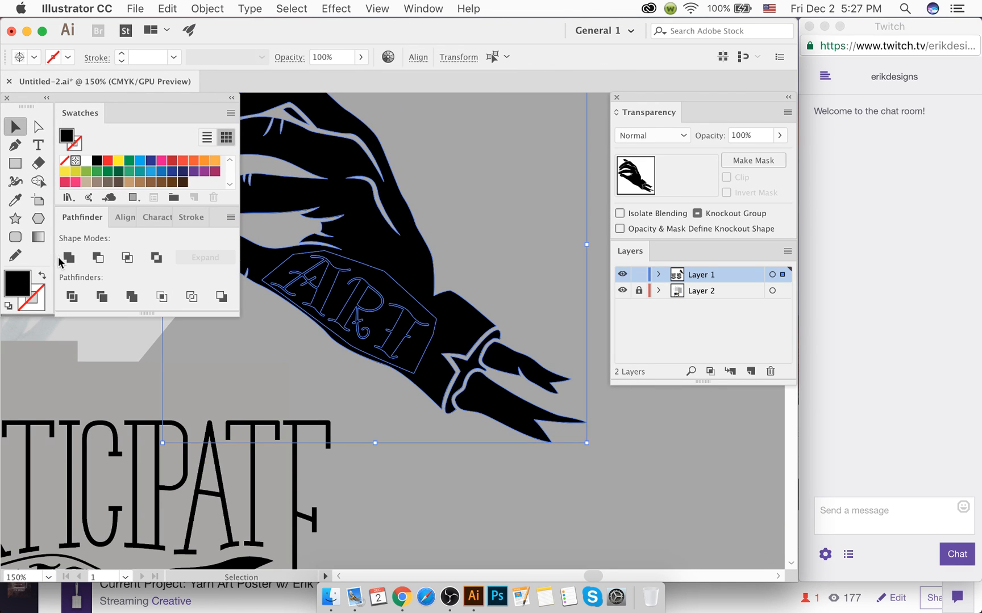
click(67, 258)
click(482, 229)
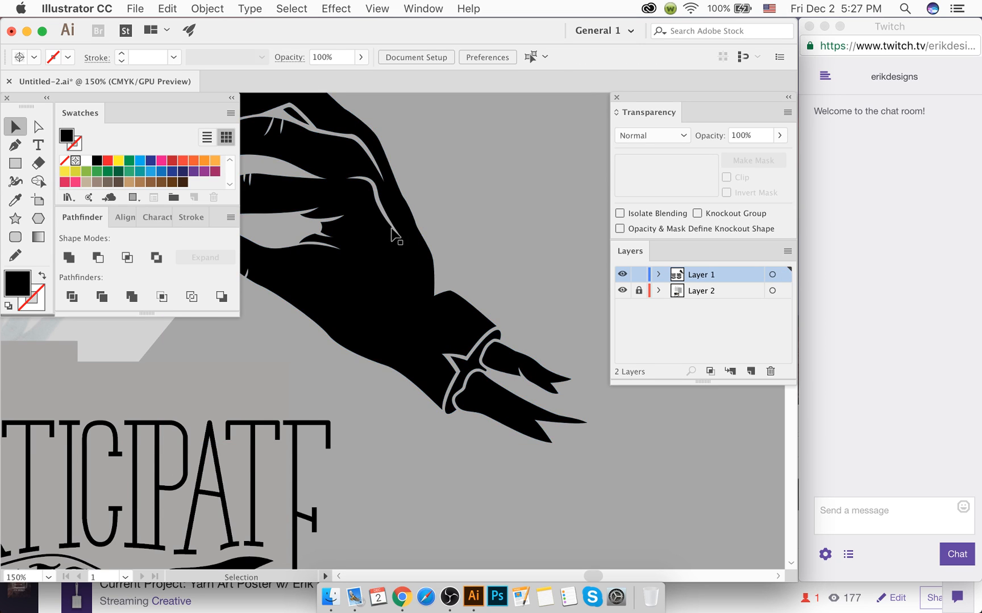
Step: Move the plain hand up above the poster lettering and place a duplicate of it alongside
scroll(392, 233, down, 3)
scroll(427, 275, left, 2)
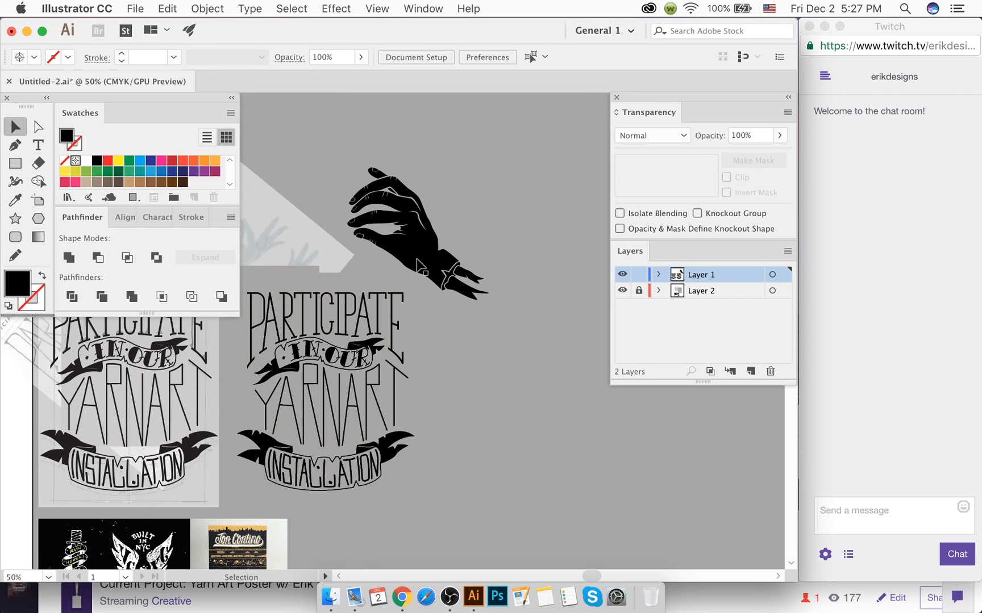
drag(420, 261, 436, 216)
click(466, 228)
Step: Delete the rightmost of the two plain hands, leaving the menu for it unused
right_click(443, 218)
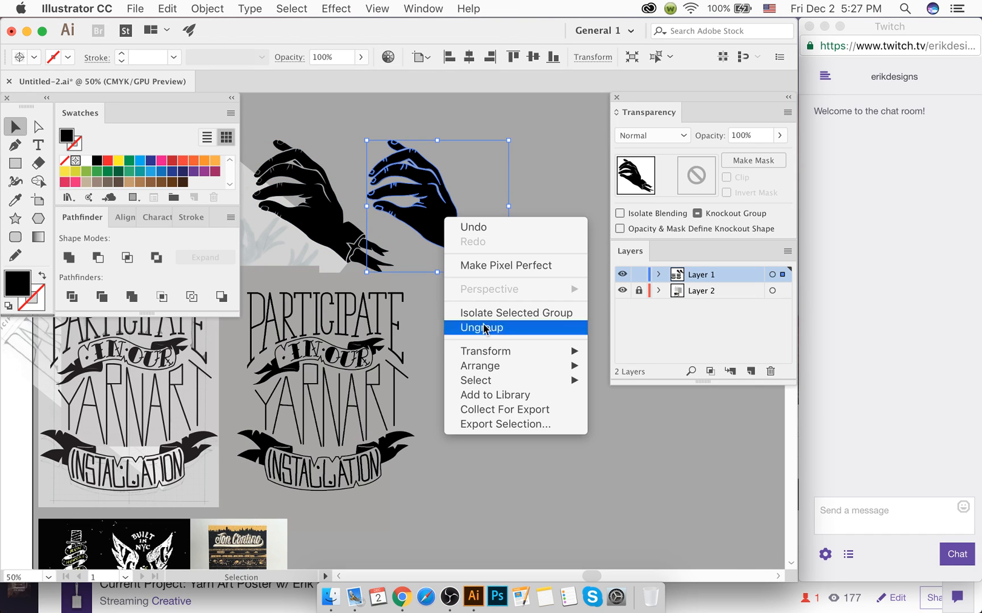
mouse_move(485, 351)
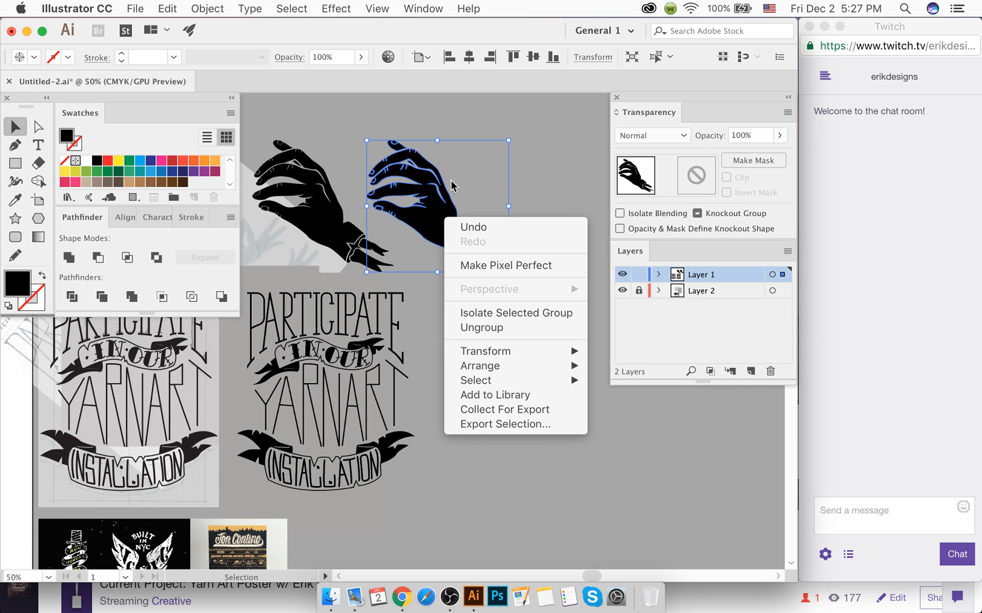
click(446, 200)
key(Delete)
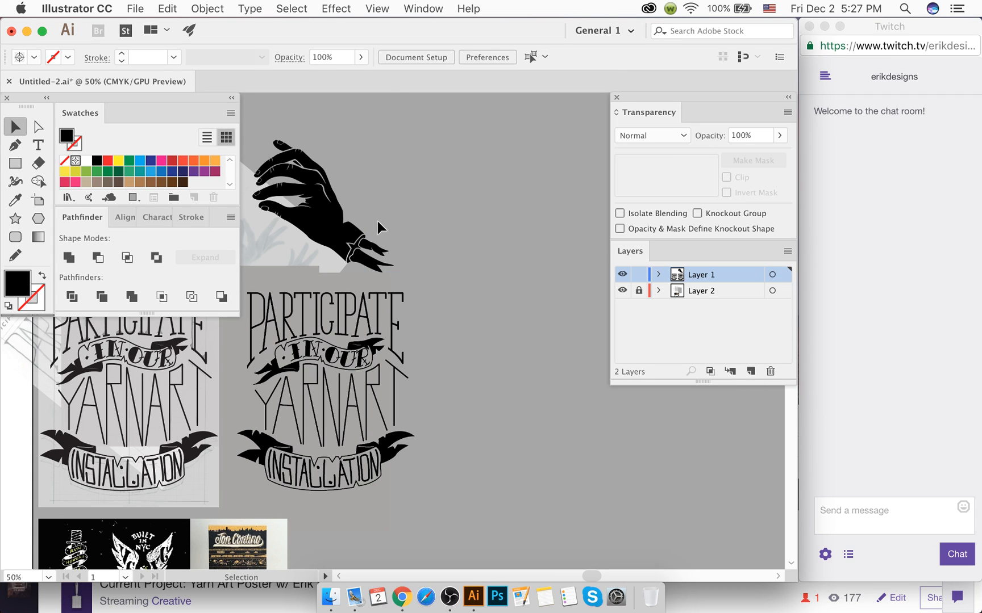
Step: Shift the plain hand slightly sideways above the poster lettering
drag(334, 227, 307, 219)
click(418, 255)
drag(368, 320, 427, 297)
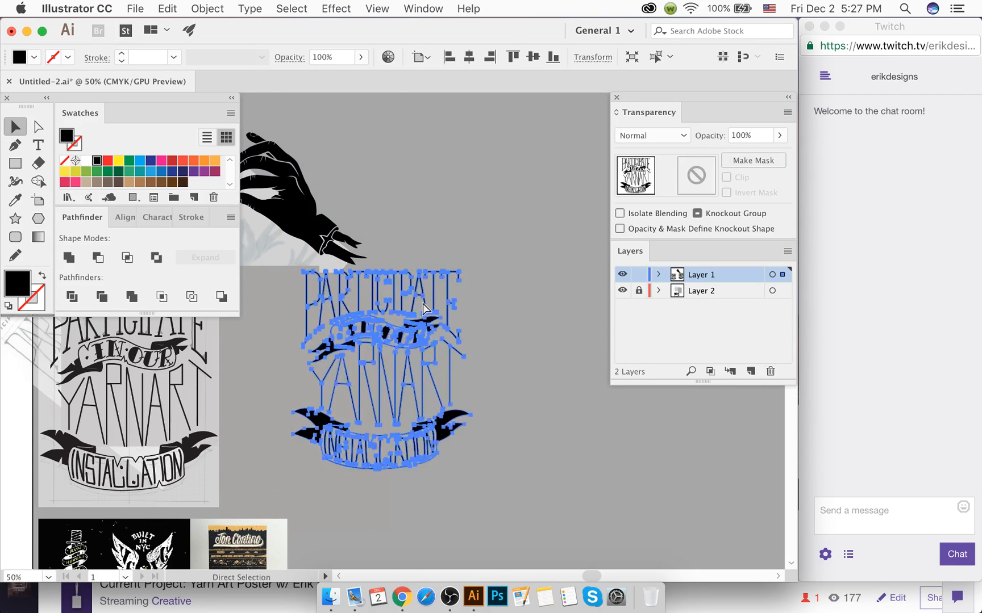
key(super+z)
click(406, 268)
Step: Examine the merged black hand's linework up close and its placement against the poster lettering
scroll(380, 281, left, 4)
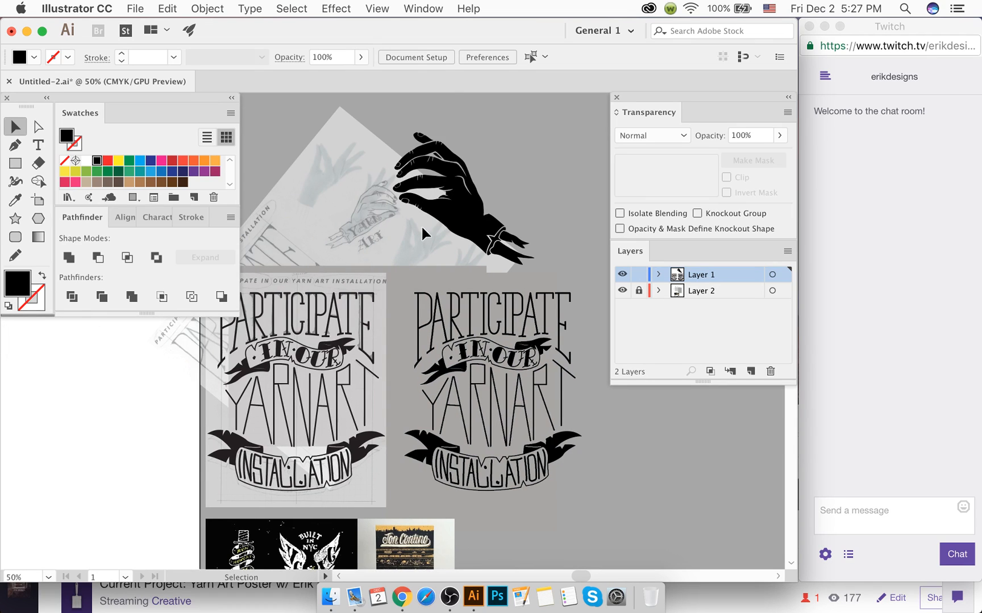
scroll(434, 191, up, 2)
scroll(433, 194, up, 1)
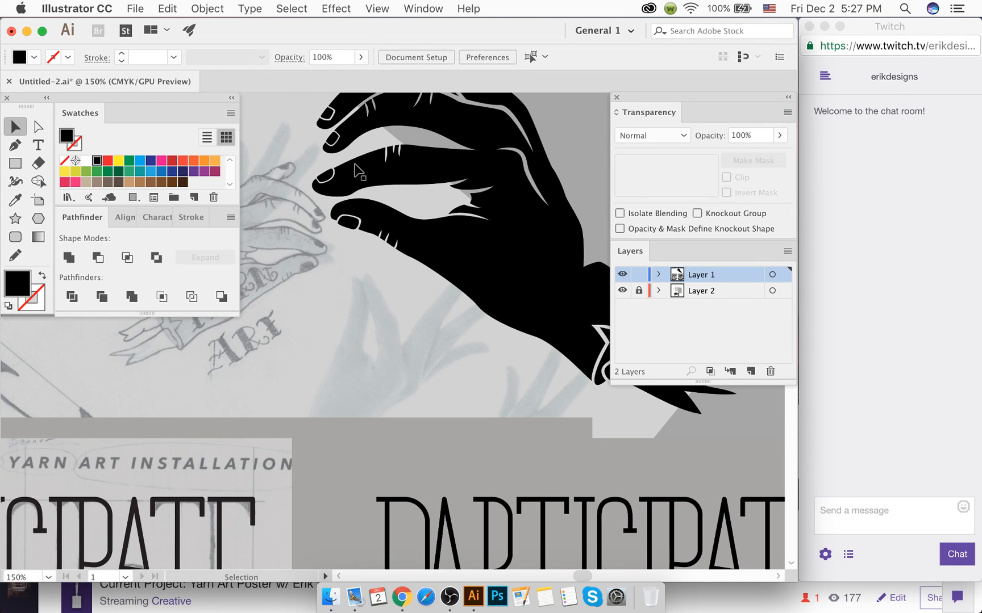
scroll(356, 169, up, 3)
scroll(359, 205, up, 3)
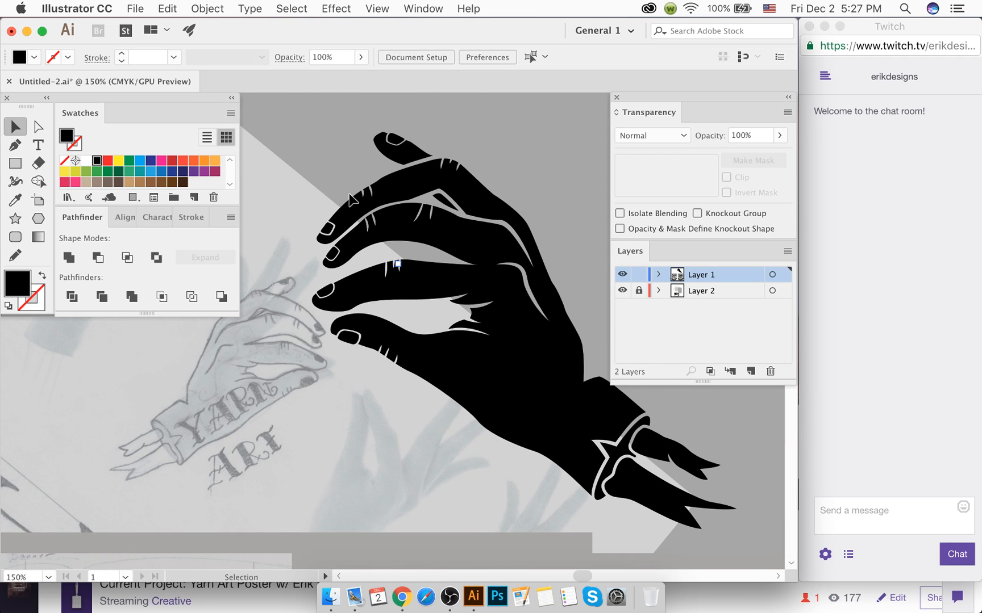
scroll(401, 133, up, 2)
scroll(421, 159, down, 6)
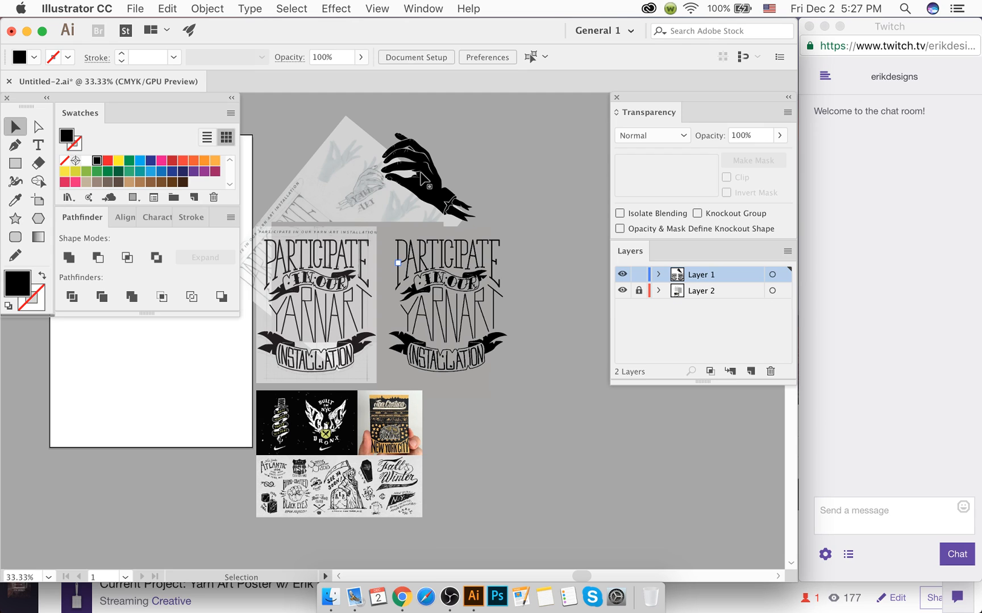
scroll(423, 181, up, 2)
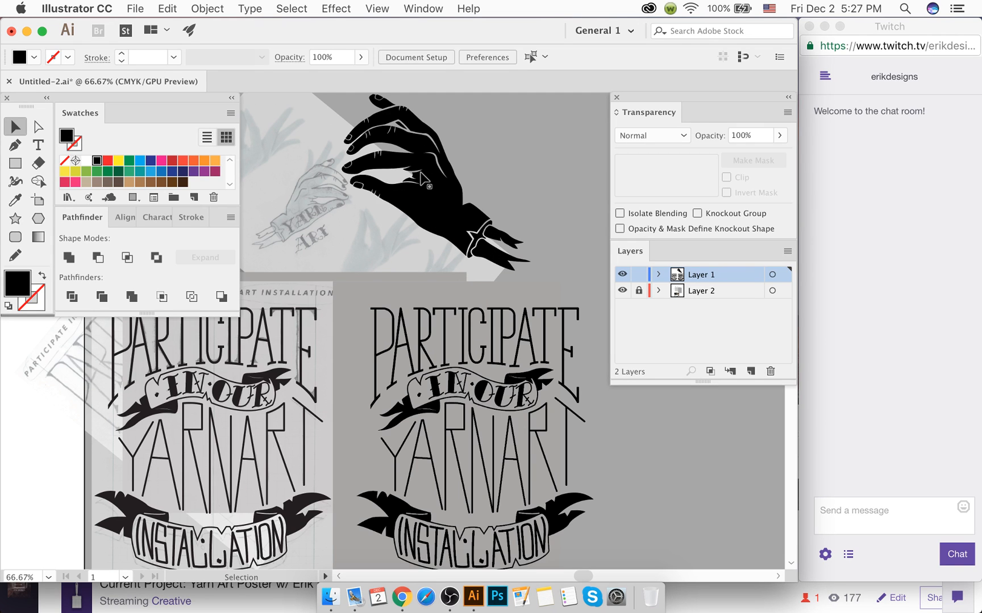
Step: Reposition the plain hand above the poster lettering and place a duplicate of it alongside
drag(421, 172, 385, 176)
click(493, 209)
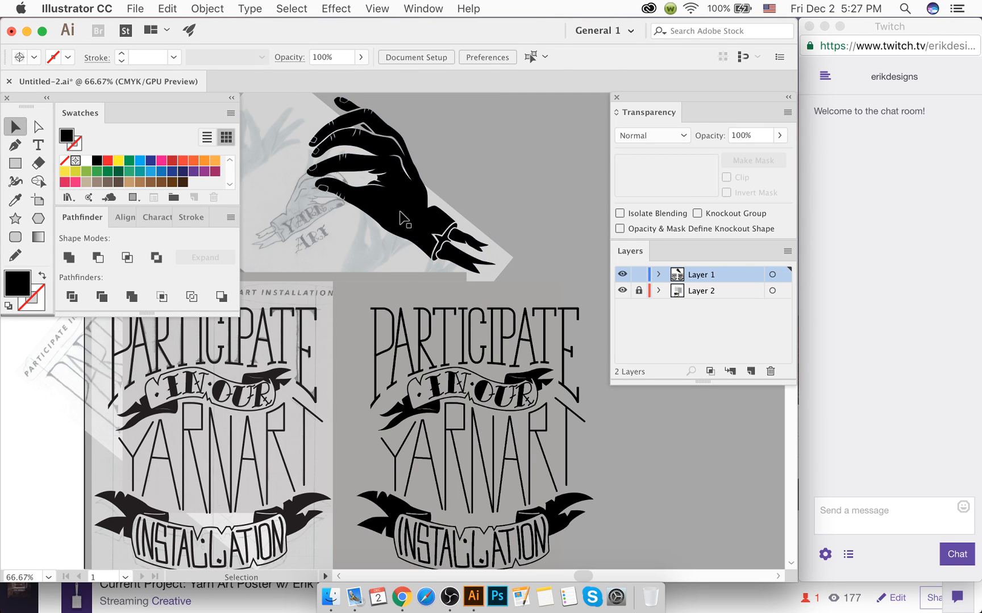
drag(400, 212, 478, 203)
click(386, 204)
click(383, 206)
click(438, 216)
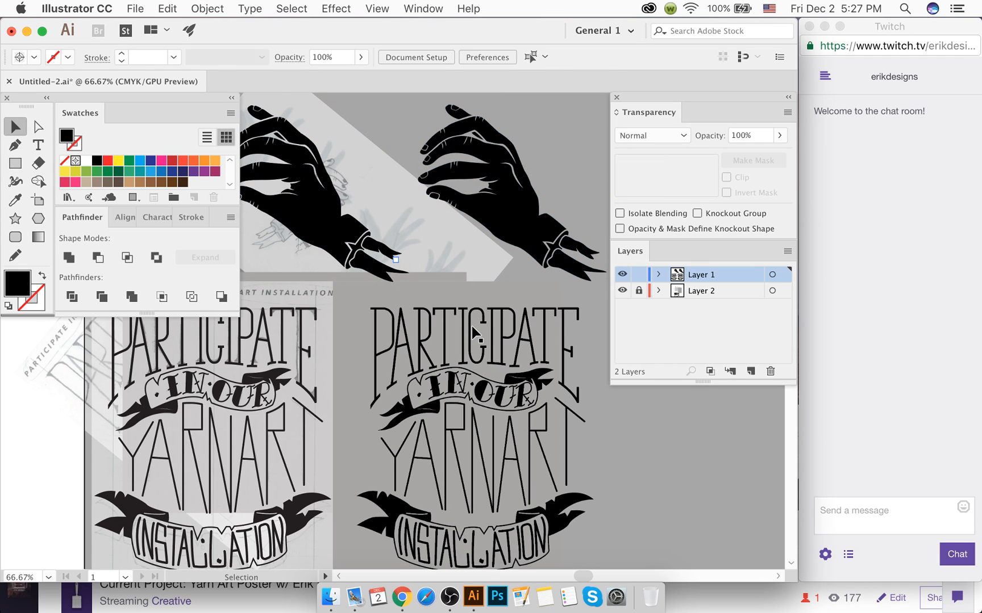
Step: Copy the duplicate hand on the outer side and switch to Photoshop
drag(532, 235, 498, 593)
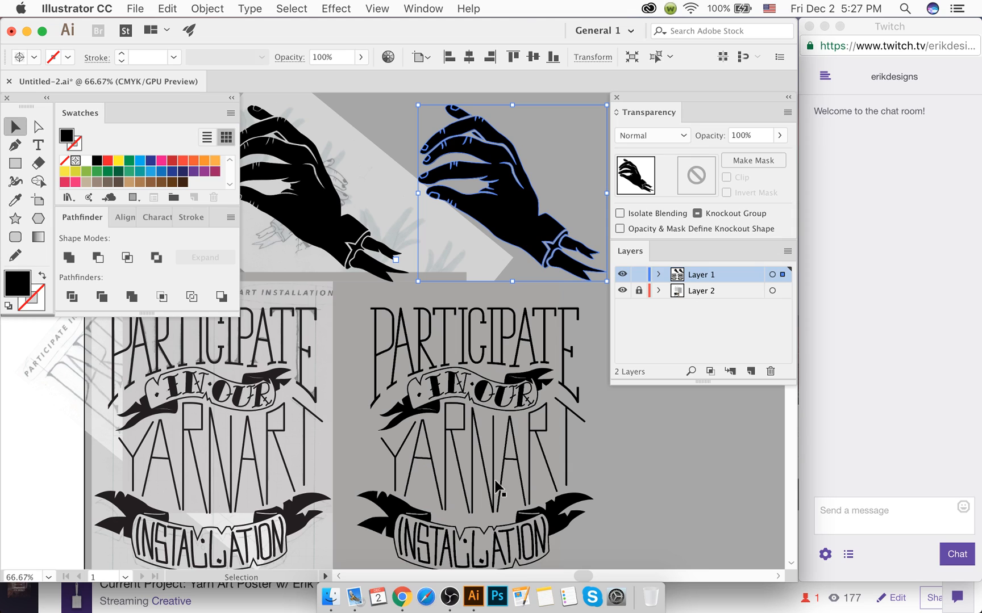
drag(506, 219, 496, 600)
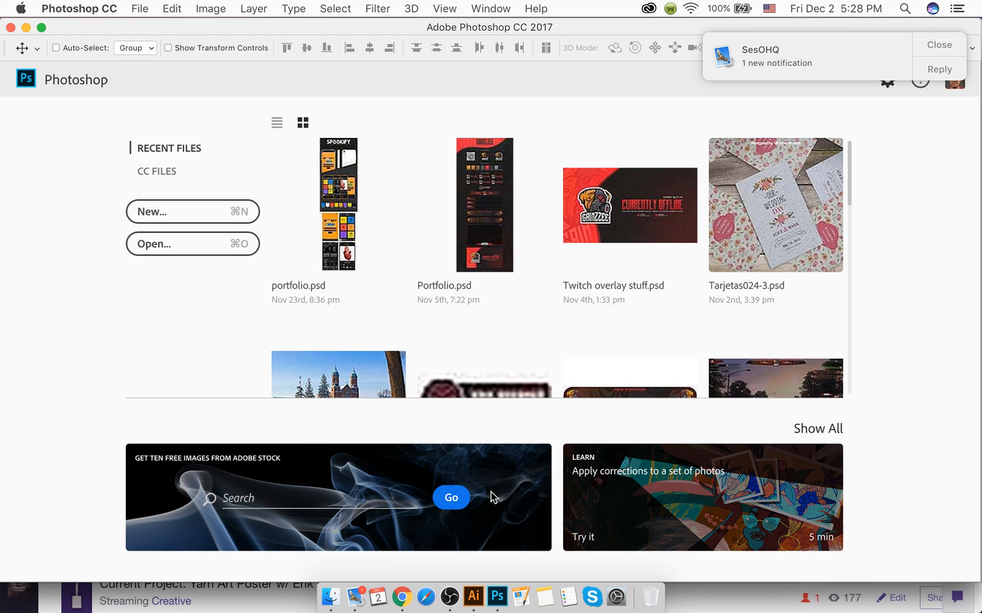
click(823, 59)
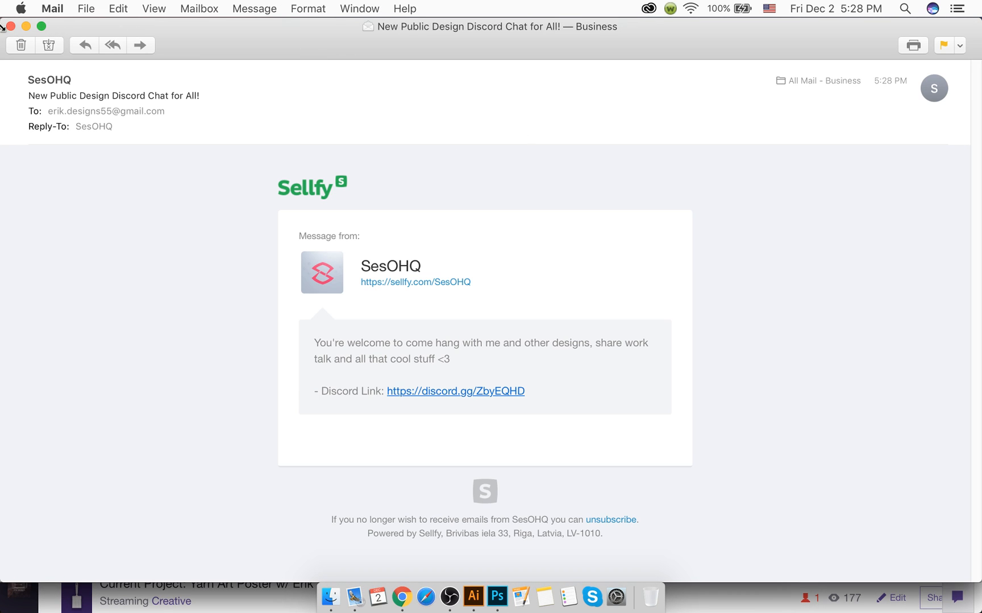
click(9, 27)
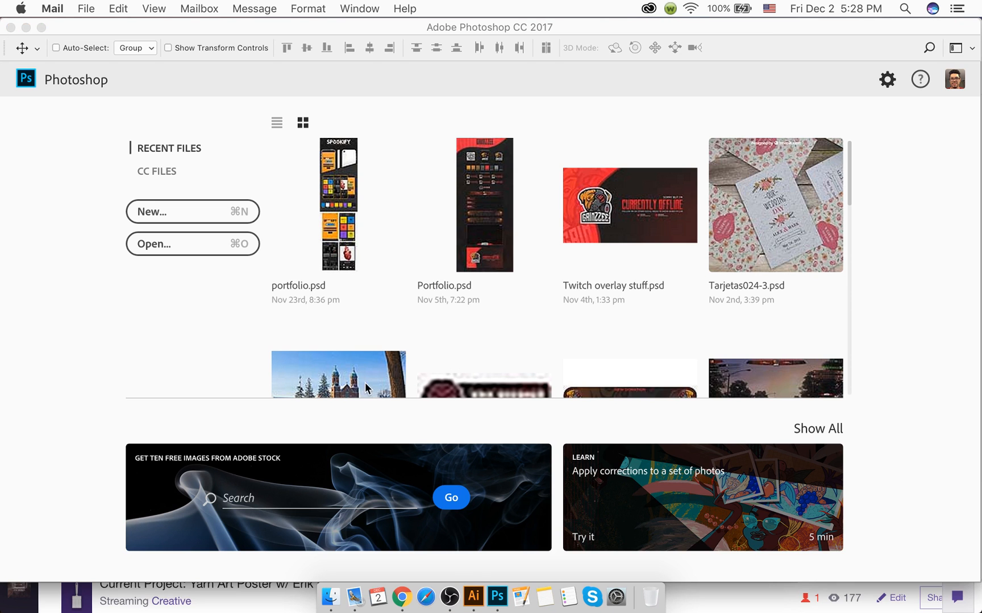
click(230, 227)
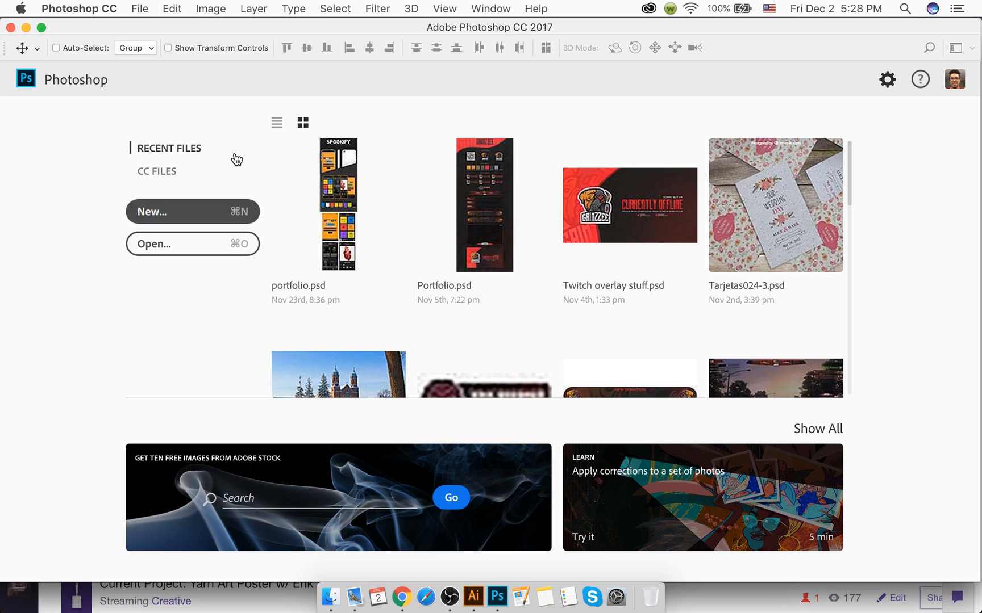
Step: Create a new document from the recent custom preset of 1920 x 1080 px at 600 ppi
key(super+n)
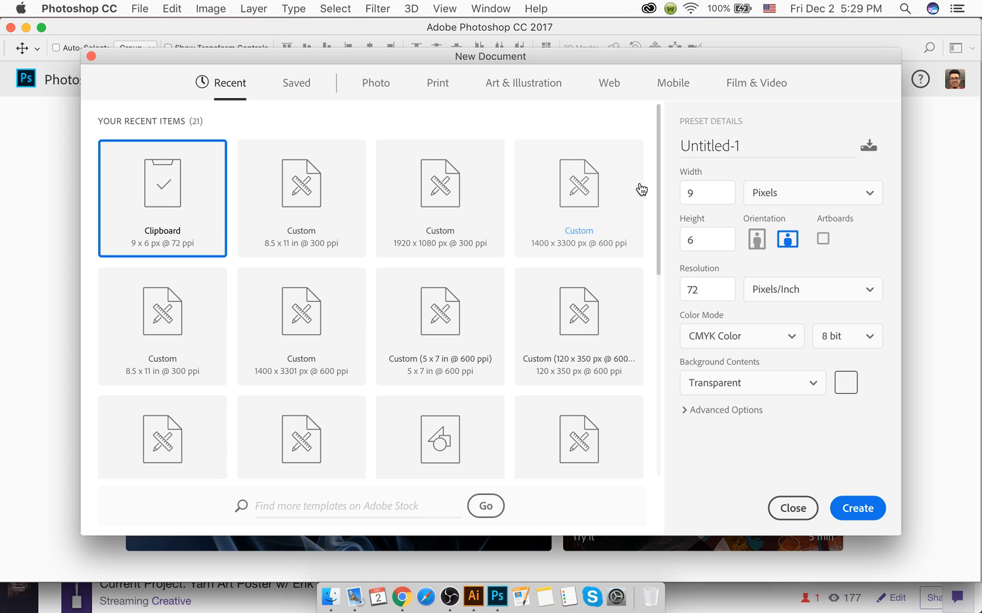
drag(662, 200, 661, 228)
scroll(661, 227, down, 2)
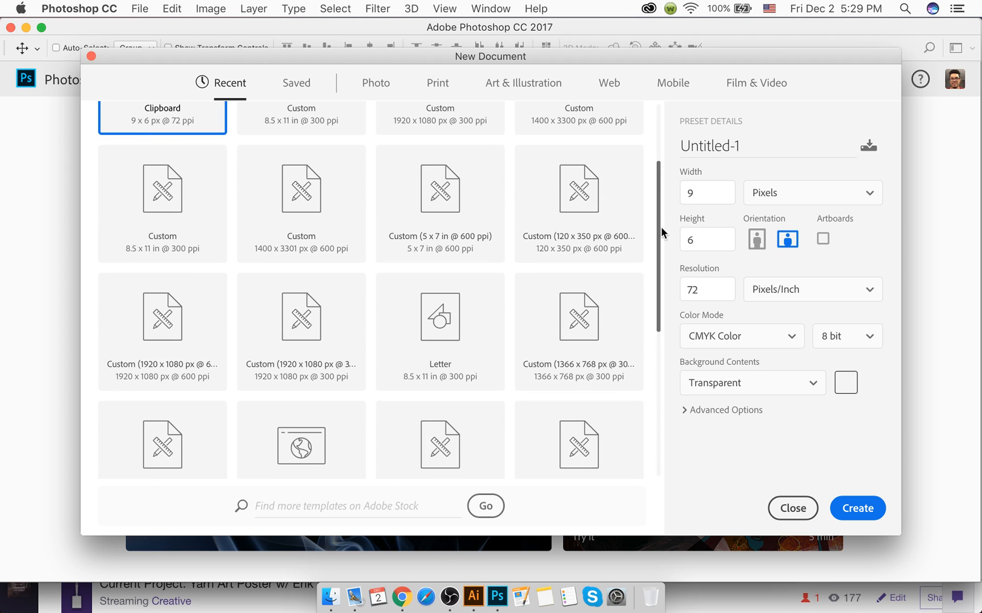
click(146, 343)
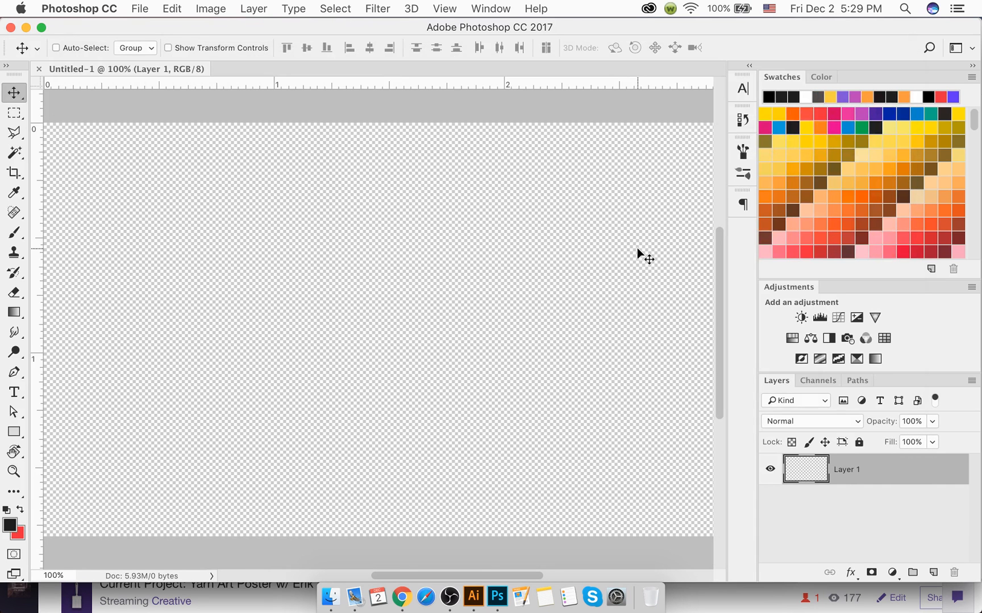
scroll(514, 291, down, 1)
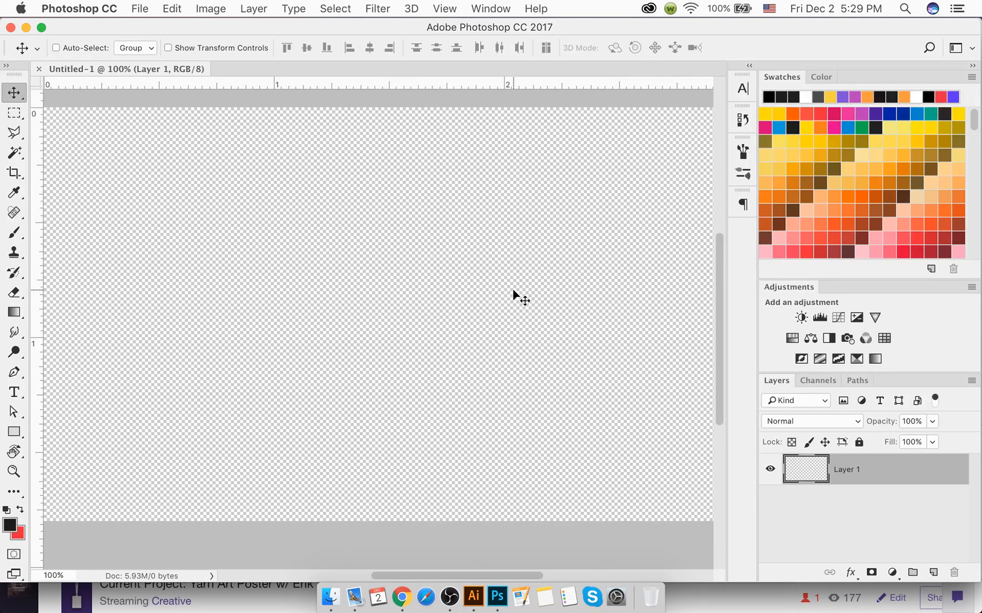
scroll(513, 290, down, 5)
scroll(514, 291, up, 3)
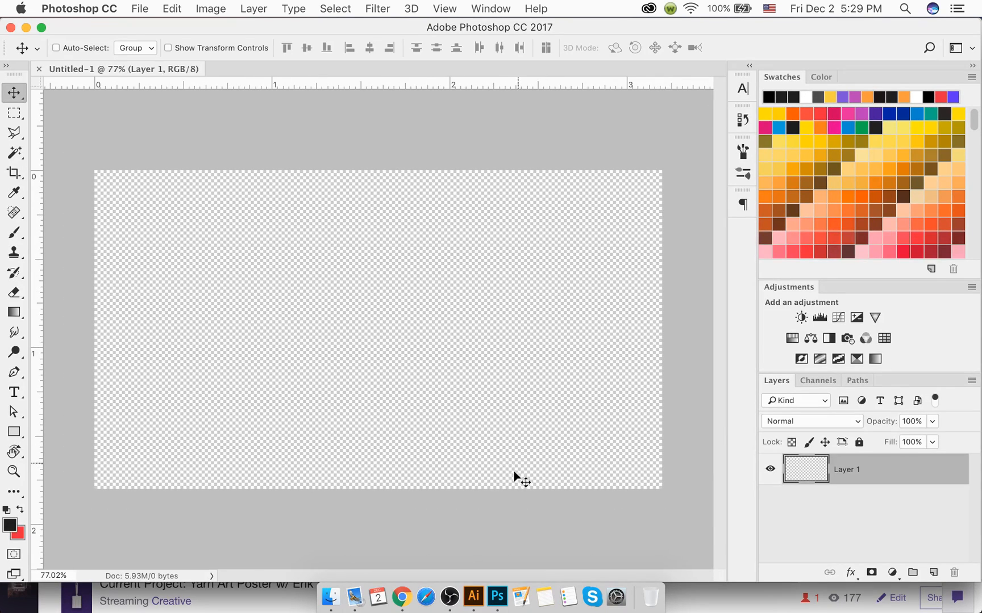
Step: Switch to Illustrator, enlarge the duplicate hand slightly and move it up above the poster lettering
click(473, 607)
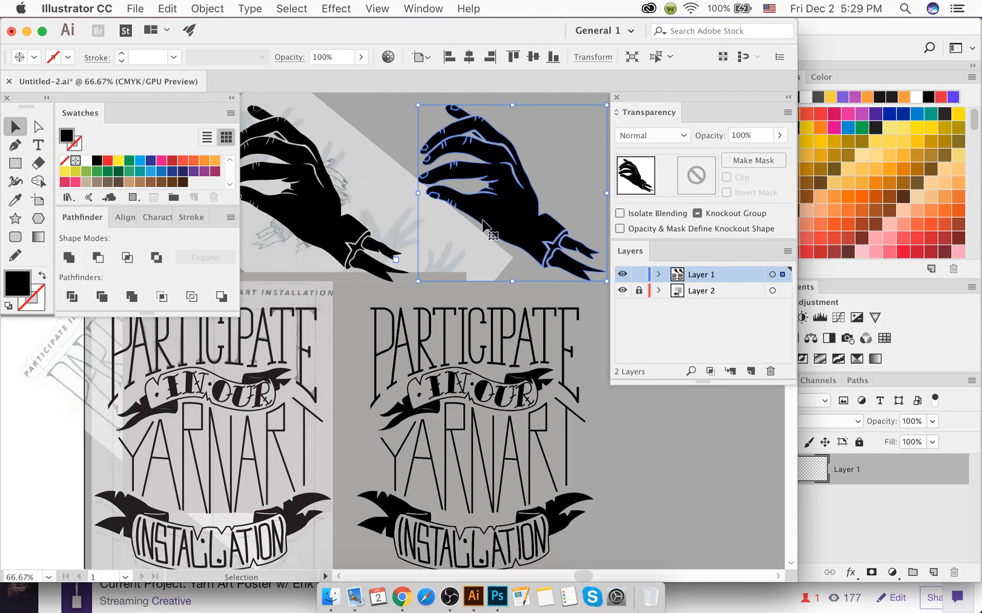
scroll(481, 222, down, 5)
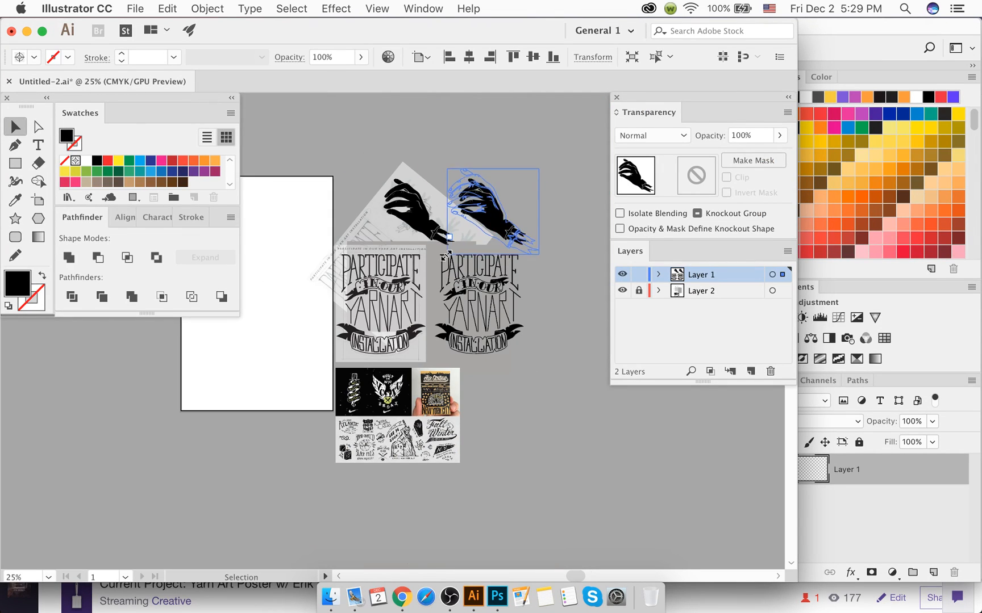
drag(446, 256, 440, 262)
drag(489, 229, 514, 198)
Step: Enlarge the separate poster lettering beneath the duplicate hand and deselect it
click(514, 334)
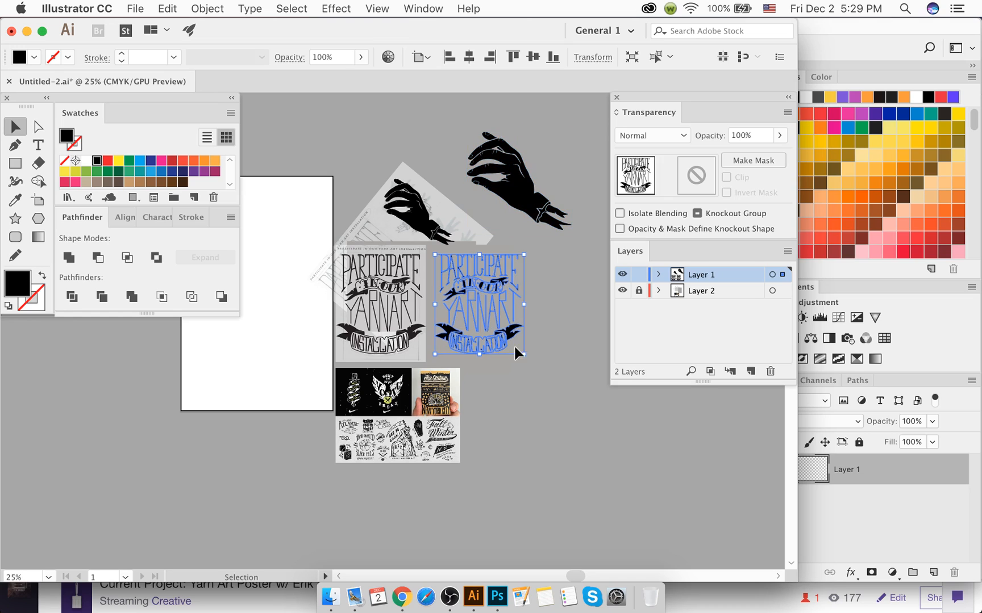
drag(515, 352, 560, 401)
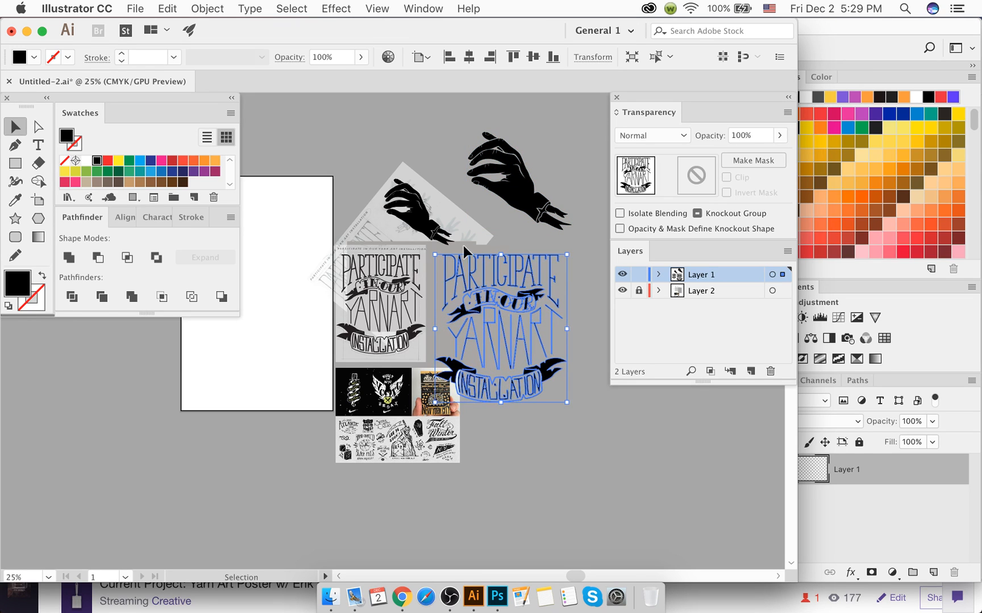
click(401, 278)
click(358, 222)
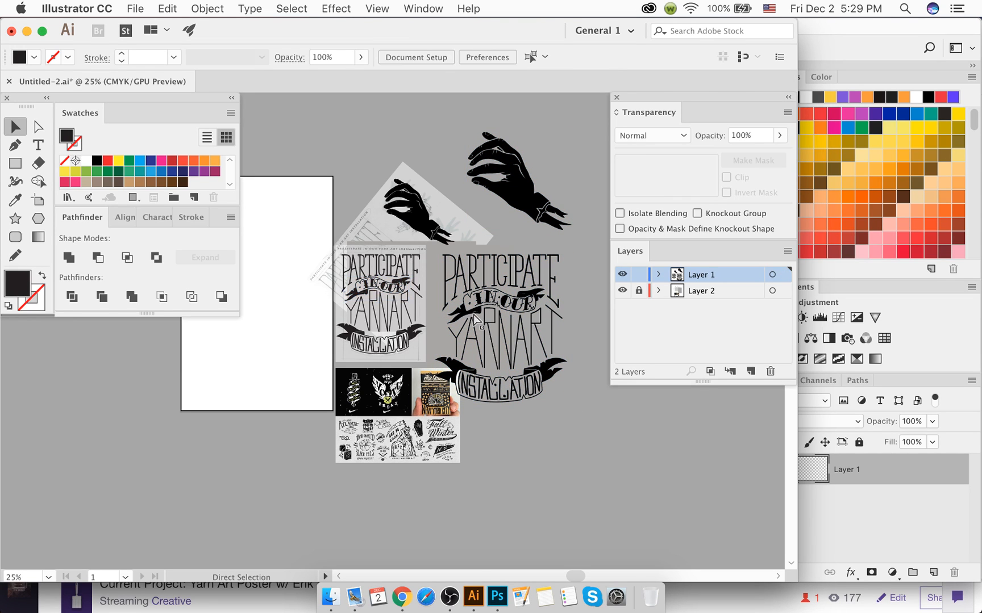
Step: Select the enlarged hand and lettering together and move them farther away from the sketches and reference images
scroll(475, 317, right, 5)
click(396, 301)
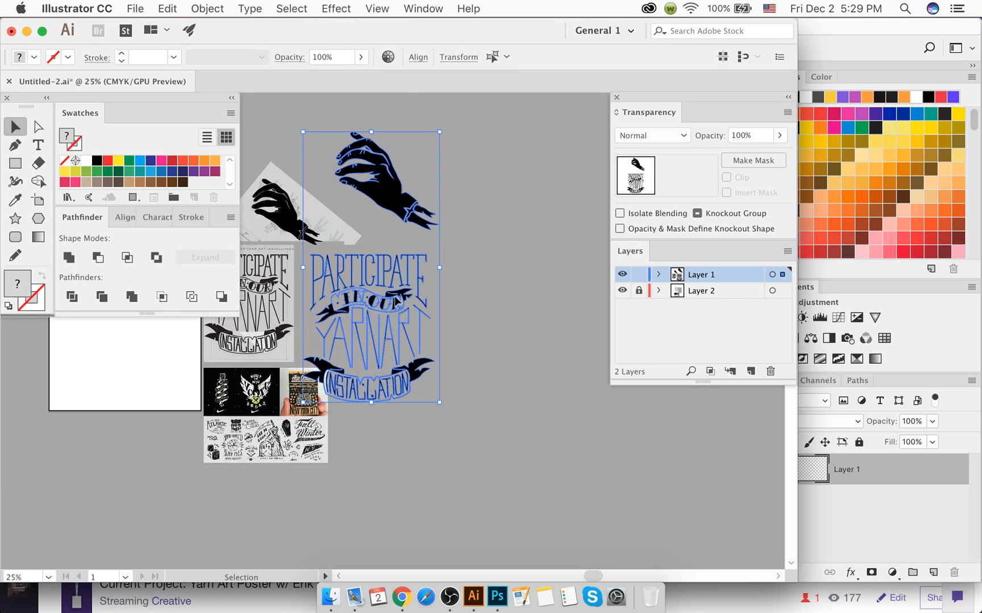
drag(396, 301, 442, 307)
scroll(465, 377, right, 4)
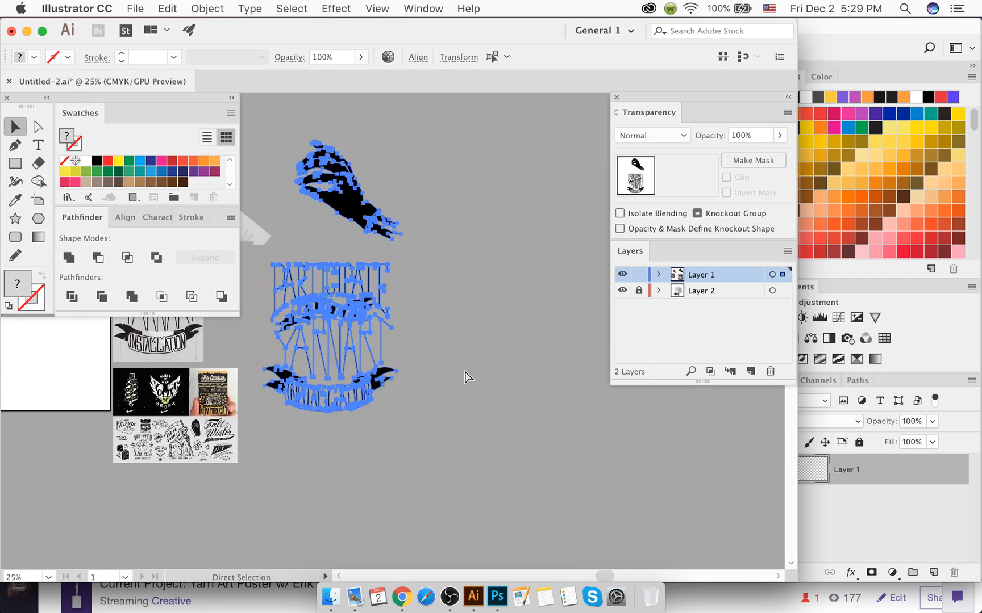
scroll(465, 377, right, 5)
Step: Duplicate the enlarged hand and poster lettering together, placing the copies alongside the originals
click(345, 346)
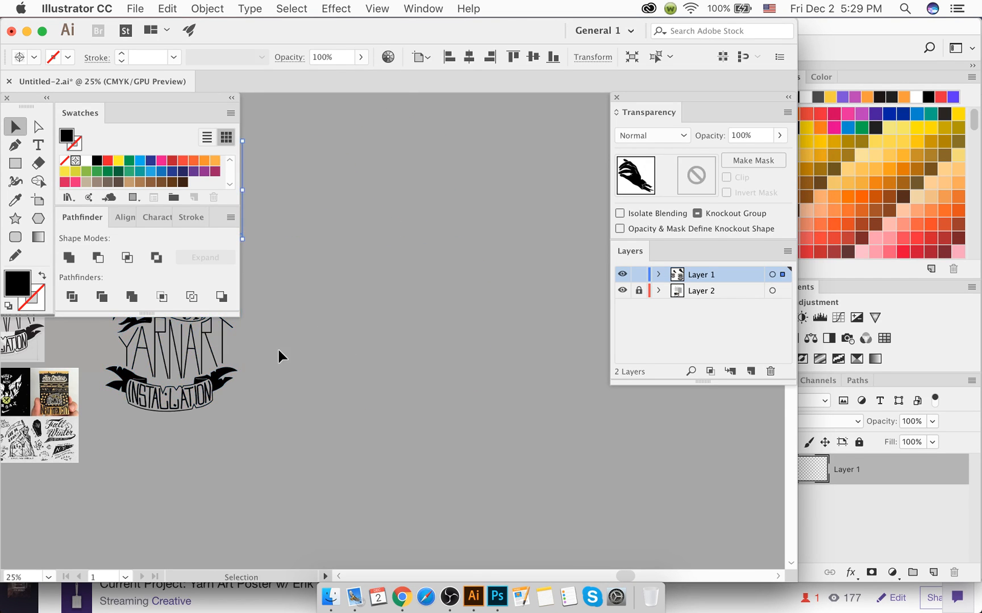
scroll(293, 397, left, 4)
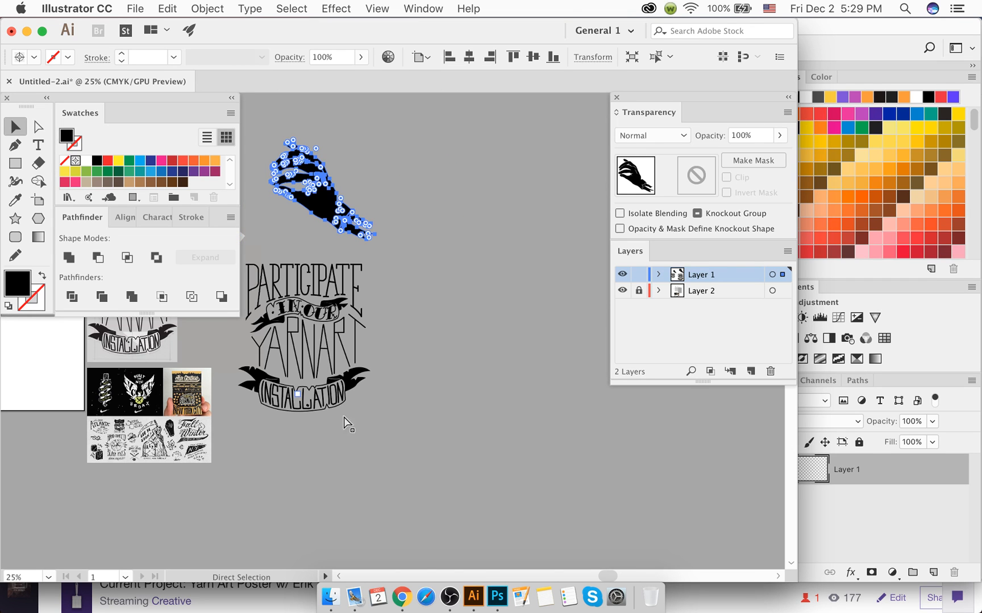
shift+click(299, 274)
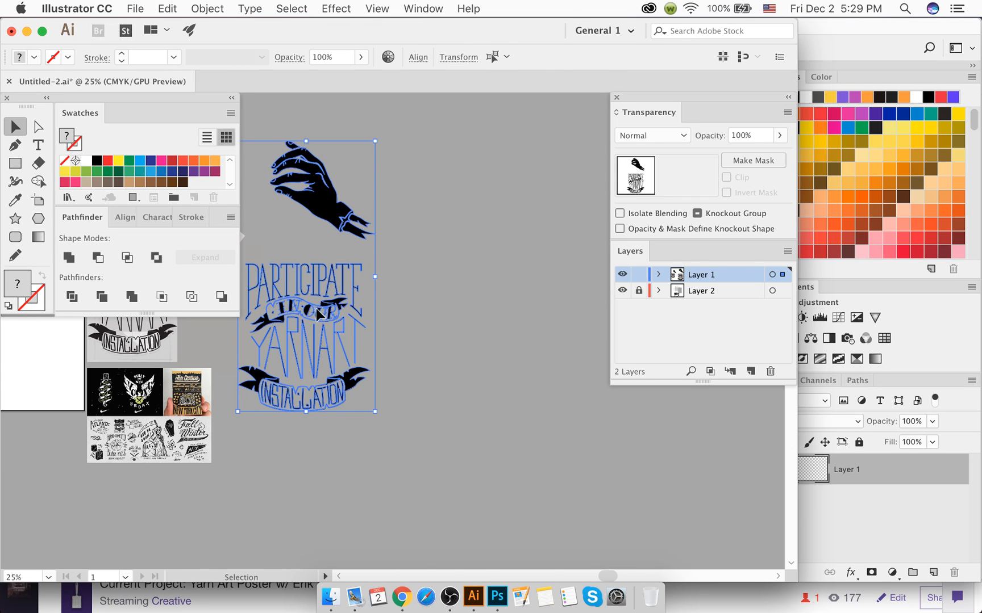
drag(323, 302, 498, 301)
click(417, 196)
Step: Copy the duplicated hand into the new Photoshop document, paste it as pixels and commit its placement
click(463, 200)
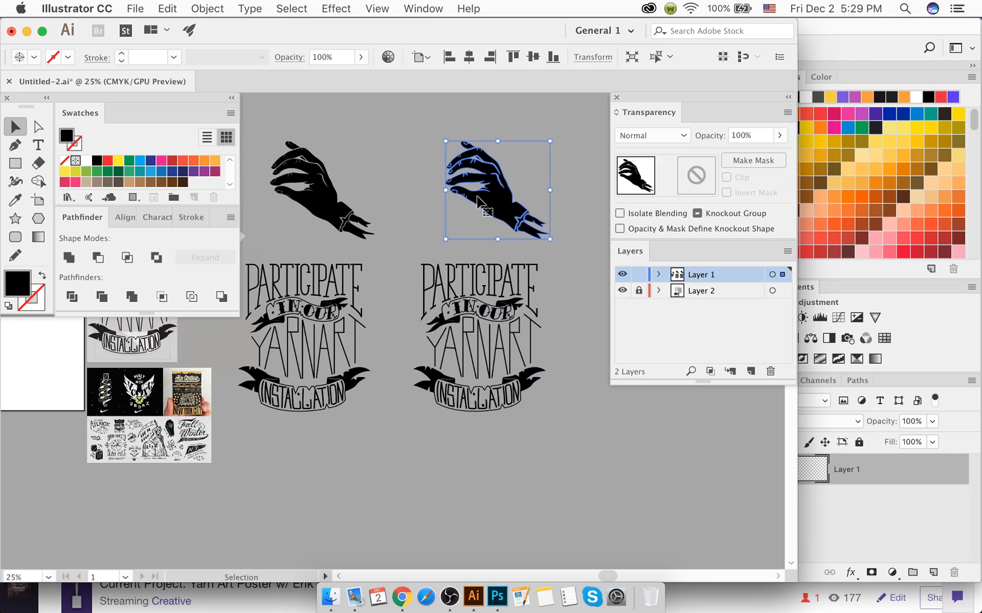
click(497, 597)
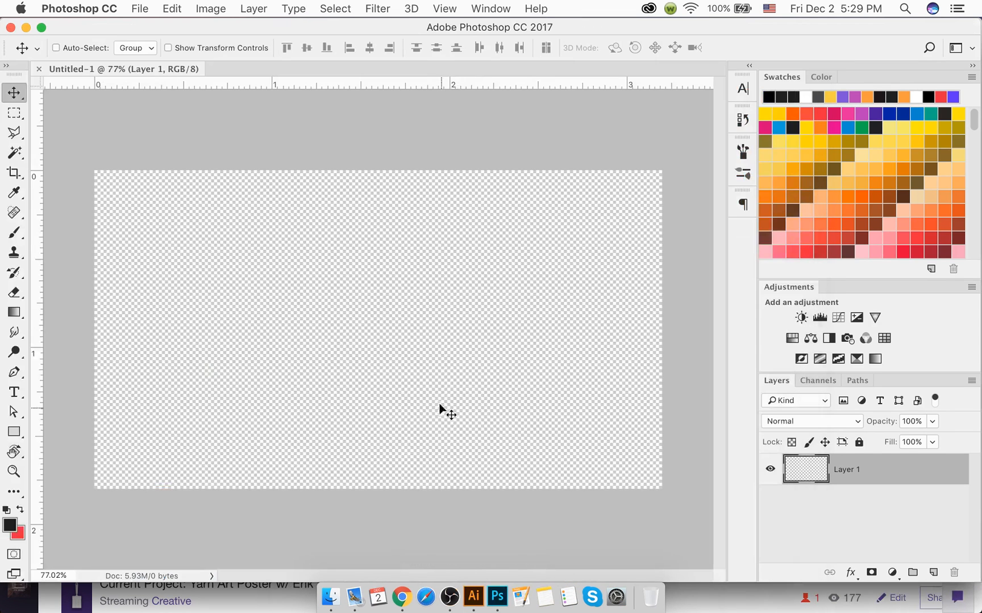
key(super+v)
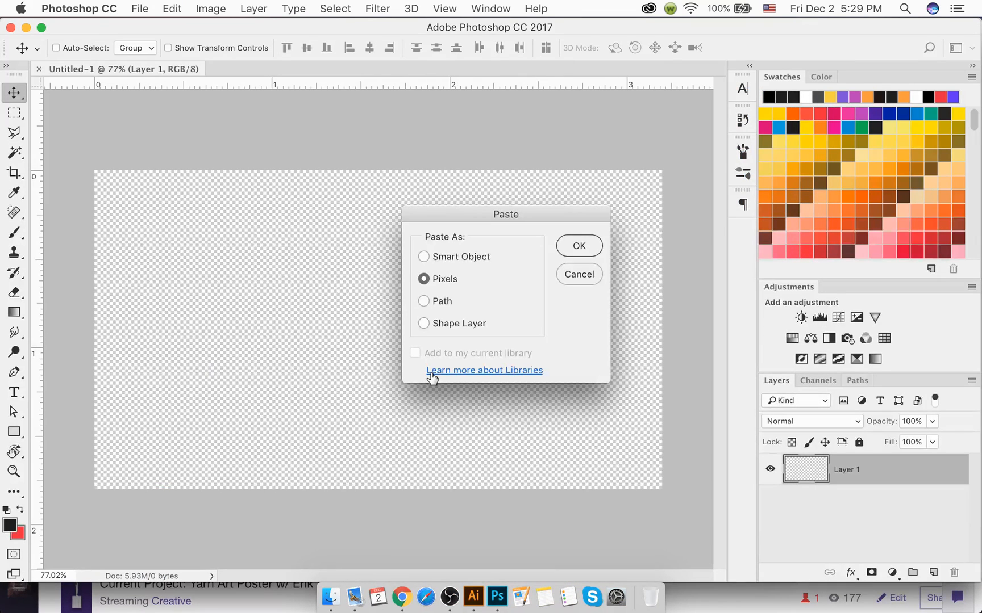
click(445, 259)
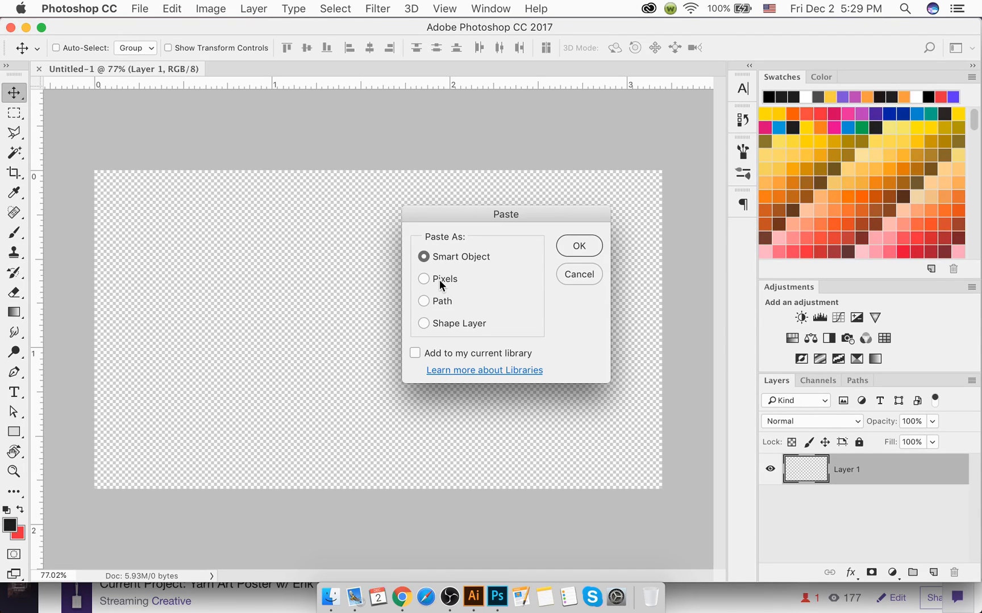
click(440, 279)
click(446, 259)
click(445, 279)
click(576, 245)
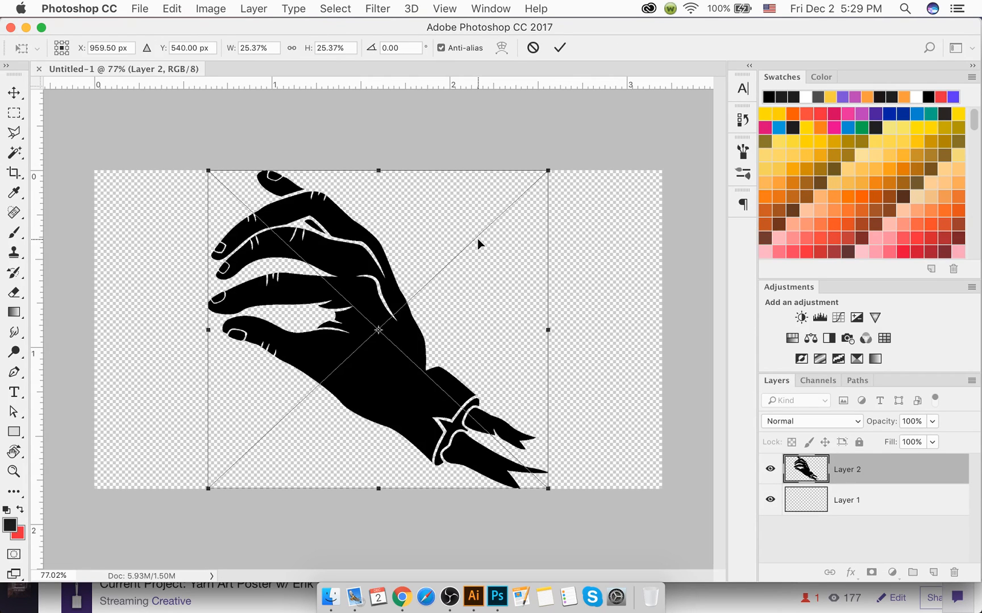
key(Return)
Step: Rename the pasted hand's layer as hand
double_click(850, 468)
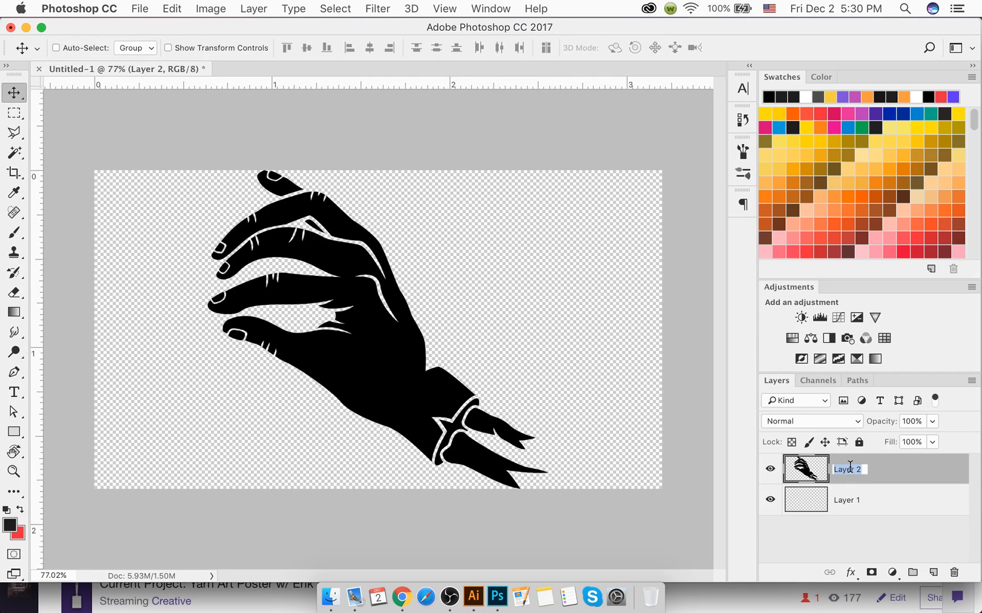
text(hand)
key(Return)
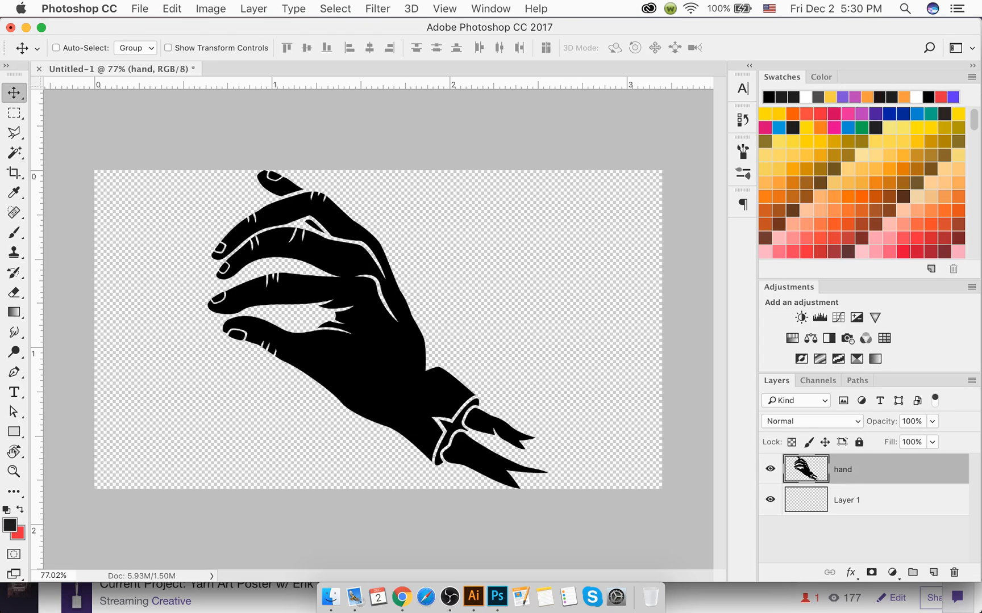
Step: Copy the duplicated poster lettering from Illustrator, paste it as pixels into the Photoshop document and commit its placement
click(482, 605)
super+click(459, 357)
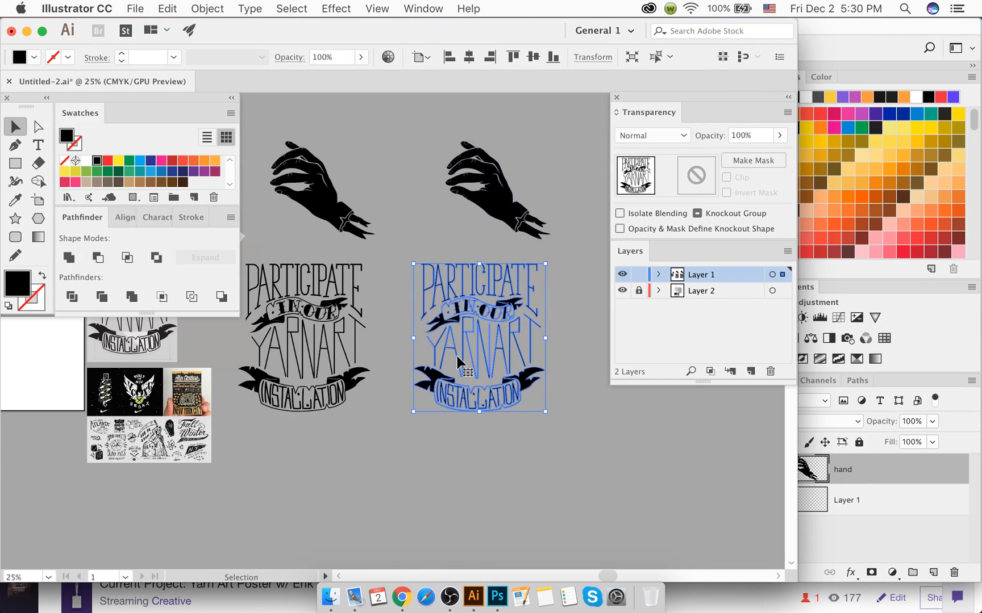
key(super+c)
click(497, 597)
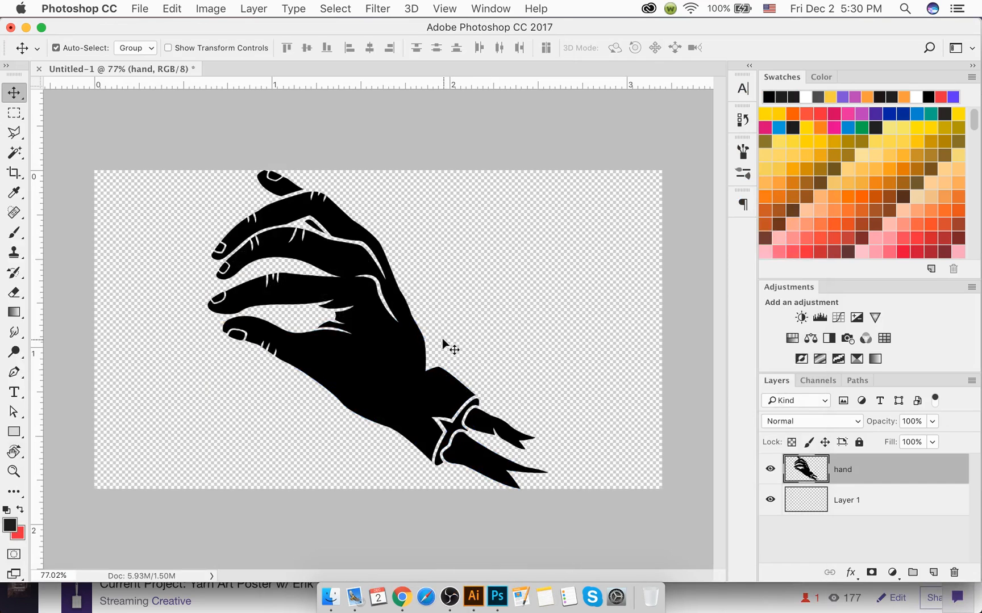
key(super+v)
key(Return)
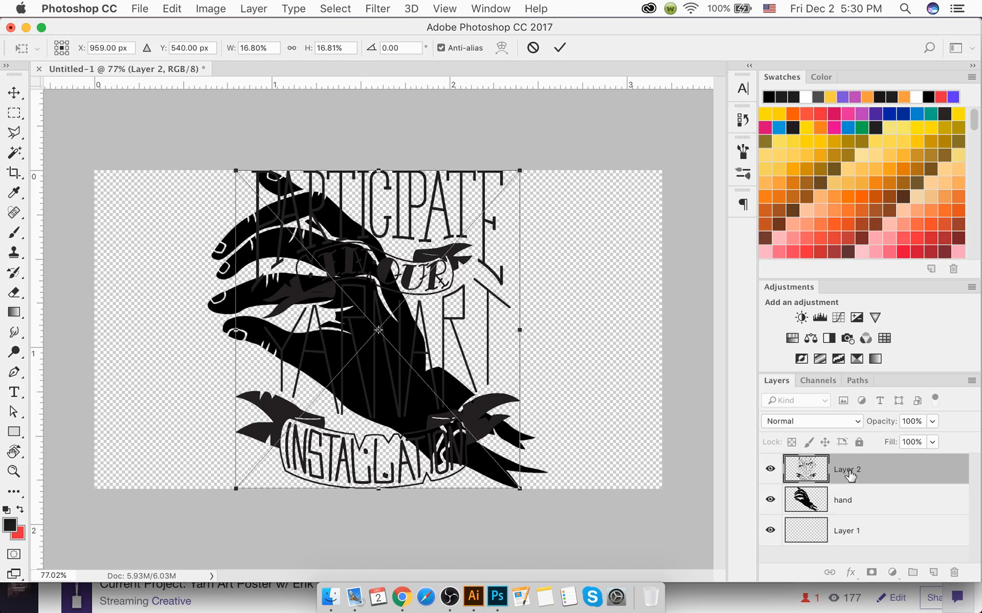
key(Return)
Step: Rename the pasted lettering's layer as text
double_click(849, 468)
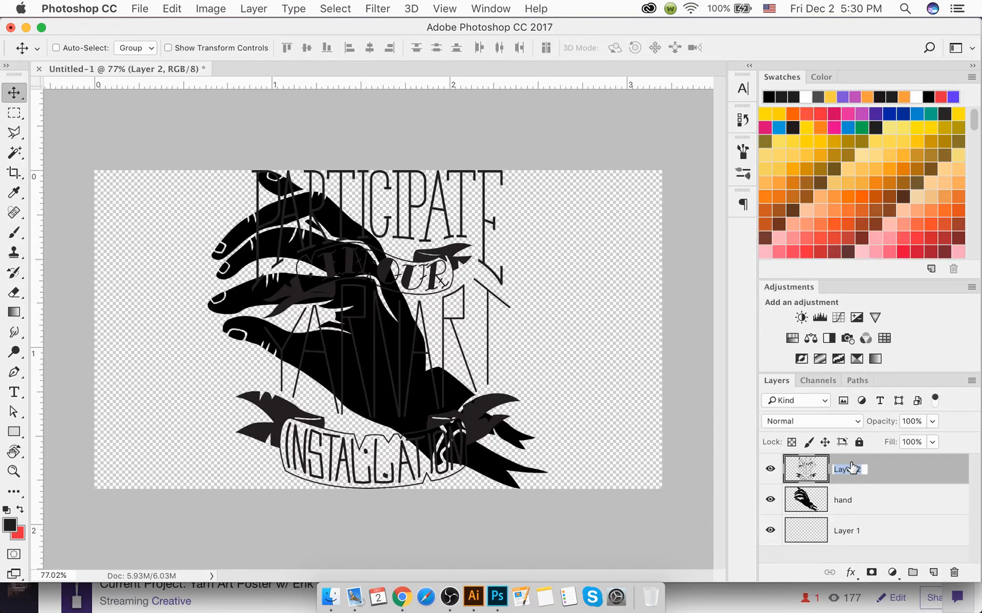
text(text)
key(Return)
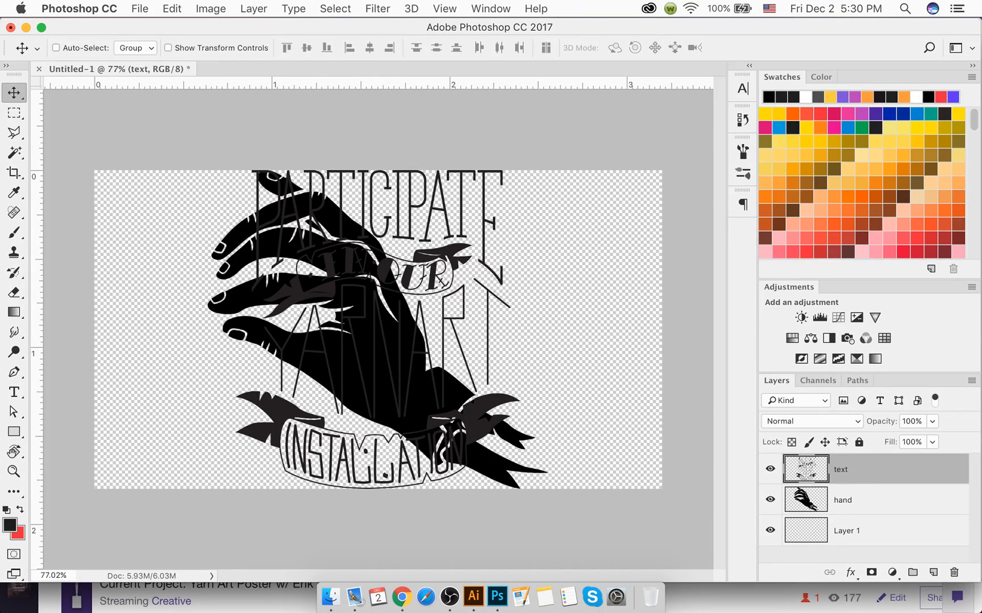
Step: Hide the hand layer and scale the lettering down slightly about its centre so it clears the canvas edges
click(770, 501)
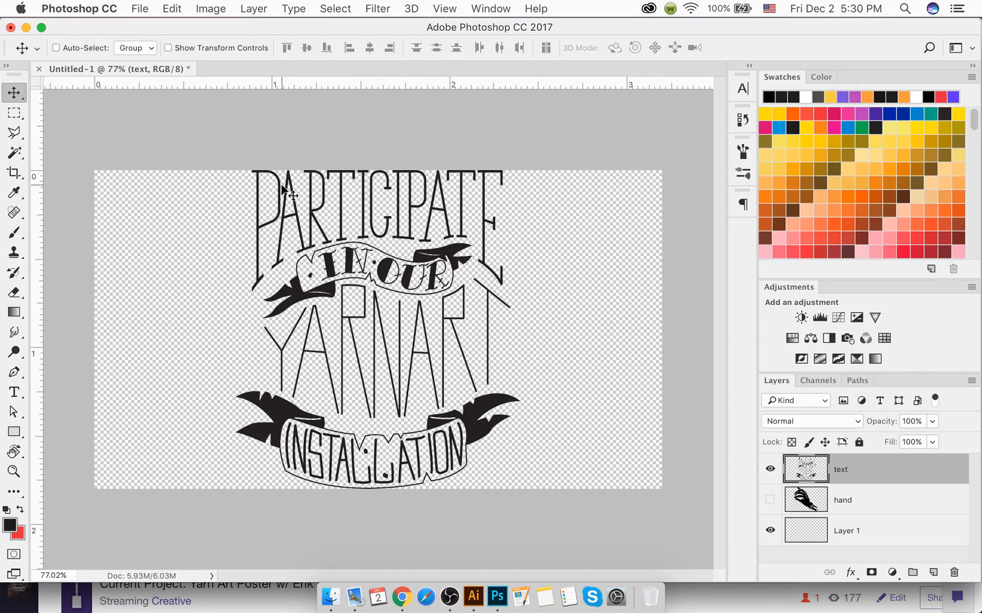
key(super+t)
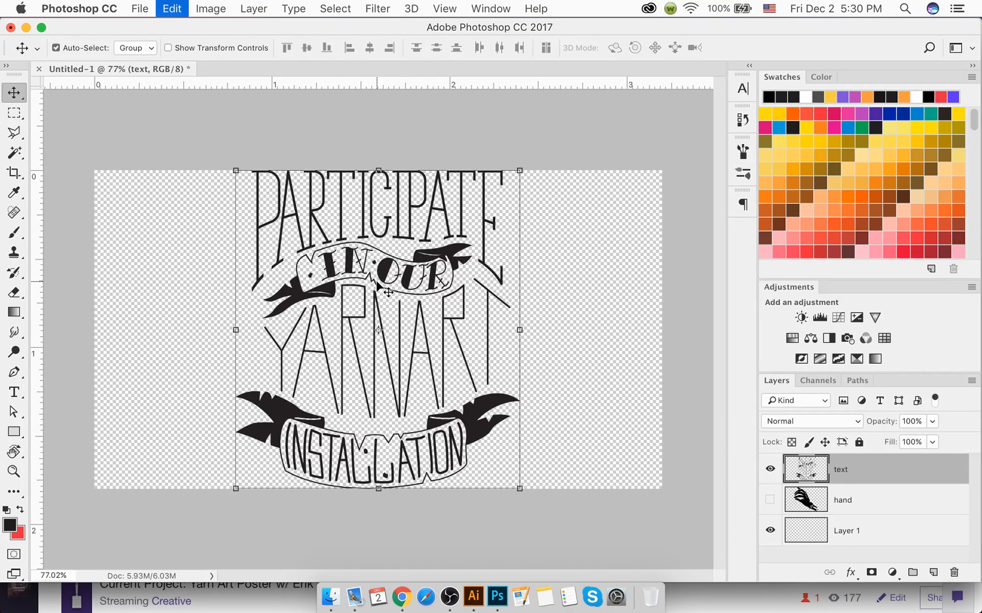
drag(519, 487, 513, 480)
key(Return)
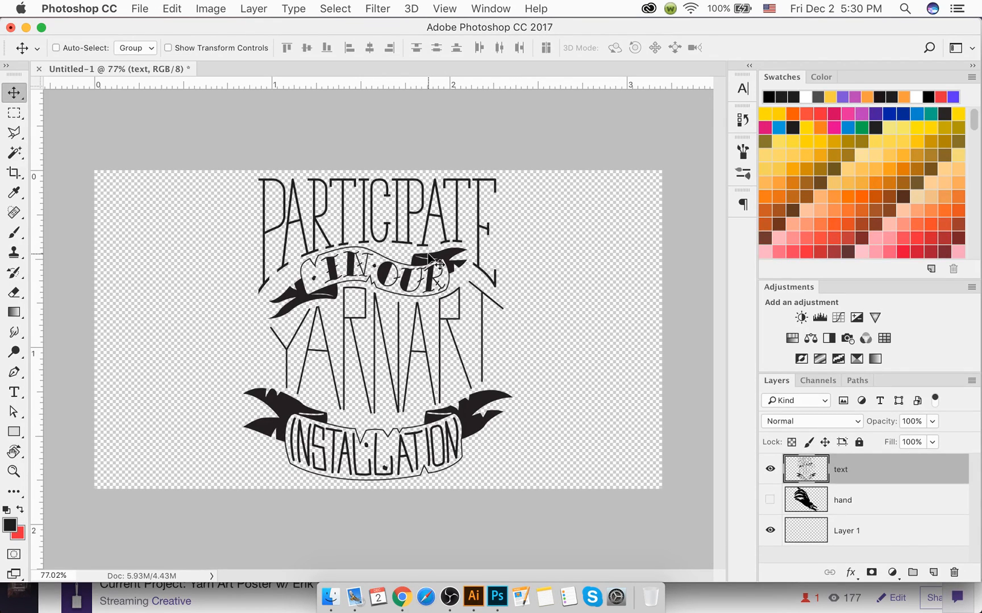
click(932, 572)
drag(858, 476, 854, 453)
click(954, 572)
Step: Fill Layer 1 with white as the background and lock the layer
click(859, 537)
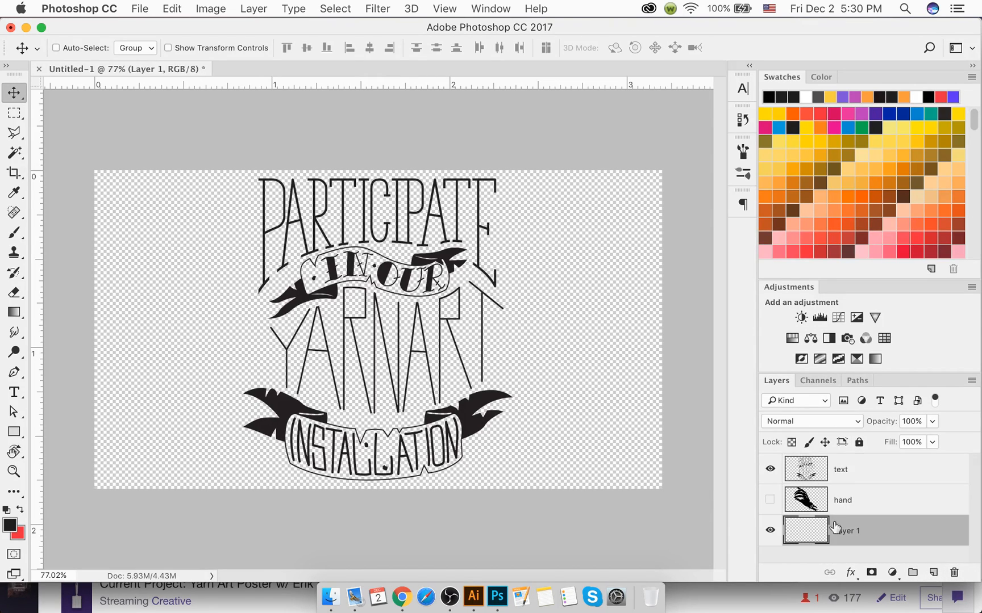
click(806, 100)
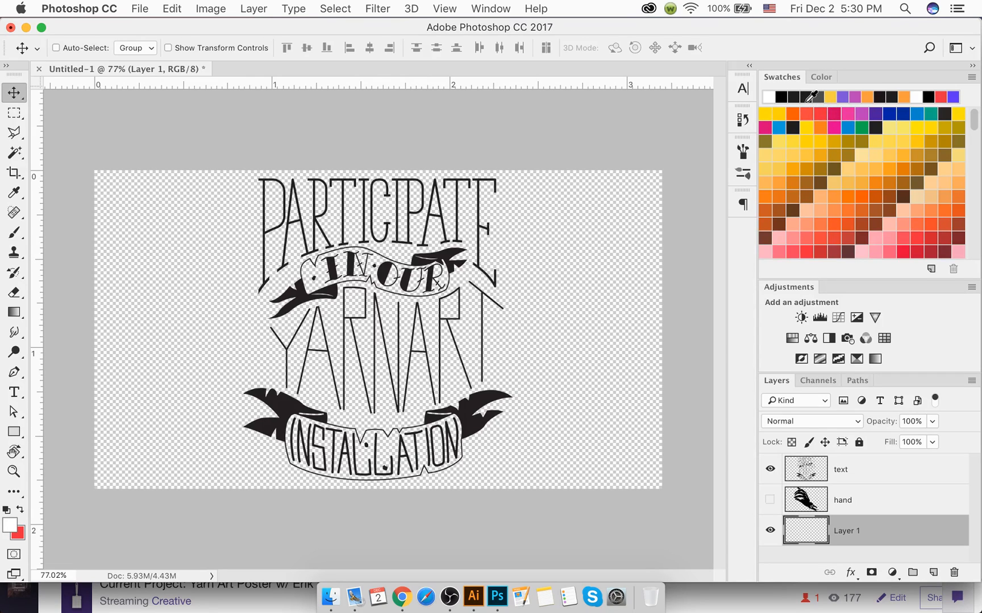
key(alt+BackSpace)
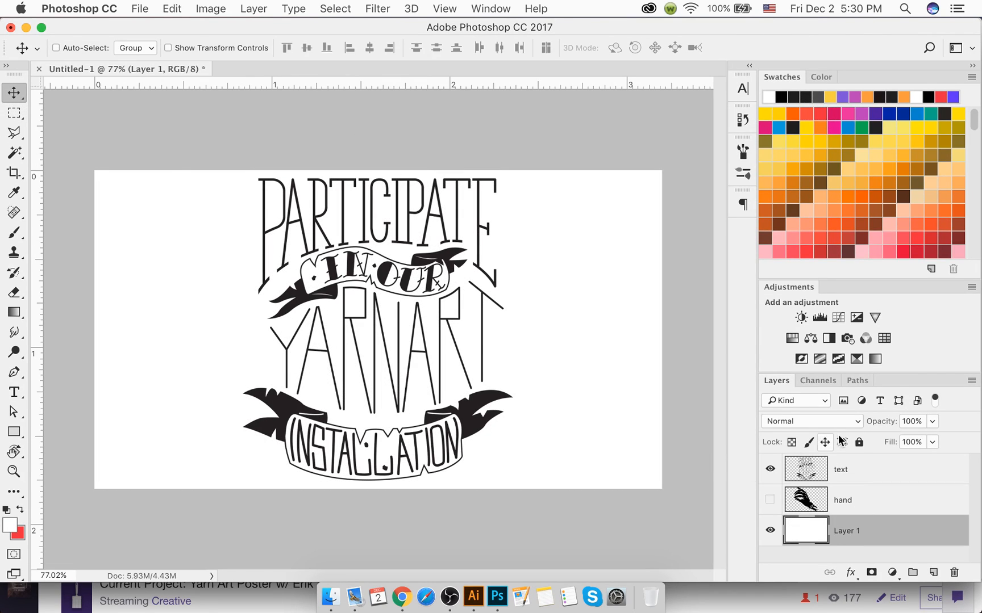
click(858, 442)
Step: Try a Gaussian Blur with a radius of 1.0 pixels on the text layer and inspect the lettering's edges up close
click(838, 477)
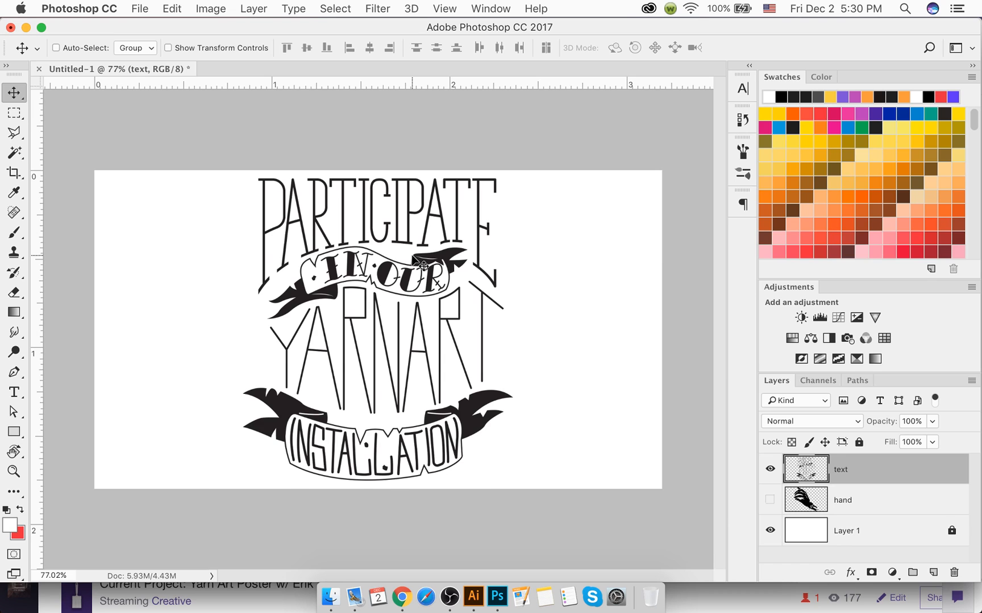
scroll(413, 257, up, 5)
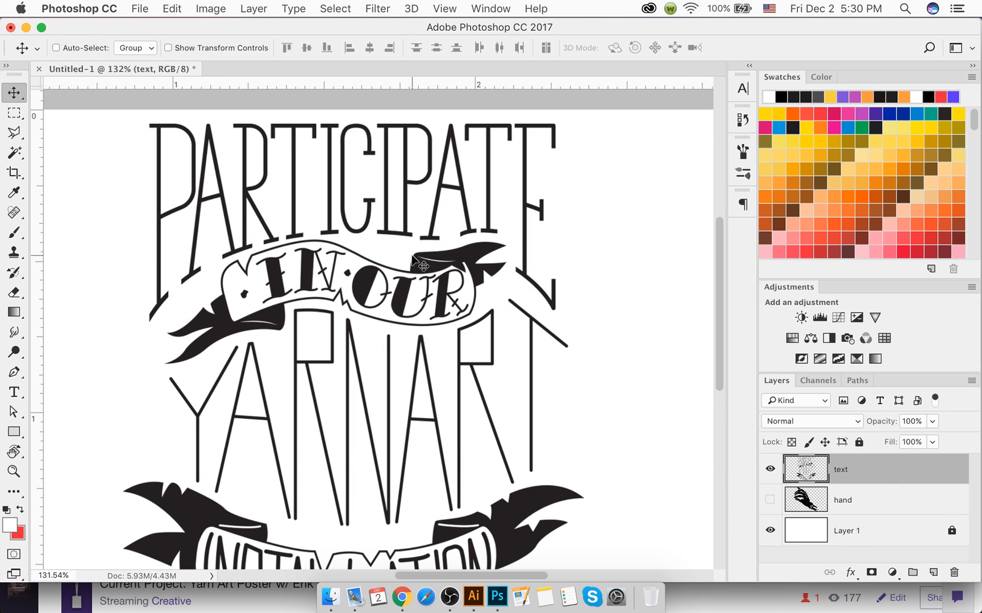
scroll(413, 256, up, 6)
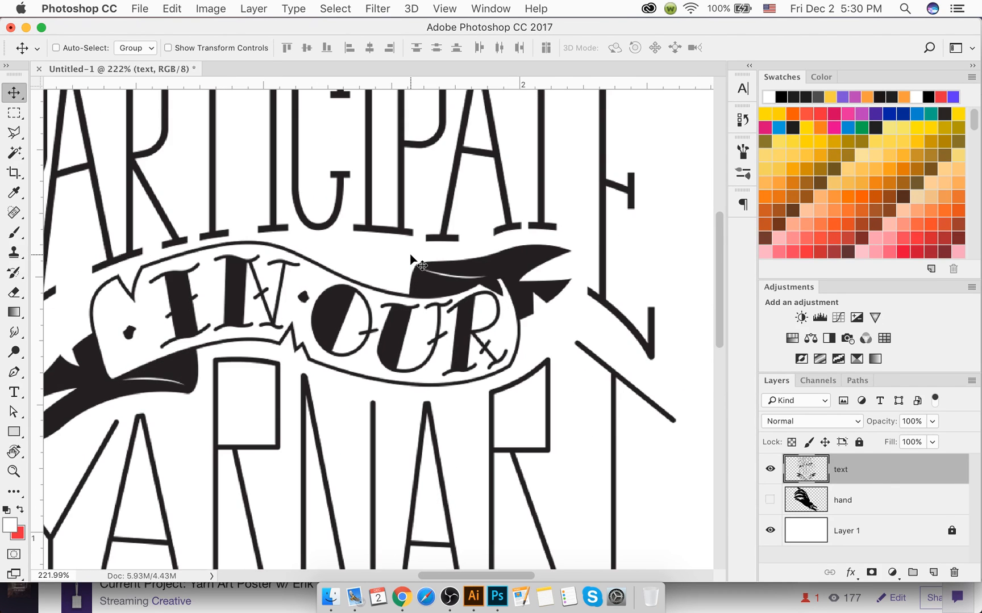
scroll(411, 256, down, 2)
scroll(408, 248, down, 1)
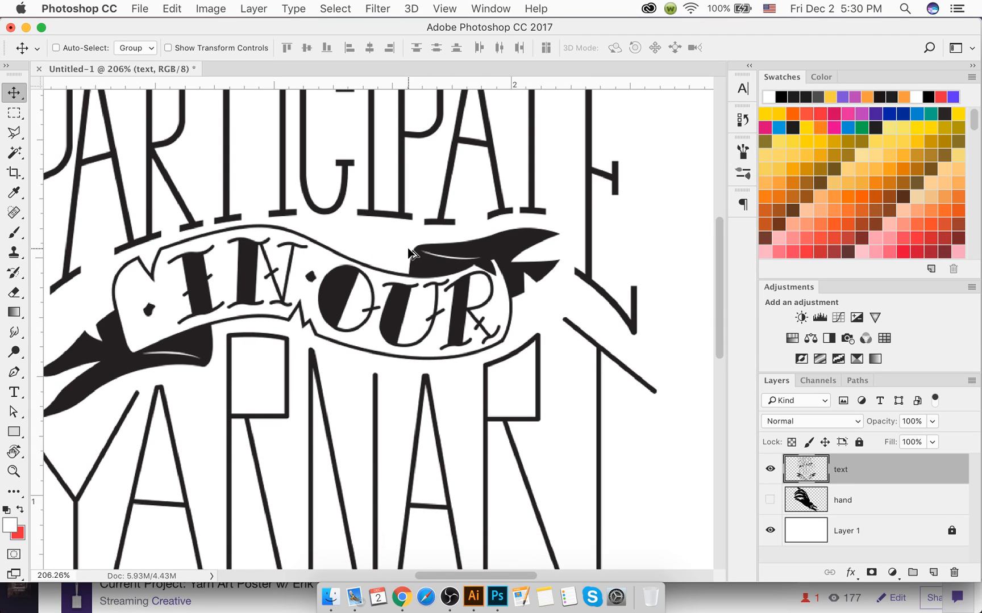
scroll(408, 249, down, 8)
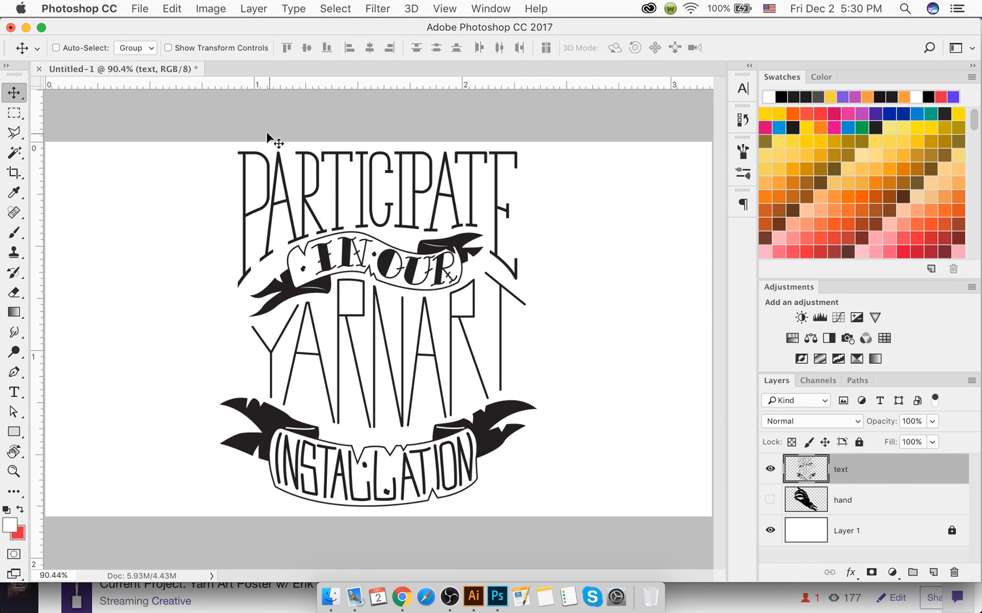
click(335, 8)
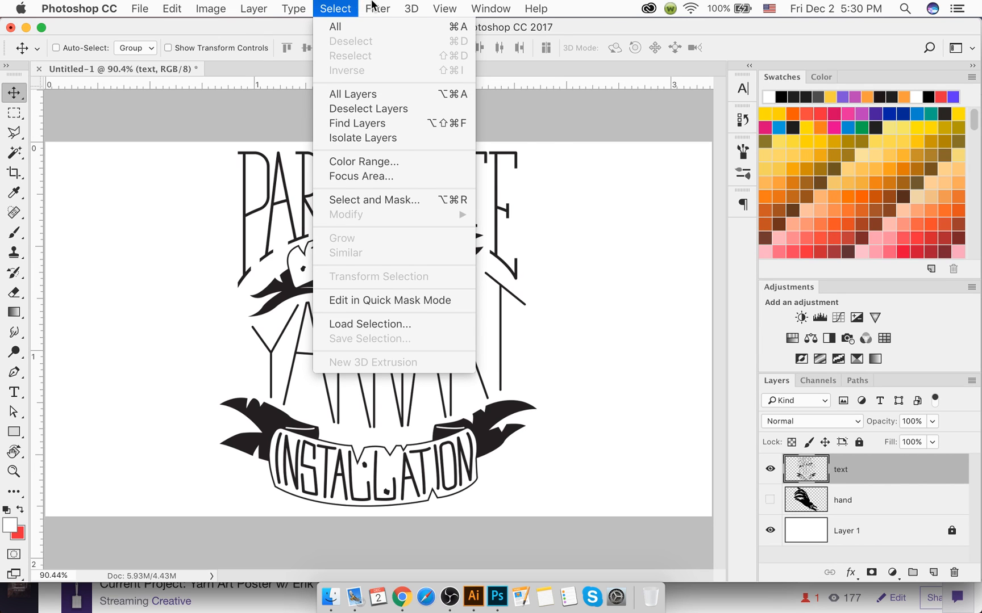
mouse_move(375, 7)
mouse_move(424, 193)
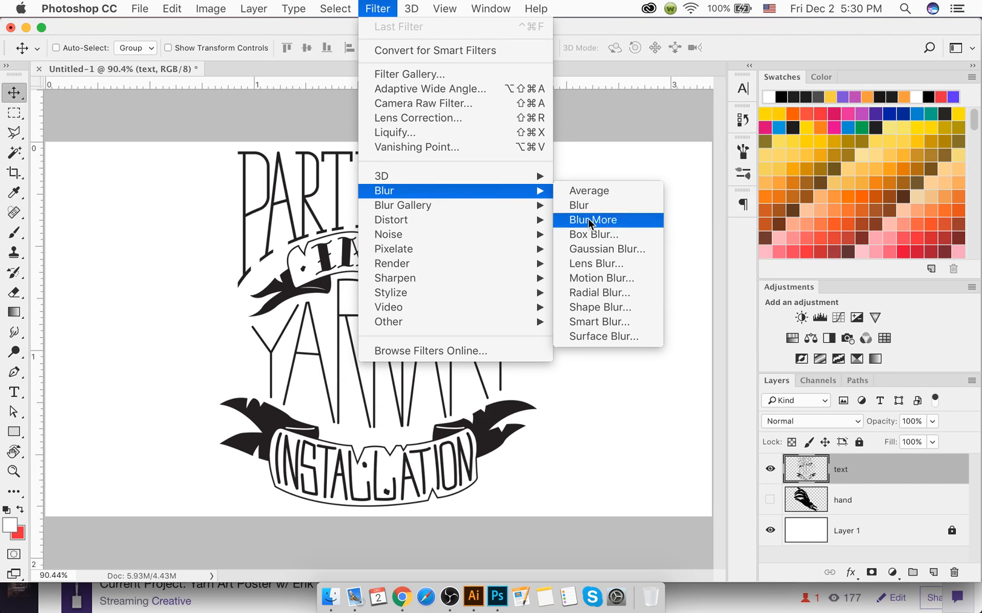
click(590, 249)
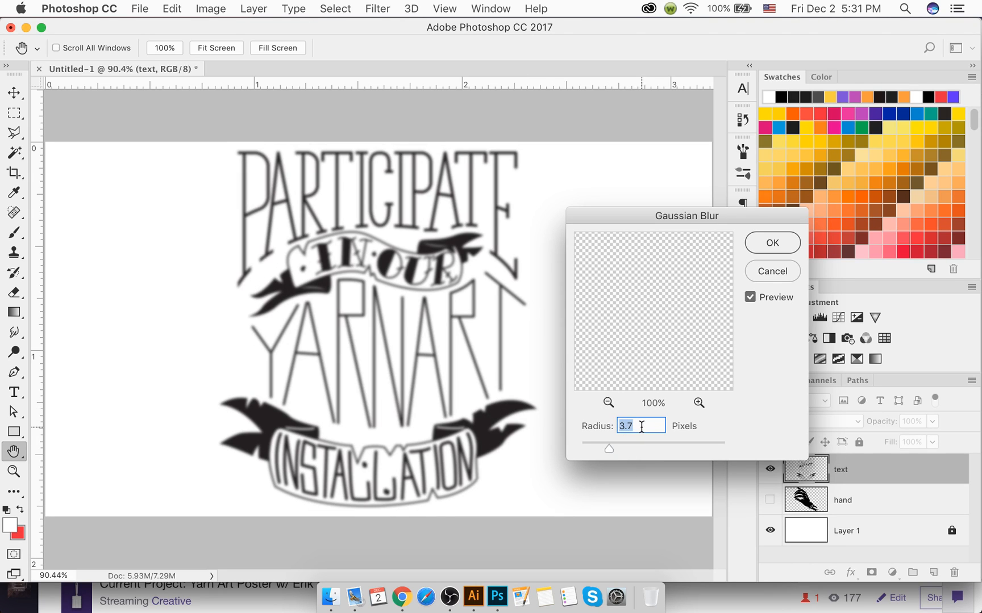
text(1.0)
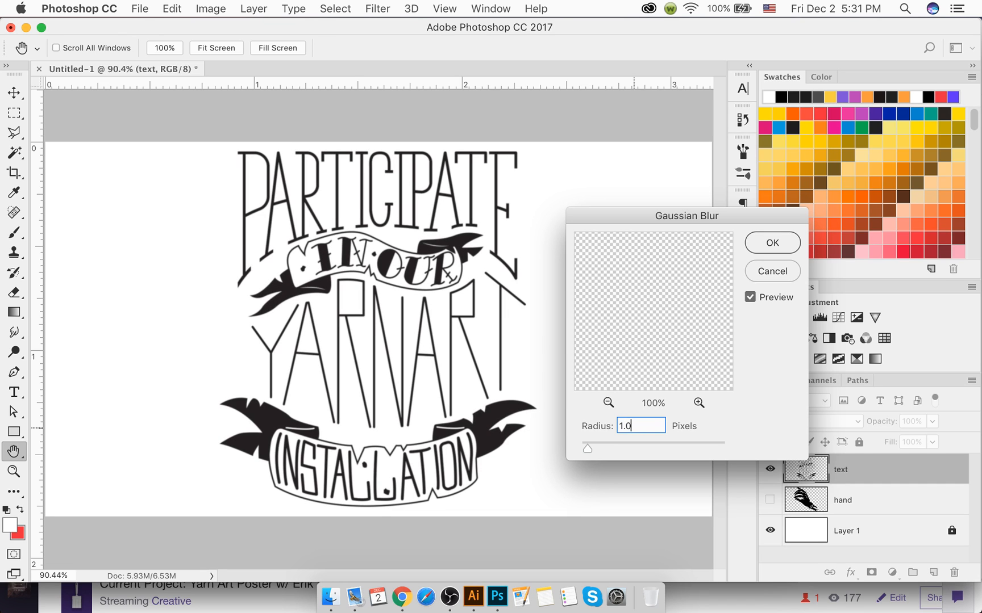
scroll(437, 283, up, 3)
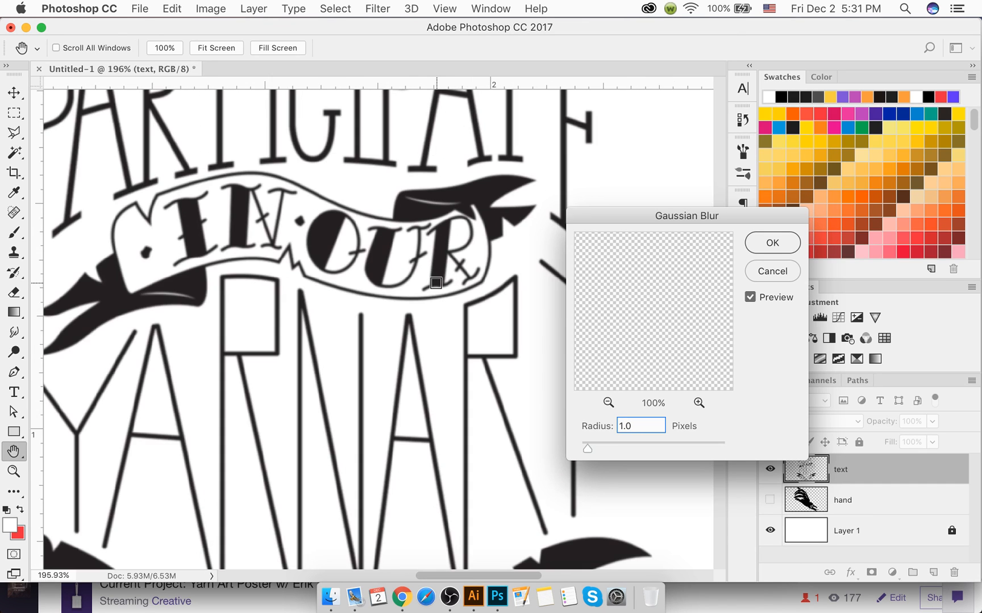
scroll(436, 277, up, 3)
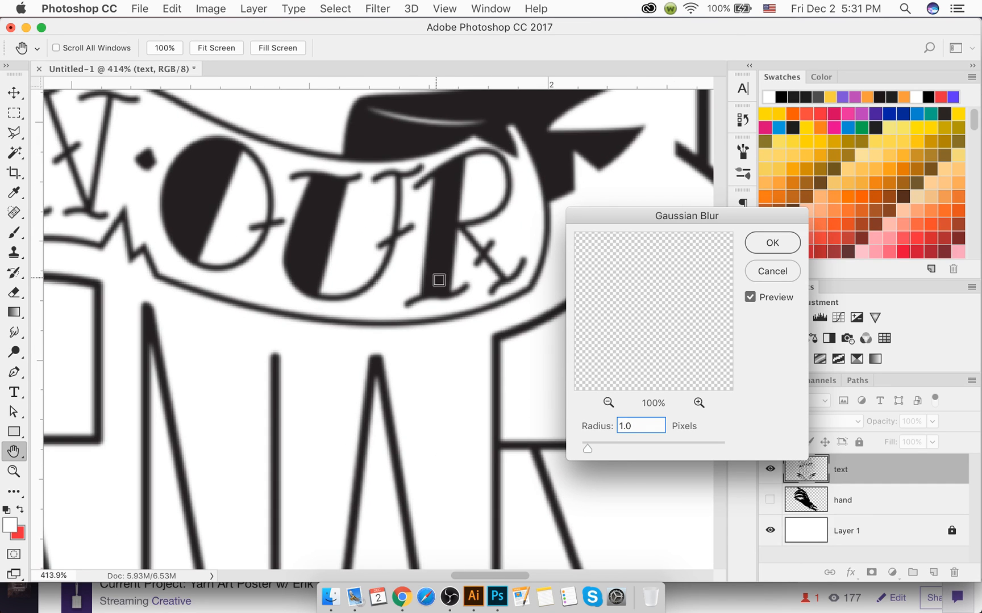
Step: Compare Gaussian Blur radii of 0.1 and 1.0 pixels on the enlarged lettering, and discard the blur
drag(587, 449, 575, 453)
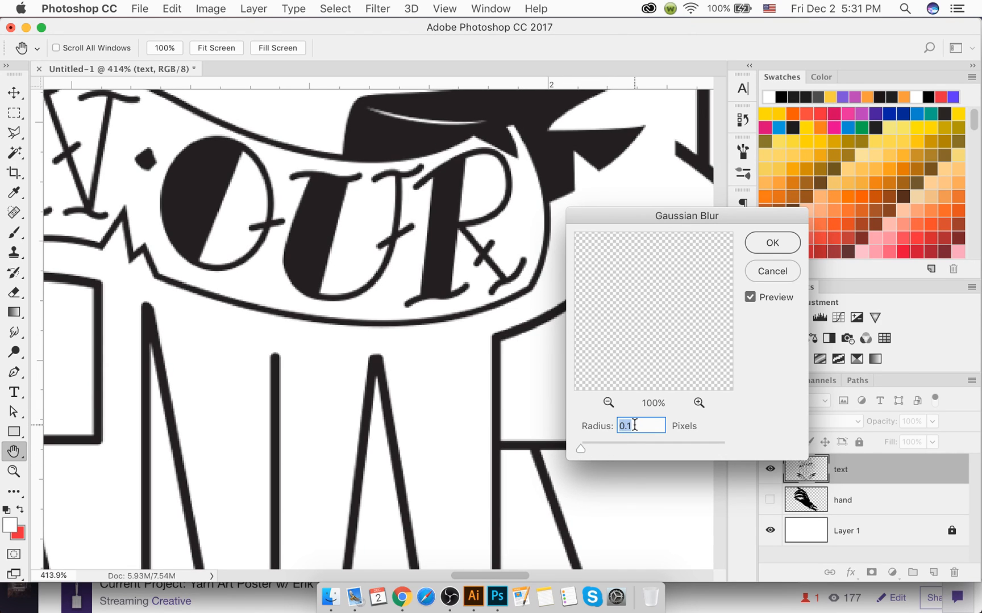
key(Up)
key(Up)
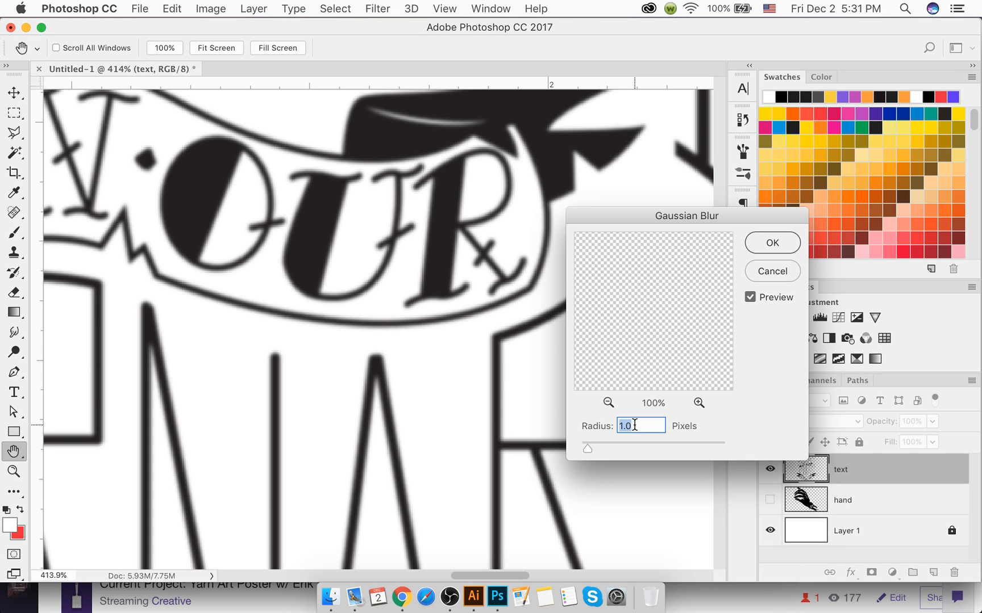
click(767, 273)
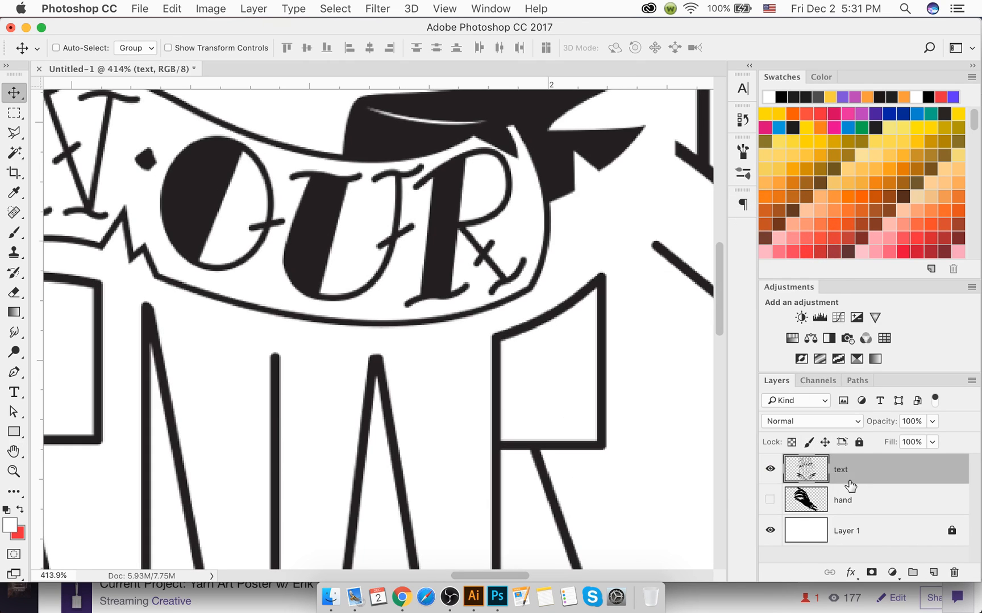
Step: Duplicate the text and hand layers, placing each copy beneath its original, and keep both copies hidden
drag(849, 475, 847, 486)
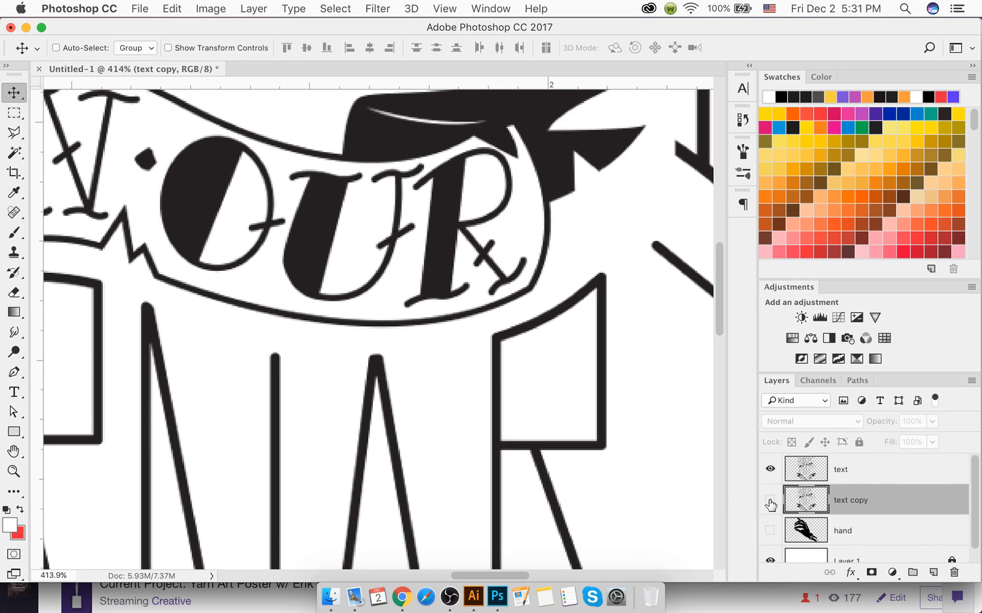
click(848, 530)
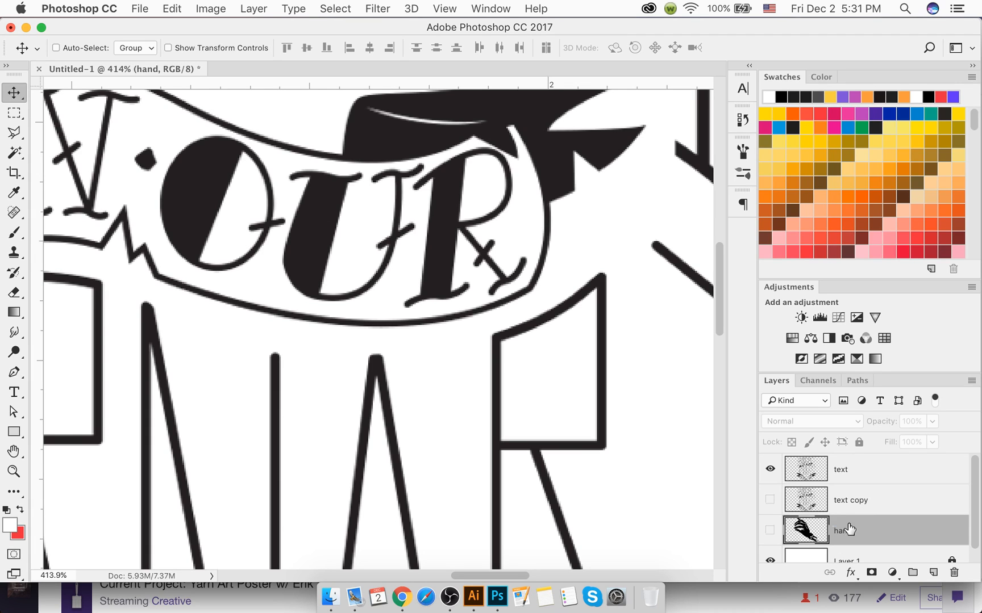
double_click(847, 531)
drag(878, 537, 869, 546)
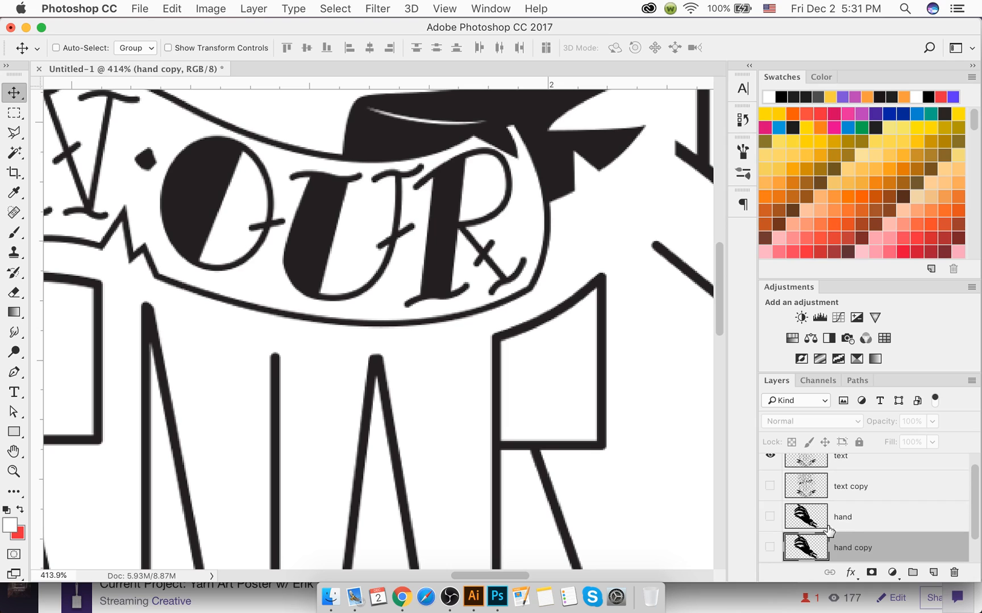
Step: Mark the text copy and hand copy layers together with the red color label
scroll(869, 494, up, 1)
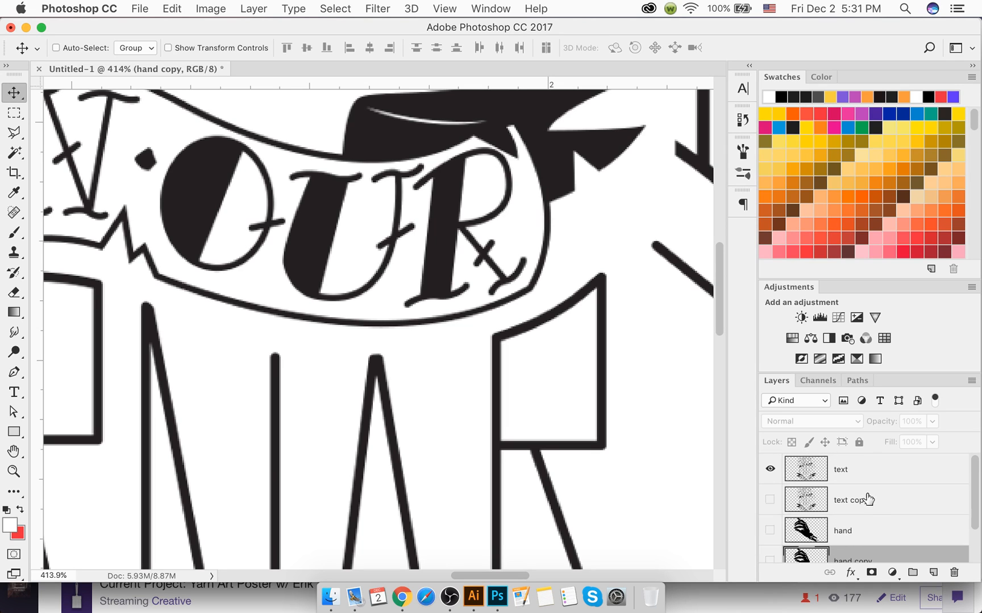
click(871, 505)
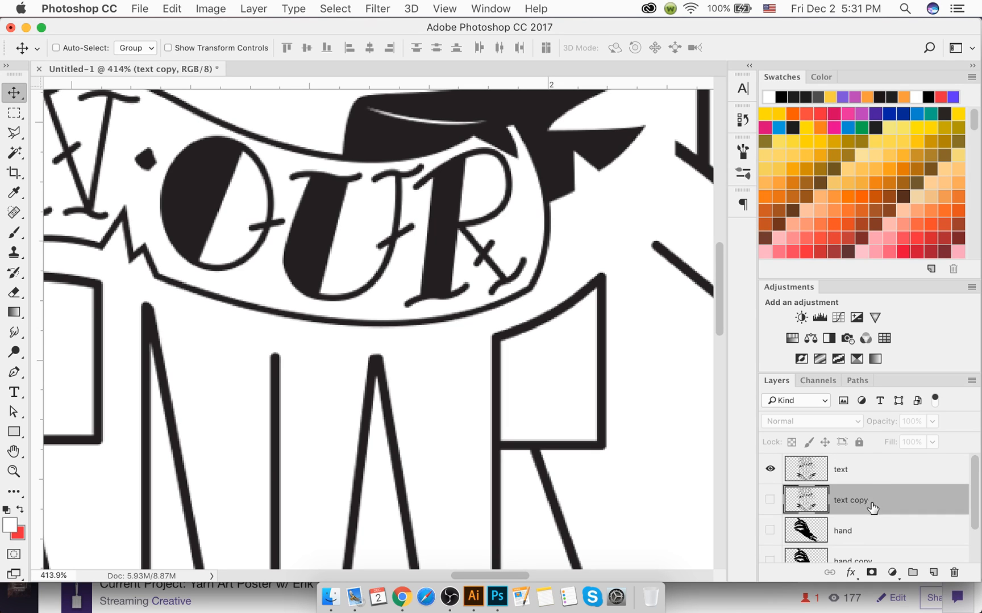
super+click(869, 549)
right_click(870, 548)
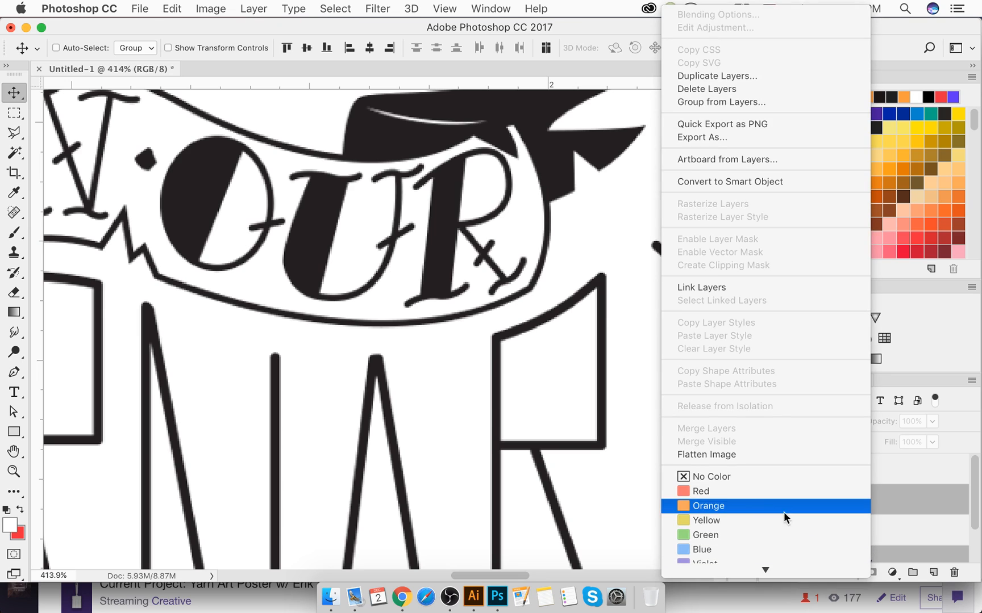
click(753, 492)
Step: Apply a Gaussian Blur with a radius of 1.0 pixels to the text layer
click(862, 480)
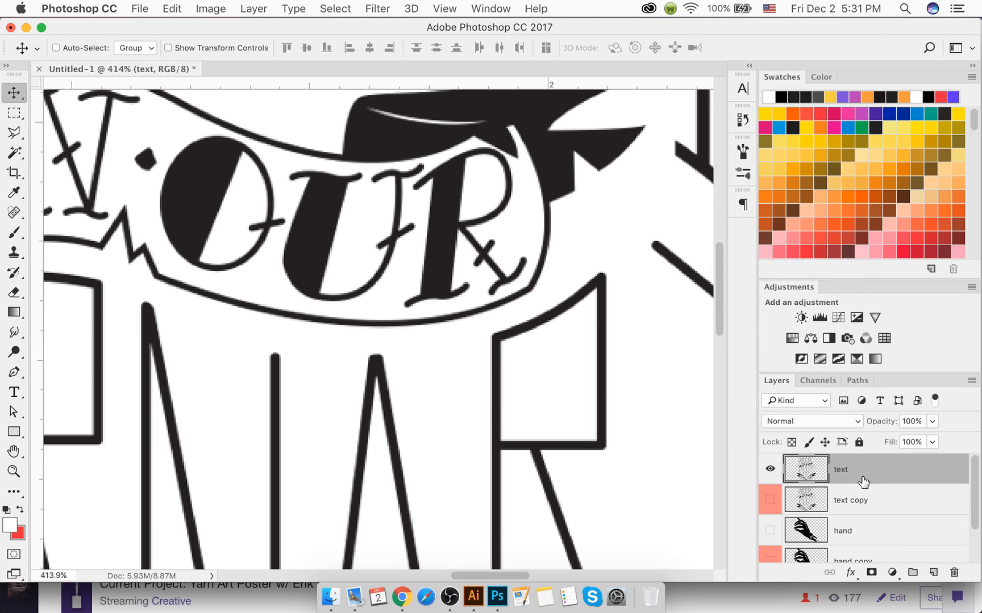
click(373, 8)
mouse_move(397, 191)
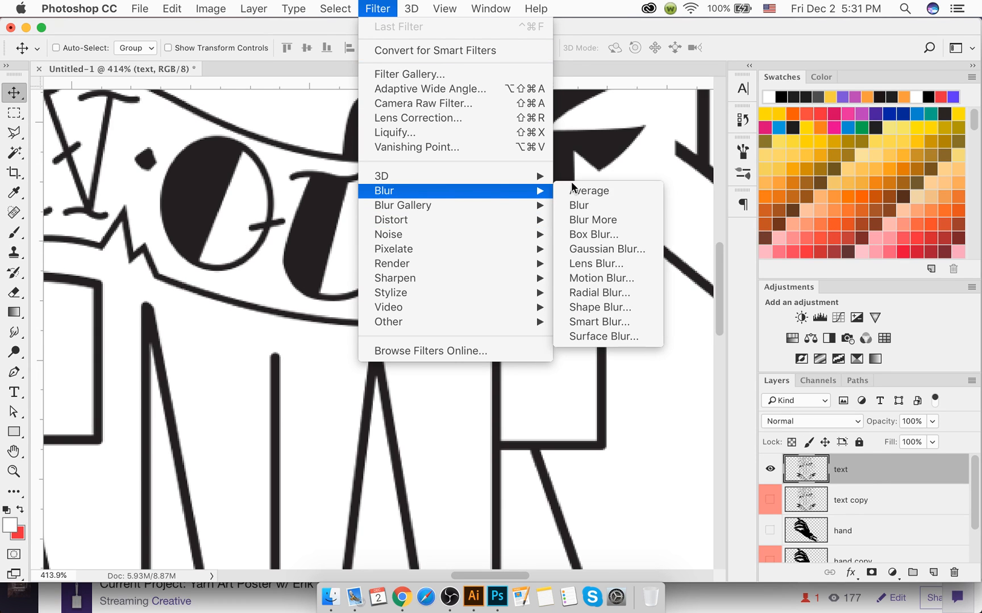
click(597, 250)
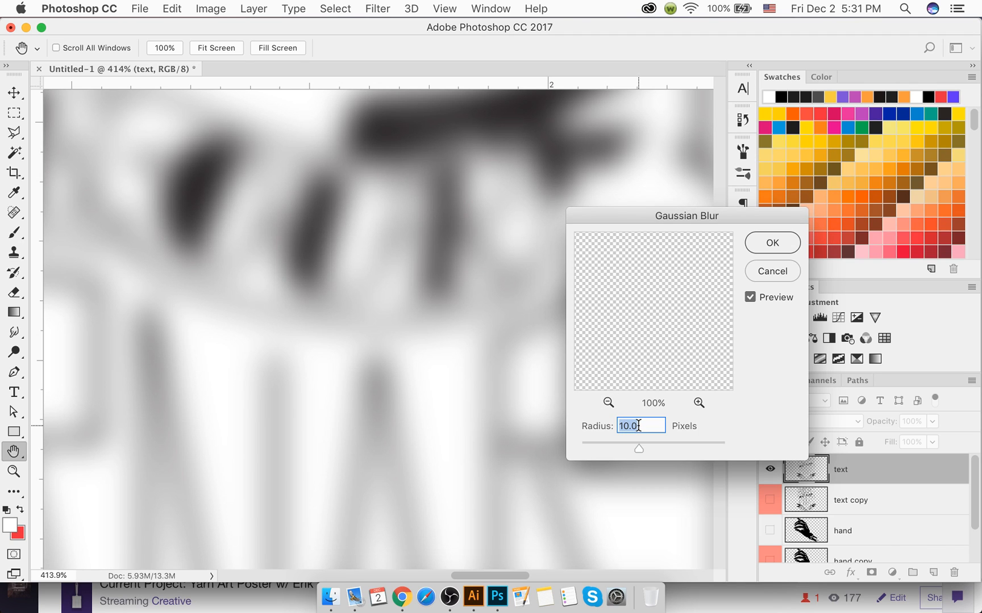
text(1)
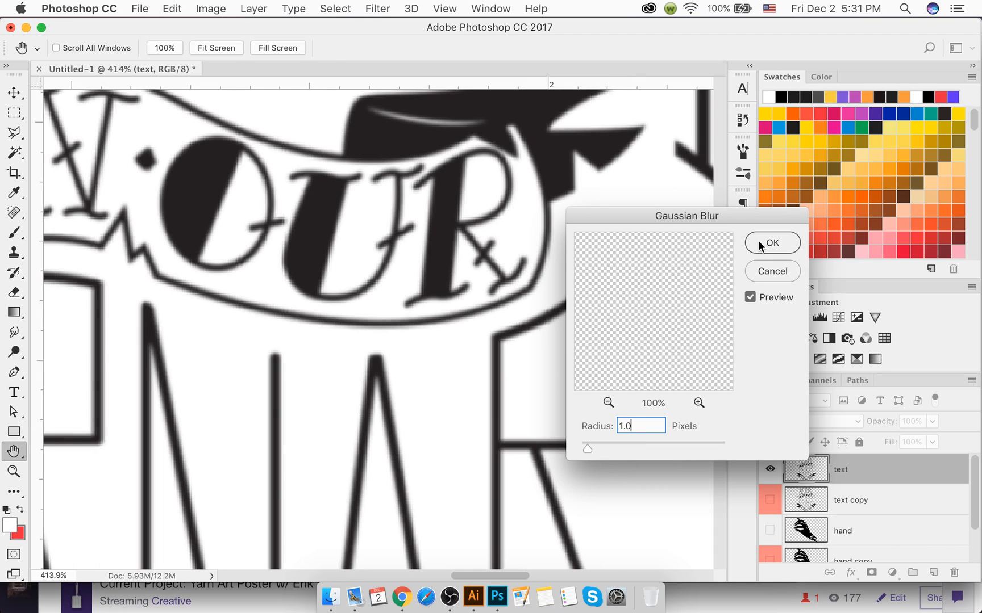
click(764, 244)
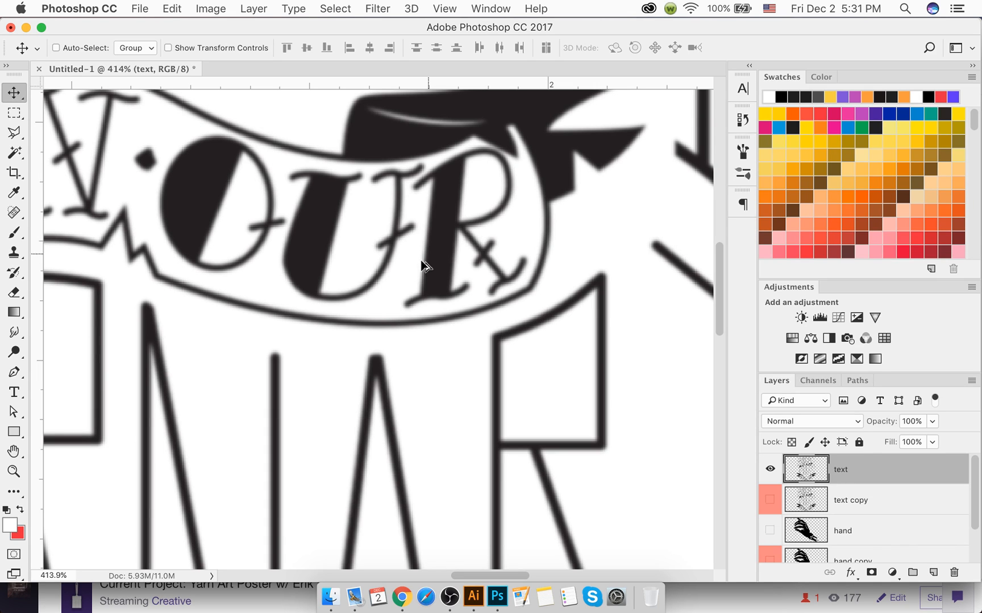
Step: Add a new layer above the text layer and try the 1067 px texture brush in white over the lettering, undoing the test
scroll(392, 281, down, 10)
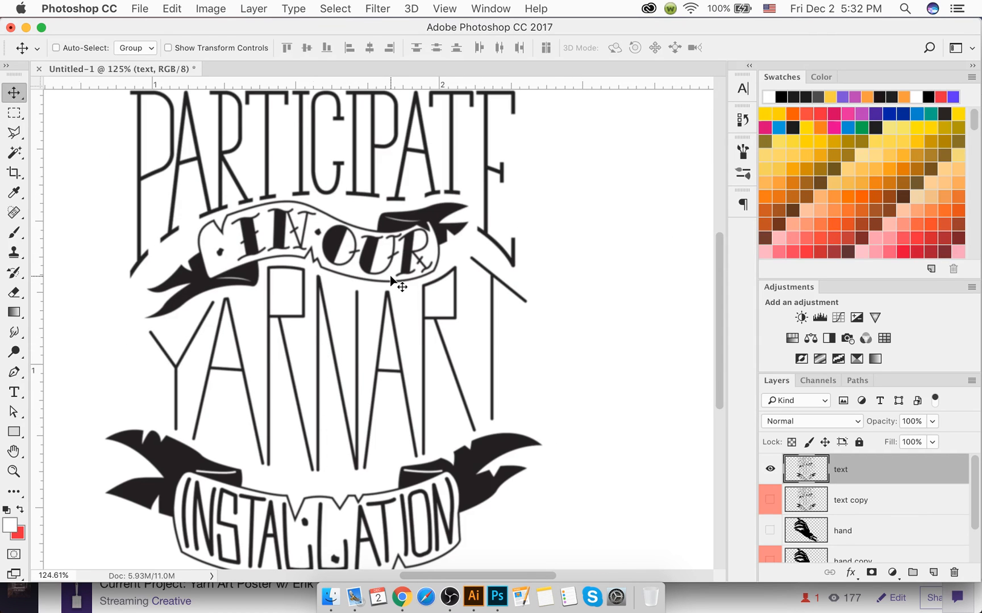
scroll(392, 281, down, 2)
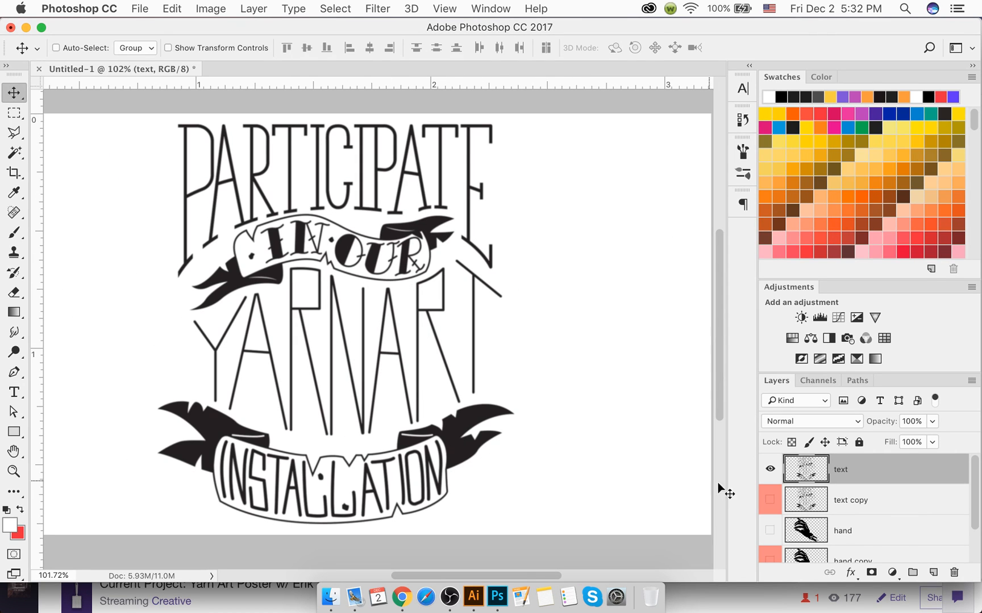
click(933, 573)
key(b)
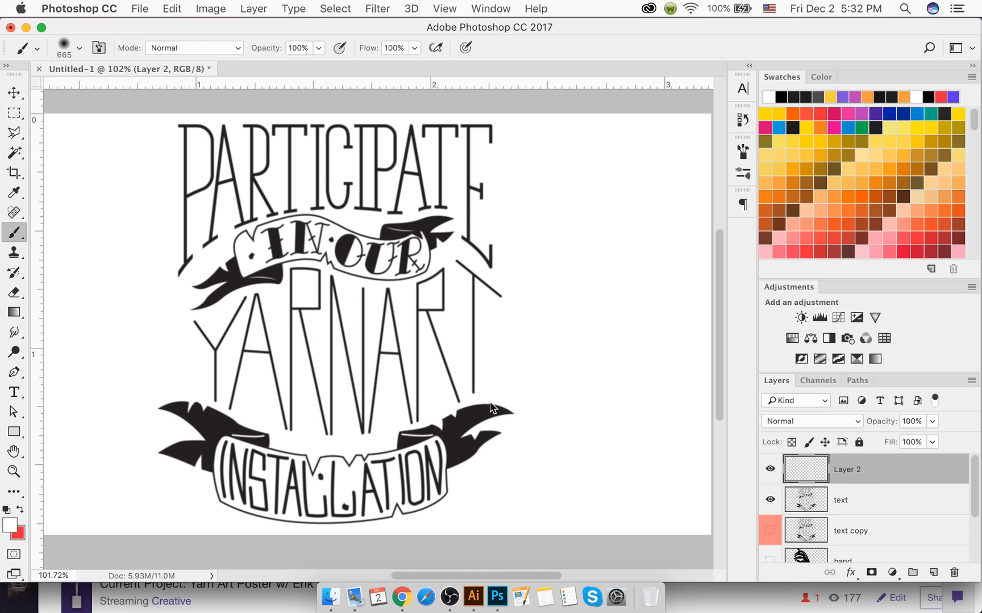
right_click(353, 240)
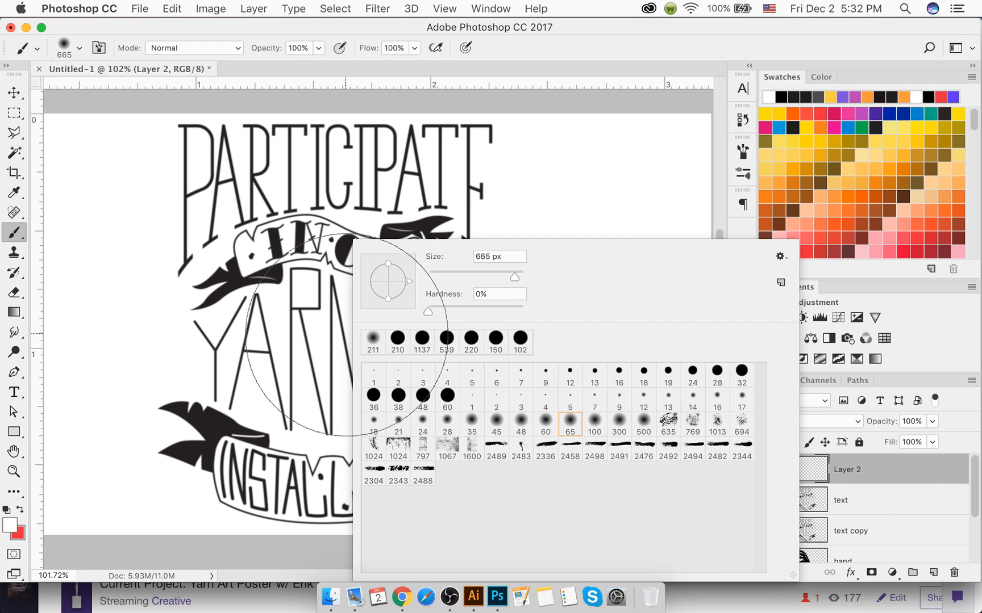
click(446, 452)
click(261, 248)
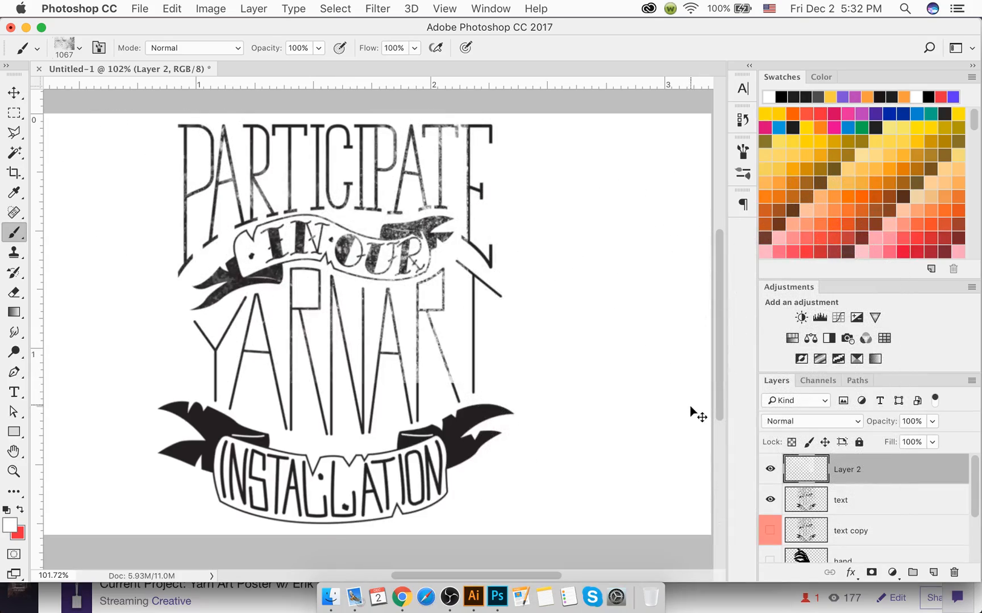
key(super+z)
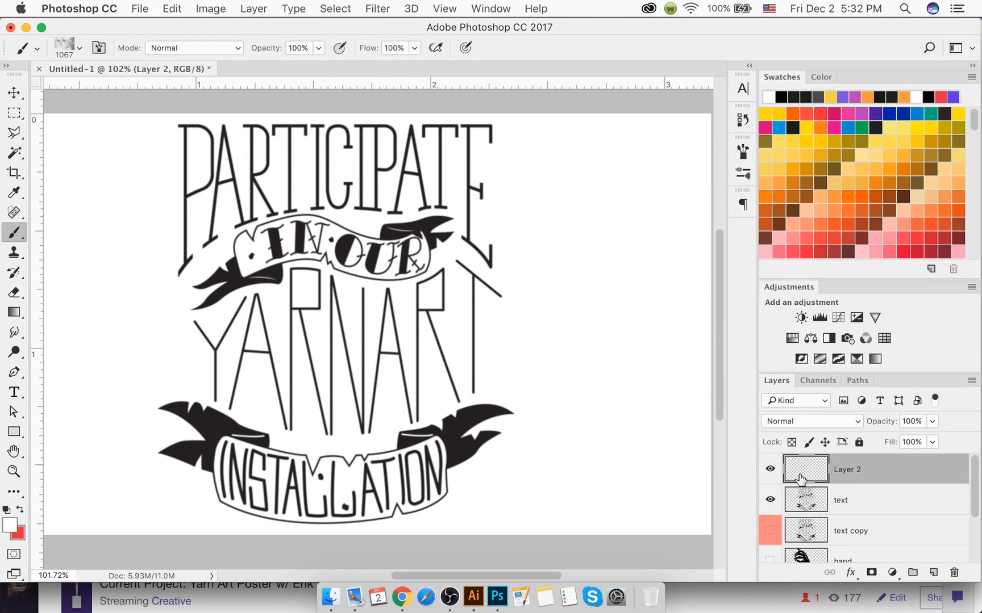
Step: Clip Layer 2 to the text layer with a clipping mask
right_click(845, 469)
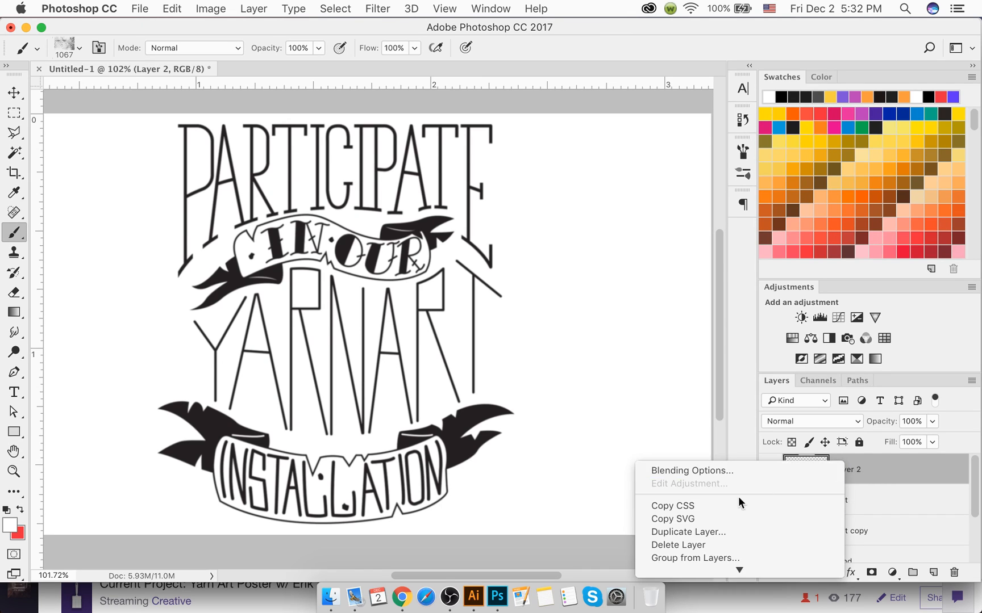
scroll(725, 499, down, 3)
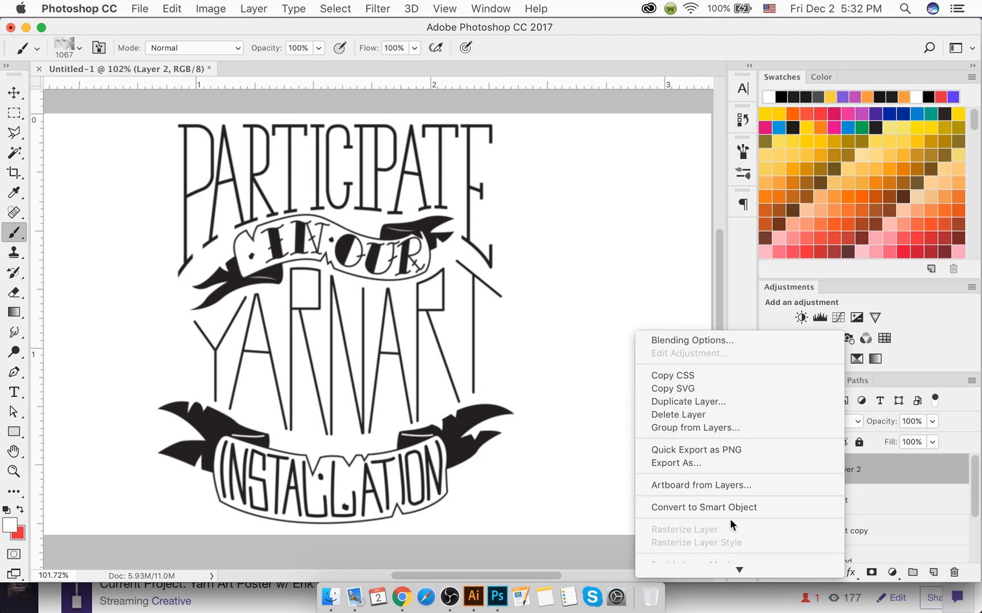
scroll(728, 518, down, 5)
click(718, 491)
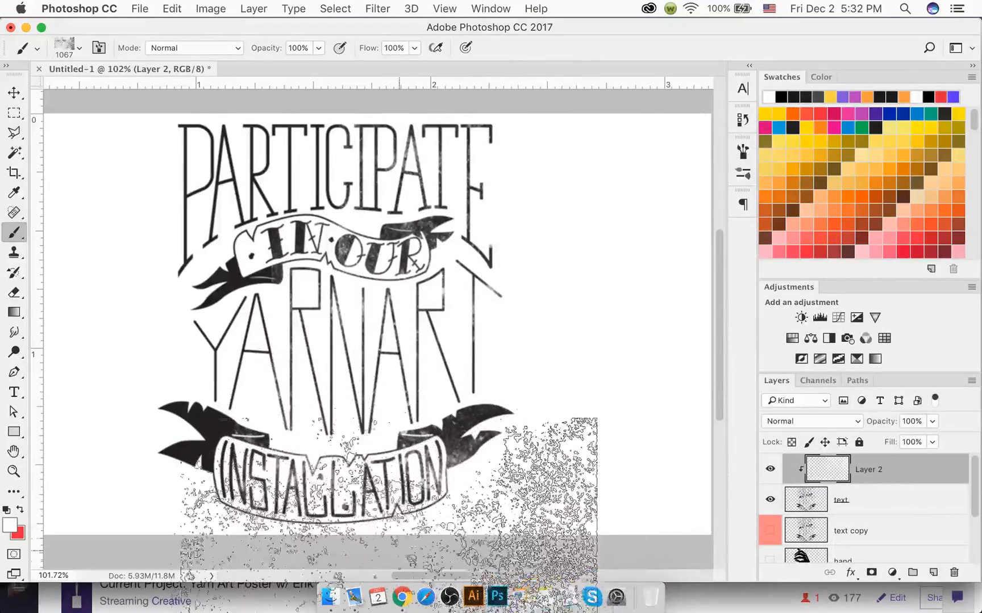
Step: Rotate the 1067 px texture brush about half a turn and distress the lettering and ribbons on the artwork's left side in white
right_click(307, 301)
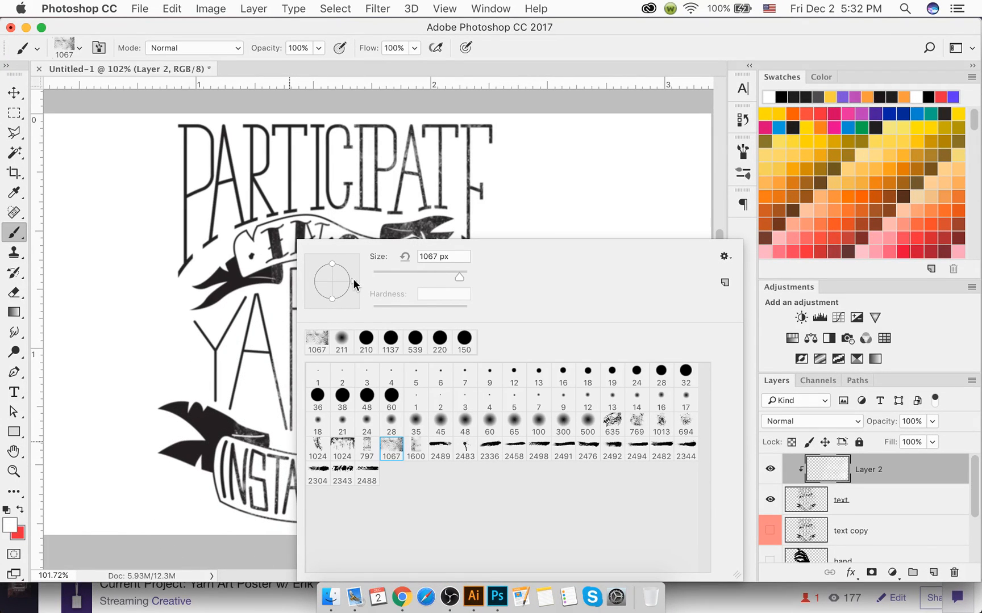
drag(353, 284, 290, 295)
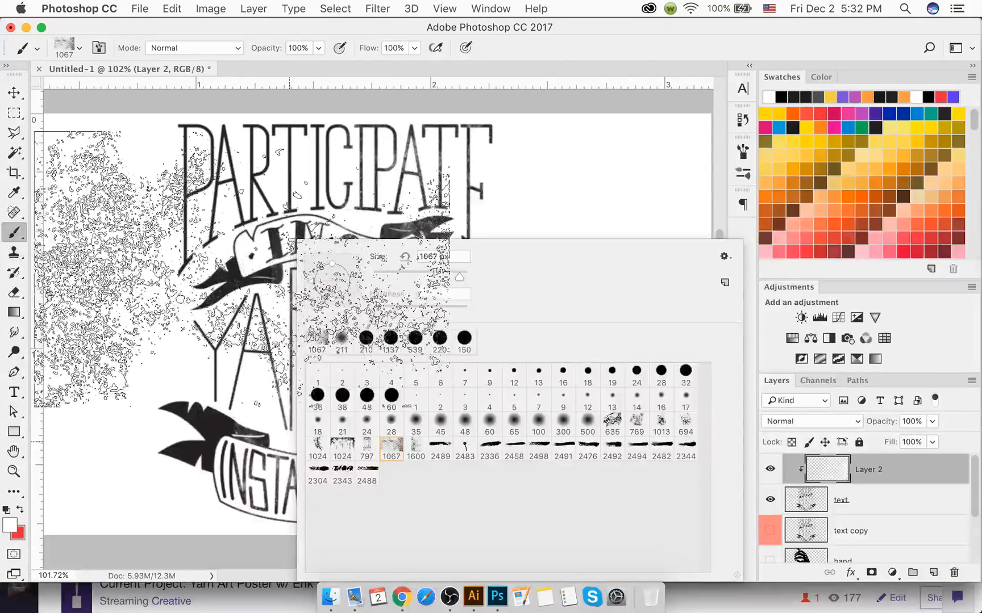
click(241, 269)
key(super+z)
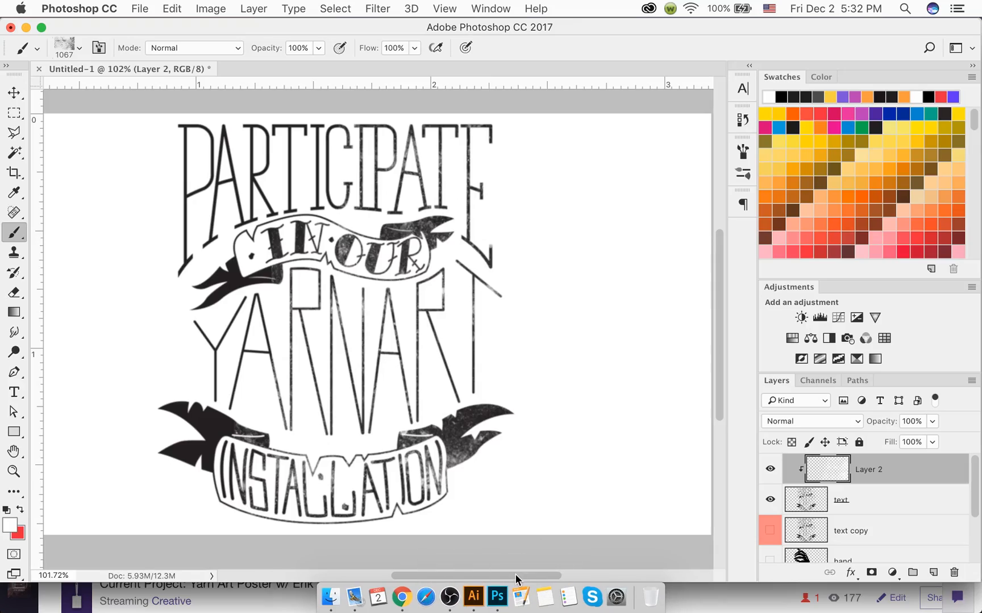
drag(515, 575, 440, 572)
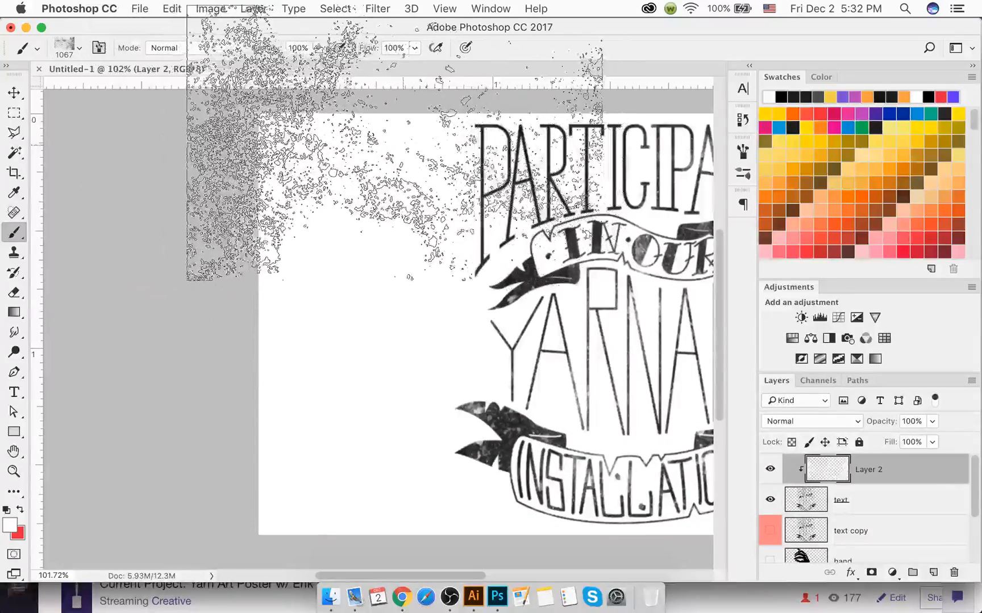
scroll(176, 402, up, 5)
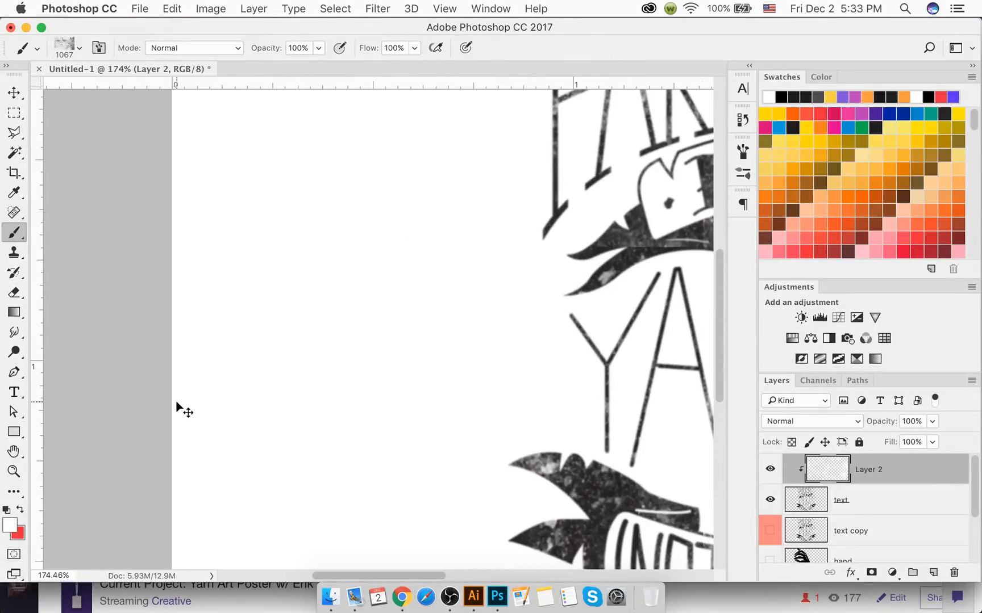
scroll(176, 402, down, 3)
scroll(177, 403, down, 1)
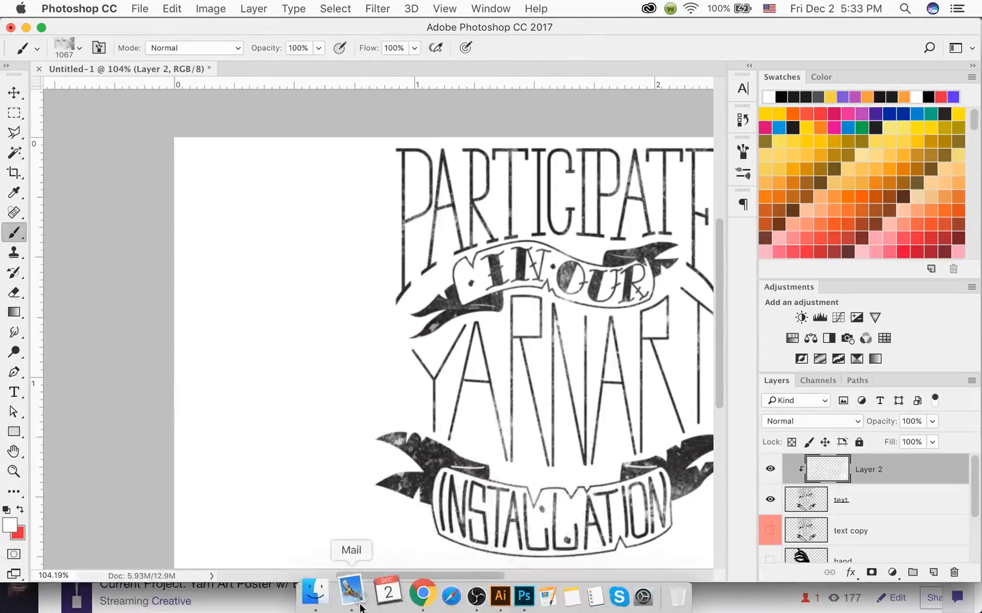
drag(376, 572, 408, 575)
drag(716, 270, 718, 281)
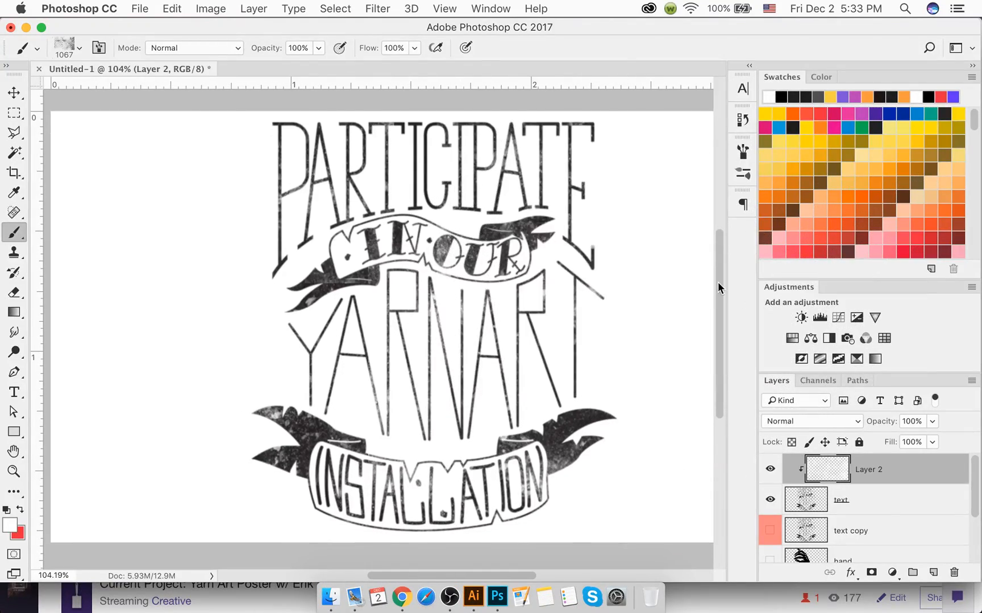
Step: Try the 769 px grunge brush in white over the lettering at different zoom levels
click(14, 92)
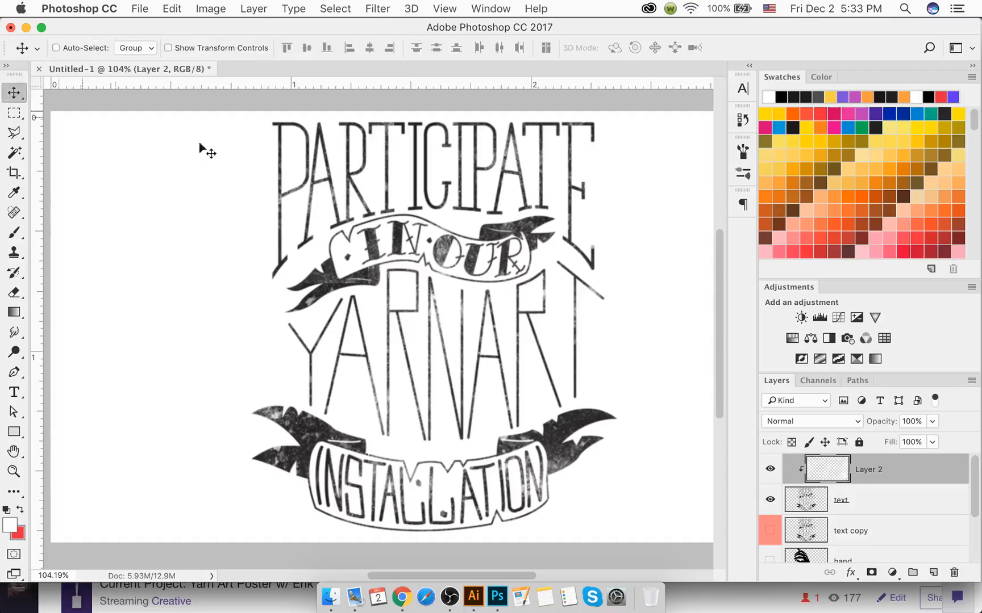
key(b)
right_click(458, 212)
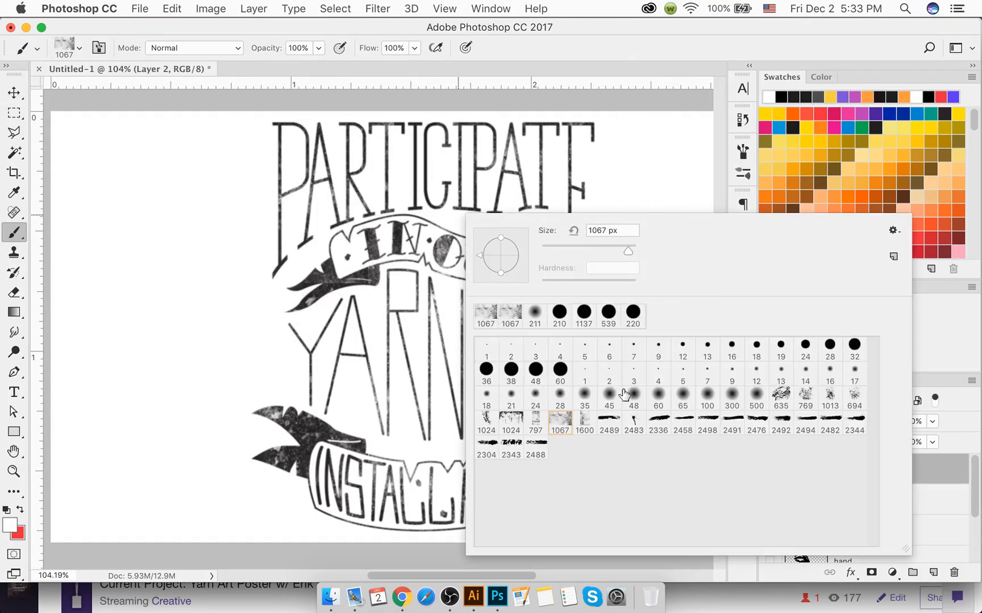
click(804, 398)
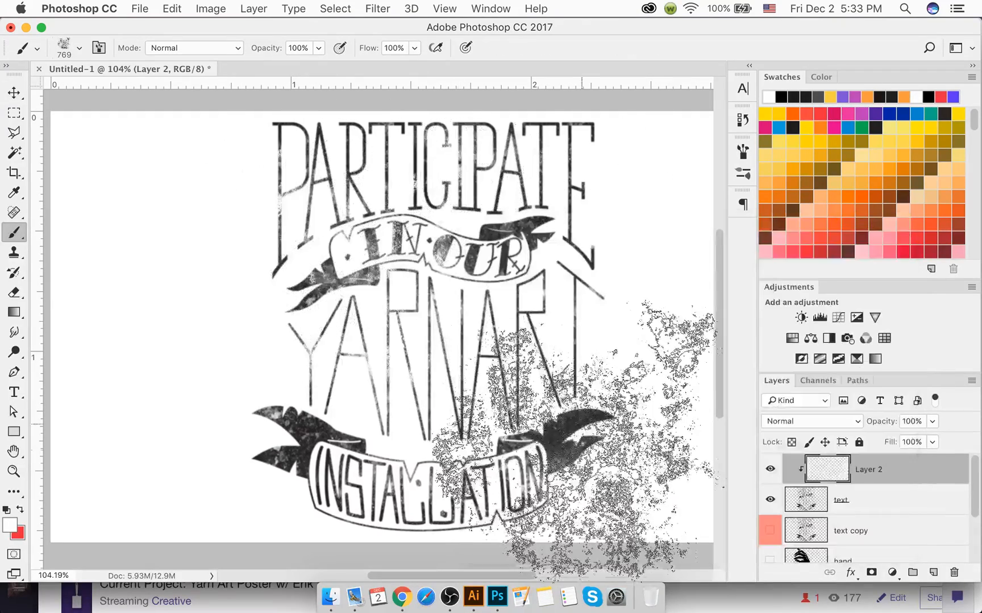
scroll(511, 327, up, 2)
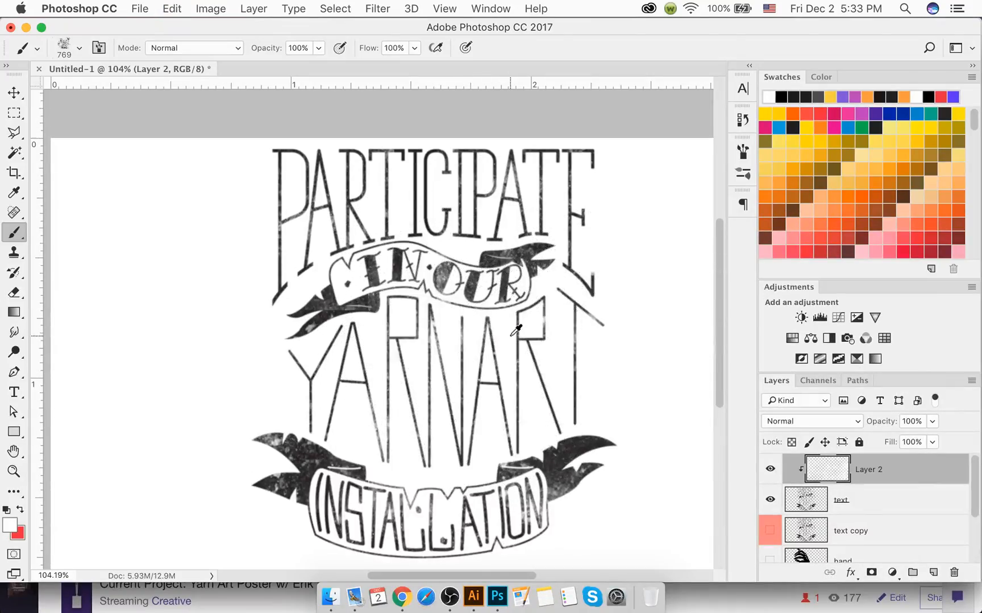
scroll(513, 330, up, 3)
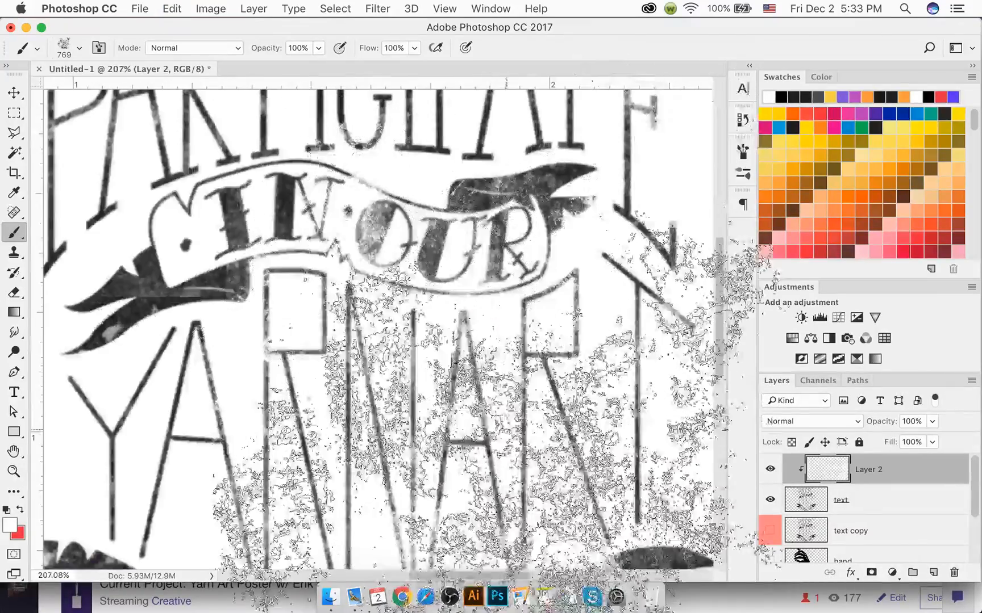
scroll(409, 318, down, 2)
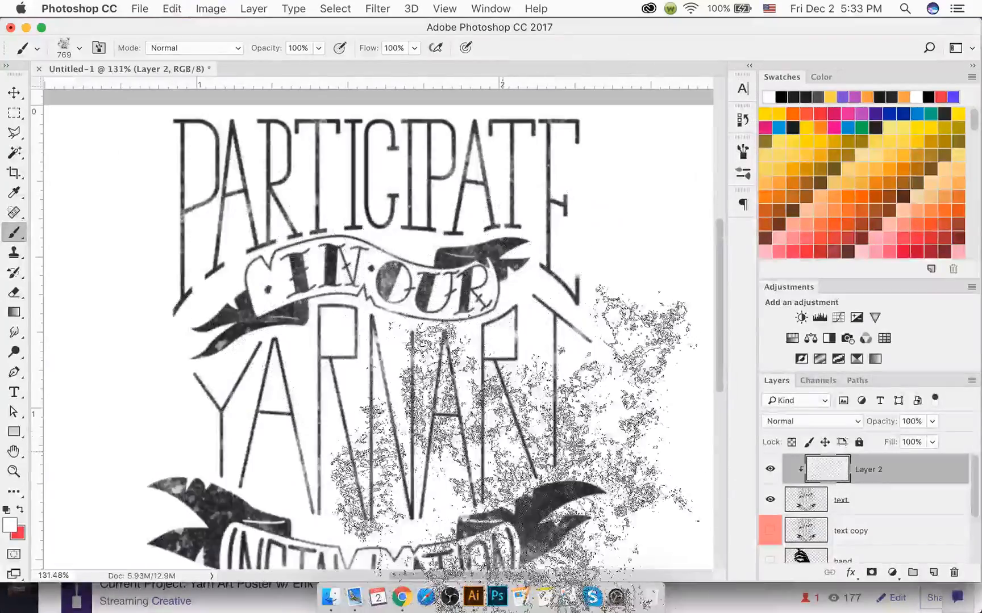
Step: Try the 797 px texture brush on the lettering and undo the marks
right_click(516, 386)
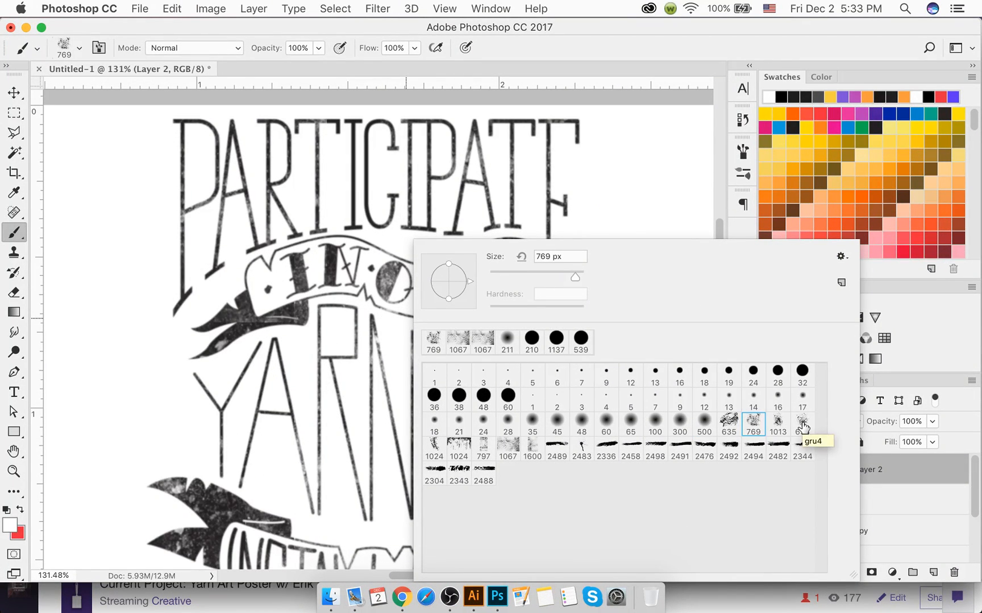
click(483, 446)
key(Return)
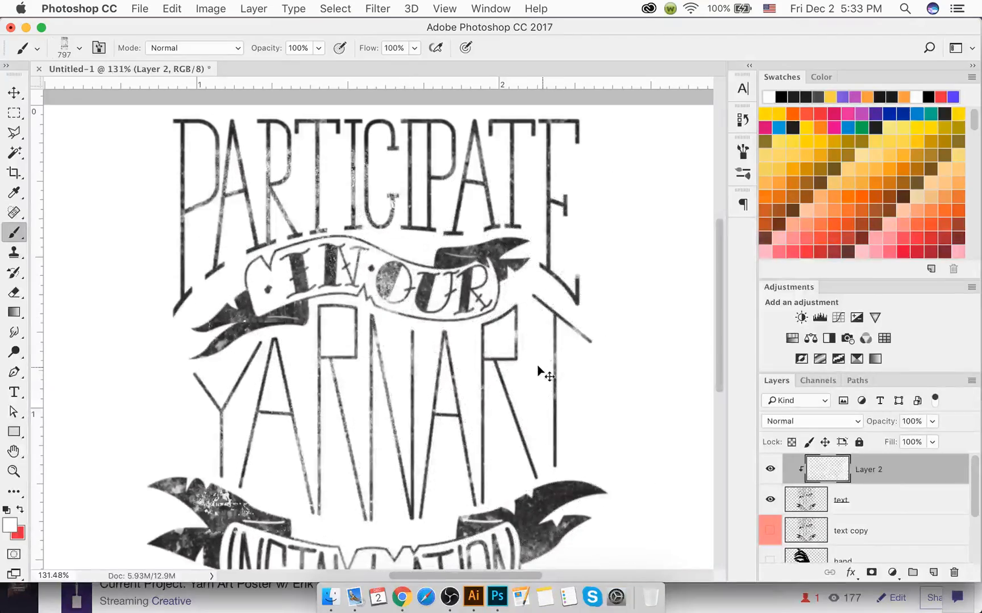
key(super+z)
Step: Enlarge the texture brush to 1838 px, try it over the whole lettering, and undo the mark
scroll(443, 357, down, 5)
ctrl+alt+drag(375, 337, 466, 307)
click(373, 325)
ctrl+alt+drag(373, 300, 513, 267)
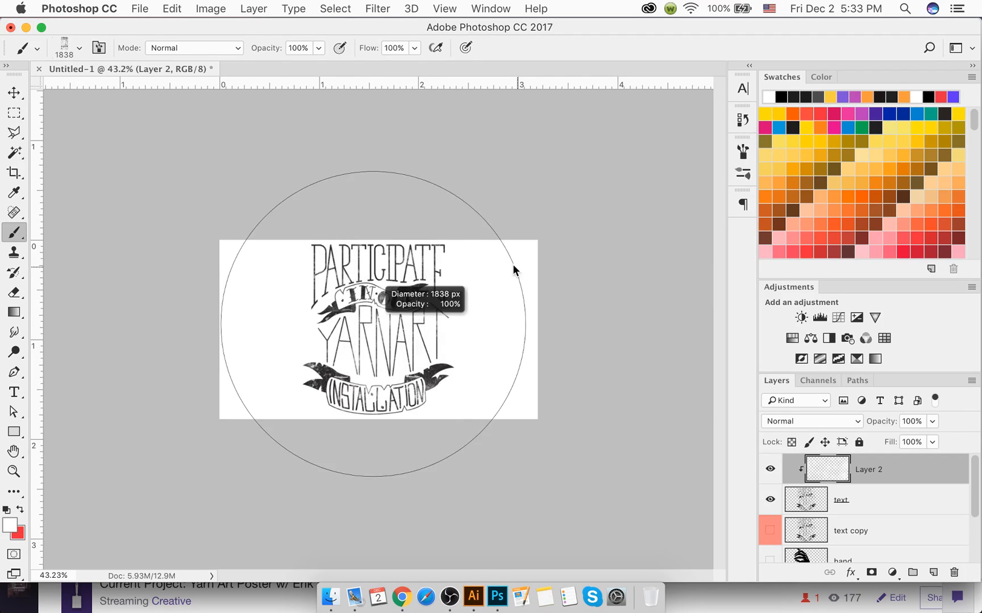
click(378, 300)
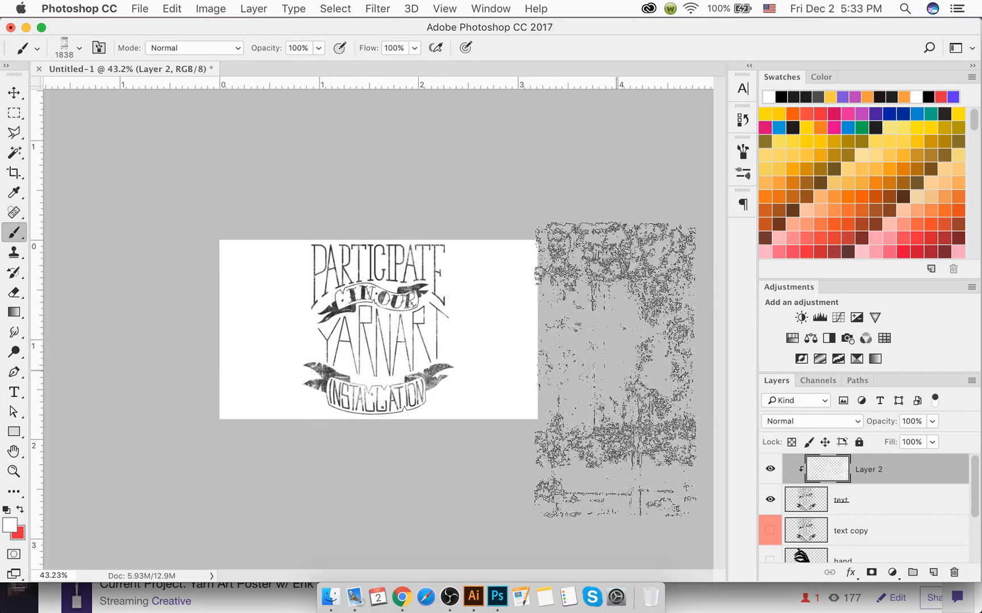
key(super+z)
click(20, 94)
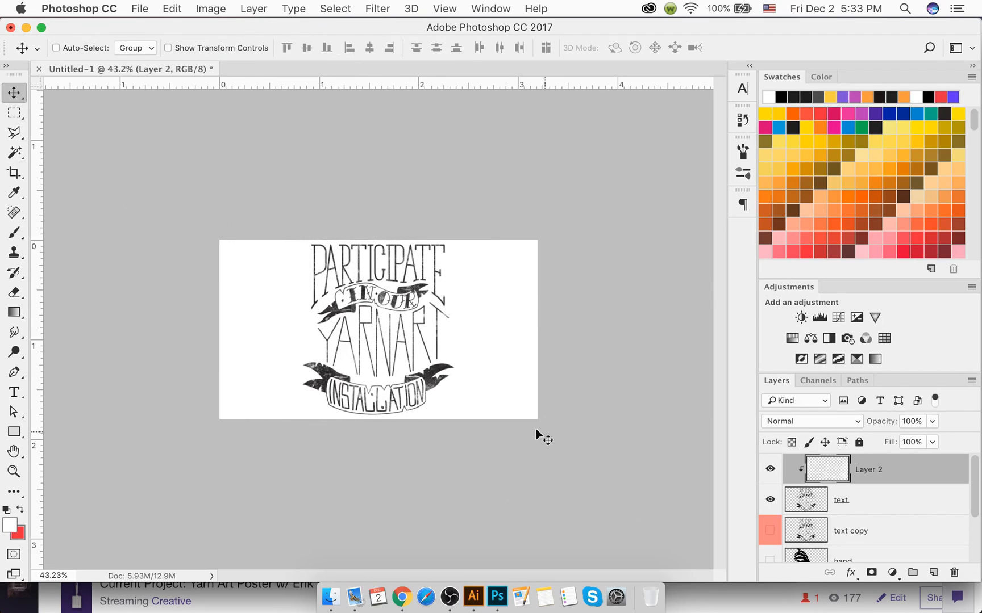
Step: Merge Layer 2 and the text layer into a single layer
scroll(388, 375, up, 3)
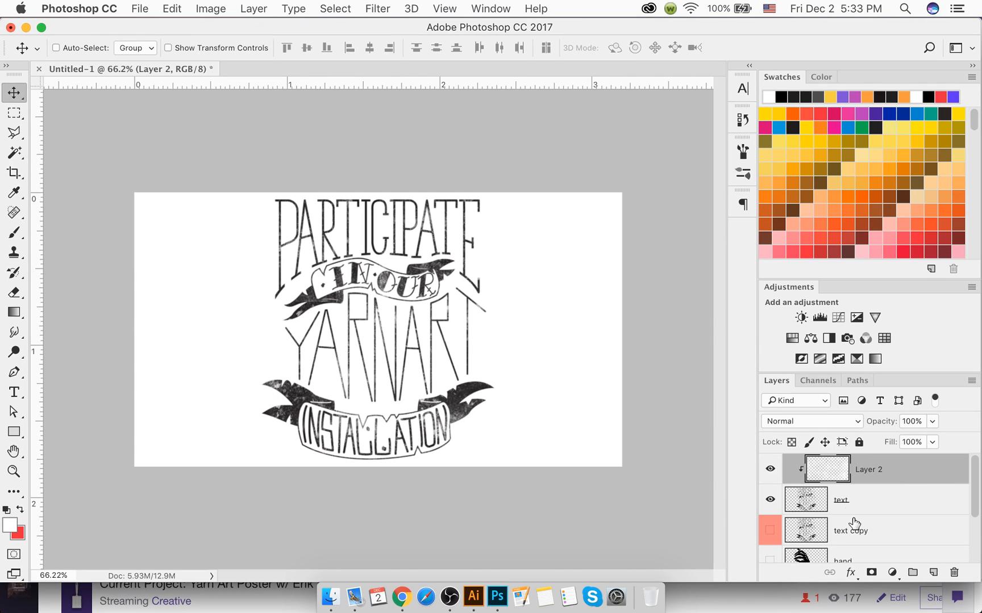
shift+click(854, 507)
key(super+e)
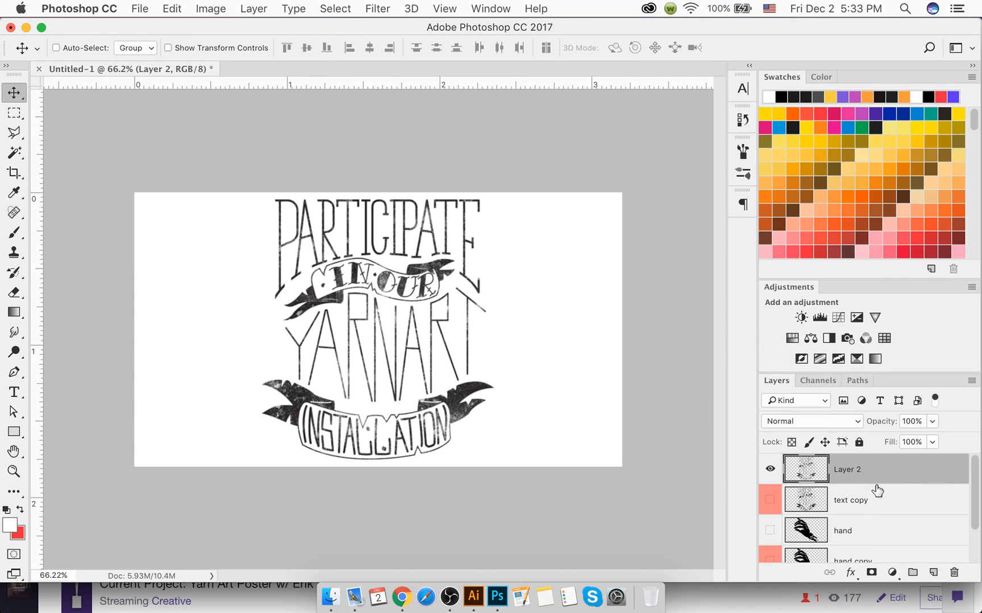
scroll(772, 540, down, 2)
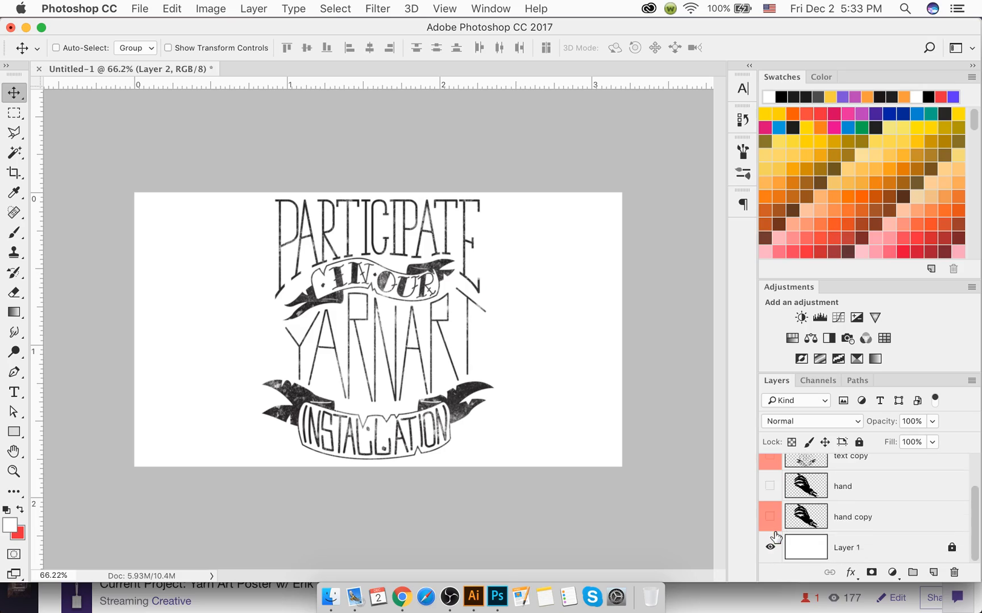
Step: Hide the white background layer, examine the distressed lettering against transparency, and show the layer again
click(770, 547)
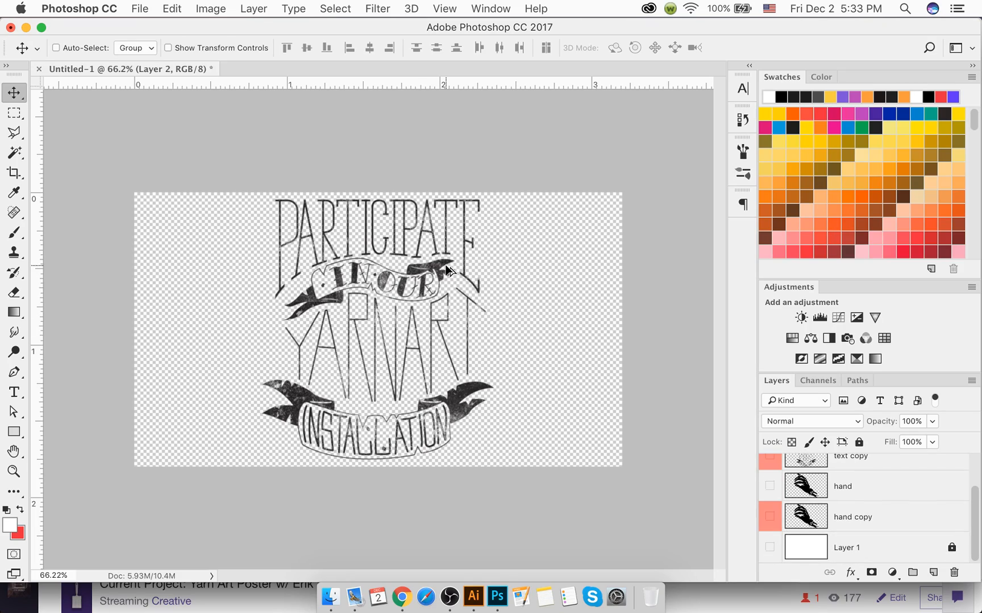
scroll(438, 264, up, 5)
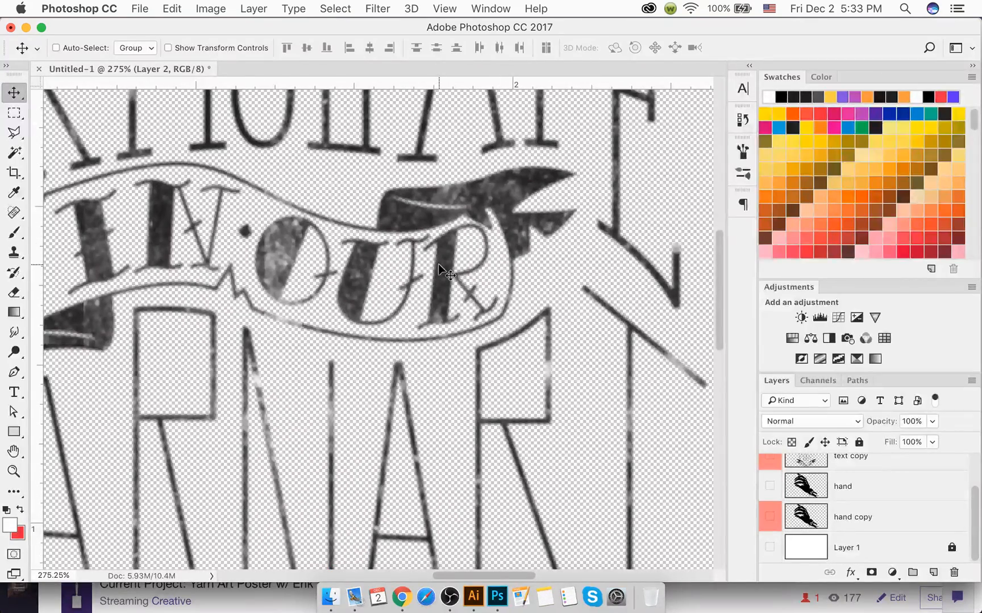
scroll(438, 263, down, 5)
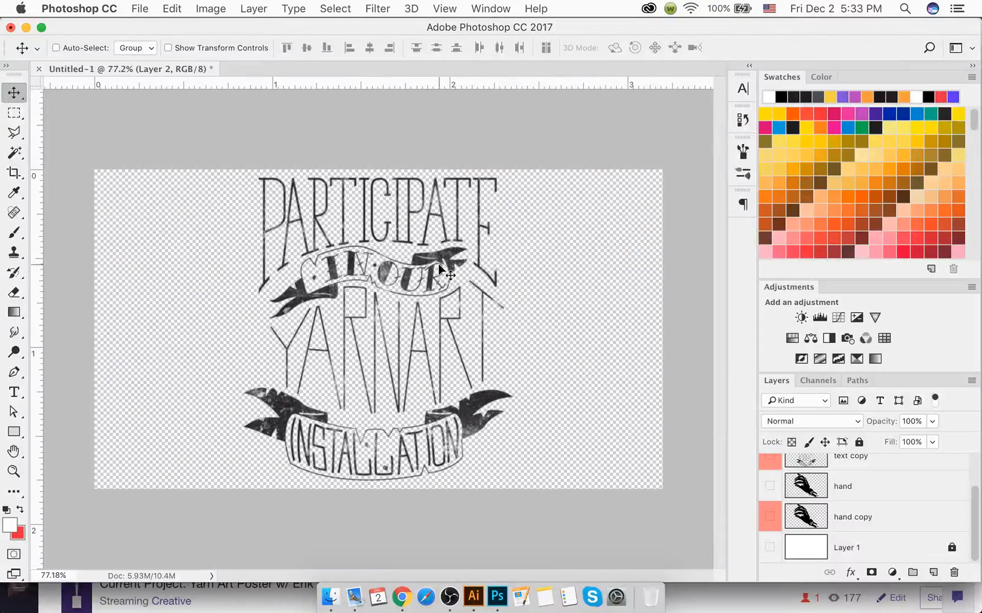
click(770, 547)
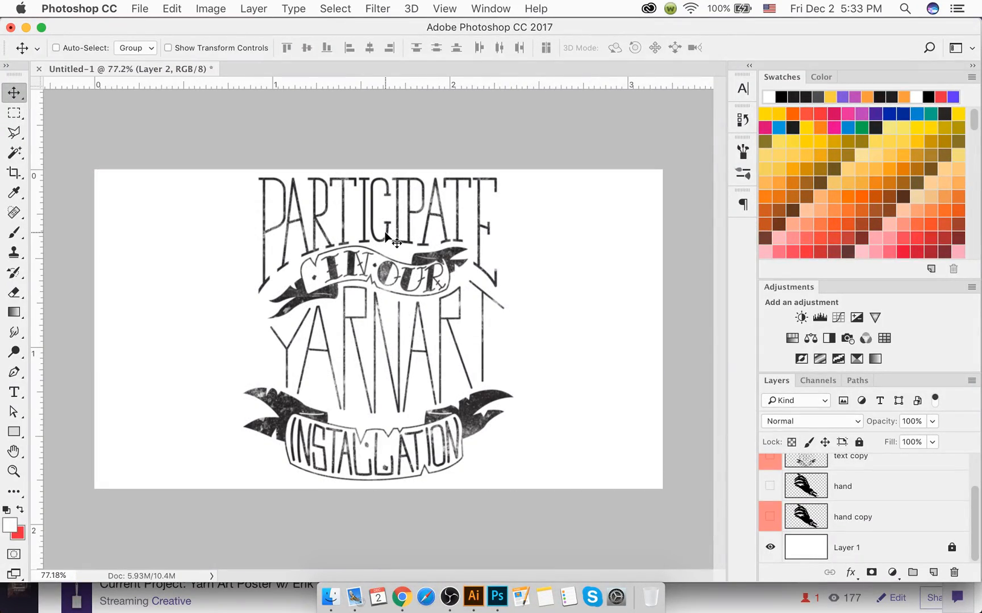
Step: Try a Threshold adjustment layer above Layer 2 with the threshold level set to 142
scroll(835, 507, up, 2)
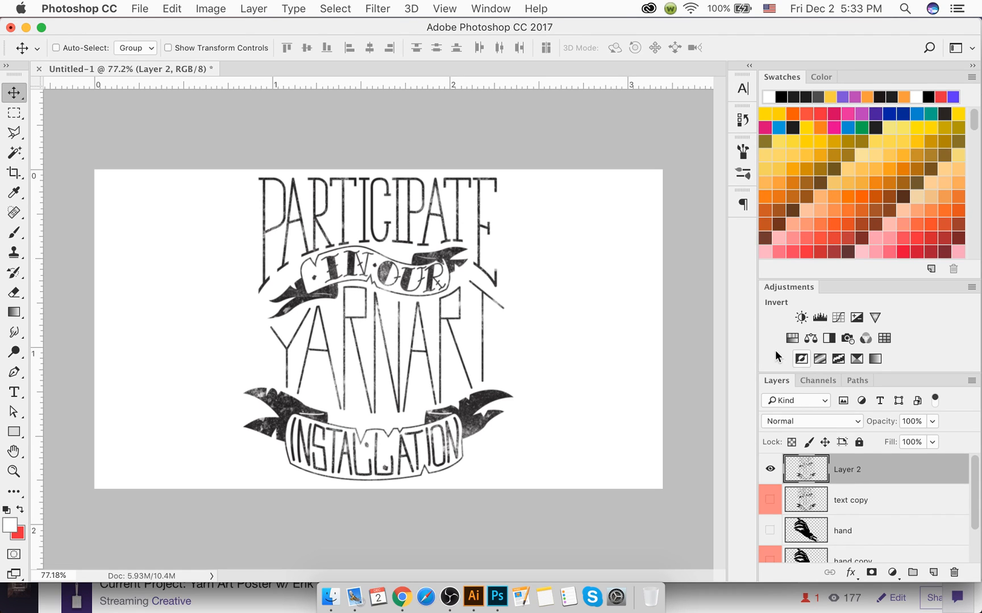
click(839, 359)
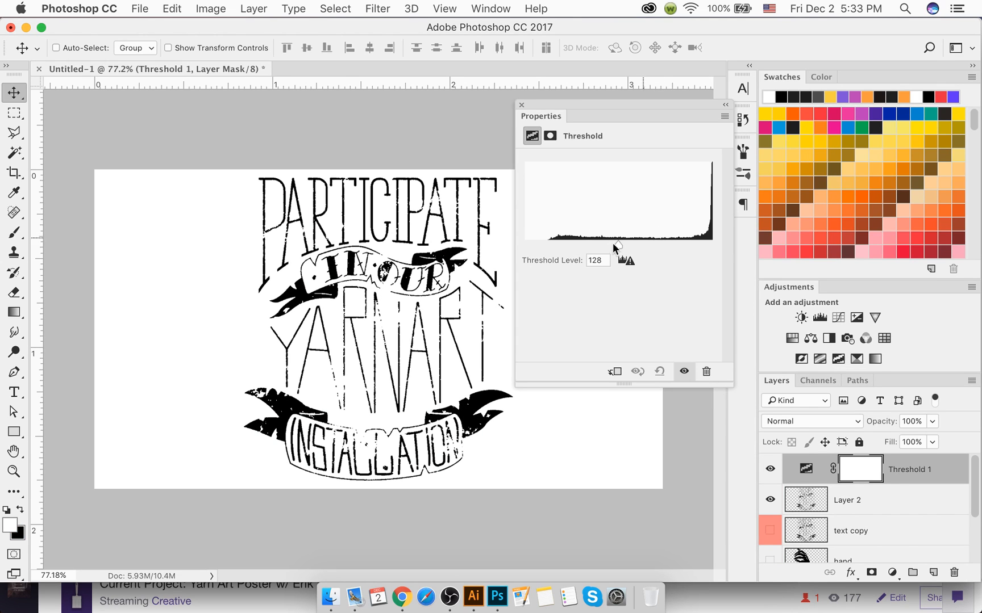
scroll(361, 277, up, 4)
scroll(364, 278, down, 3)
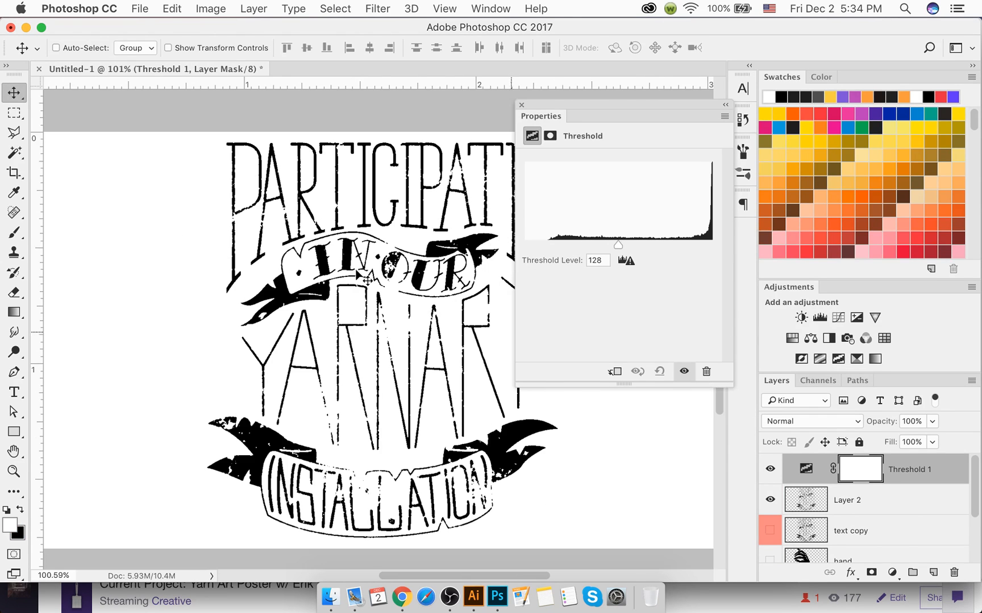
mouse_move(616, 245)
mouse_down()
mouse_move(607, 245)
mouse_move(628, 245)
mouse_up()
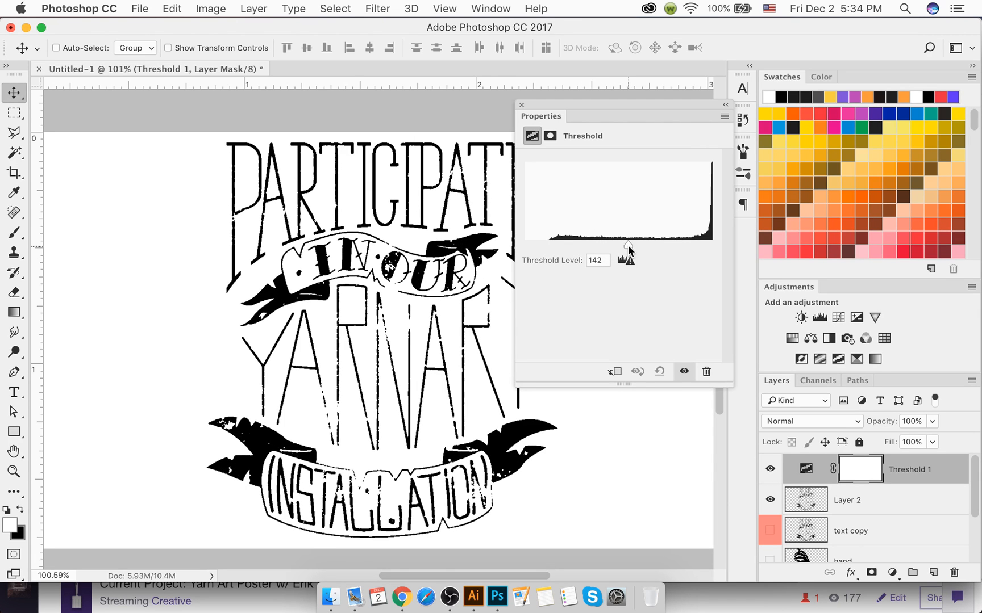
Step: Try a threshold level of 105, compare it with the previous state, and reset the adjustment to its default
scroll(521, 435, up, 8)
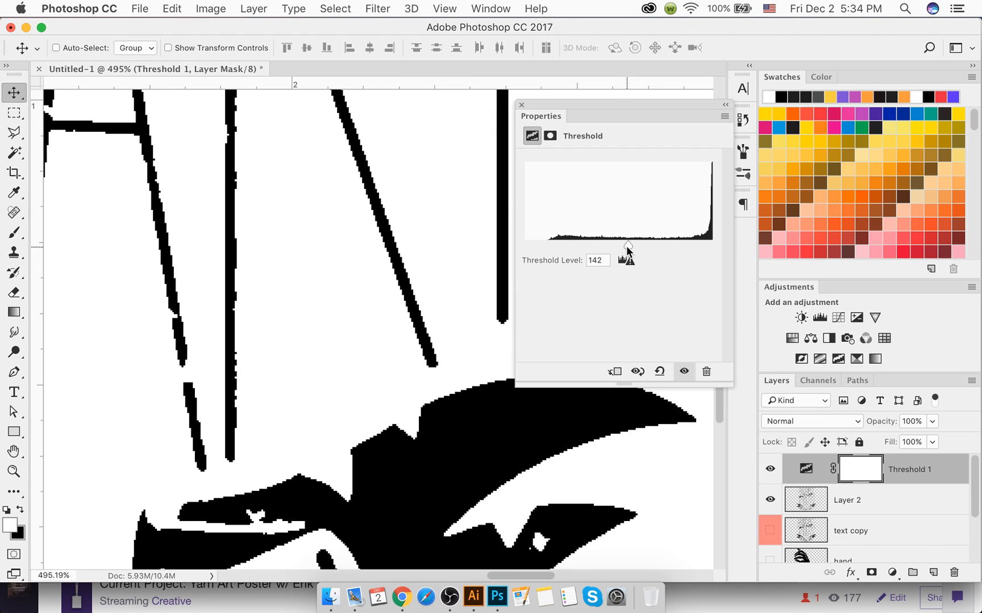
drag(626, 245, 601, 254)
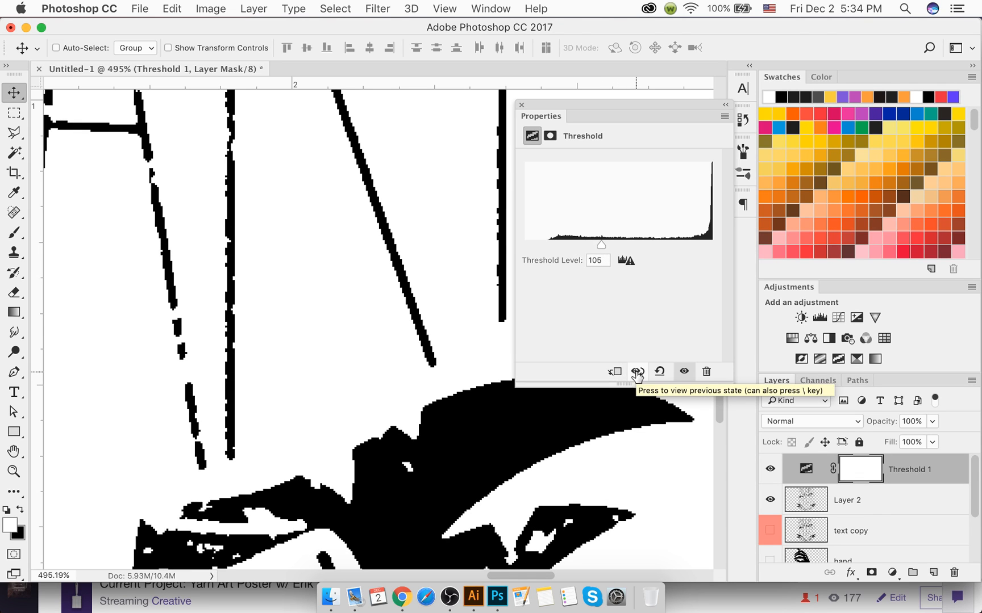
click(637, 372)
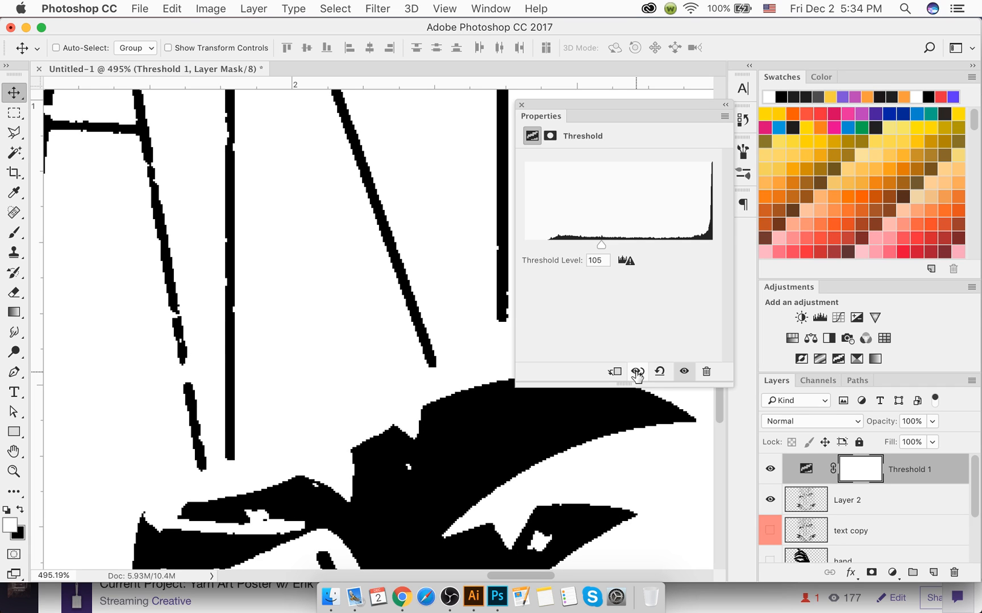
click(636, 373)
click(637, 372)
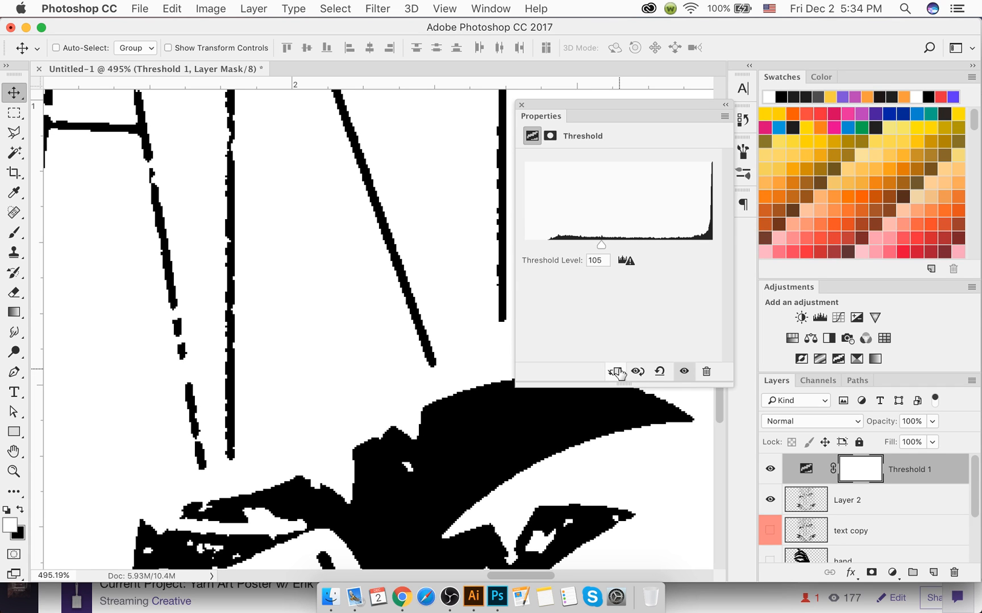
click(658, 372)
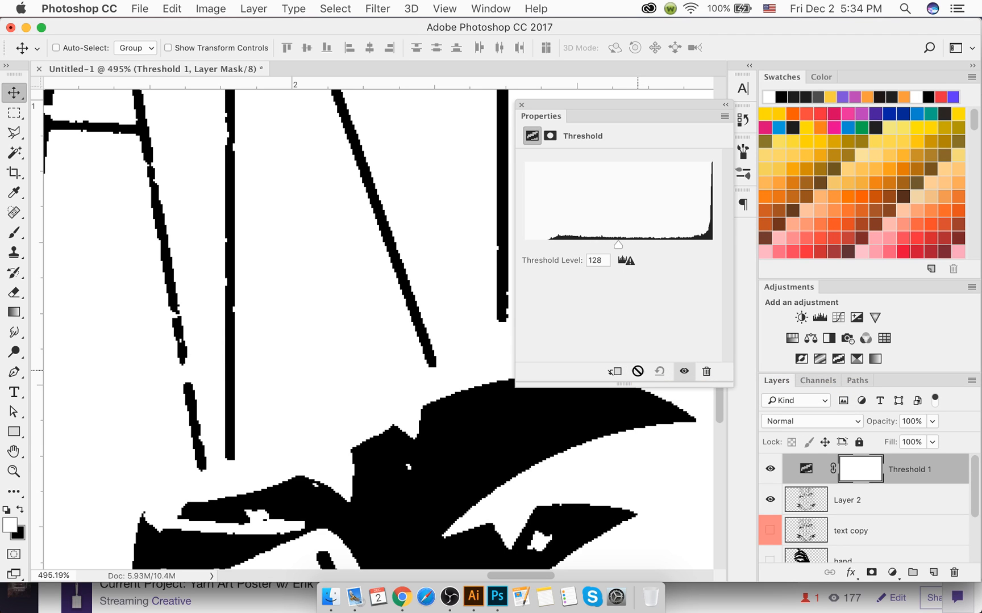
Step: Refresh the threshold histogram, try a threshold level of 200 on the lettering, and close the adjustment settings
click(635, 261)
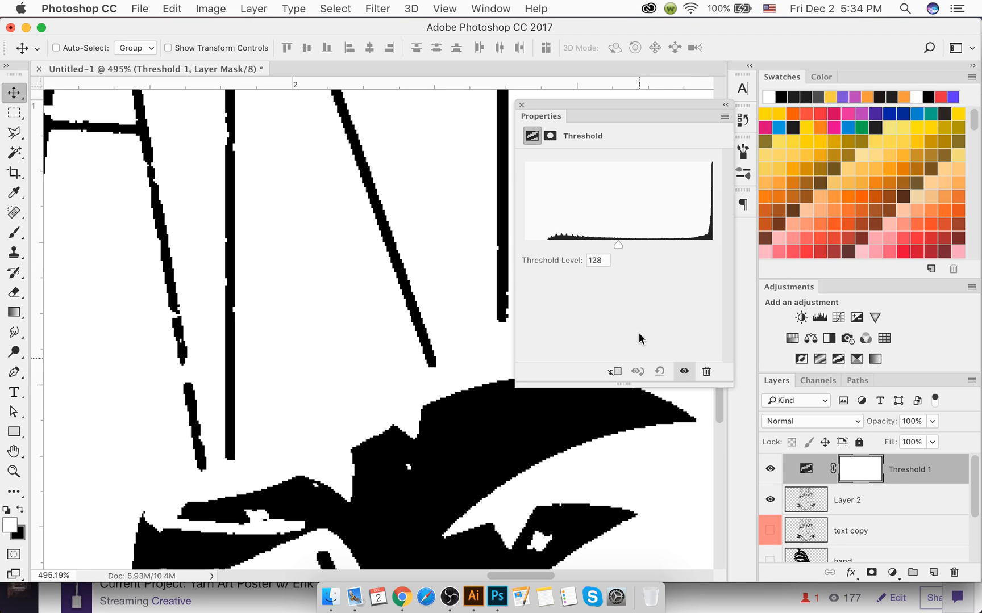
click(549, 135)
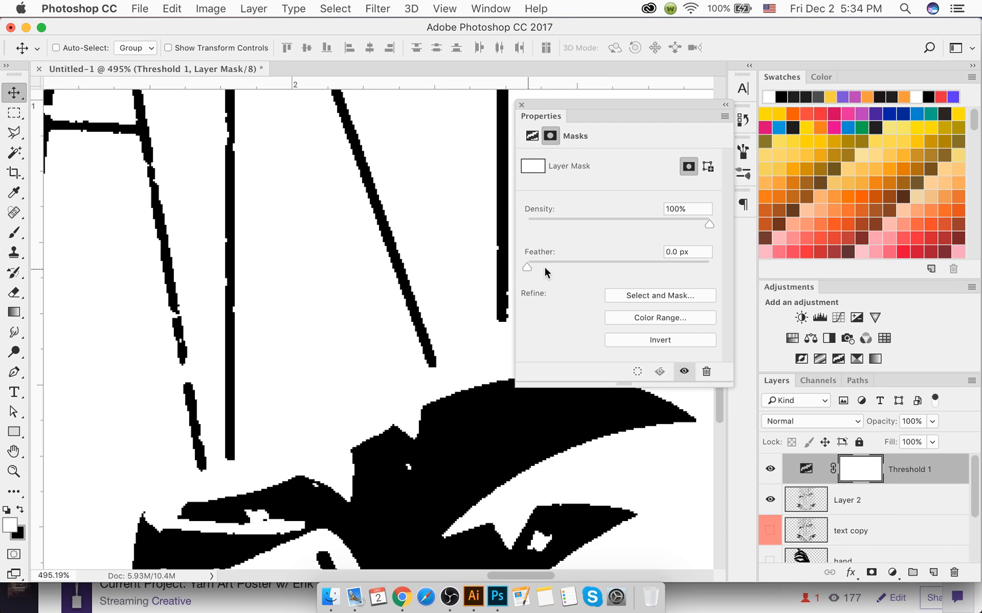
click(531, 136)
drag(615, 245, 671, 244)
scroll(432, 322, down, 8)
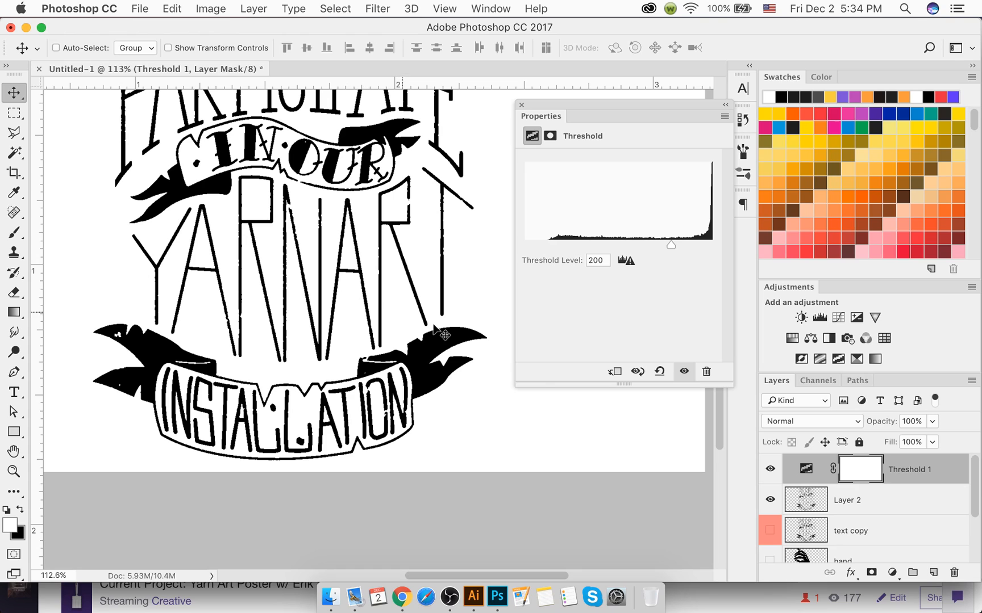
drag(718, 436, 716, 397)
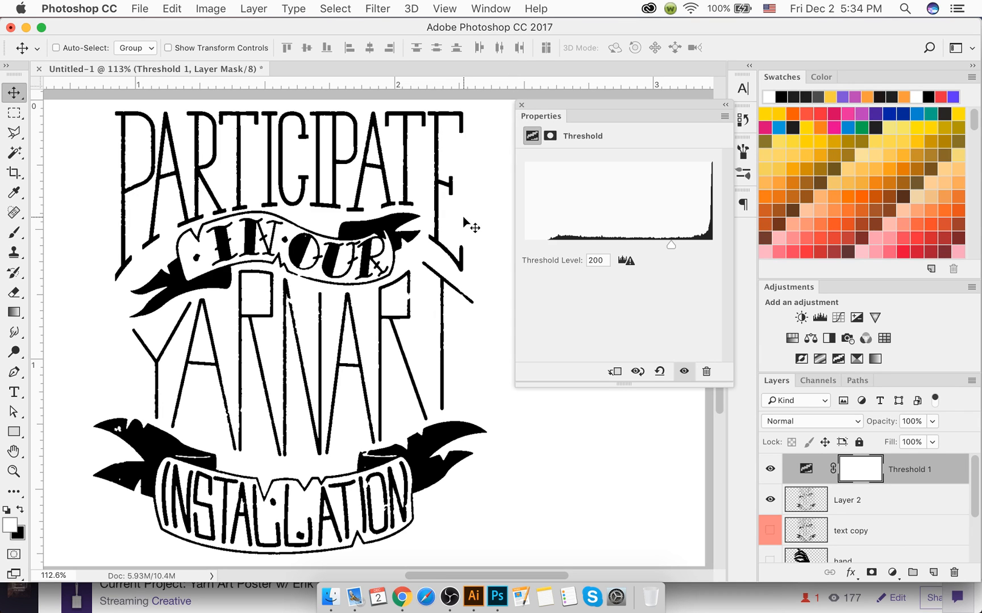
scroll(452, 160, up, 6)
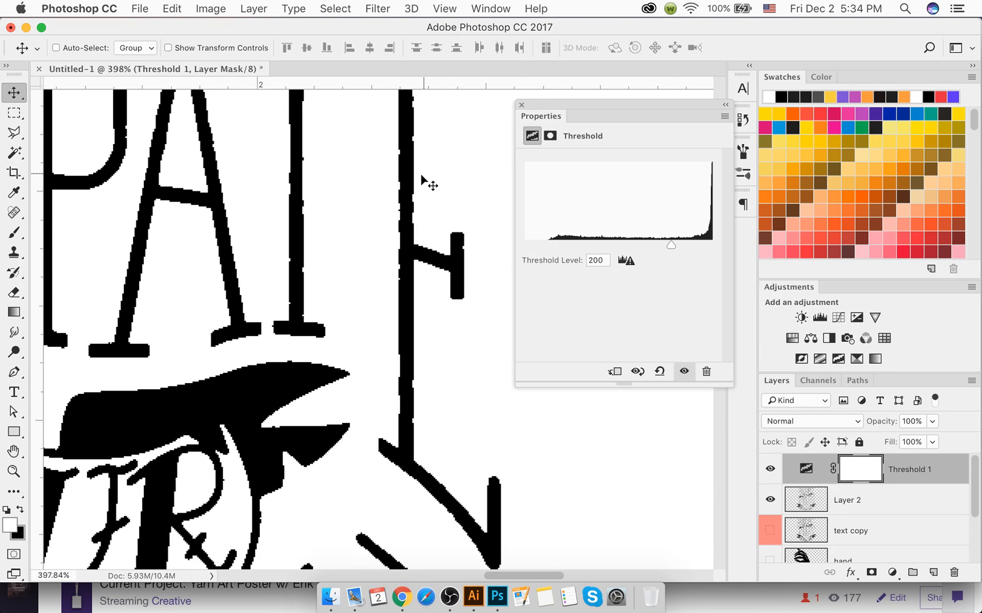
click(521, 105)
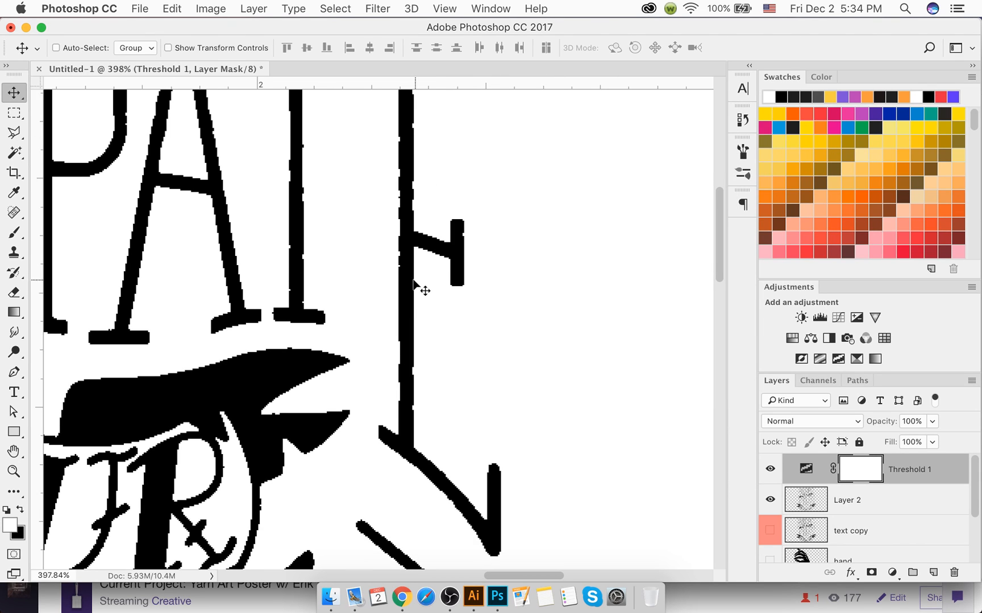
Step: Examine the thresholded lettering's edges at pixel level and judge the whole design
scroll(395, 284, up, 2)
scroll(405, 301, down, 1)
scroll(406, 315, up, 2)
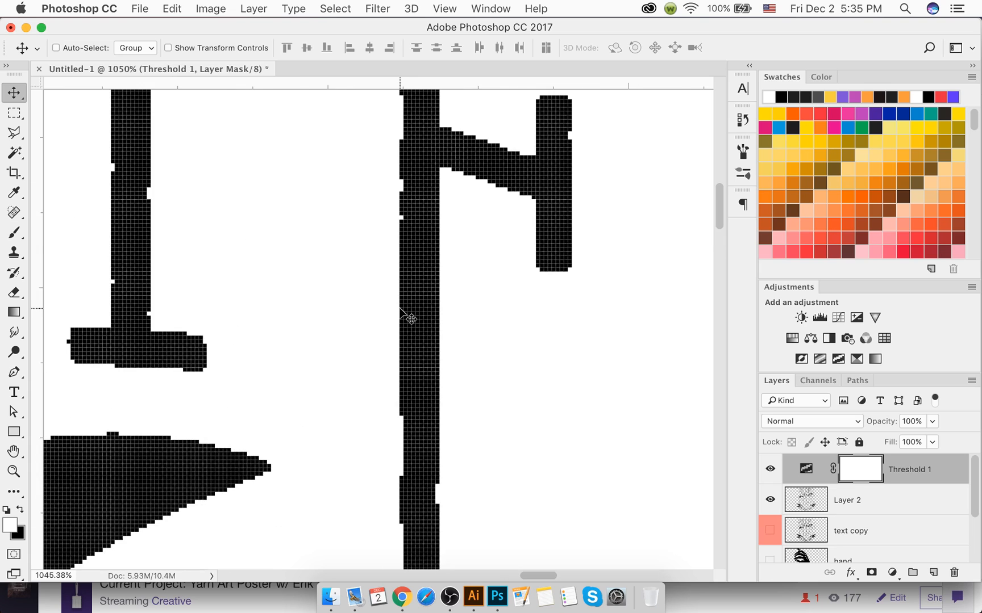
scroll(404, 315, down, 3)
scroll(405, 315, down, 5)
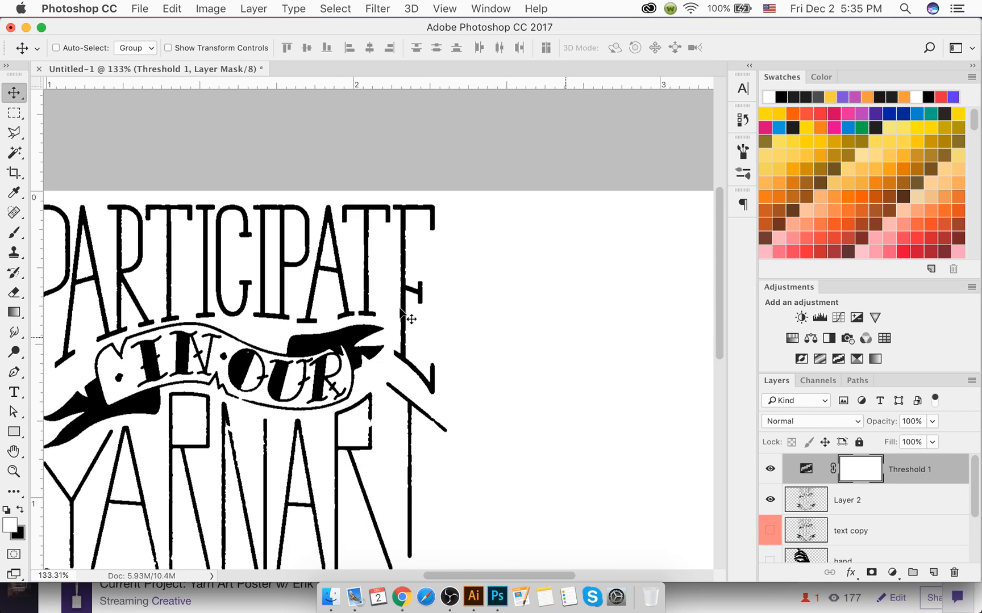
scroll(404, 316, down, 1)
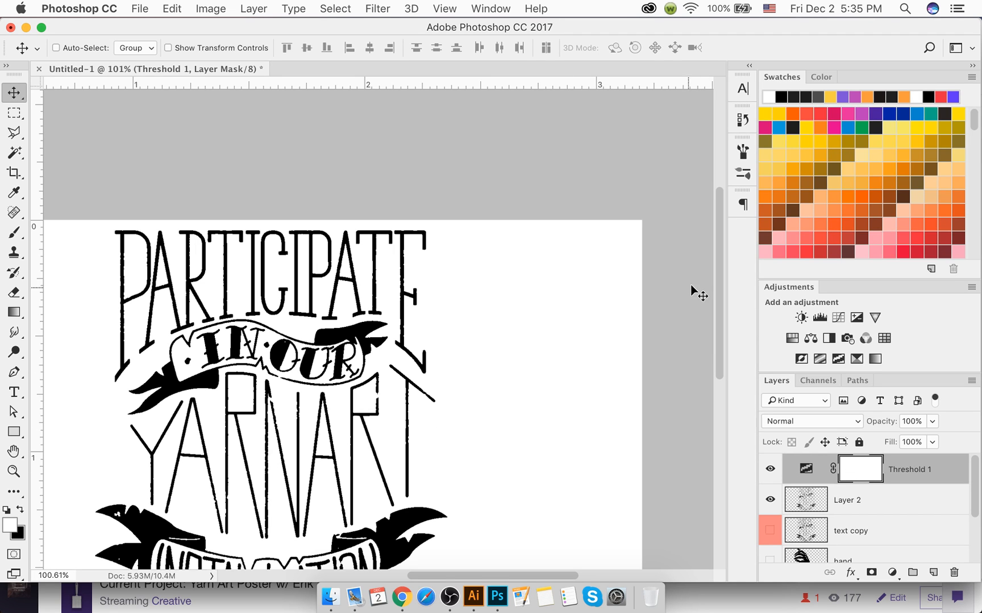
drag(719, 228, 717, 262)
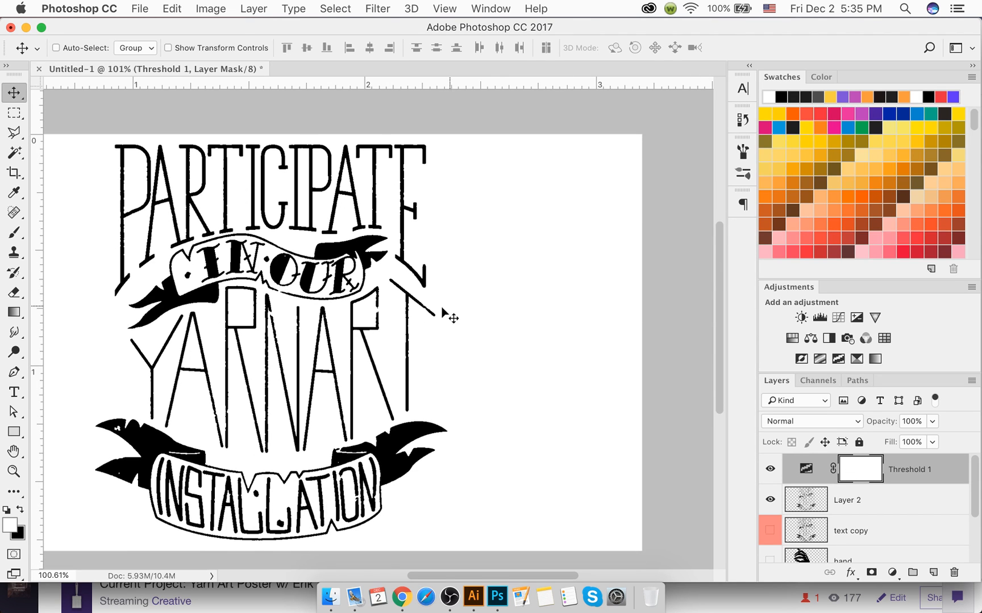
key(super+0)
scroll(398, 322, up, 2)
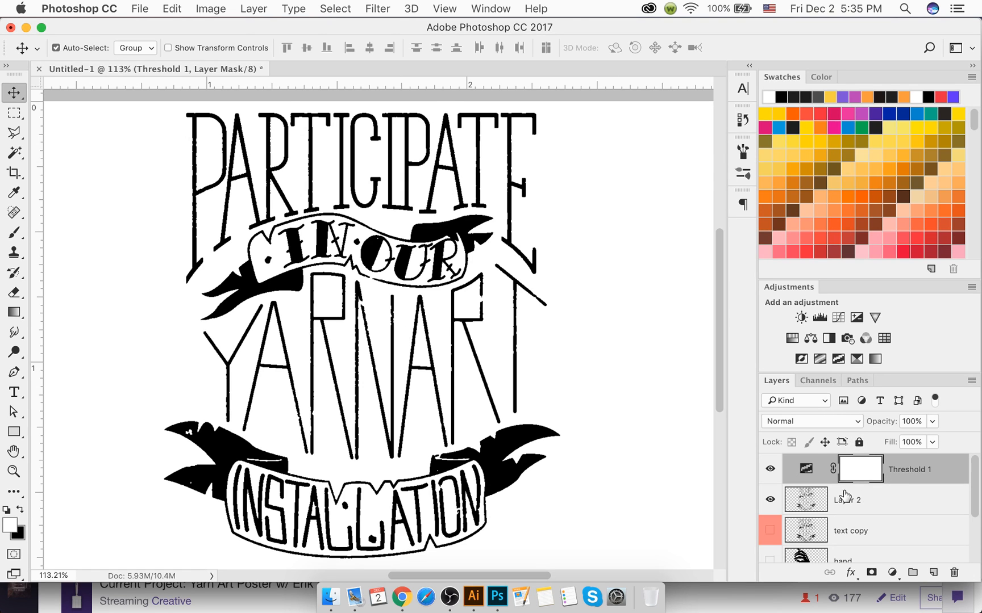
Step: Undo the threshold, the layer merge and the texture marks, back to the plain softened text layer
key(alt+super+z)
key(alt+super+z)
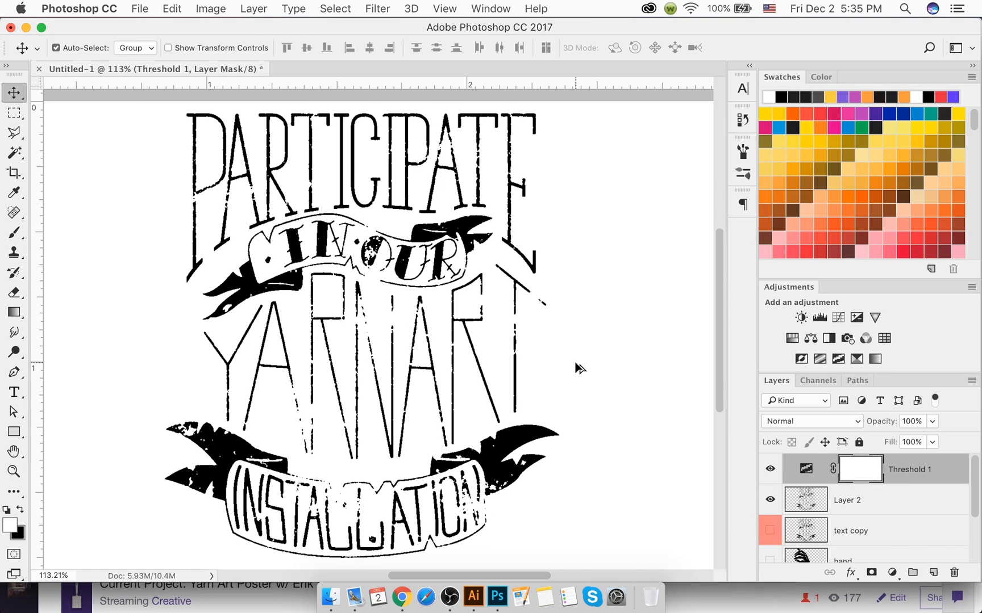
key(alt+super+z)
key(alt+super+z)
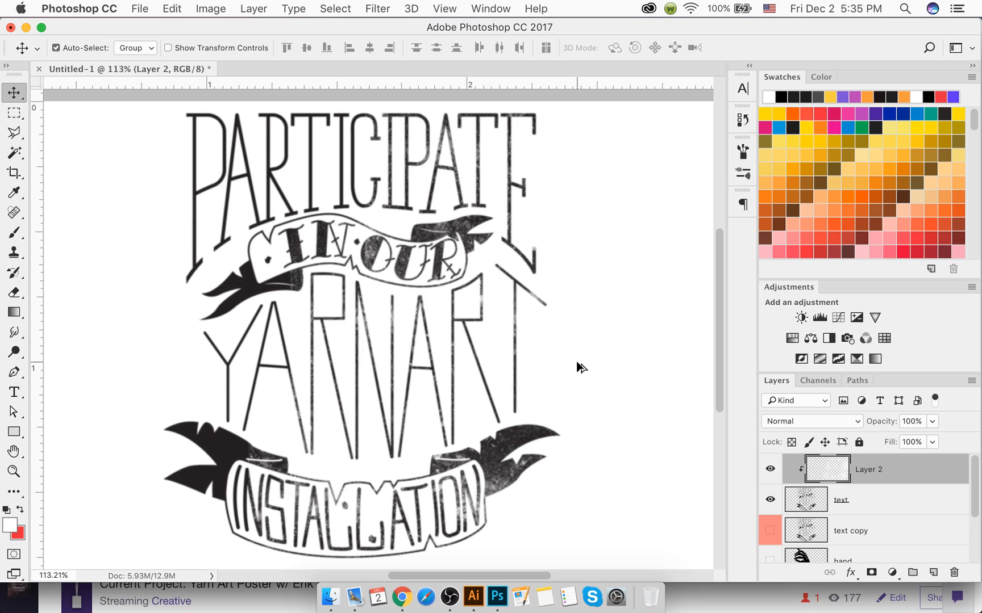
key(alt+super+z)
key(alt+super+z)
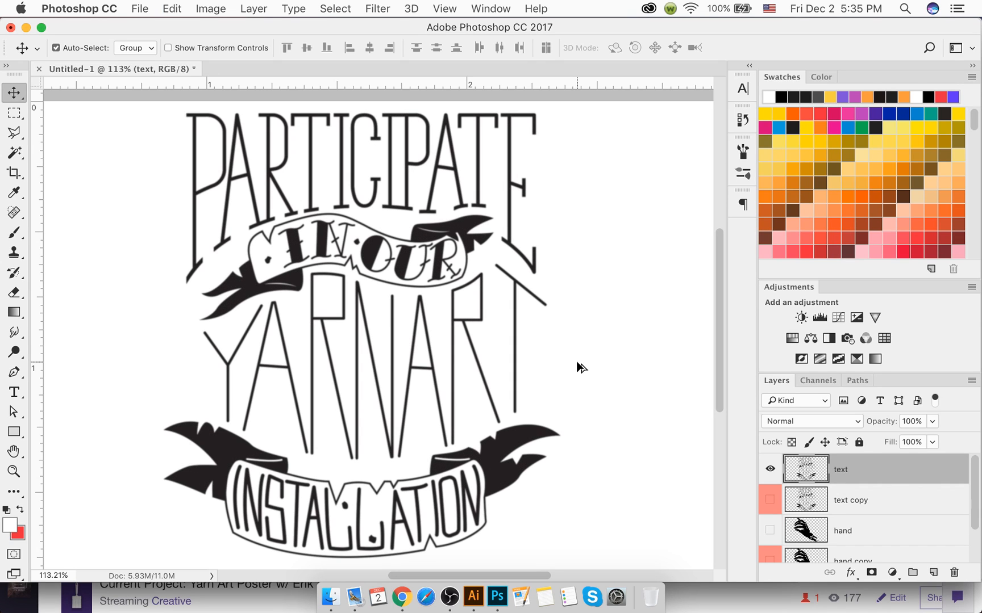
Step: Compare the text layer with and without the edge softening, keep it softened, and examine its edges up close
key(alt+super+z)
key(alt+super+z)
key(super)
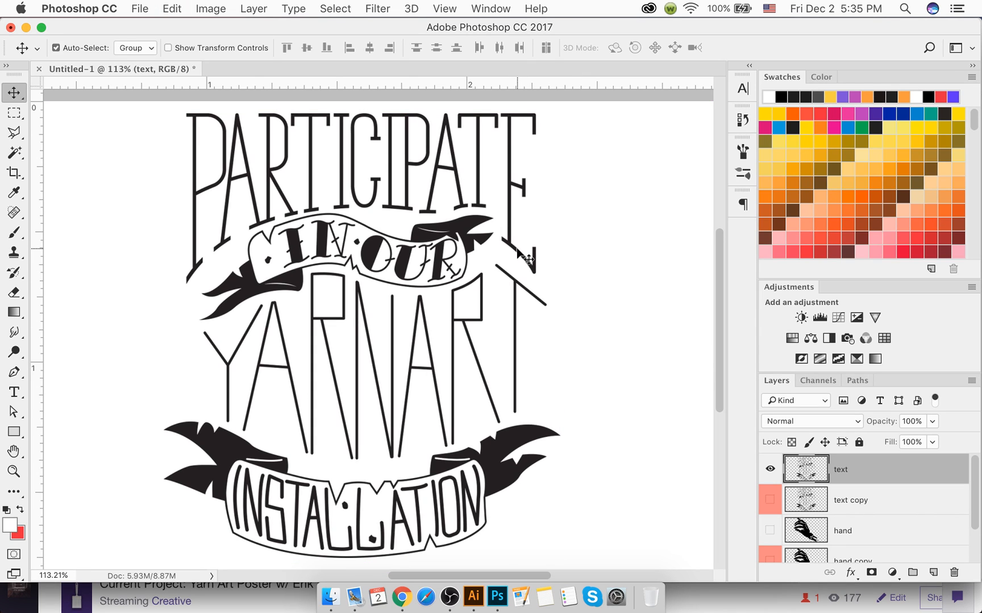
key(super+z)
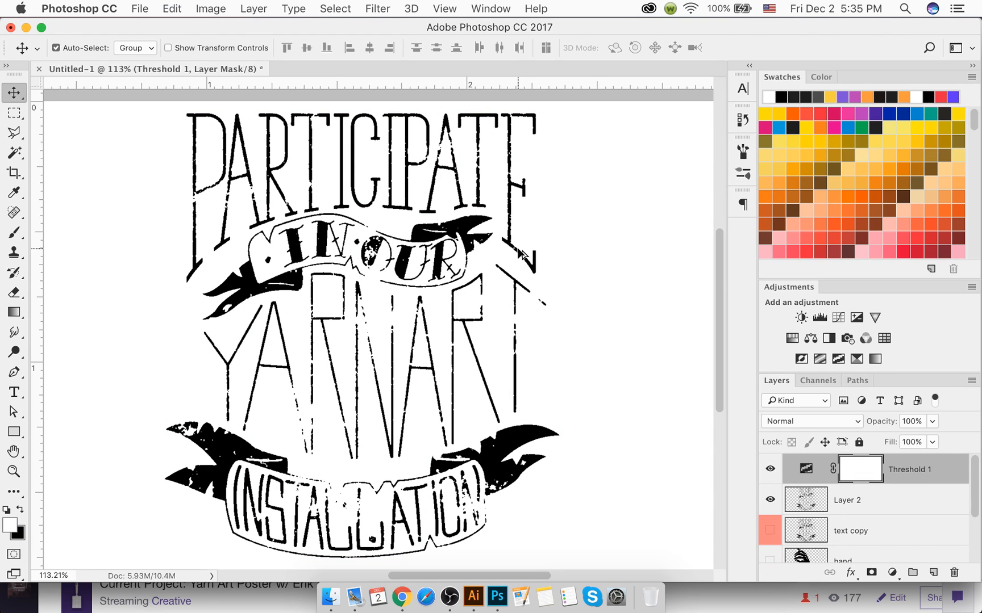
key(super+z)
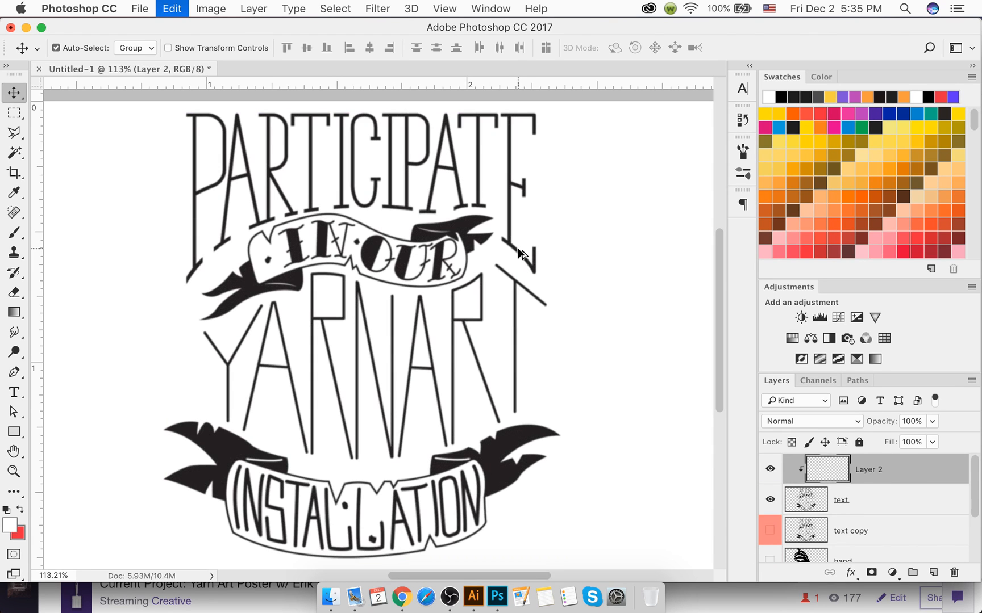
key(super+z)
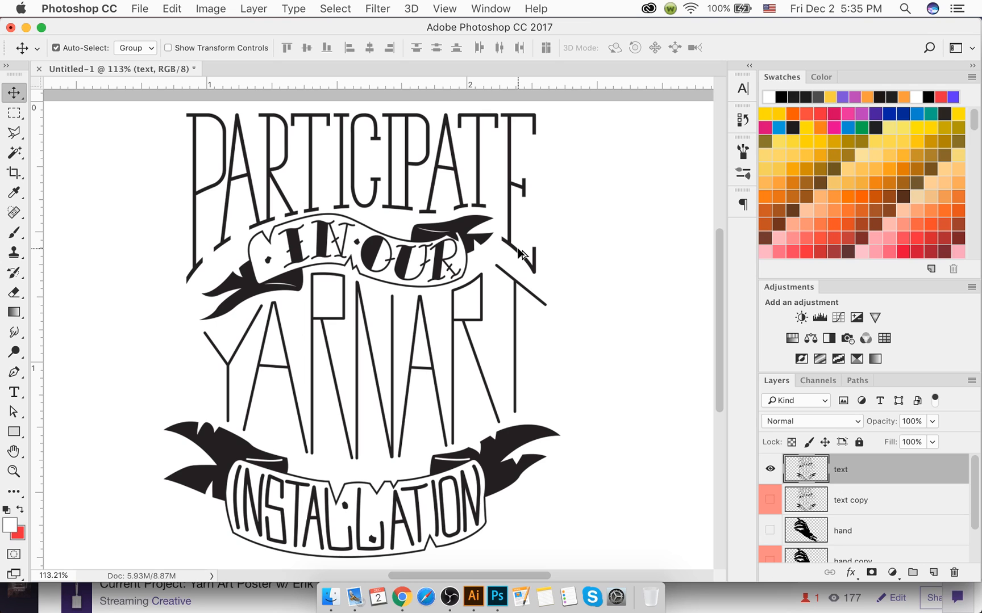
key(super+z)
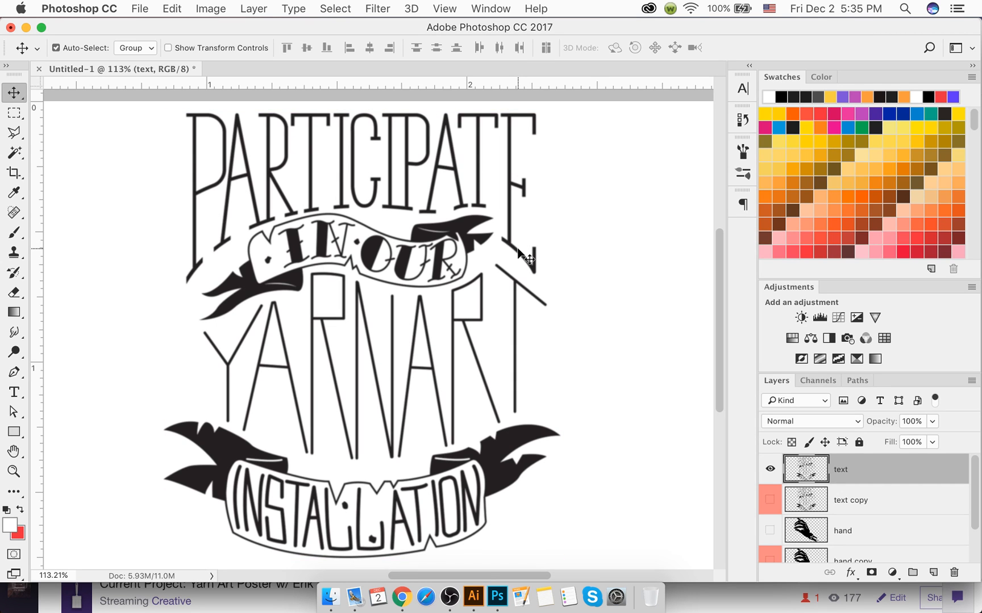
scroll(514, 309, up, 6)
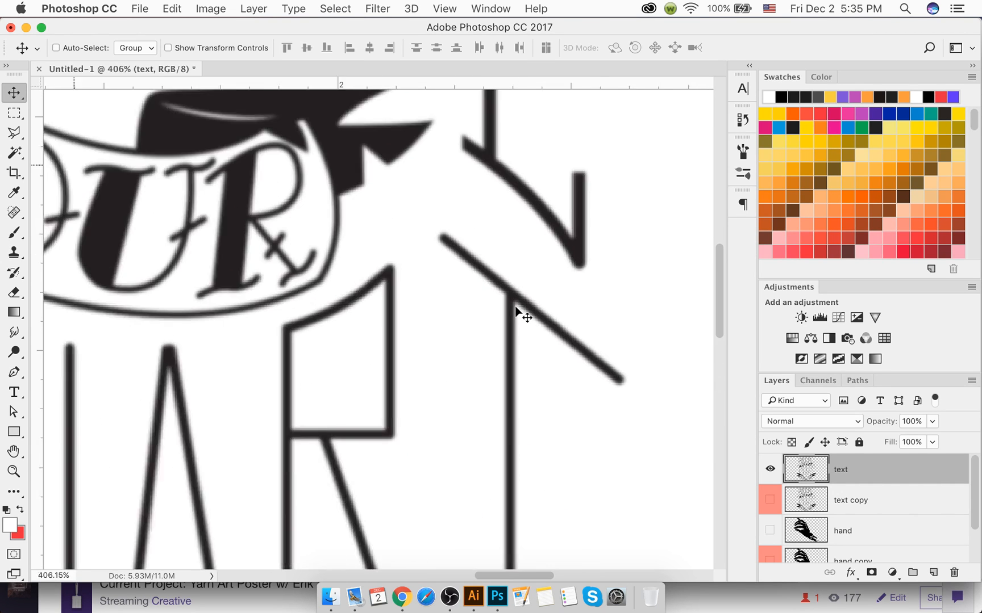
scroll(514, 310, up, 3)
scroll(515, 310, down, 8)
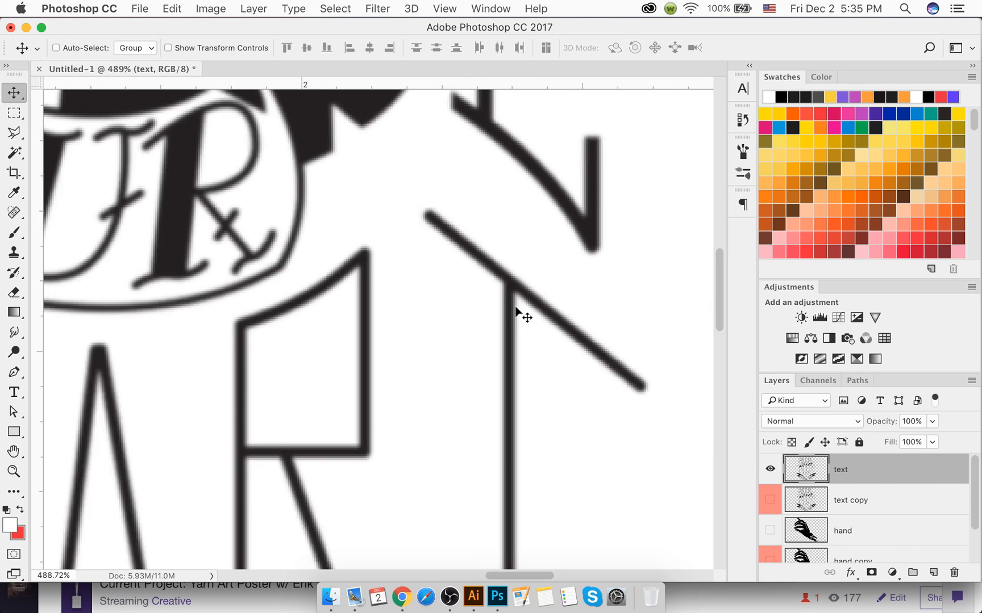
scroll(515, 310, down, 1)
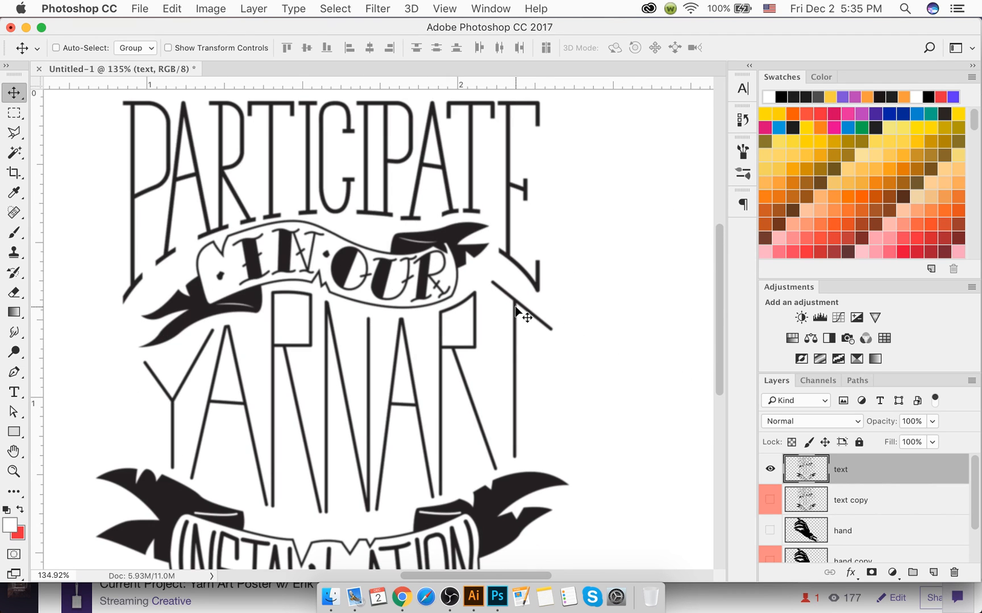
Step: Open Vector-Grunge-Textures.ai in Illustrator from the Ai Files folder inside Graphic Design Class on the COLLEGEUSB drive
scroll(504, 322, down, 2)
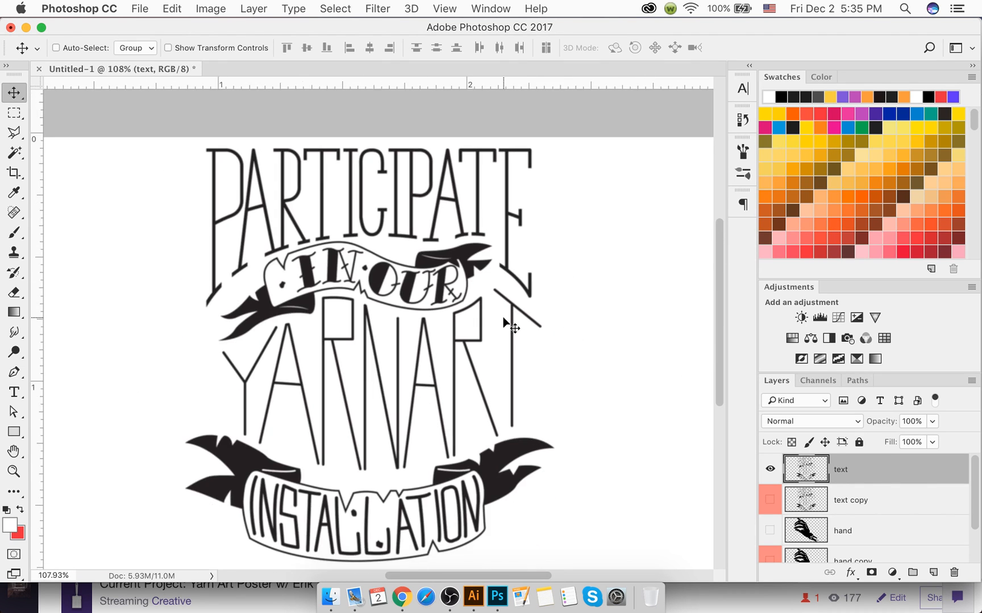
scroll(404, 389, up, 1)
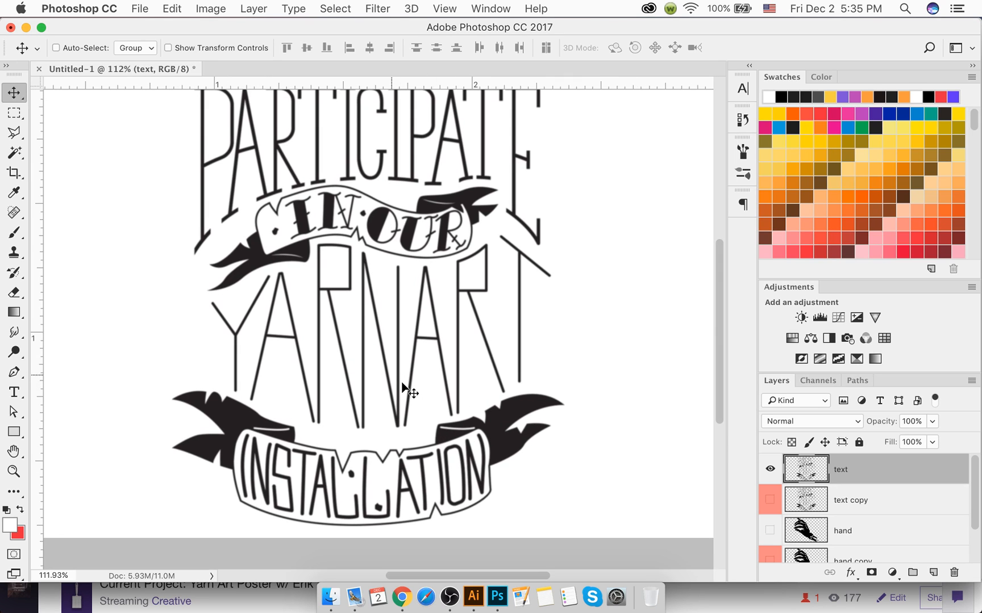
scroll(722, 345, up, 3)
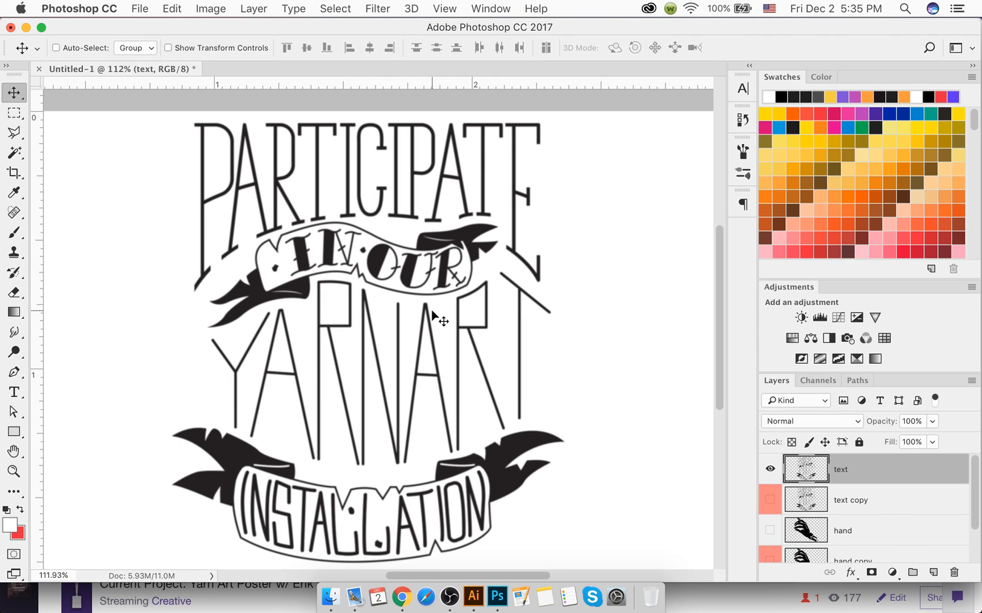
click(320, 594)
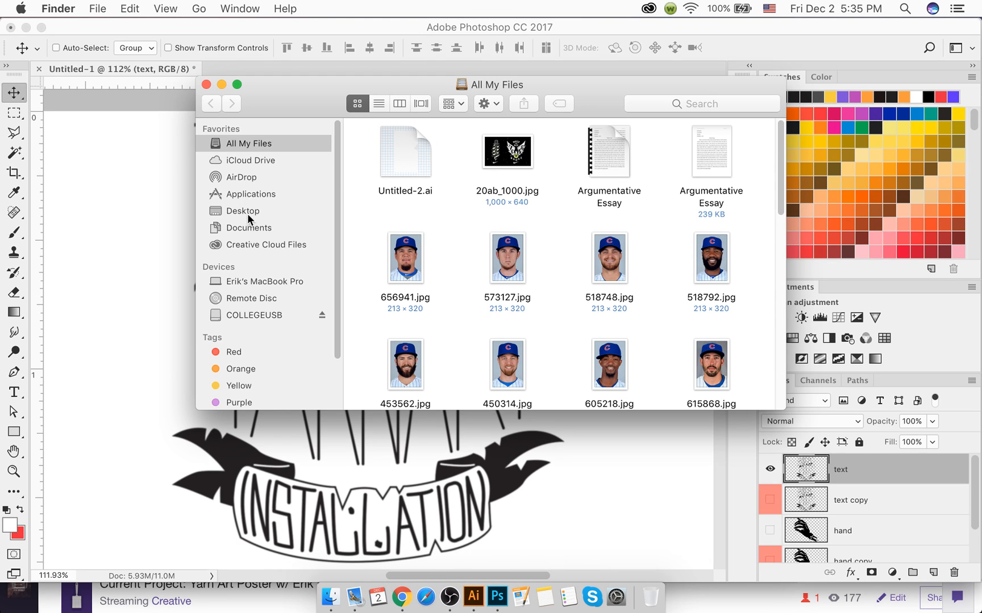
click(252, 316)
double_click(734, 147)
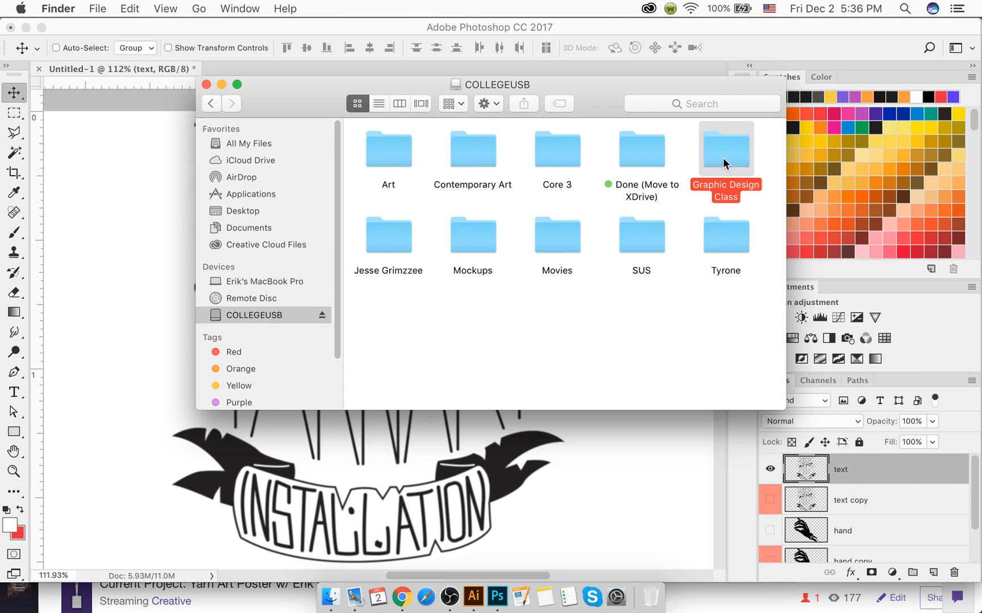
double_click(391, 156)
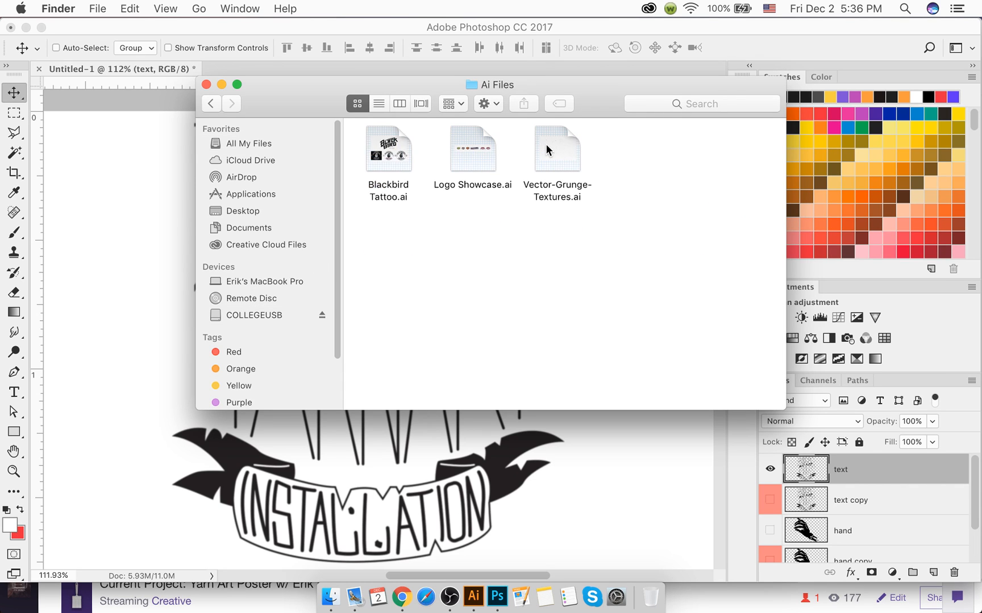
double_click(550, 144)
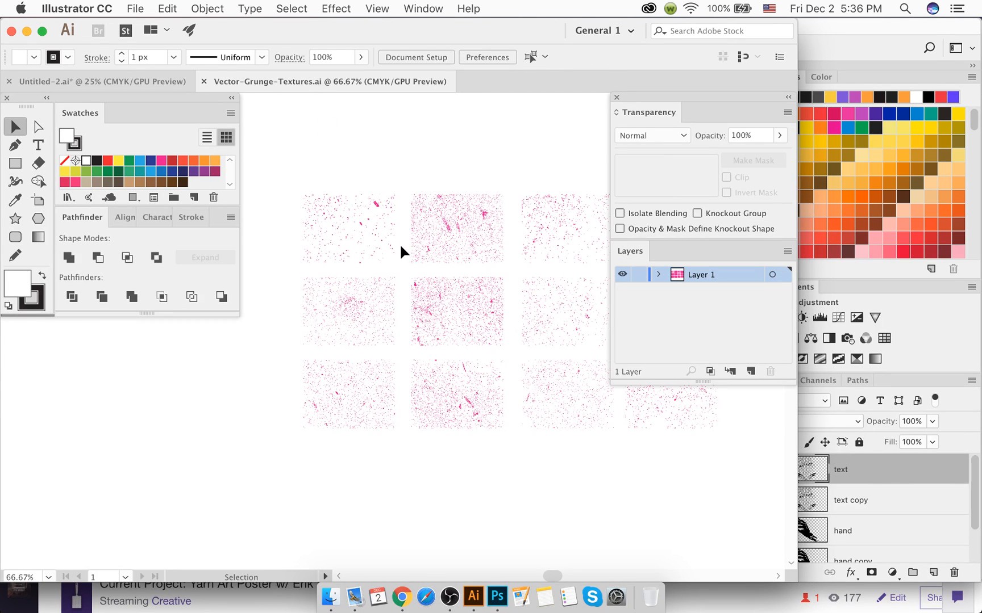
Step: Select and copy the grunge speckle texture in the third column of the middle row
key(a)
scroll(386, 250, right, 2)
scroll(380, 249, right, 8)
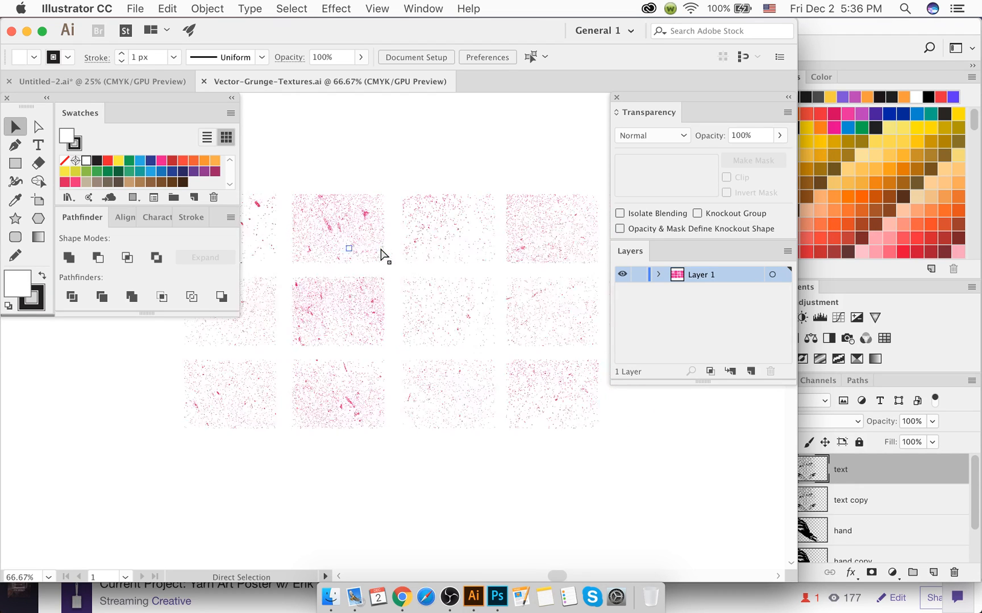
key(v)
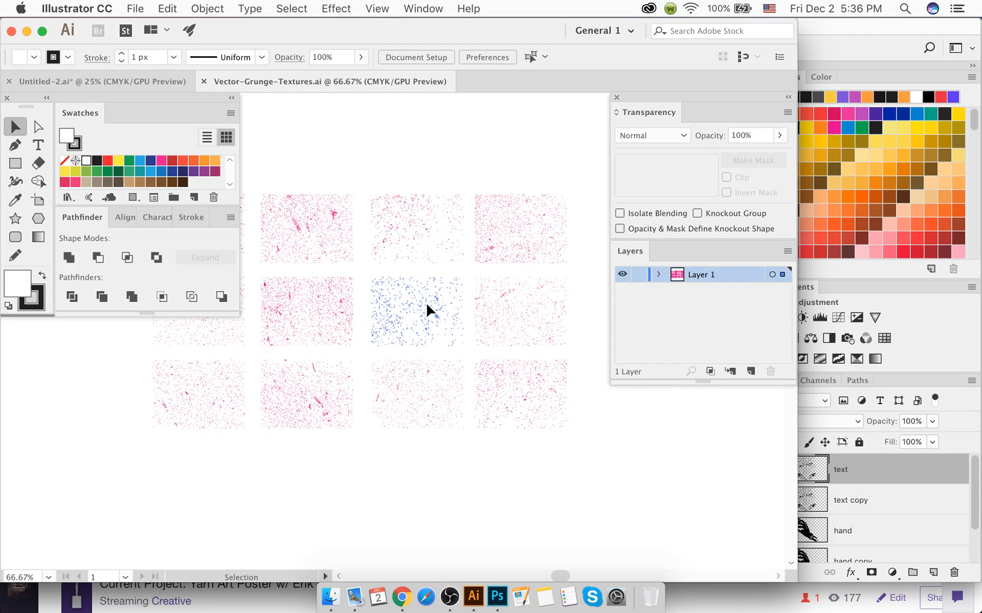
click(425, 301)
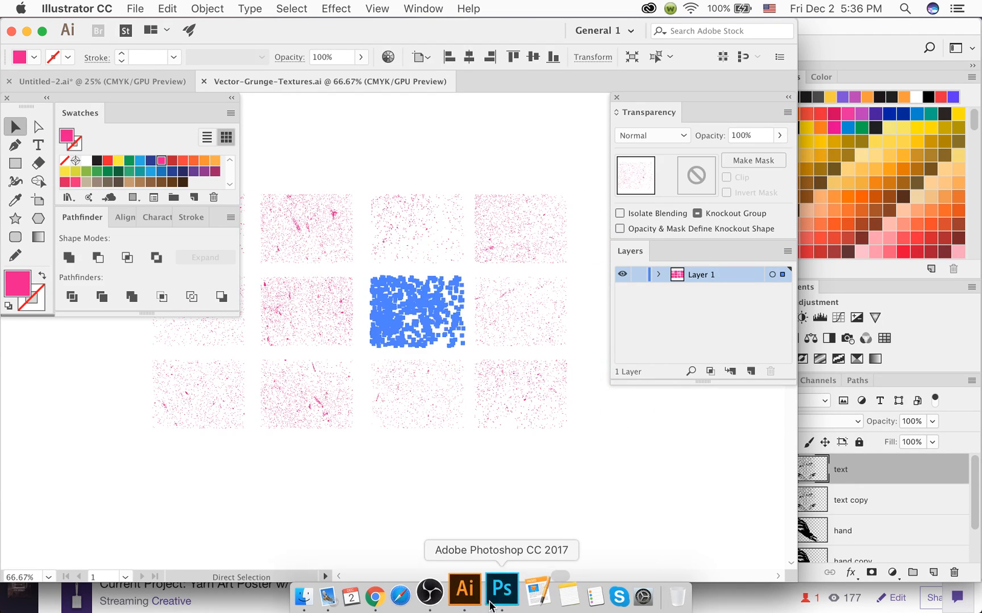
Step: Switch to Photoshop and paste the copied grunge texture over the lettering as pixels
click(497, 596)
key(super+v)
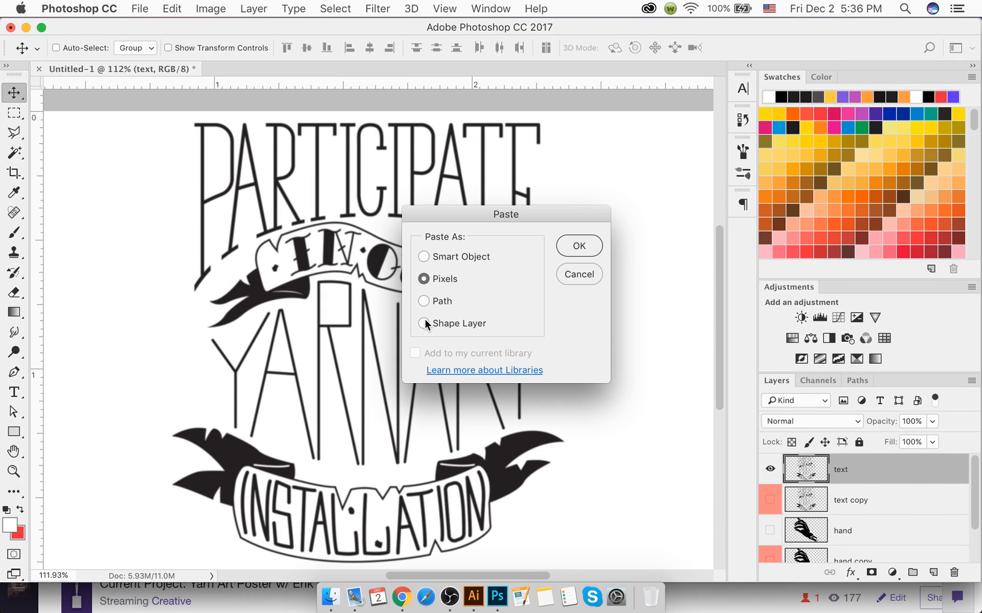
key(Return)
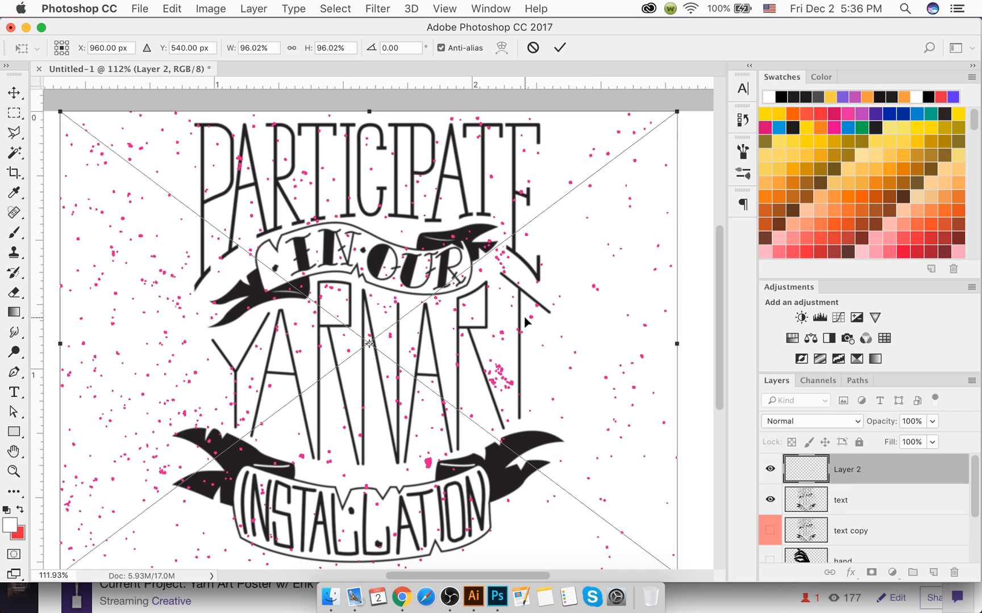
key(Return)
Step: Scale the pasted texture to about 55% and spread copies of it over the whole lettering design
scroll(491, 339, down, 3)
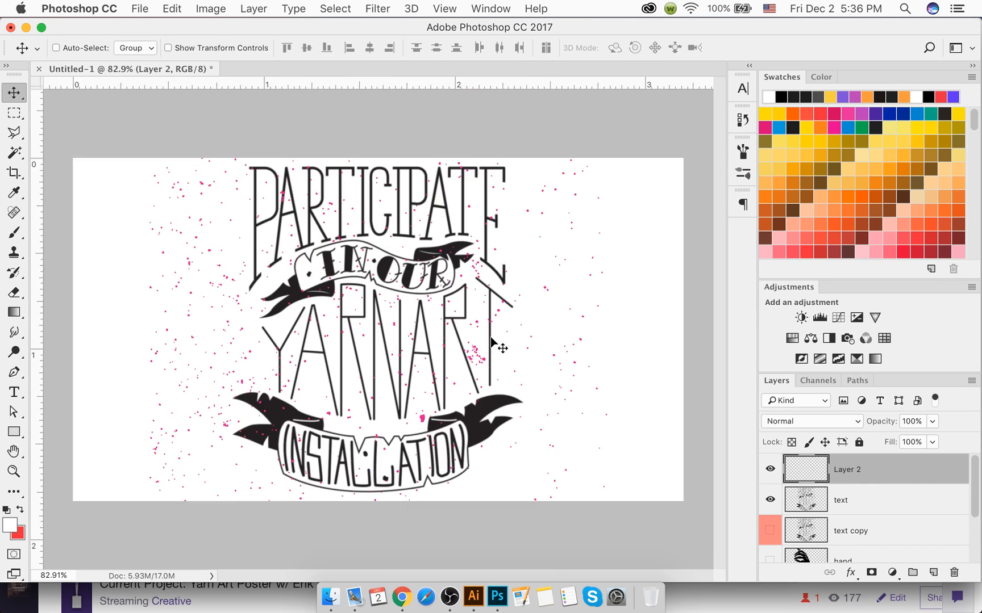
scroll(490, 338, down, 1)
key(super+t)
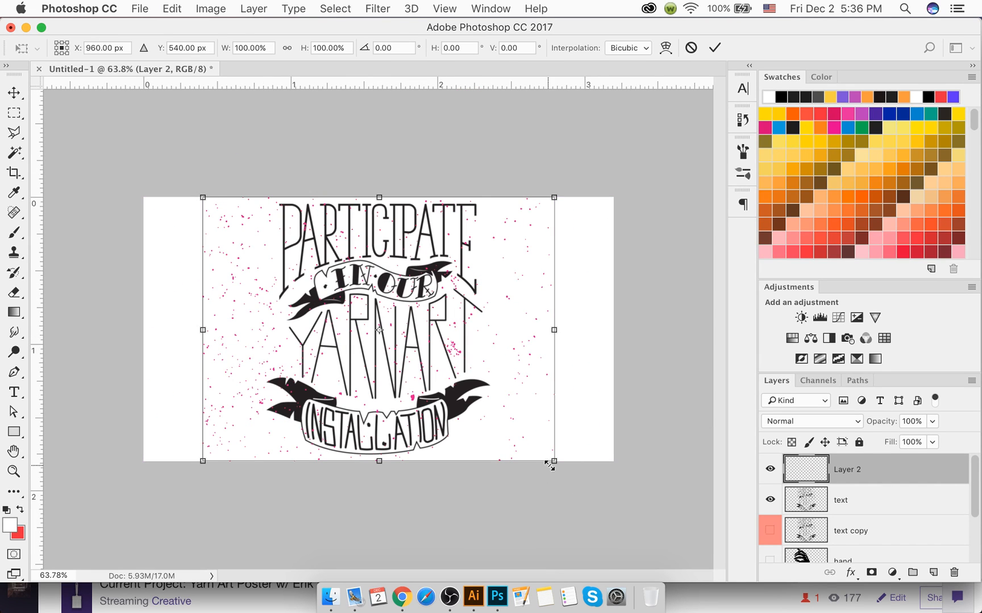
drag(538, 447, 470, 400)
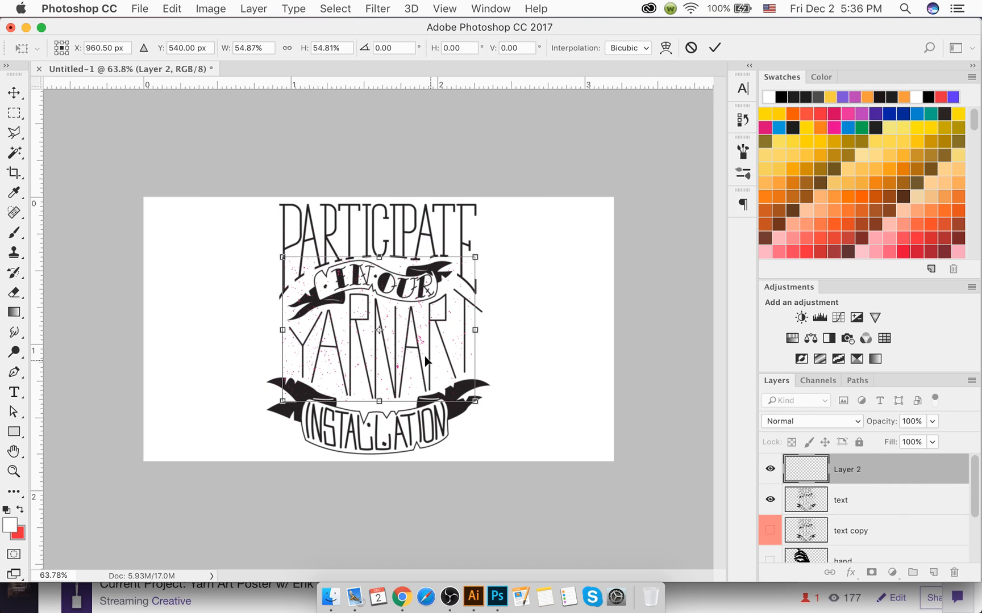
drag(379, 329, 415, 436)
key(super+z)
drag(406, 341, 341, 267)
key(Return)
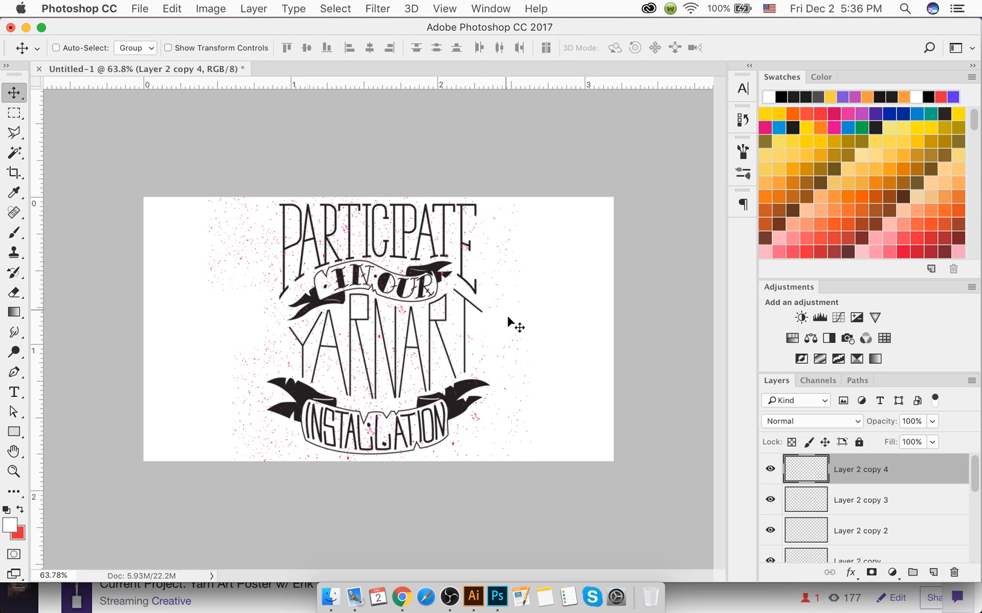
Step: Merge the original texture layer and all its copies into a single layer above the text layer
shift+click(861, 556)
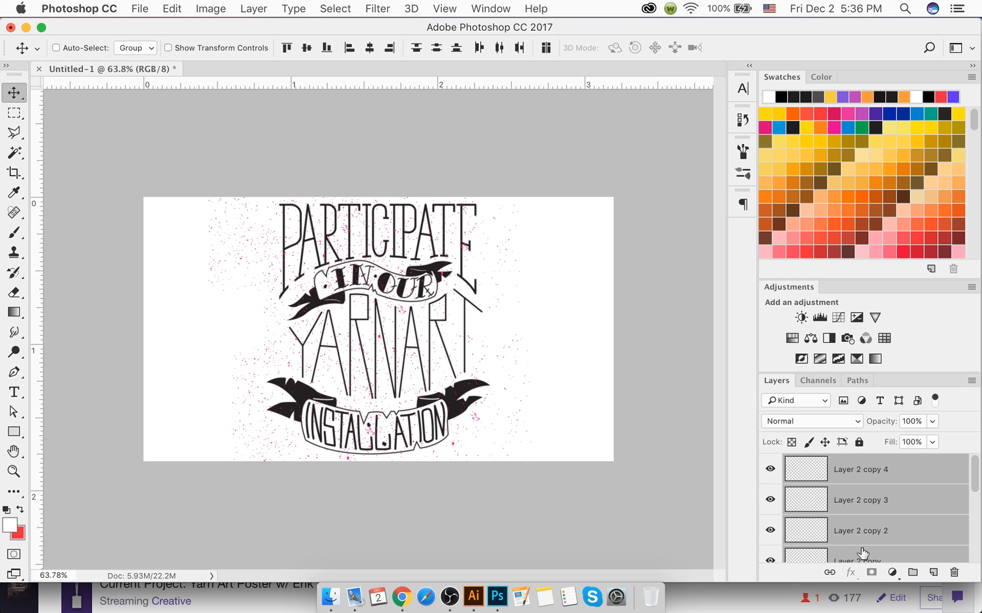
key(super+e)
super+click(877, 500)
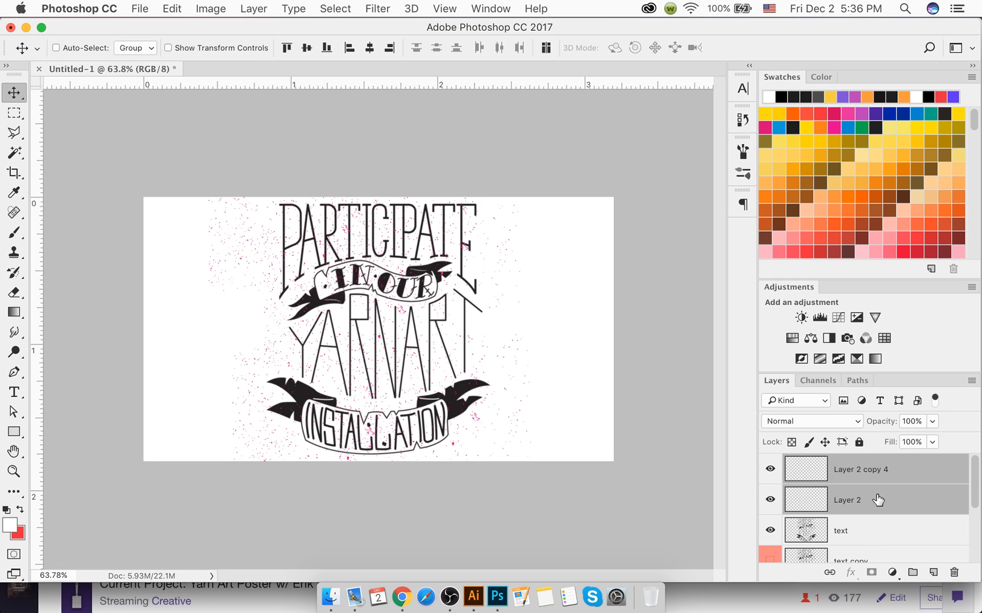
key(super+e)
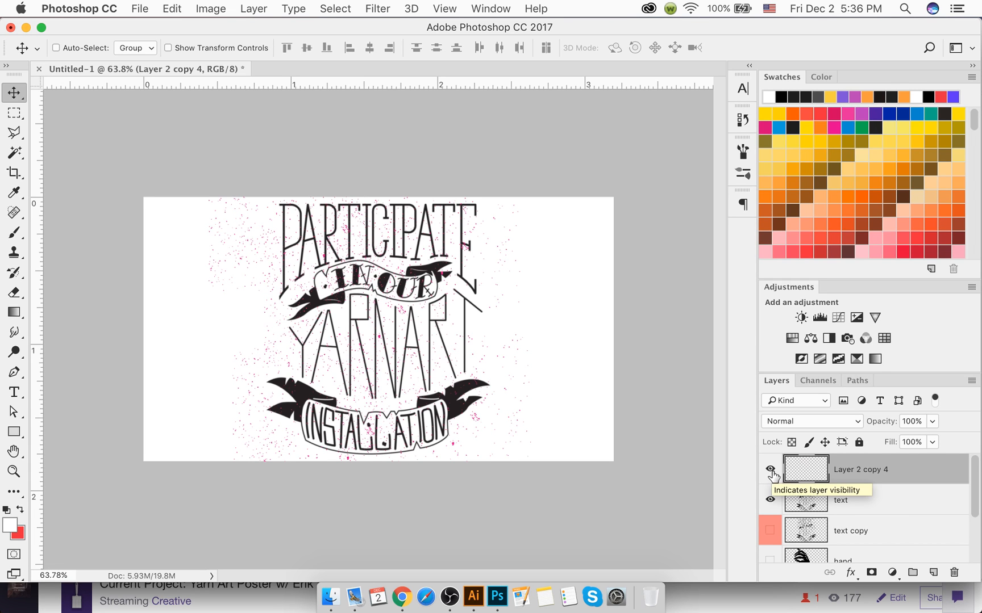
Step: Clip the merged texture layer to the text layer so the speckles only mark the lettering and banners
scroll(421, 339, up, 8)
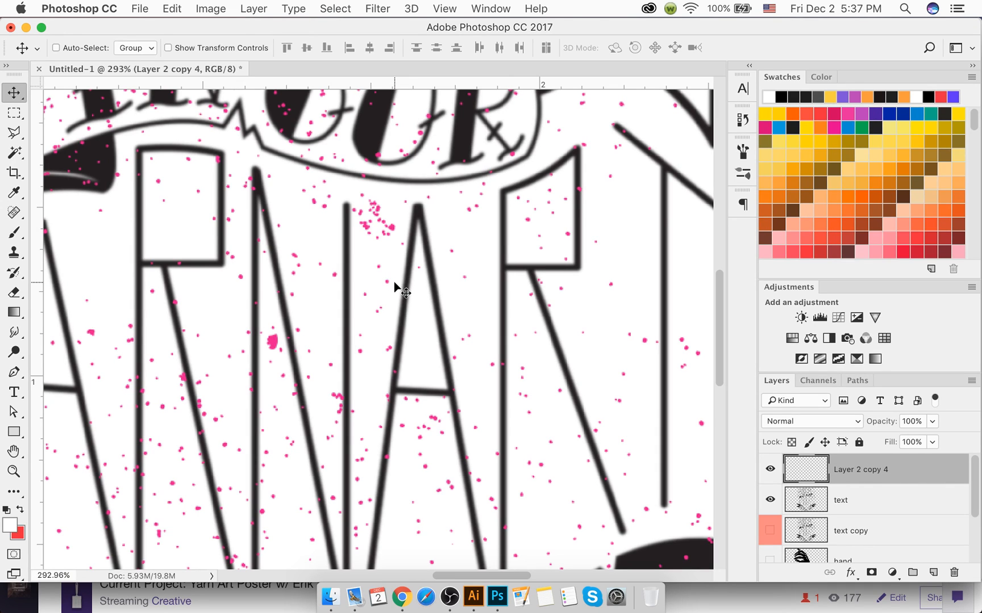
scroll(395, 287, down, 6)
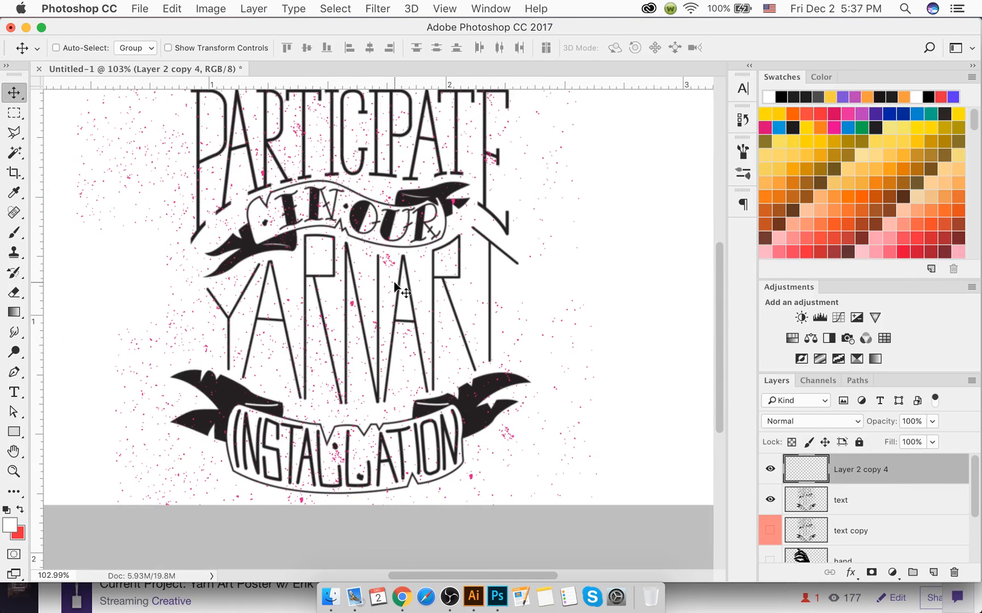
scroll(395, 287, down, 2)
scroll(387, 329, up, 2)
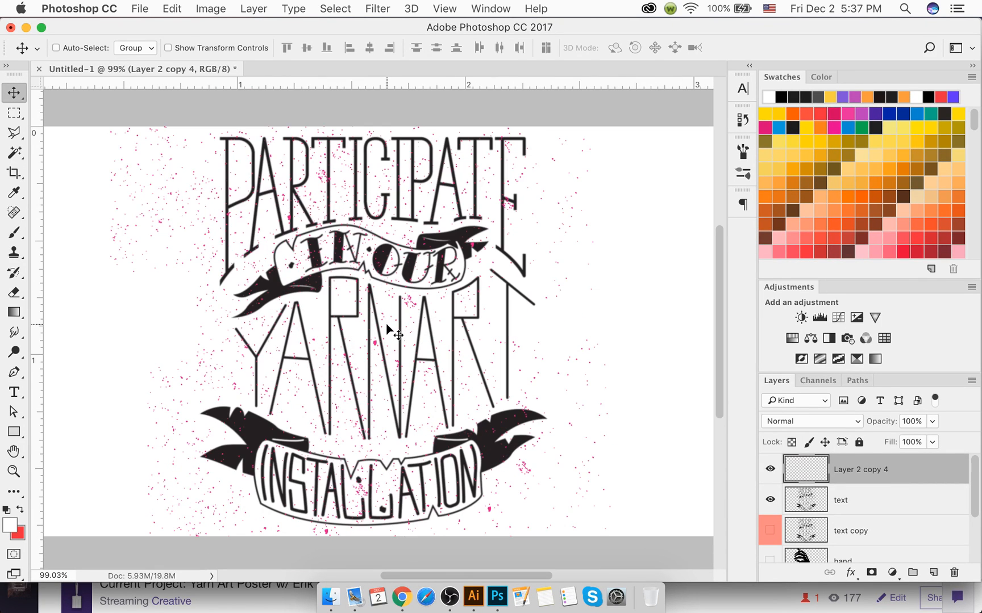
scroll(388, 328, up, 1)
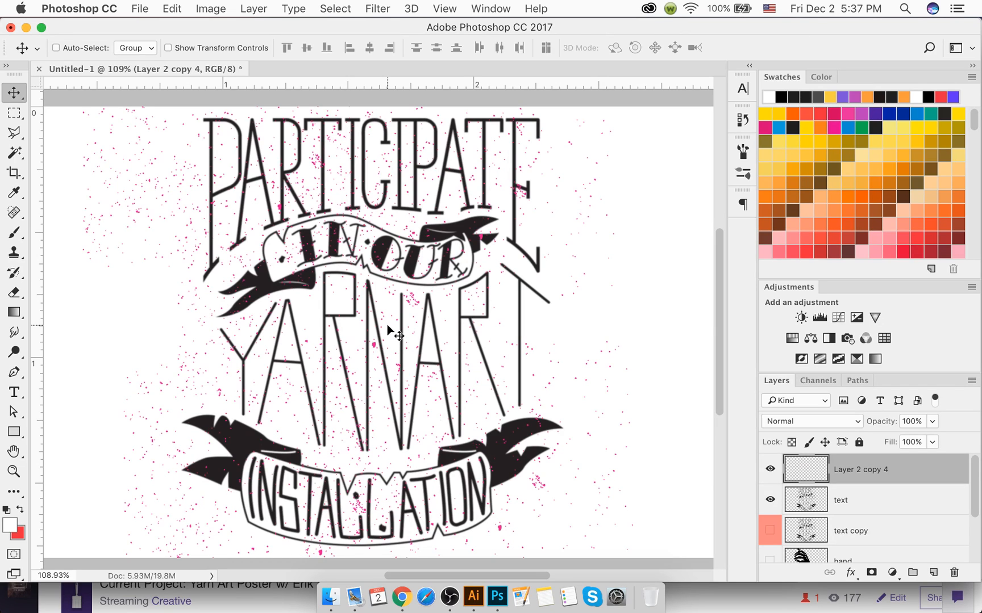
right_click(896, 471)
click(740, 503)
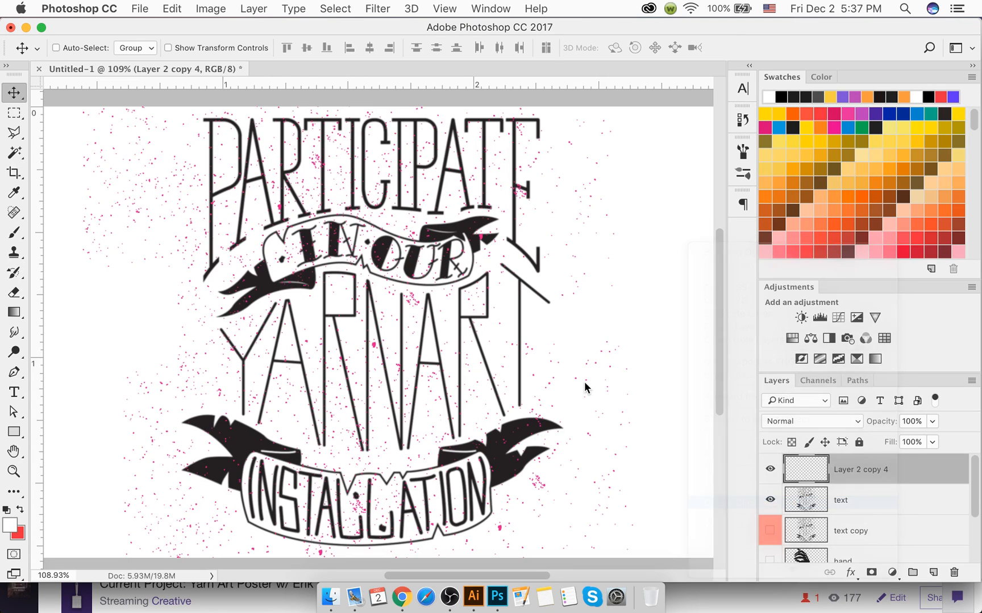
scroll(491, 480, up, 8)
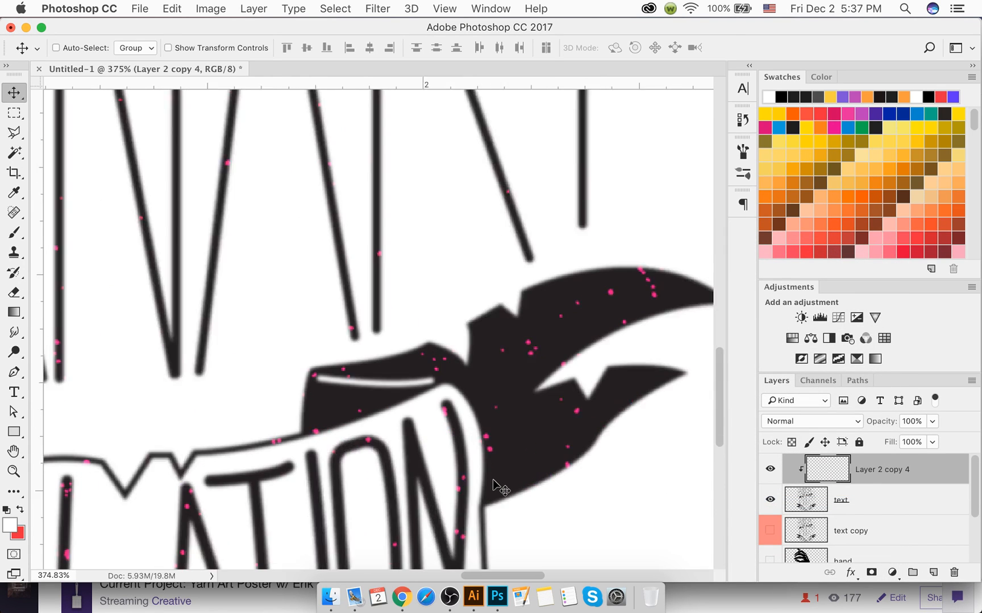
scroll(500, 487, down, 4)
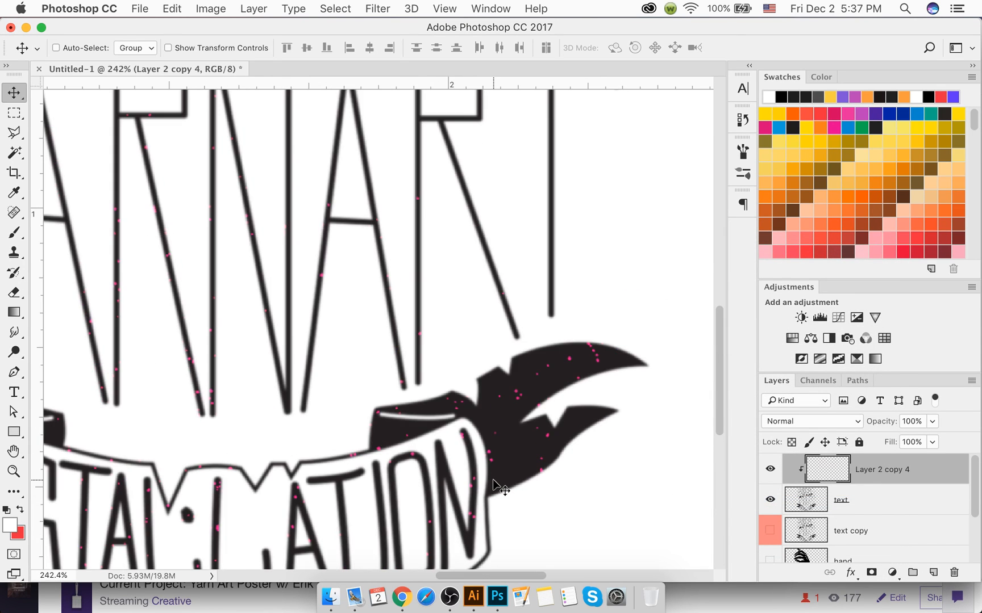
Step: Add a Color Overlay effect in white (ffffff) to the clipped texture layer
double_click(936, 474)
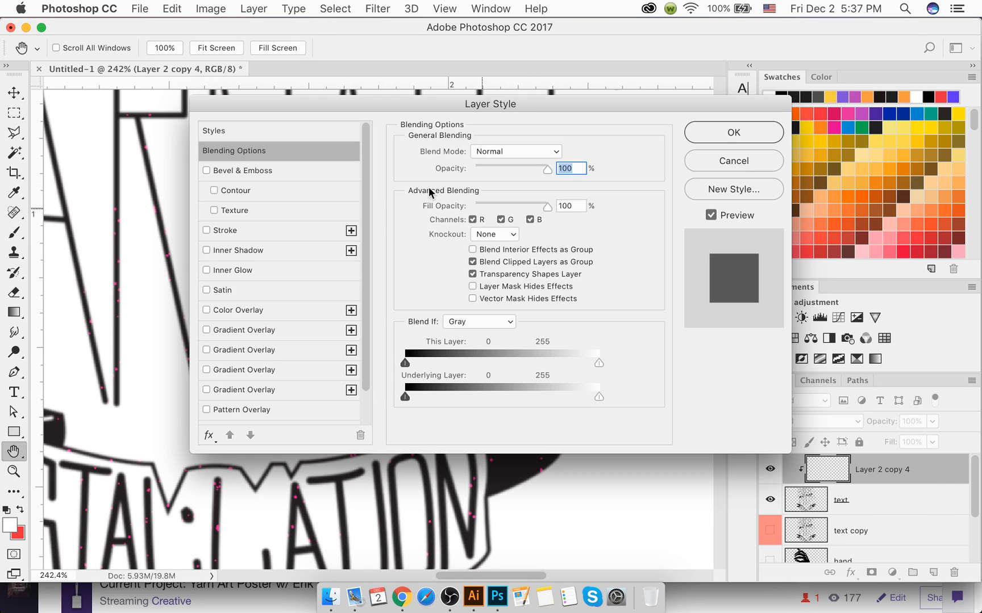
click(206, 311)
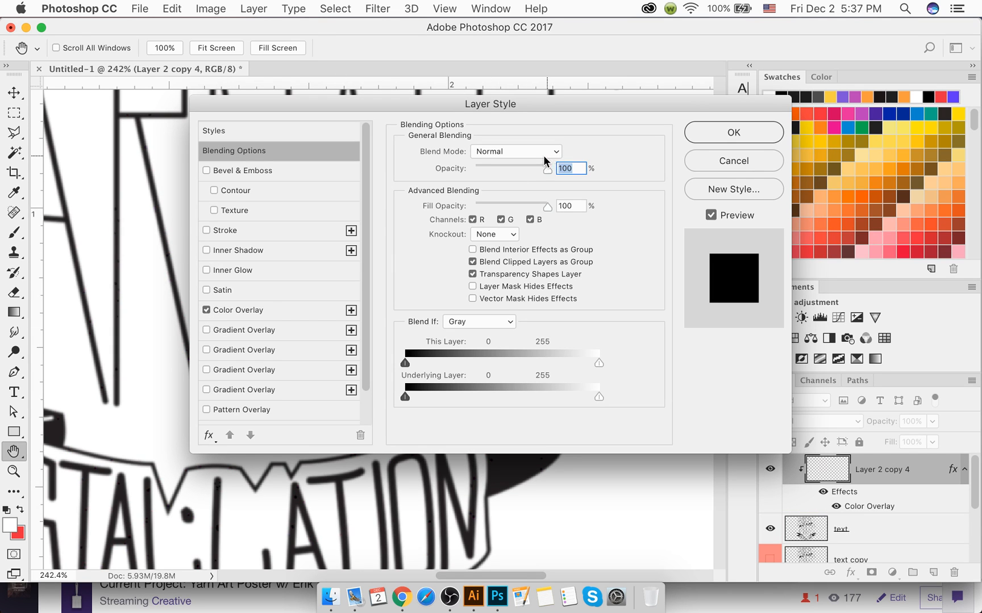
click(273, 310)
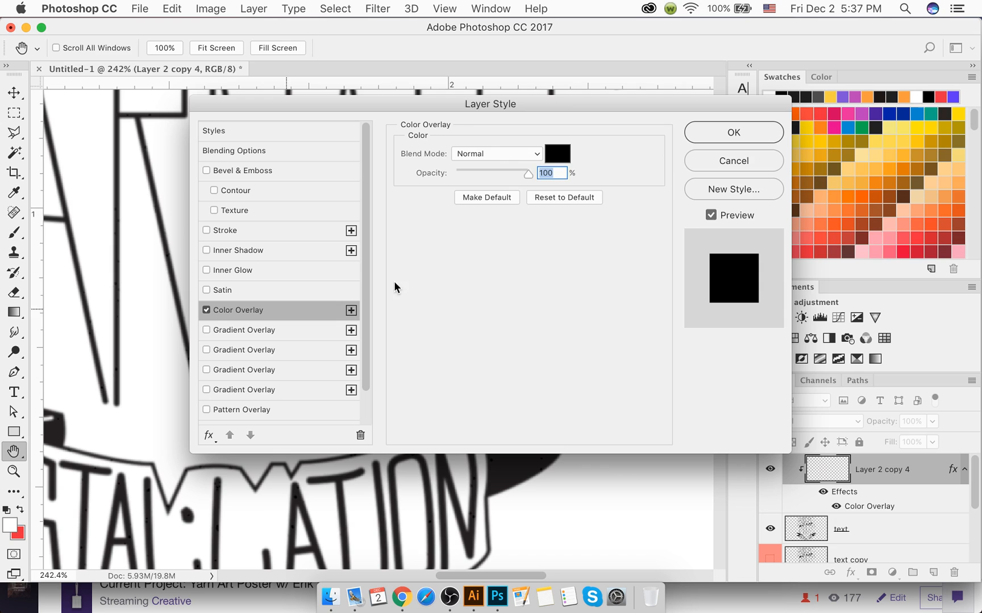
click(559, 154)
drag(585, 224, 490, 135)
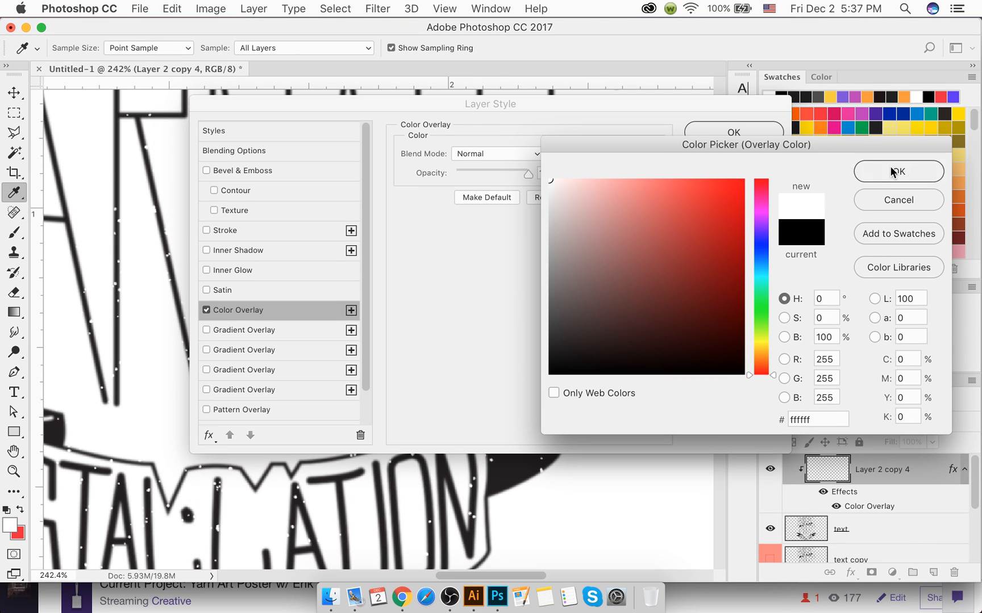
click(894, 173)
key(Return)
key(v)
key(super+0)
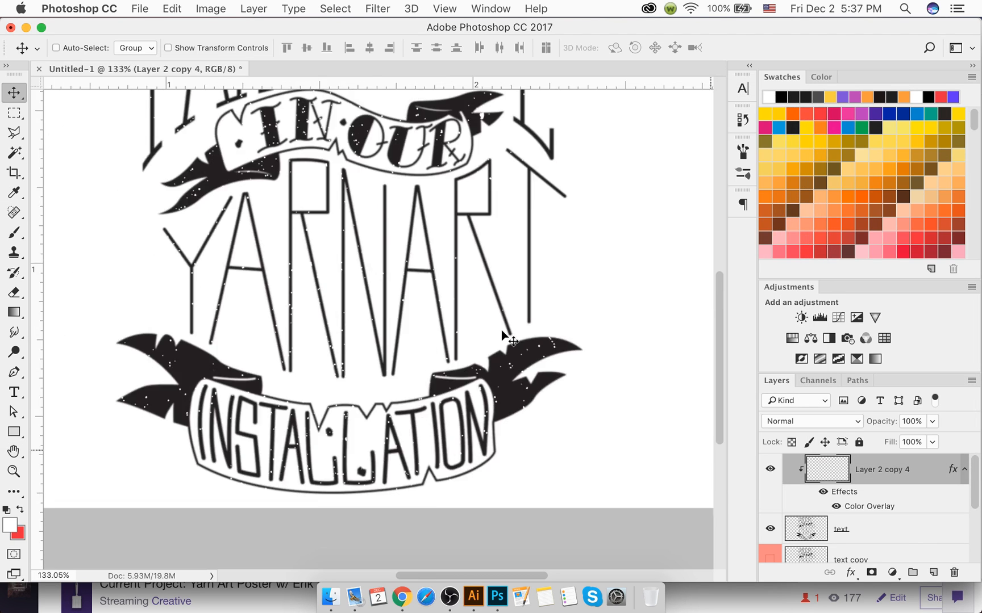
Step: Duplicate the white texture layer three times, offsetting copies across the lettering for denser speckling
scroll(397, 336, up, 3)
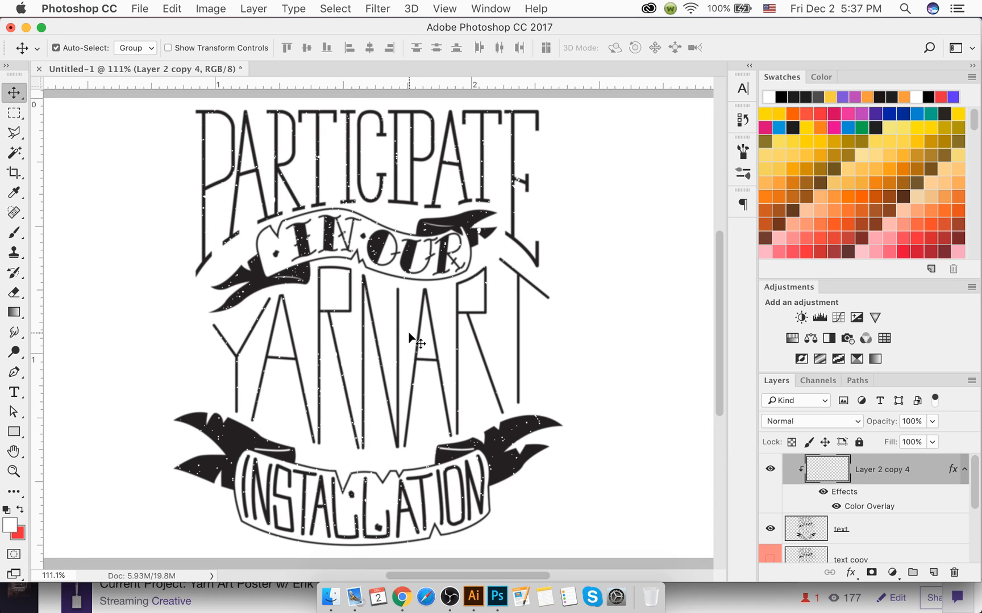
alt+drag(415, 338, 425, 314)
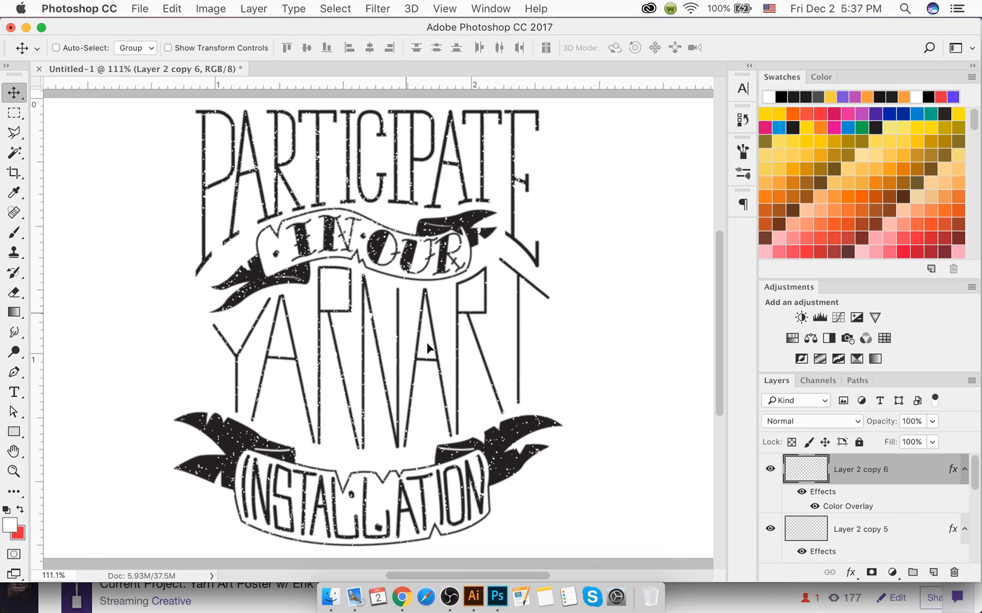
key(super+j)
Step: Merge the unclipped white duplicates of the texture into a single layer above the clipped texture layer
key(e)
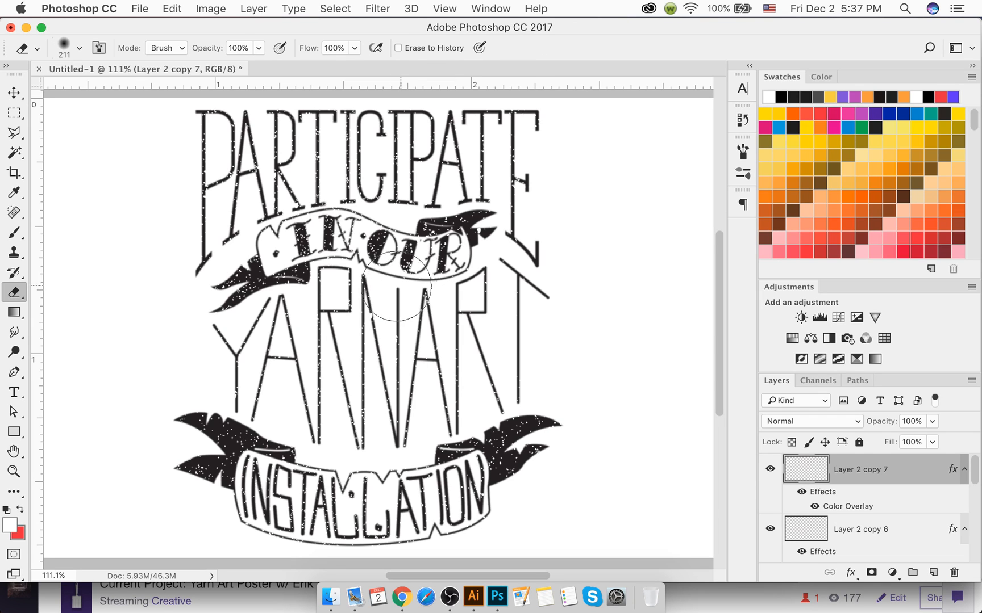
mouse_move(396, 284)
ctrl+alt+mouse_down()
mouse_move(394, 273)
mouse_move(418, 272)
ctrl+alt+mouse_up()
drag(976, 480, 977, 484)
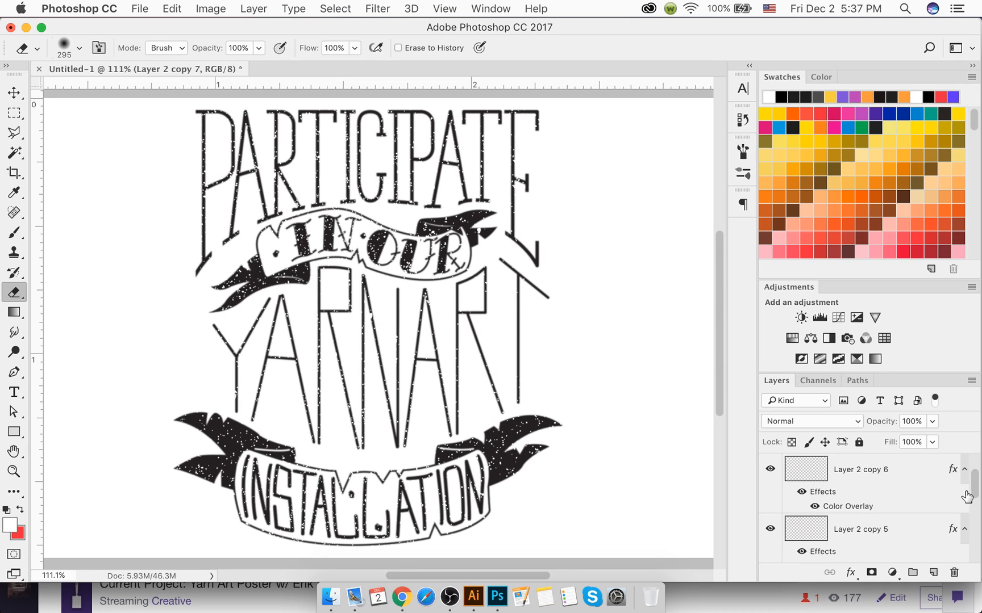
shift+click(905, 538)
key(BackSpace)
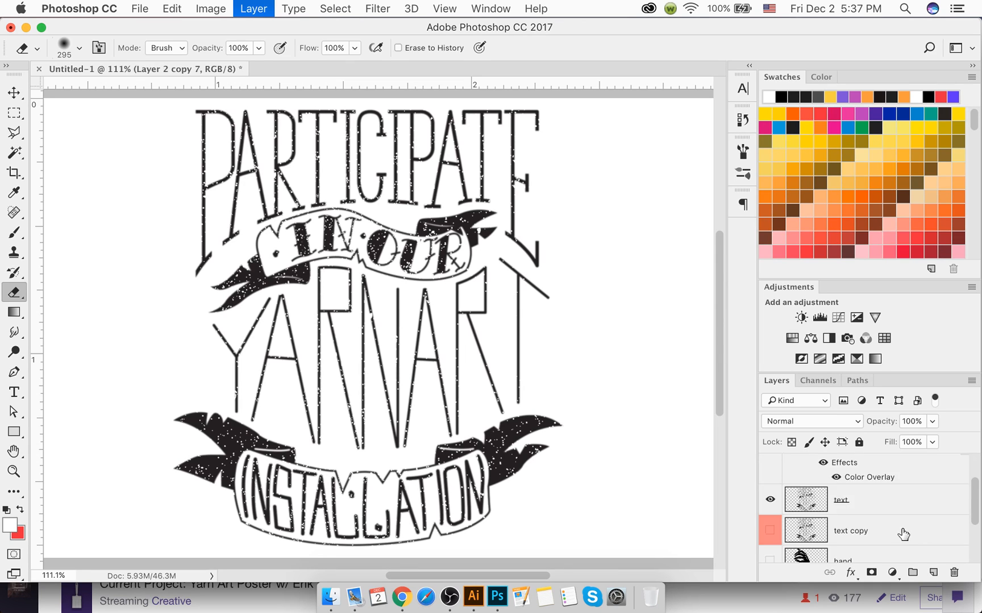
click(867, 472)
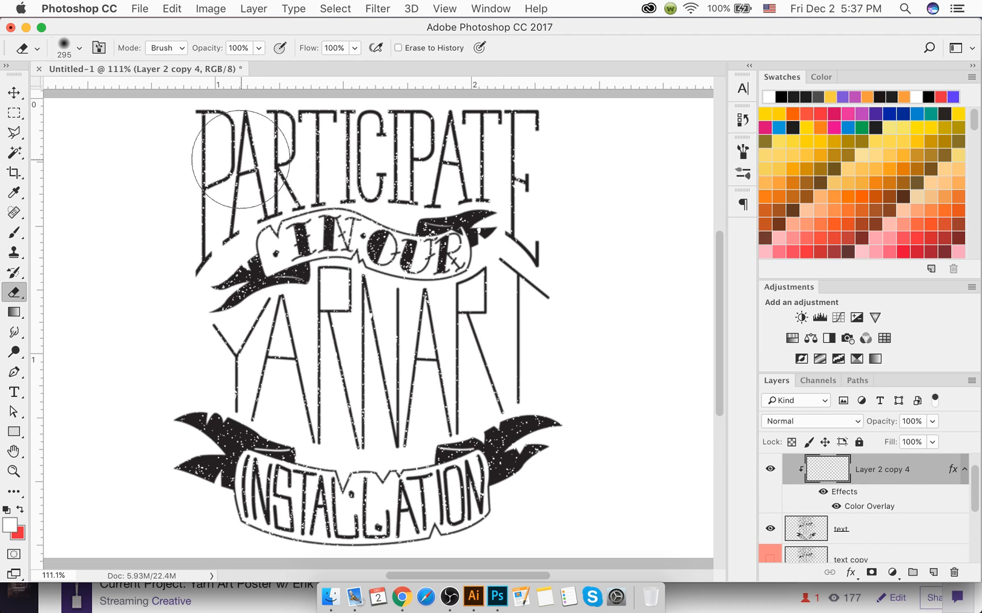
scroll(977, 502, up, 1)
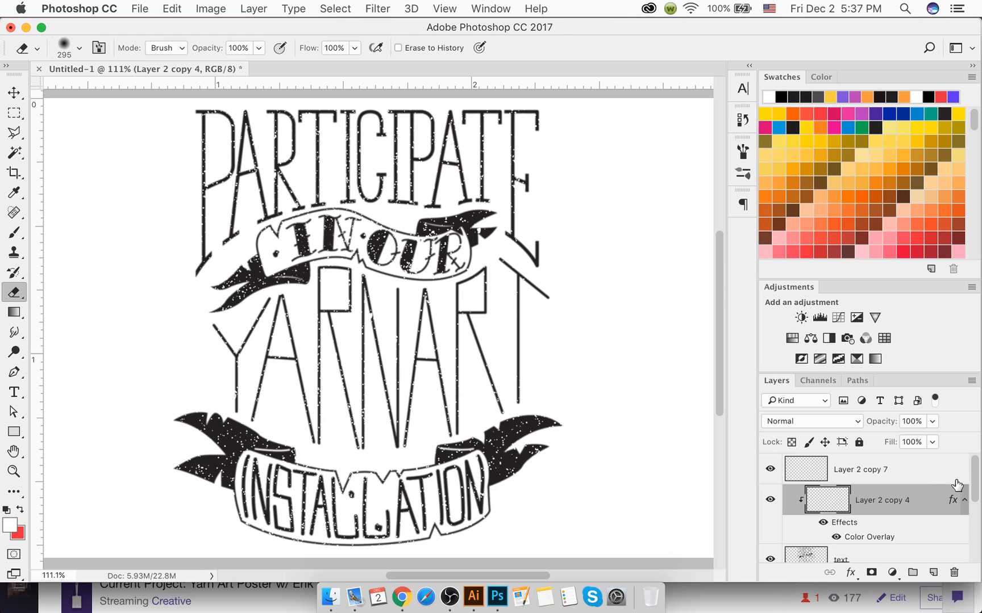
click(897, 479)
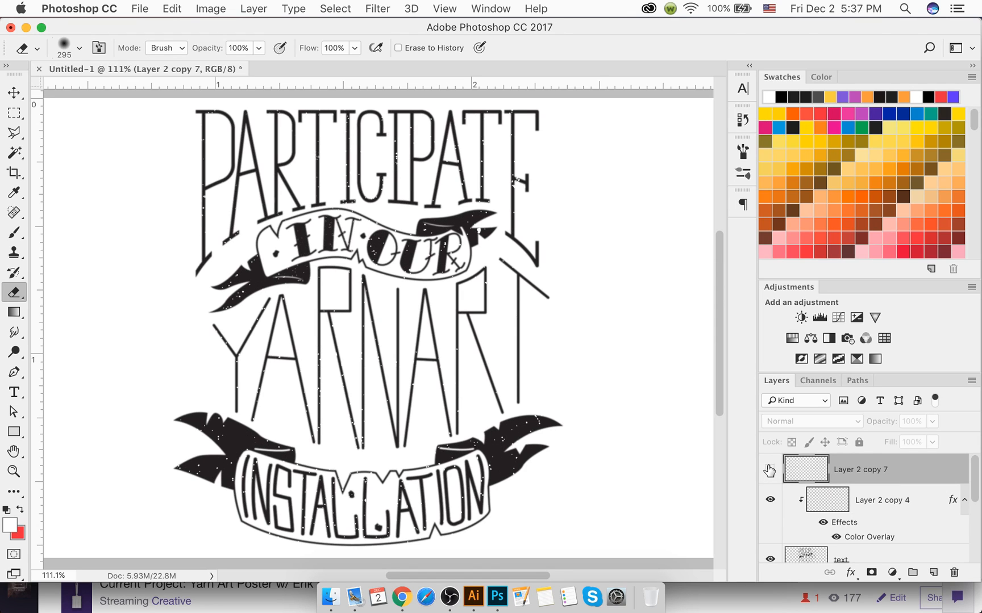
shift+click(877, 507)
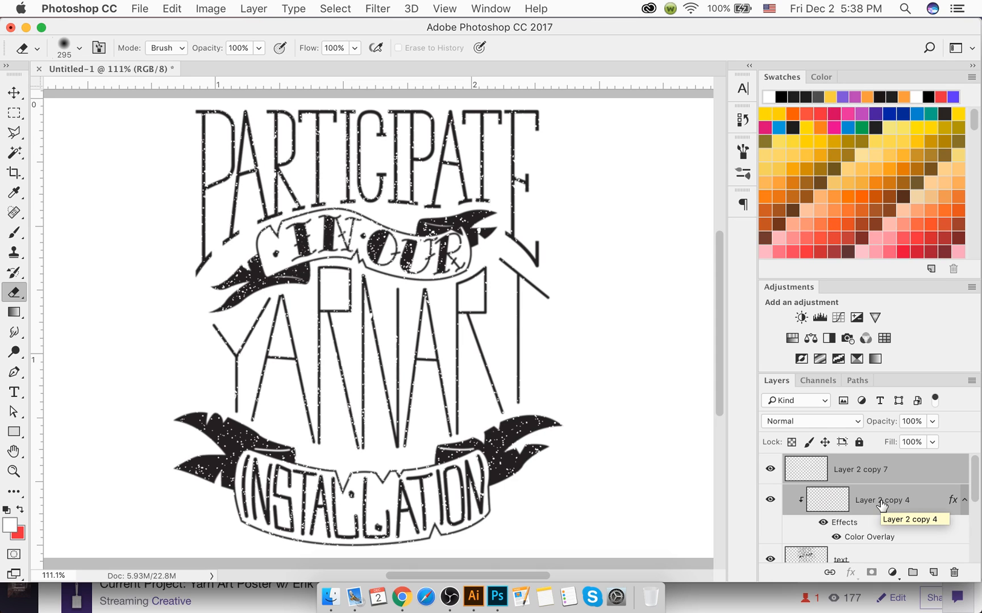
click(863, 480)
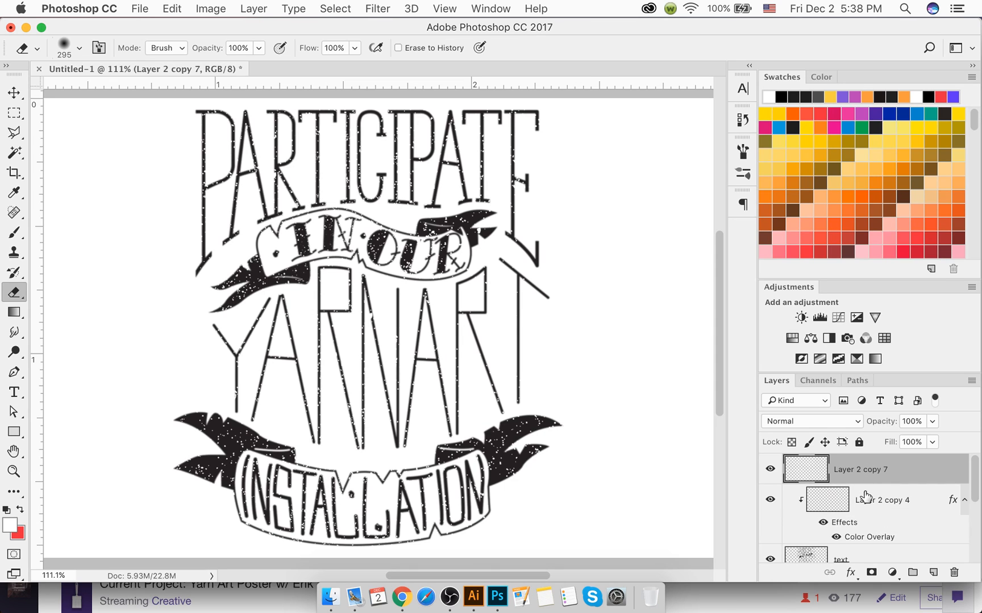
shift+click(866, 500)
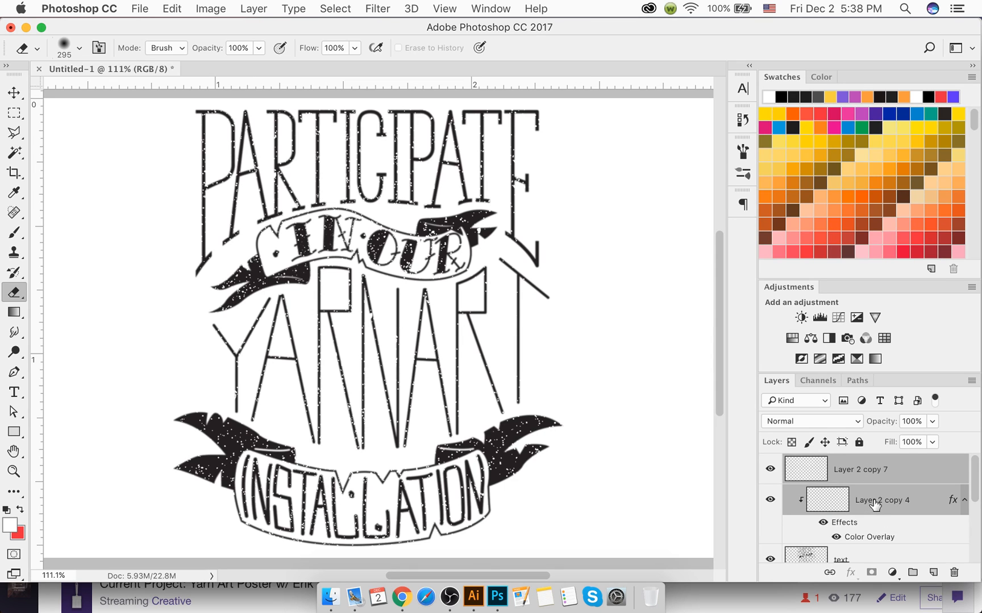
right_click(874, 504)
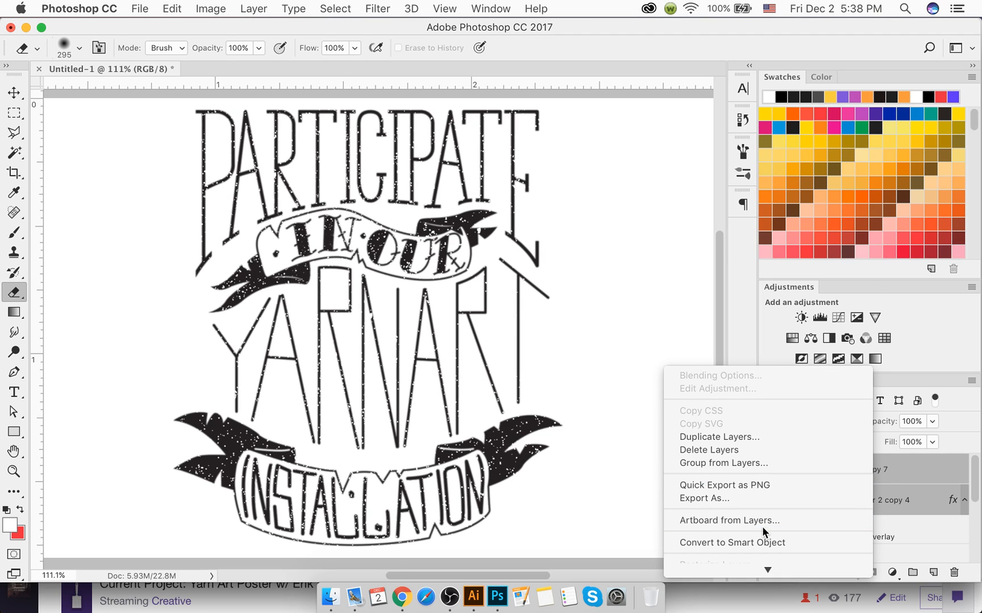
scroll(762, 526, down, 5)
click(763, 534)
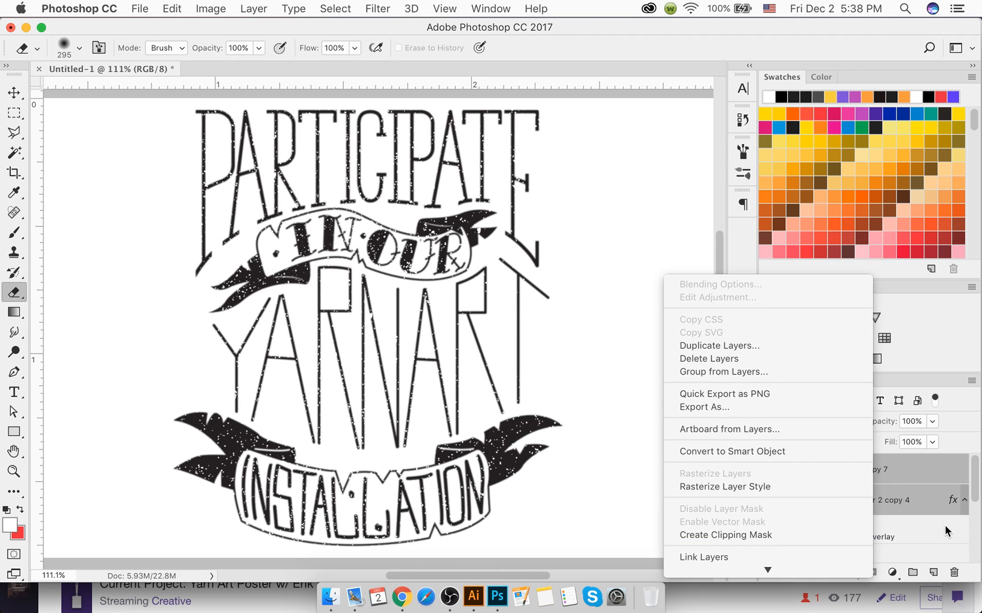
Step: Release the clipping mask from Layer 2 copy 4 and merge it with the texture layer above it
click(902, 506)
right_click(901, 506)
scroll(762, 538, down, 5)
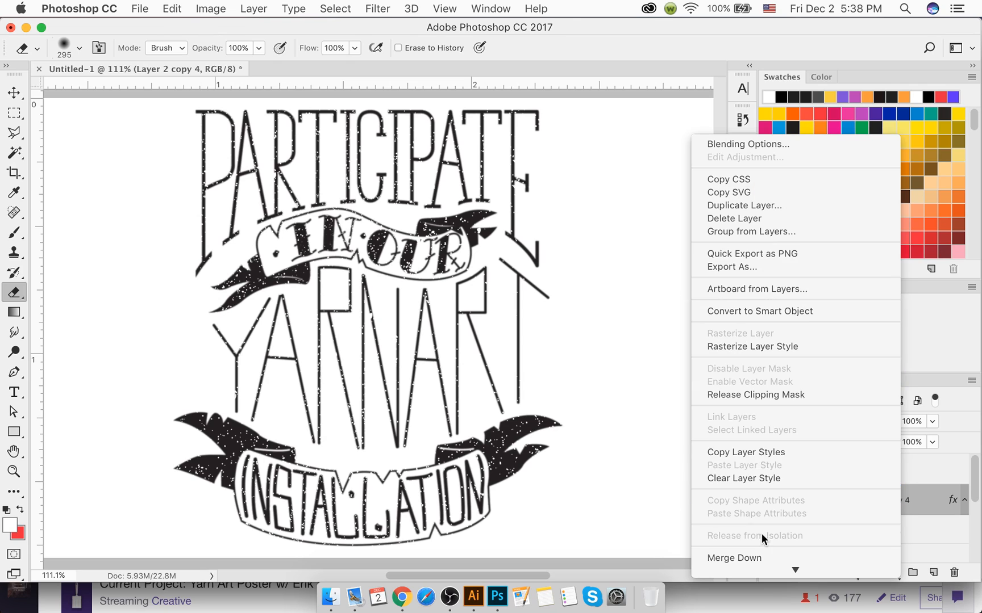
click(762, 395)
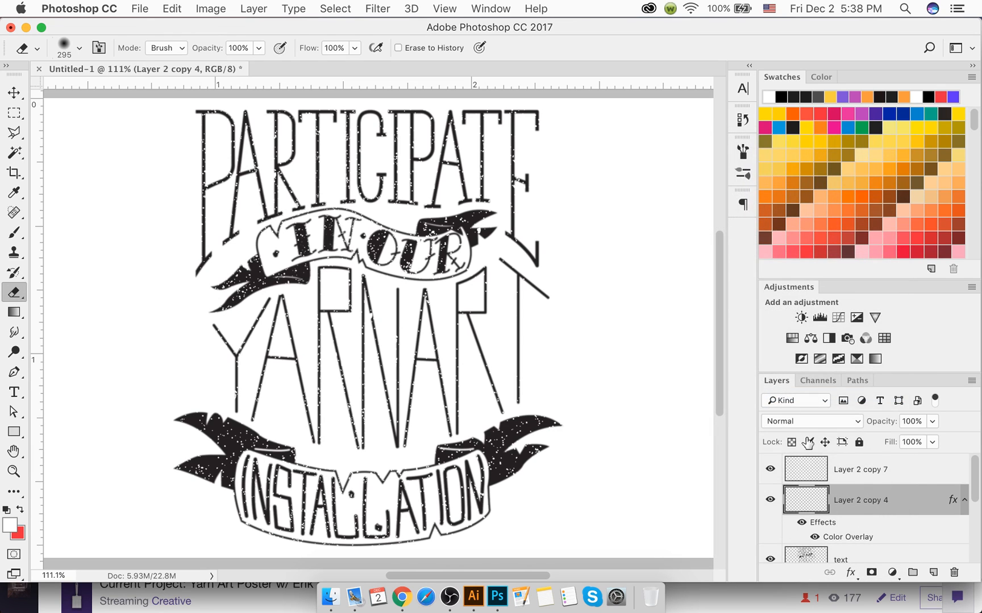
shift+click(849, 469)
key(super+e)
Step: Clip the combined texture layer to the text layer with a clipping mask
right_click(852, 470)
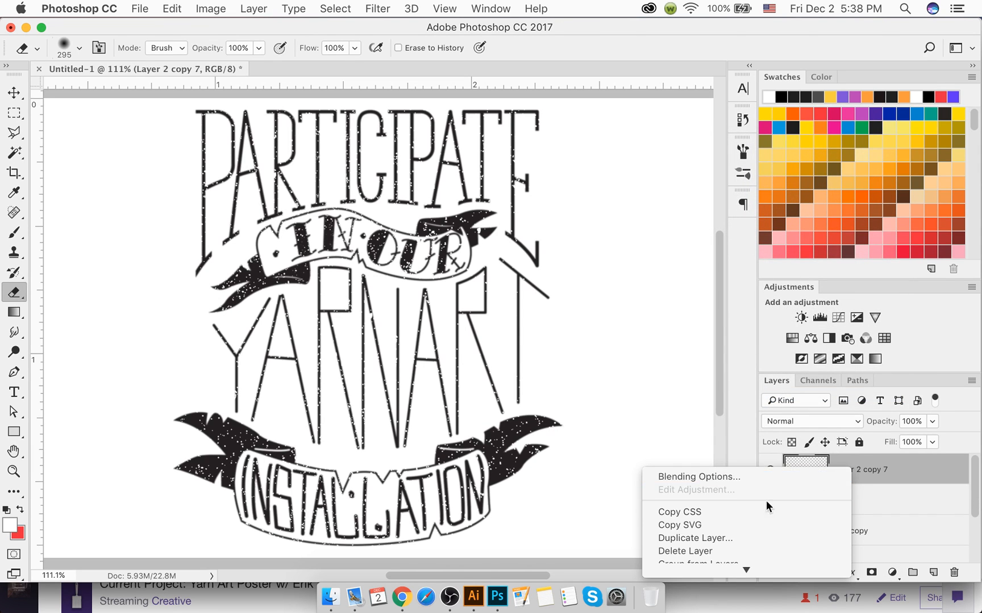
scroll(755, 505, down, 3)
scroll(745, 518, down, 3)
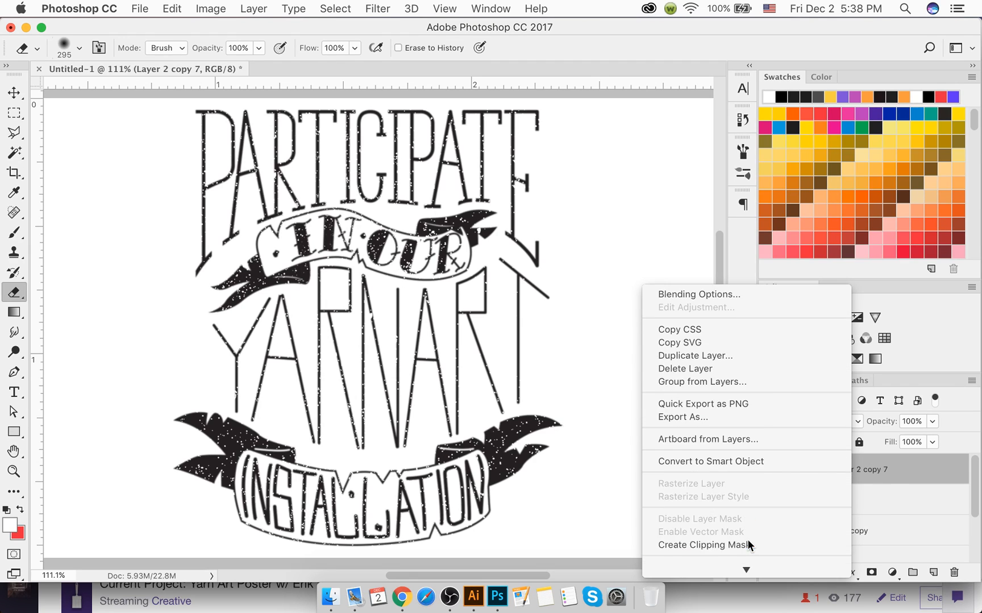
click(746, 544)
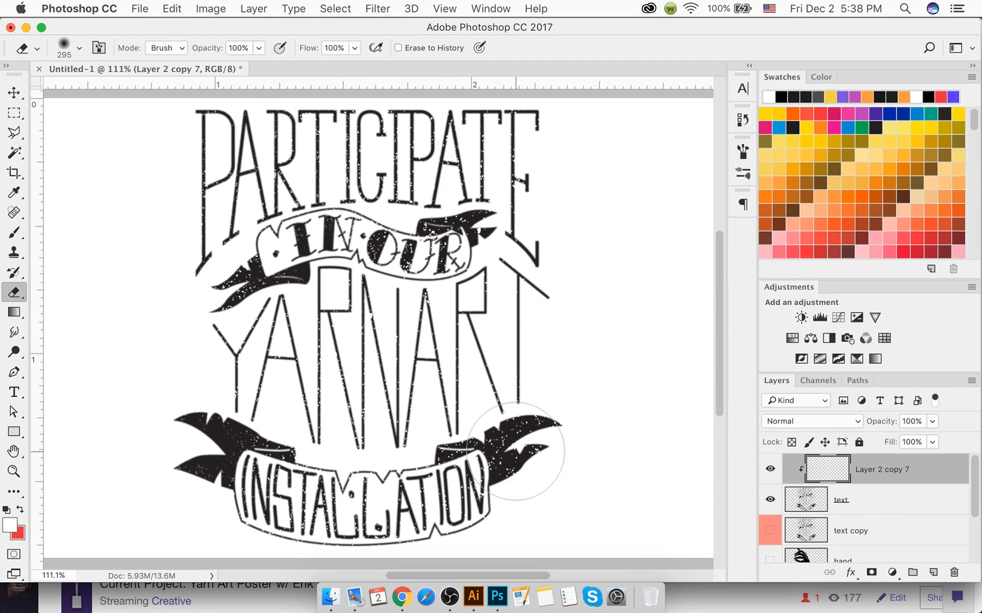
Step: Undo the last eraser stroke on the clipped texture layer
key(super+z)
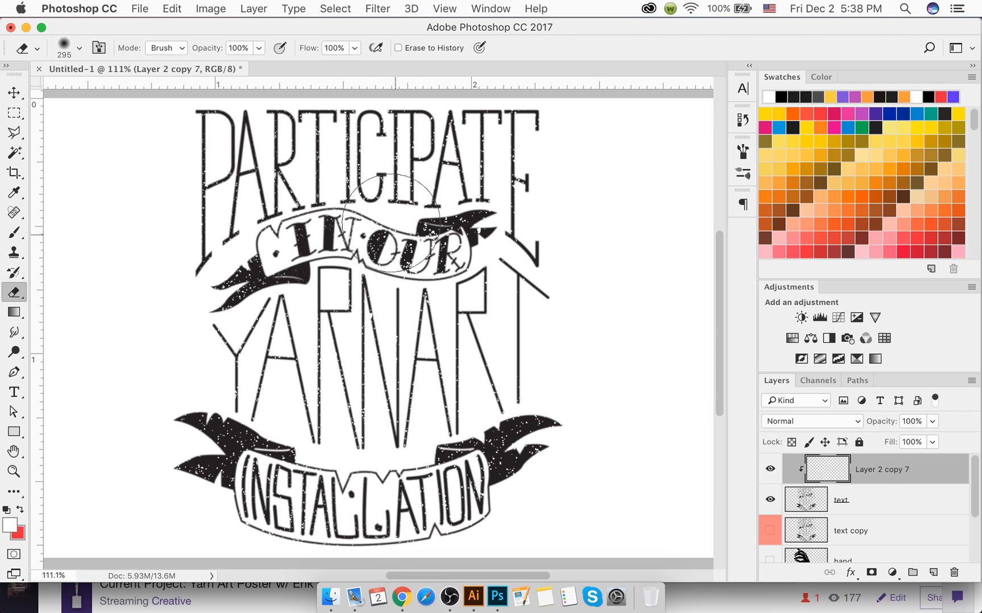
ctrl+alt+right_click(371, 366)
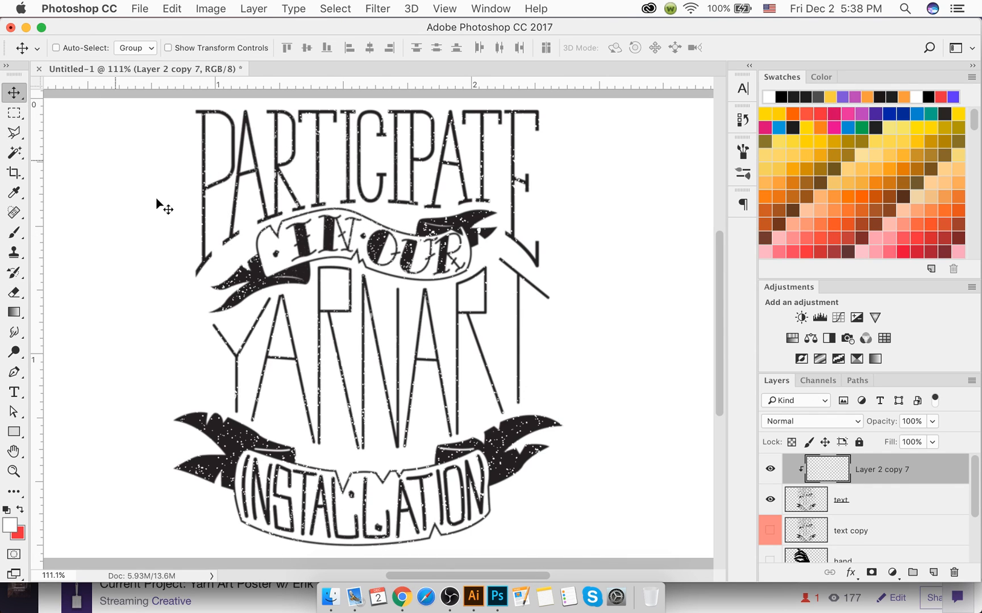
Step: Duplicate the text layer together with its clipped texture and merge the duplicates into one layer on top
click(16, 93)
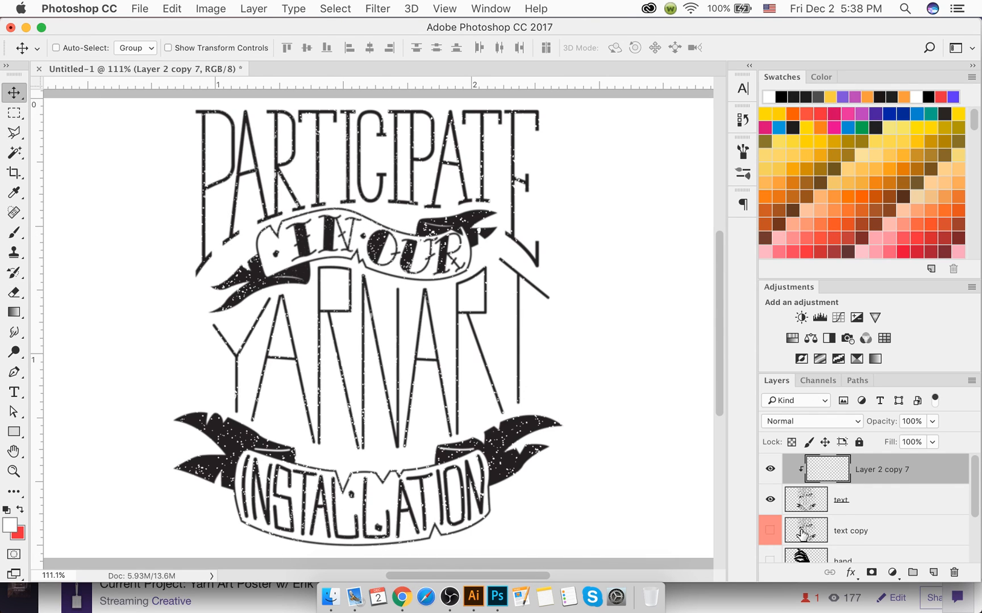
click(864, 505)
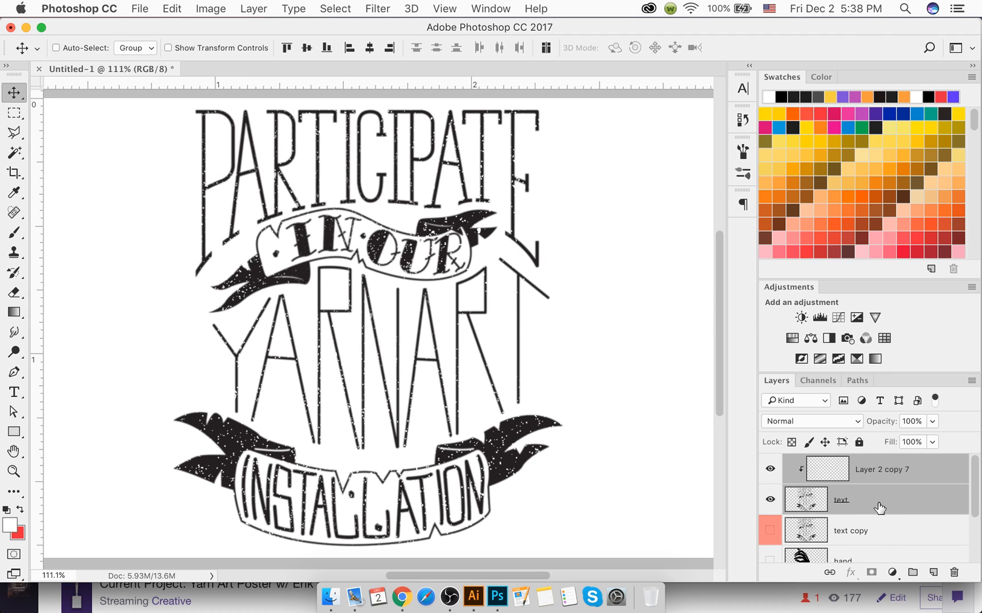
shift+click(880, 467)
drag(875, 508, 869, 465)
key(ctrl+e)
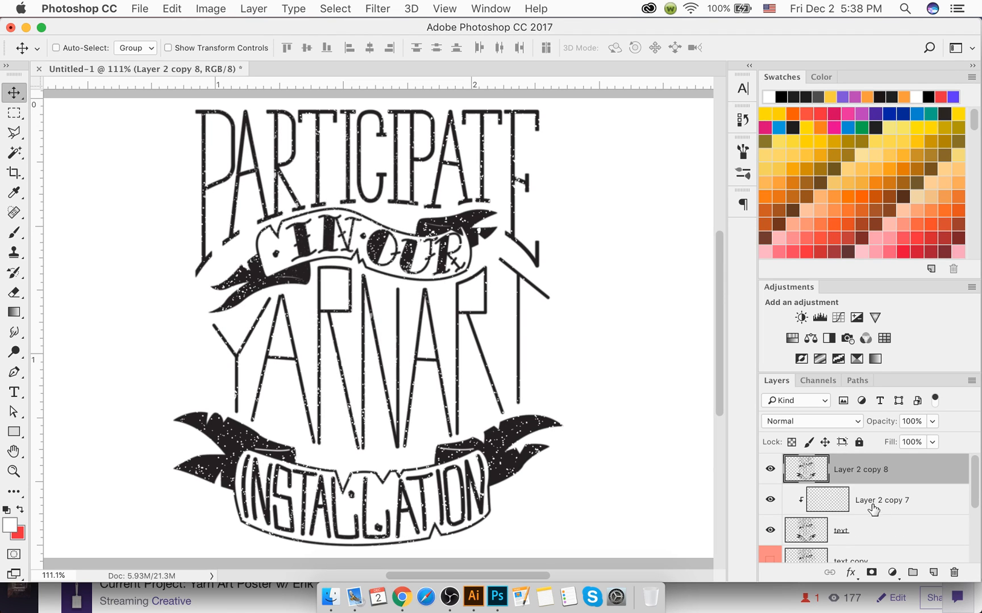
Step: Hide the original text layer and its clipped texture, leaving only the merged lettering copy shown
click(869, 502)
shift+click(867, 532)
drag(770, 500, 770, 530)
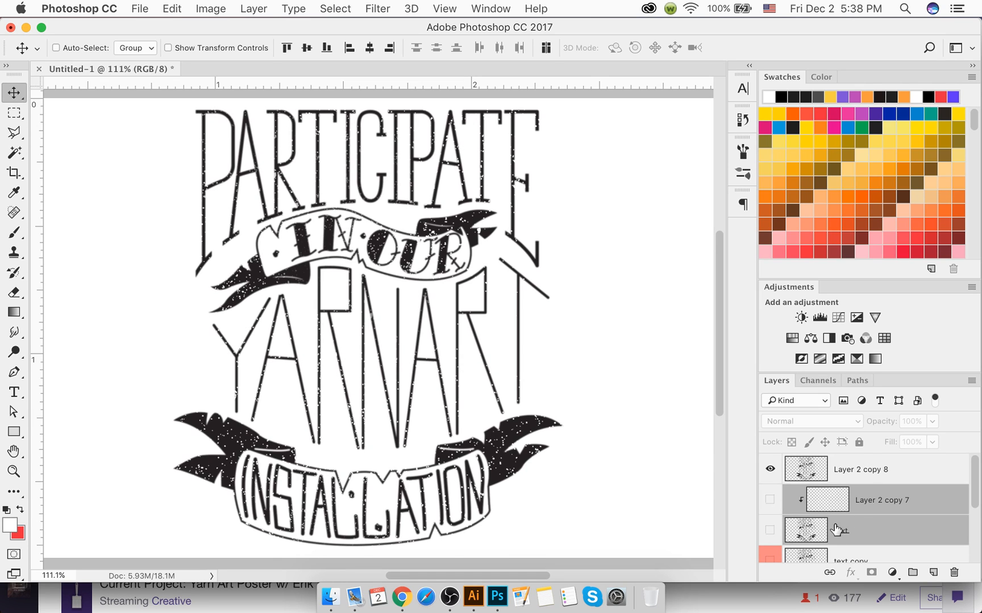
click(878, 467)
click(770, 469)
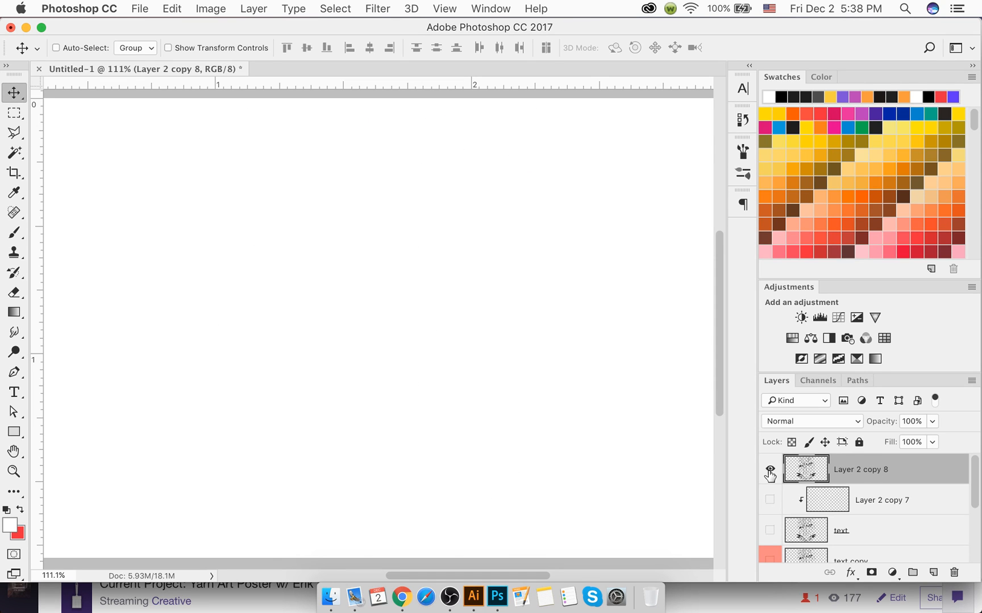
click(770, 470)
Step: Examine the merged lettering's speckles against transparency by temporarily hiding the white background layer
scroll(773, 481, down, 5)
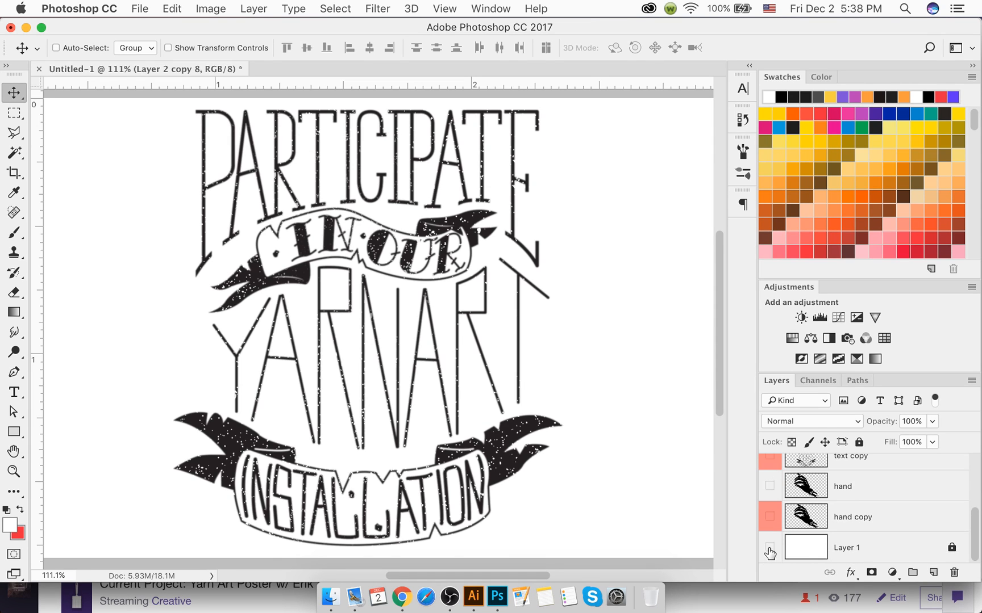
click(770, 547)
scroll(514, 476, up, 5)
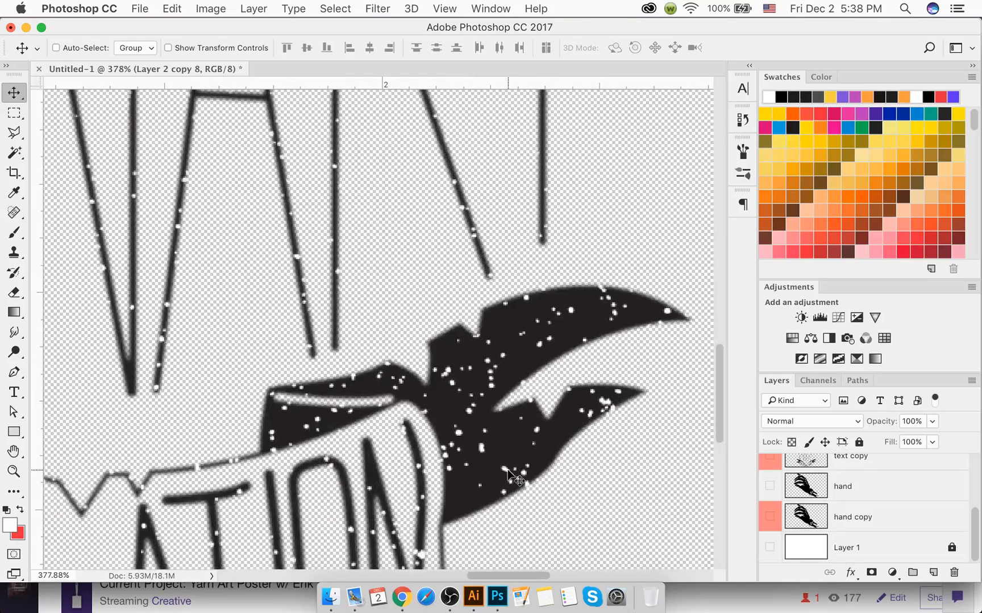
scroll(514, 476, down, 5)
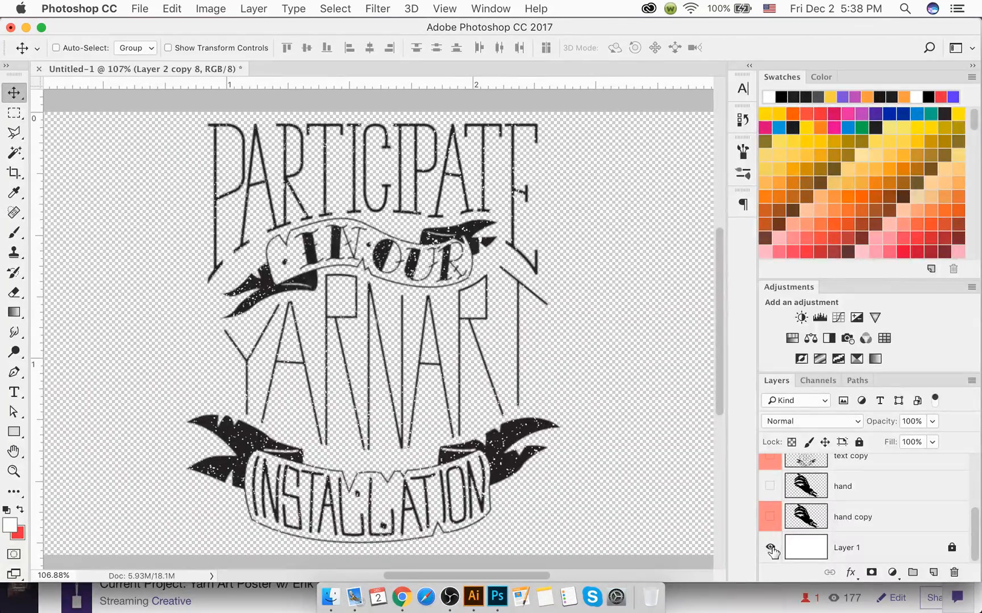
click(769, 548)
scroll(783, 541, up, 5)
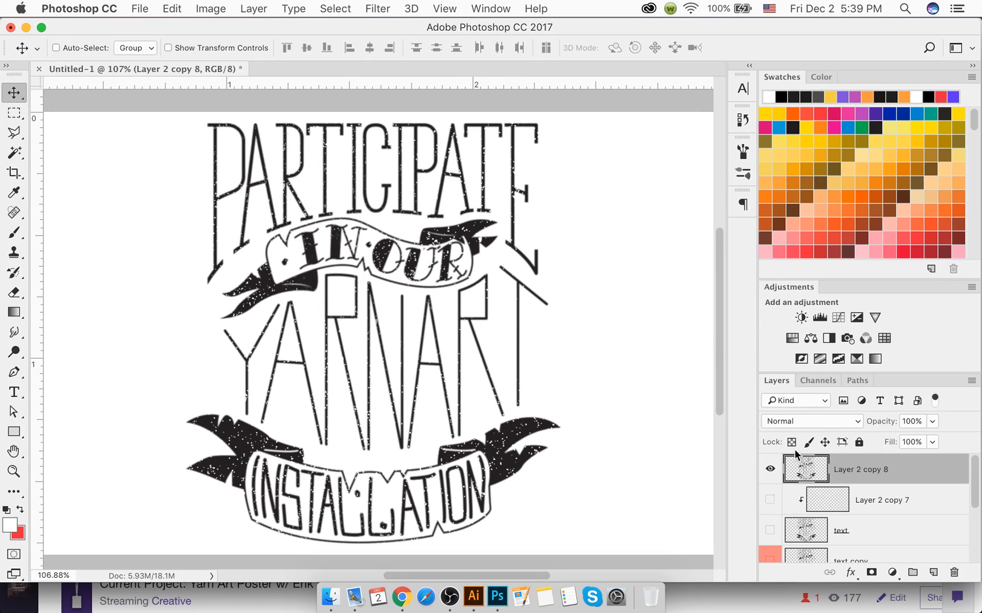
Step: Reapply the last-used Gaussian Blur filter to the merged lettering layer
click(392, 8)
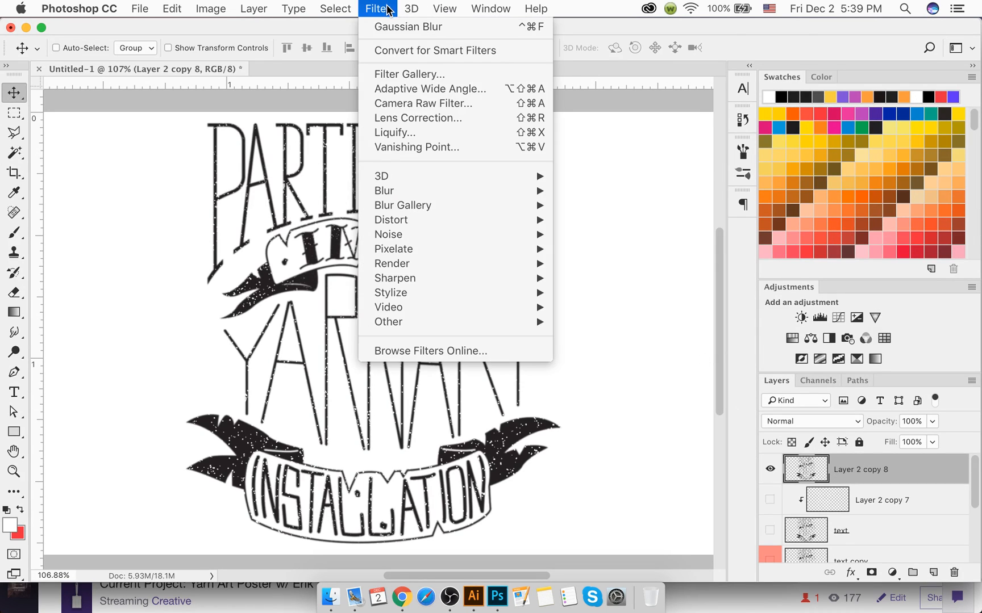
click(484, 400)
scroll(488, 403, up, 3)
scroll(488, 403, up, 5)
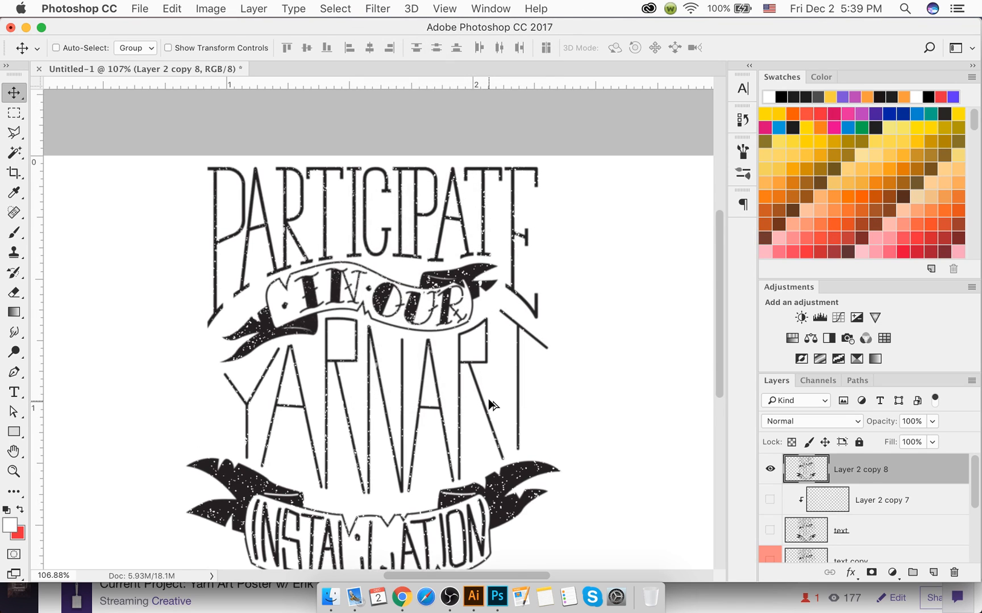
scroll(489, 400, down, 5)
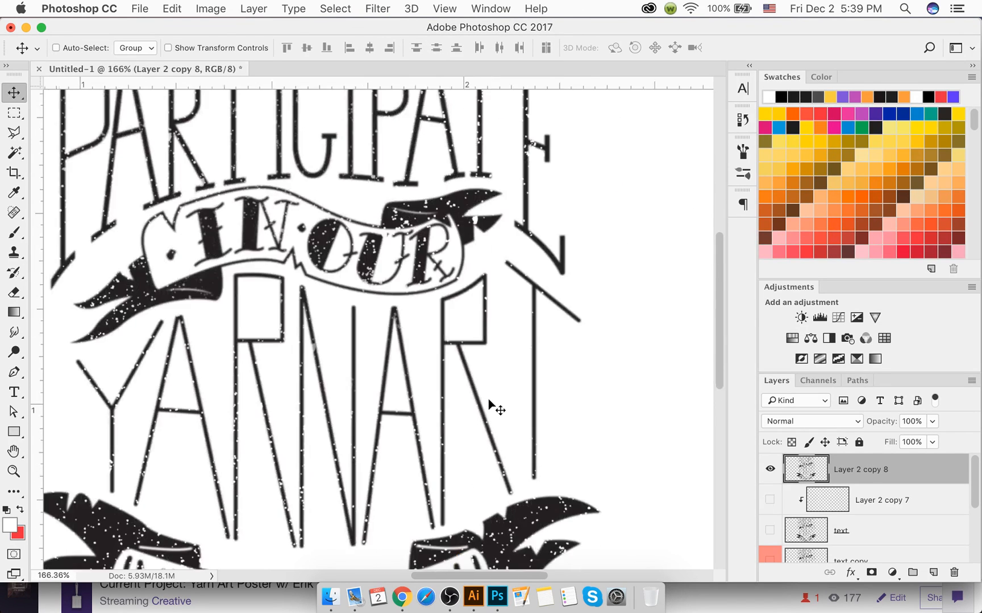
scroll(718, 284, down, 3)
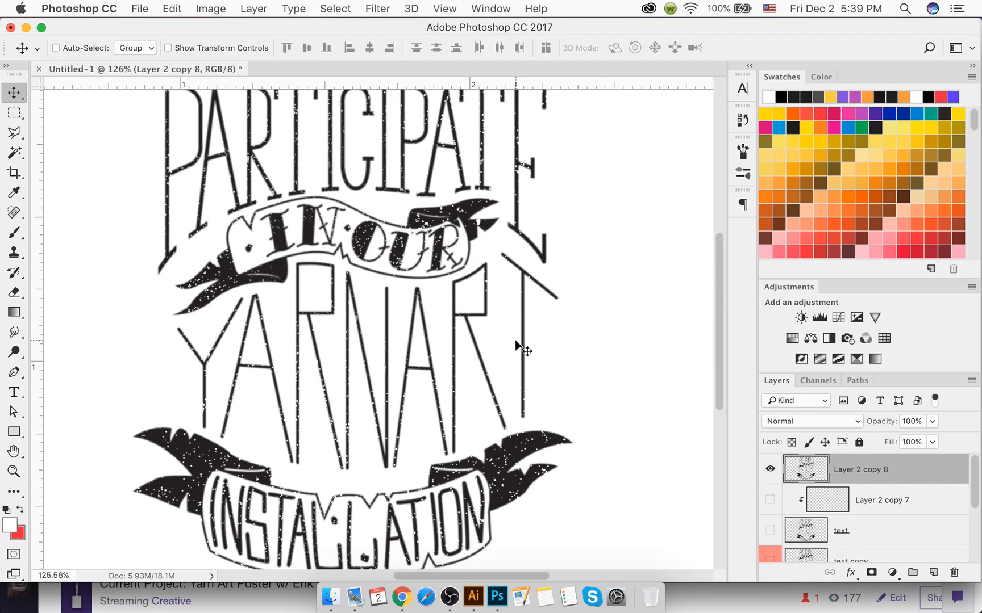
scroll(524, 350, down, 1)
click(380, 9)
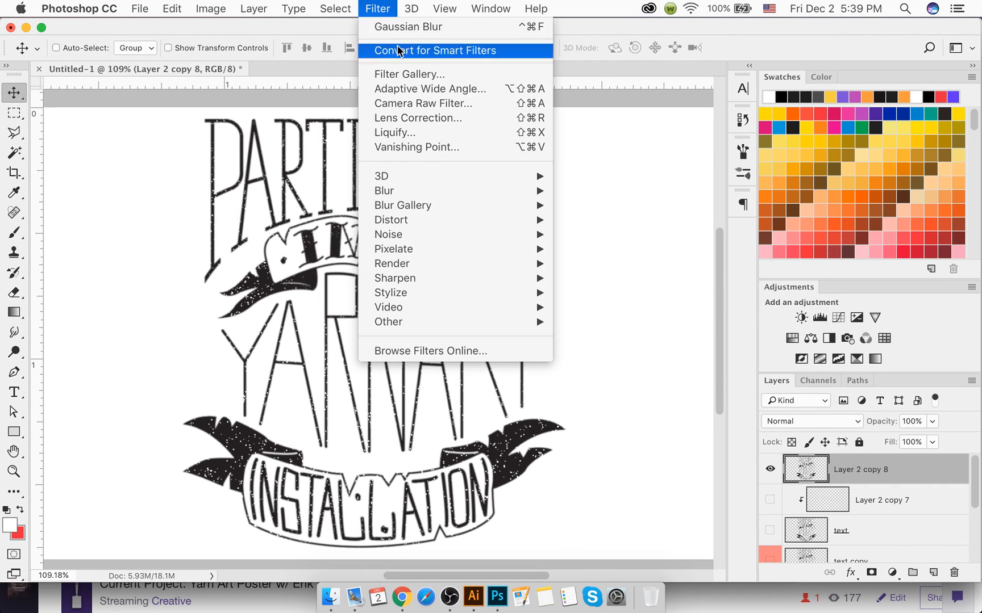
click(398, 28)
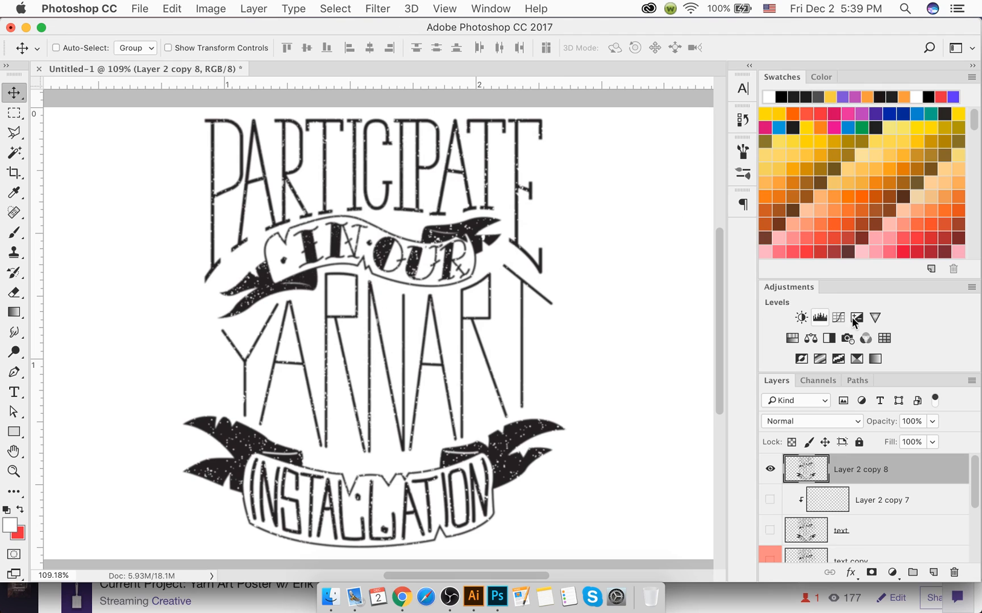
Step: Add a Threshold adjustment layer above the blurred lettering to sharpen its edges
click(838, 359)
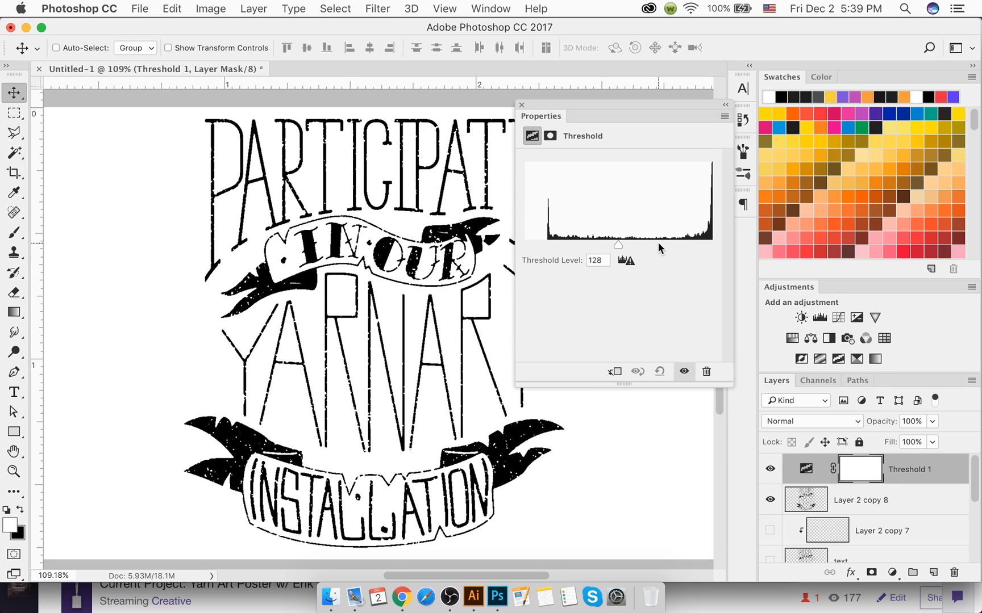
scroll(498, 473, up, 5)
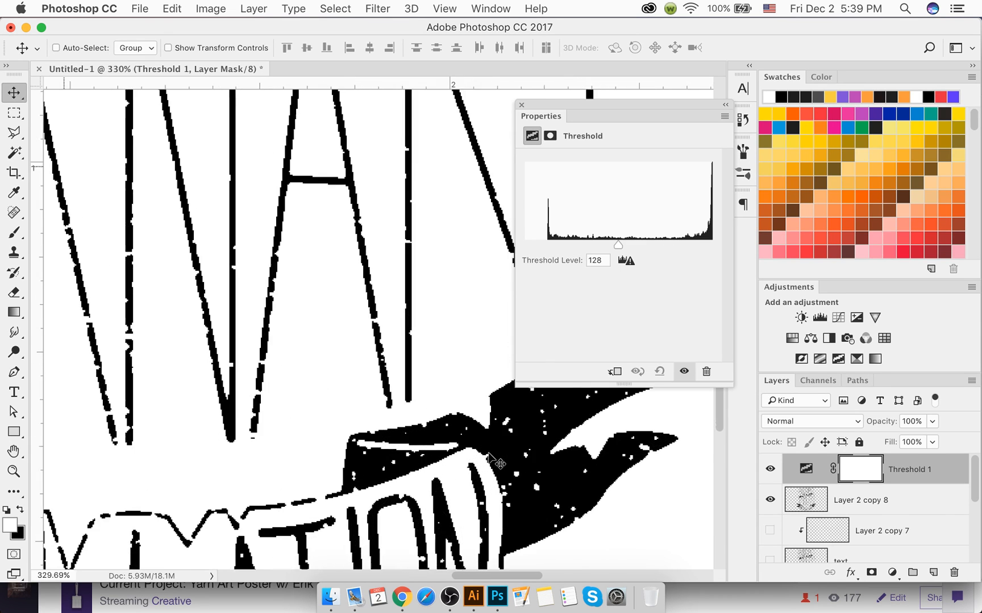
Step: Examine the thresholded lettering's edges and speckles close up and across the whole poster
scroll(443, 437, down, 2)
scroll(443, 437, down, 1)
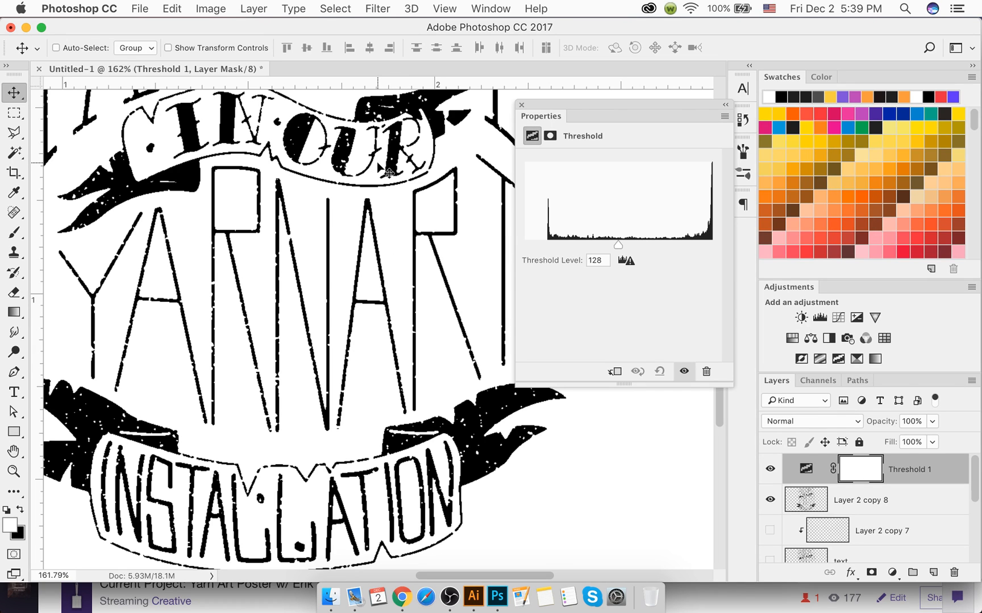
scroll(404, 420, up, 3)
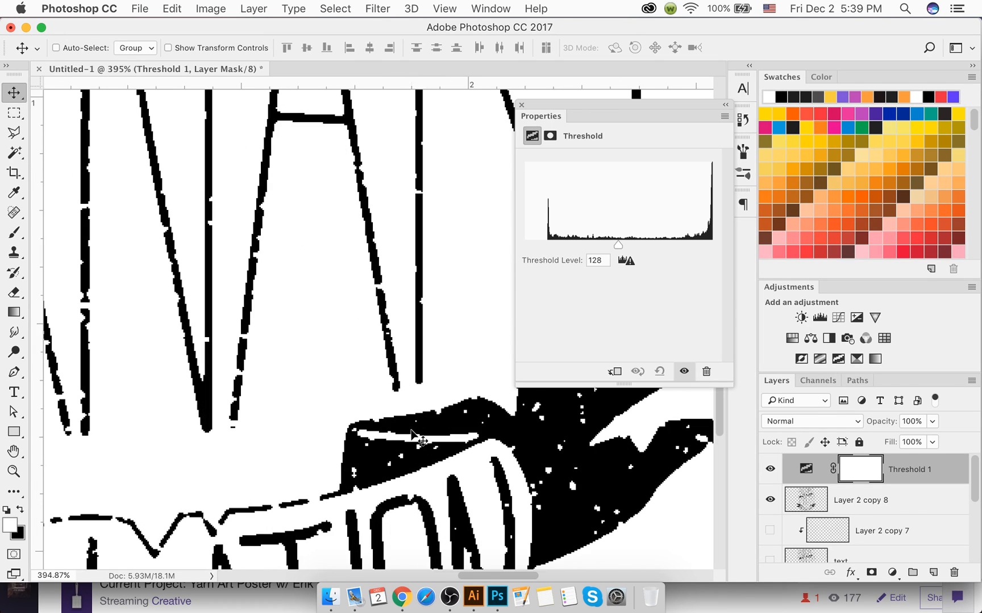
scroll(449, 398, down, 4)
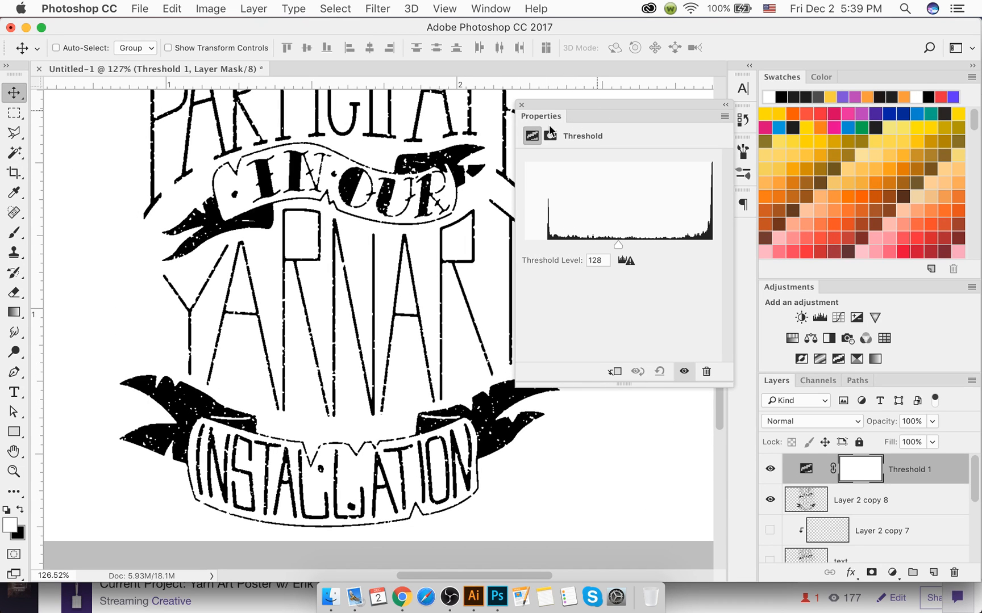
scroll(416, 232, down, 1)
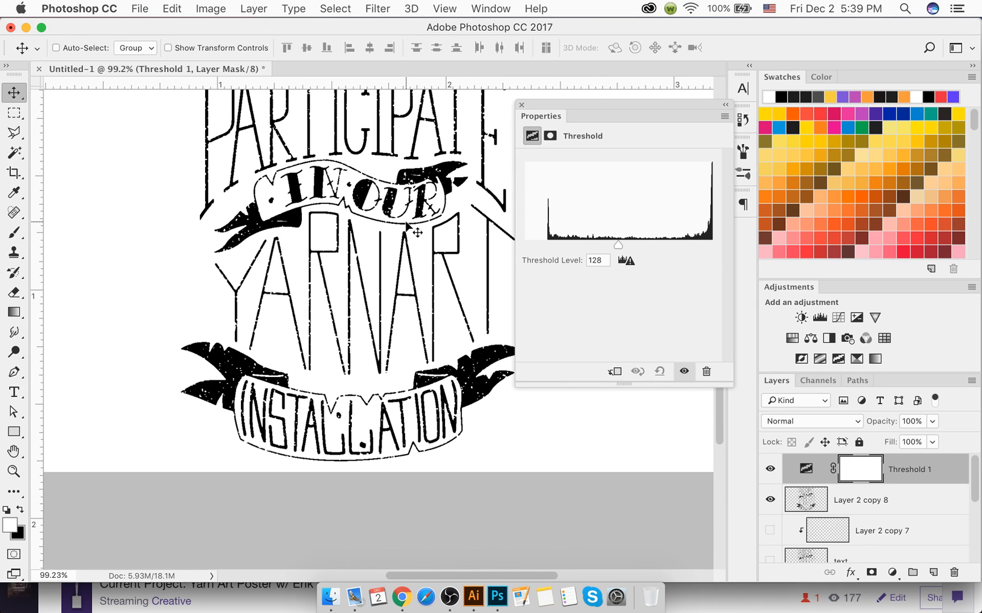
scroll(407, 225, up, 2)
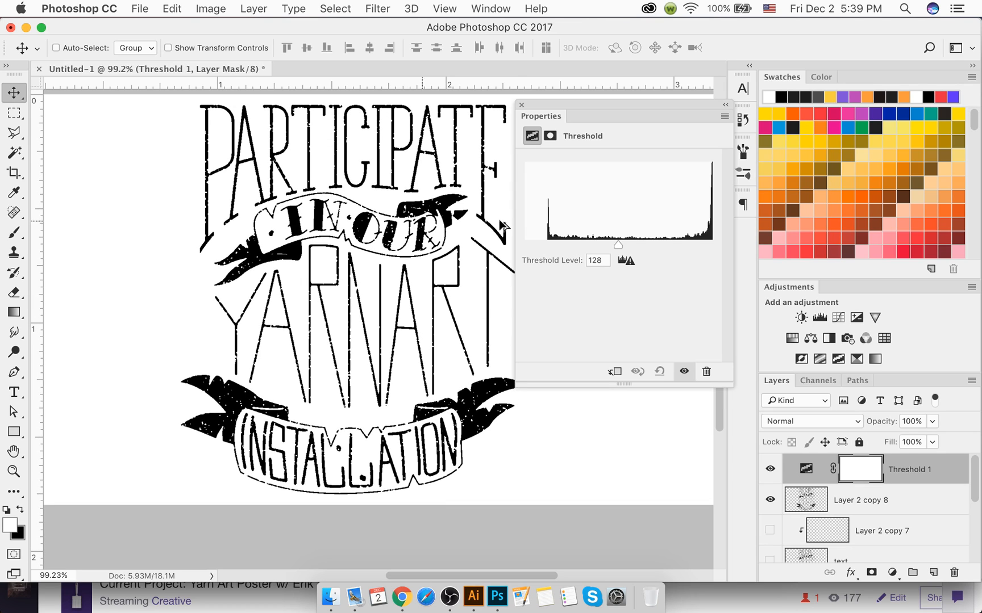
Step: Try threshold levels of 140 and 138 on the lettering, comparing the result with the previous state
drag(624, 246, 628, 253)
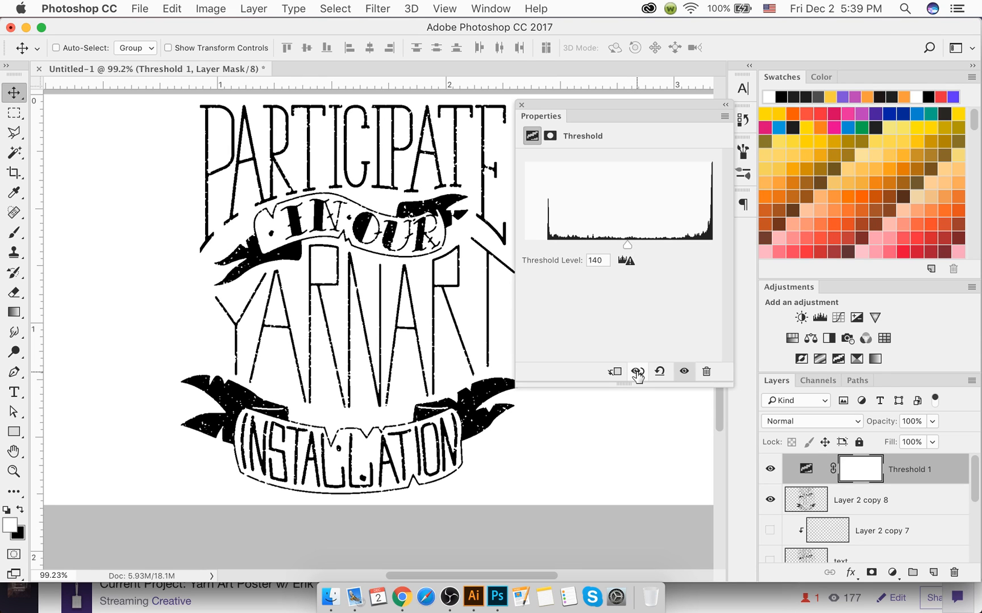
click(637, 372)
click(632, 261)
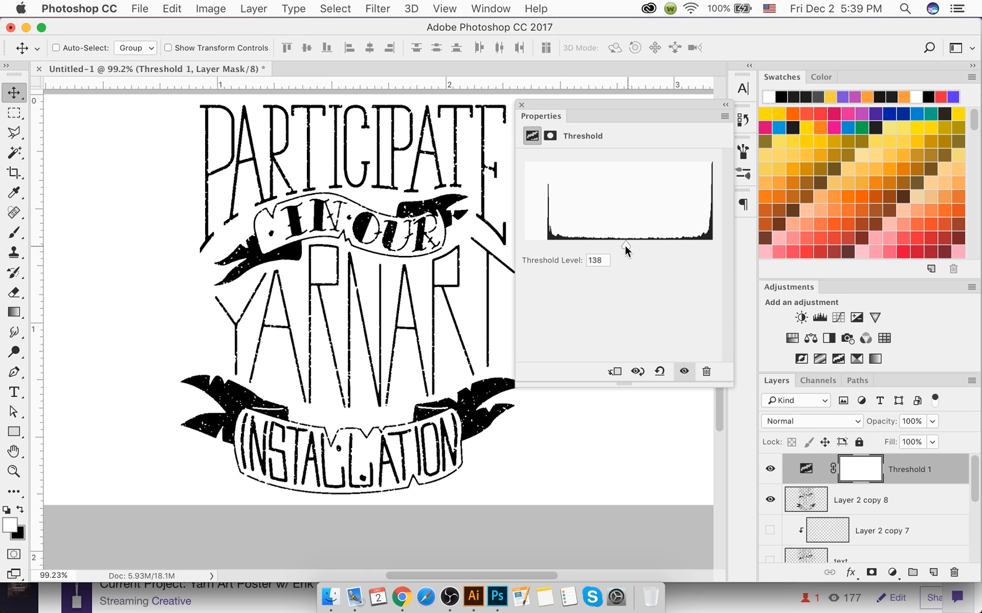
mouse_move(625, 245)
mouse_down()
mouse_move(605, 246)
mouse_move(626, 248)
mouse_up()
click(638, 371)
click(637, 371)
click(637, 371)
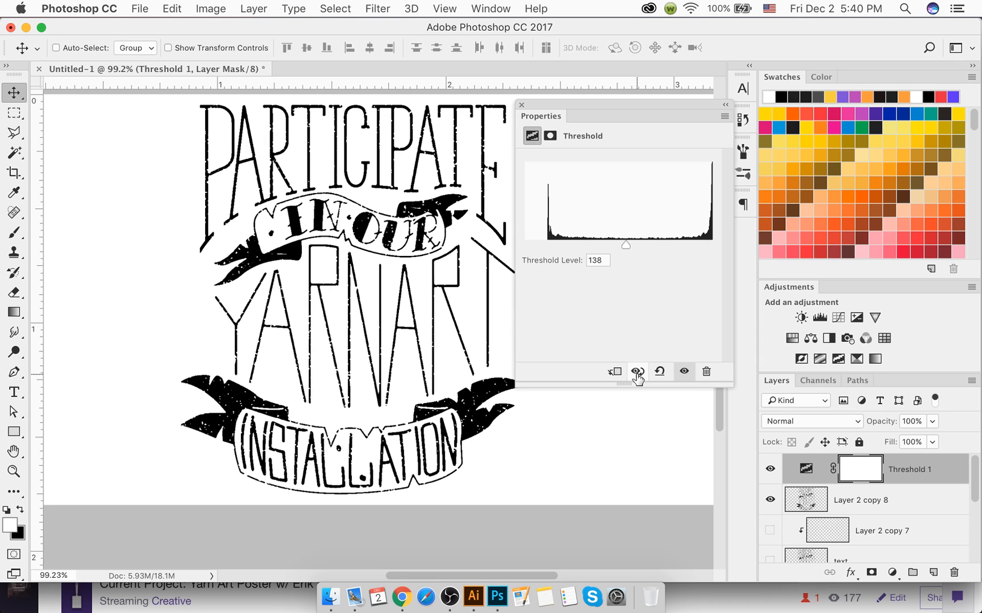
click(637, 372)
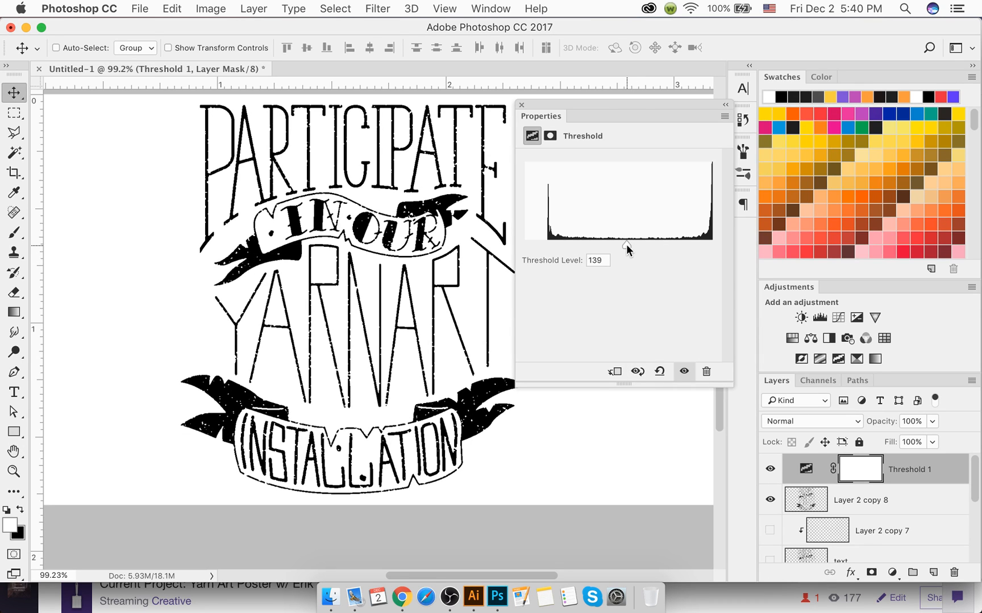
Step: Lower the threshold level to 125, compare with the previous state, settle on 127, and close the adjustment's properties
drag(626, 245, 616, 248)
click(637, 371)
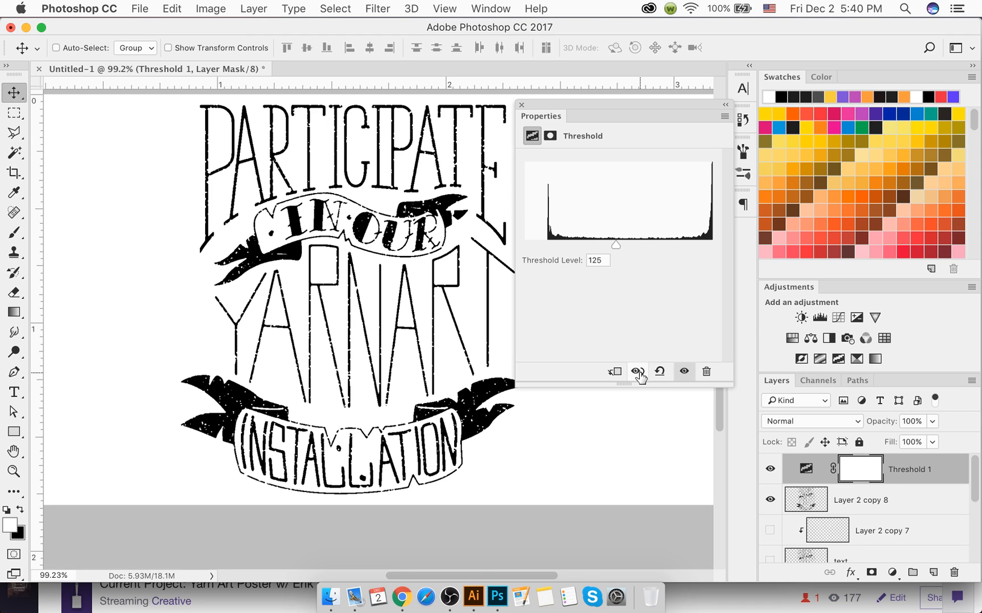
click(638, 372)
drag(615, 245, 616, 249)
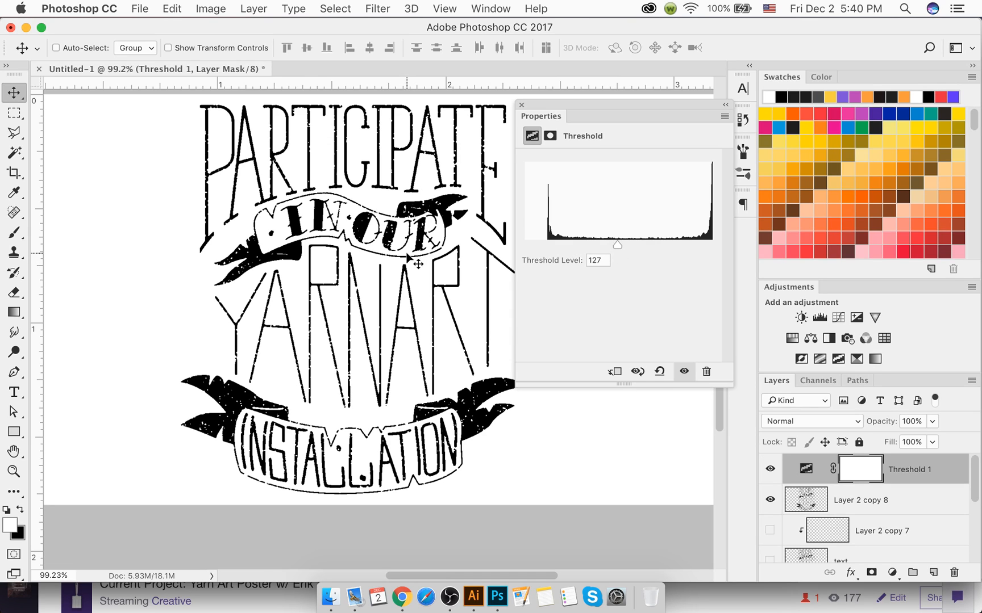
click(520, 106)
Step: Try to merge the Threshold adjustment with the Layer 2 copy 8 lettering layer
shift+click(849, 503)
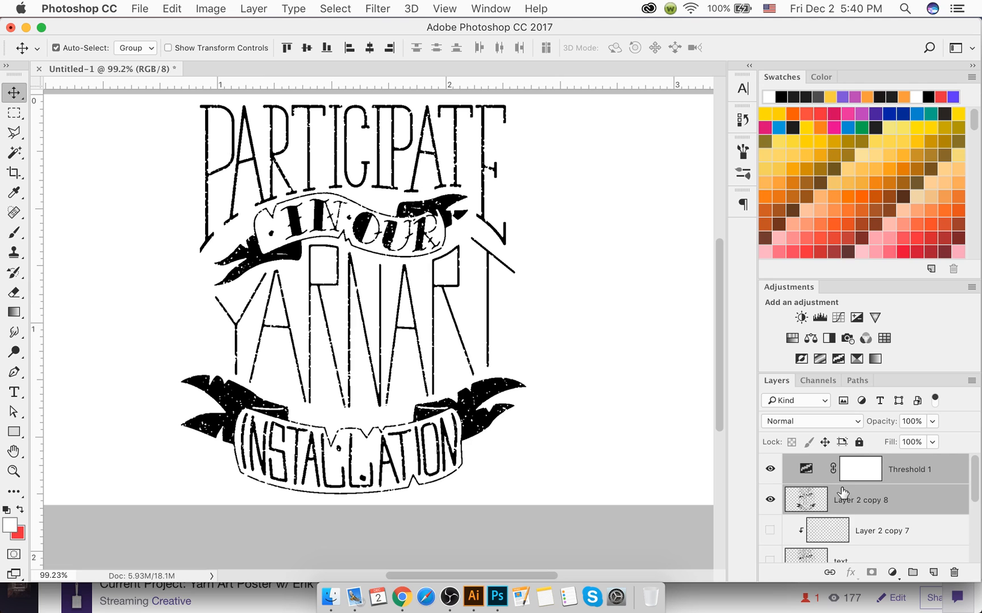
key(super+e)
key(super+z)
Step: Check what Layer 2 copy 8 contributes by temporarily hiding it and showing it again
click(846, 501)
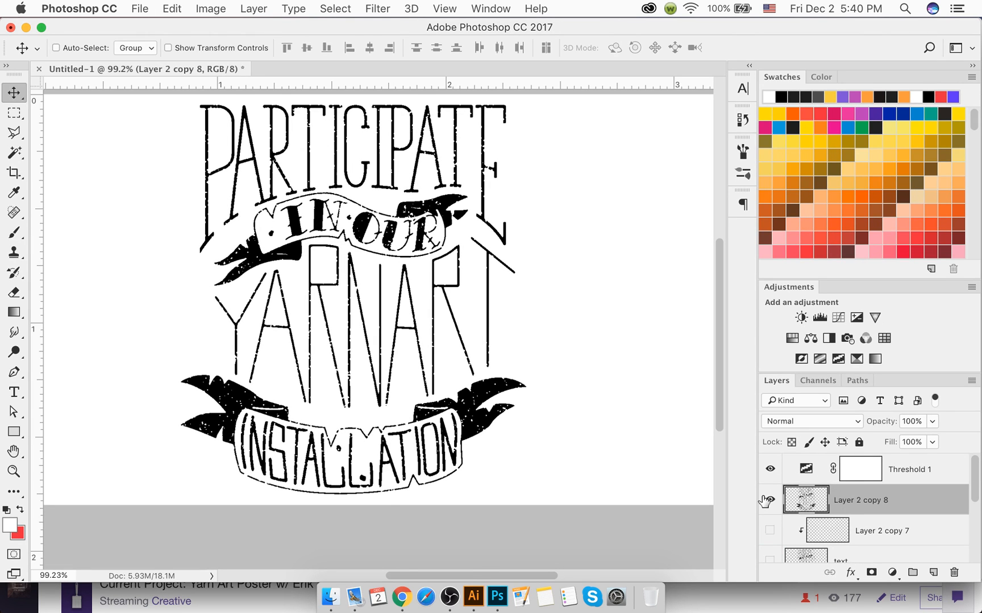
click(770, 500)
click(769, 499)
Step: Retry merging Threshold 1 with Layer 2 copy 8, inspect the lettering's edges, and undo the merge
click(904, 476)
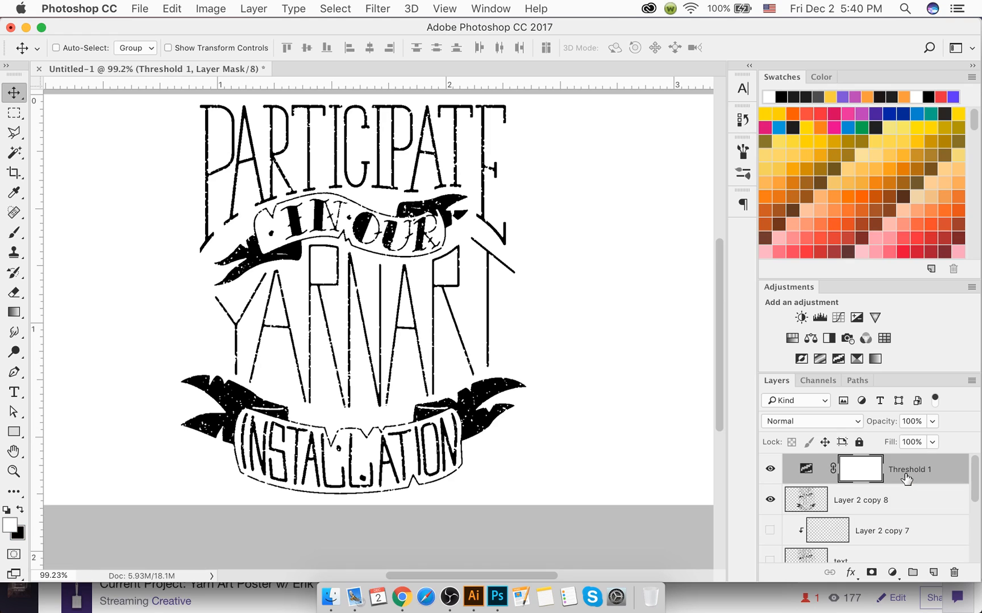
shift+click(901, 507)
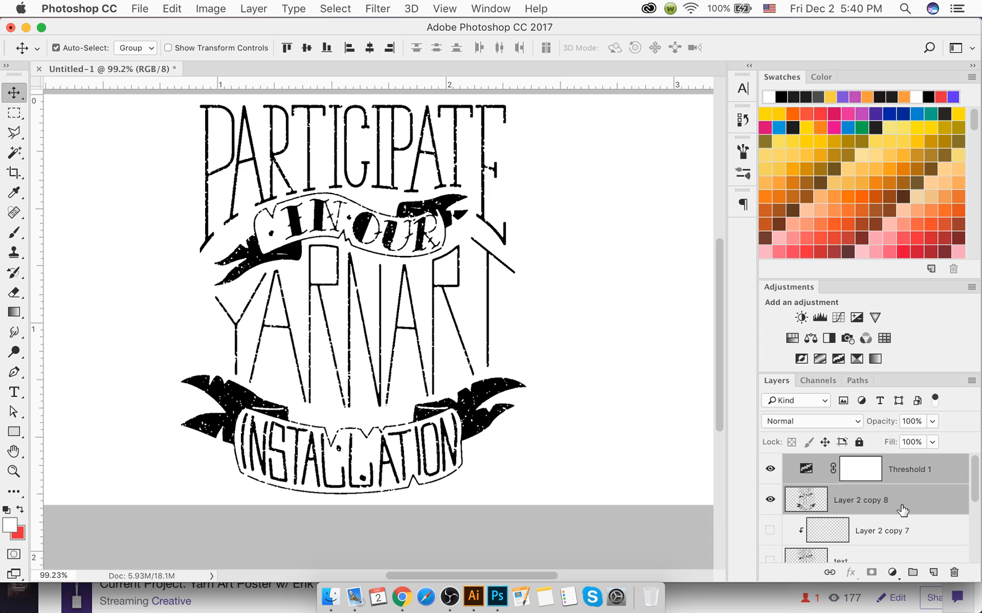
key(super+e)
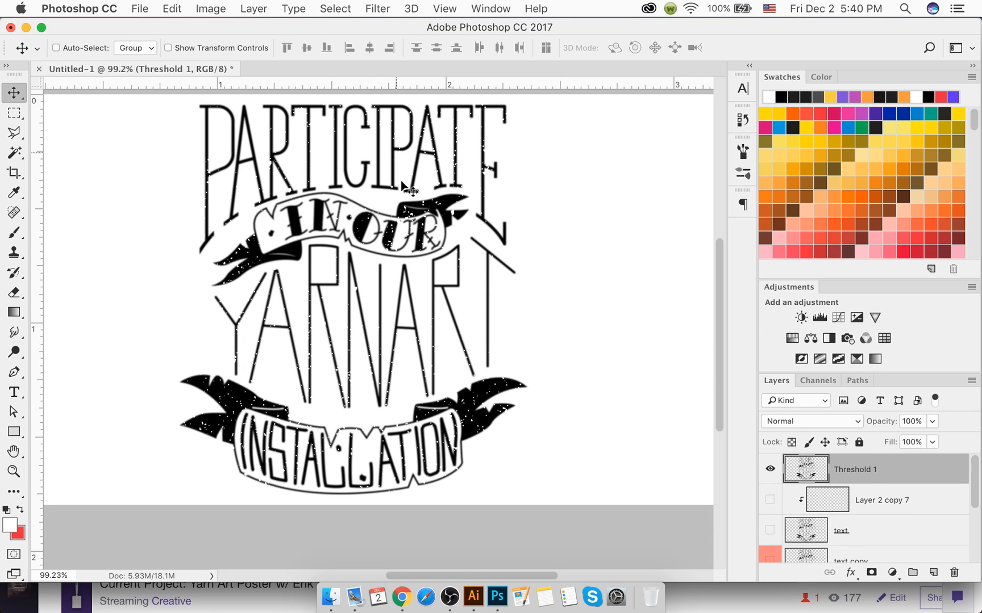
scroll(442, 234, up, 6)
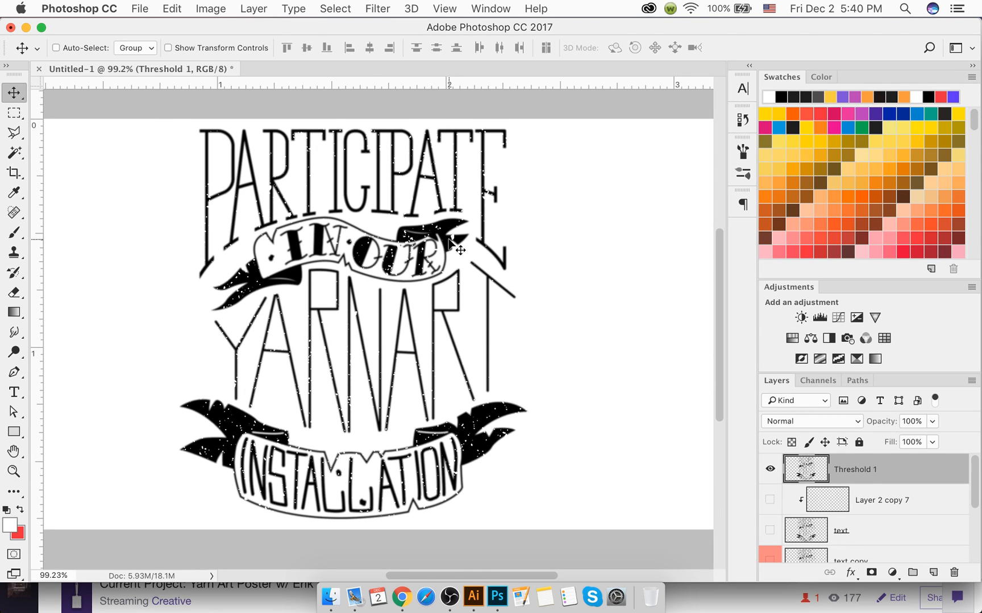
key(super+z)
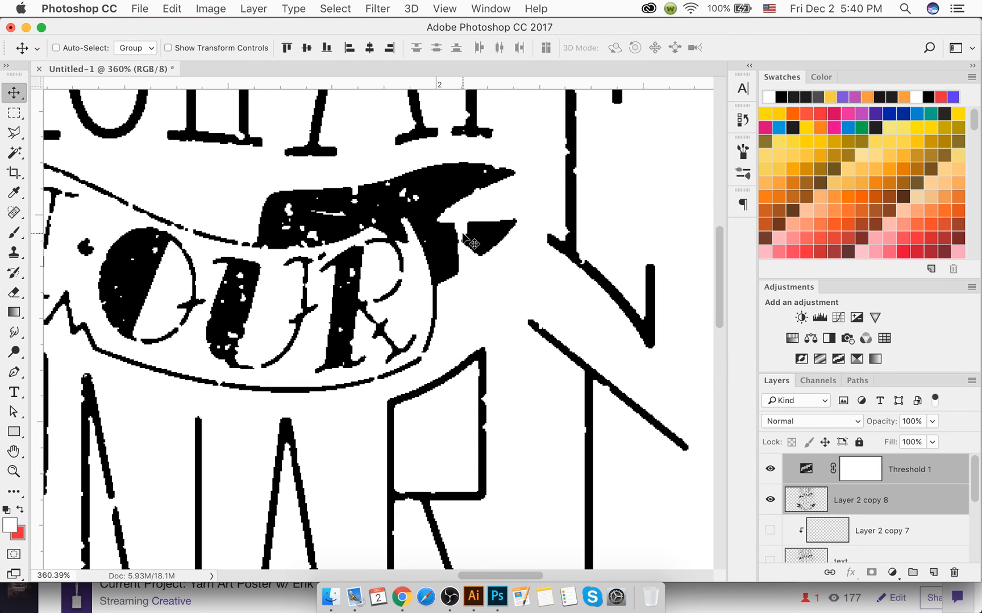
scroll(493, 306, down, 2)
scroll(500, 309, down, 6)
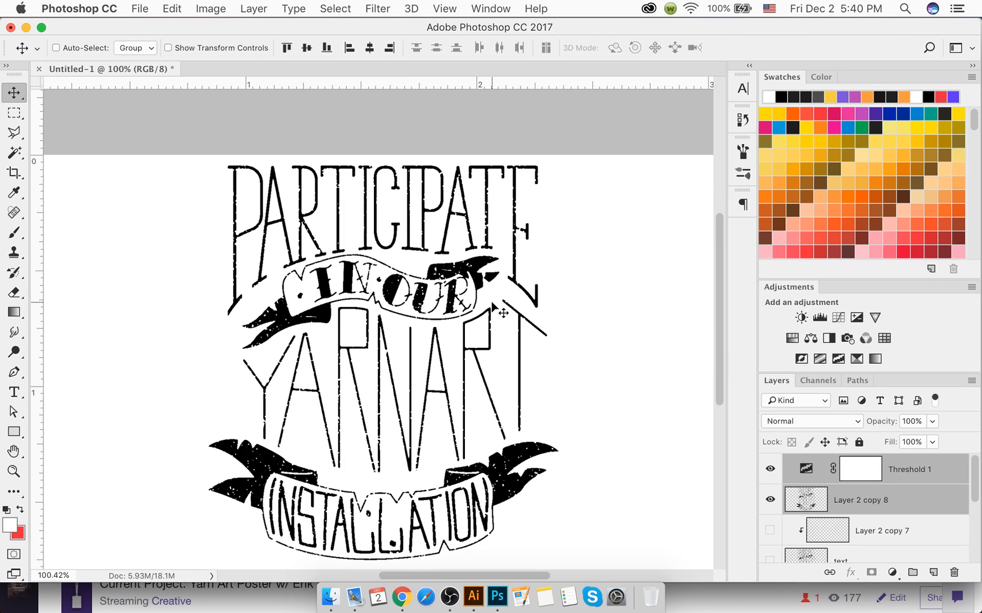
drag(718, 244, 718, 253)
drag(465, 330, 388, 287)
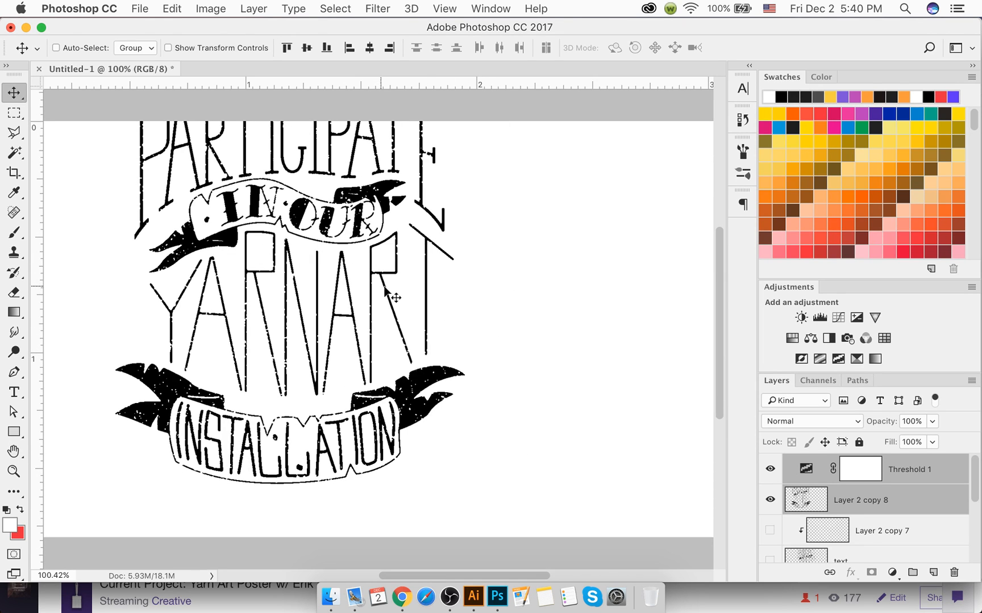
key(super+z)
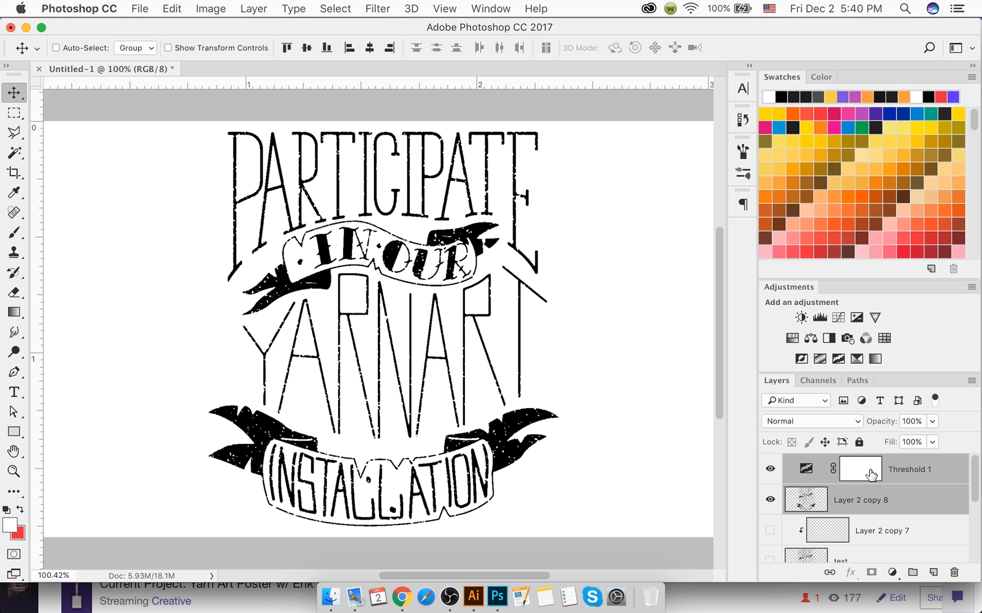
Step: Compare the blurred lettering with and without the Threshold adjustment by temporarily hiding the adjustment layer
right_click(904, 475)
click(928, 463)
click(923, 471)
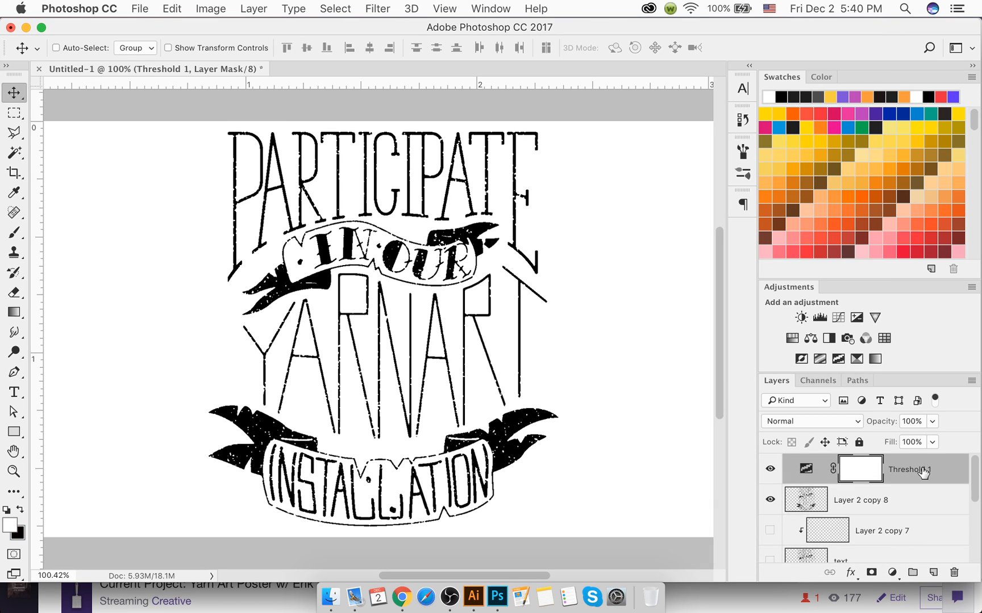
click(856, 498)
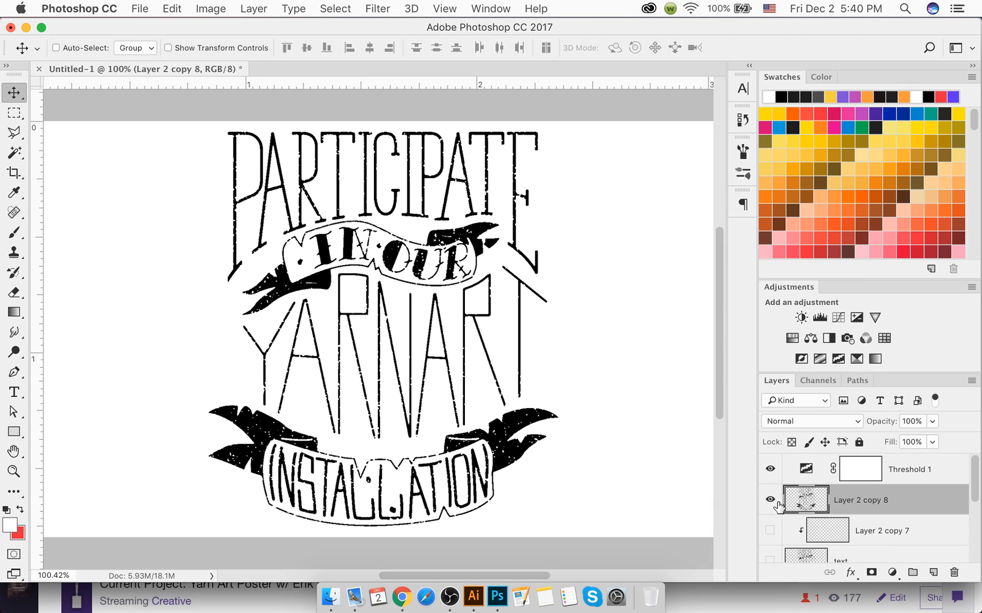
click(770, 469)
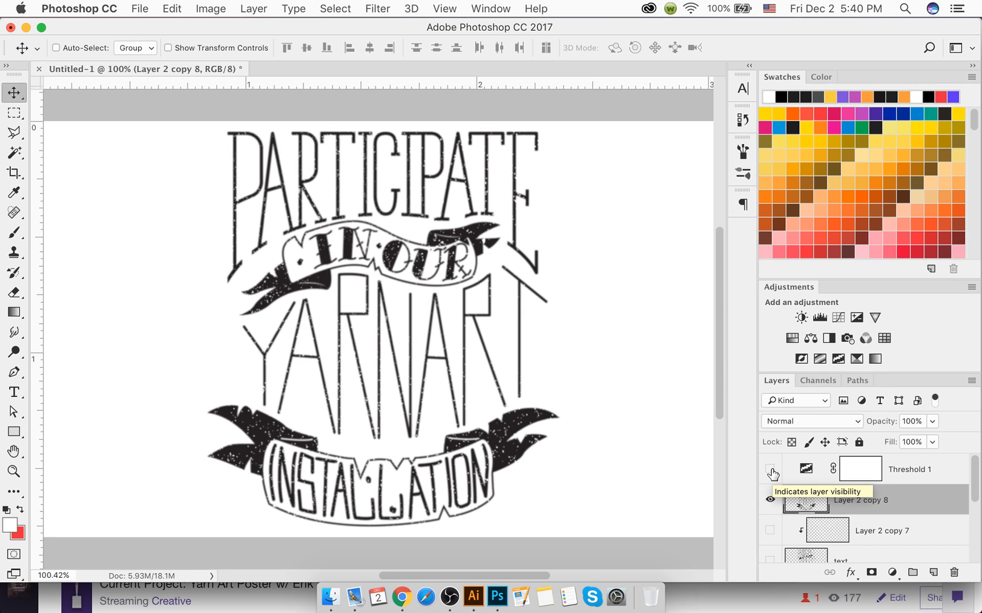
click(771, 469)
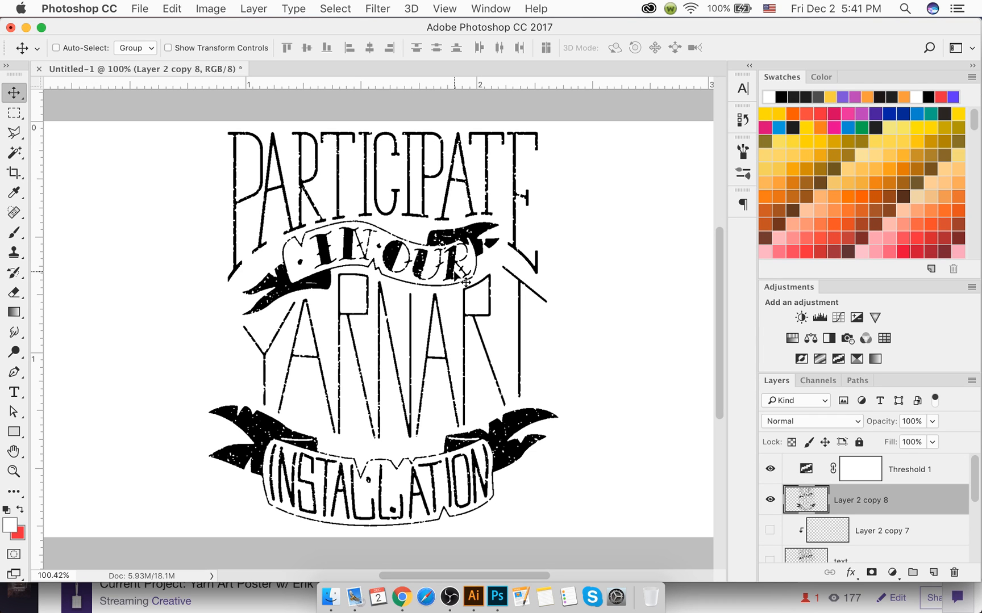
Step: Switch to OBS to check the stream's status, and minimize its window
click(450, 594)
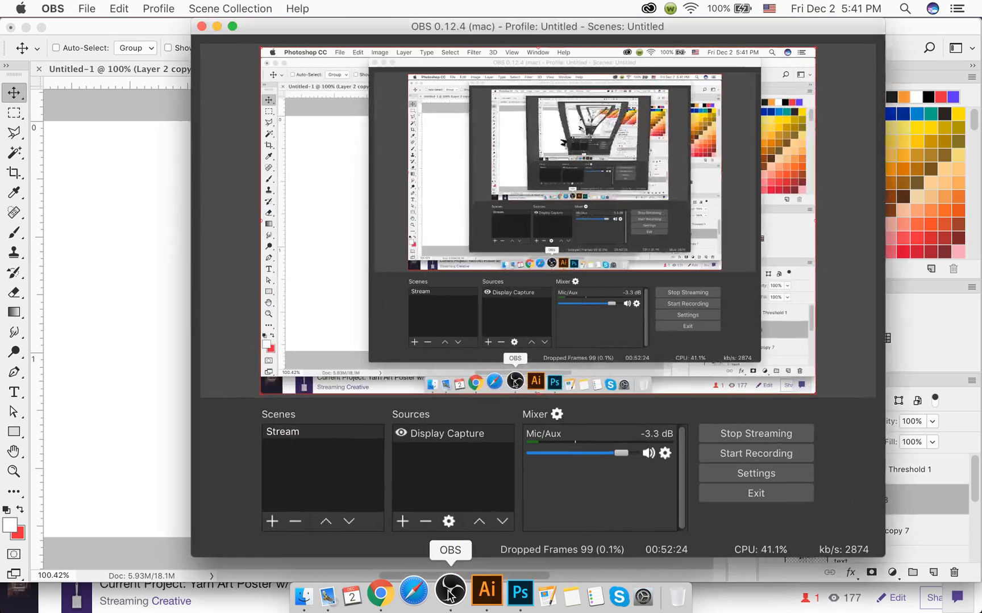
click(217, 27)
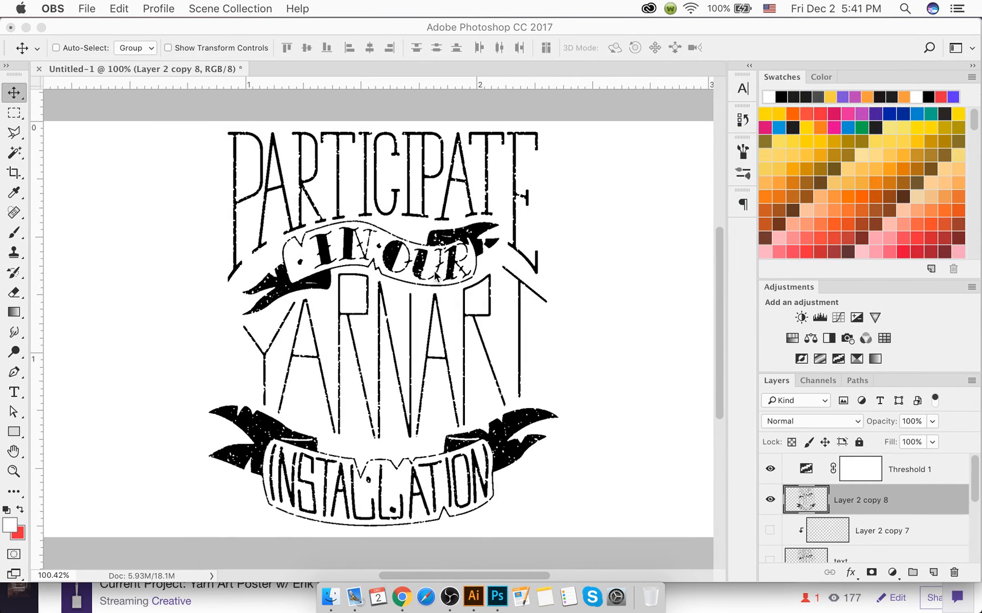